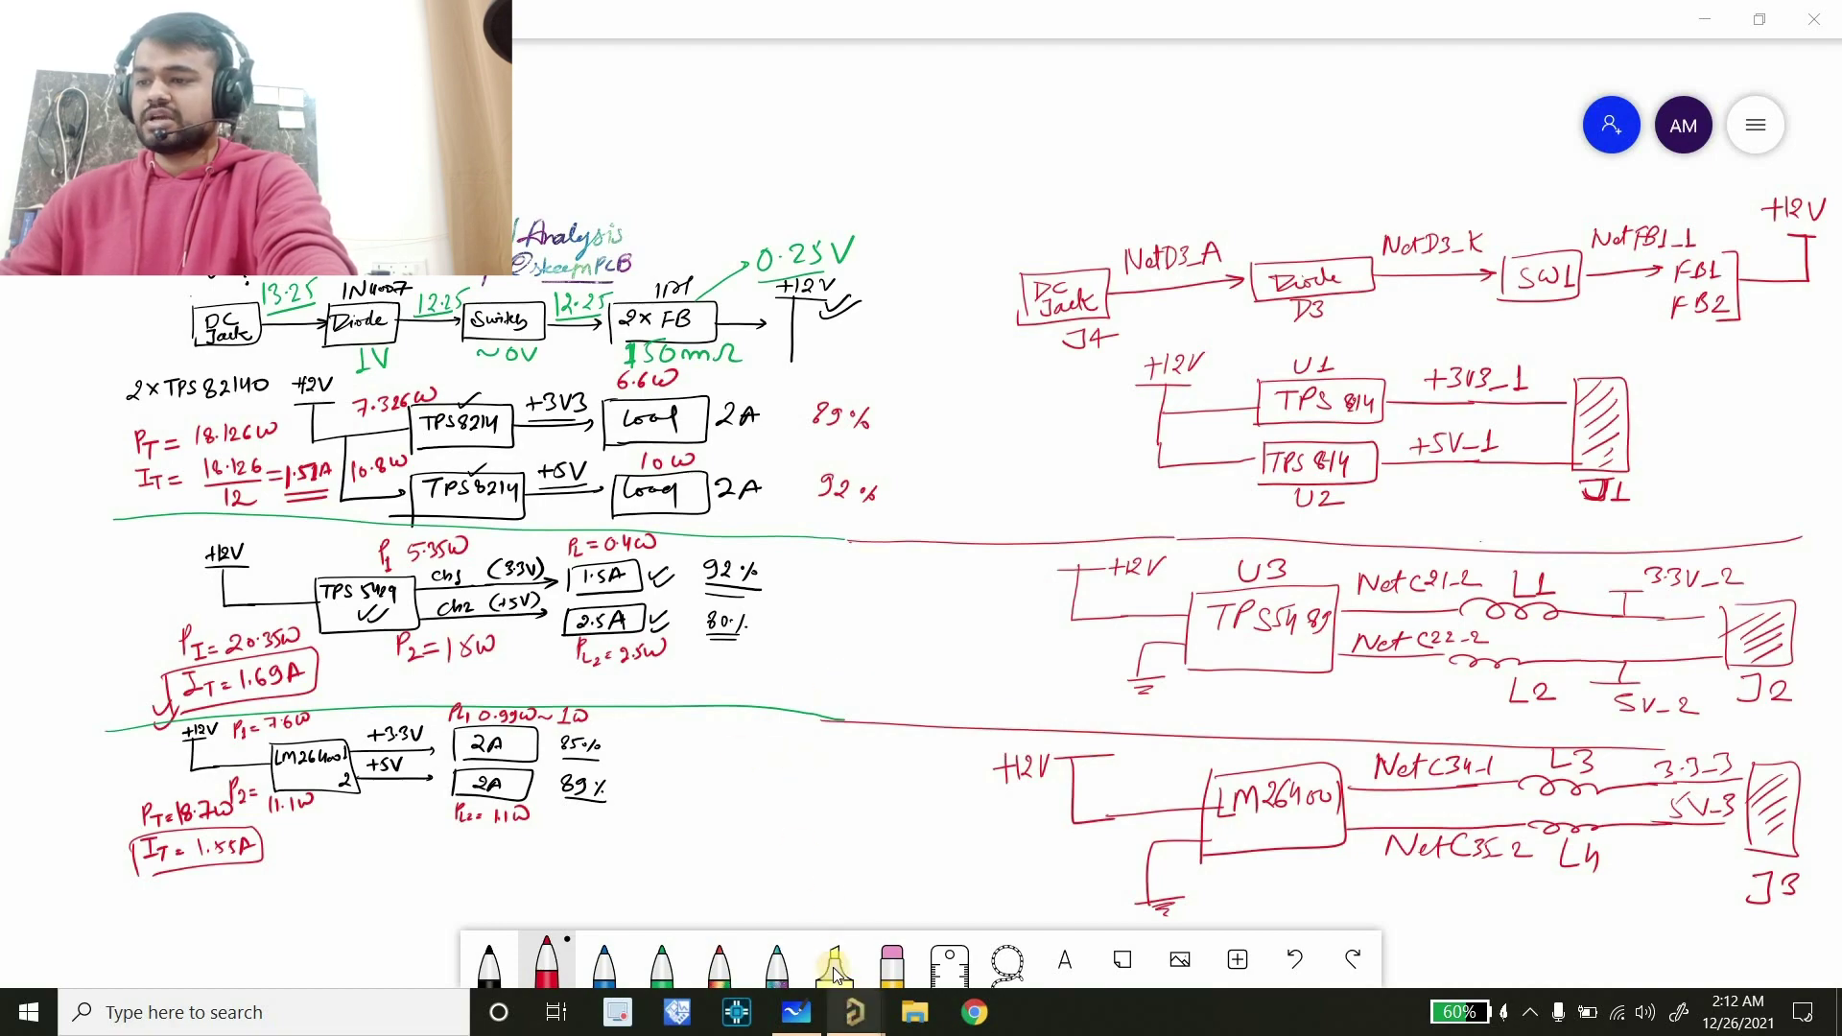
Switch to the DC-DC_Converter_Testjig project in Altium Designer and bring up the [2]-TPS54292 schematic sheet
mouse_move(855, 1013)
mouse_move(732, 923)
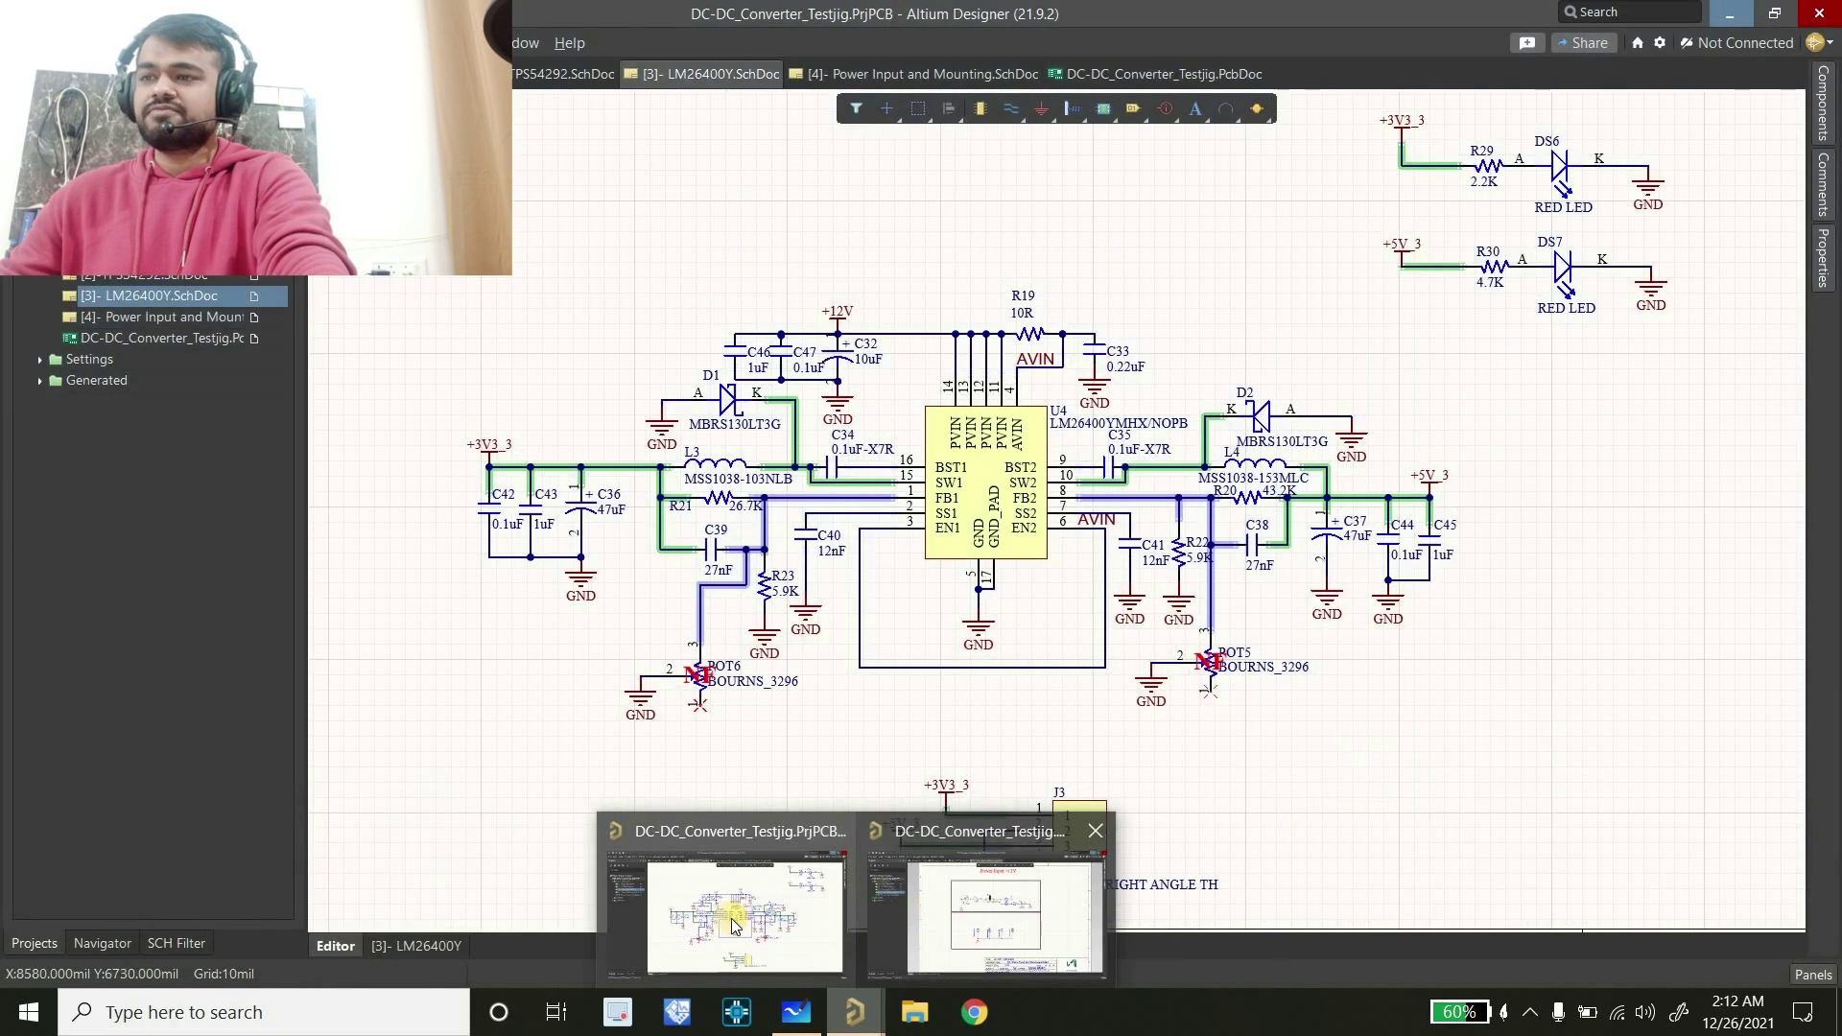
mouse_move(890, 921)
left_click(891, 920)
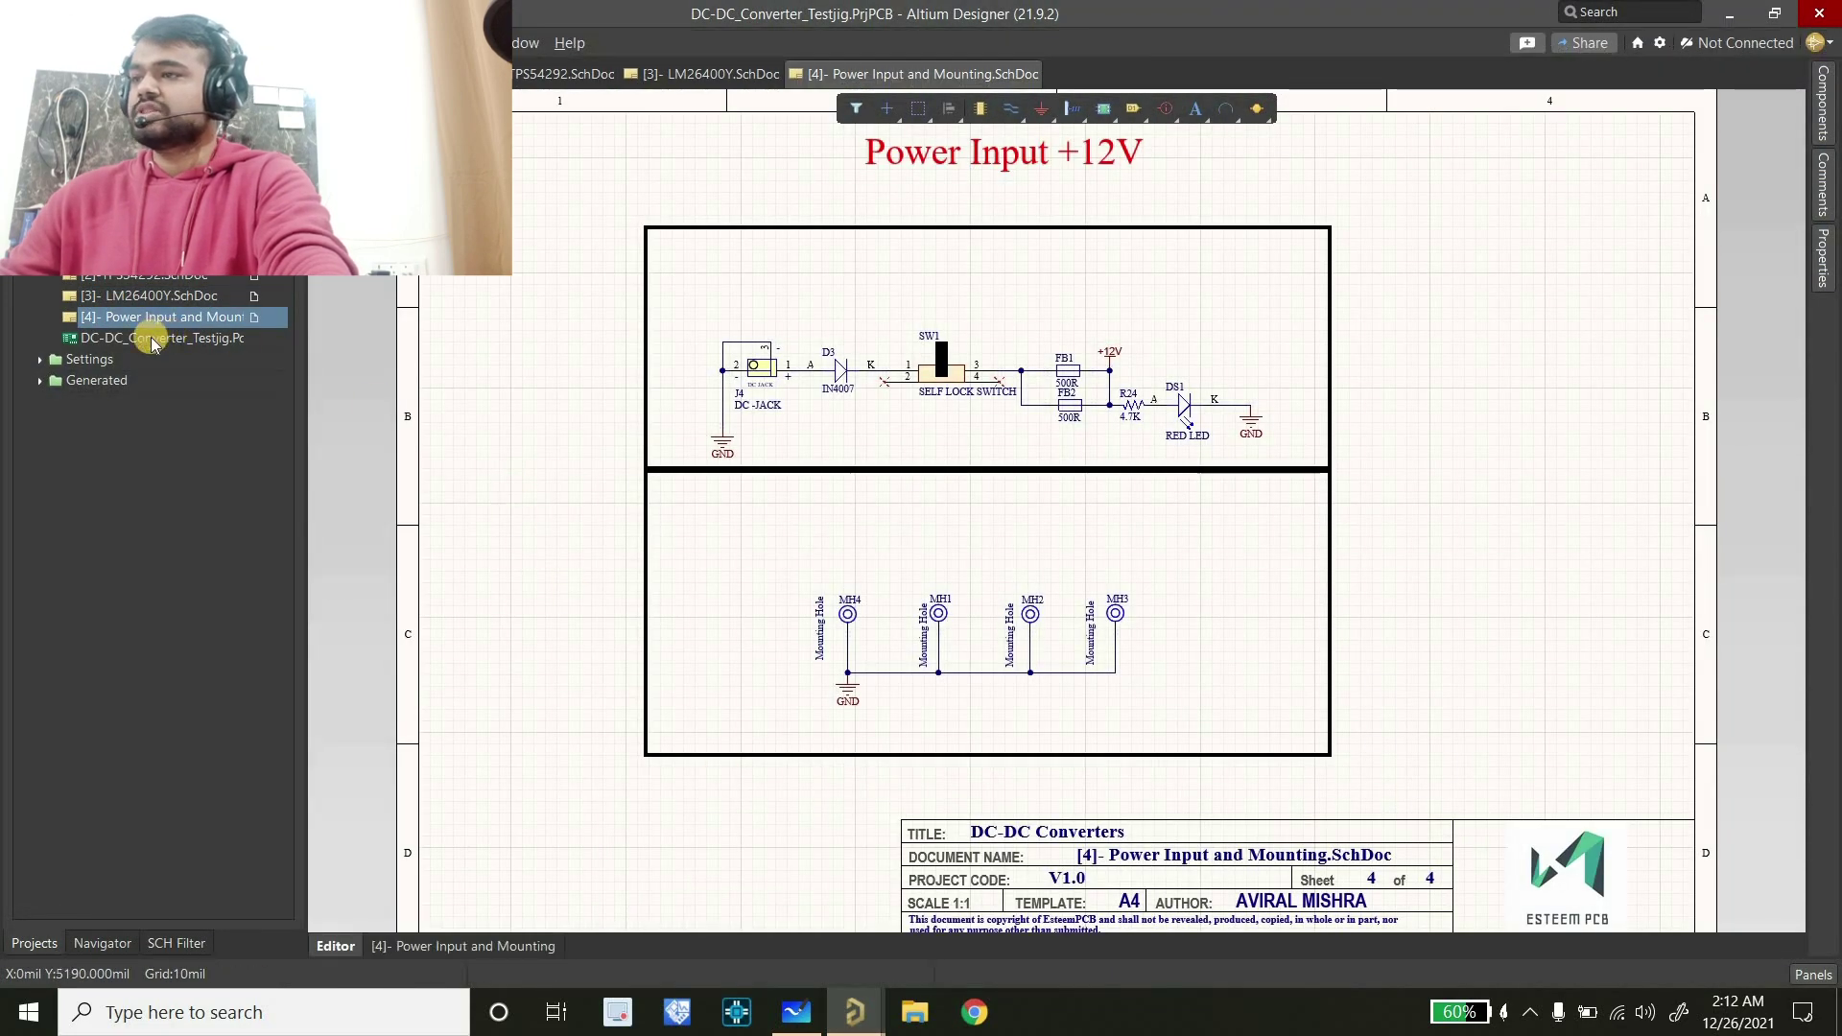
left_click(153, 255)
left_click(158, 279)
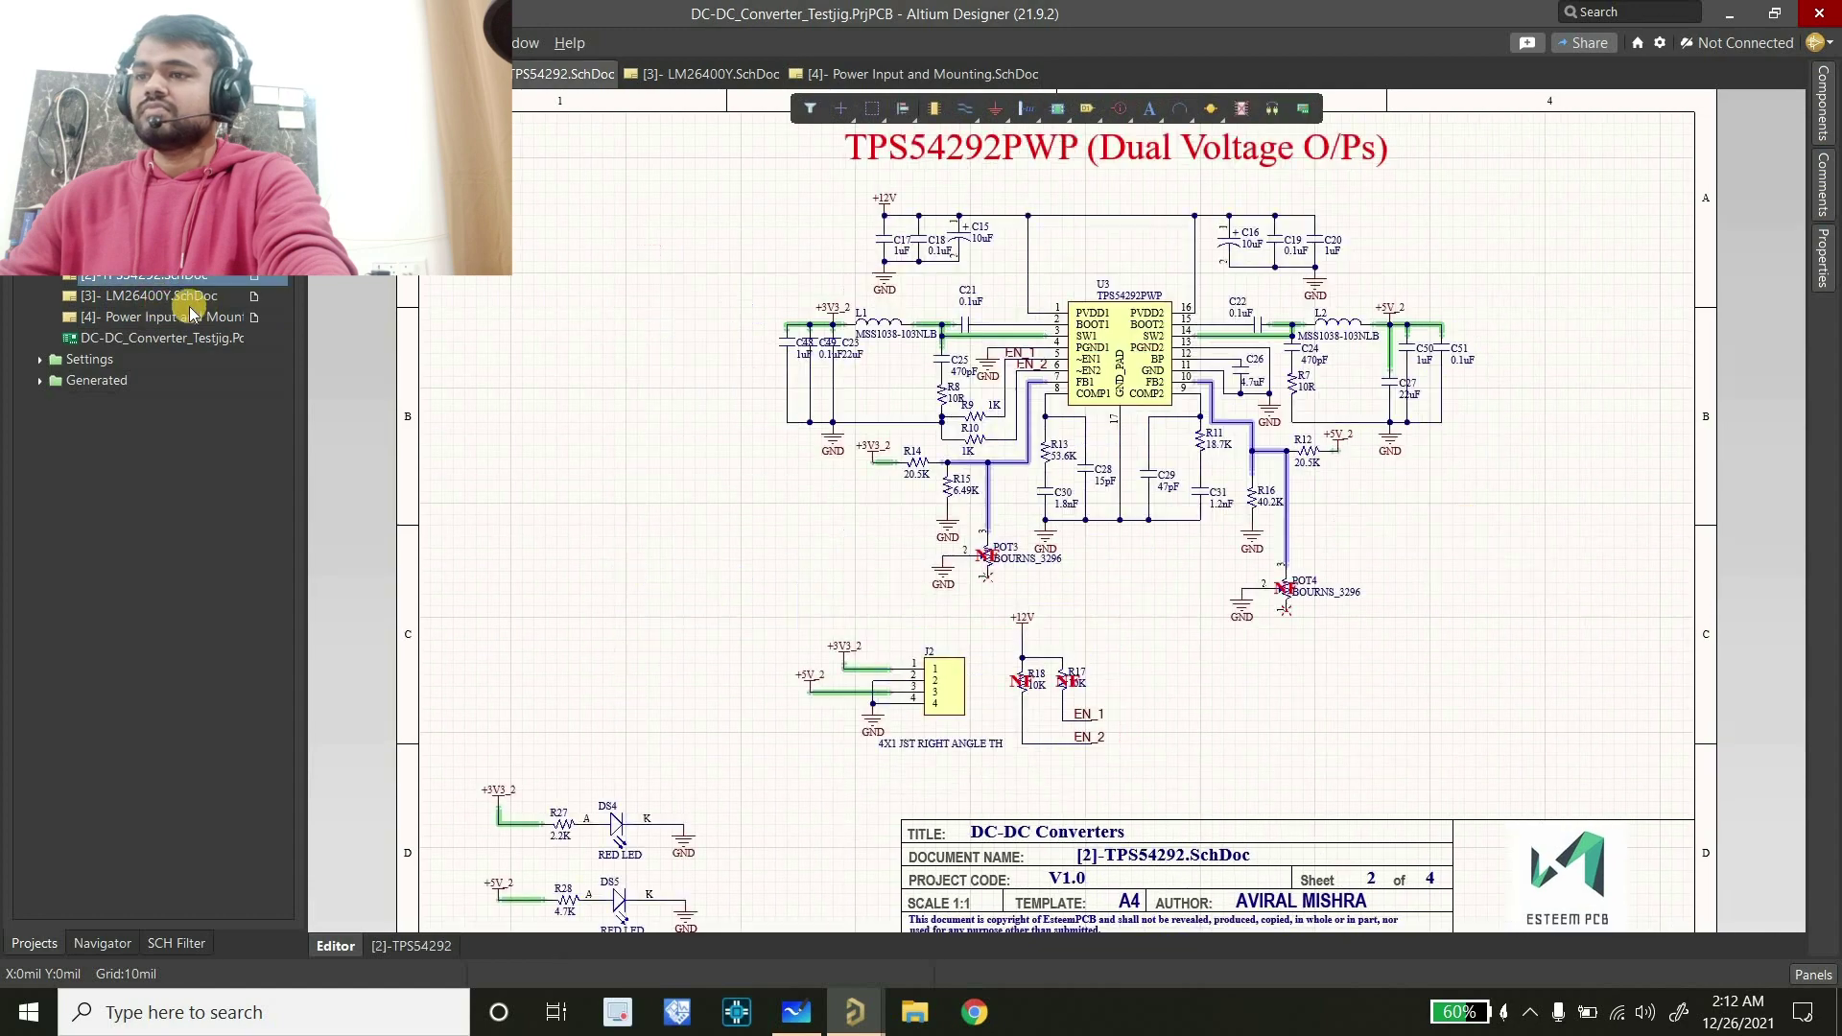
Launch PDN Analyzer for the project and reposition its DC Net Identification dialog
left_click(315, 44)
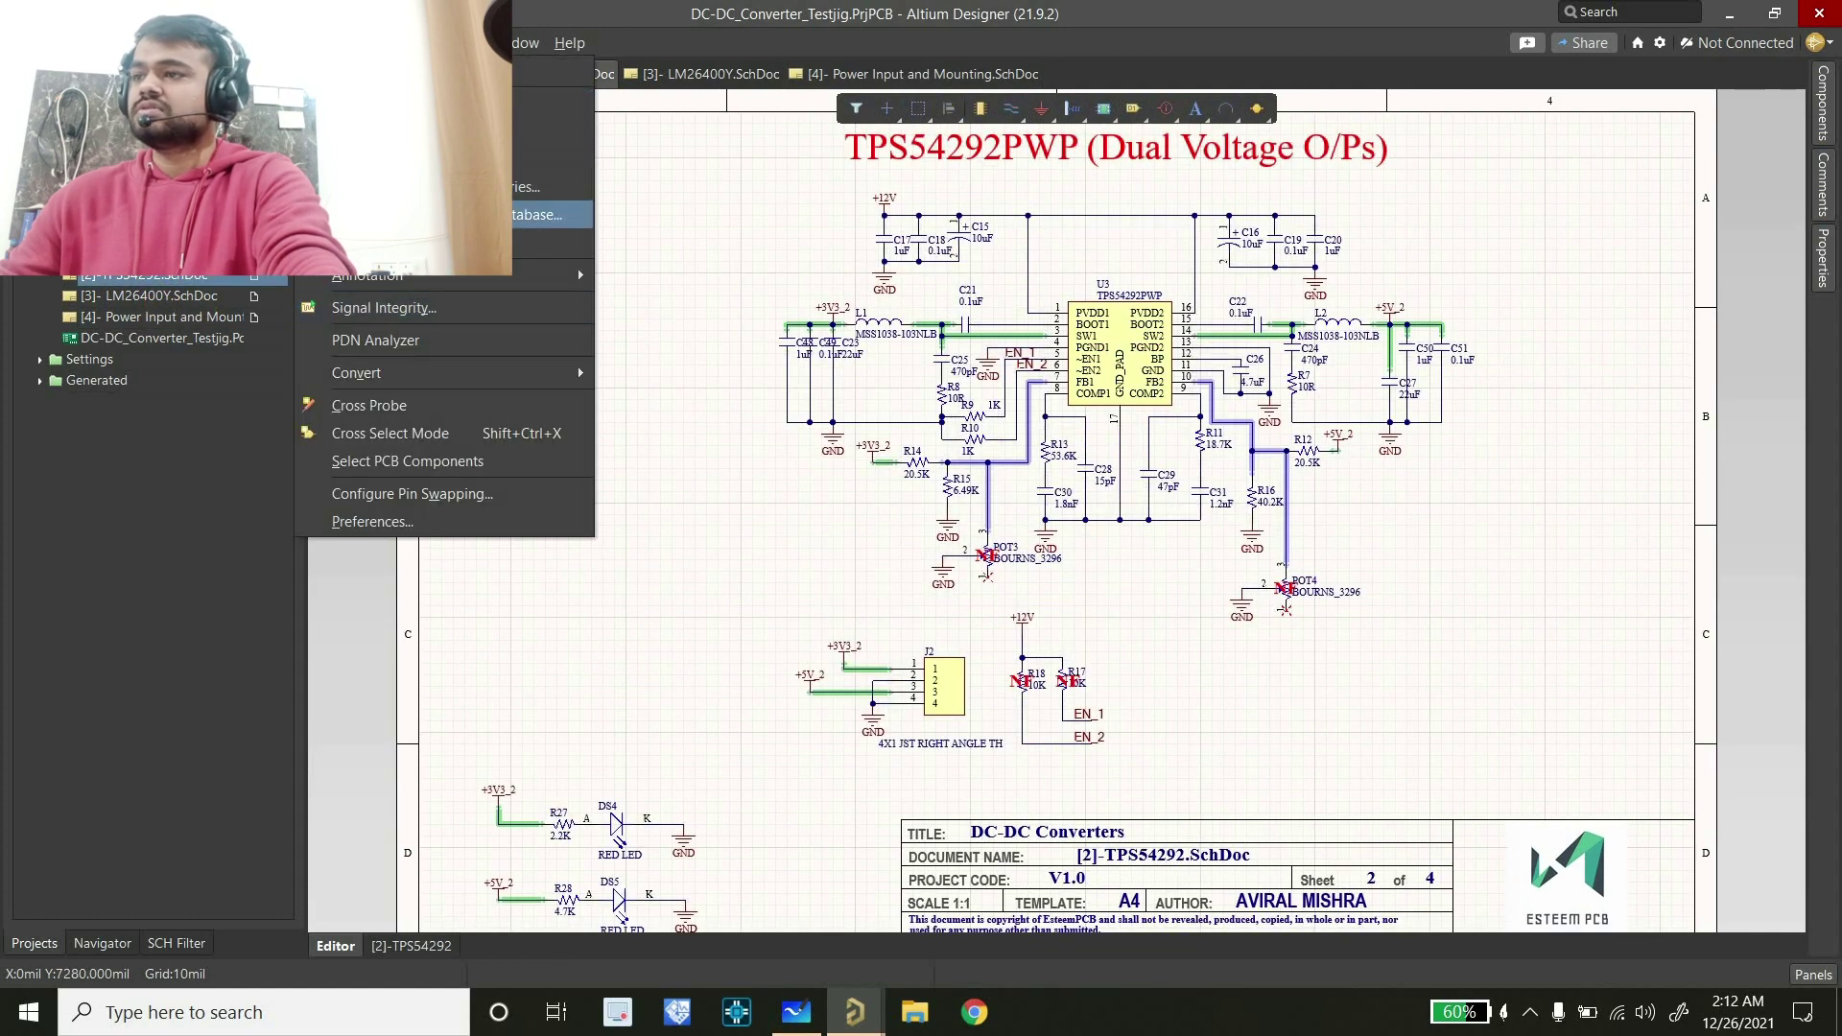
left_click(390, 344)
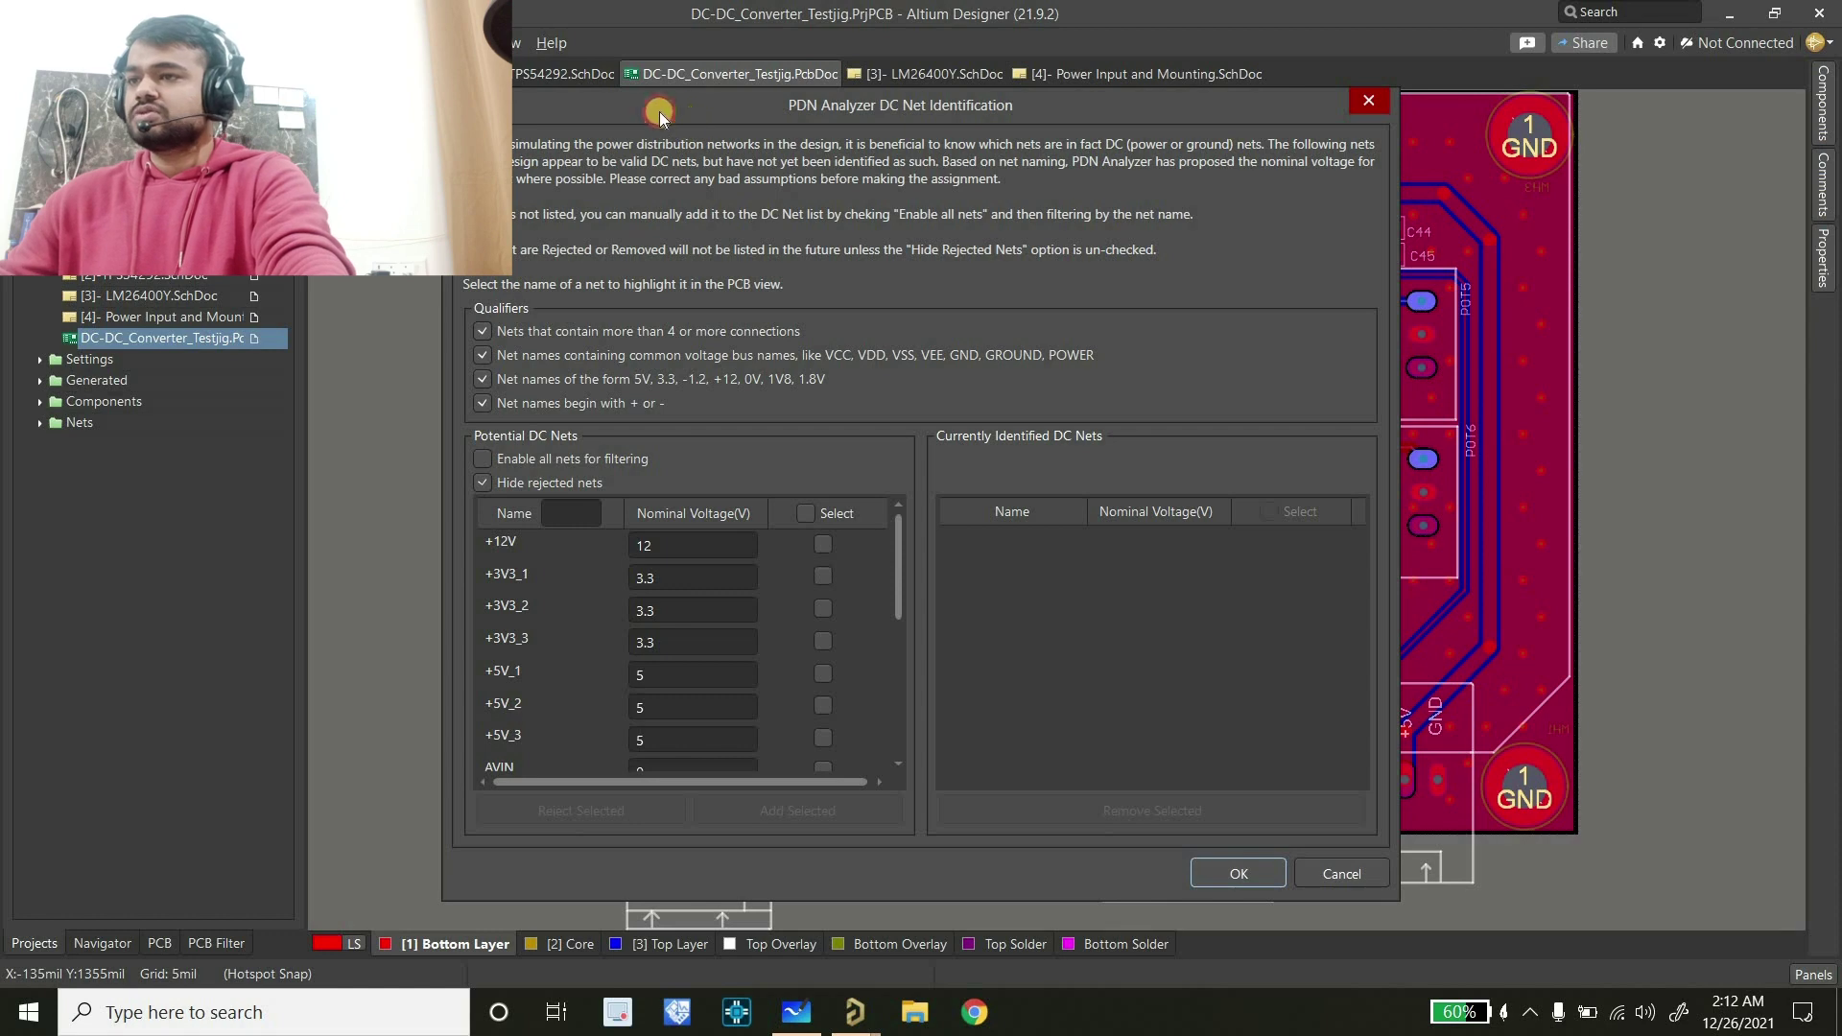
left_click_drag(662, 113, 630, 109)
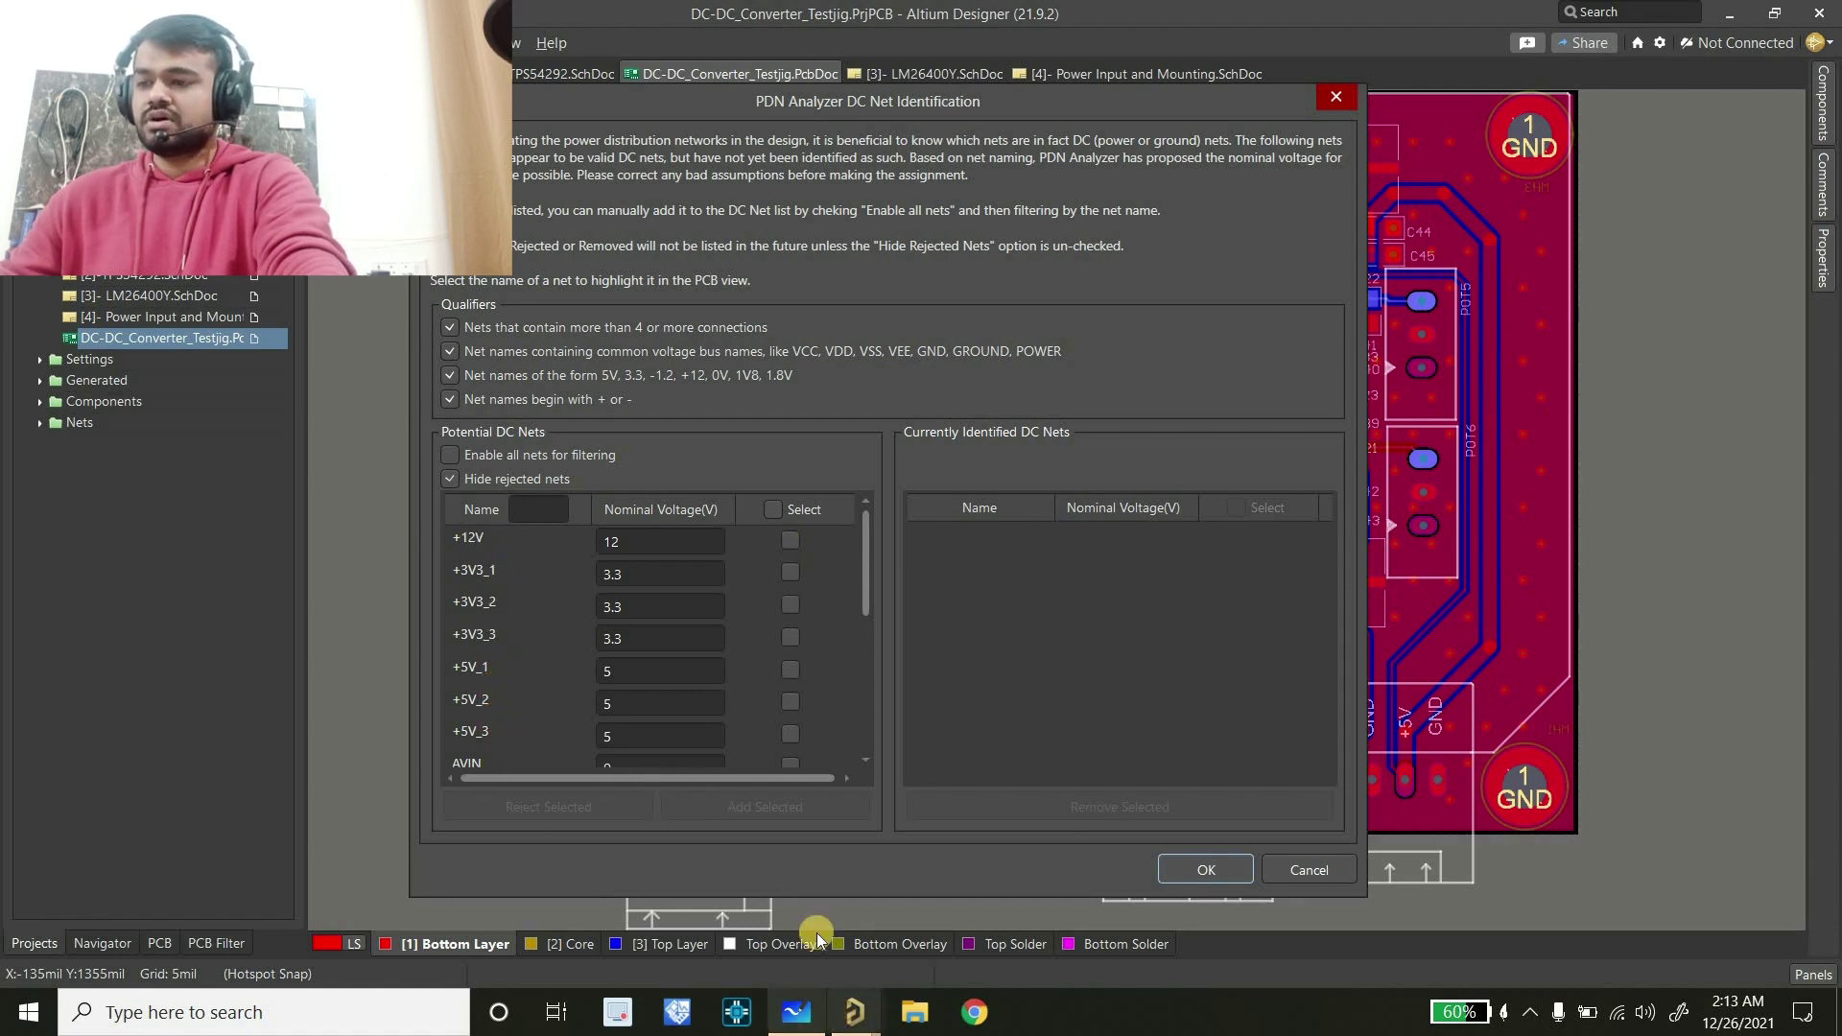
Add +12V, +3V3_1, +3V3_2, +3V3_3, +5V_1, +5V_2, +5V_3 and GND to the identified DC nets
left_click(790, 574)
left_click(791, 641)
left_click(792, 675)
left_click(792, 708)
left_click(791, 734)
left_click(791, 668)
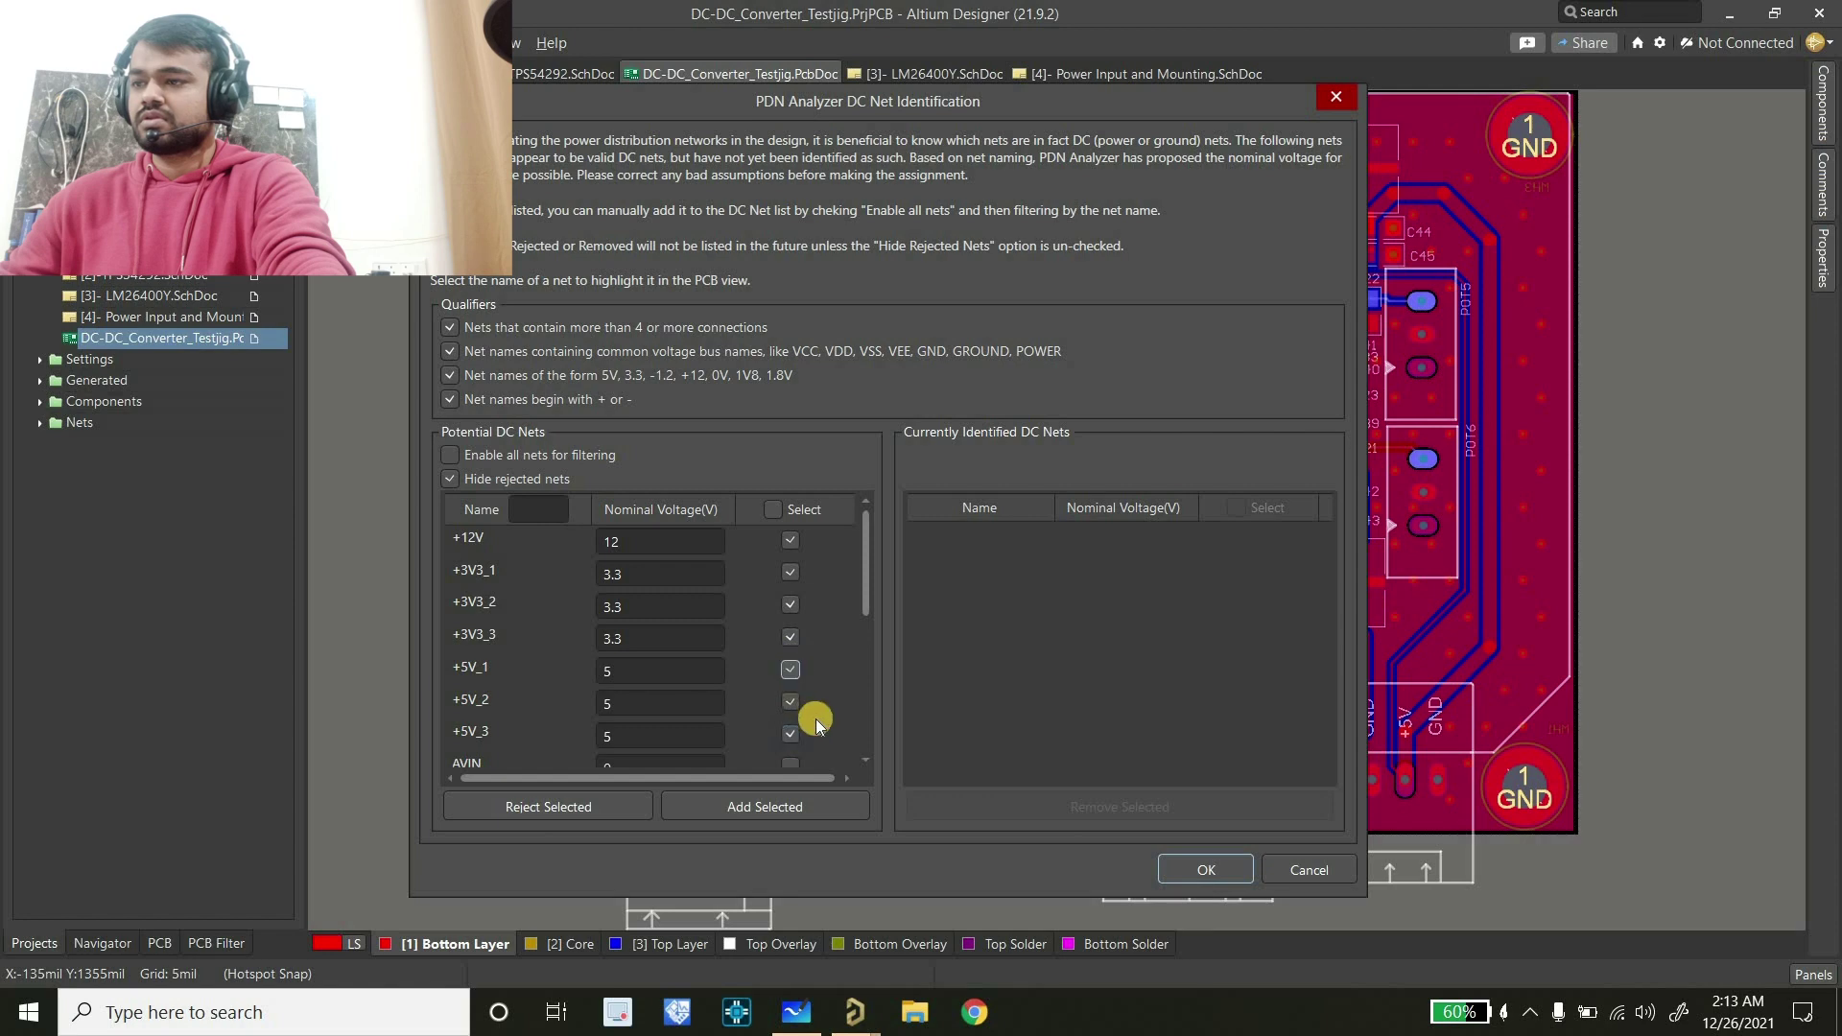
scroll(801, 729, "down", 2)
left_click(791, 741)
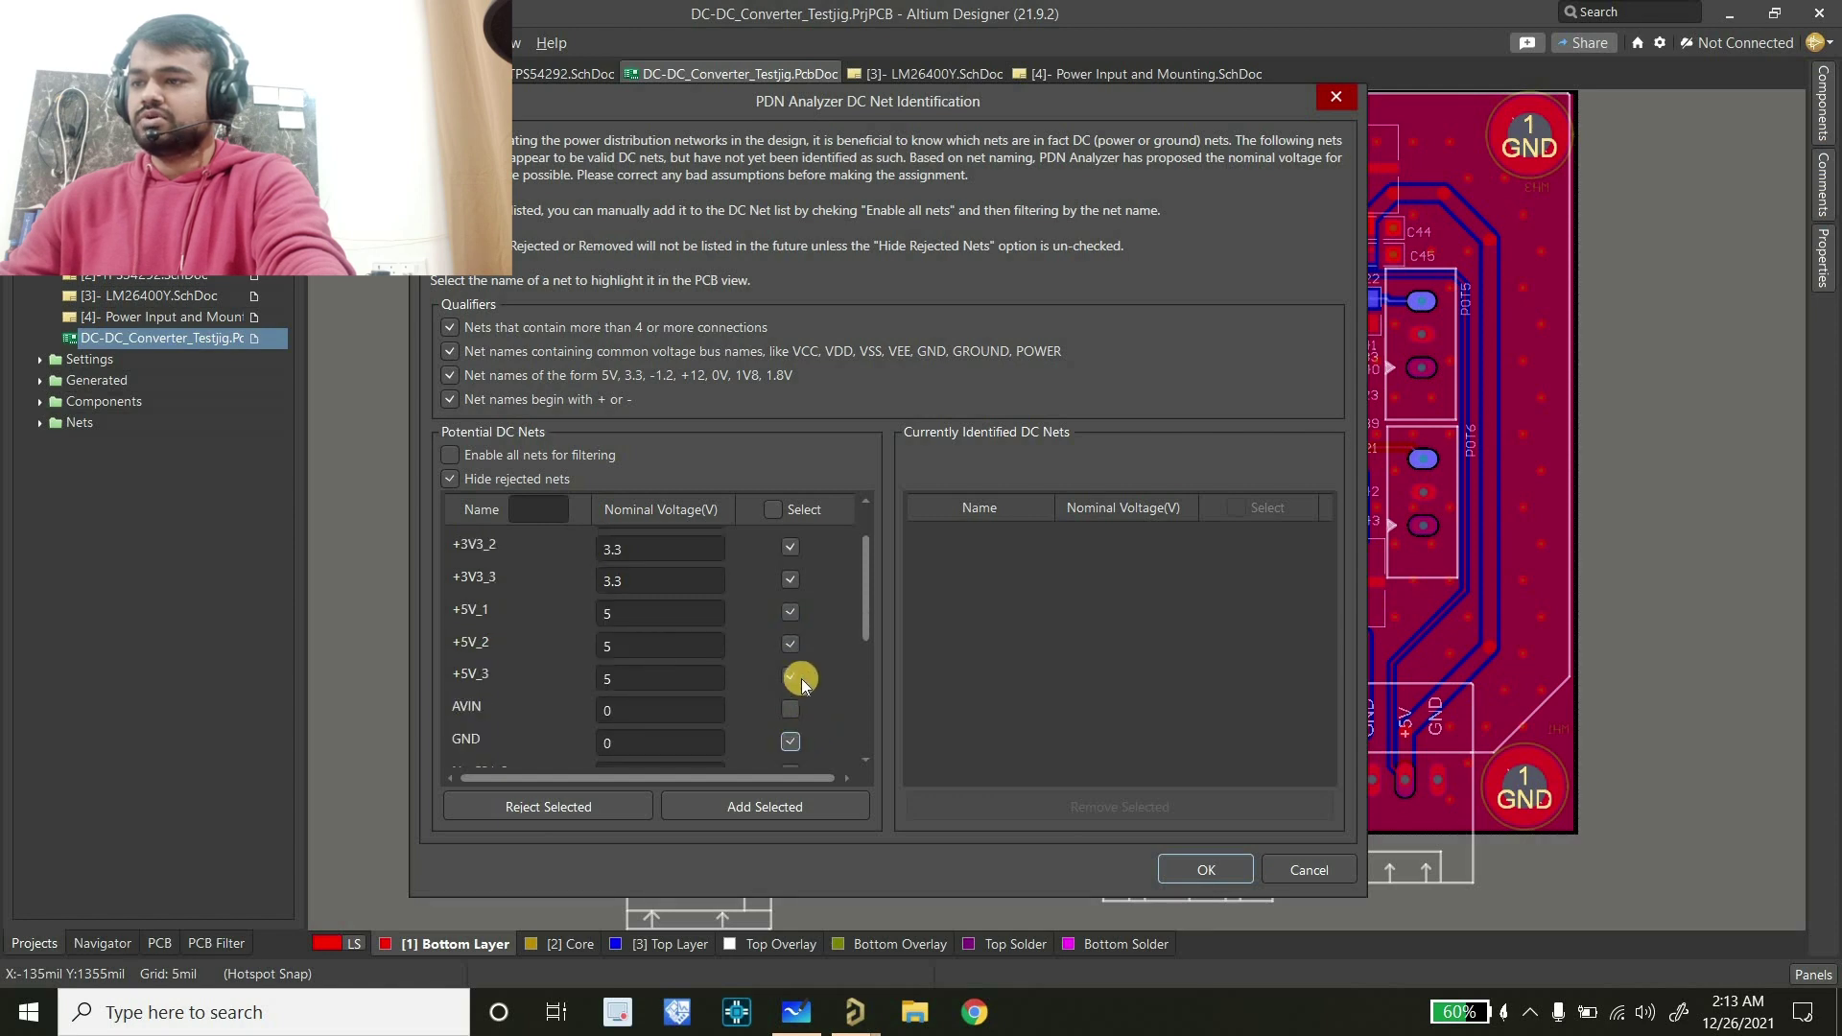
left_click(810, 806)
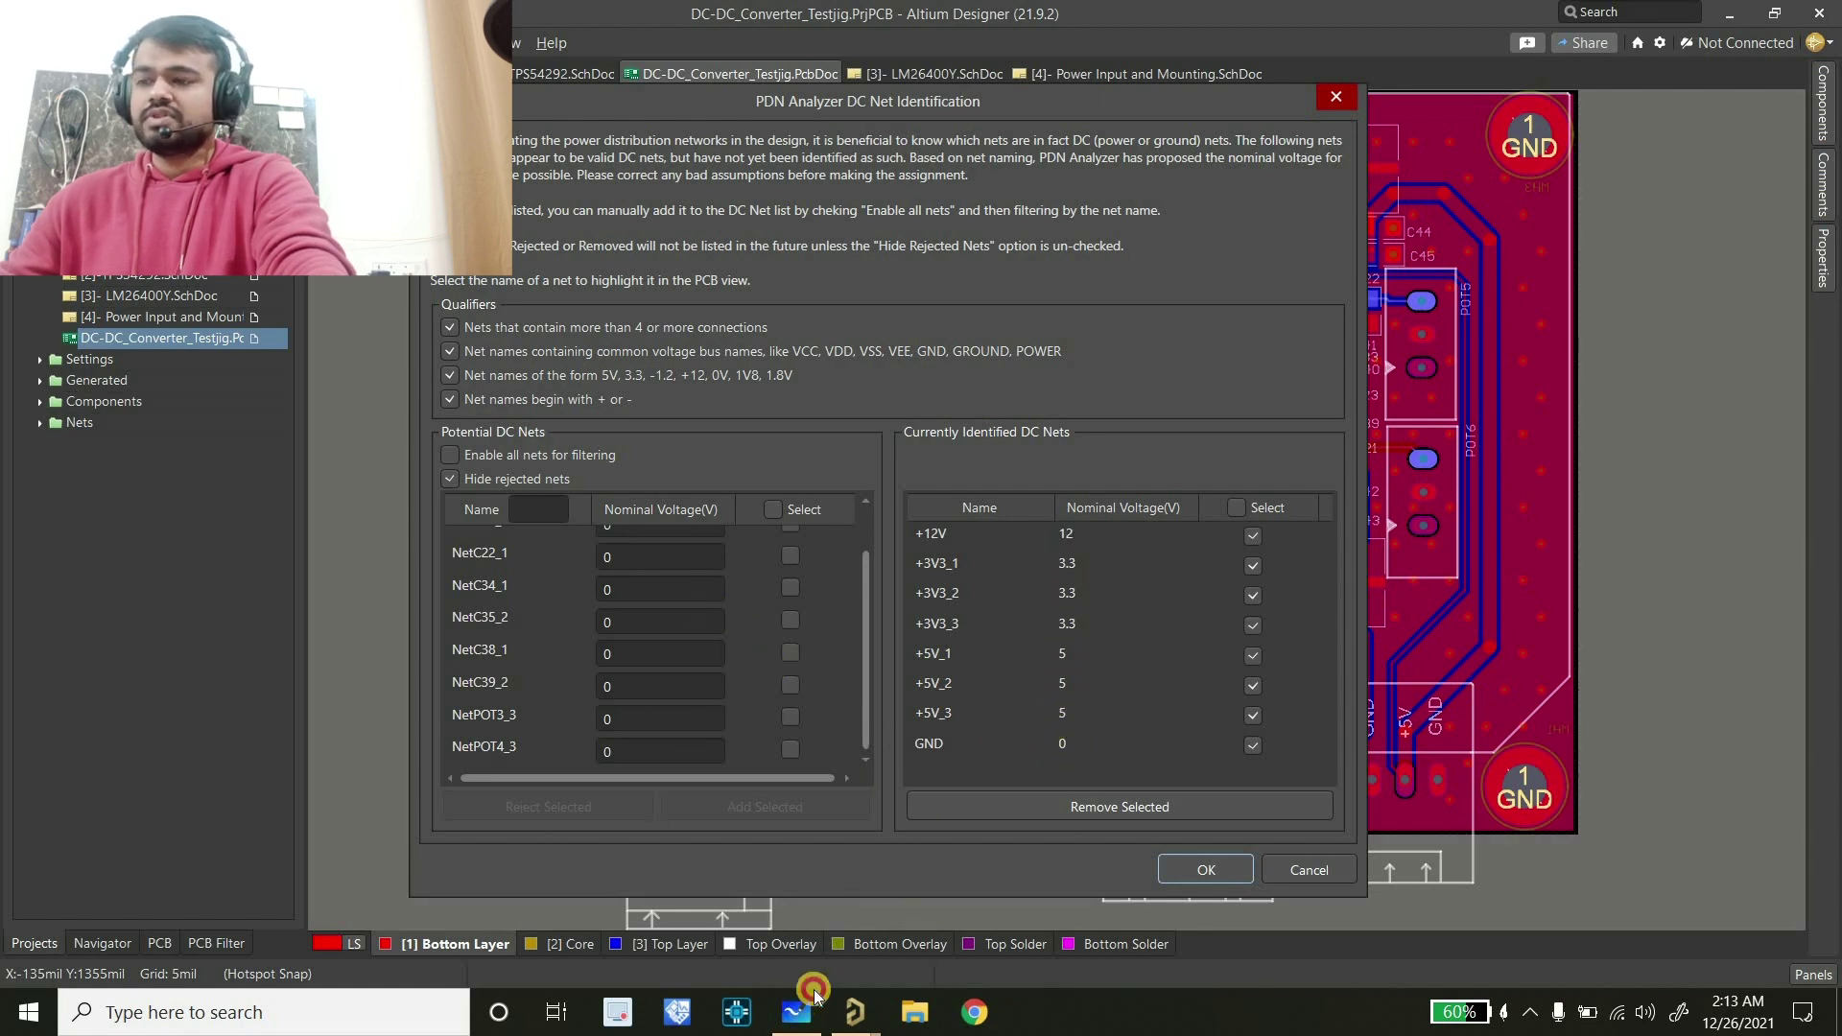
Check the net names in the whiteboard power diagram, and enable all nets for filtering in the DC Net Identification dialog
left_click(796, 1012)
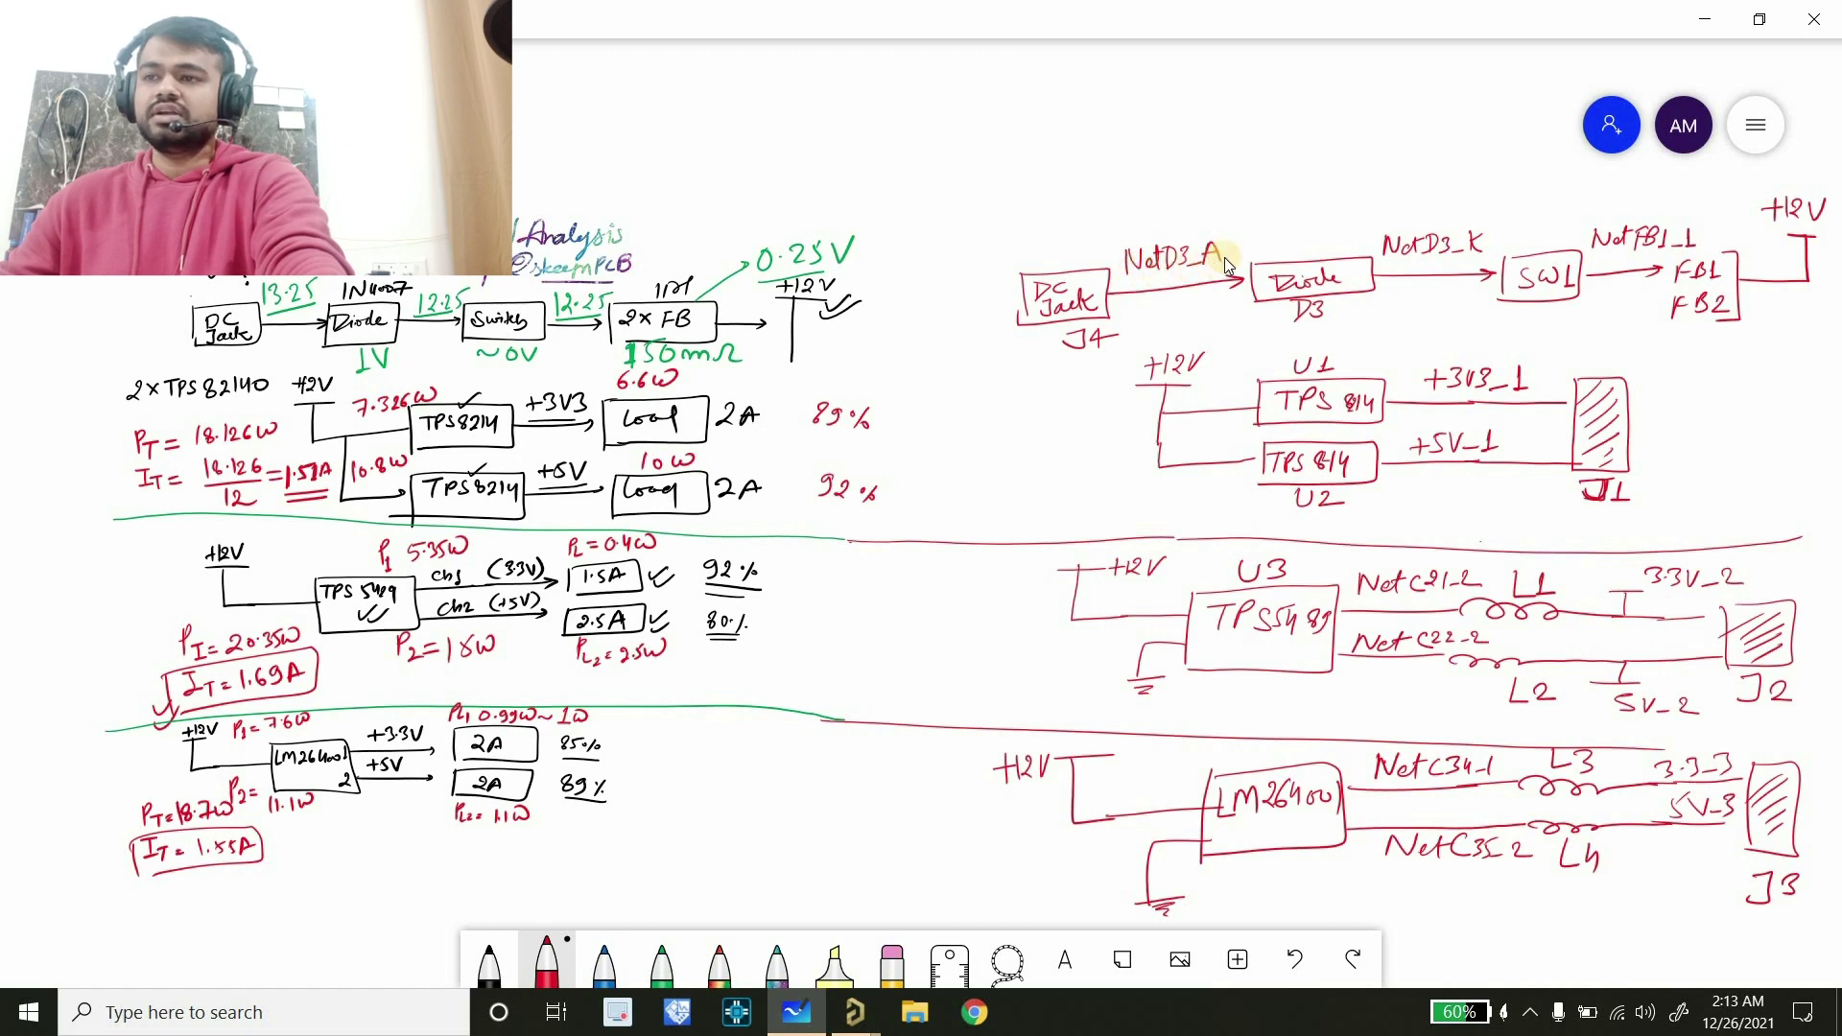
left_click(879, 995)
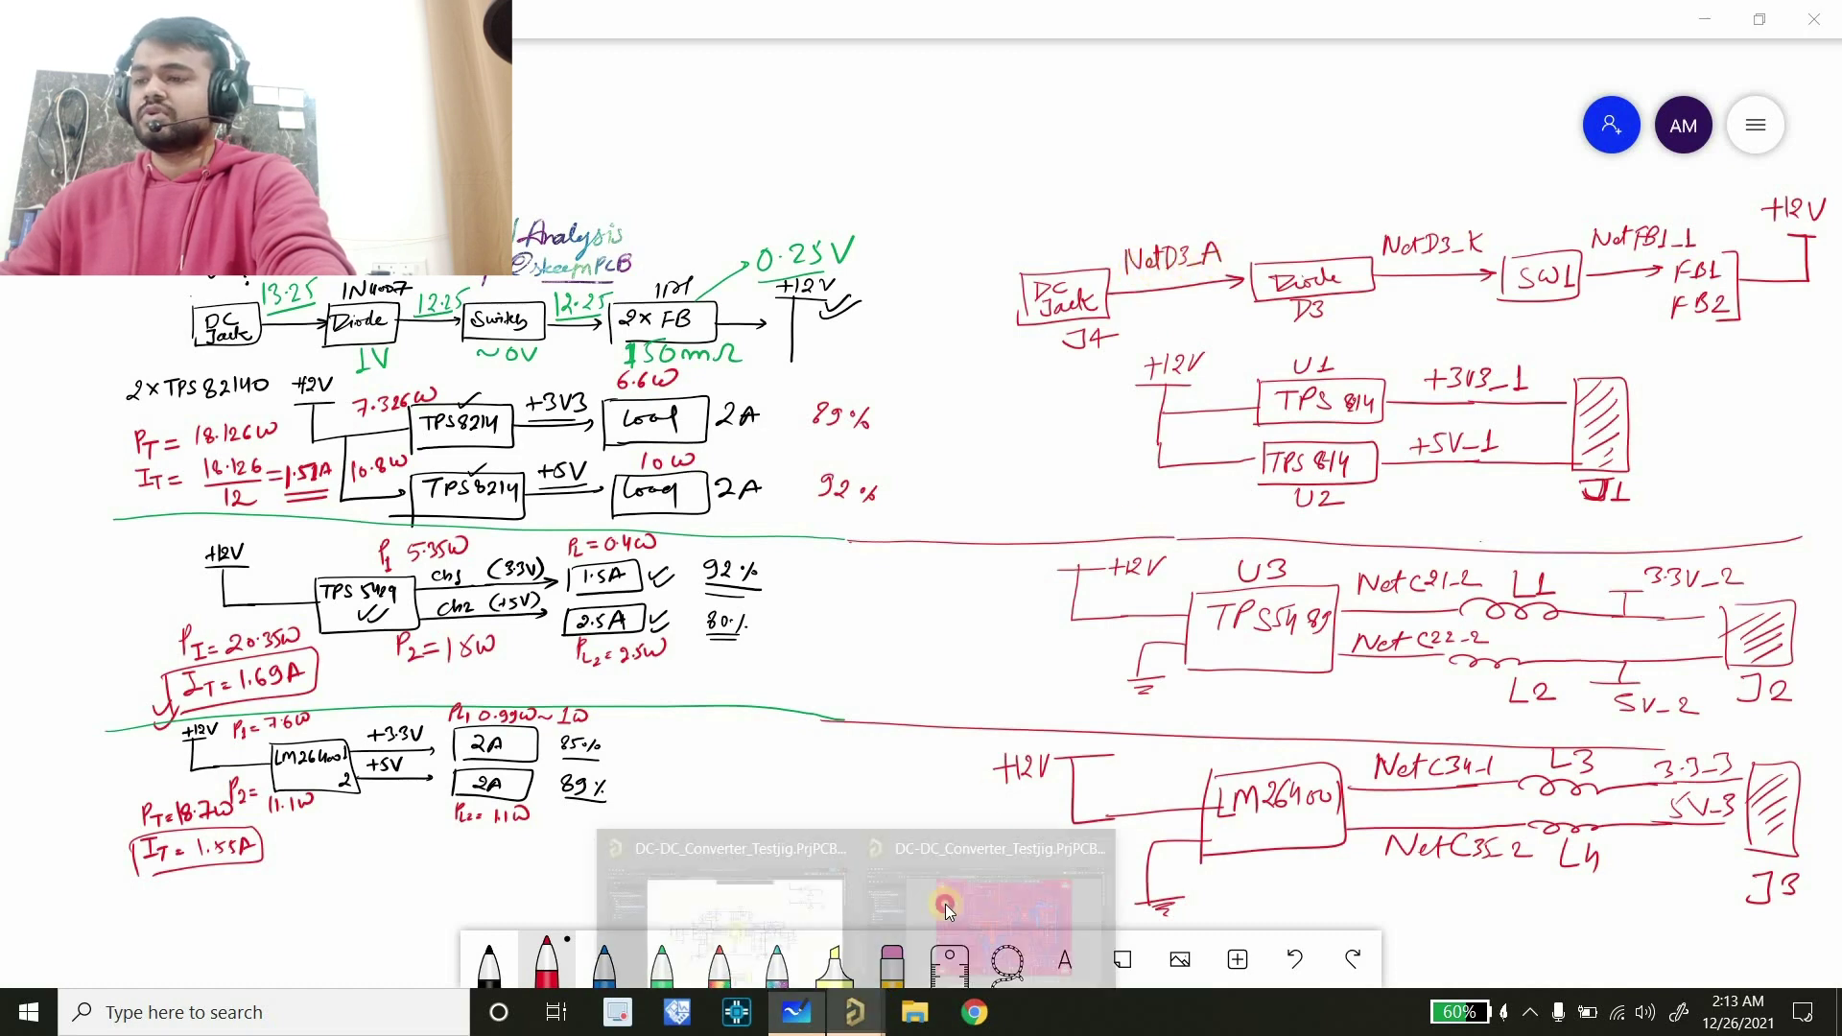
left_click(946, 904)
left_click(495, 461)
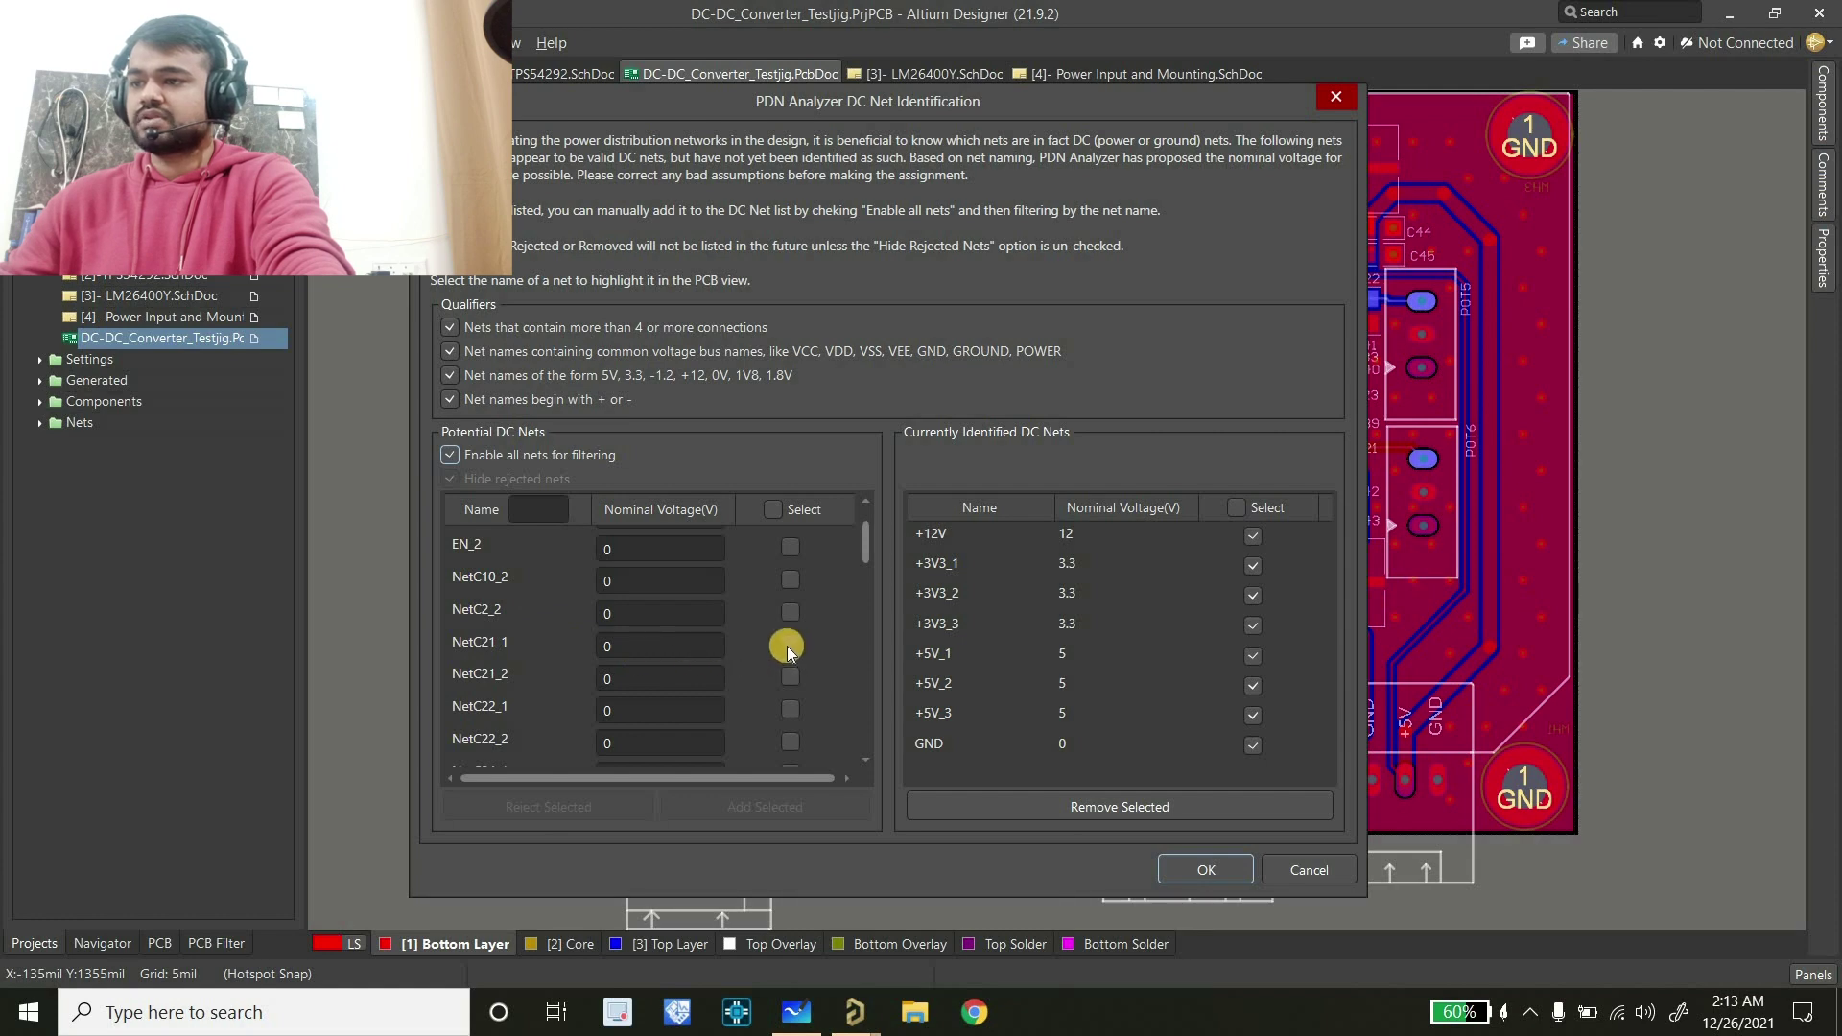
Add NetD3_A to the identified DC nets with a nominal voltage of 13.25 V, consulting the whiteboard diagram
scroll(787, 647, "down", 2)
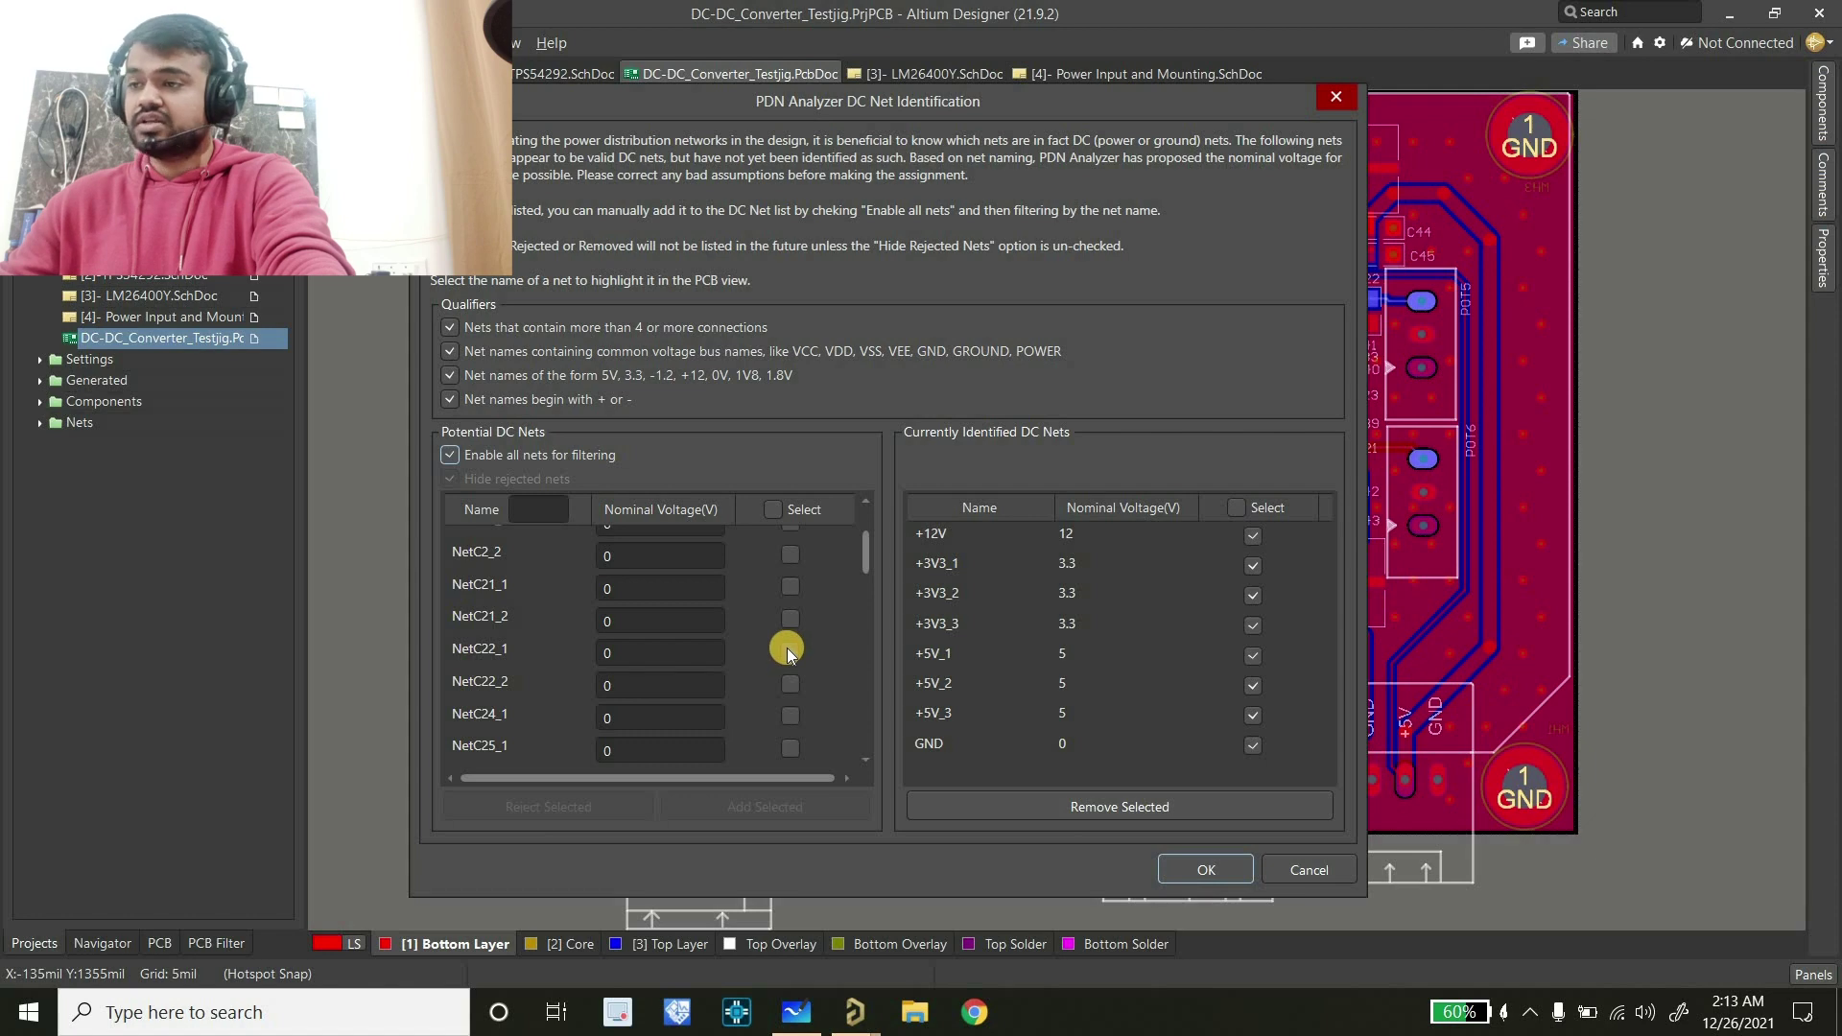
scroll(784, 654, "down", 3)
scroll(775, 676, "down", 4)
left_click(795, 631)
left_click(632, 622)
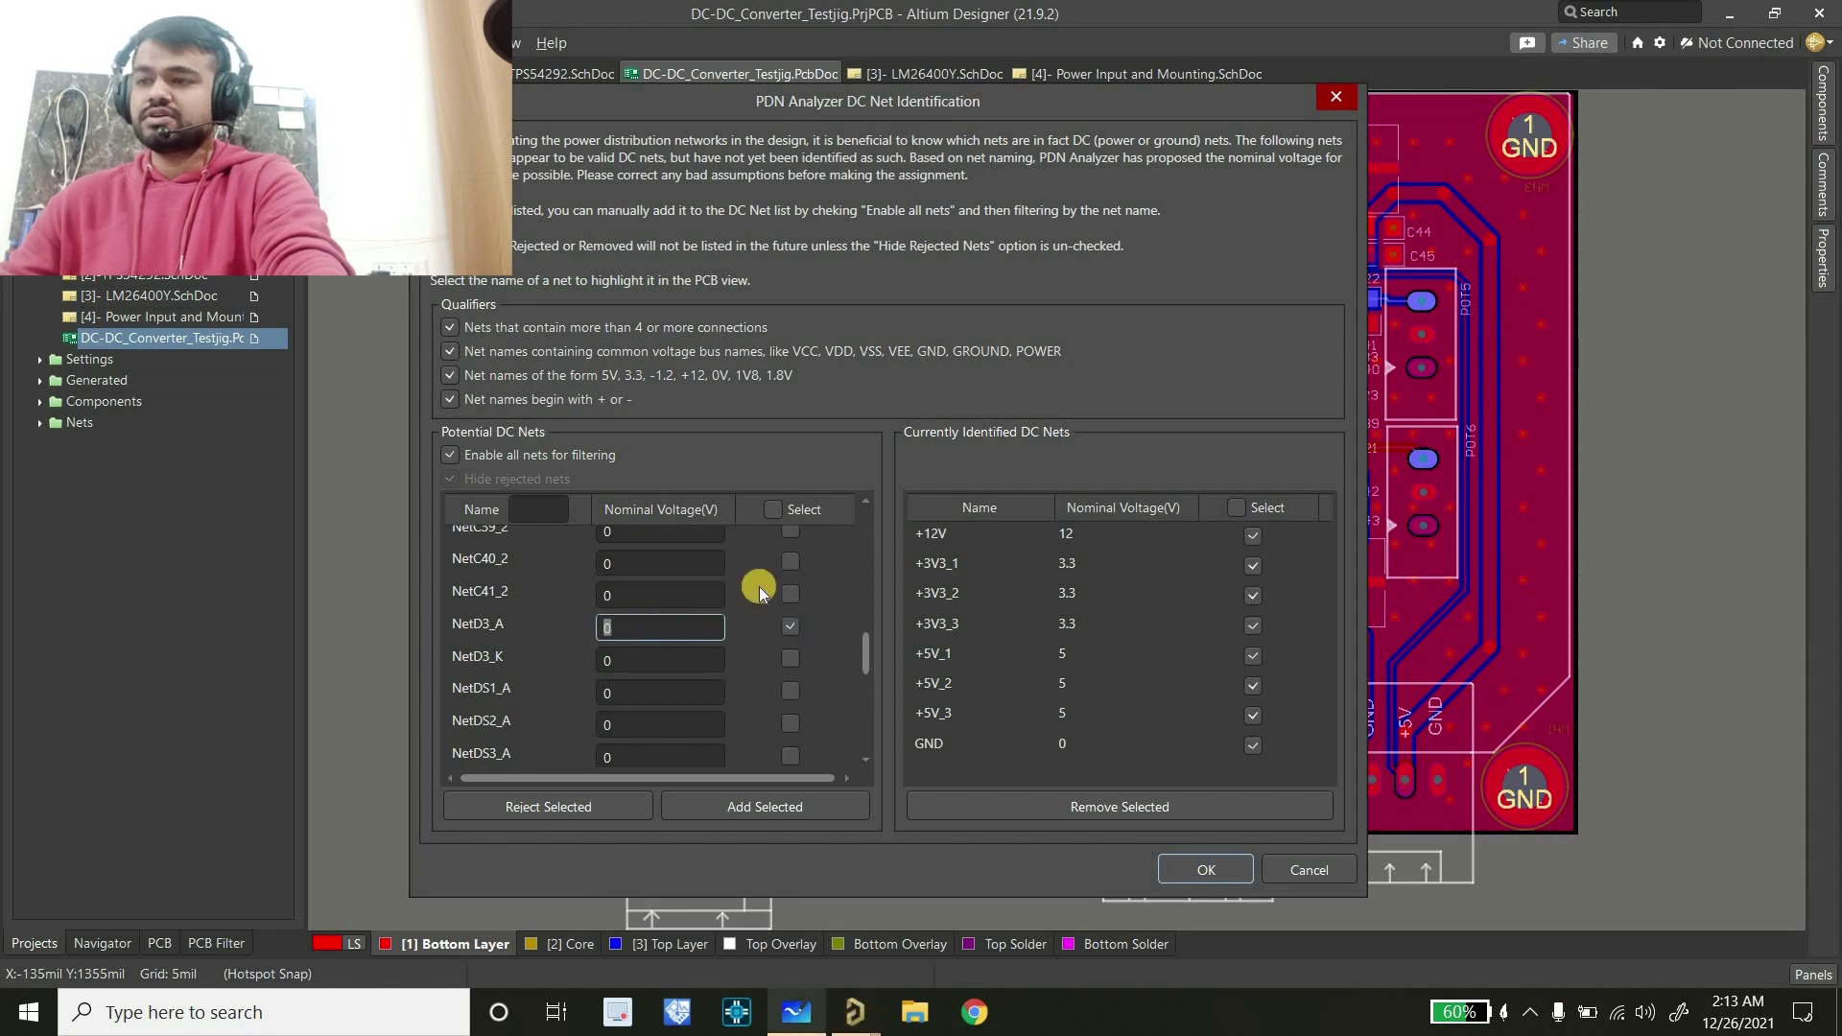
key("alt+Tab")
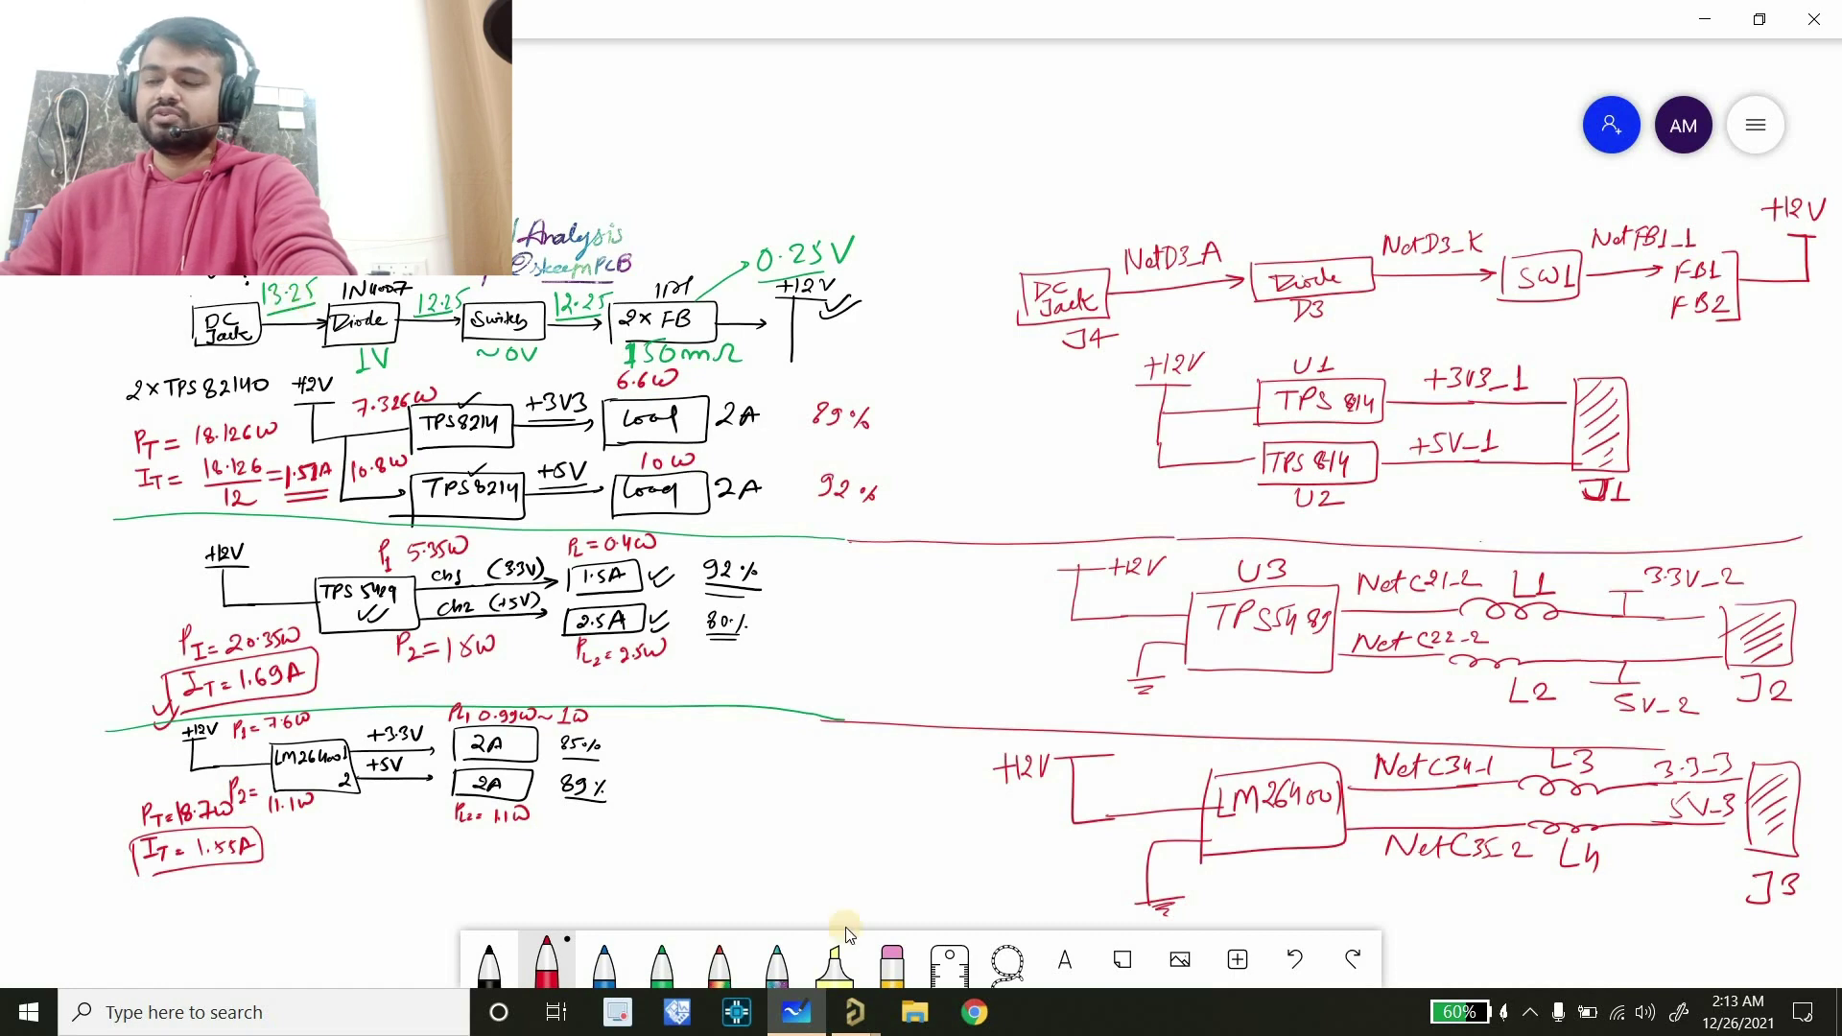
mouse_move(862, 1011)
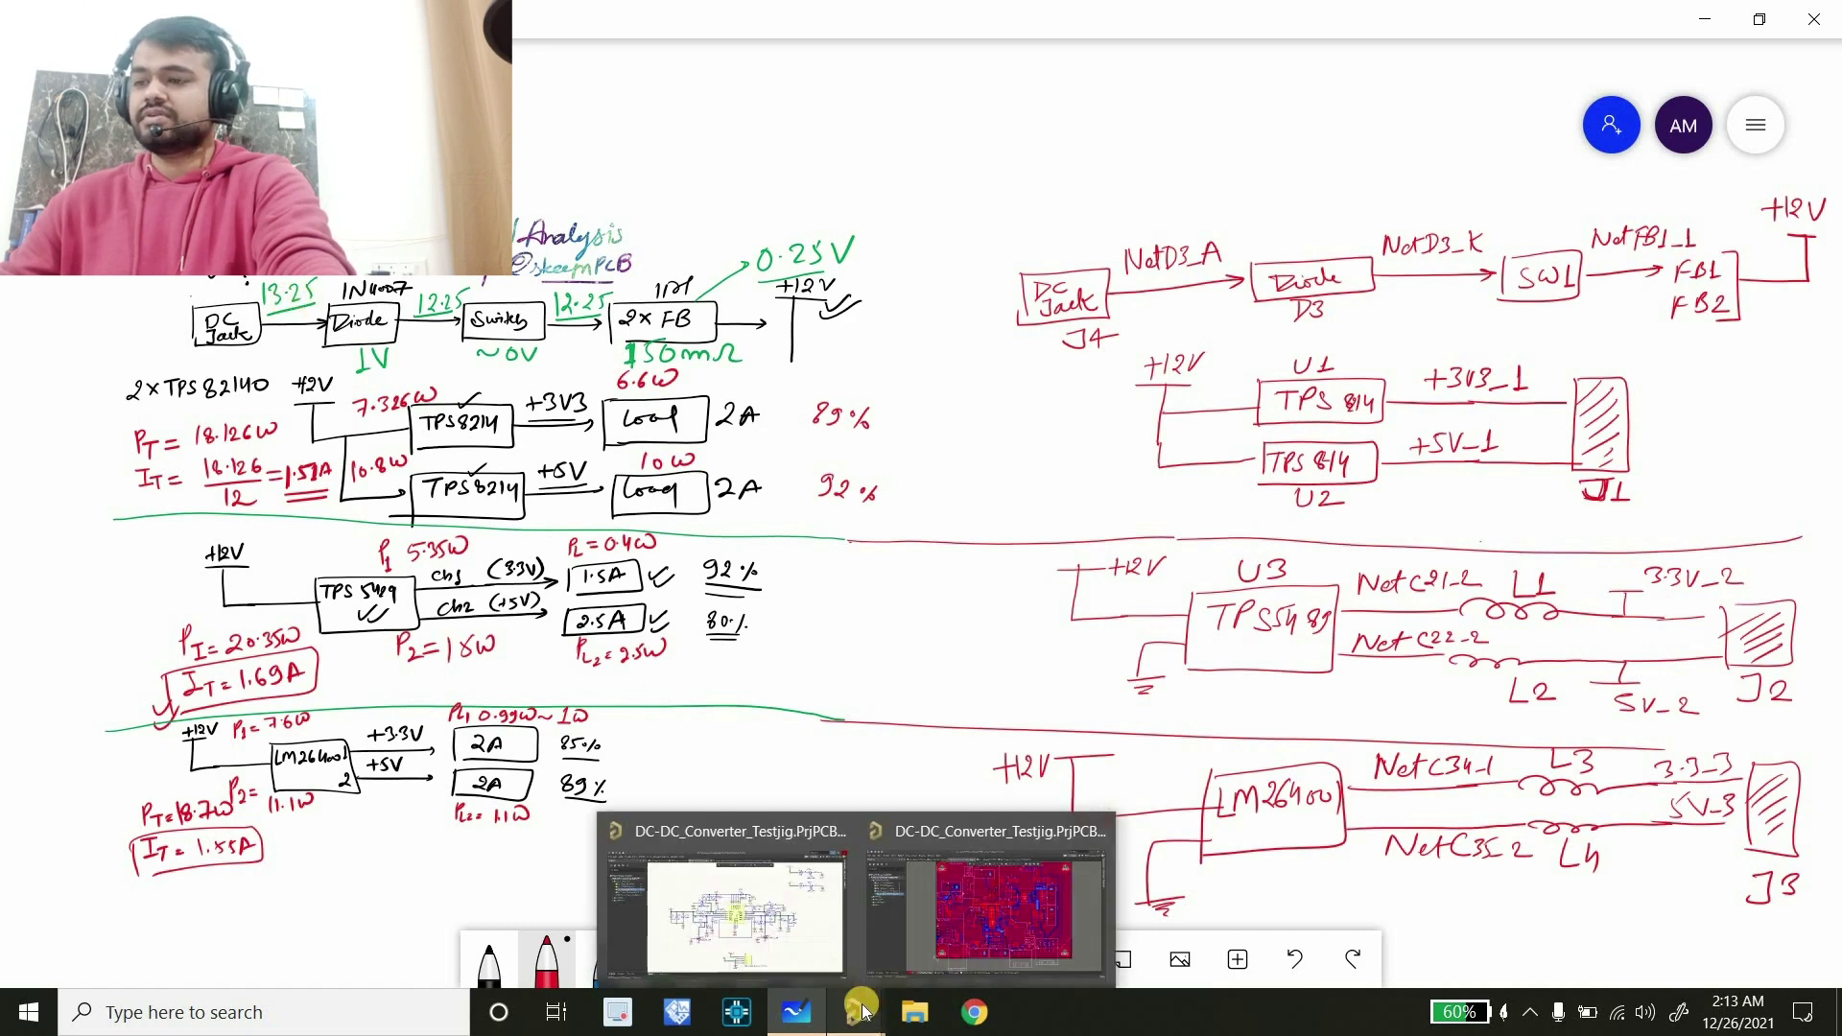
left_click(897, 917)
type("13.2")
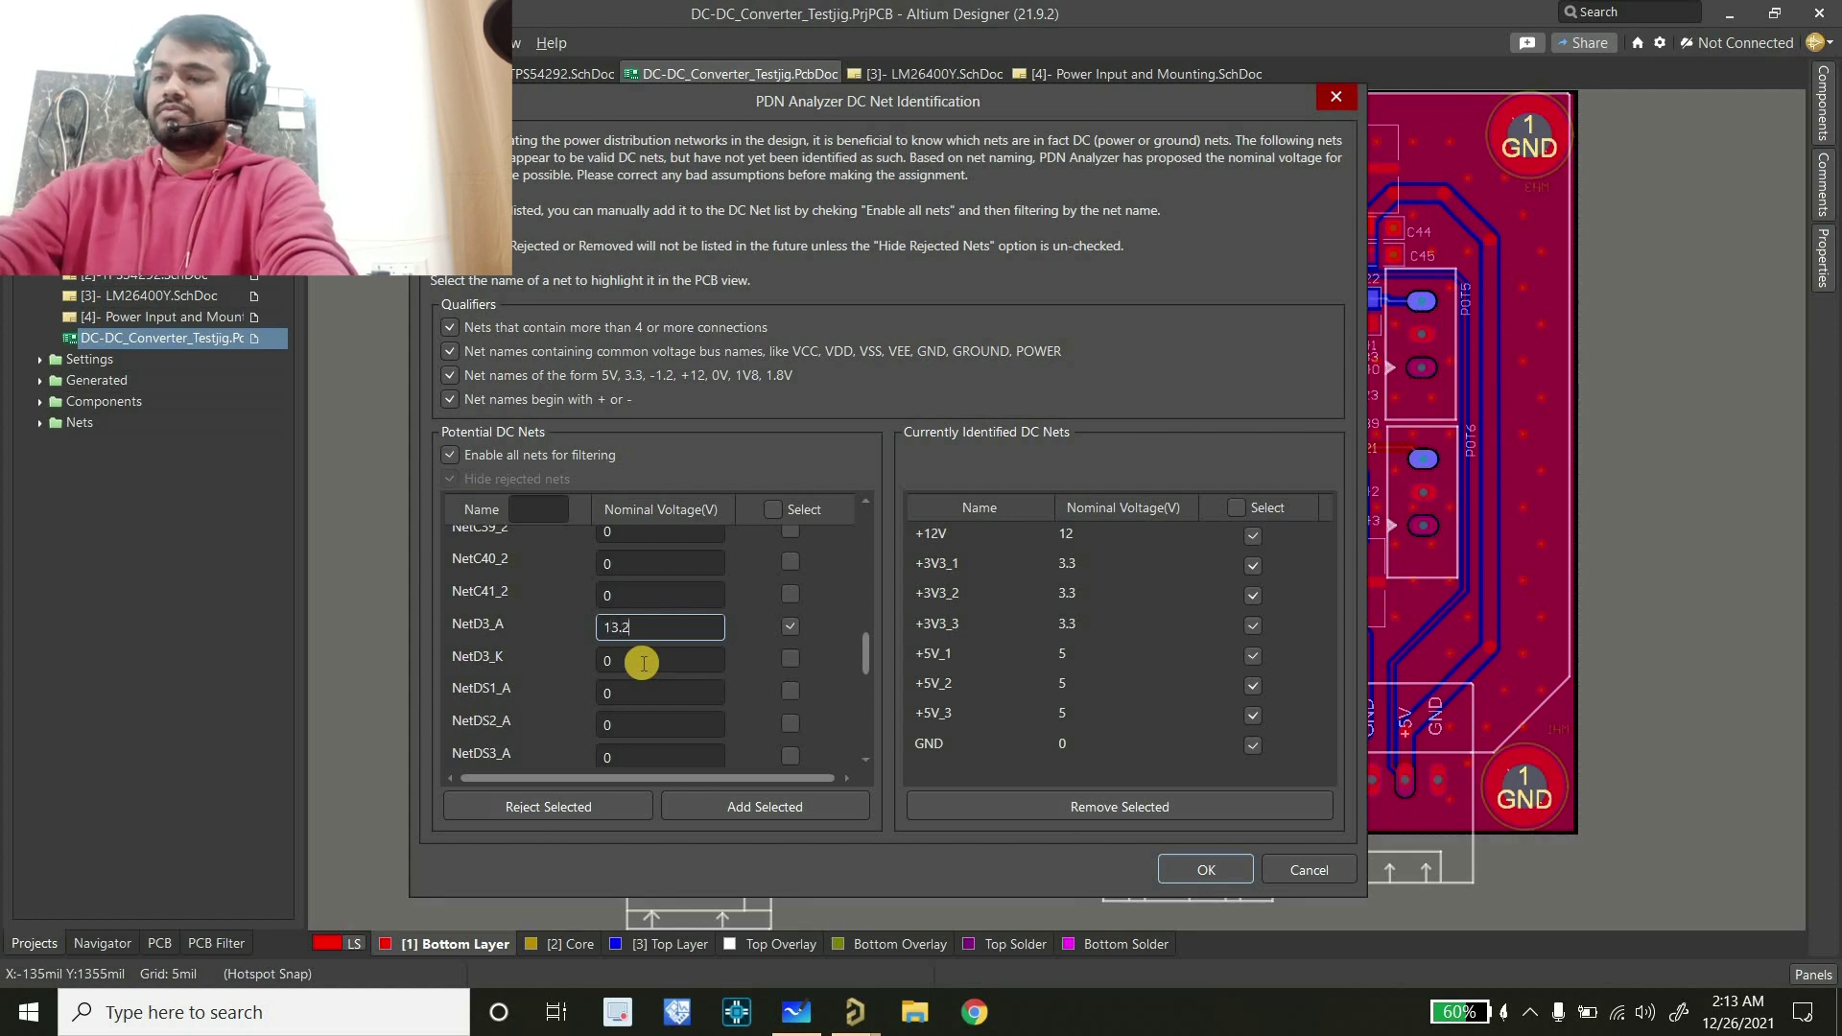
type("5")
left_click(733, 816)
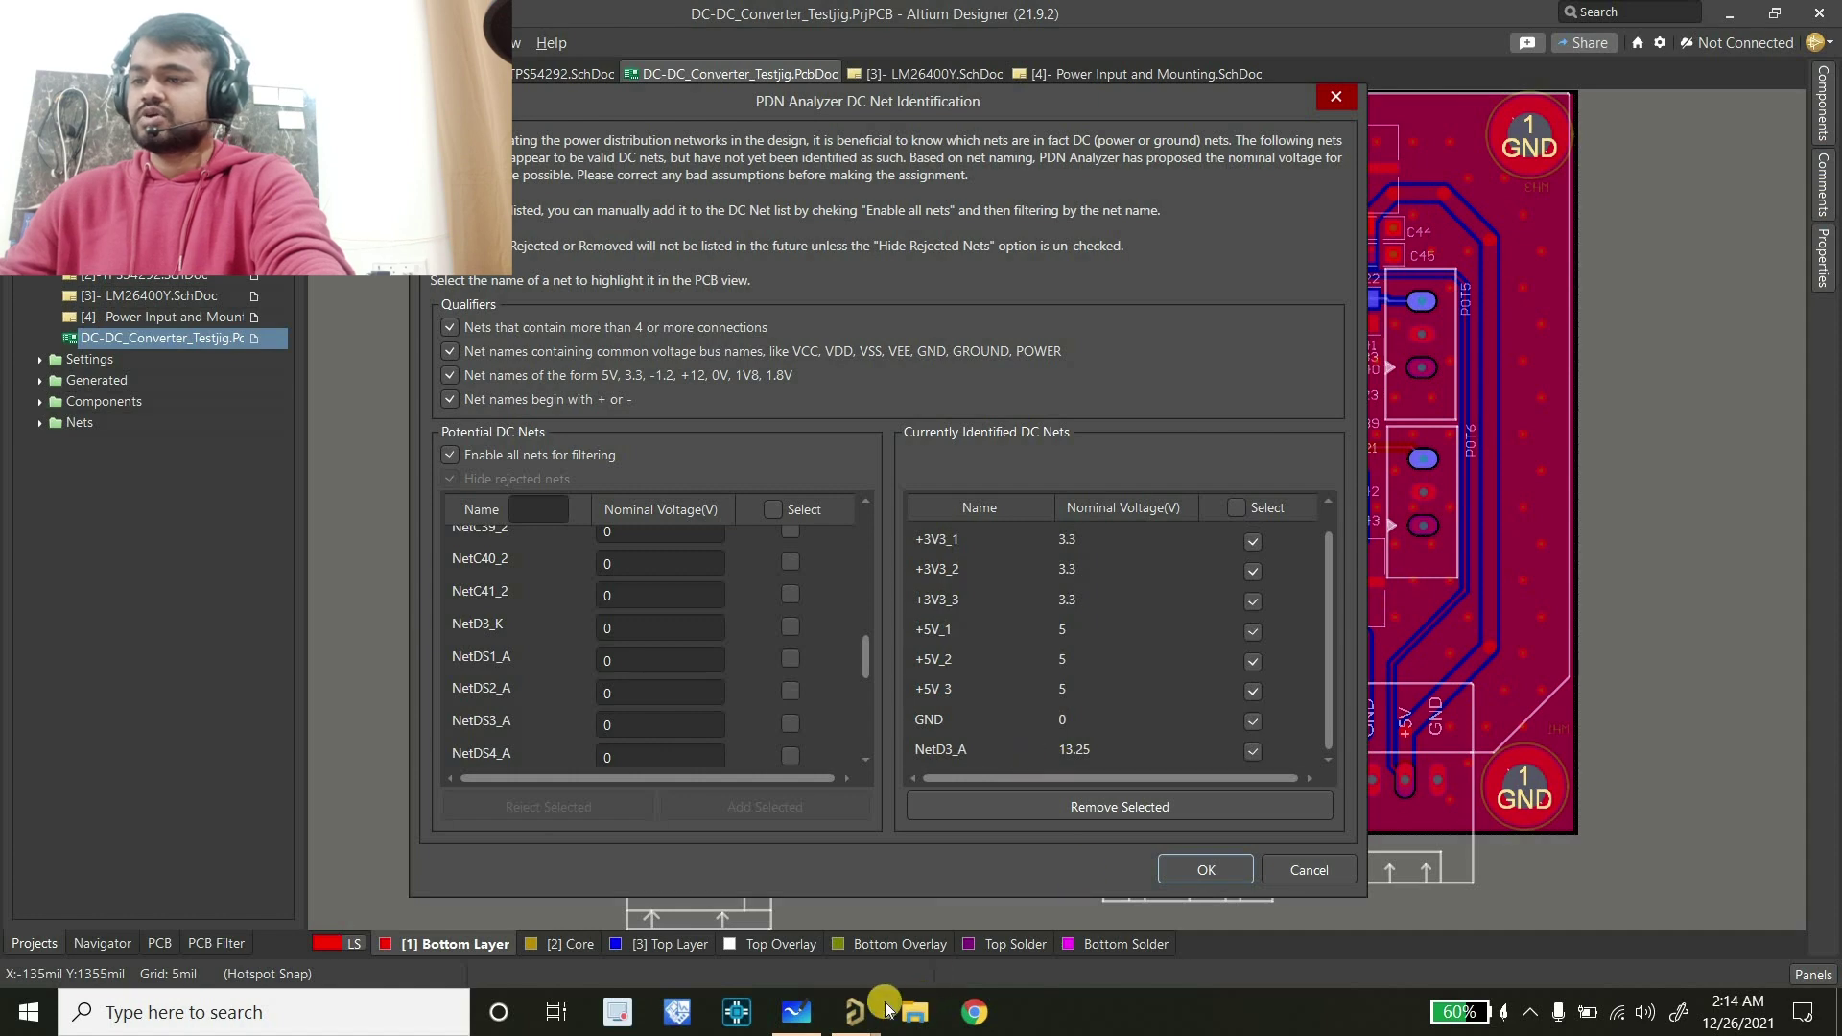
Consult the whiteboard diagram and add NetD3_K to the identified DC nets with a nominal voltage of 12.25 V
left_click(797, 1012)
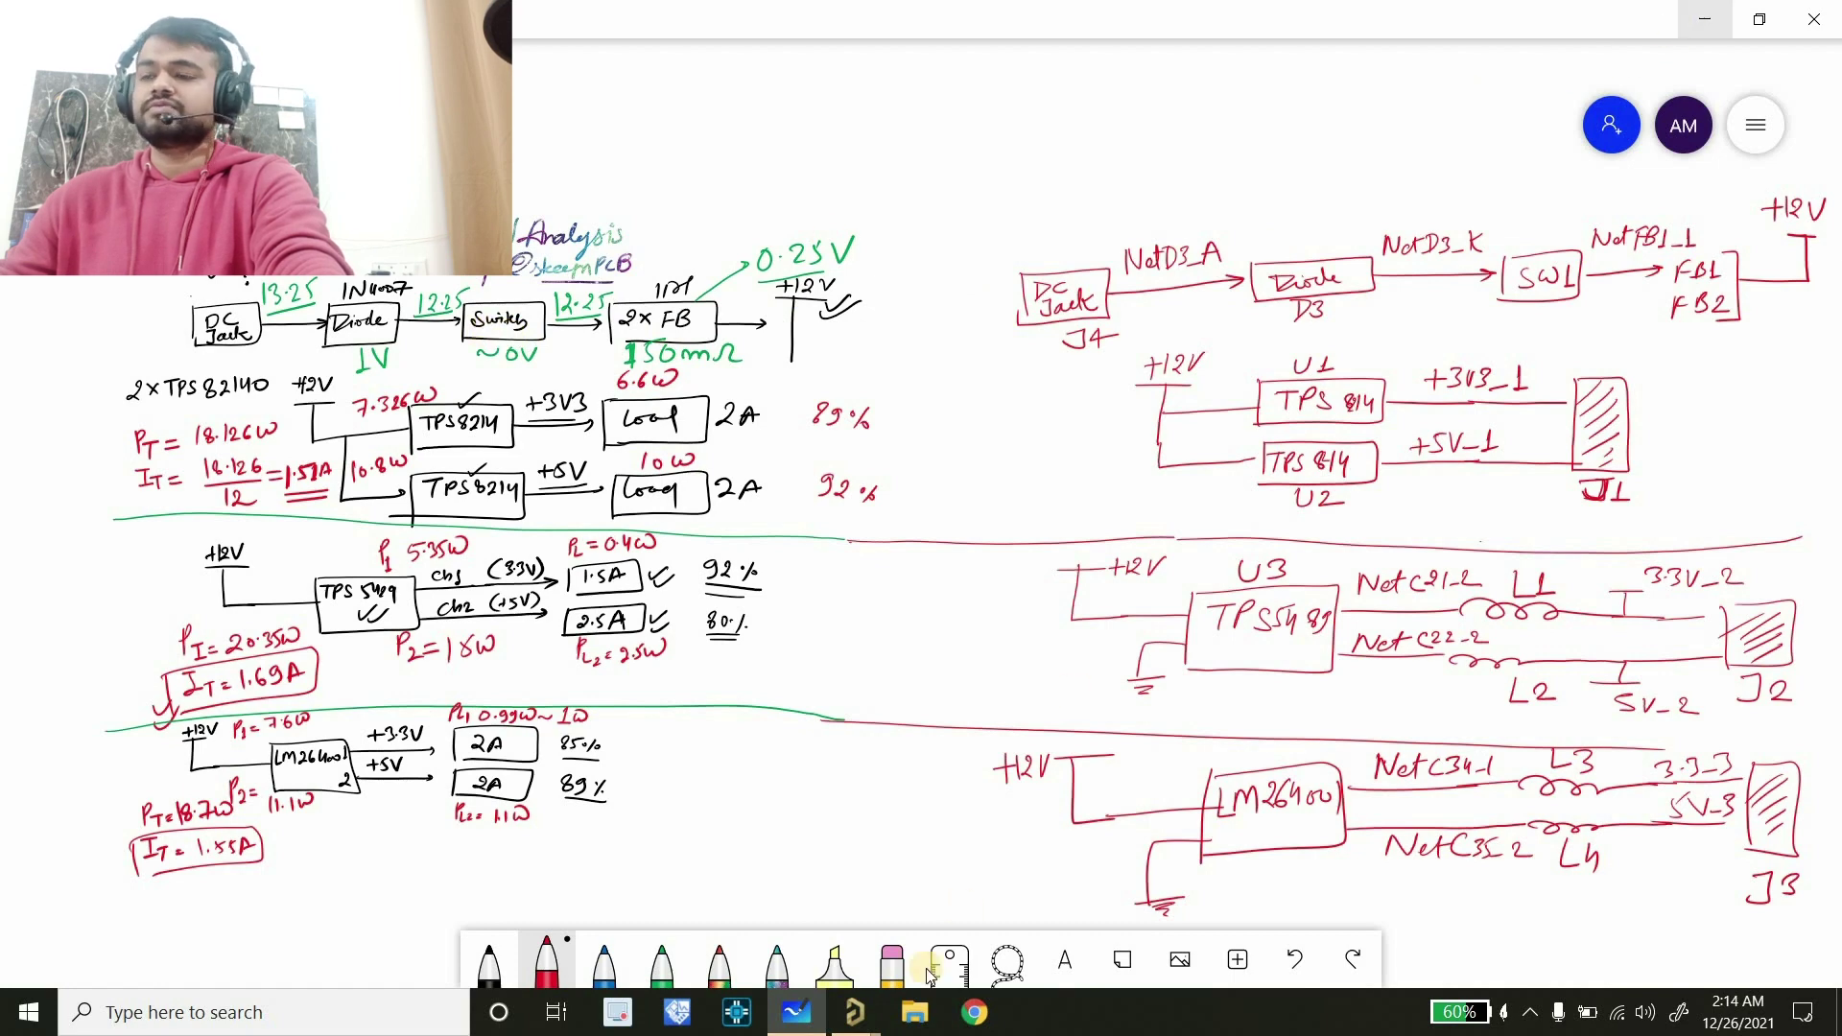
left_click(818, 816)
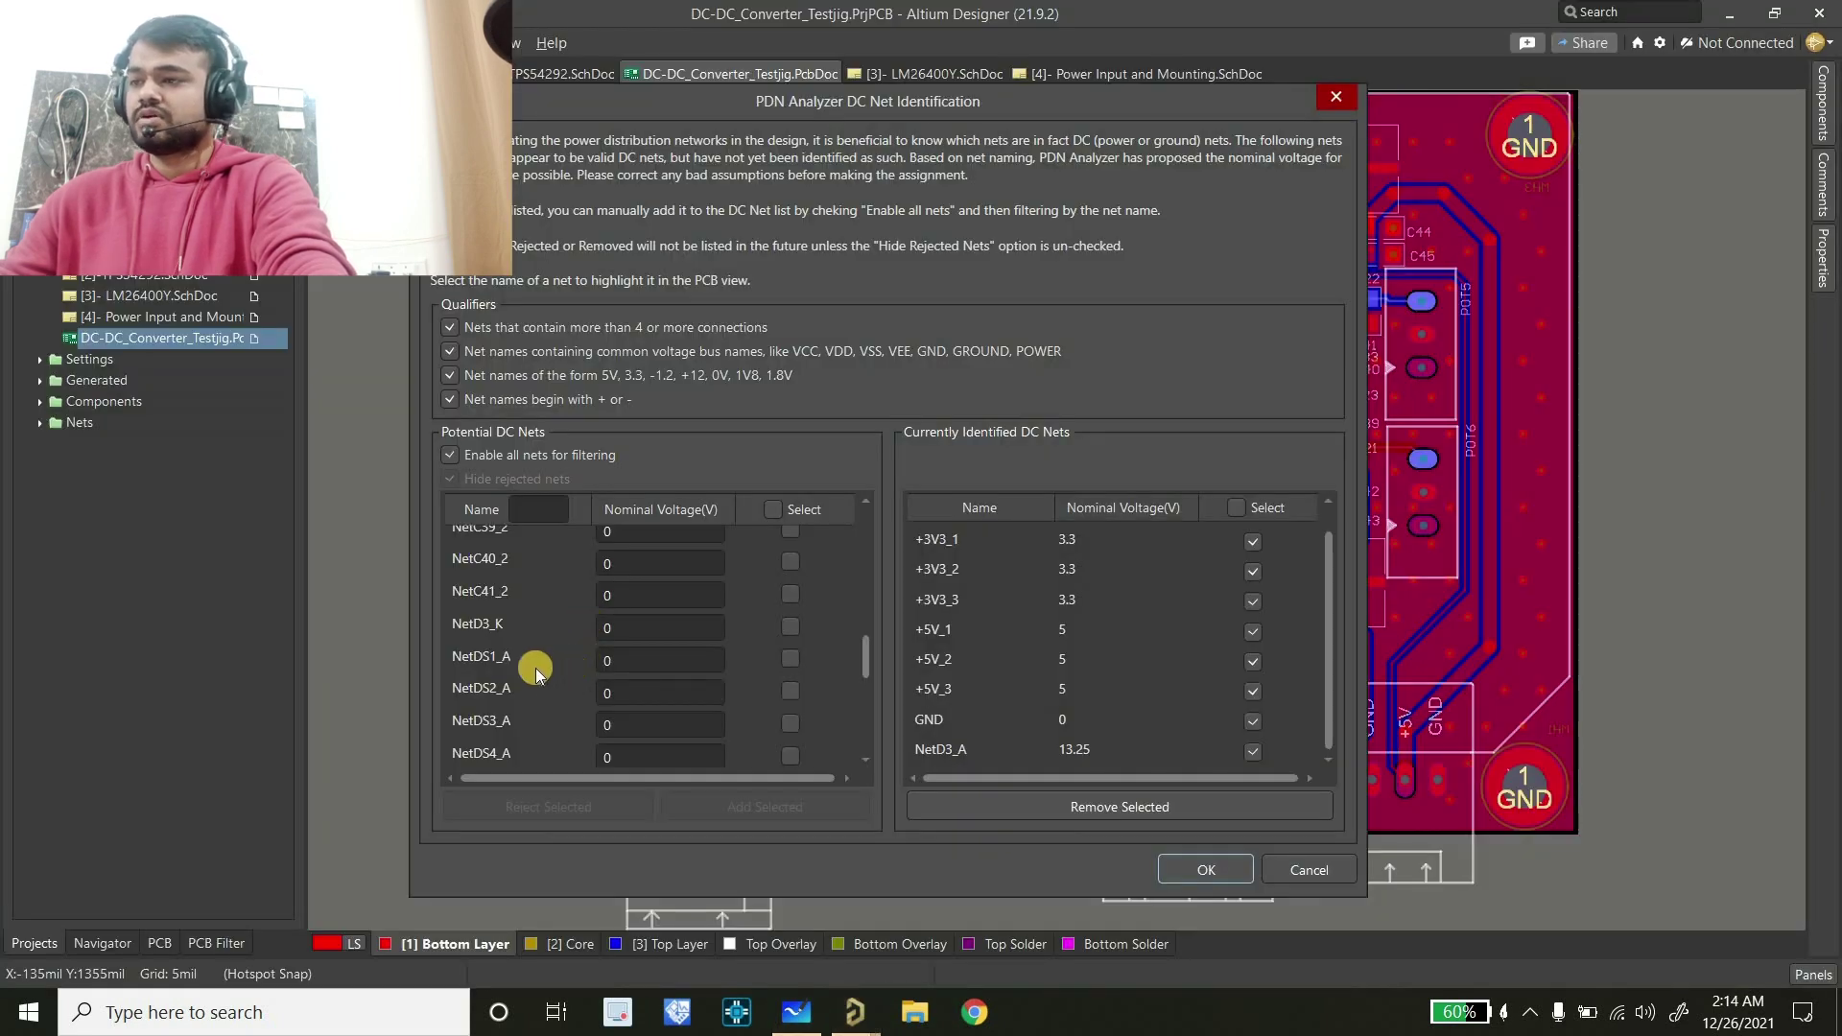
left_click(791, 628)
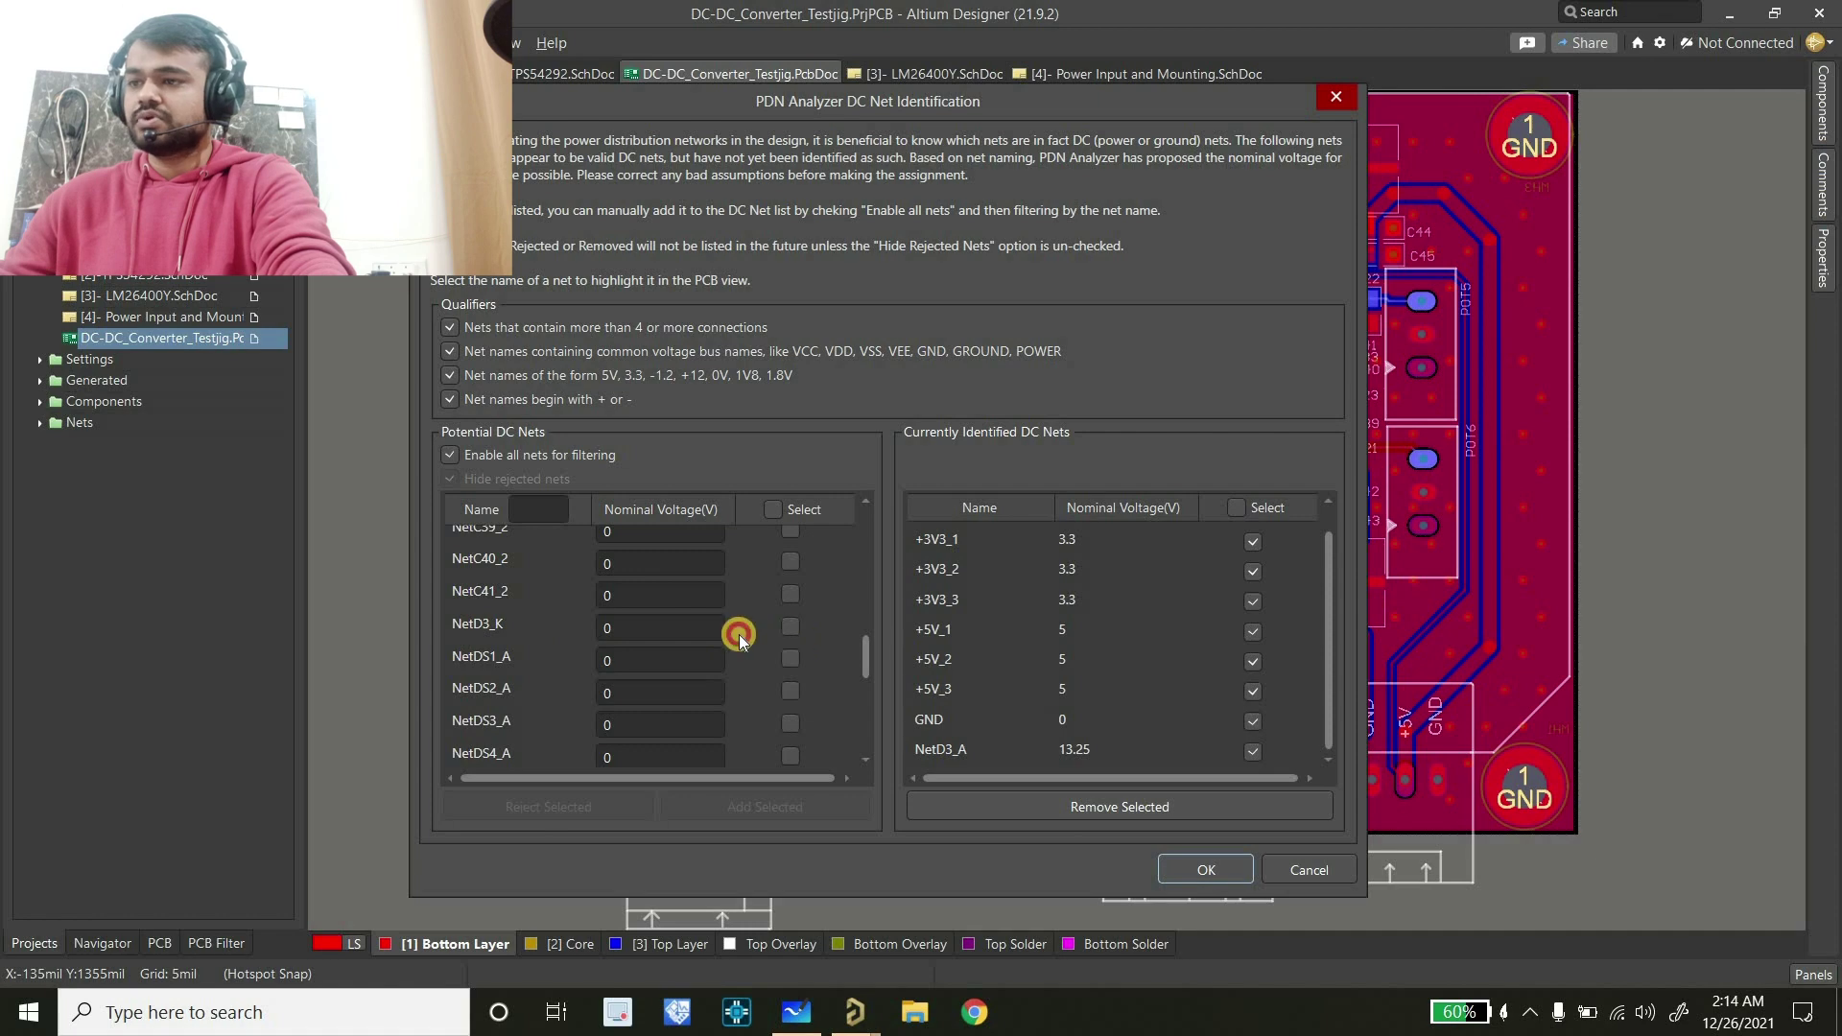
left_click(668, 628)
type("12")
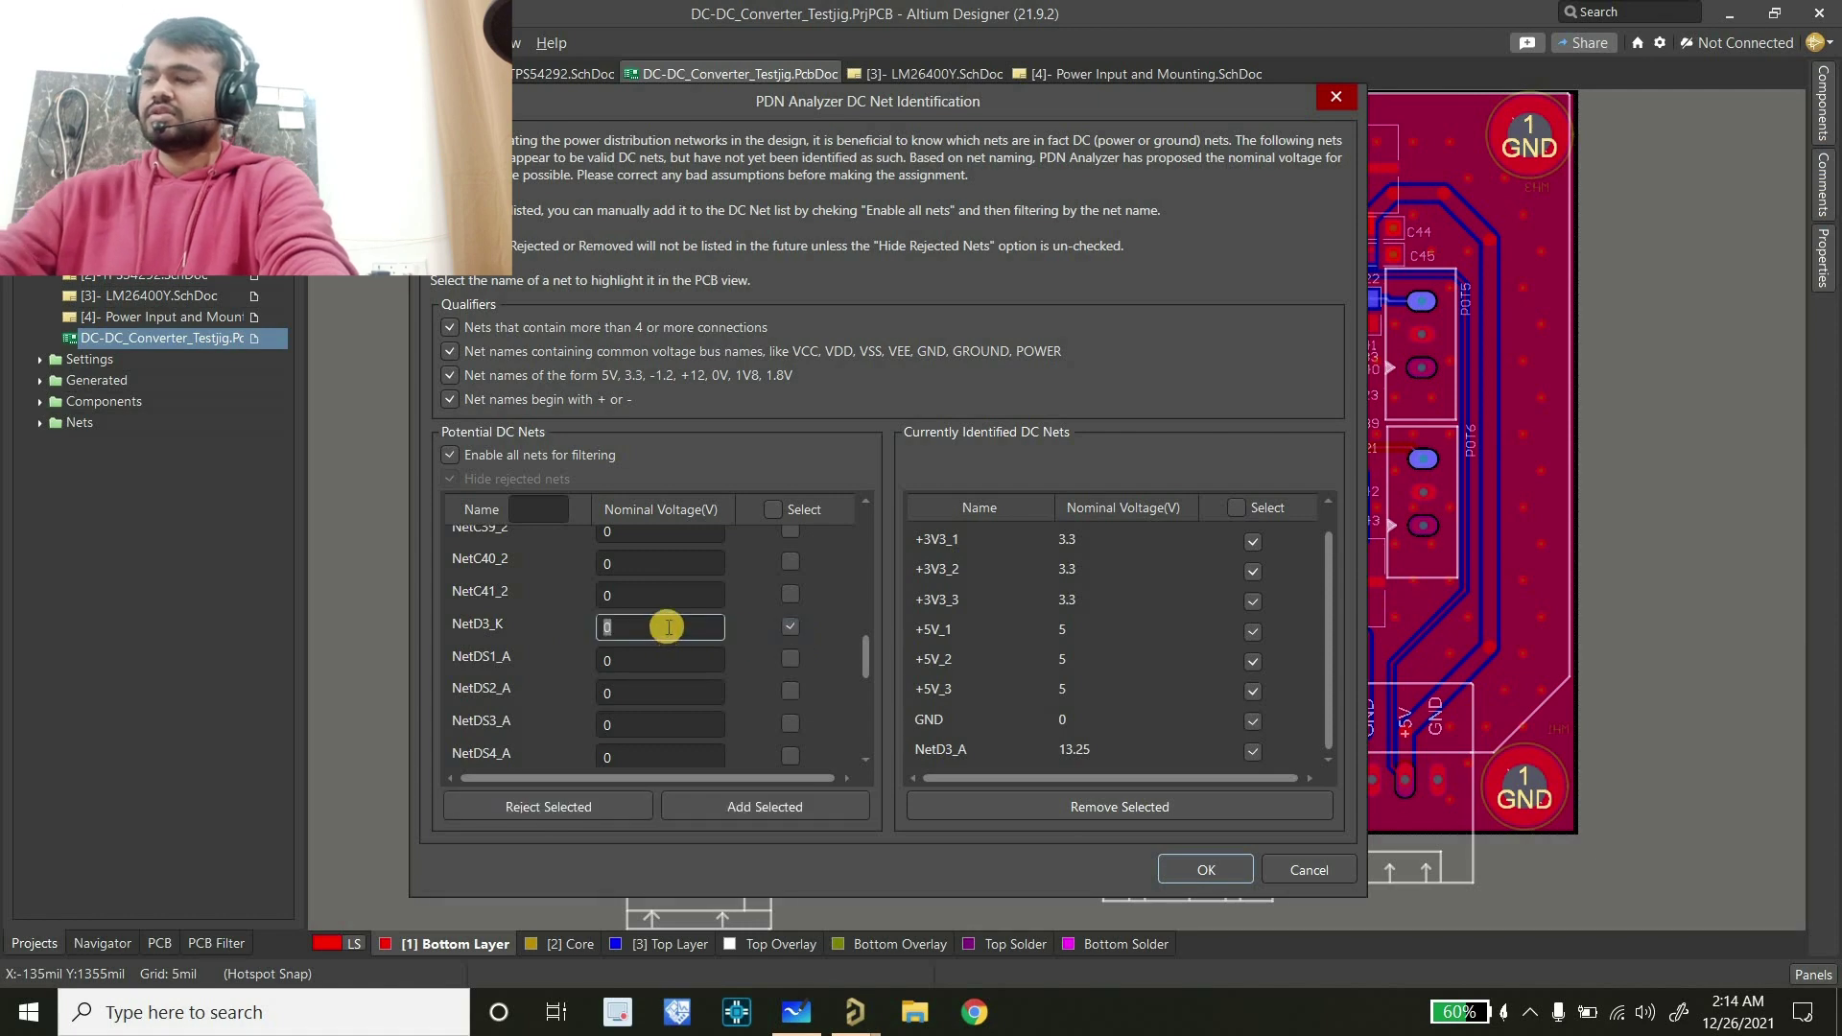
type(".25")
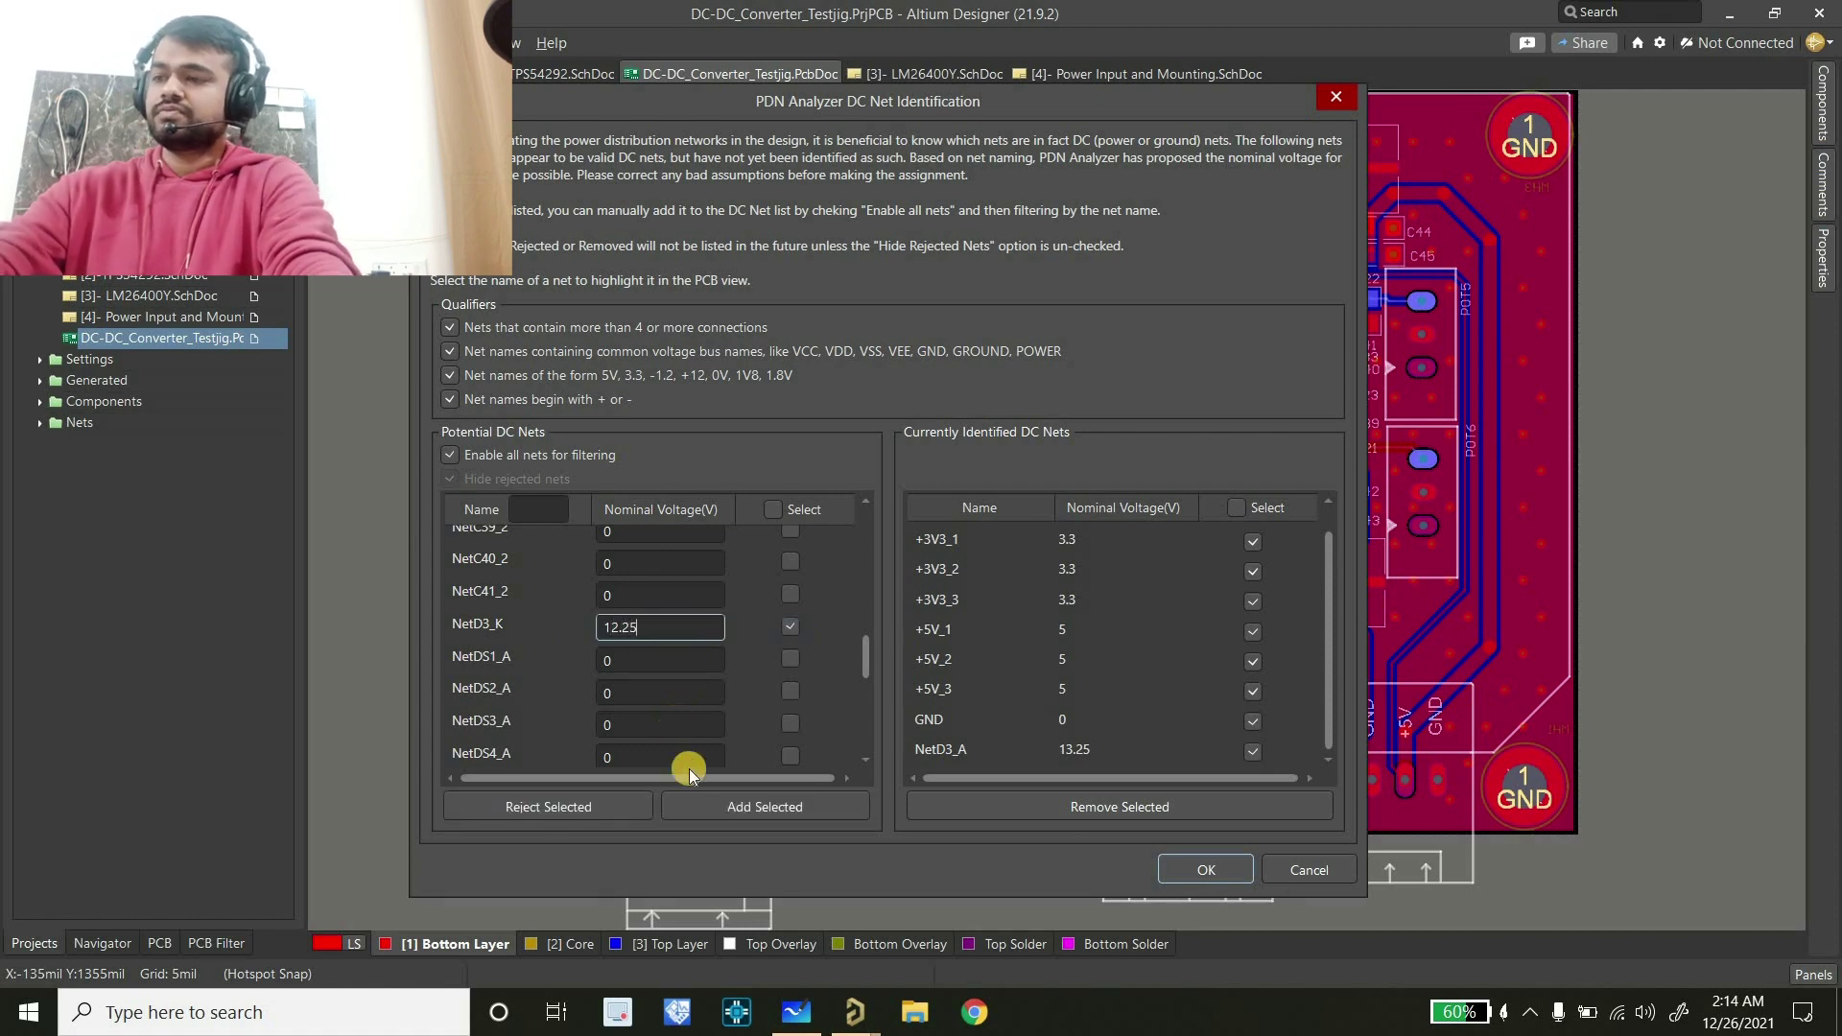
left_click(748, 811)
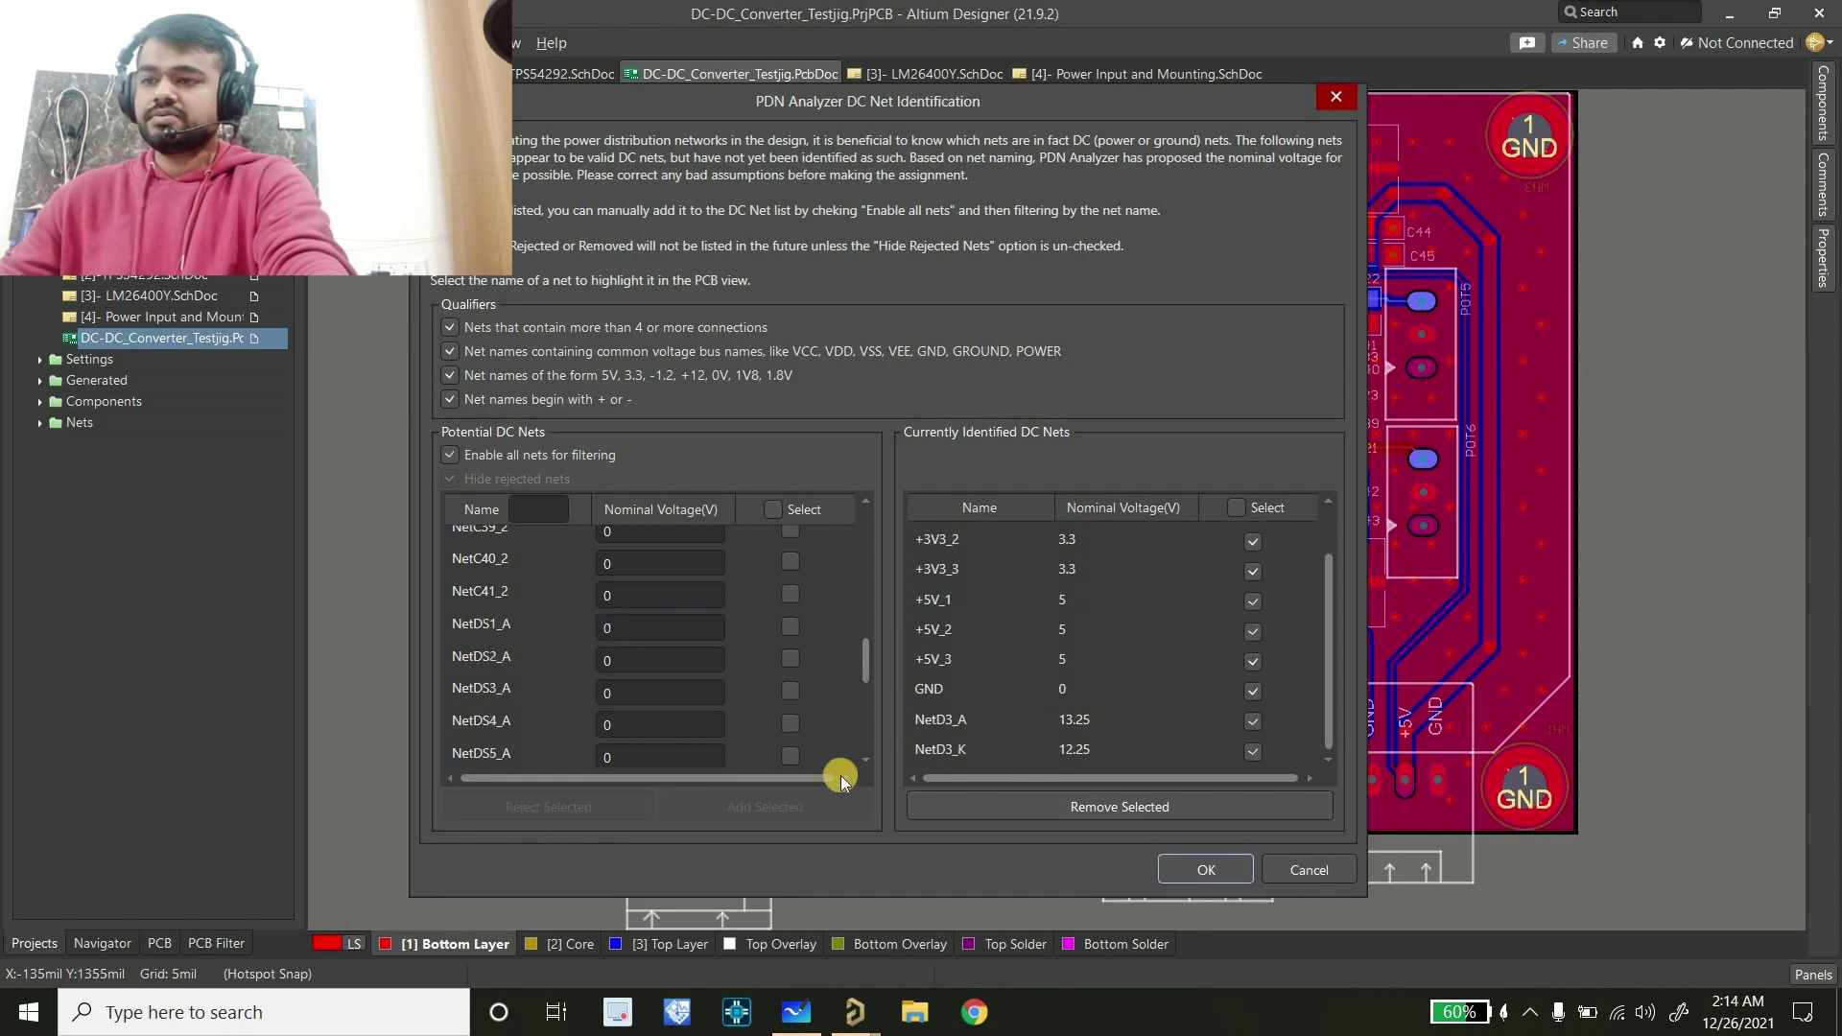
Consult the whiteboard diagram and add NetFB1_1 to the identified DC nets with a nominal voltage of 12.25 V
left_click(797, 1012)
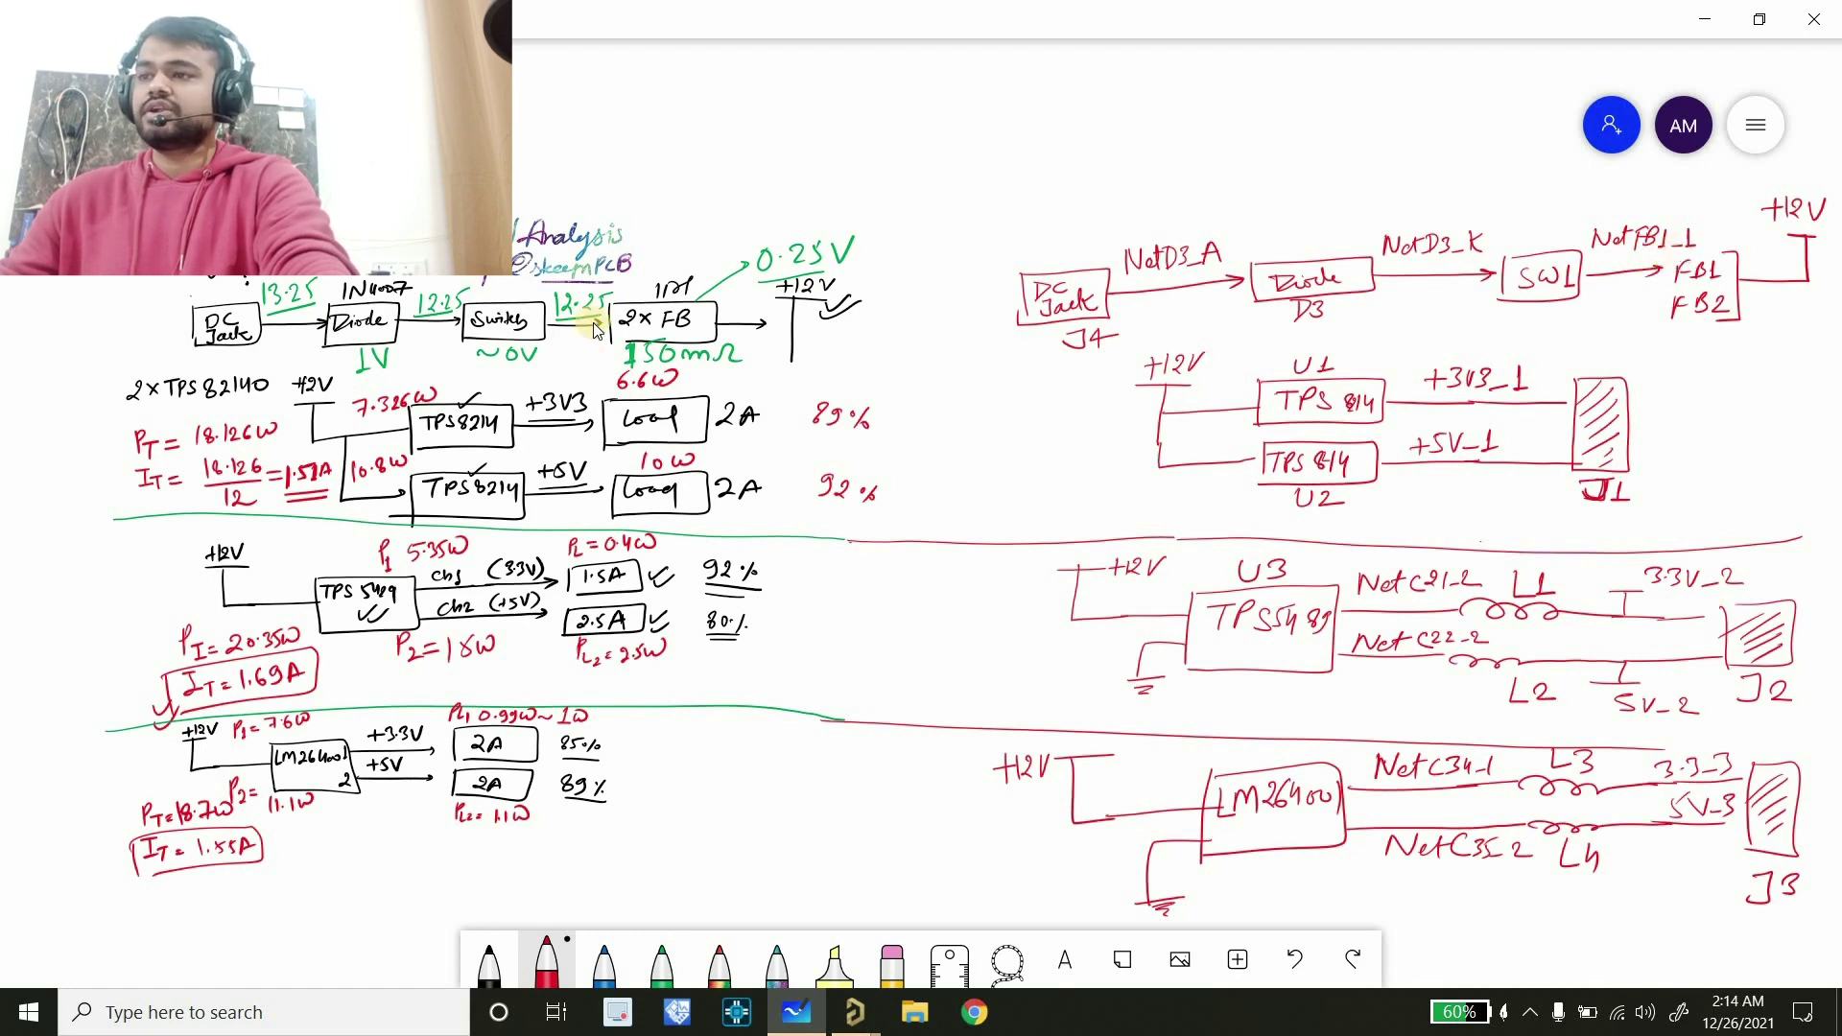
left_click(855, 1012)
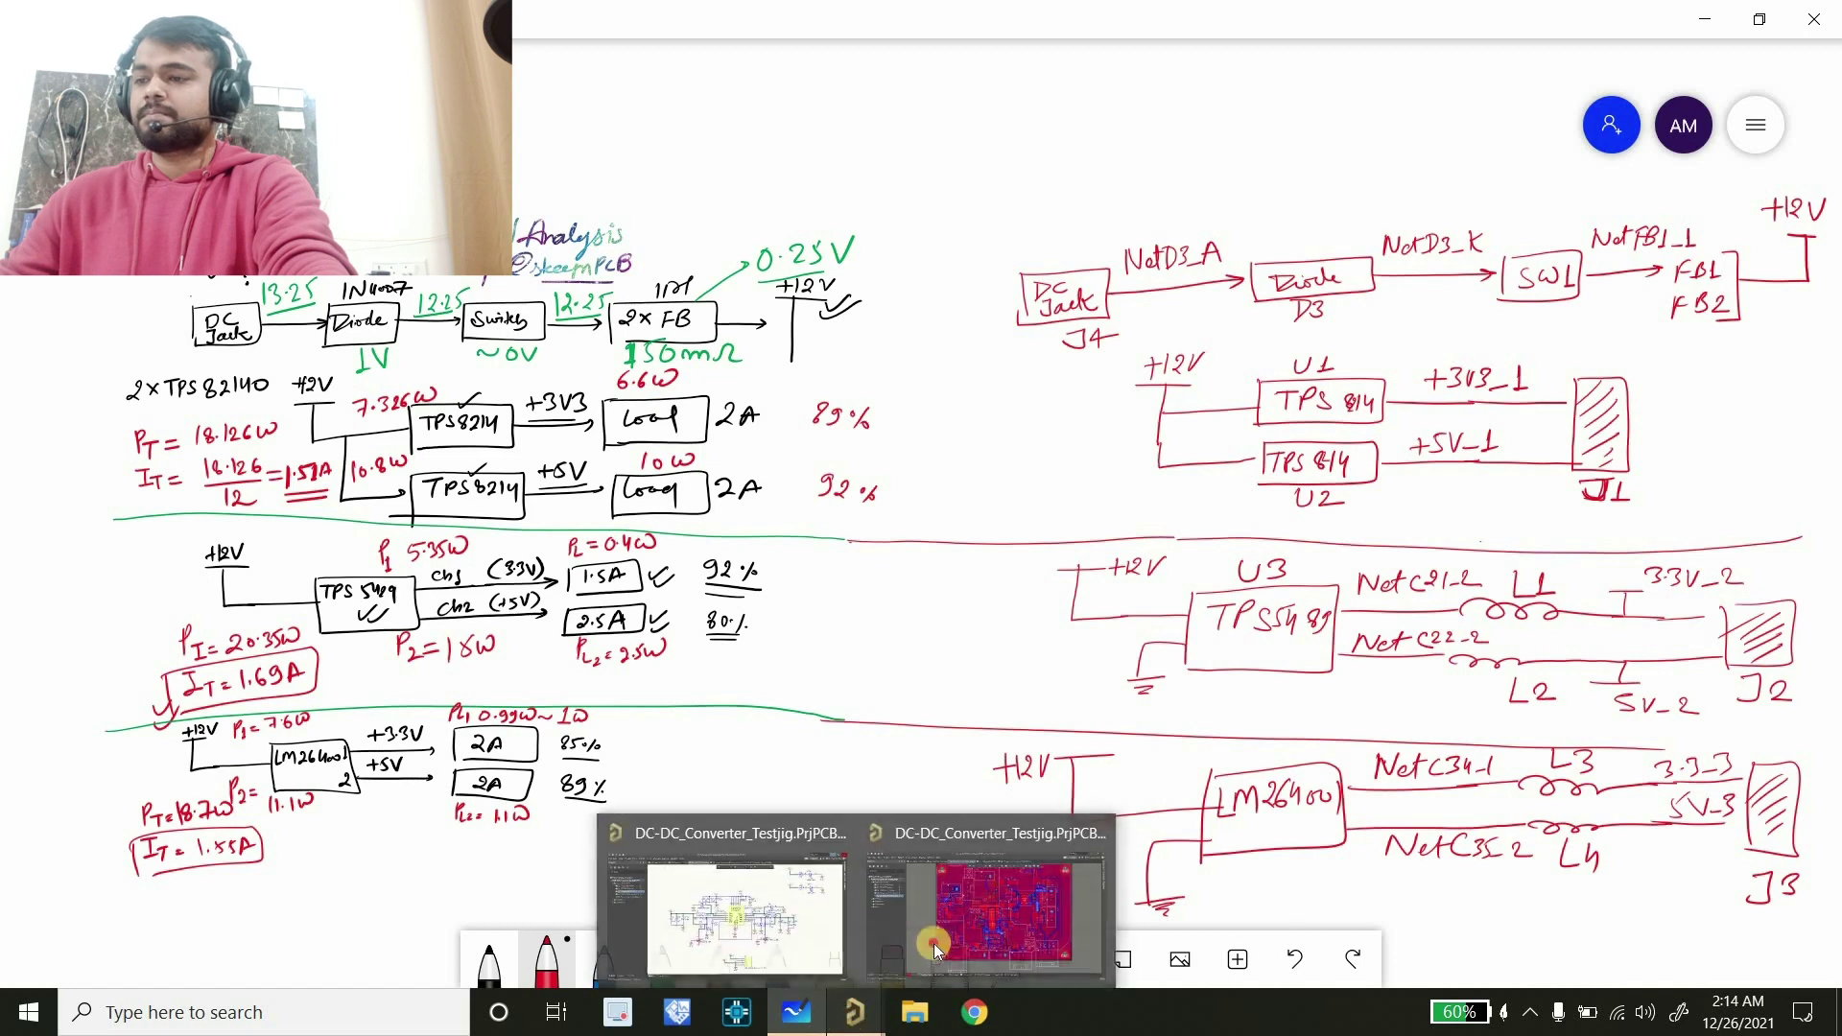
scroll(551, 675, "down", 5)
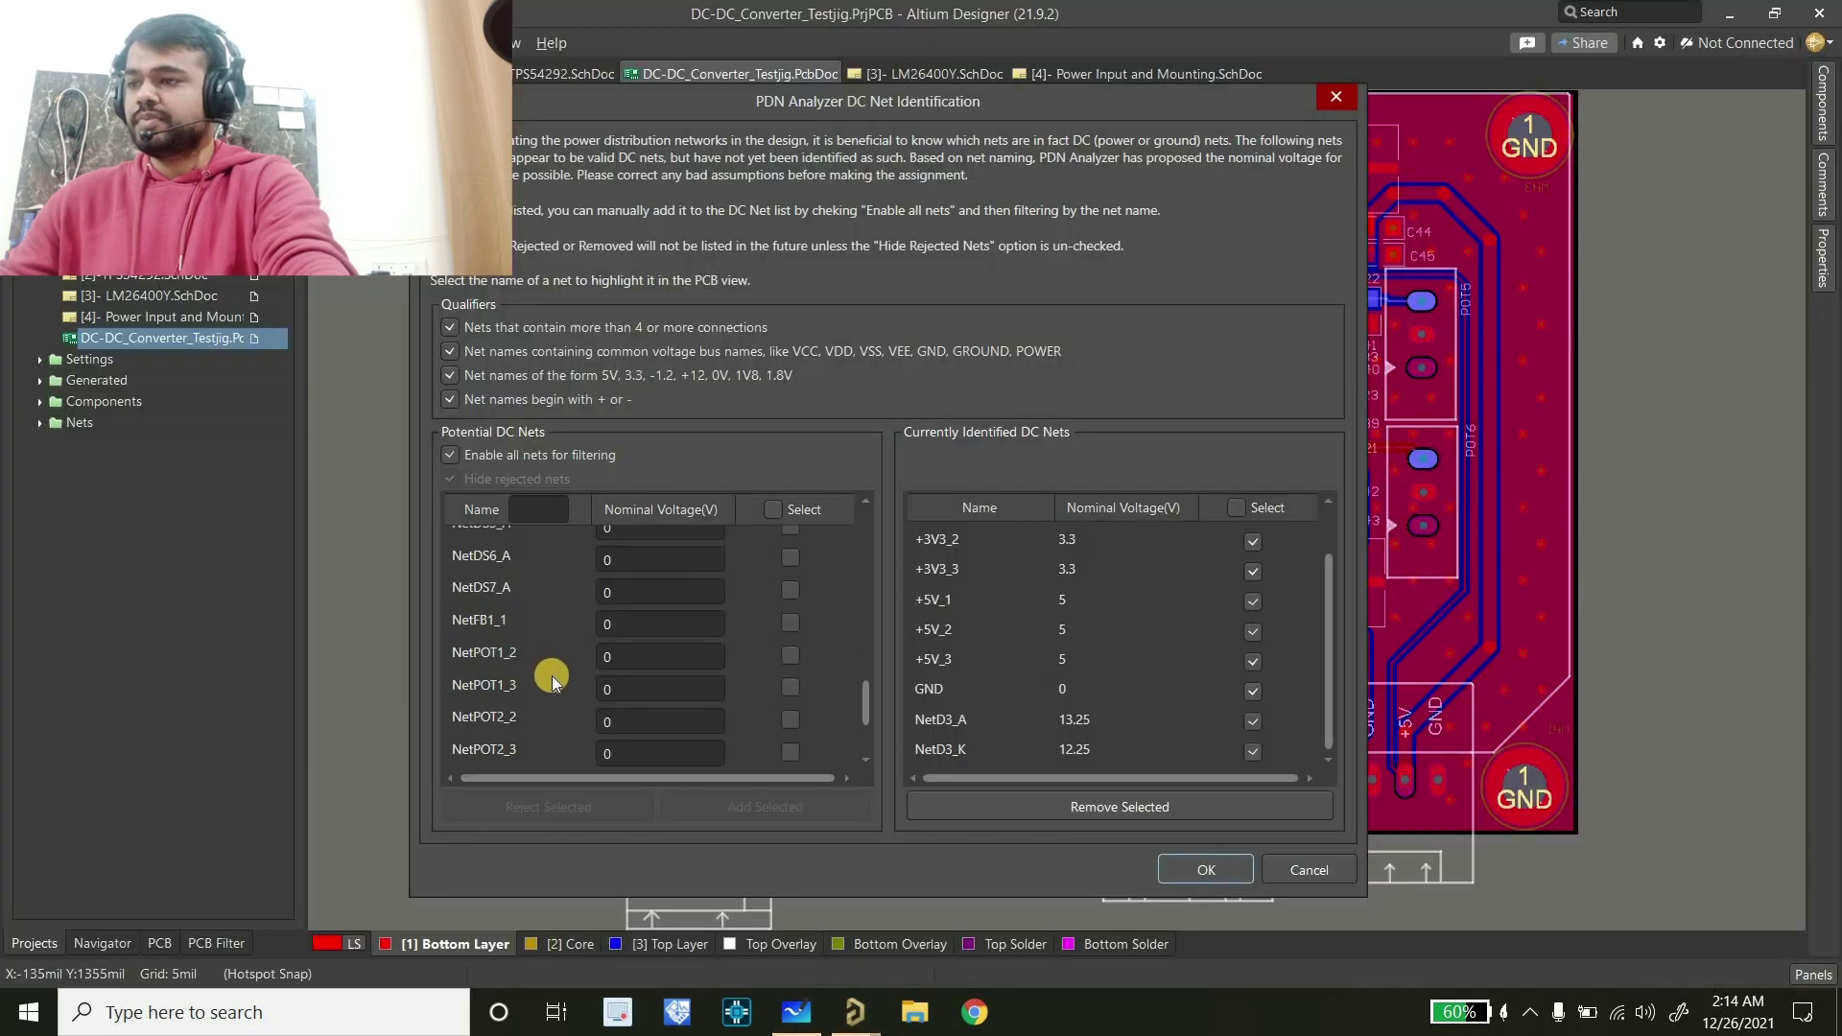
scroll(551, 676, "up", 1)
left_click(735, 683)
double_click(693, 684)
type("1")
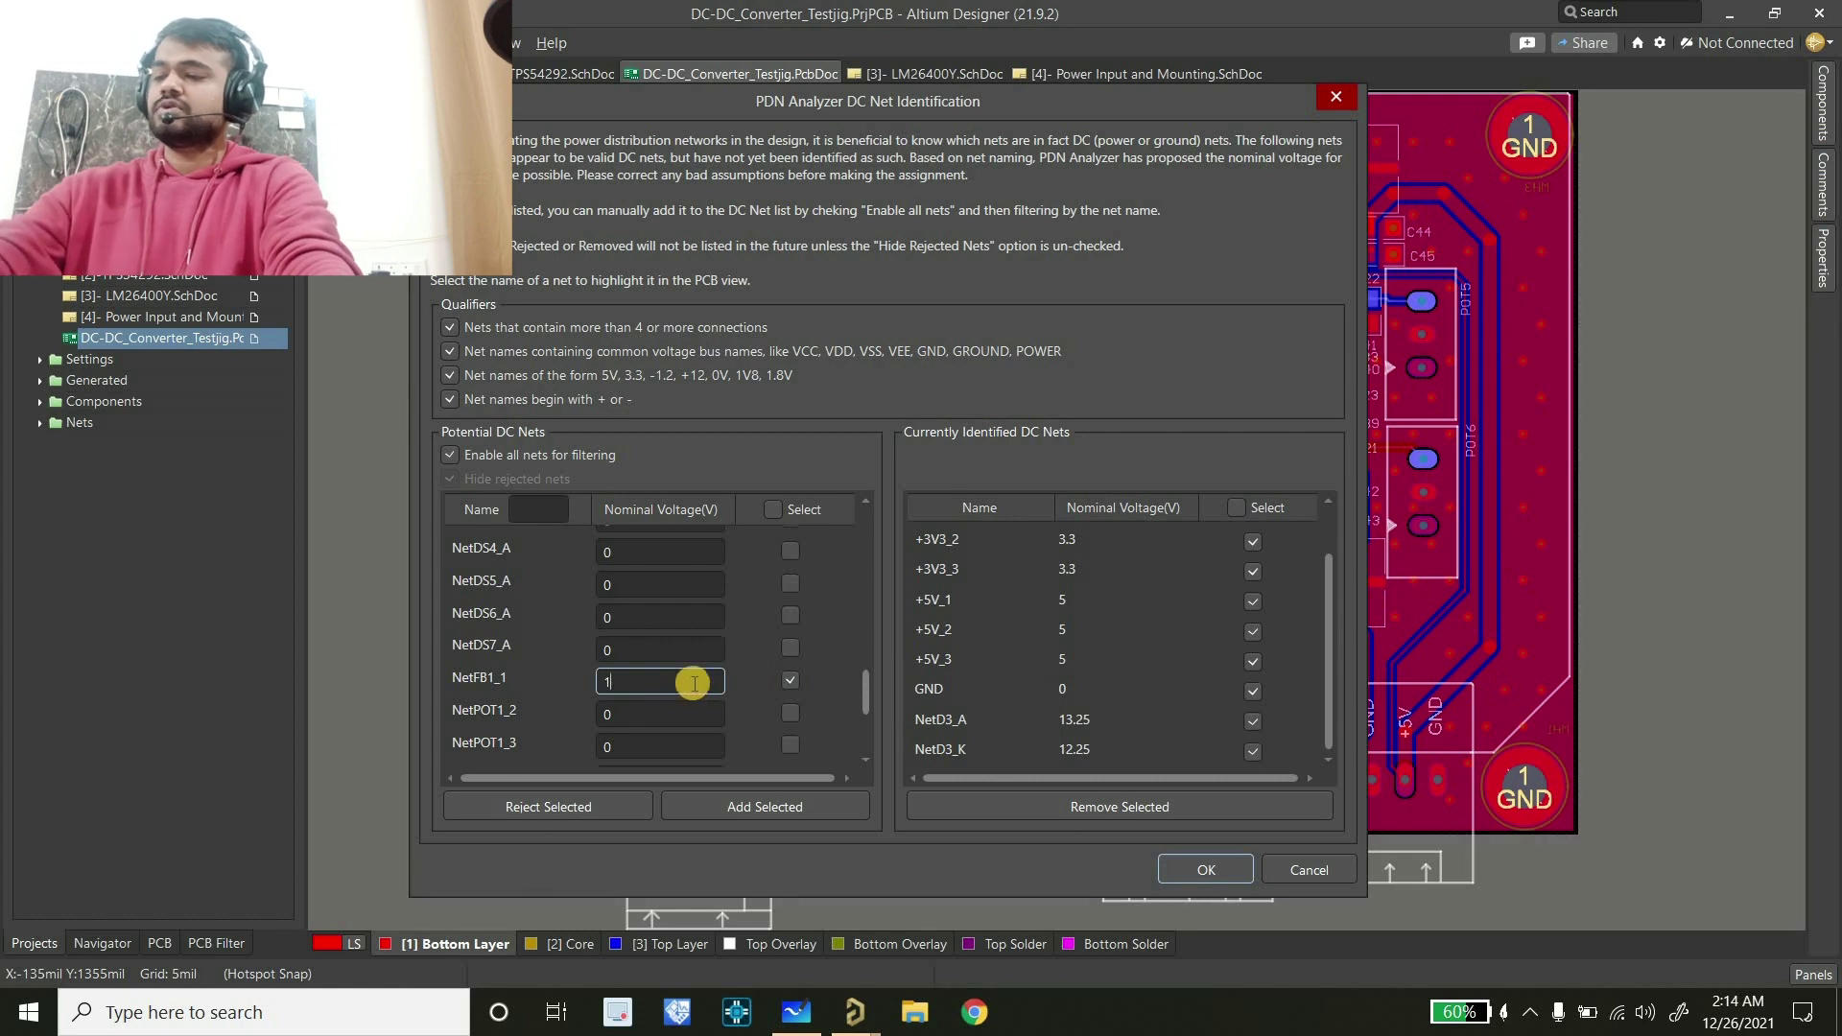
type("2.2")
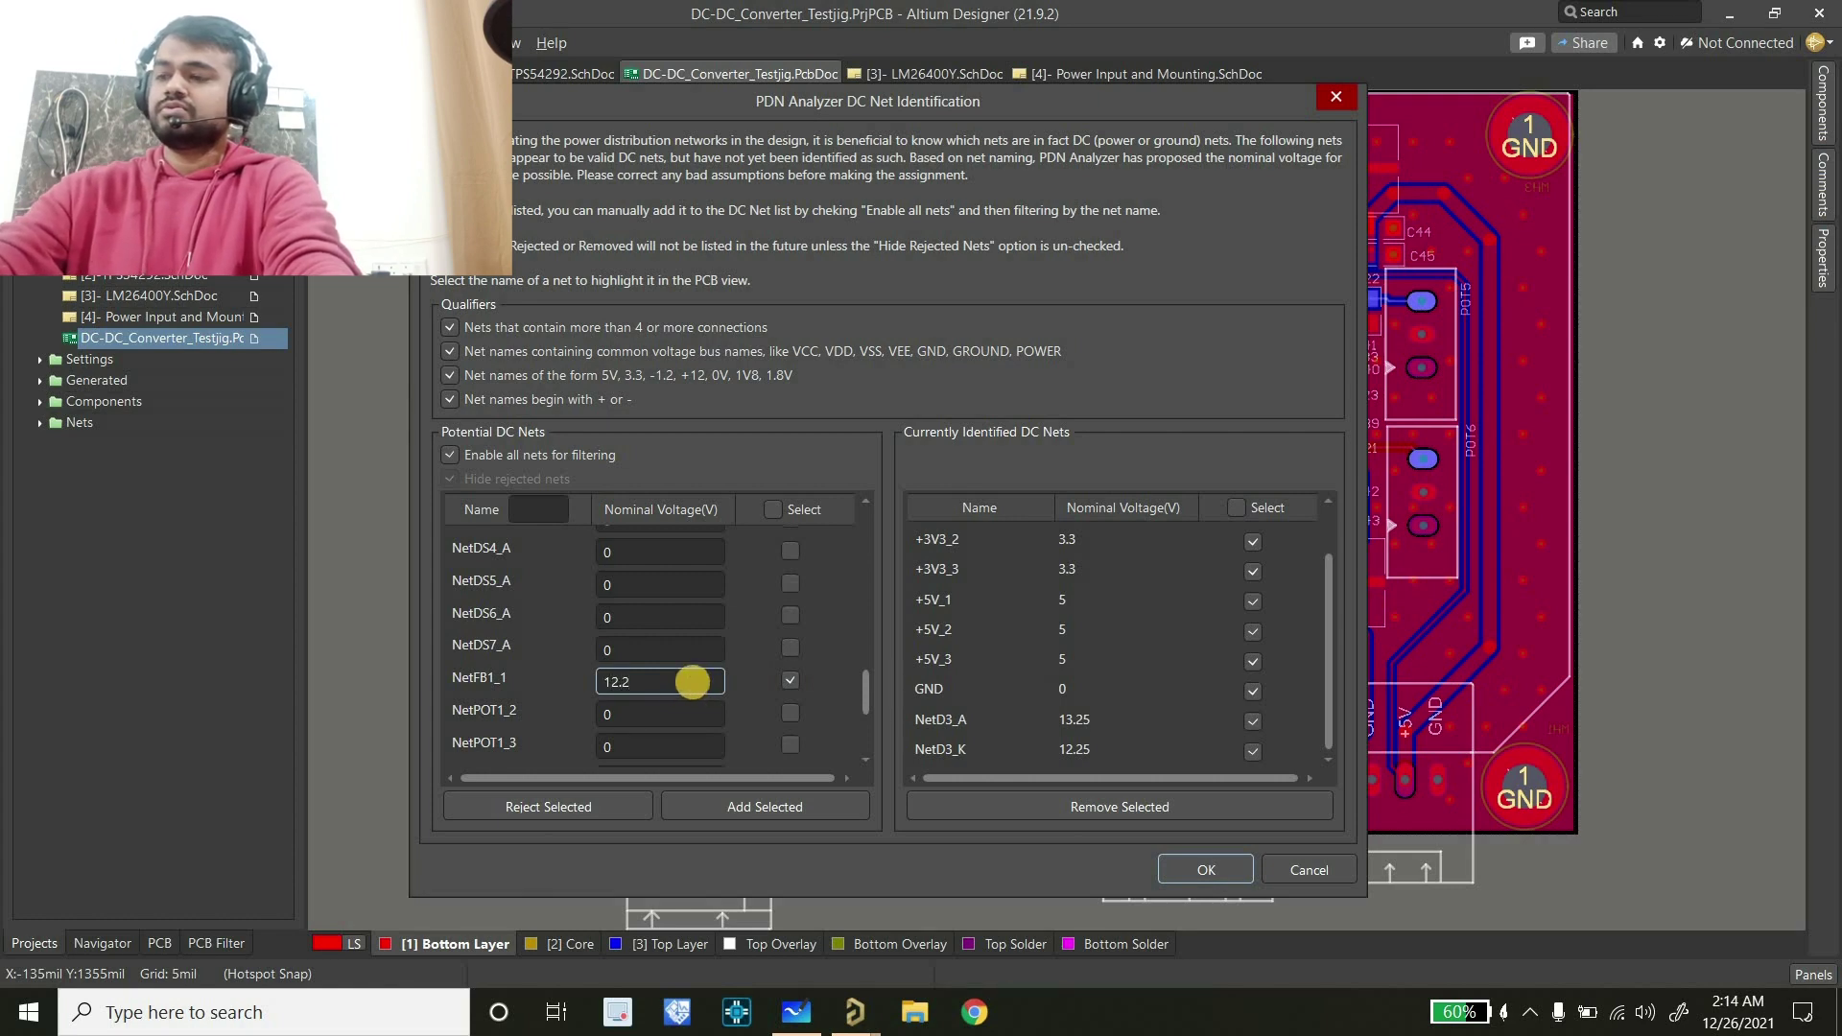
type("5")
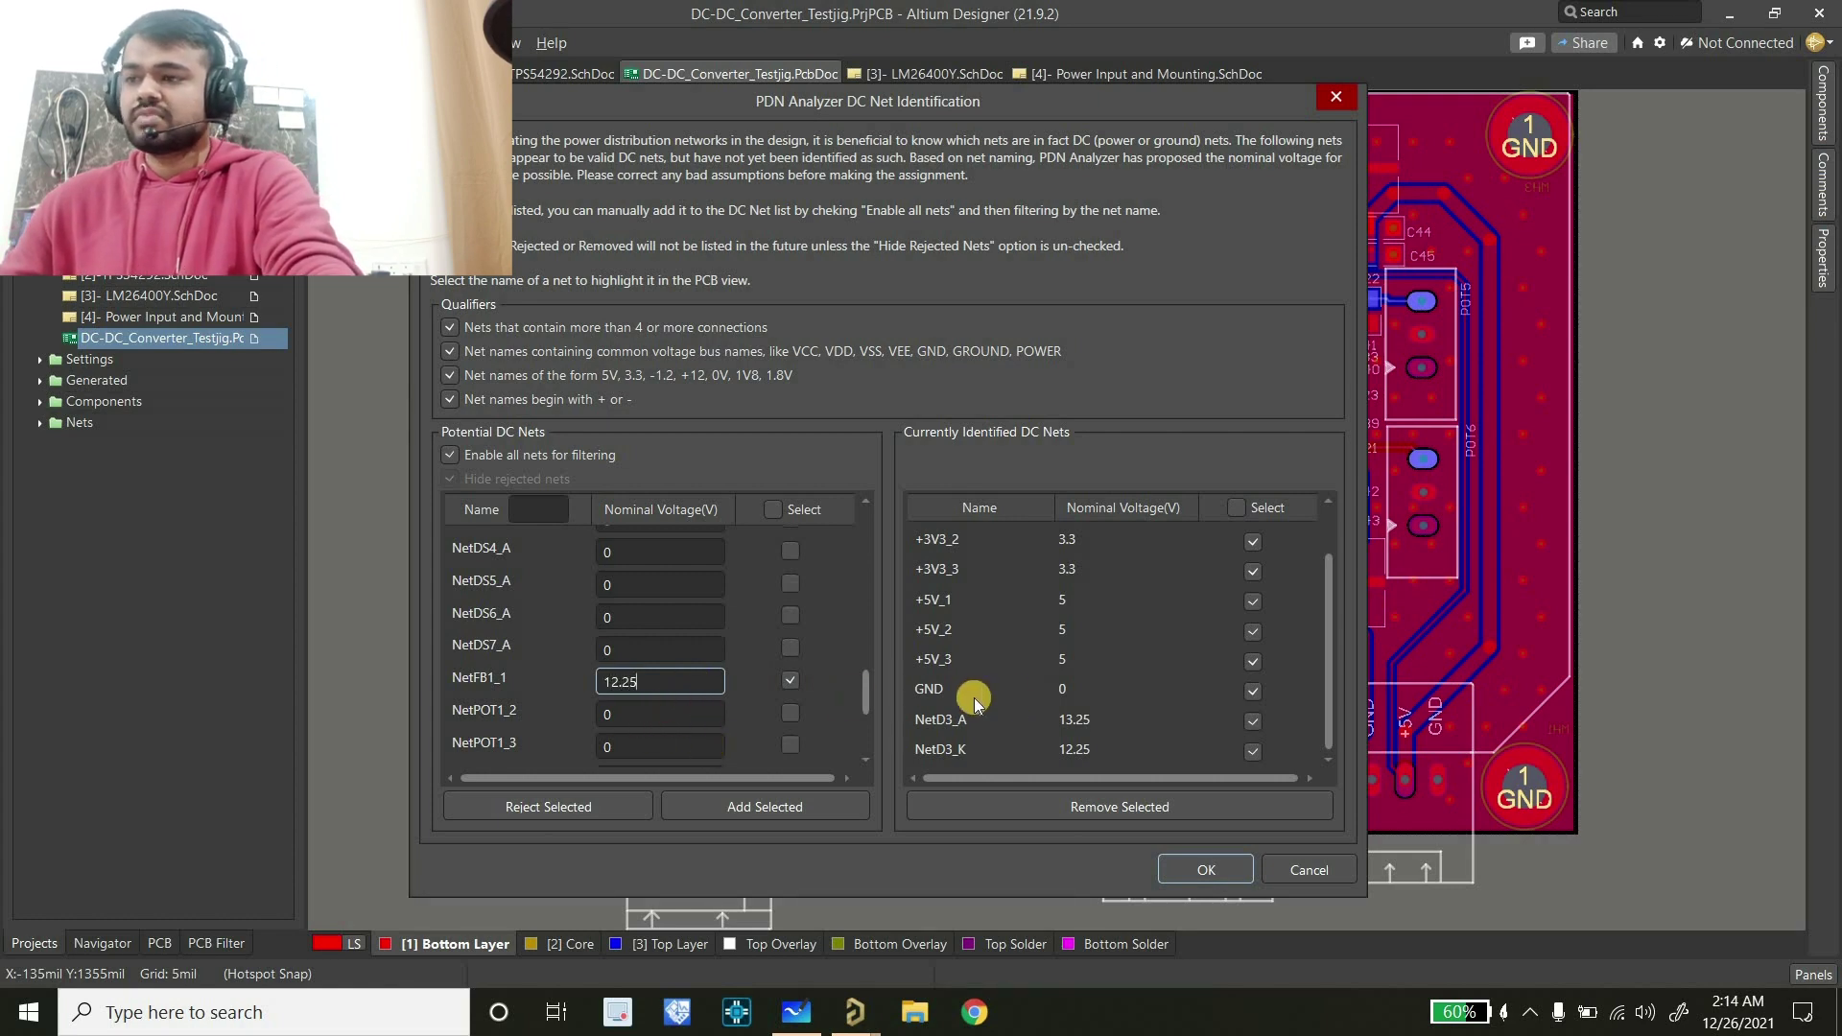
left_click(745, 812)
Consult the whiteboard diagram and select NetC21_2 among the potential DC nets with a nominal voltage of 3.3 V
left_click(814, 1008)
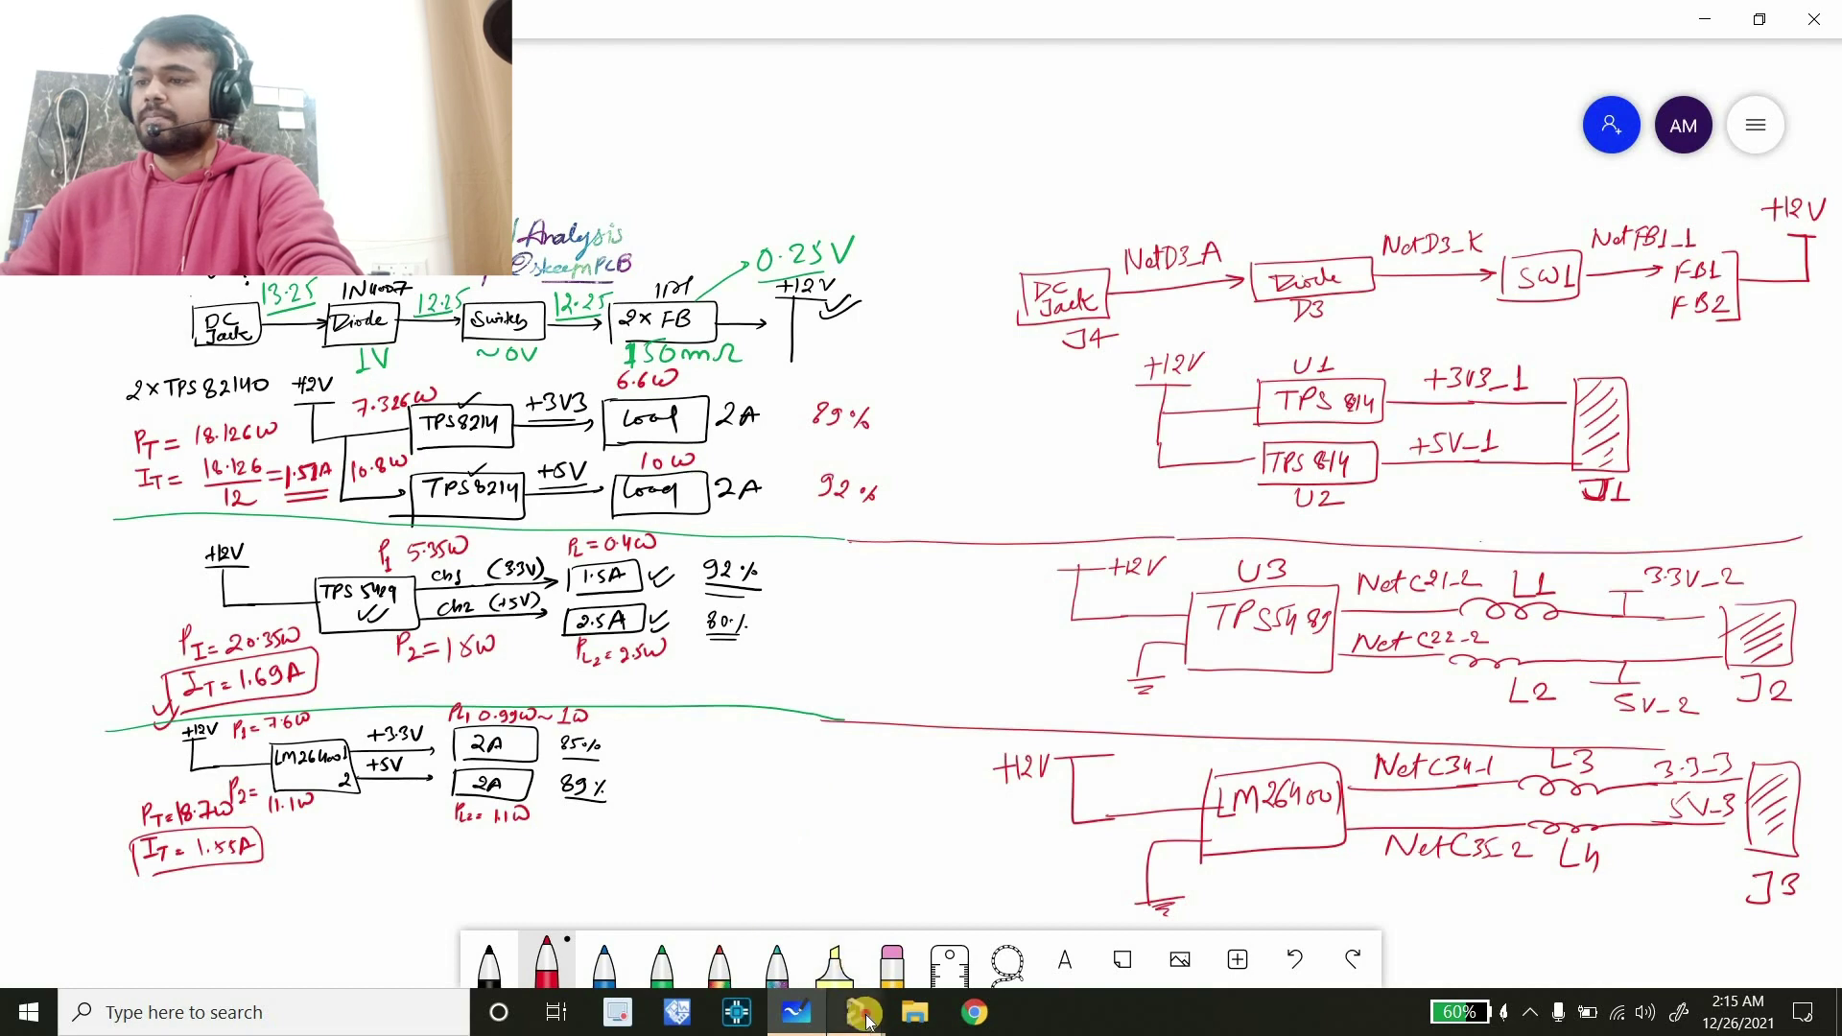
mouse_move(873, 1019)
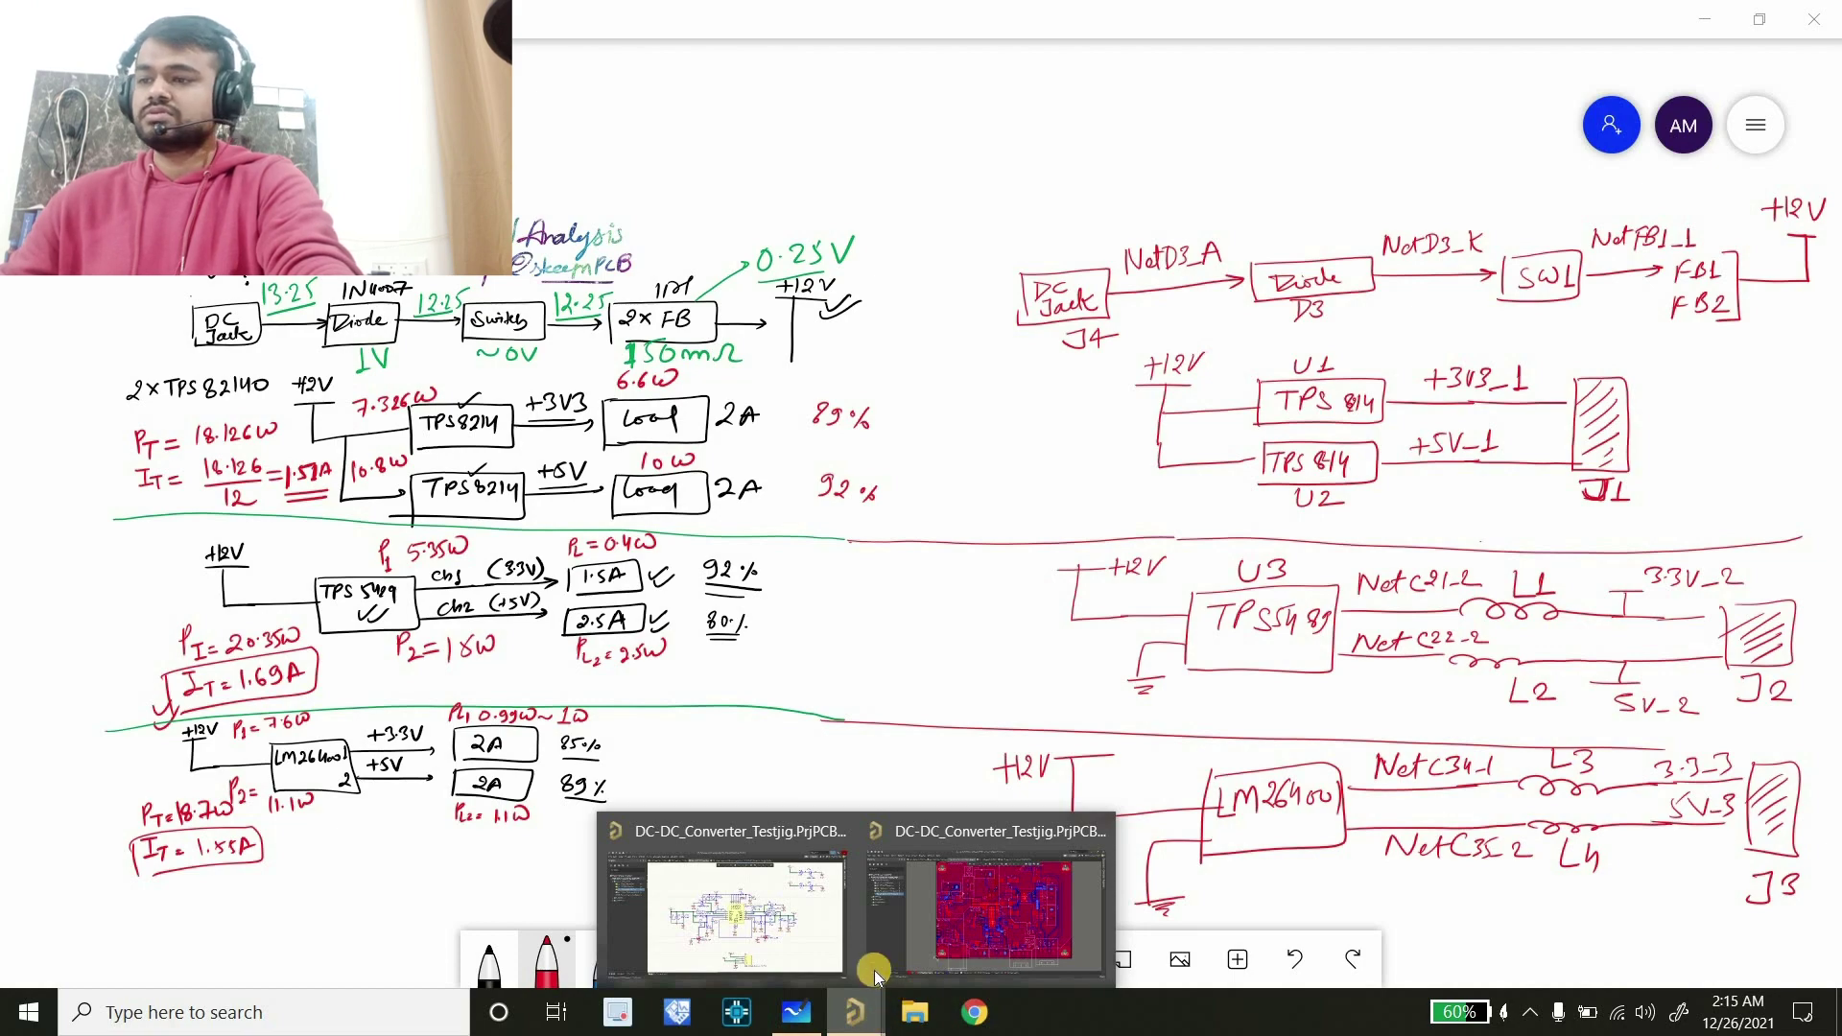
left_click(965, 937)
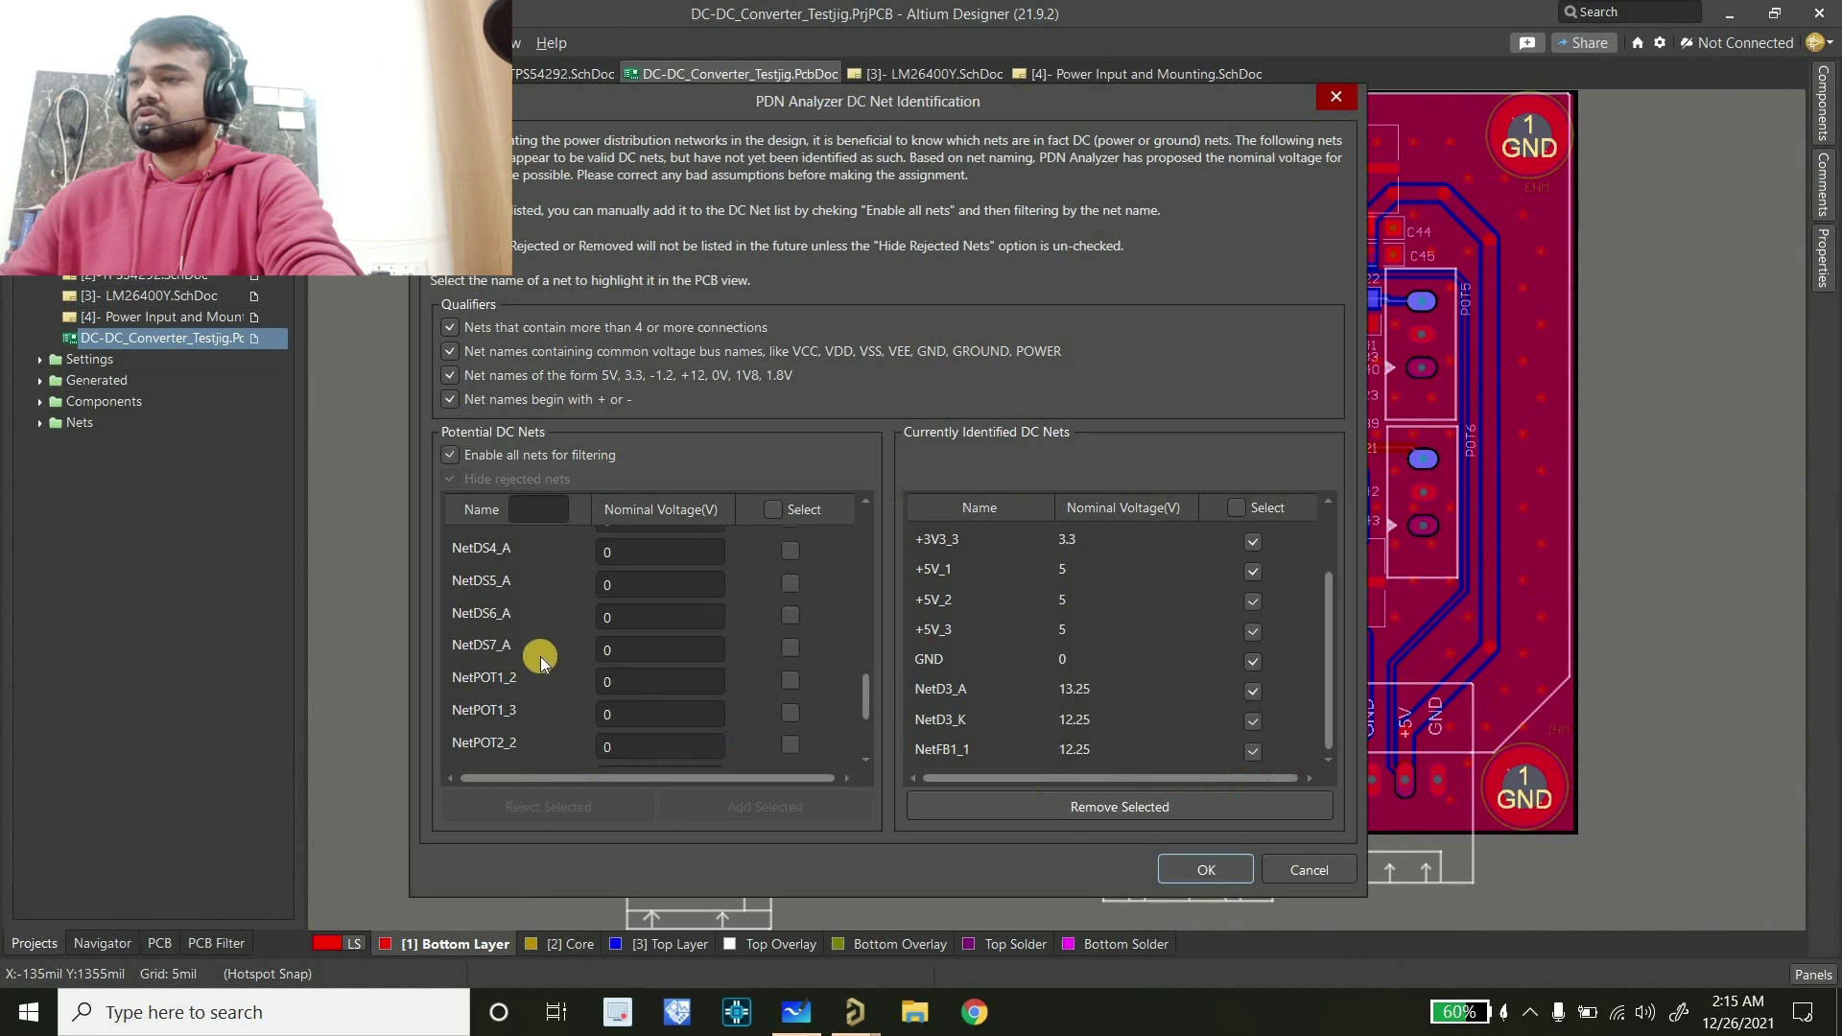
scroll(550, 684, "up", 6)
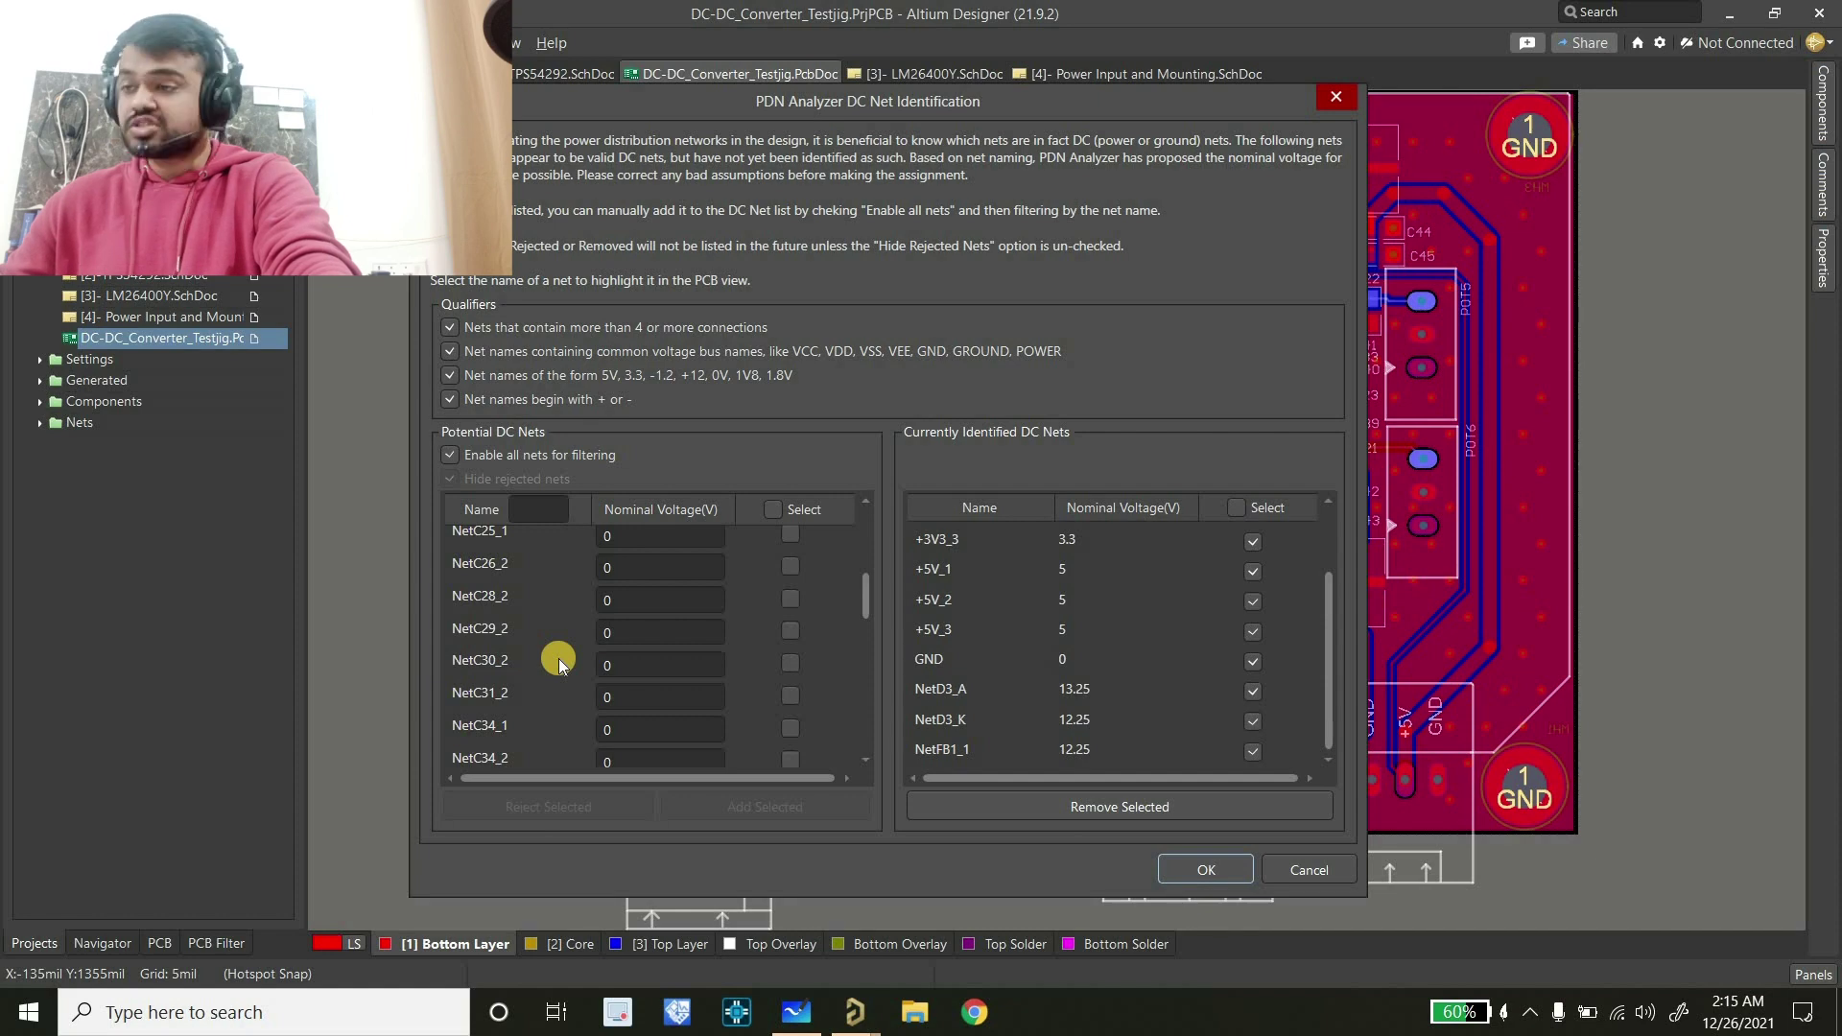
scroll(528, 650, "up", 2)
left_click(789, 633)
left_click(656, 636)
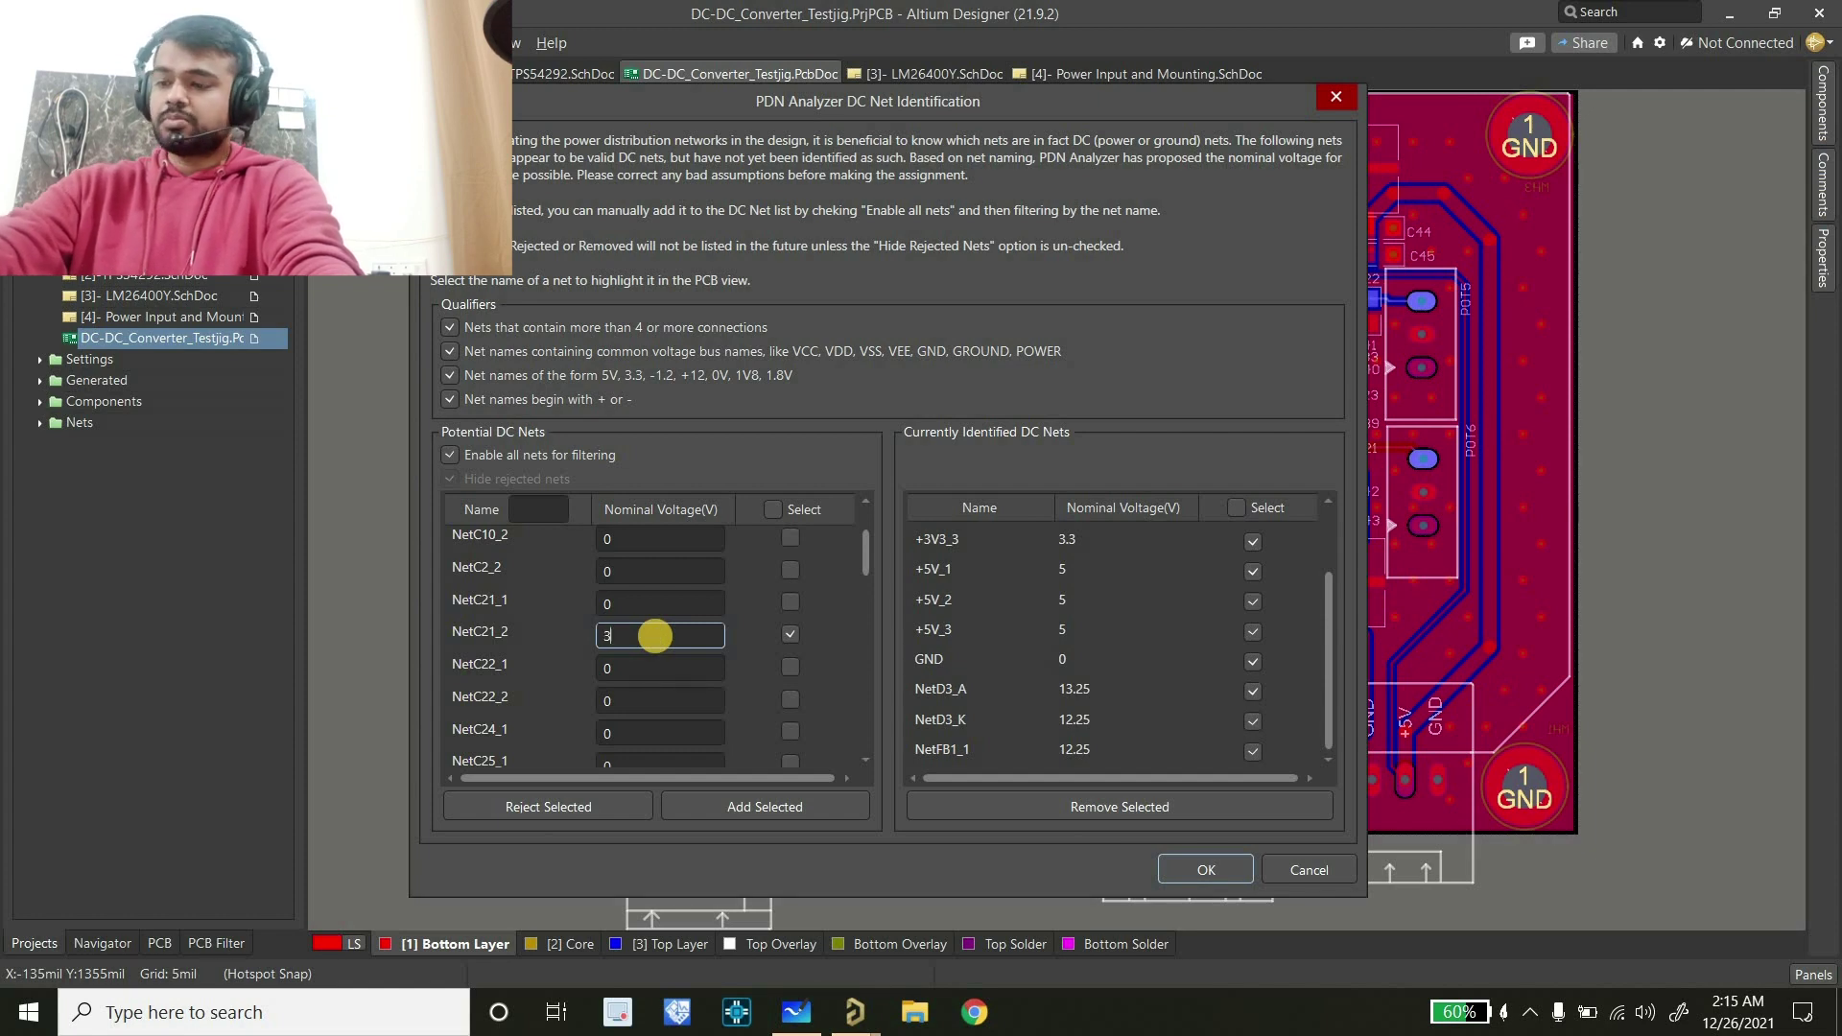
type("3.3")
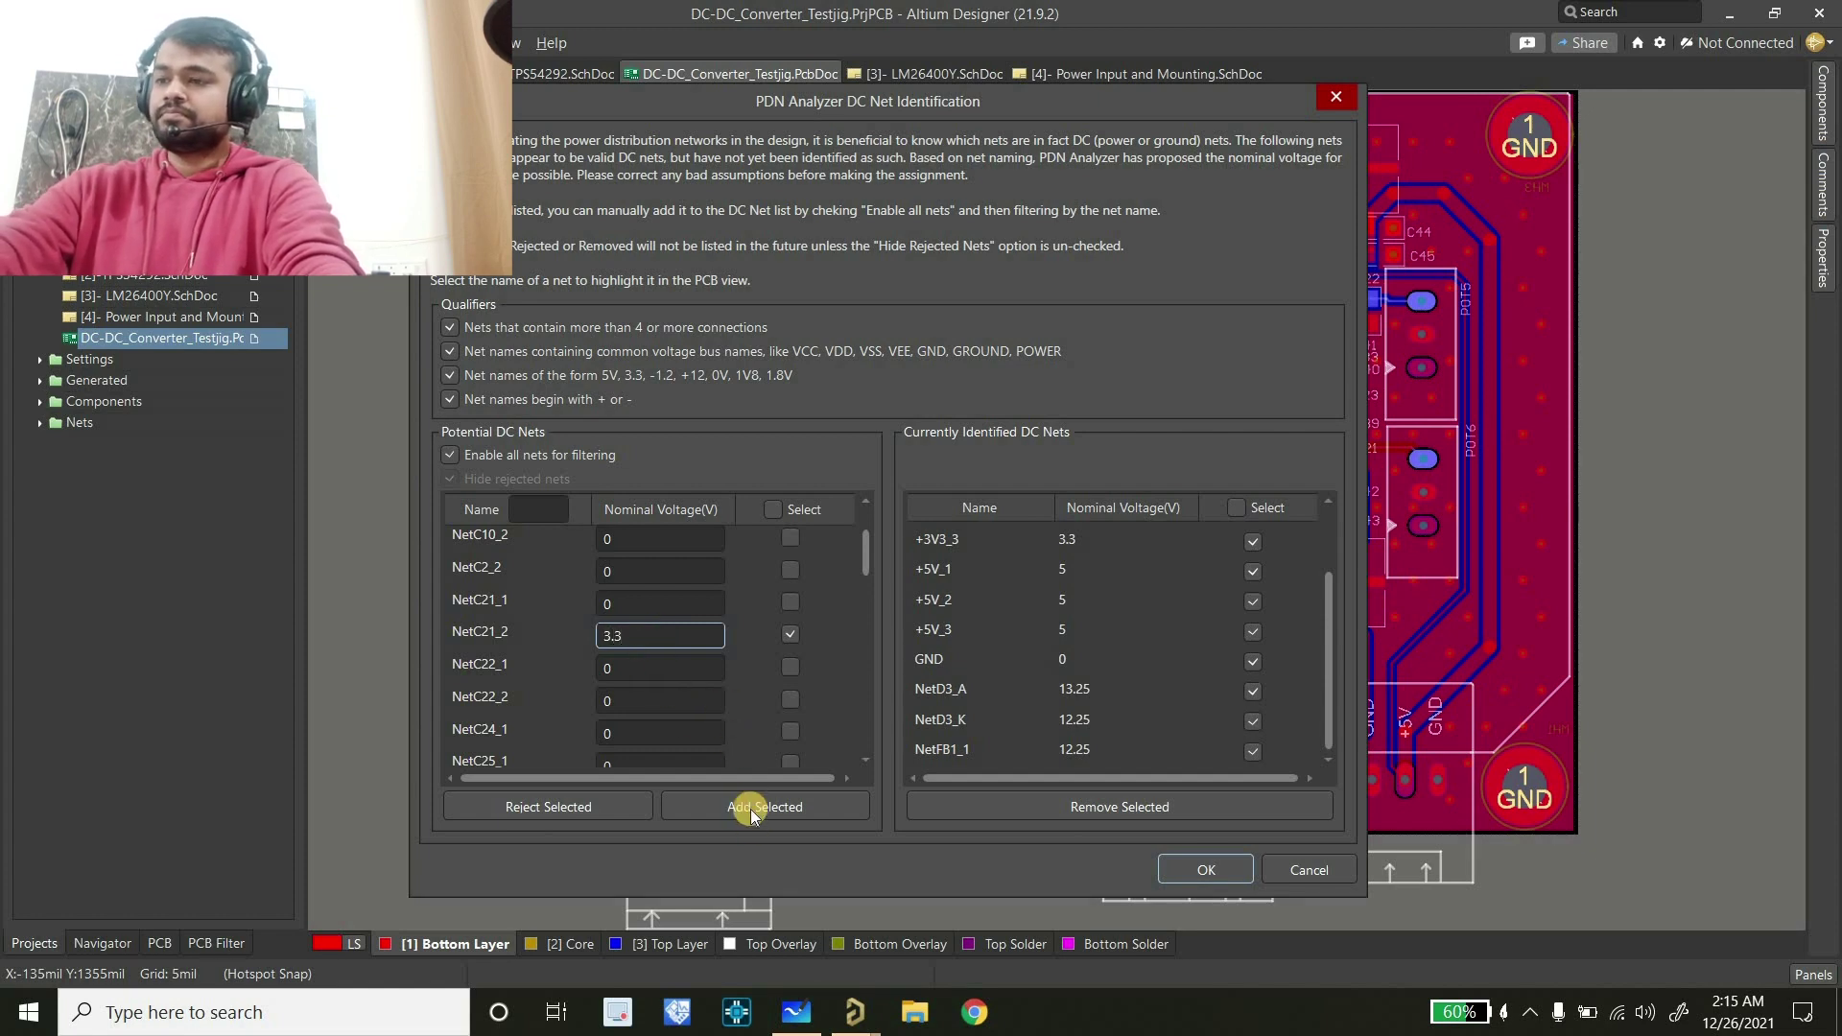
Select NetC22_1 among the potential DC nets with a nominal voltage of 5 V
left_click(790, 666)
double_click(659, 669)
type("5")
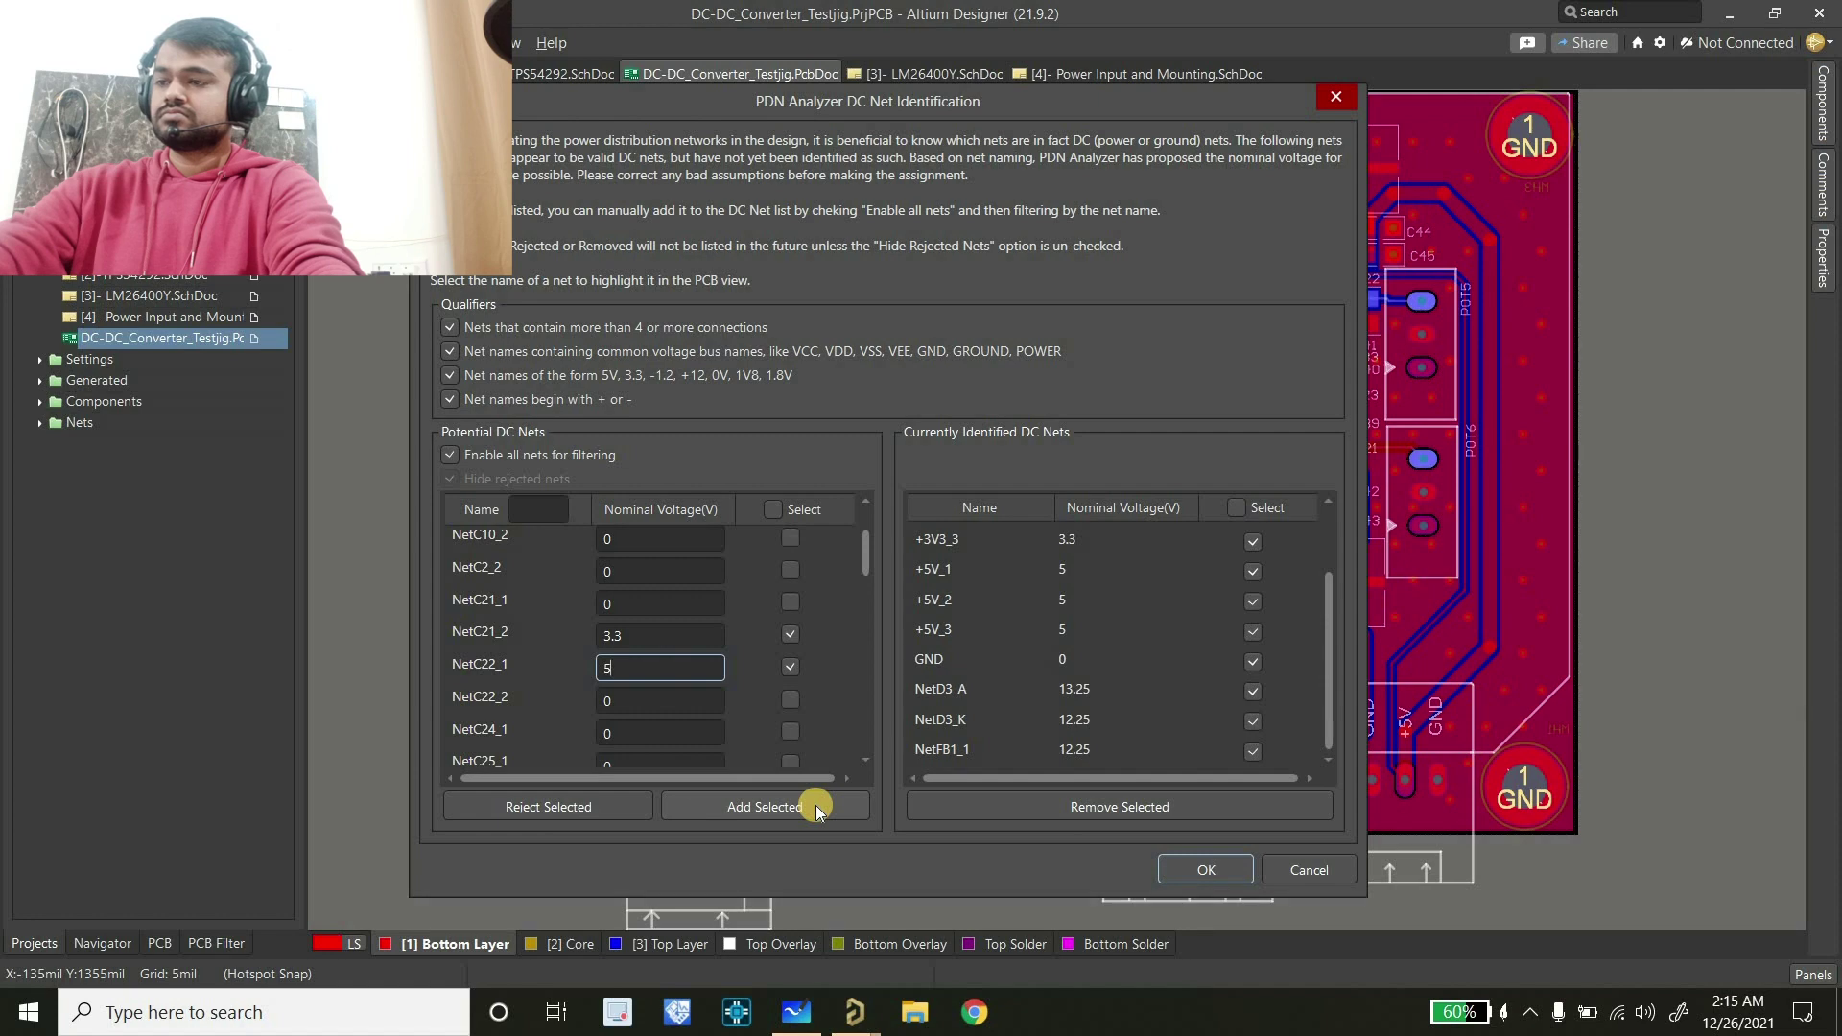
Check the U3 output nets in the whiteboard diagram and TPS54292 schematic, and add both selected nets to the identified DC nets
left_click(849, 1017)
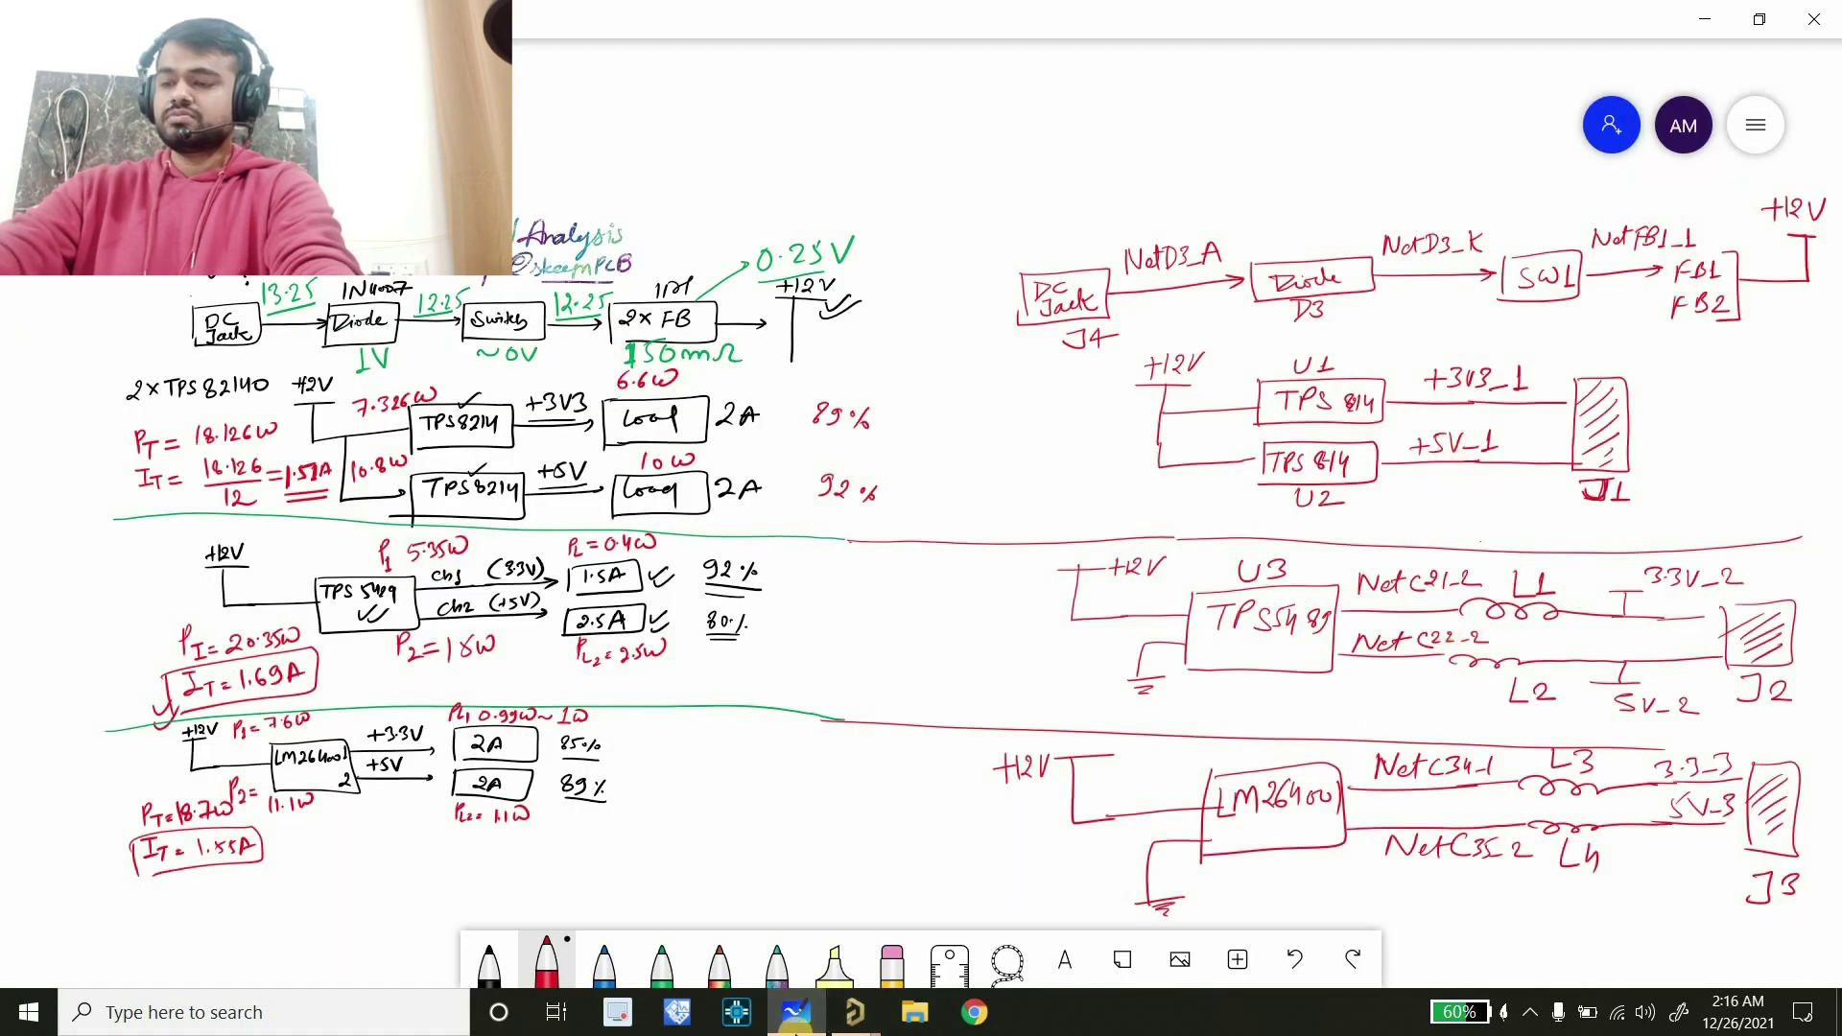
left_click(855, 1012)
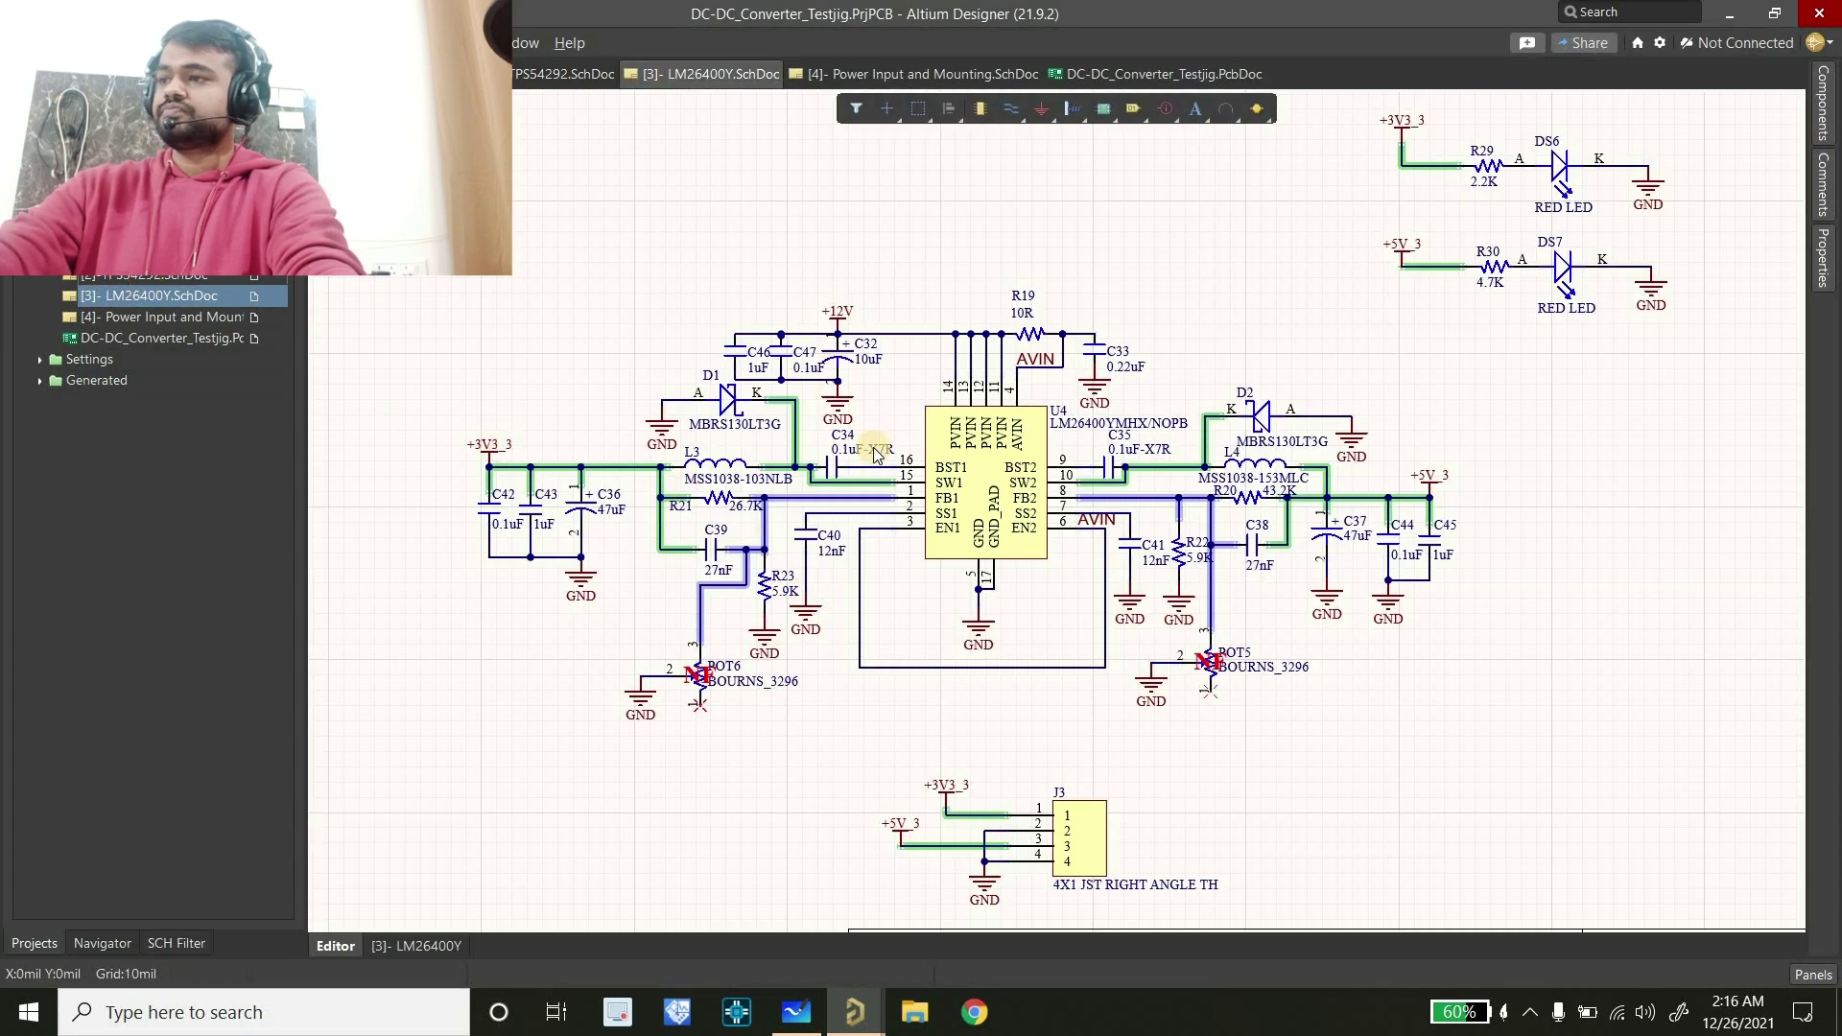
left_click(143, 277)
scroll(1324, 364, "up", 3, "ctrl")
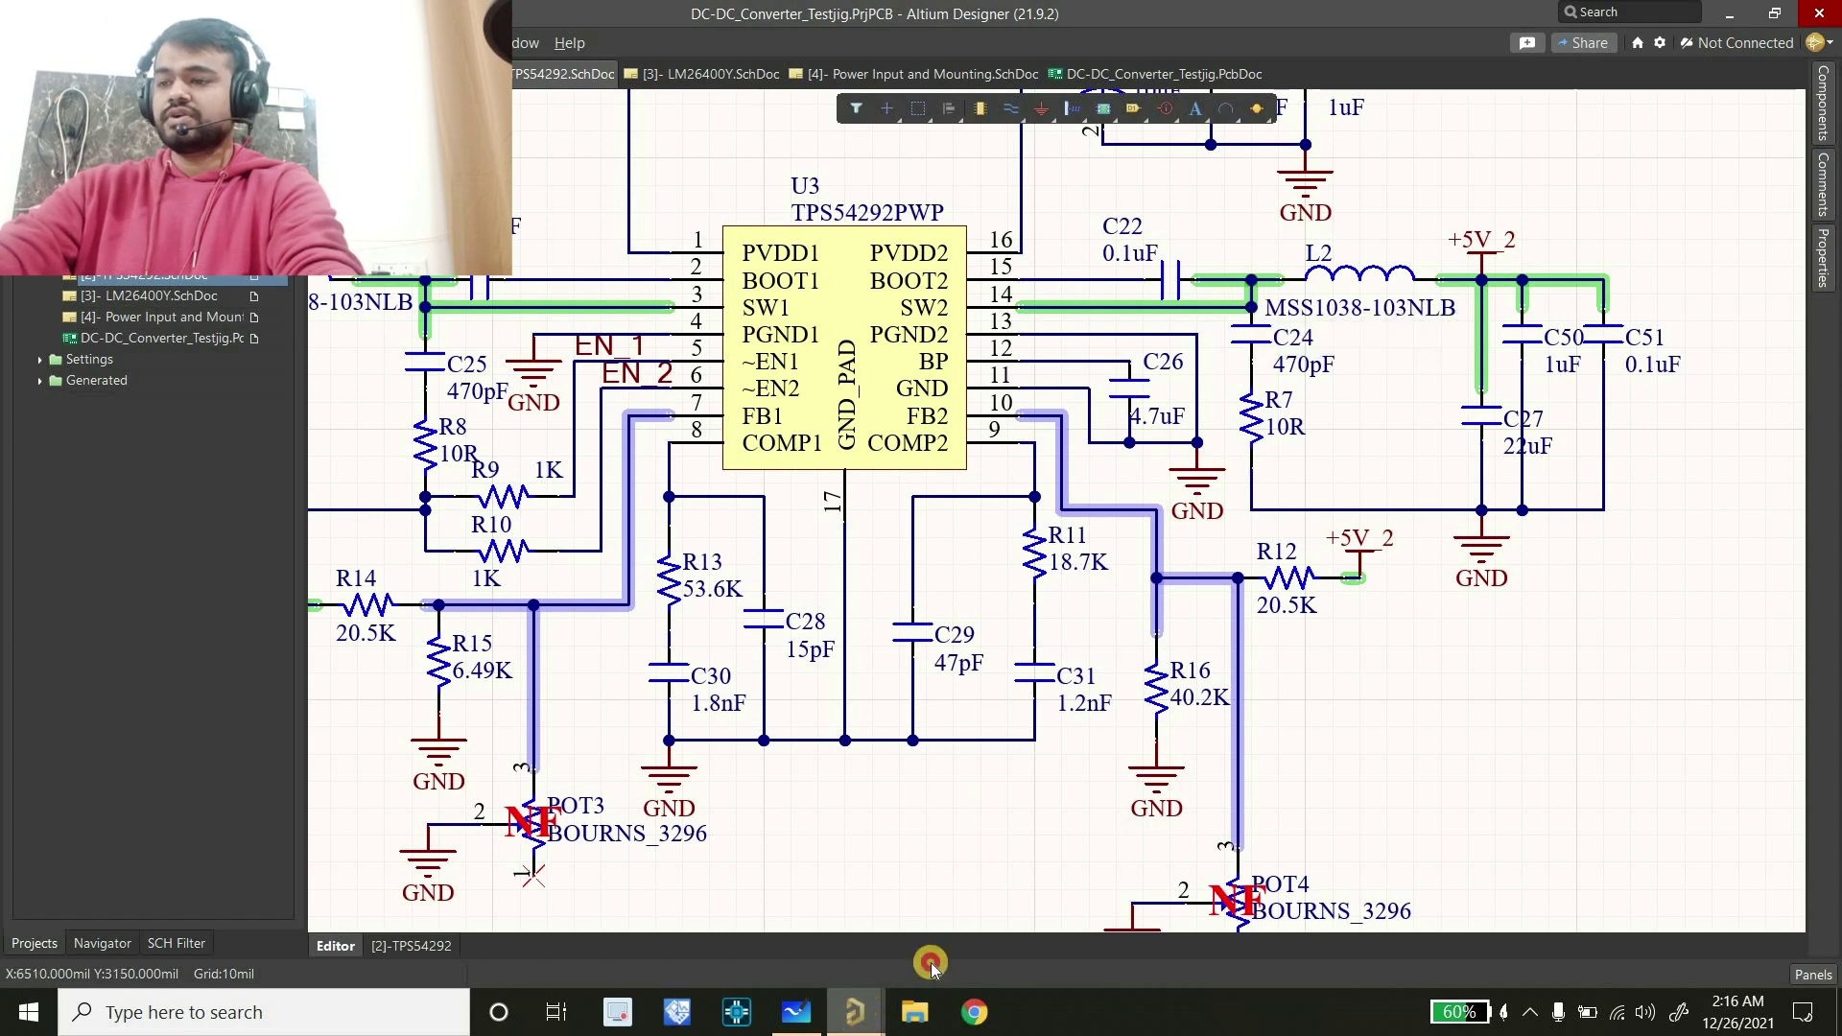
mouse_move(855, 1012)
left_click(986, 902)
left_click(774, 809)
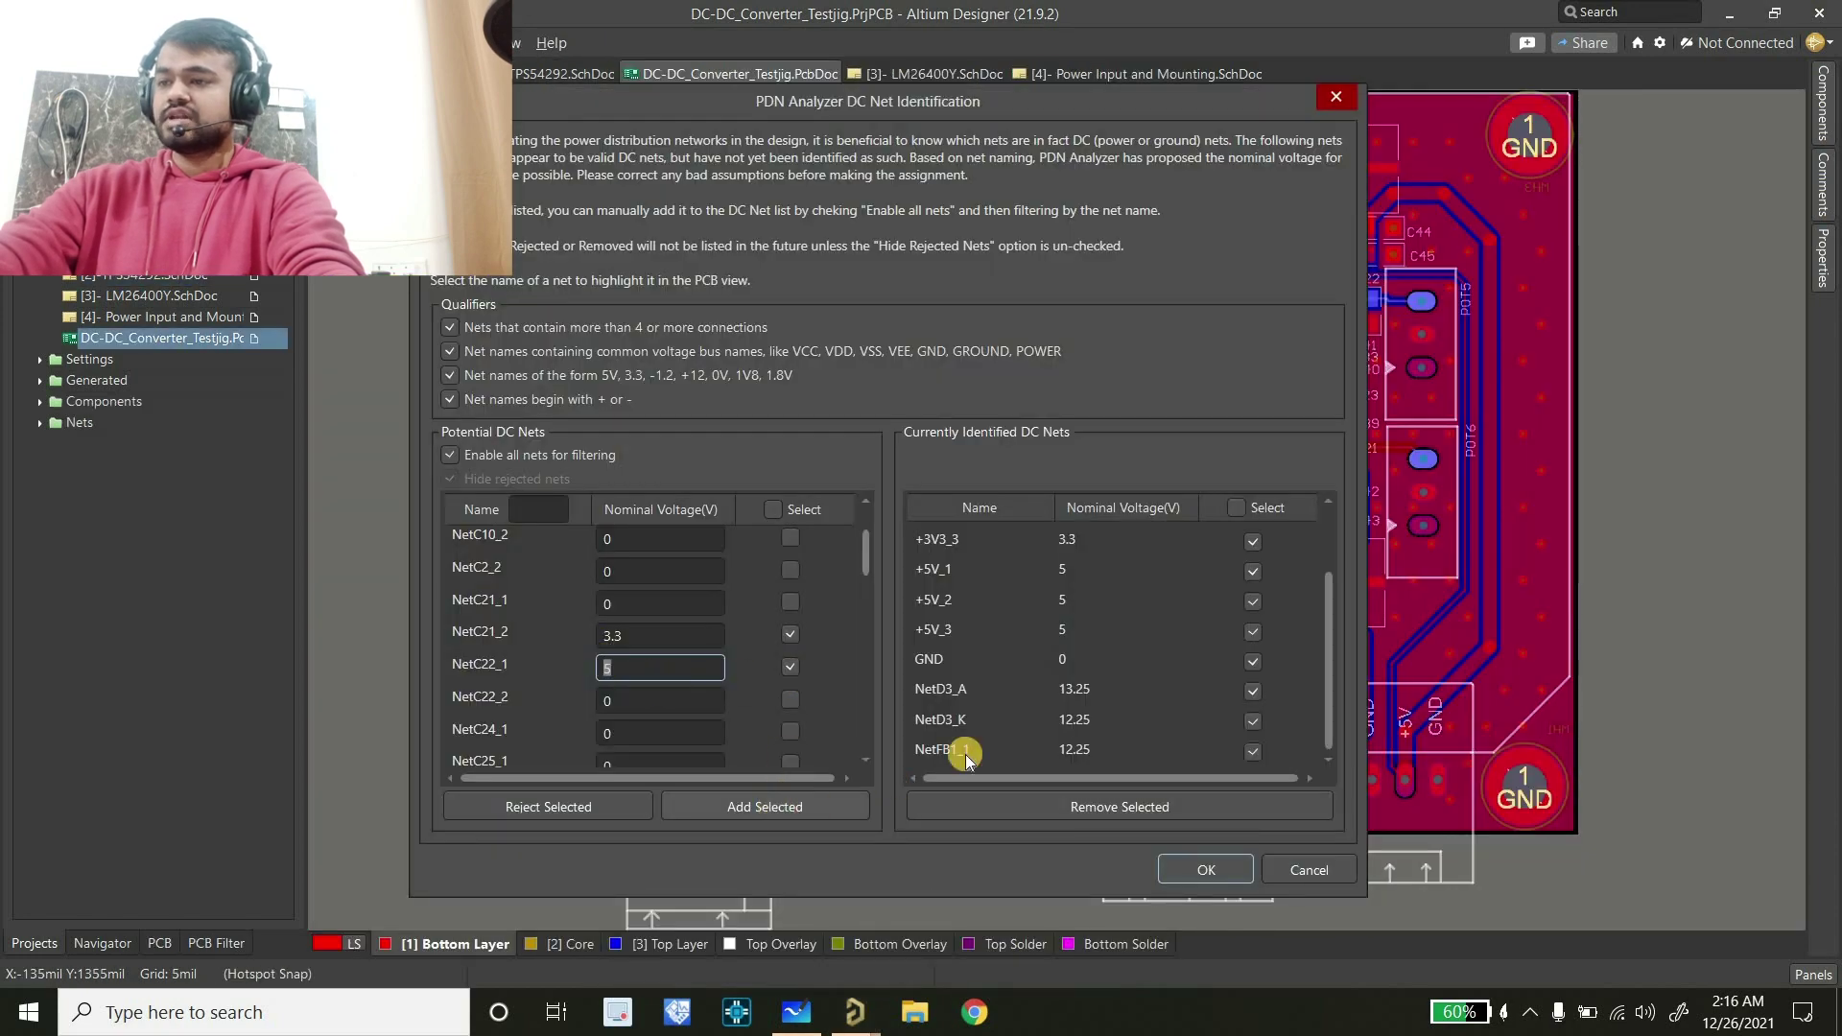
Consult the whiteboard diagram for the LM26400 output nets, and select NetC34_1 with a nominal voltage of 3.3 V
left_click(798, 1015)
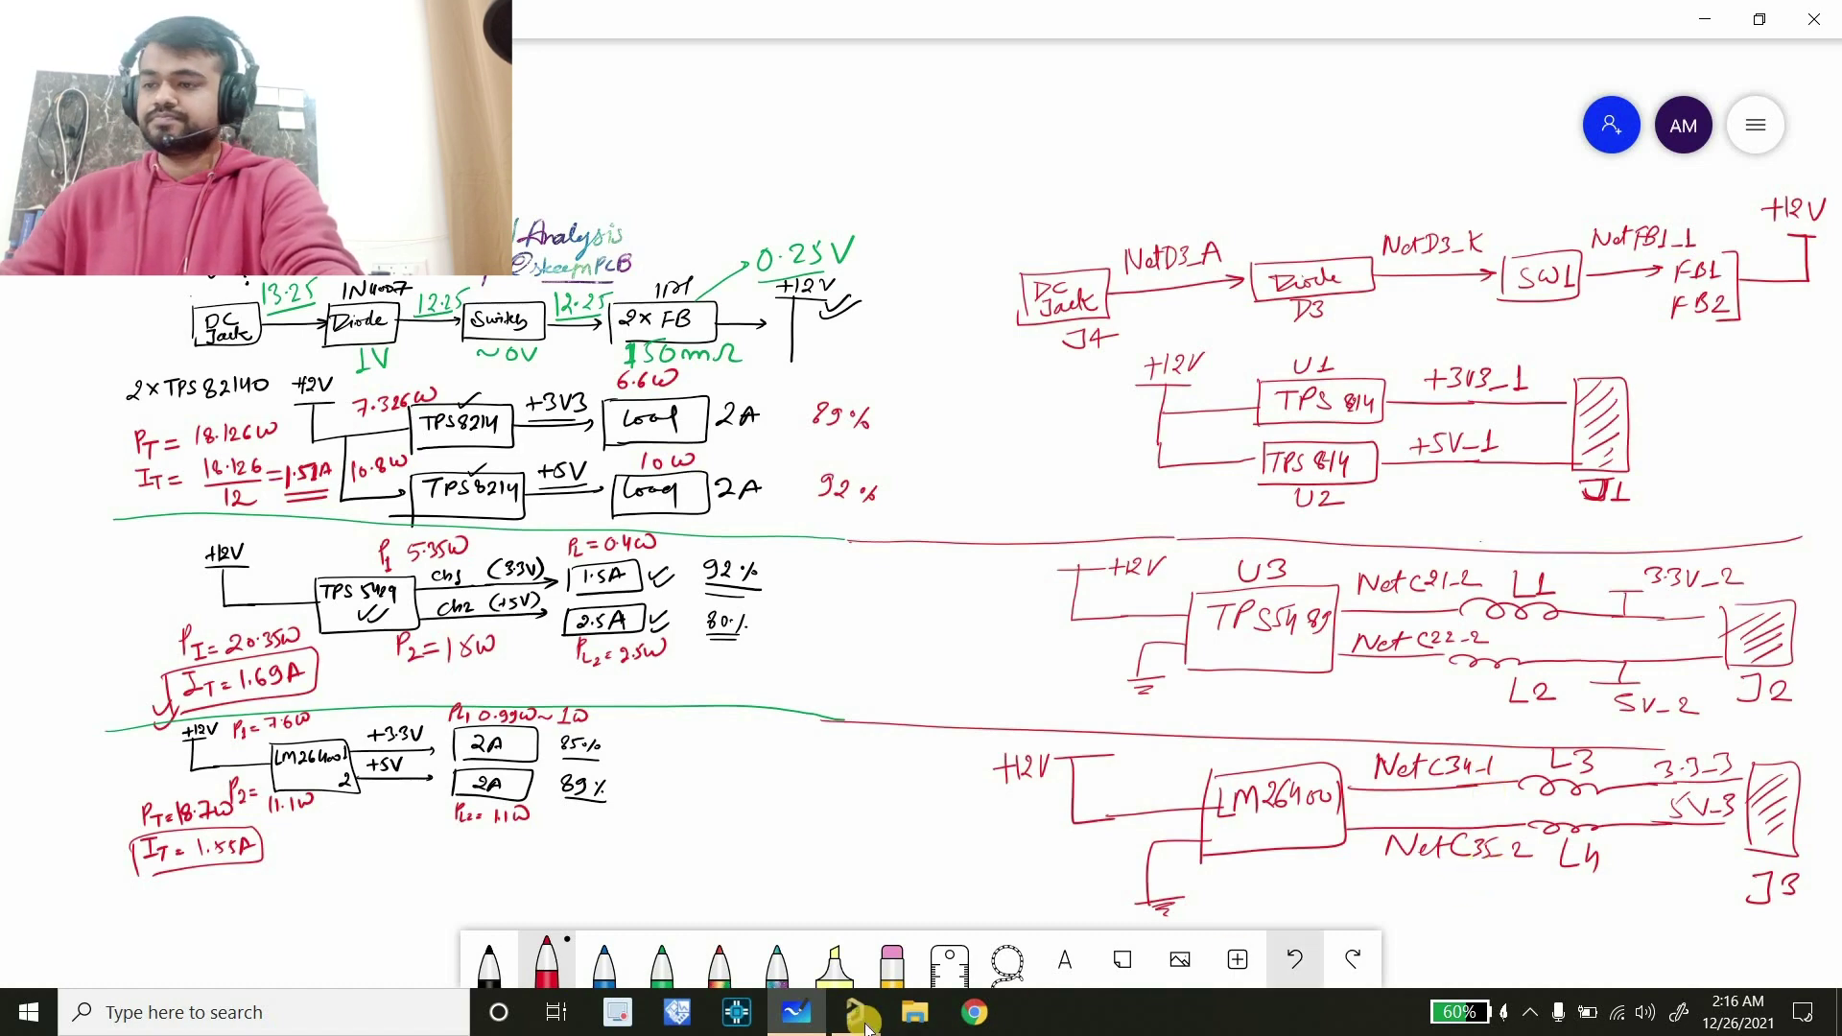
mouse_move(855, 1012)
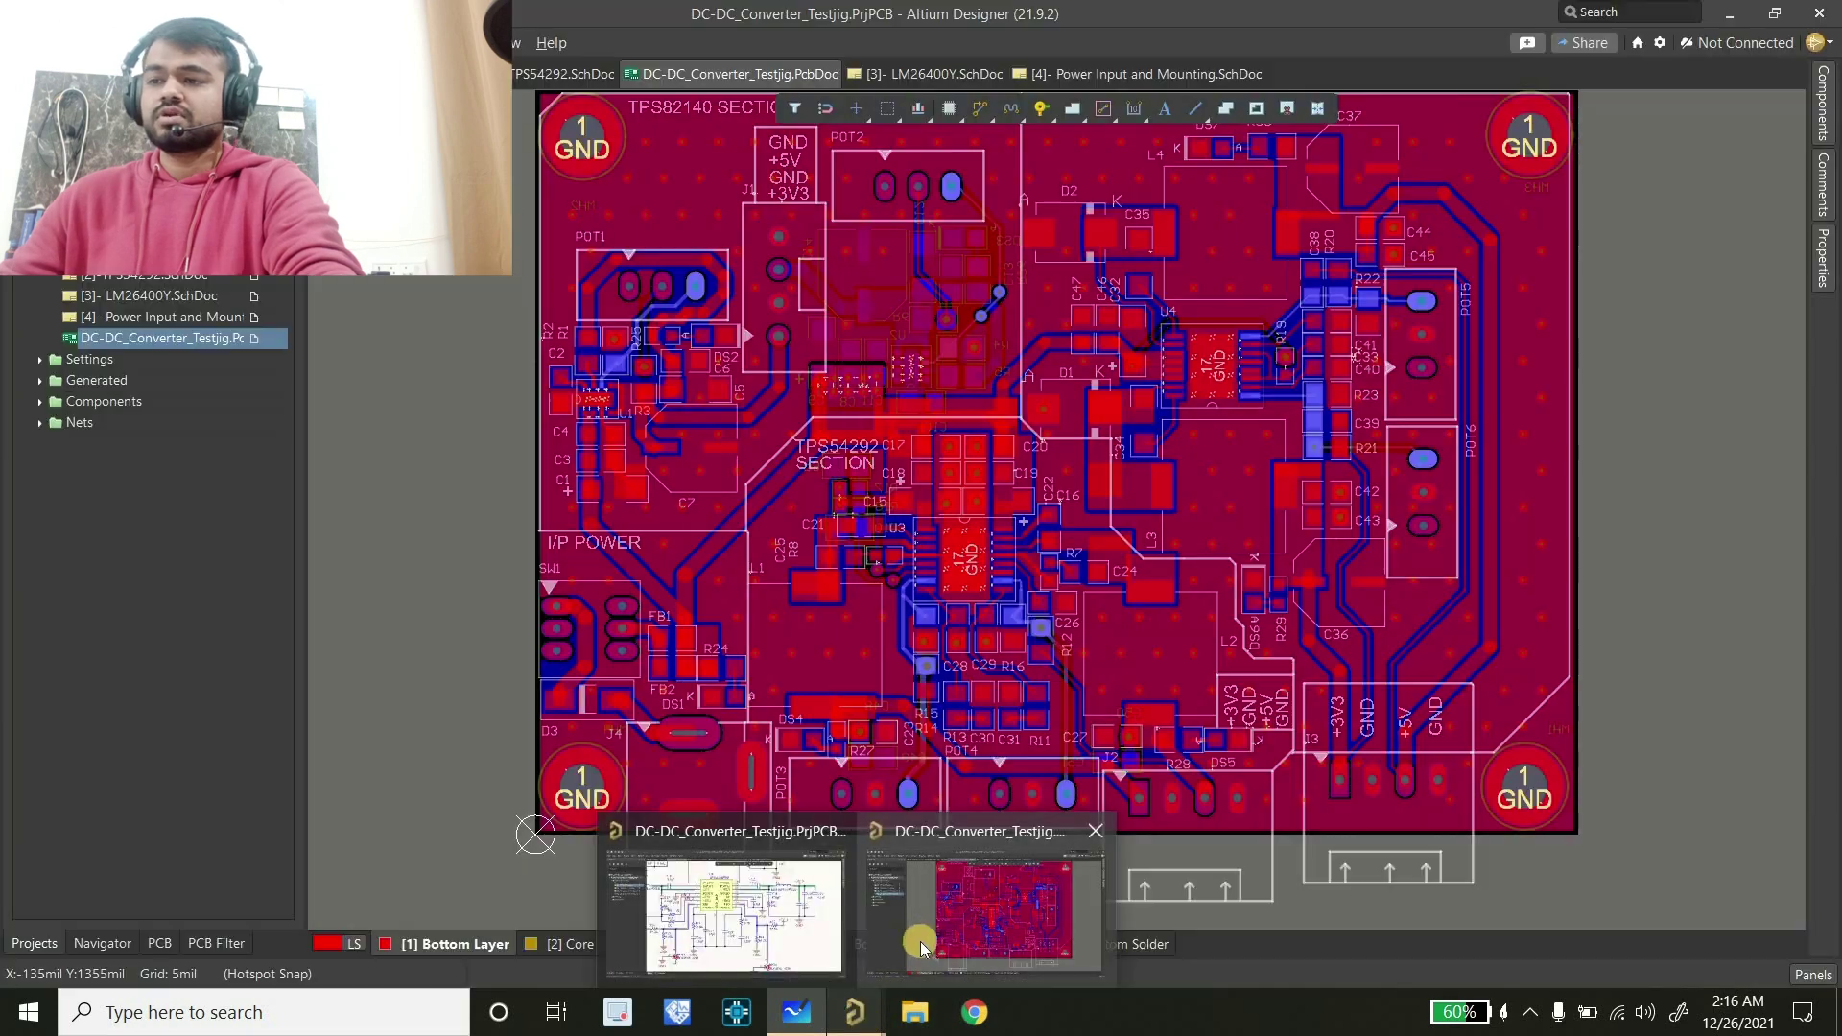
left_click(965, 942)
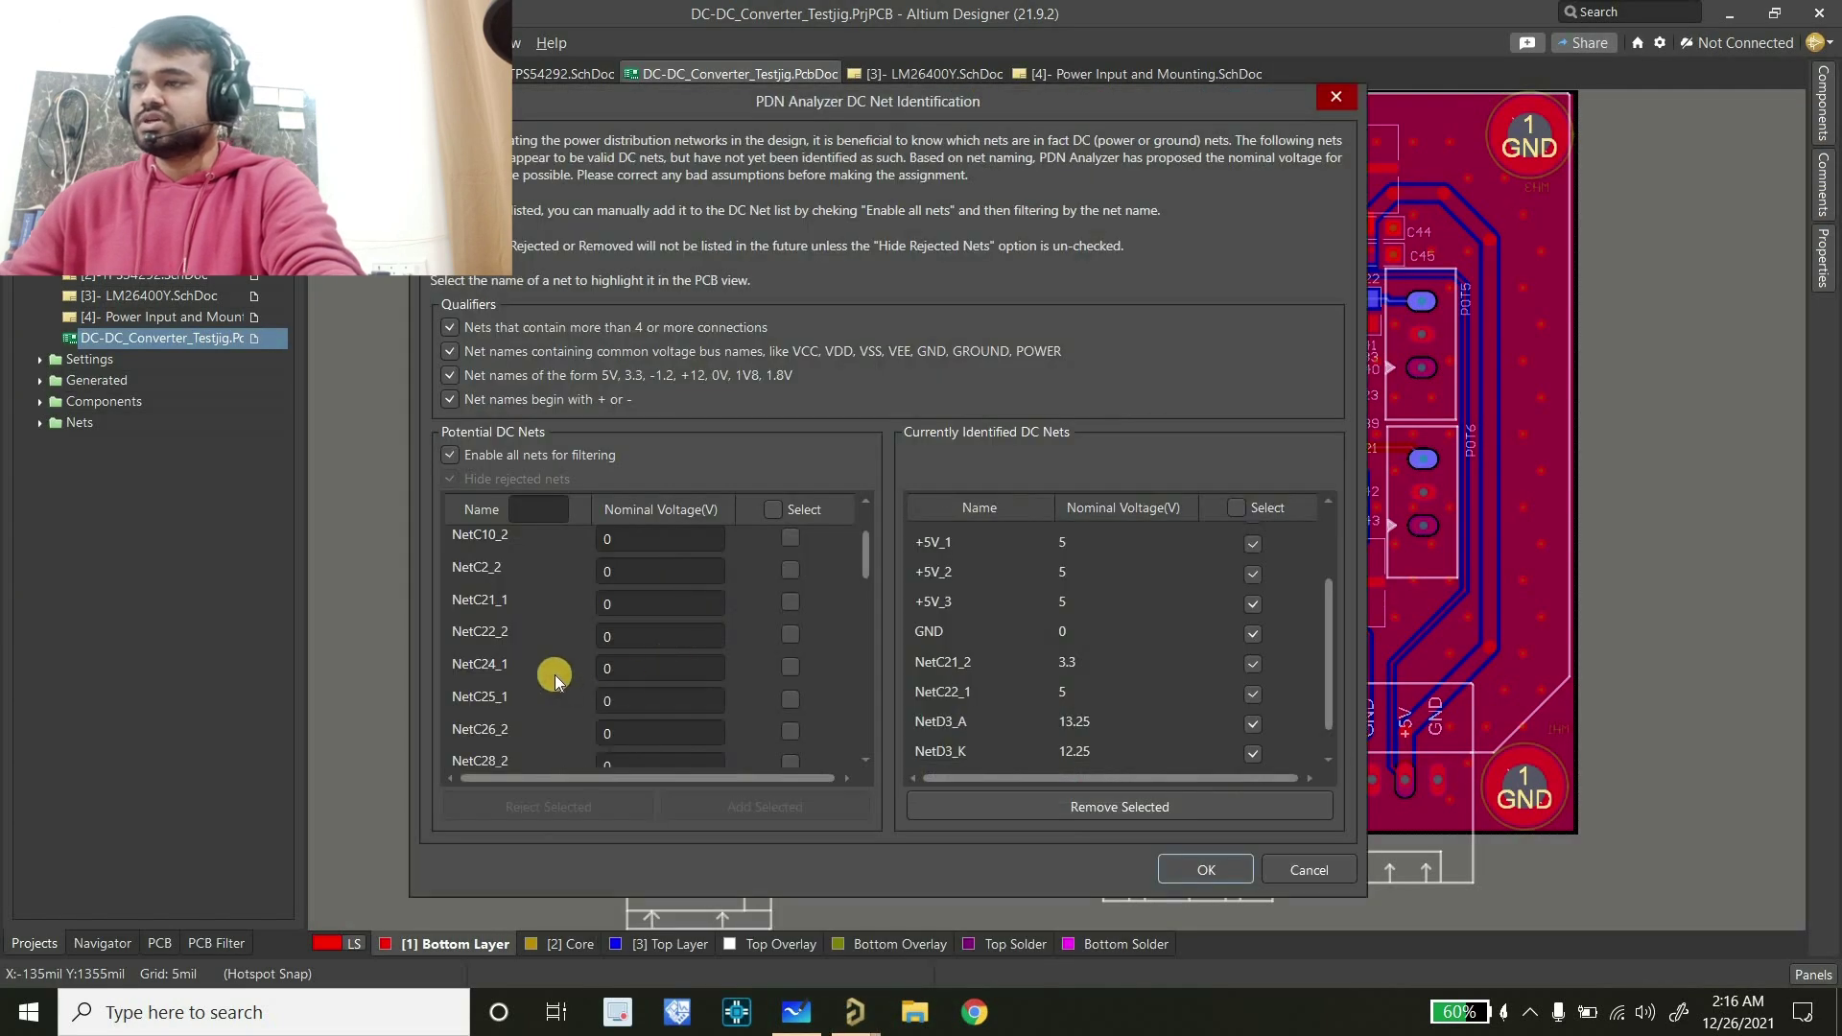
scroll(561, 683, "down", 1)
scroll(562, 687, "down", 1)
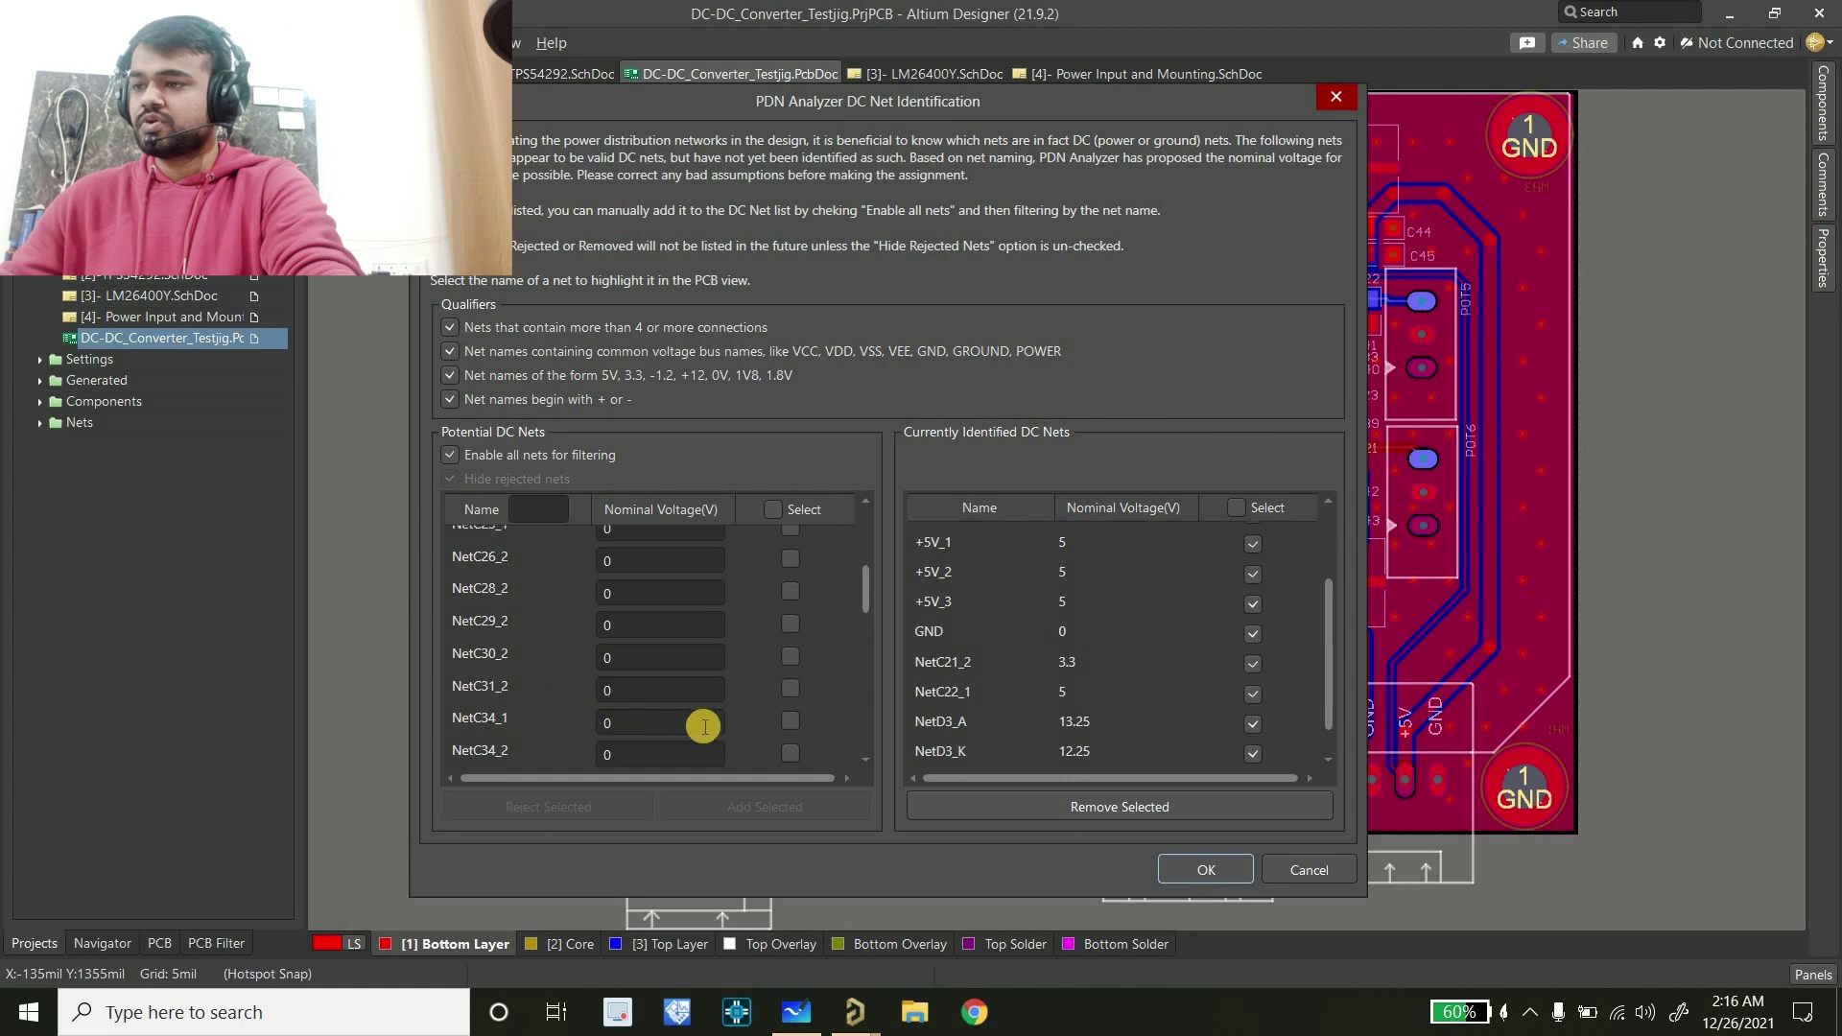
left_click(788, 721)
left_click(643, 722)
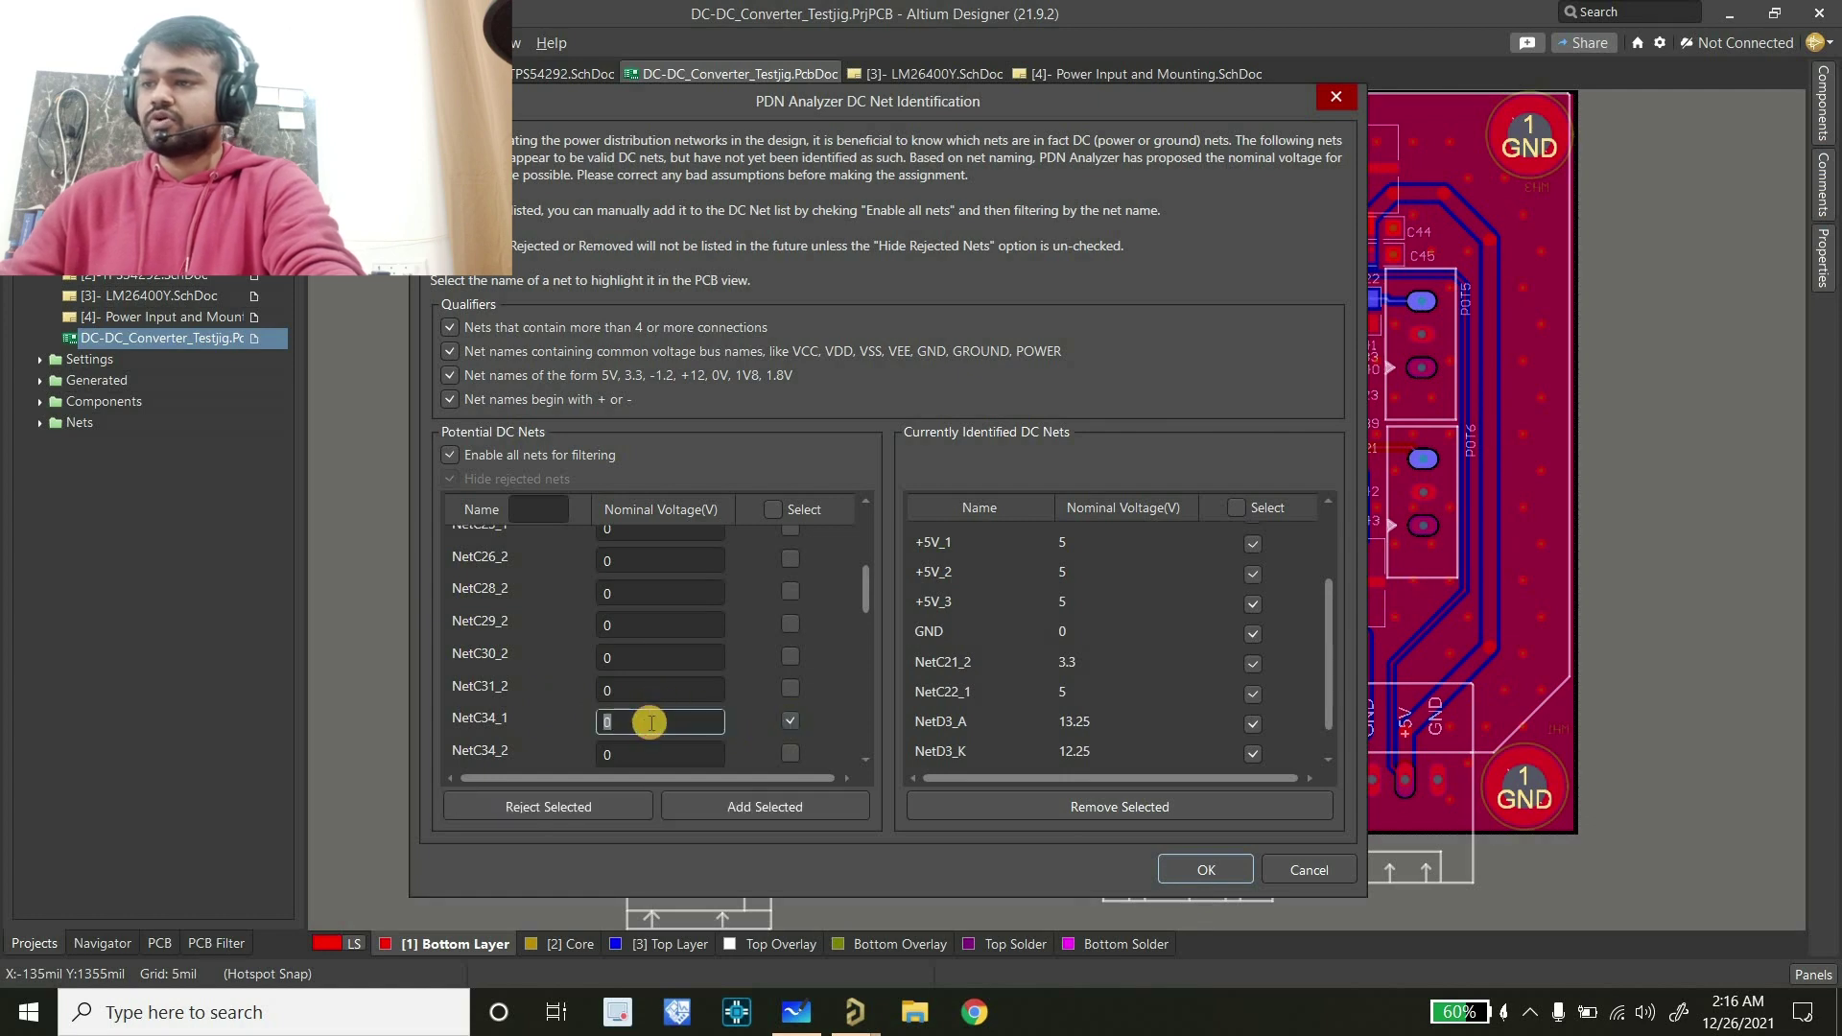
type("3.3")
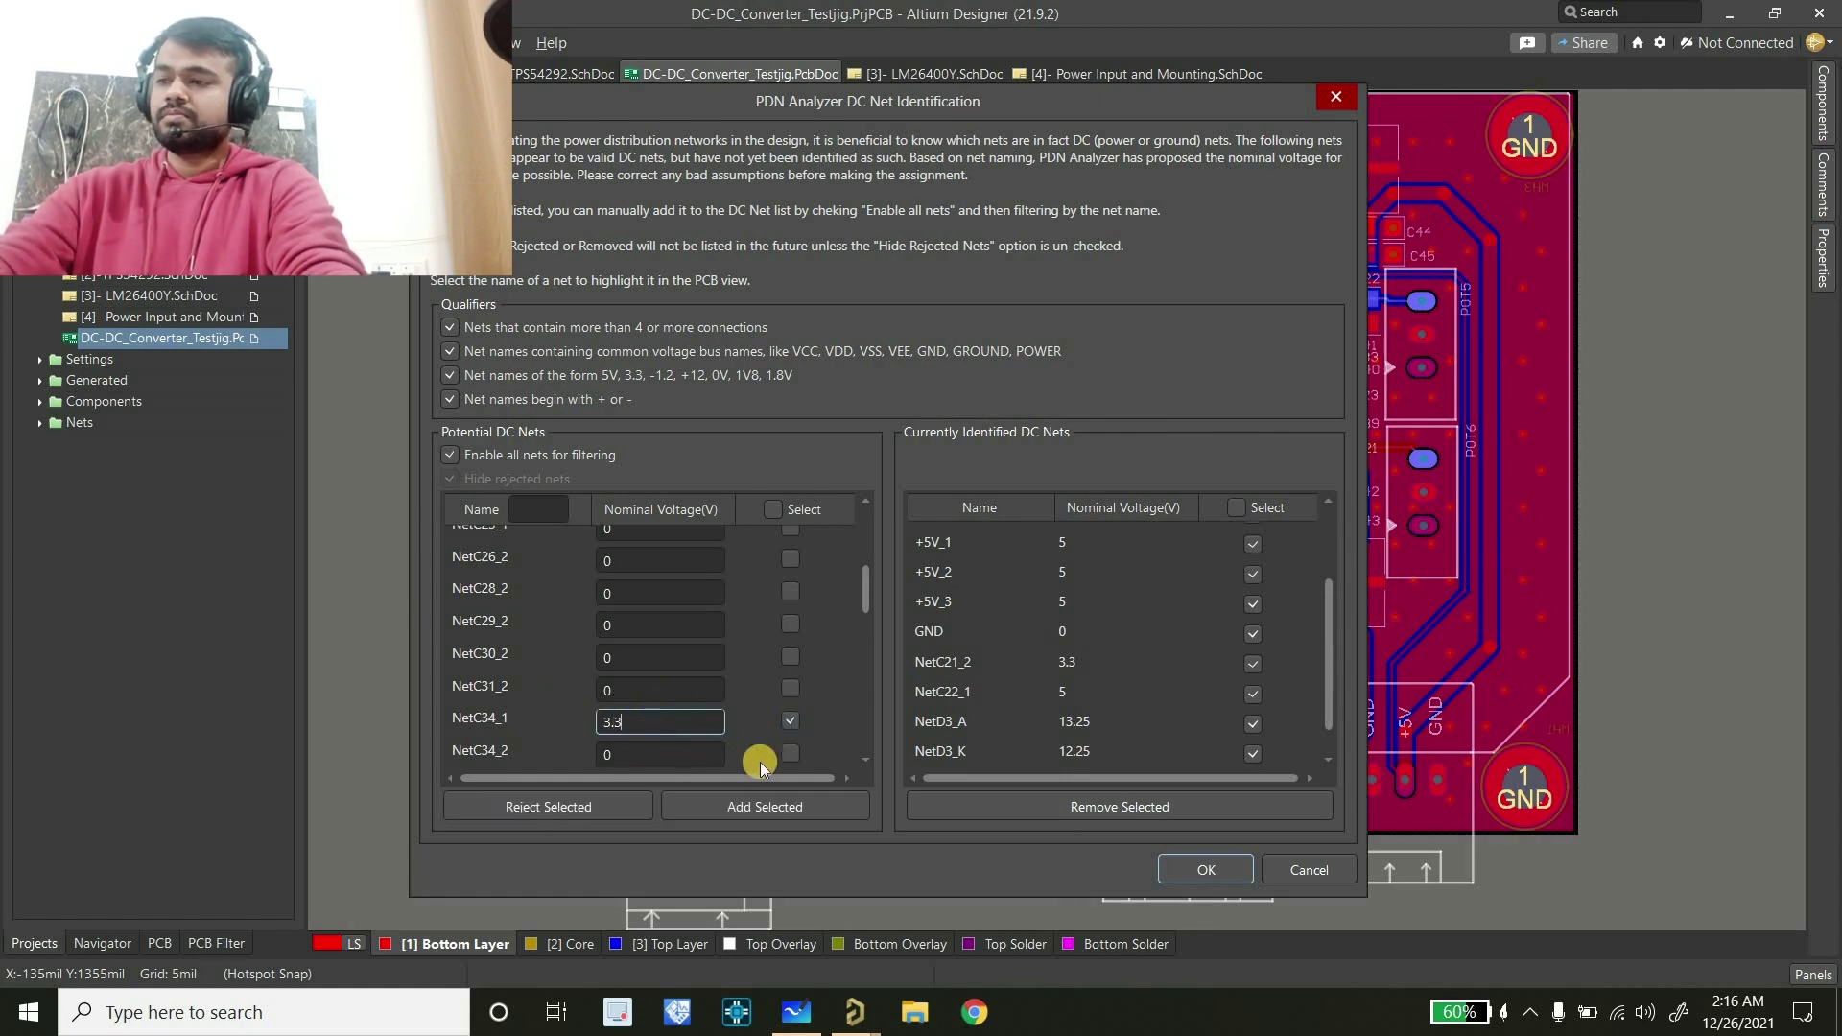
Select NetC35_2 among the potential DC nets with a nominal voltage of 5 V
scroll(752, 737, "down", 1)
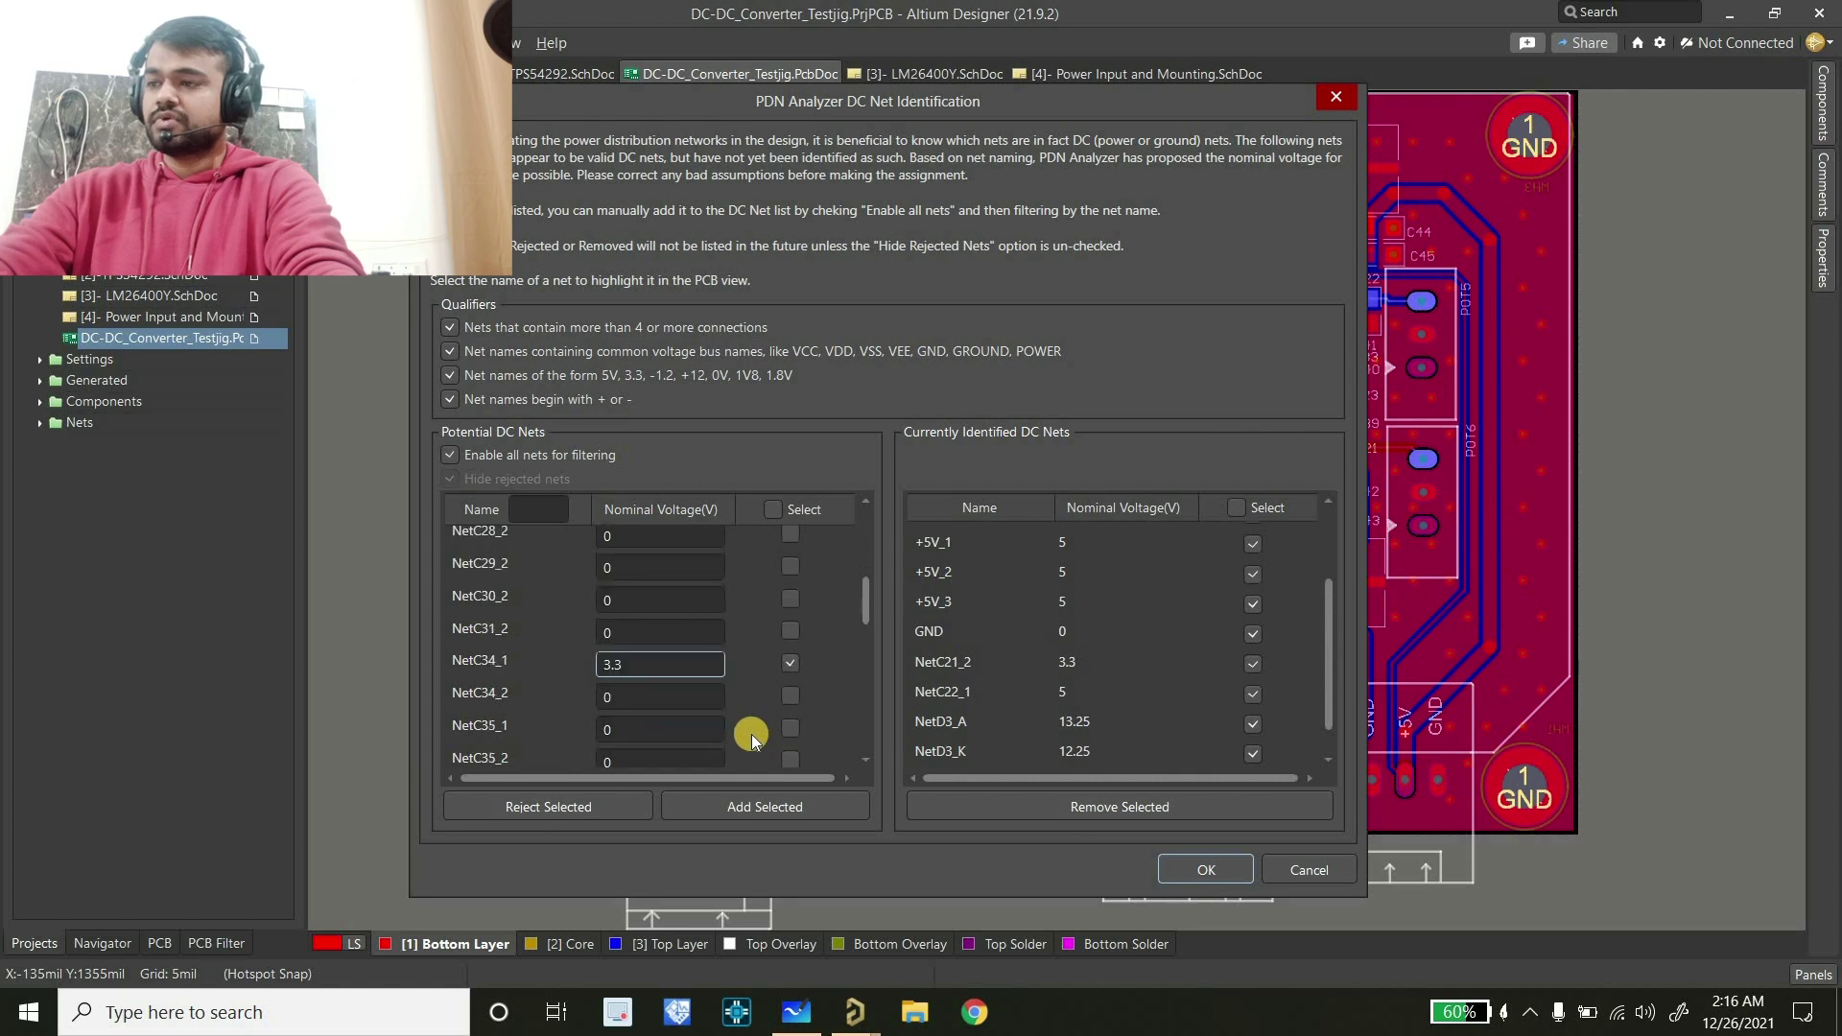
scroll(768, 739, "down", 1)
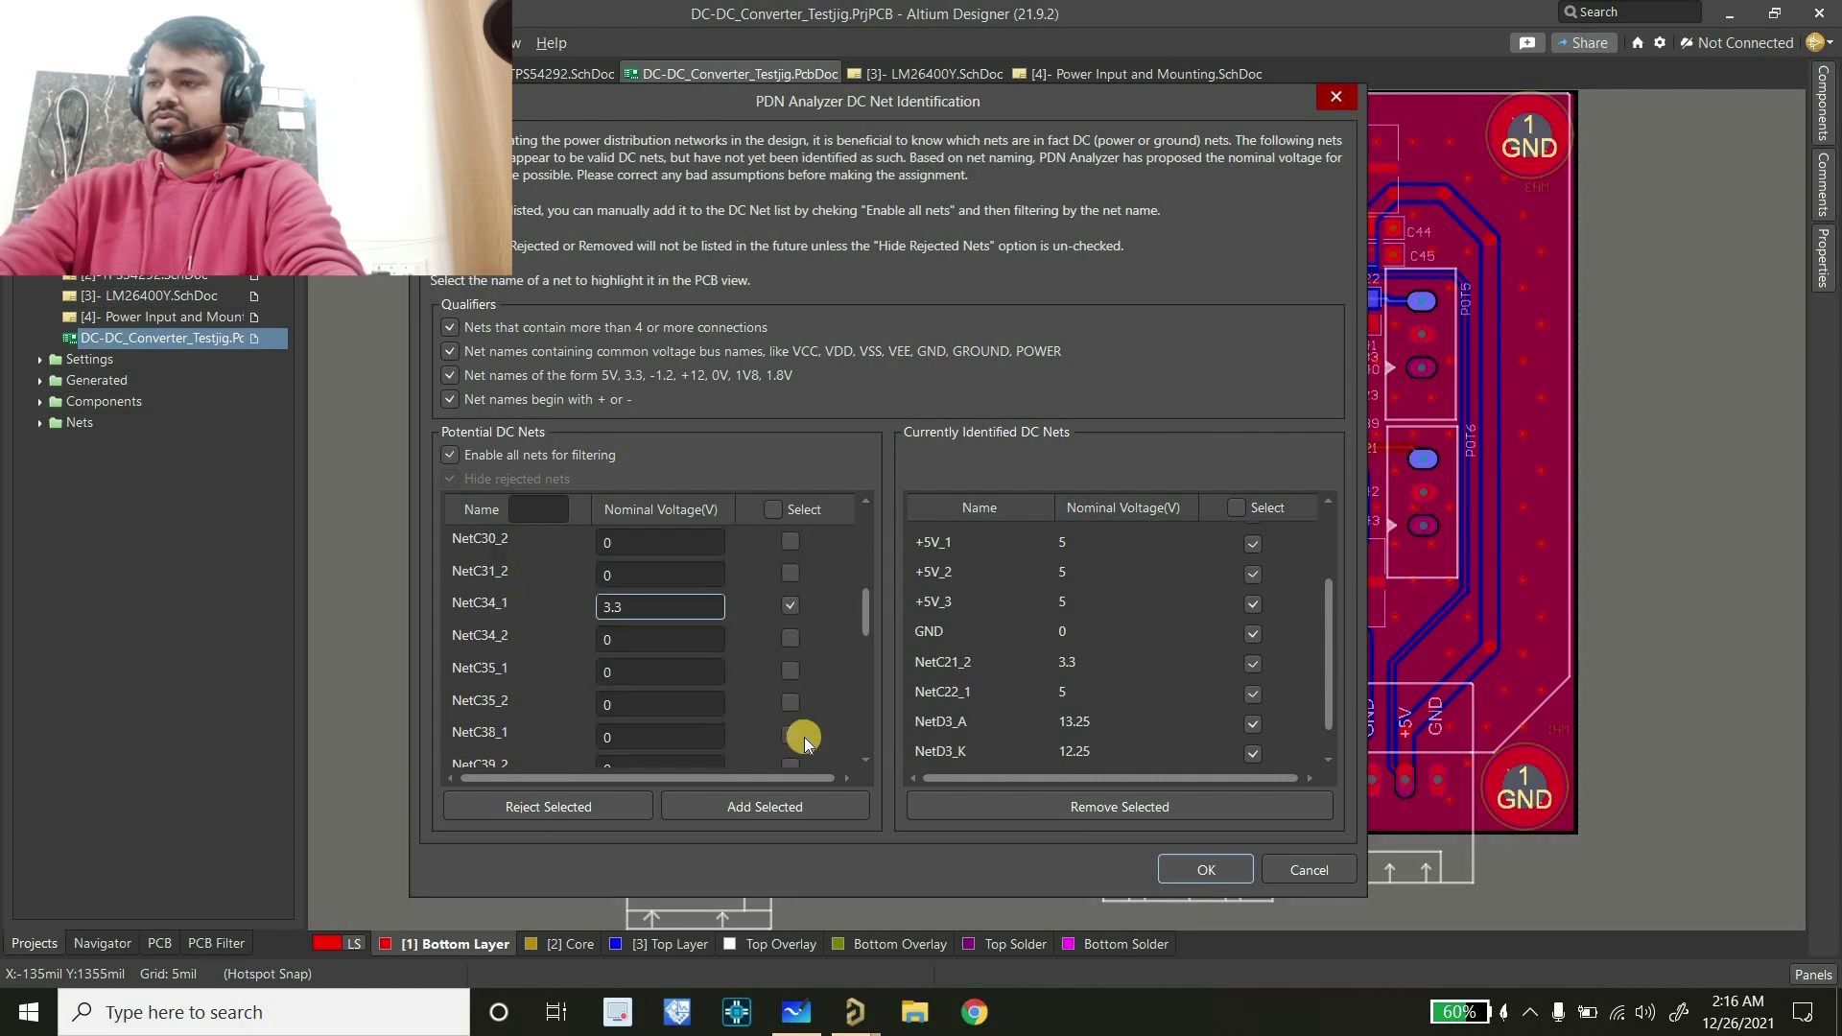
left_click(658, 702)
type("5")
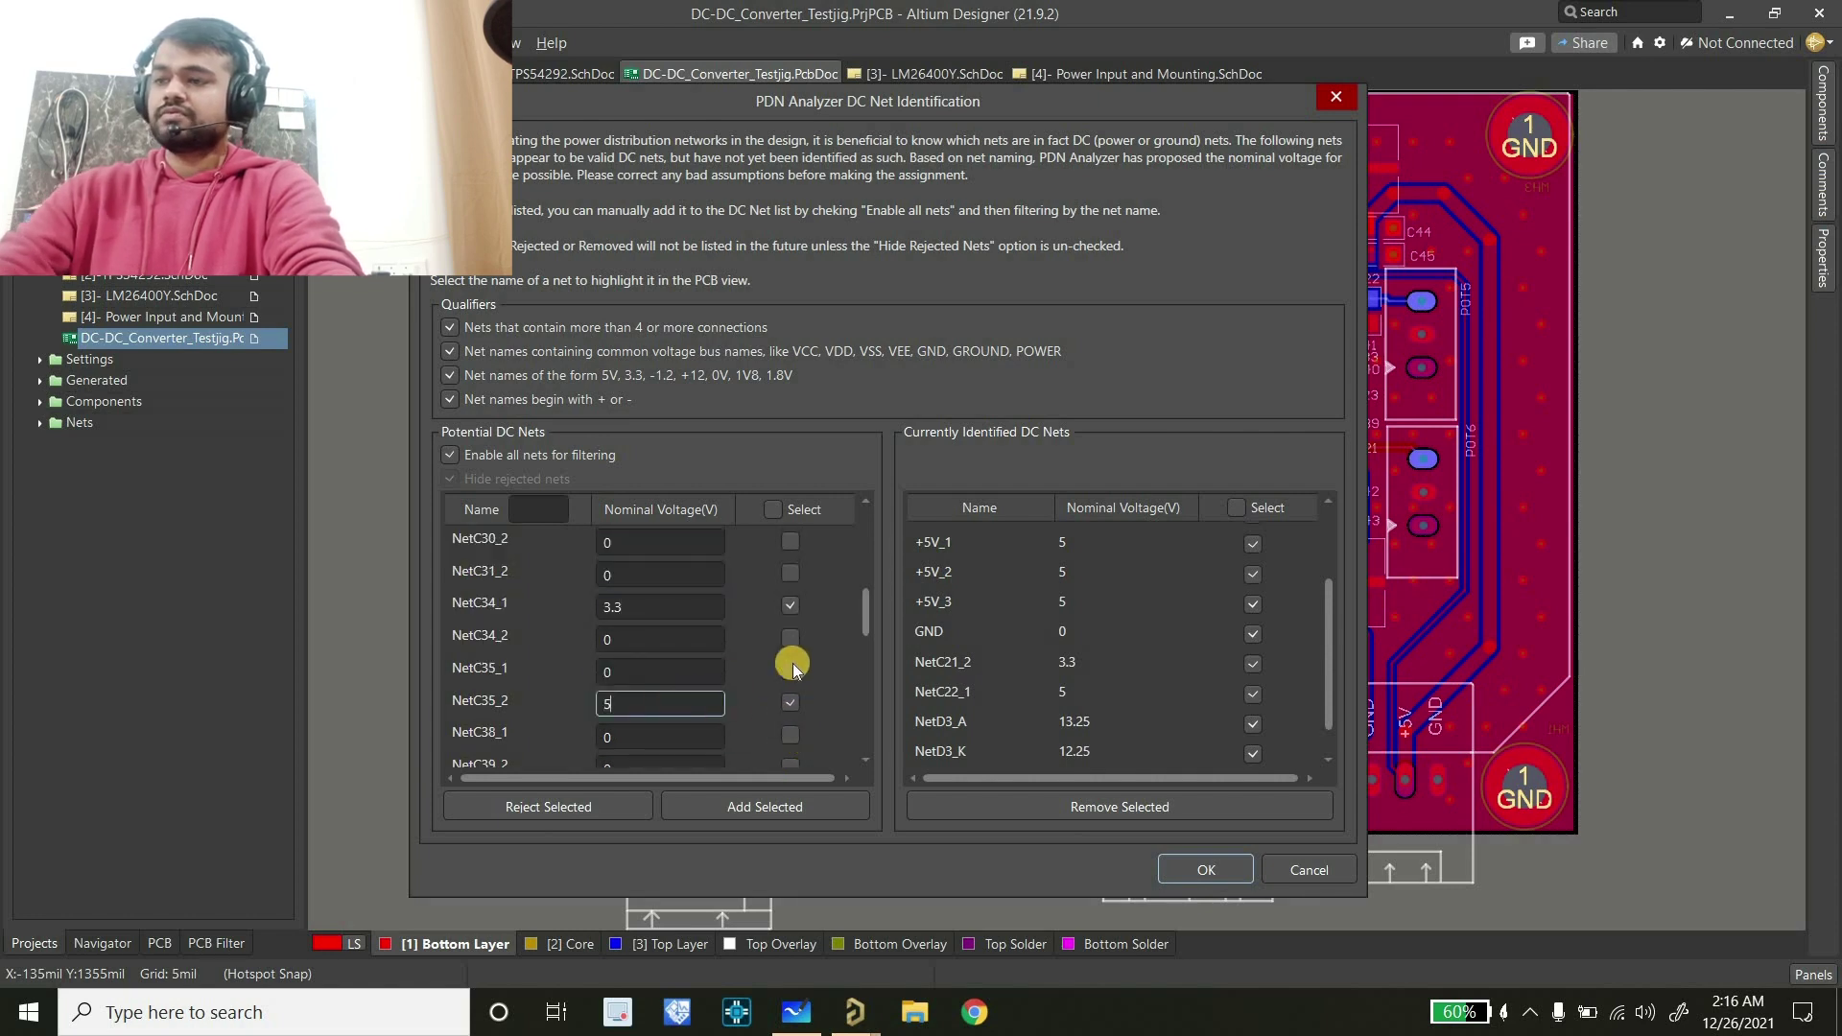
Check the C34 and C35 nets in the LM26400Y schematic, add both selected nets, and accept the DC net identification
left_click(852, 1013)
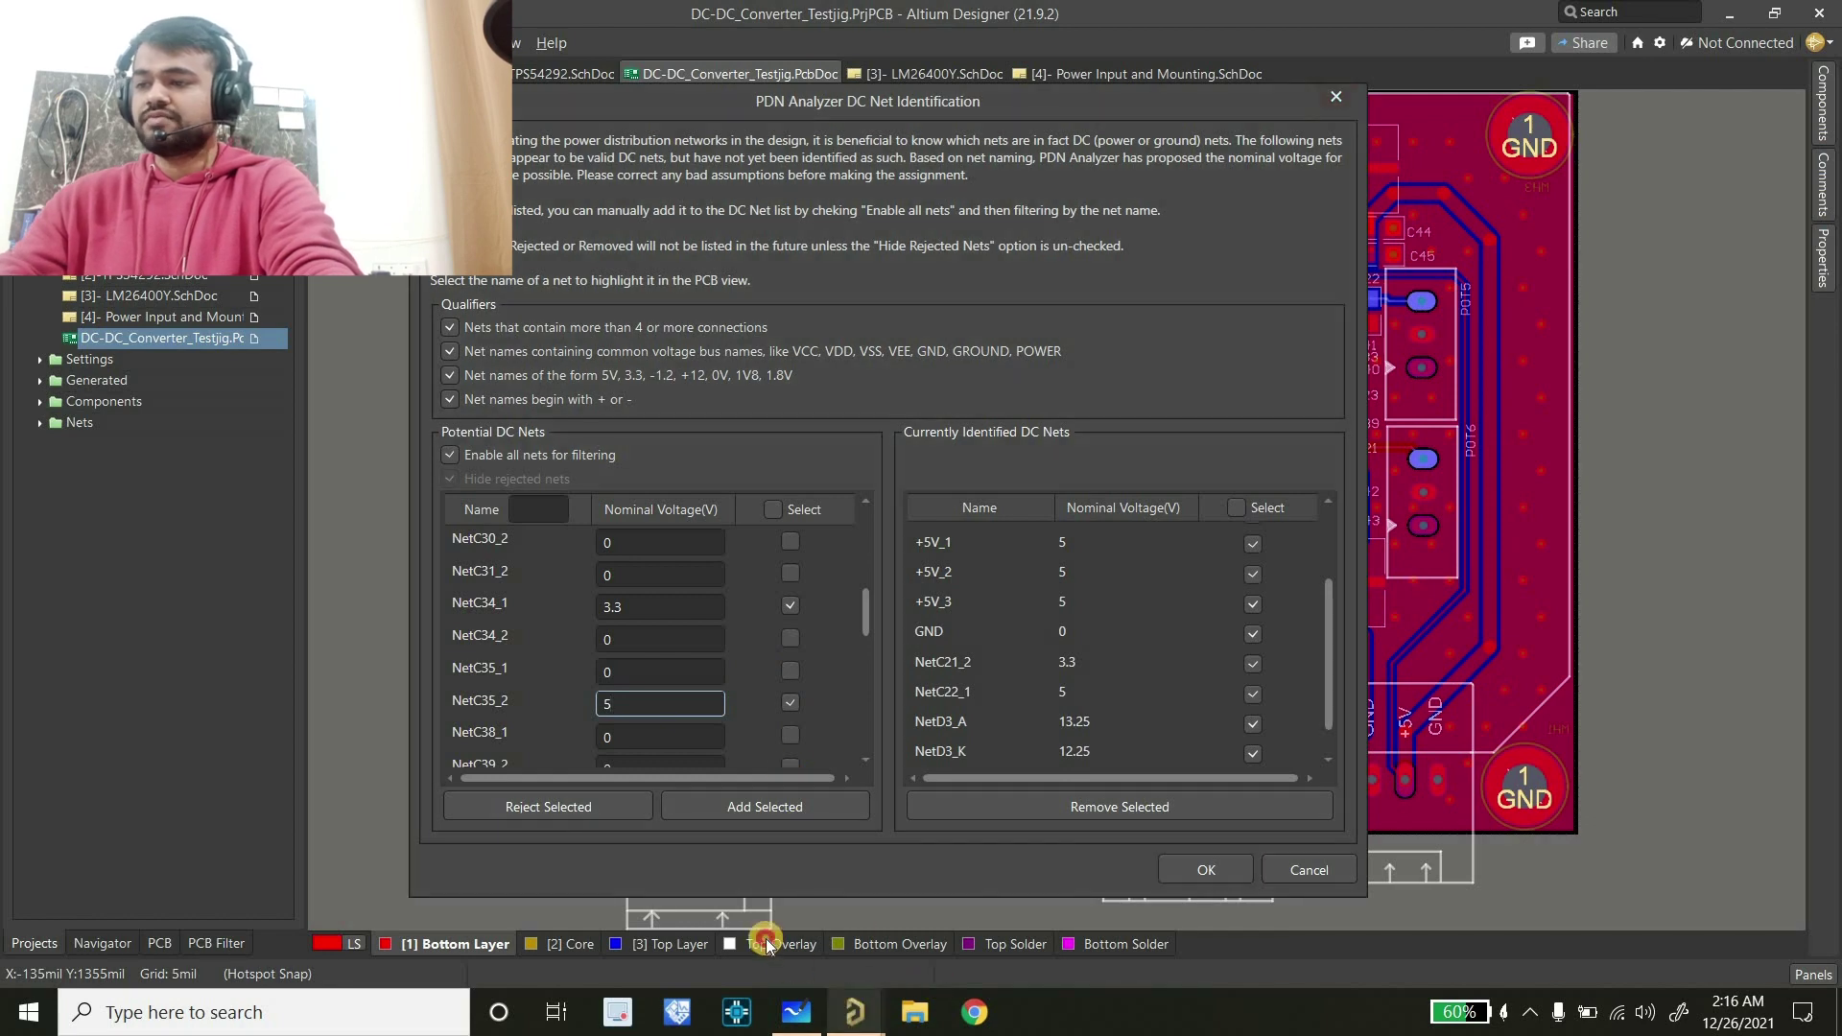
left_click(766, 939)
left_click(174, 296)
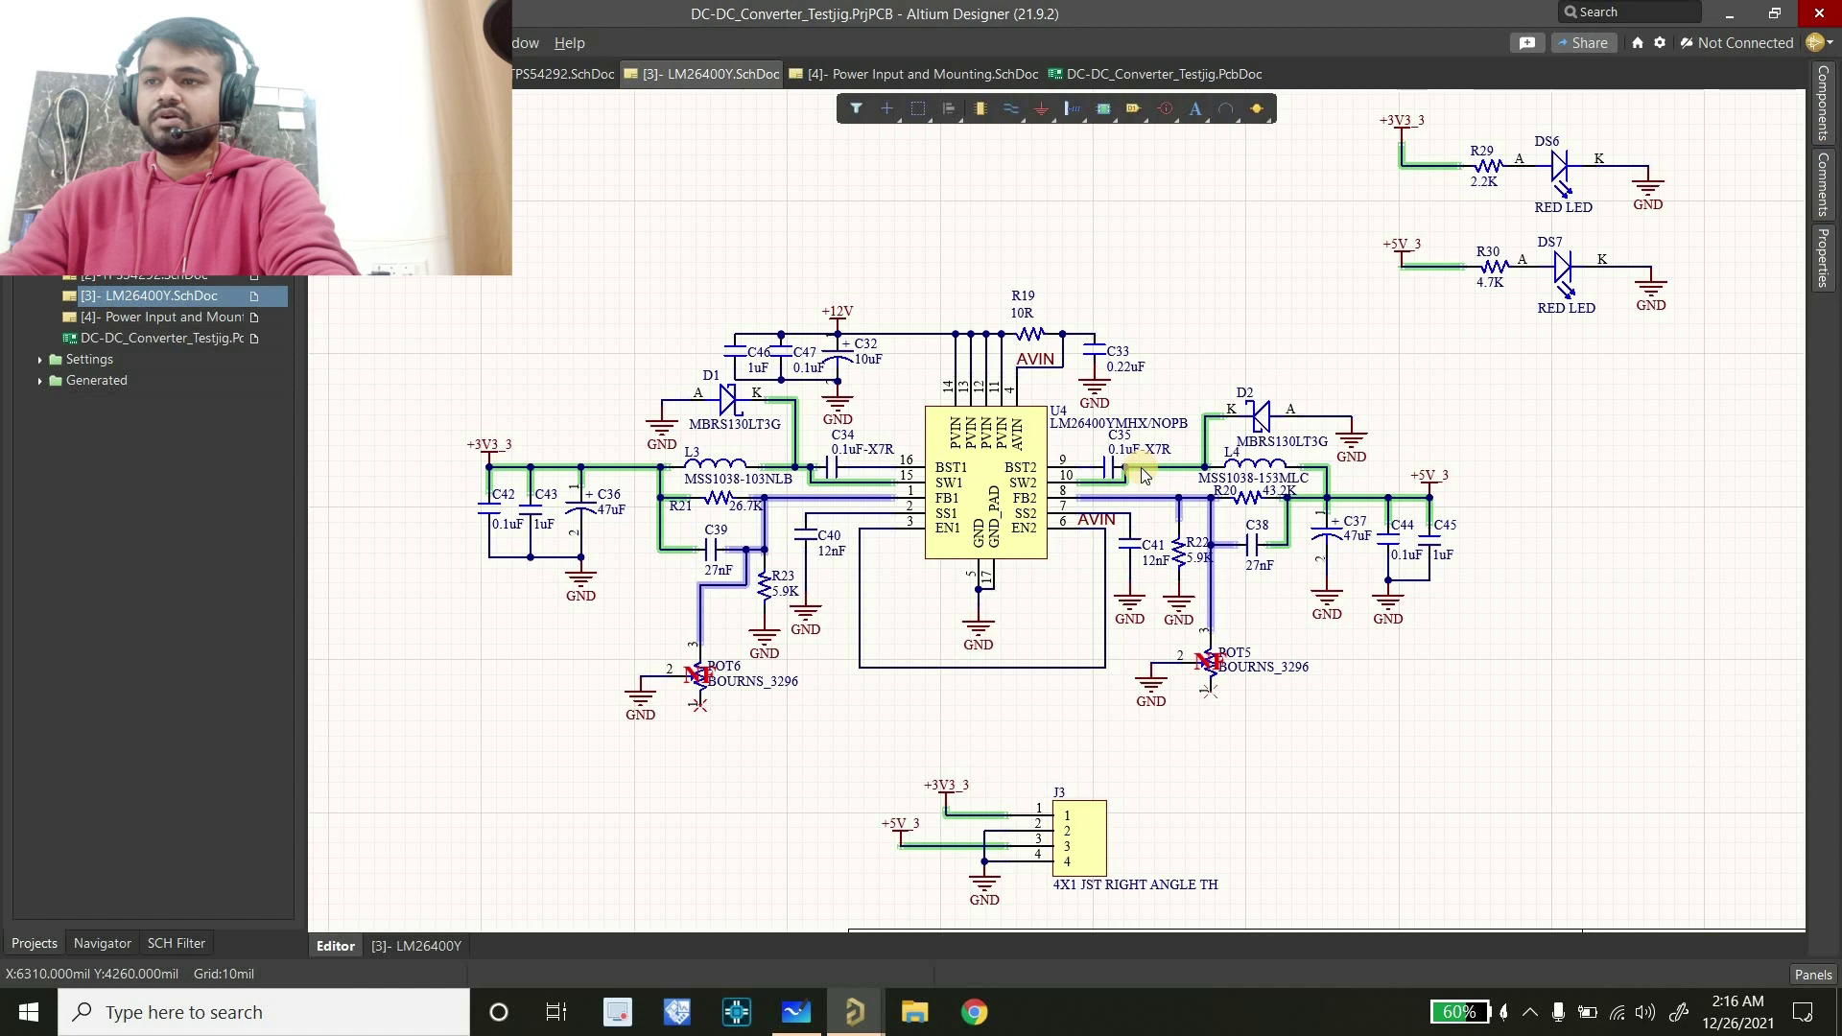
mouse_move(1144, 476)
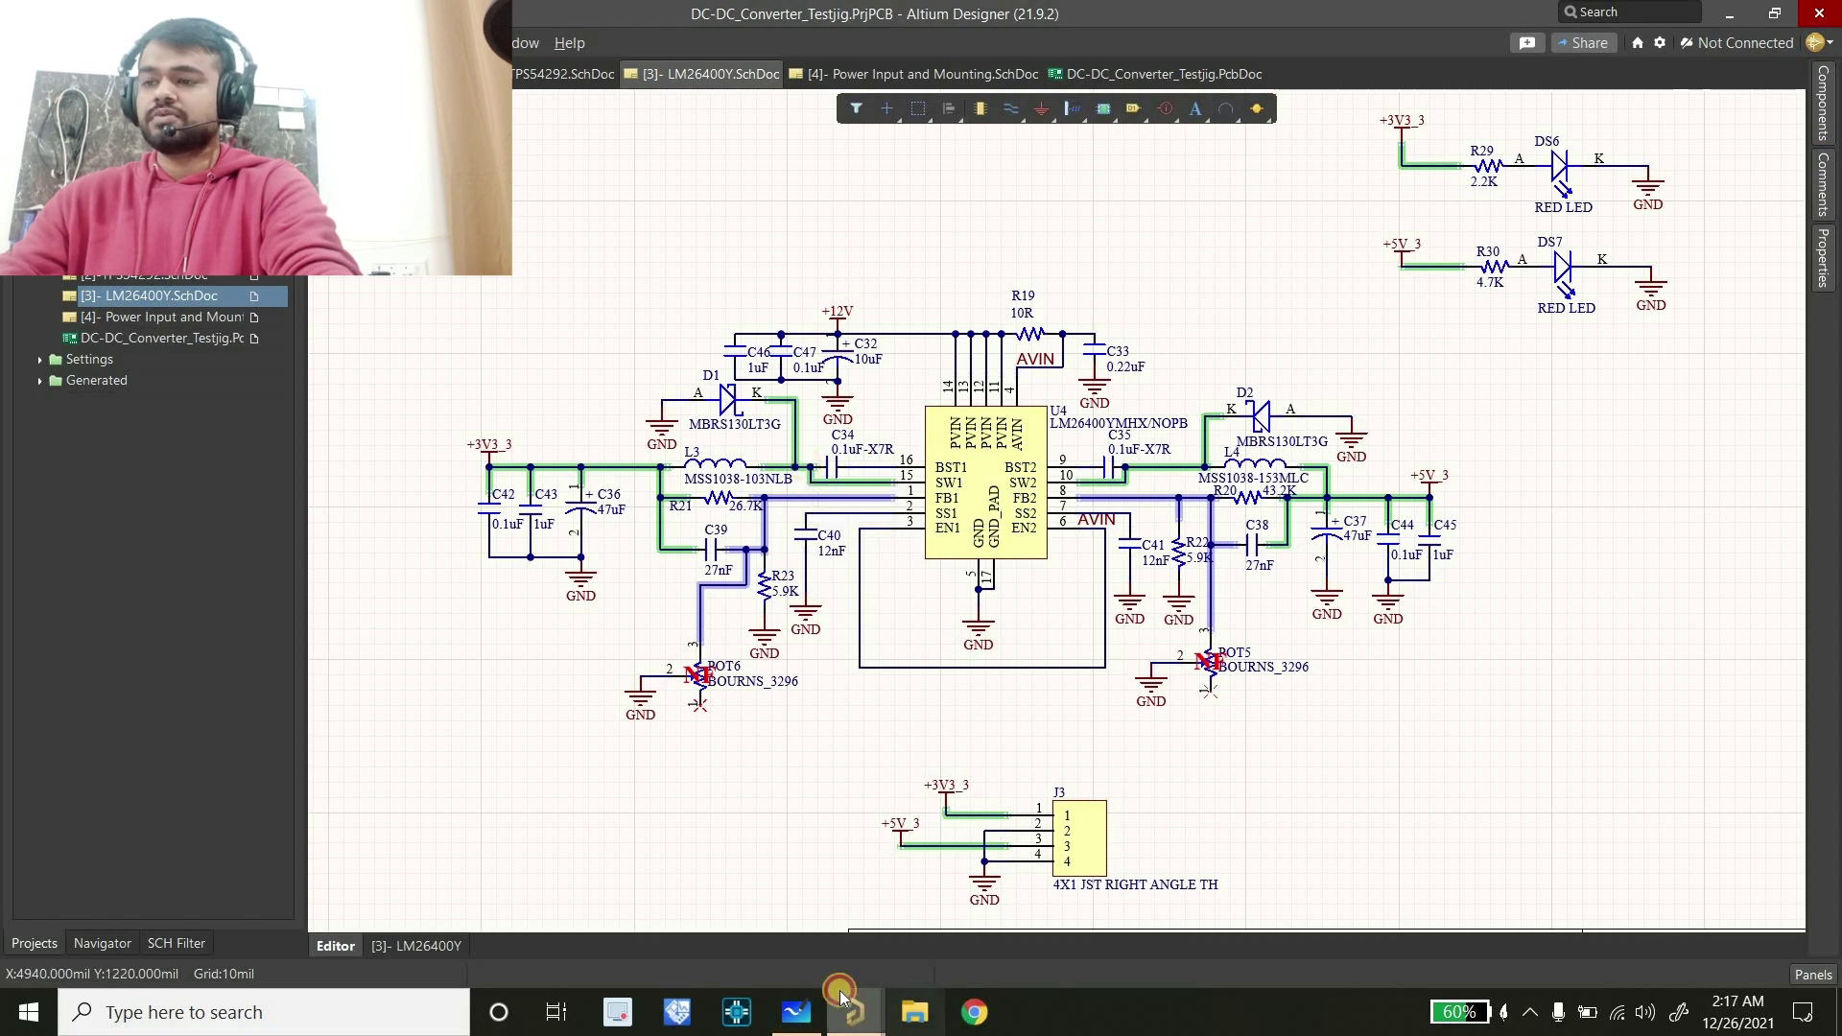
mouse_move(842, 1003)
left_click(726, 845)
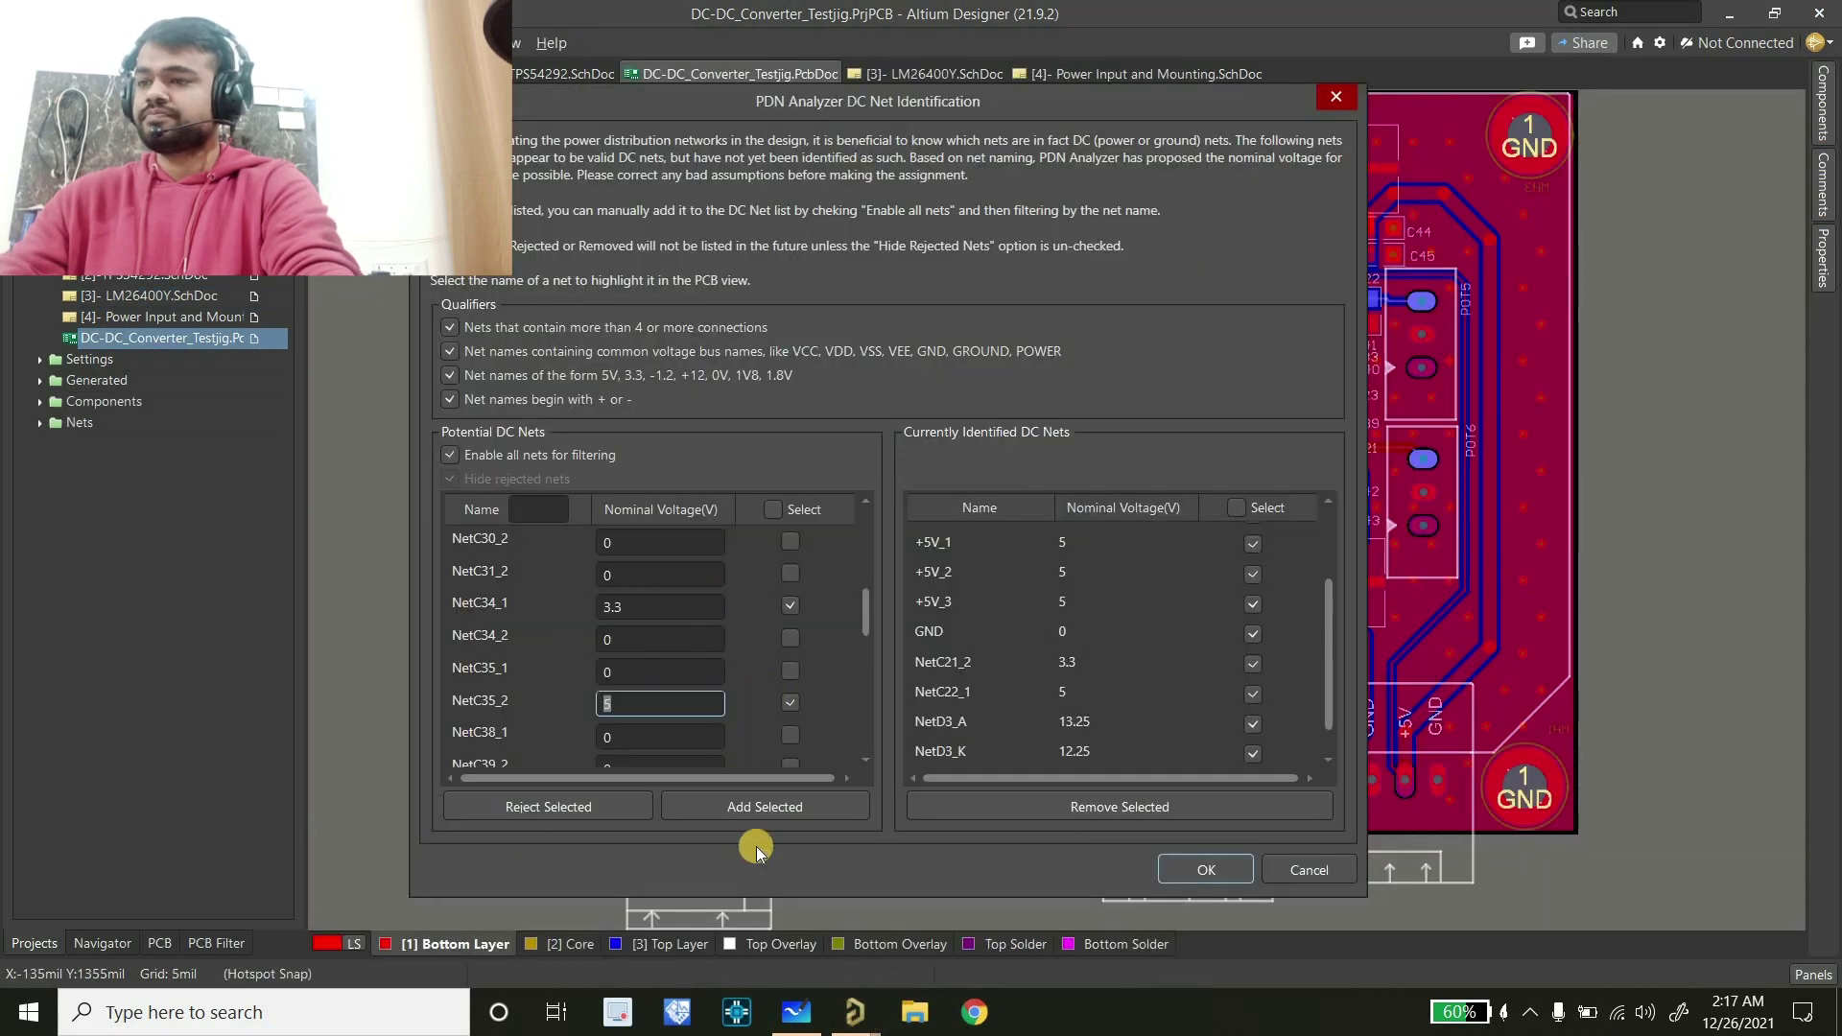
left_click(770, 809)
scroll(1191, 665, "down", 1)
scroll(1184, 664, "up", 3)
left_click(1195, 868)
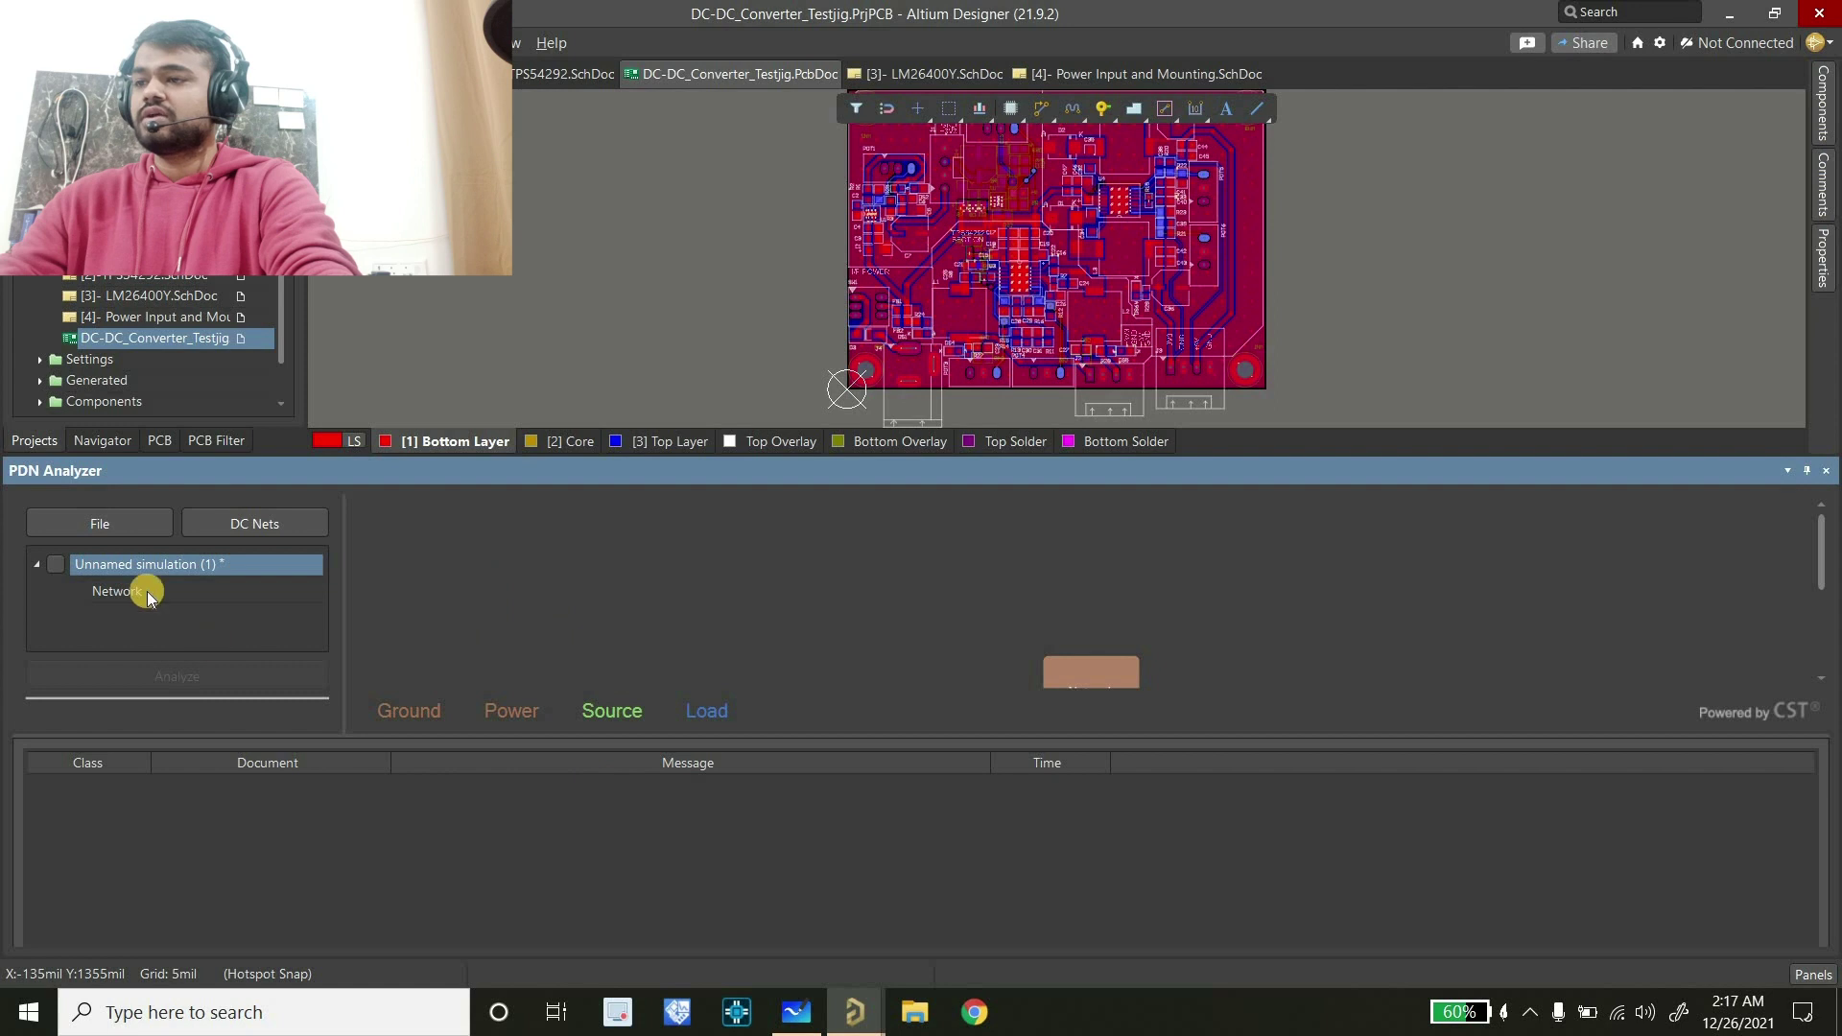
Save the PDN Analyzer simulation as "Network 1" in the PDNAnalyzer_Config folder
left_click(84, 523)
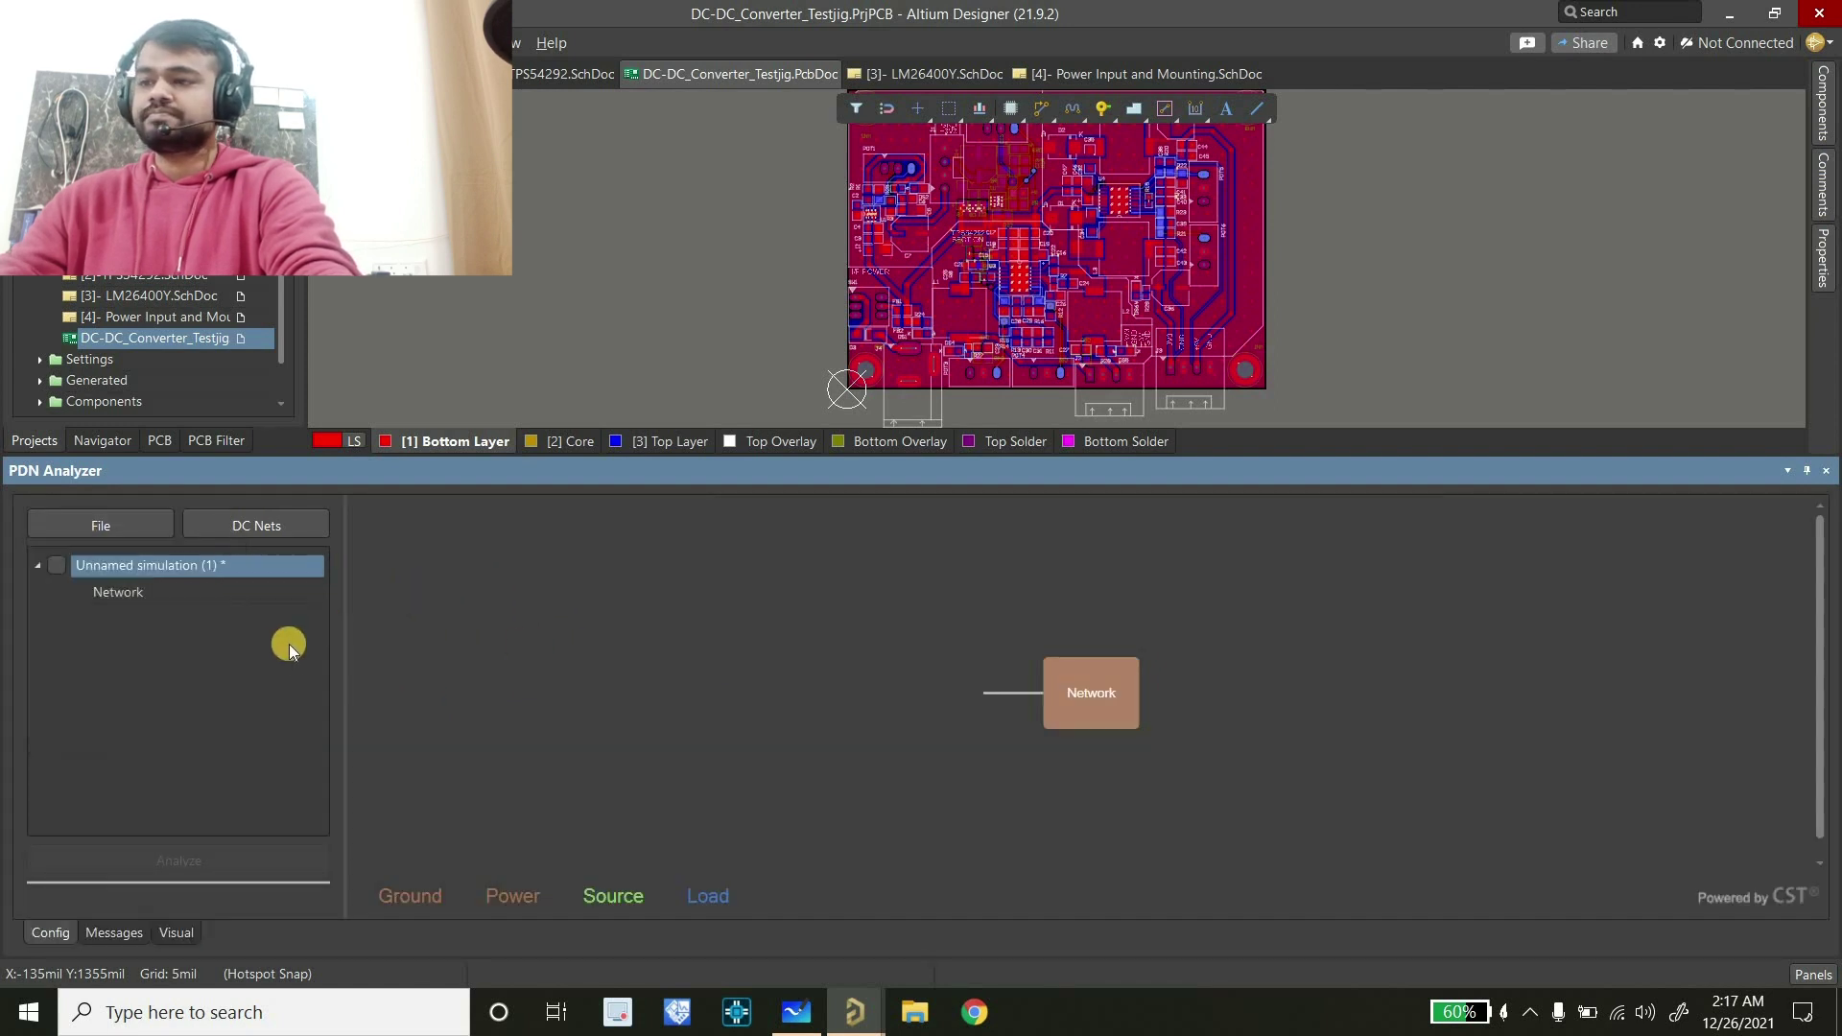
left_click(109, 533)
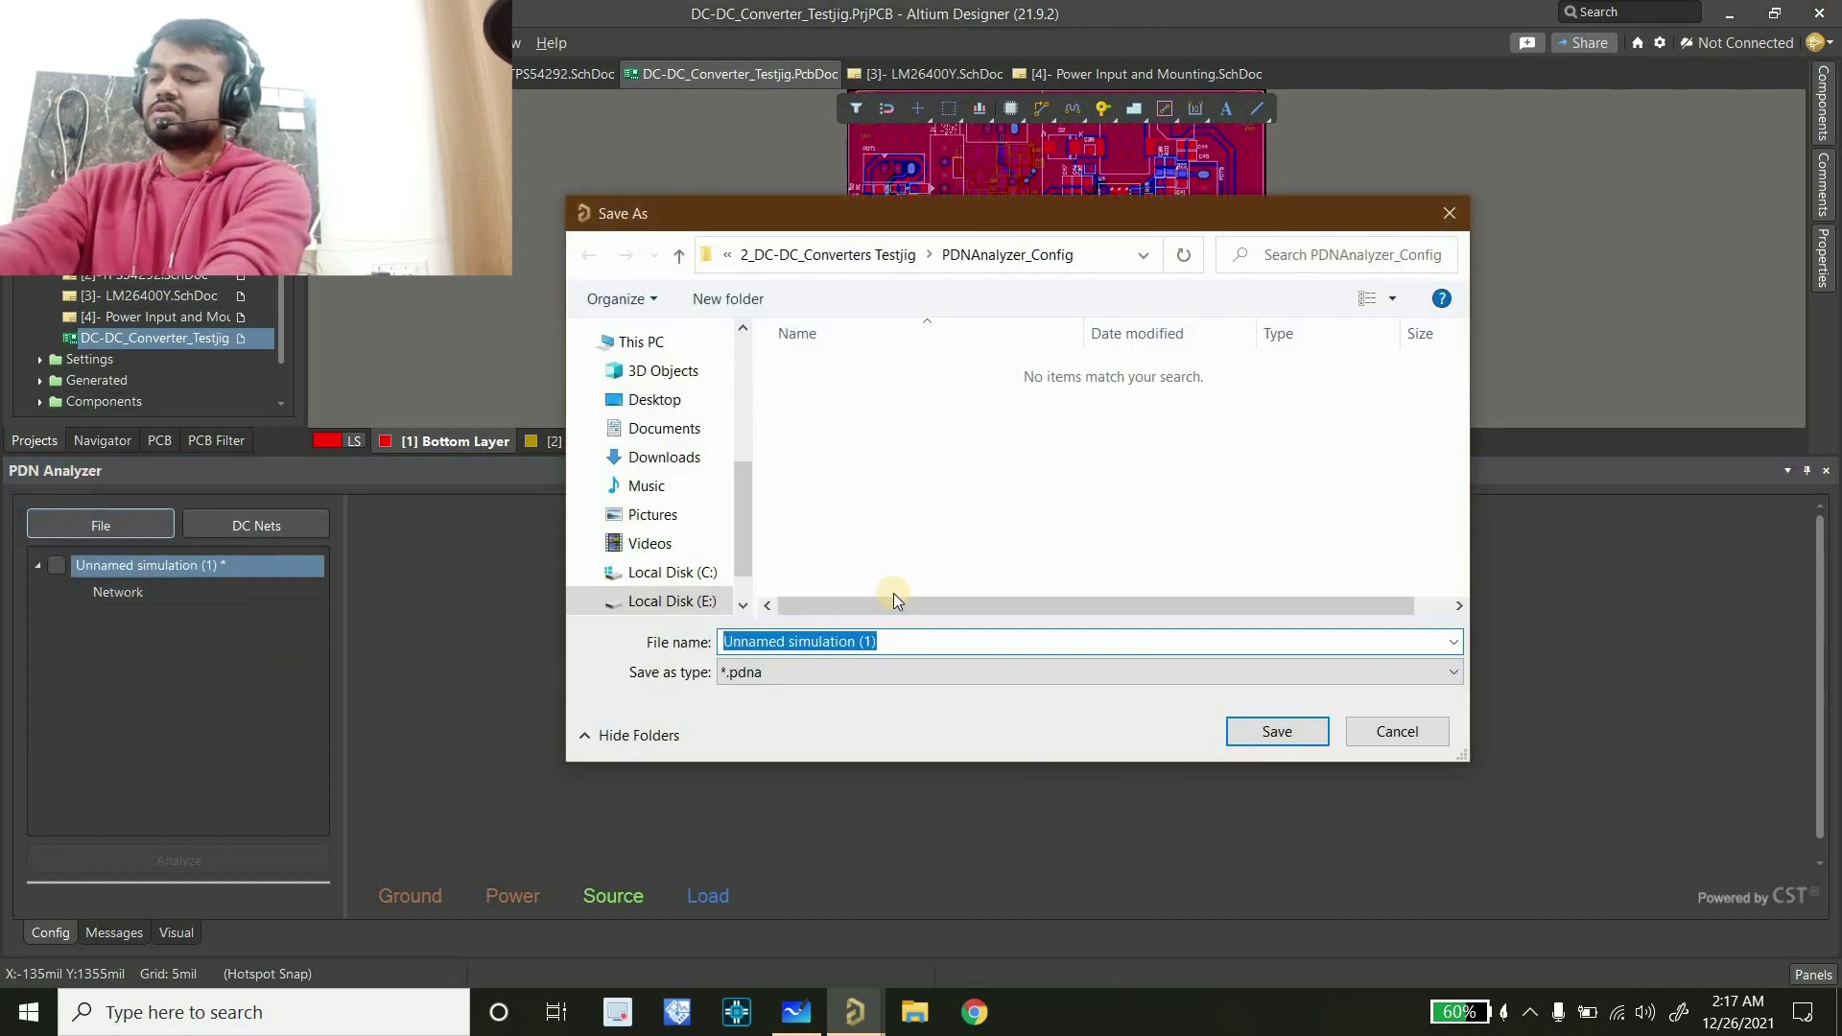
type("N")
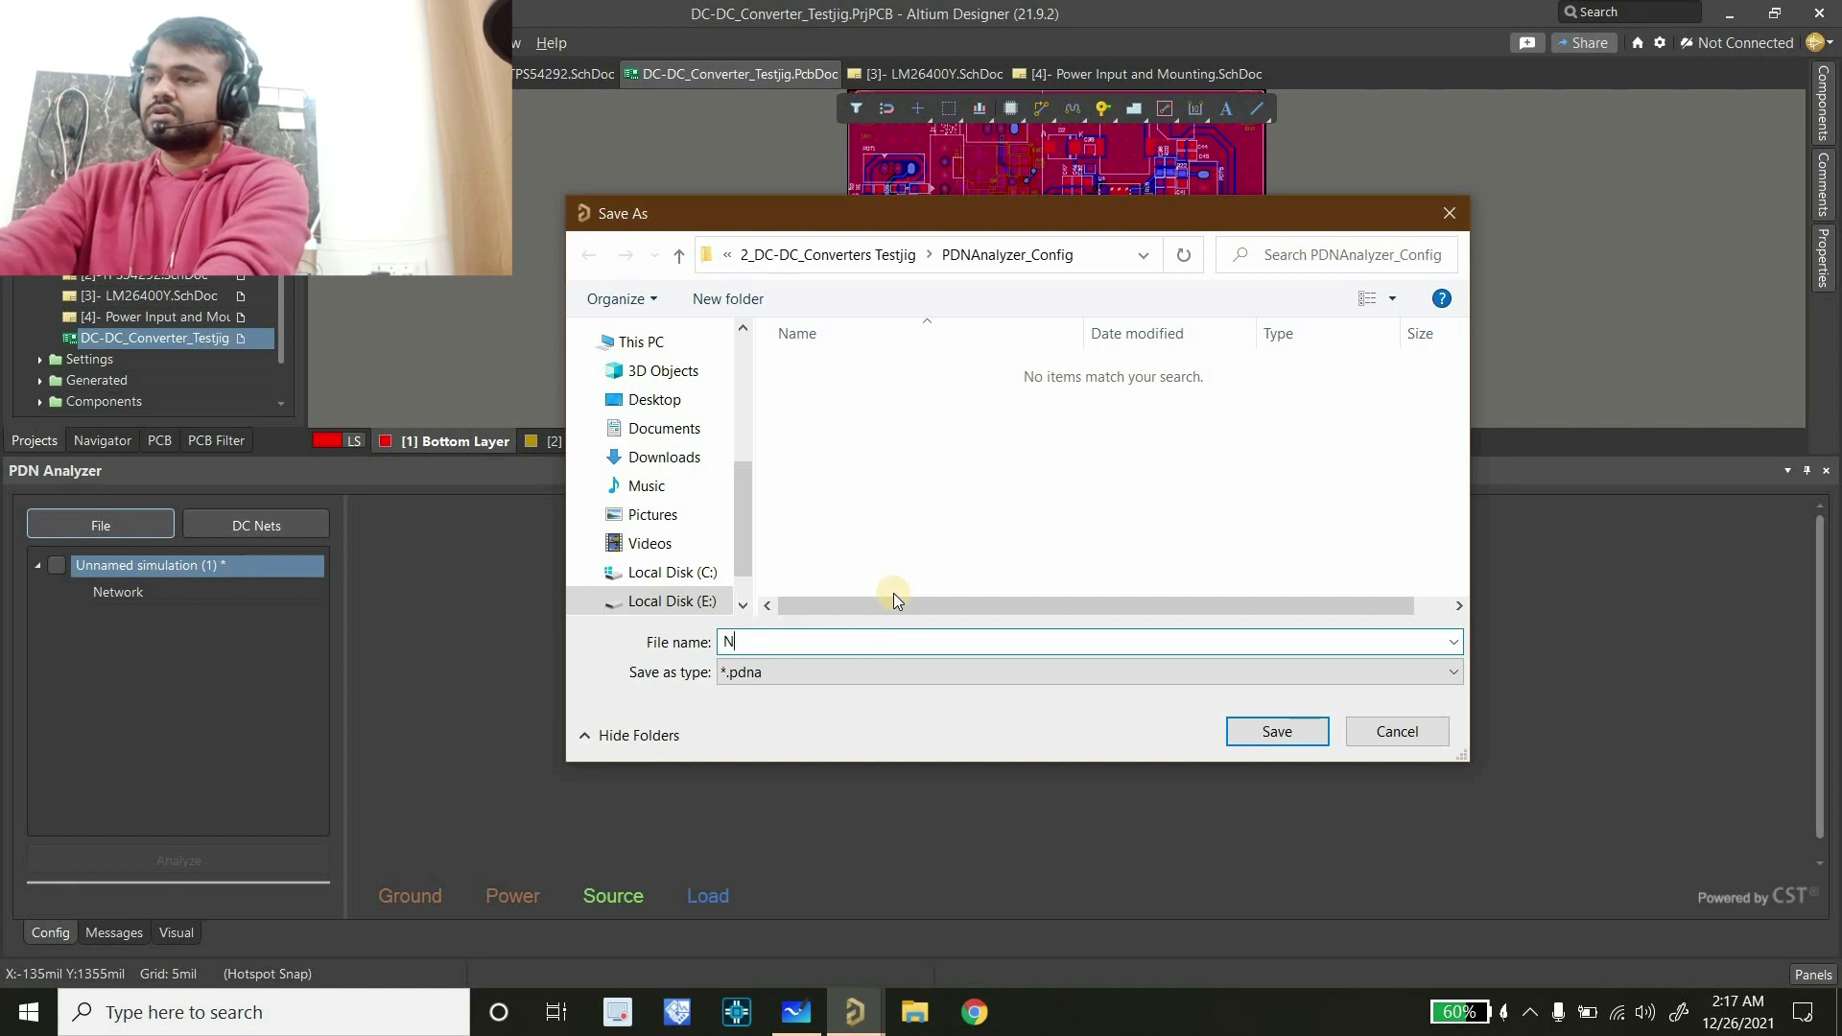
type("etwork 1")
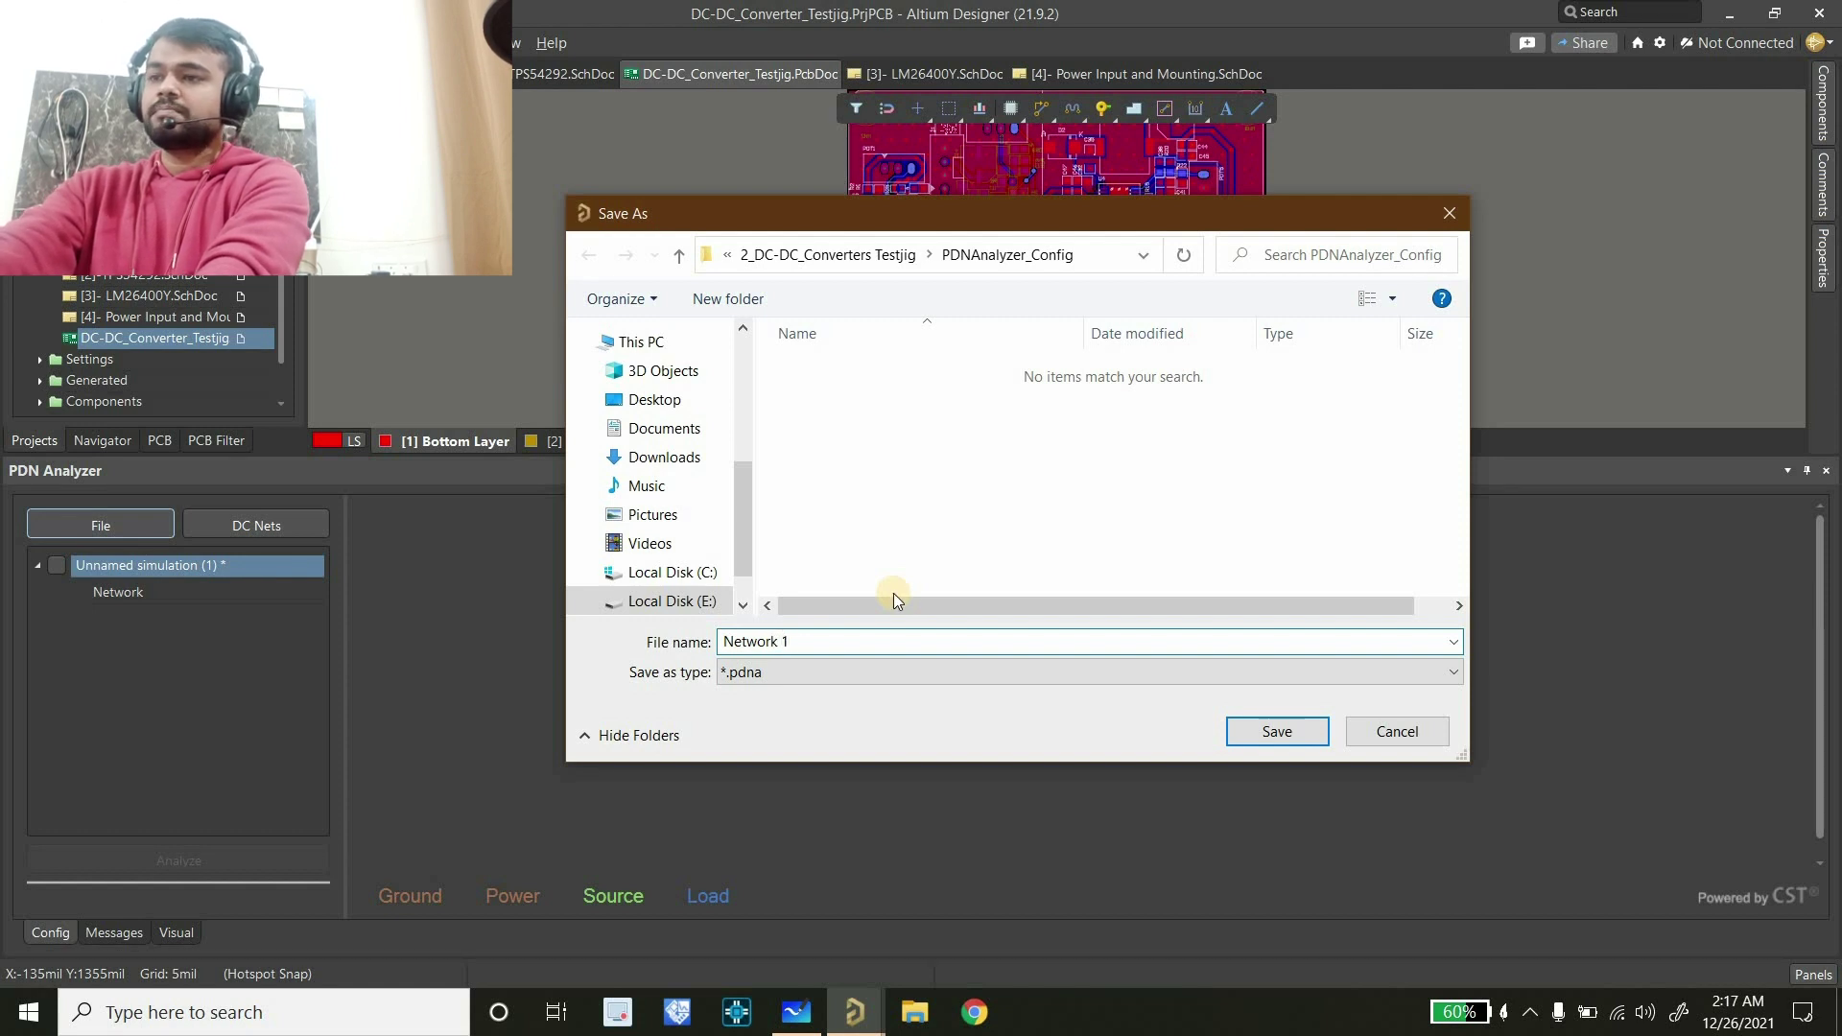
key("Return")
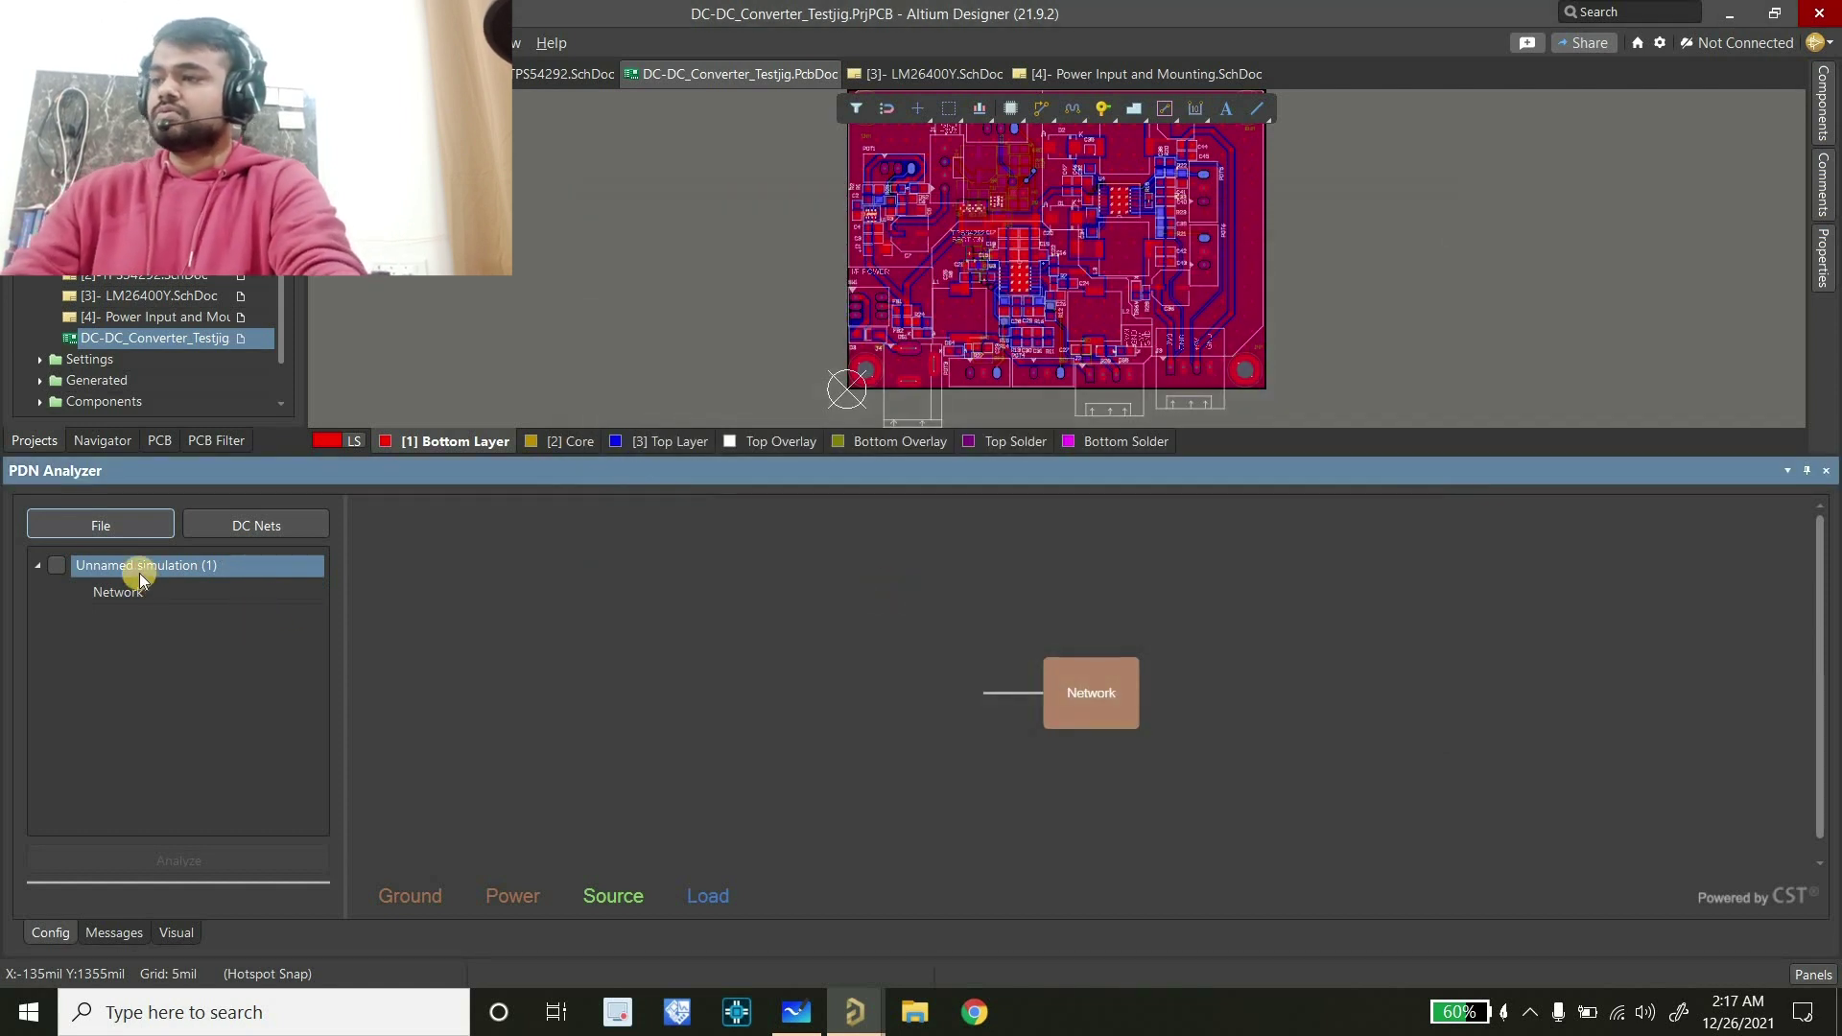
Open the simulation's network, consult the whiteboard diagram, and assign NetD3_A as its power net
left_click(189, 595)
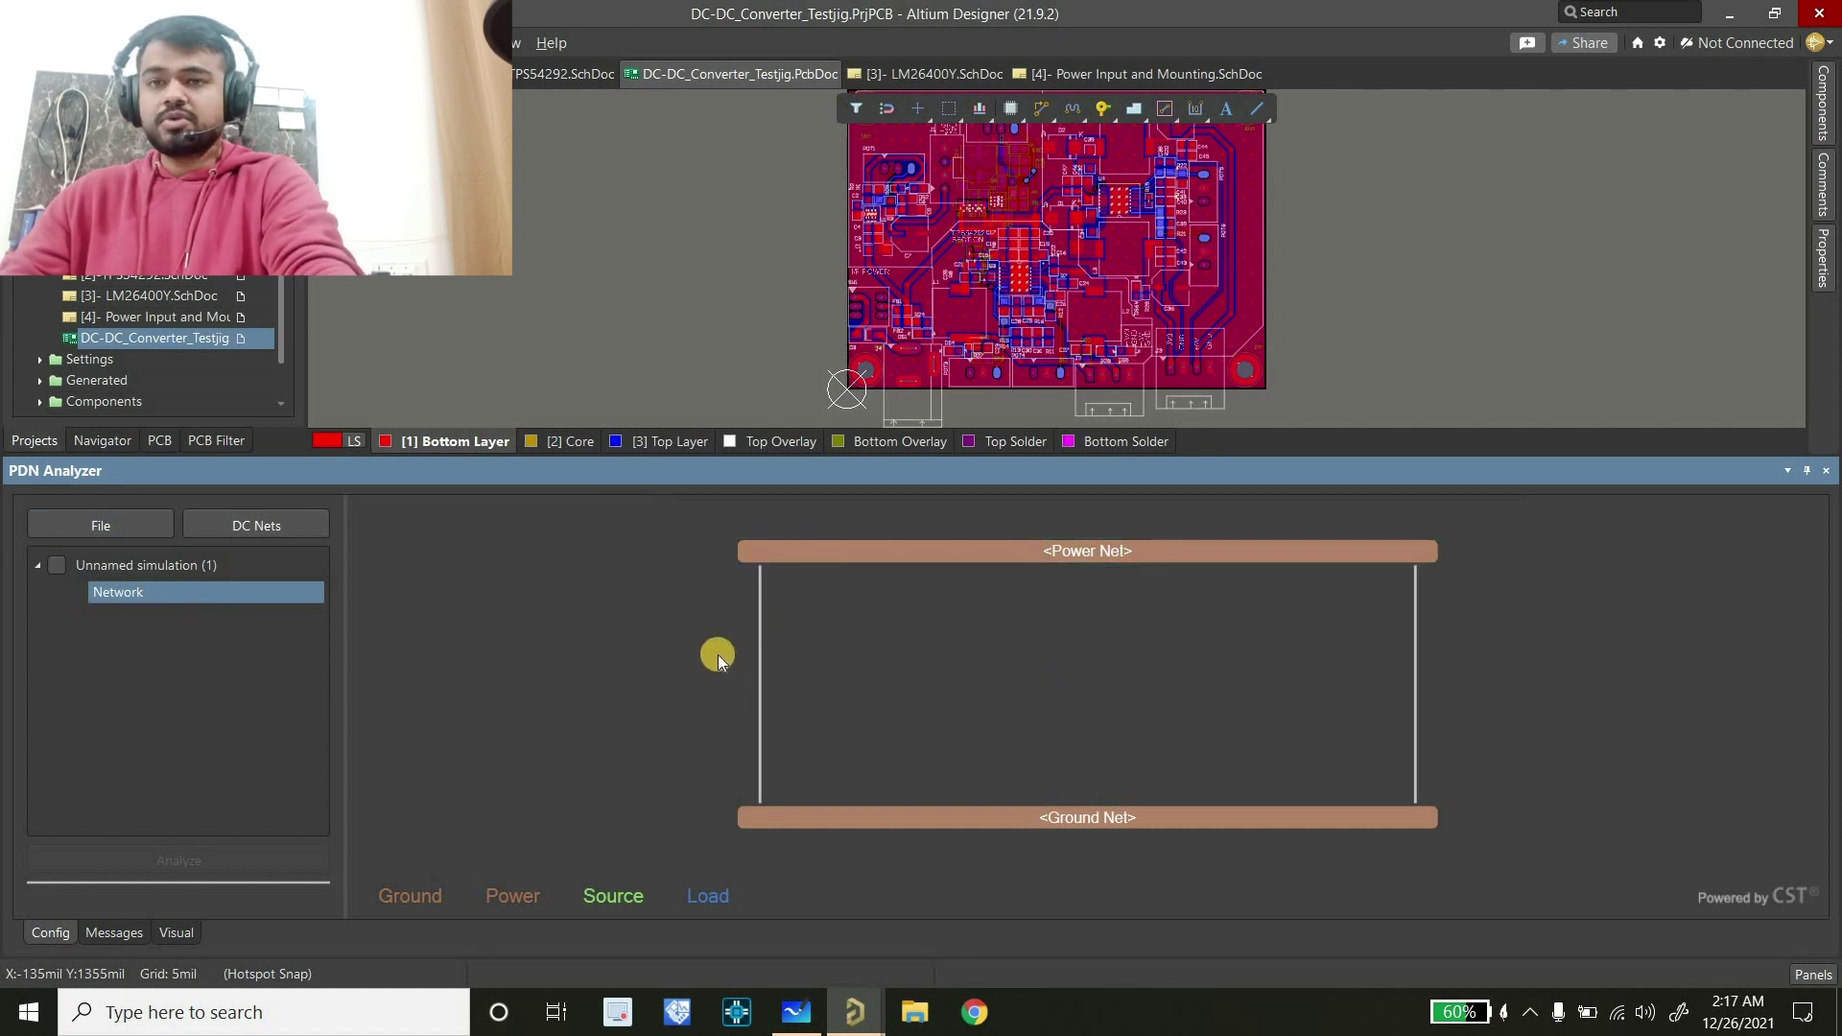
left_click(796, 1013)
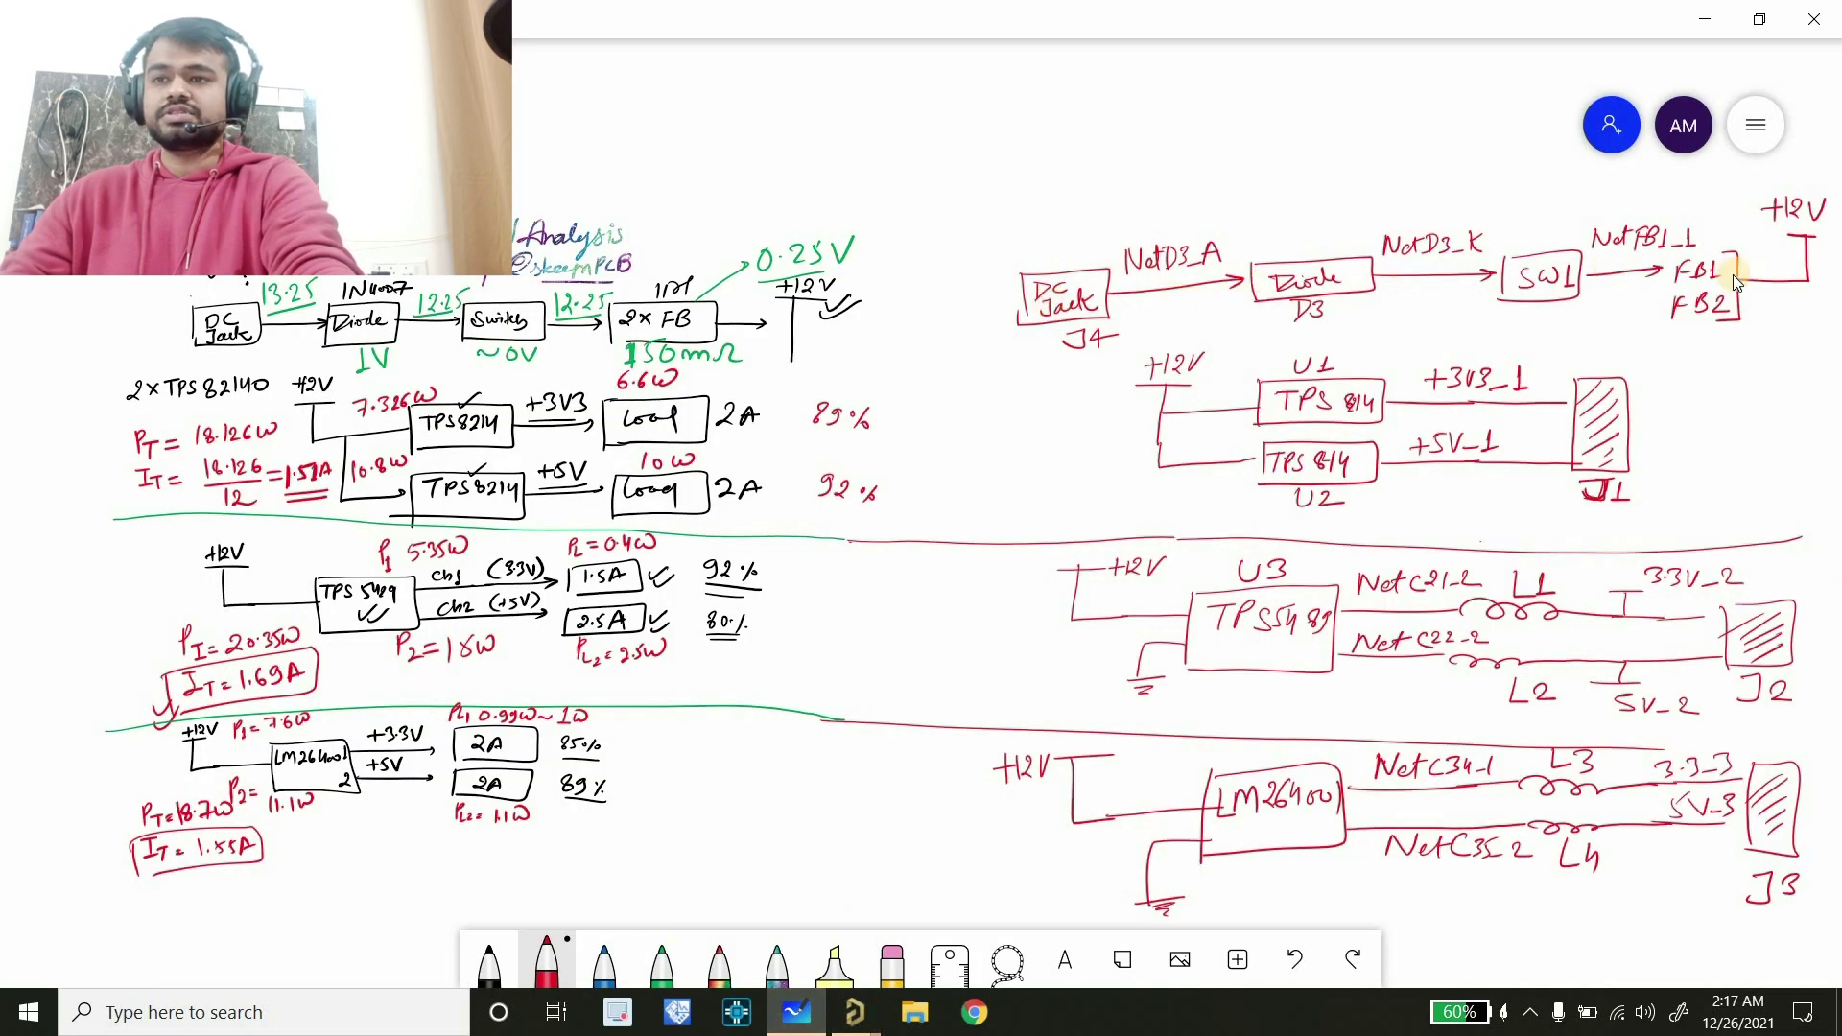
left_click(1693, 16)
right_click(817, 551)
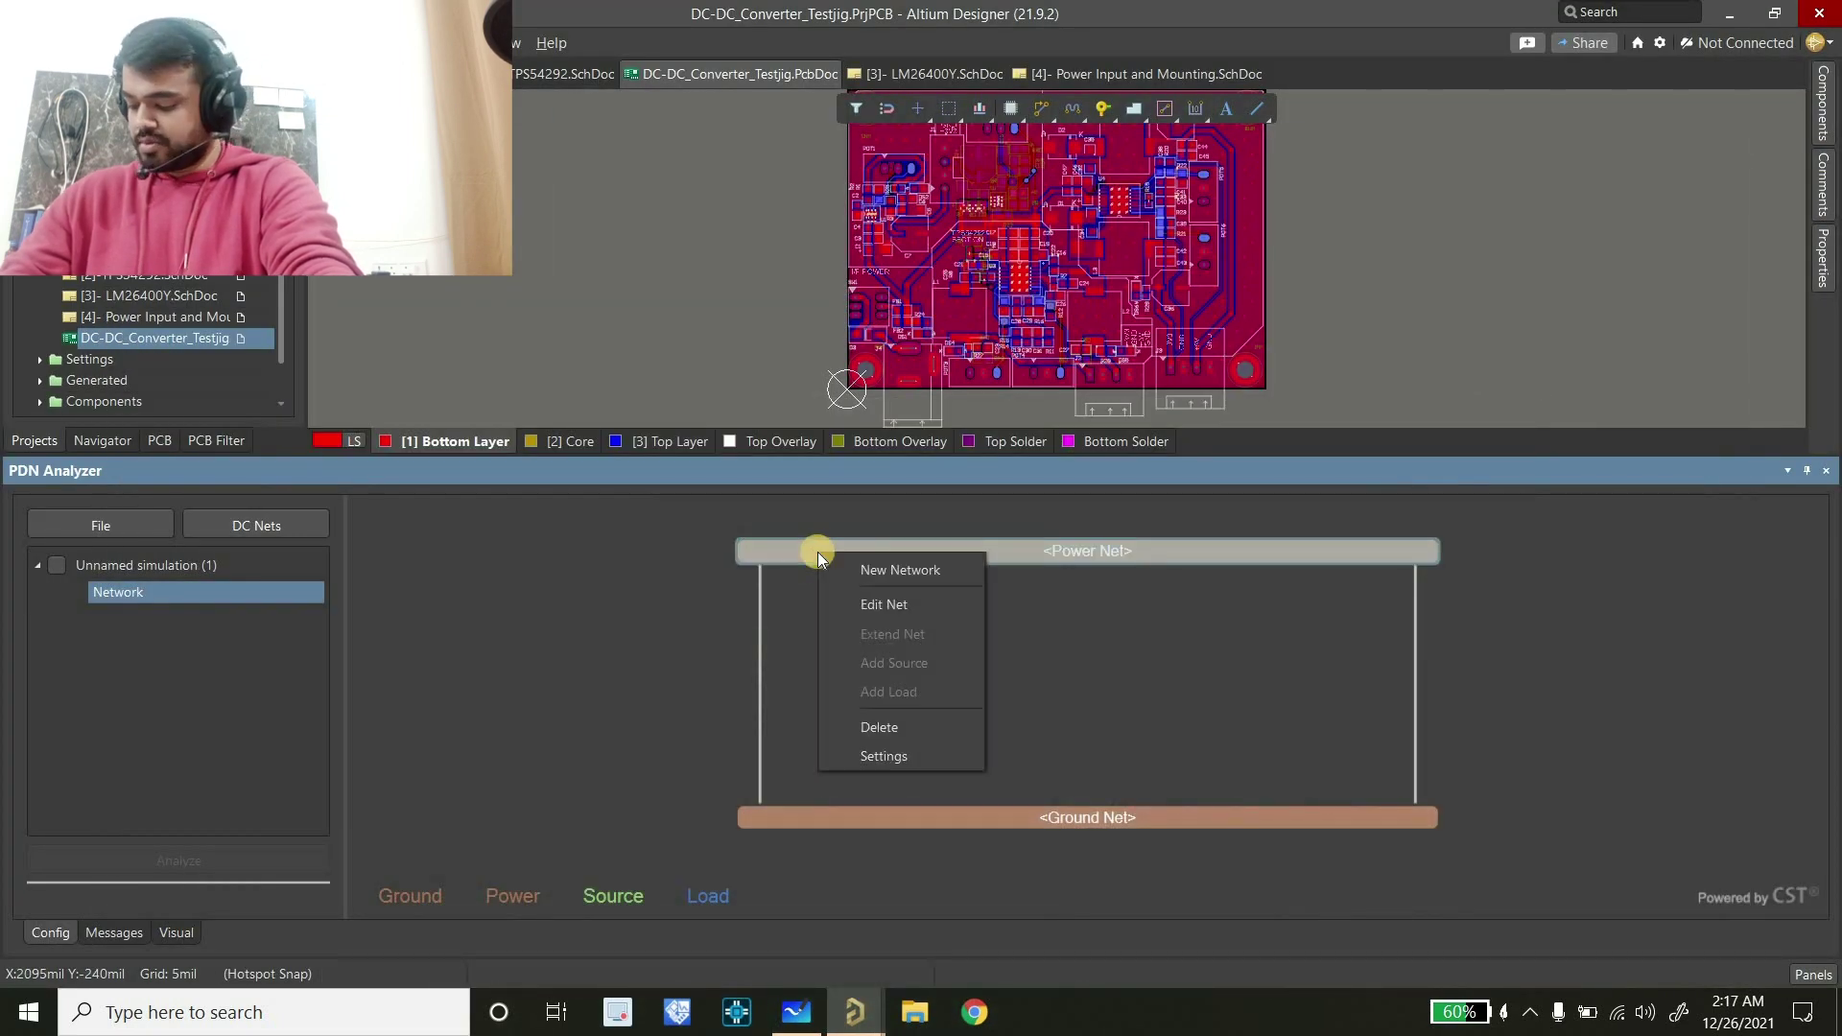
left_click(907, 612)
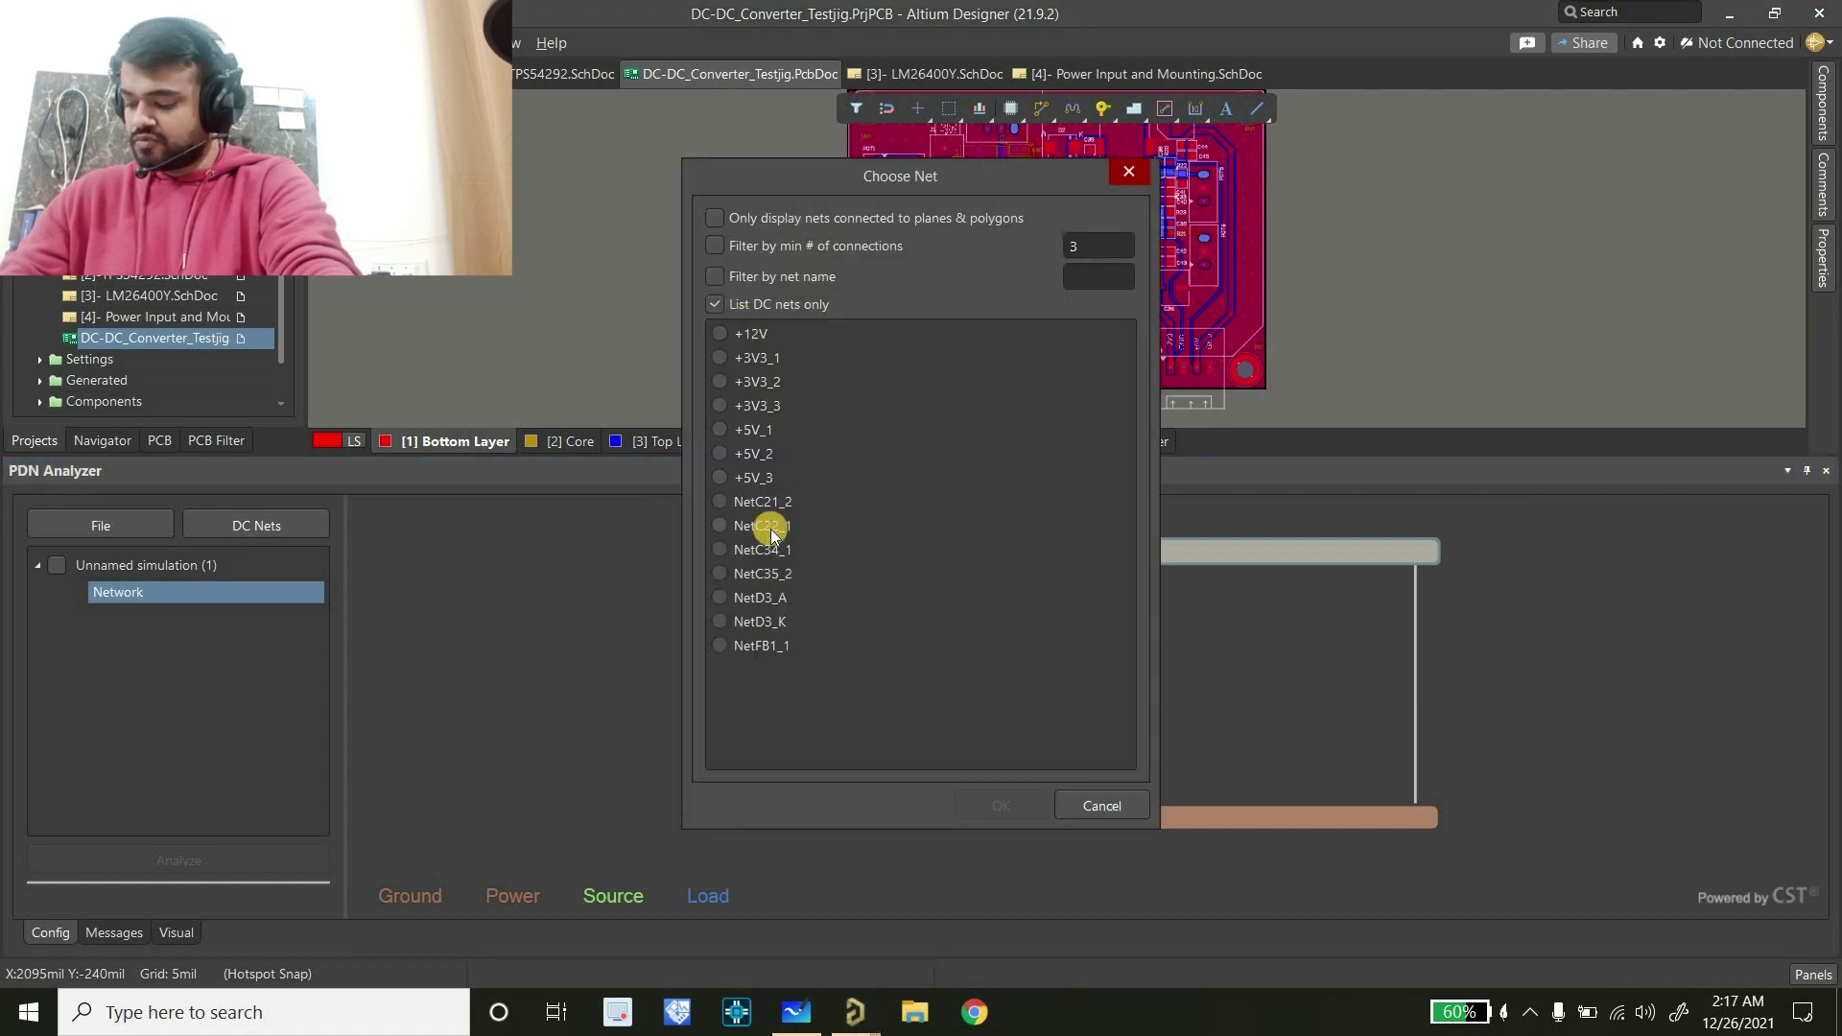
left_click(756, 602)
left_click(994, 806)
Assign GND as the ground net of the NetD3_A network
left_click(866, 814)
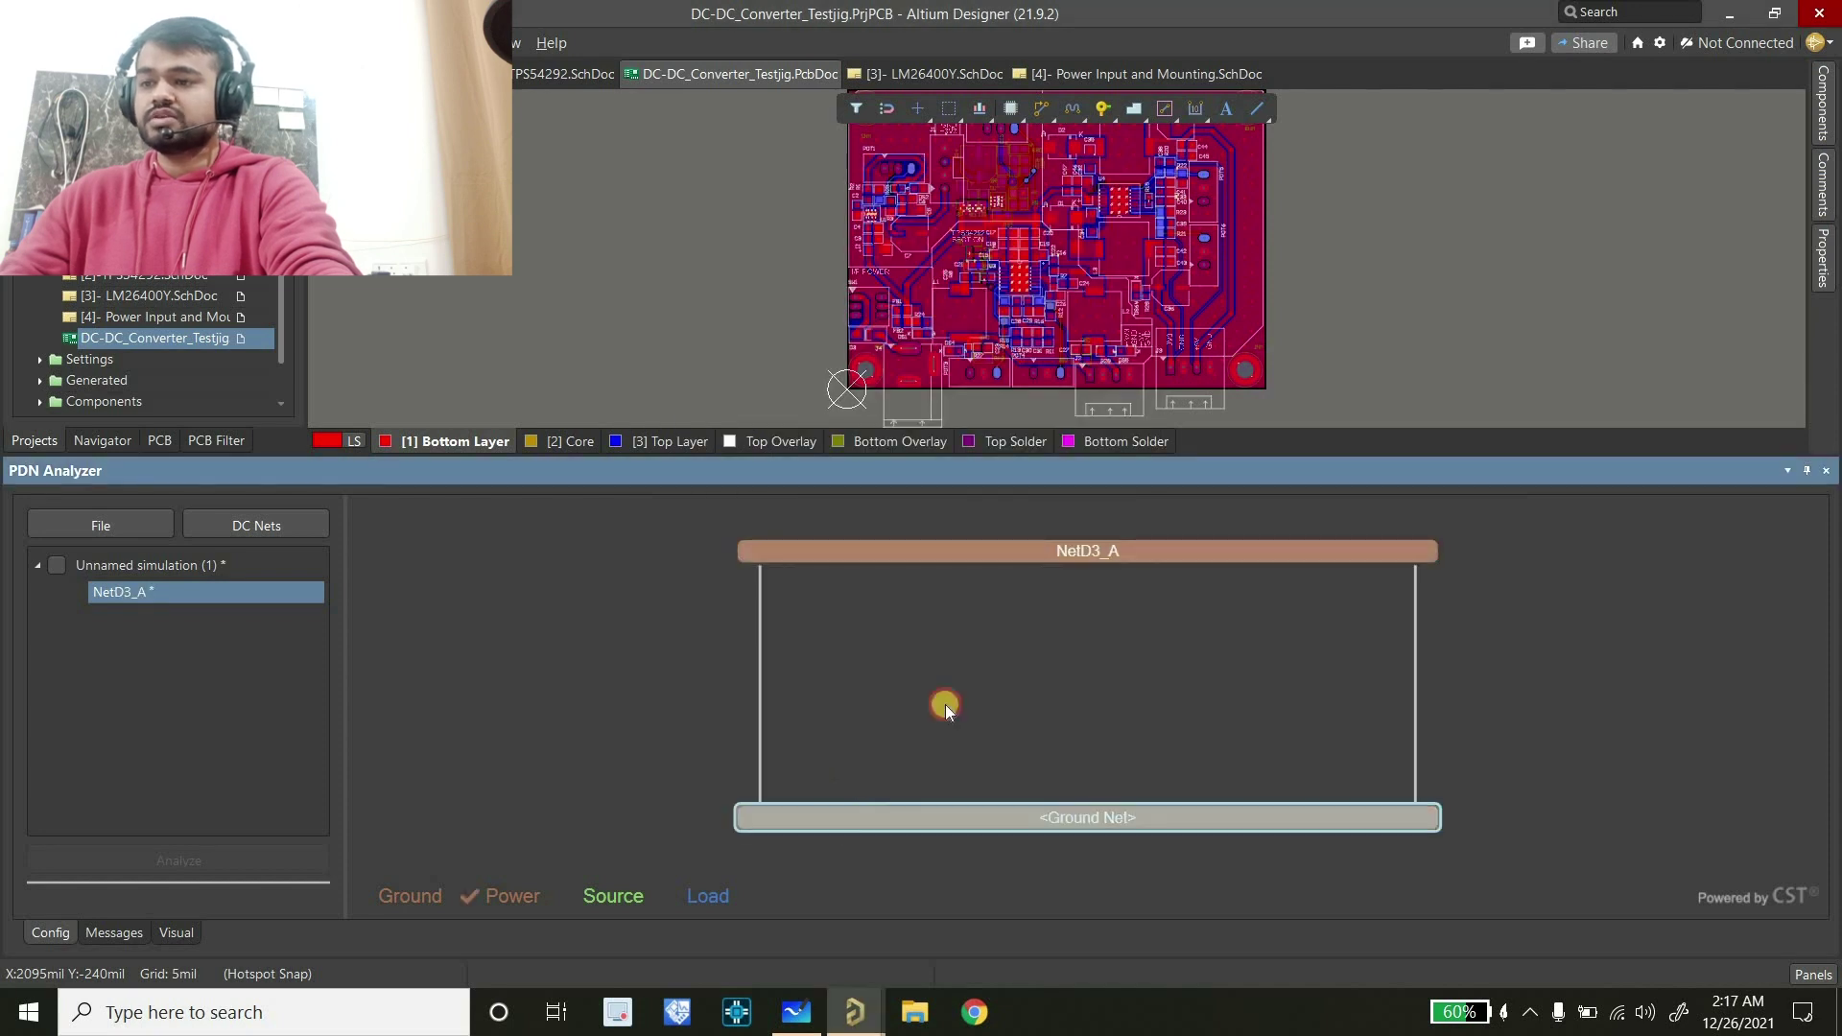
double_click(866, 814)
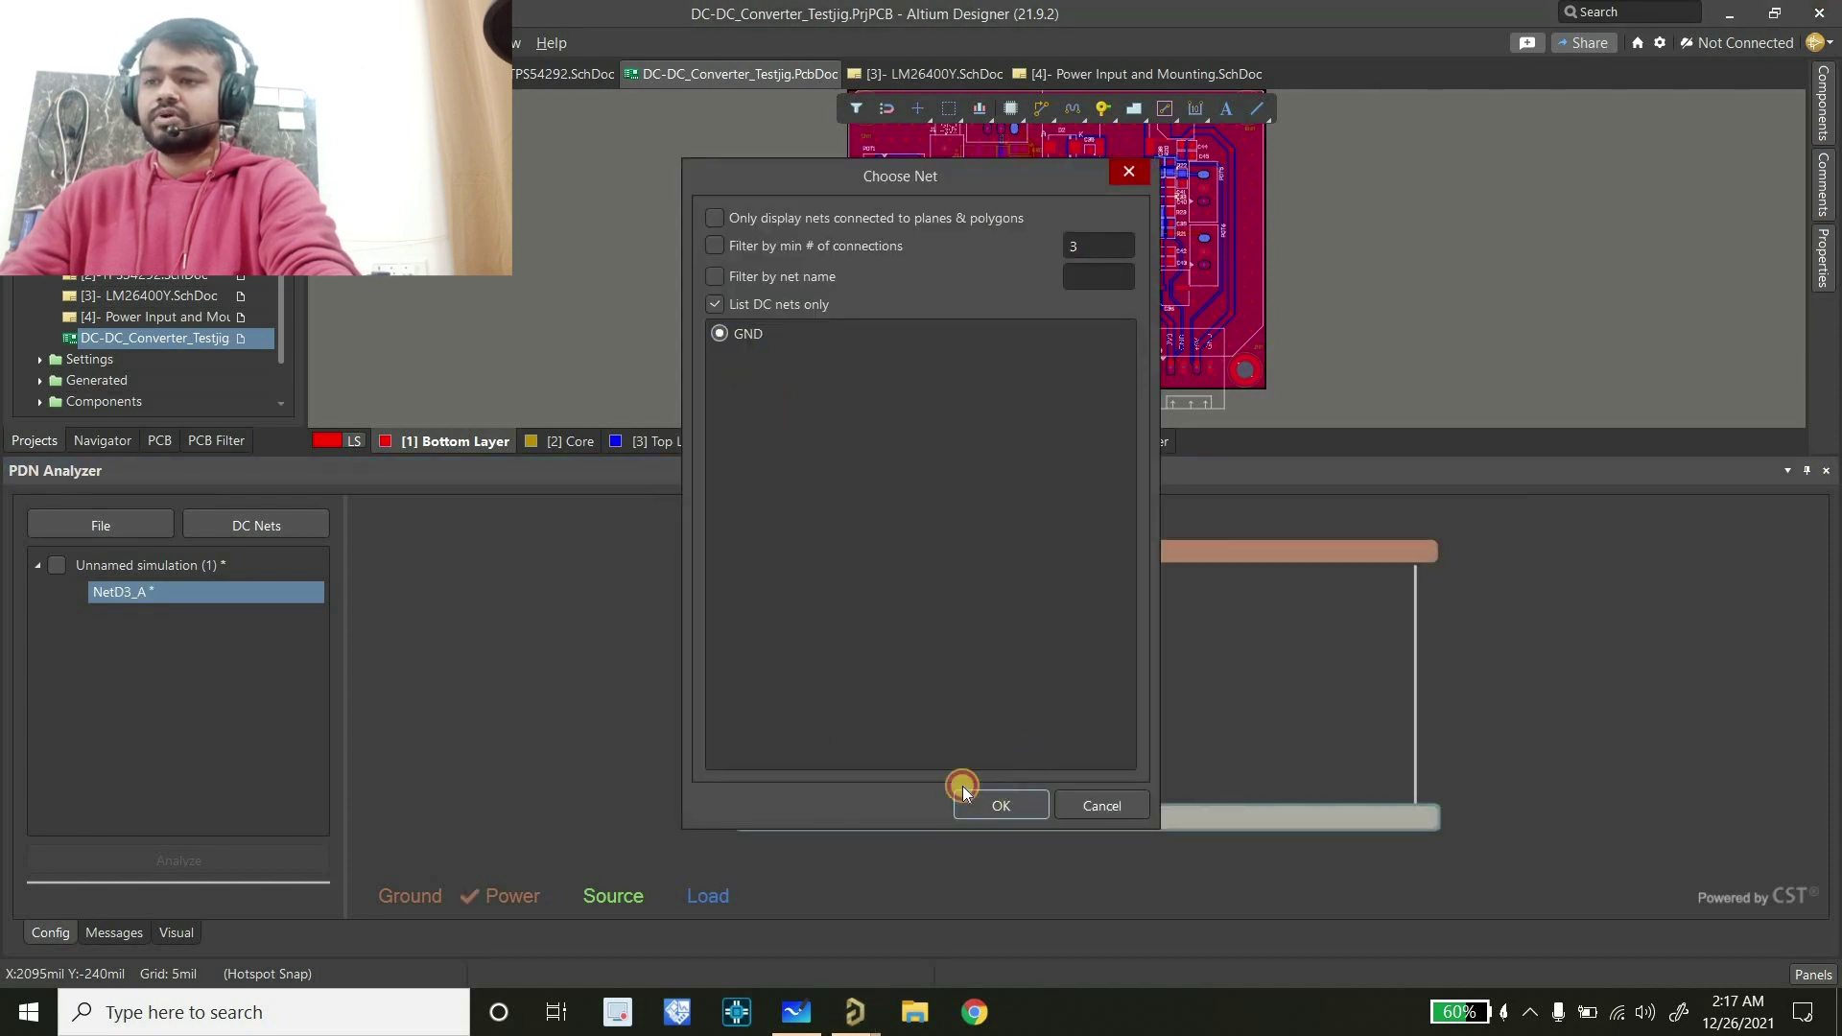
left_click(965, 795)
Add a voltage source between NetD3_A and GND, using connector J4 for both the power and ground terminals
right_click(761, 675)
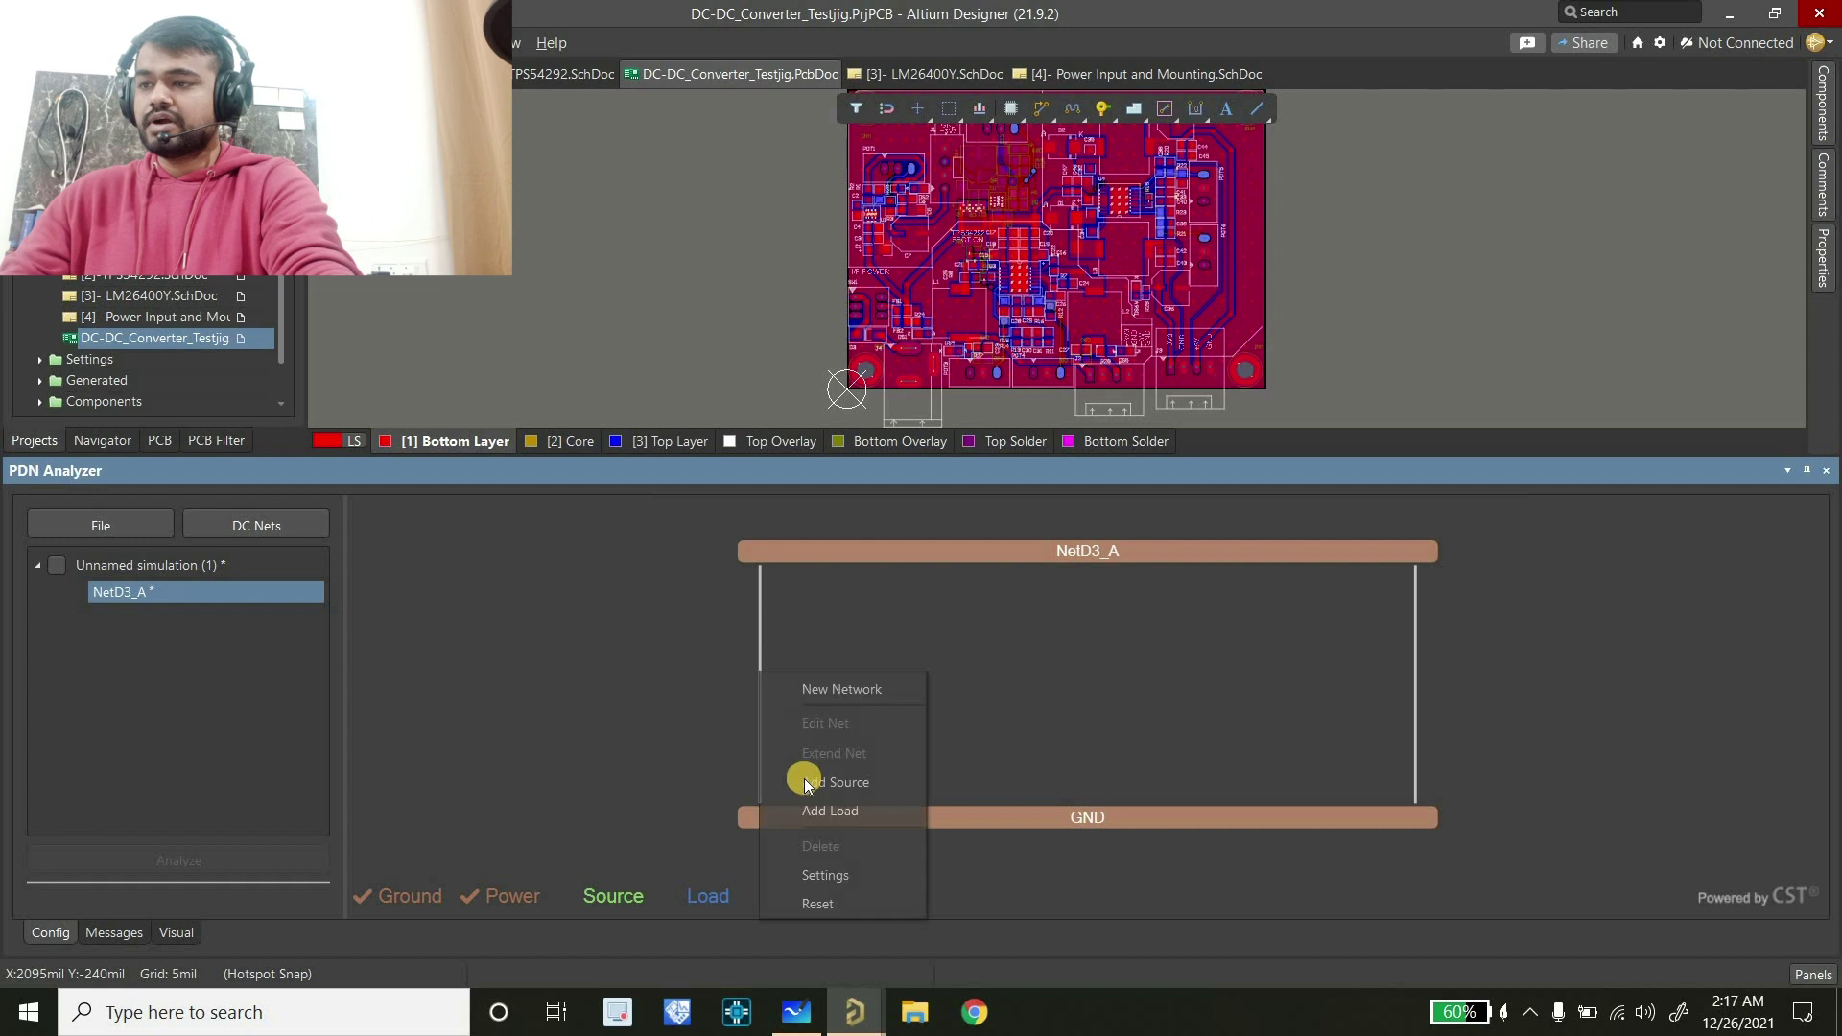
left_click(827, 782)
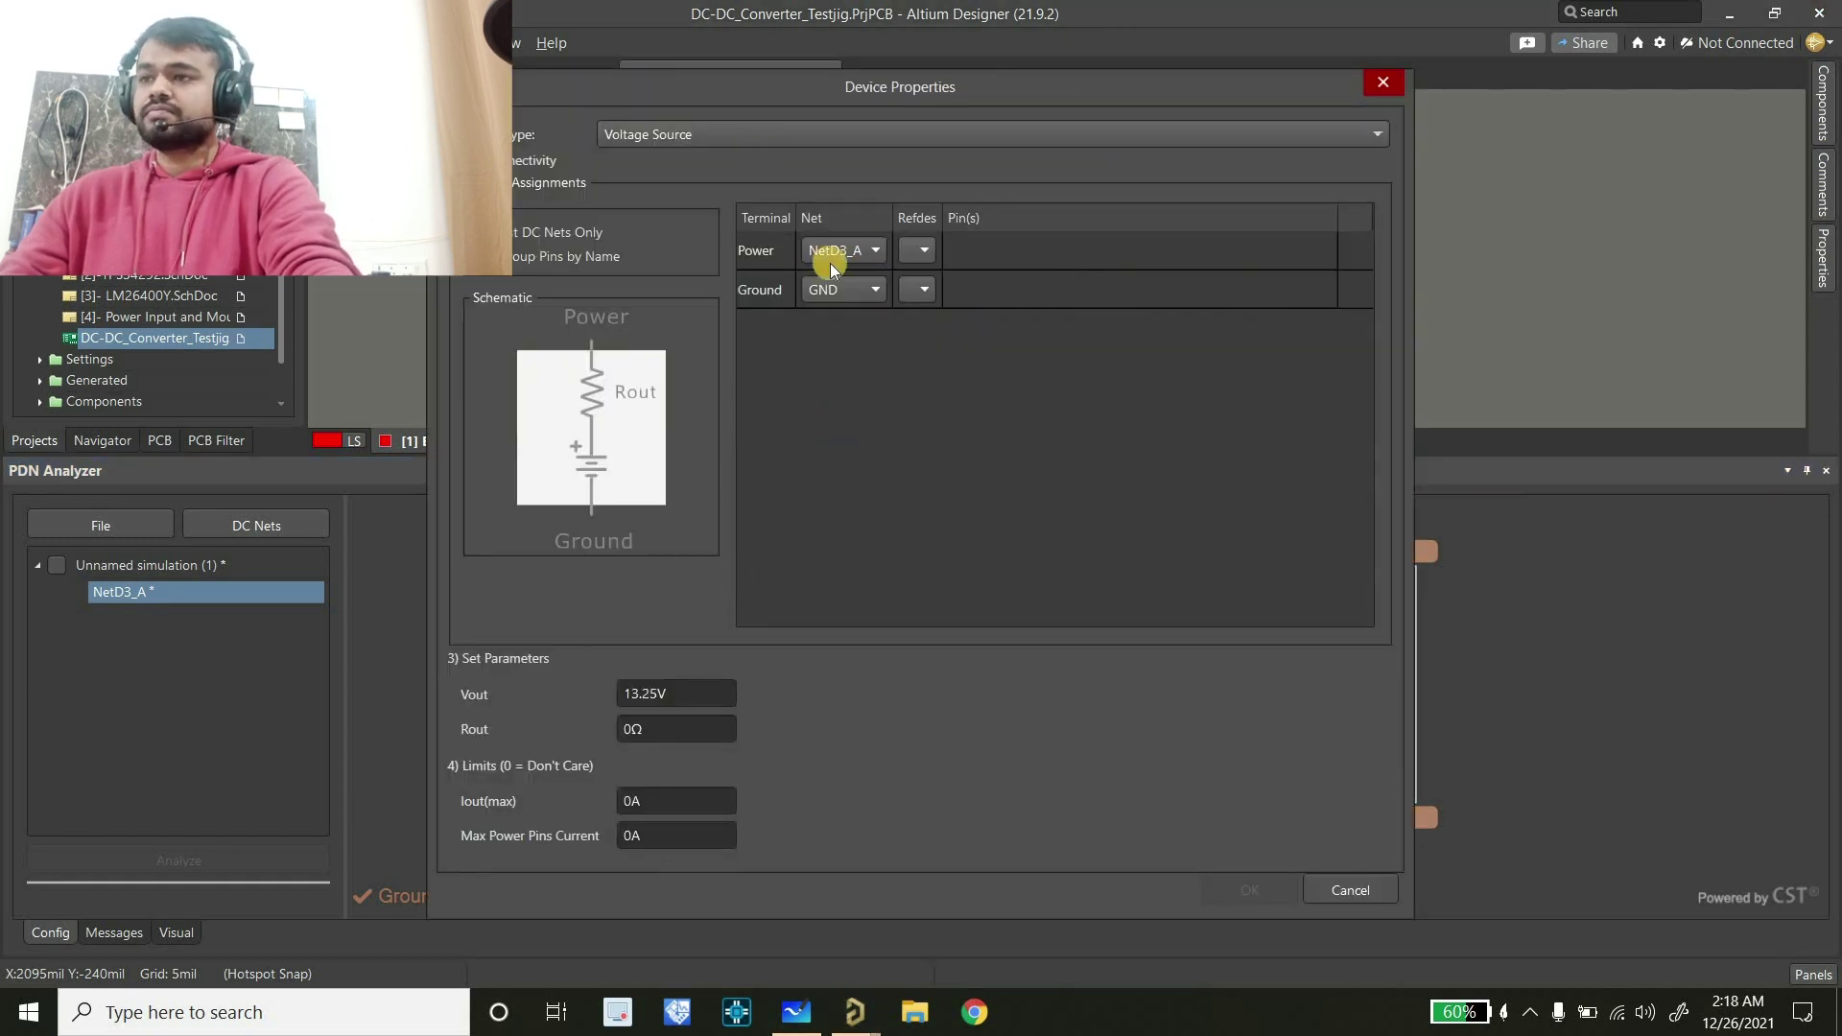
left_click(923, 250)
left_click(915, 289)
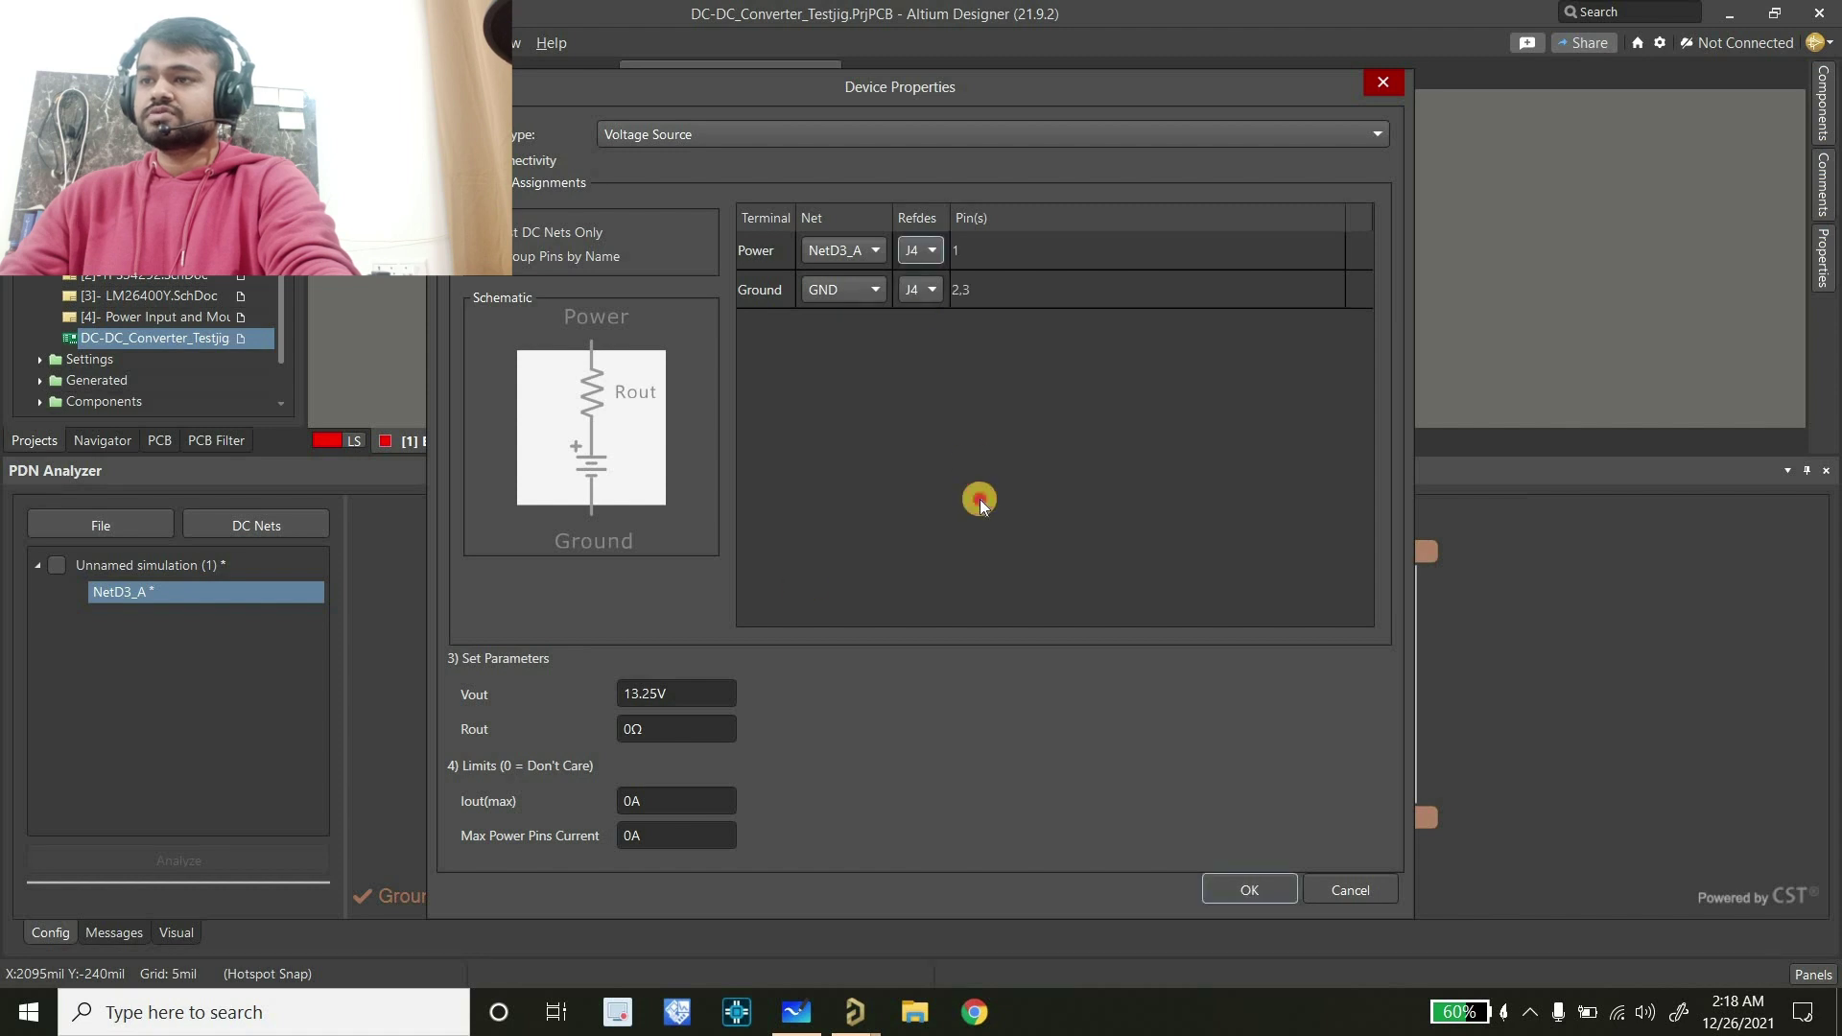
Set the J4 voltage source's maximum output current limit to 5 A and accept the device properties
left_click(699, 693)
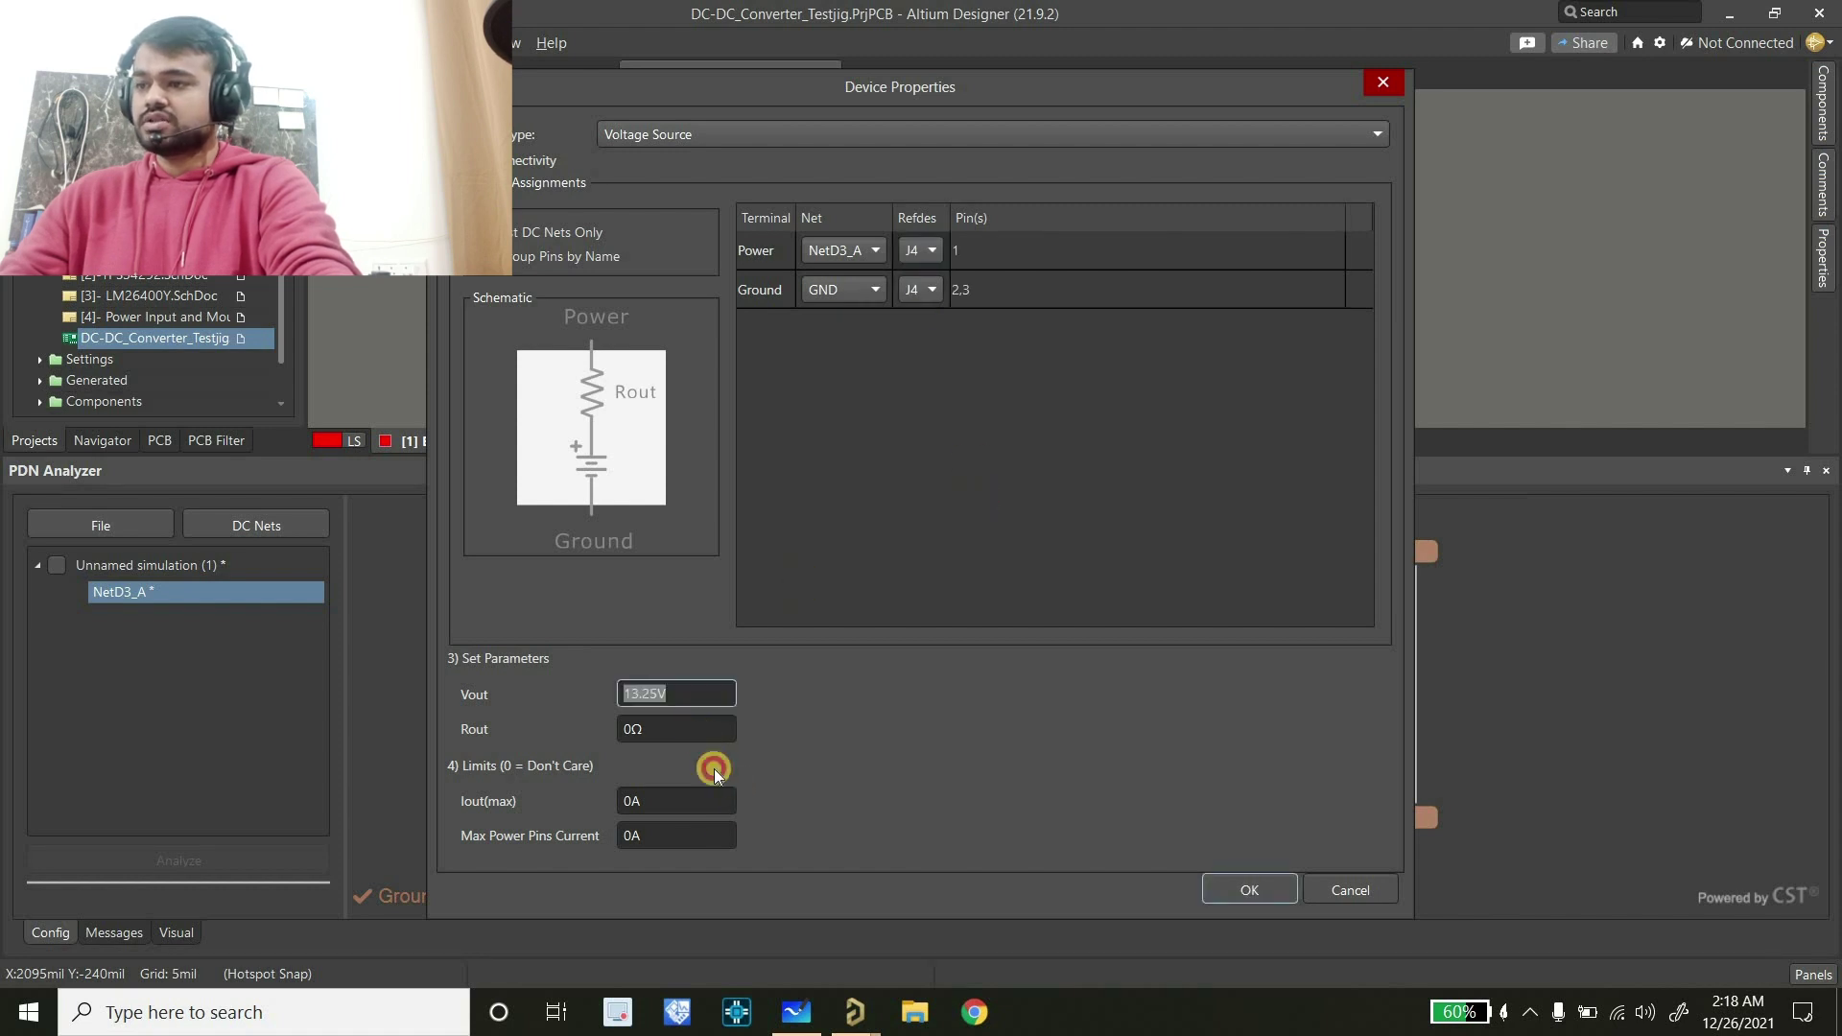
left_click(700, 804)
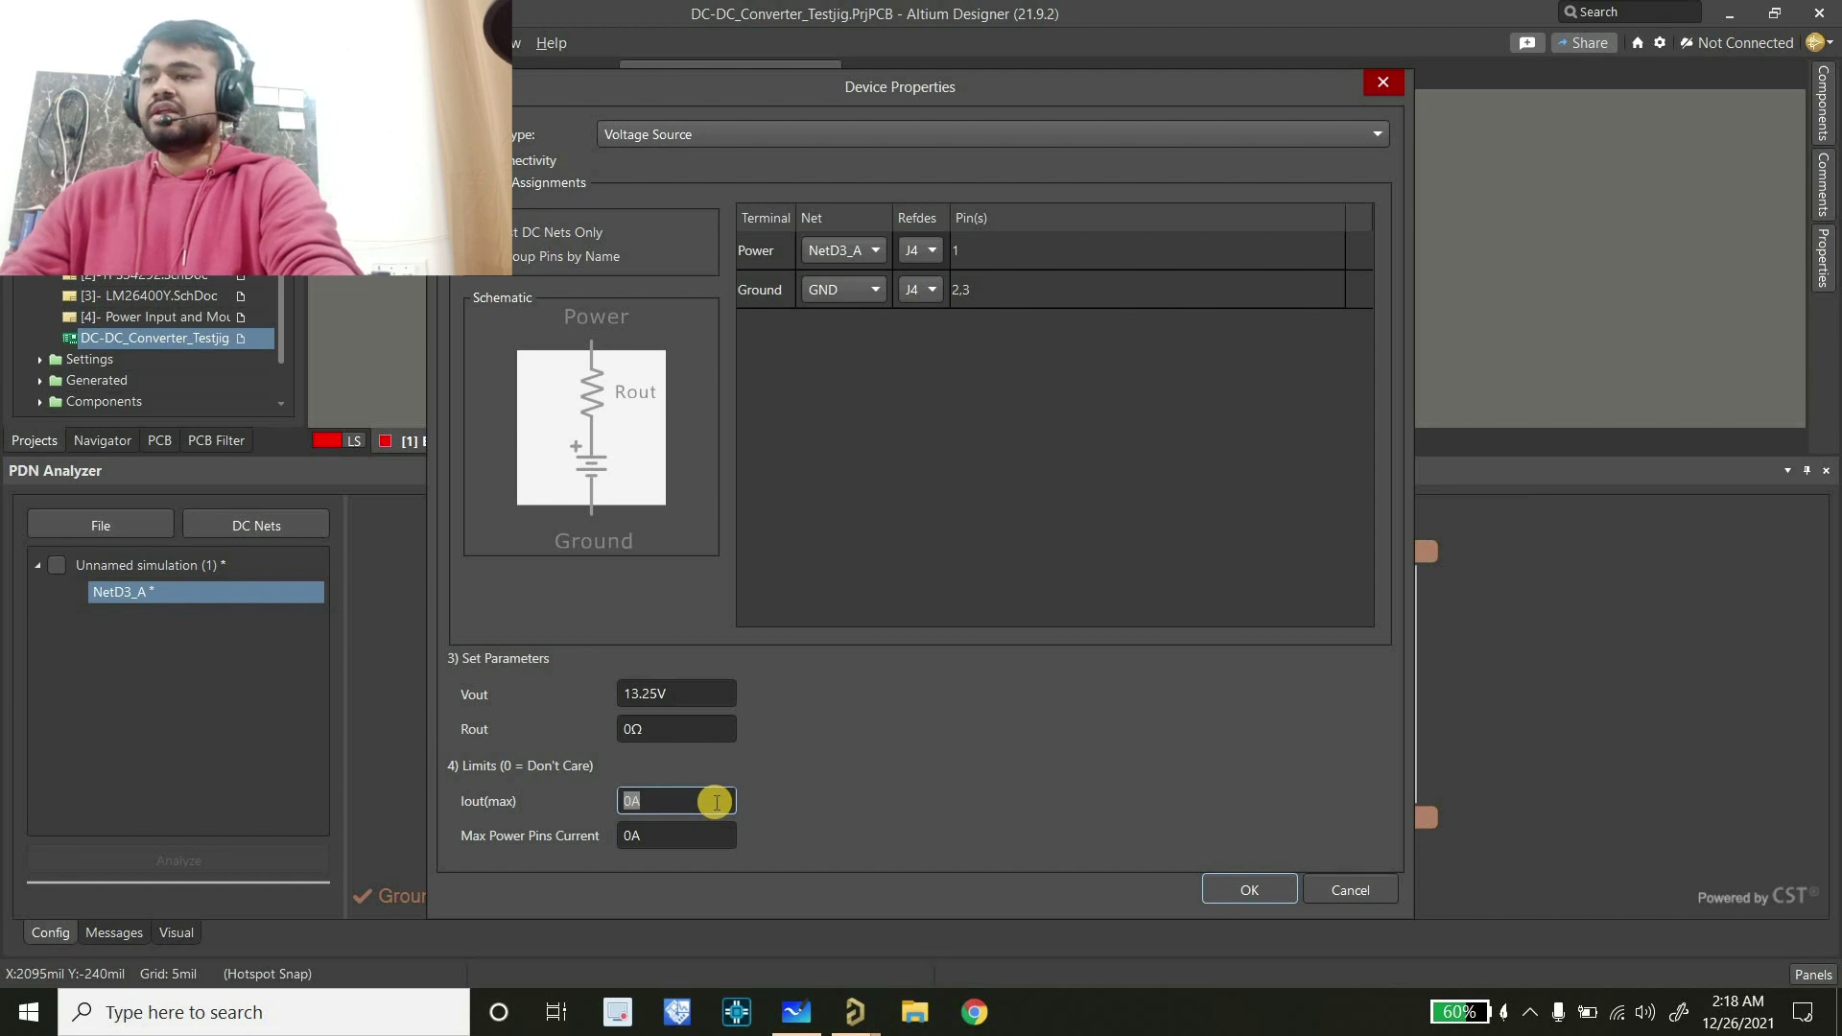
left_click(687, 695)
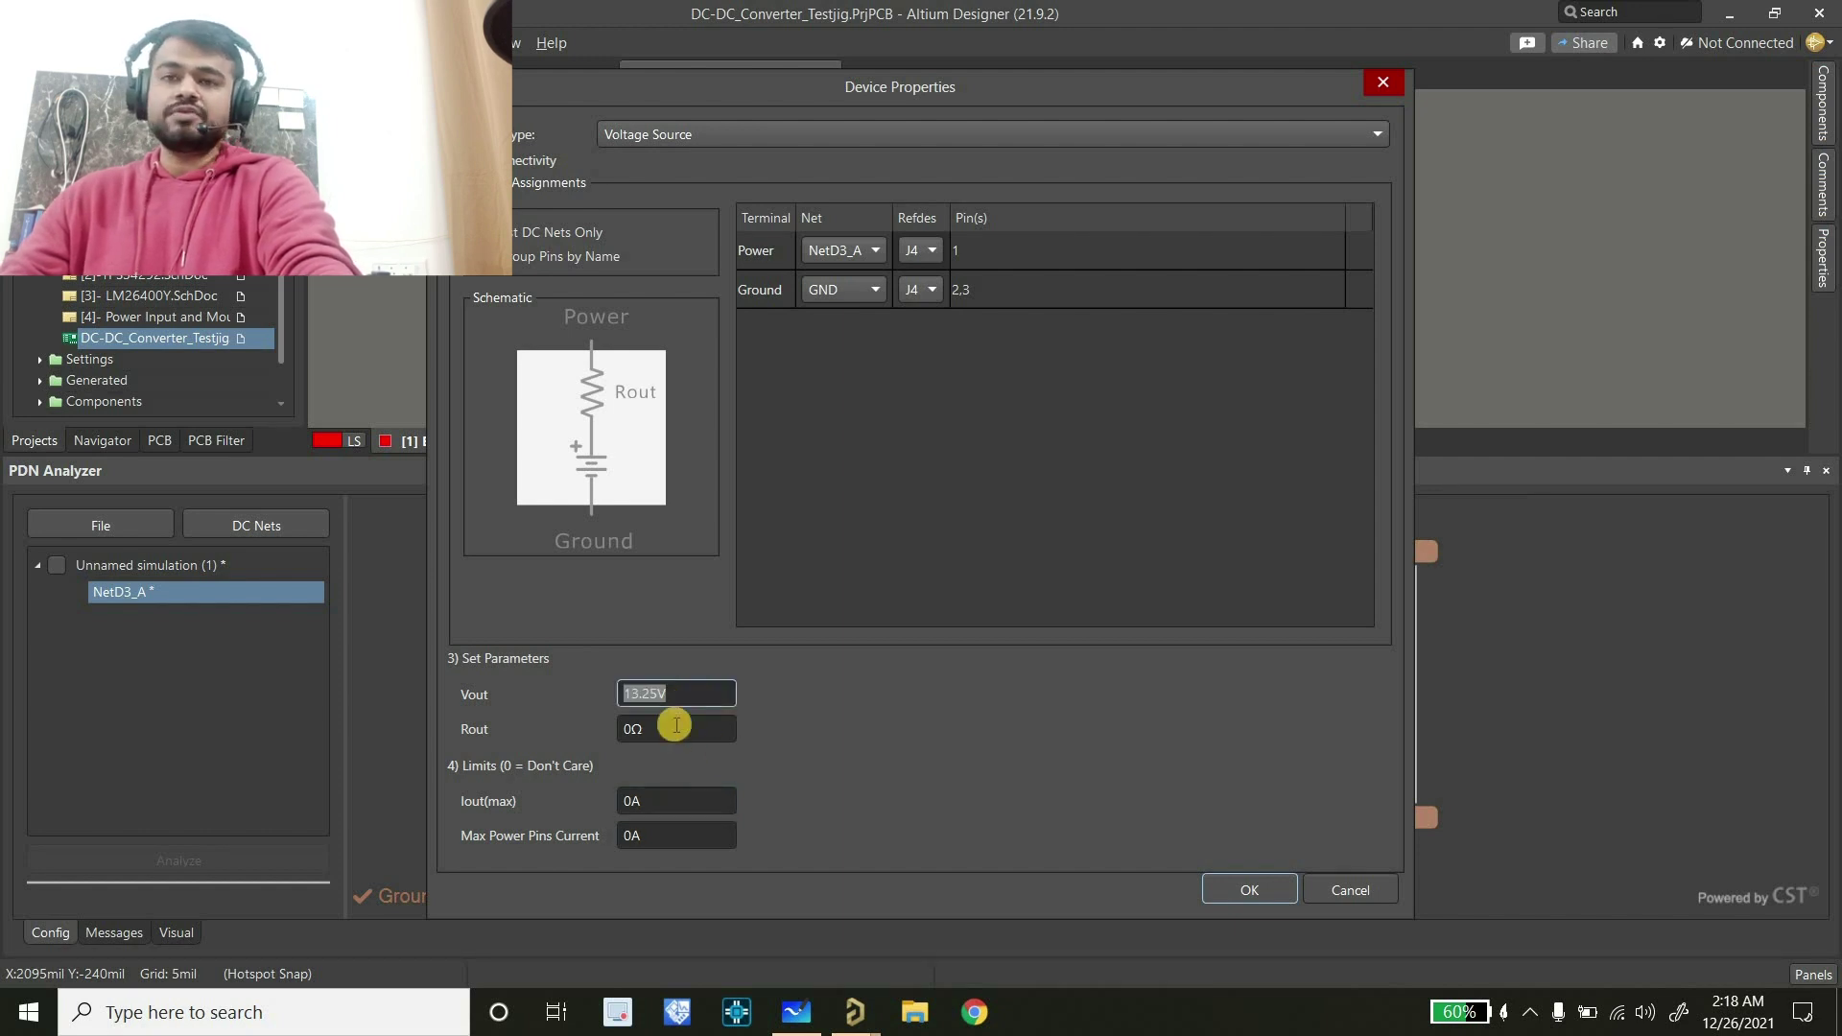
left_click(656, 800)
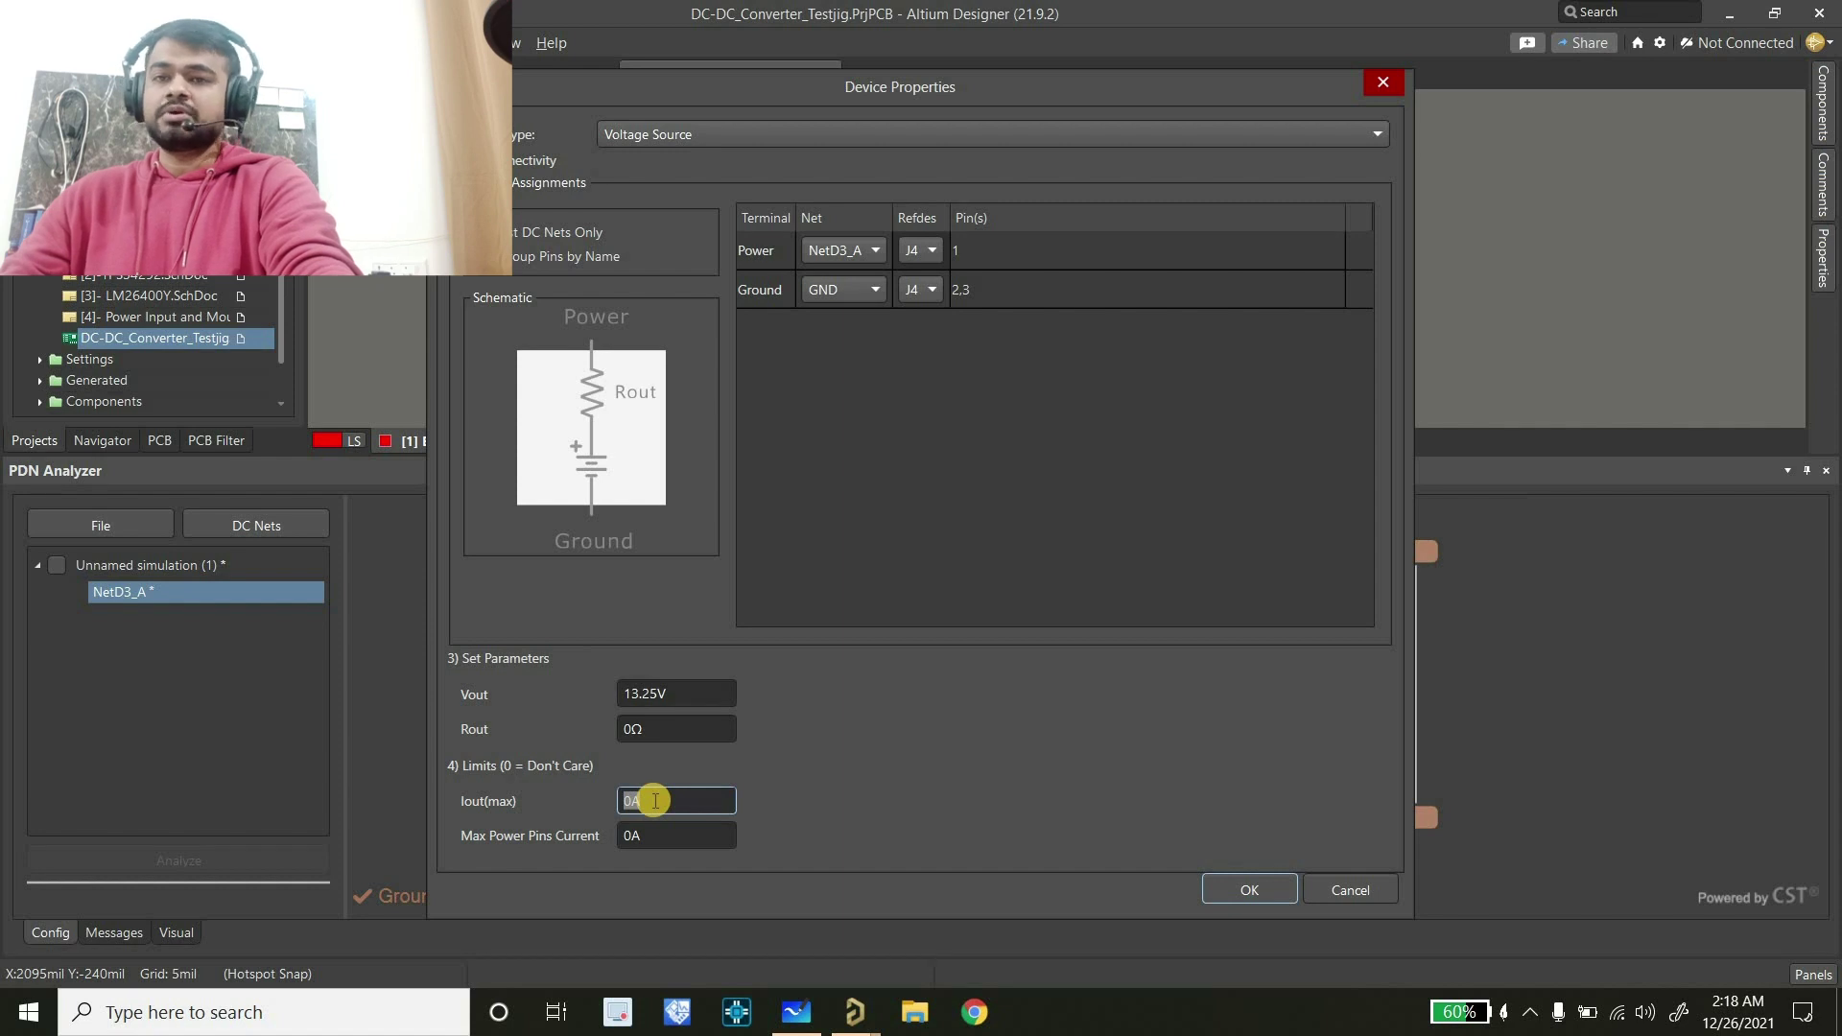
type("5A")
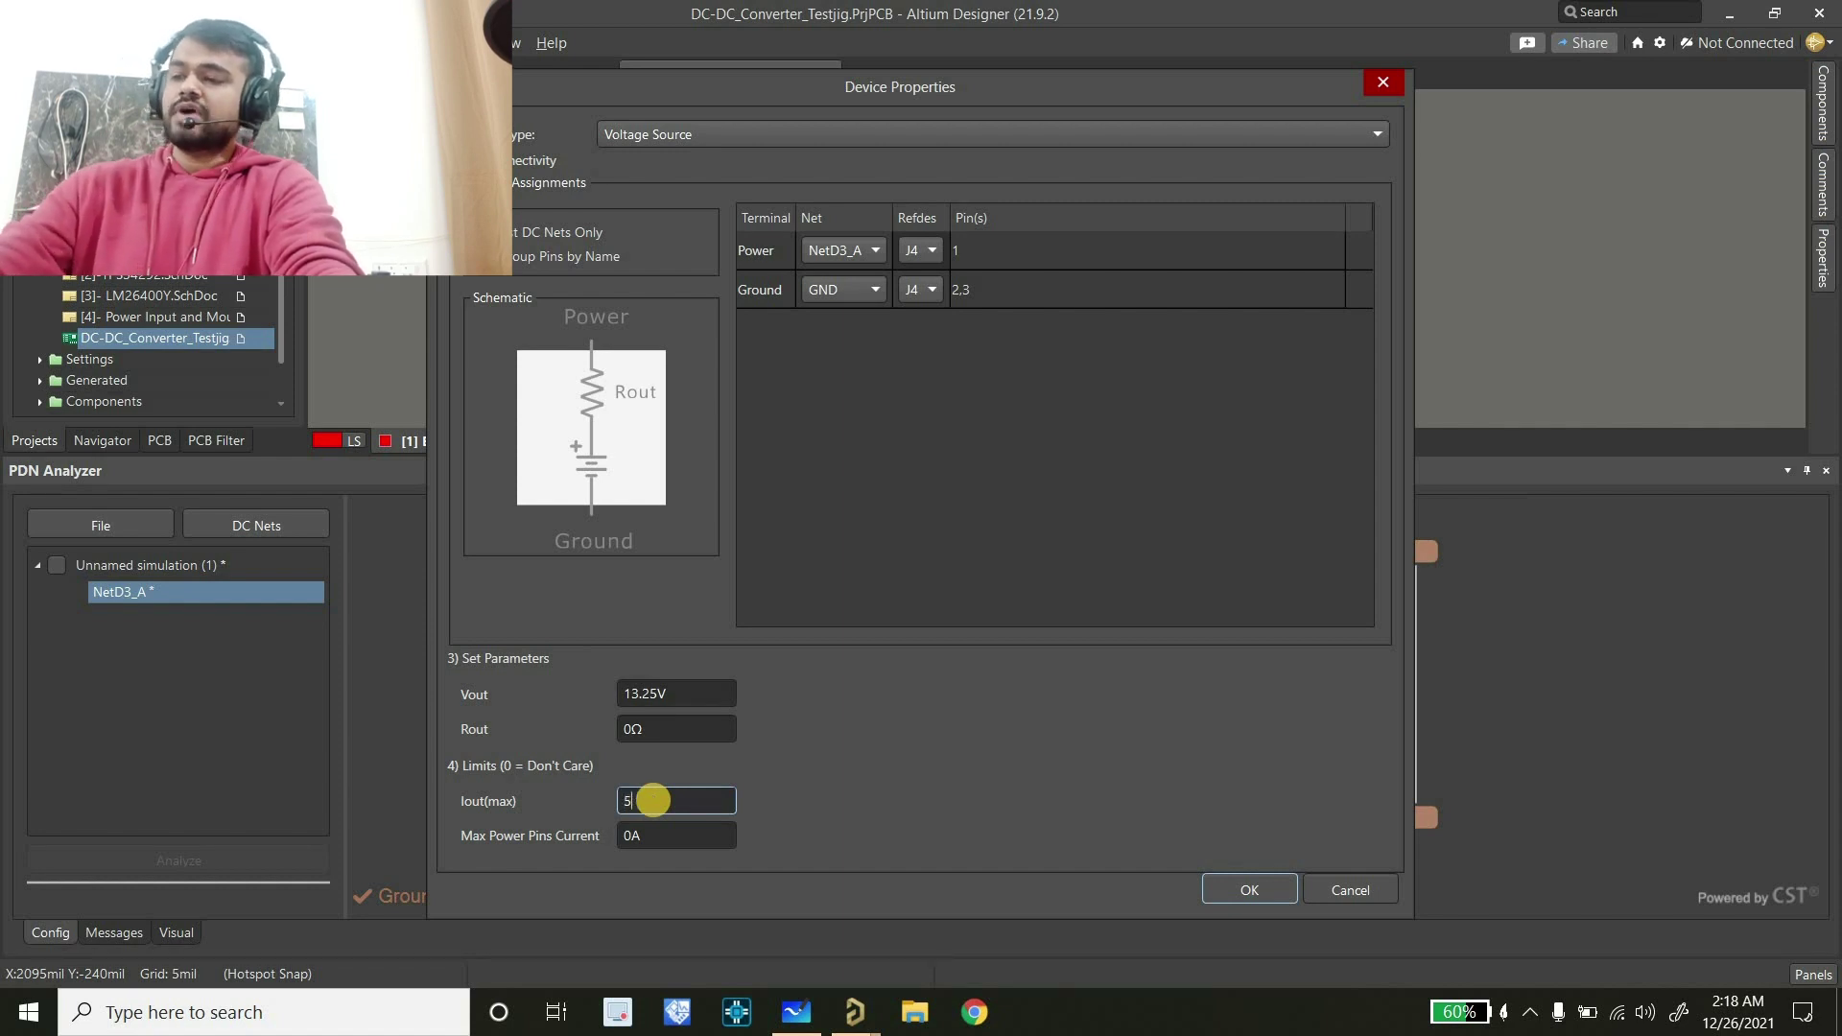
left_click(817, 791)
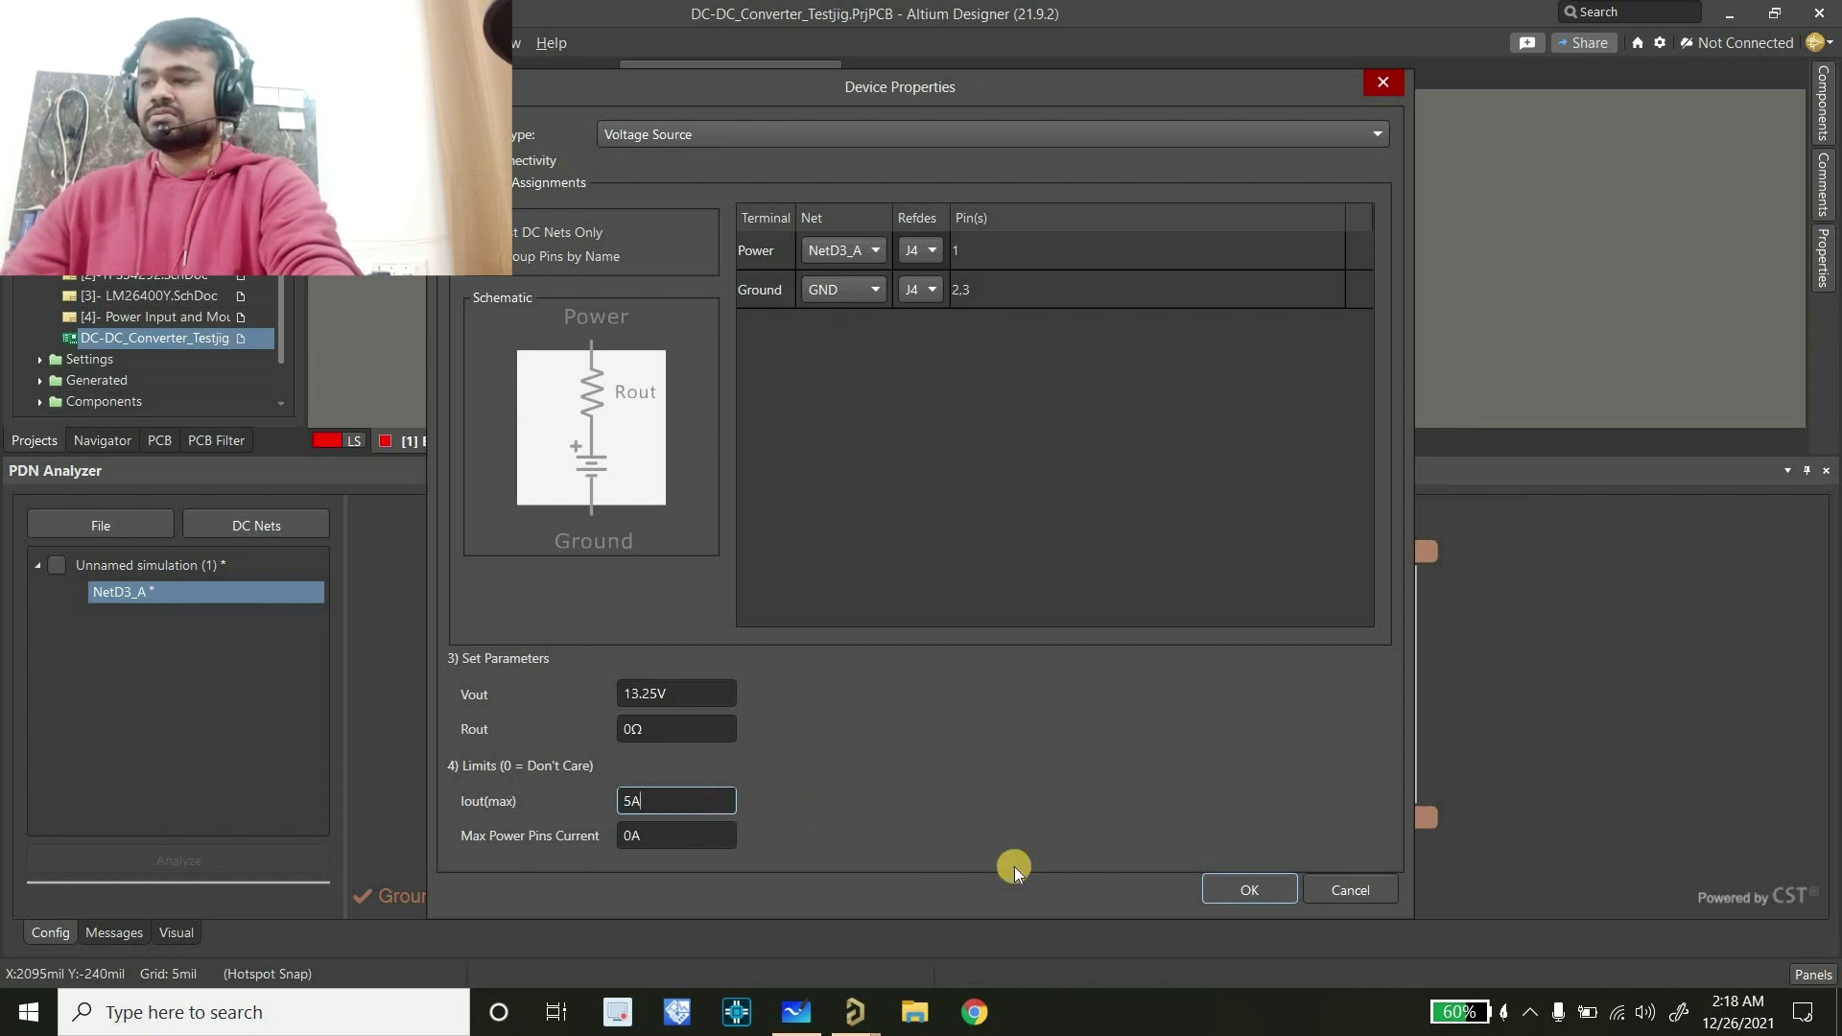
key("Return")
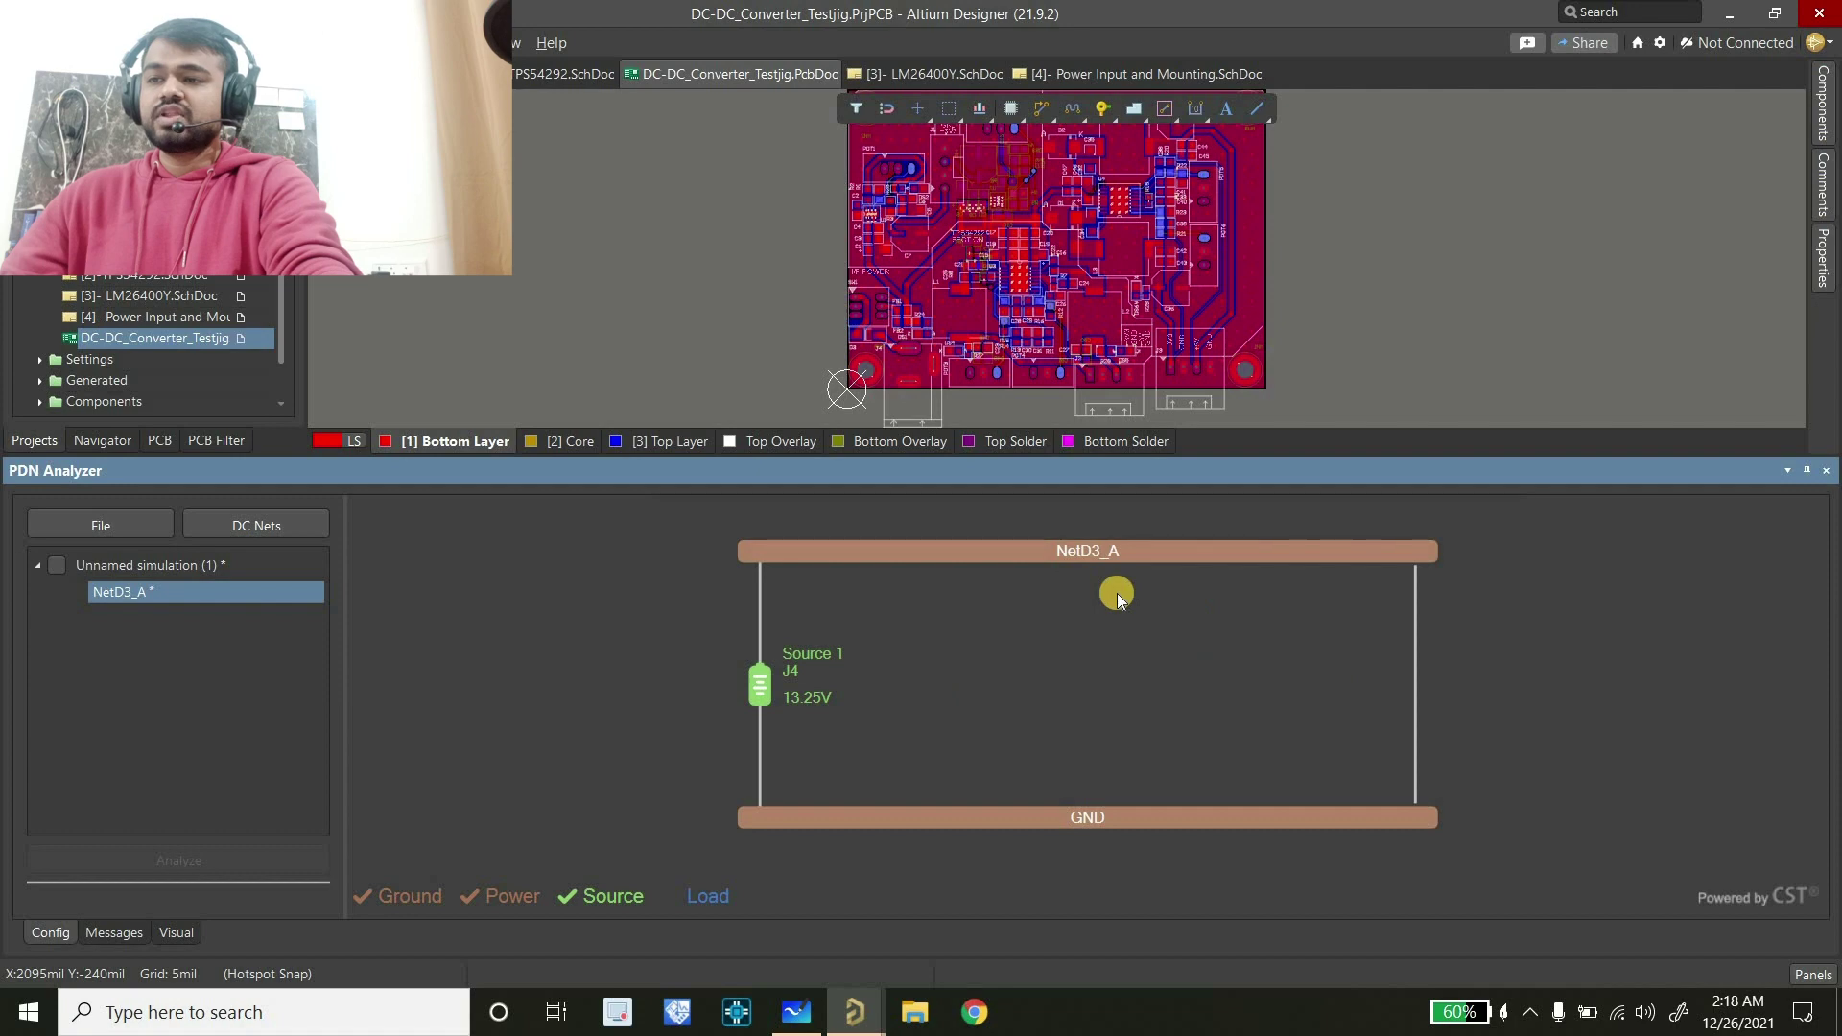
Consult the whiteboard power-path diagram and extend NetD3_A to the net NetD3_K
right_click(873, 561)
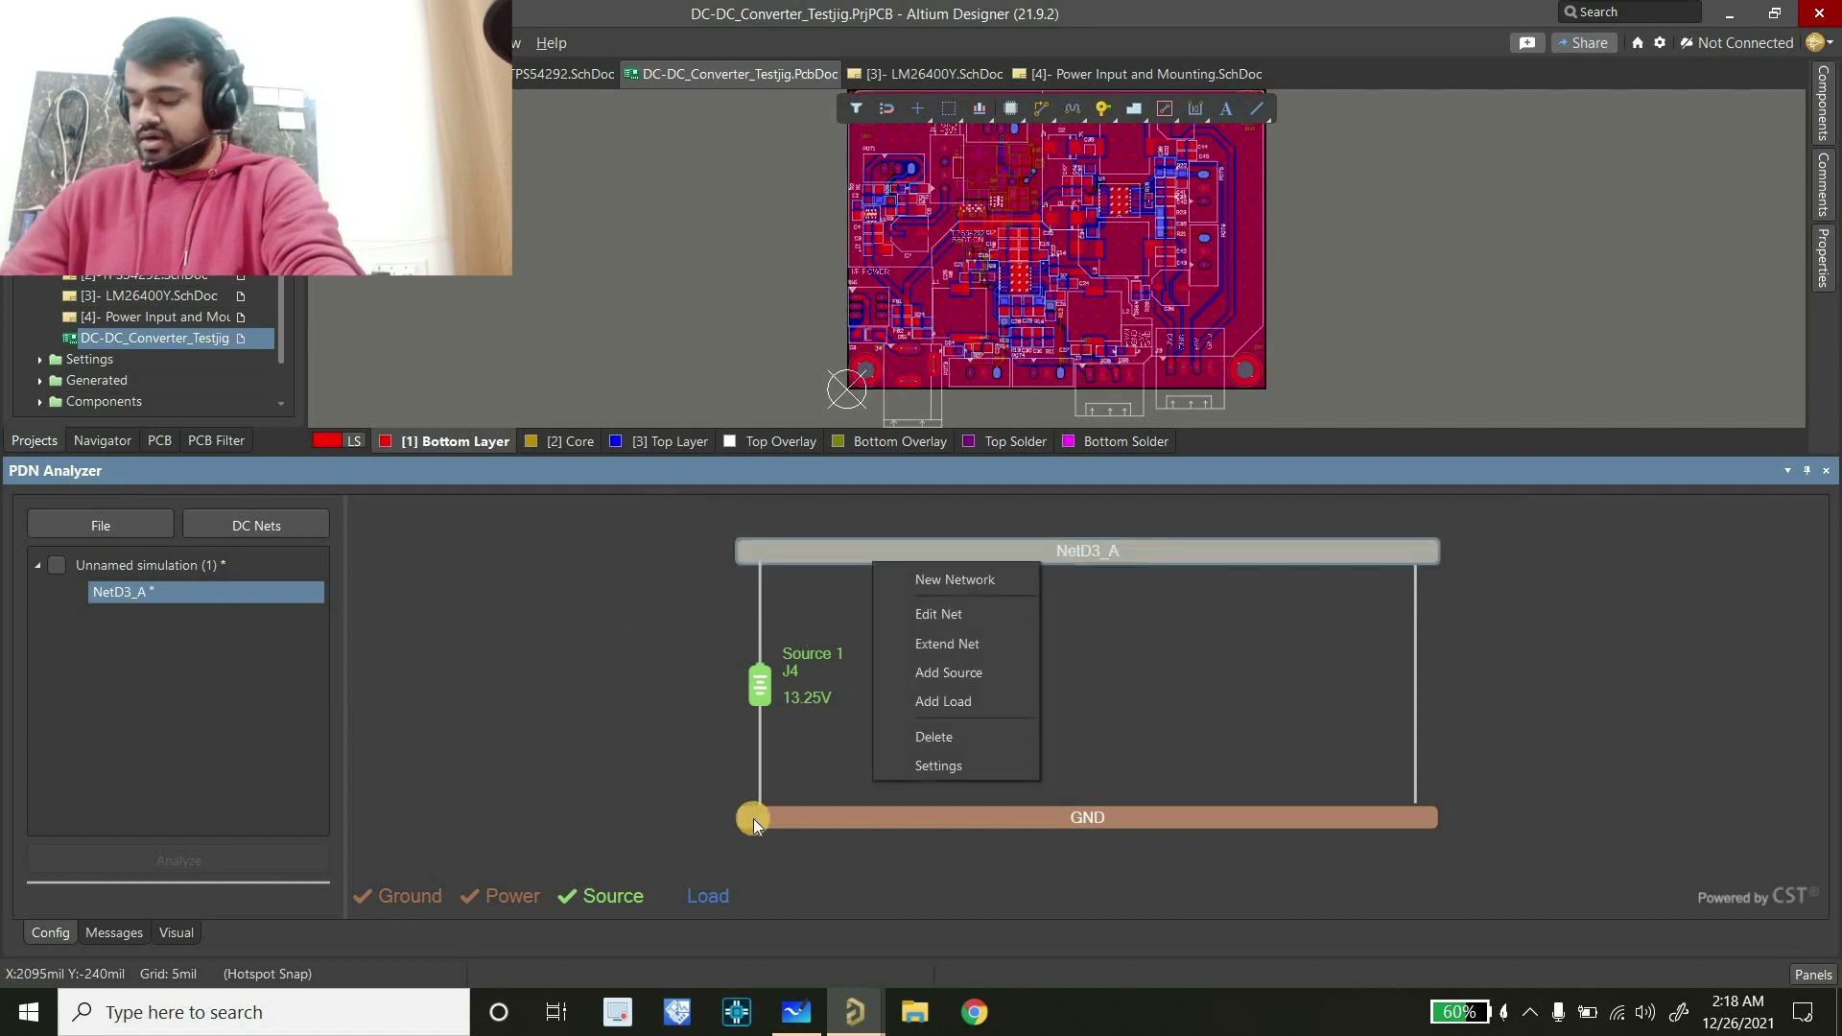
left_click(872, 1006)
left_click(794, 1013)
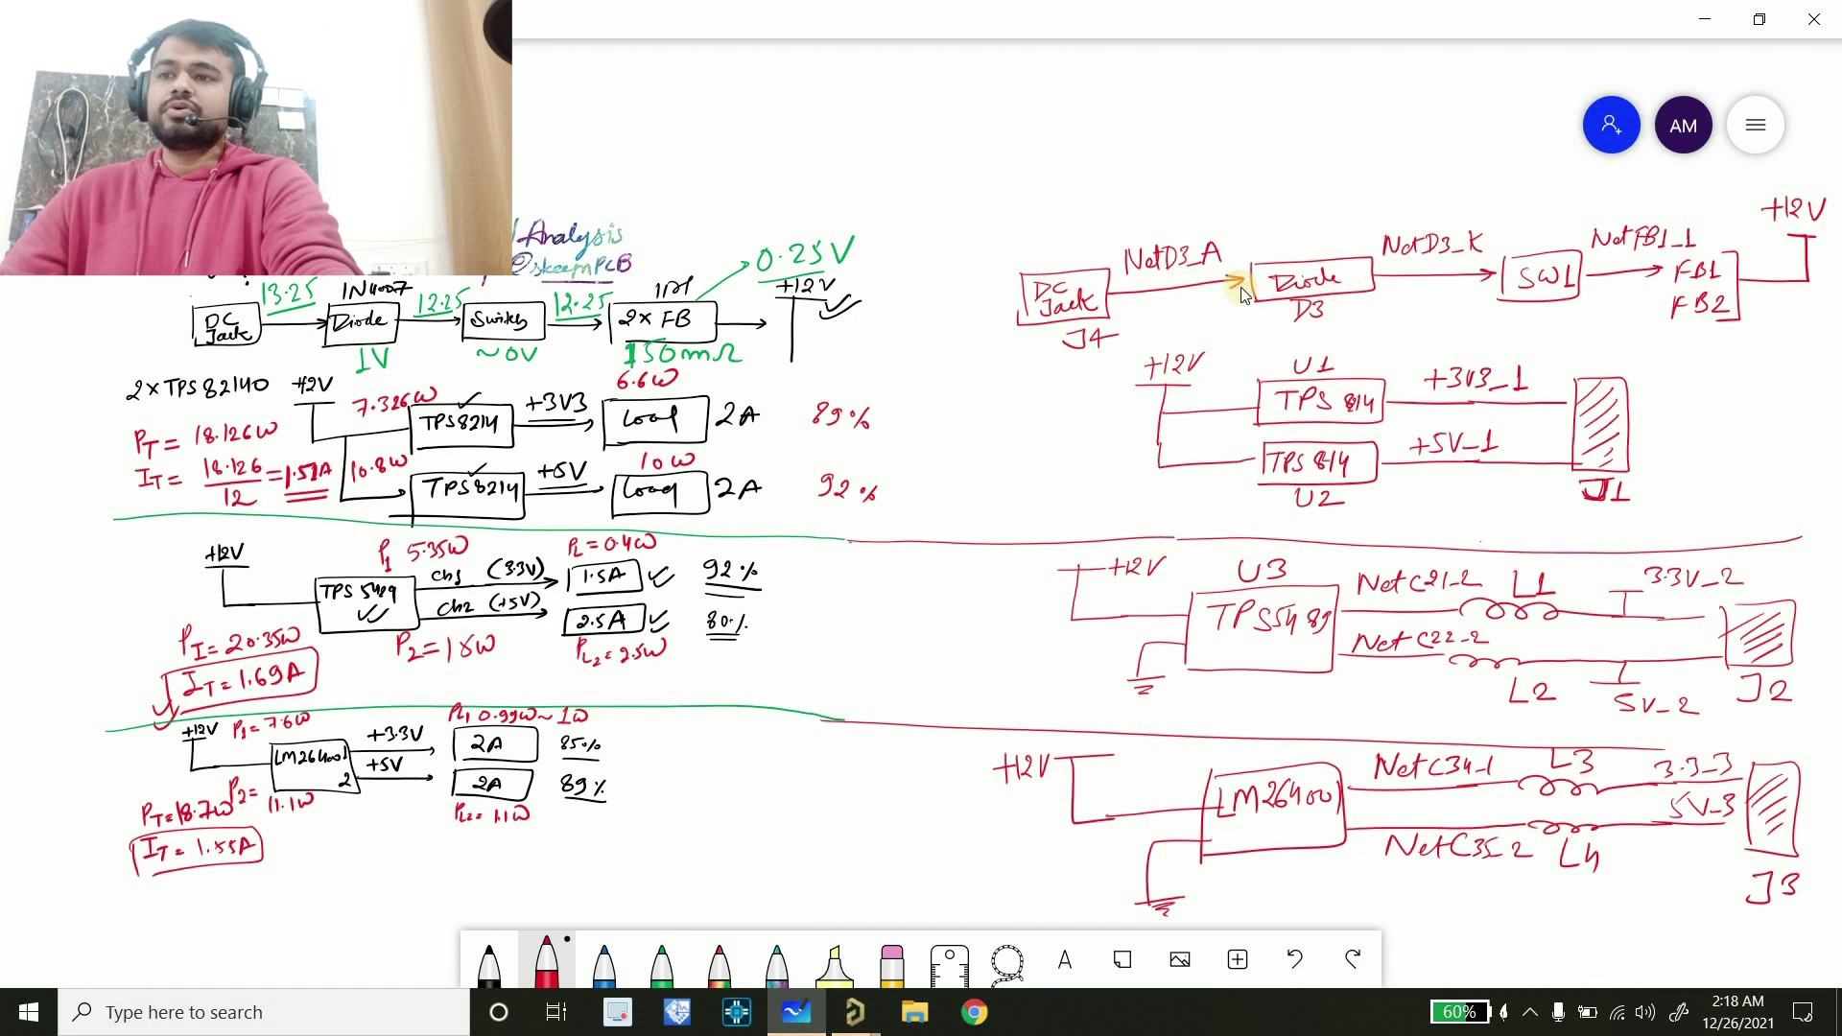
key("alt+Tab")
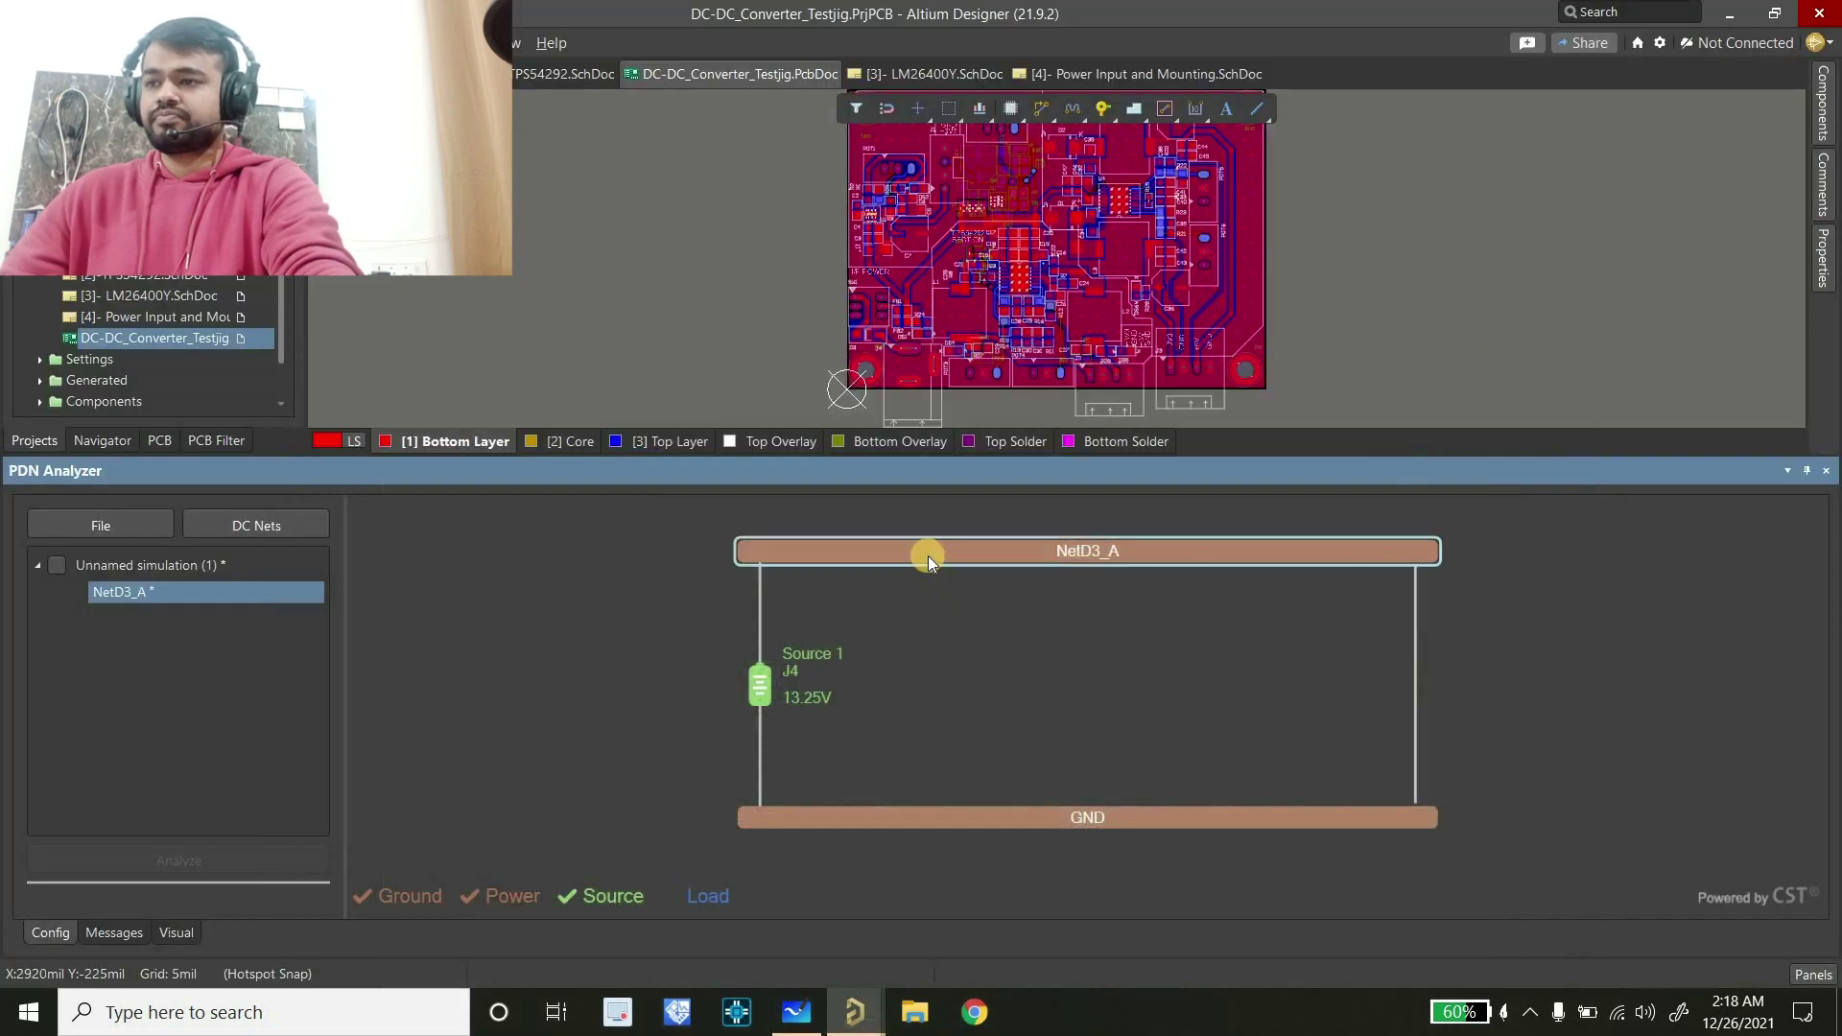
right_click(923, 552)
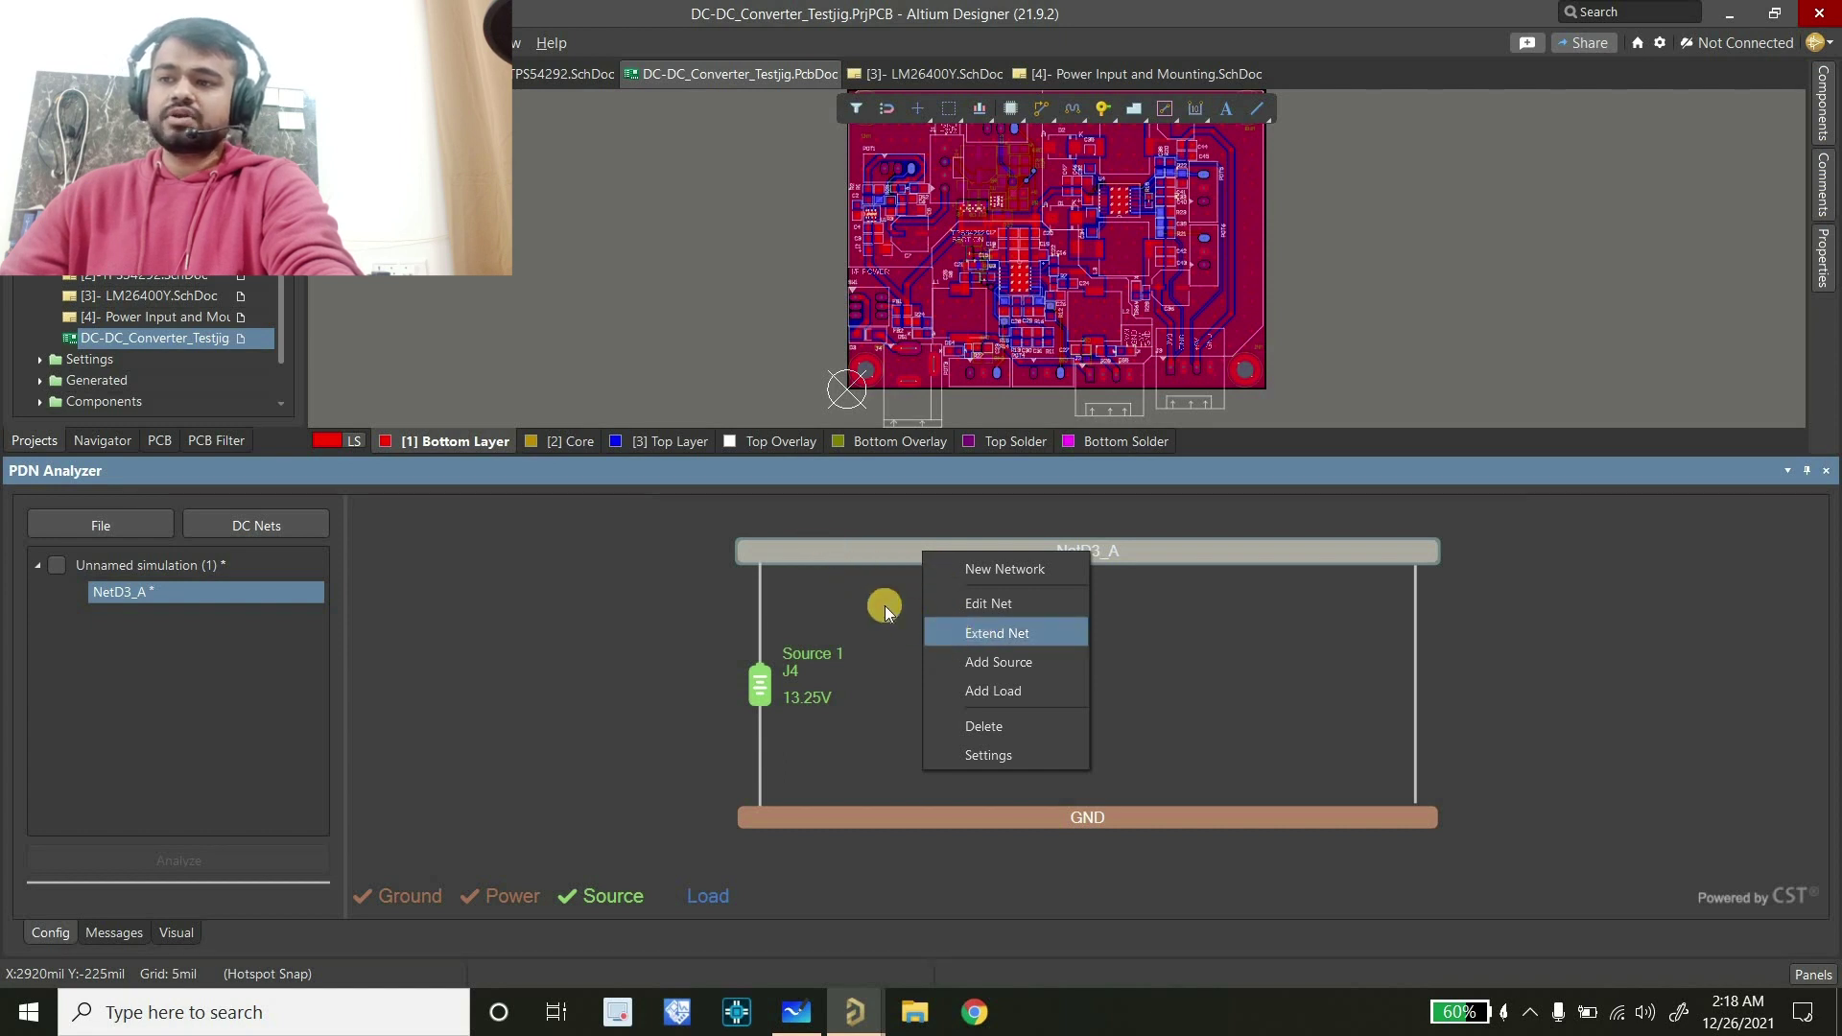
right_click(855, 554)
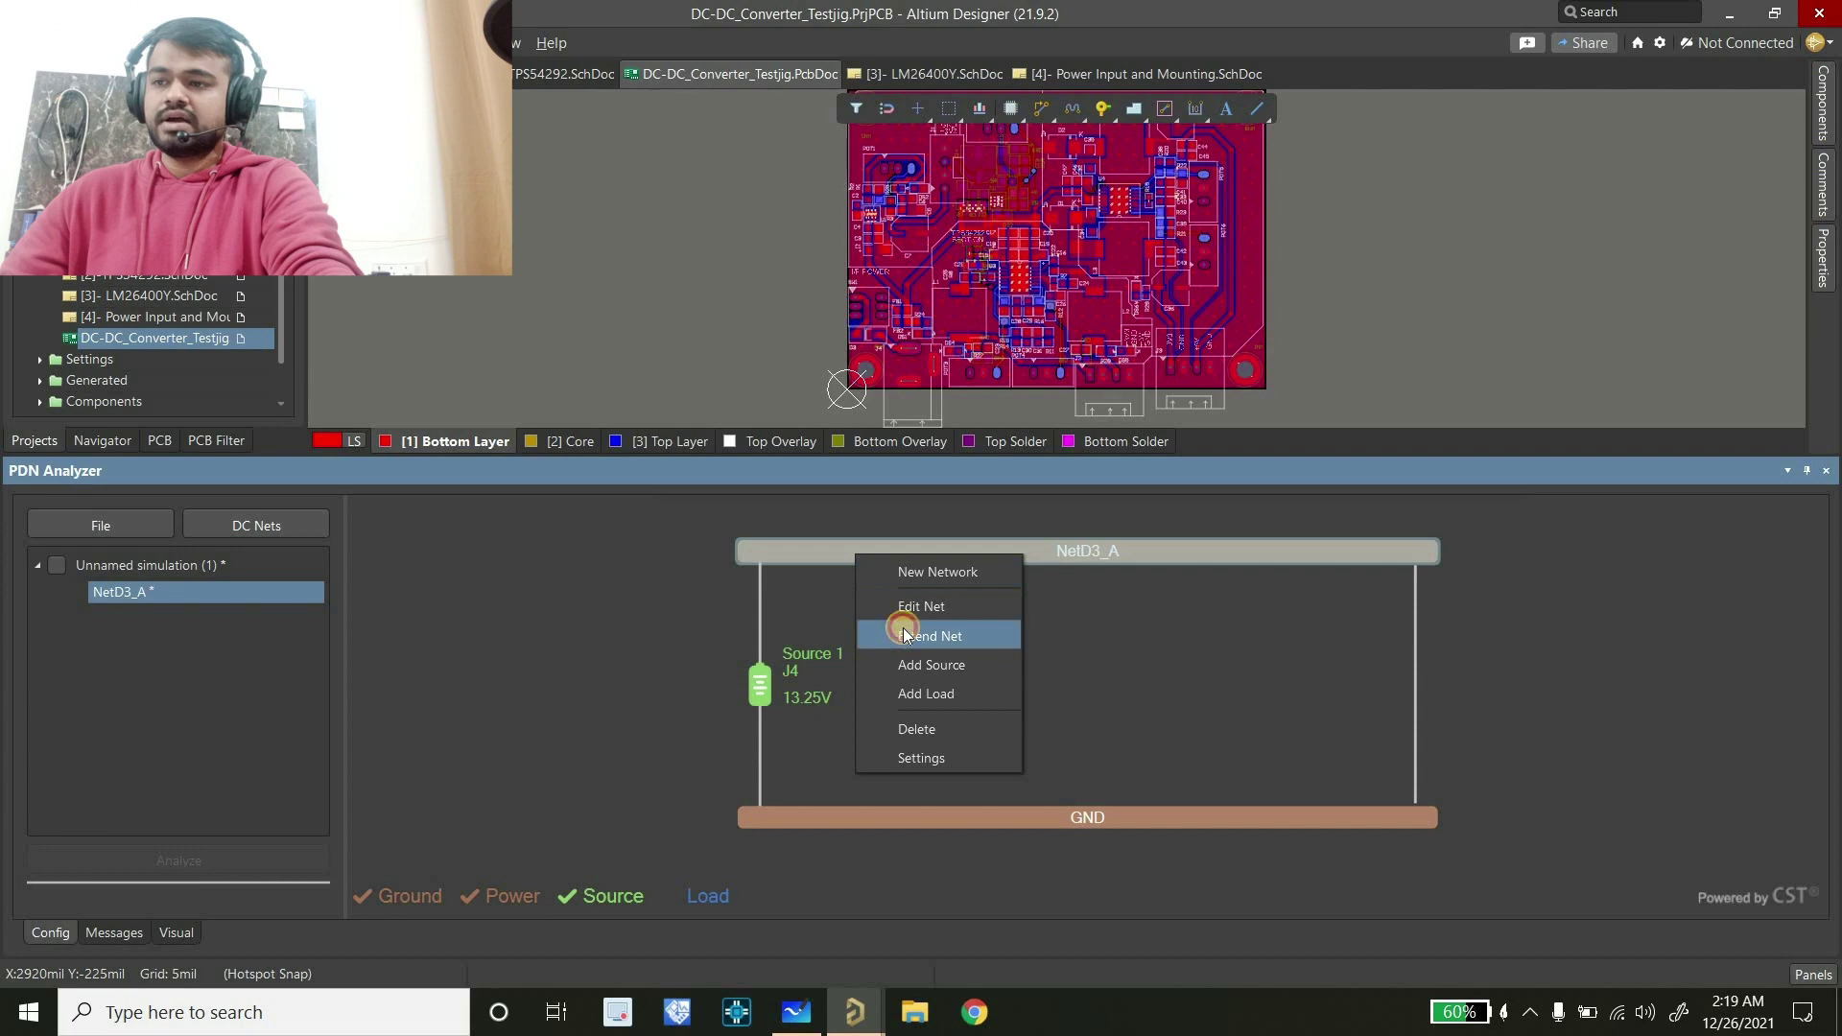
left_click(904, 634)
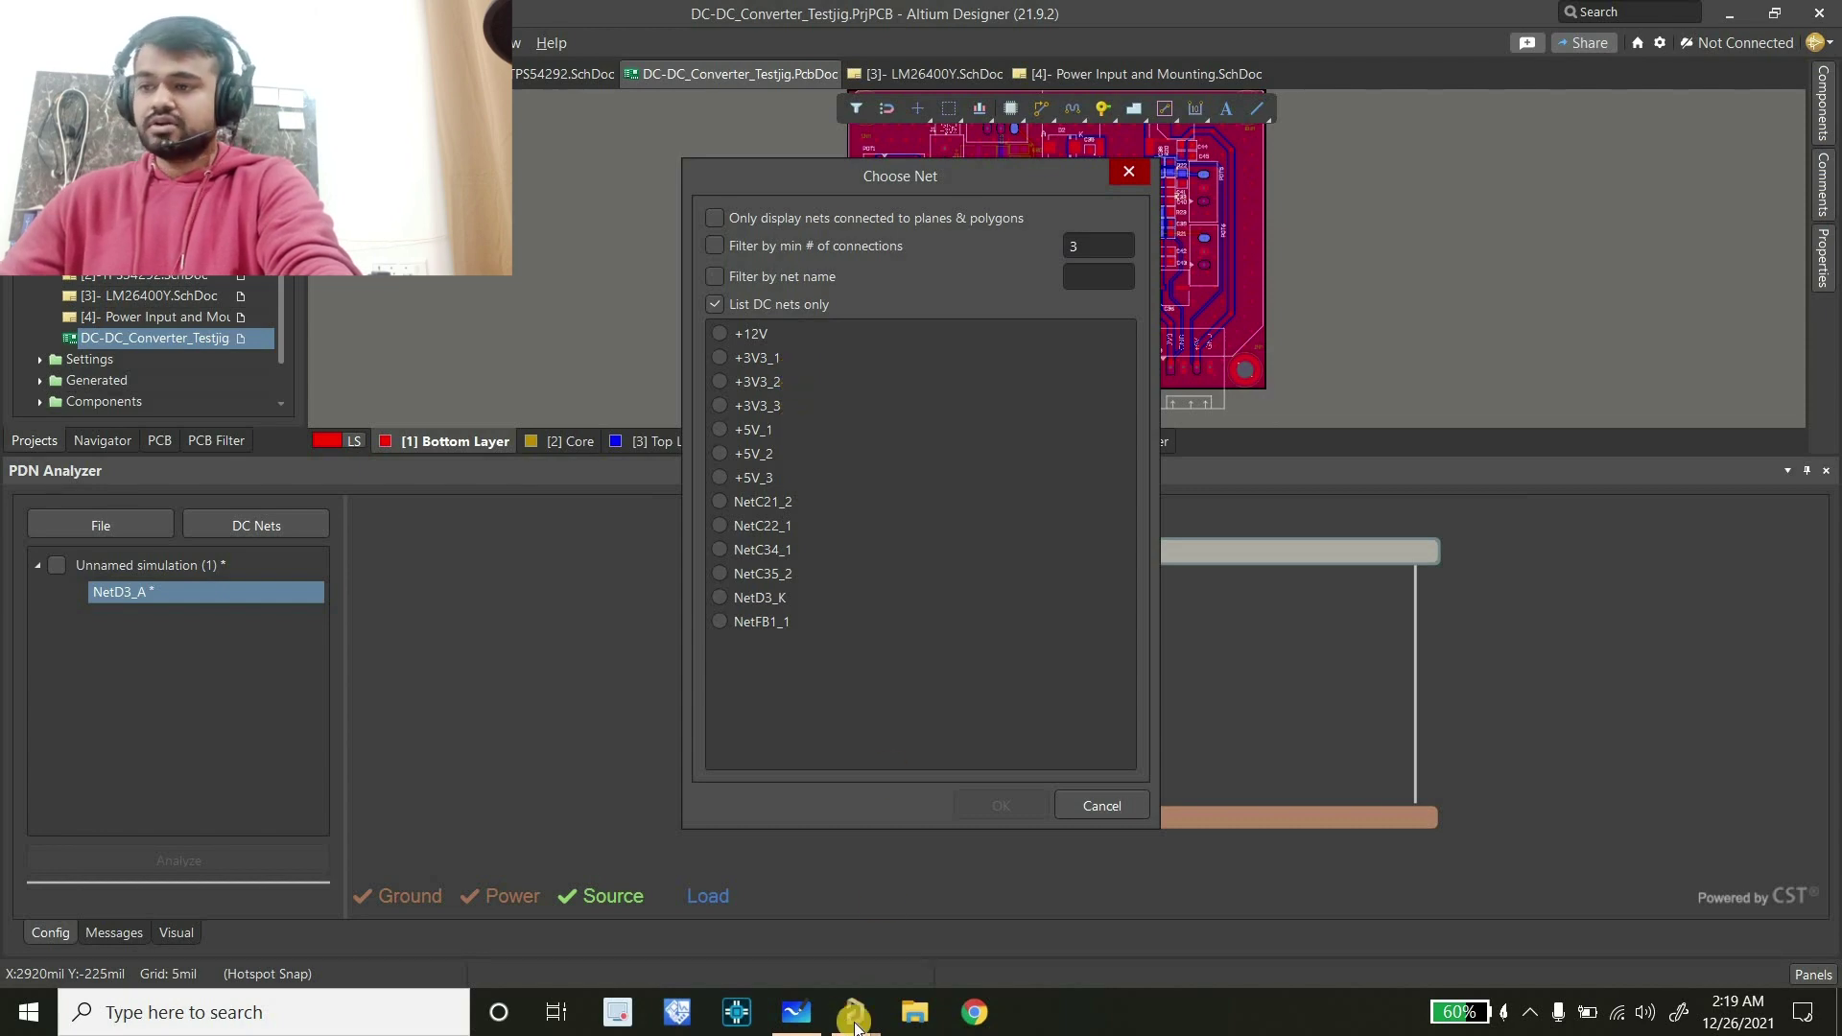
left_click(809, 1015)
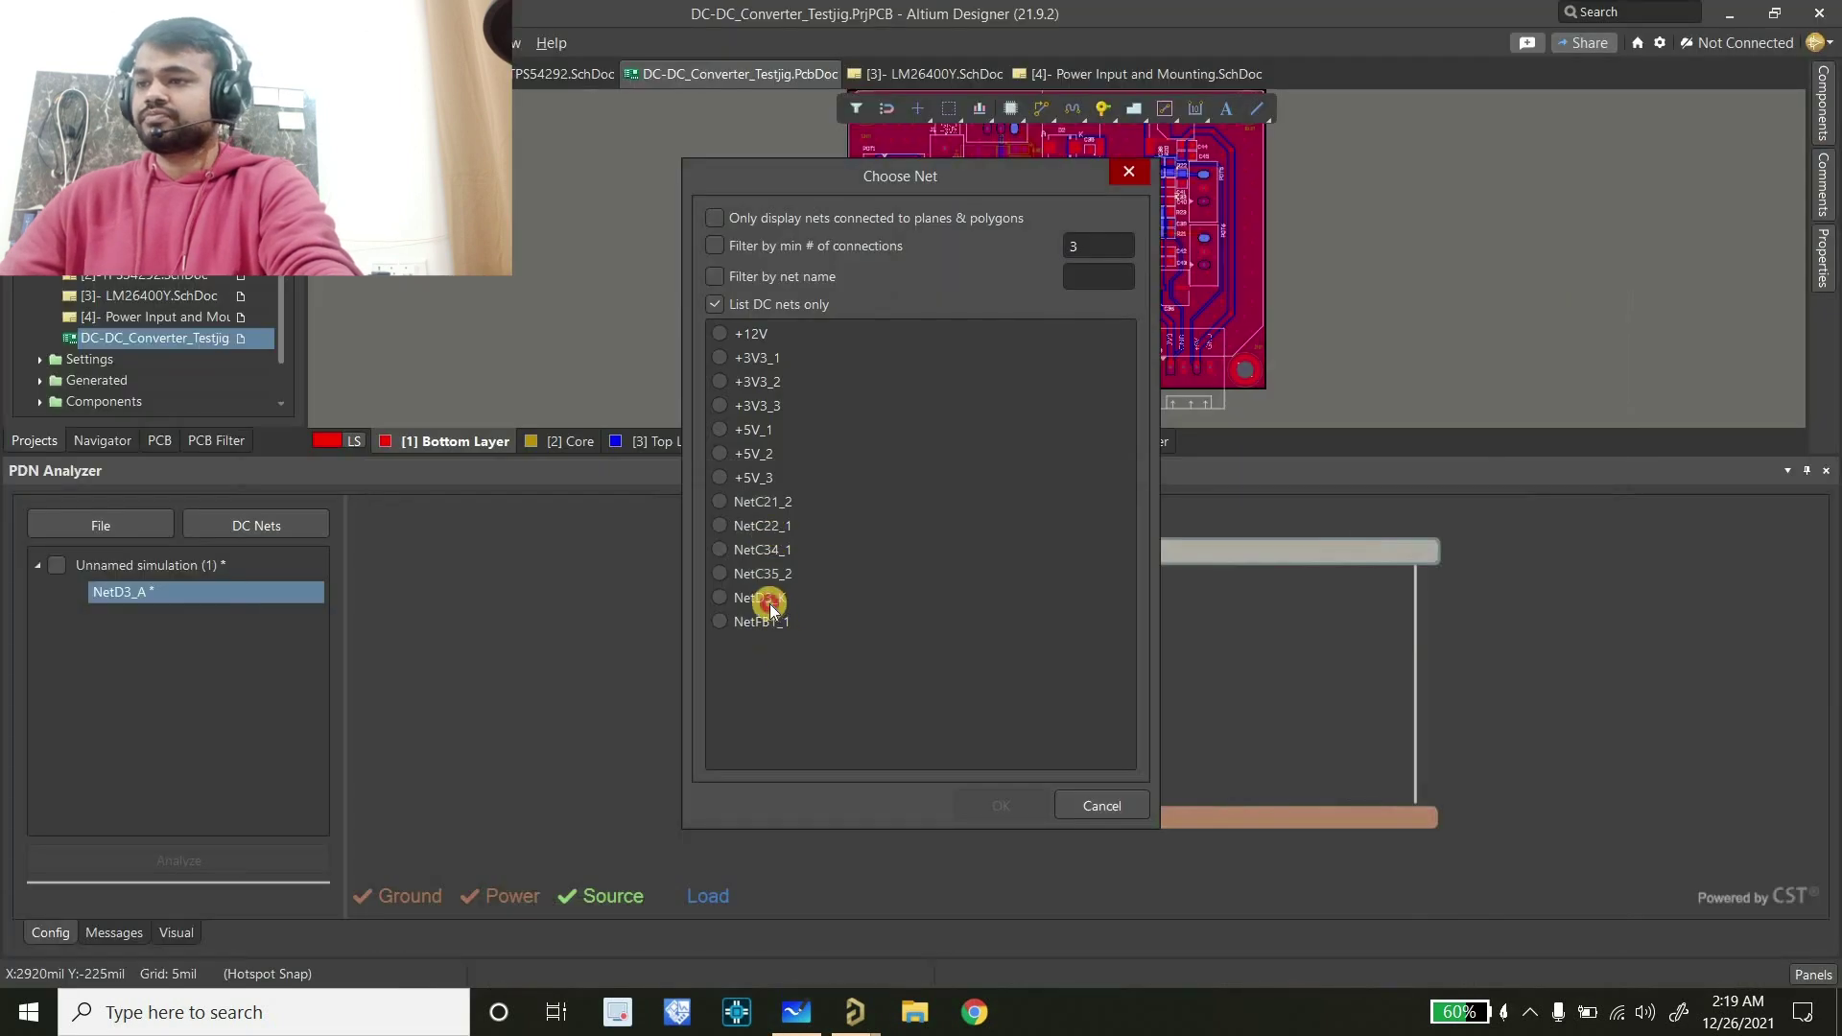
left_click(767, 600)
left_click(970, 804)
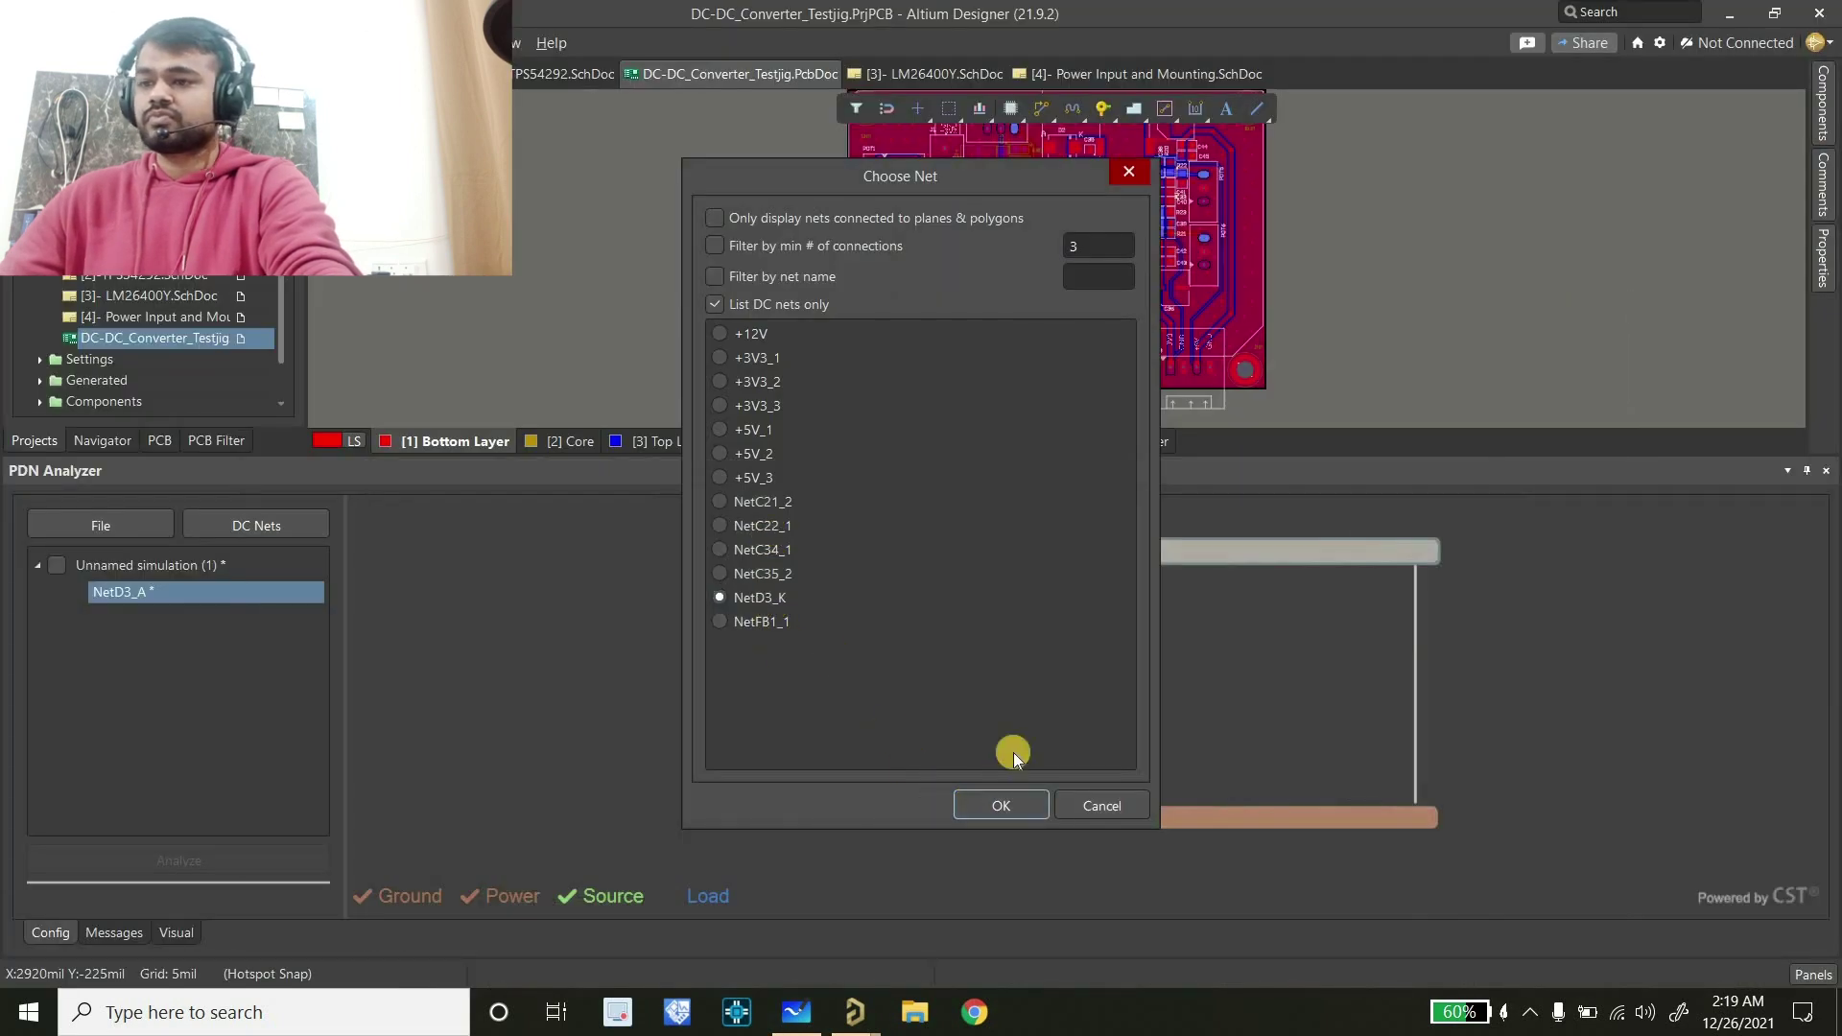
Assign diode D3 to the IN and OUT terminals of the series element between NetD3_A and NetD3_K
left_click(835, 600)
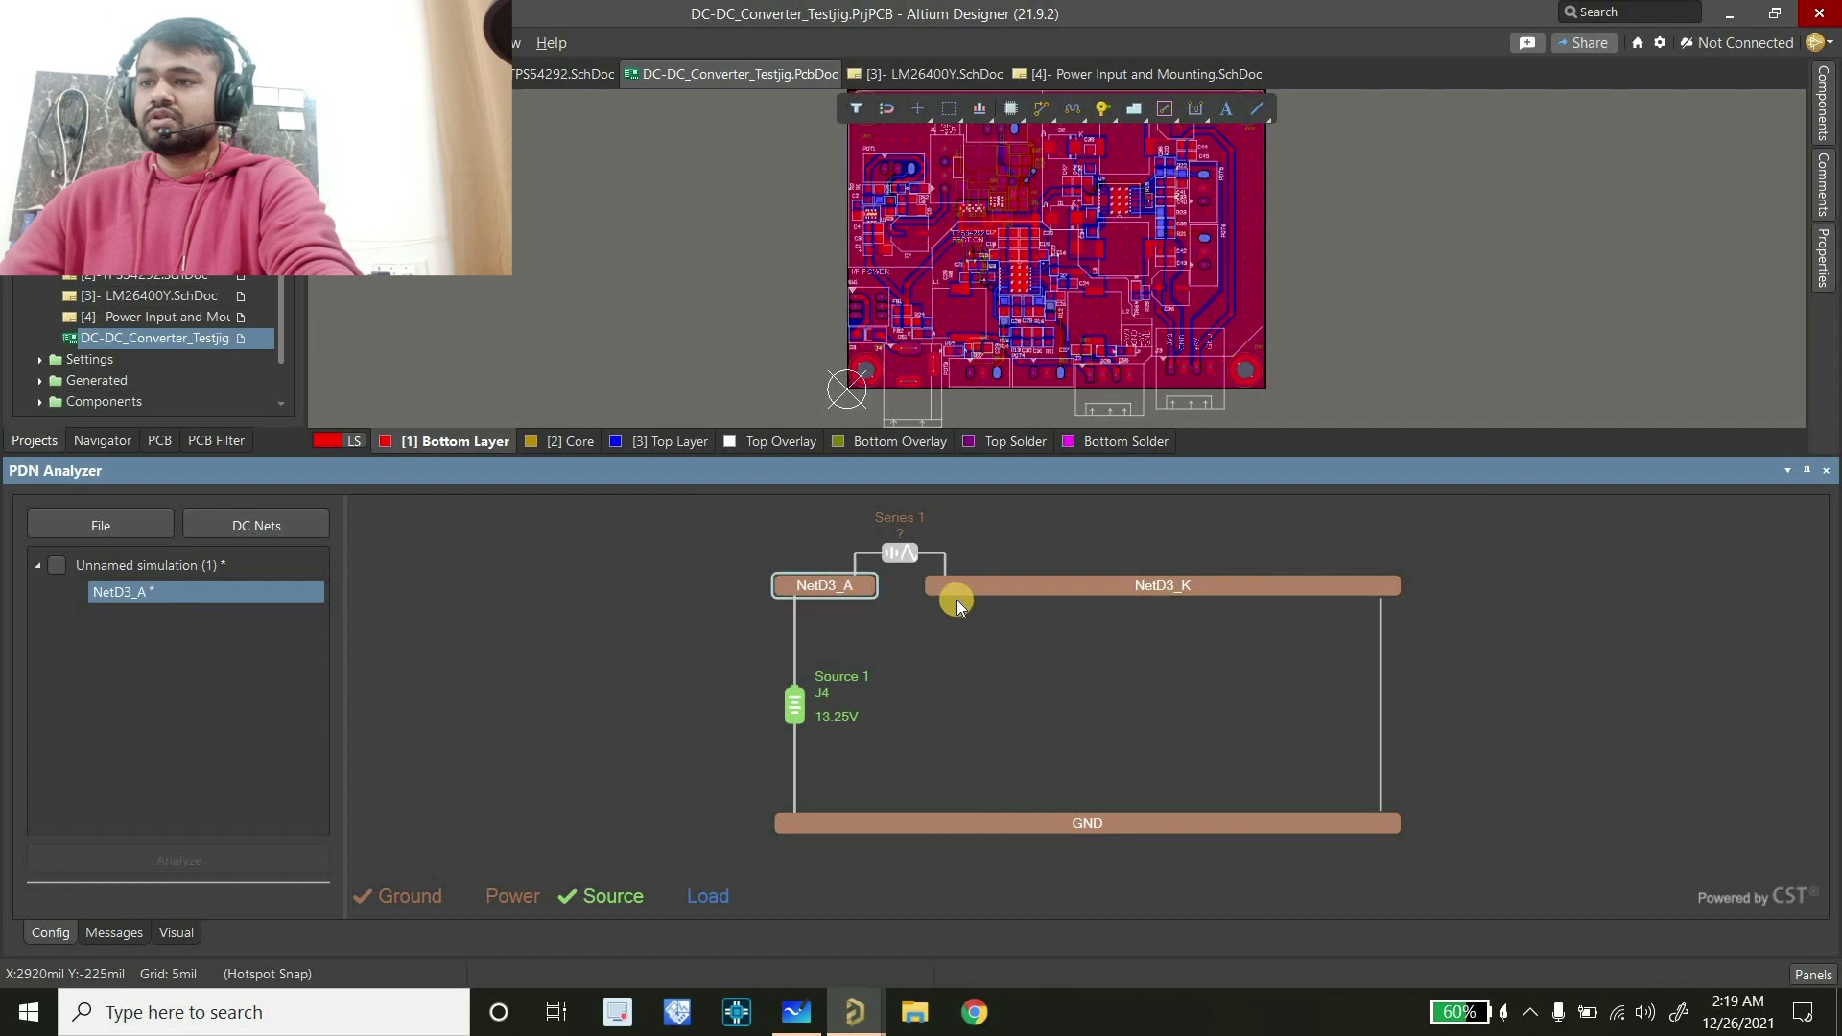
left_click(897, 554)
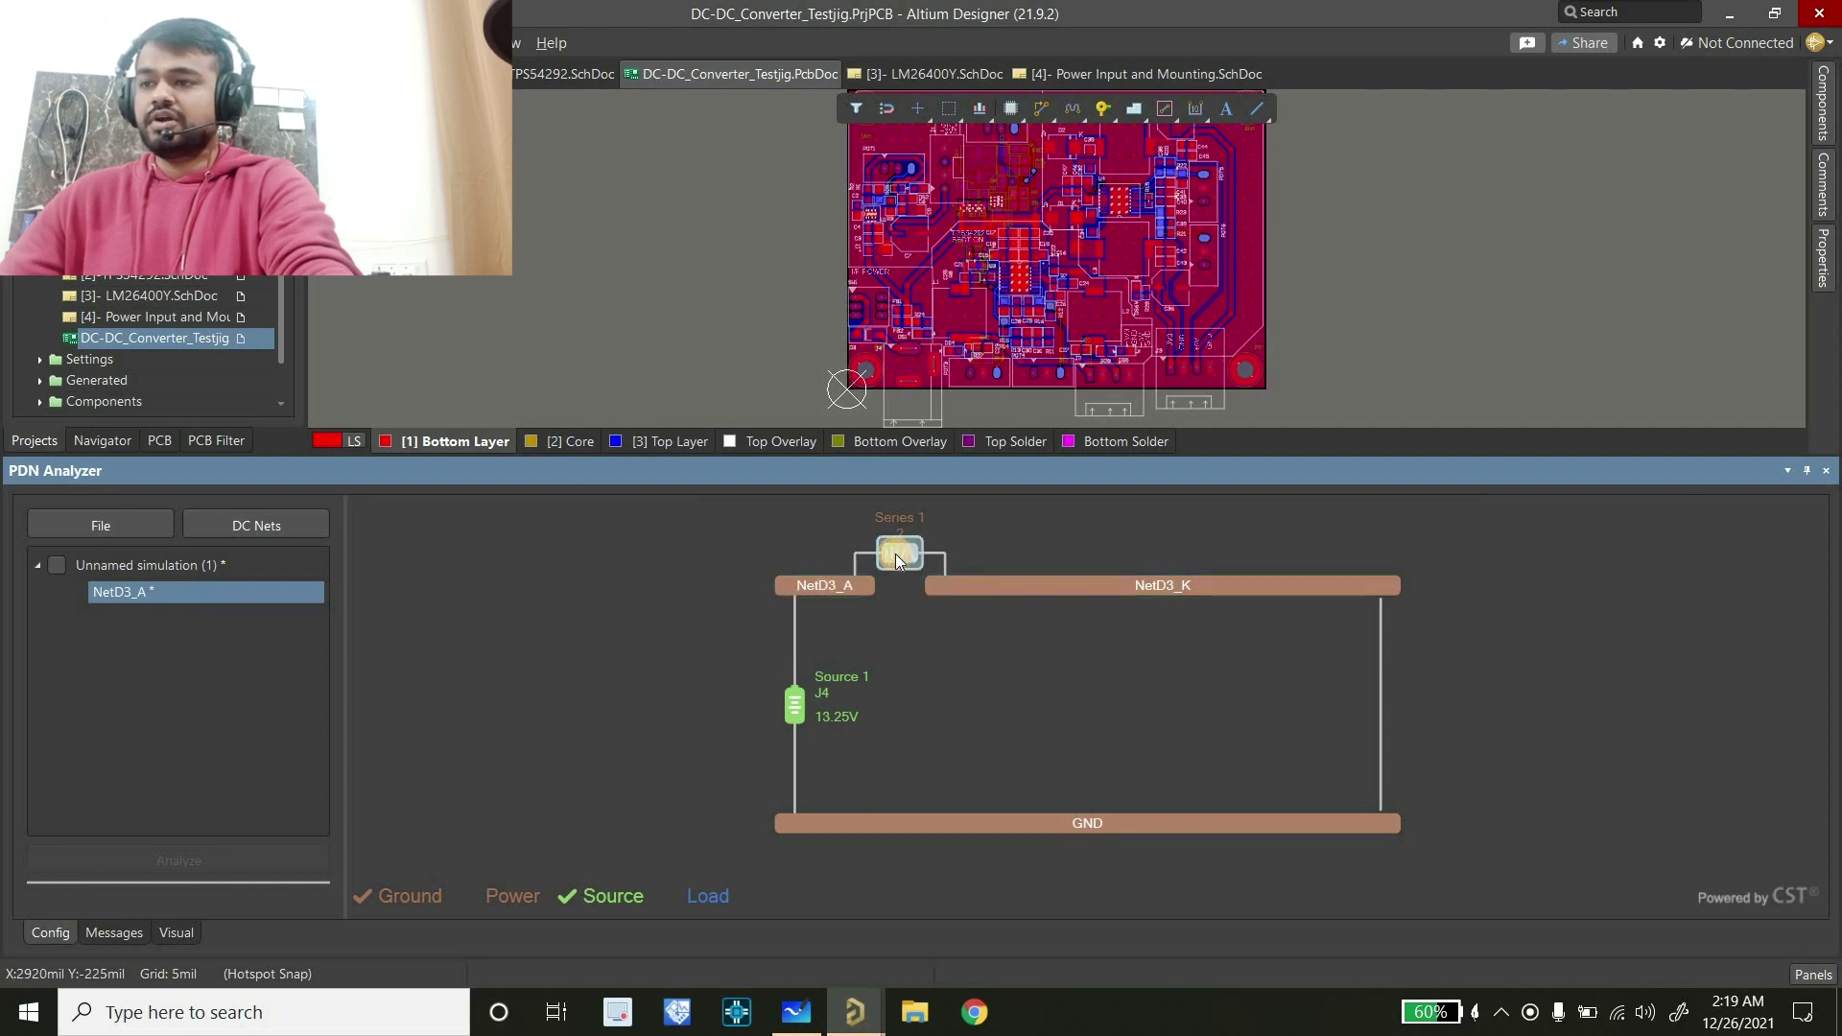
double_click(895, 555)
left_click(925, 249)
left_click(913, 284)
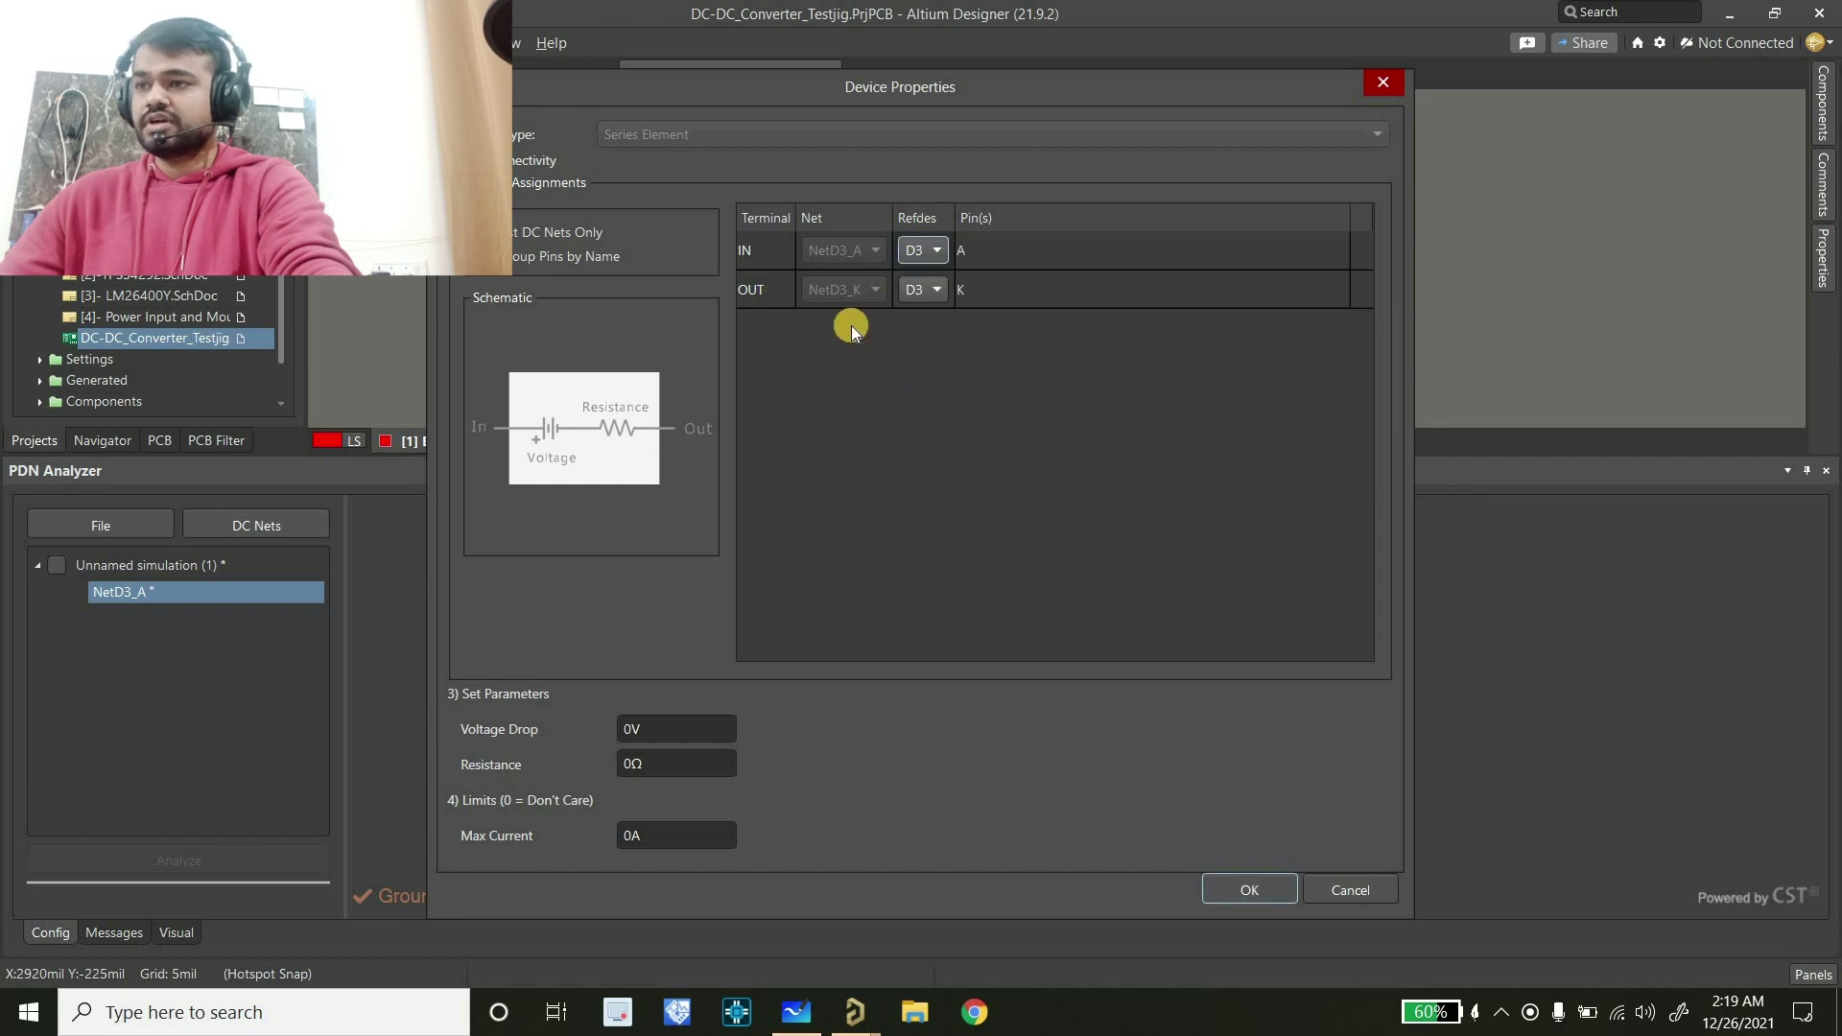
Set diode D3's voltage drop to 1 V and its maximum current to 1 A, and accept the properties
left_click(655, 728)
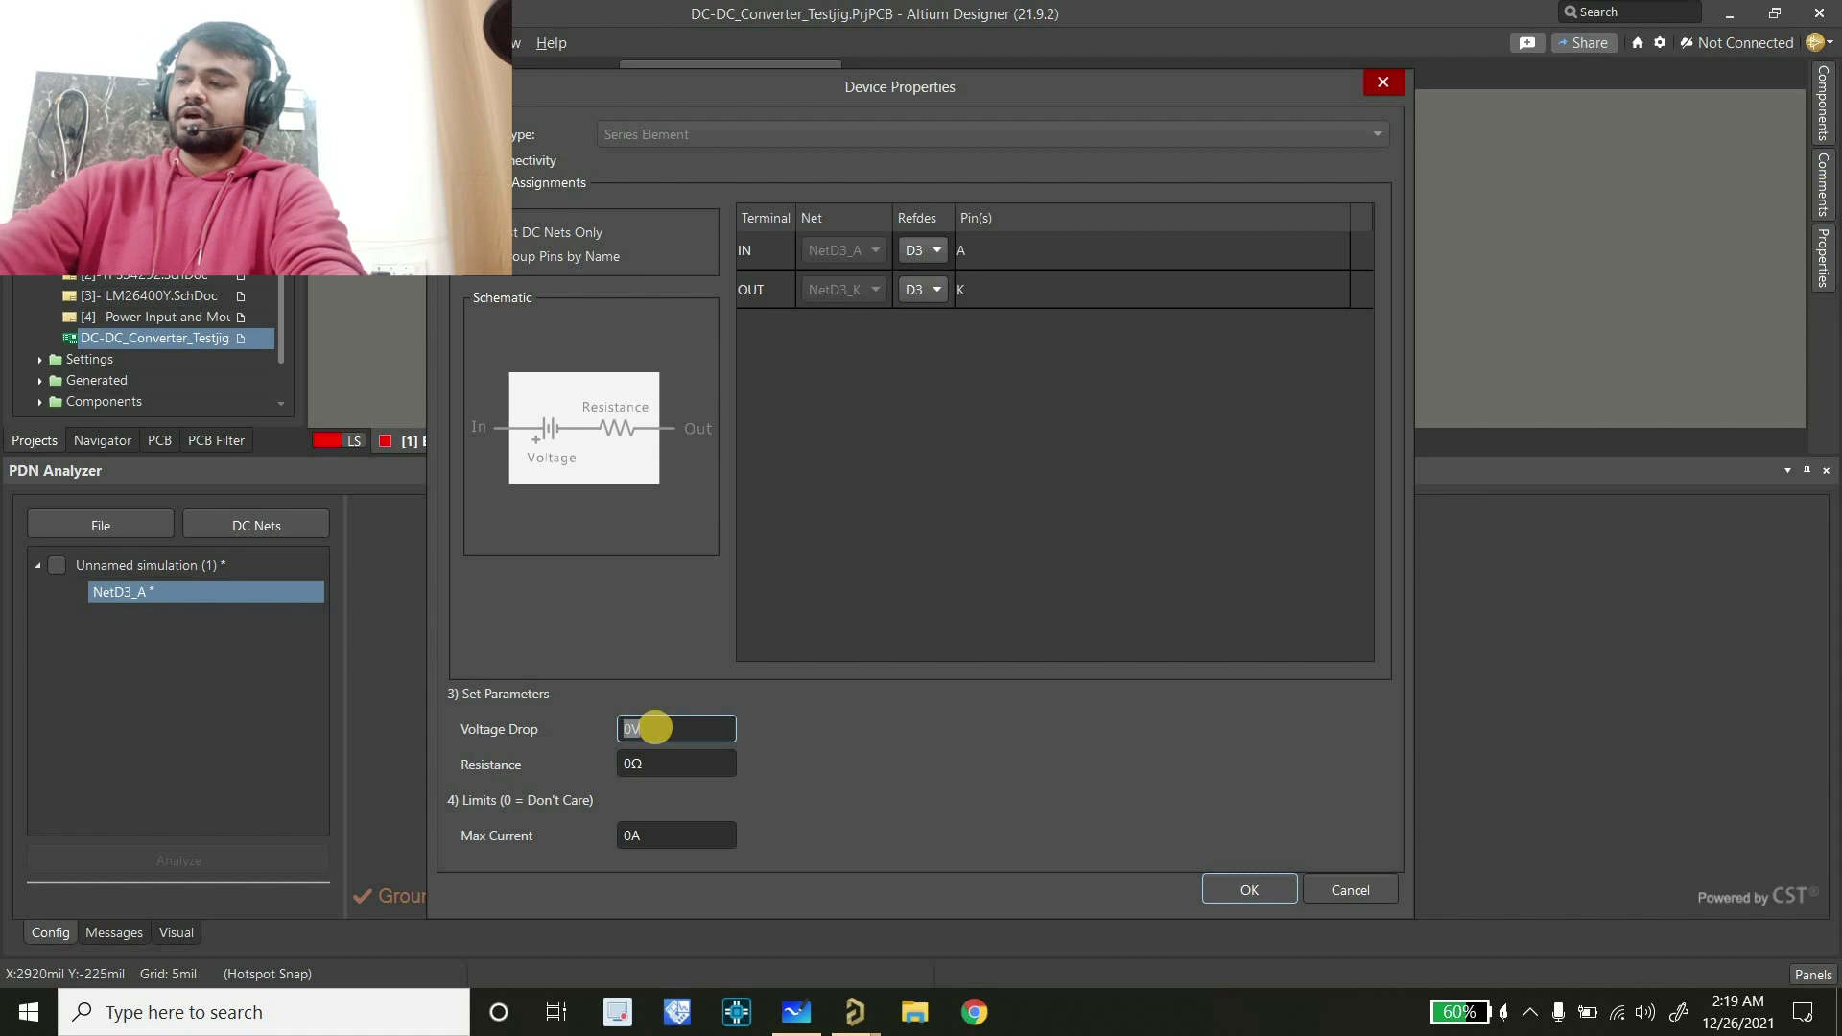
type("1V")
left_click(659, 766)
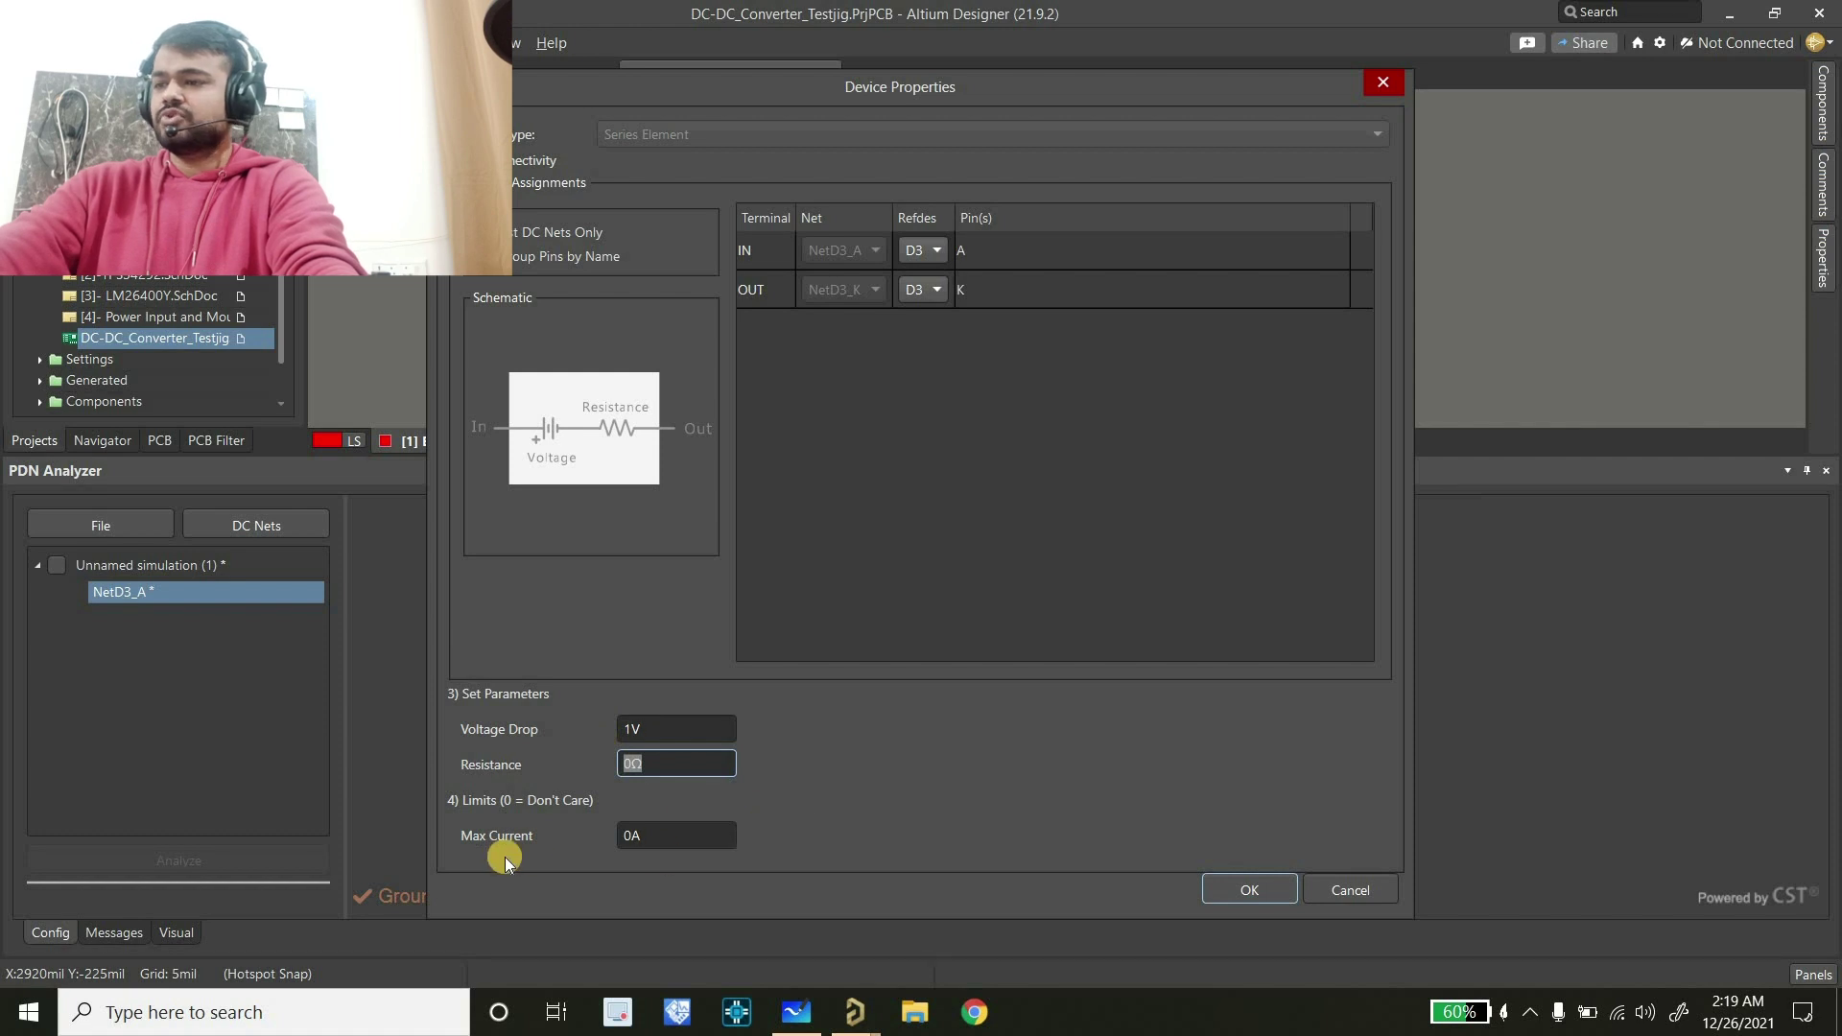
left_click(681, 831)
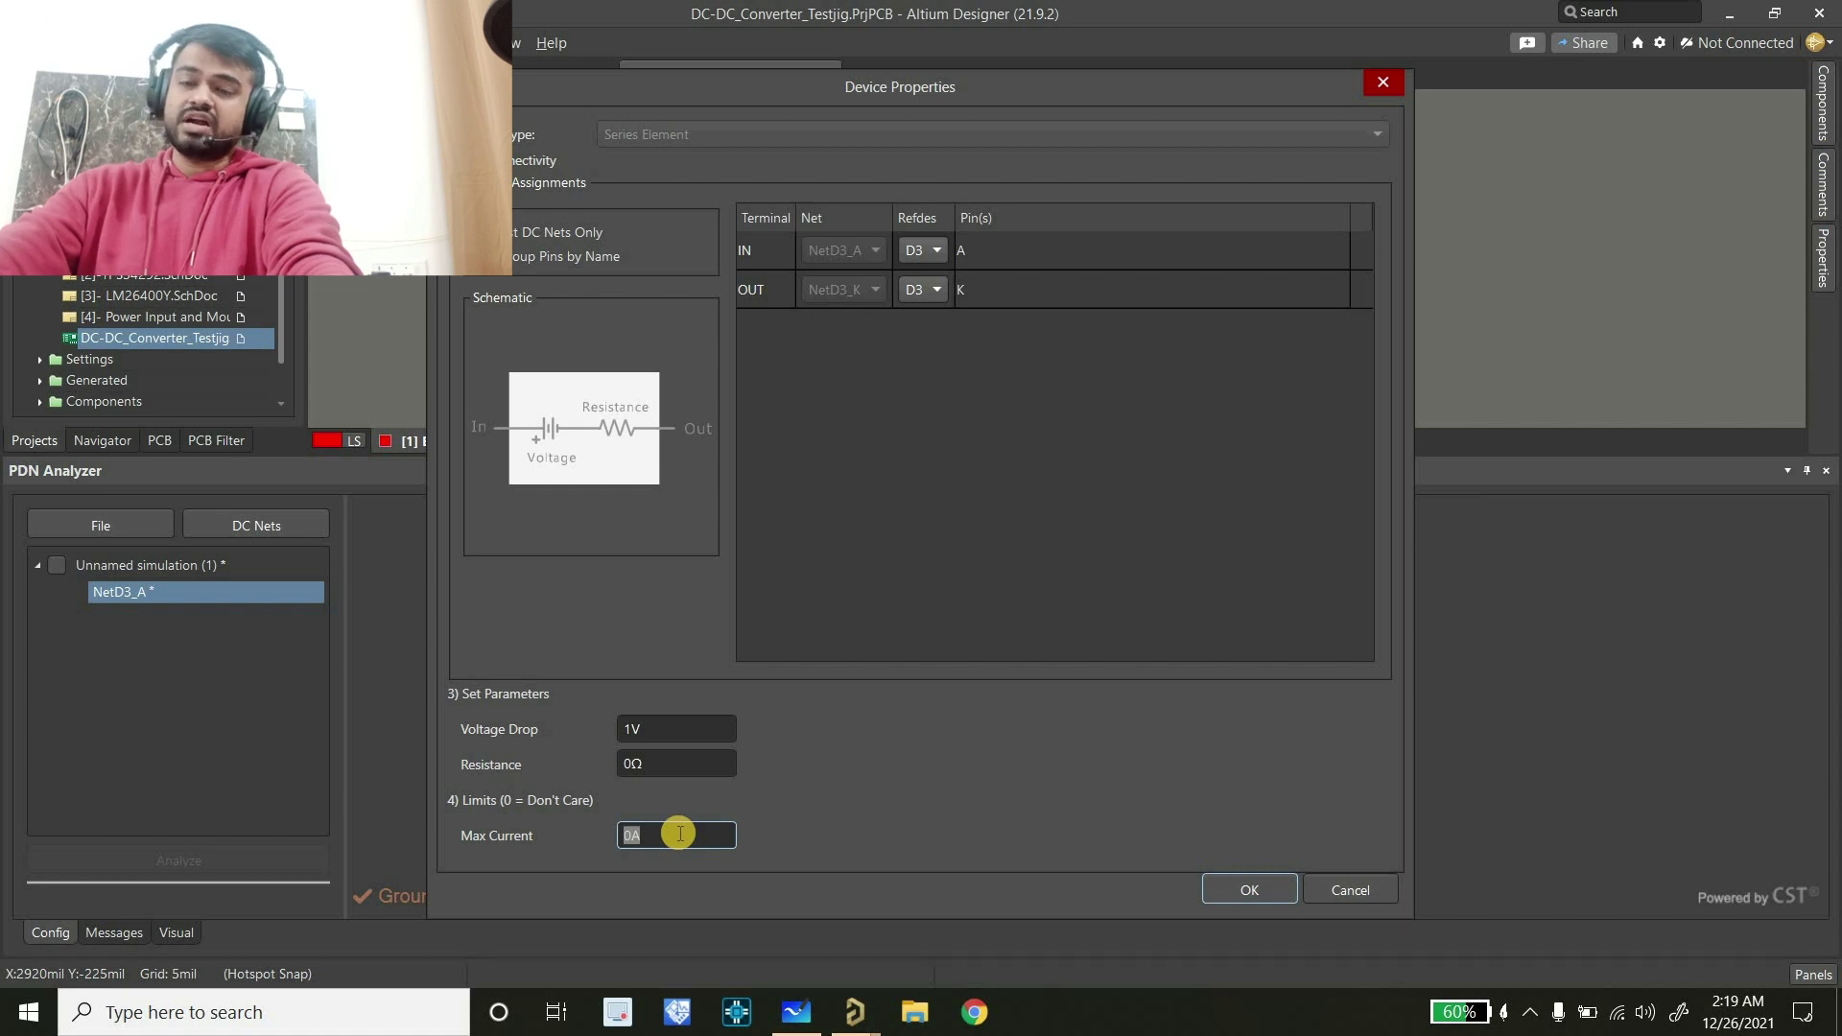
type("1A")
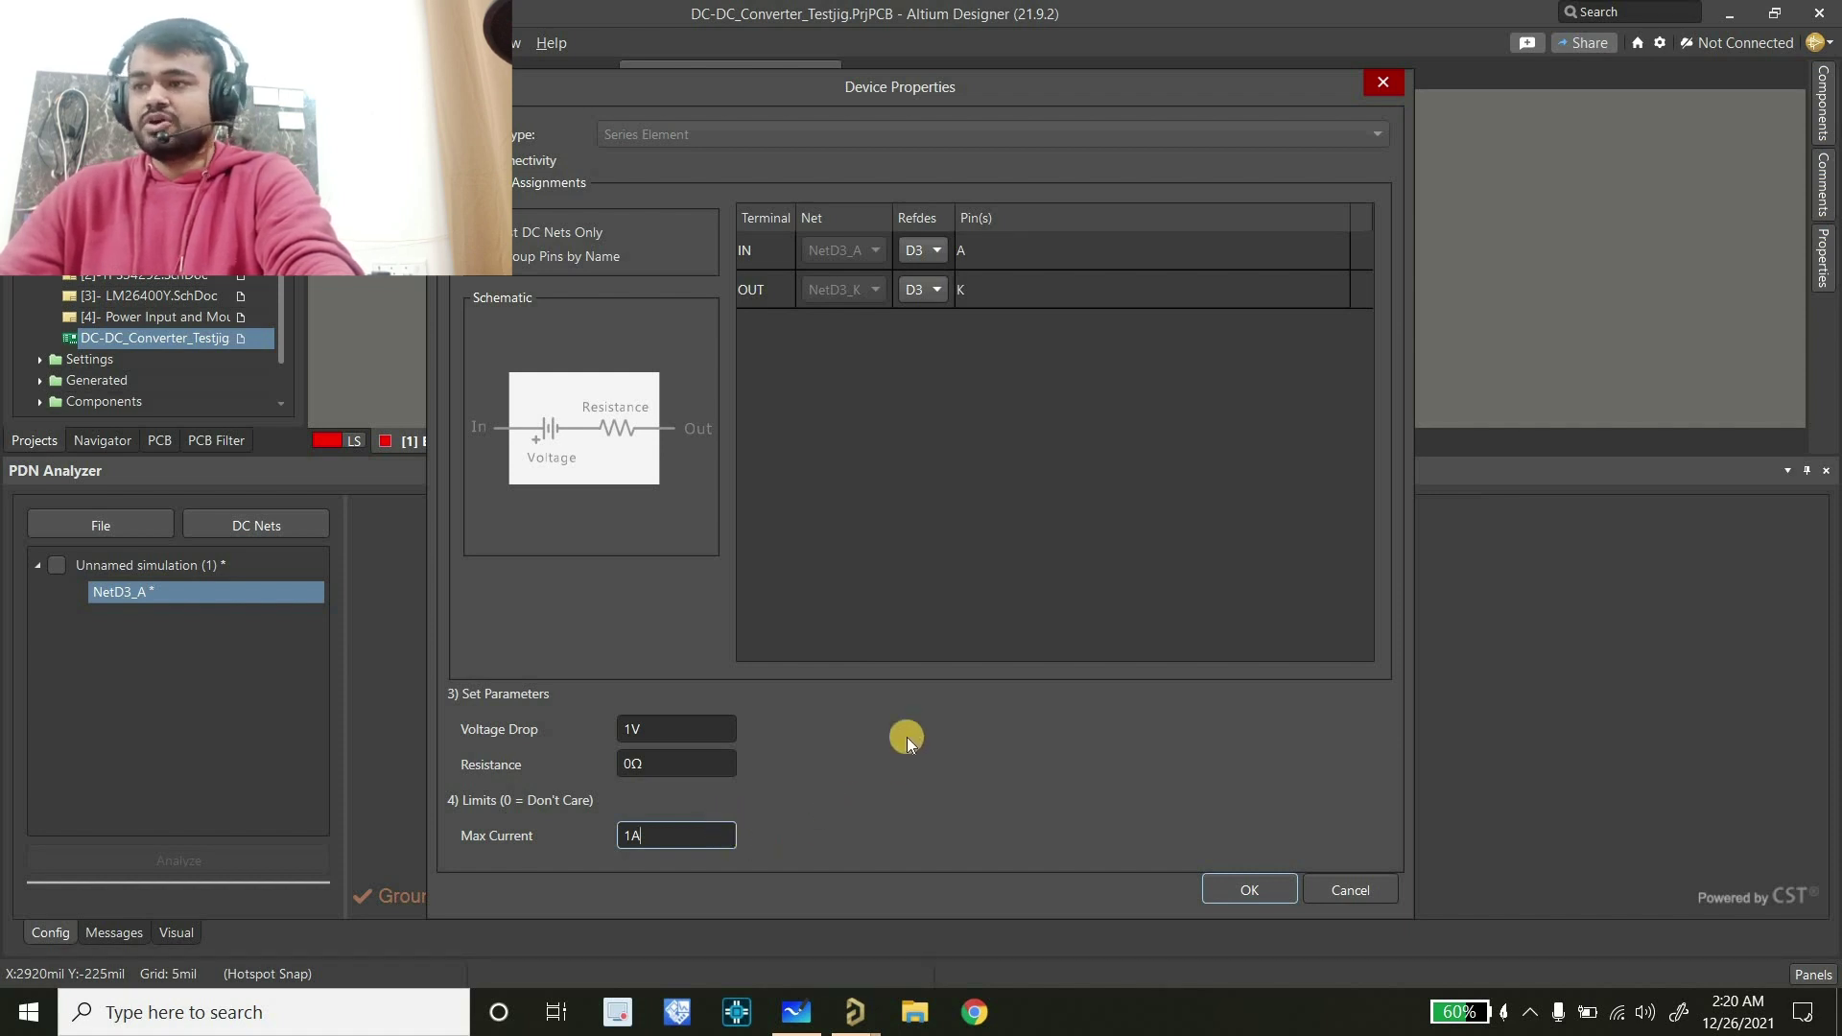
left_click(1213, 891)
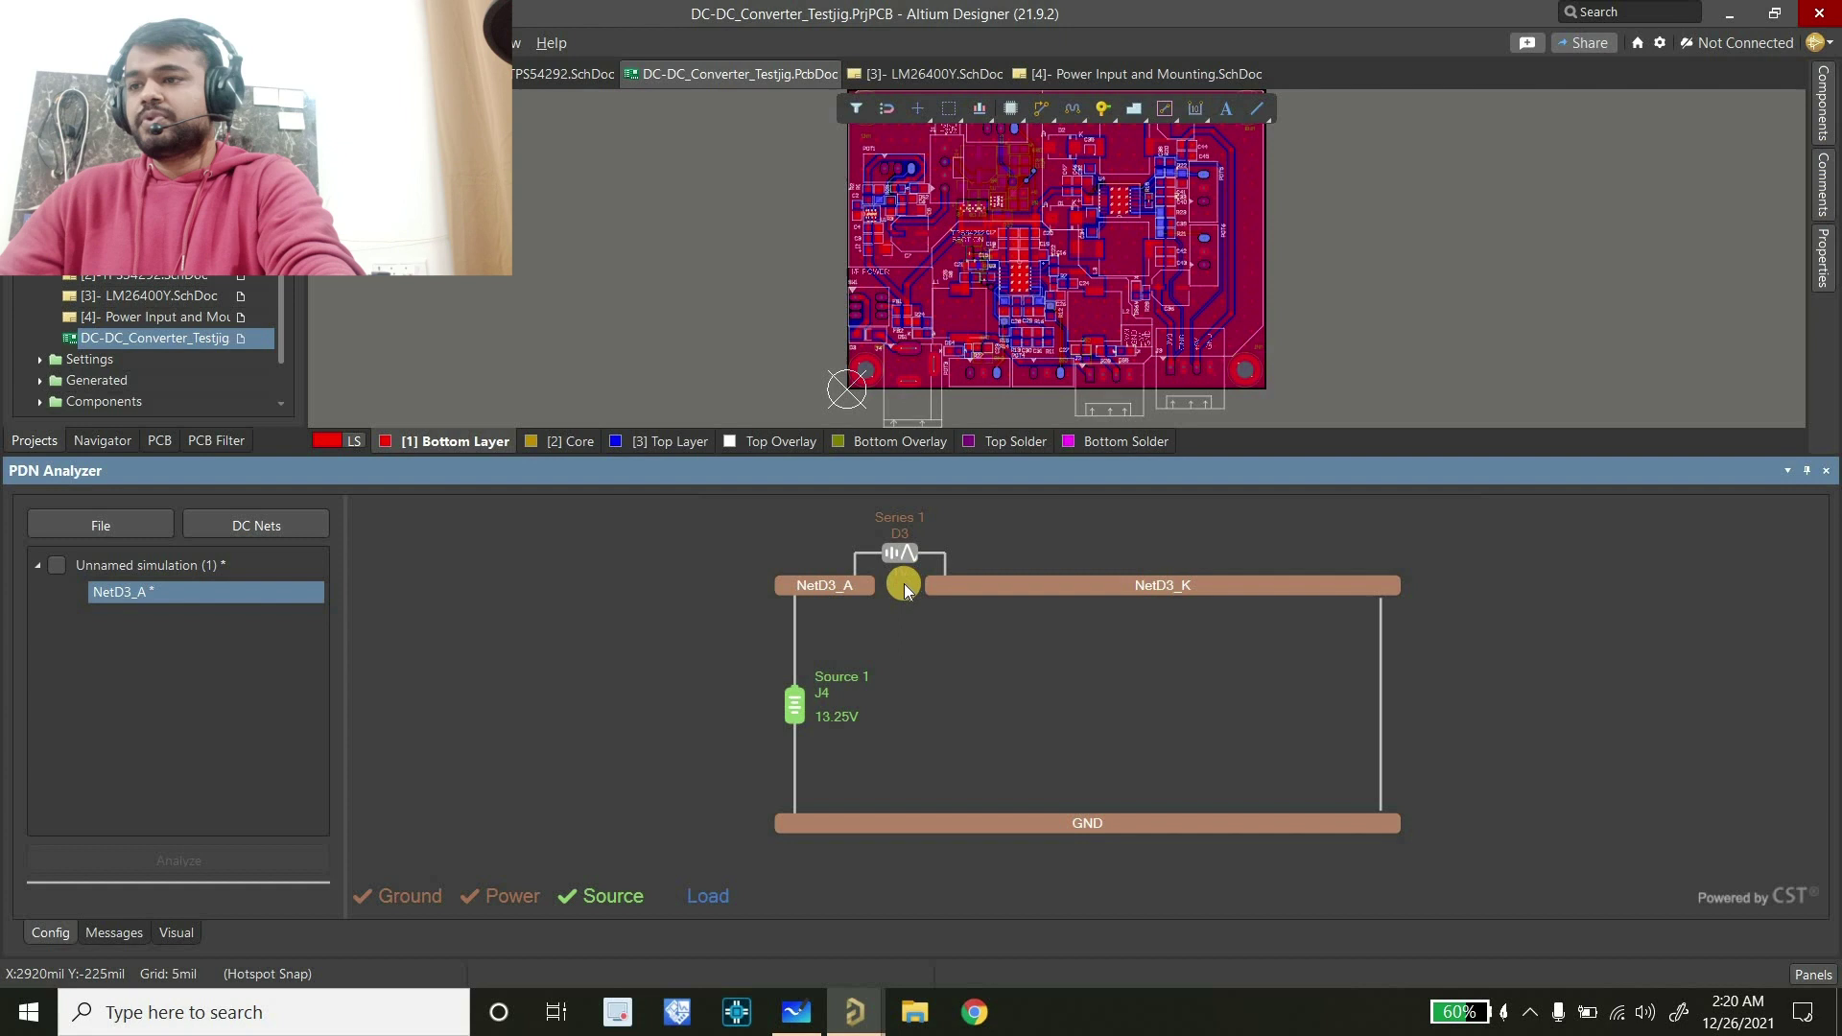
Check the whiteboard diagram for the net following NetD3_K and extend NetD3_K to NetFB1_1
left_click(1004, 585)
right_click(1035, 691)
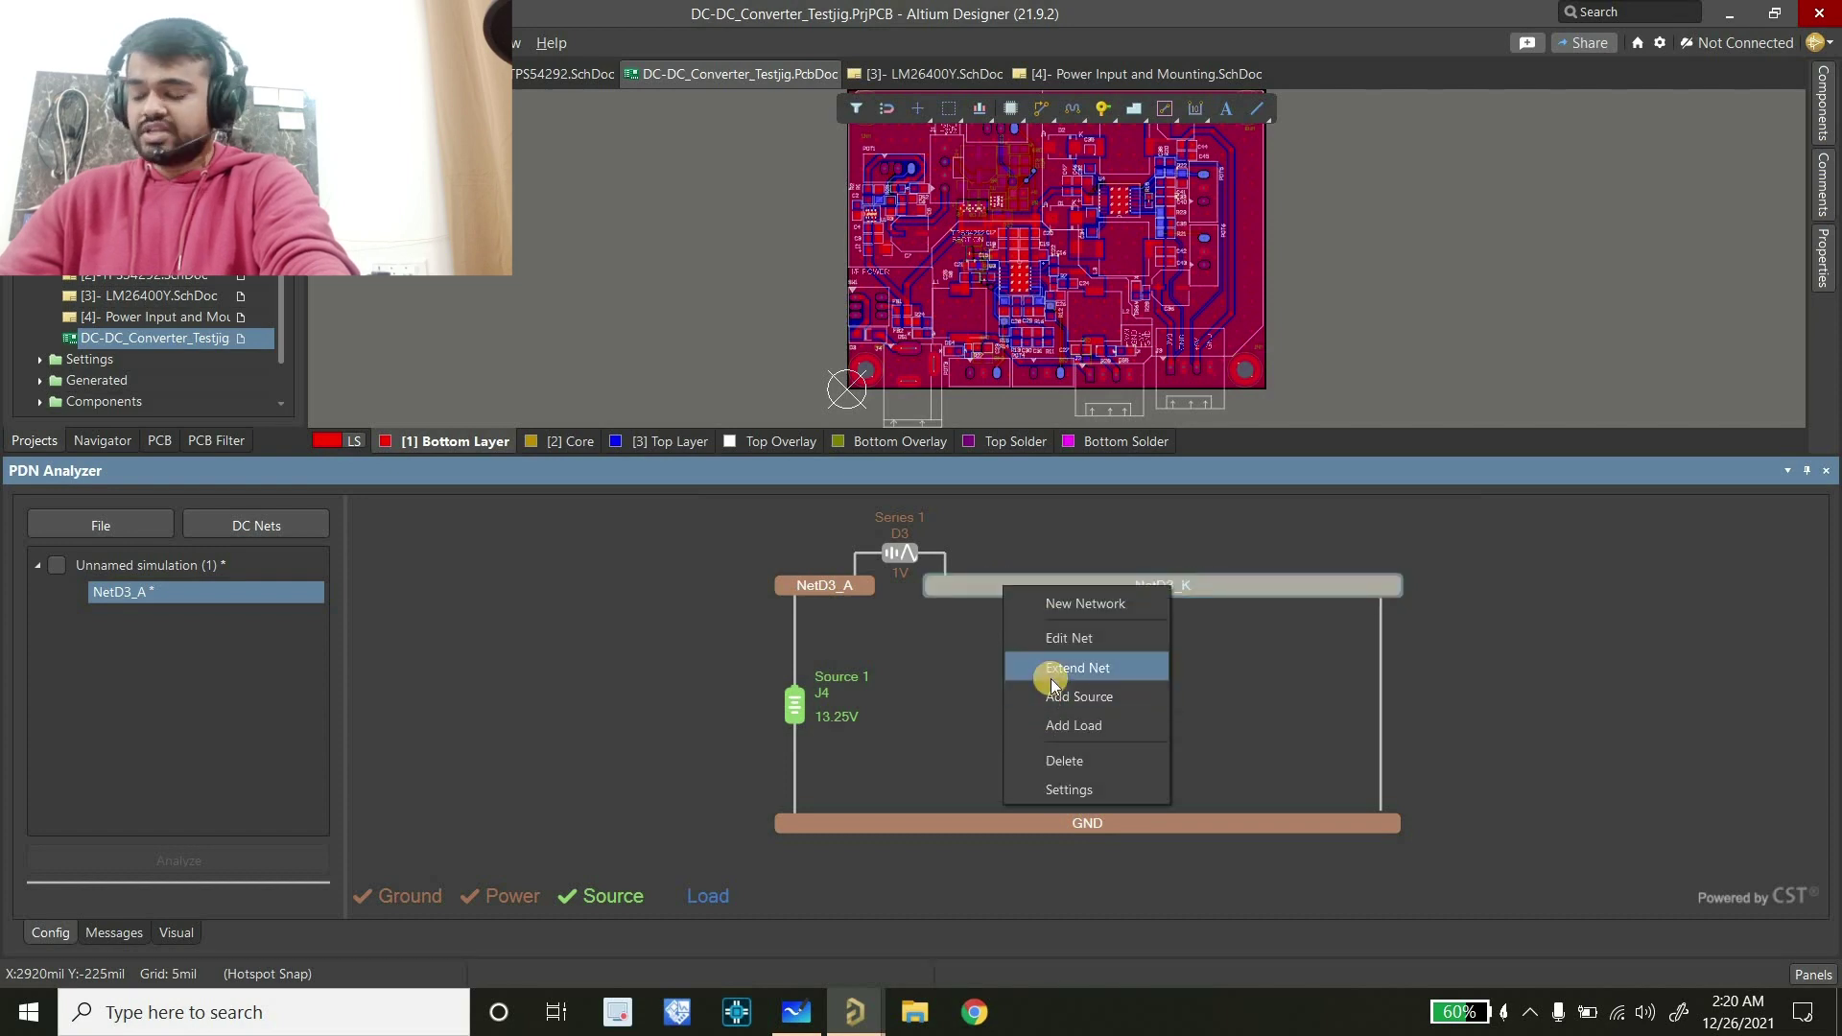
left_click(1051, 678)
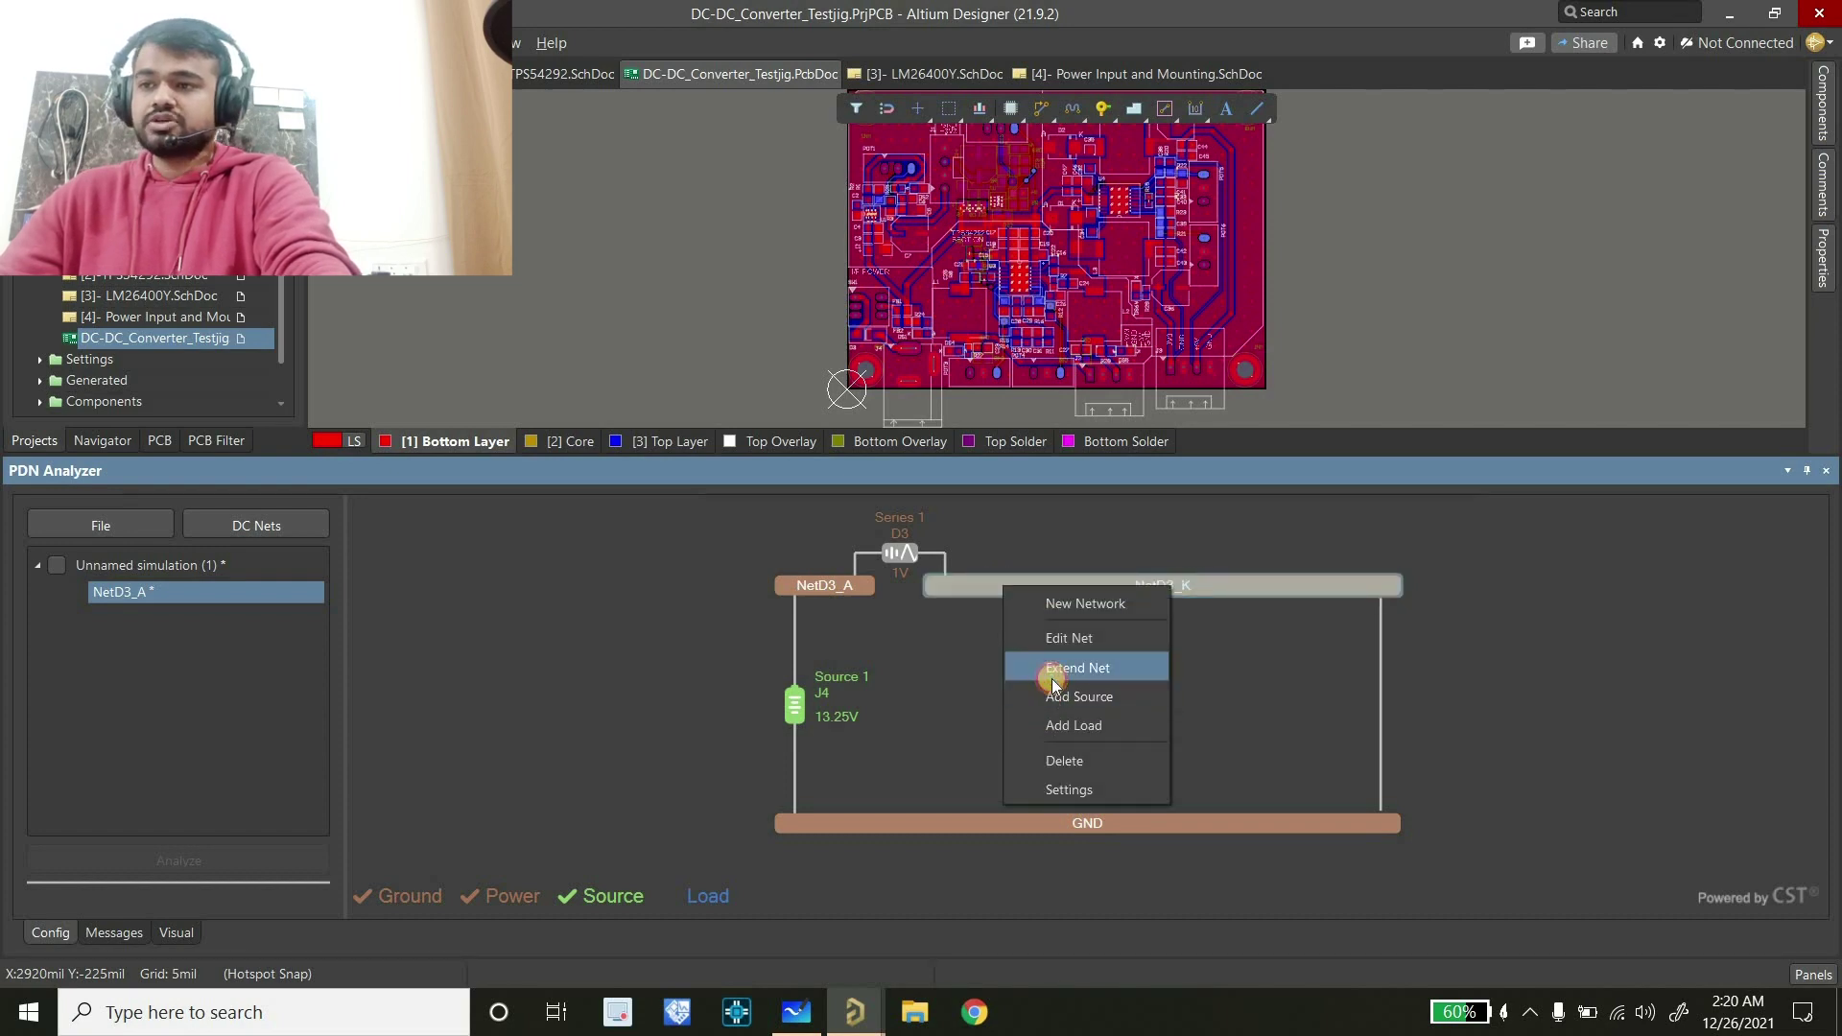
left_click(808, 1023)
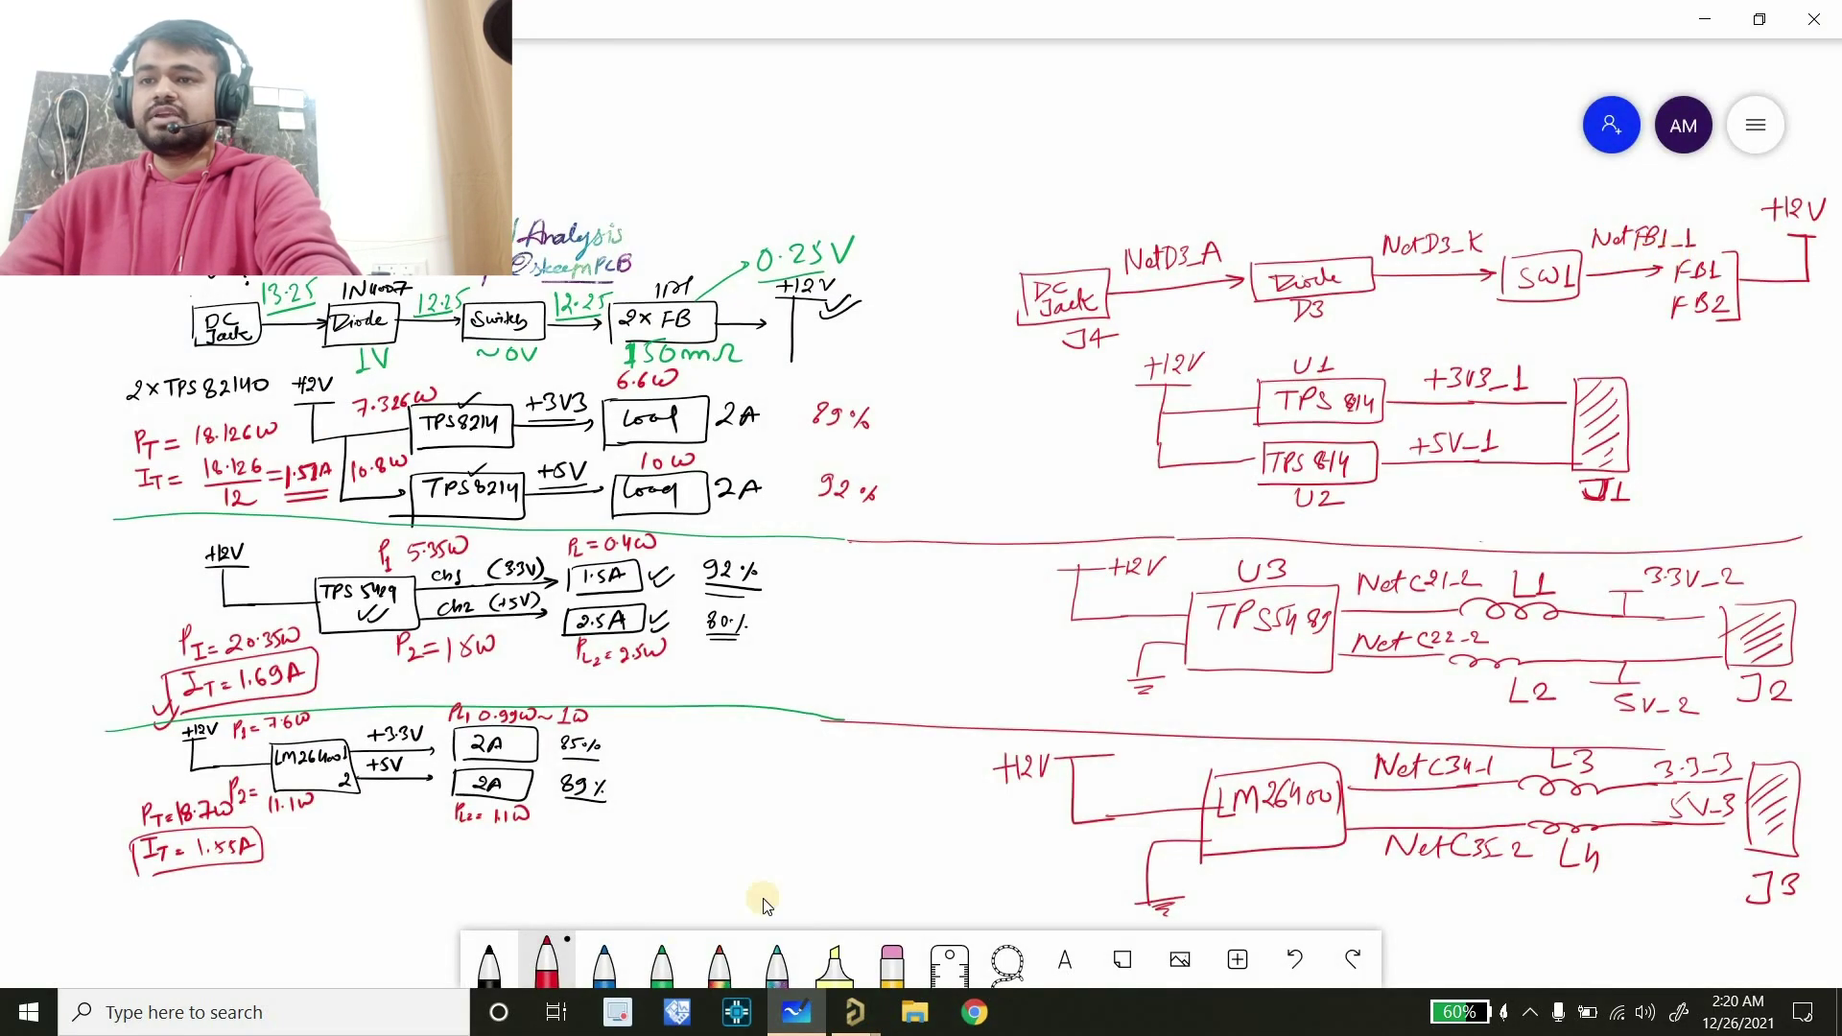
left_click(854, 1015)
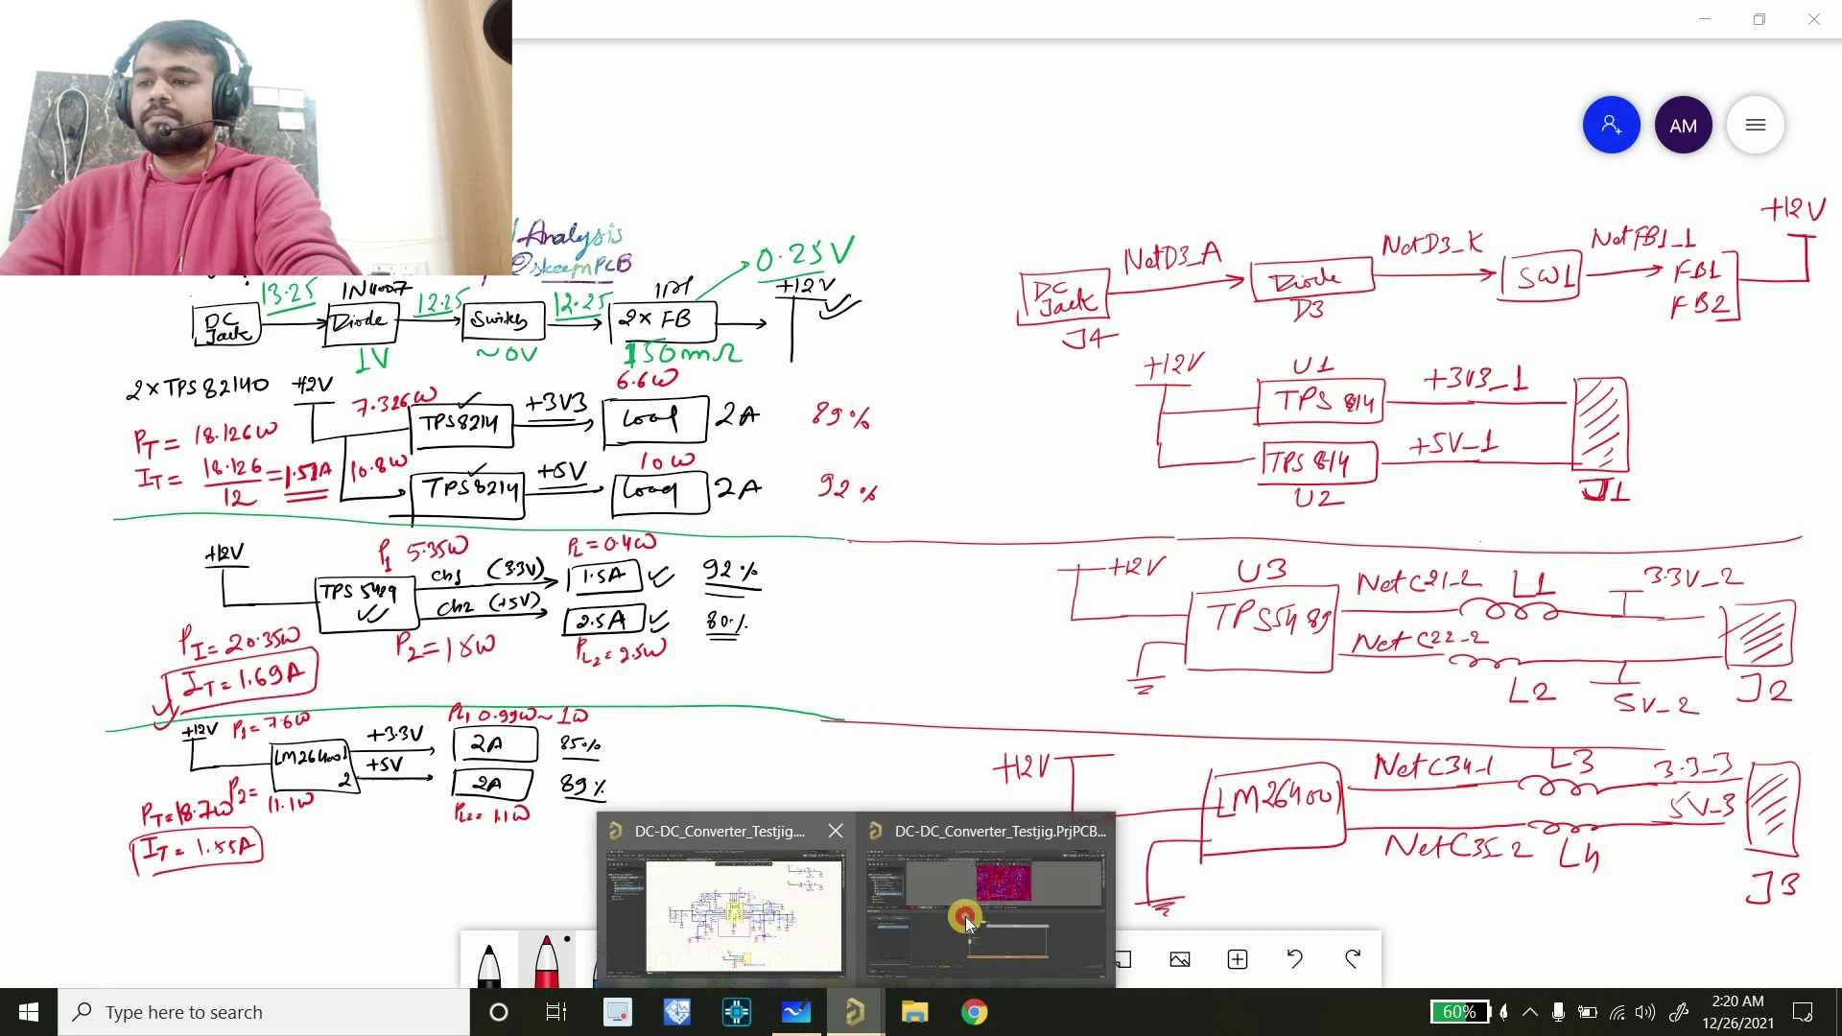
left_click(965, 917)
left_click(760, 622)
left_click(992, 809)
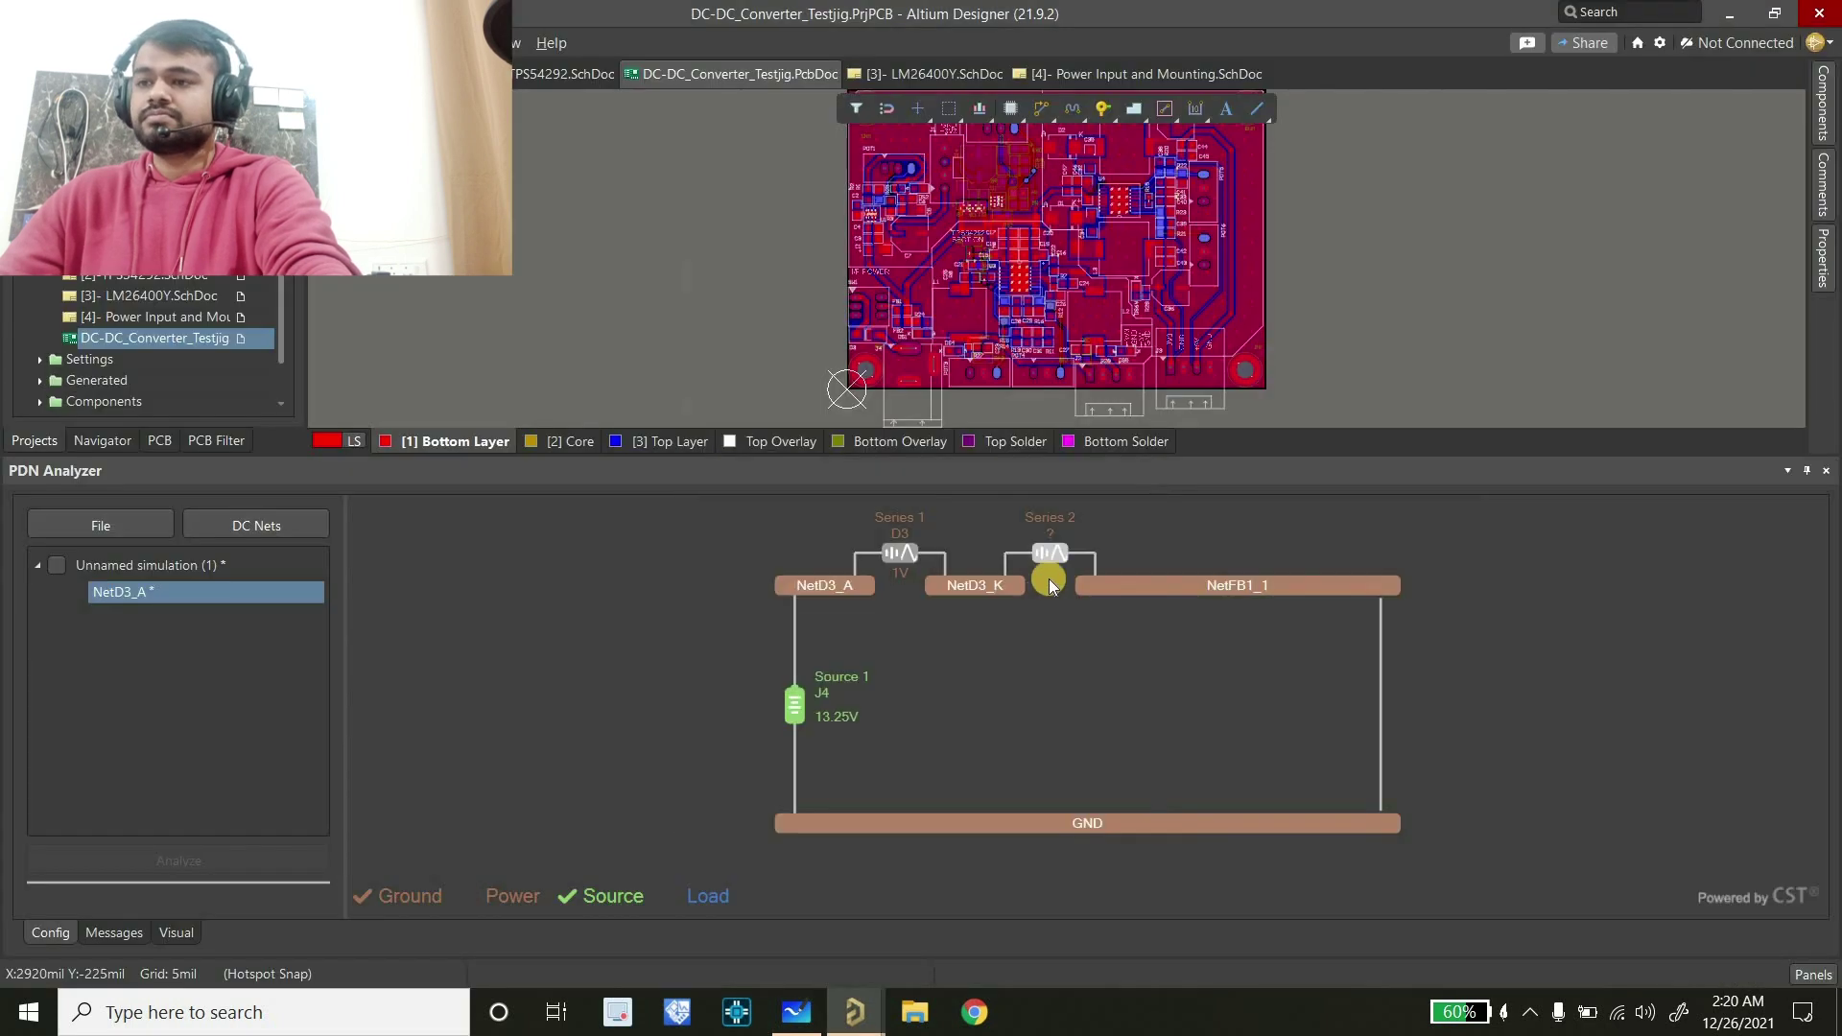
Assign switch SW1 to both terminals of the series element between NetD3_K and NetFB1_1, keeping the zero parameters, and accept the properties
double_click(1057, 554)
left_click(913, 251)
left_click(921, 289)
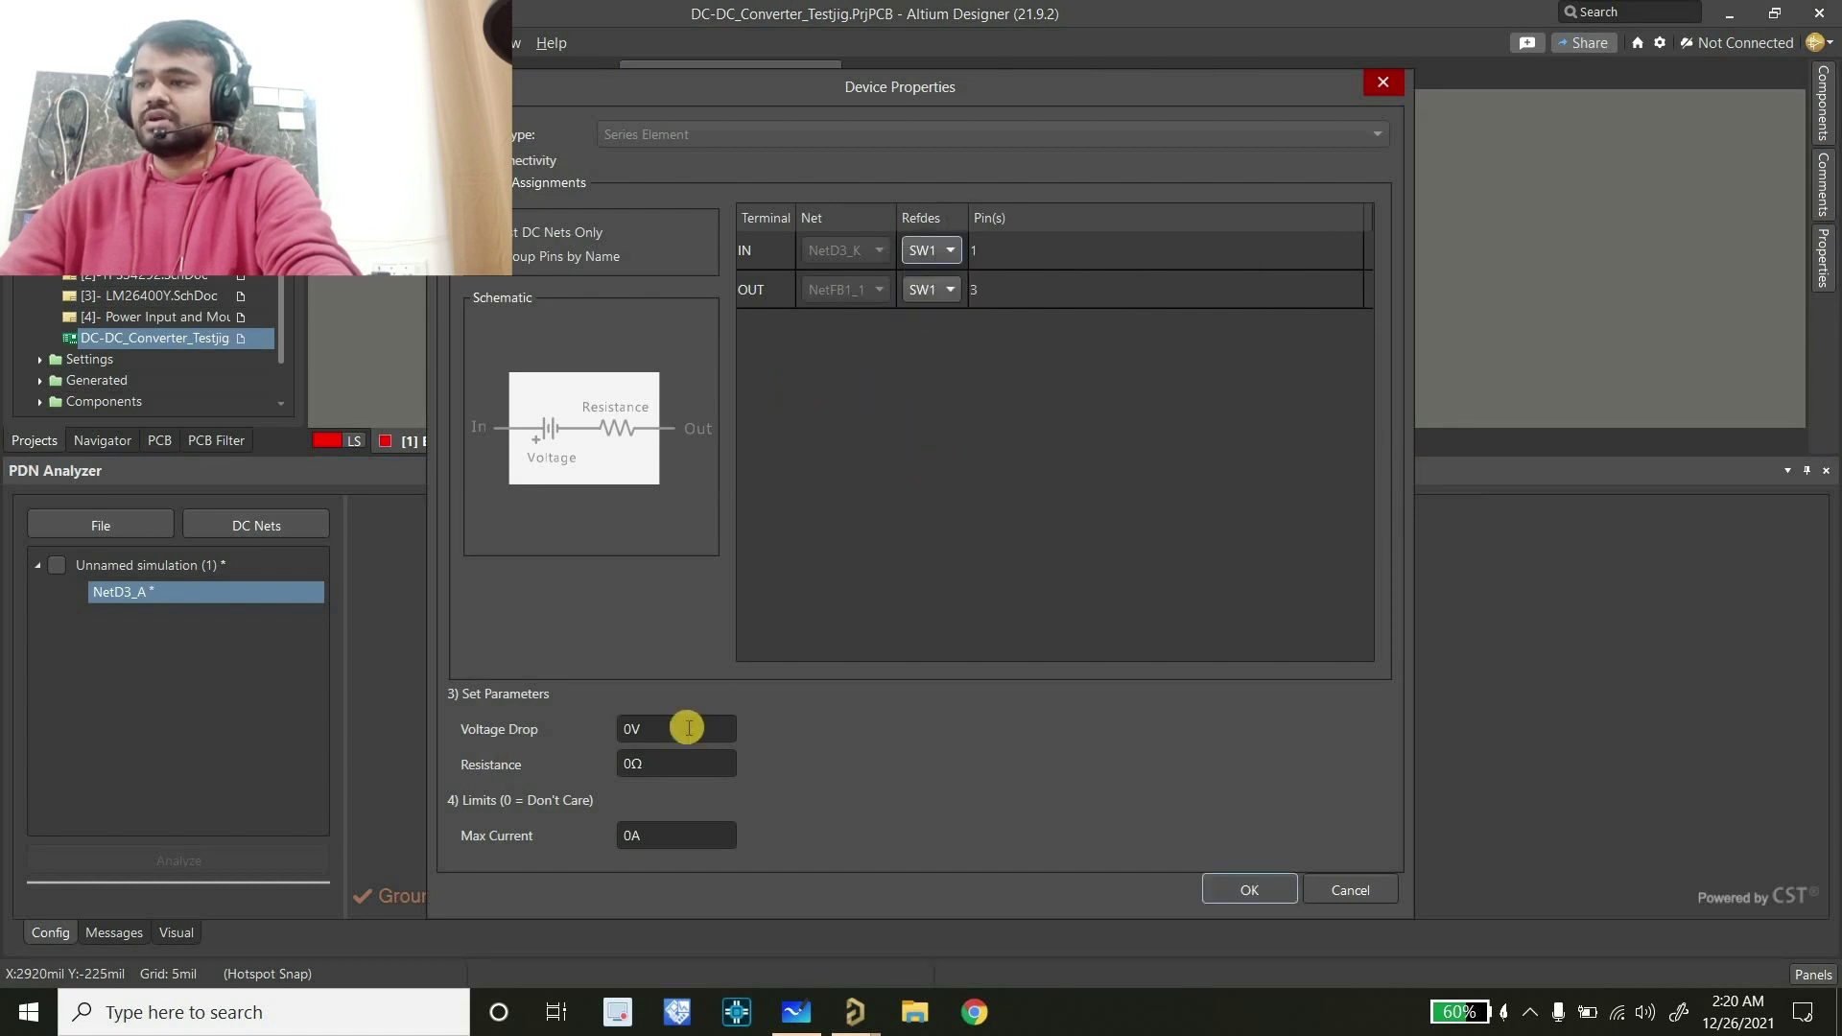
left_click(688, 730)
left_click(690, 764)
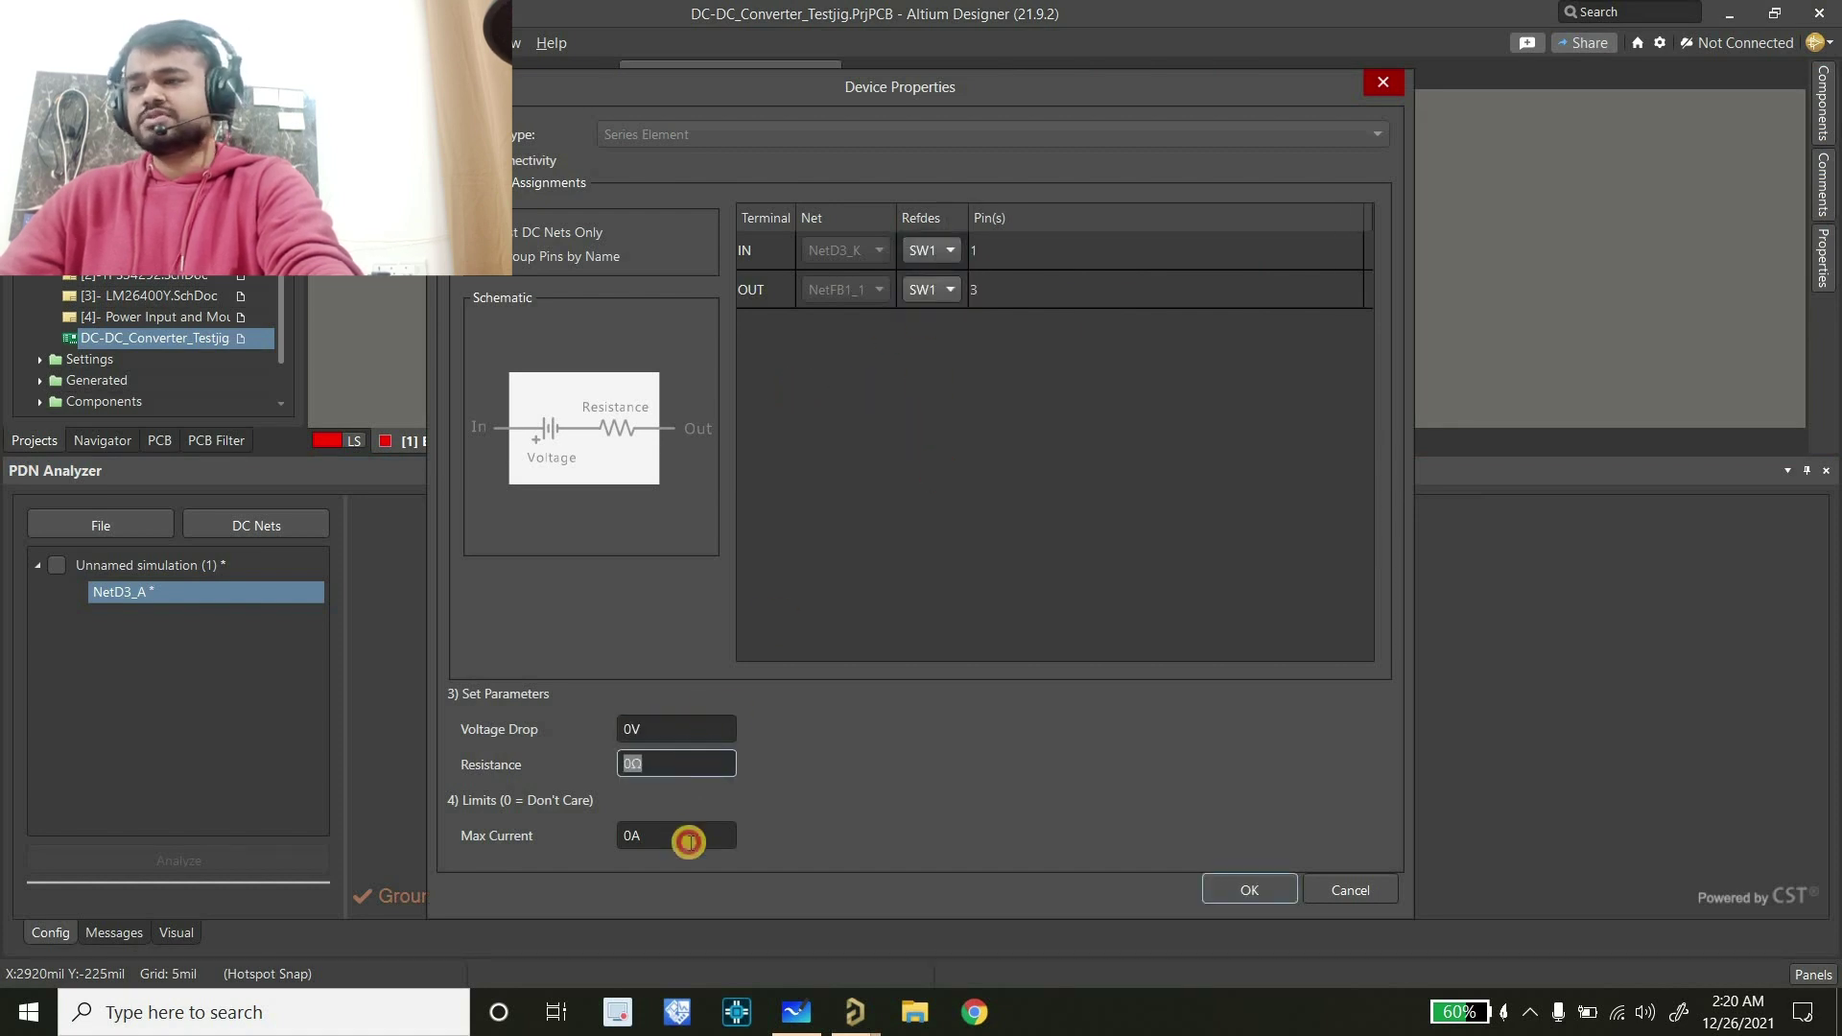
left_click(688, 841)
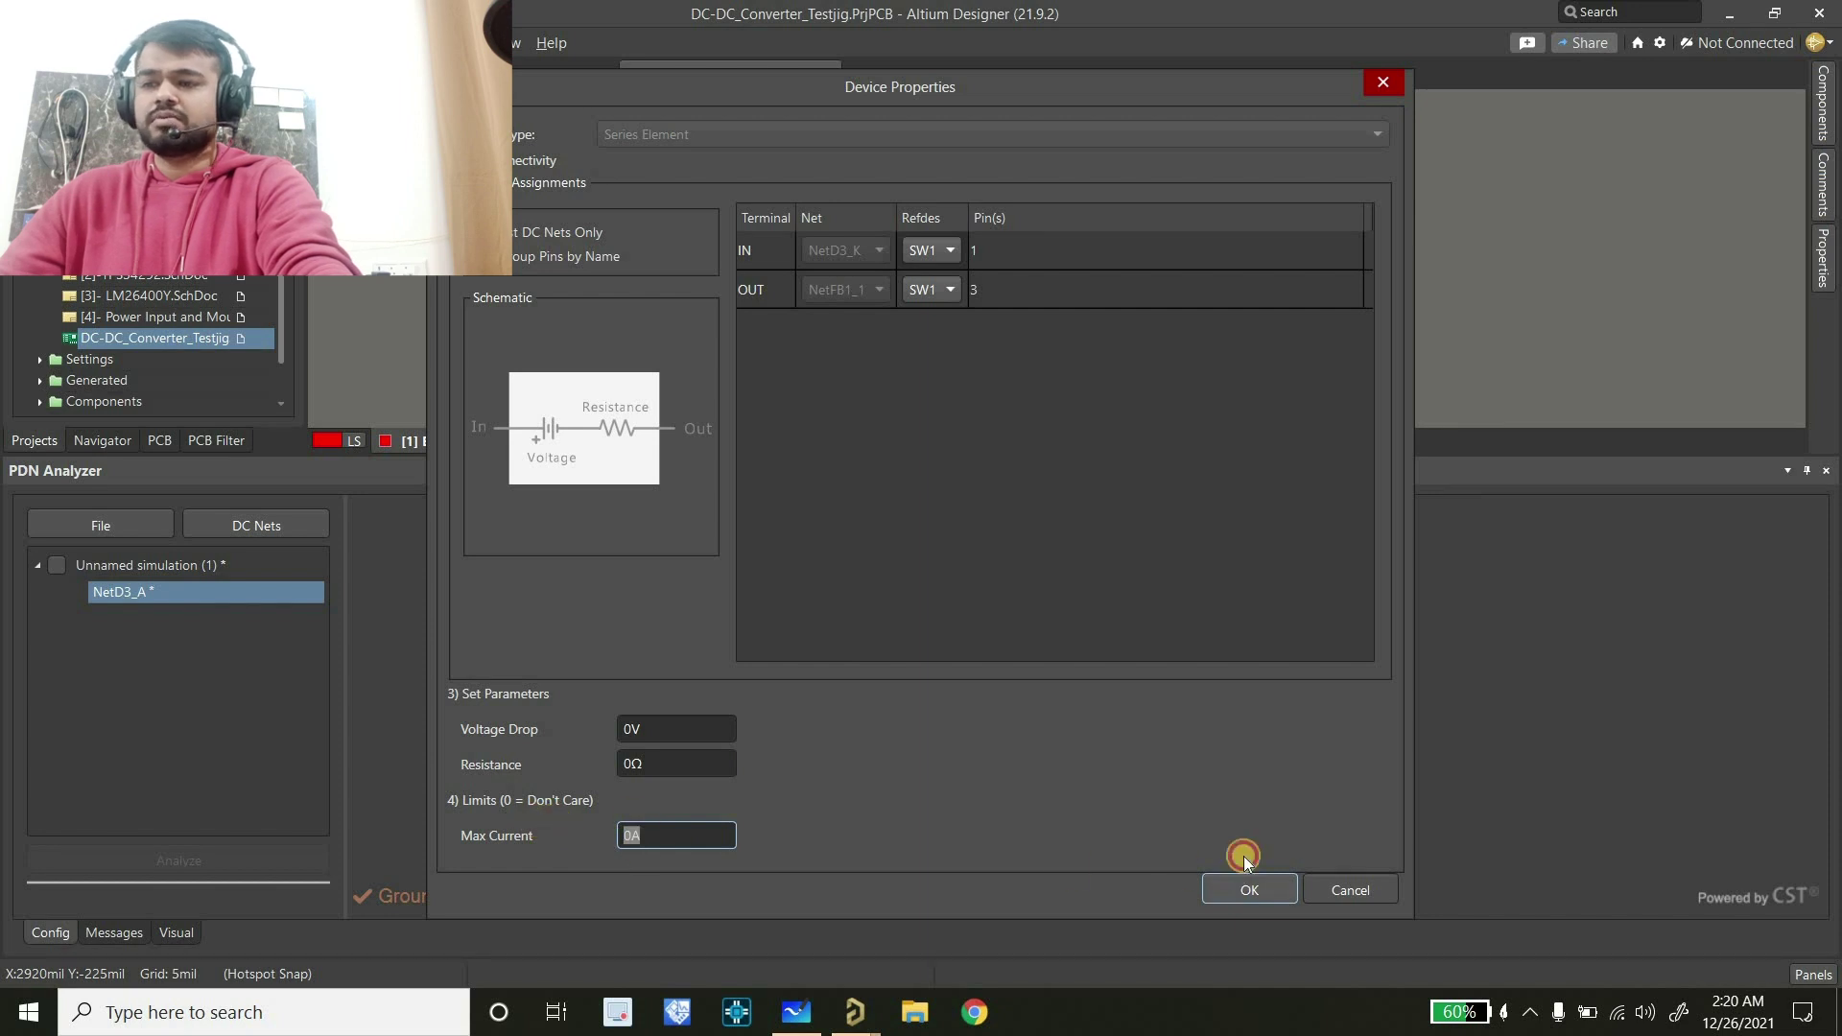
left_click(1247, 888)
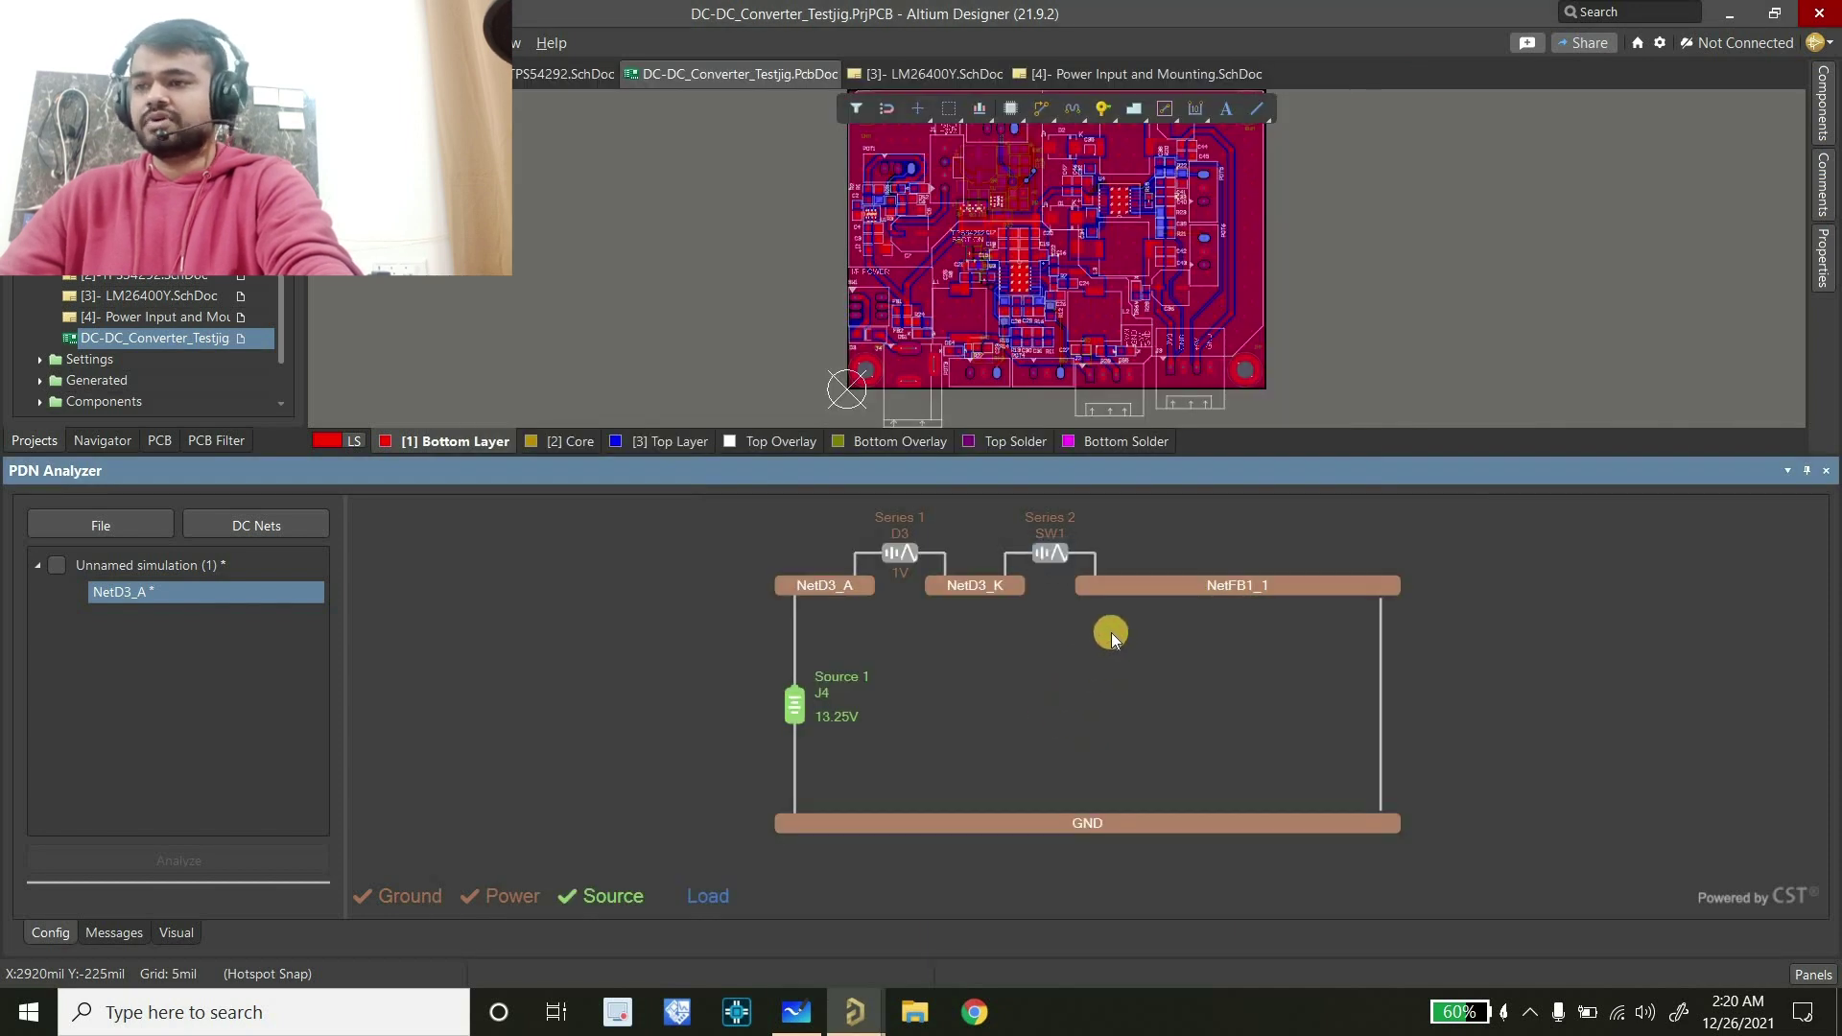
Extend the net NetFB1_1 to the +12V net
right_click(1160, 586)
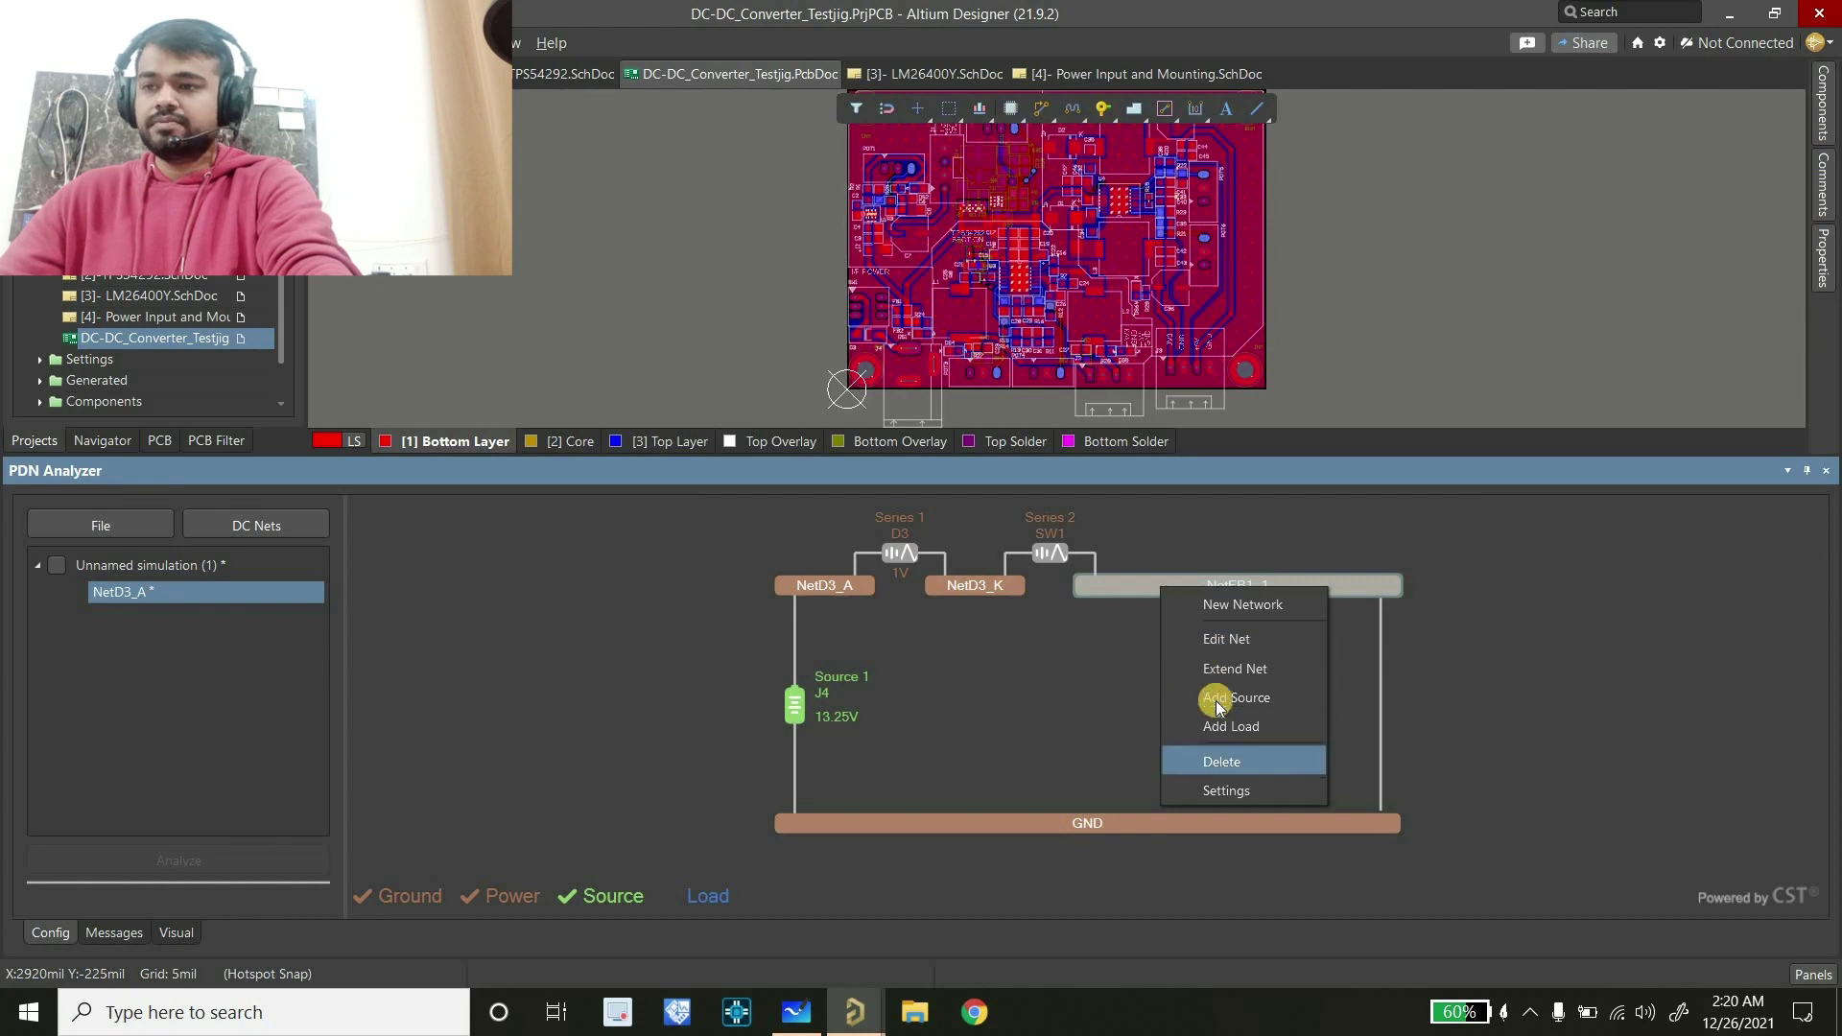
left_click(1223, 672)
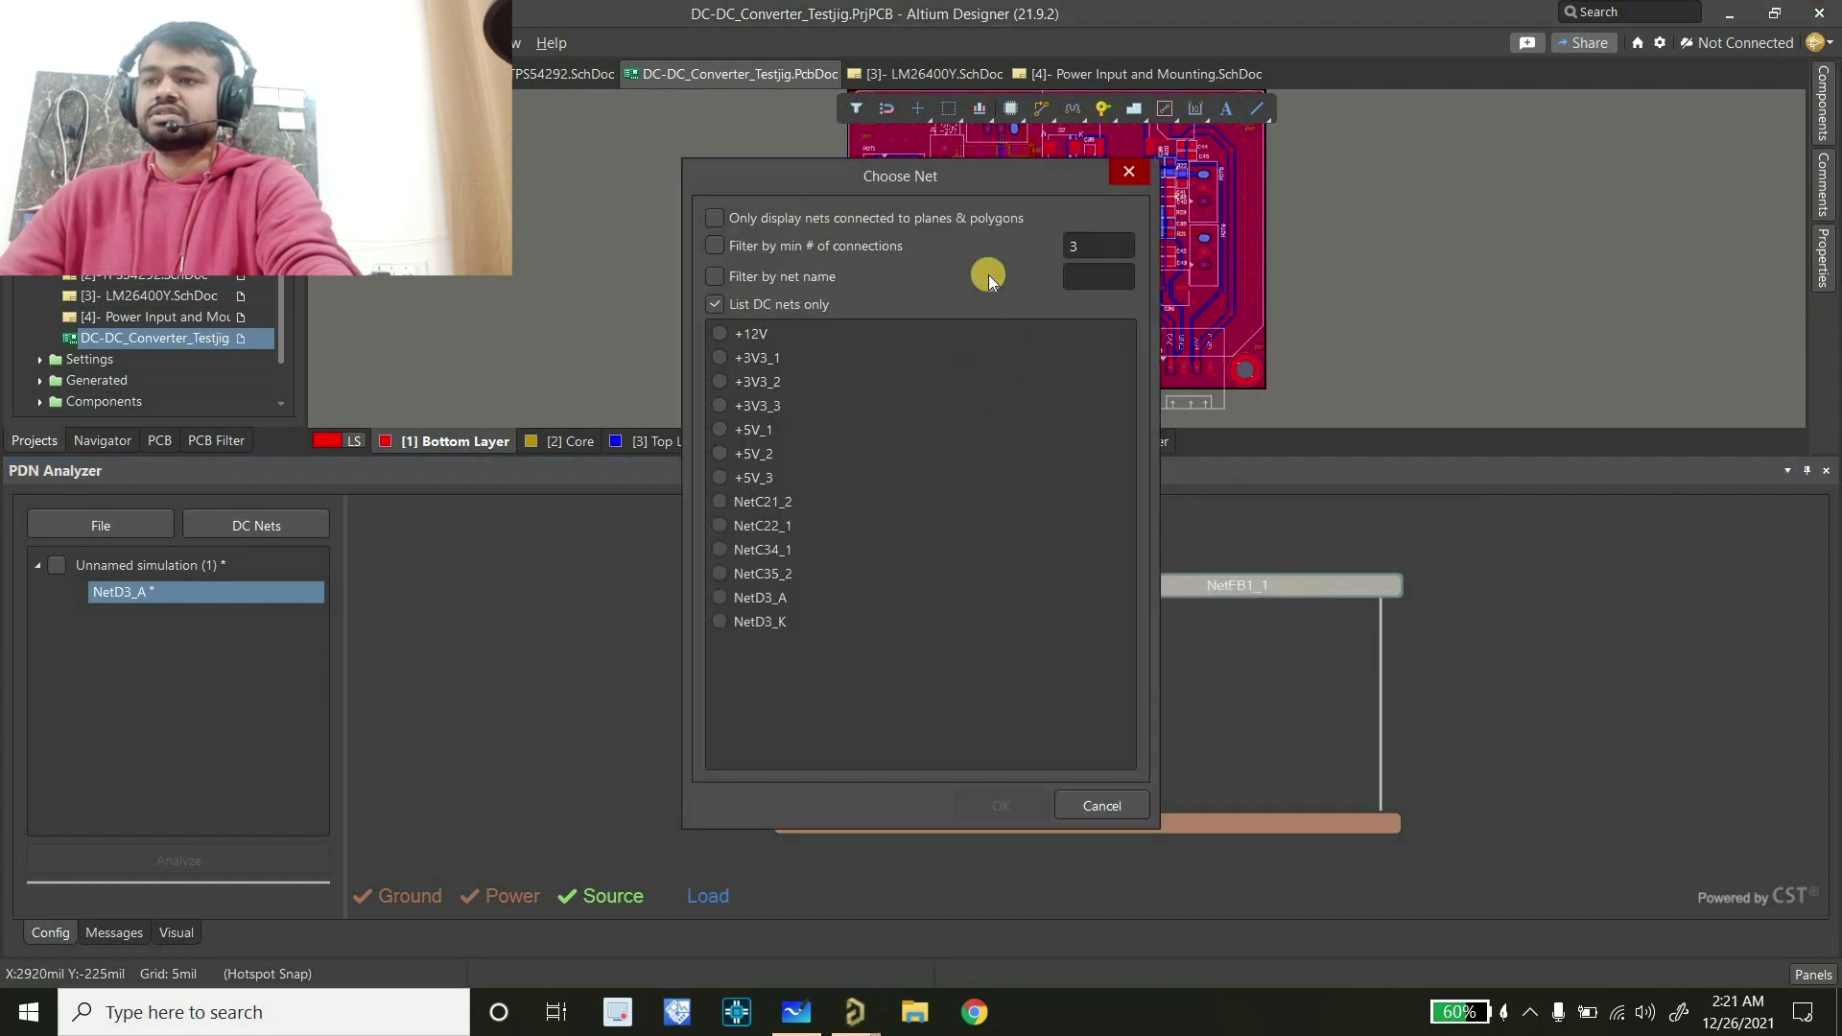
left_click(739, 334)
left_click(1001, 805)
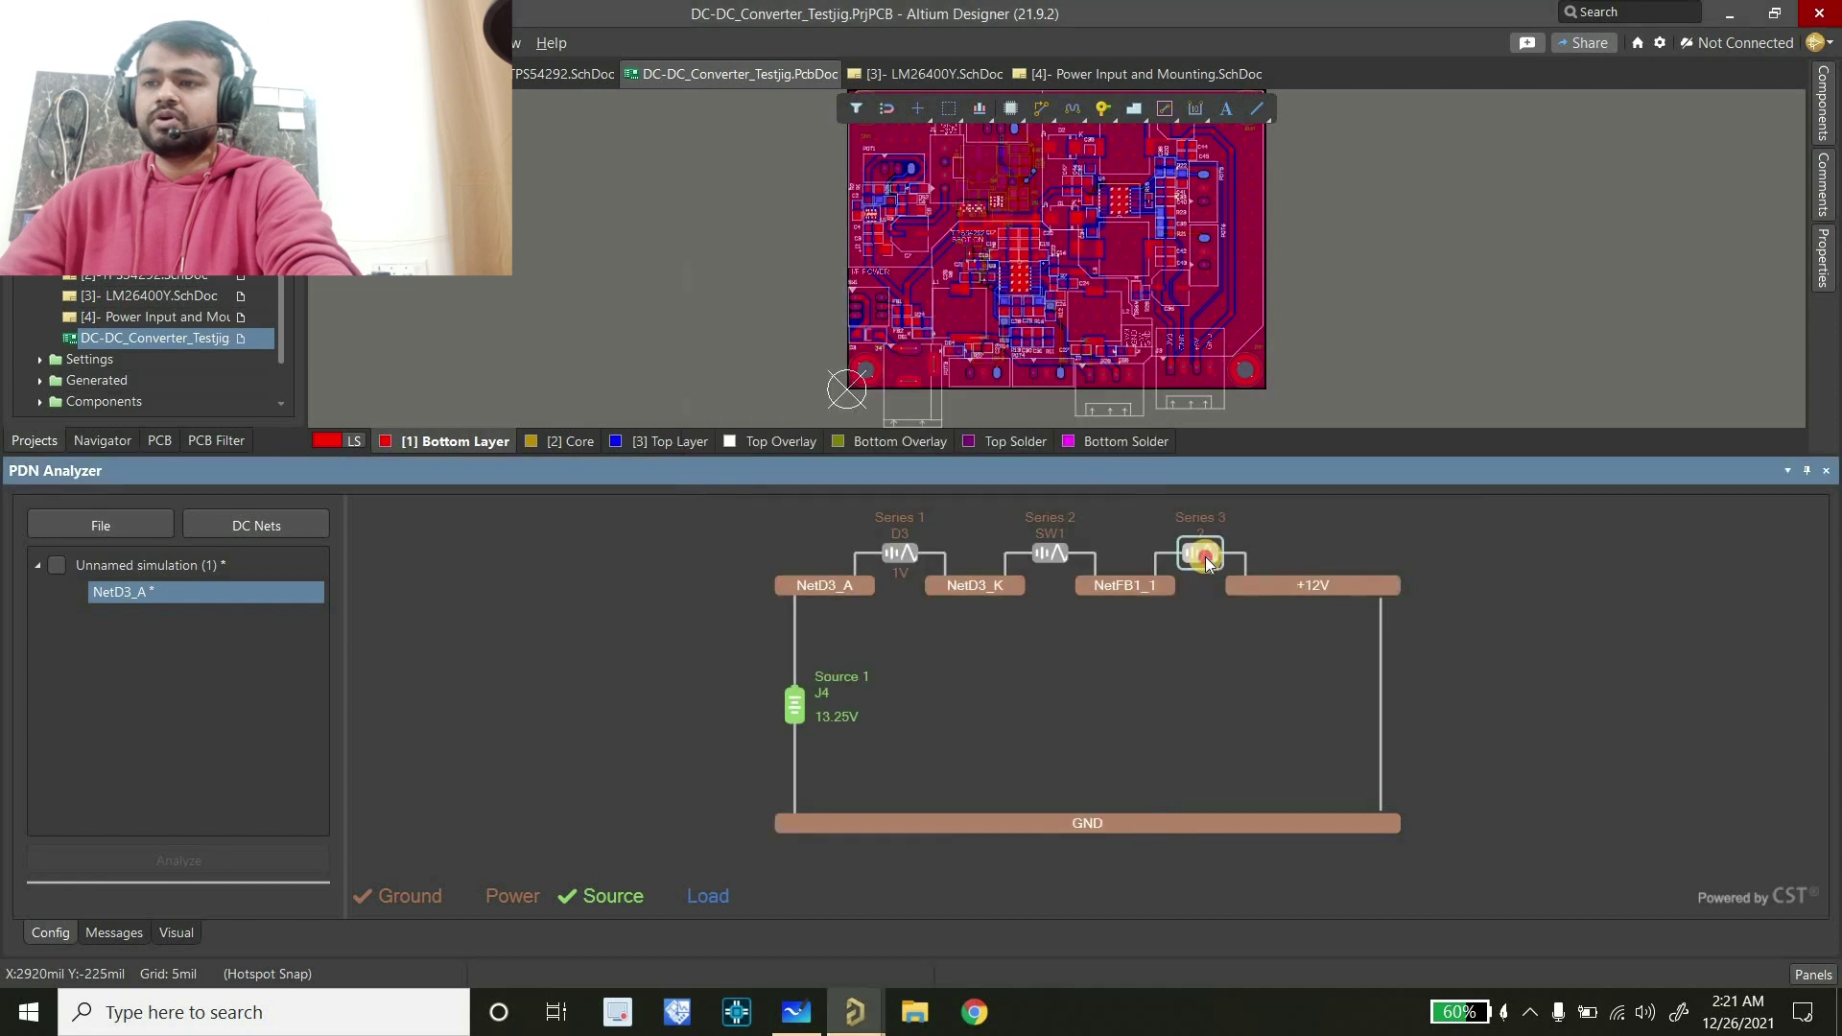
Assign ferrite bead FB1 to the IN and OUT terminals of the series element between NetFB1_1 and +12V
double_click(1203, 556)
left_click(924, 250)
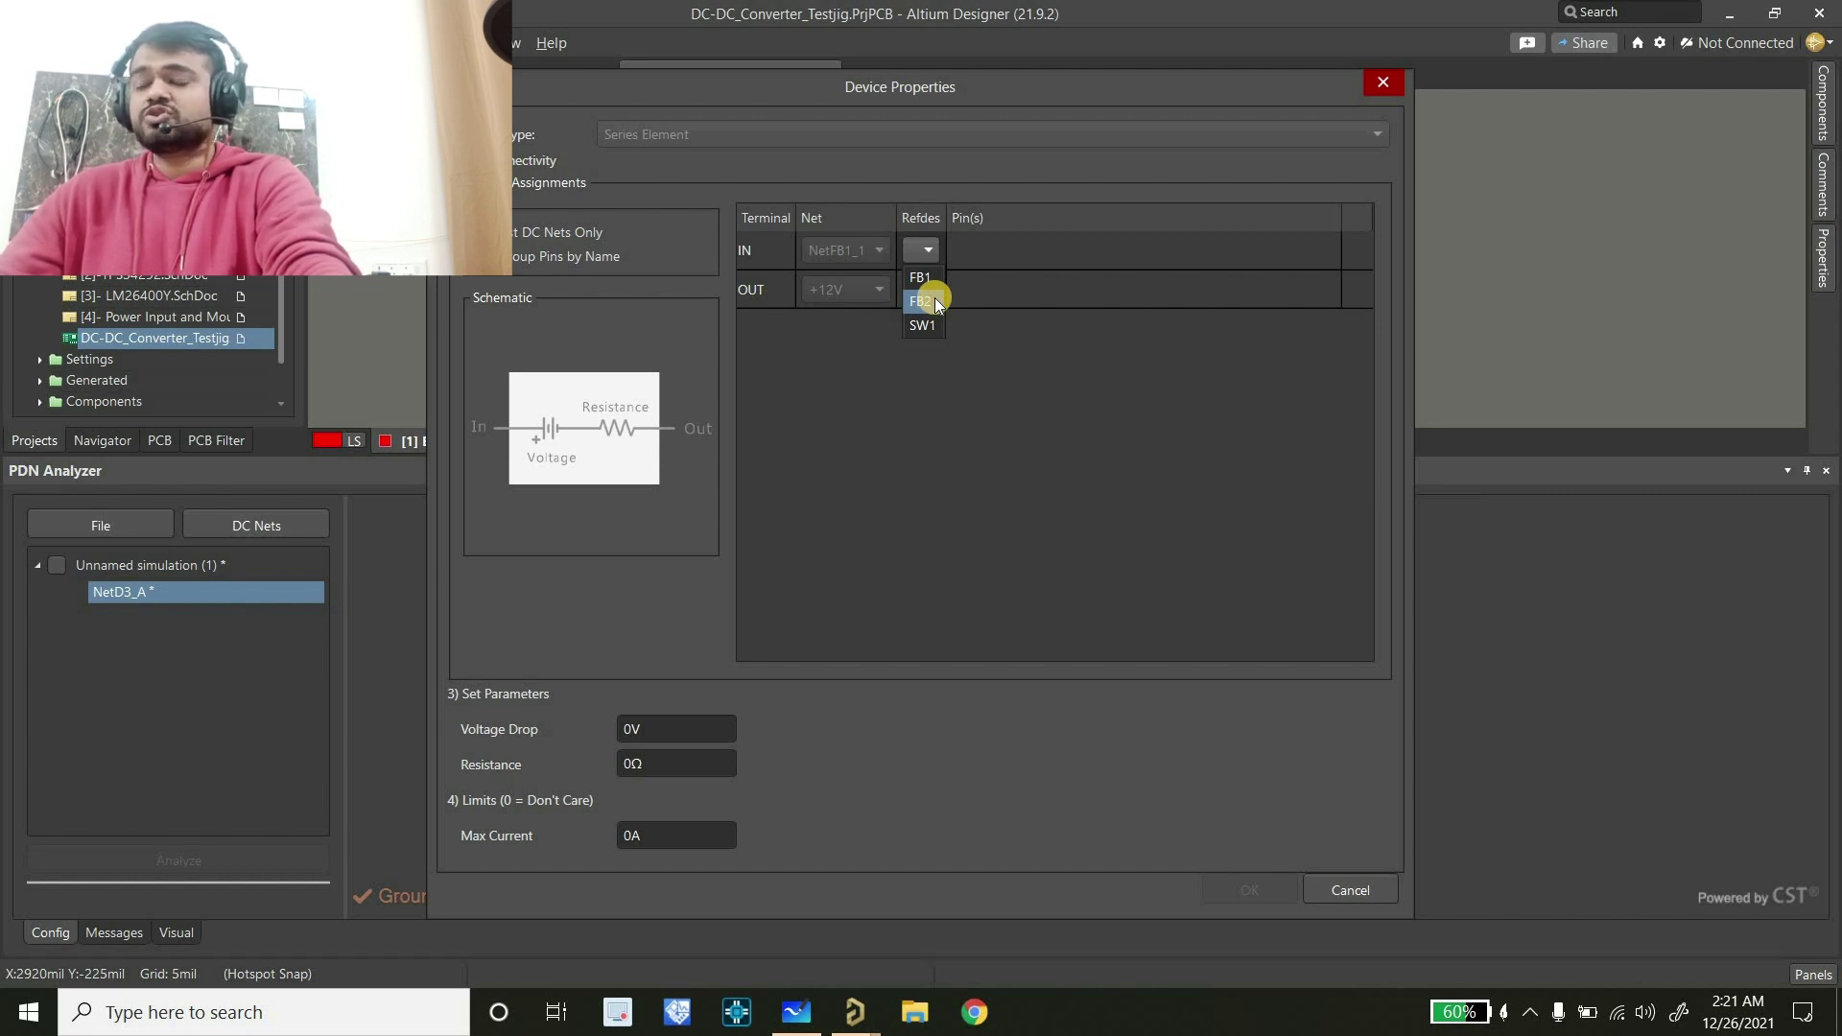
left_click(732, 133)
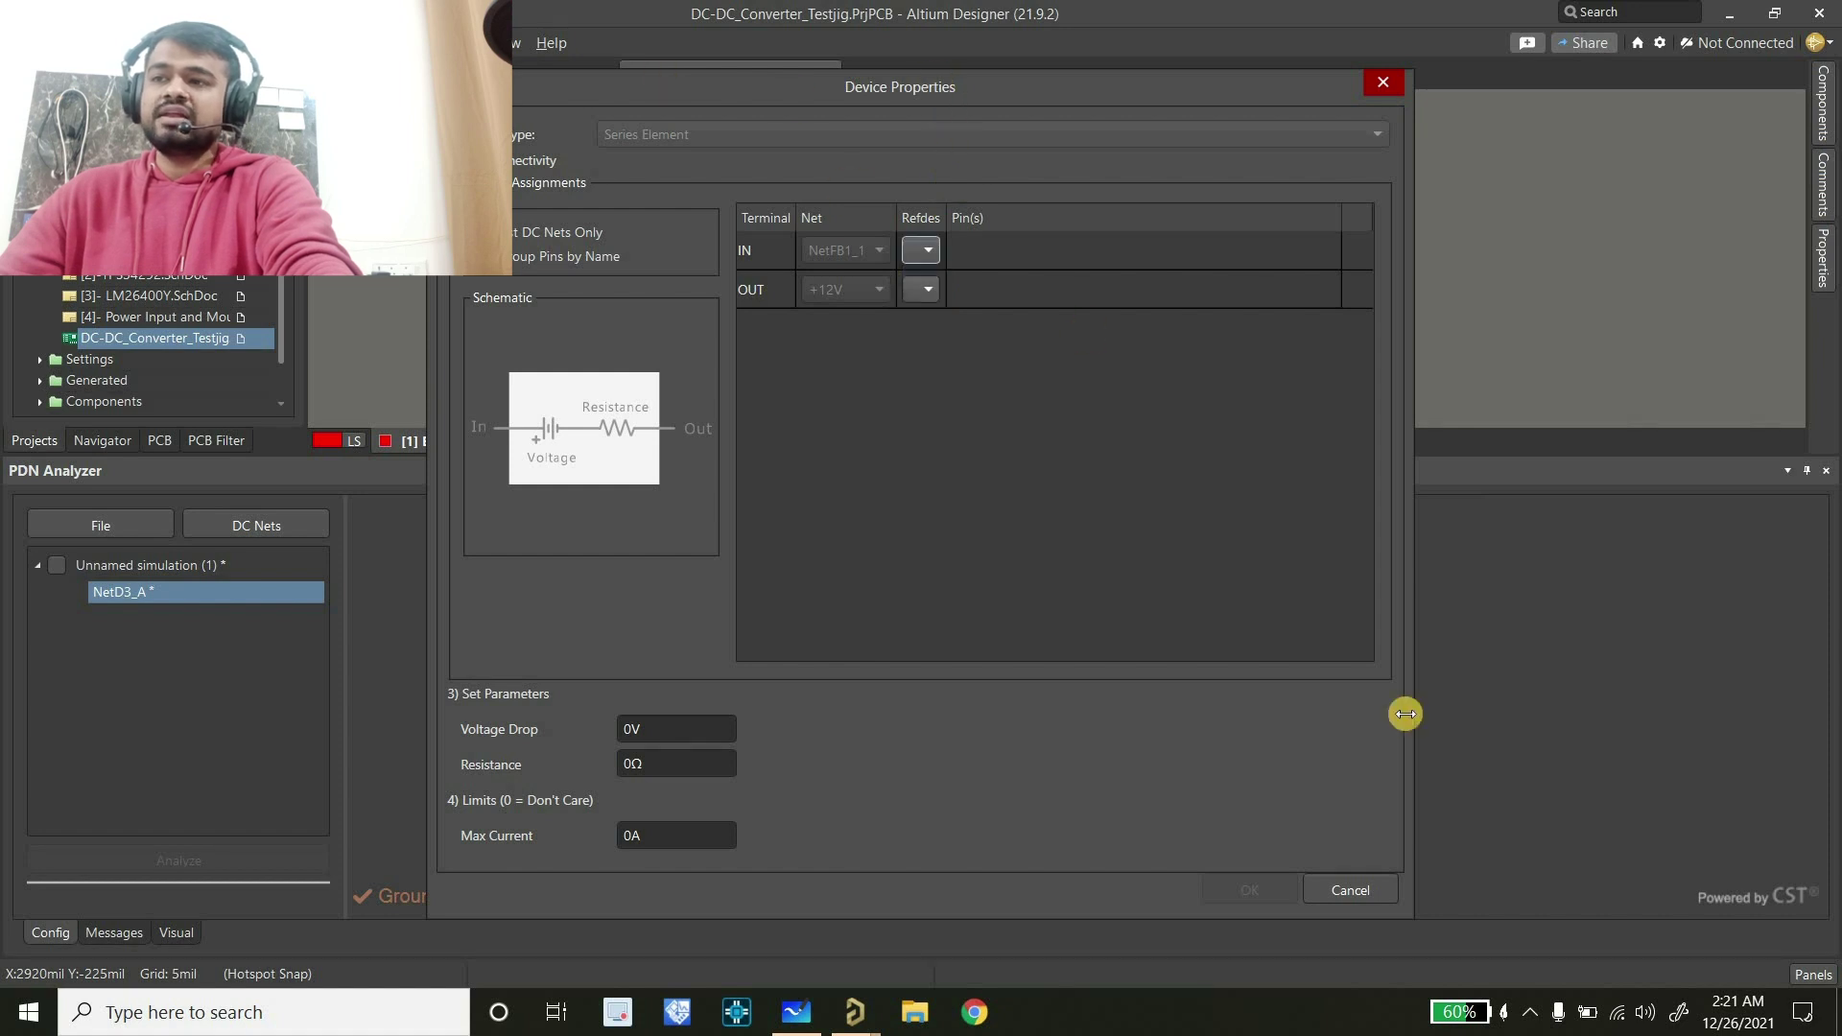
left_click(927, 250)
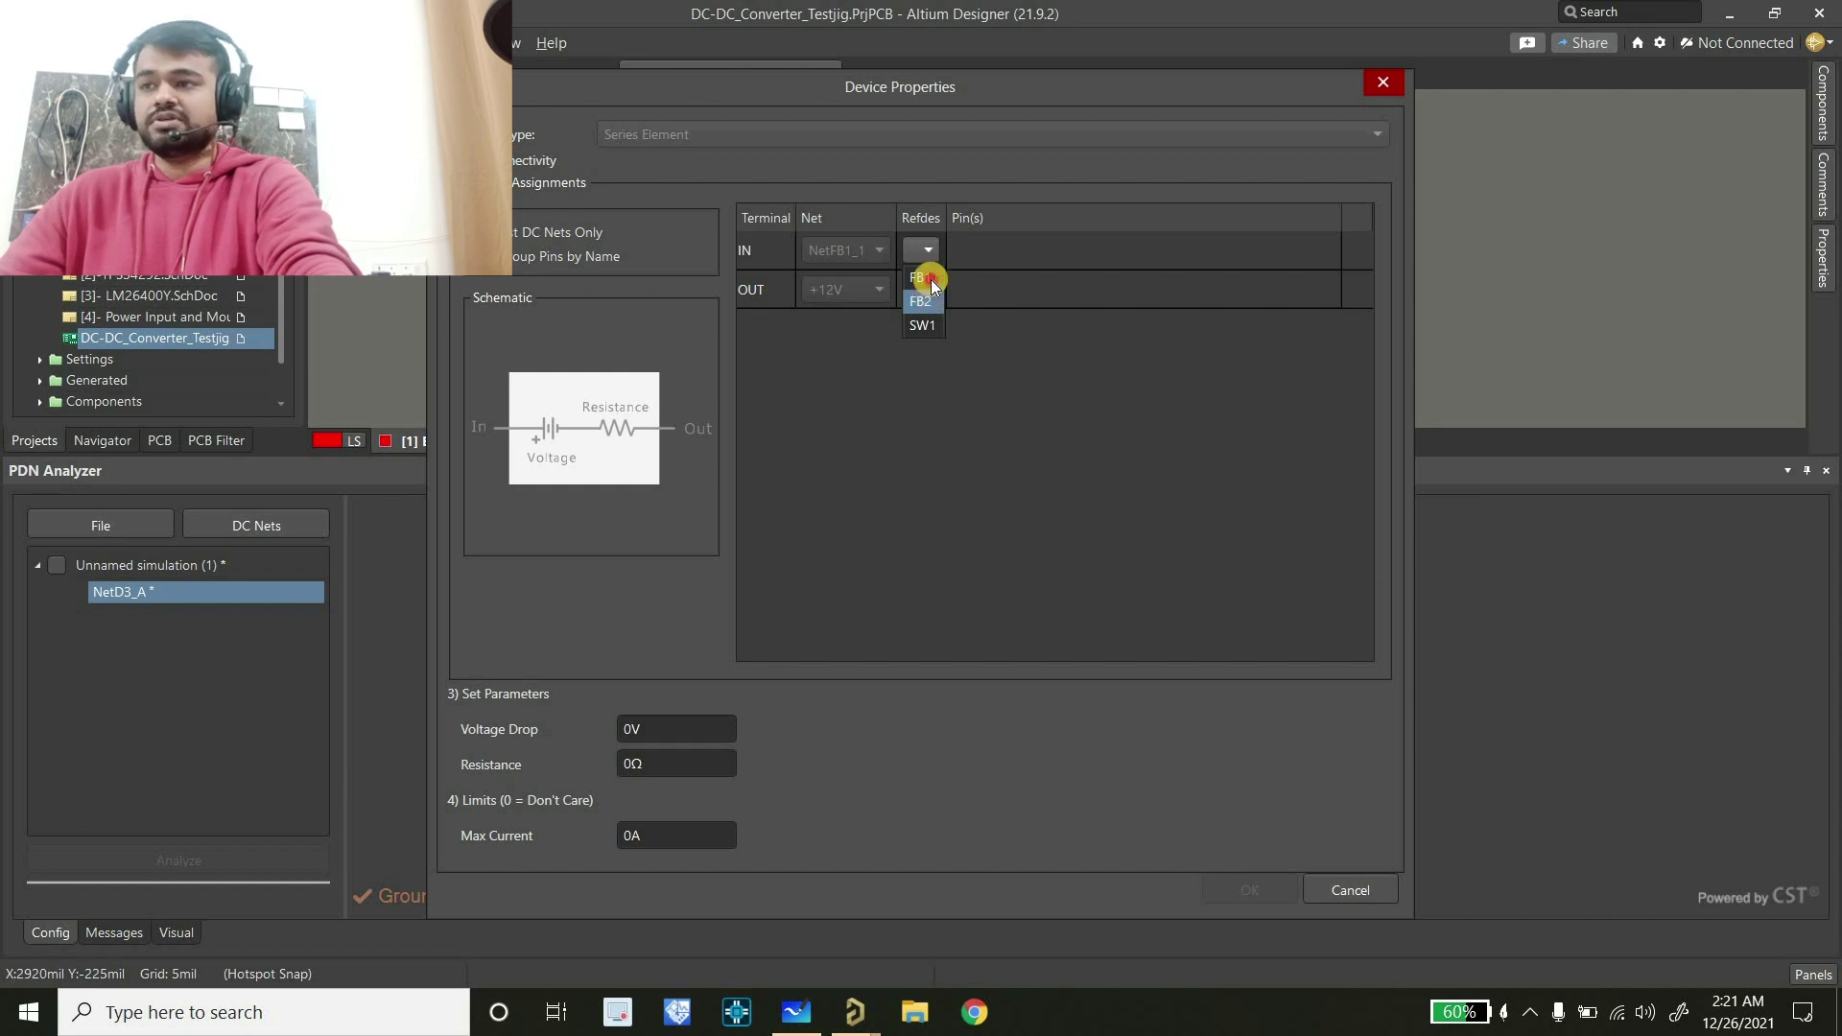
left_click(919, 277)
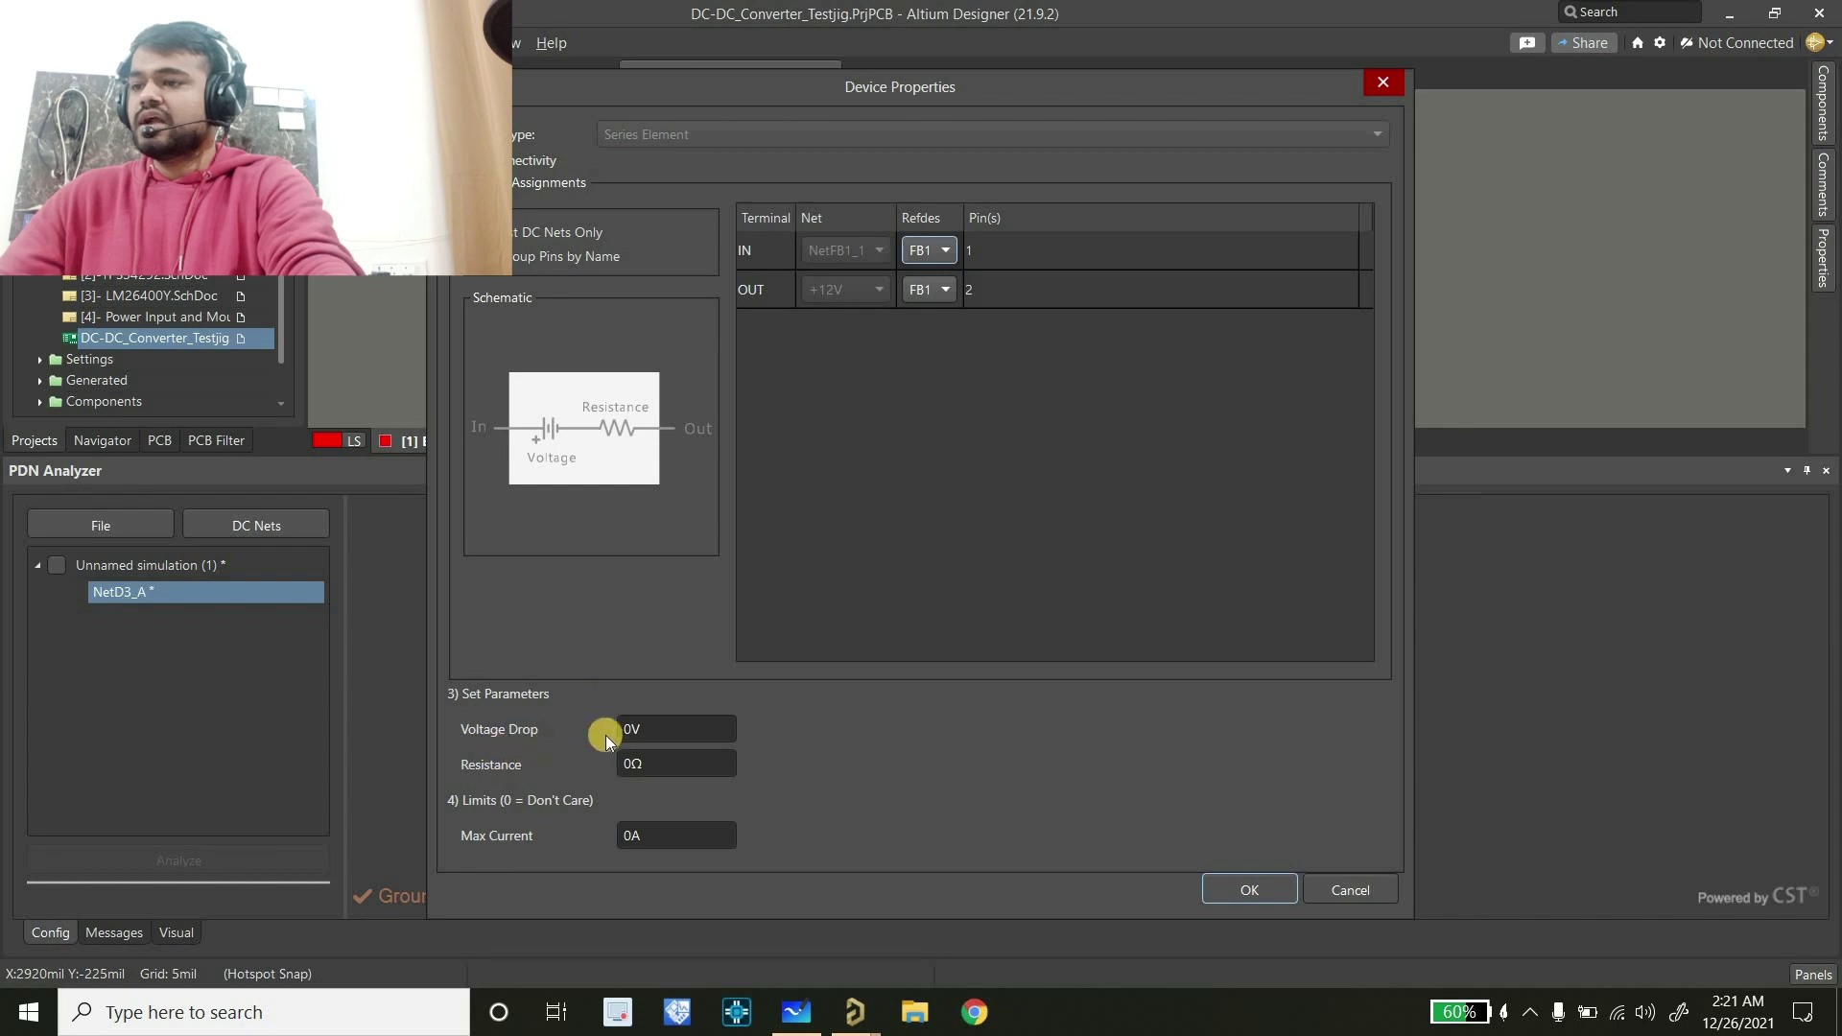
Consult the whiteboard calculation for the ferrite beads and set FB1's voltage drop to 0.25 V
left_click(653, 729)
left_click(798, 1013)
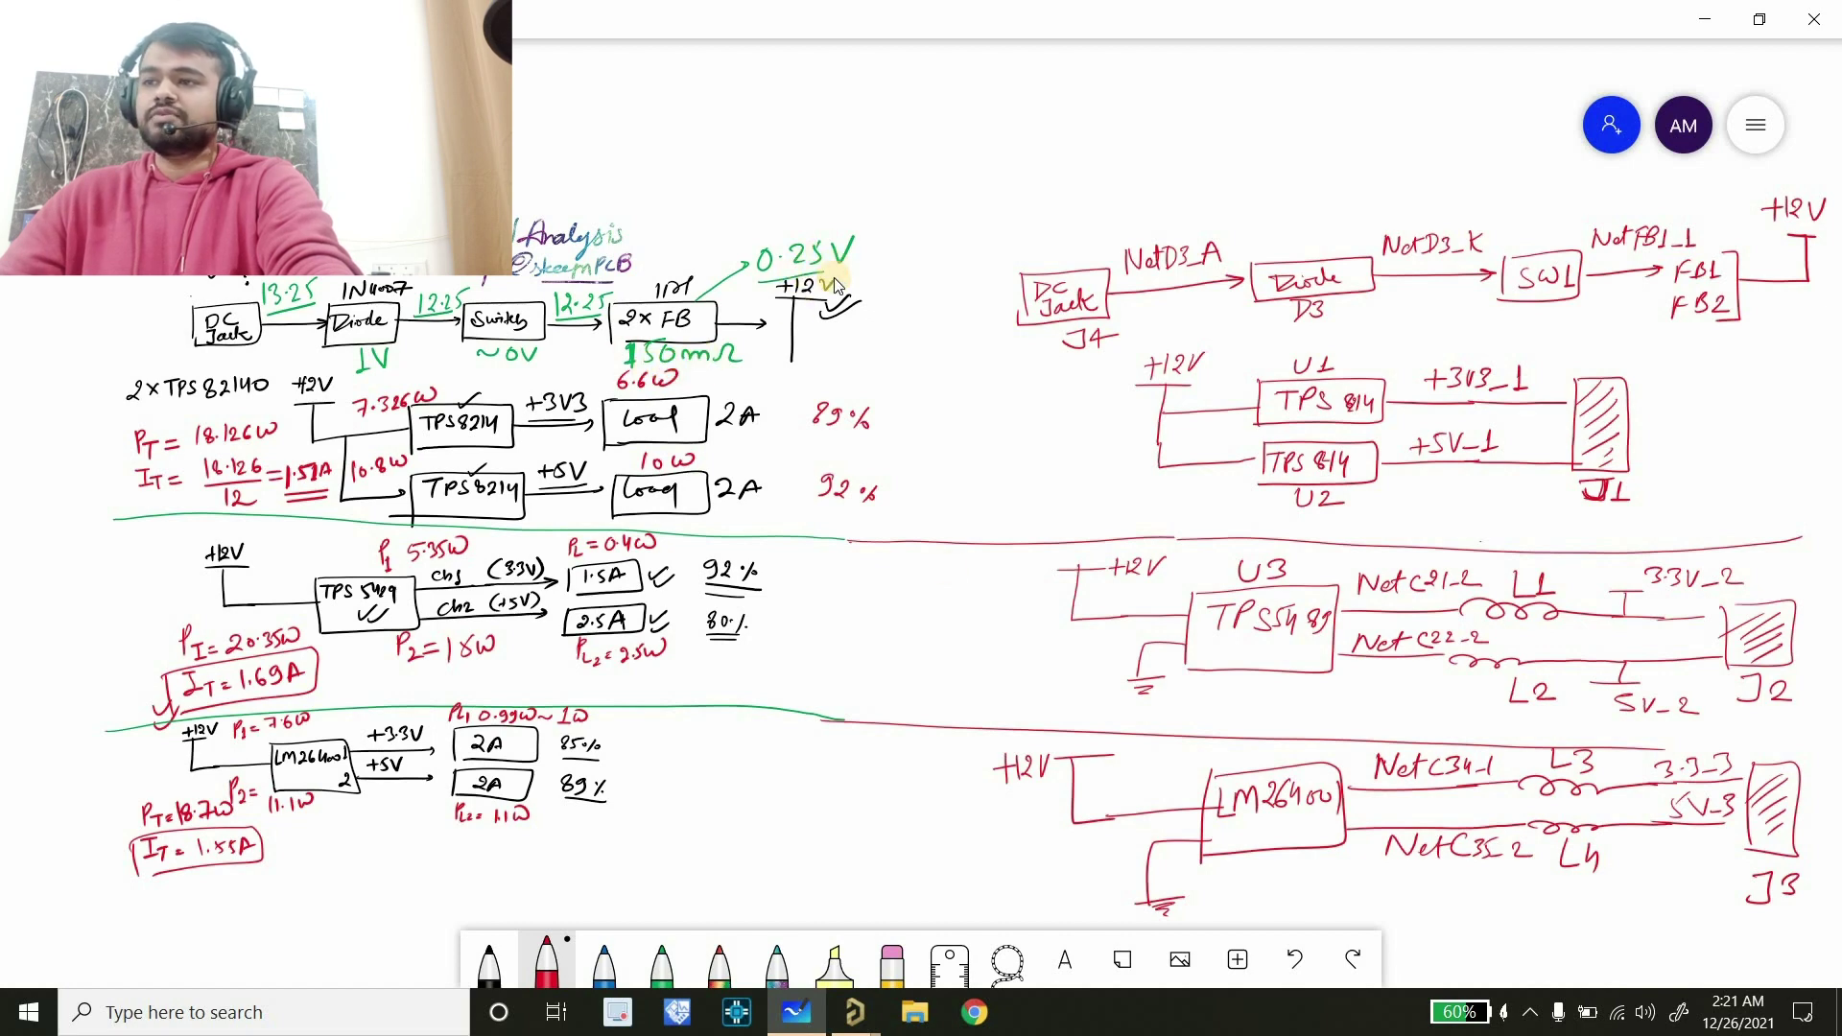
left_click(855, 1012)
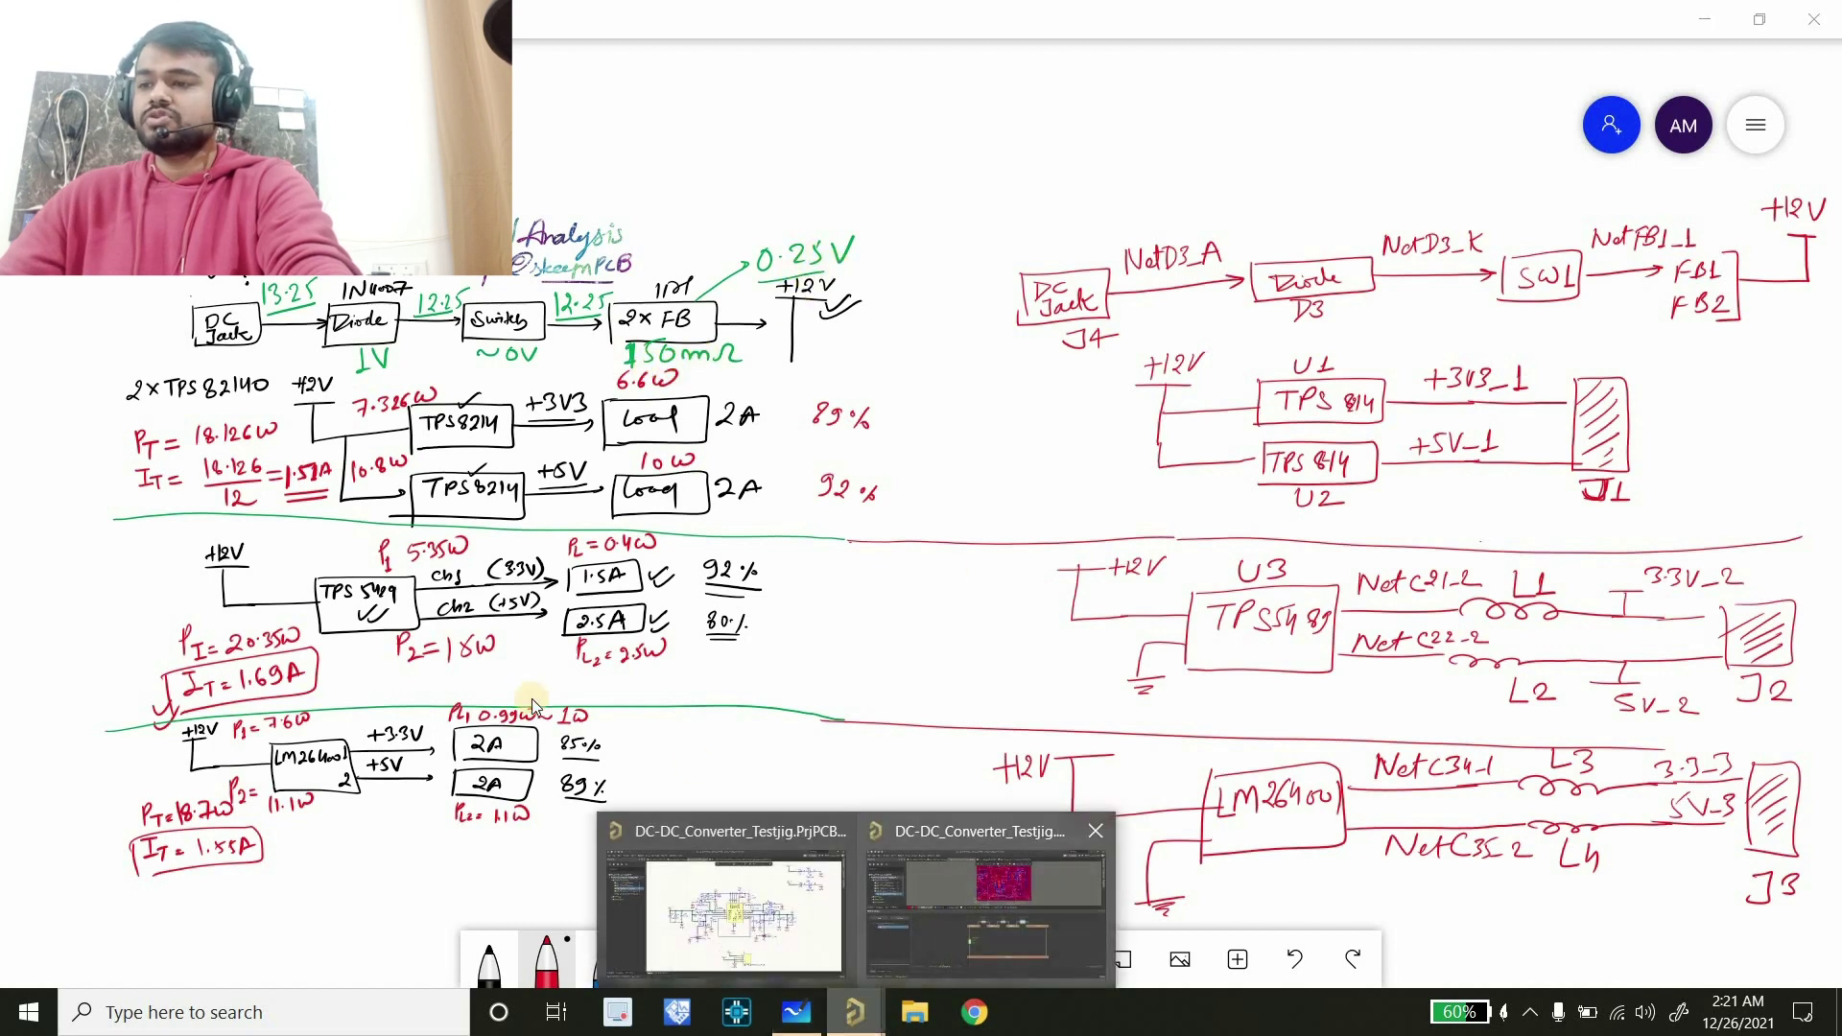
type("0.25")
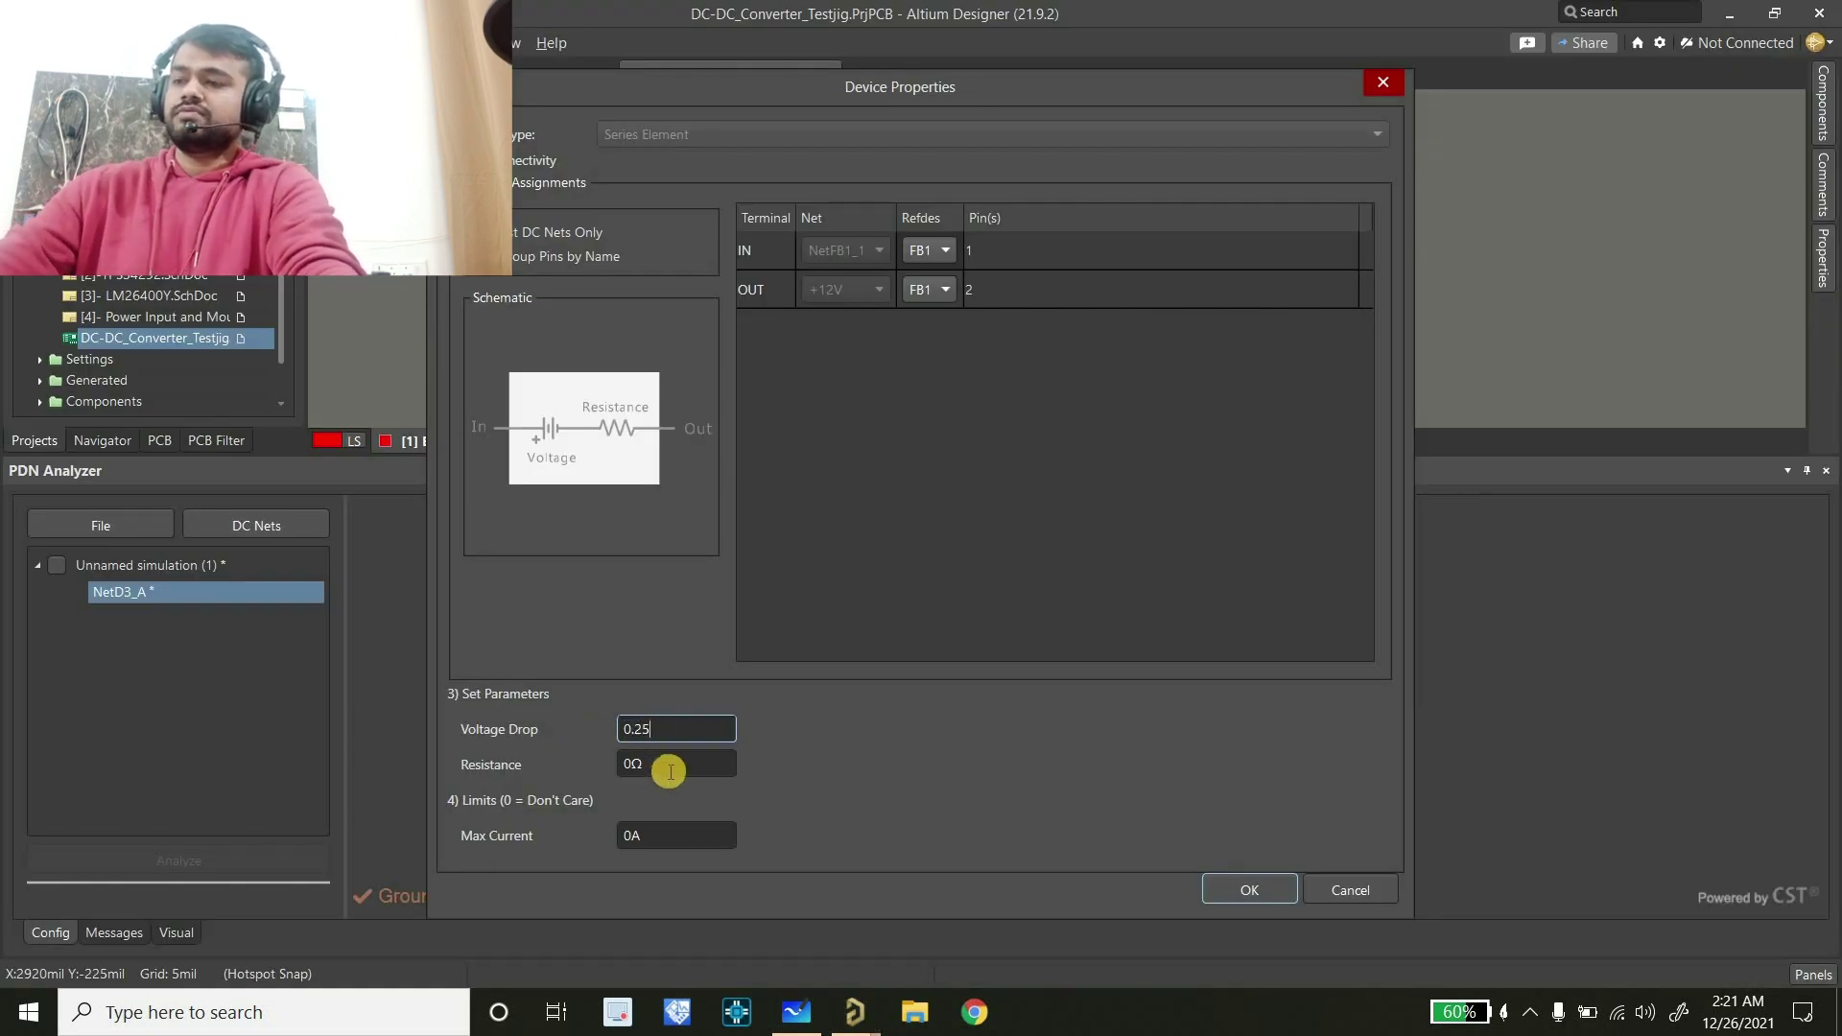
Check the ferrite bead resistance on the whiteboard and set FB1's resistance to 150 mΩ
left_click(669, 772)
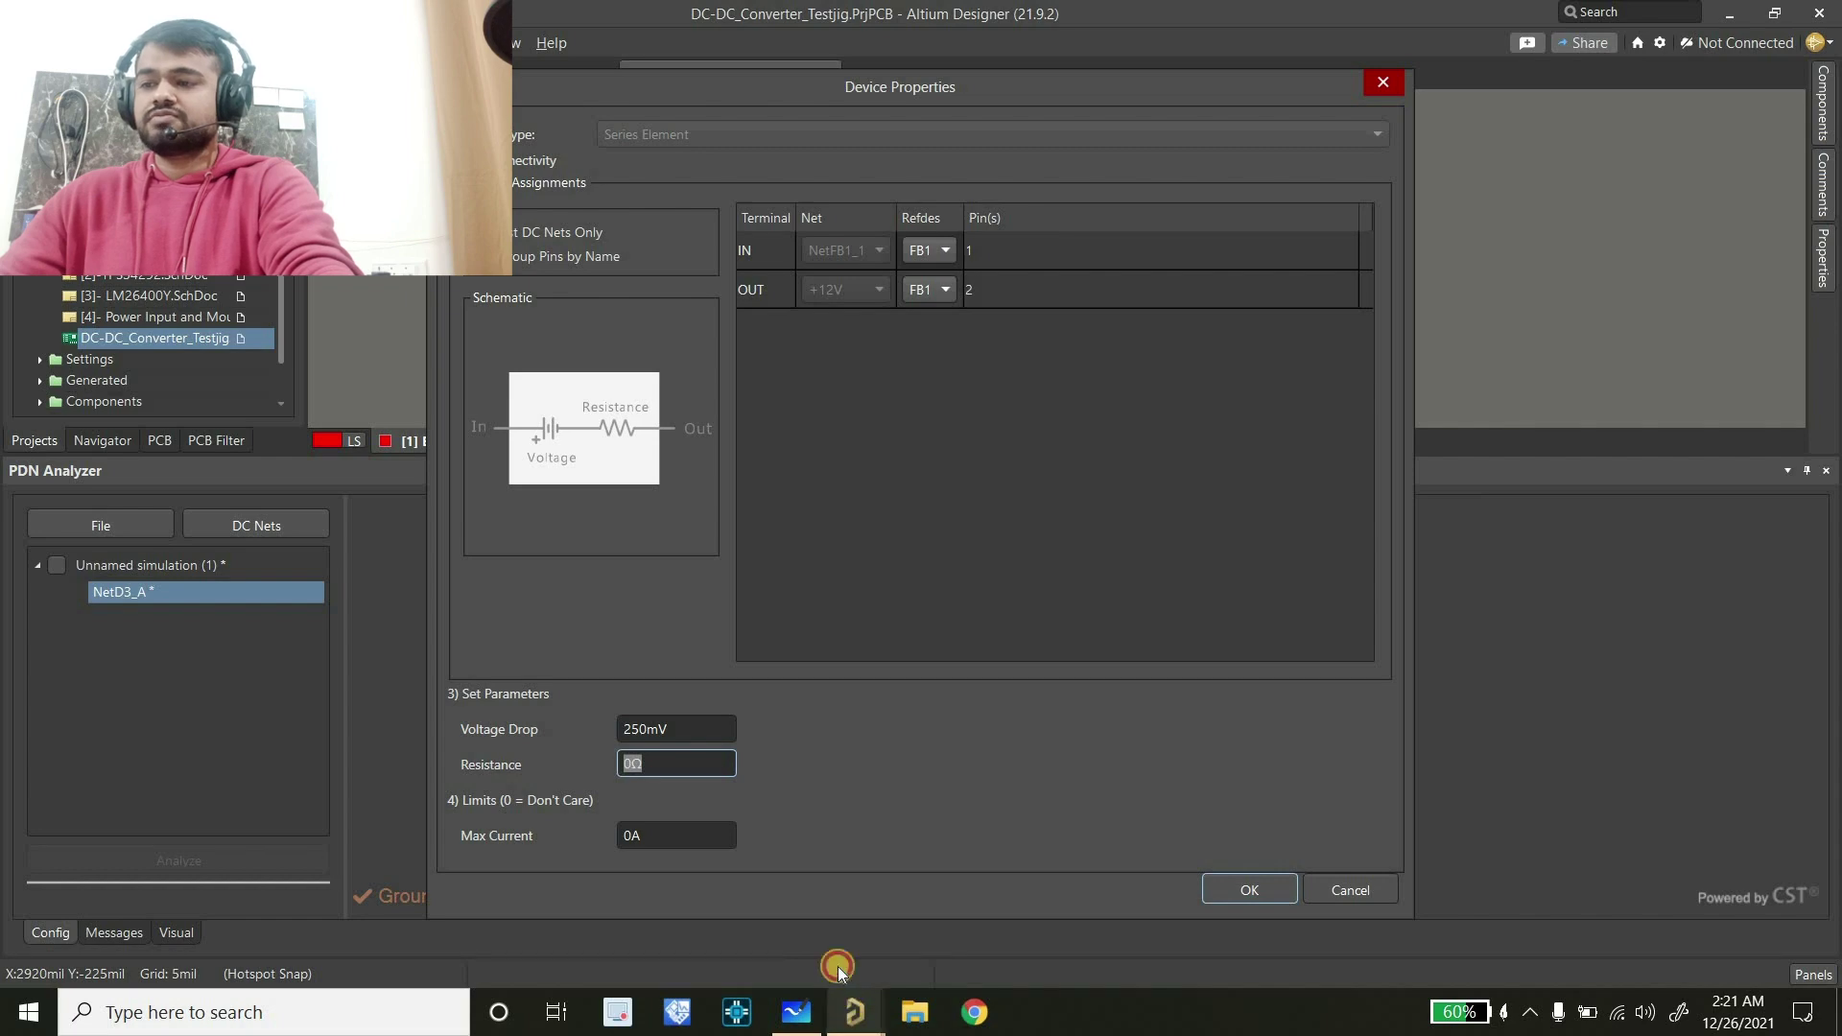
mouse_move(848, 1014)
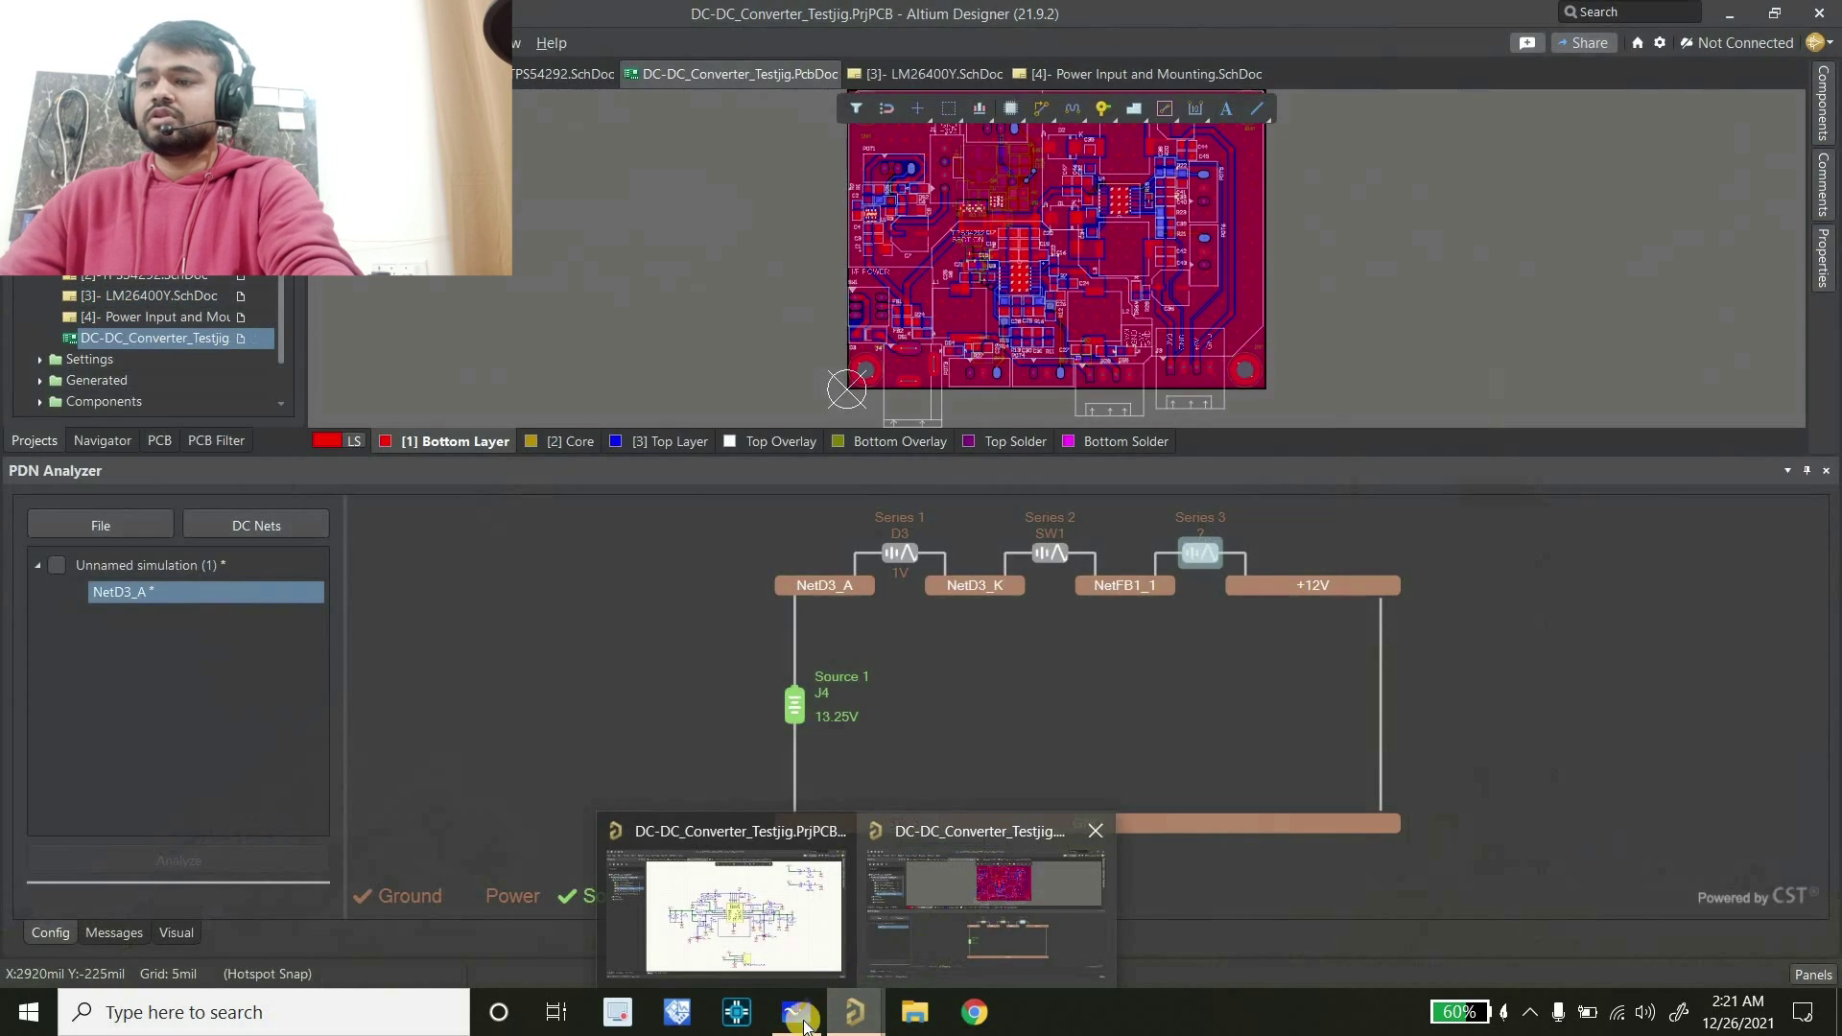
left_click(798, 1015)
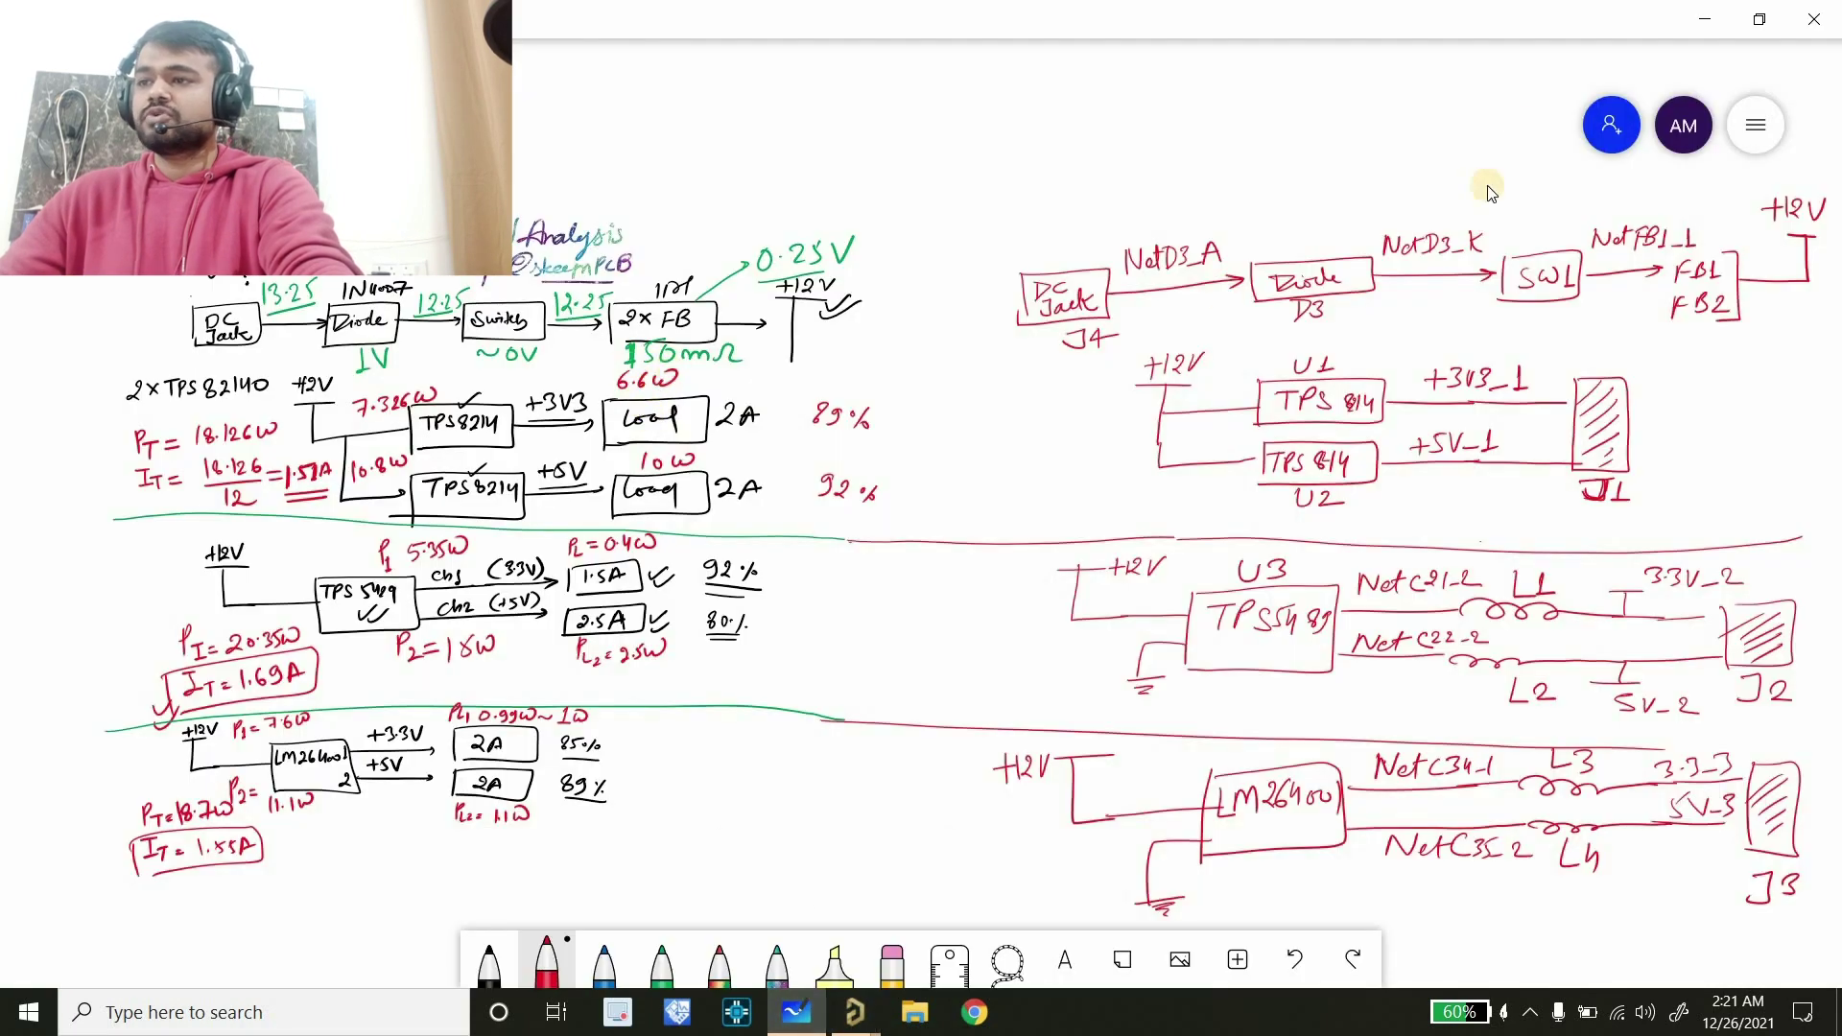
left_click(1705, 19)
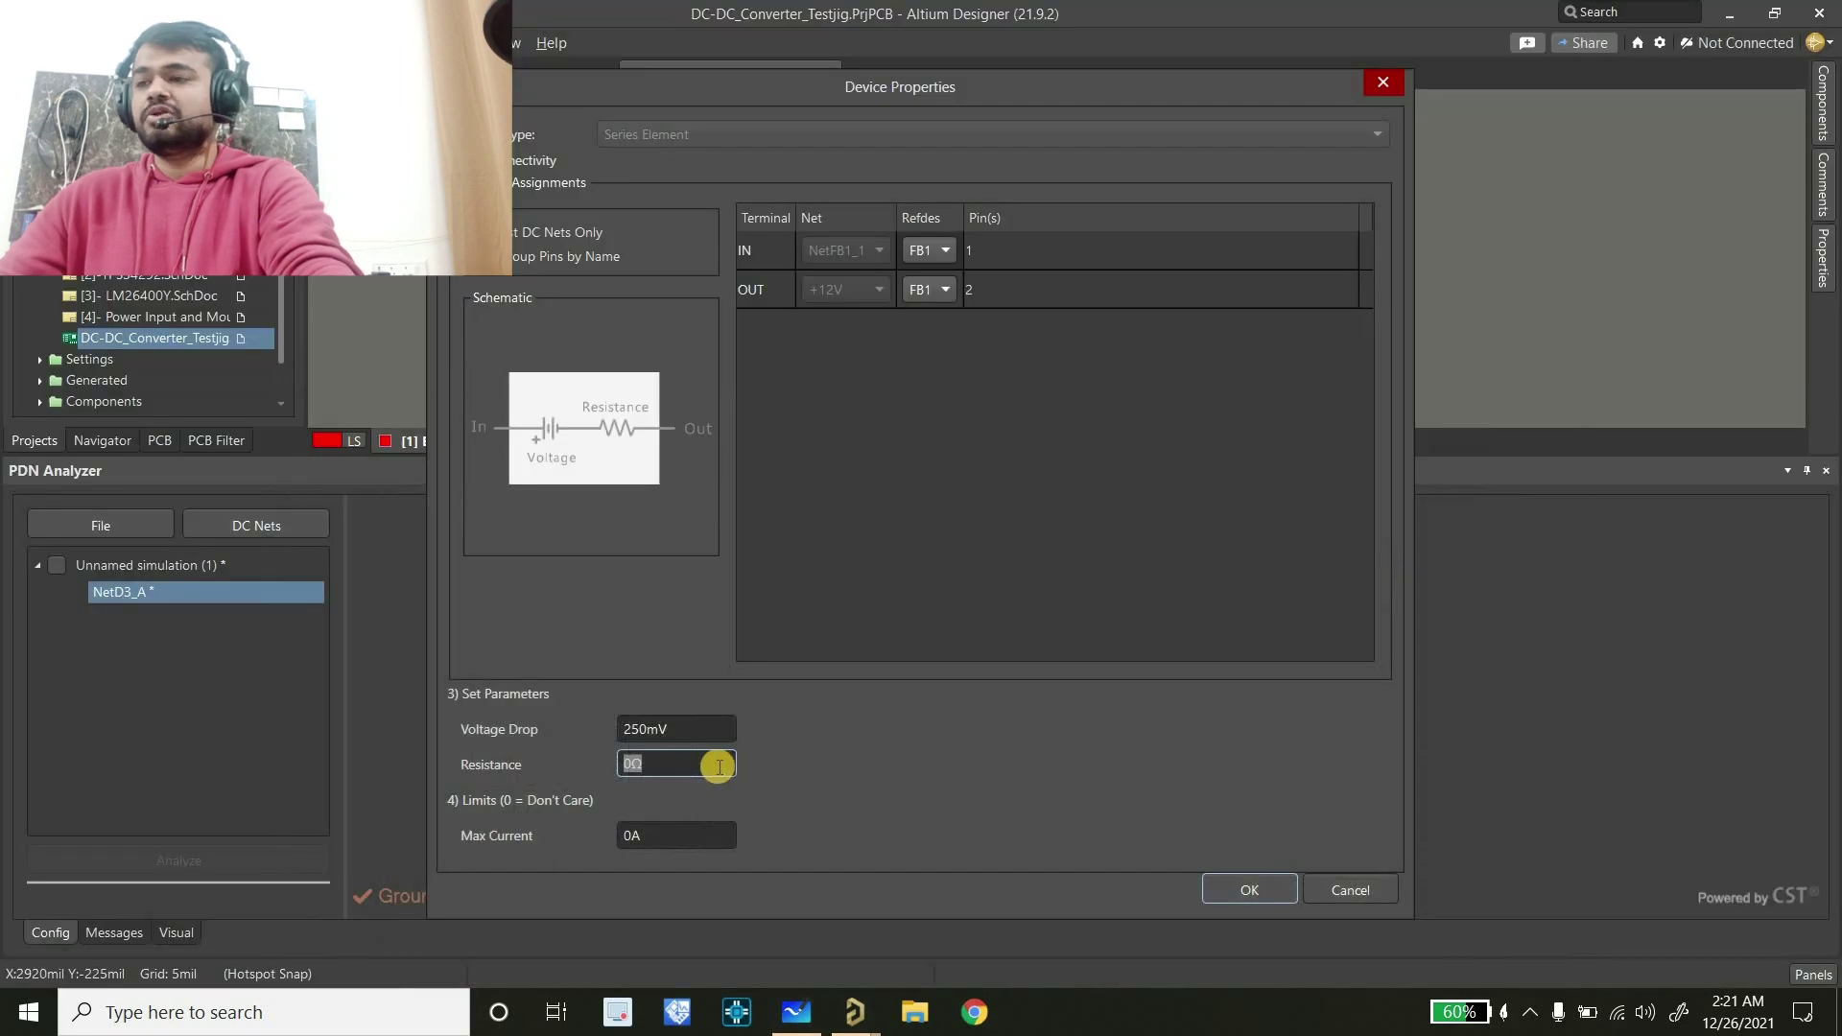
type("15")
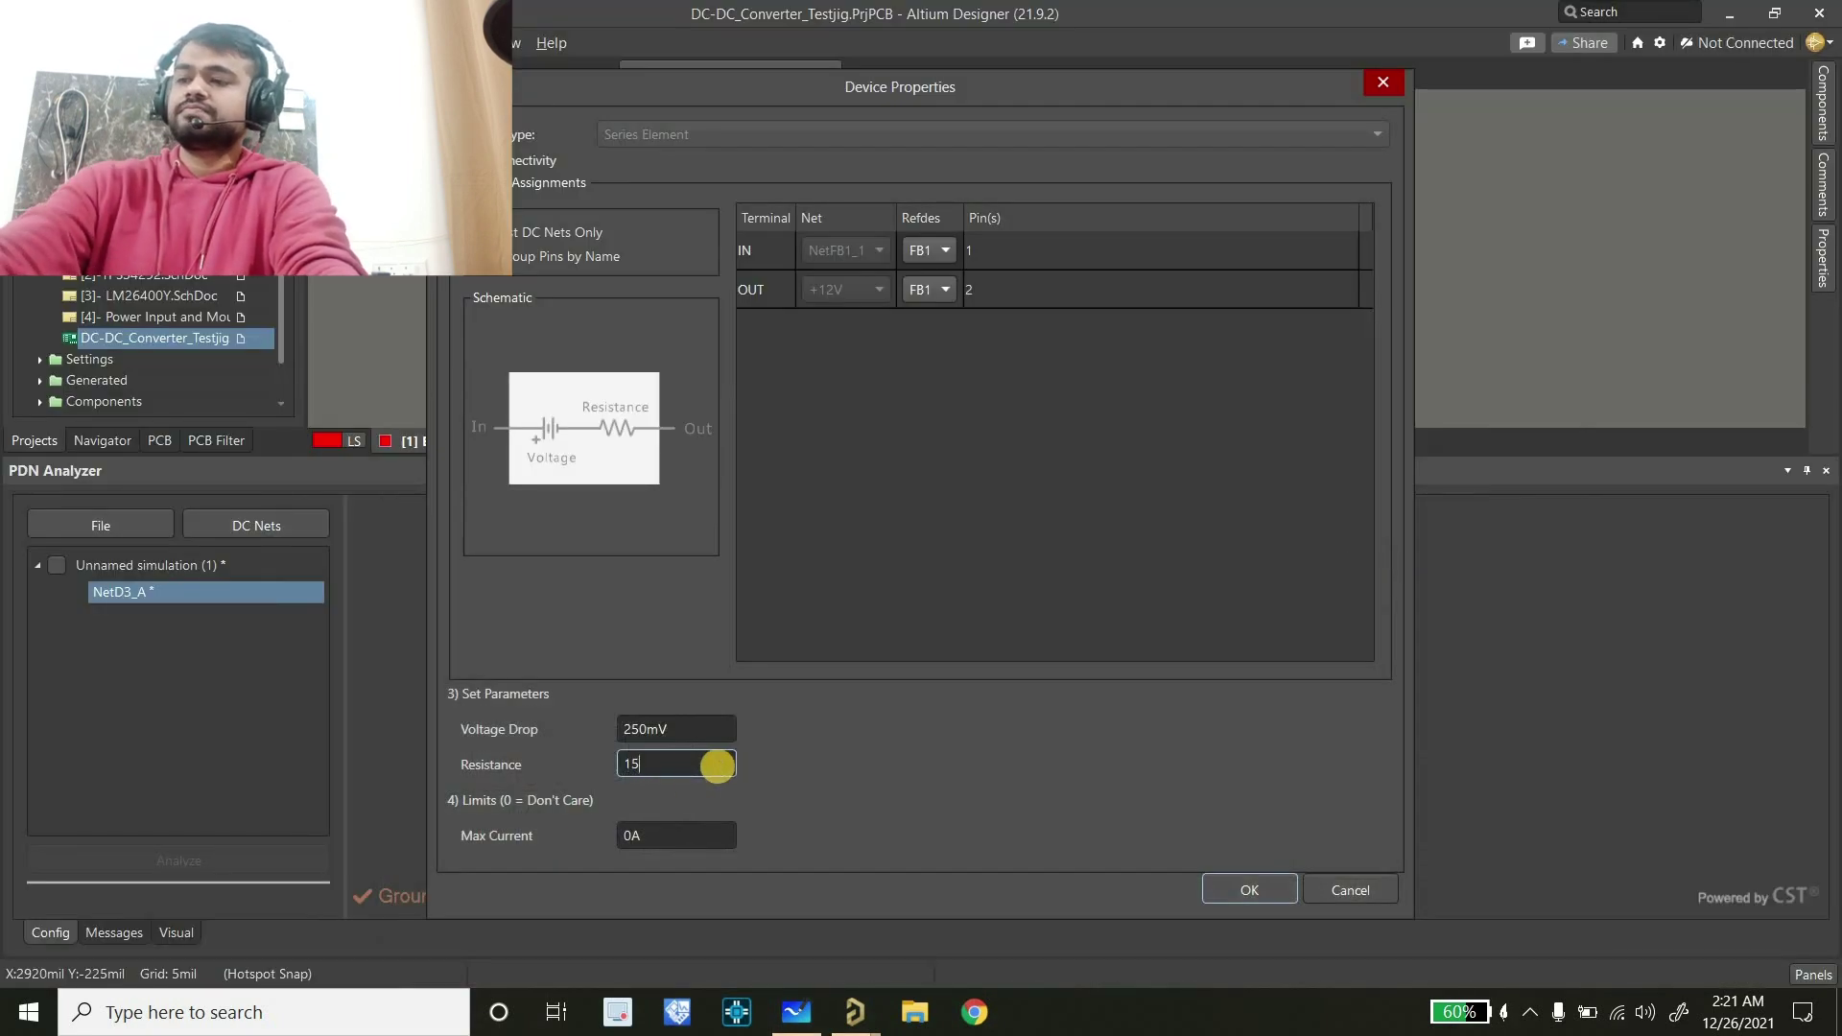
type("0M")
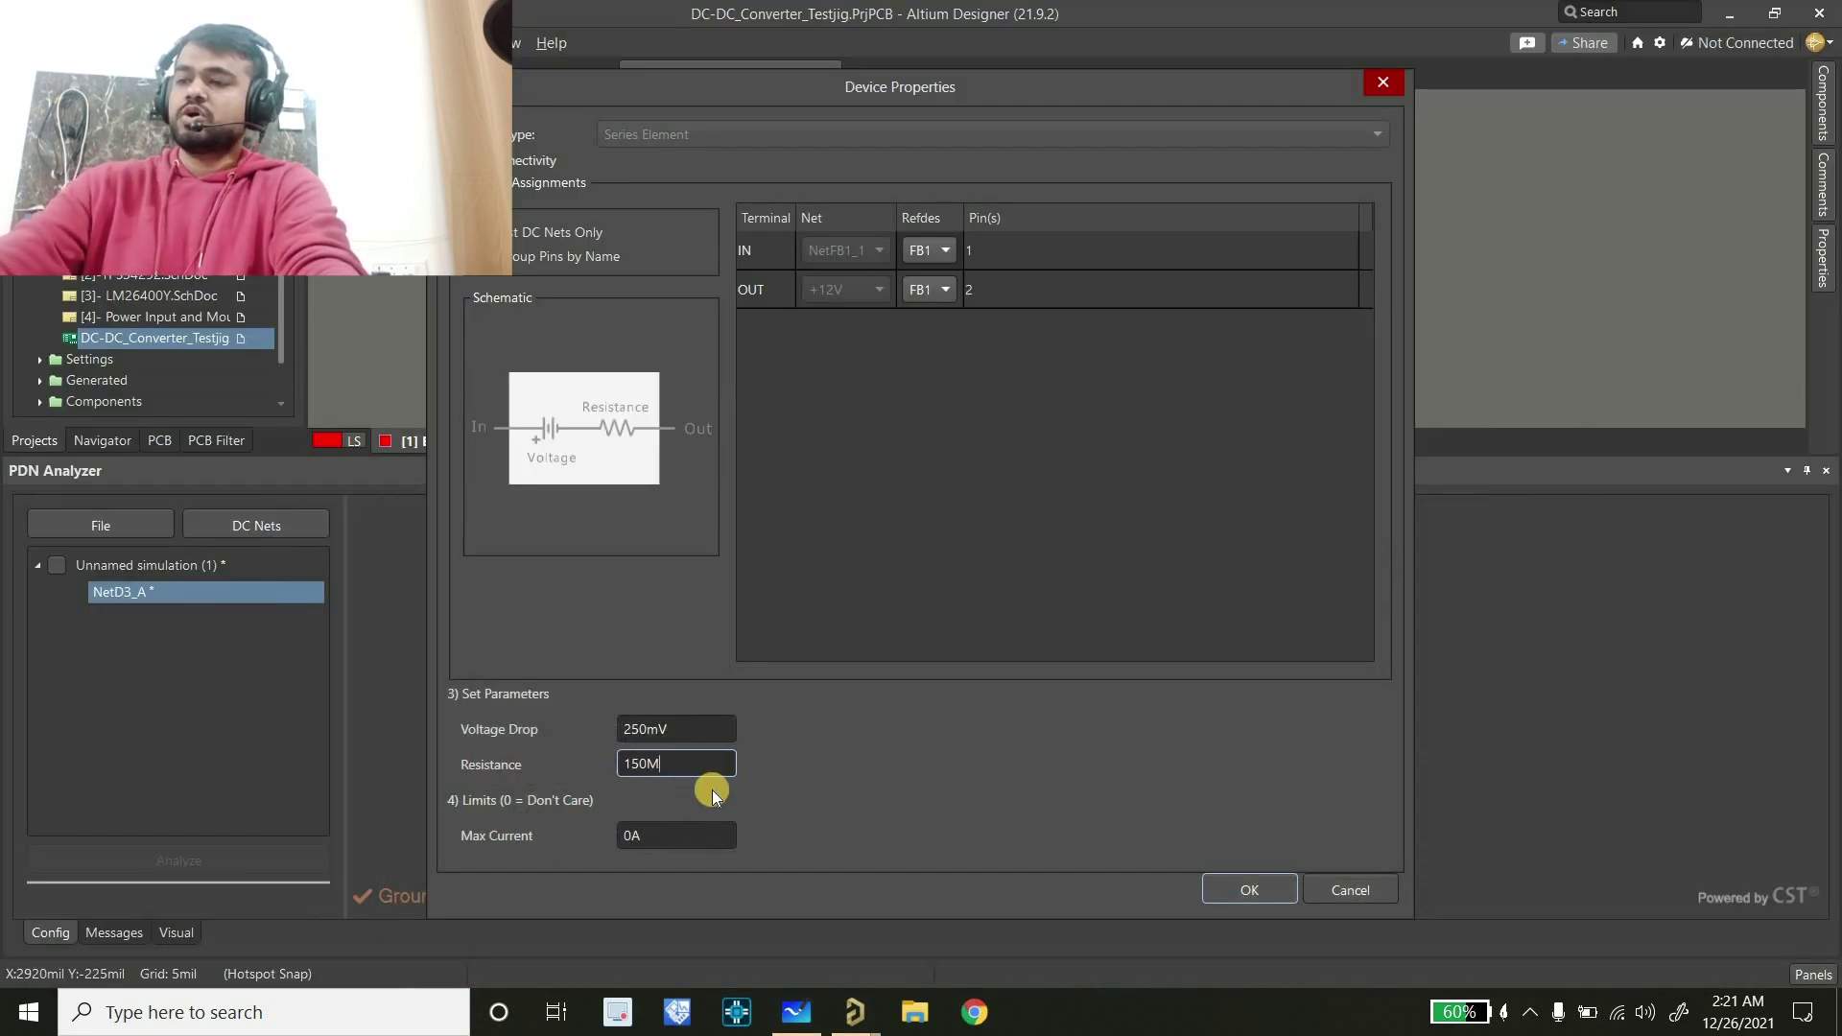
type("m")
left_click(705, 740)
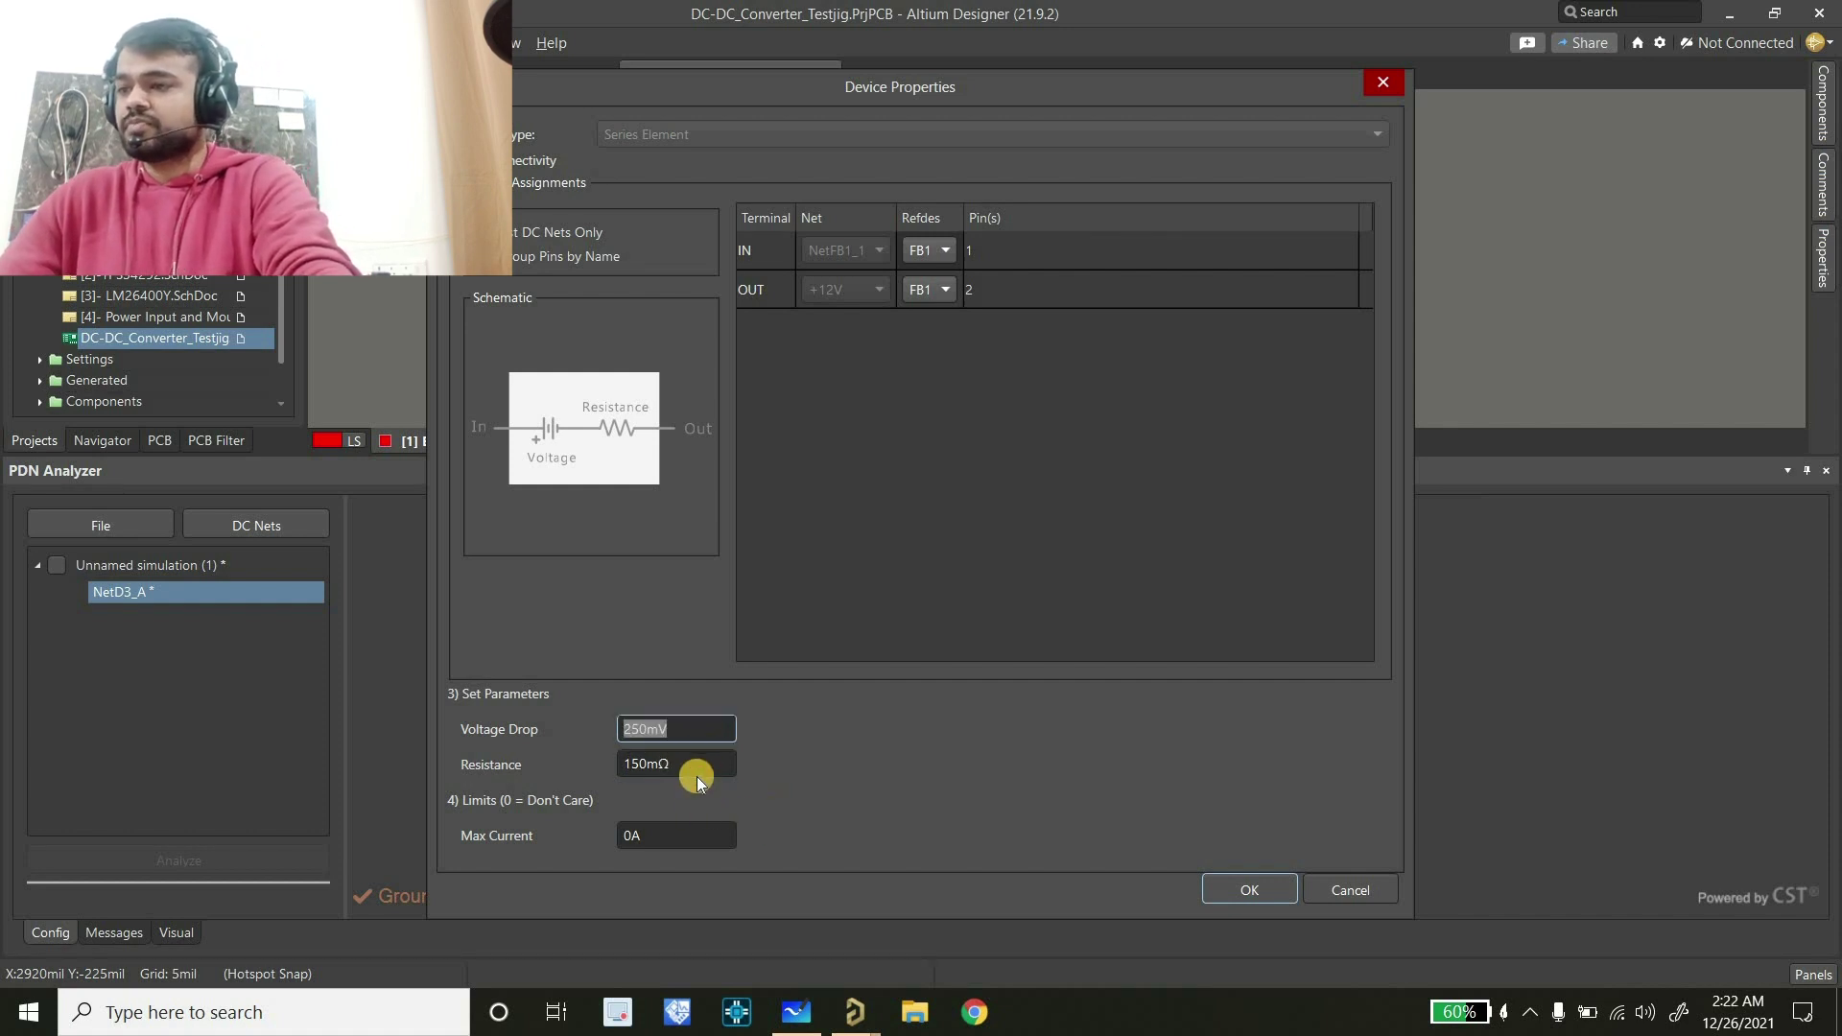
Find ferrite bead FB1 on the Power Input and Mounting schematic and select its manufacturer part number in the component properties
left_click(682, 840)
left_click(838, 1017)
left_click(749, 939)
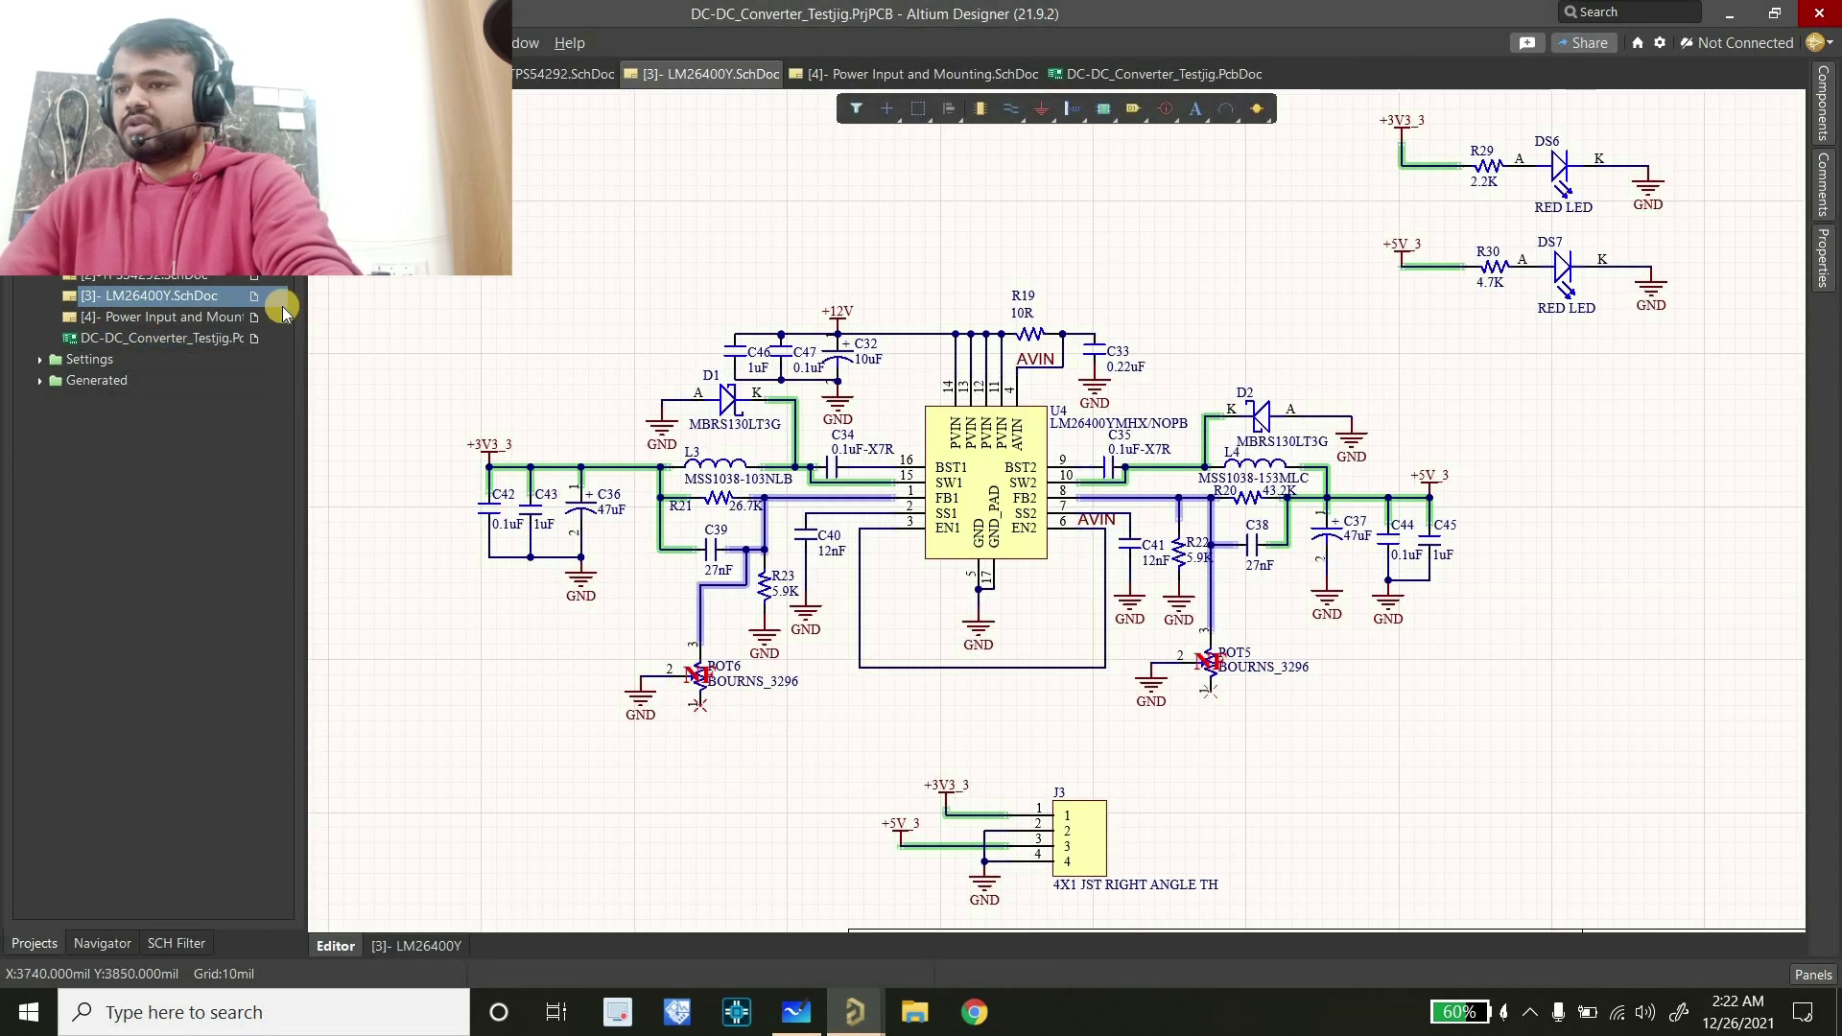
left_click(171, 273)
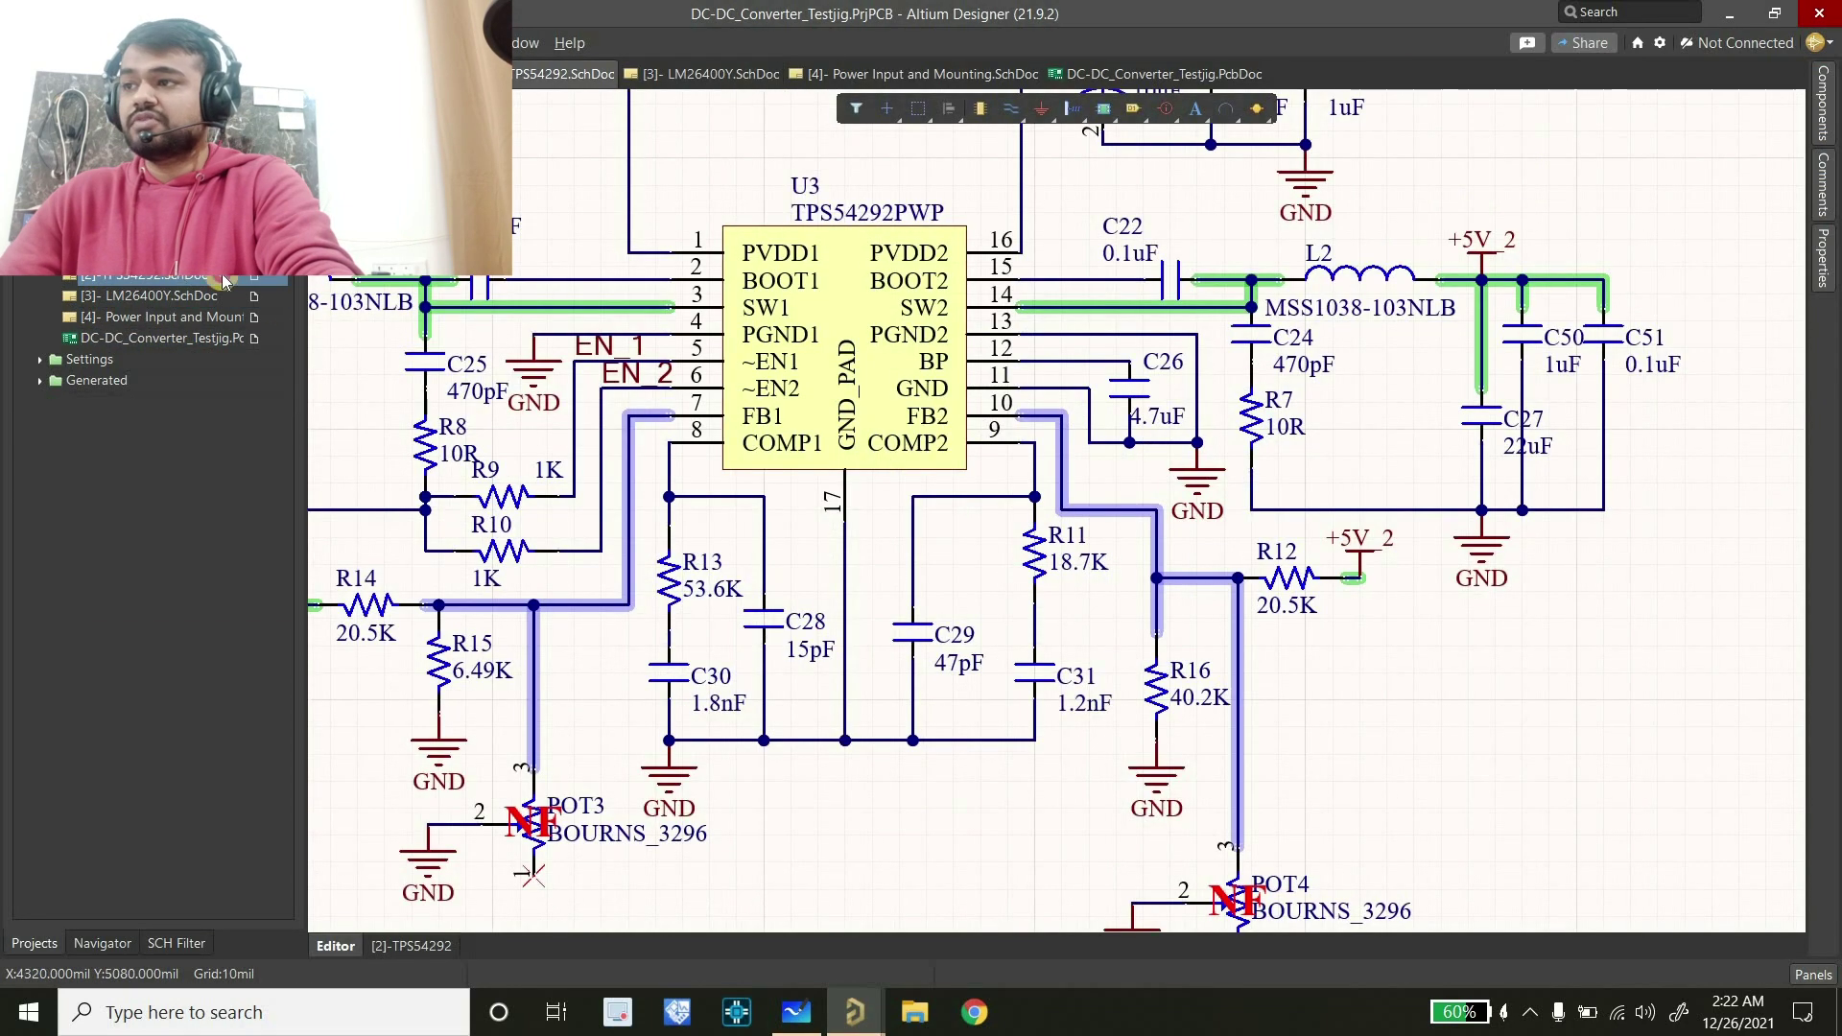
left_click(171, 254)
left_click(395, 394)
left_click(165, 317)
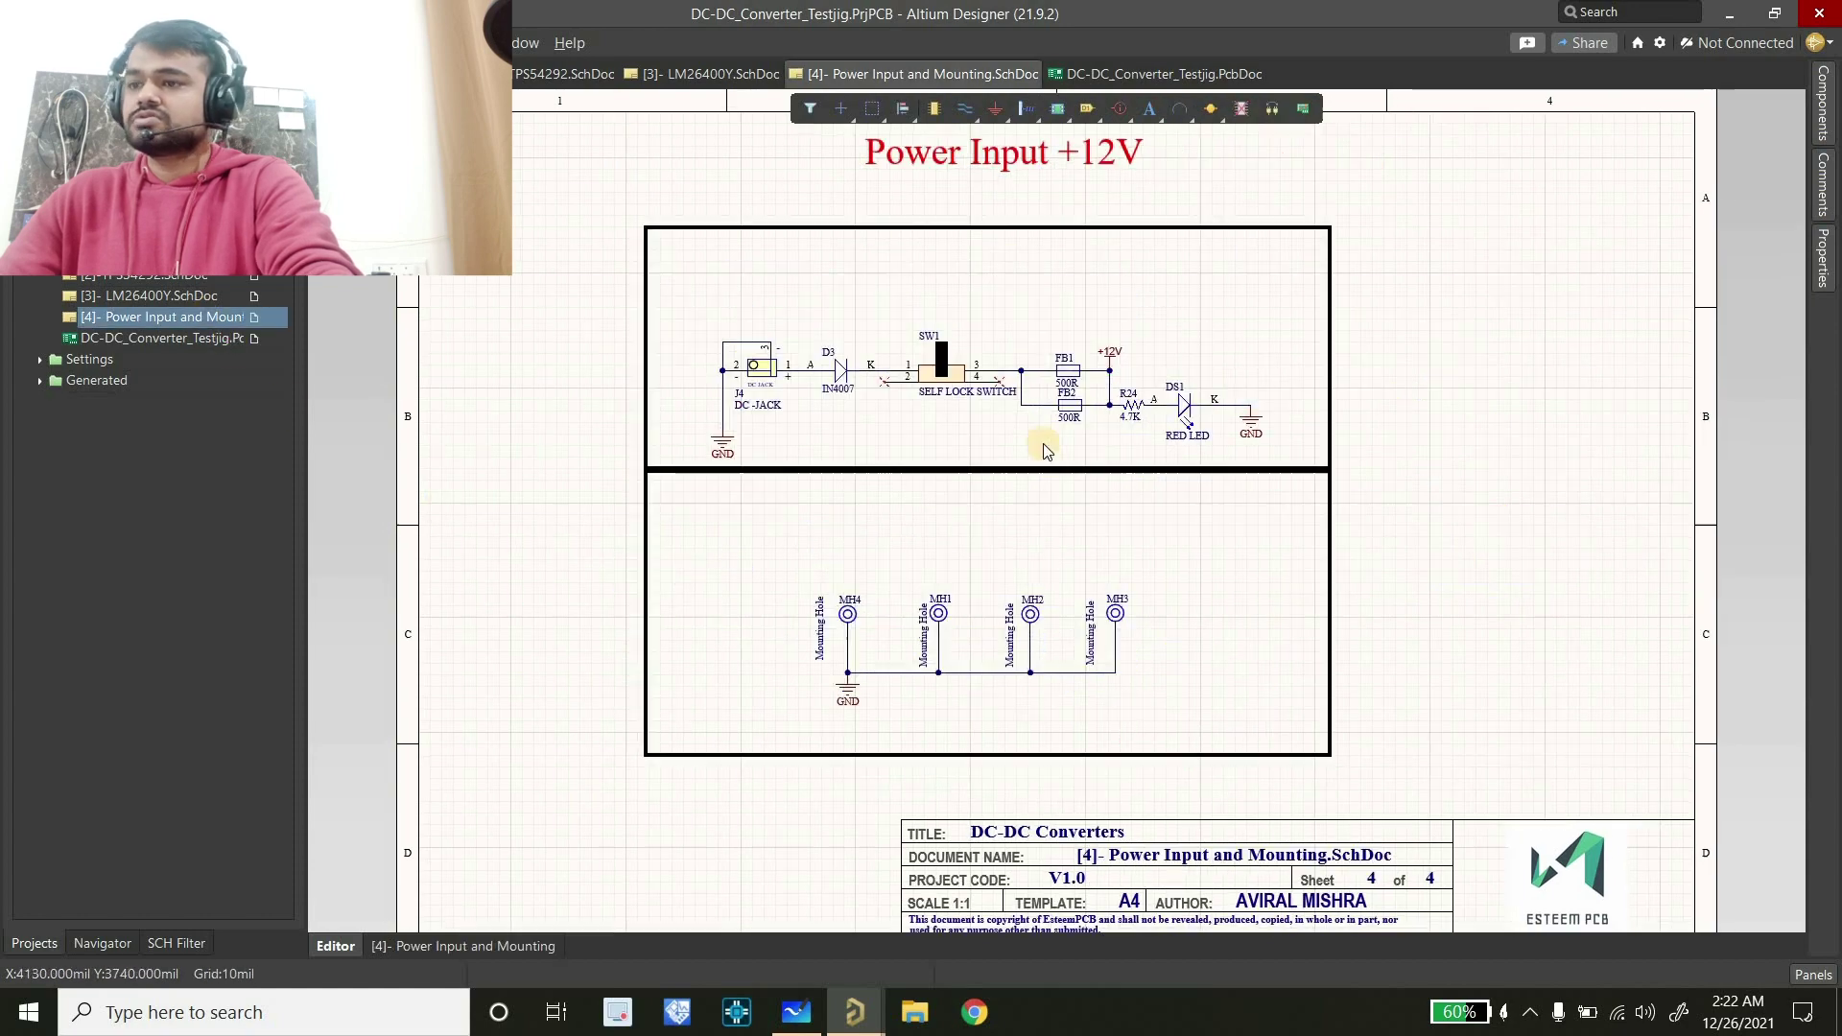
double_click(1068, 381)
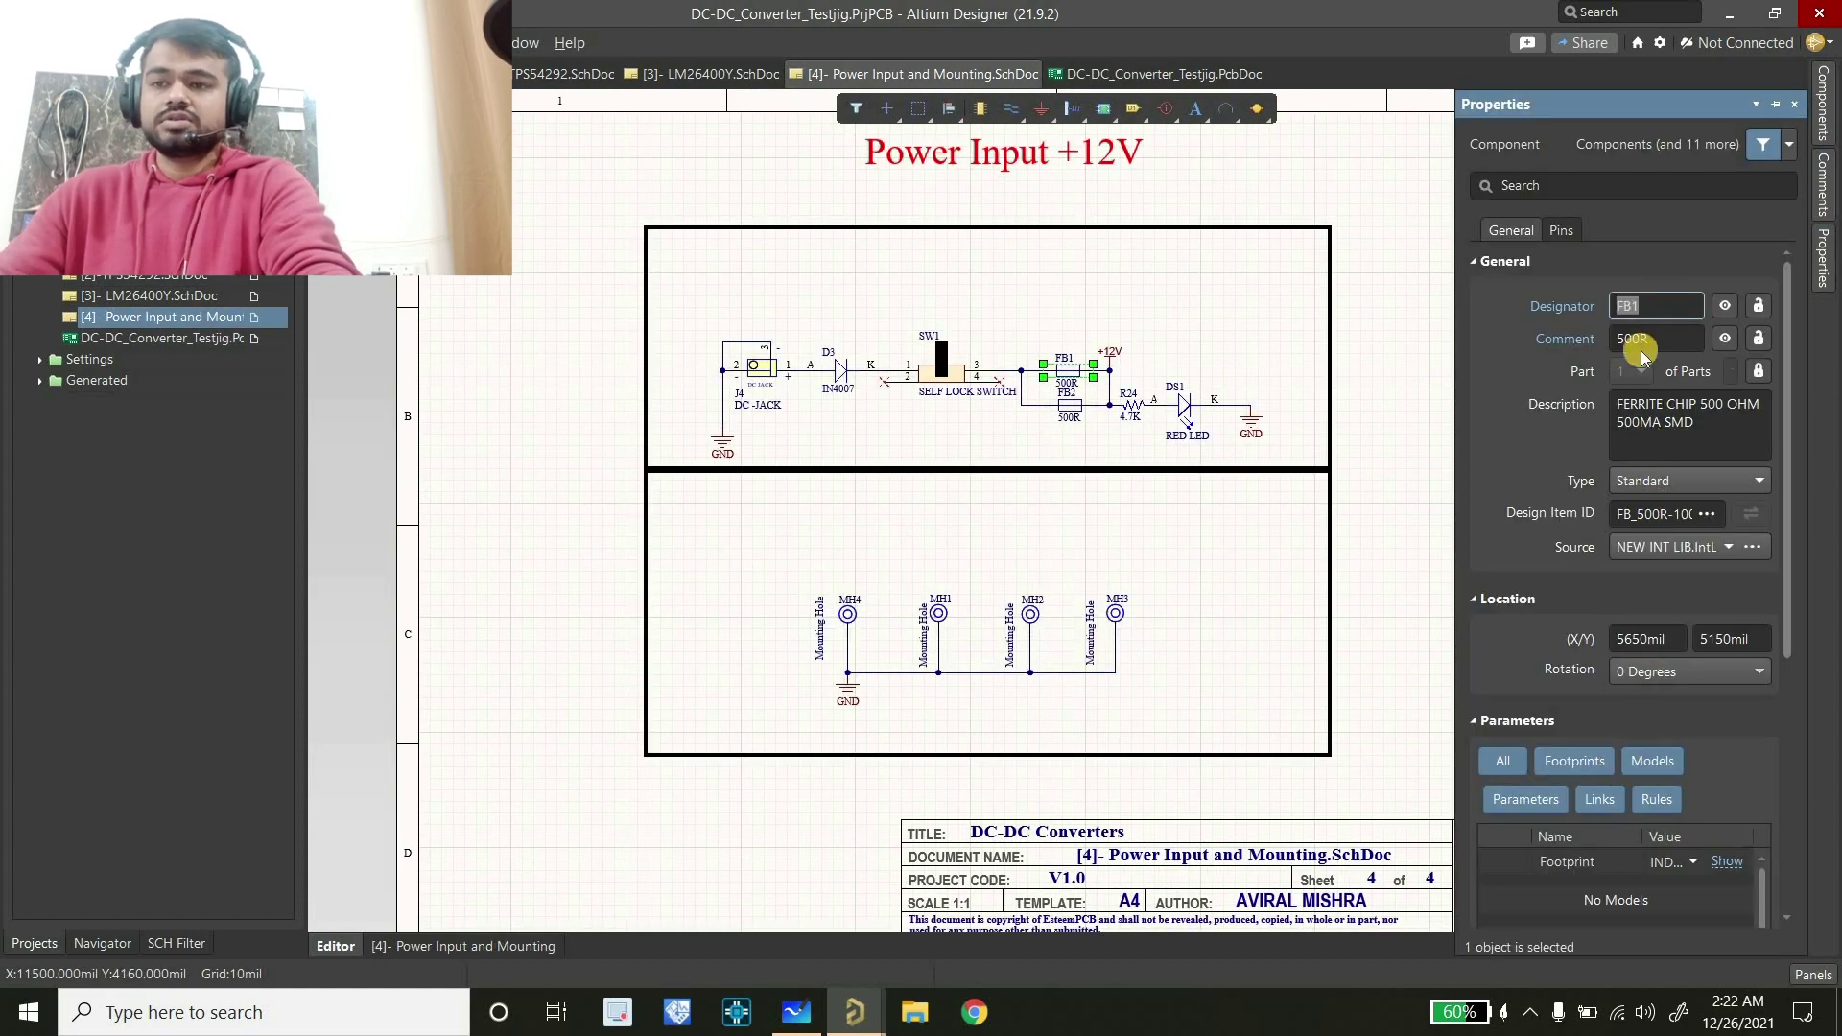
scroll(1691, 795, "down", 1)
scroll(1691, 794, "down", 1)
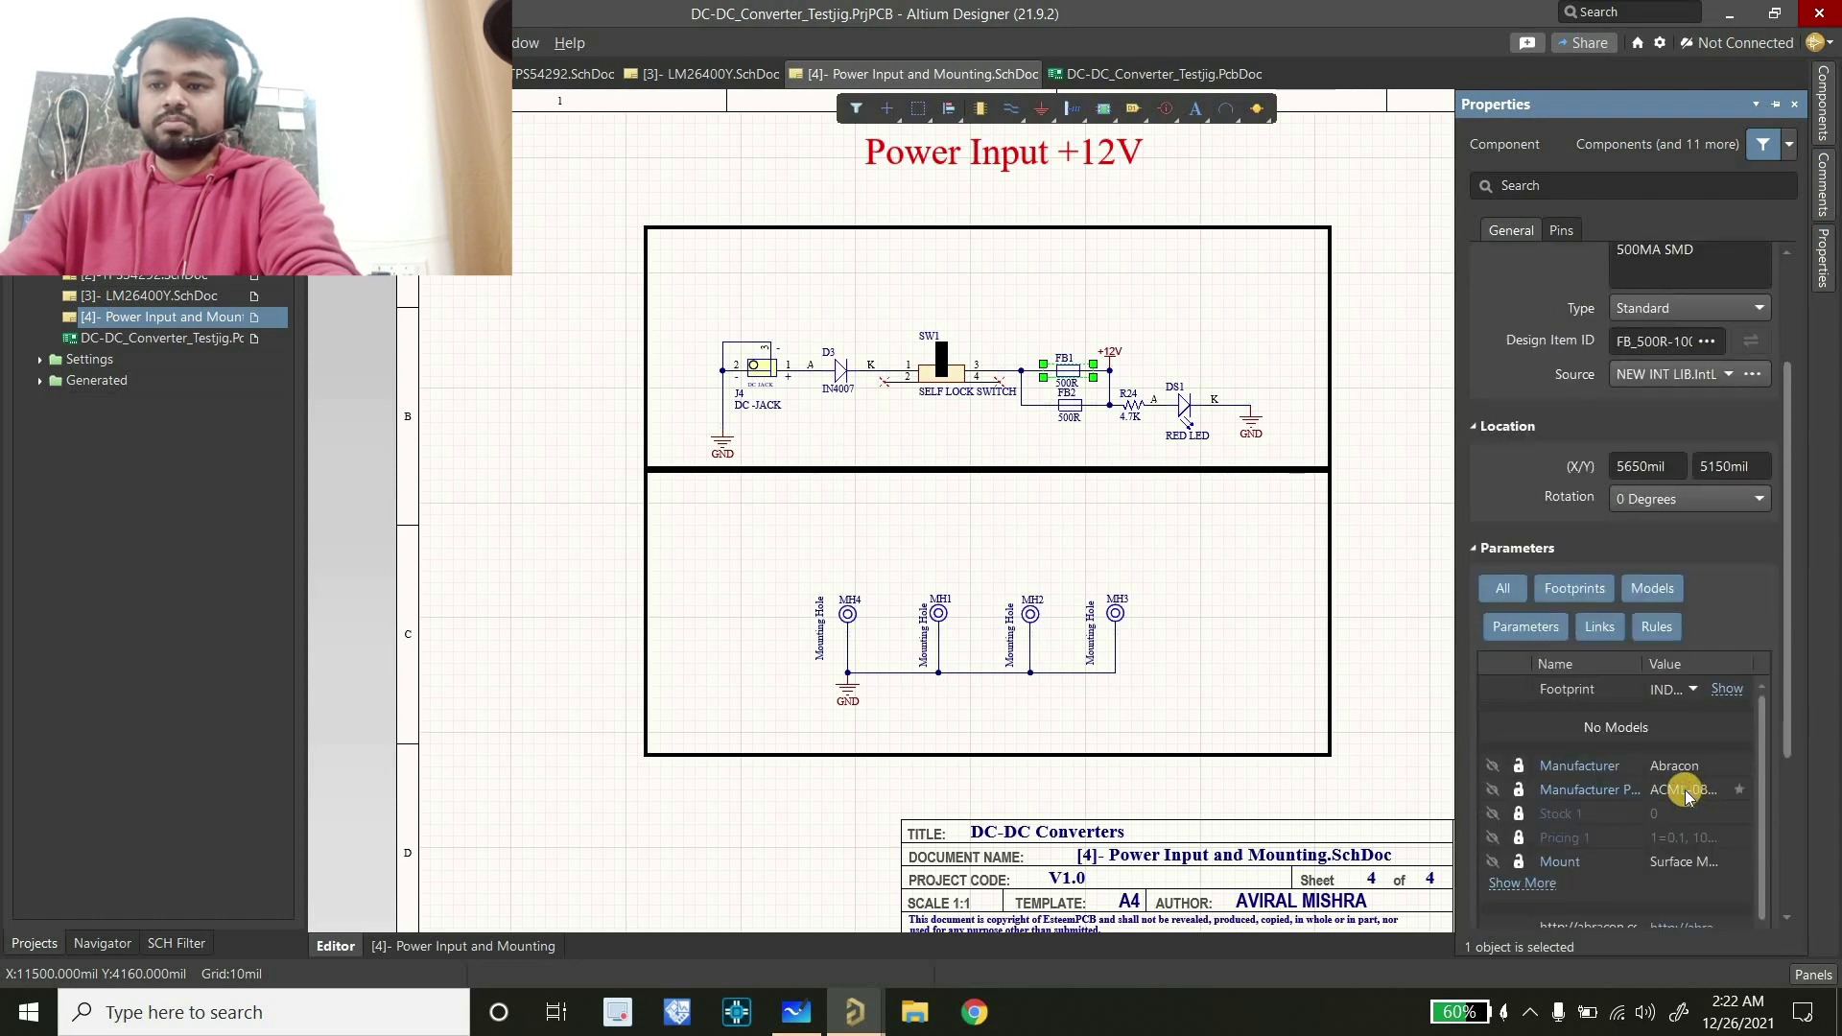
left_click(1689, 792)
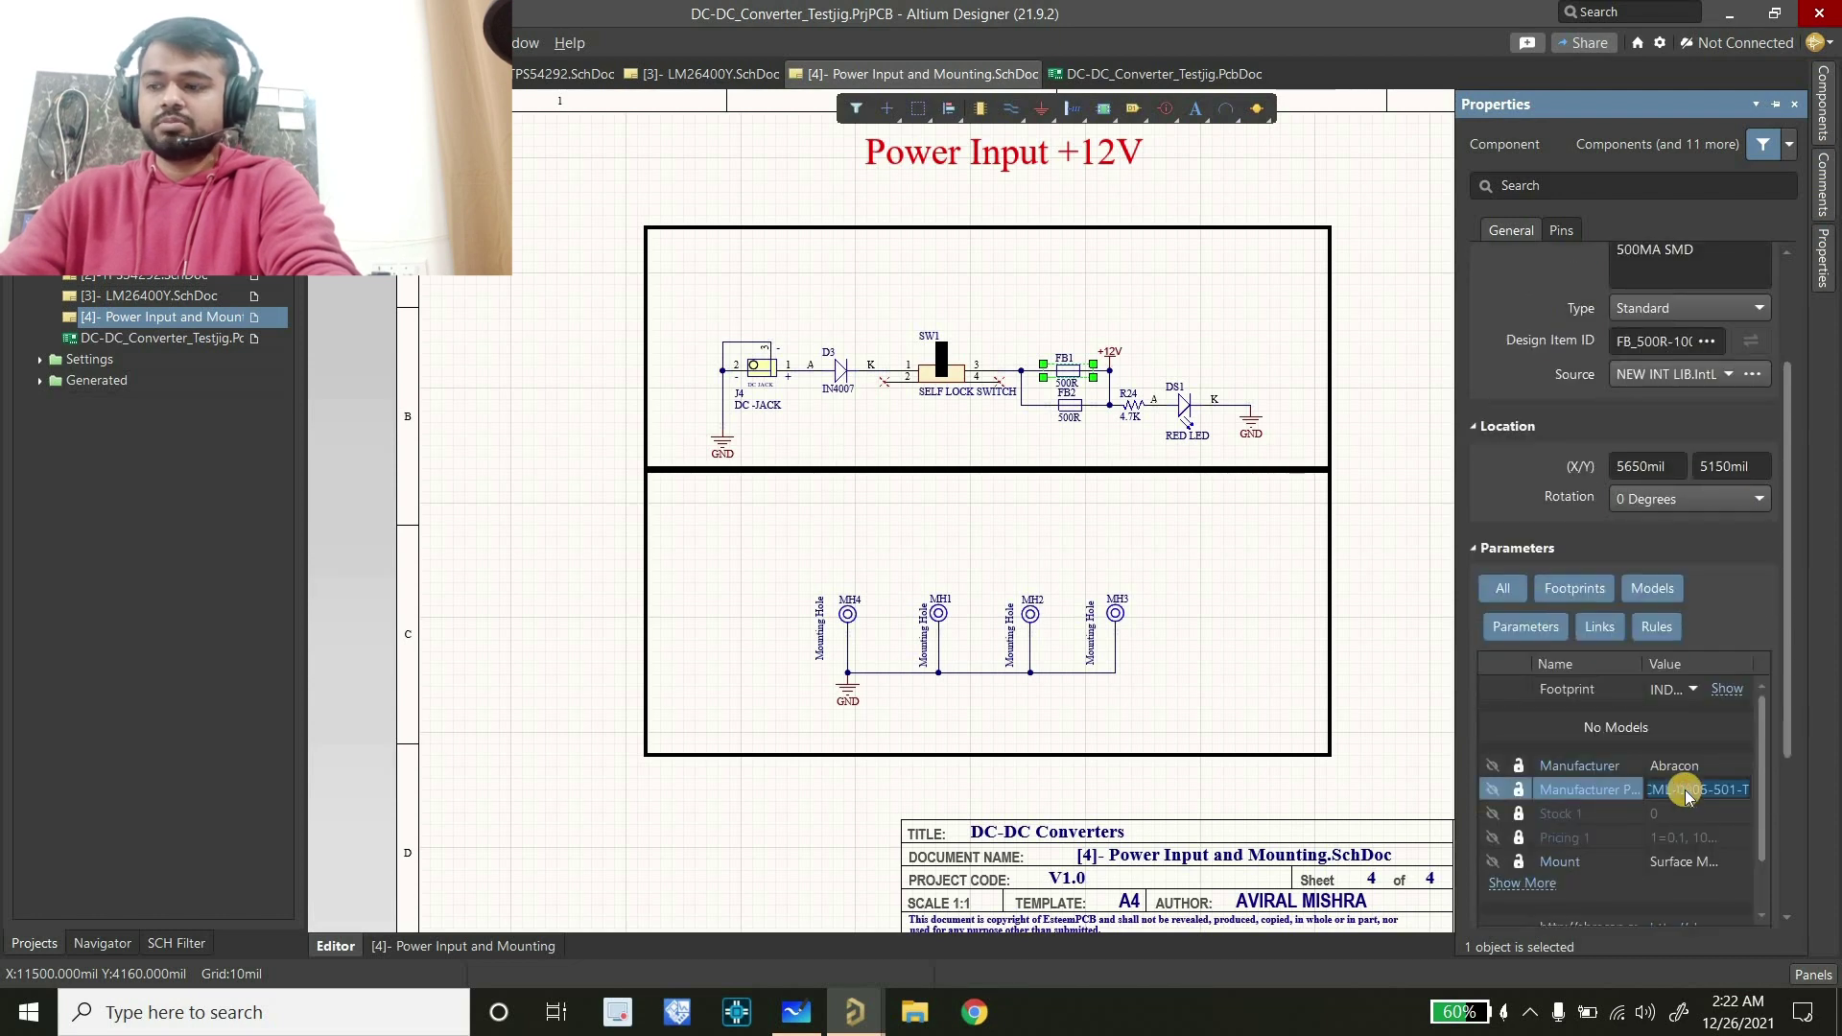
Switch to Chrome, search the web for ACML-0805-501-T and open its DigiKey product page
left_click(963, 1014)
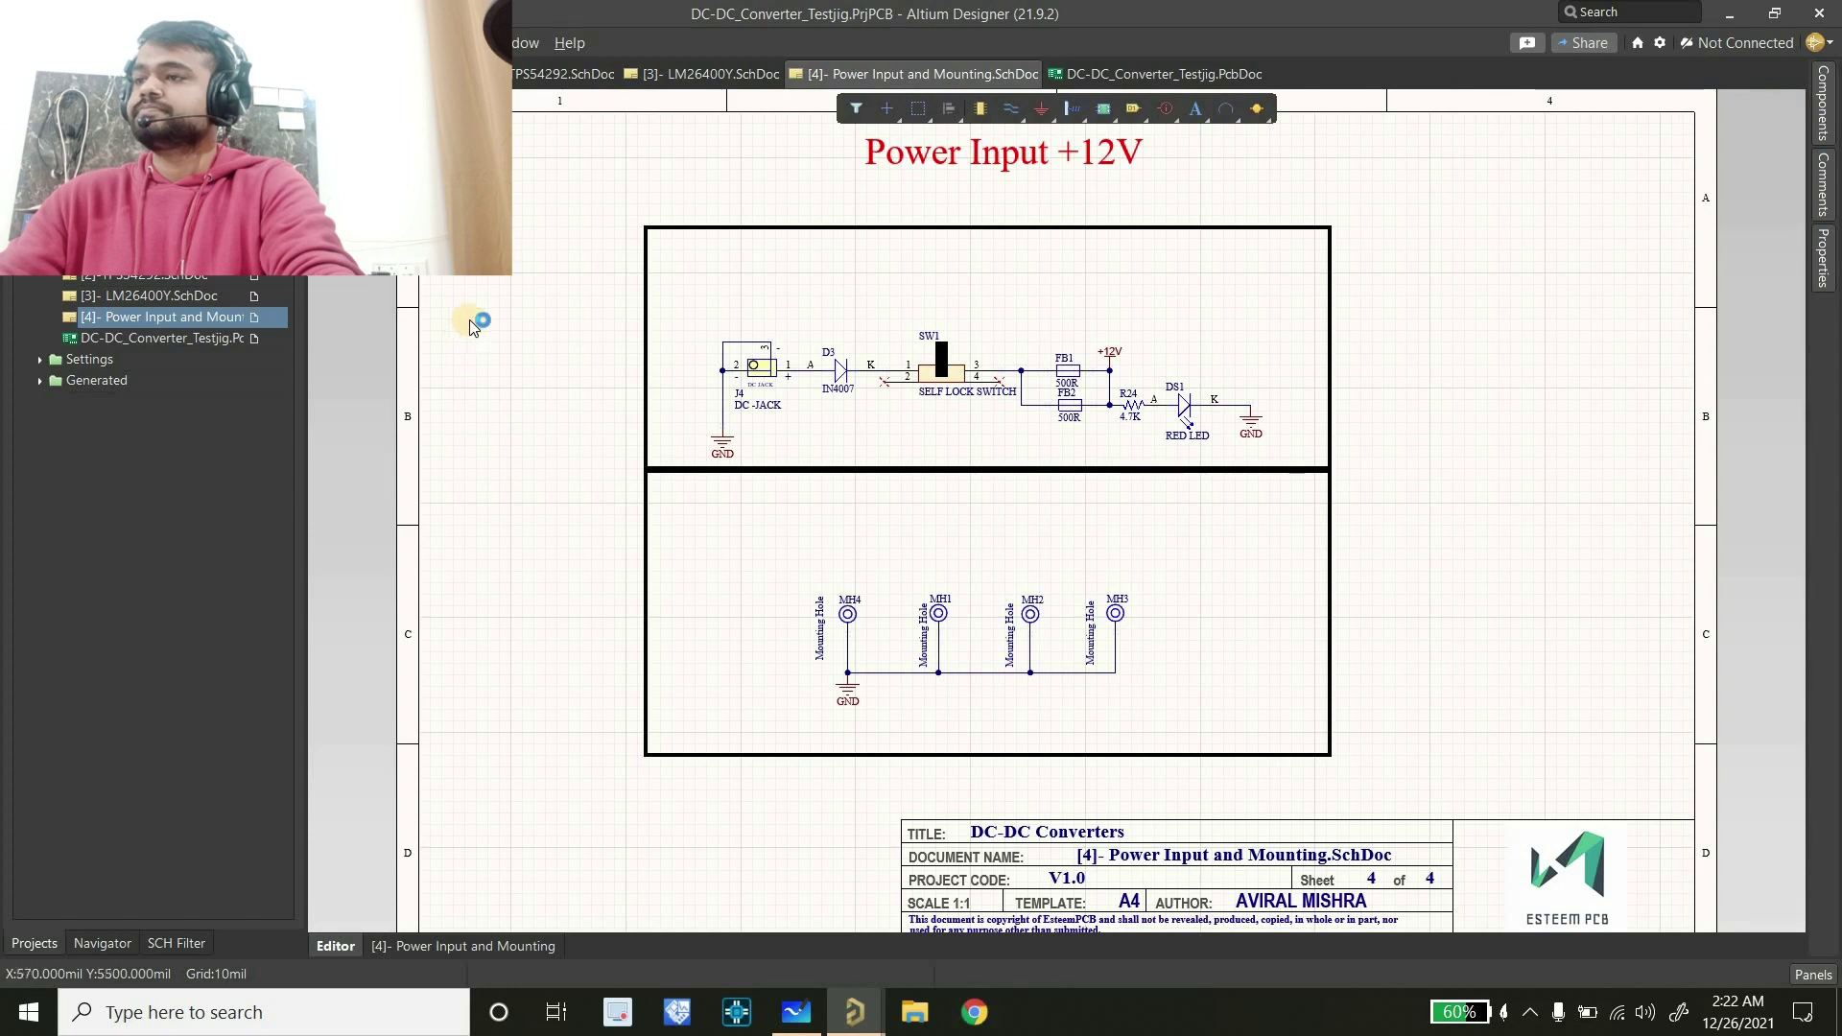
double_click(848, 45)
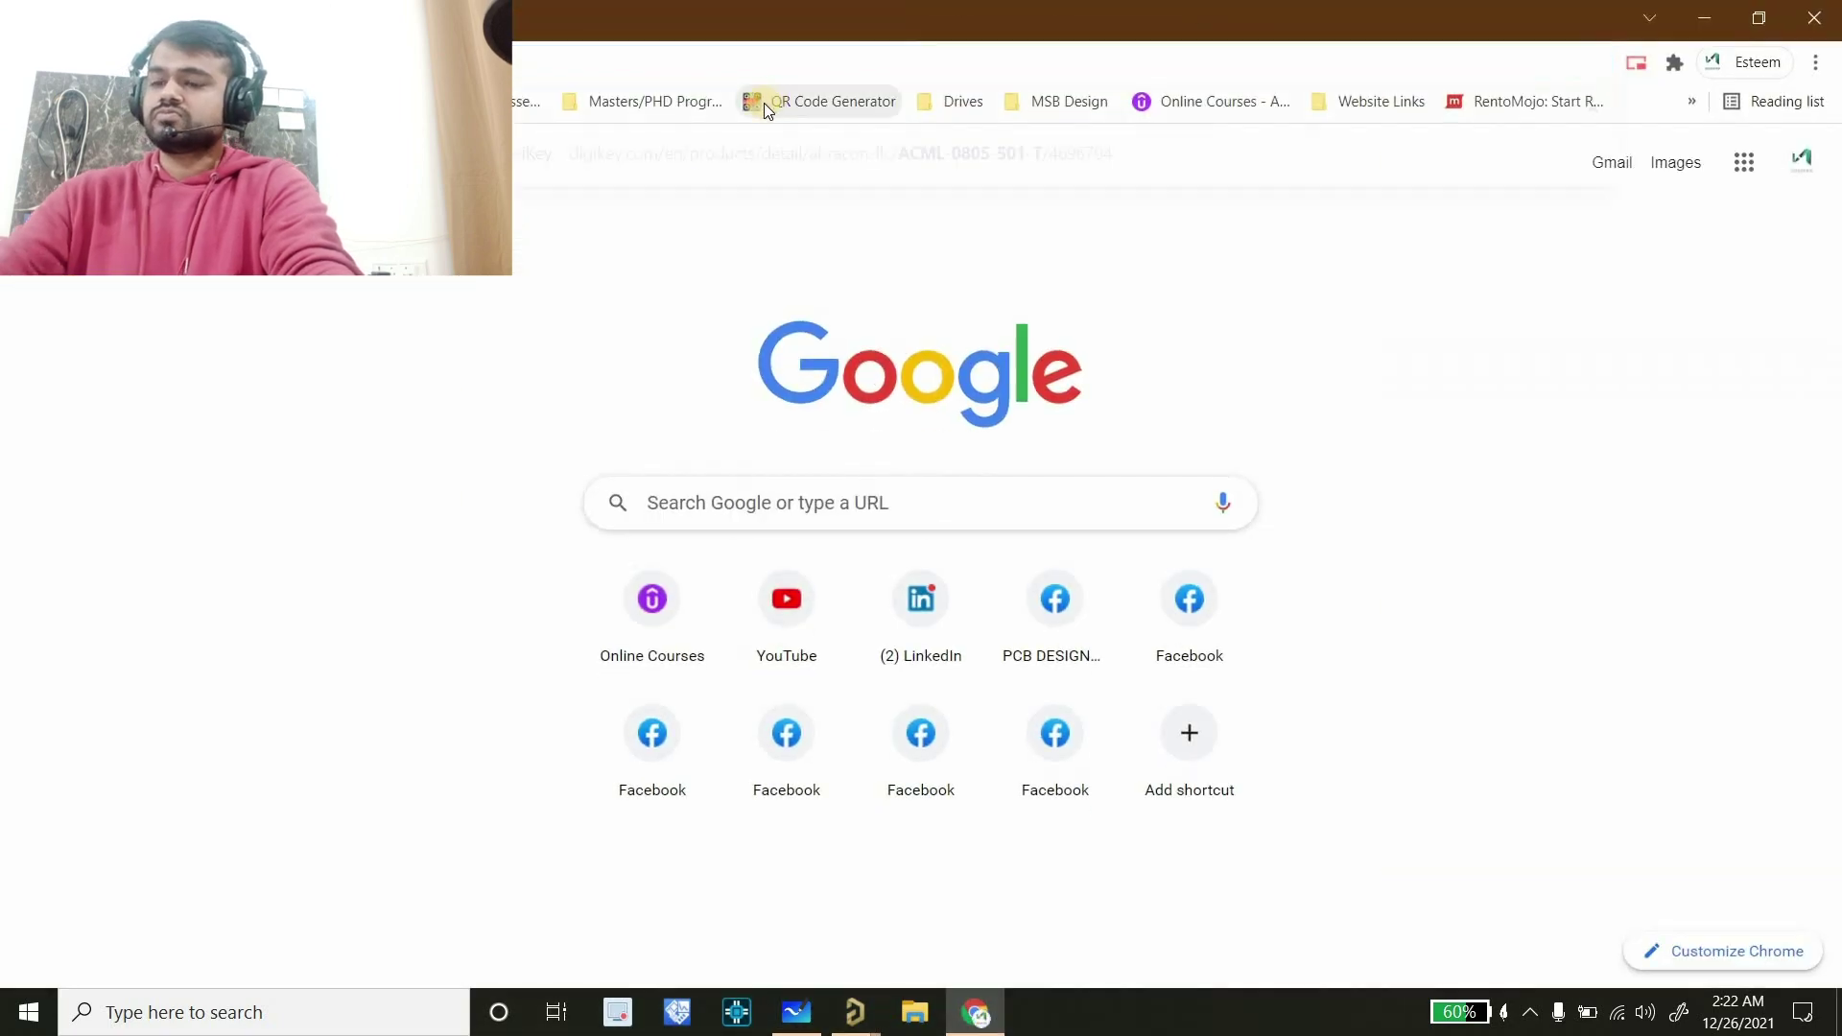
type("ACML-0805-501-T")
key("shift+Return")
double_click(952, 42)
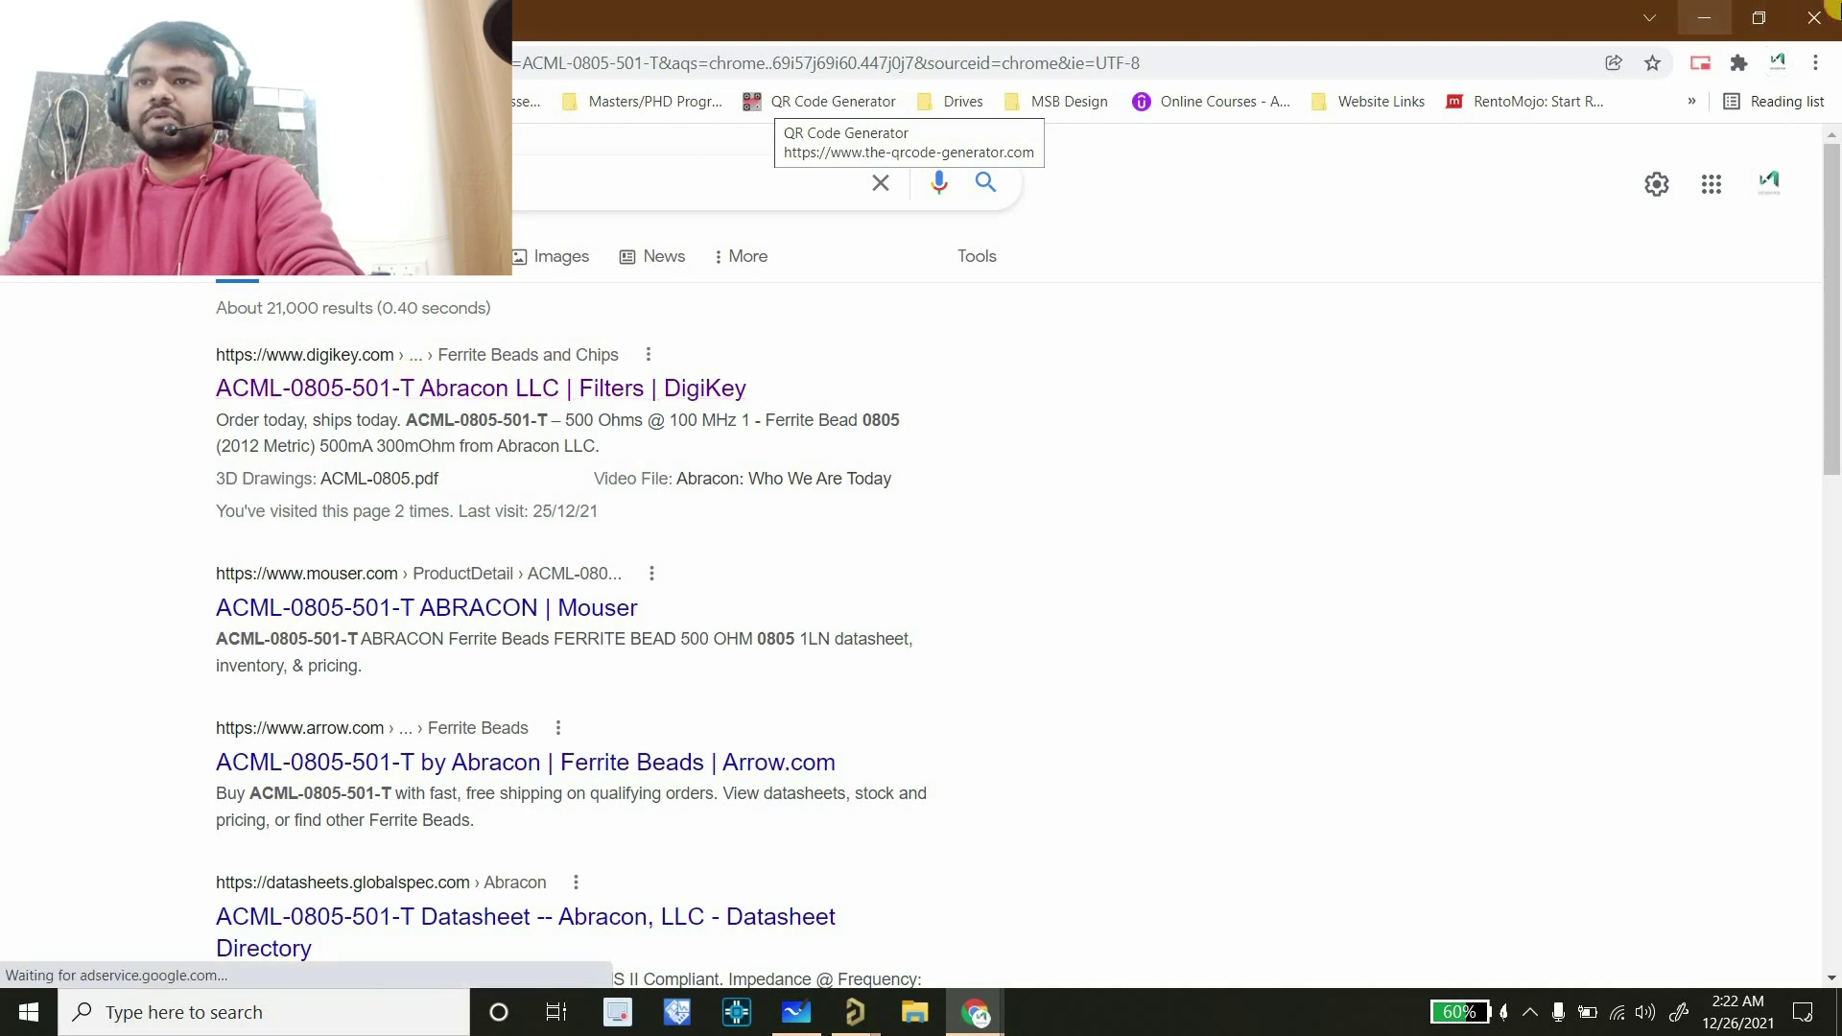
left_click(1837, 8)
left_click(986, 1001)
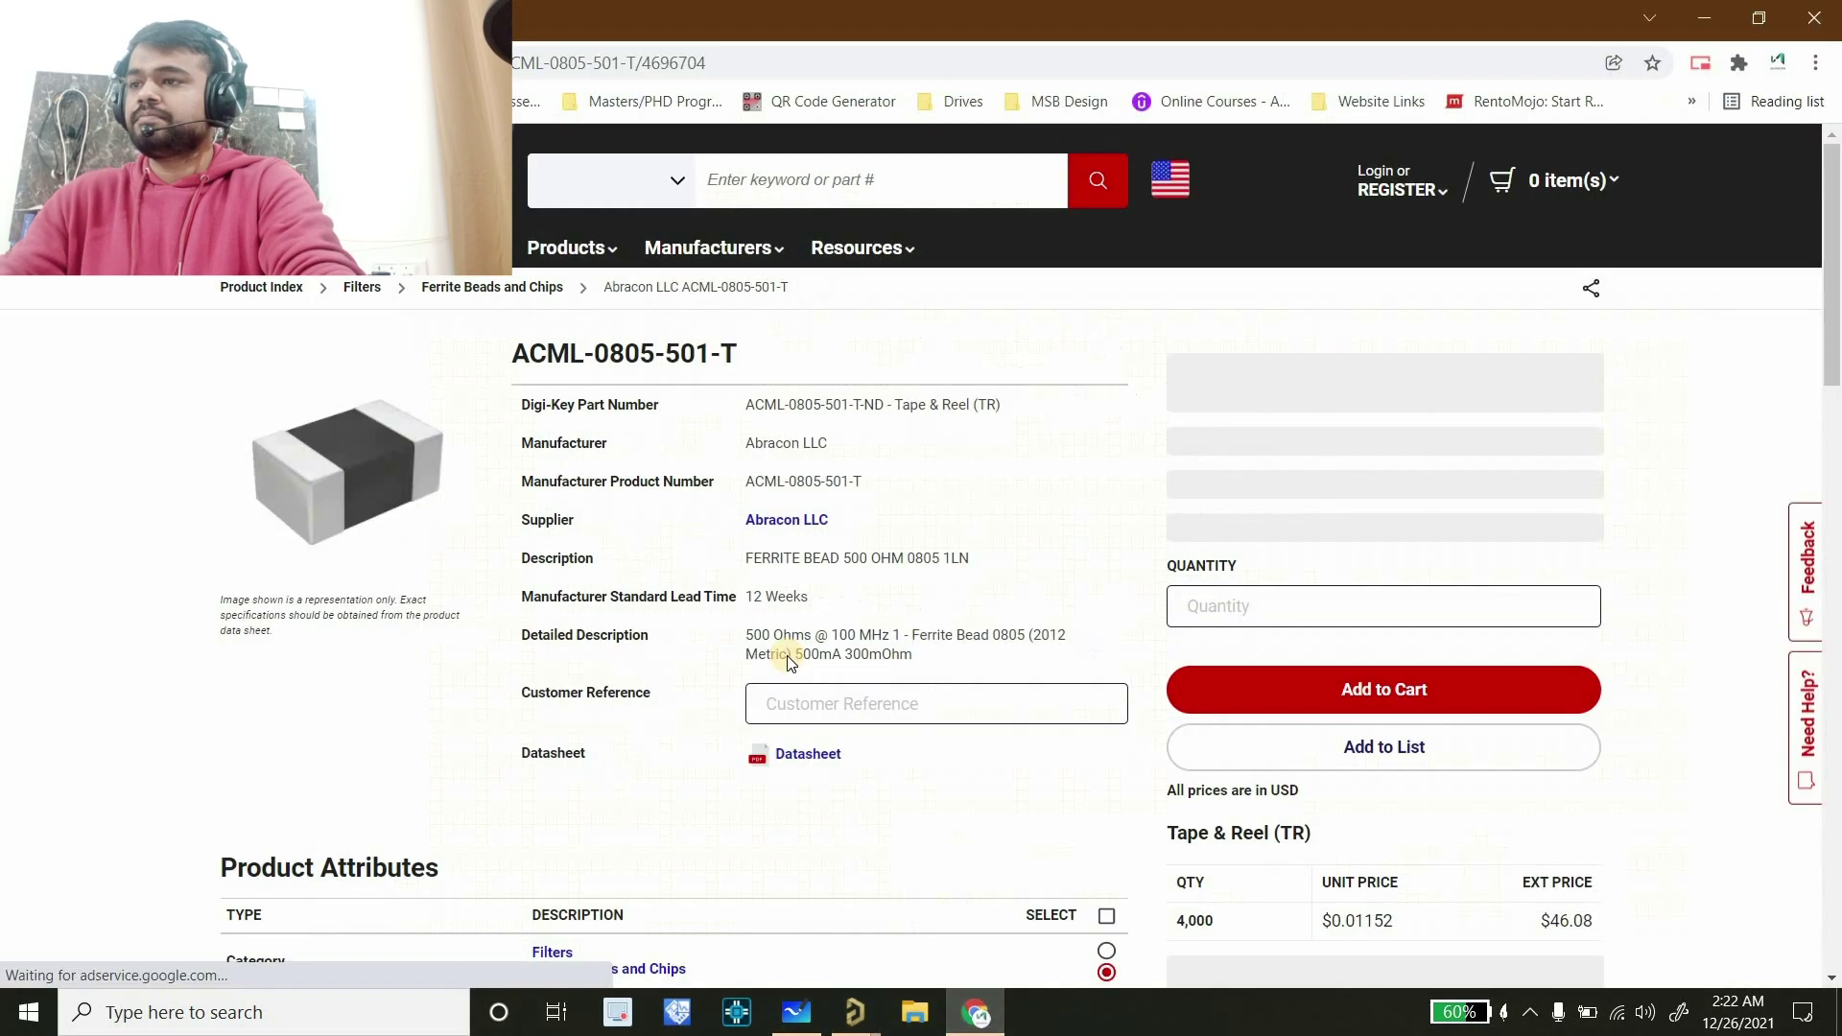
Examine the ferrite bead's maximum current rating in the product attributes, and return to FB1's device properties in Altium Designer
scroll(796, 643, "down", 5)
left_click(791, 272)
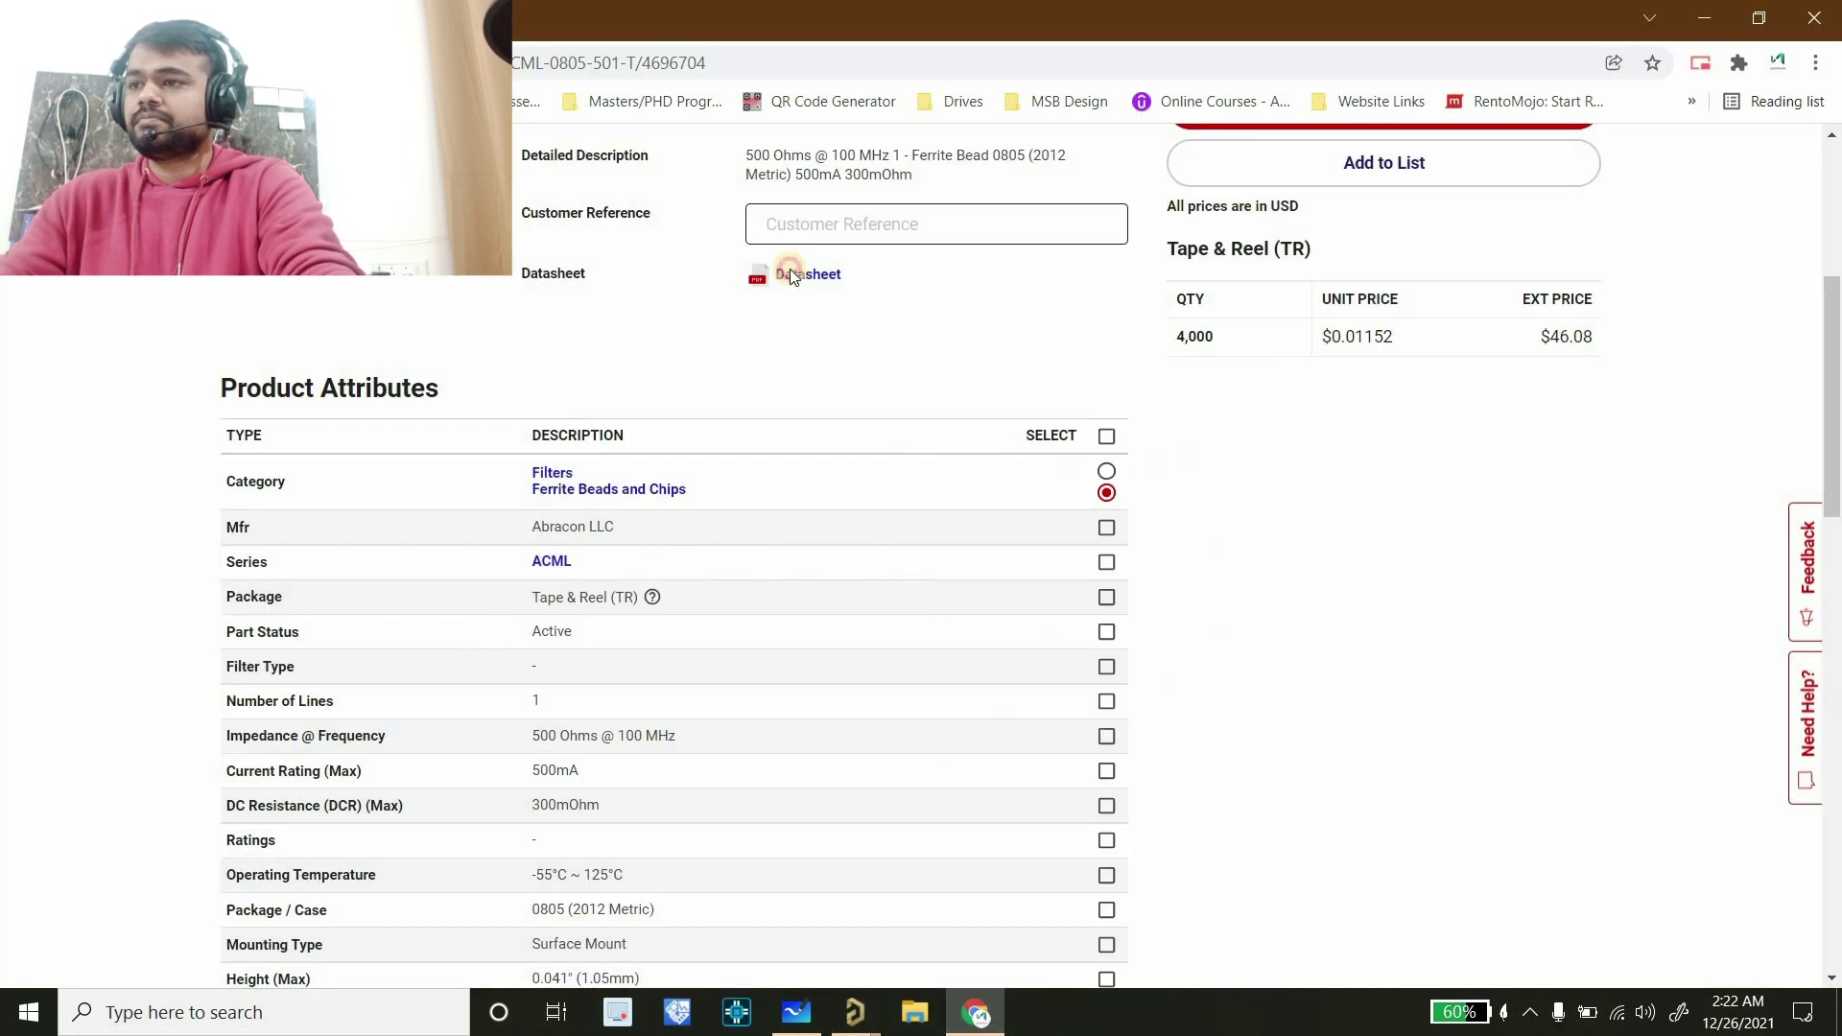
left_click(790, 272)
scroll(597, 664, "down", 1)
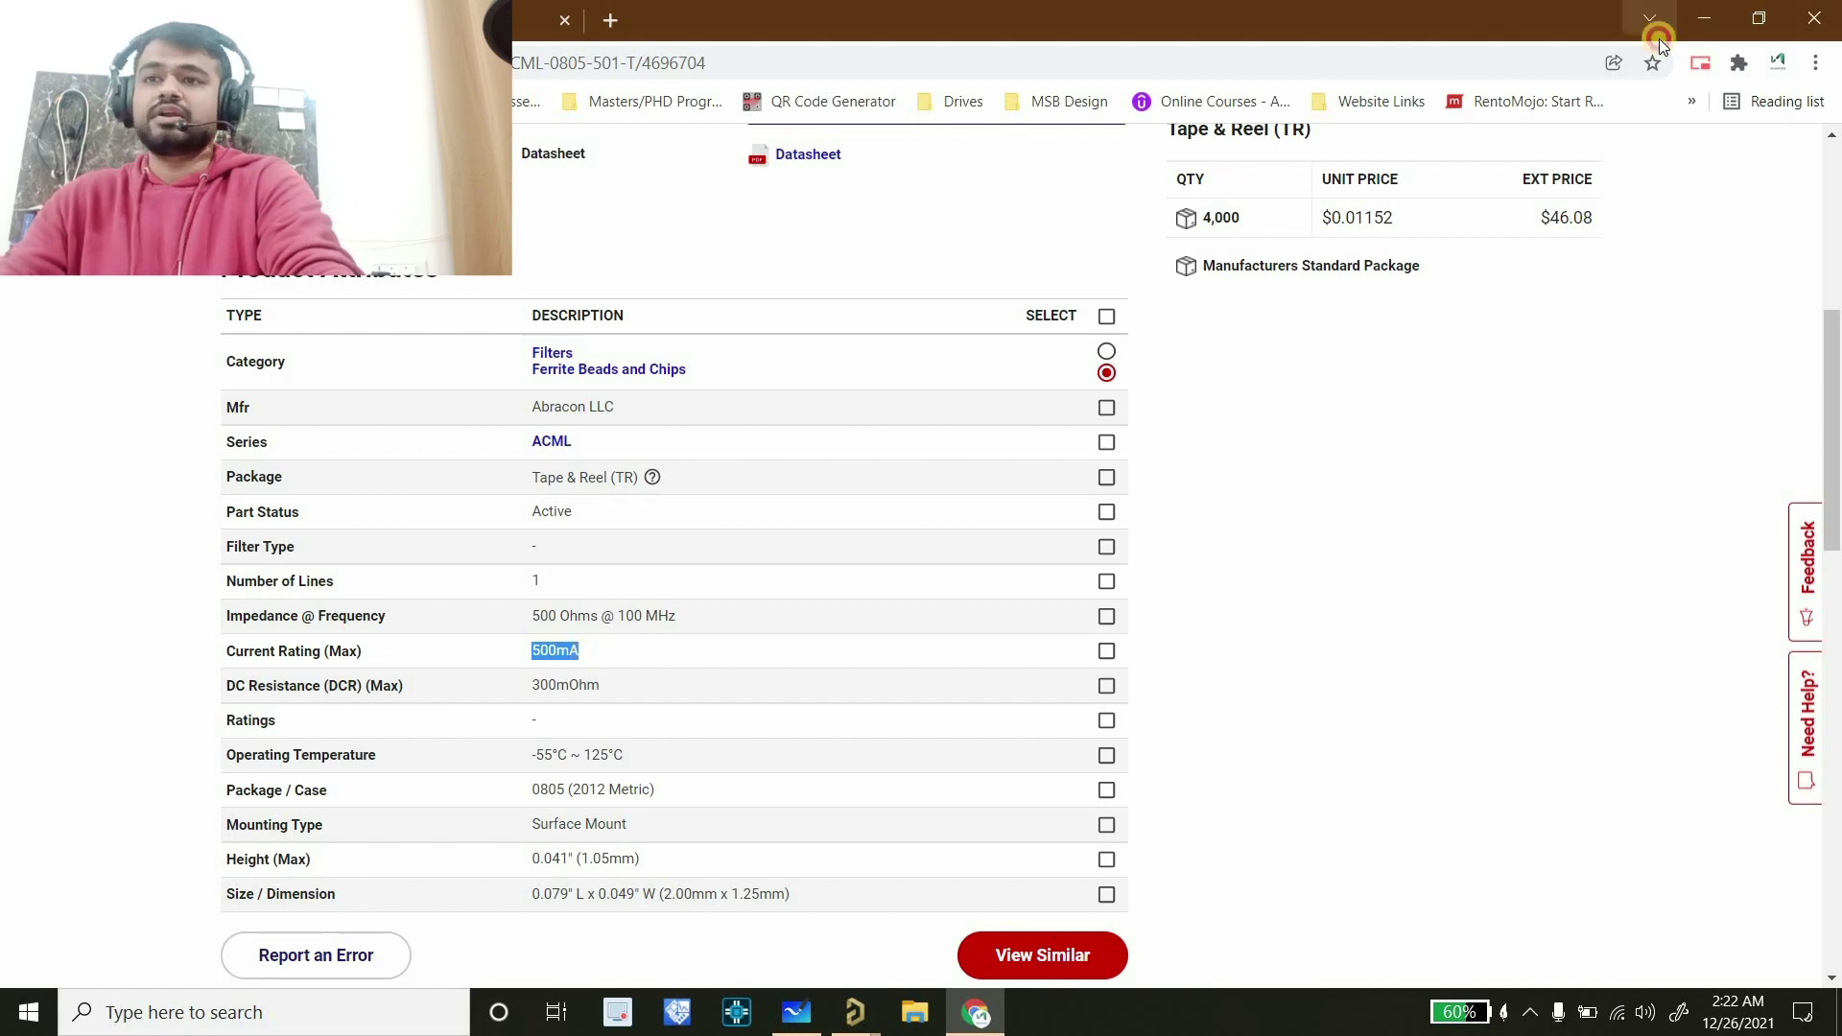
left_click(1704, 20)
left_click(976, 1013)
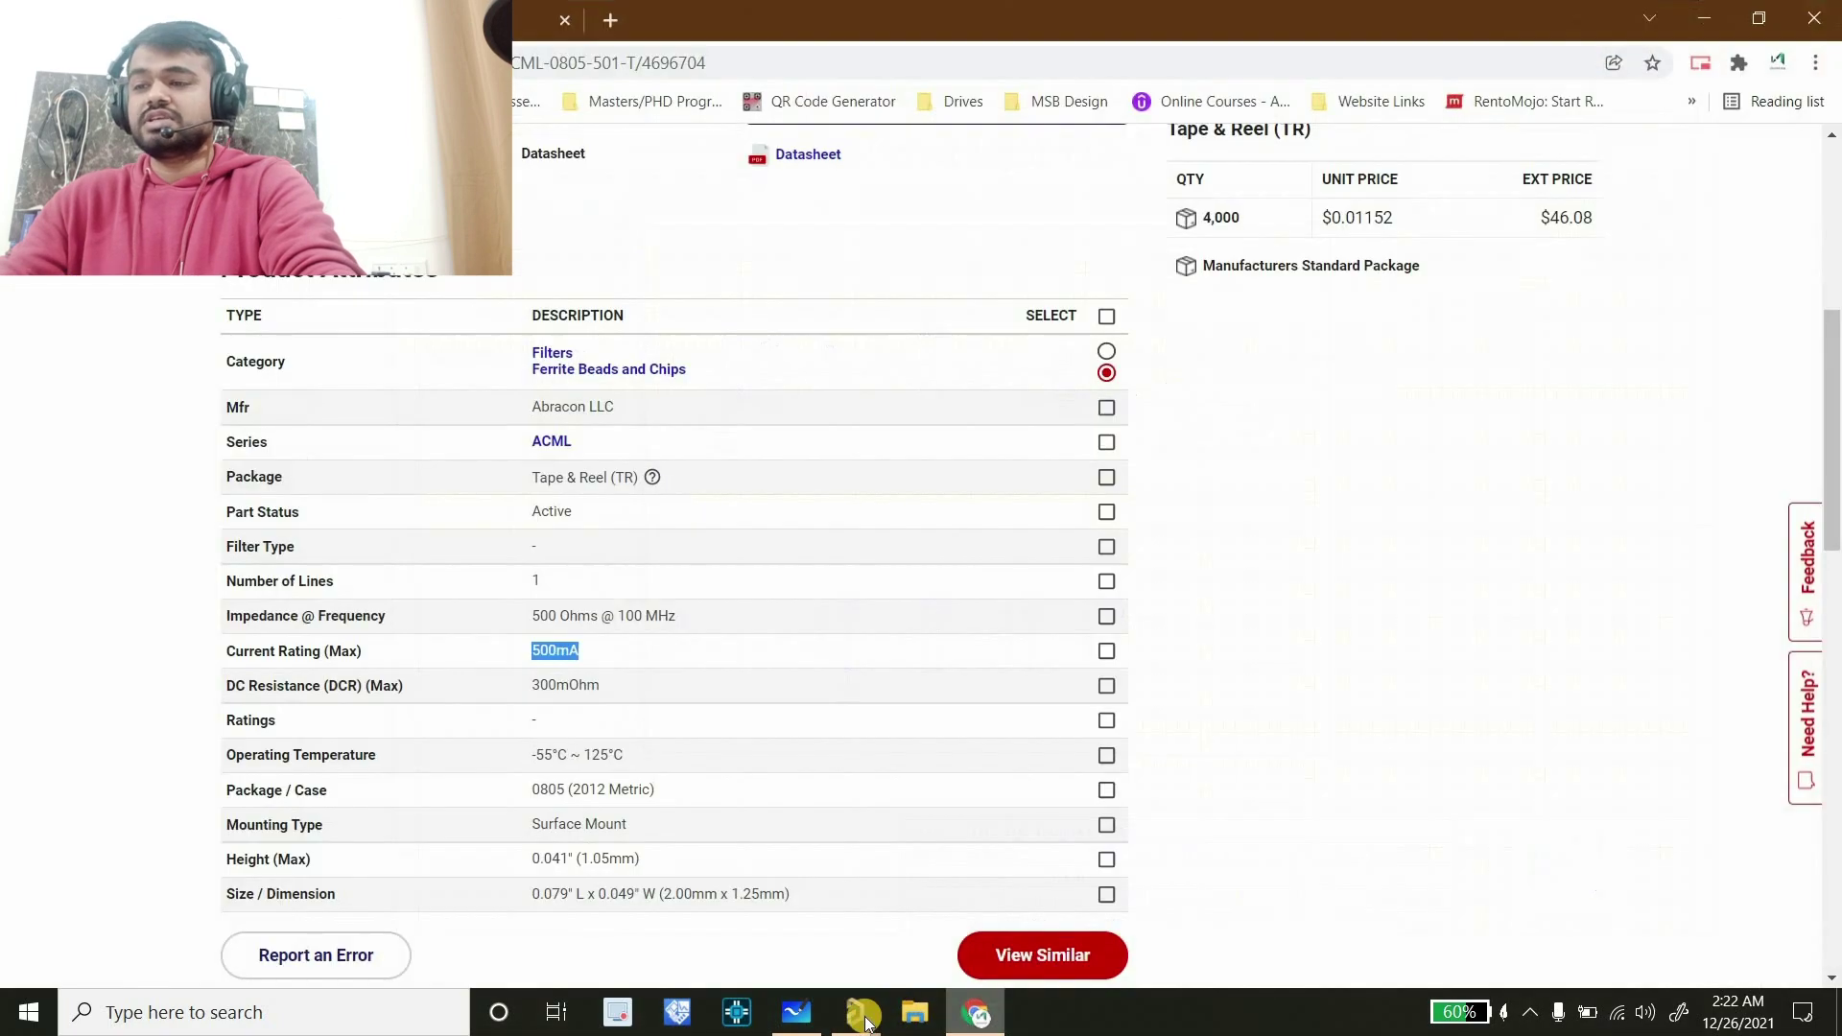
mouse_move(863, 1018)
left_click(956, 935)
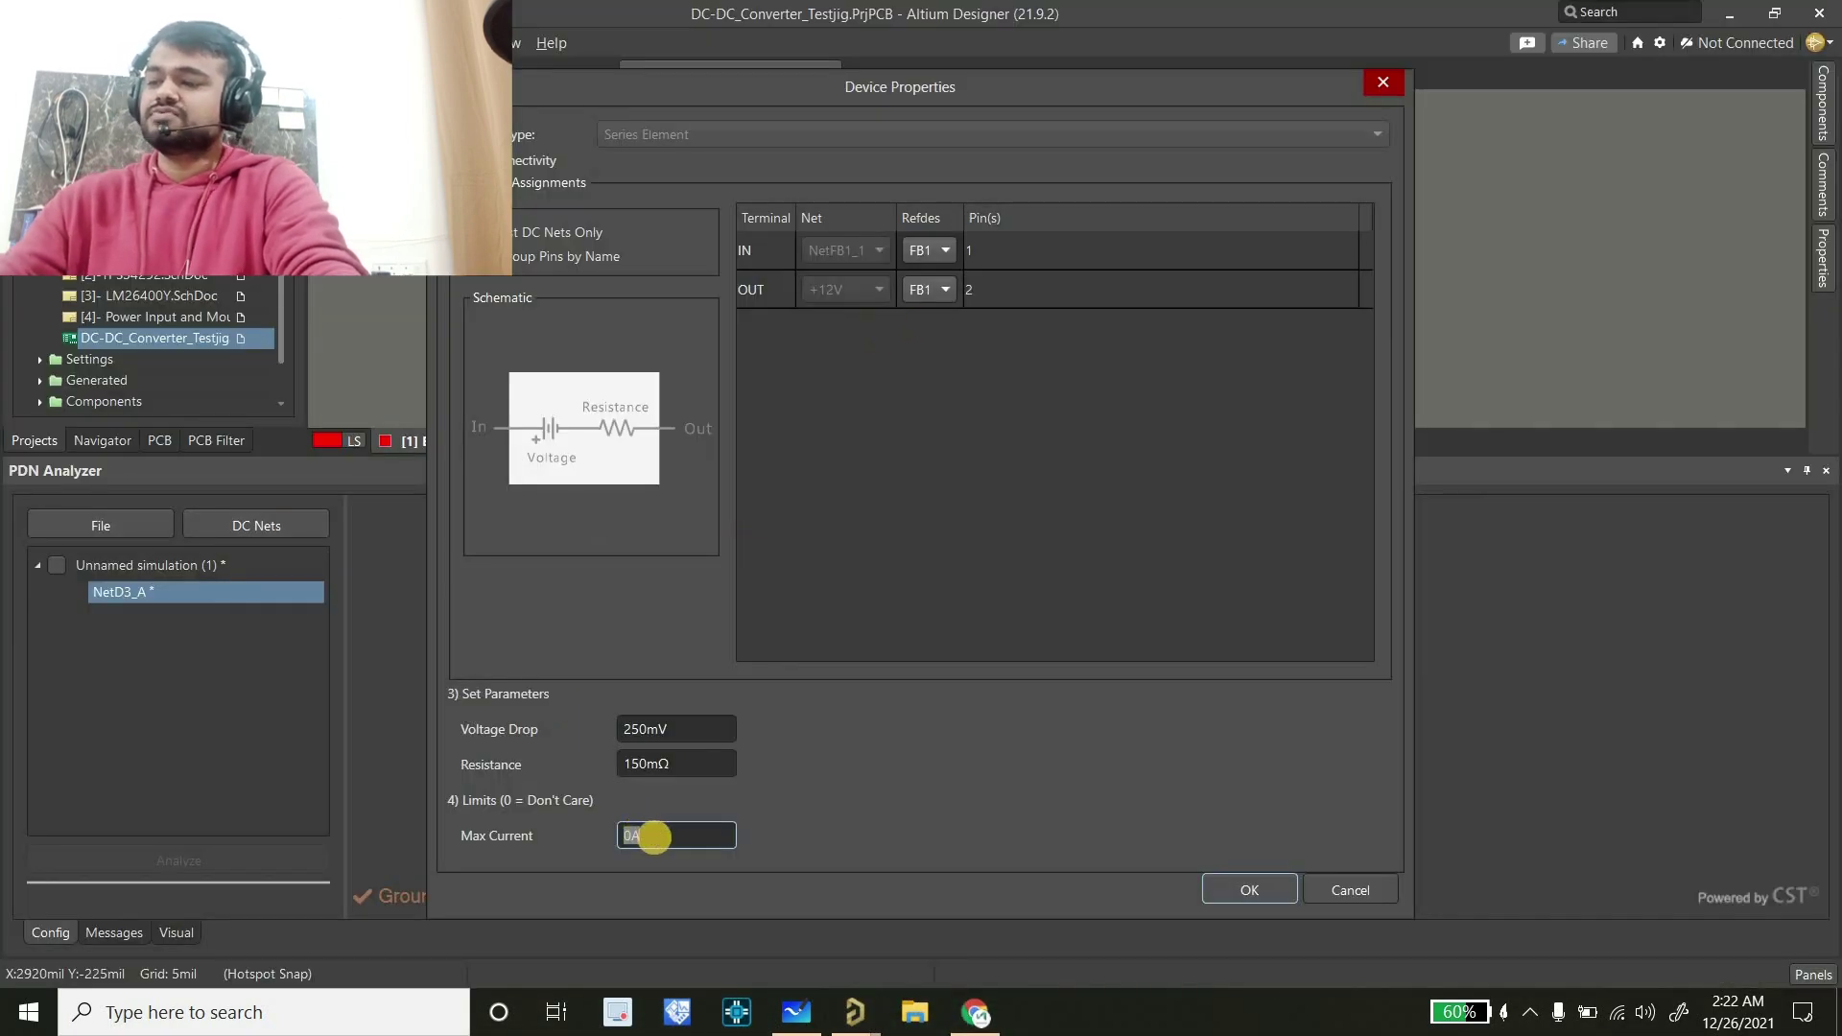
Set ferrite bead FB1's maximum current limit to 1 A and check the power chain on the whiteboard
type("1A")
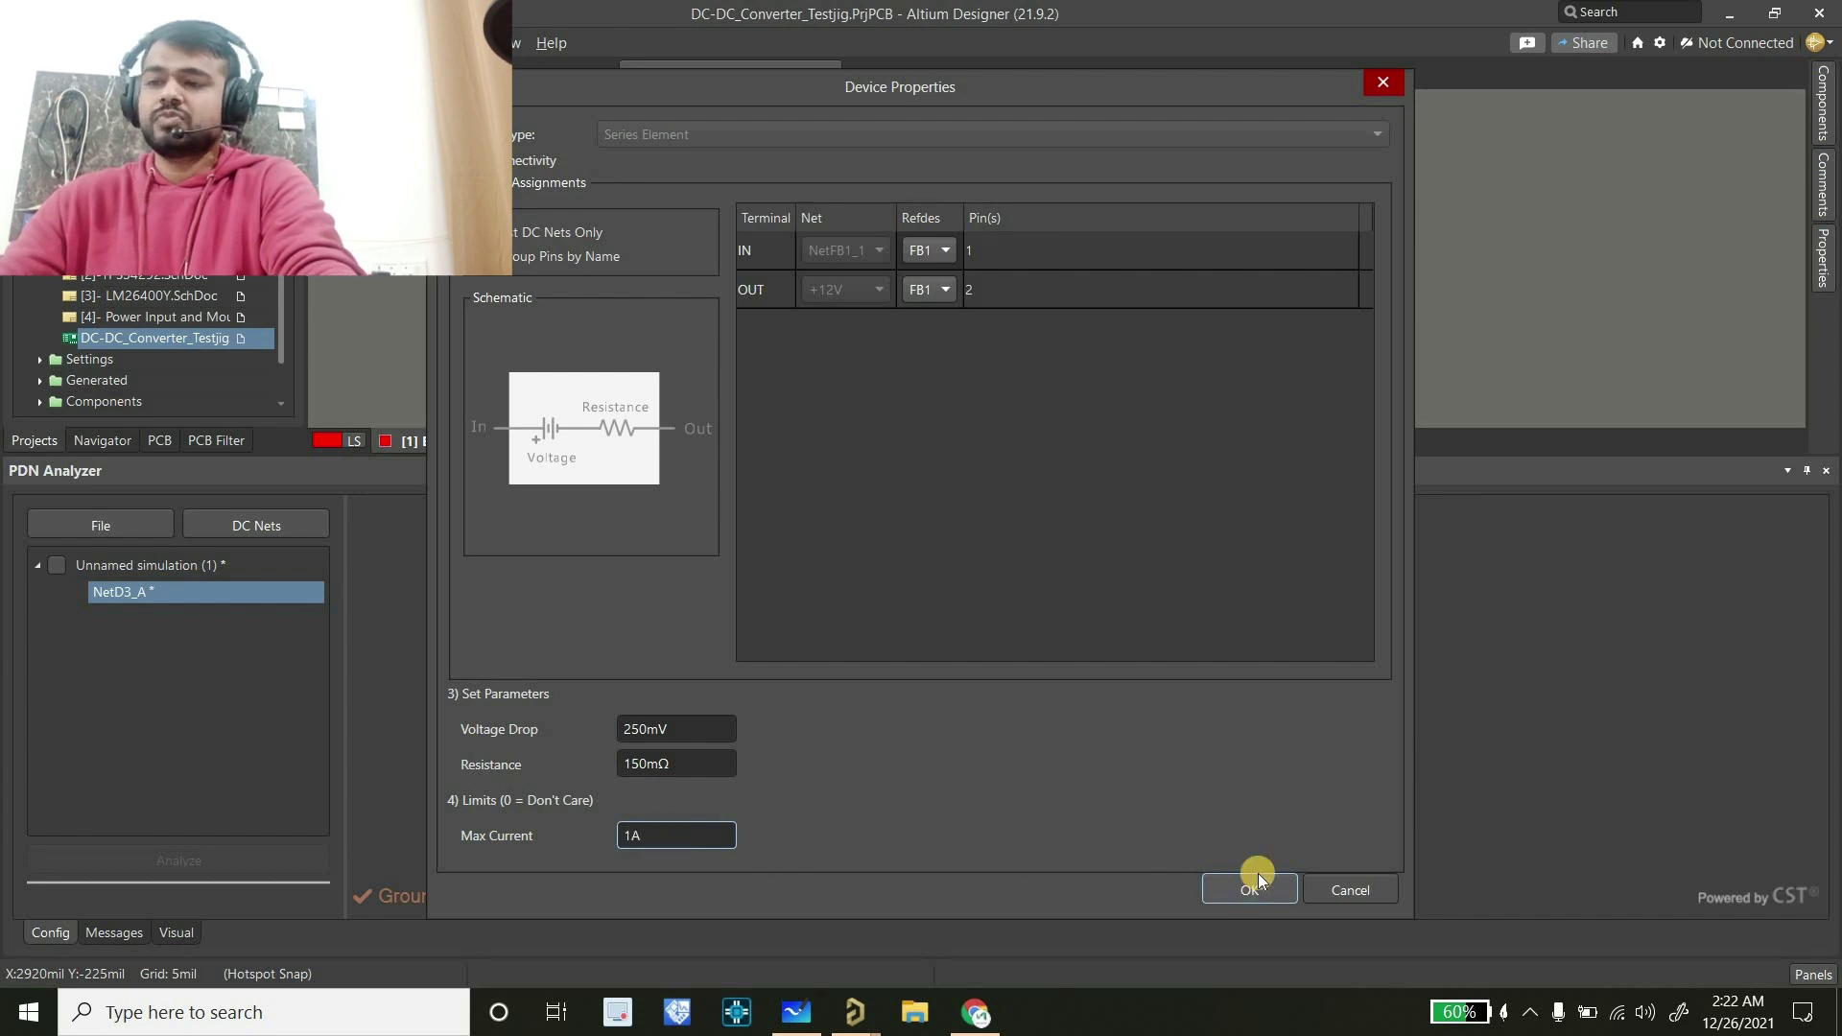
left_click(1257, 888)
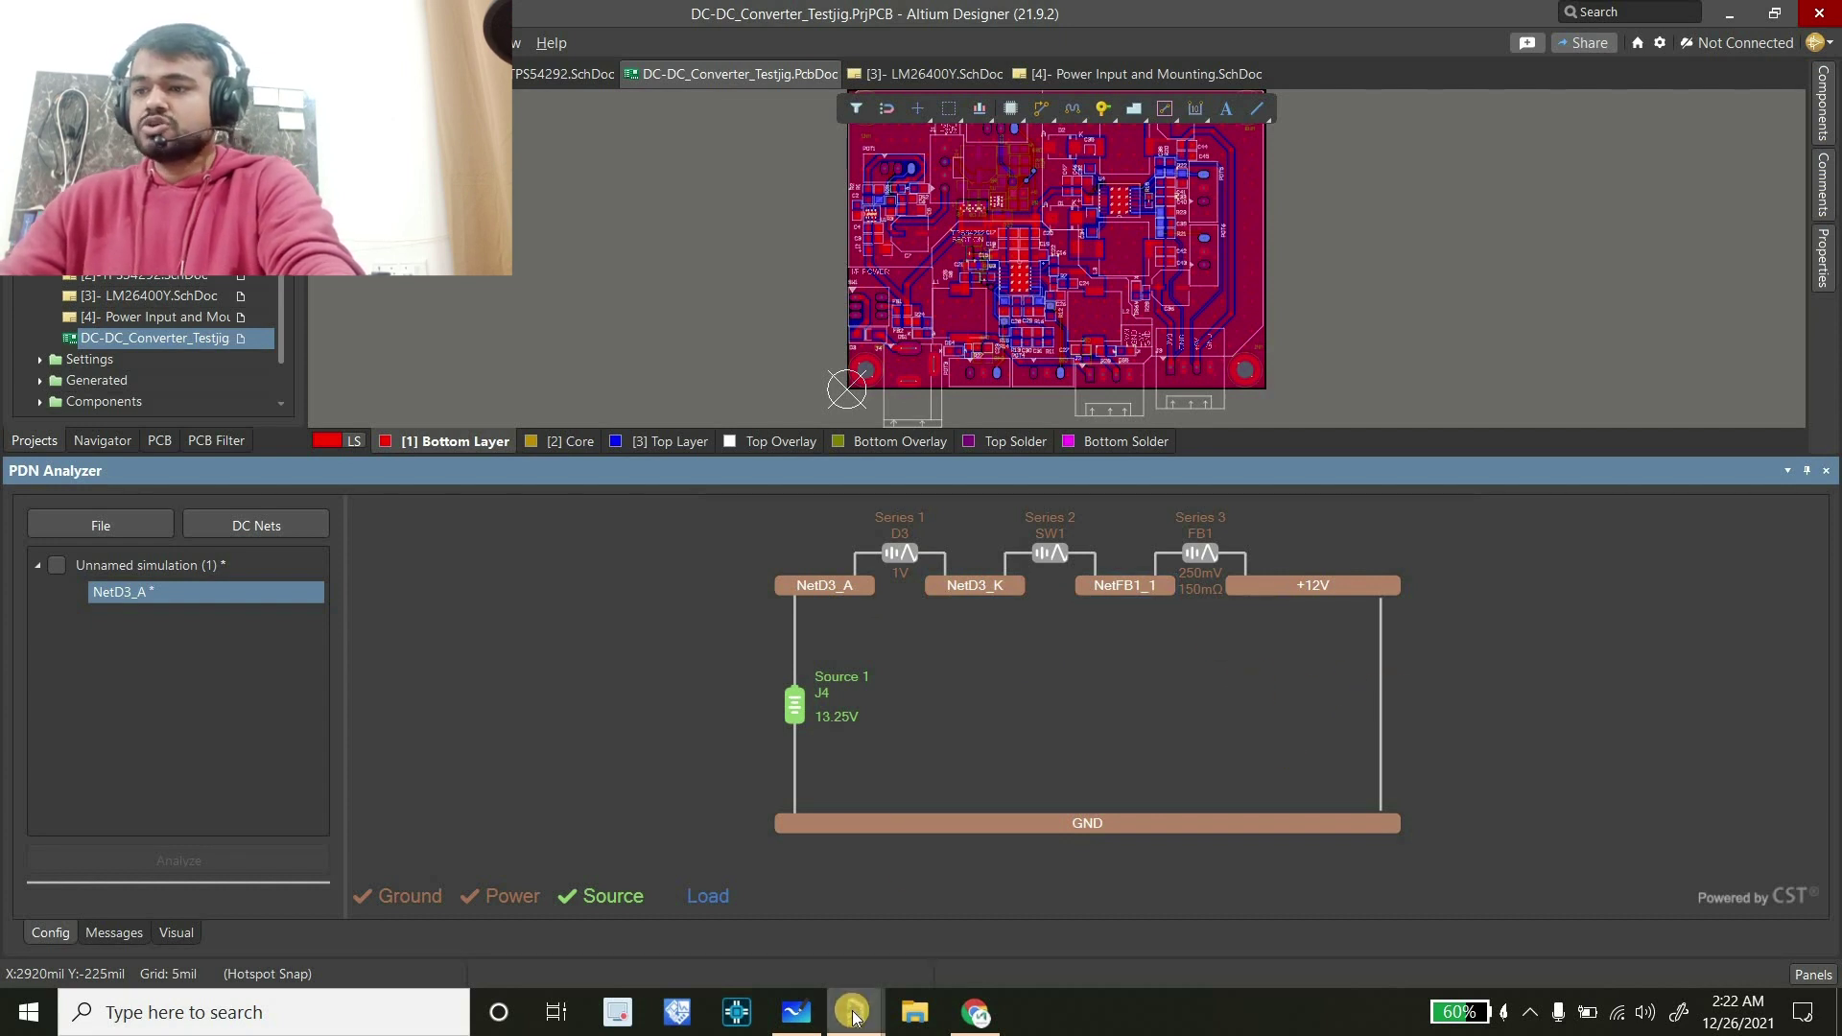
left_click(797, 1013)
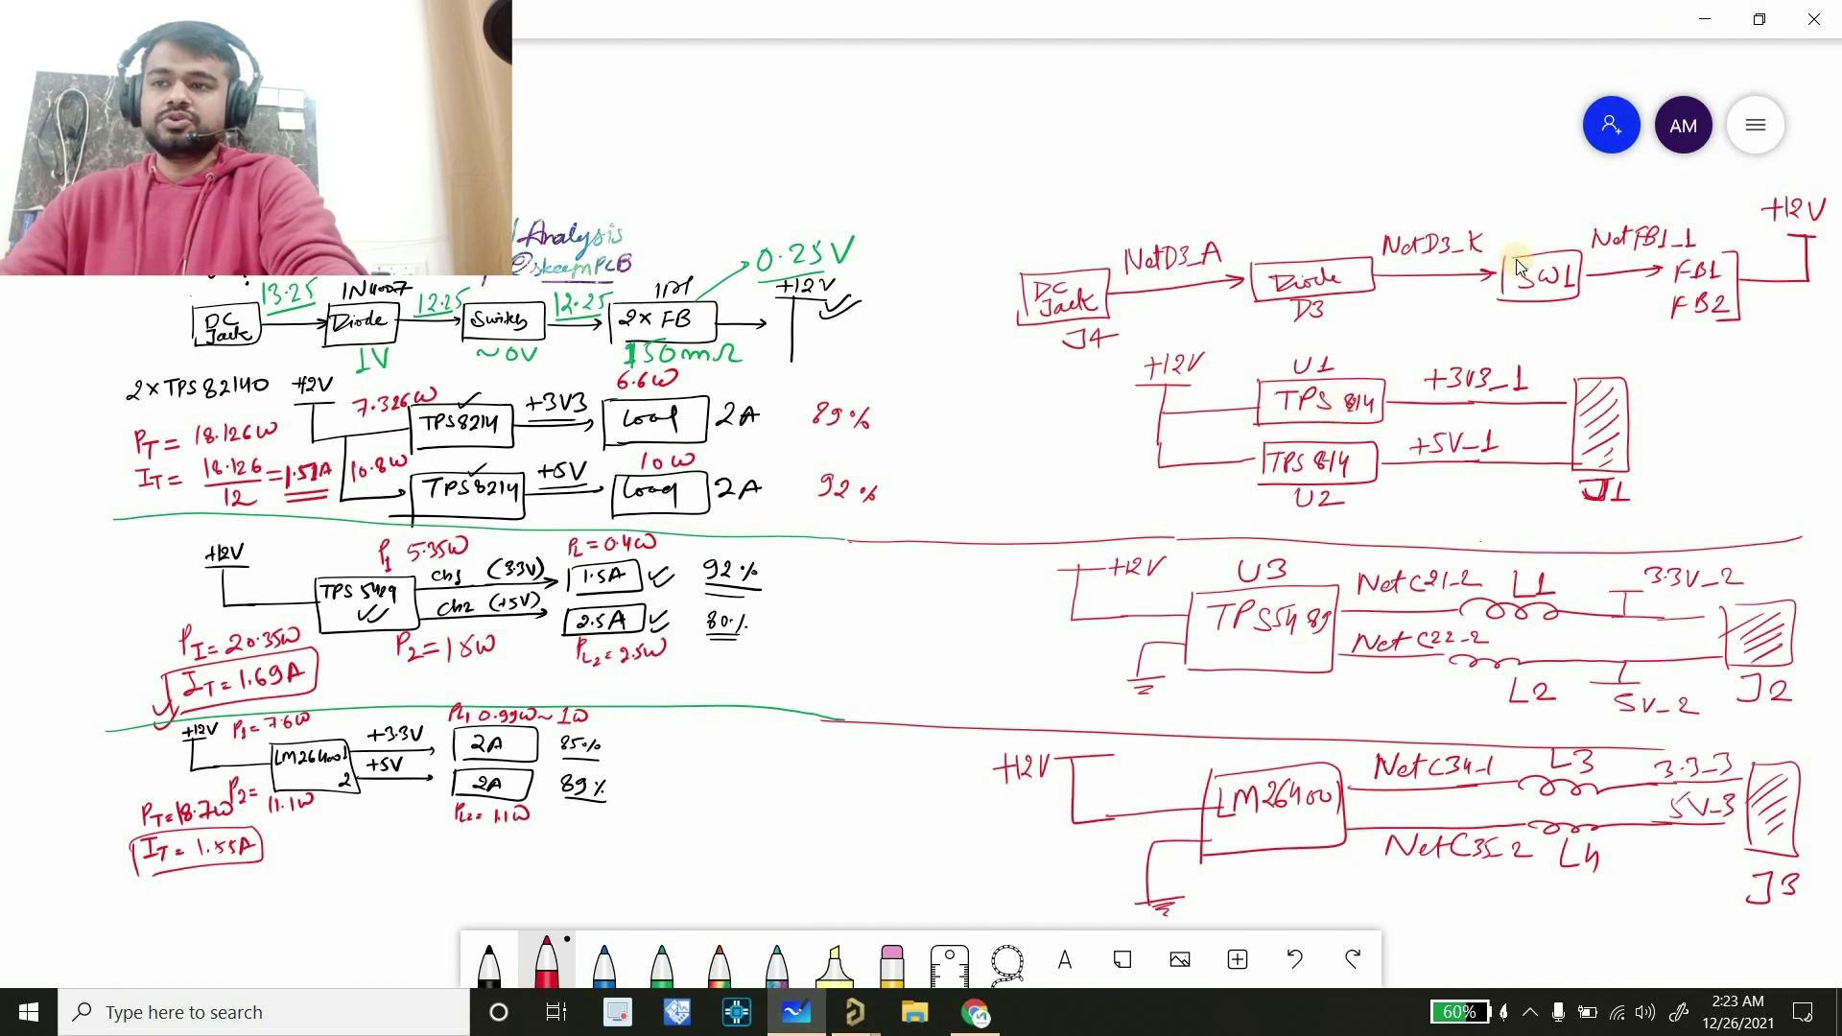
left_click(1705, 20)
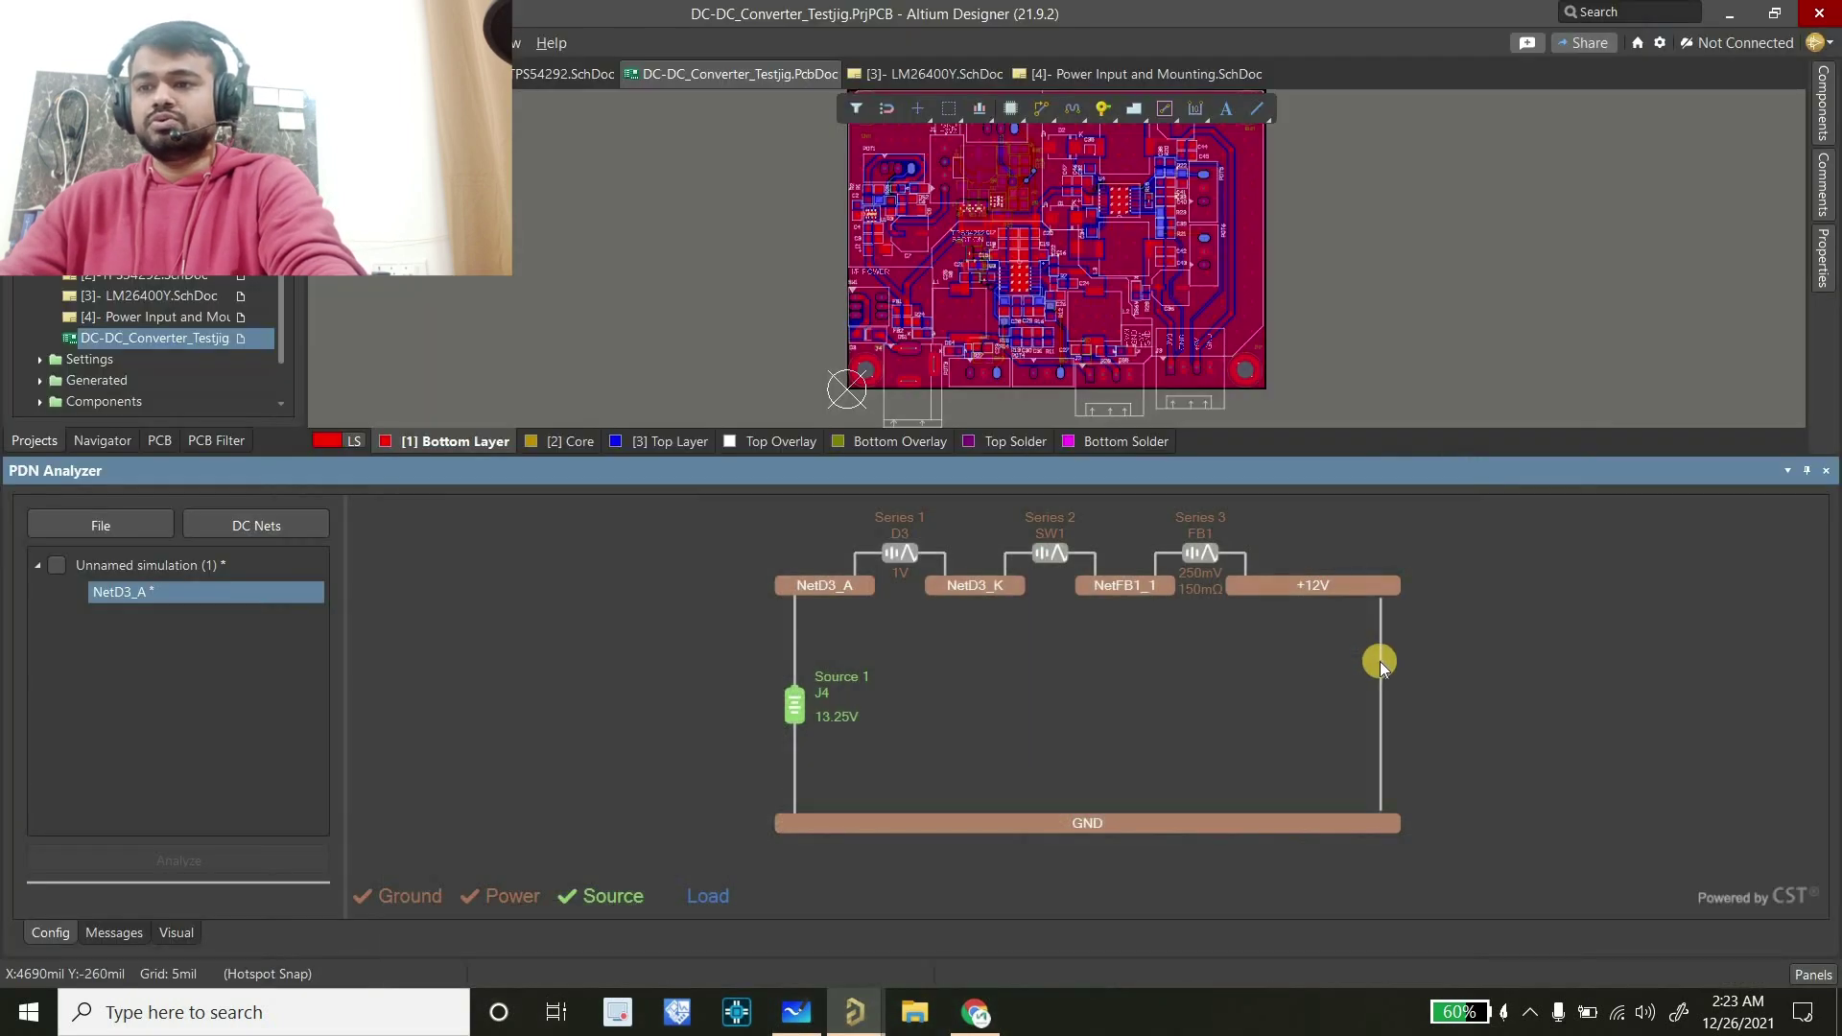
Add a VRM (SMPS) load between +12V and GND, with output net +3V3_1 and U1 as the component
right_click(1380, 665)
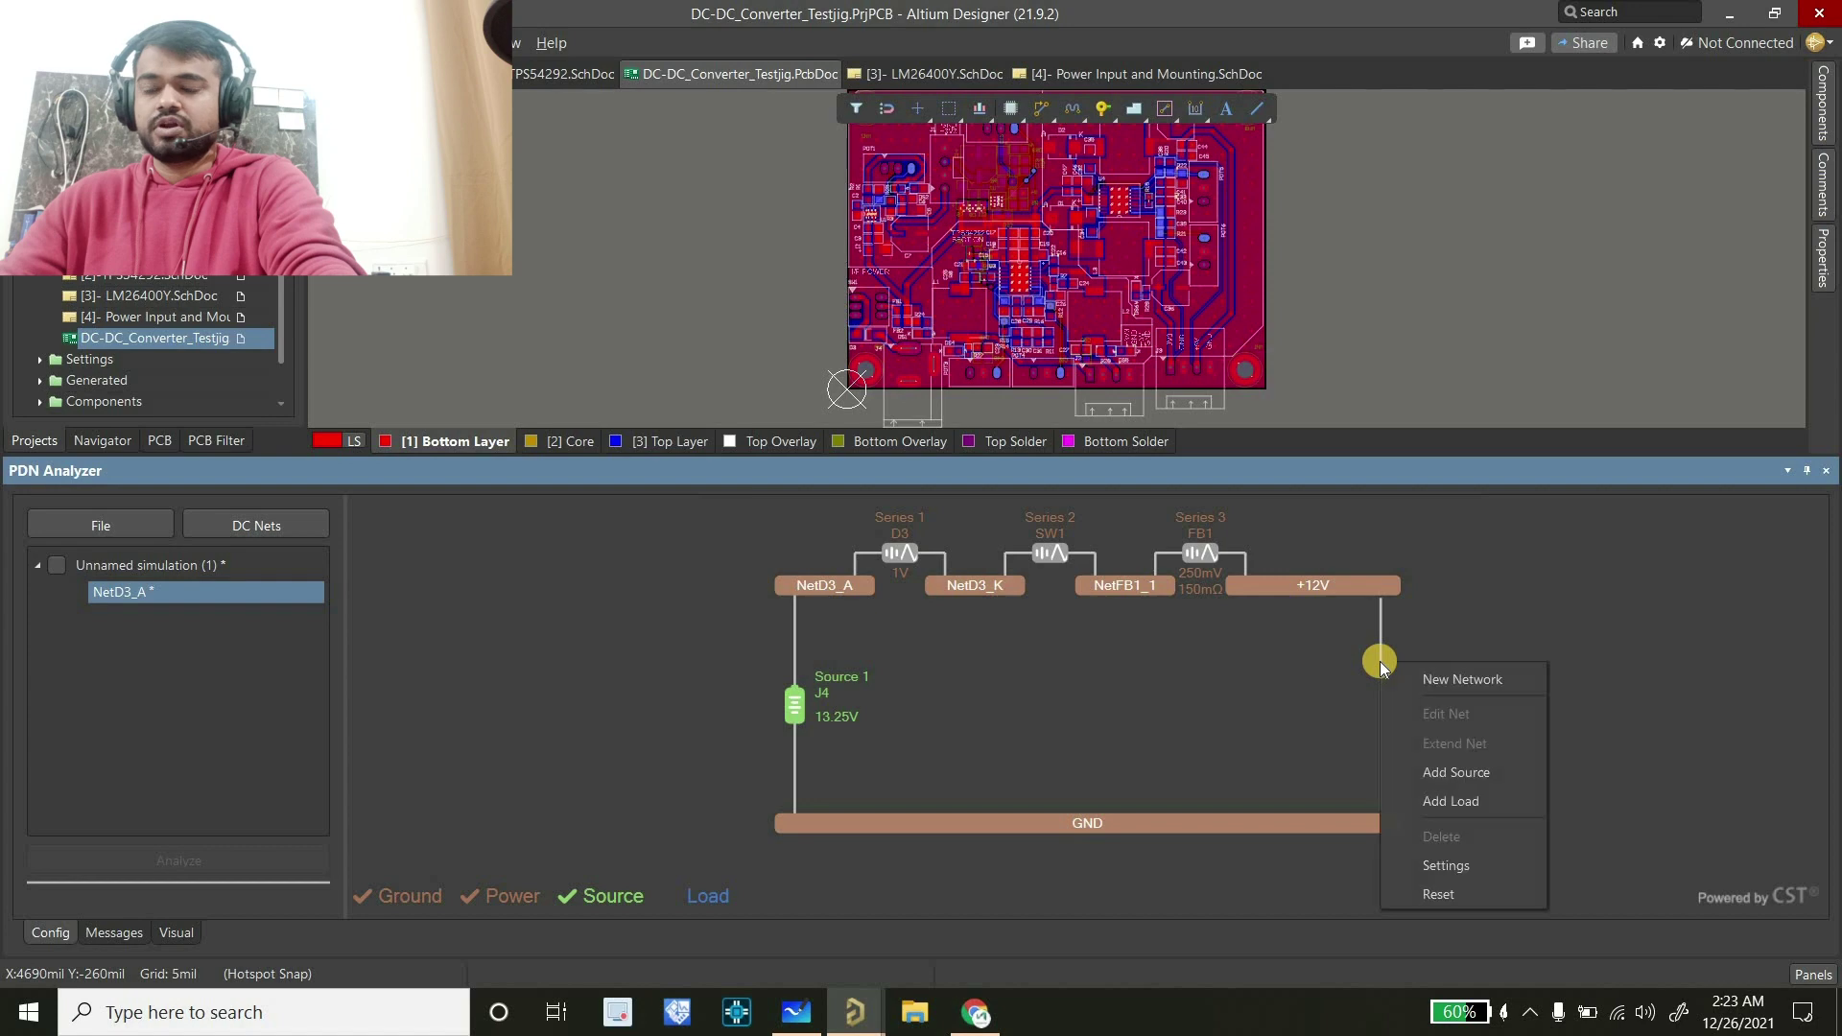
left_click(1449, 796)
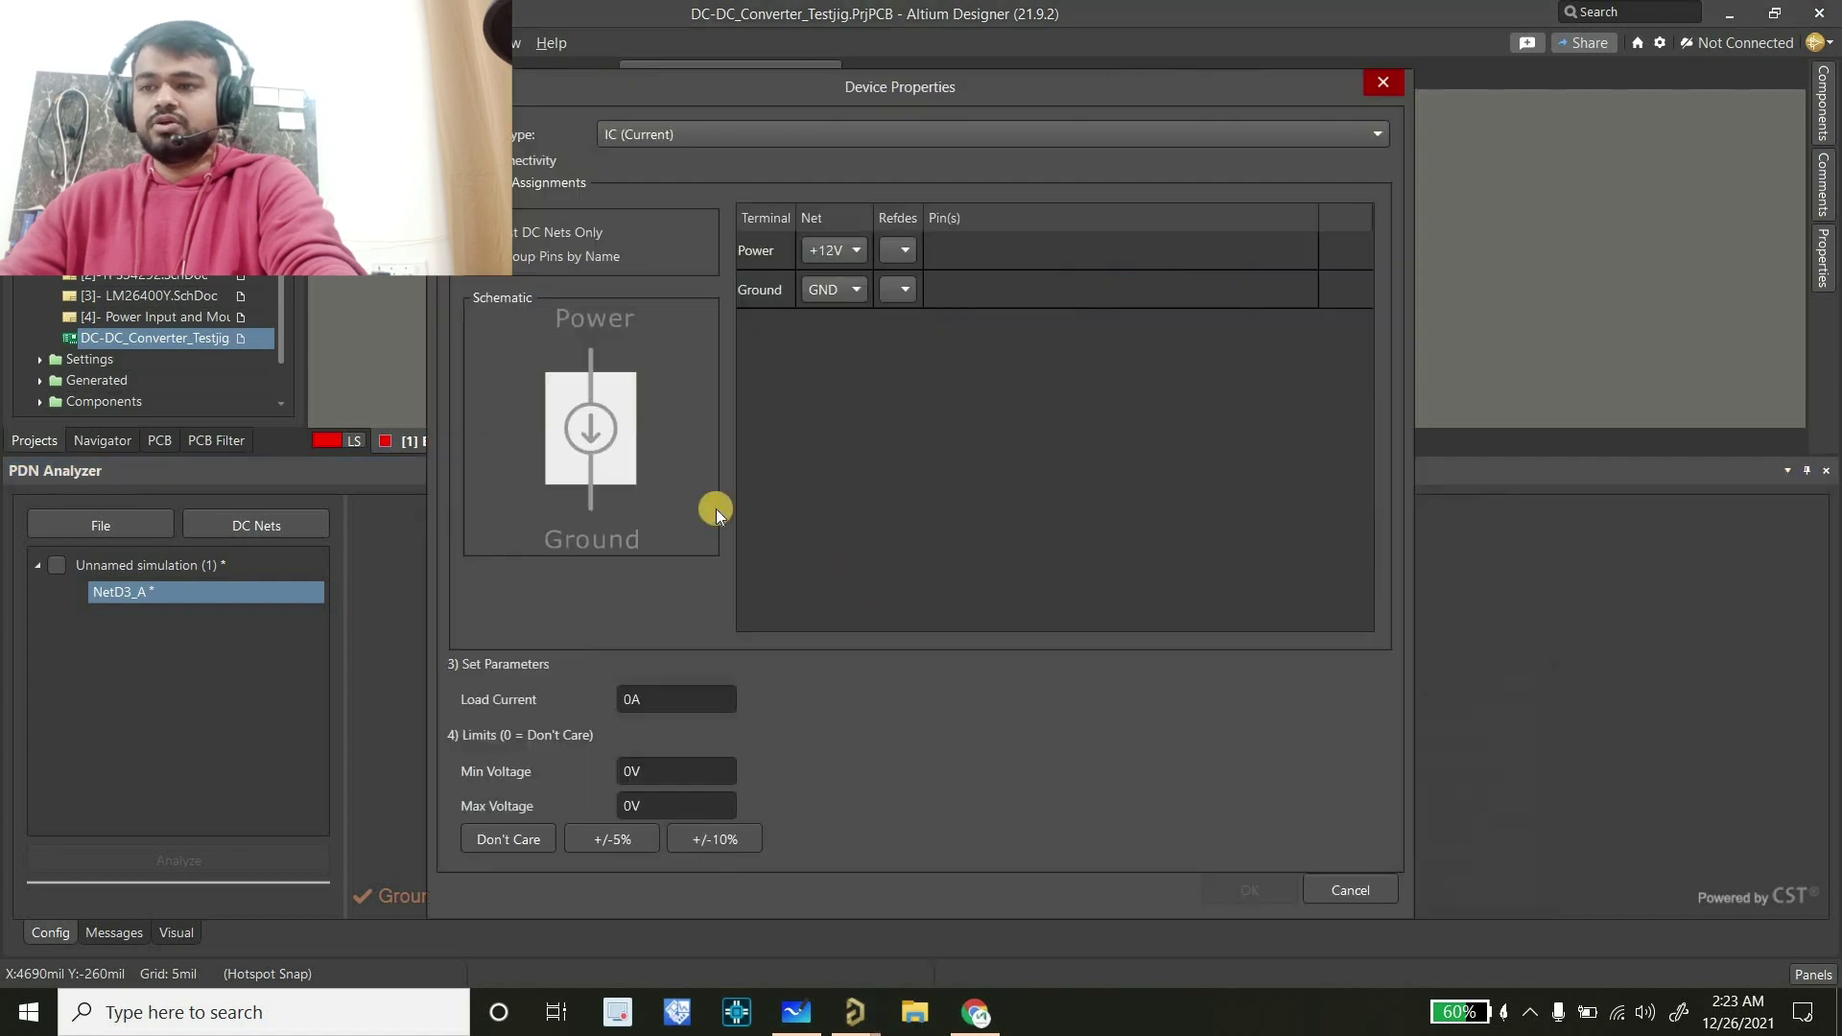
left_click(643, 134)
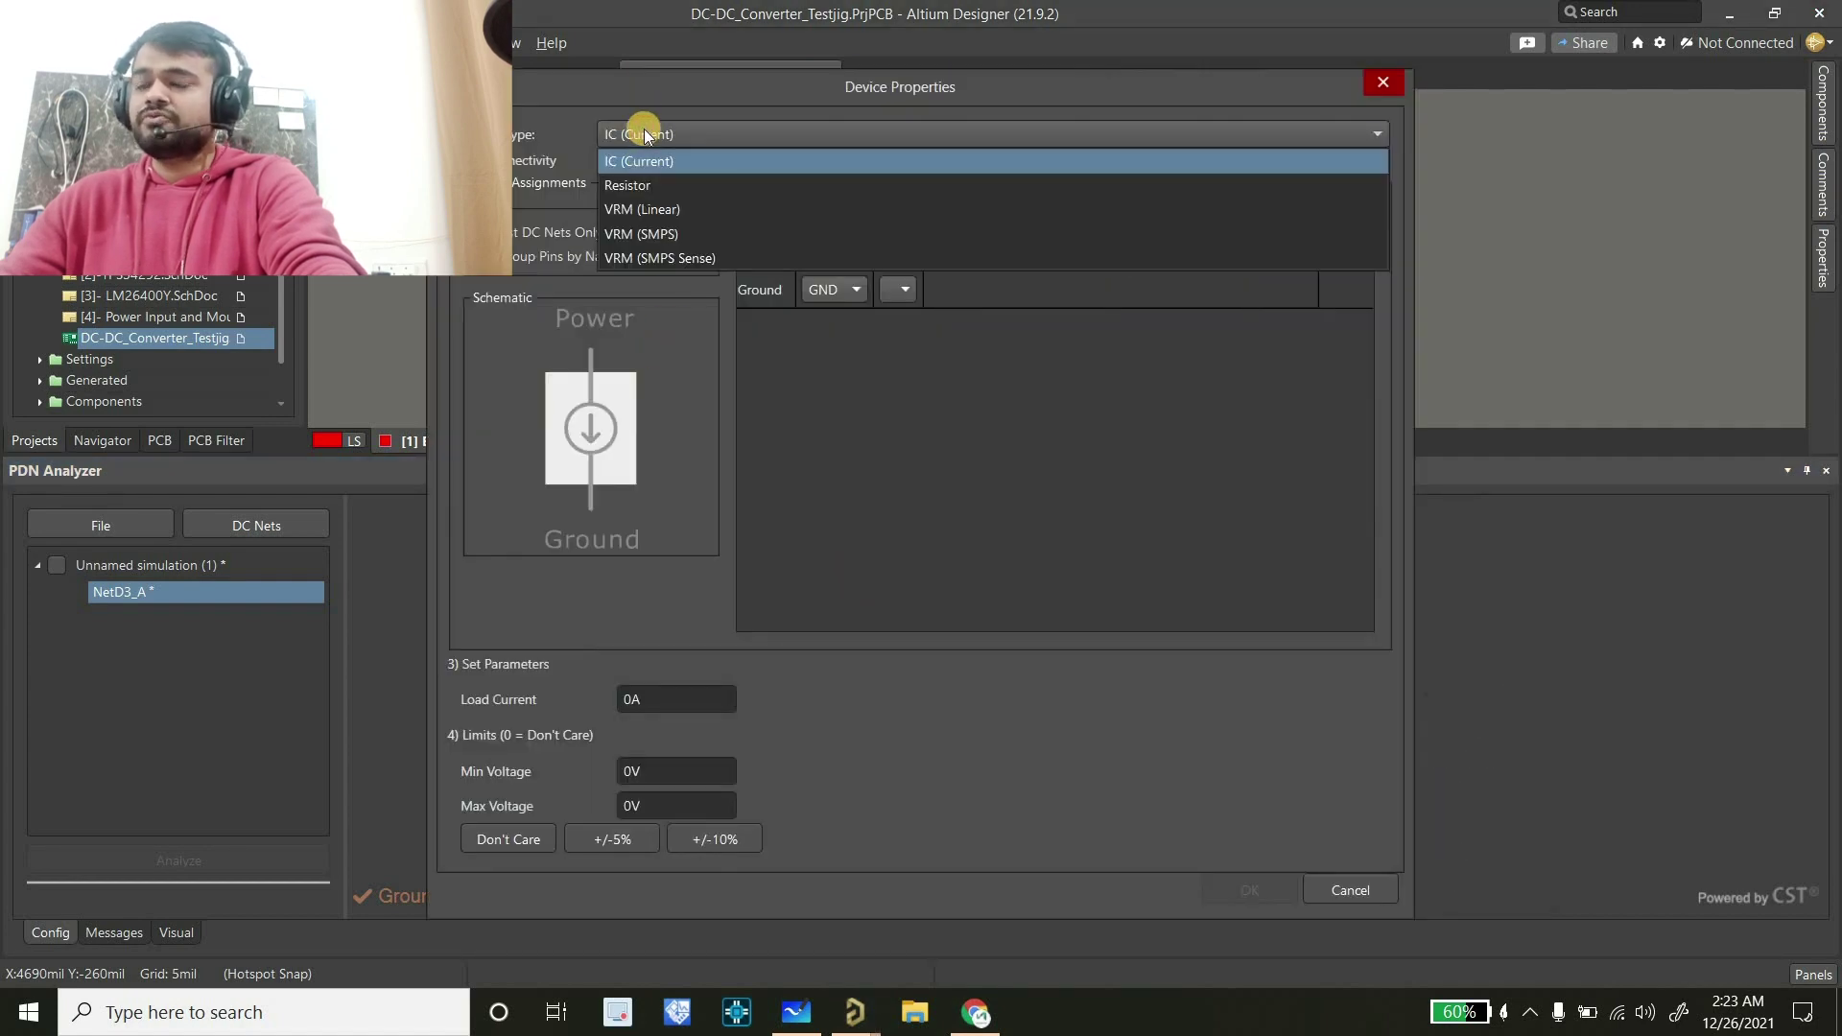
left_click(693, 239)
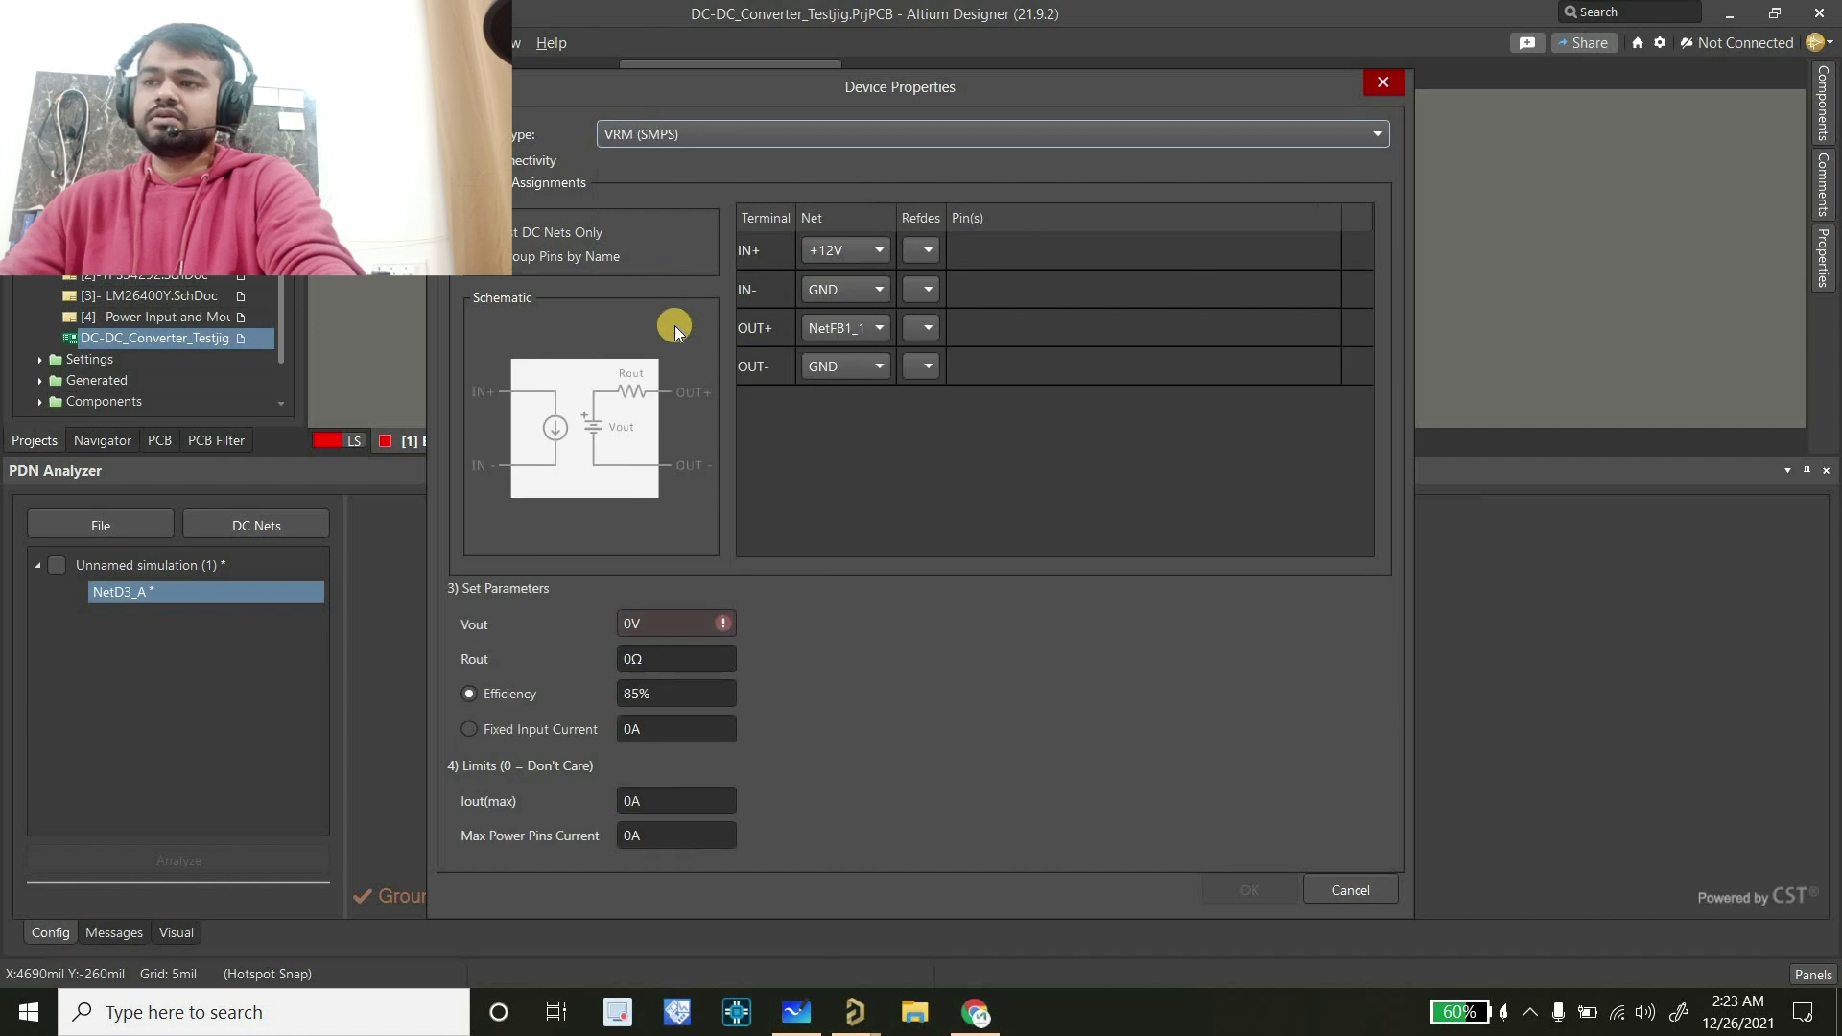
left_click(850, 328)
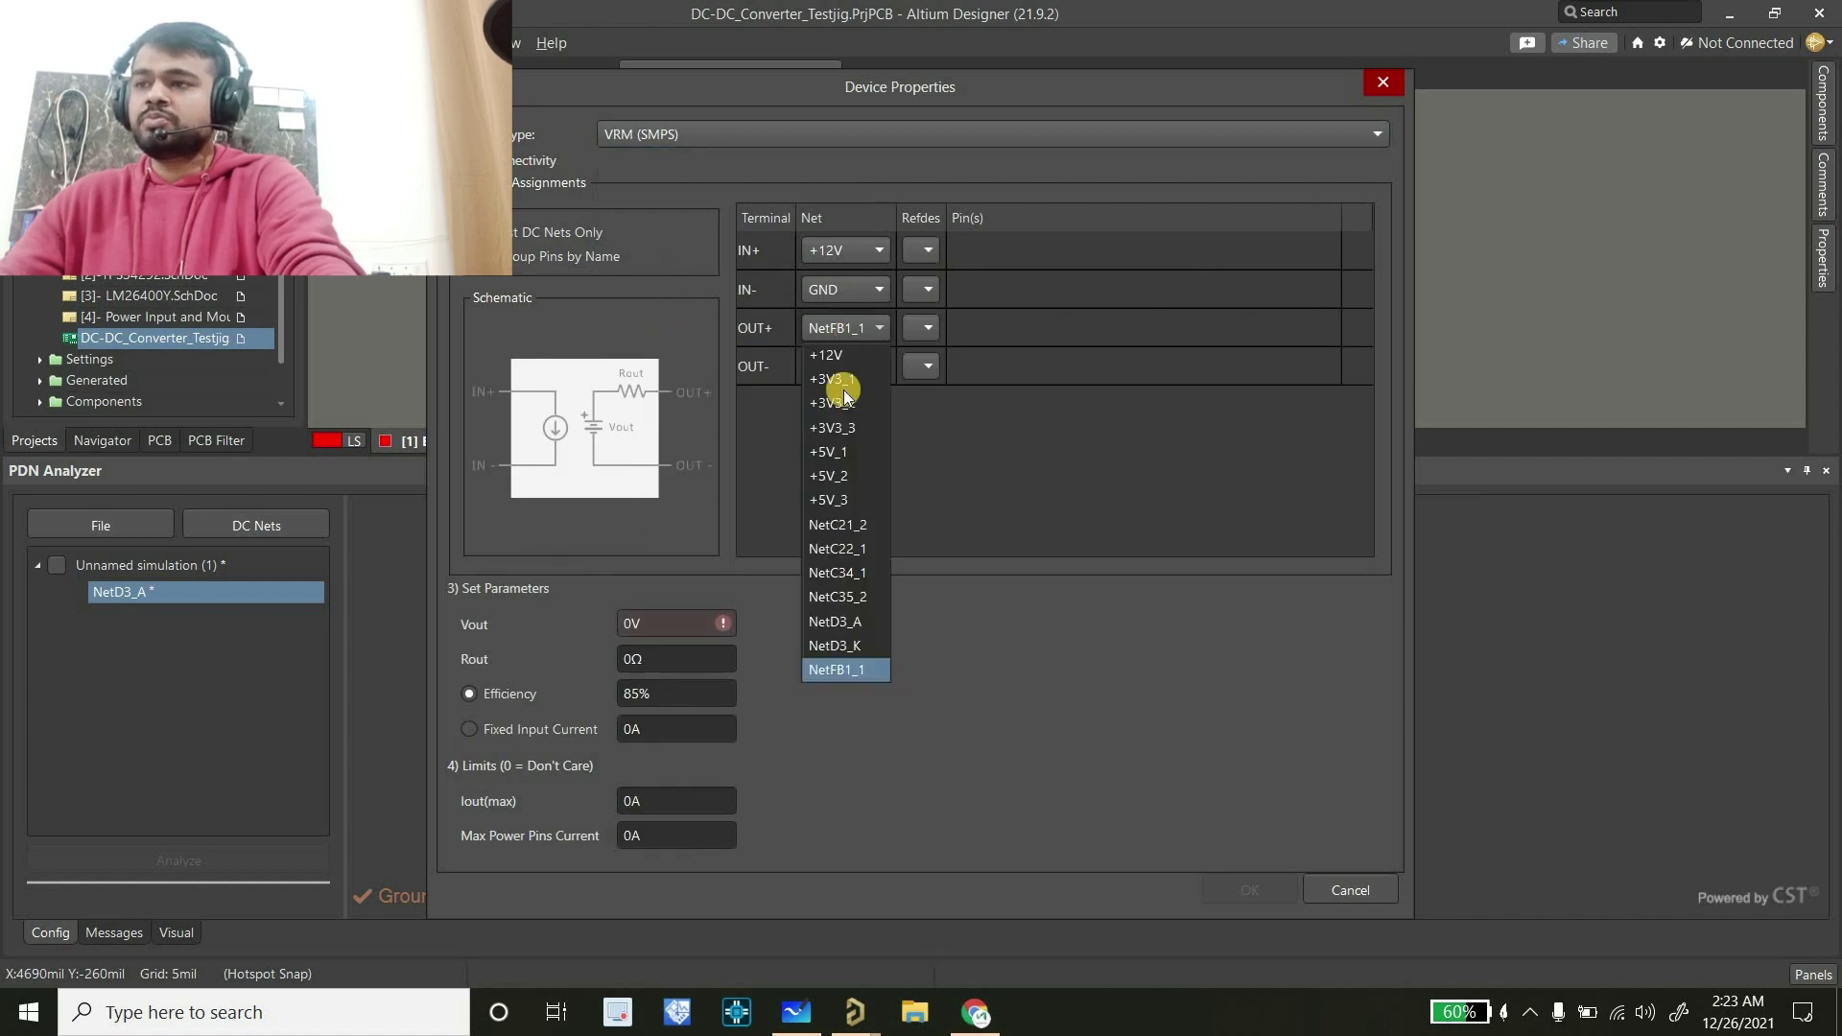
left_click(883, 385)
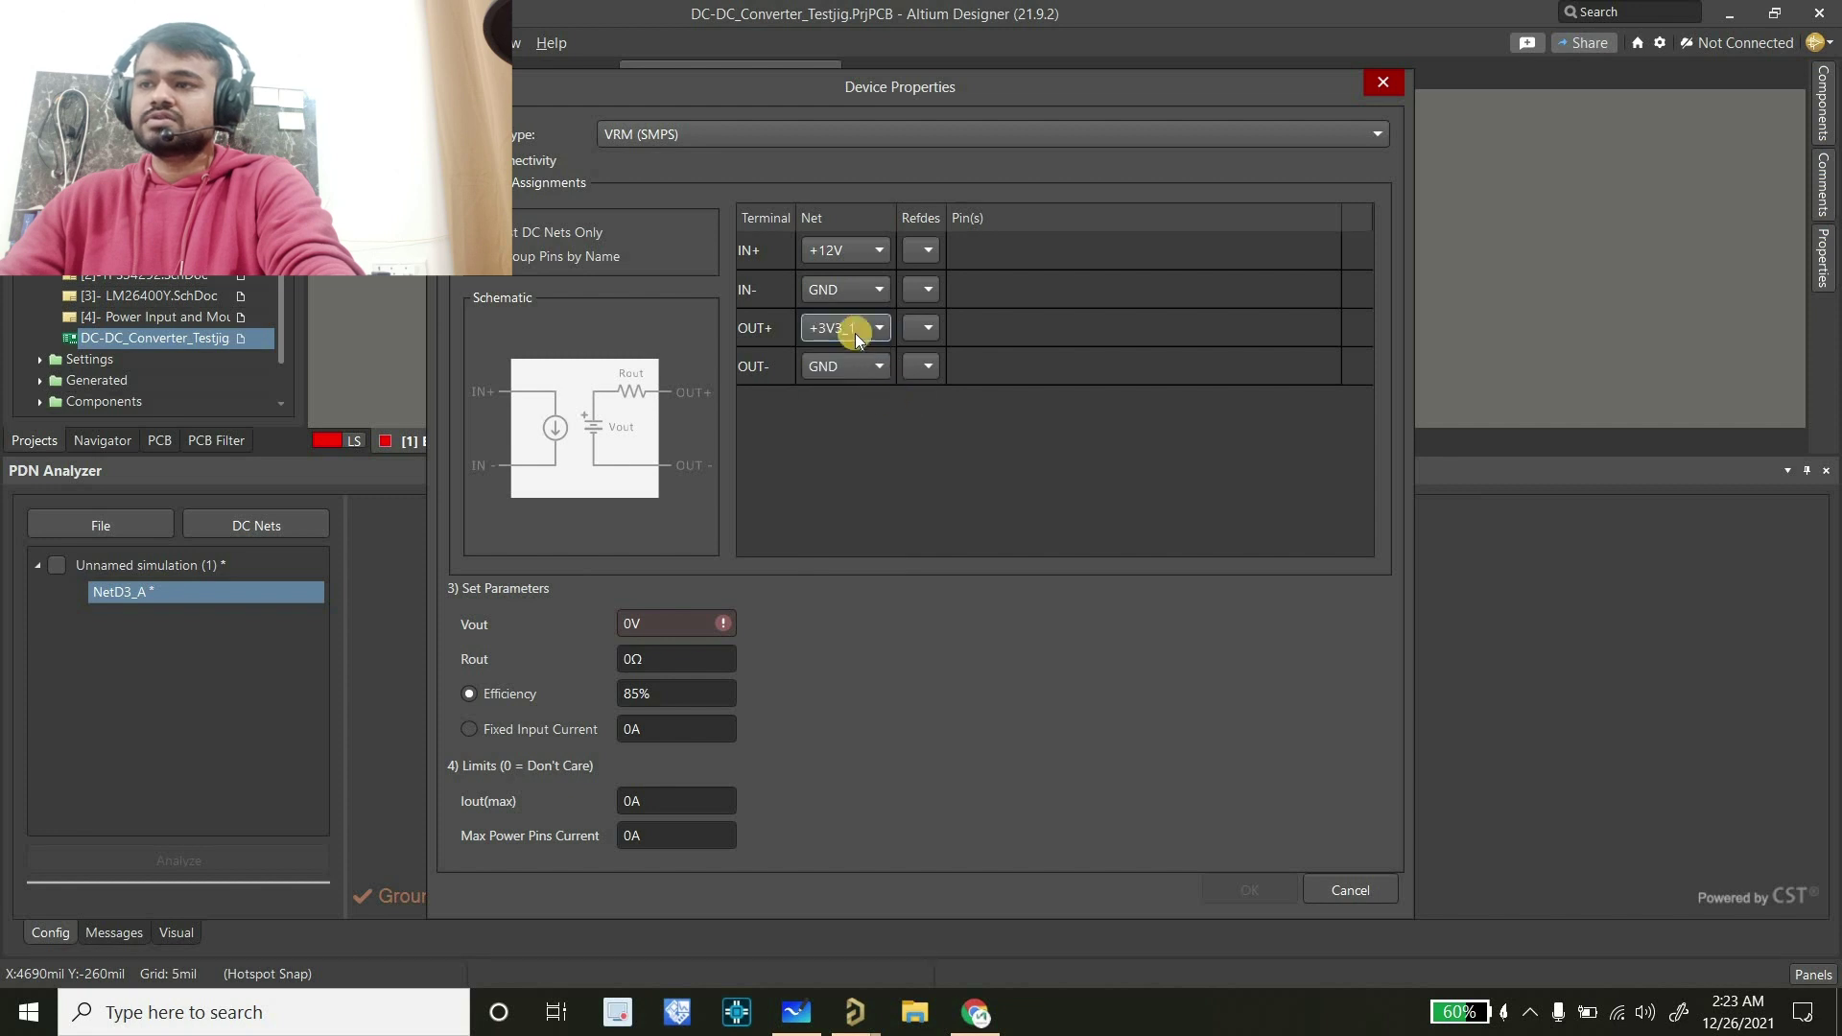
left_click(923, 251)
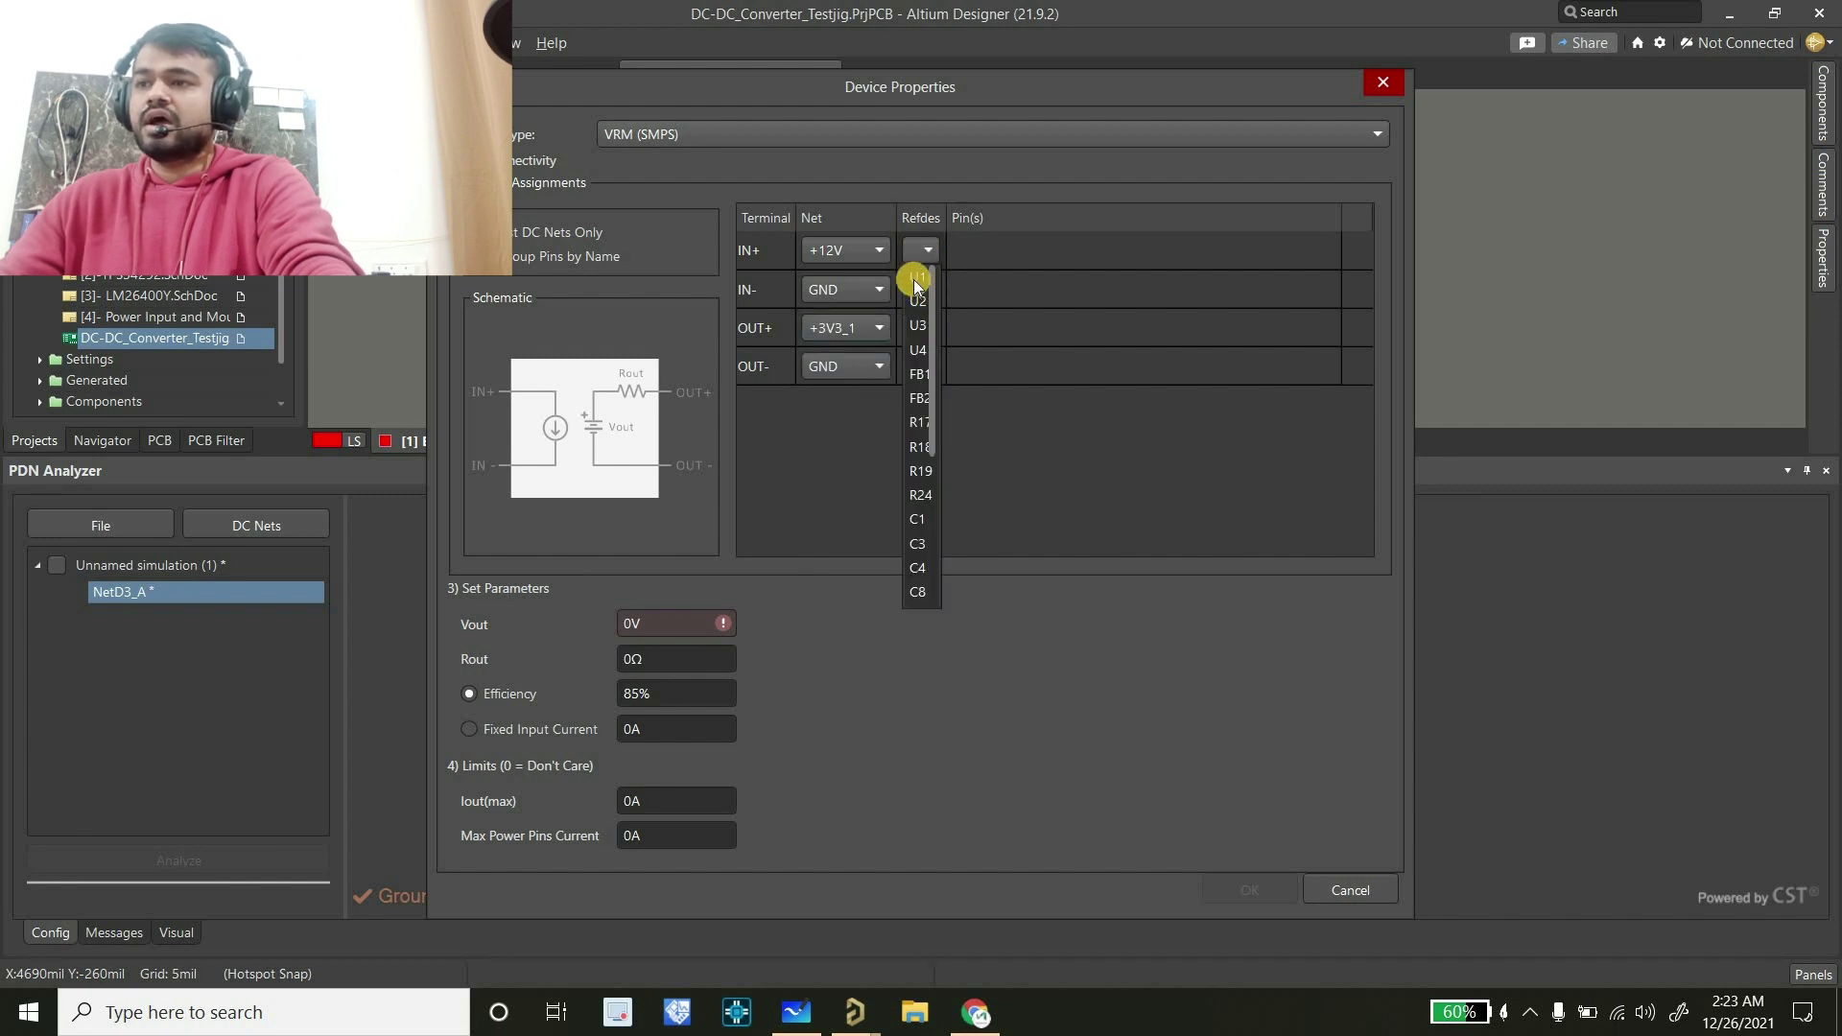
left_click(916, 280)
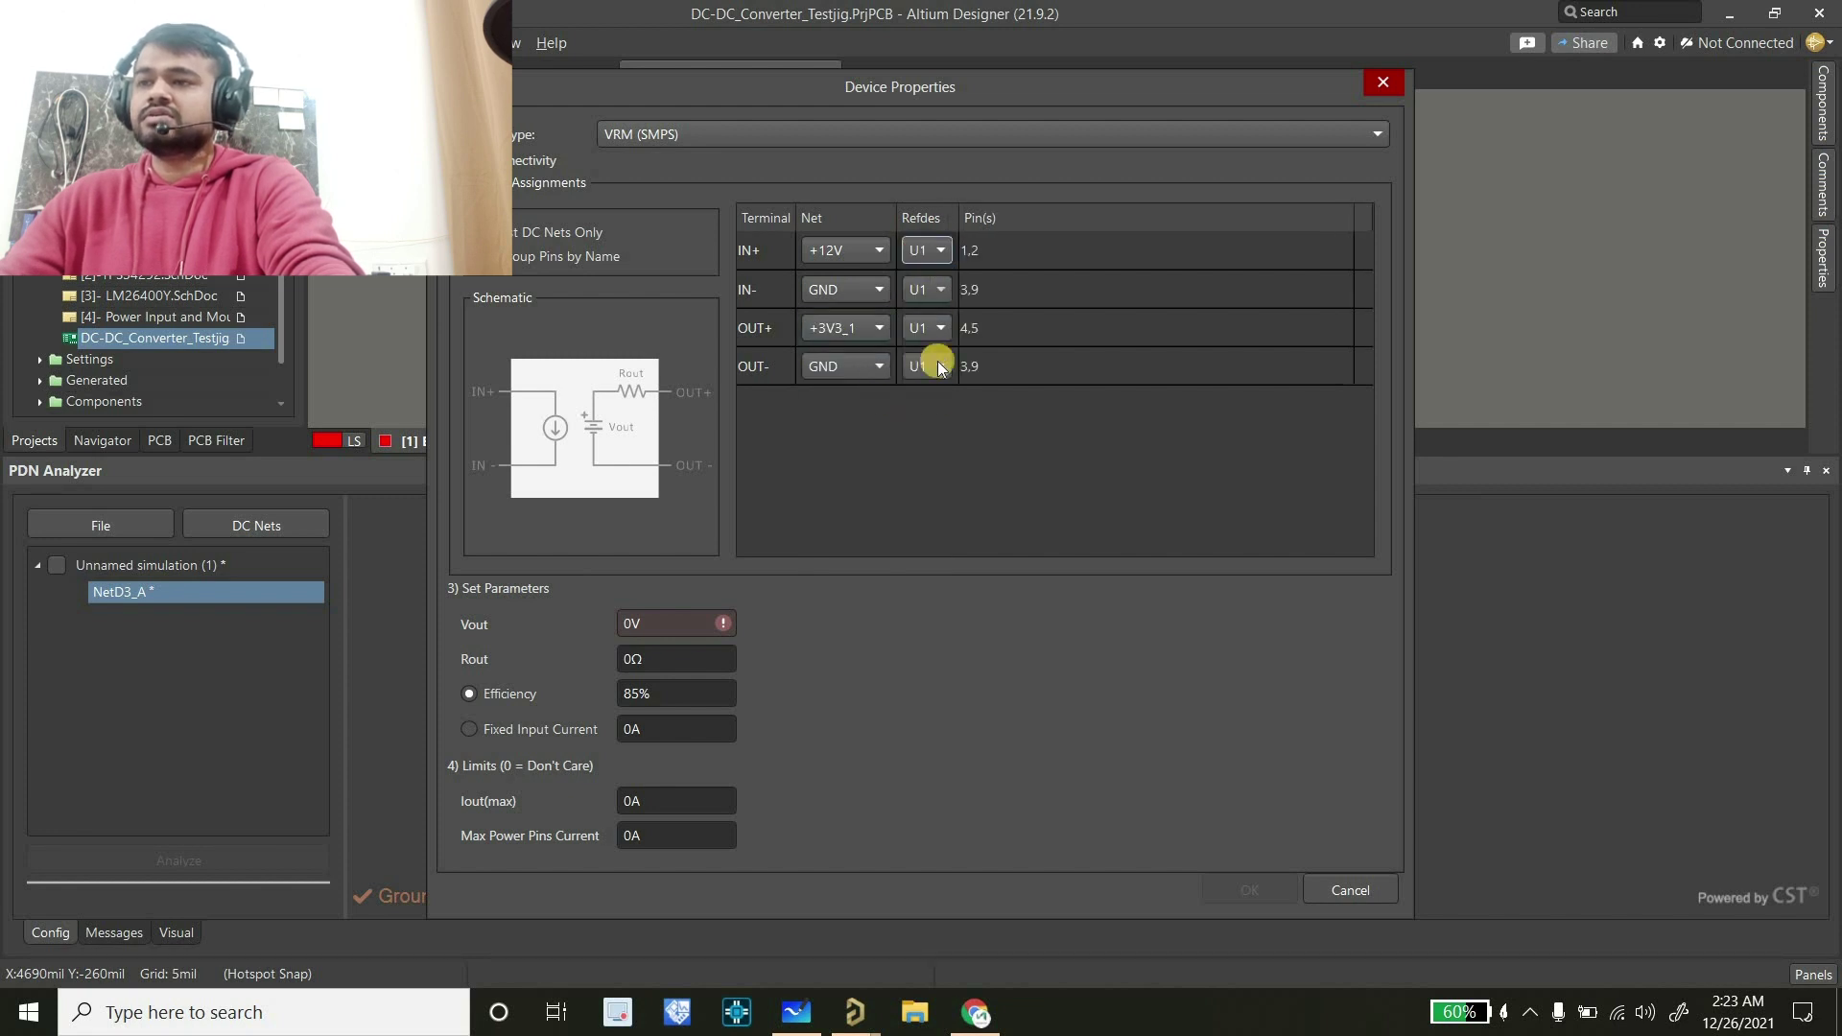
Set U1's output voltage to 3.3 V and, after checking the whiteboard, its efficiency to 89%
left_click(669, 635)
type("3.3")
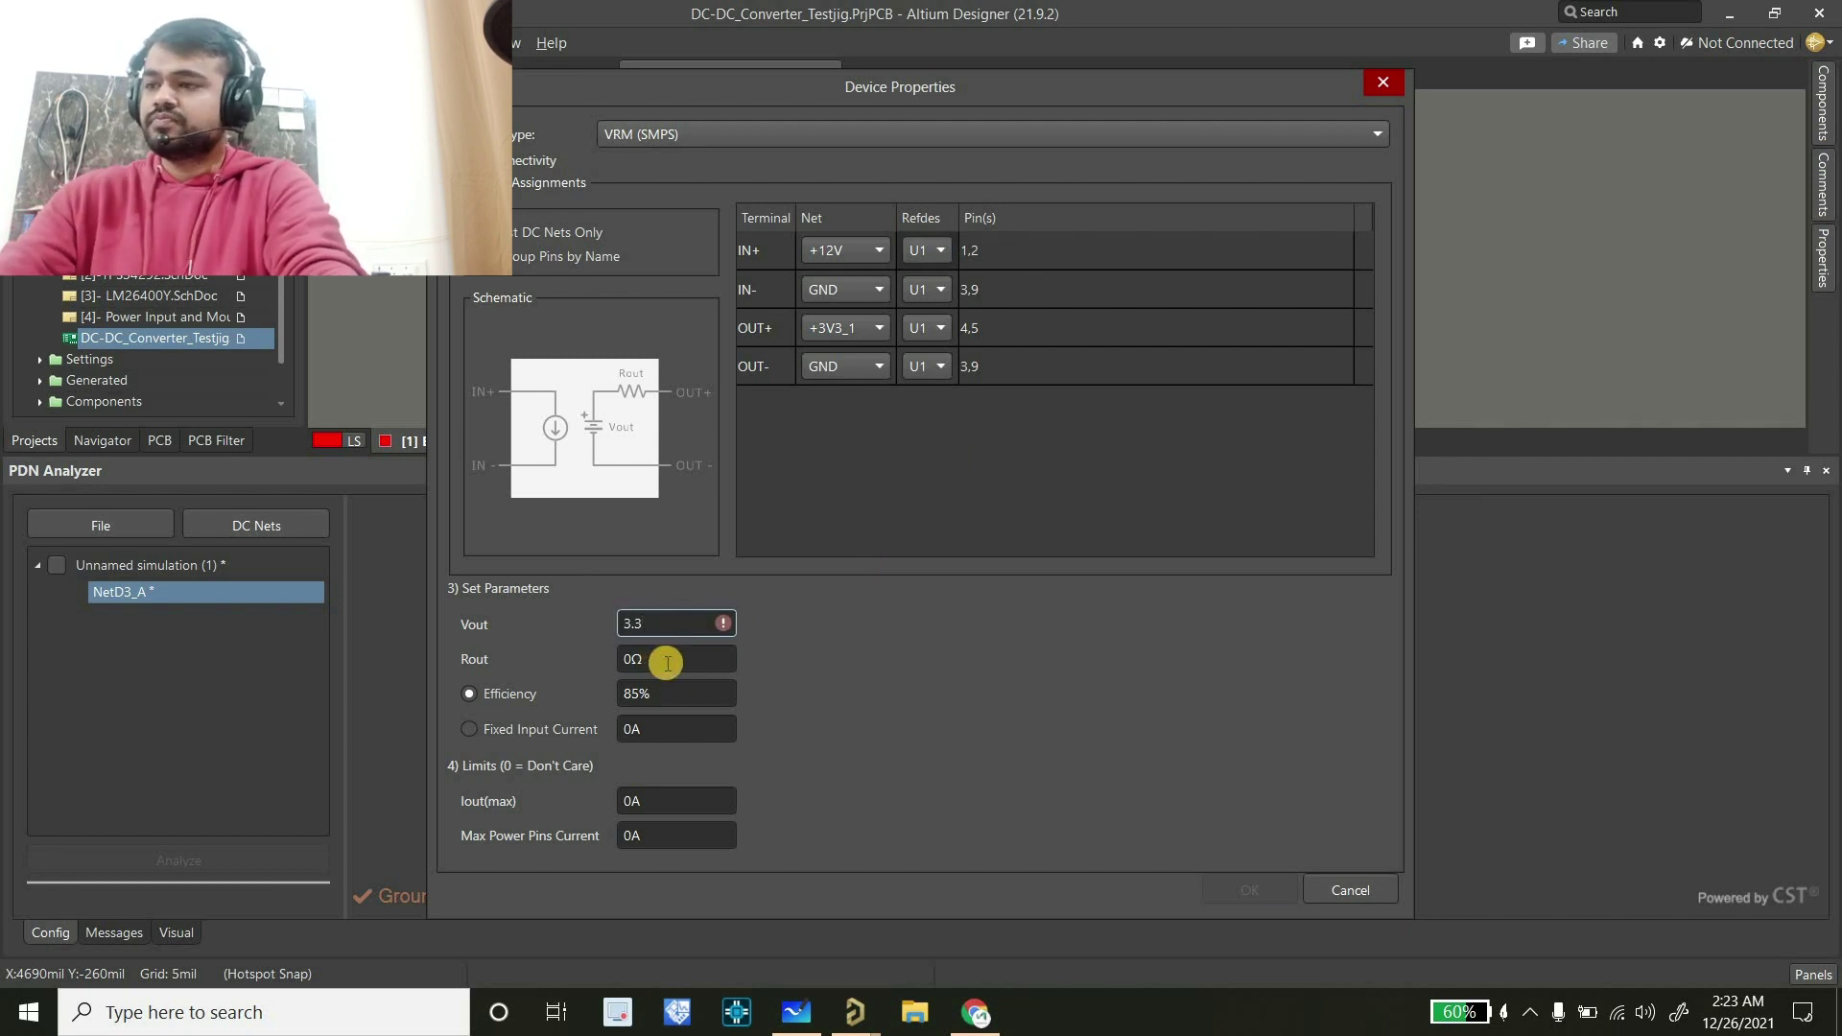
left_click(667, 662)
left_click(669, 692)
left_click(802, 1019)
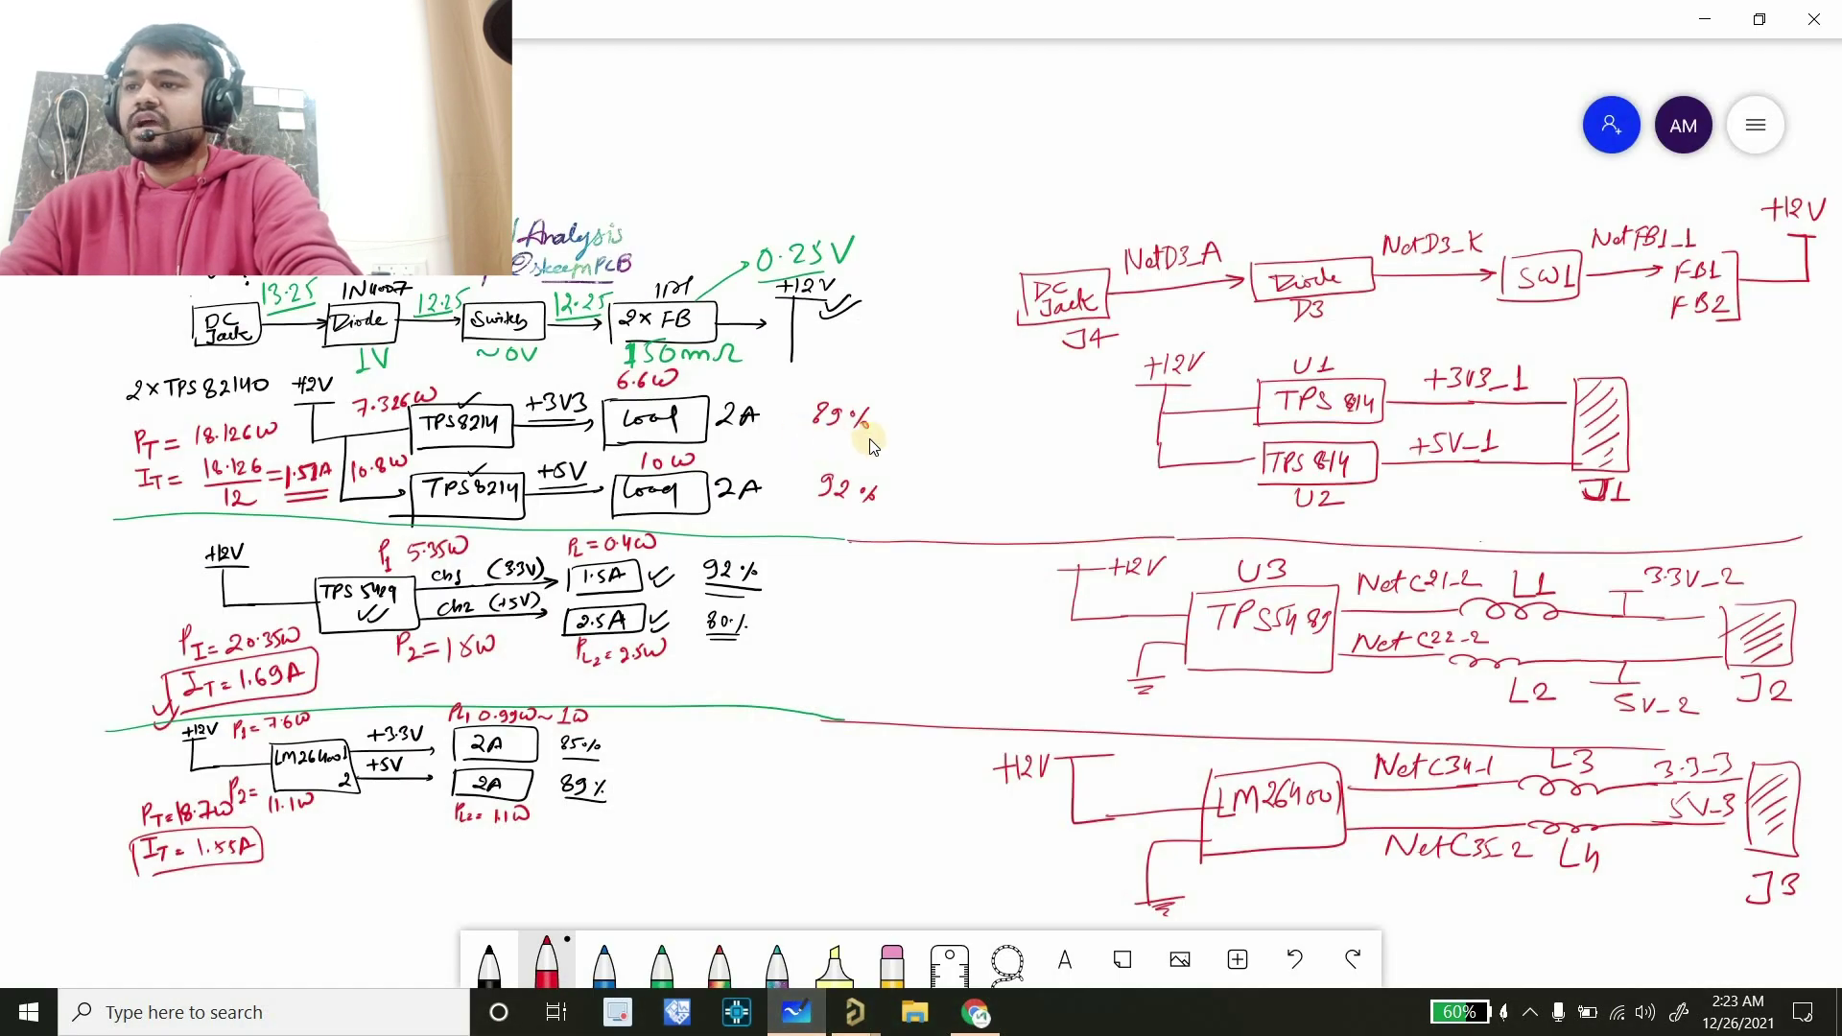
left_click(1701, 23)
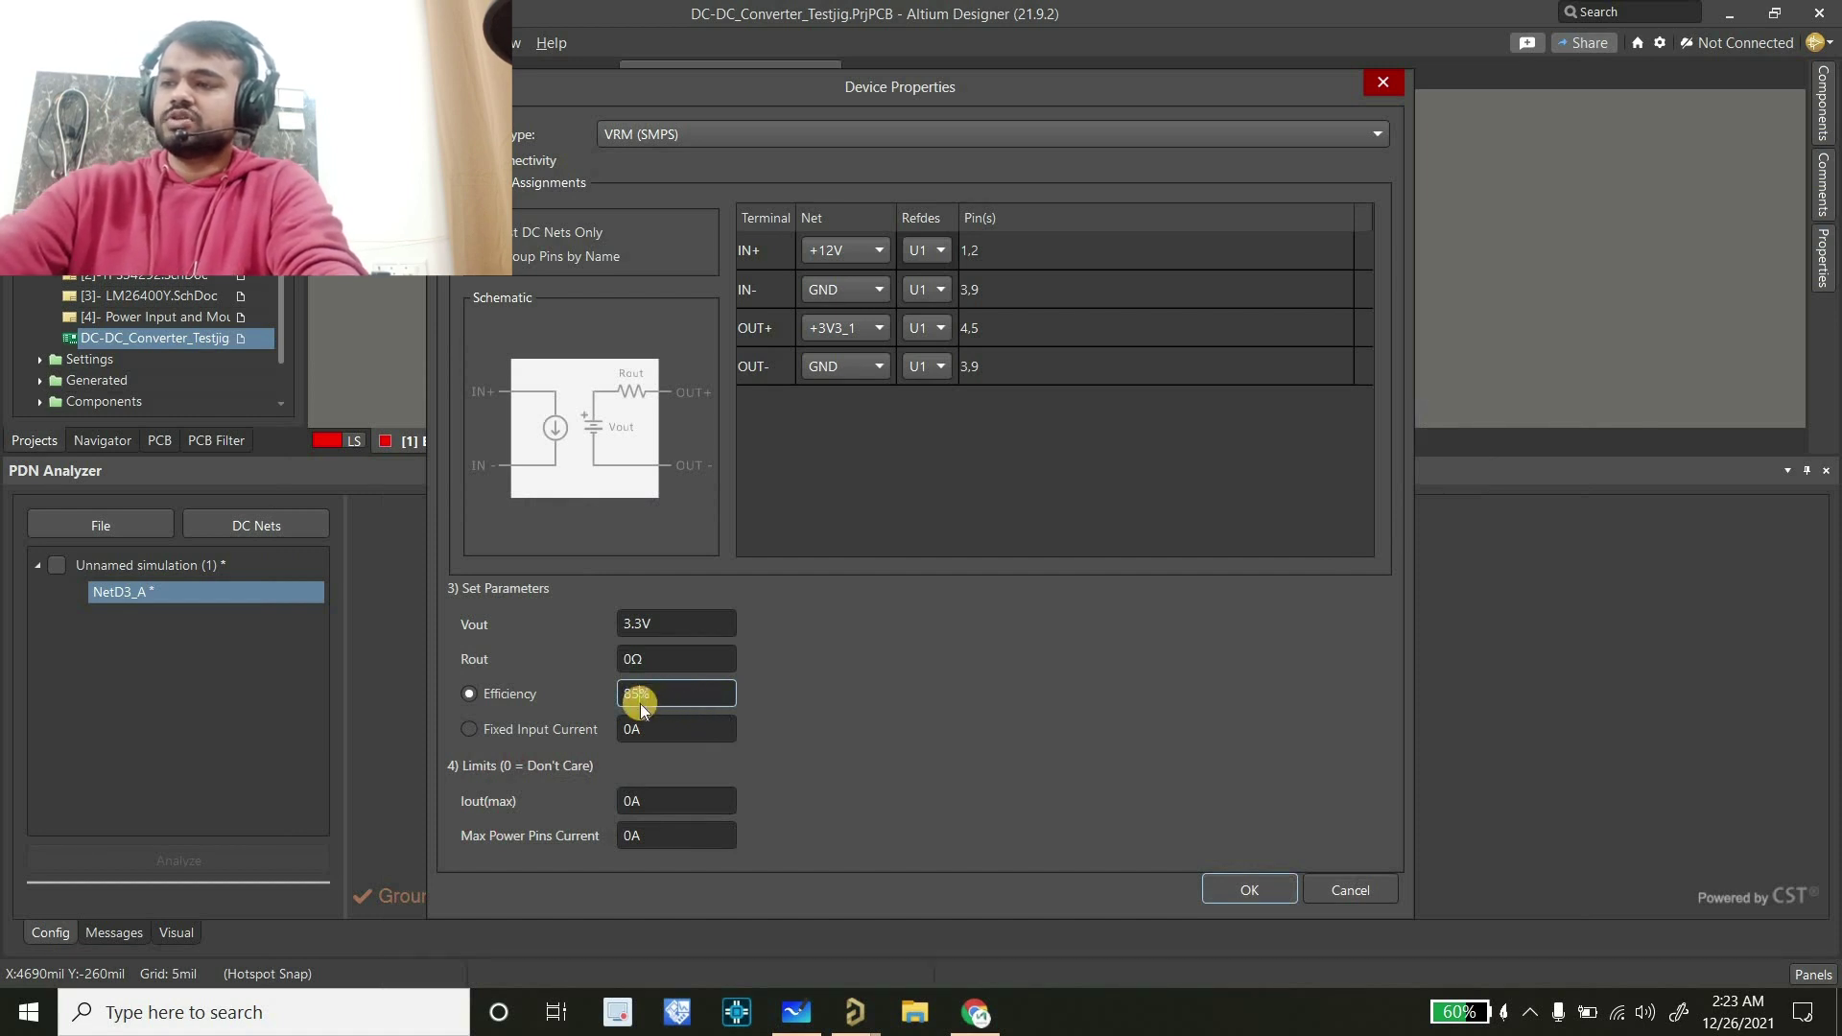
left_click(641, 701)
key("BackSpace")
type("9")
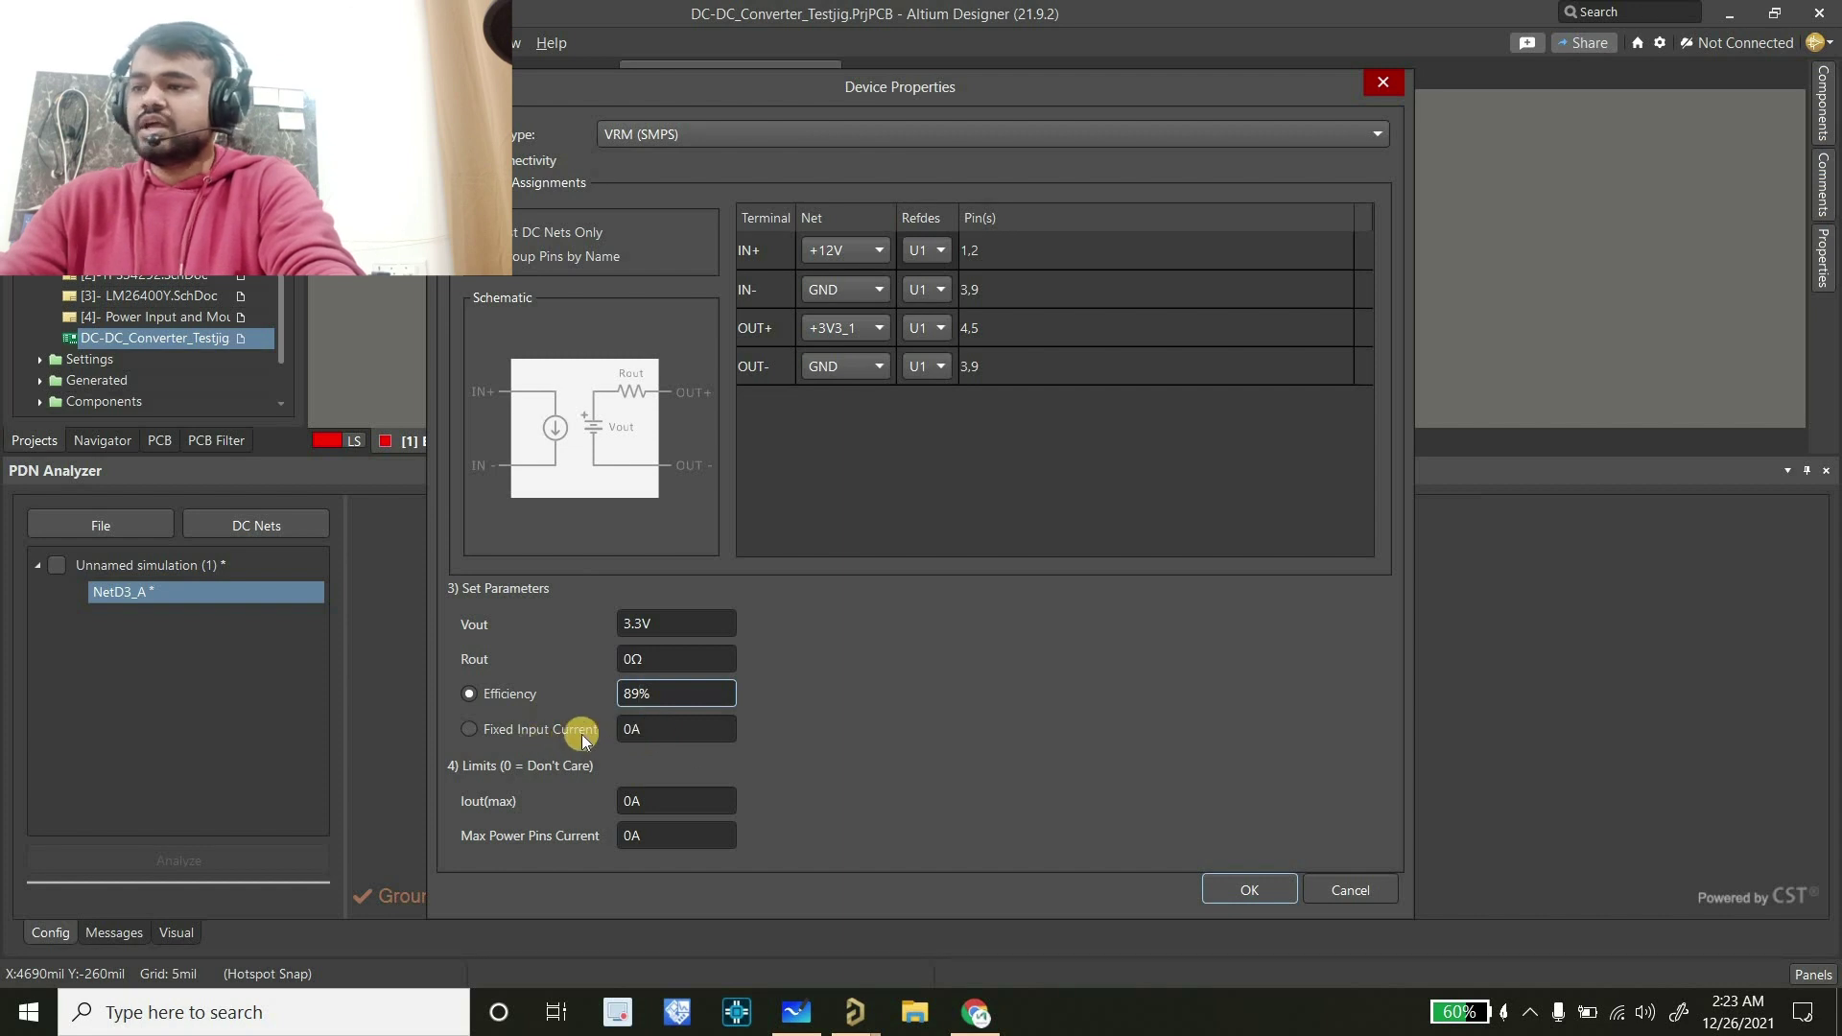
key("Tab")
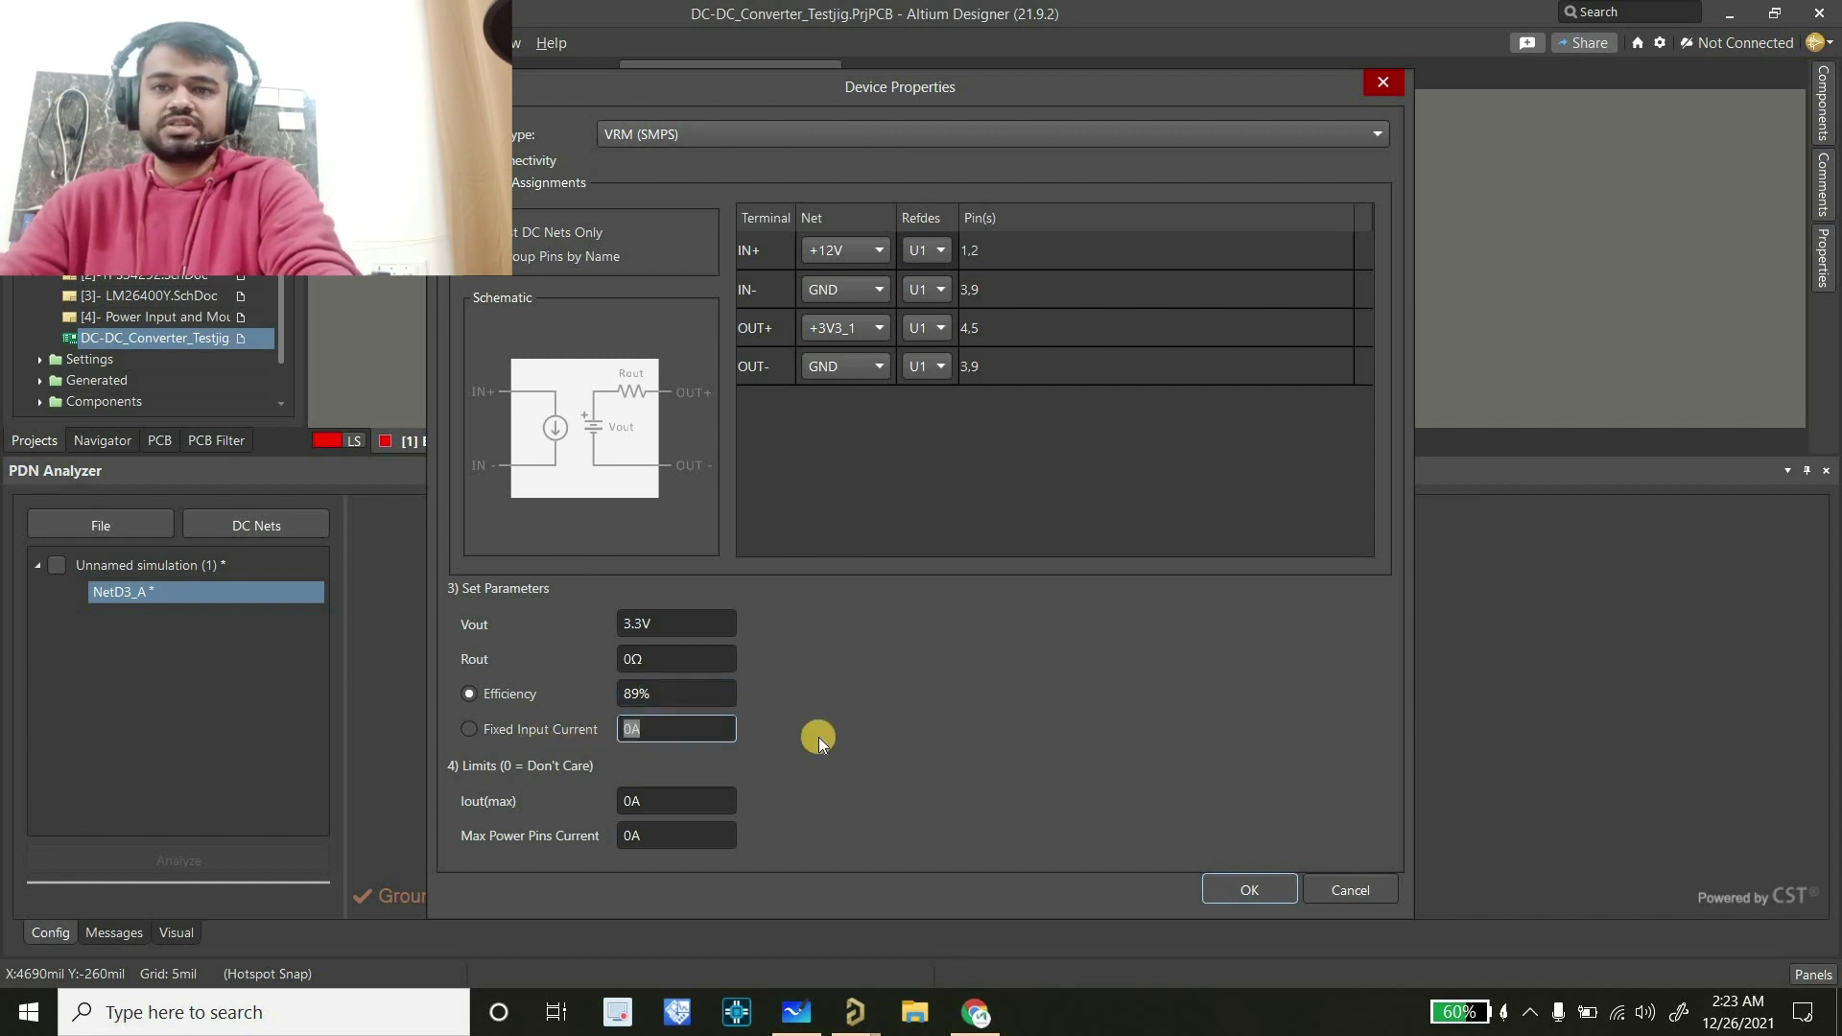
left_click(708, 698)
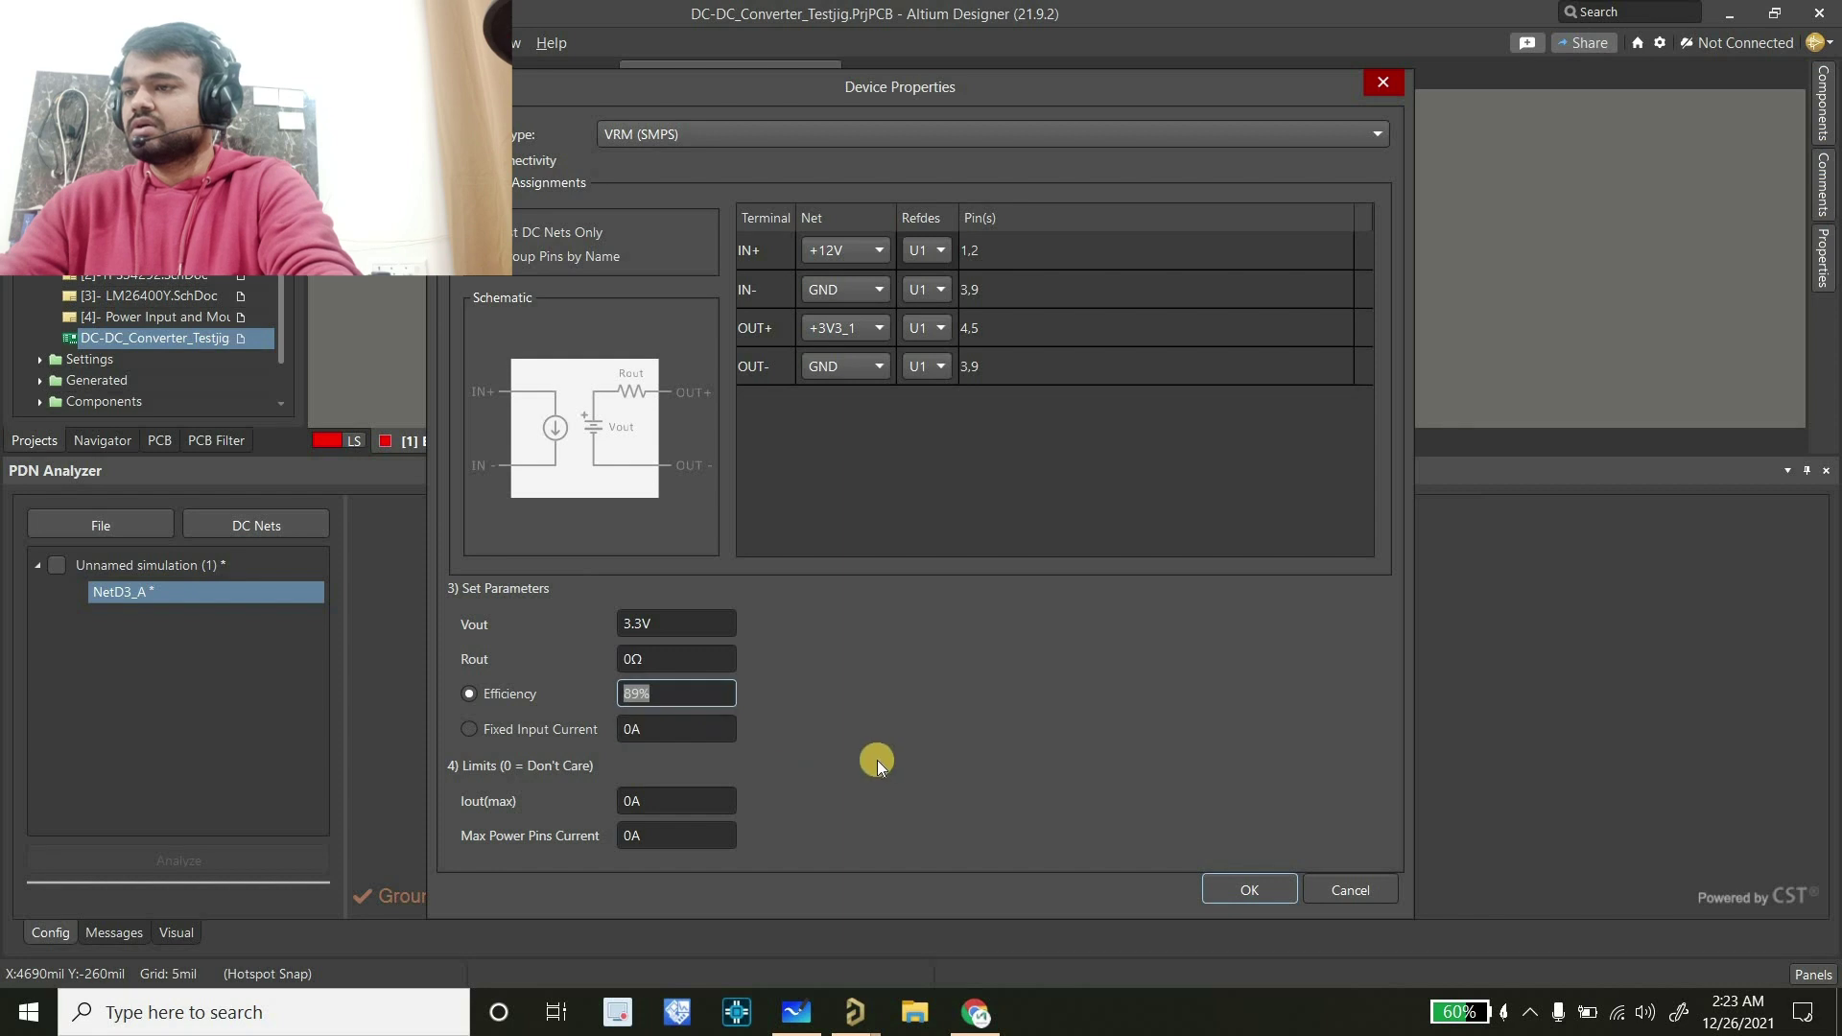
Set U1's maximum output current limit to 2 A and finish adding the regulator load
left_click(660, 802)
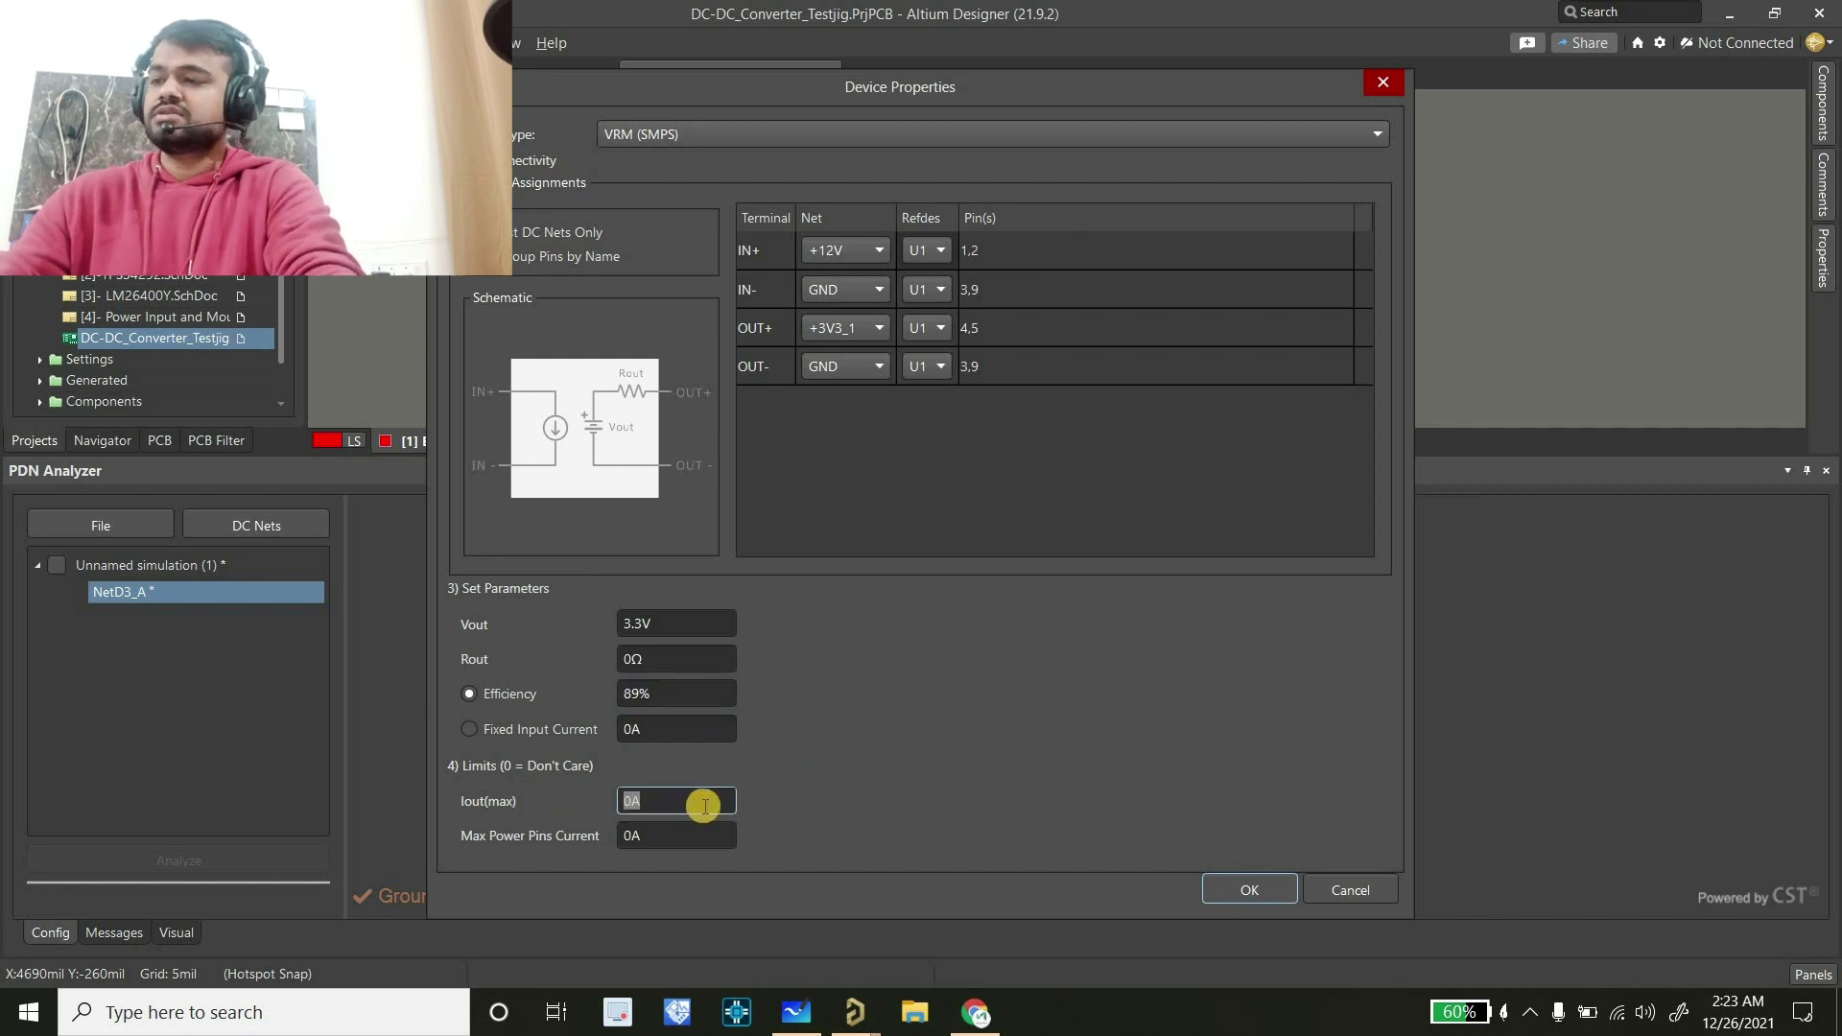
type("2A")
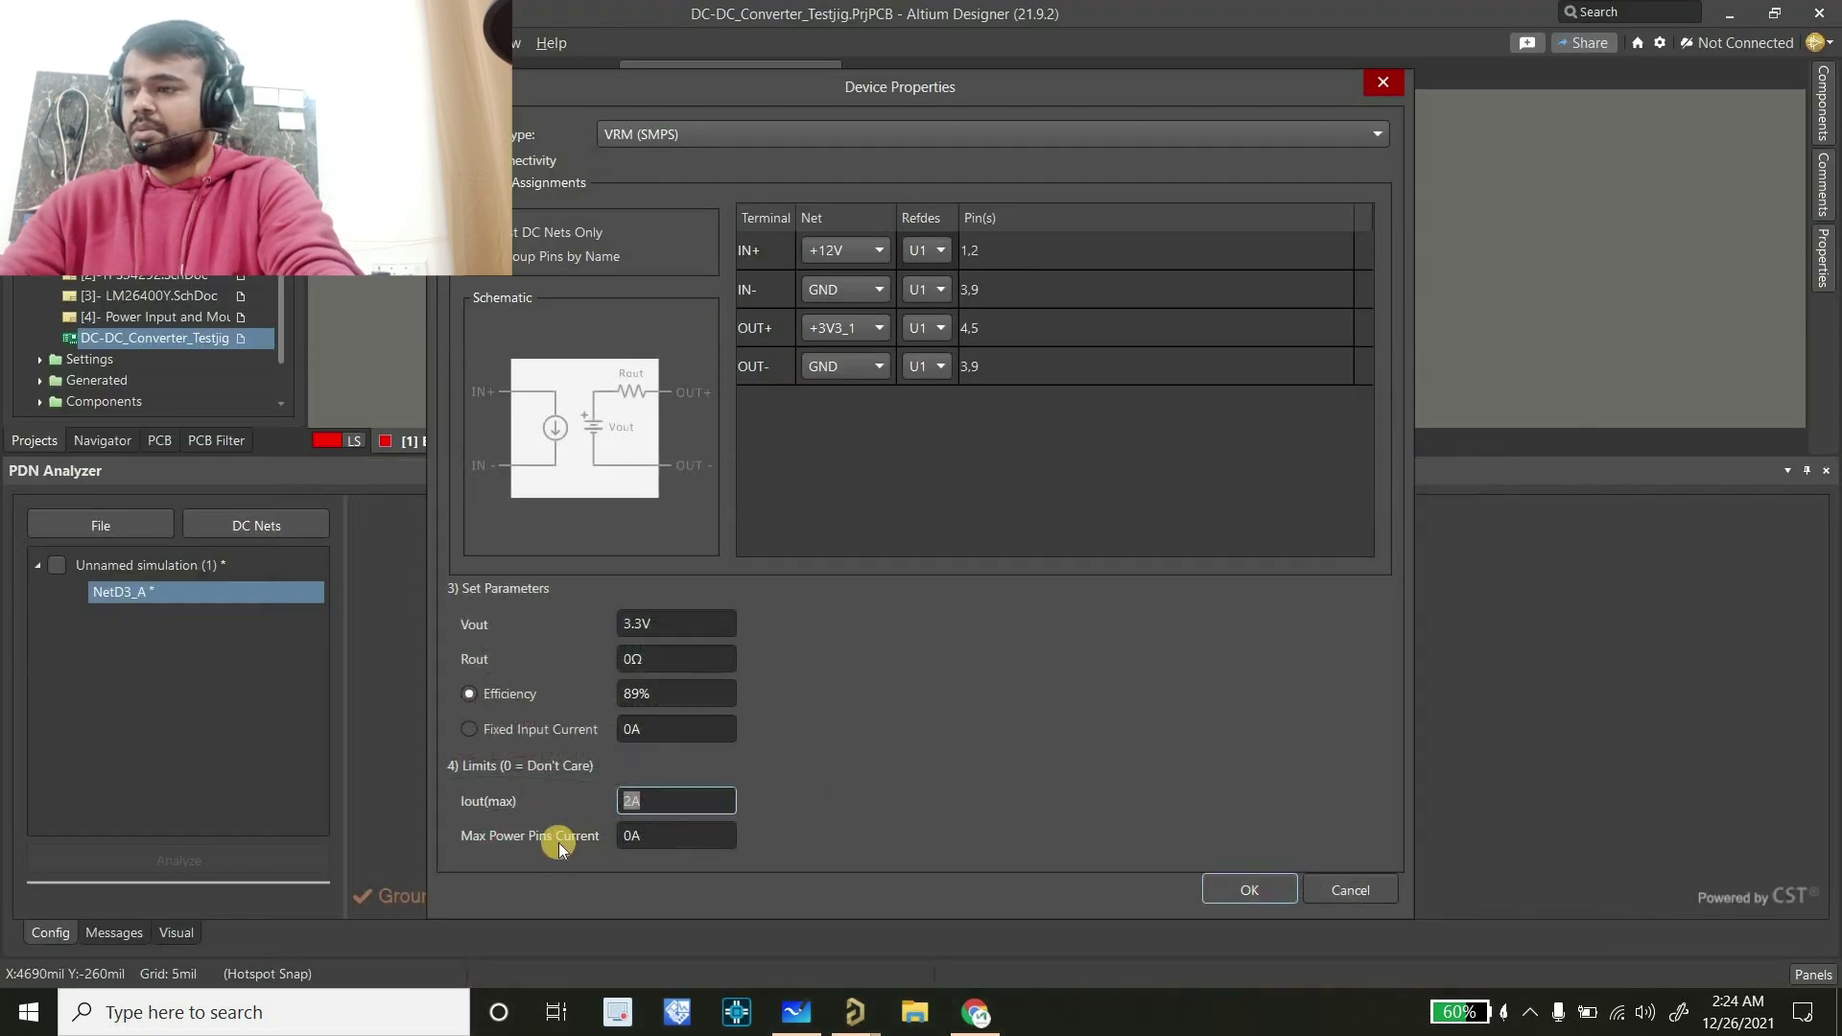
key("Tab")
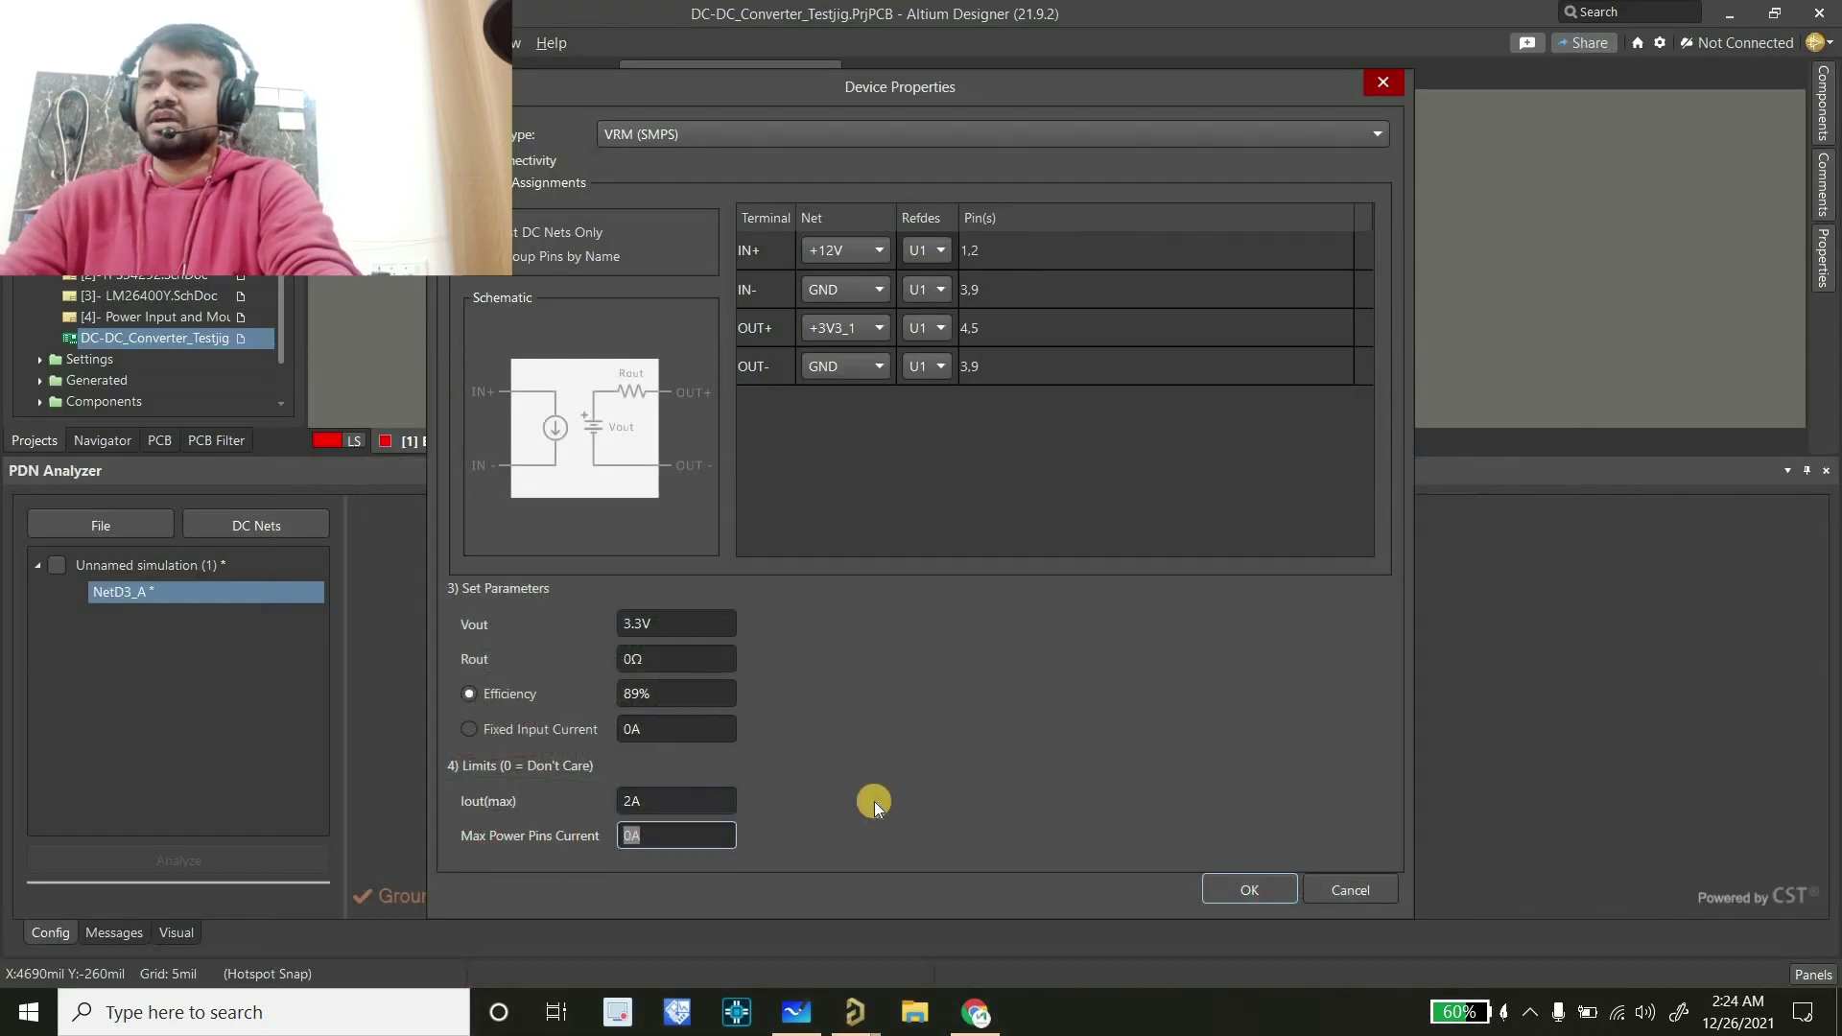
left_click(1238, 891)
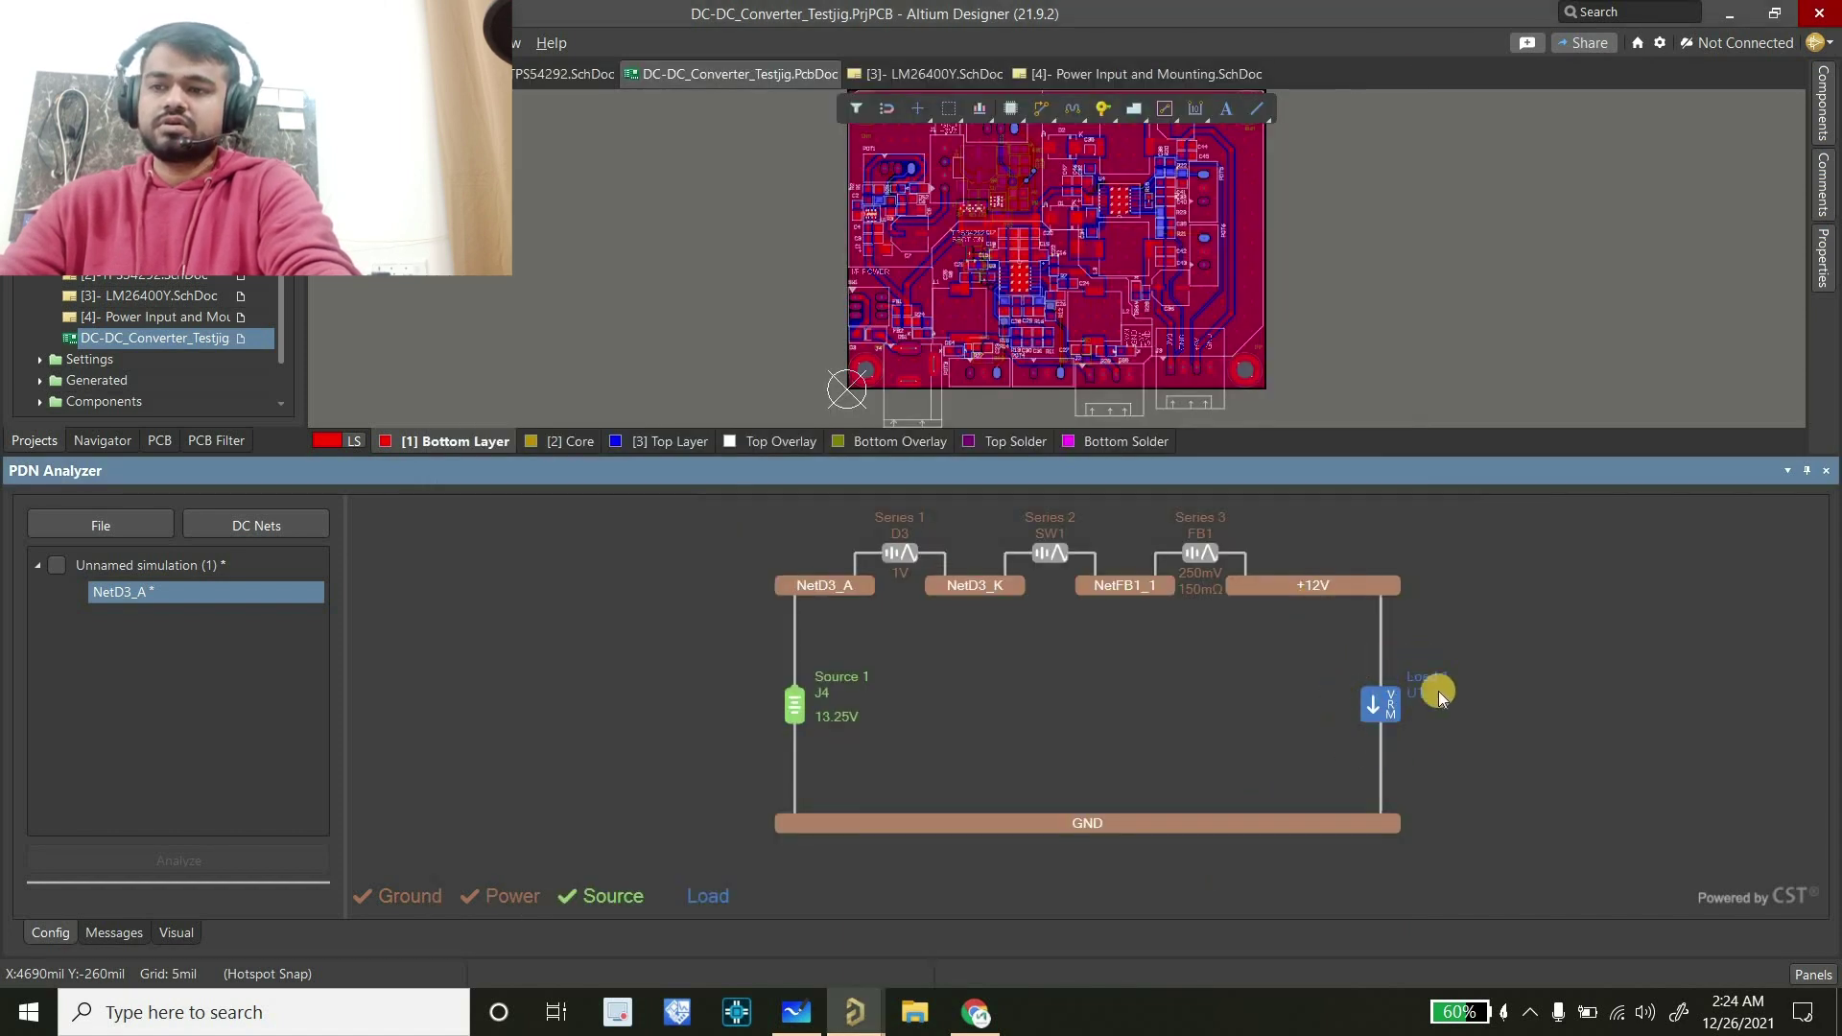
Add a second VRM (SMPS) load on the +12V net, with U2 as the component and +5V_1 as the output net
right_click(1292, 583)
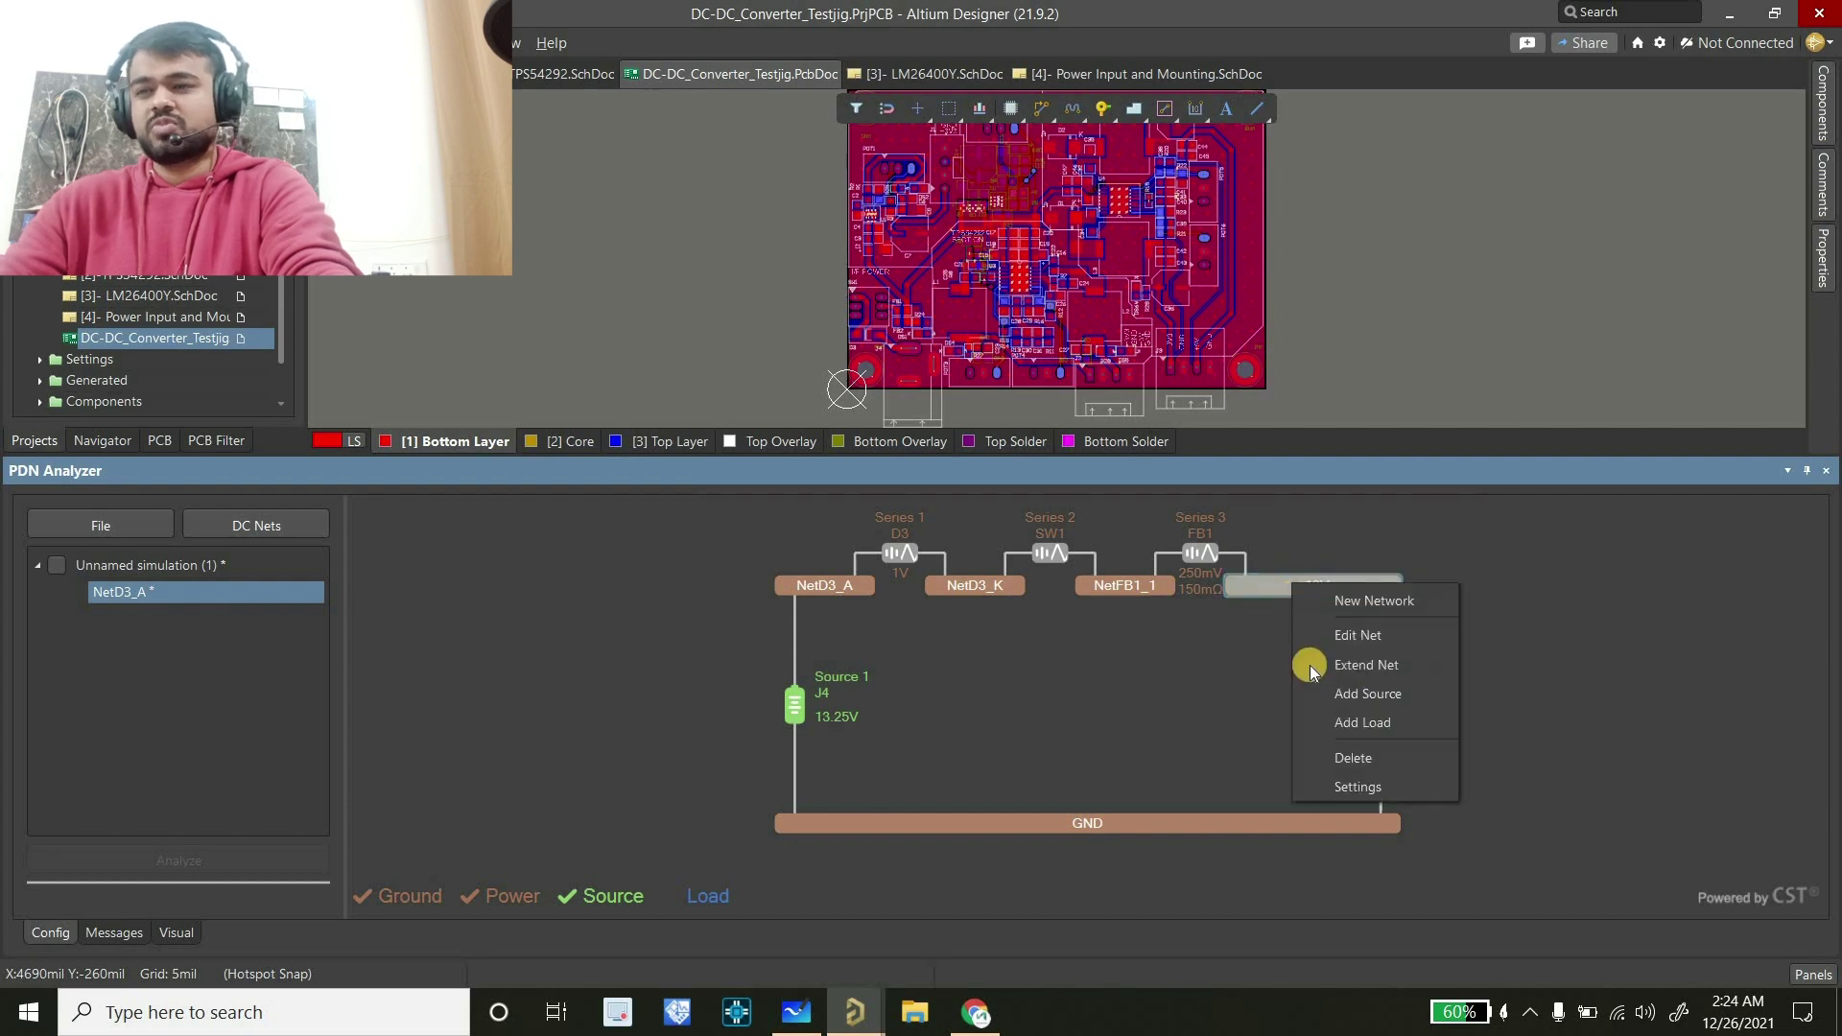
left_click(1330, 728)
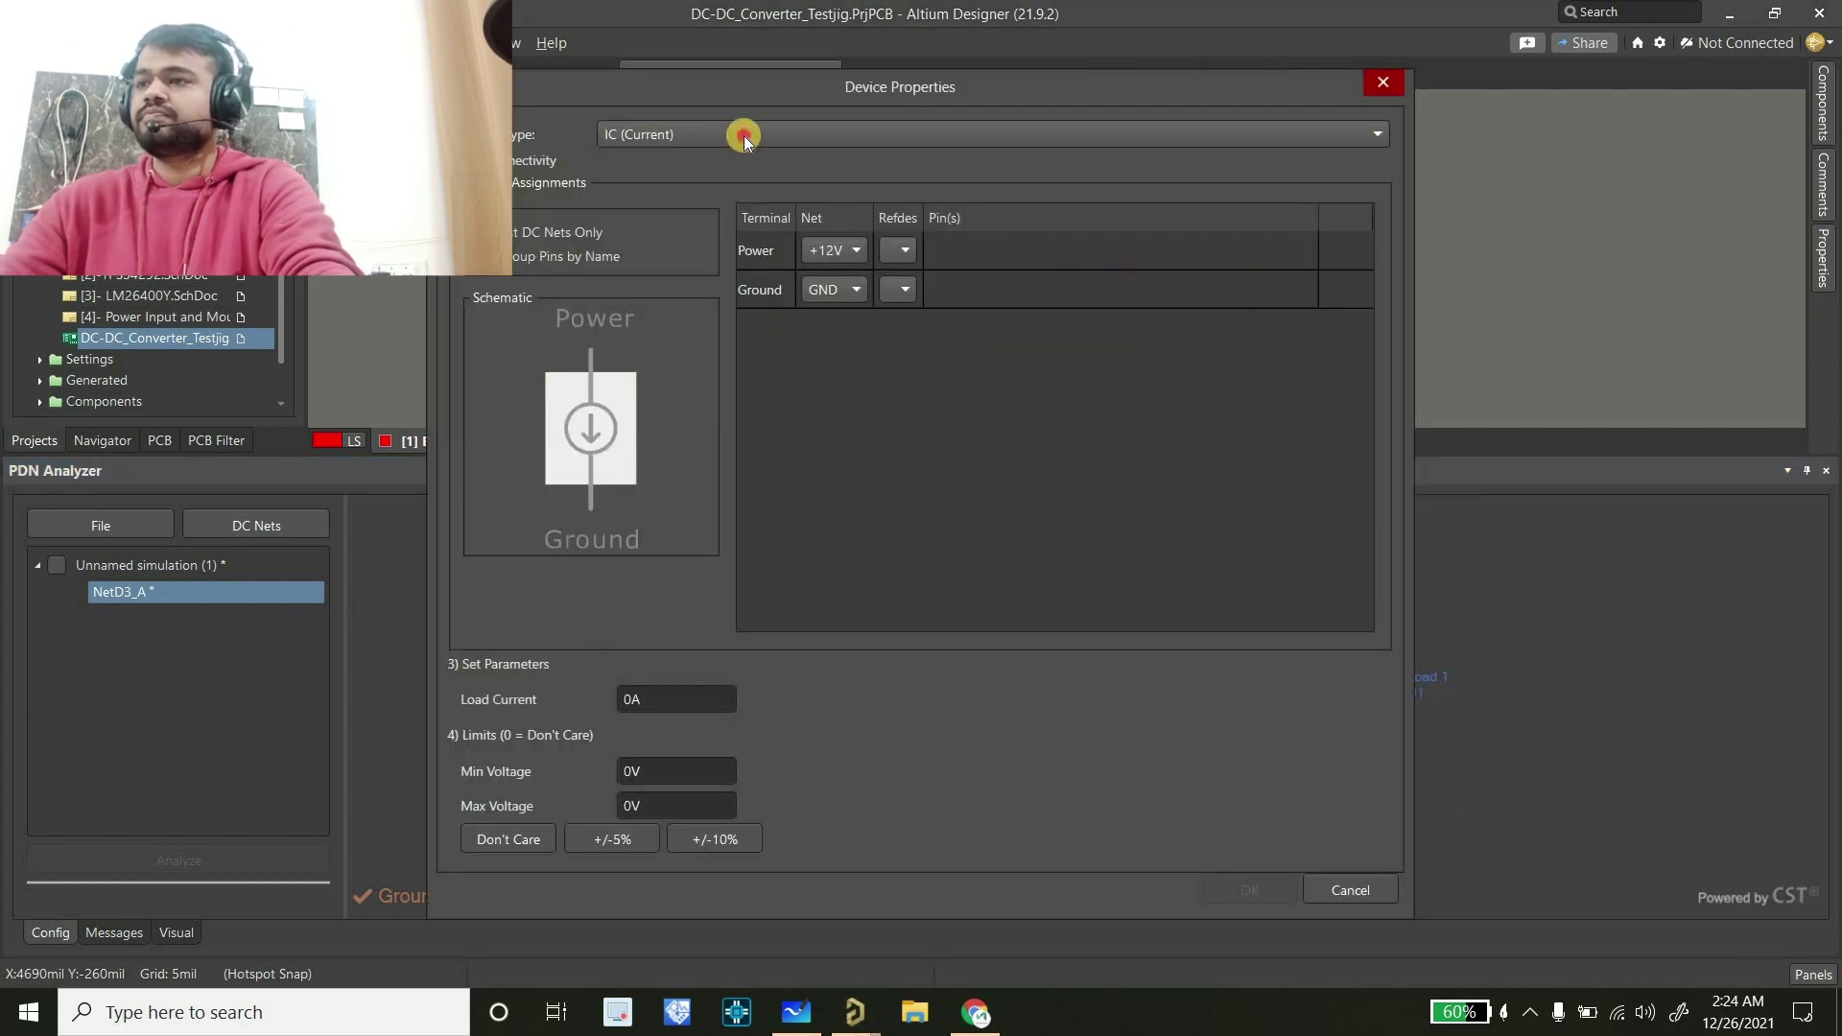
left_click(745, 137)
left_click(724, 236)
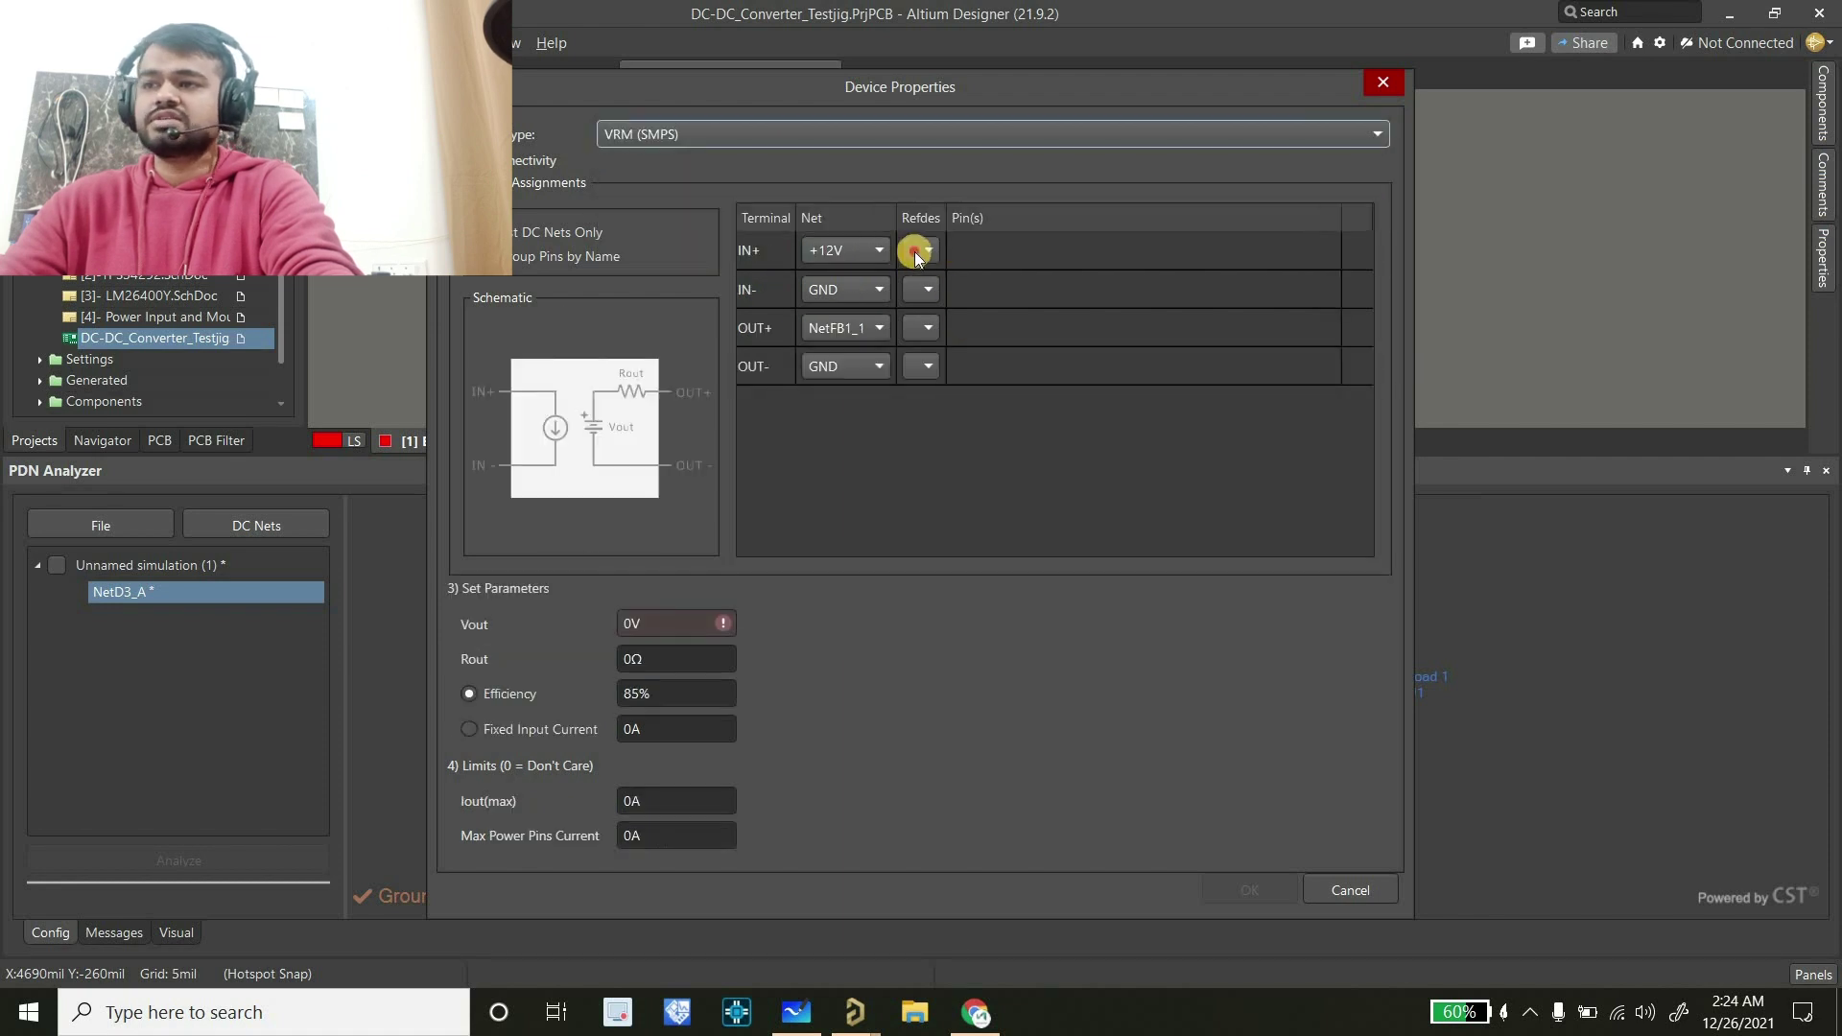
left_click(919, 251)
left_click(919, 294)
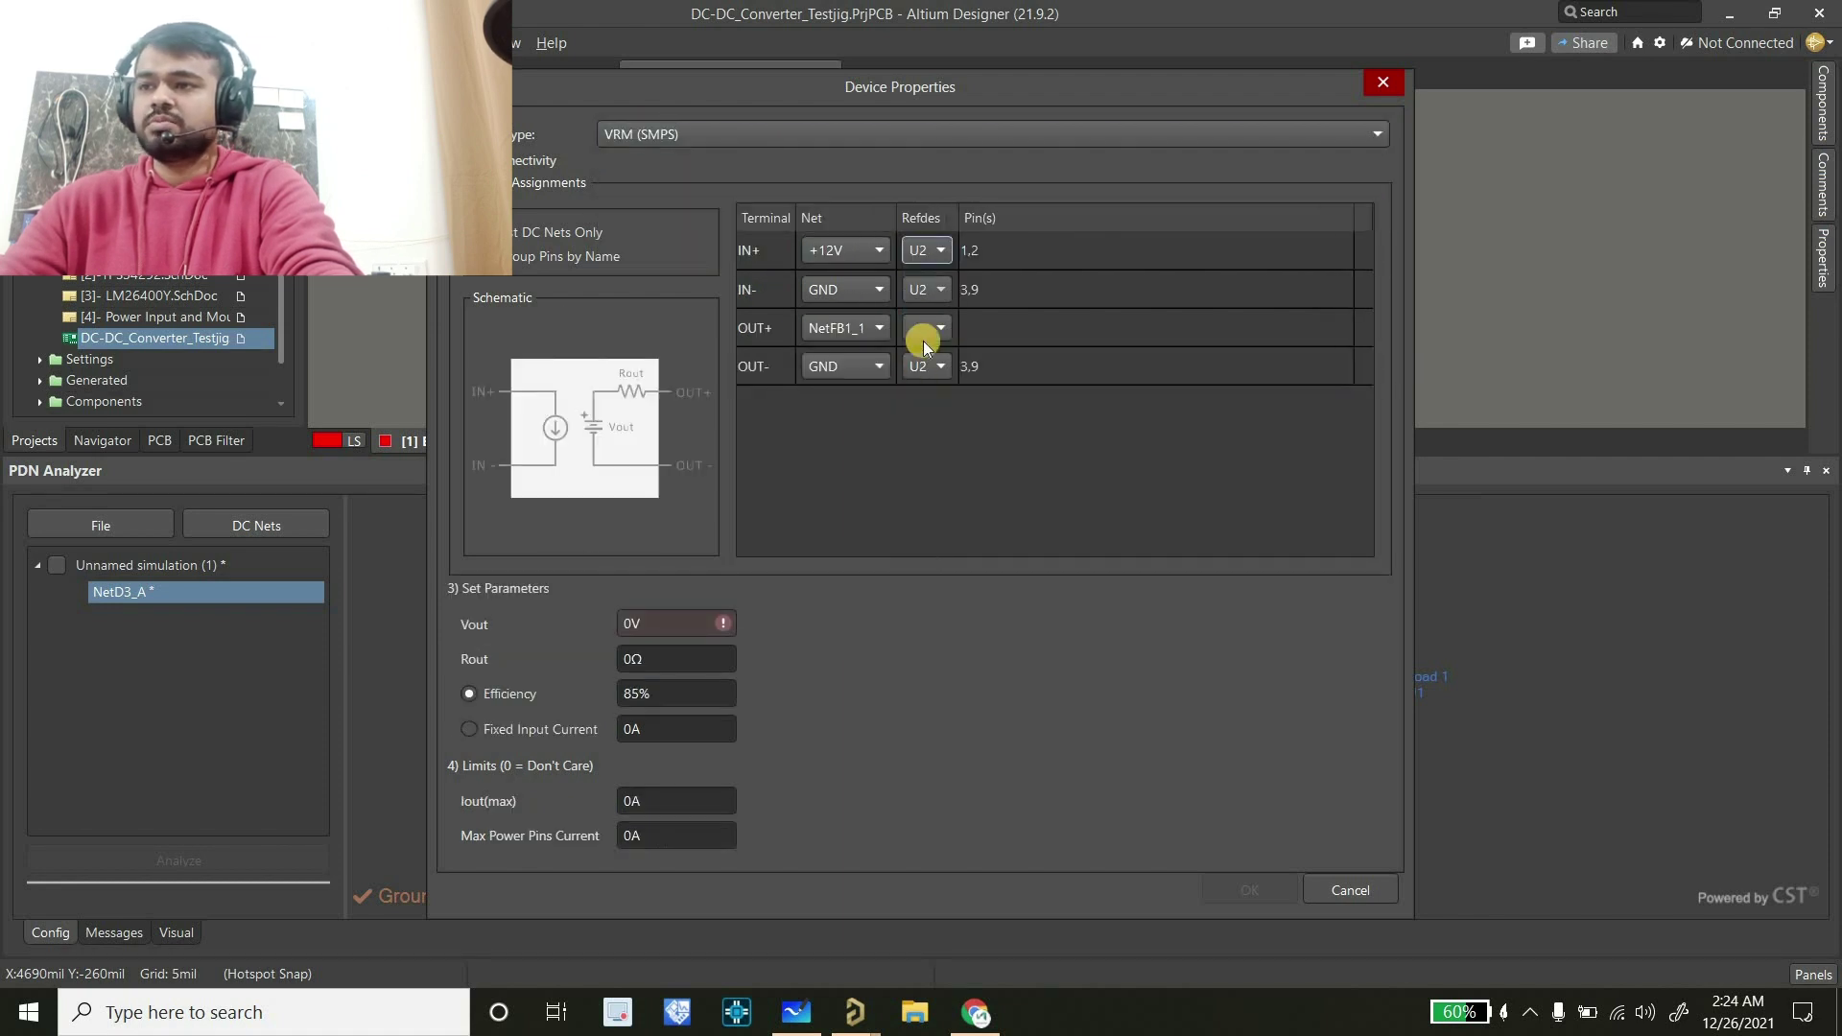
left_click(875, 328)
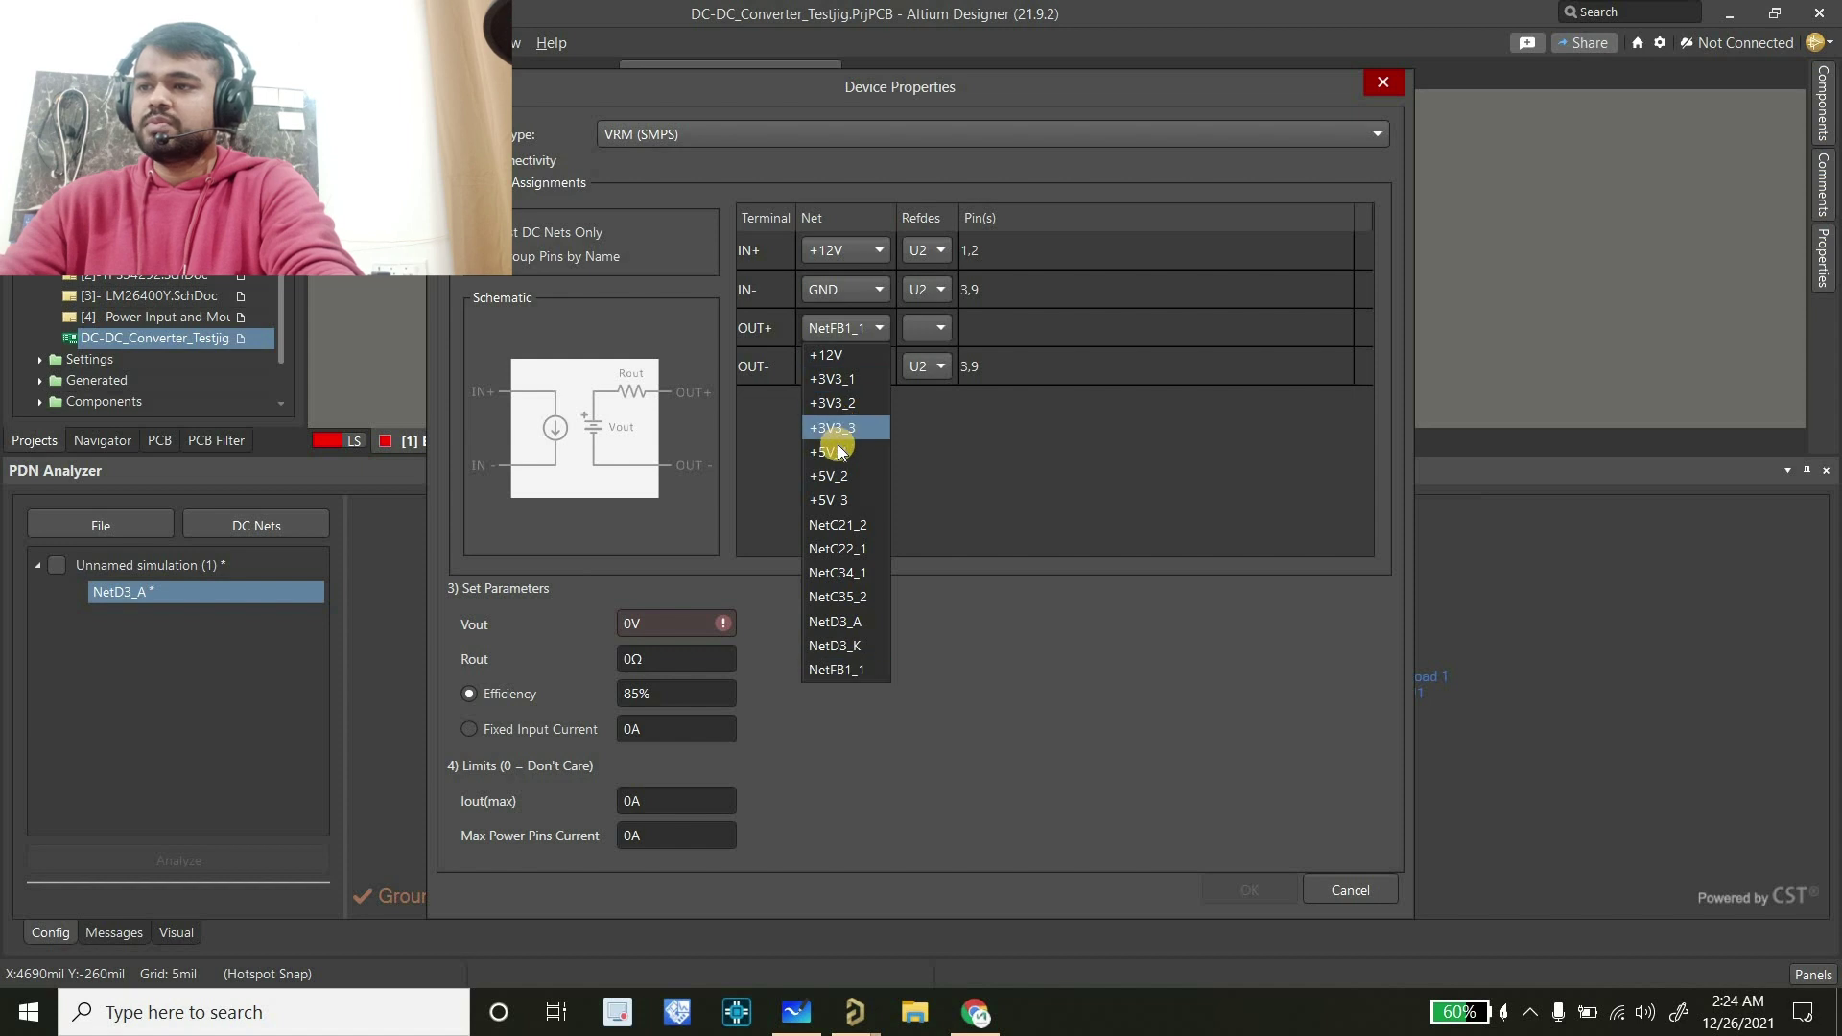
left_click(923, 331)
left_click(923, 328)
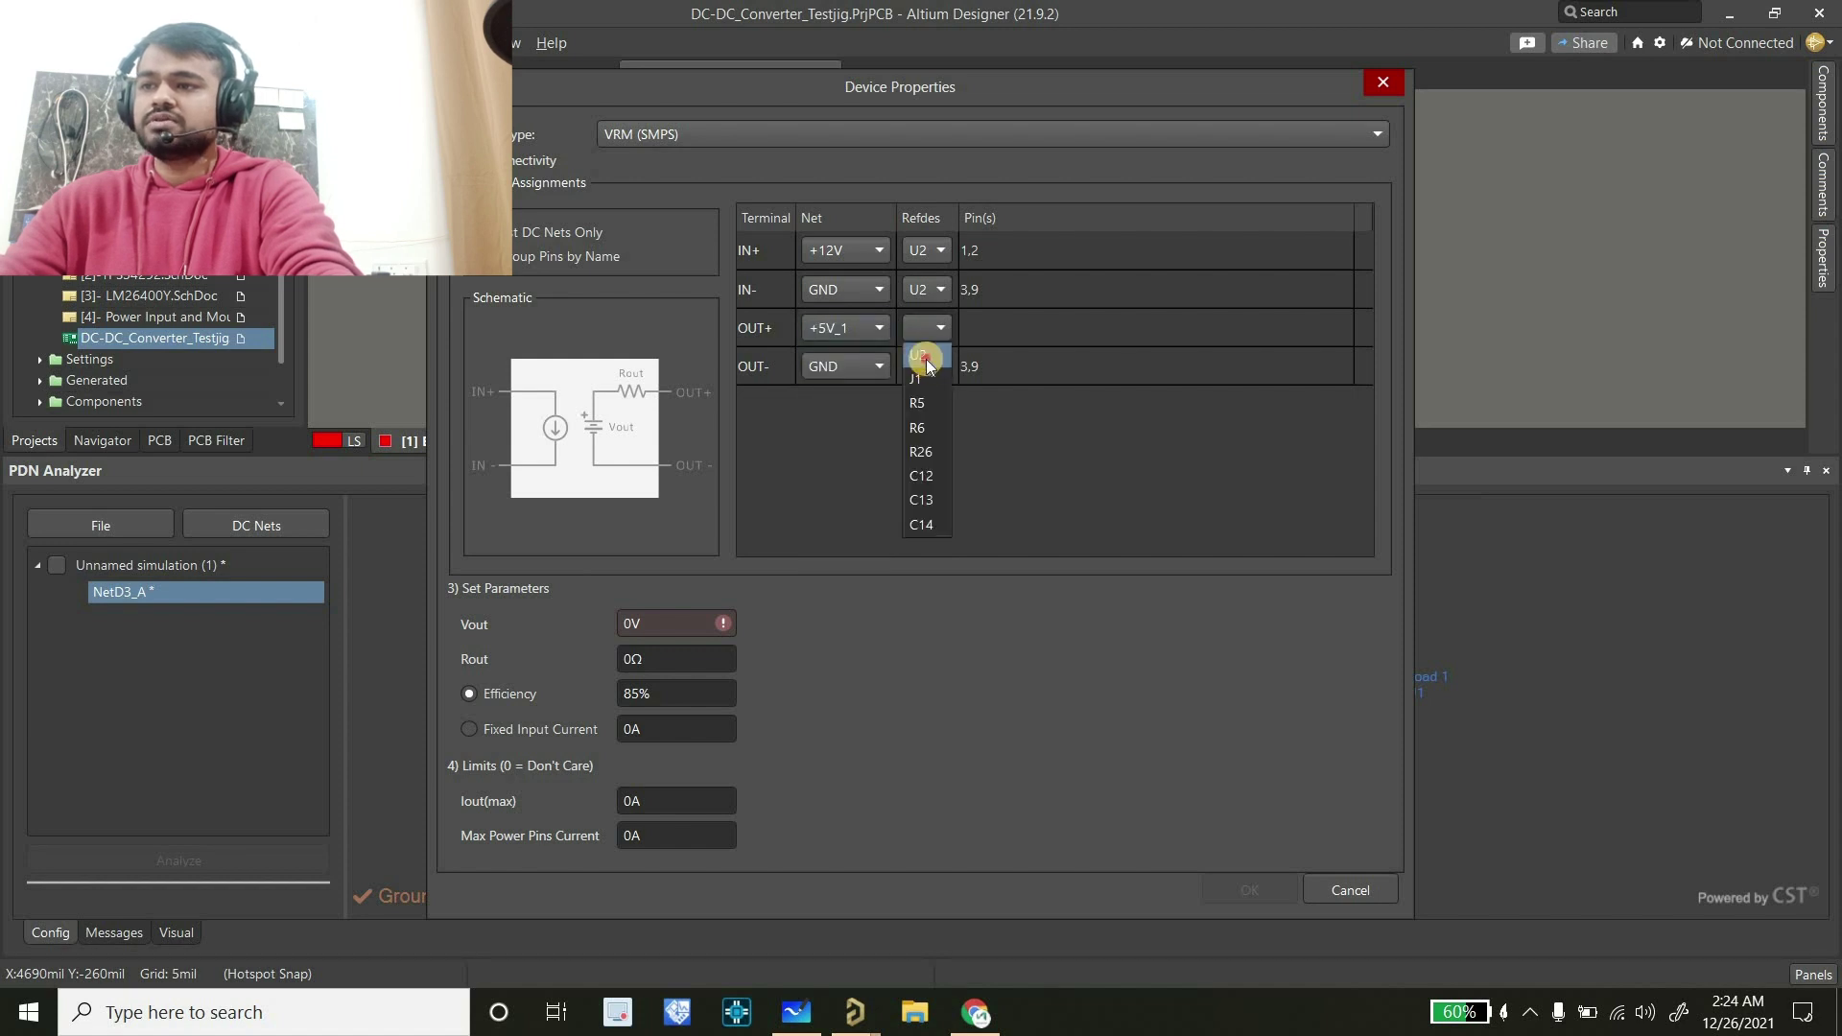
left_click(928, 507)
Set U2's output voltage to 5 V and, after checking the whiteboard, its efficiency to 92%
left_click(662, 622)
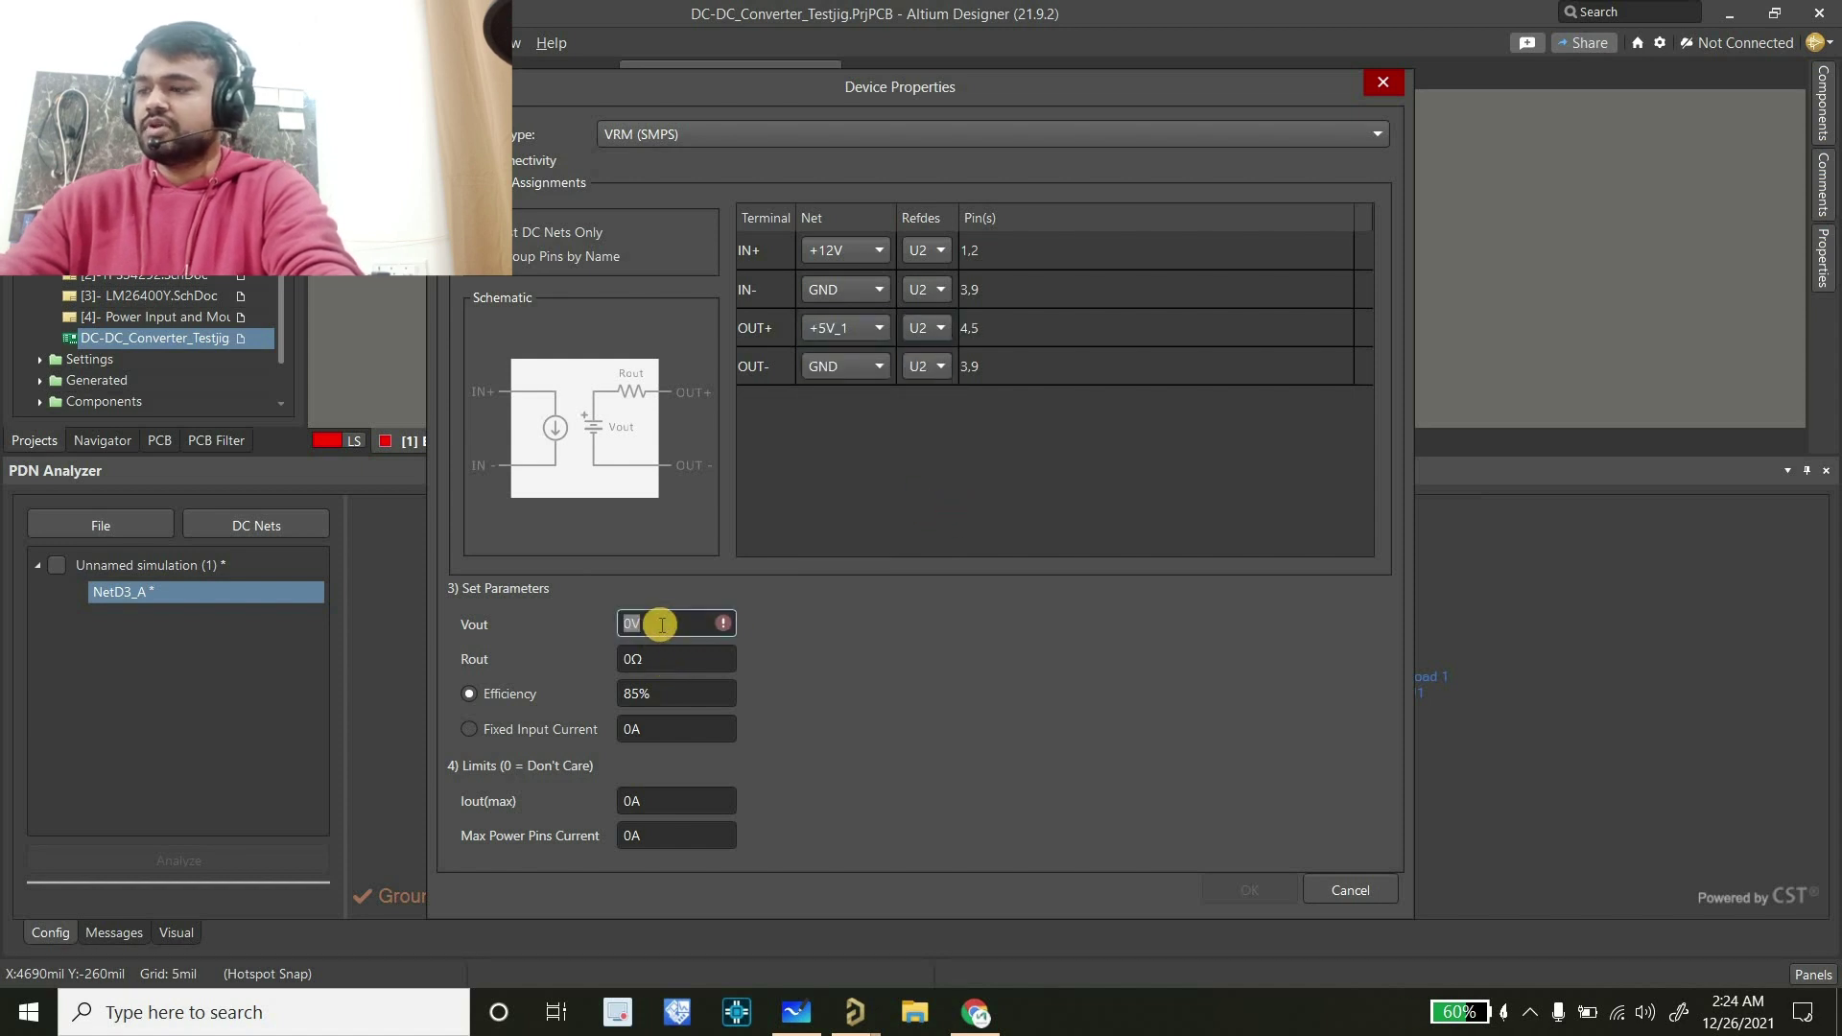
type("5V")
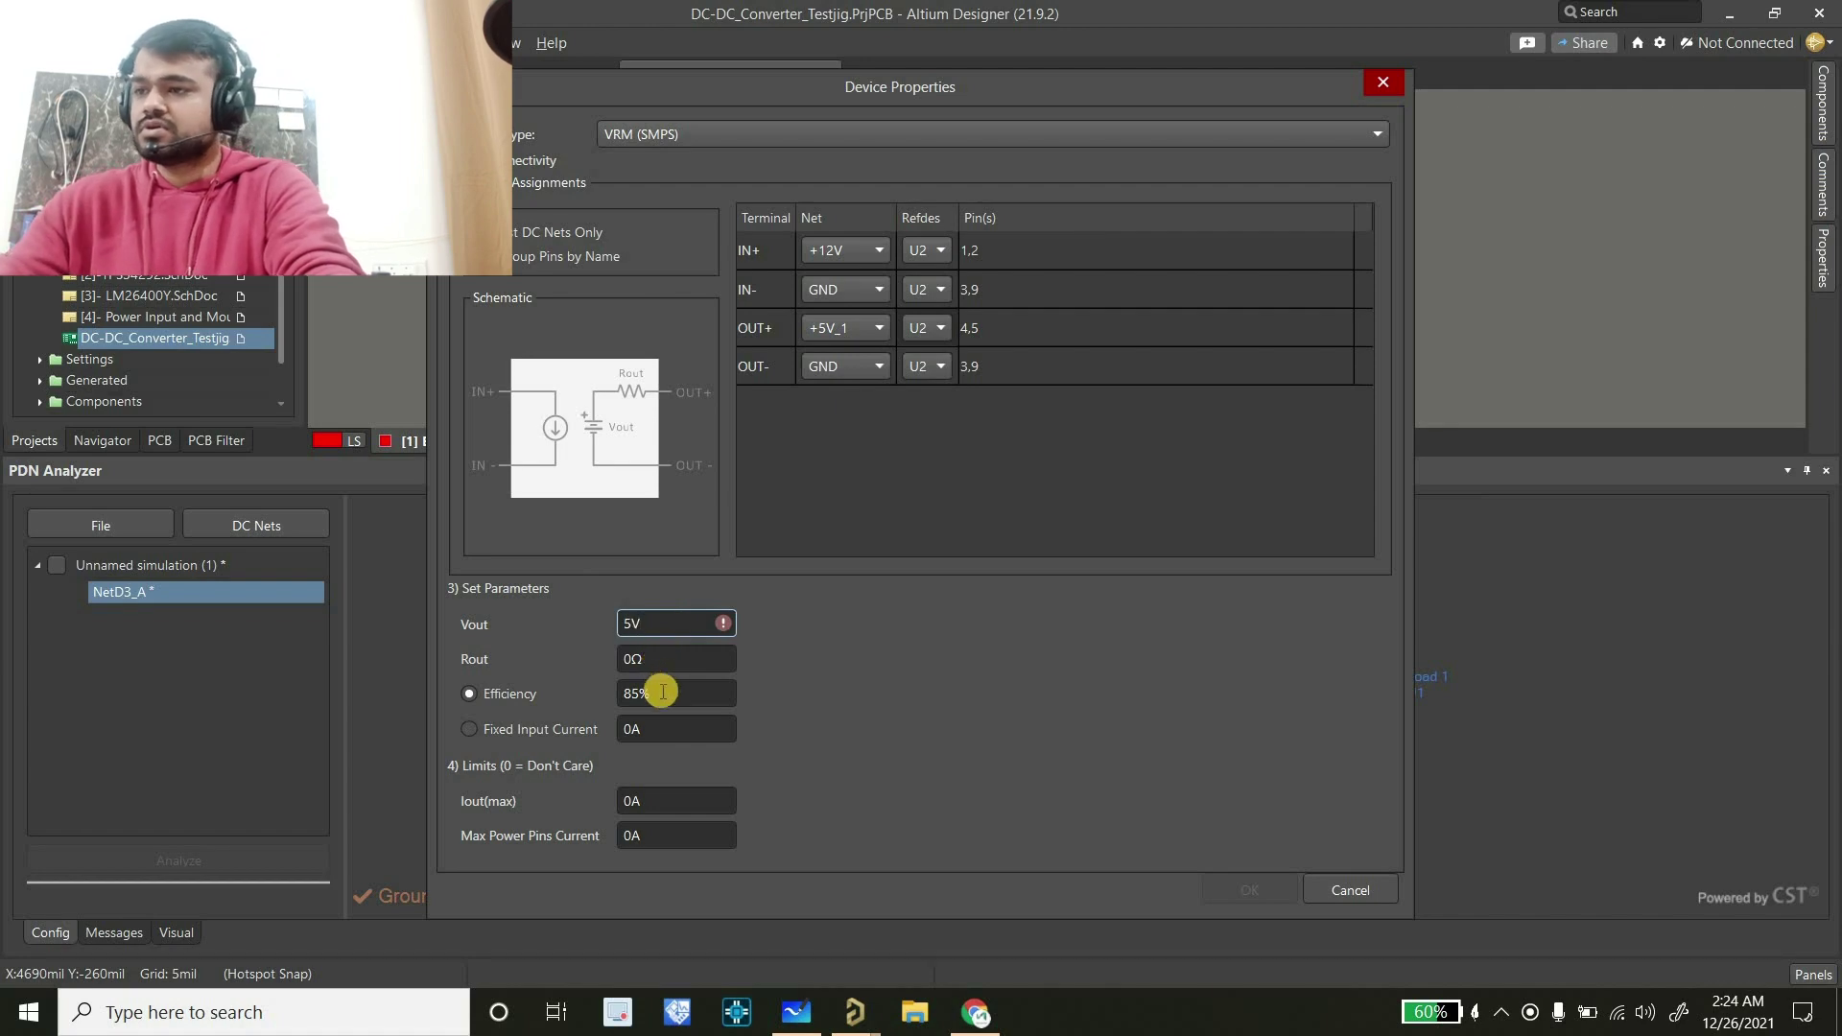
left_click(797, 1012)
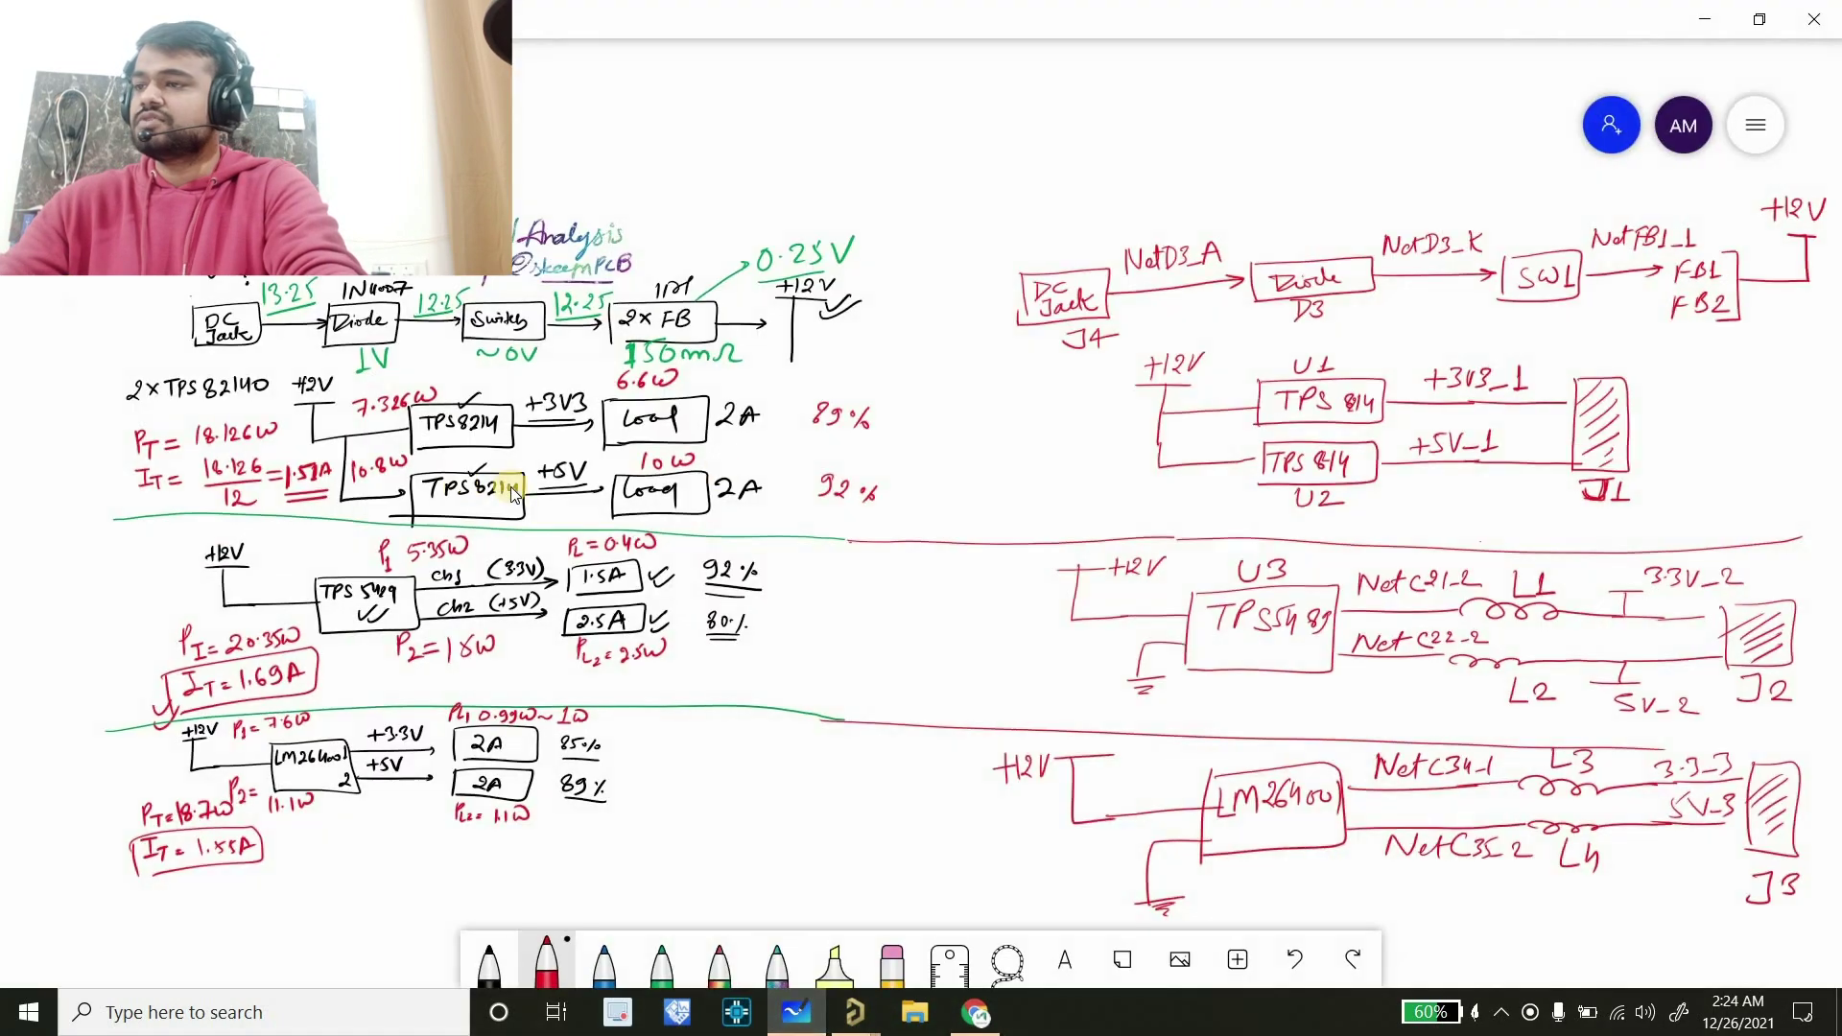
left_click(1705, 19)
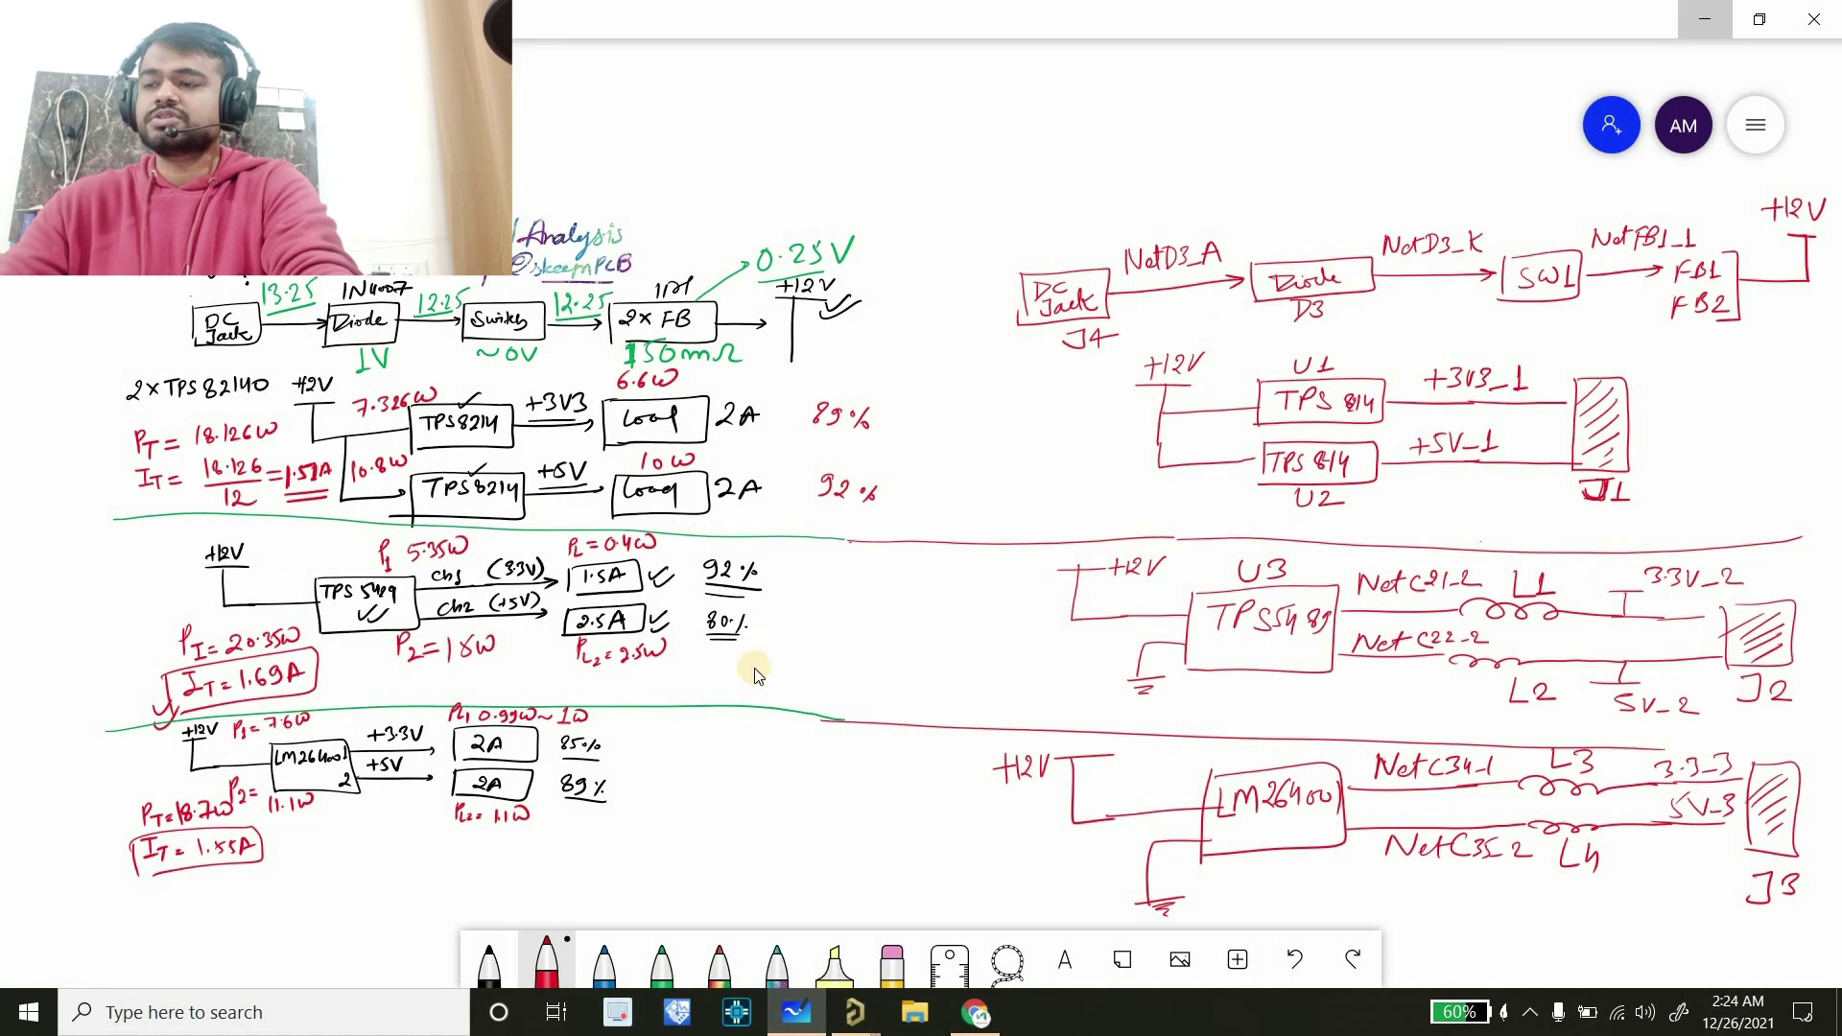
left_click(650, 695)
left_click(641, 699)
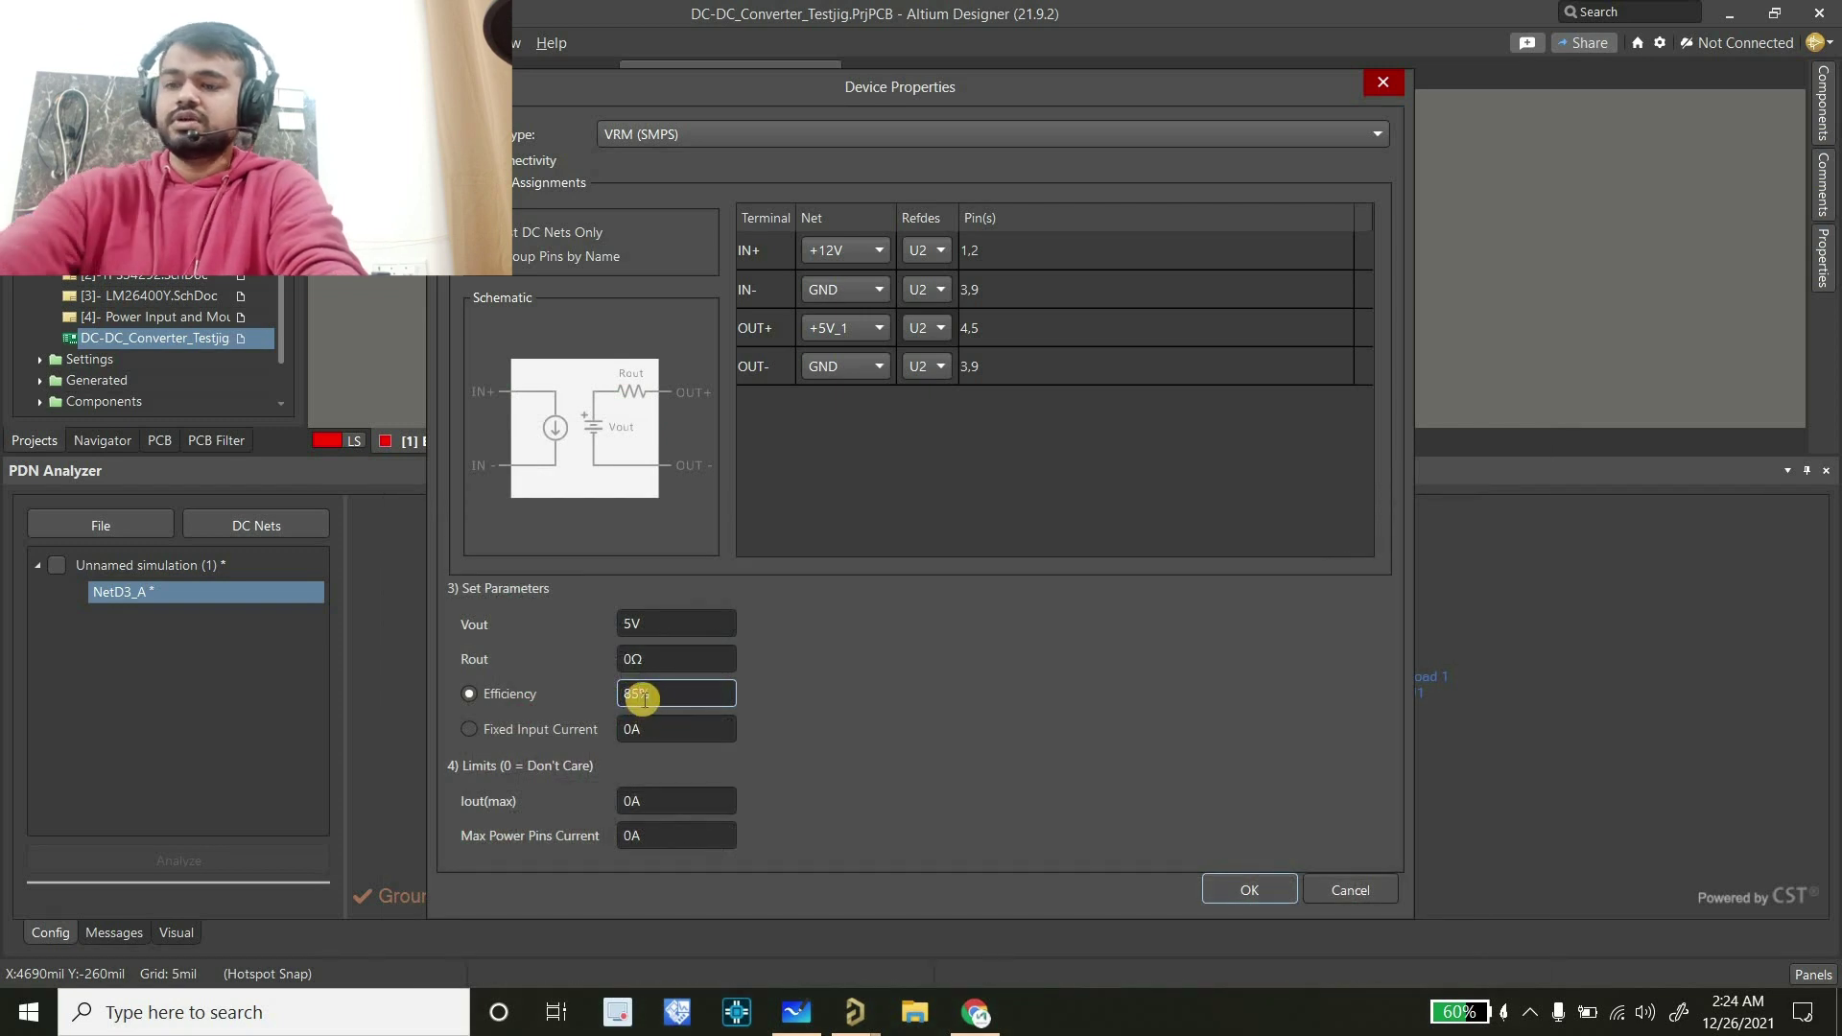
type("92")
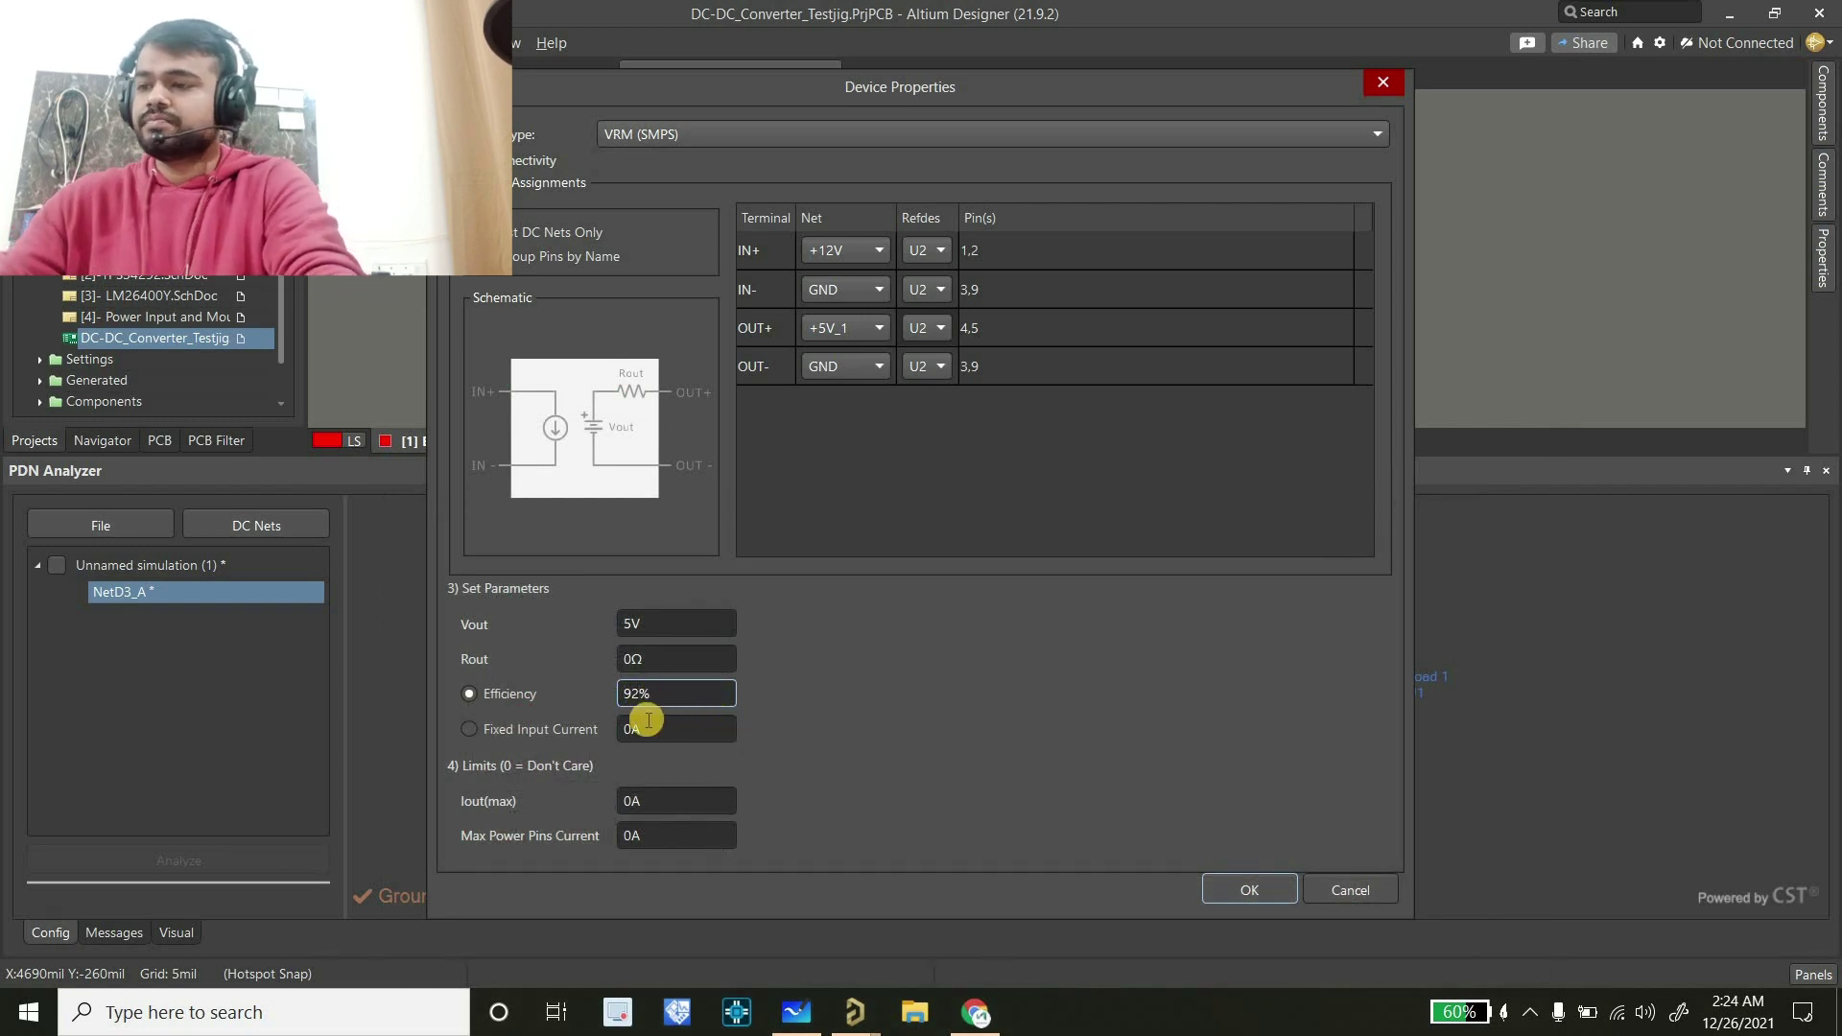
key("Tab")
Set U2's maximum output current limit to 2 A and finish adding the second regulator load
left_click(670, 806)
type("2")
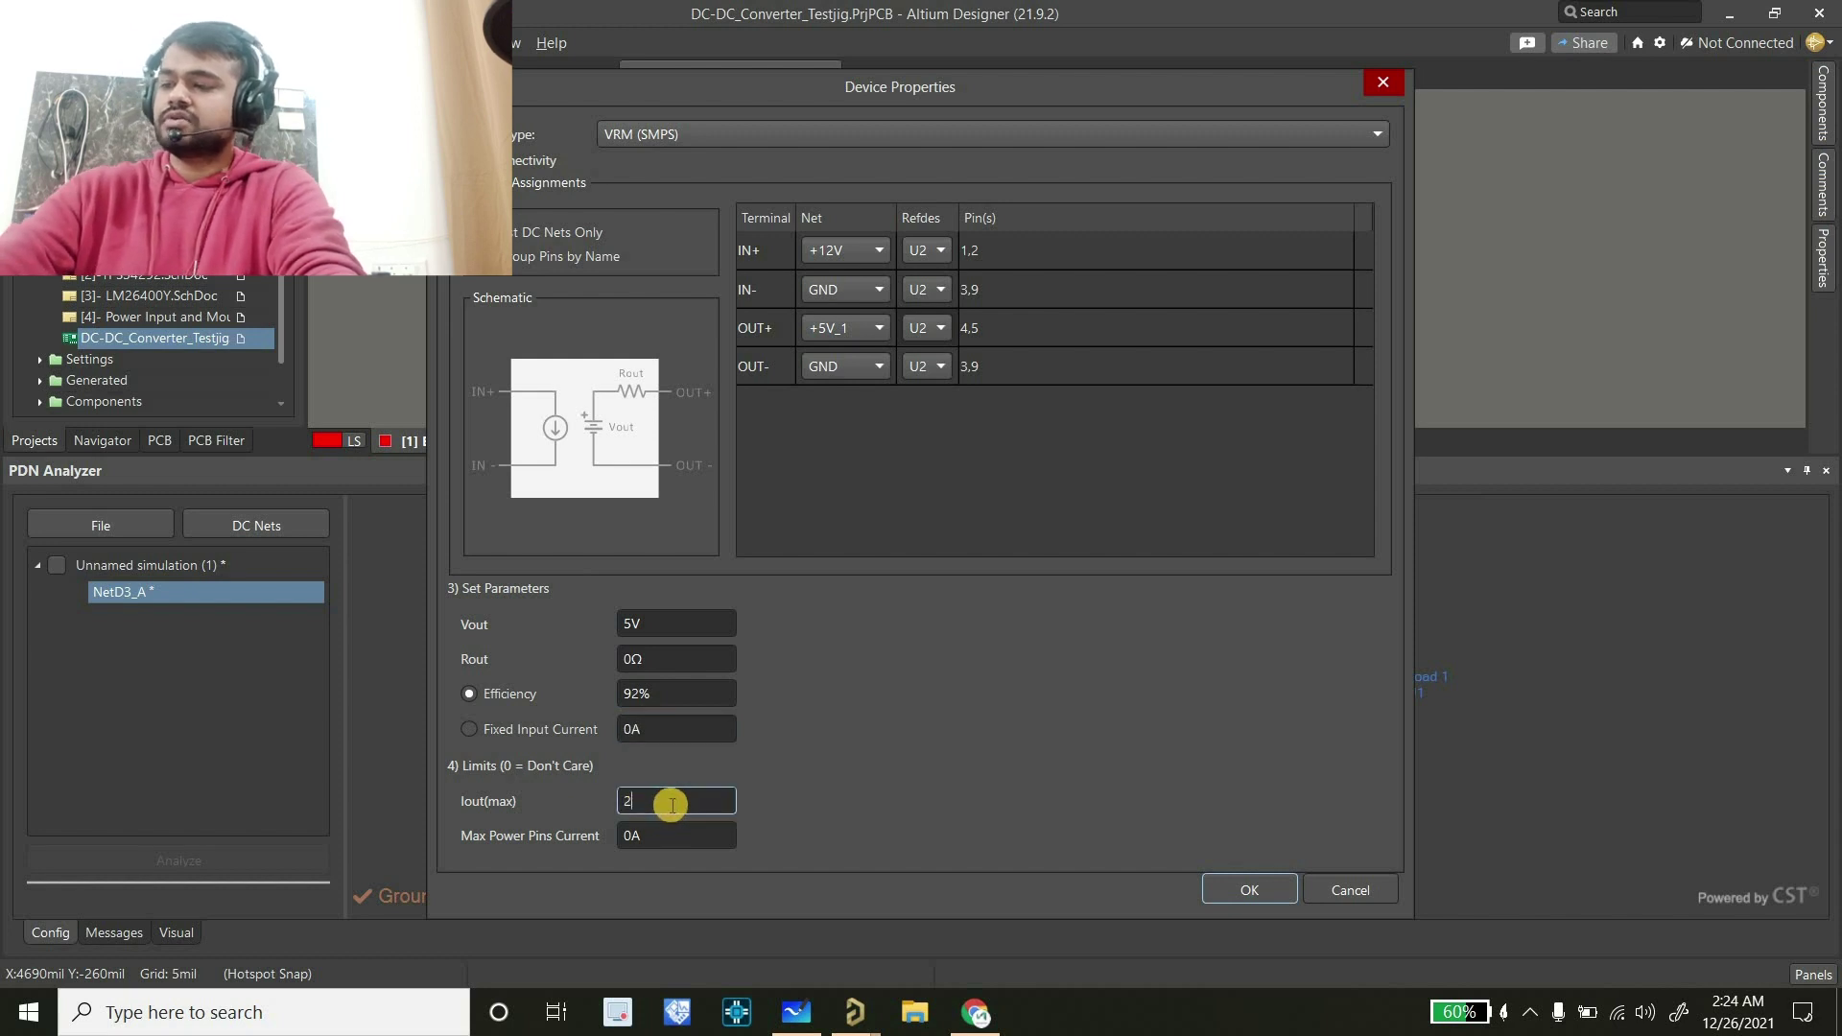
type("A")
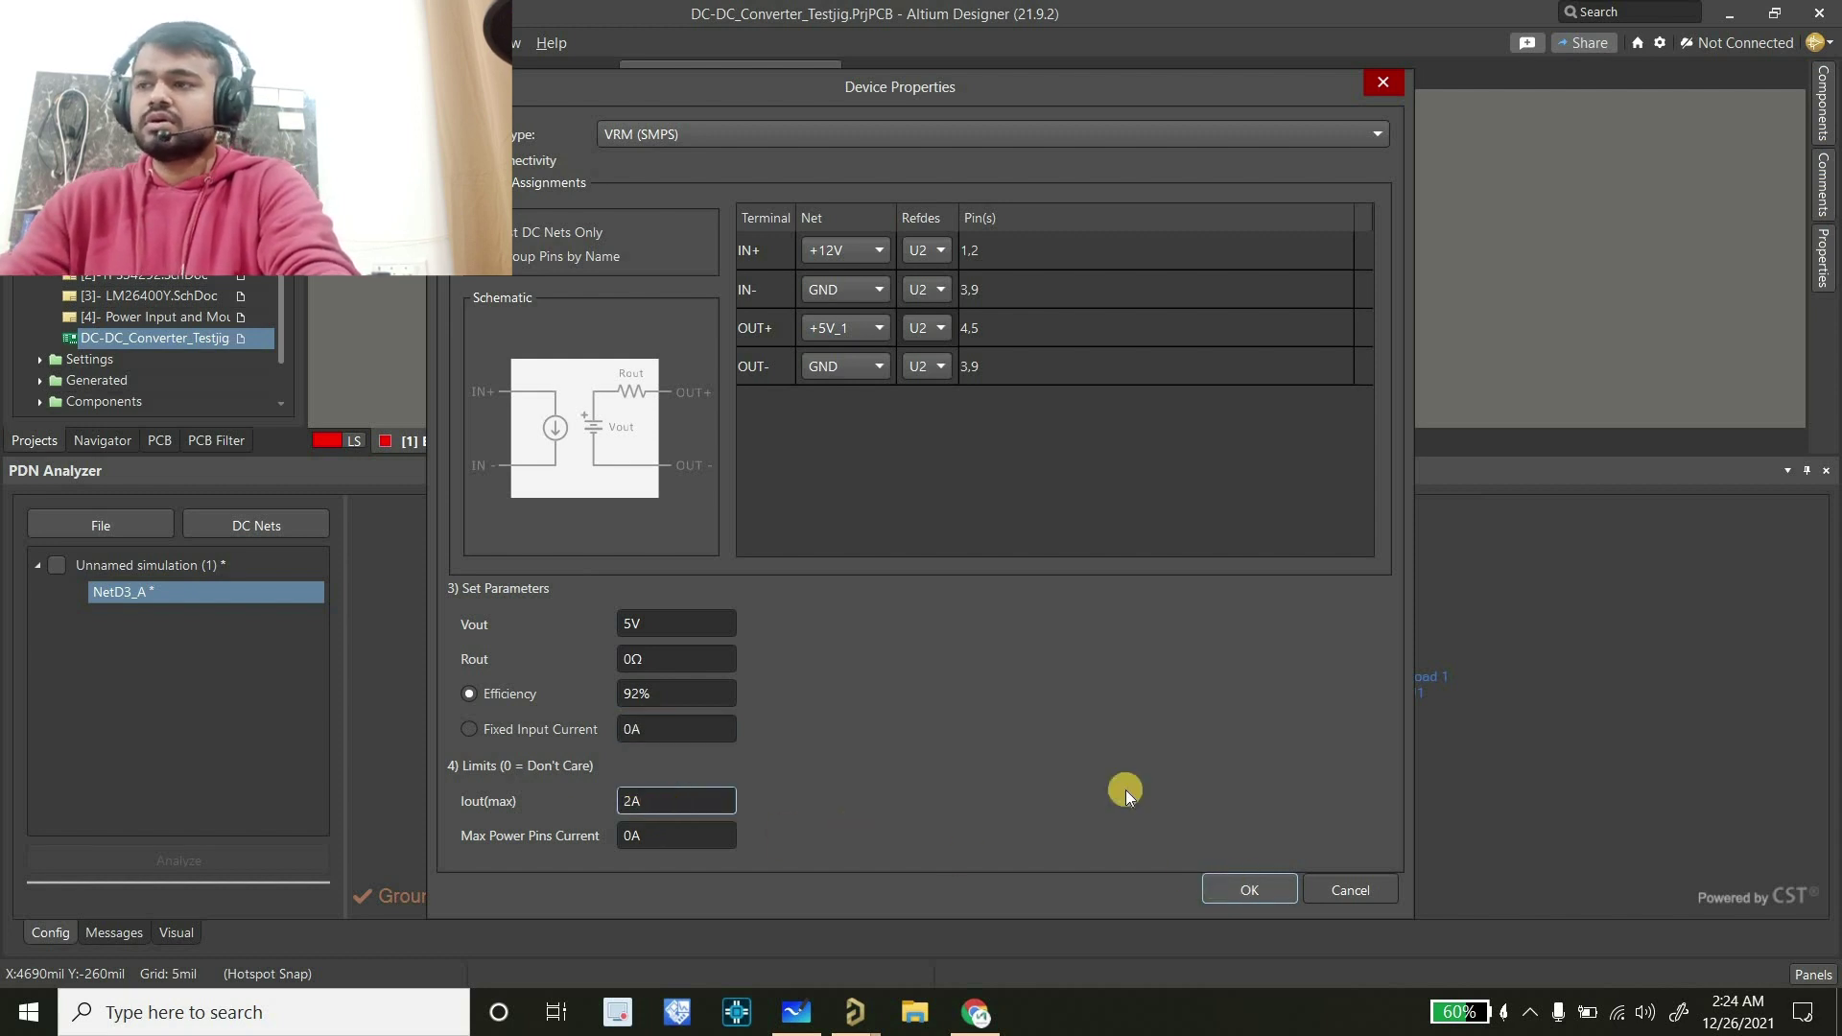
left_click(1260, 891)
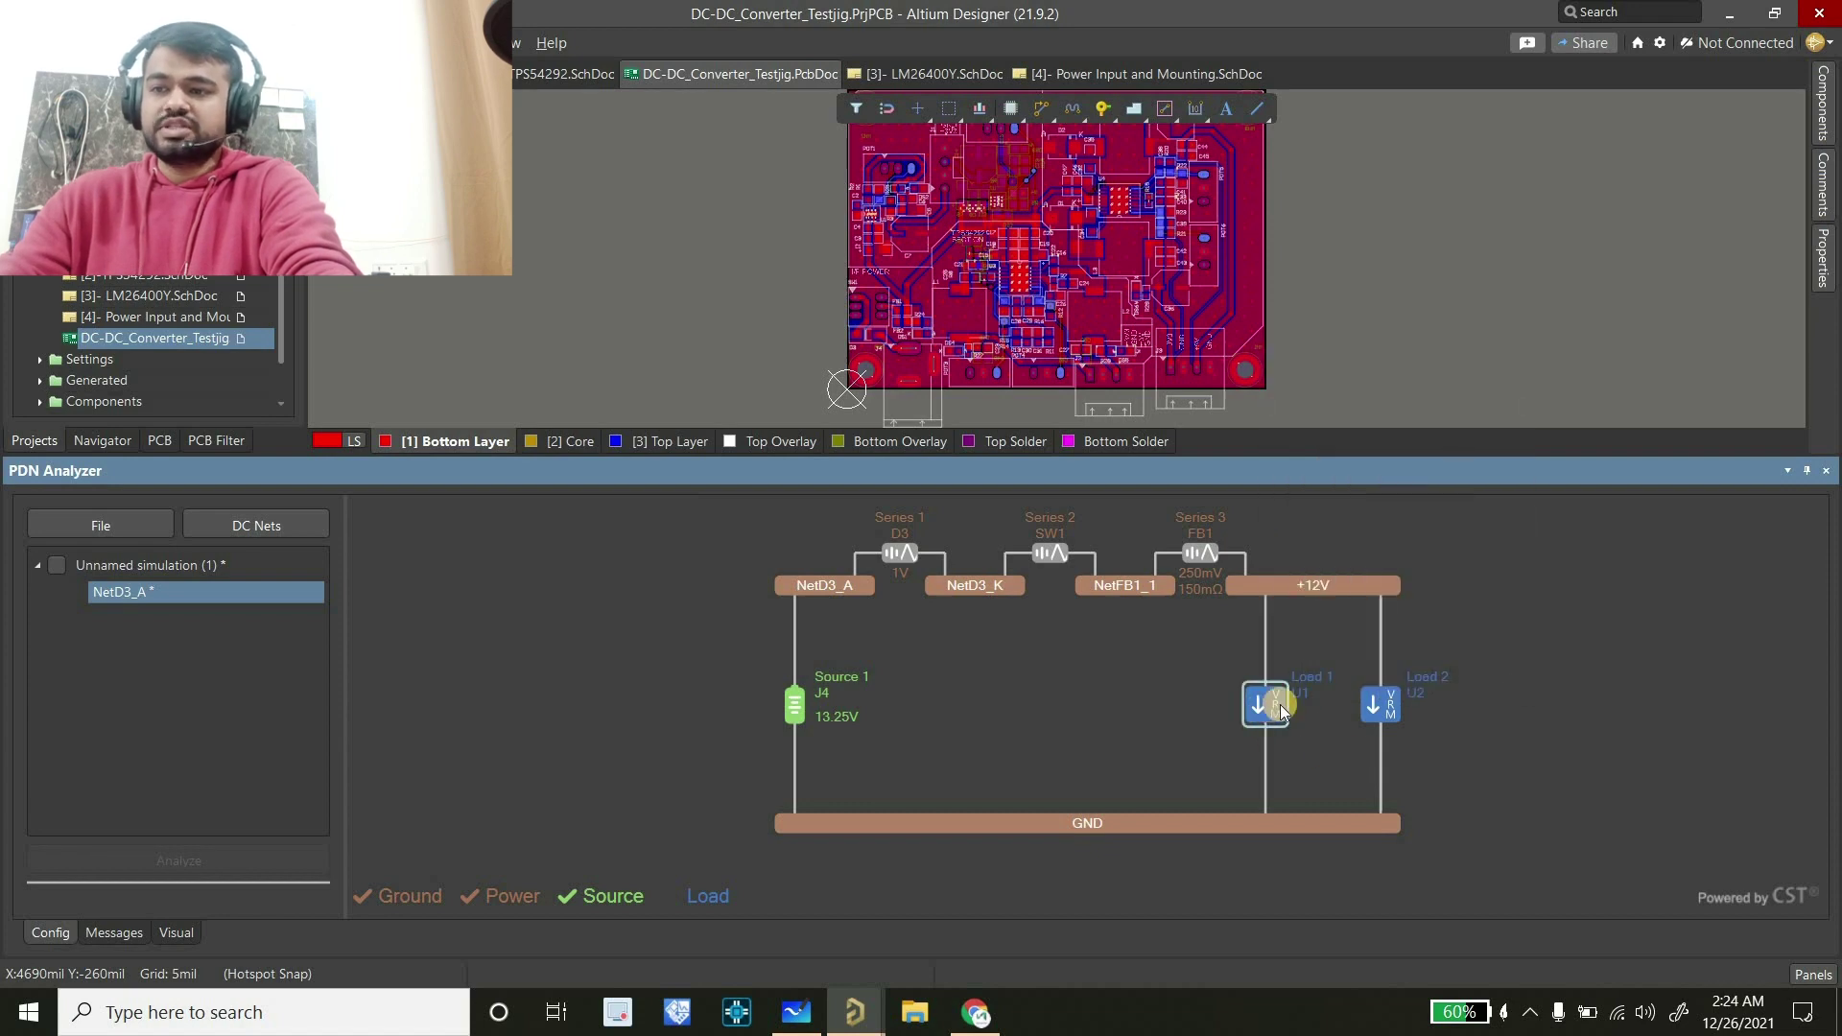
Check the load validation status, and add the U1 regulator load's VRM to a new network
mouse_move(1280, 705)
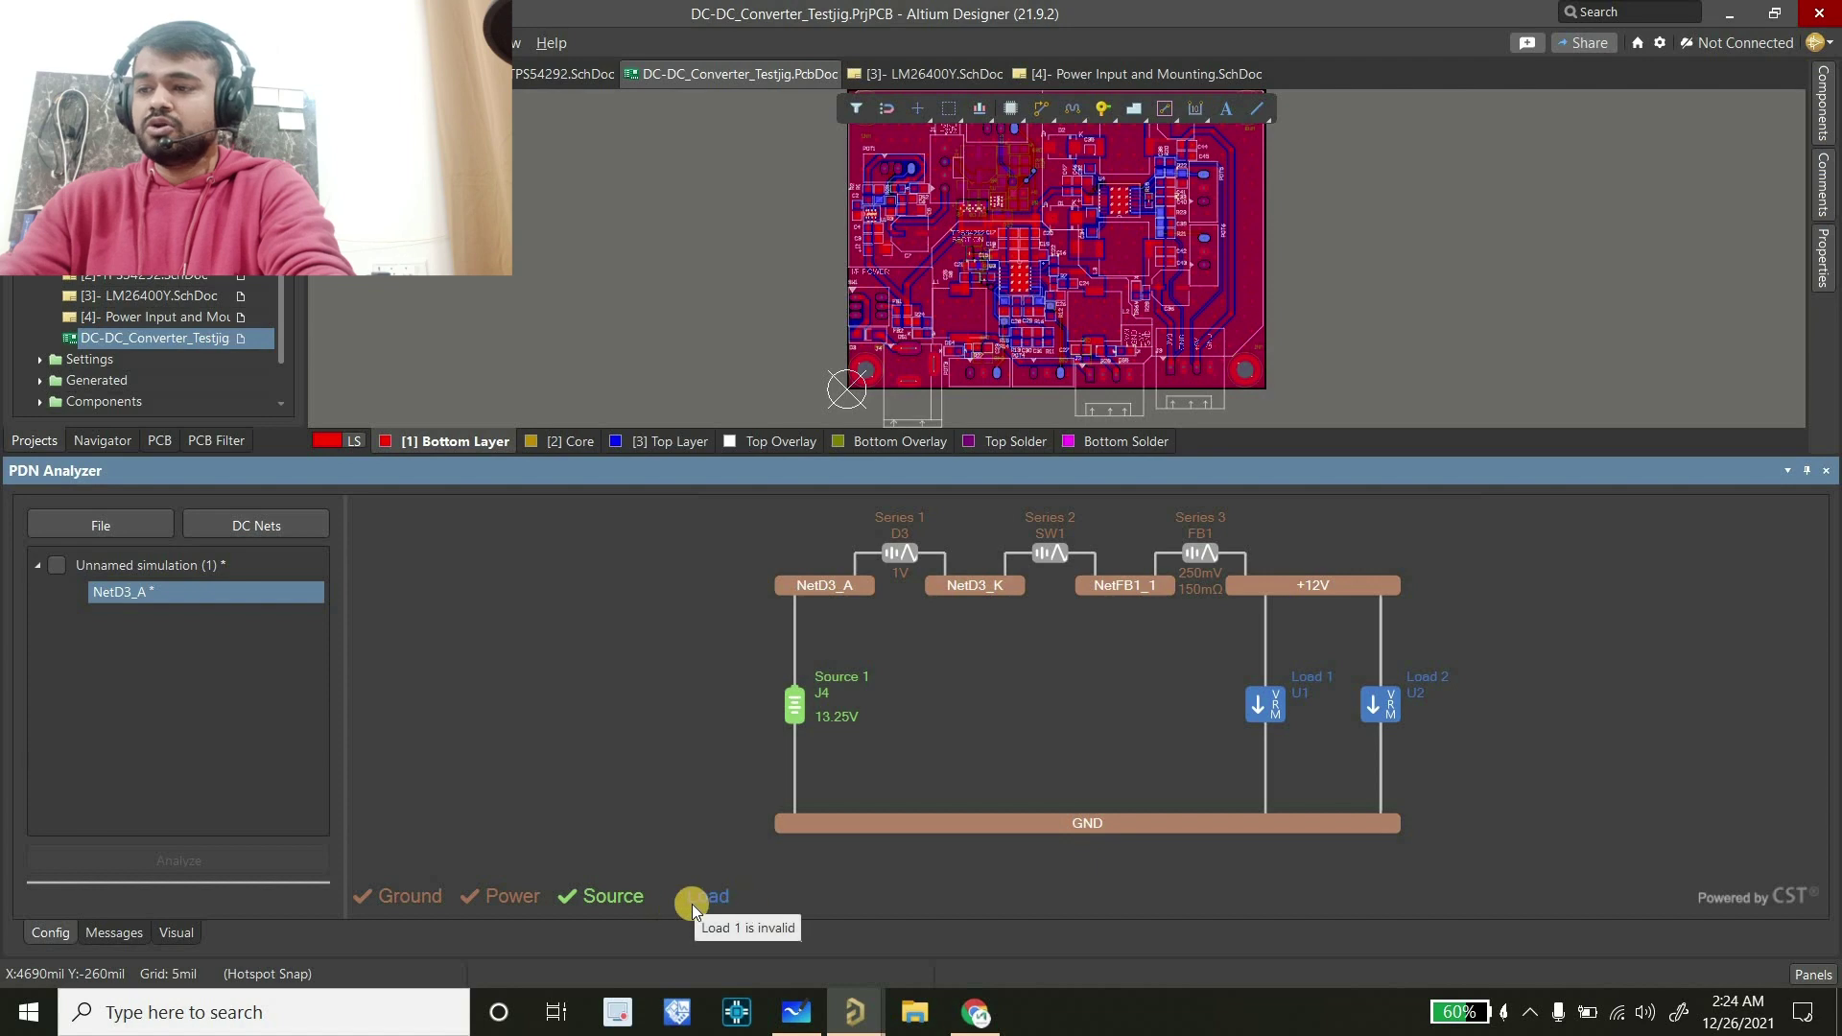
mouse_move(701, 895)
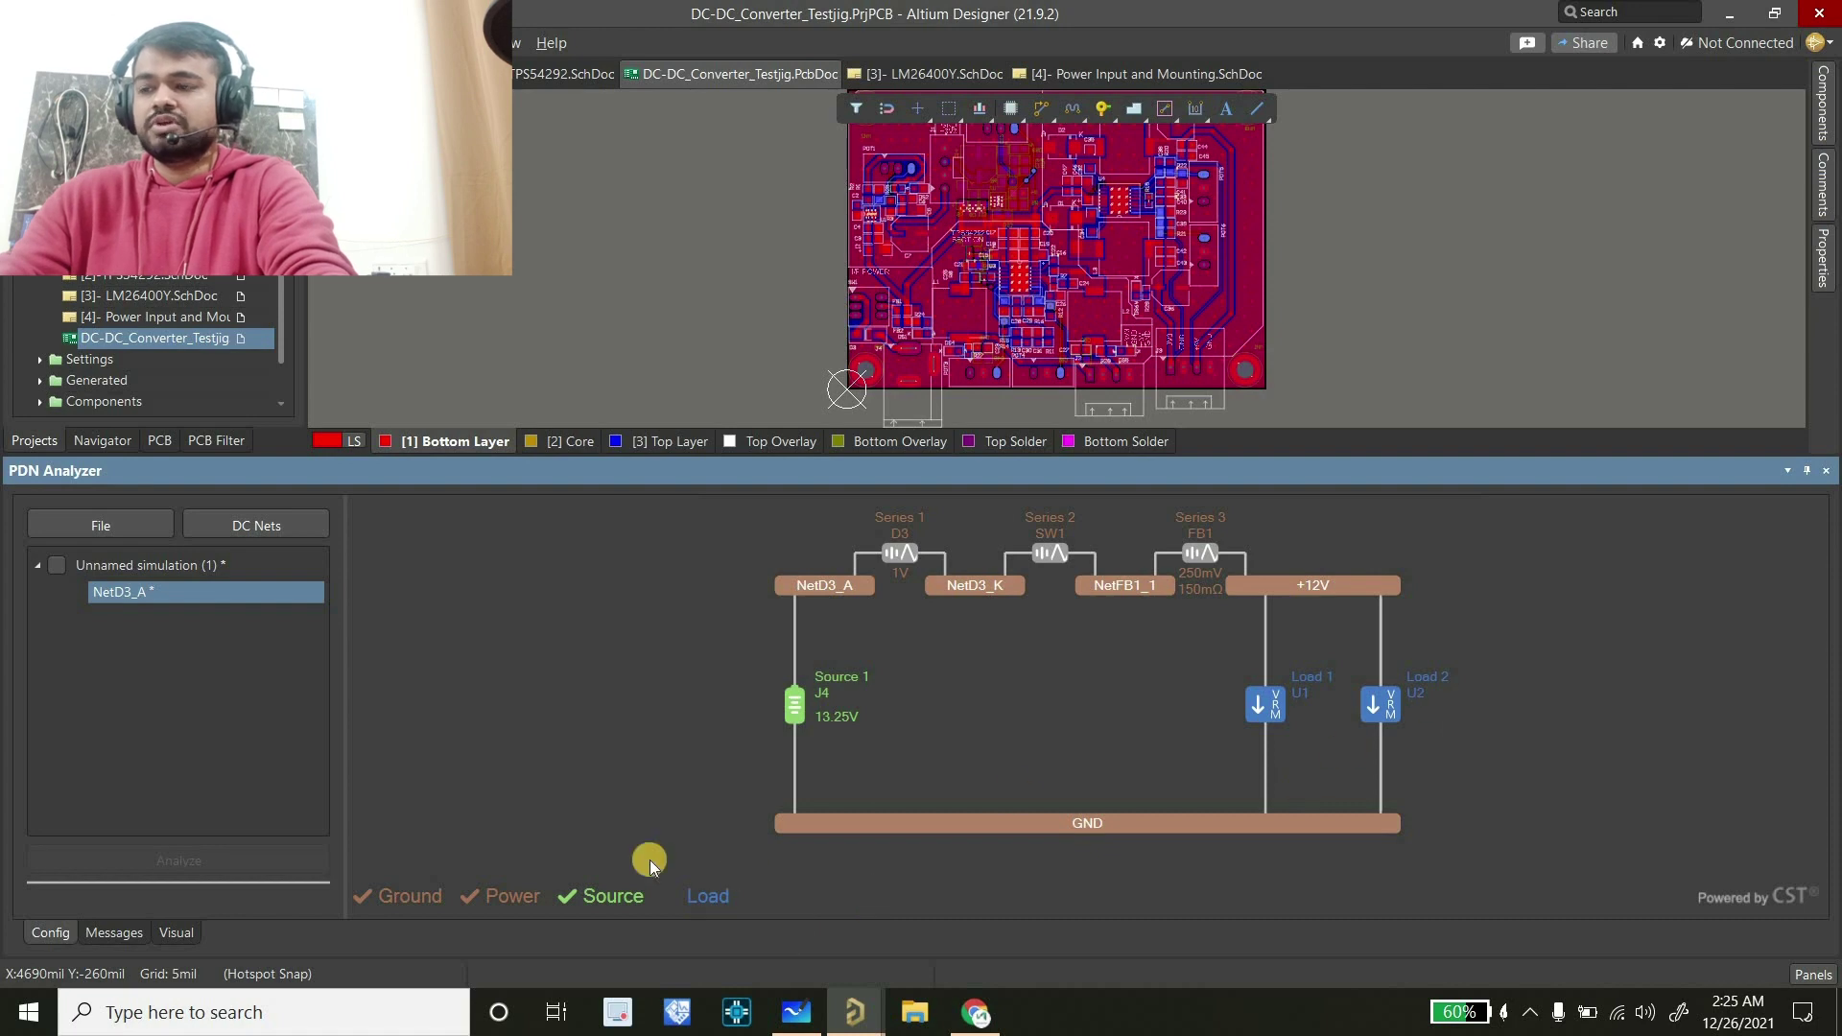
mouse_move(420, 904)
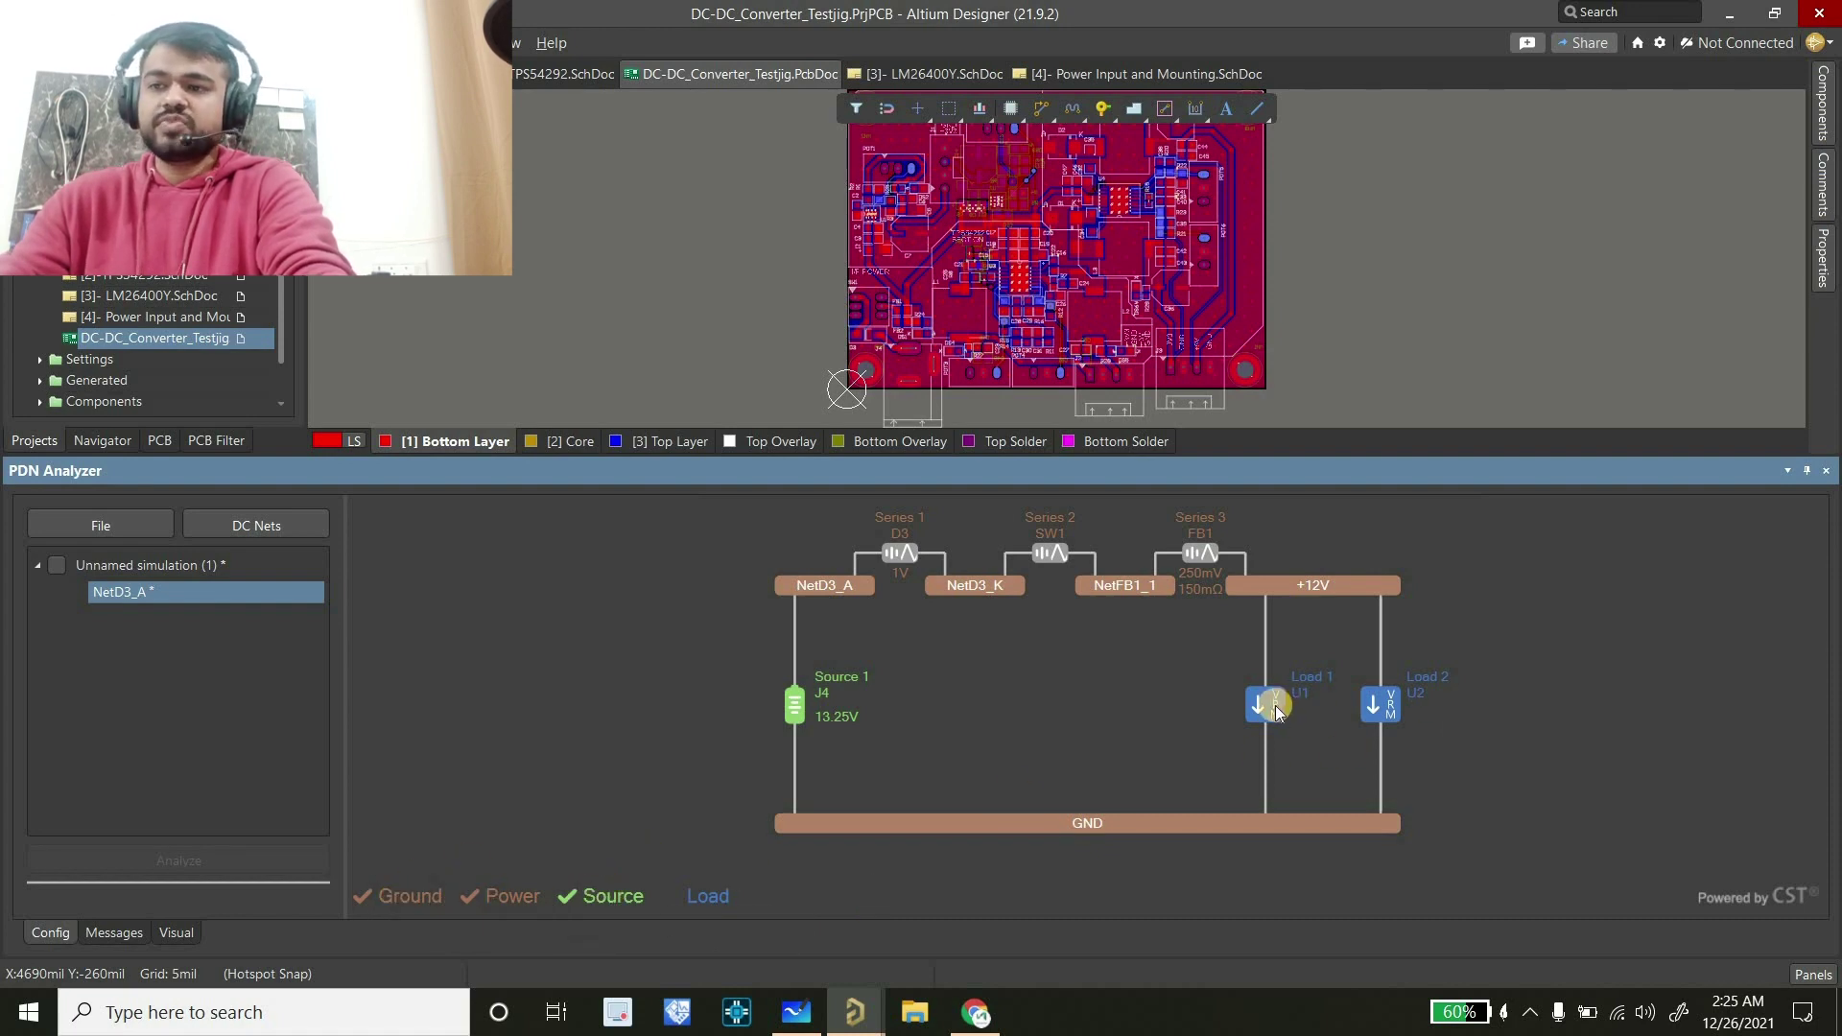
left_click(1222, 719)
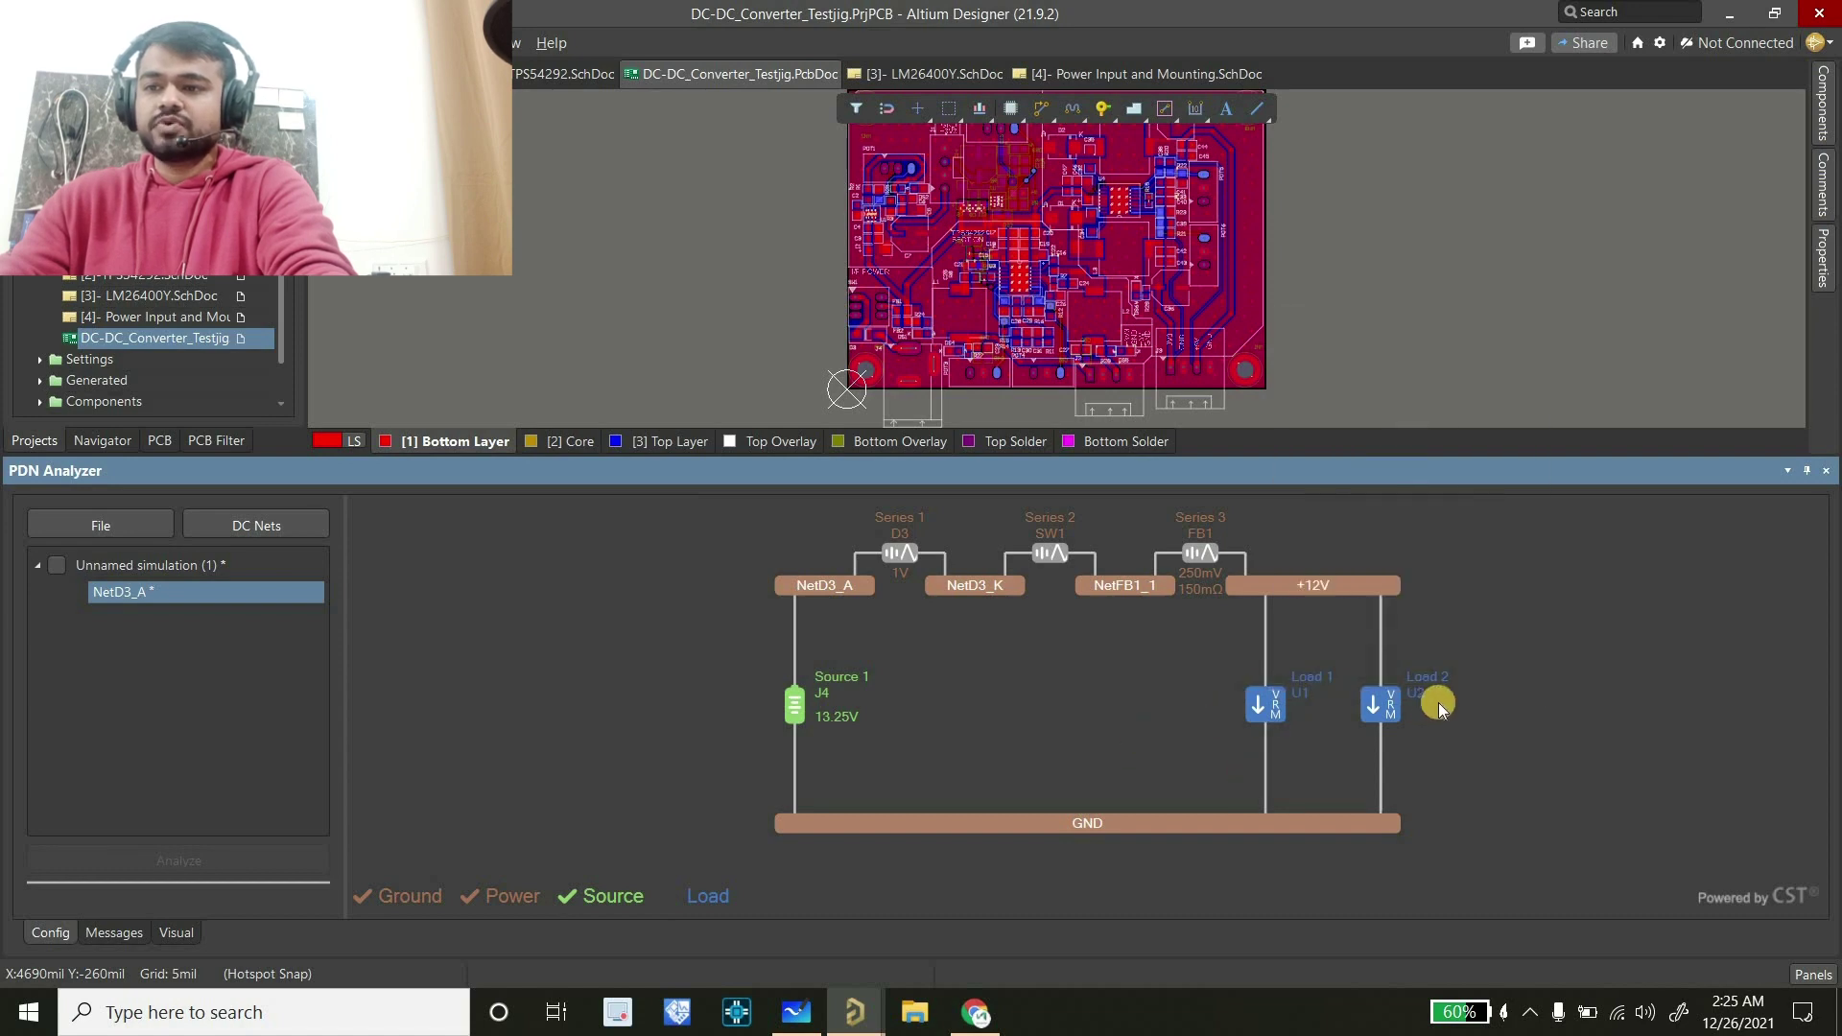
right_click(1274, 710)
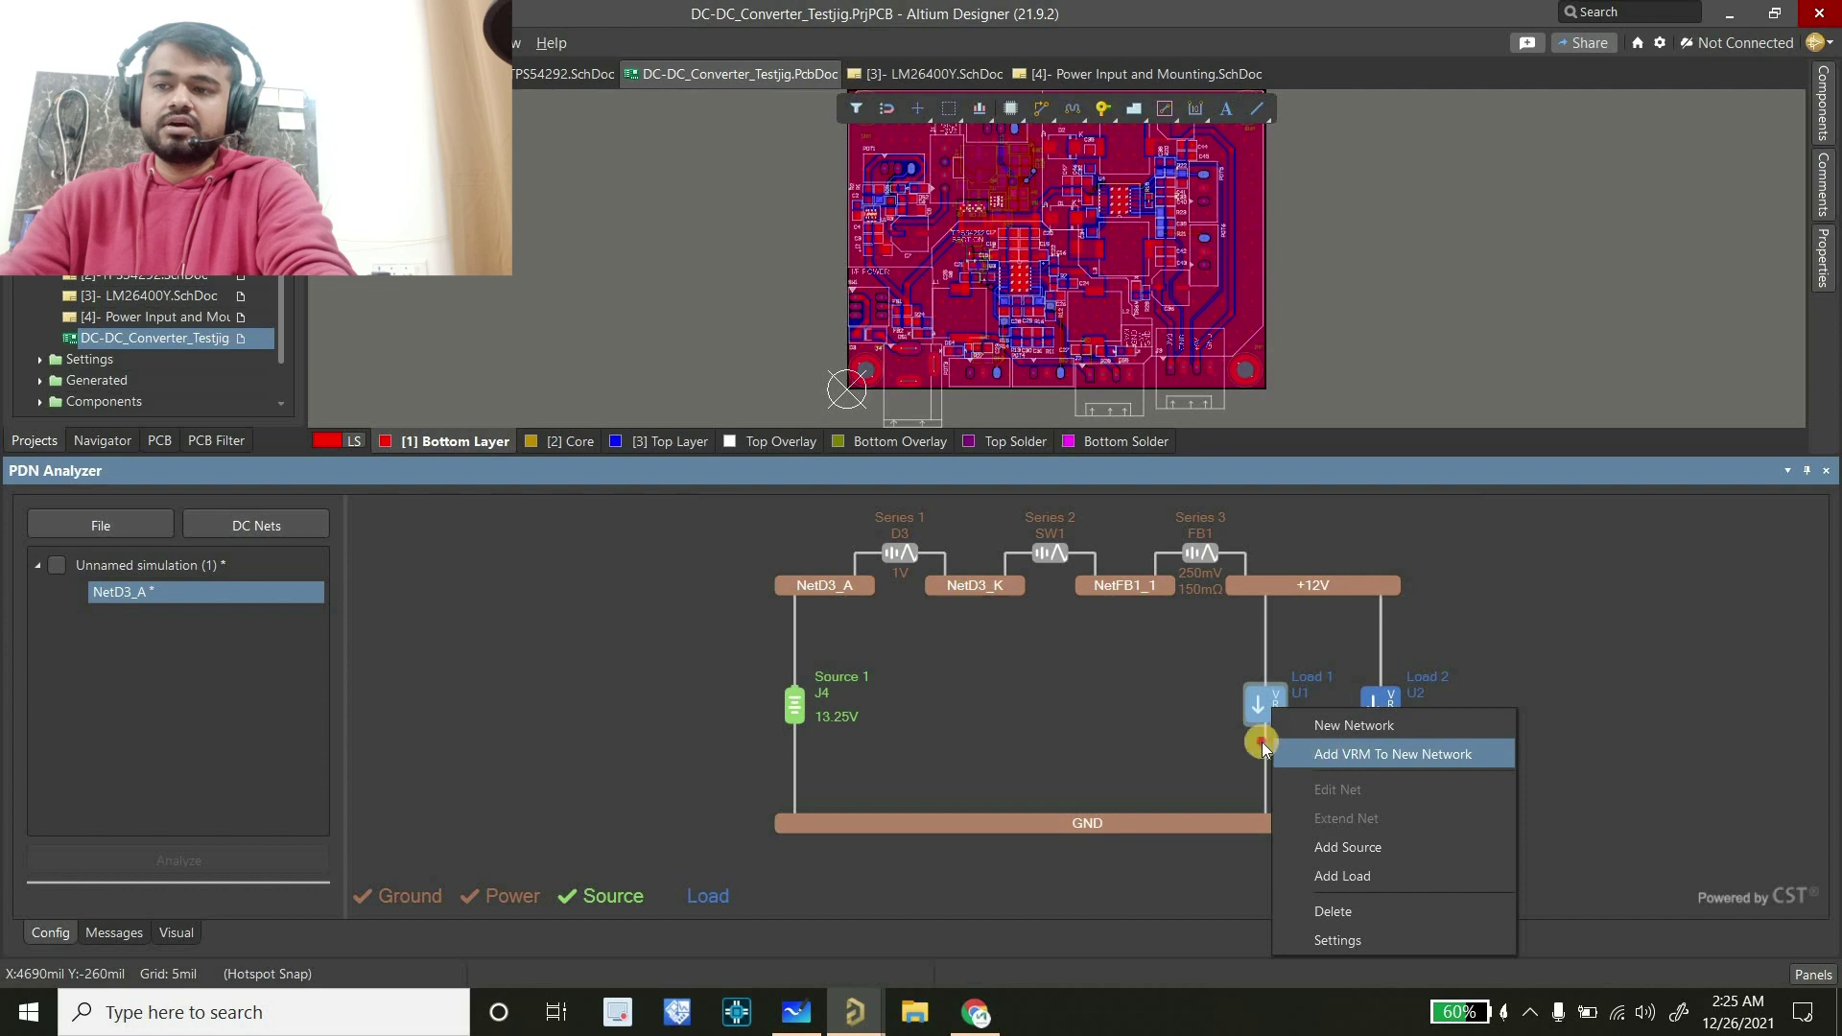
left_click(1328, 757)
right_click(1278, 708)
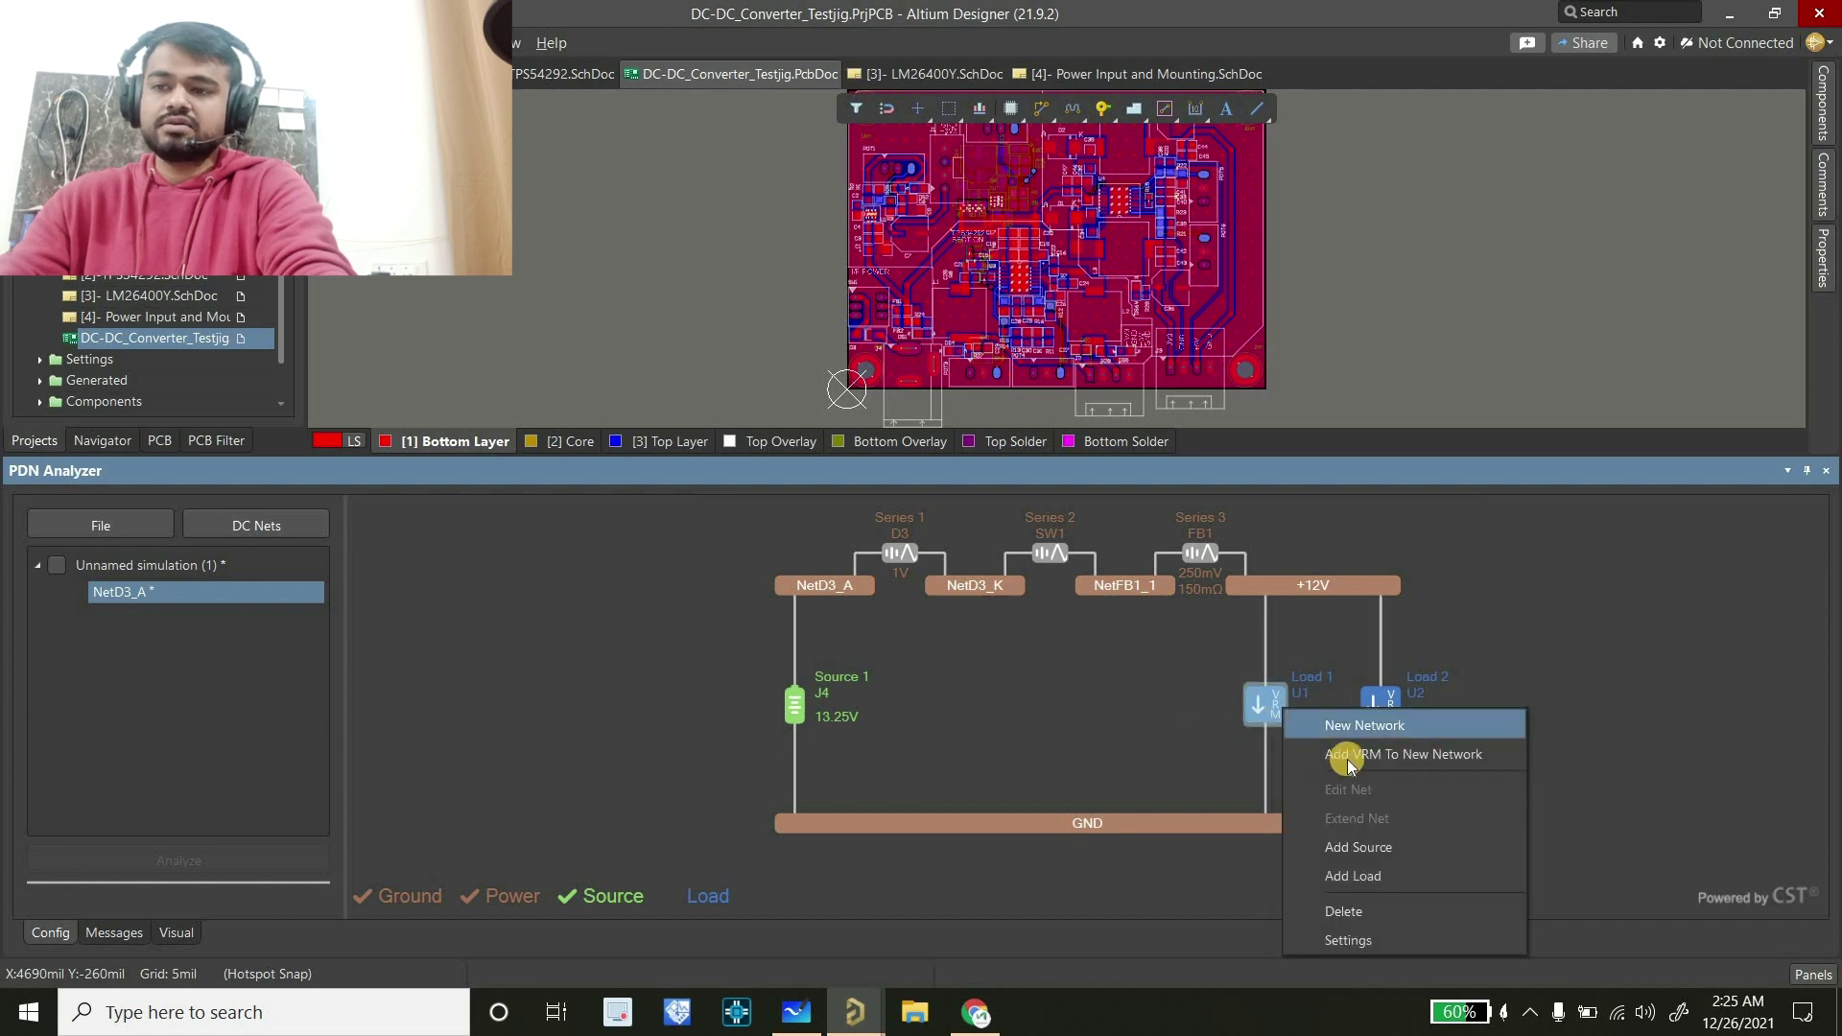
left_click(1436, 753)
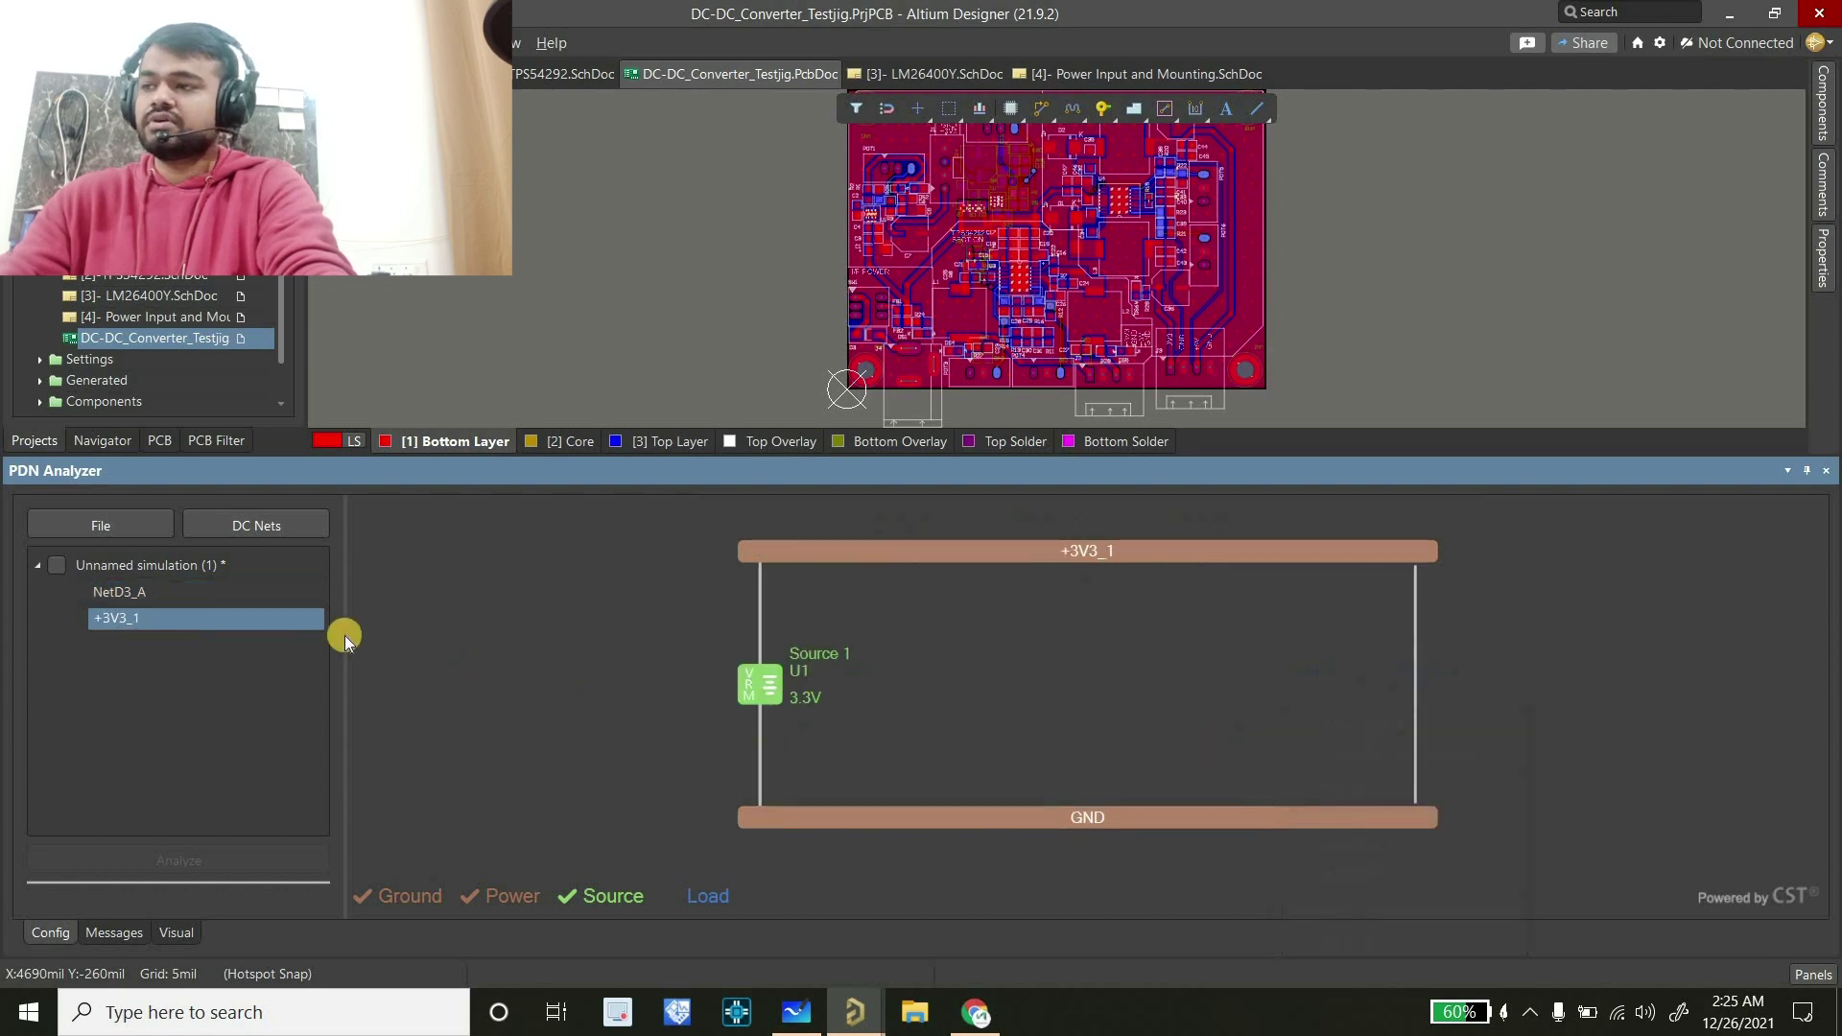
Return to the NetD3_A network and add the U2 regulator load's VRM to a new network
left_click(150, 595)
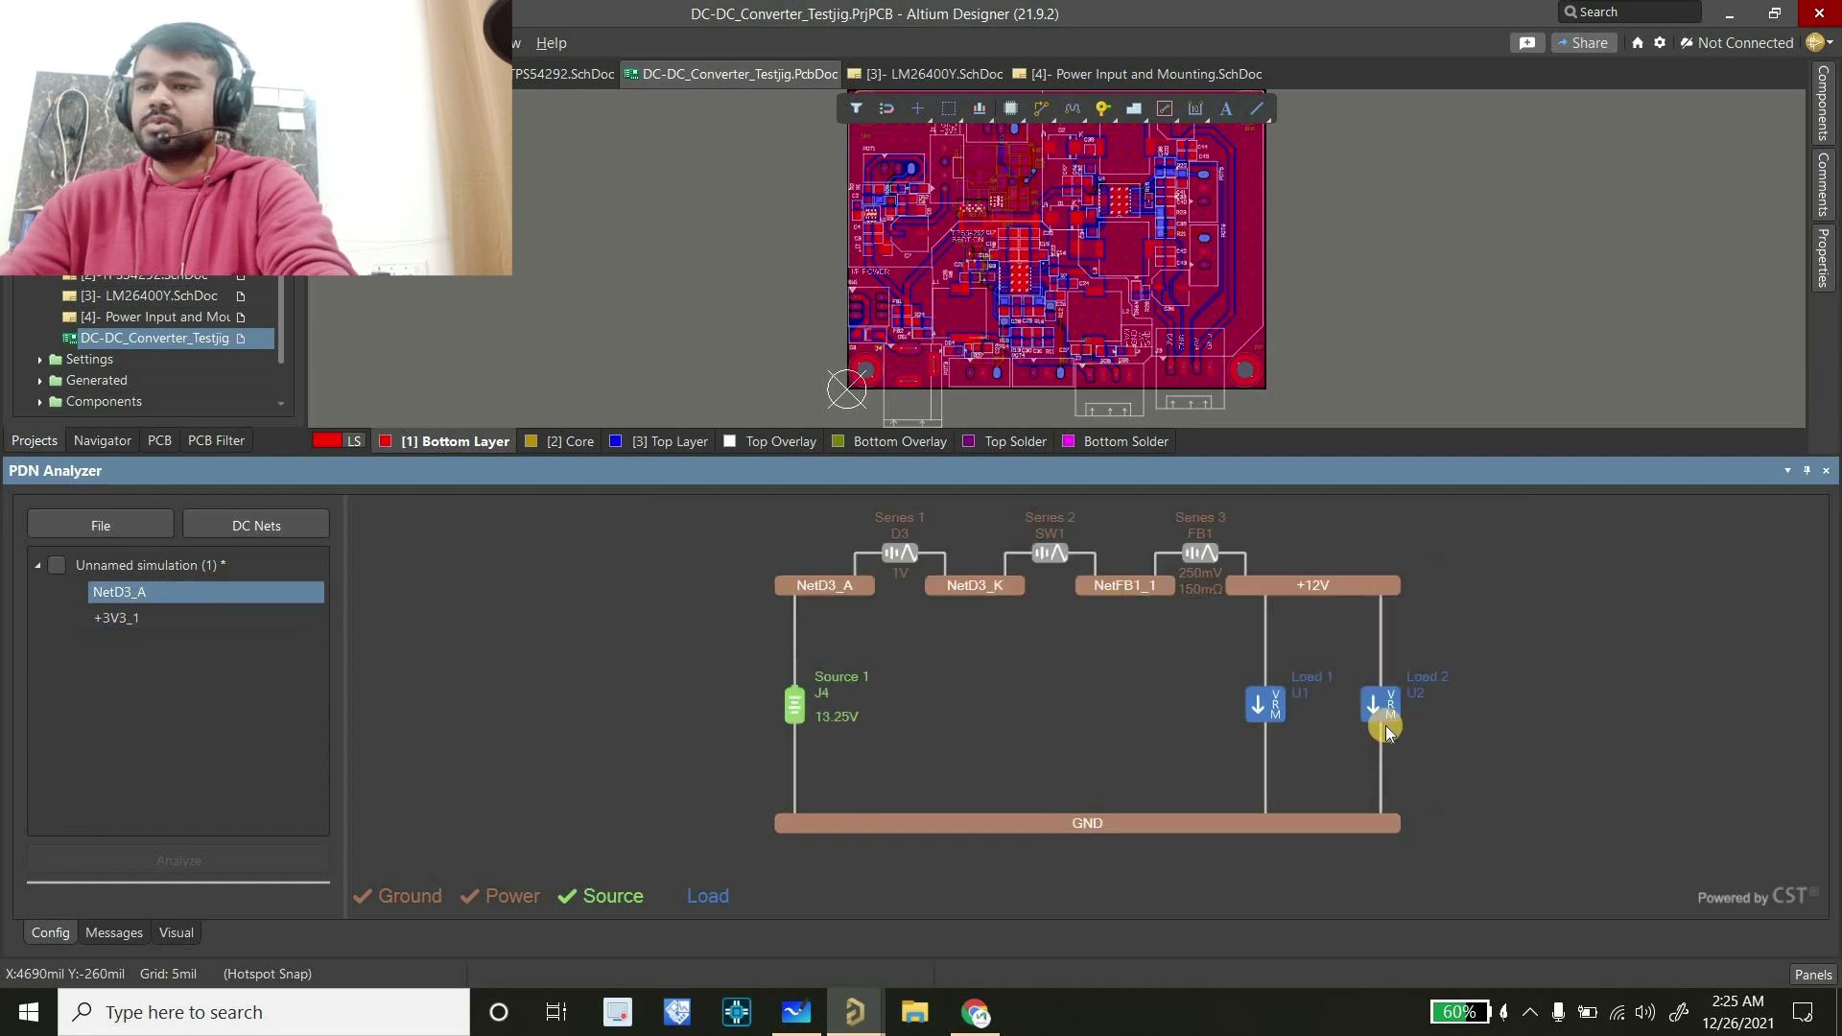
right_click(1382, 708)
left_click(1428, 755)
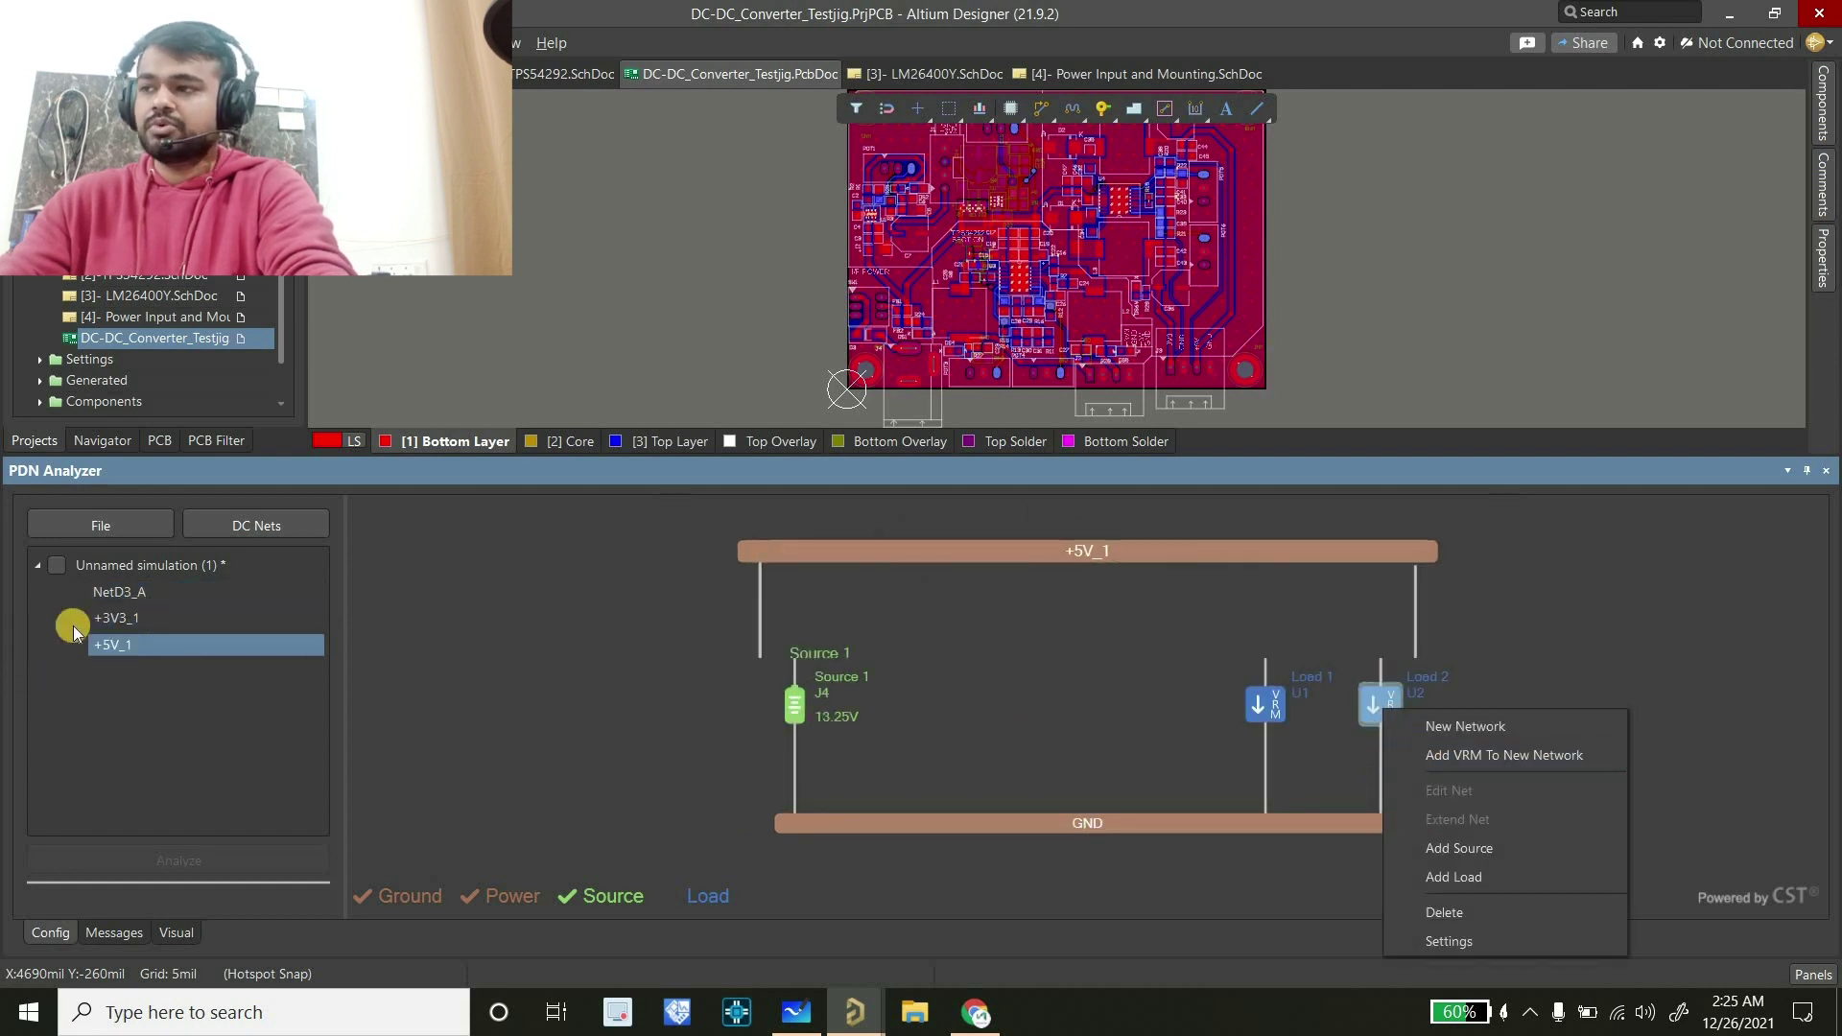
Add an IC (Current) load to the +3V3_1 network with J1 as the component
left_click(131, 618)
left_click(146, 622)
left_click(149, 642)
left_click(151, 623)
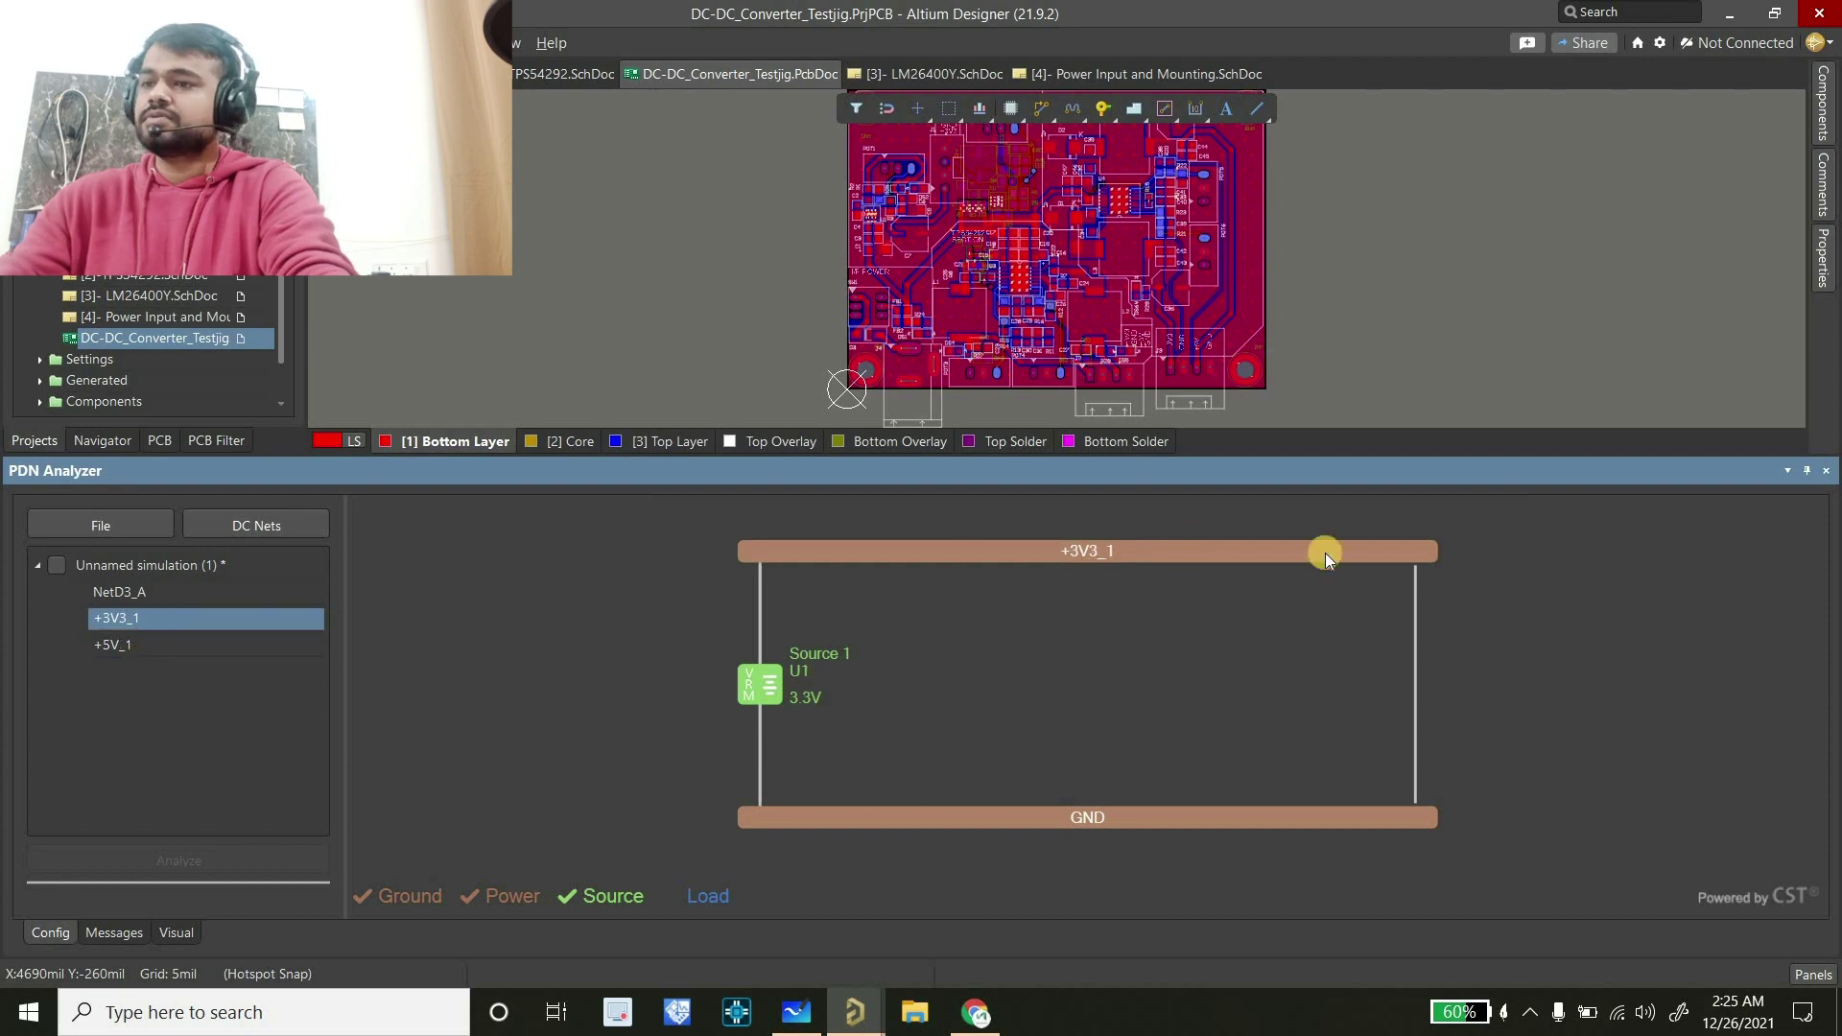
right_click(1418, 656)
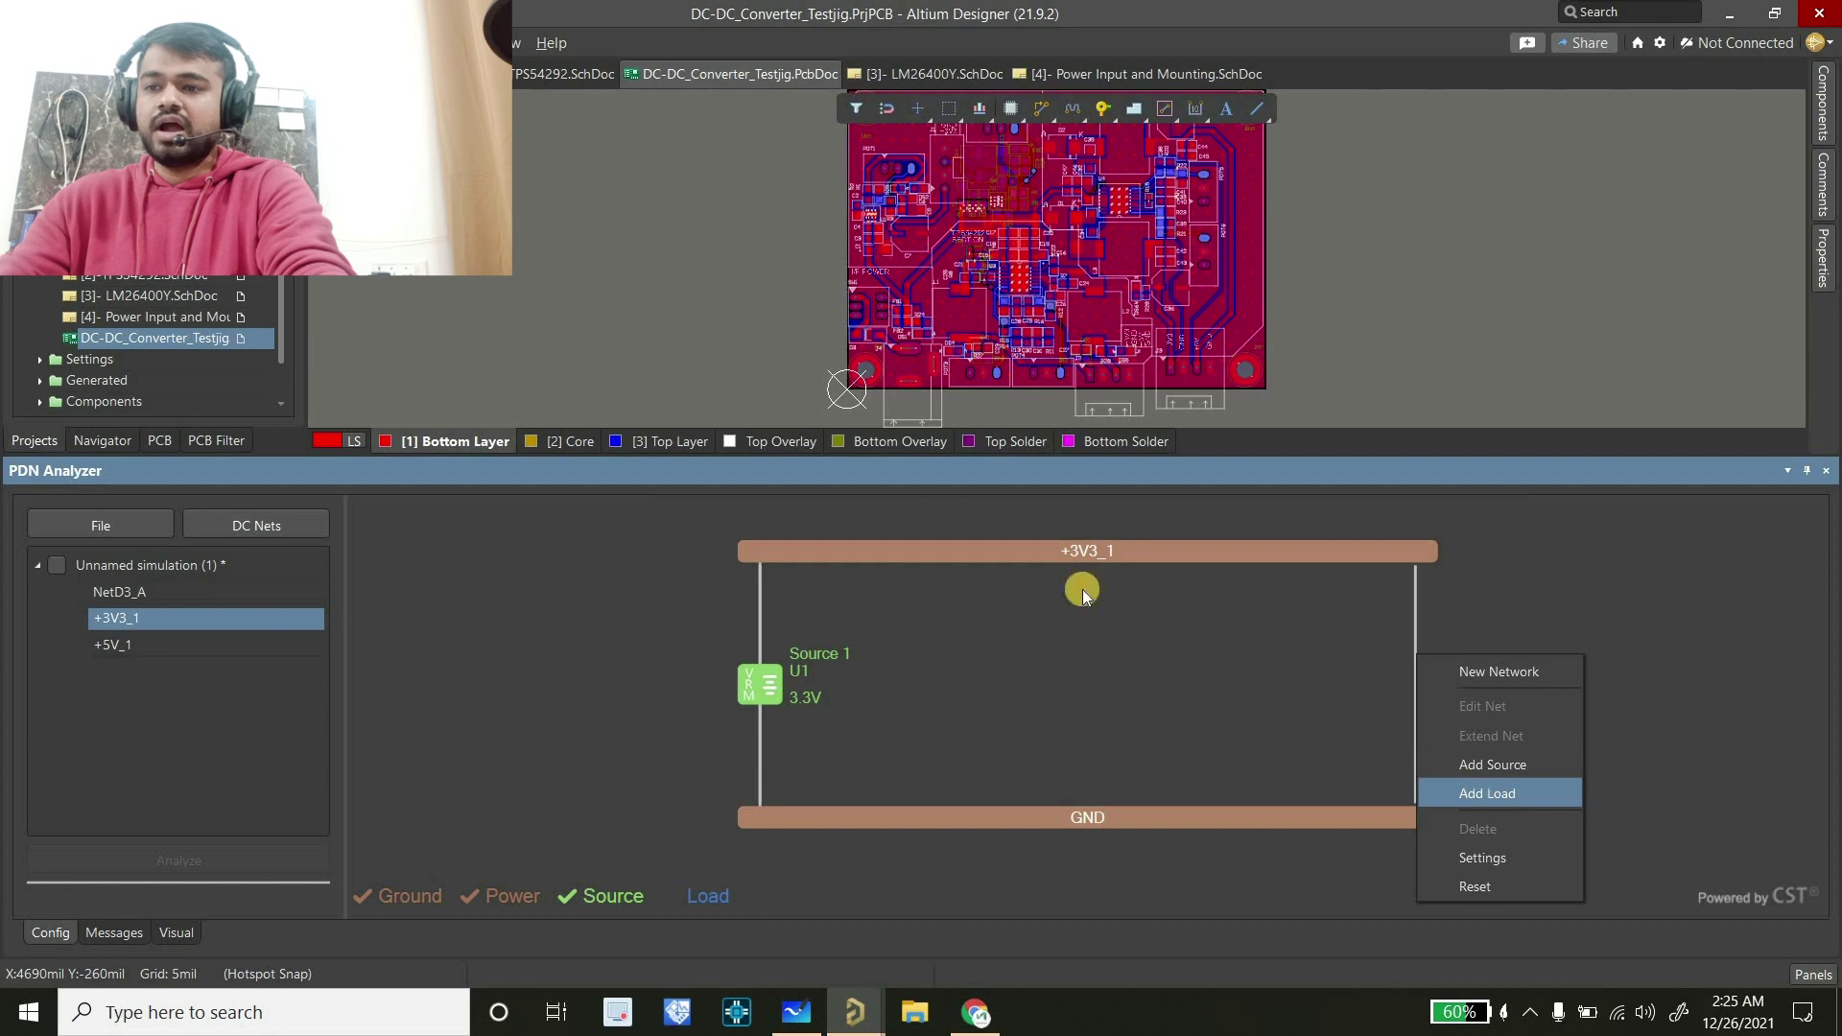
key("Return")
left_click(922, 254)
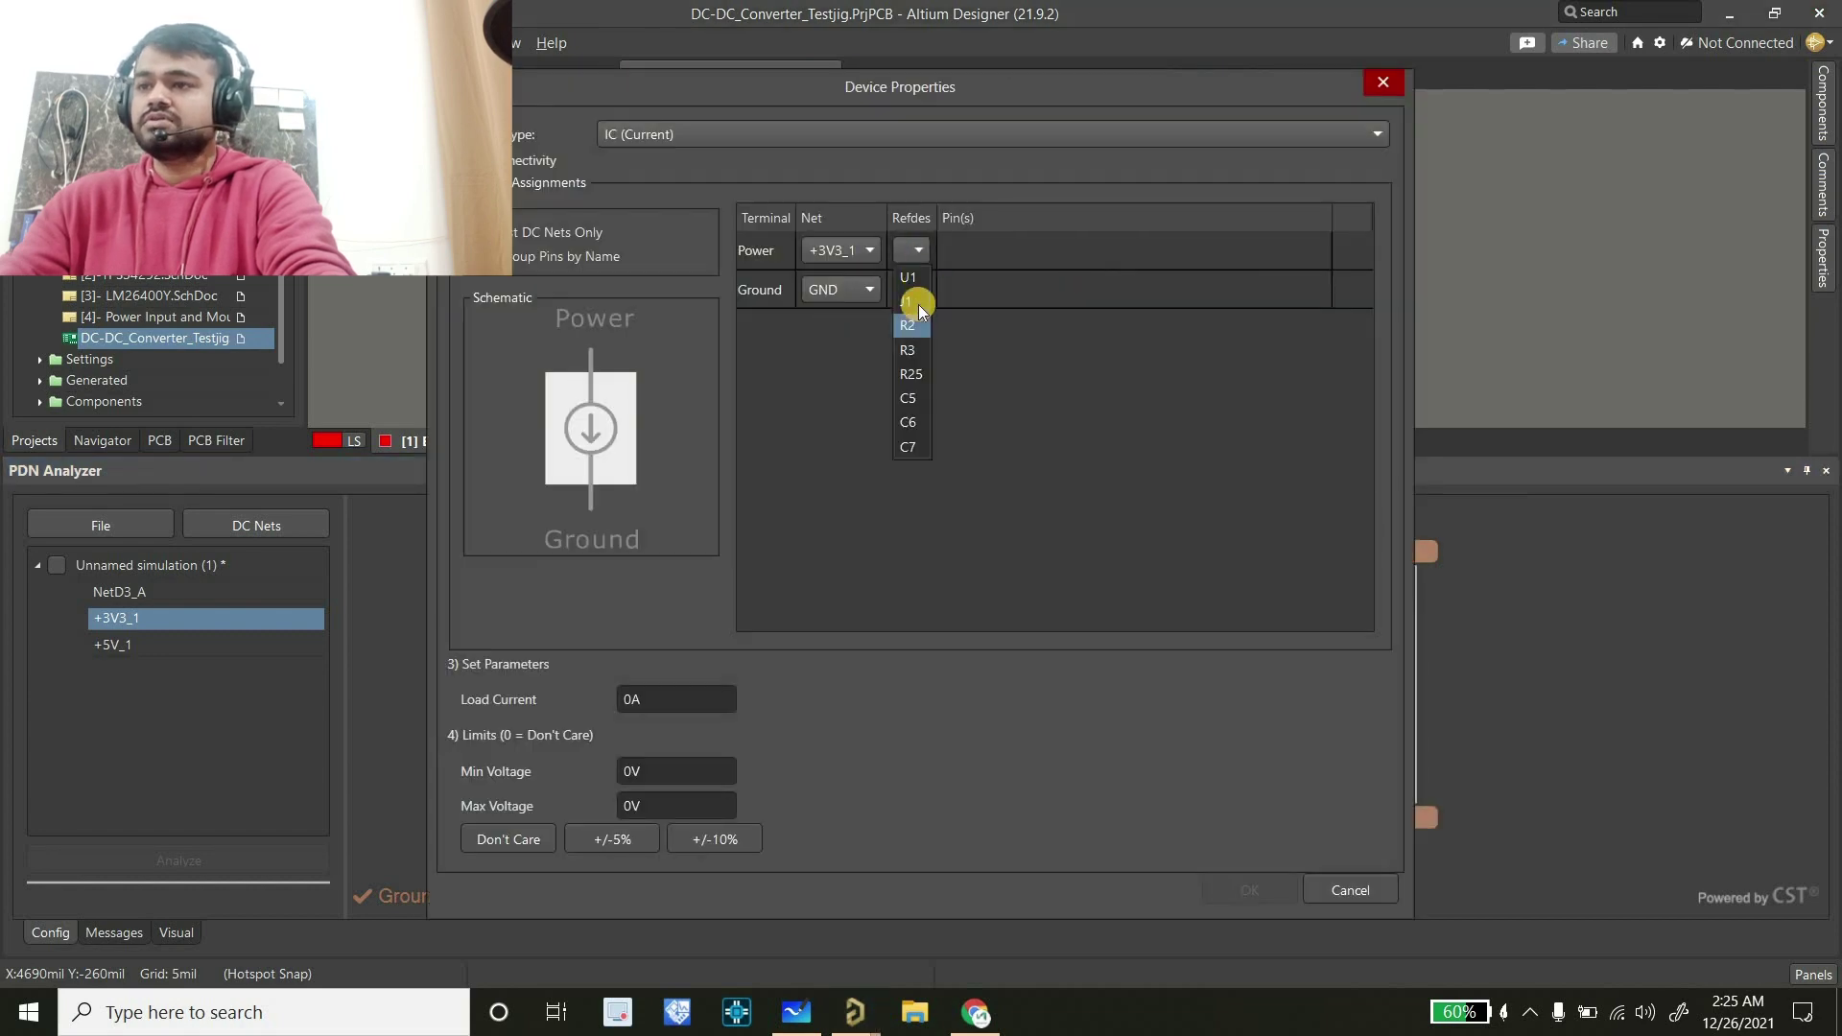
left_click(918, 304)
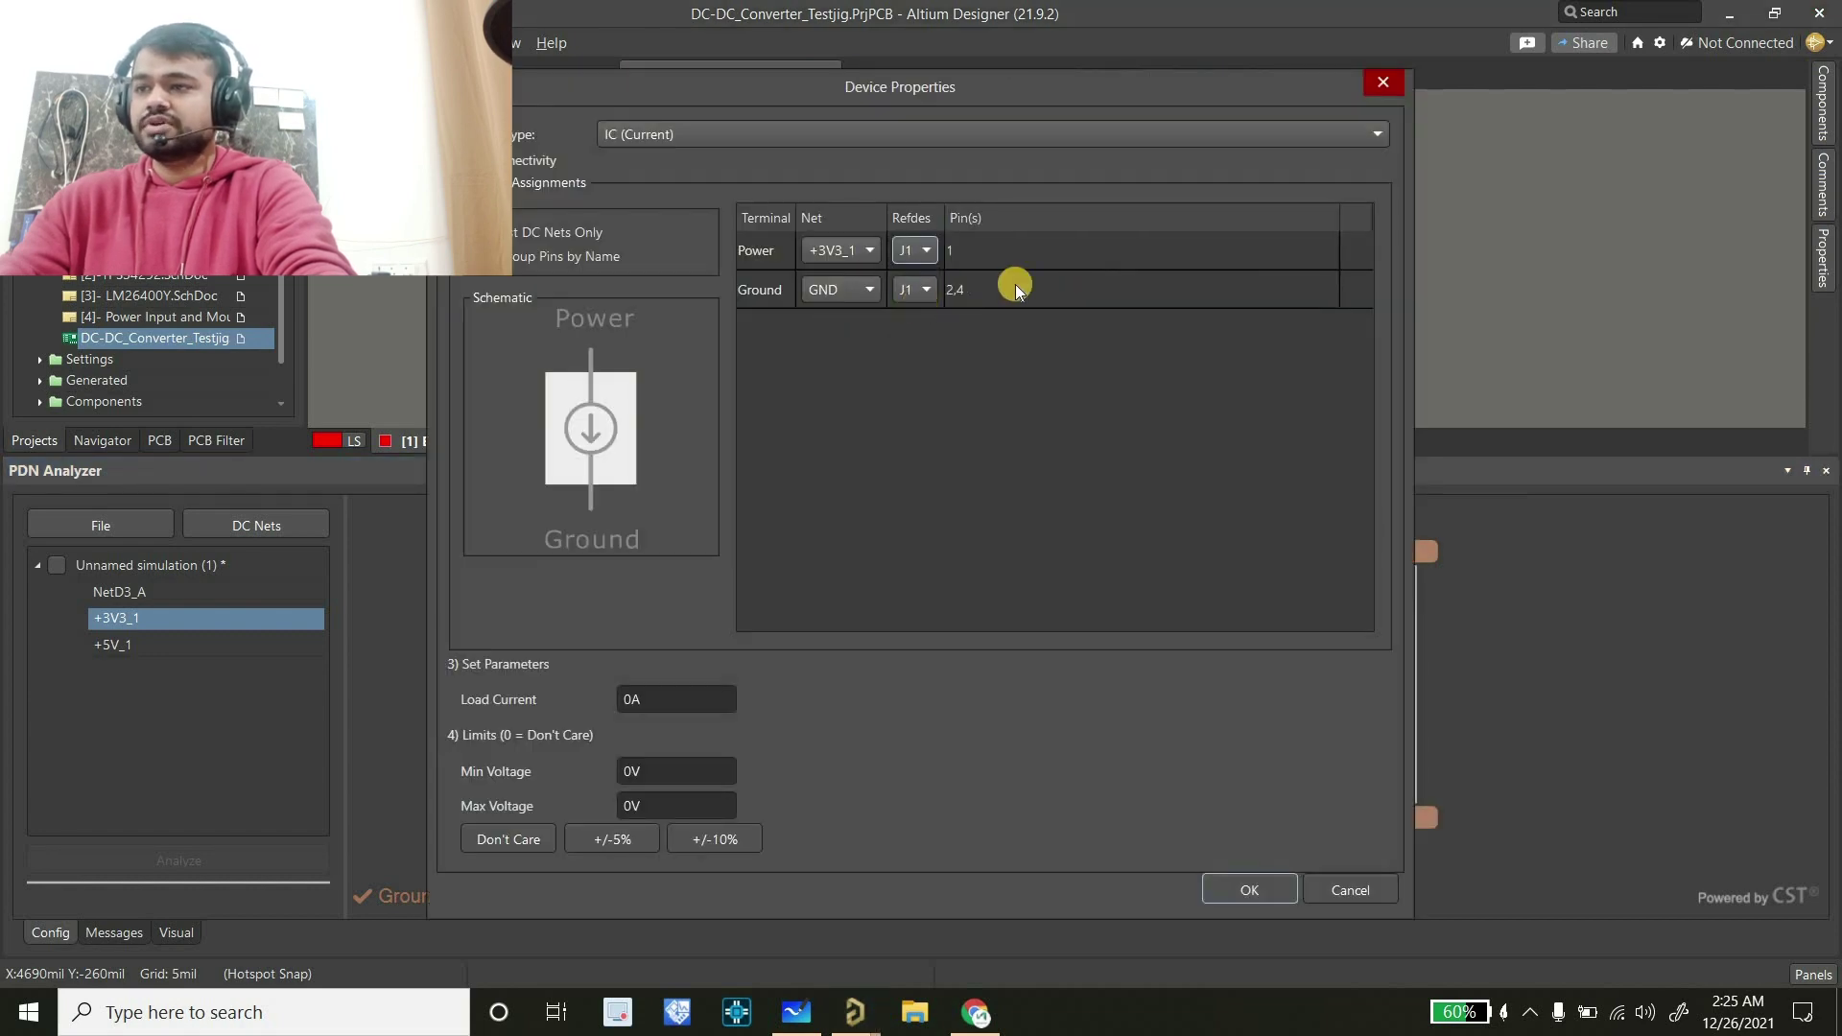
Set J1's load current on +3V3_1 to 2 A with +/-5% voltage limits and finish adding the load
double_click(669, 697)
type("2A")
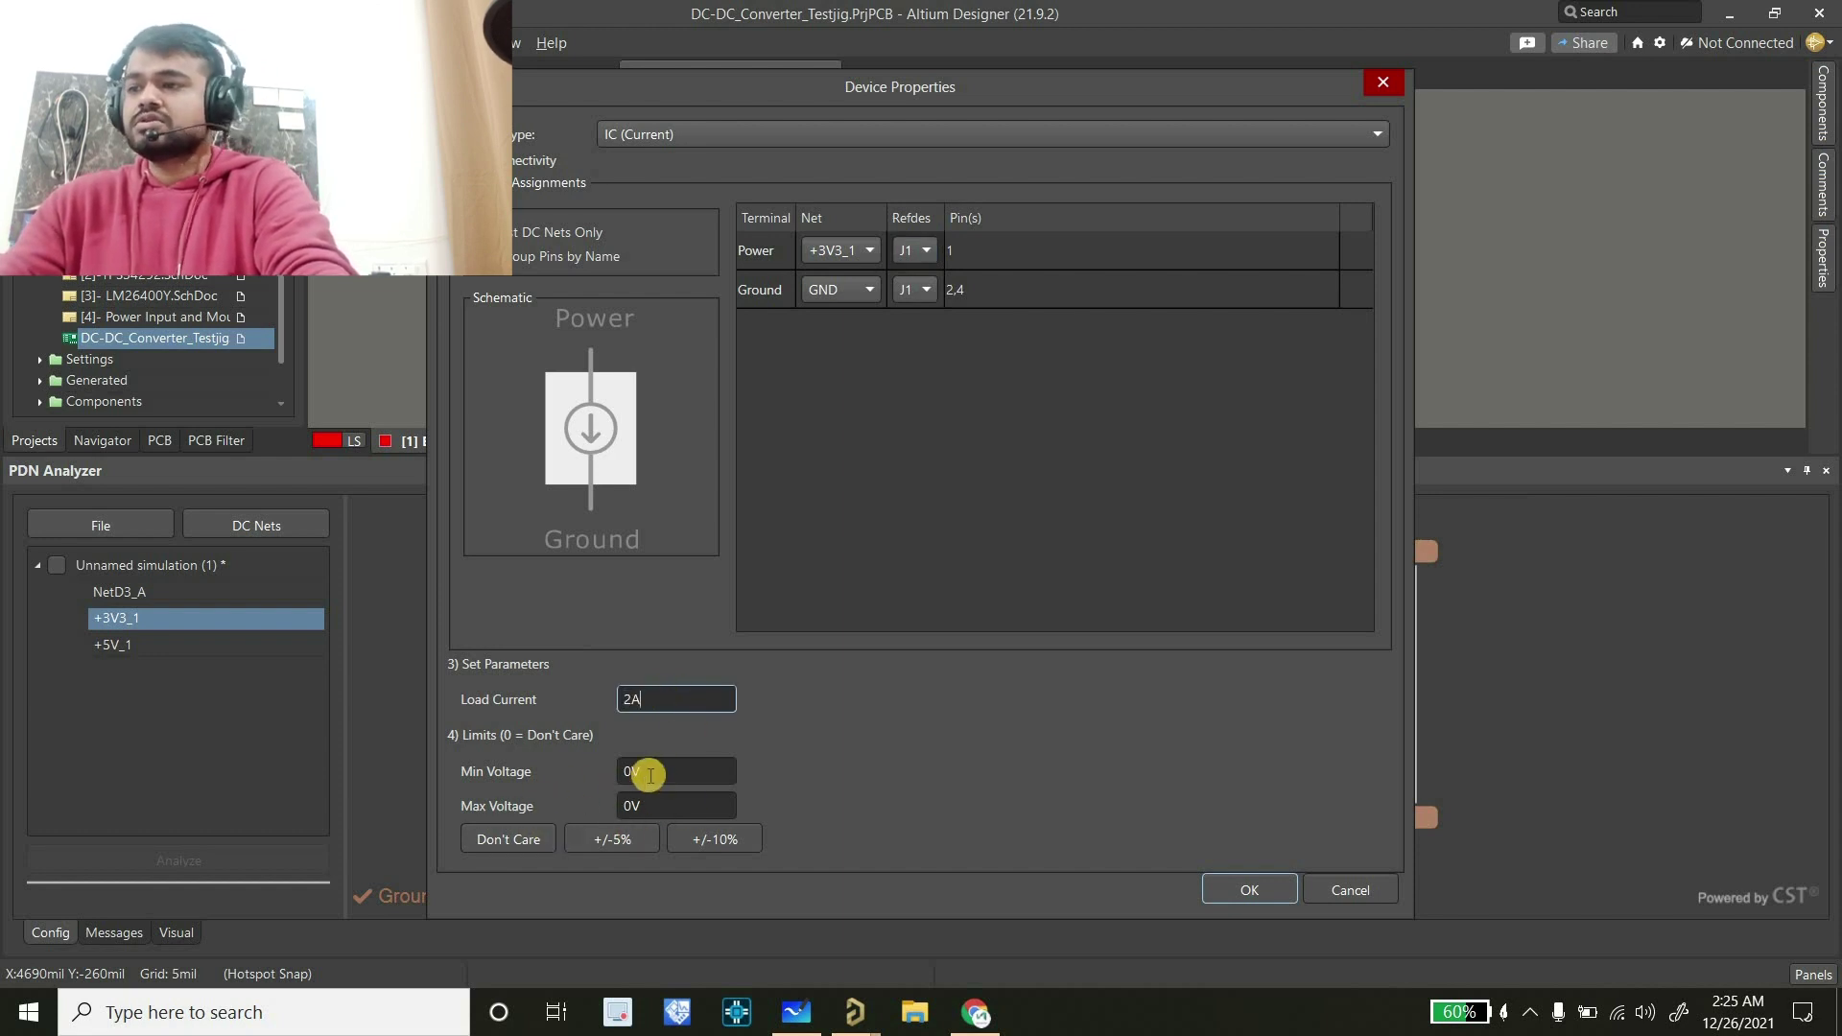
left_click(640, 833)
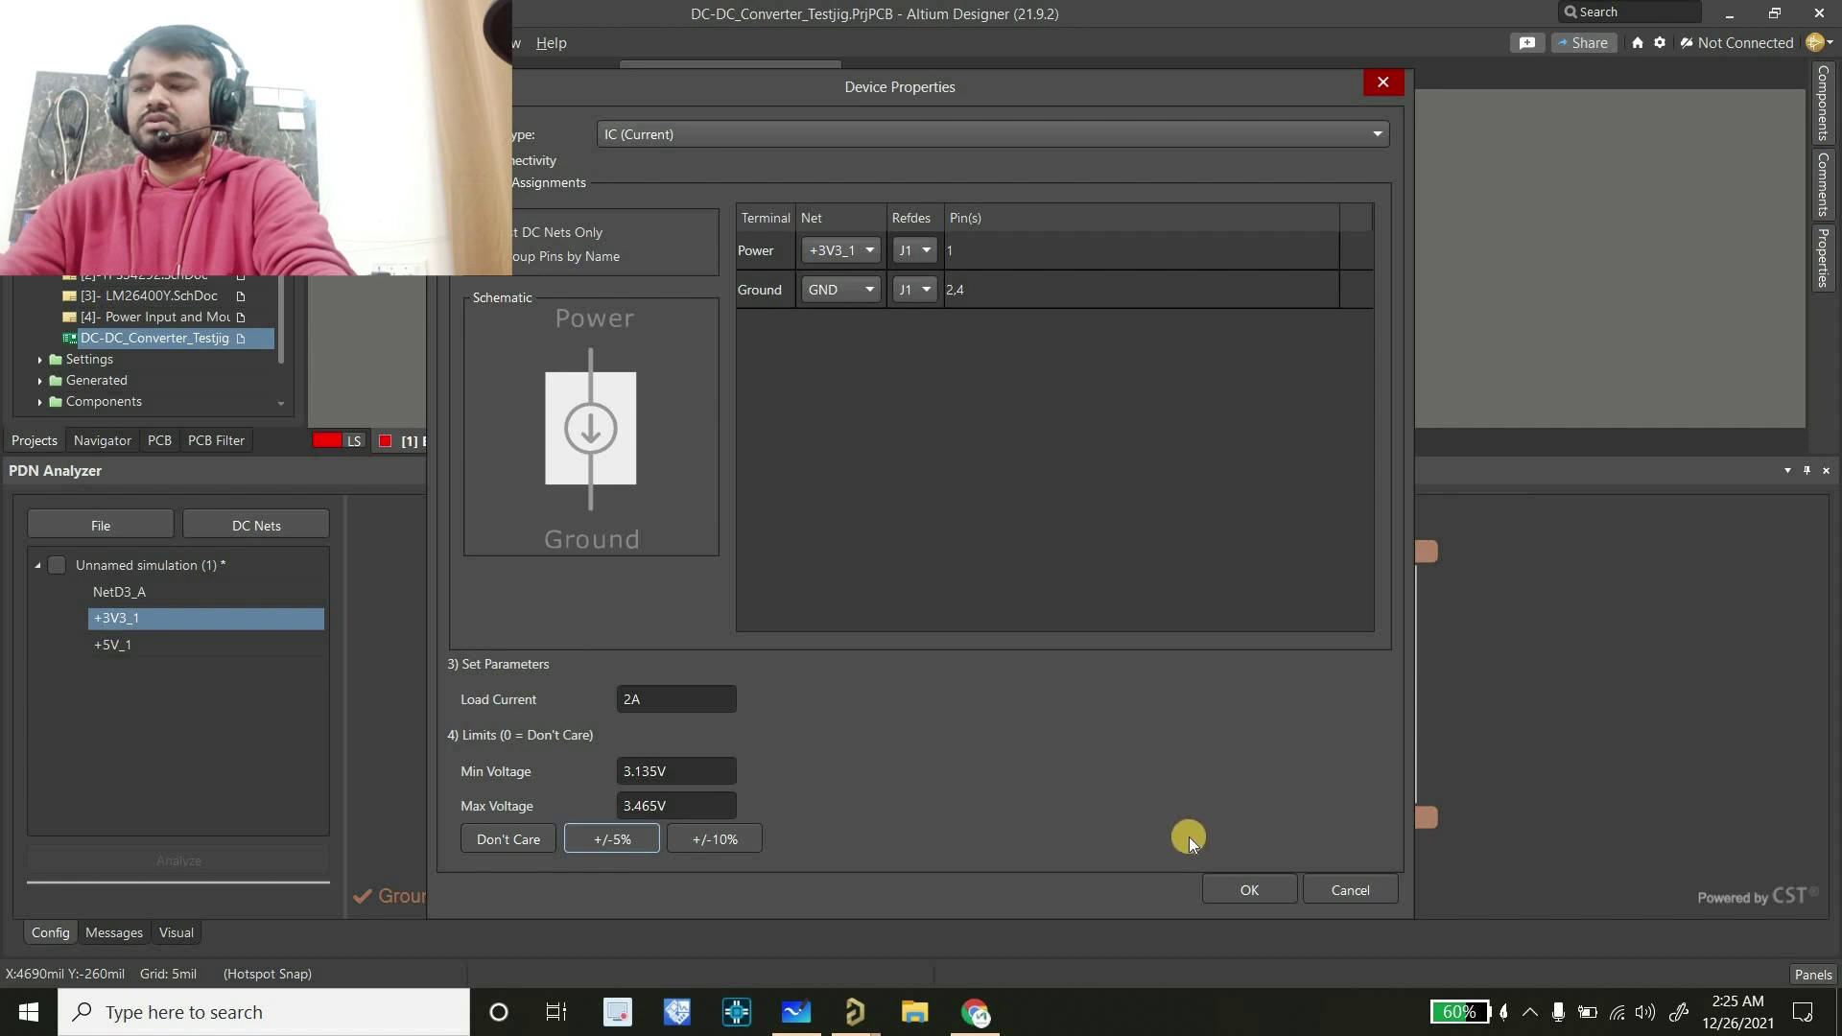
left_click(1246, 893)
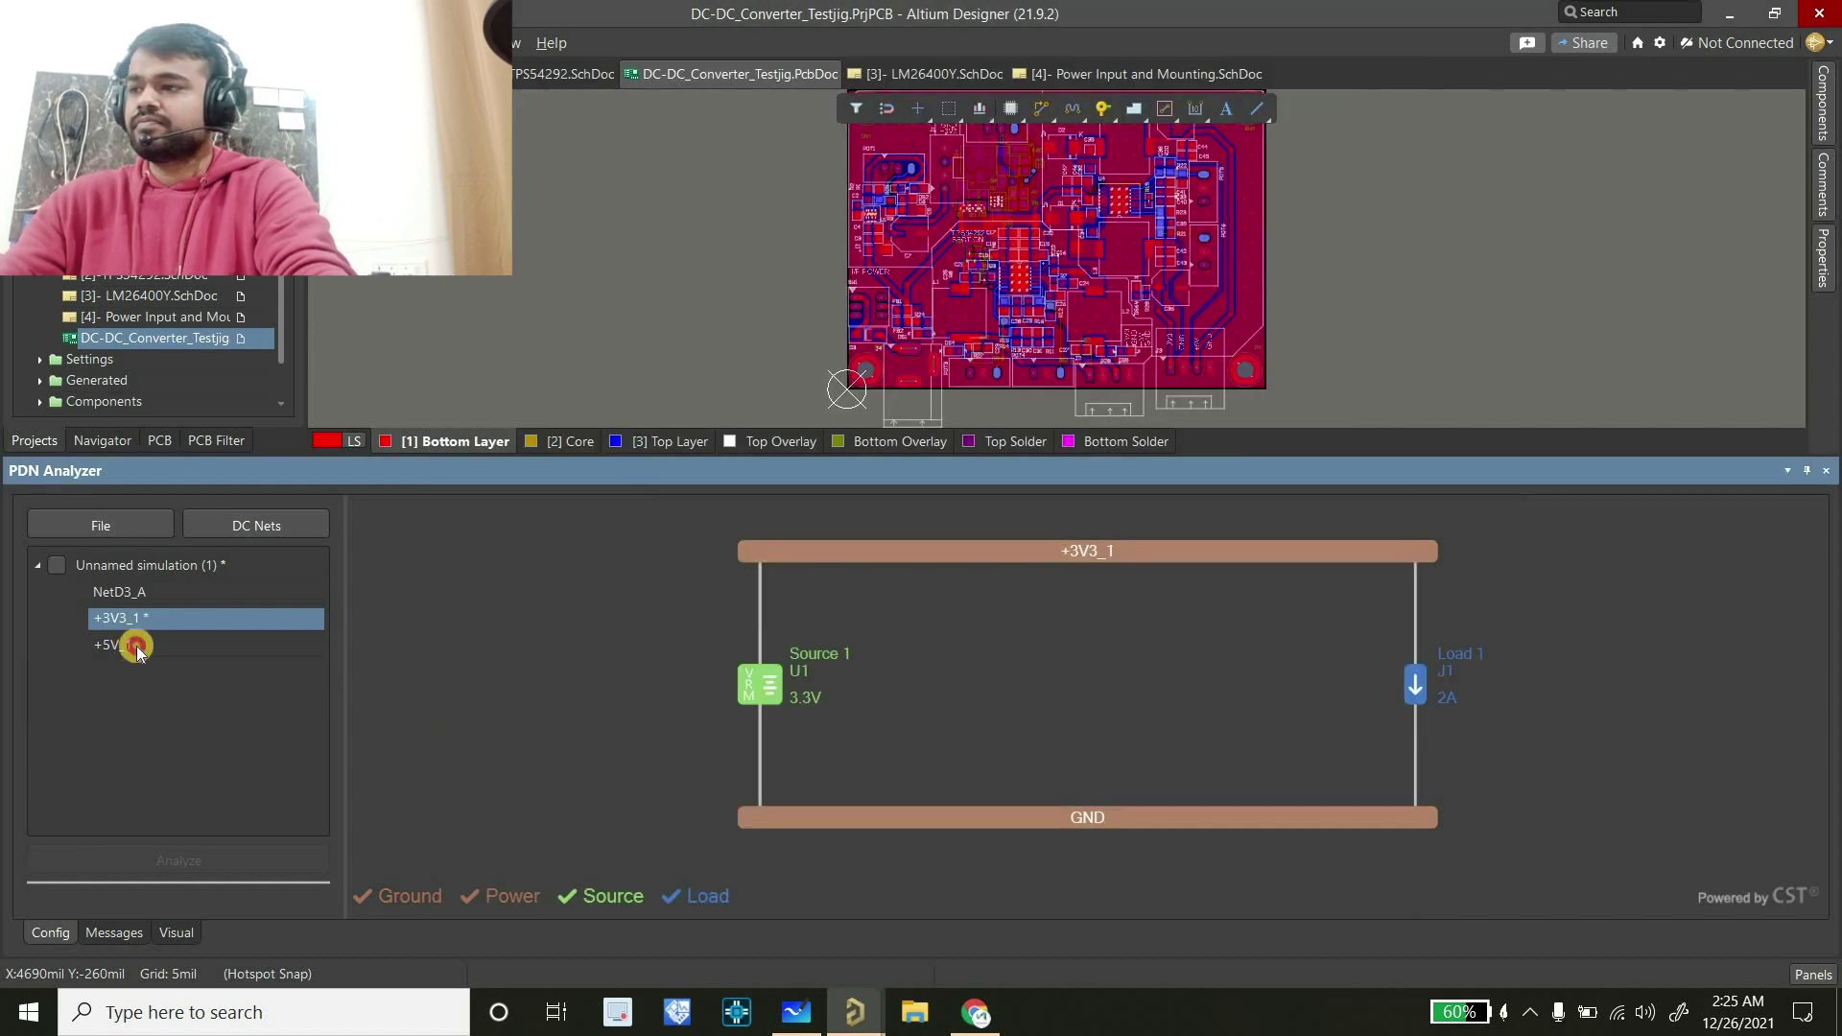
Add an IC (Current) load on the +5V_1 network with J1 as the component, 2 A load current and +/-5% voltage limits
left_click(130, 644)
right_click(1414, 654)
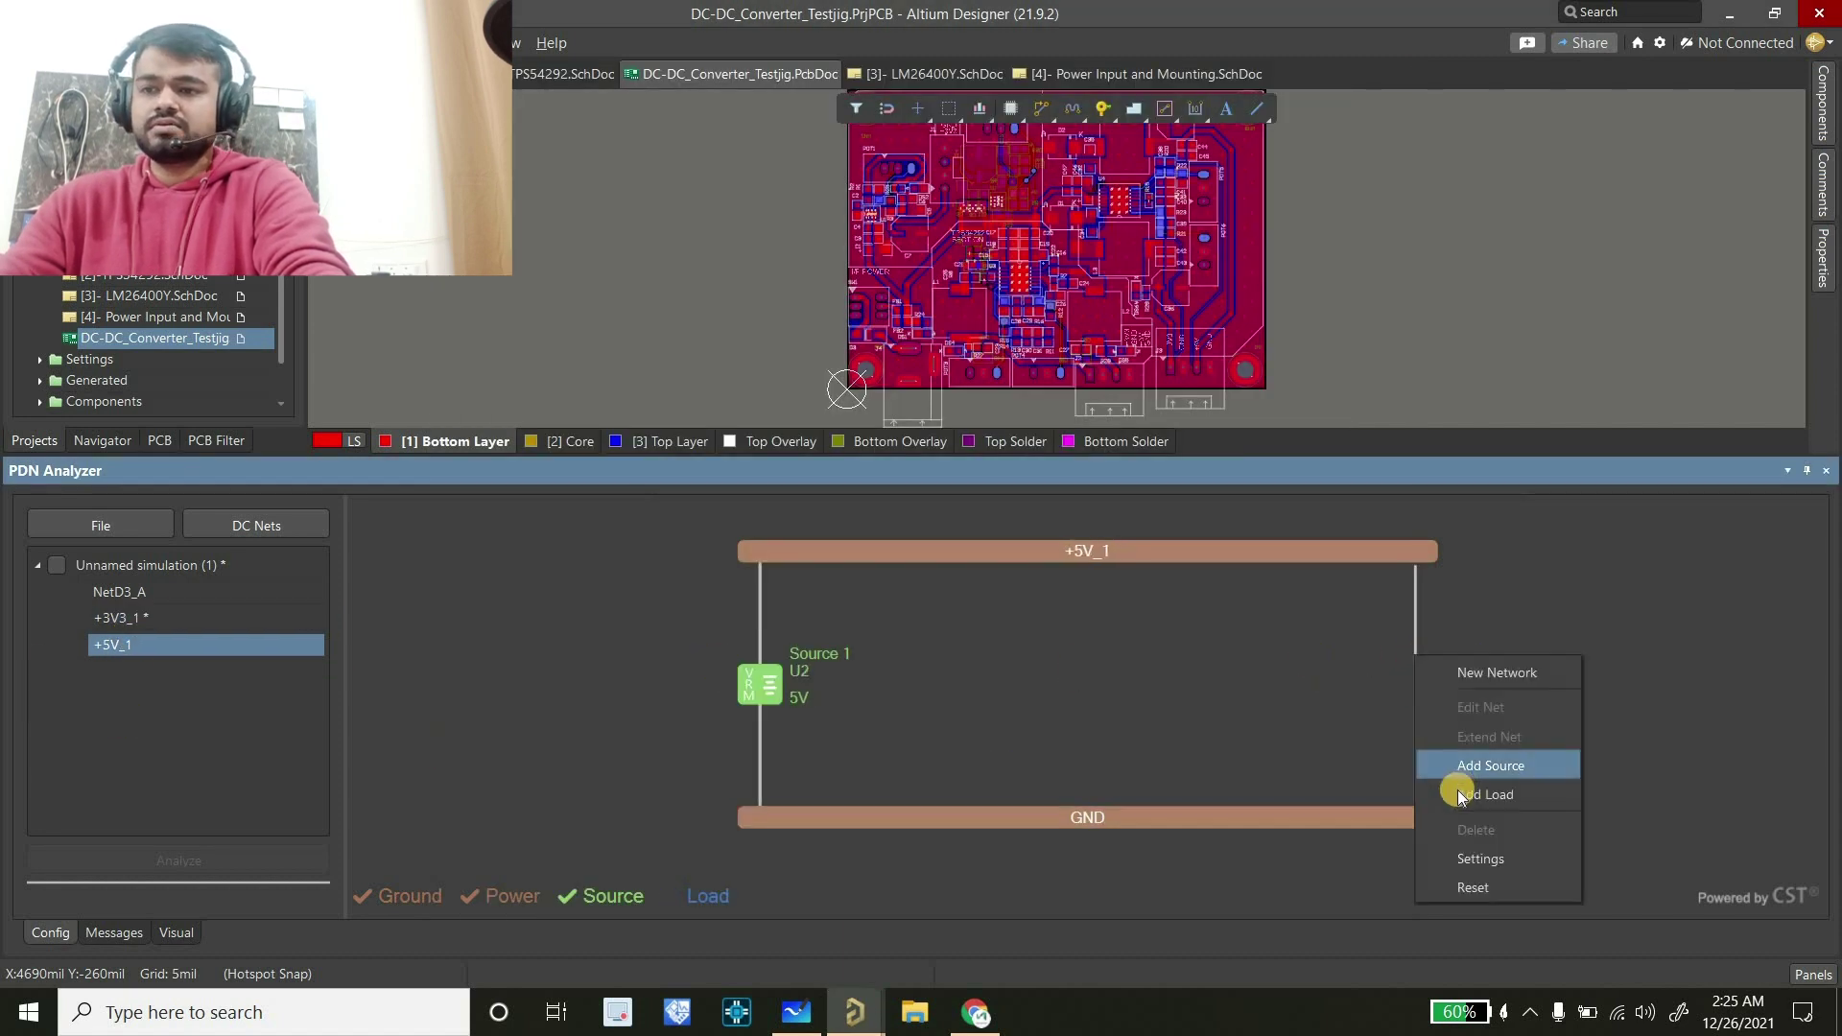
key("Return")
left_click(910, 251)
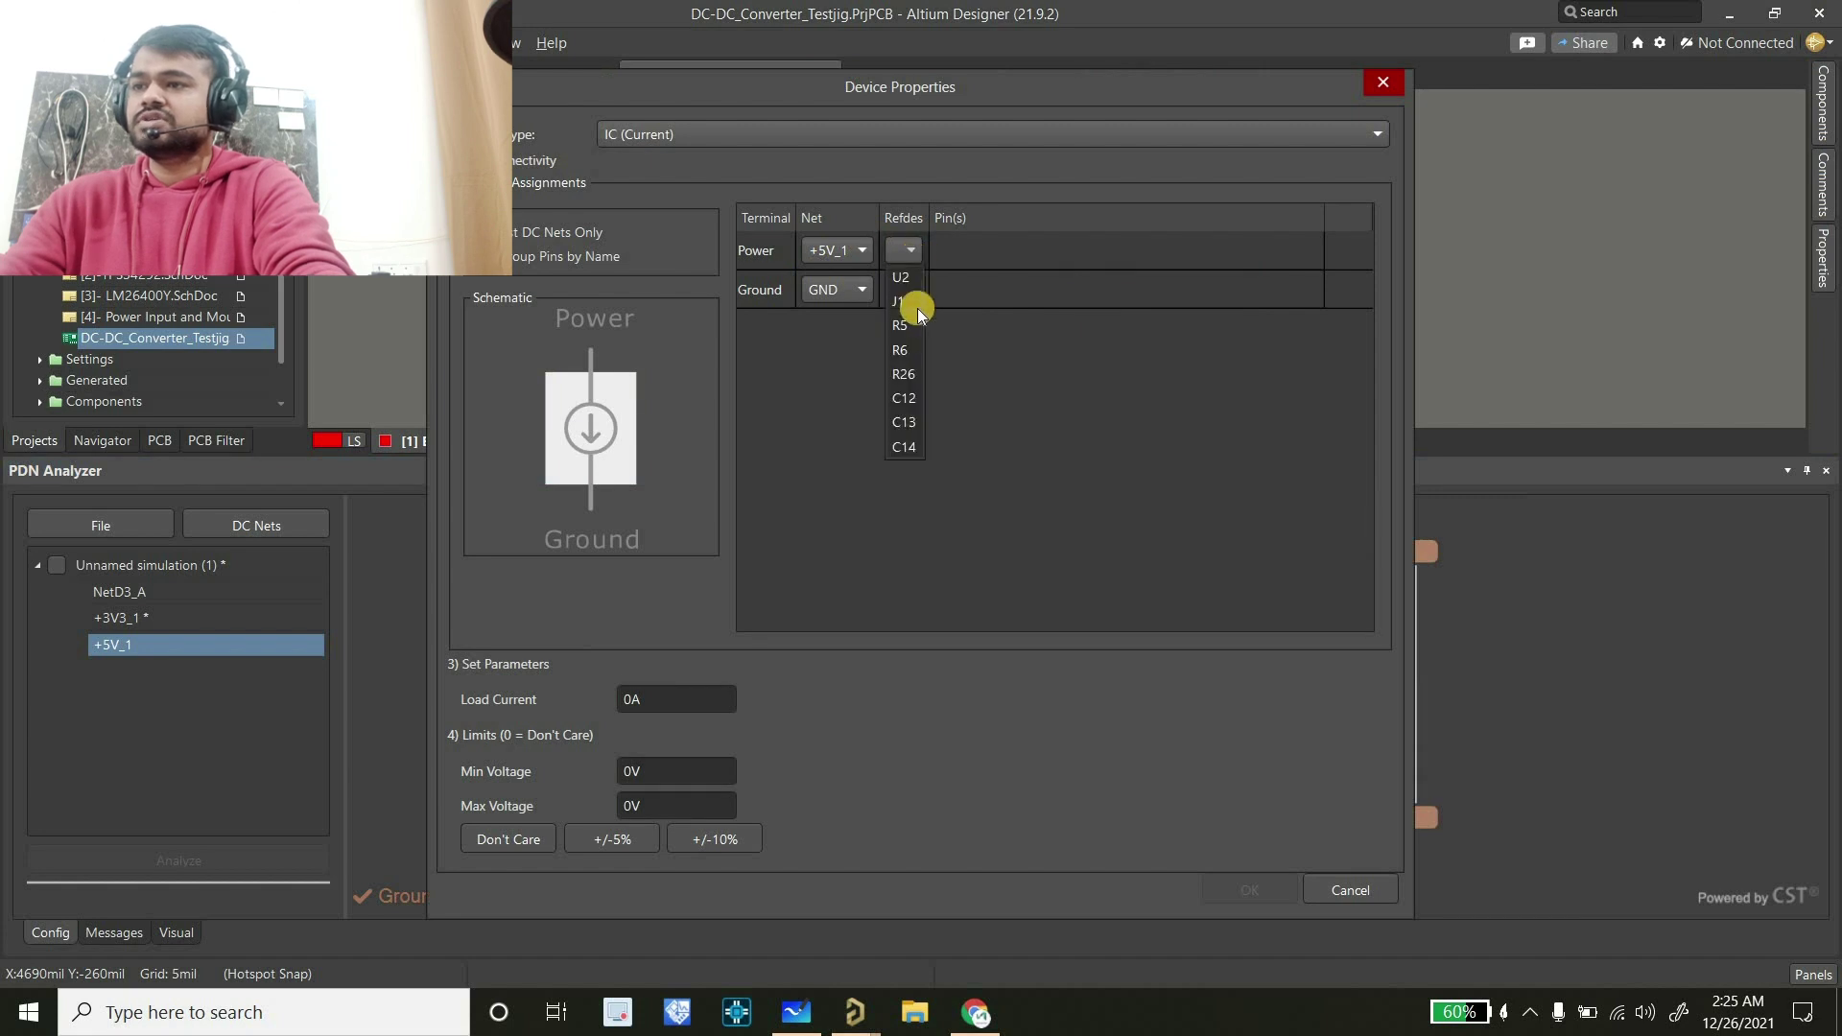
left_click(653, 705)
type("2A")
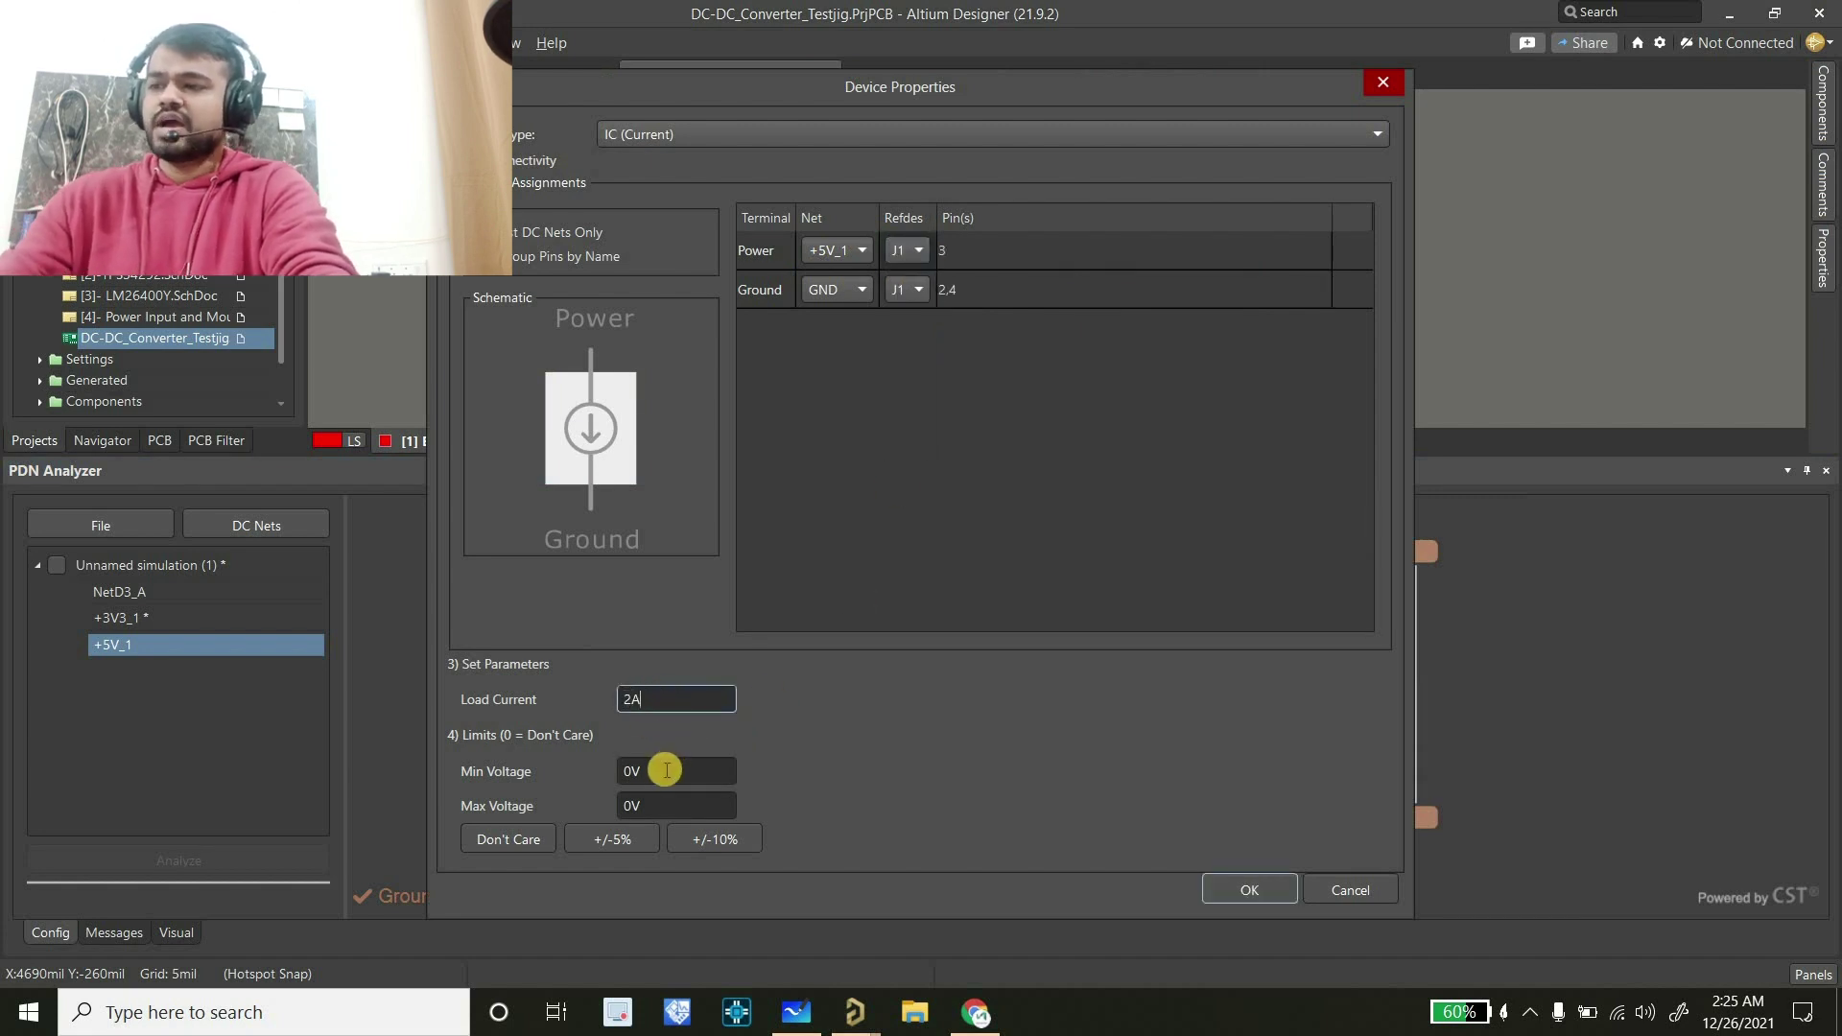
left_click(614, 840)
left_click(1252, 891)
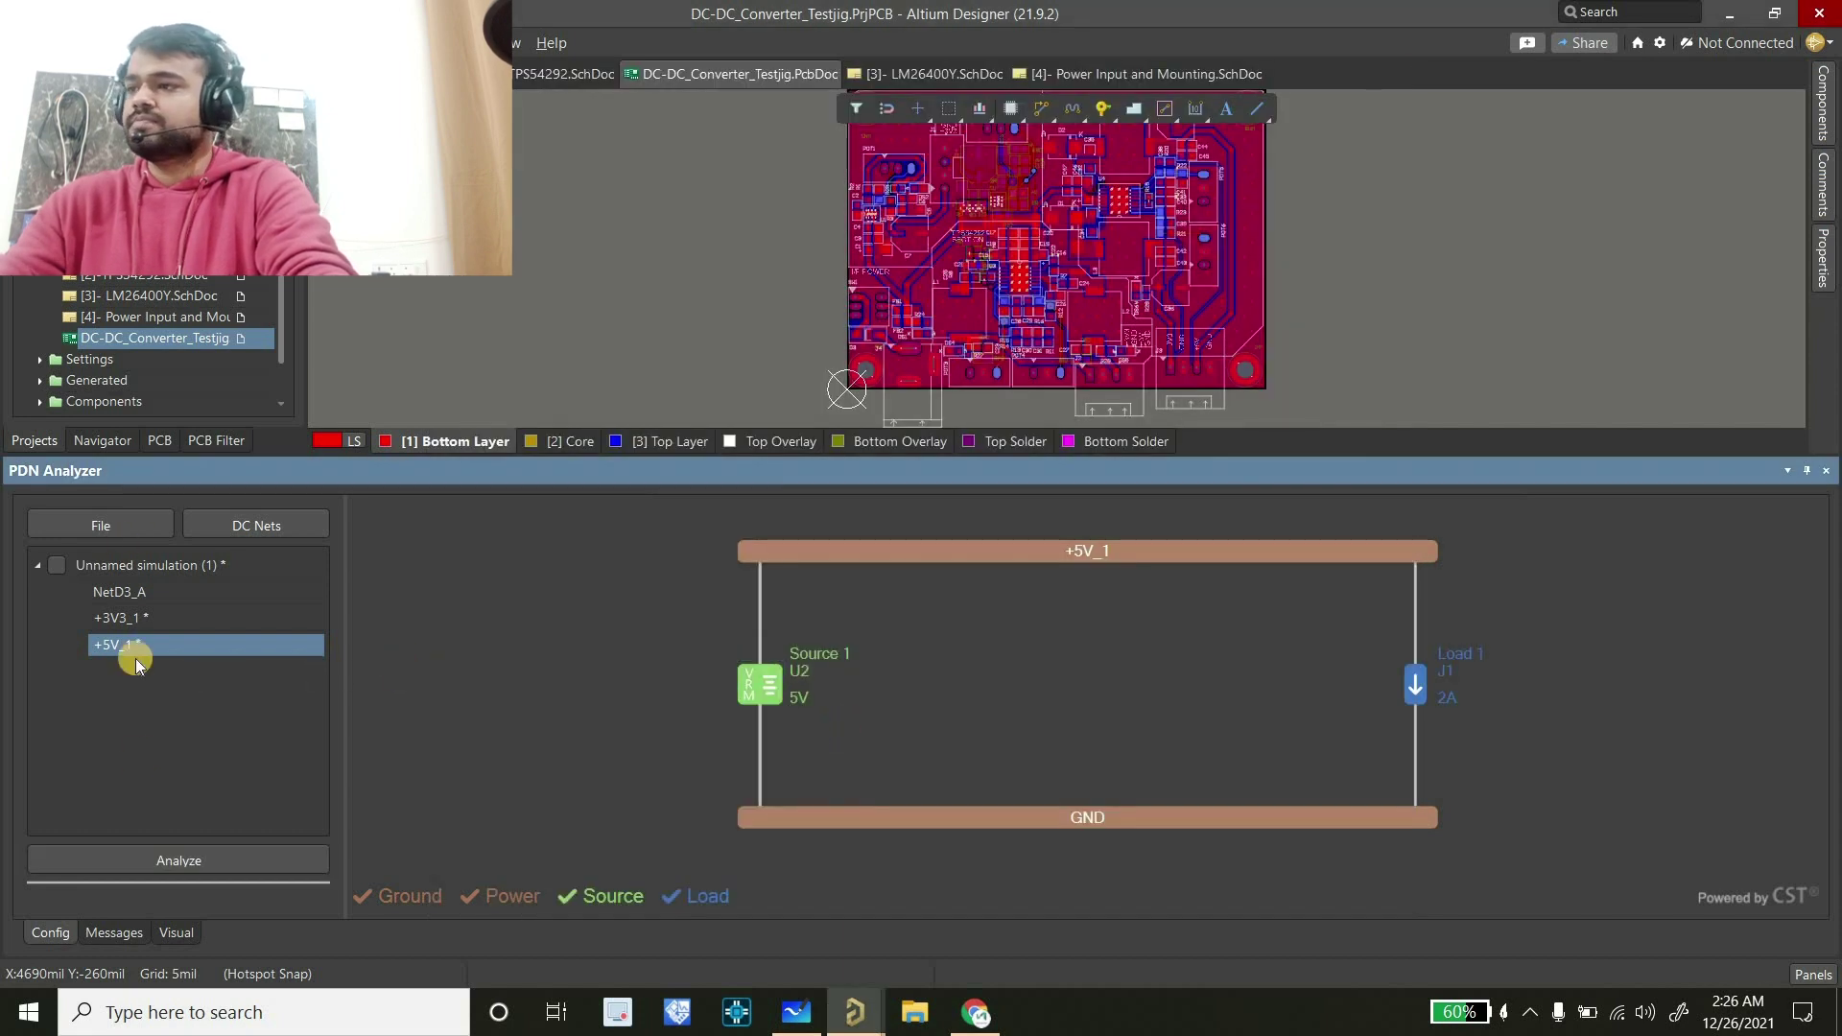
Save the simulation, then rename it as Block 1
left_click(90, 528)
left_click(95, 618)
double_click(128, 566)
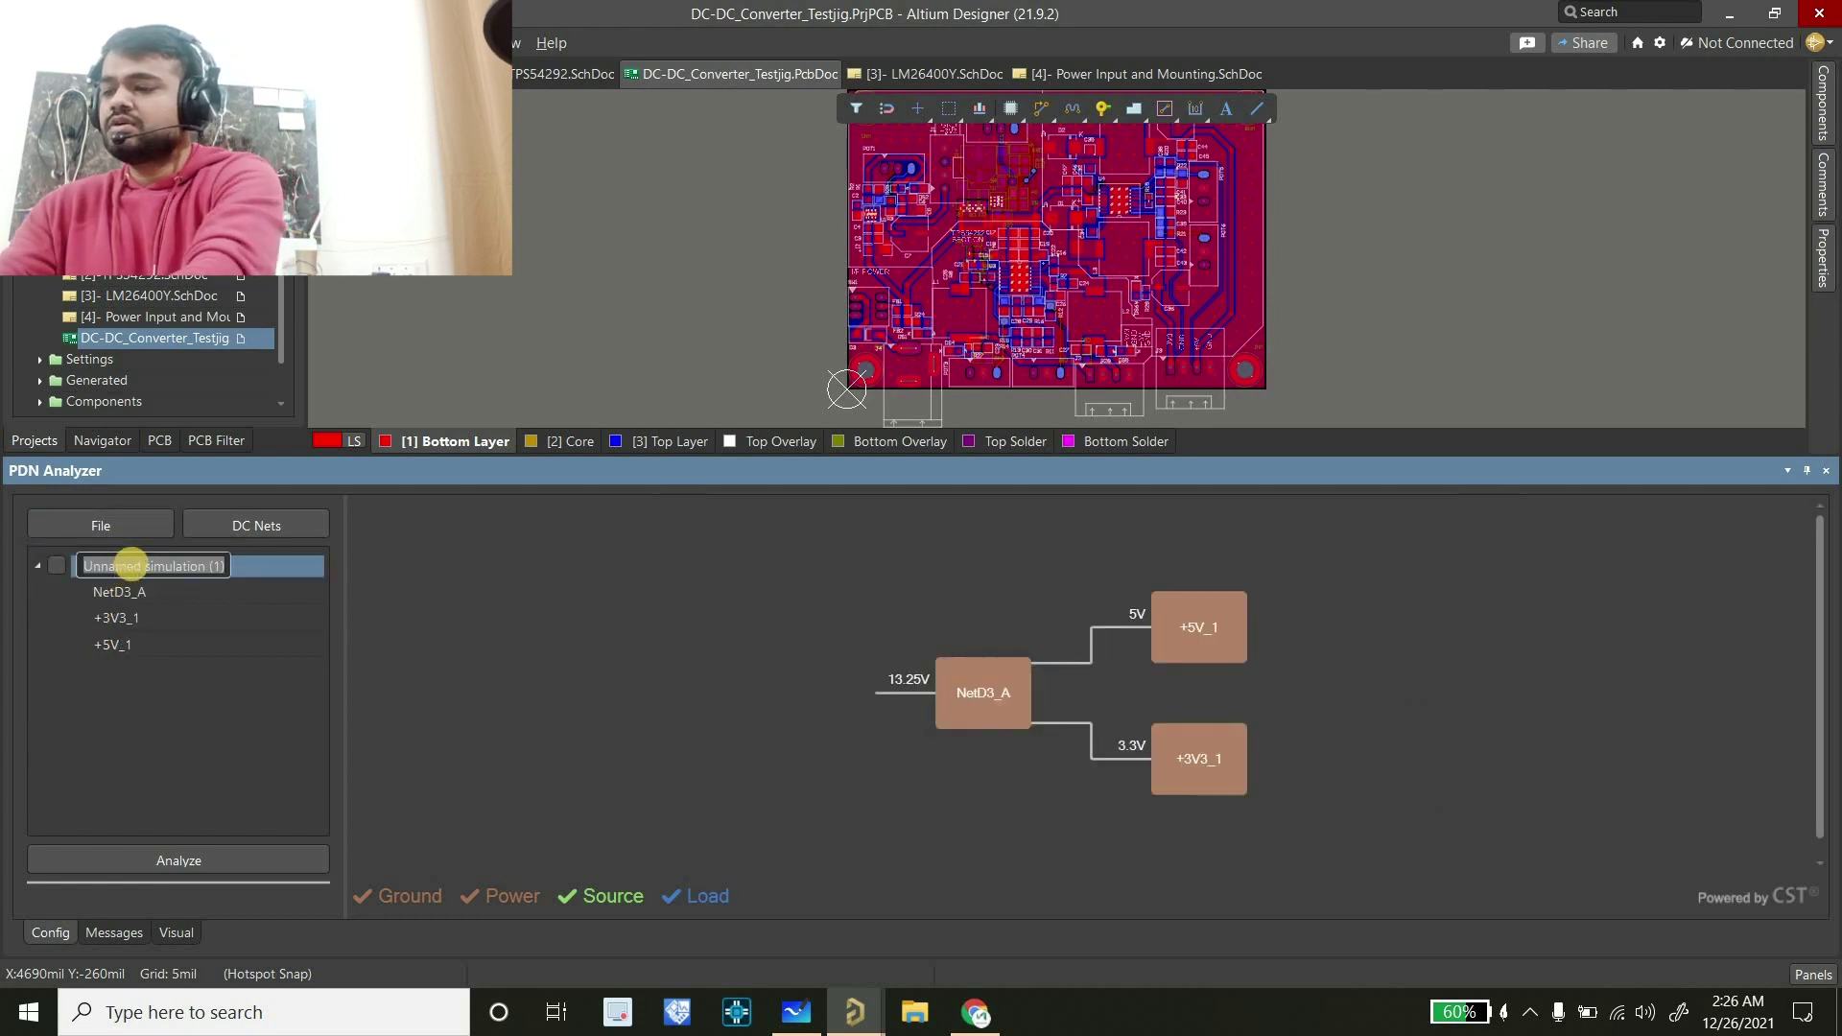
type("Block")
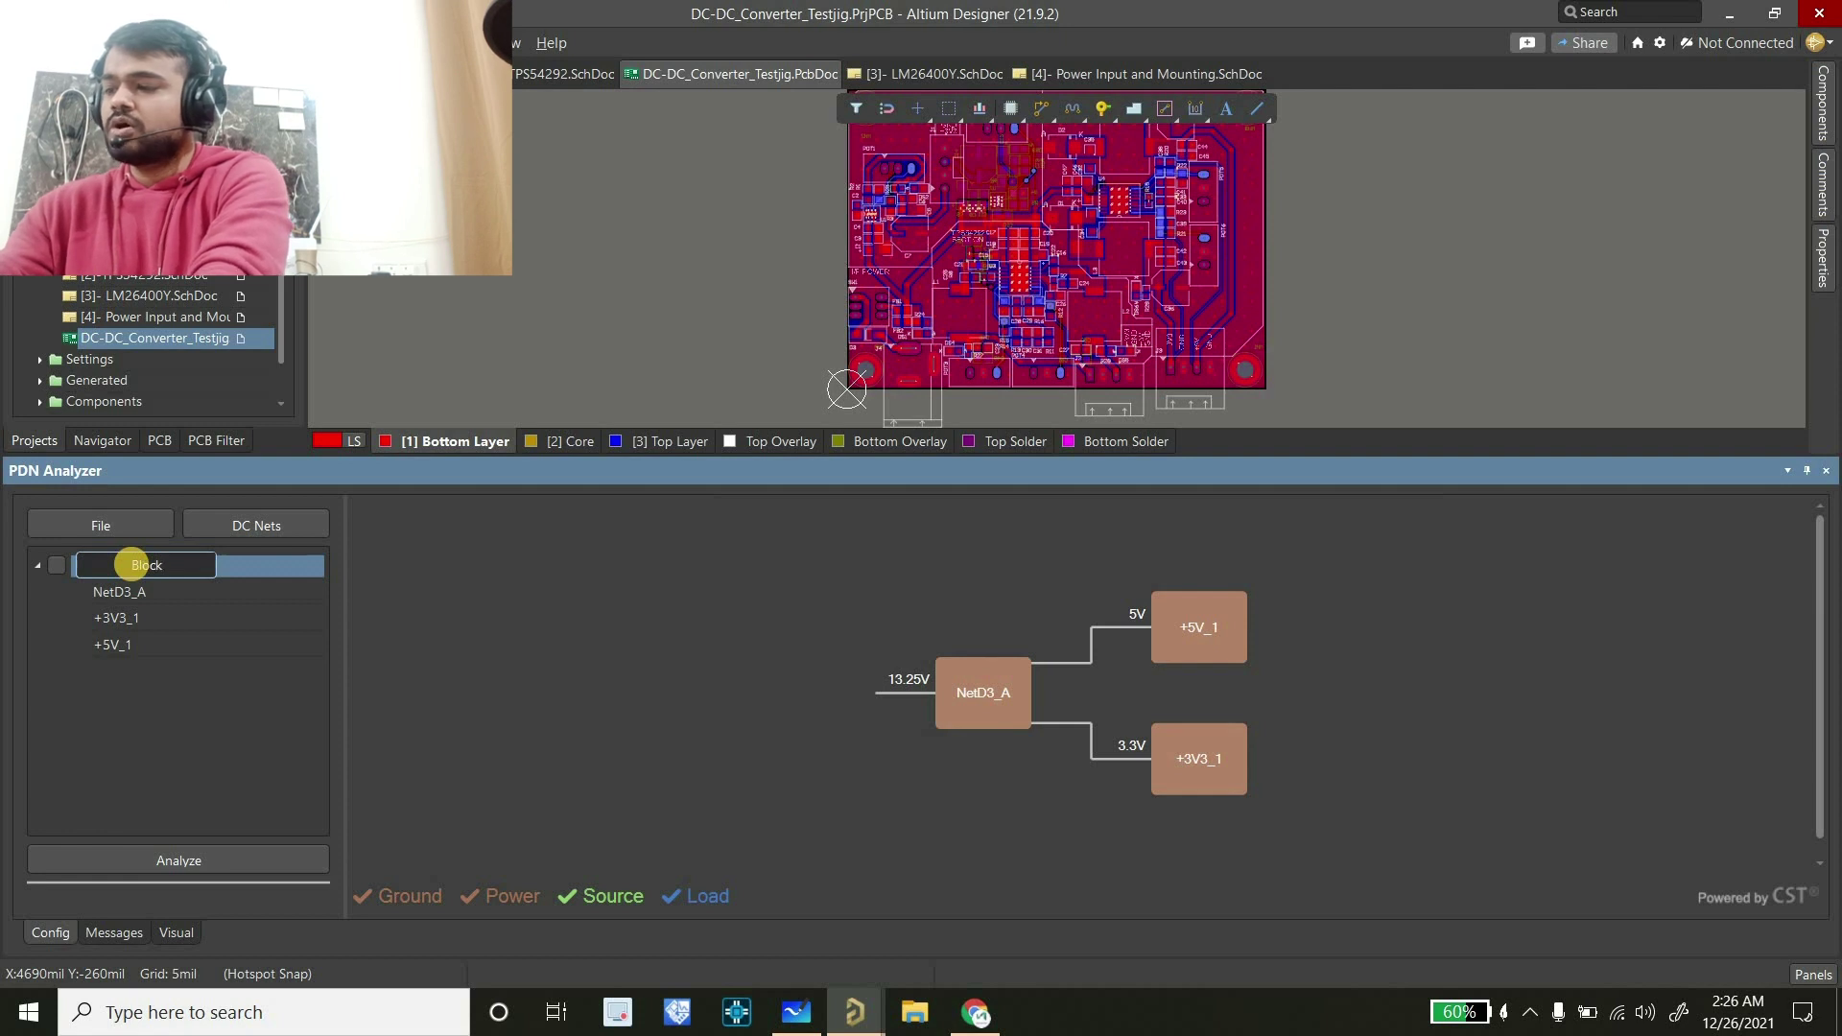
type(" 1")
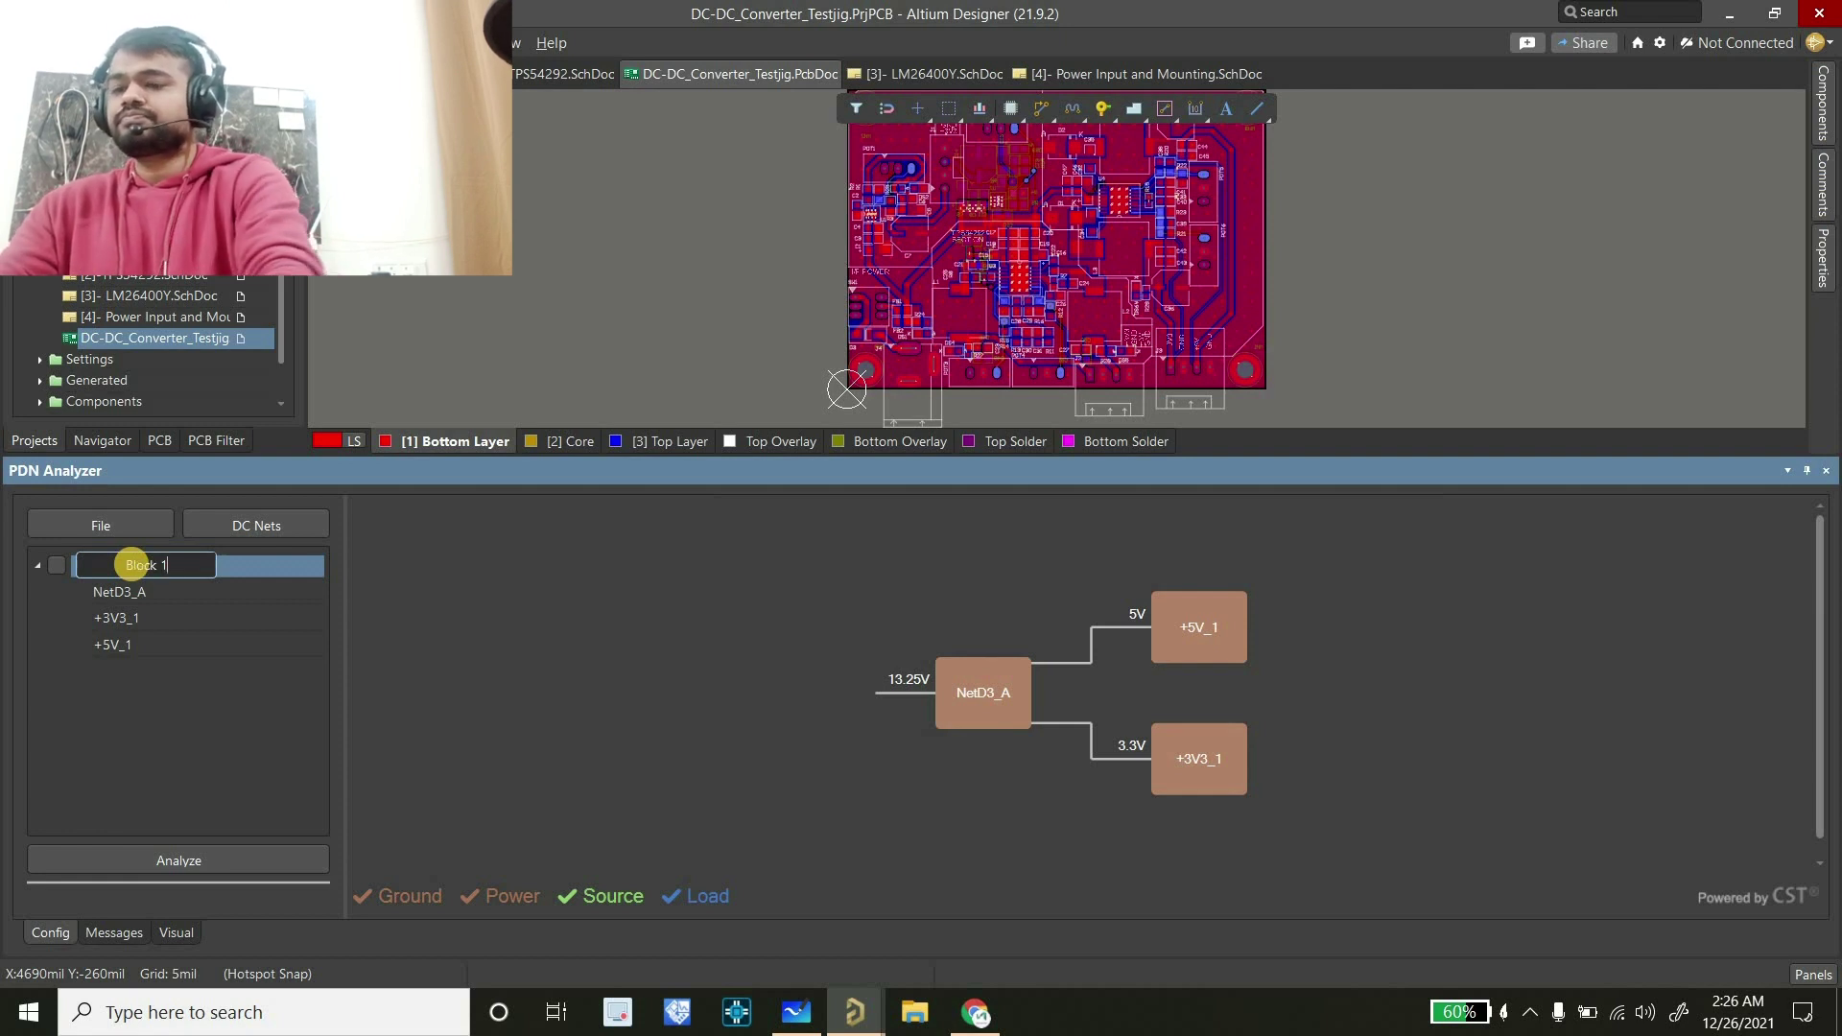
key("Return")
Save the renamed simulation as a .pdna file named Block 1 in the PDNAnalyzer_Config folder
left_click(132, 528)
left_click(115, 606)
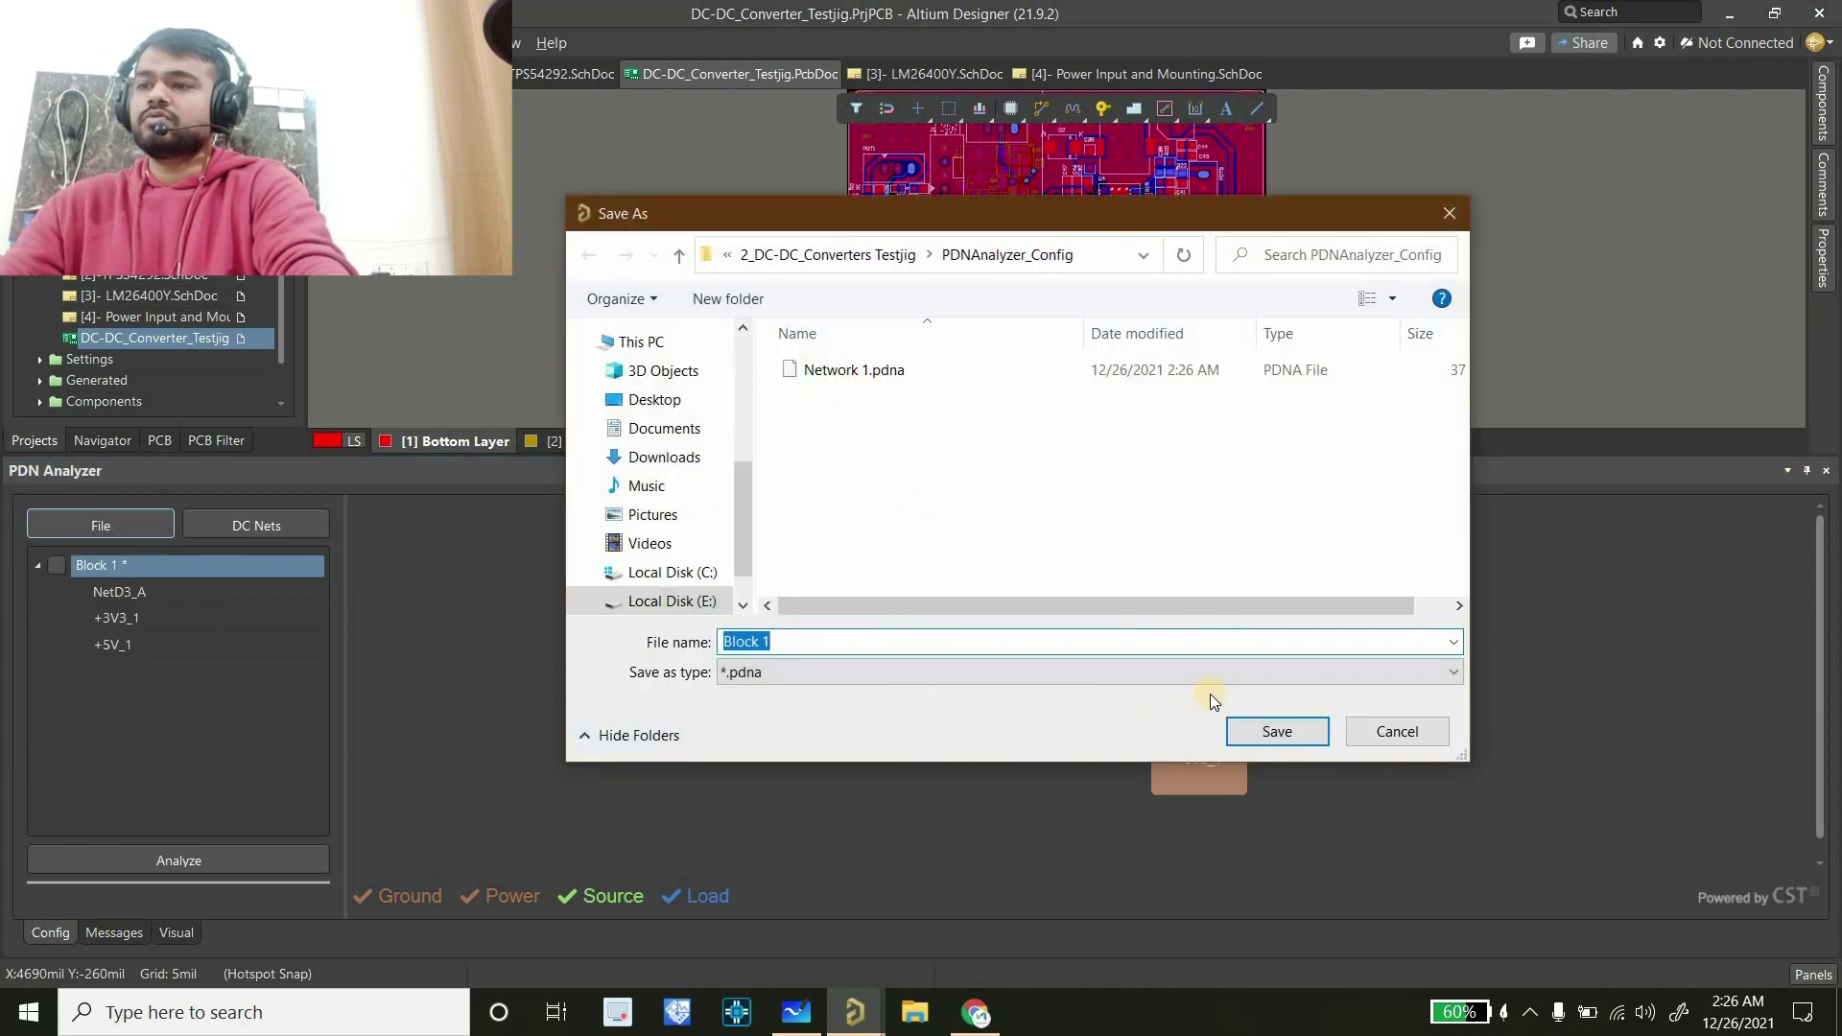
left_click(1252, 734)
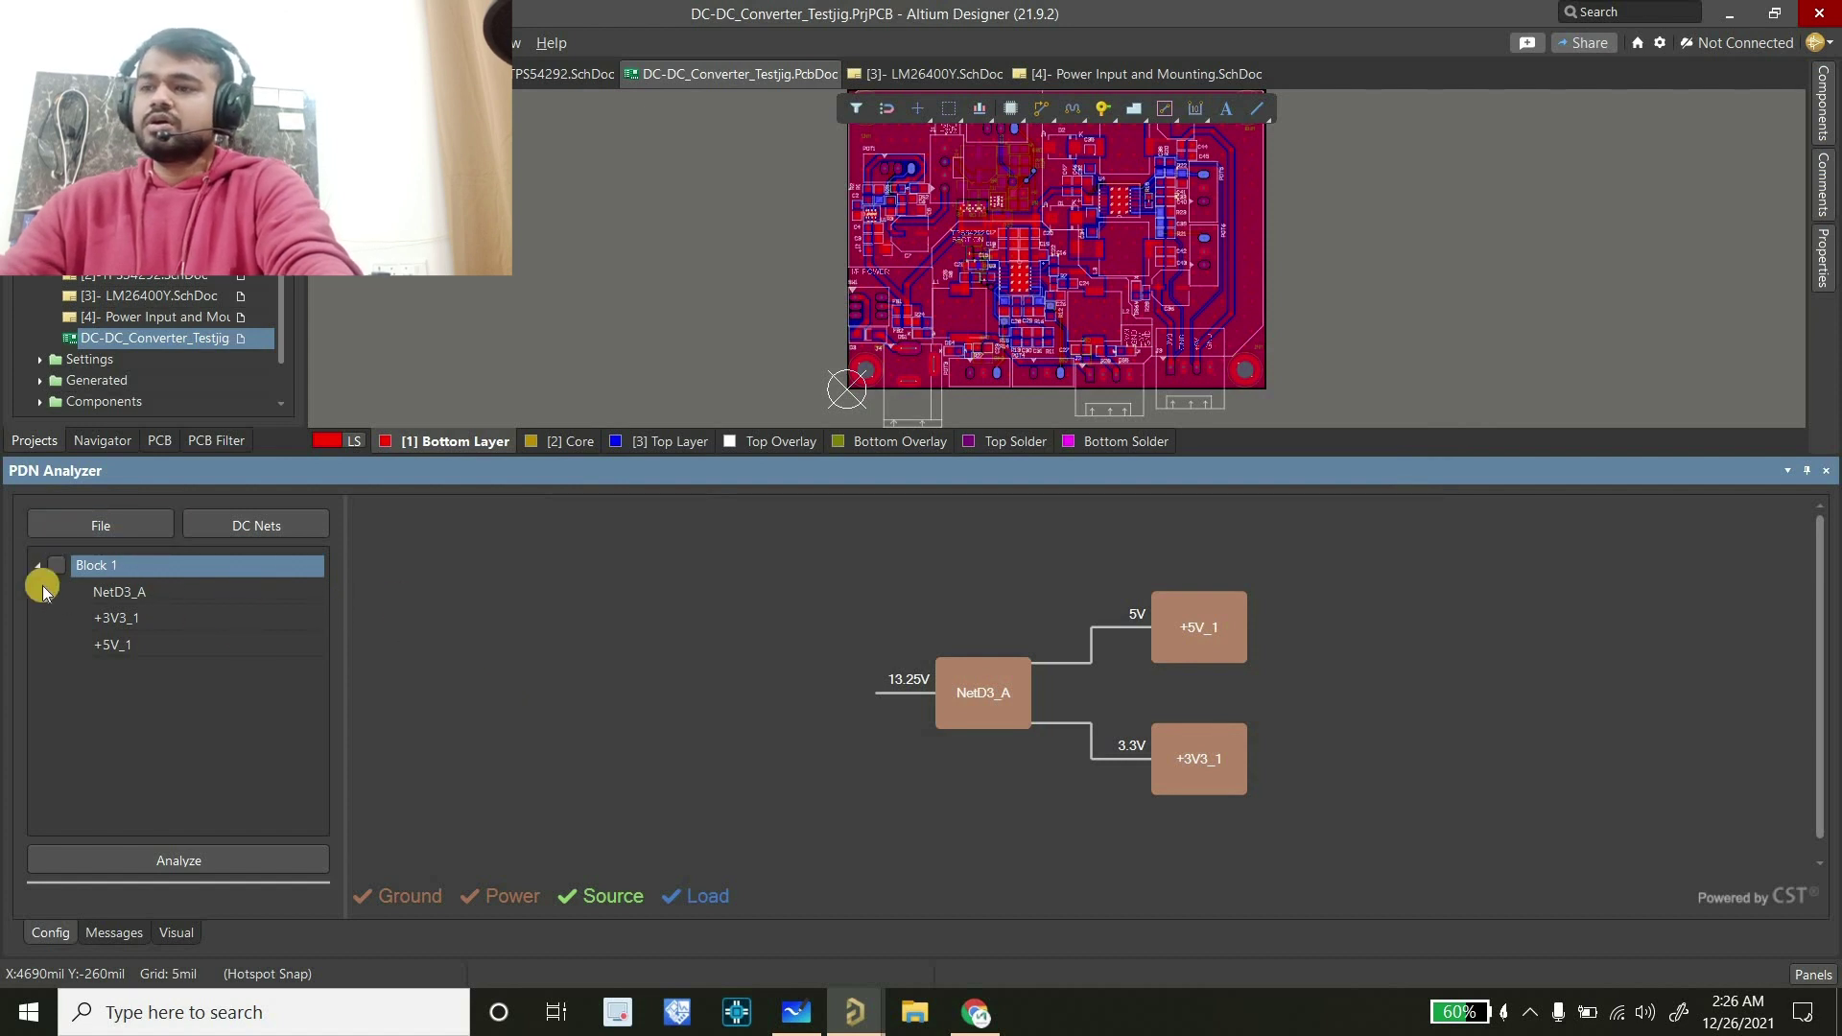
right_click(106, 567)
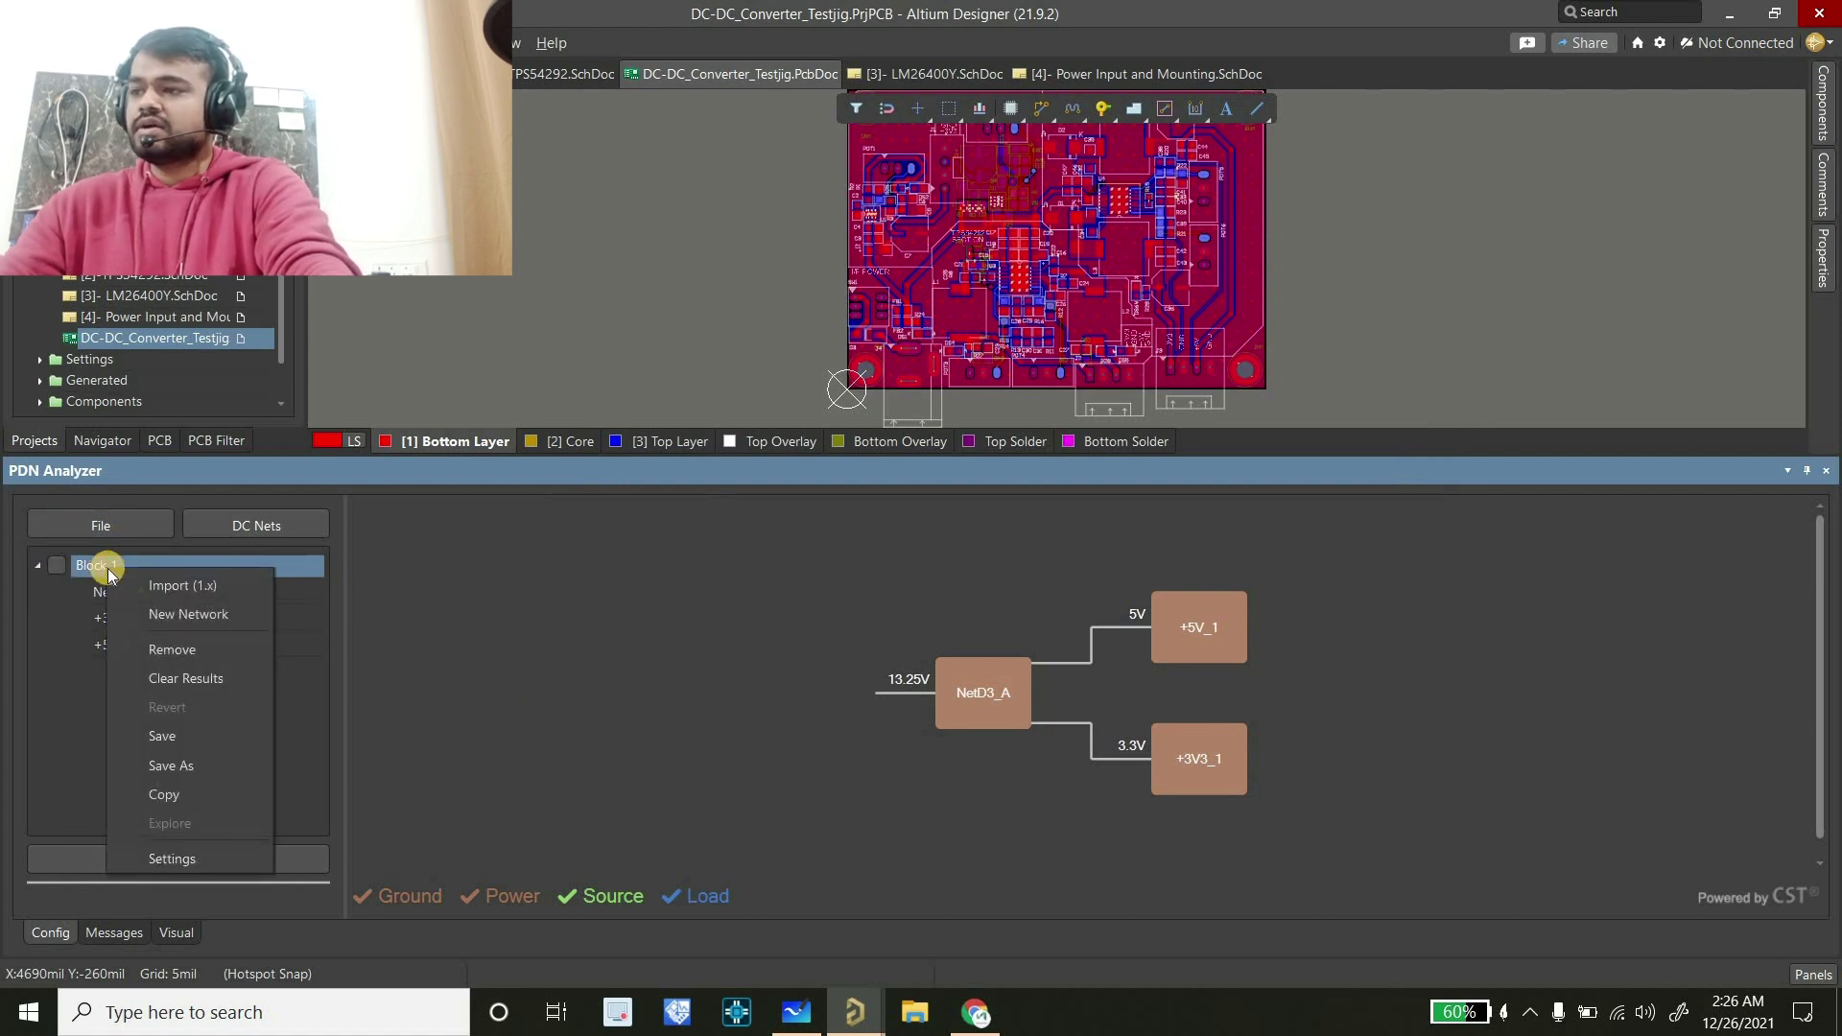
left_click(127, 608)
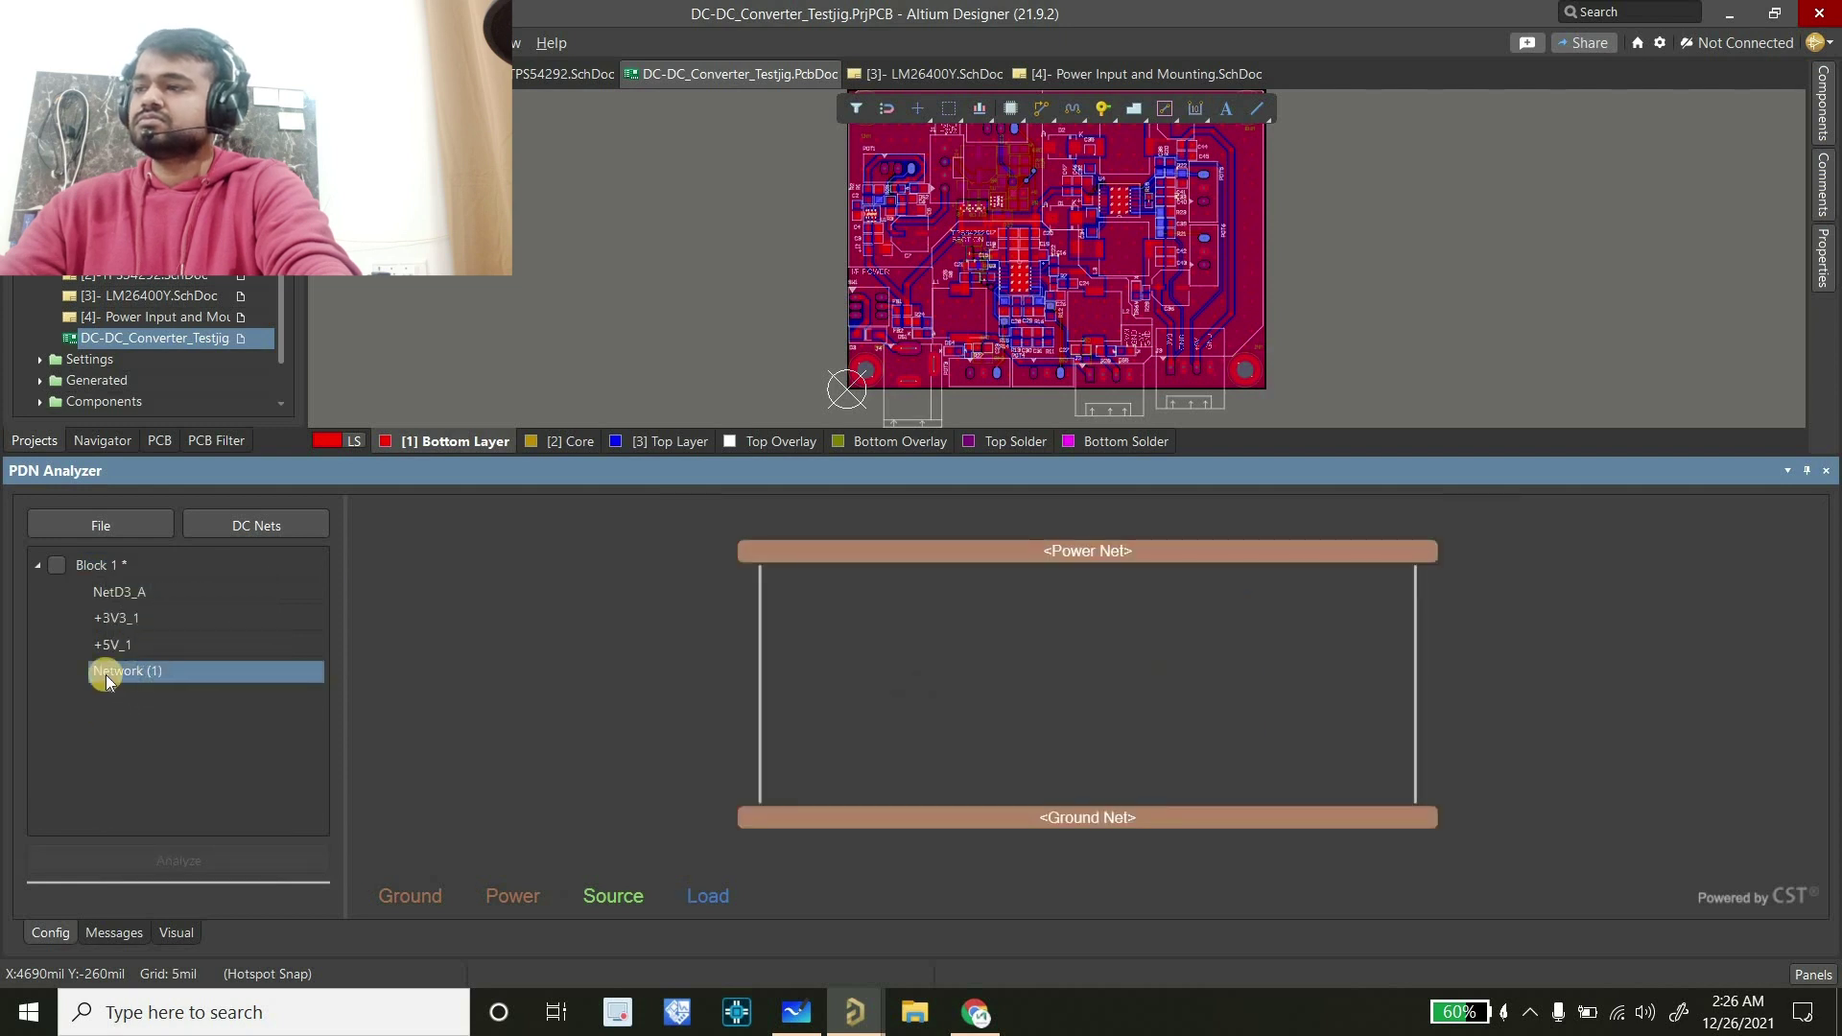
right_click(102, 675)
left_click(140, 692)
Create a second simulation alongside Block 1 and, after reviewing Block 1's NetD3_A network, open the new simulation's empty network
left_click(67, 517)
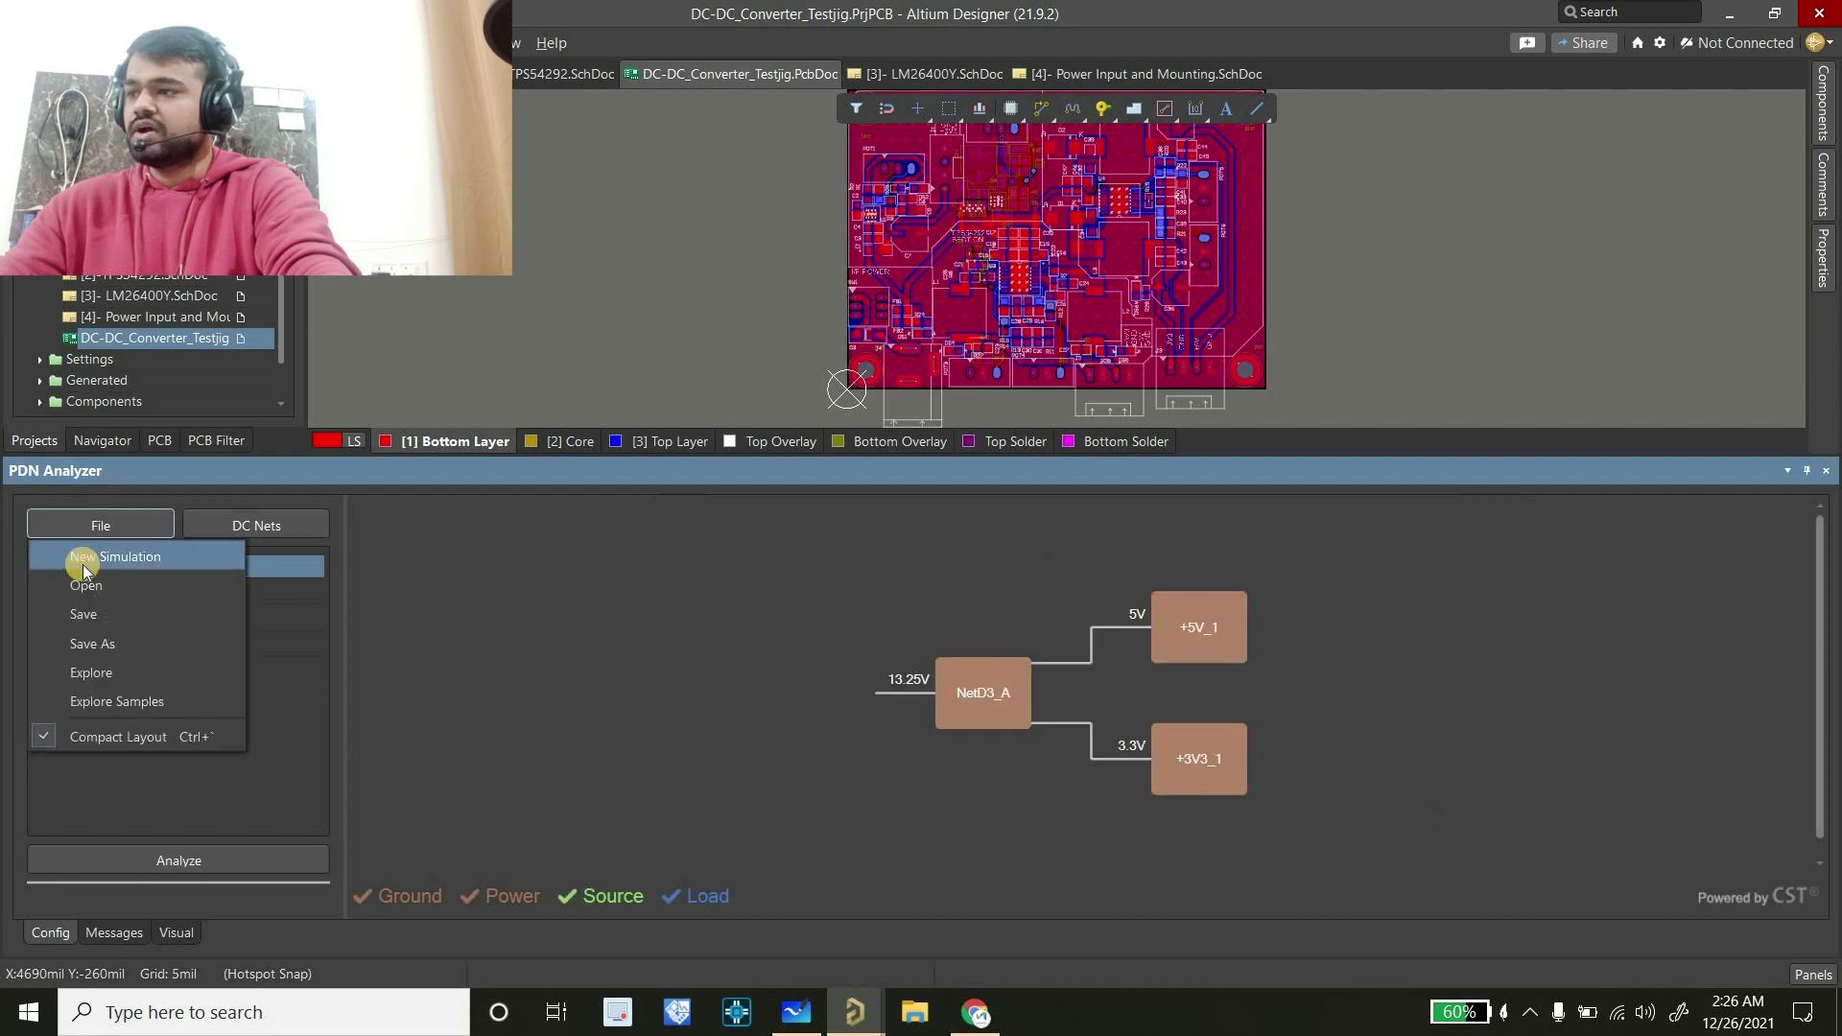
left_click(92, 558)
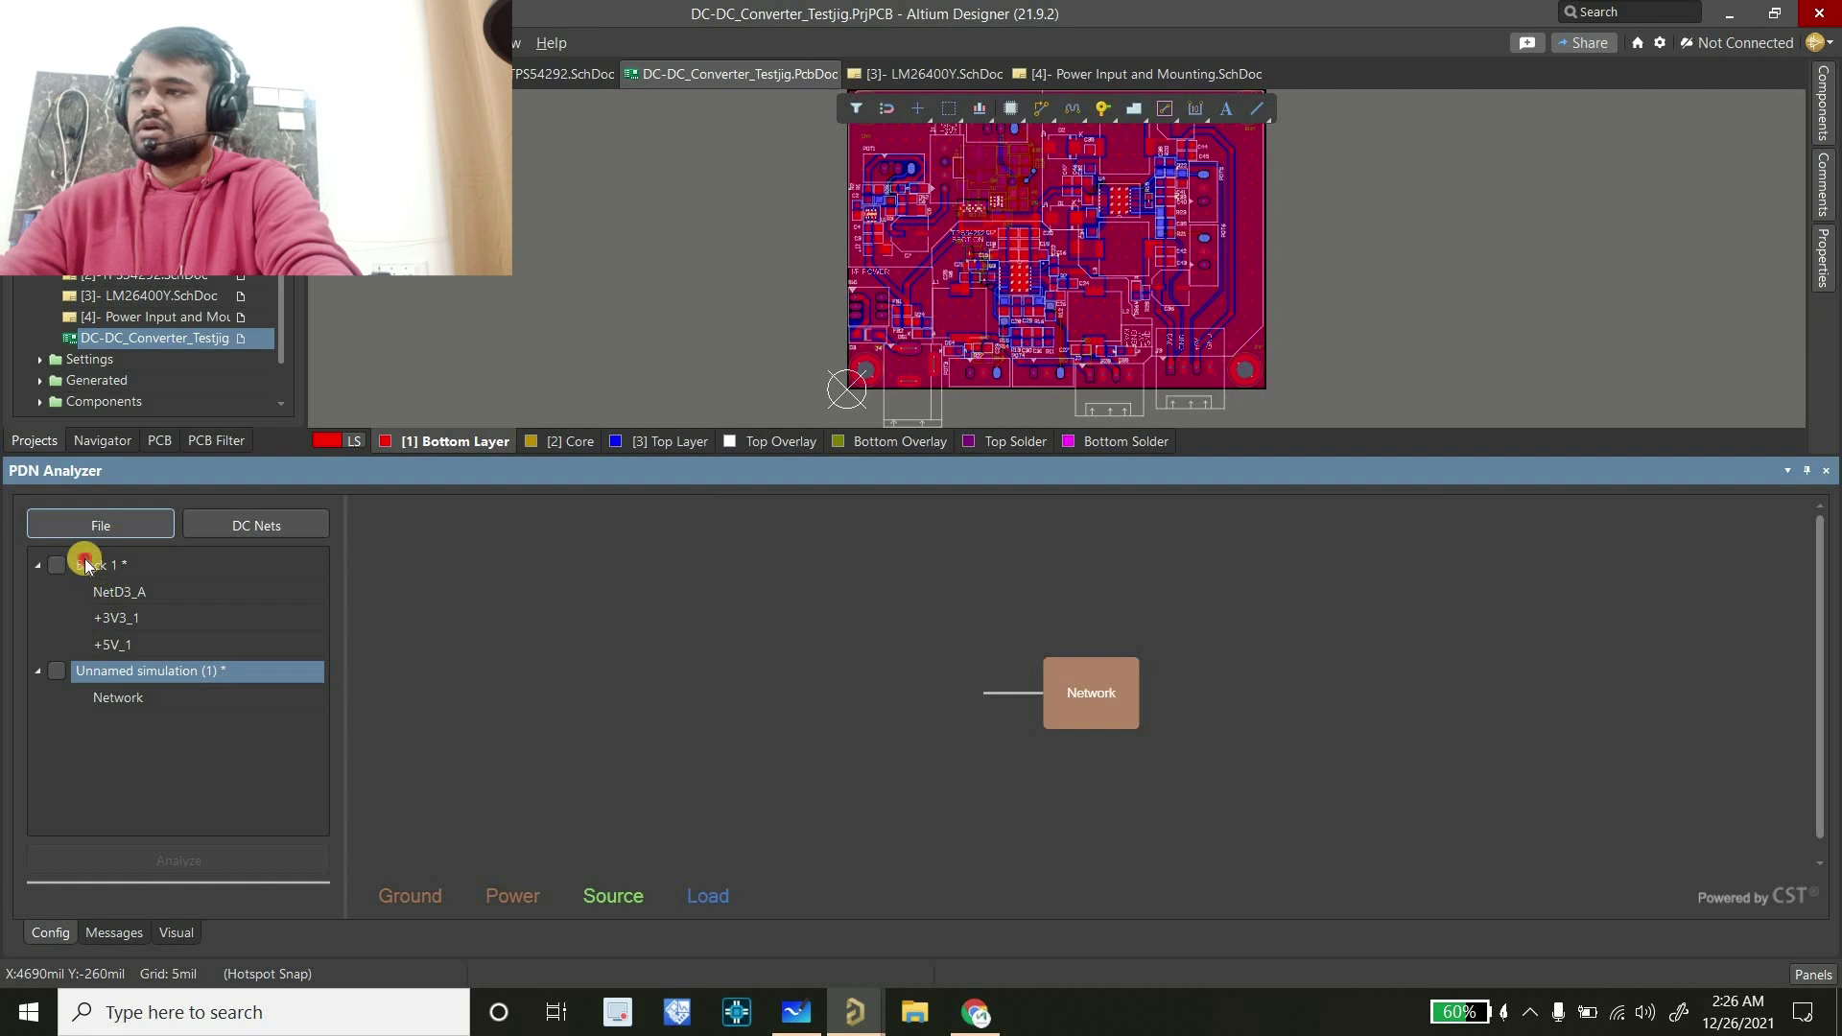
left_click(86, 564)
left_click(117, 676)
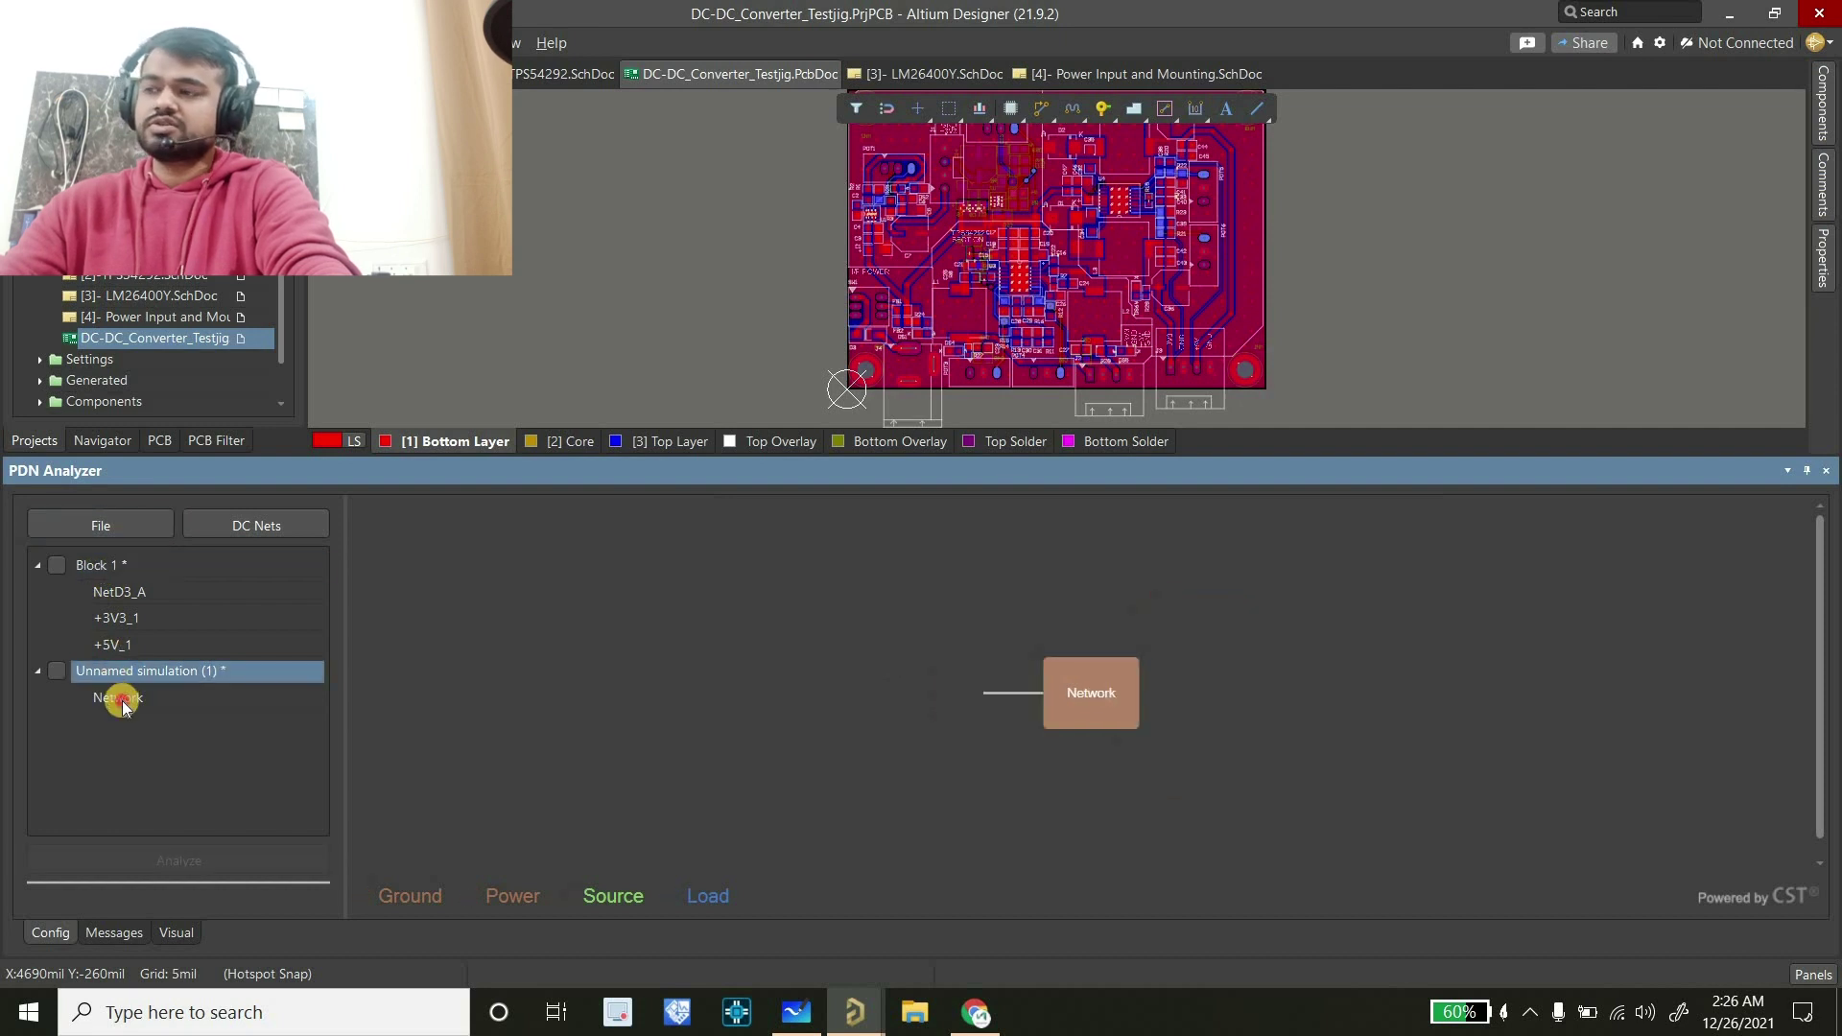
left_click(123, 701)
left_click(123, 595)
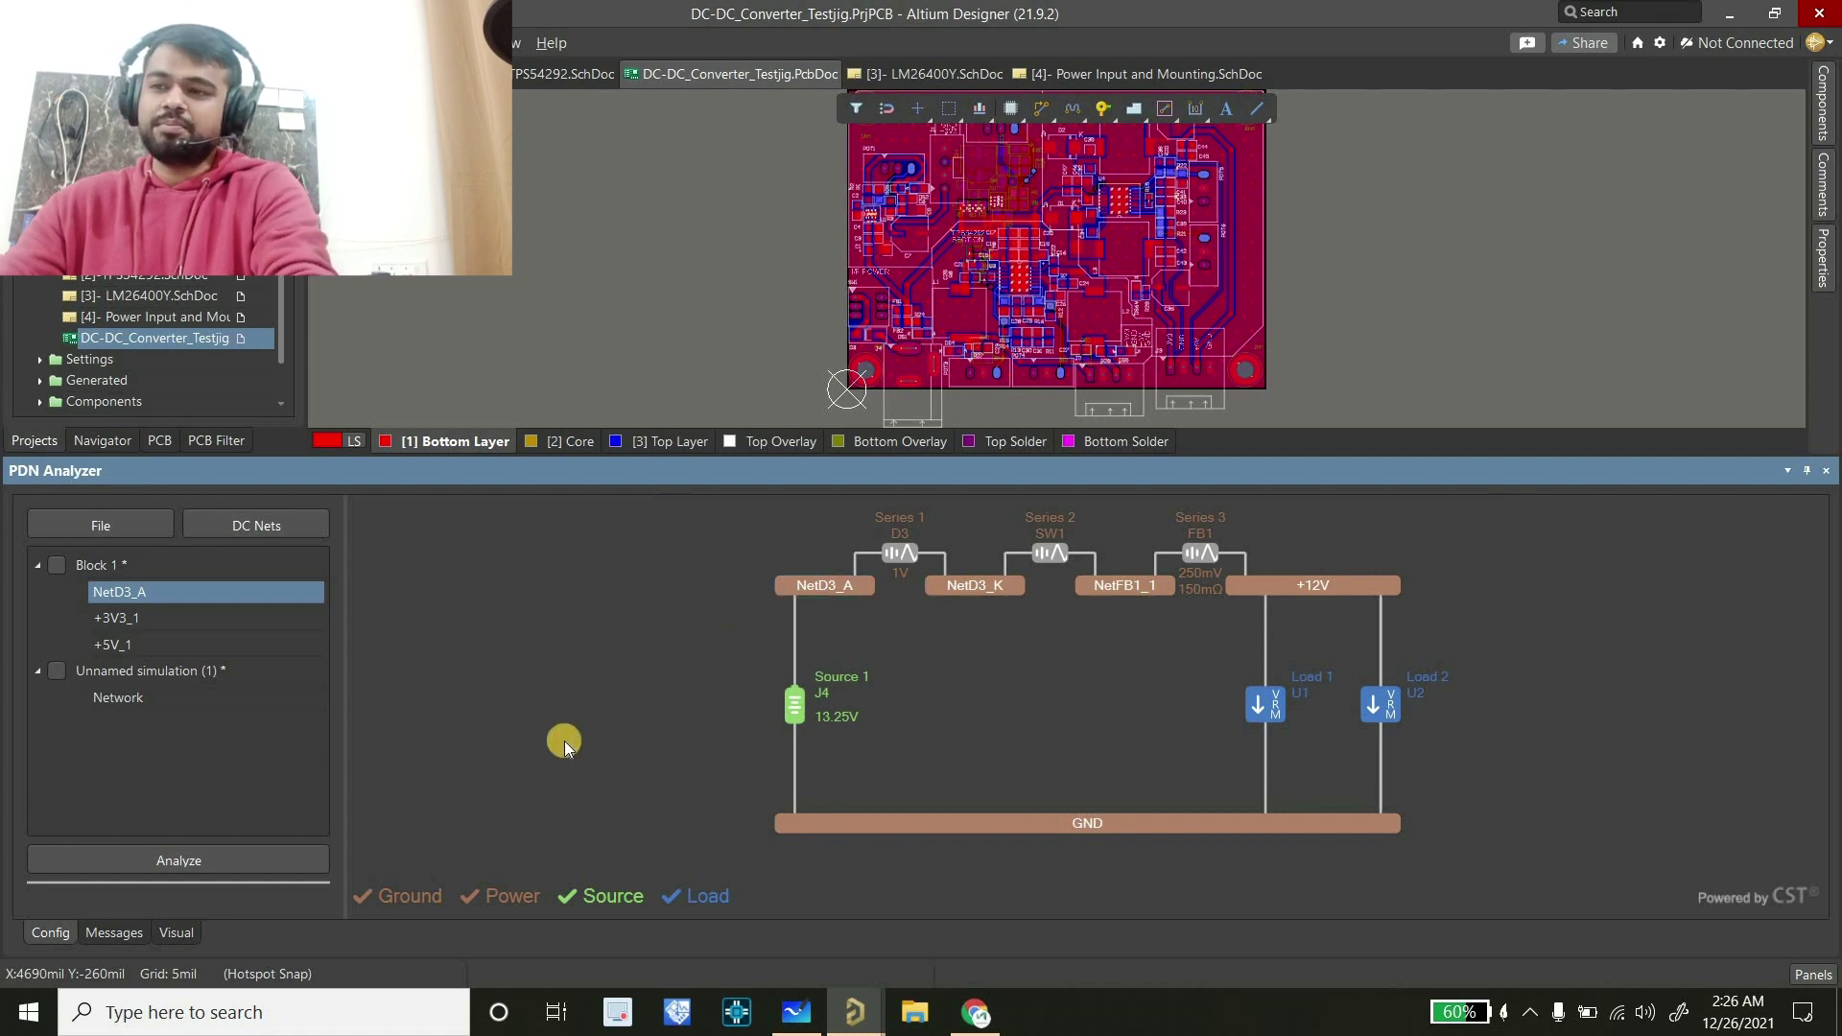
left_click(157, 696)
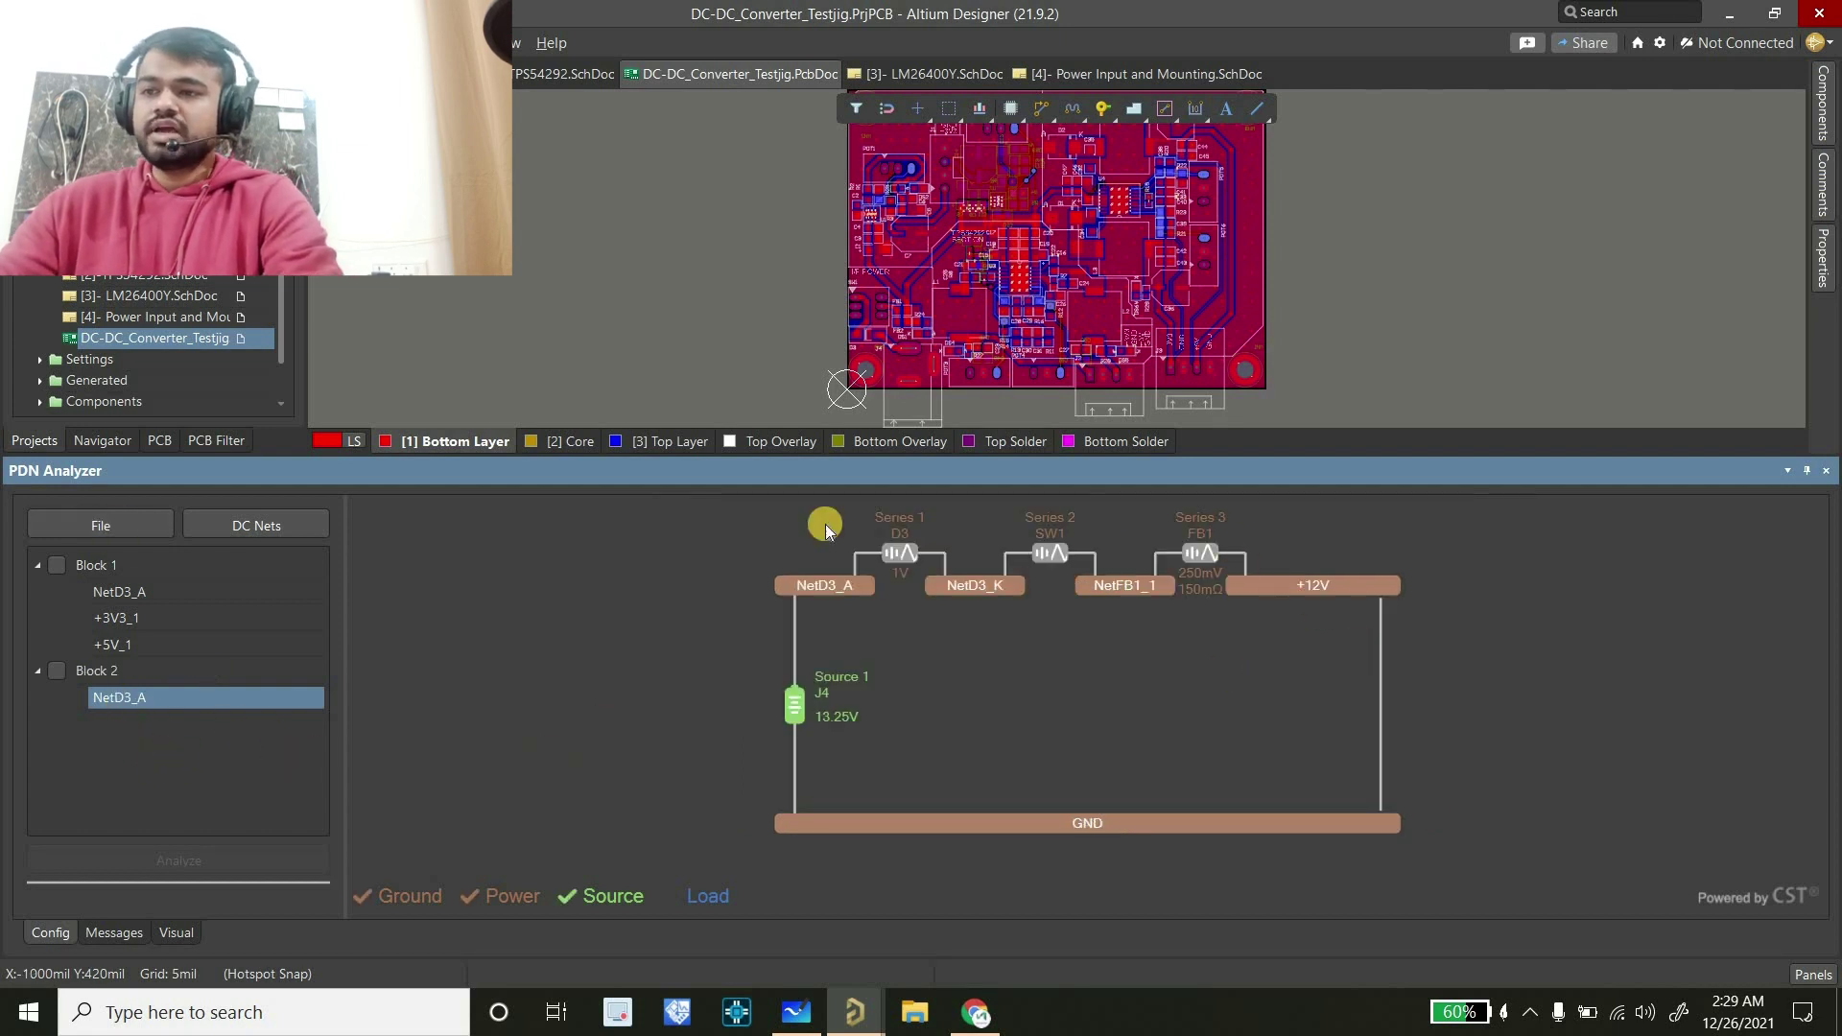
Begin adding a load on Block 2's +12V net and check the TPS54292 (U3) schematic for its connections
right_click(1383, 682)
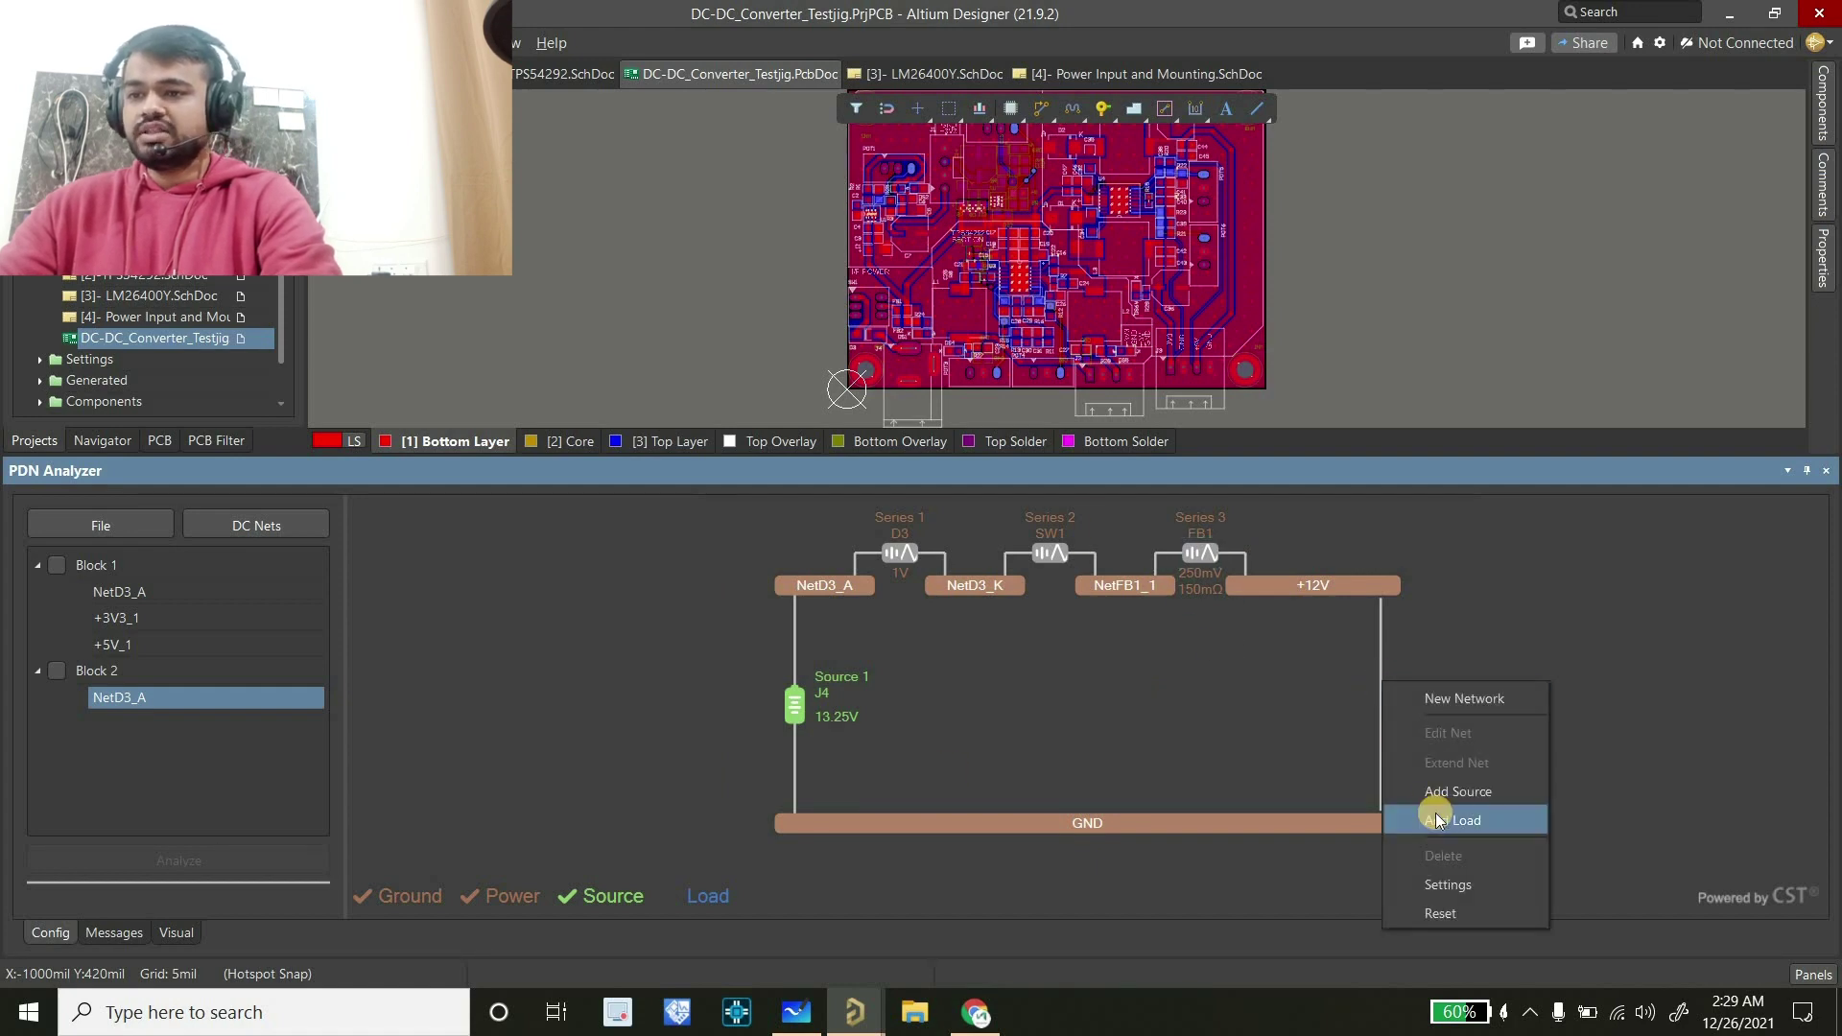
left_click(1436, 813)
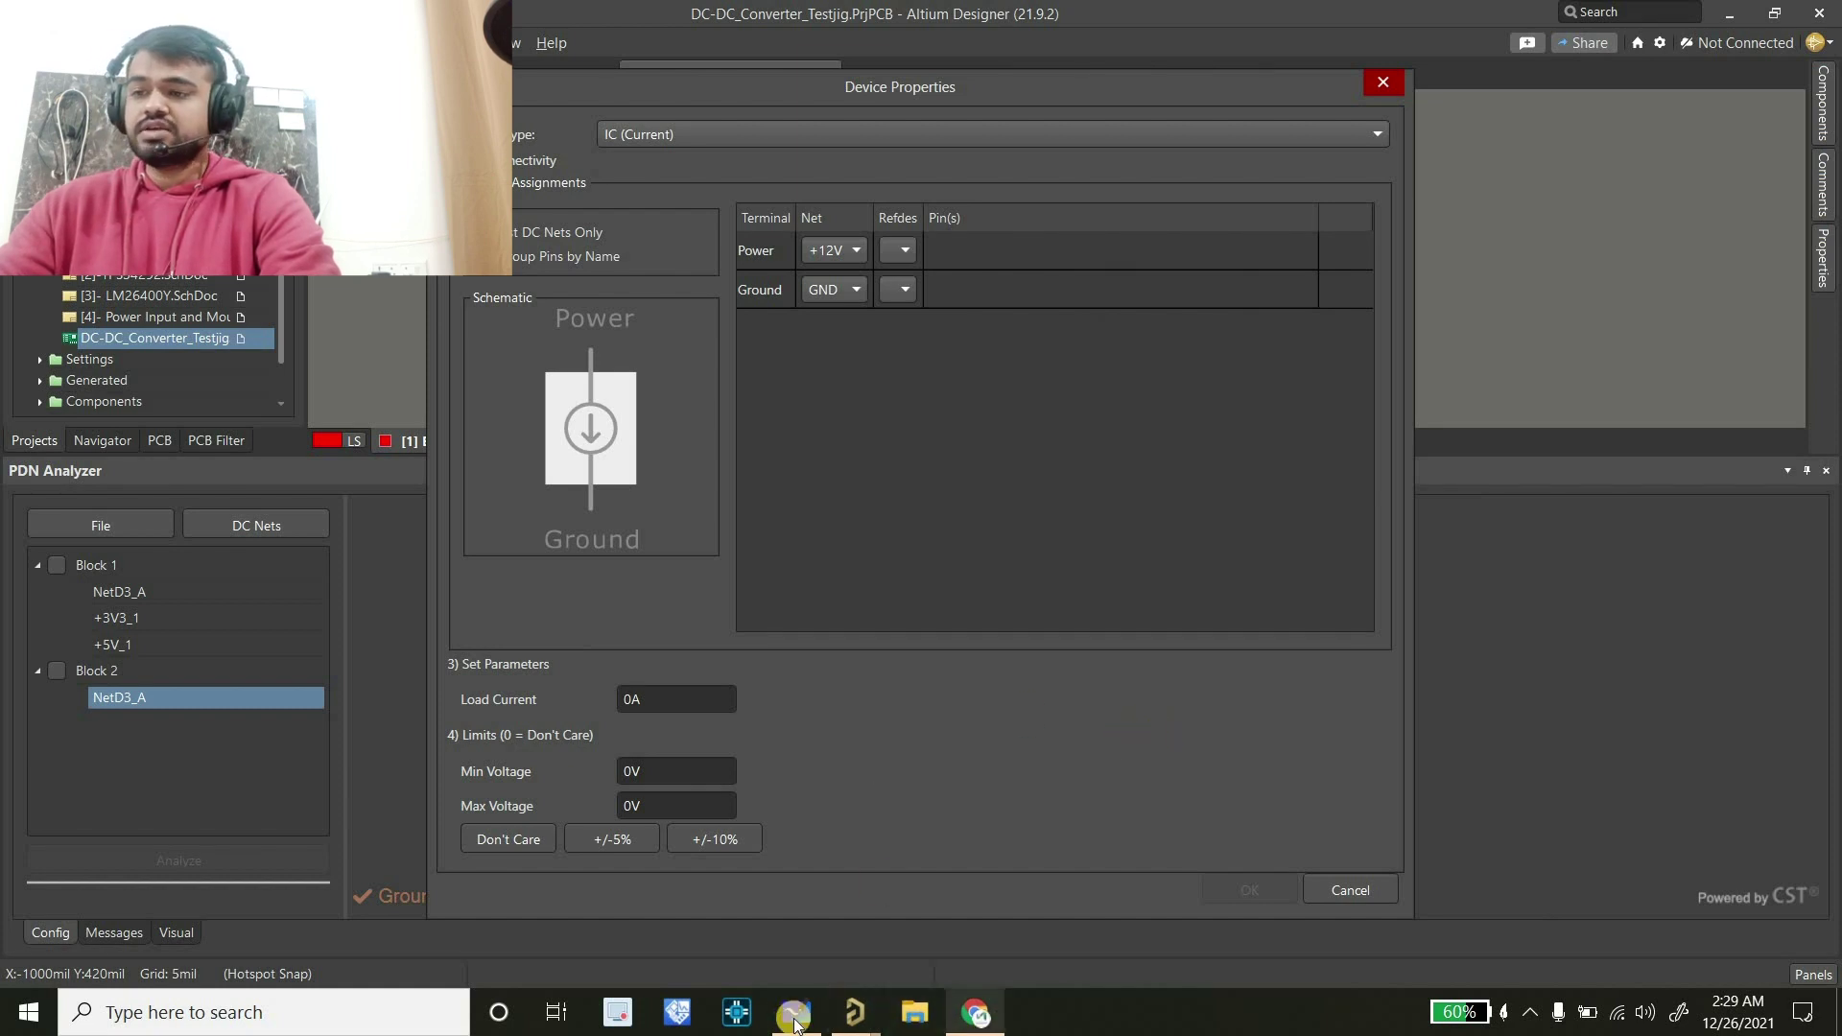
mouse_move(855, 1012)
left_click(998, 907)
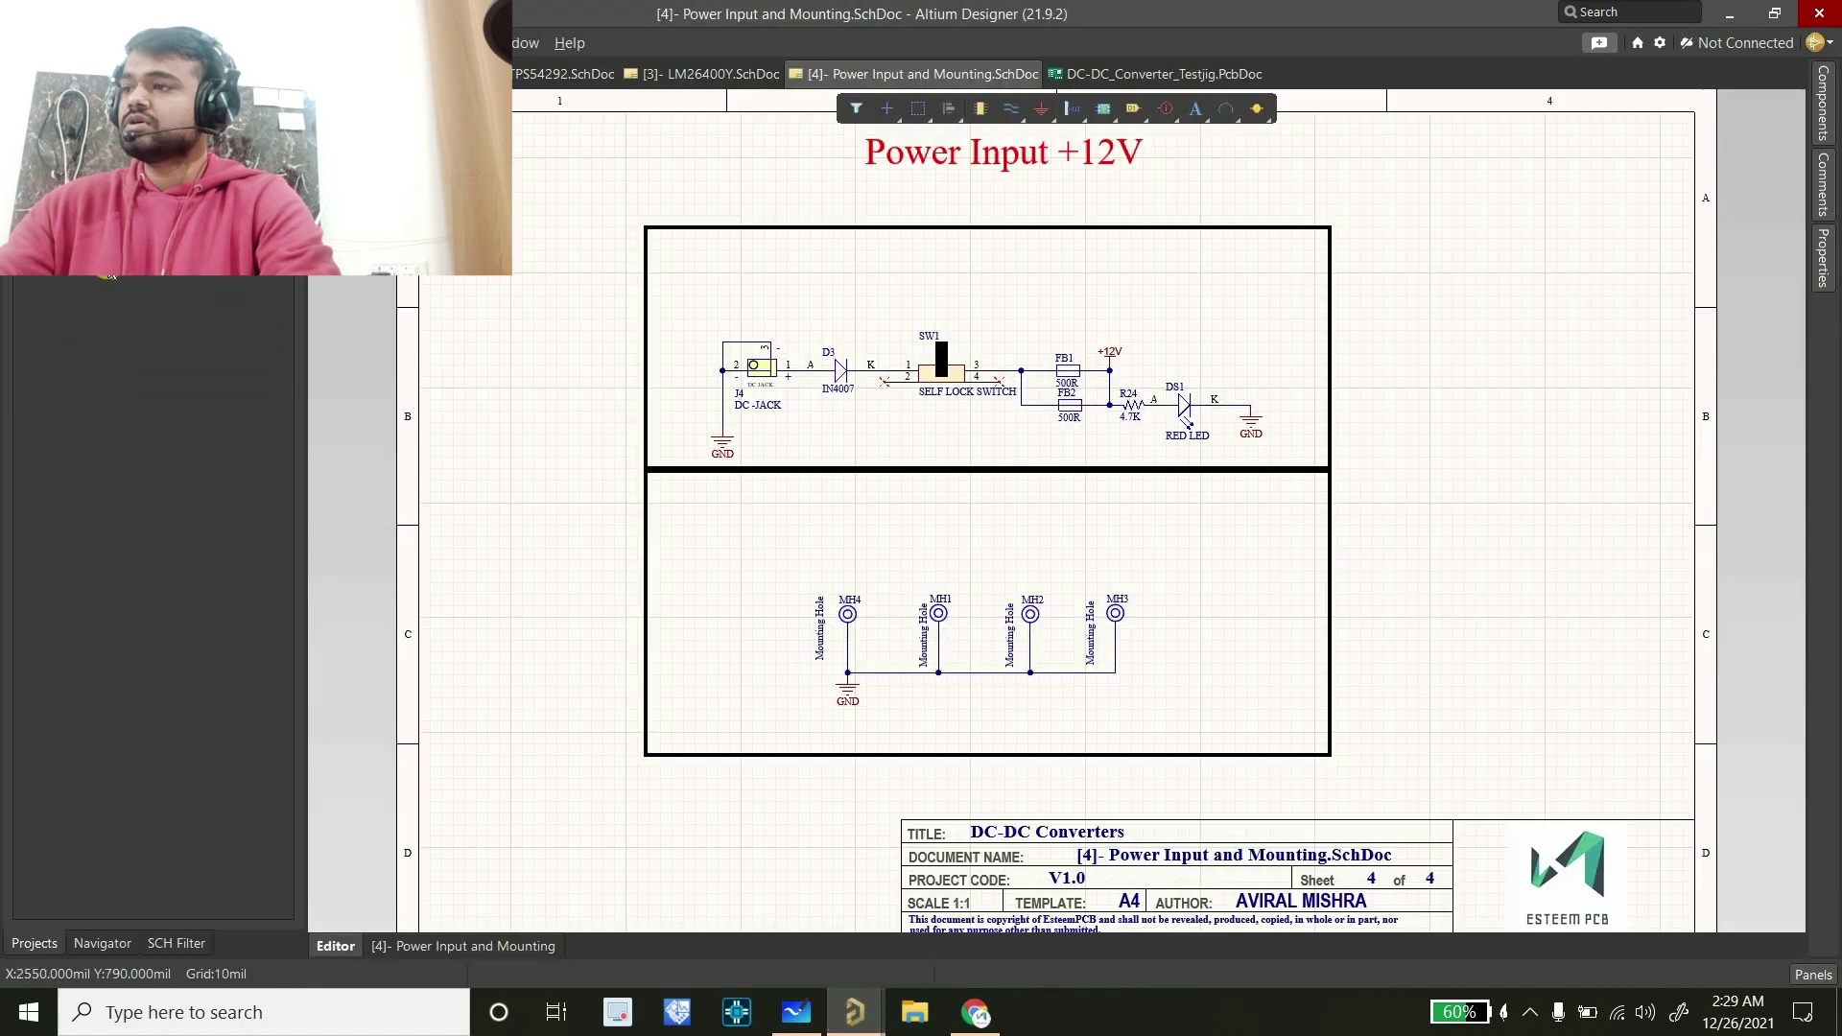
left_click(1105, 377)
left_click(175, 284)
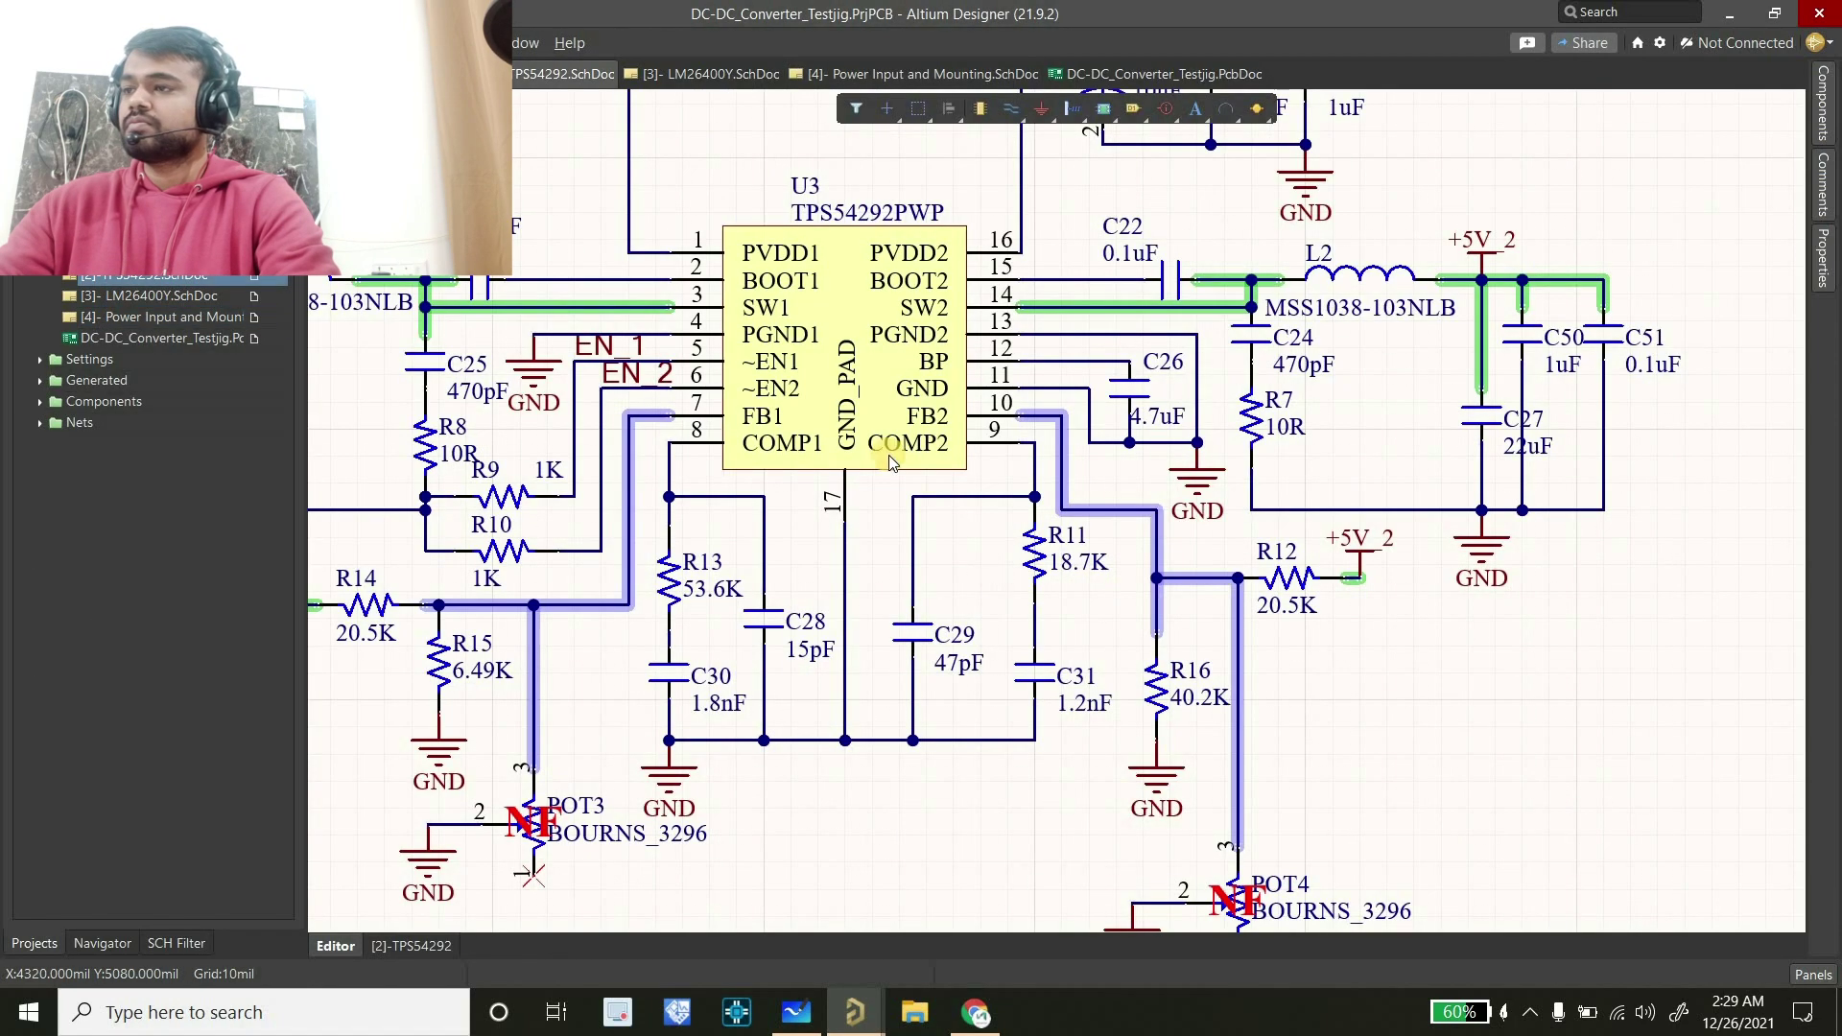
scroll(999, 542, "down", 3, "ctrl")
scroll(936, 470, "up", 2, "ctrl")
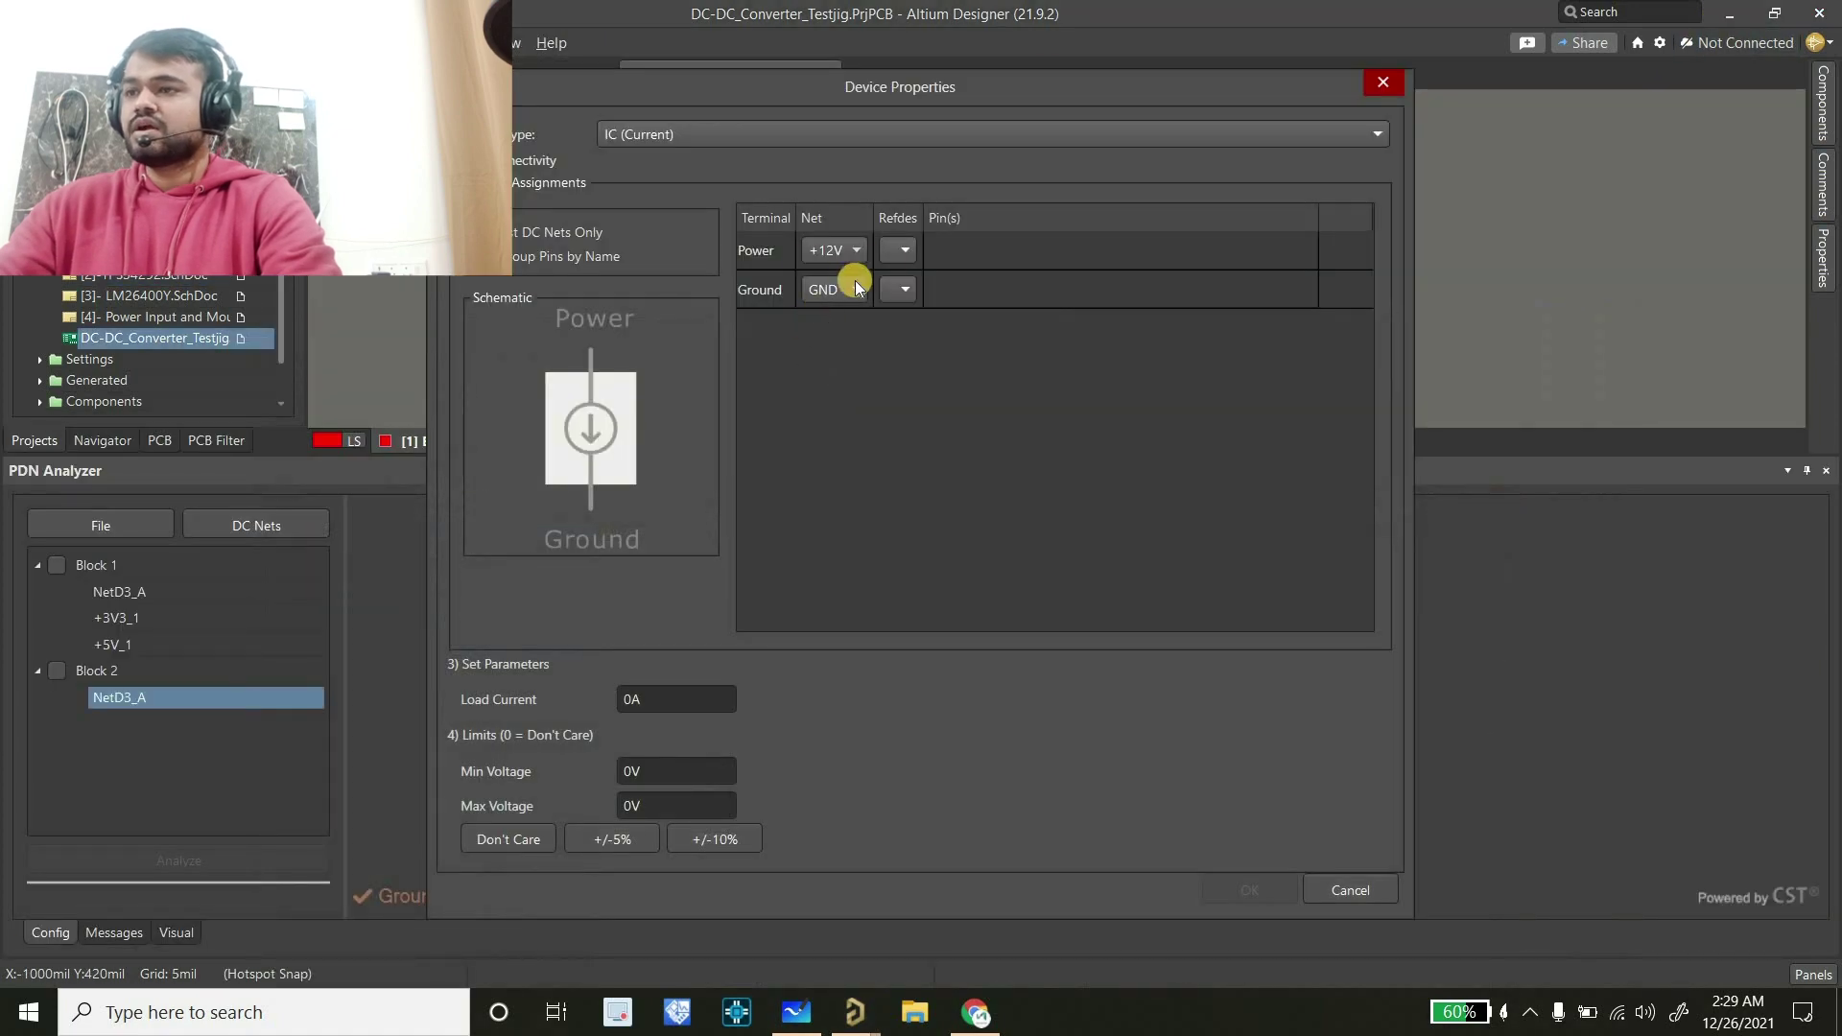
Set the new load's device type to VRM (SMPS) and assign U3 as its IN+ component on +12V
left_click_drag(773, 93, 827, 176)
left_click(800, 217)
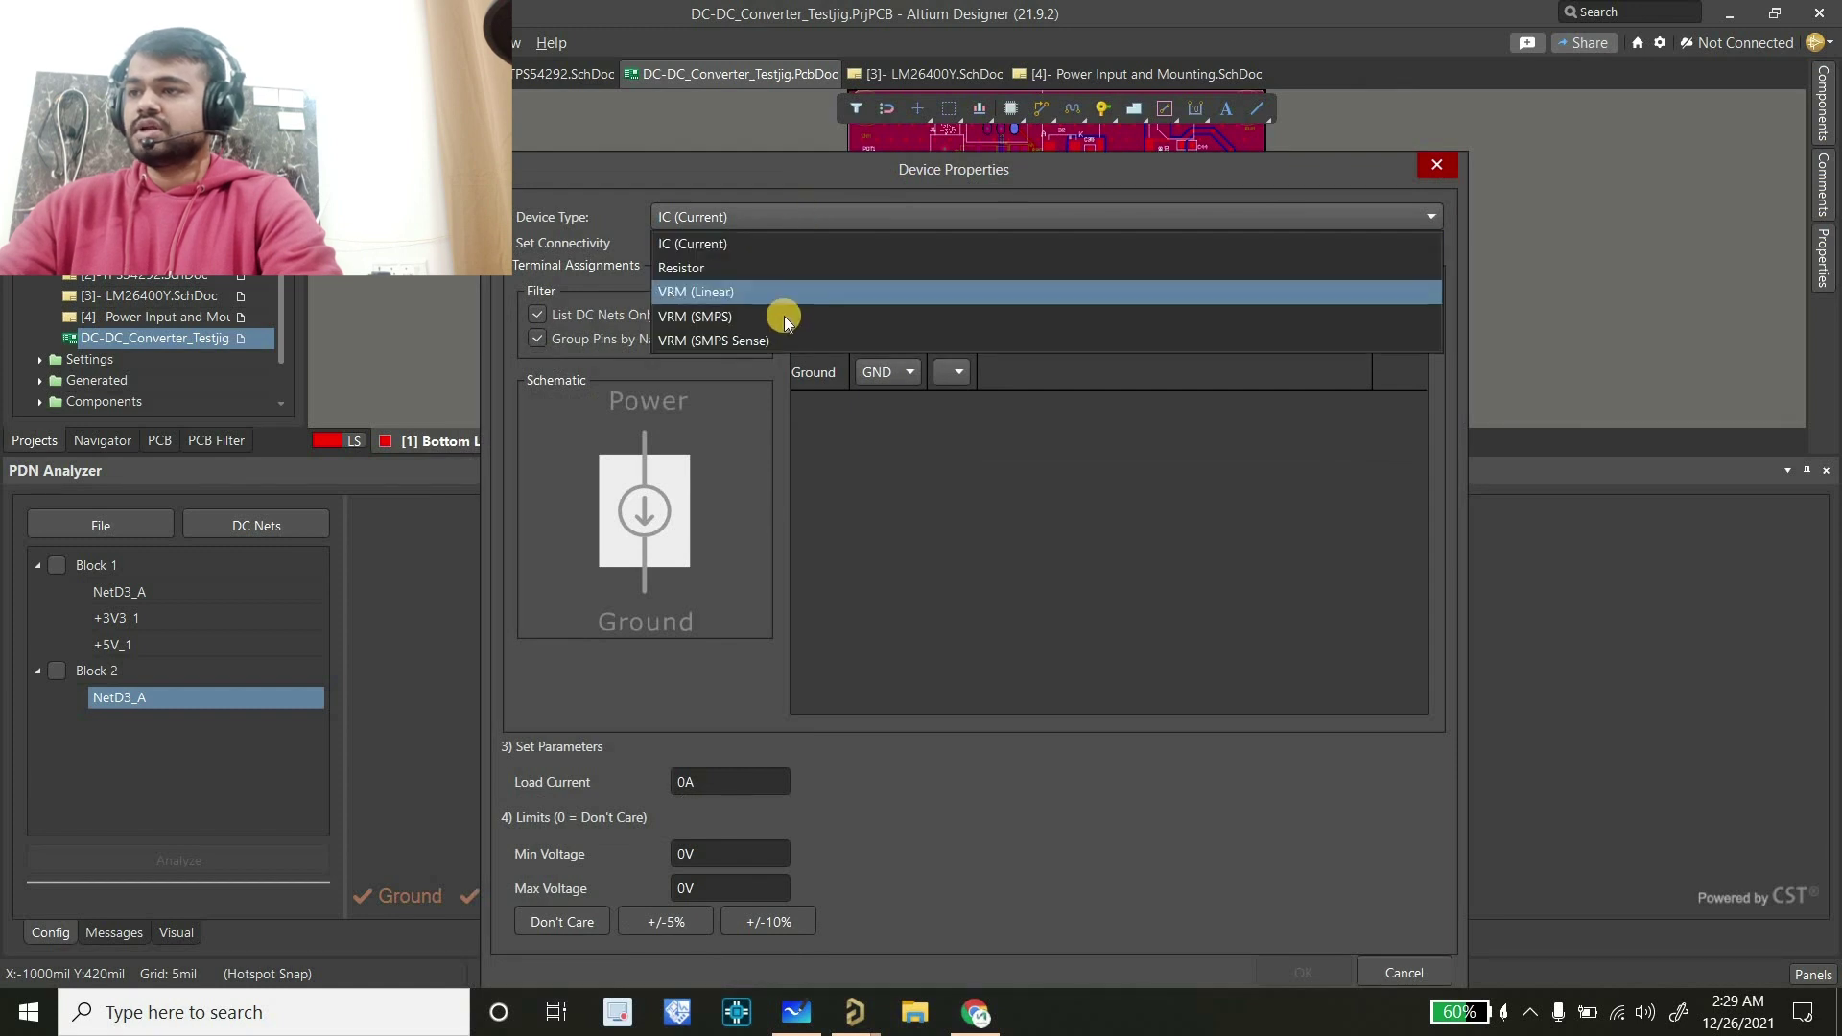
left_click(785, 316)
left_click(975, 332)
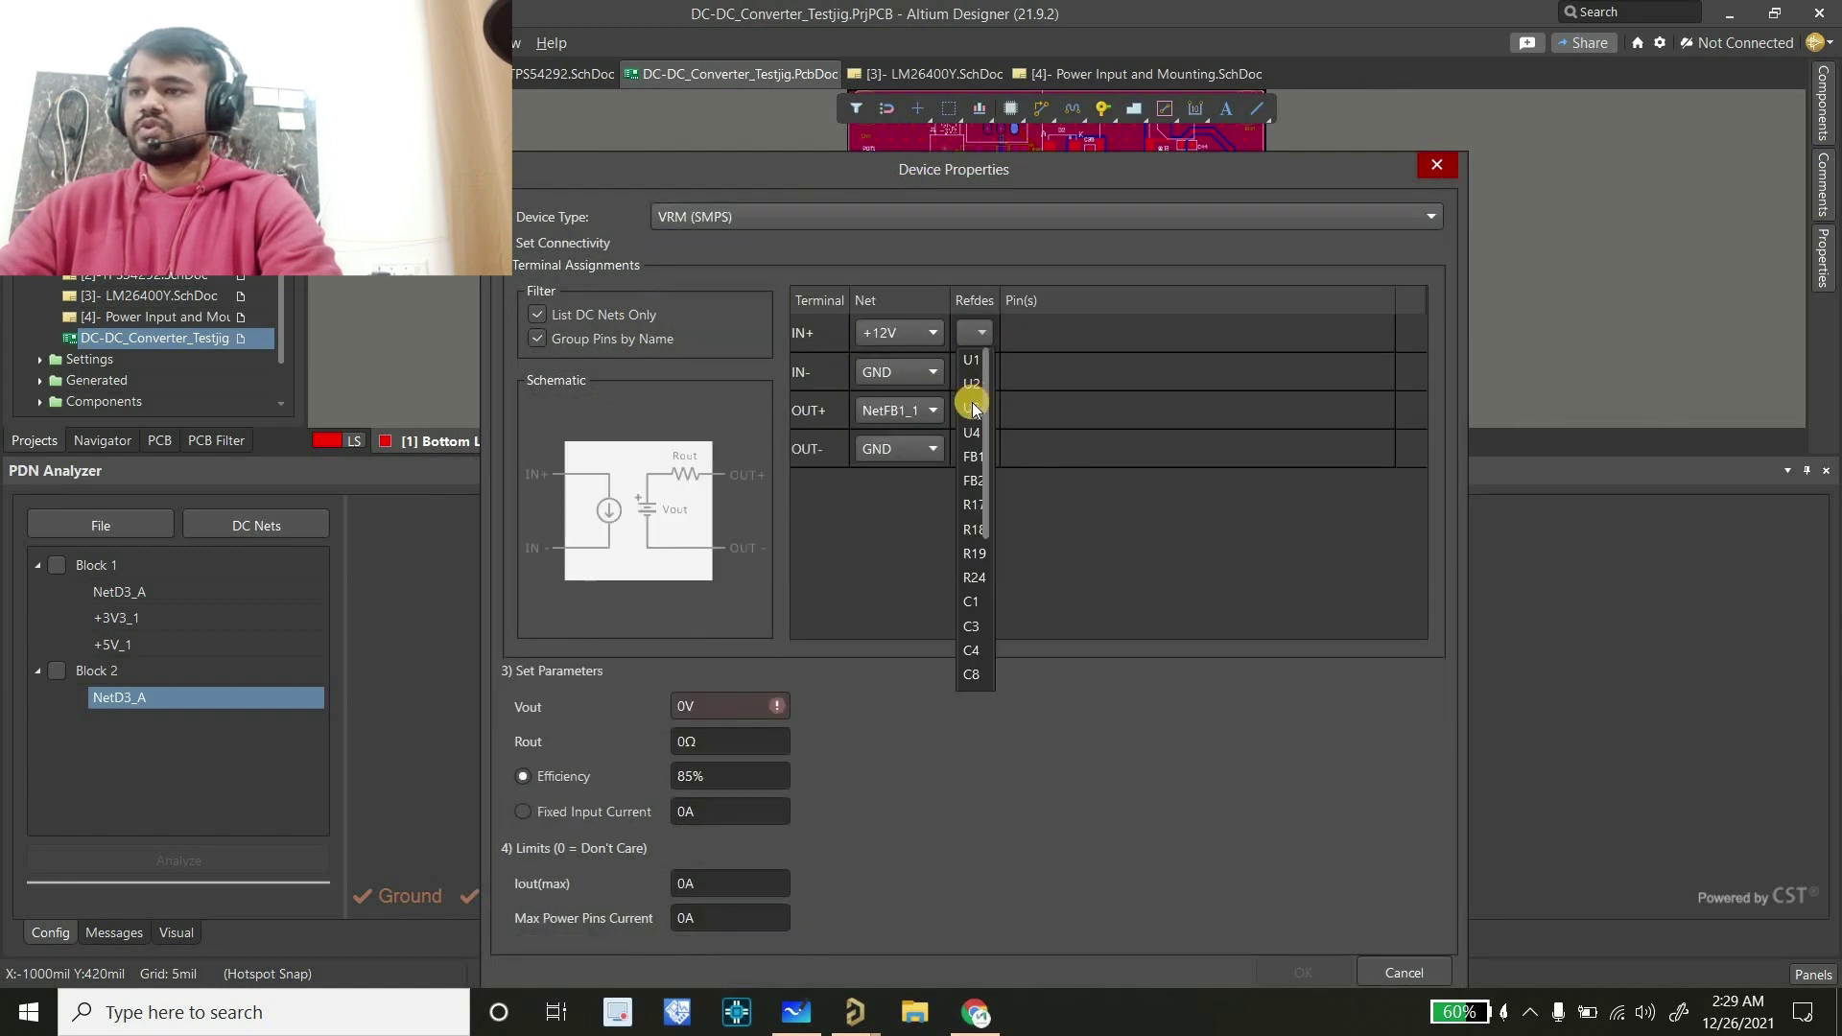
left_click(971, 407)
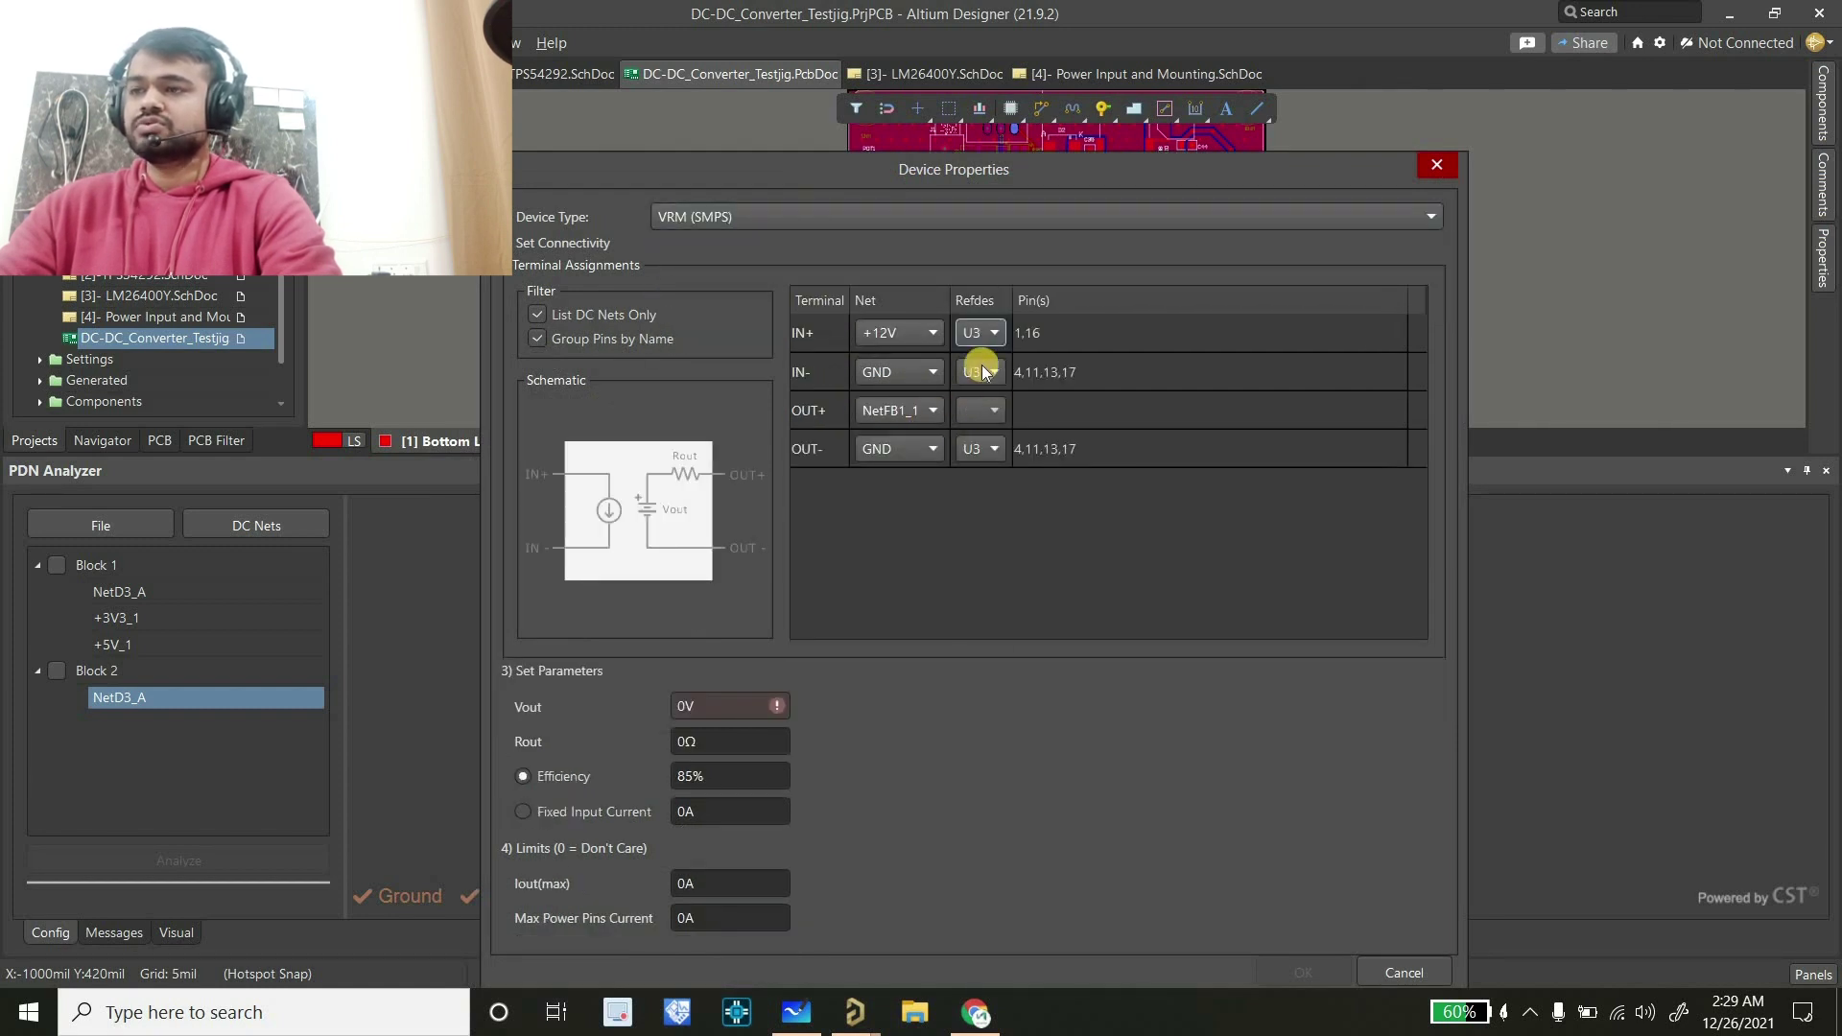
Assign the VRM's OUT+ terminal to inductor L1 on the +3V3_2 net
left_click(920, 411)
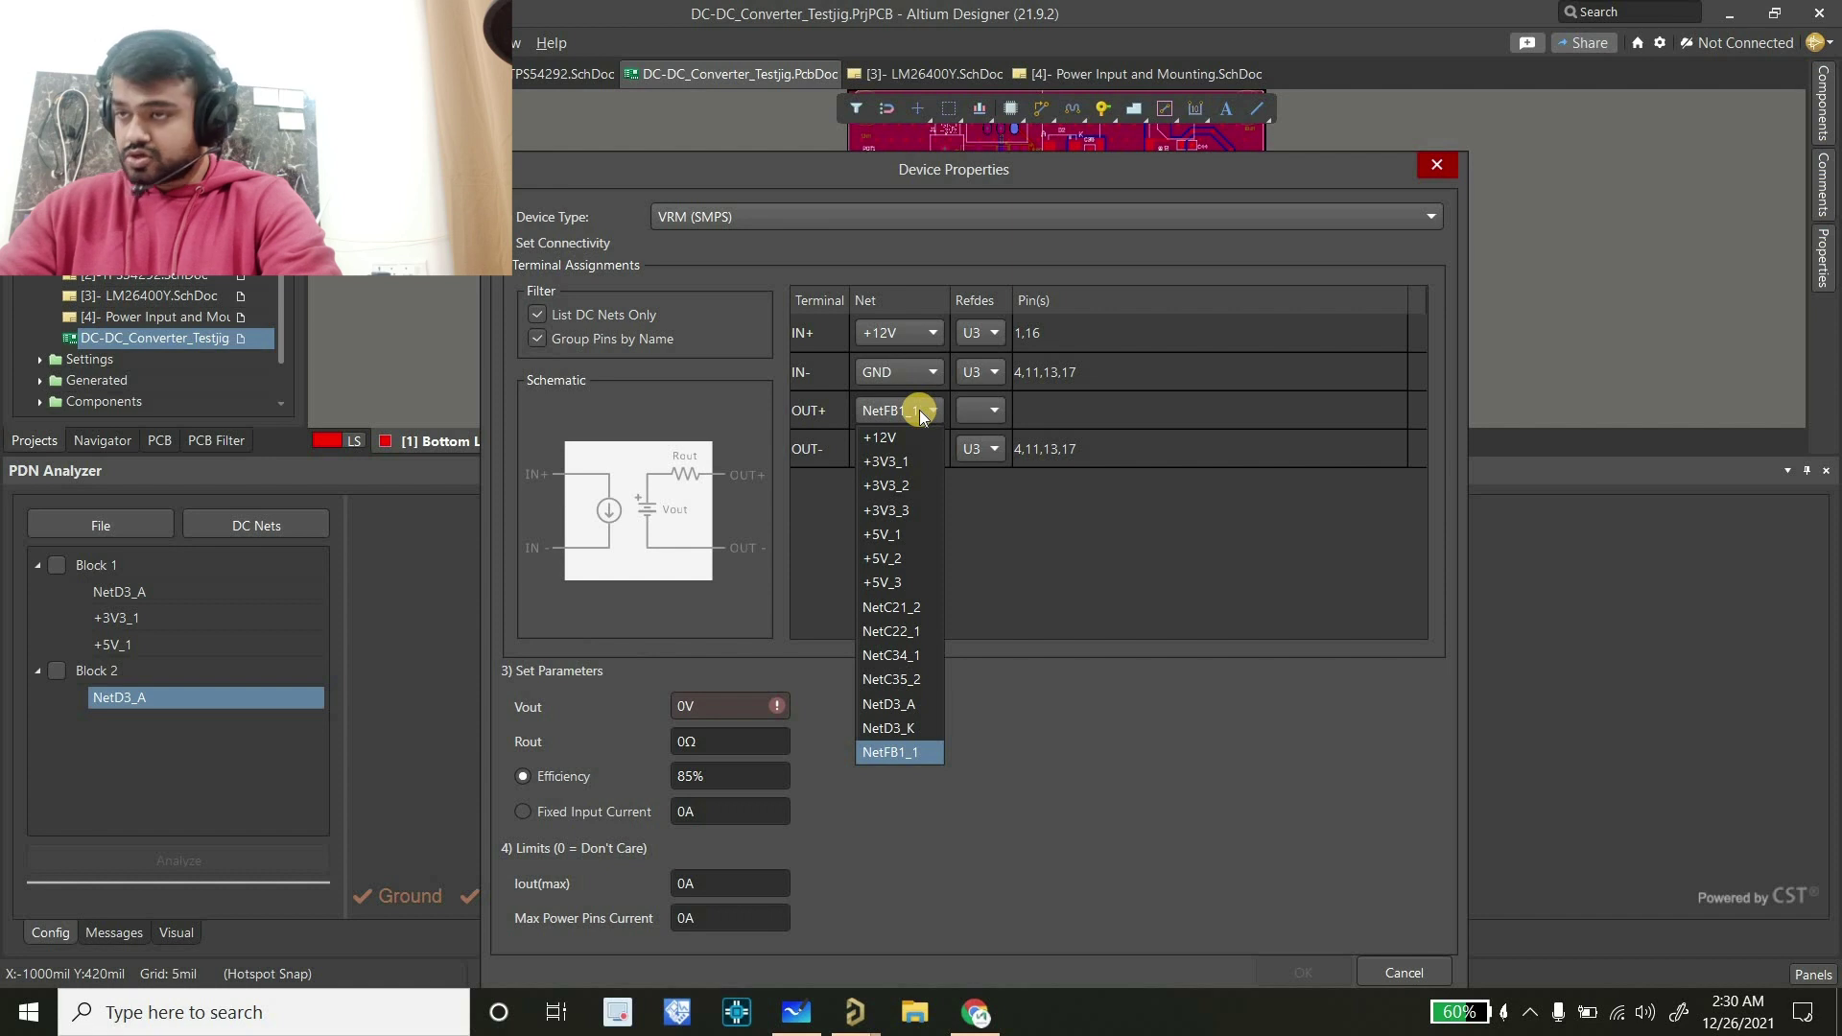
left_click(919, 609)
left_click(1002, 410)
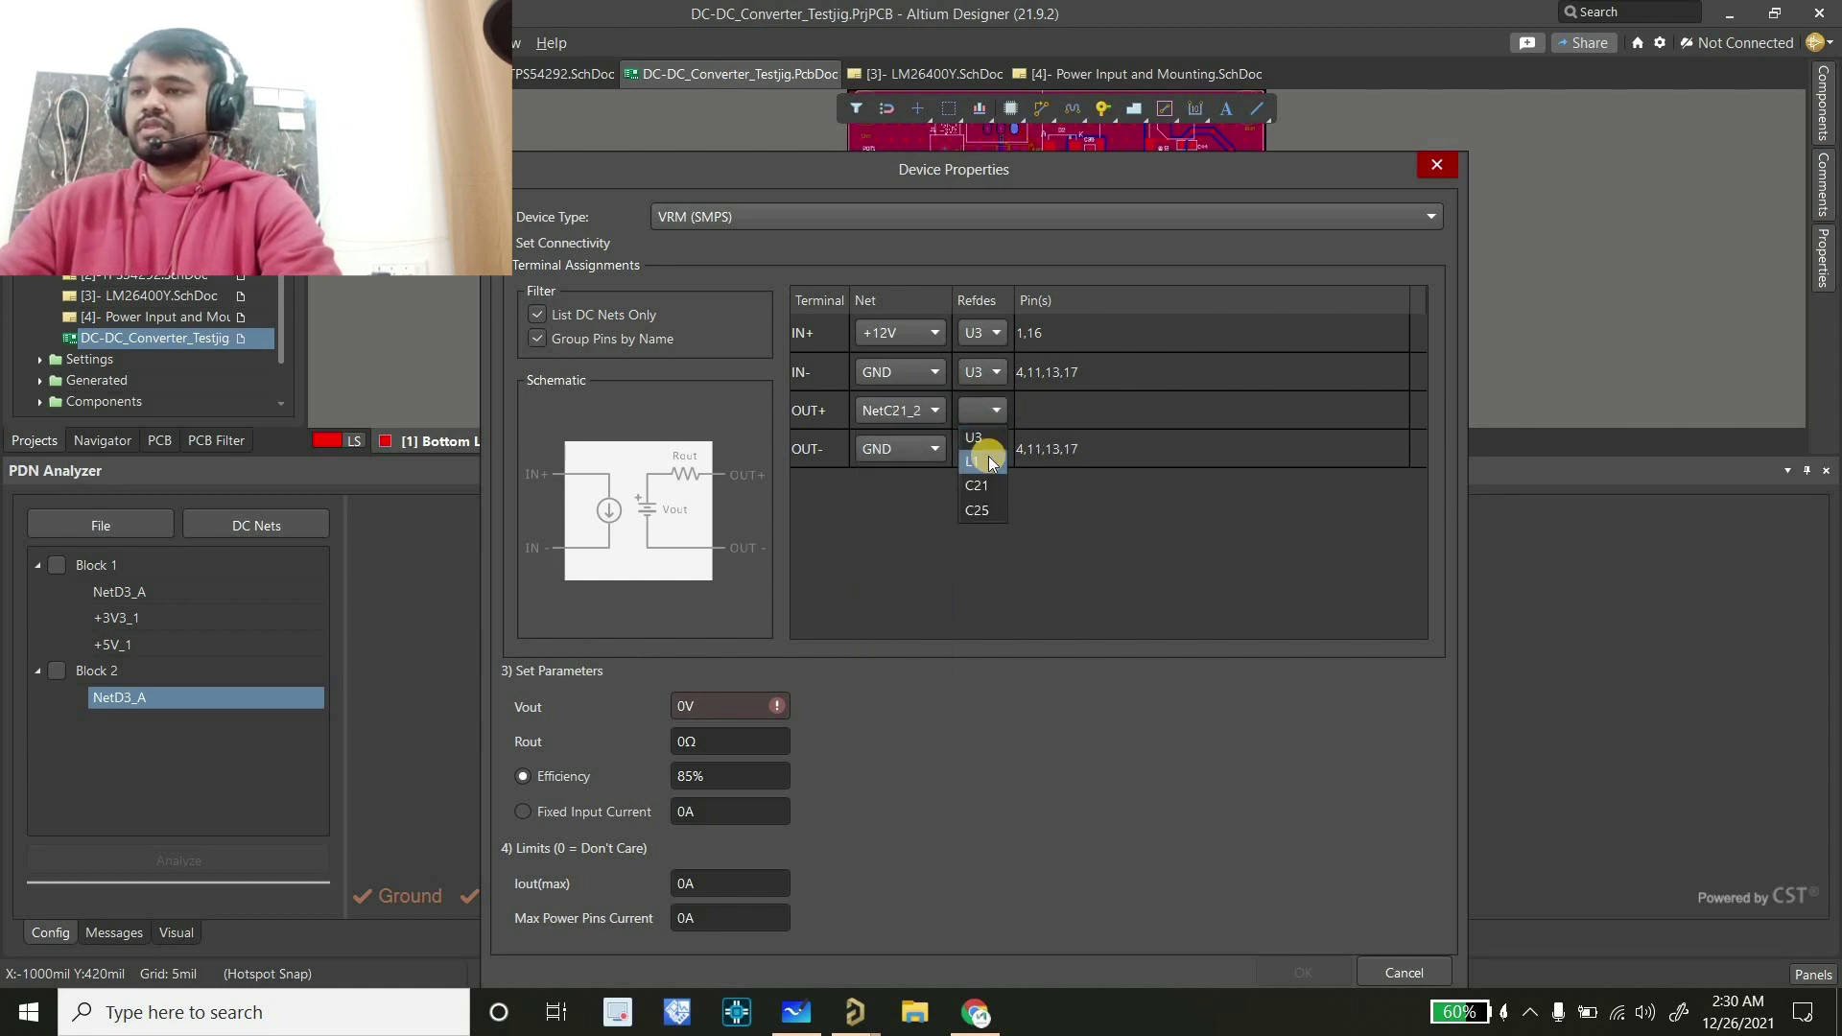
left_click(988, 461)
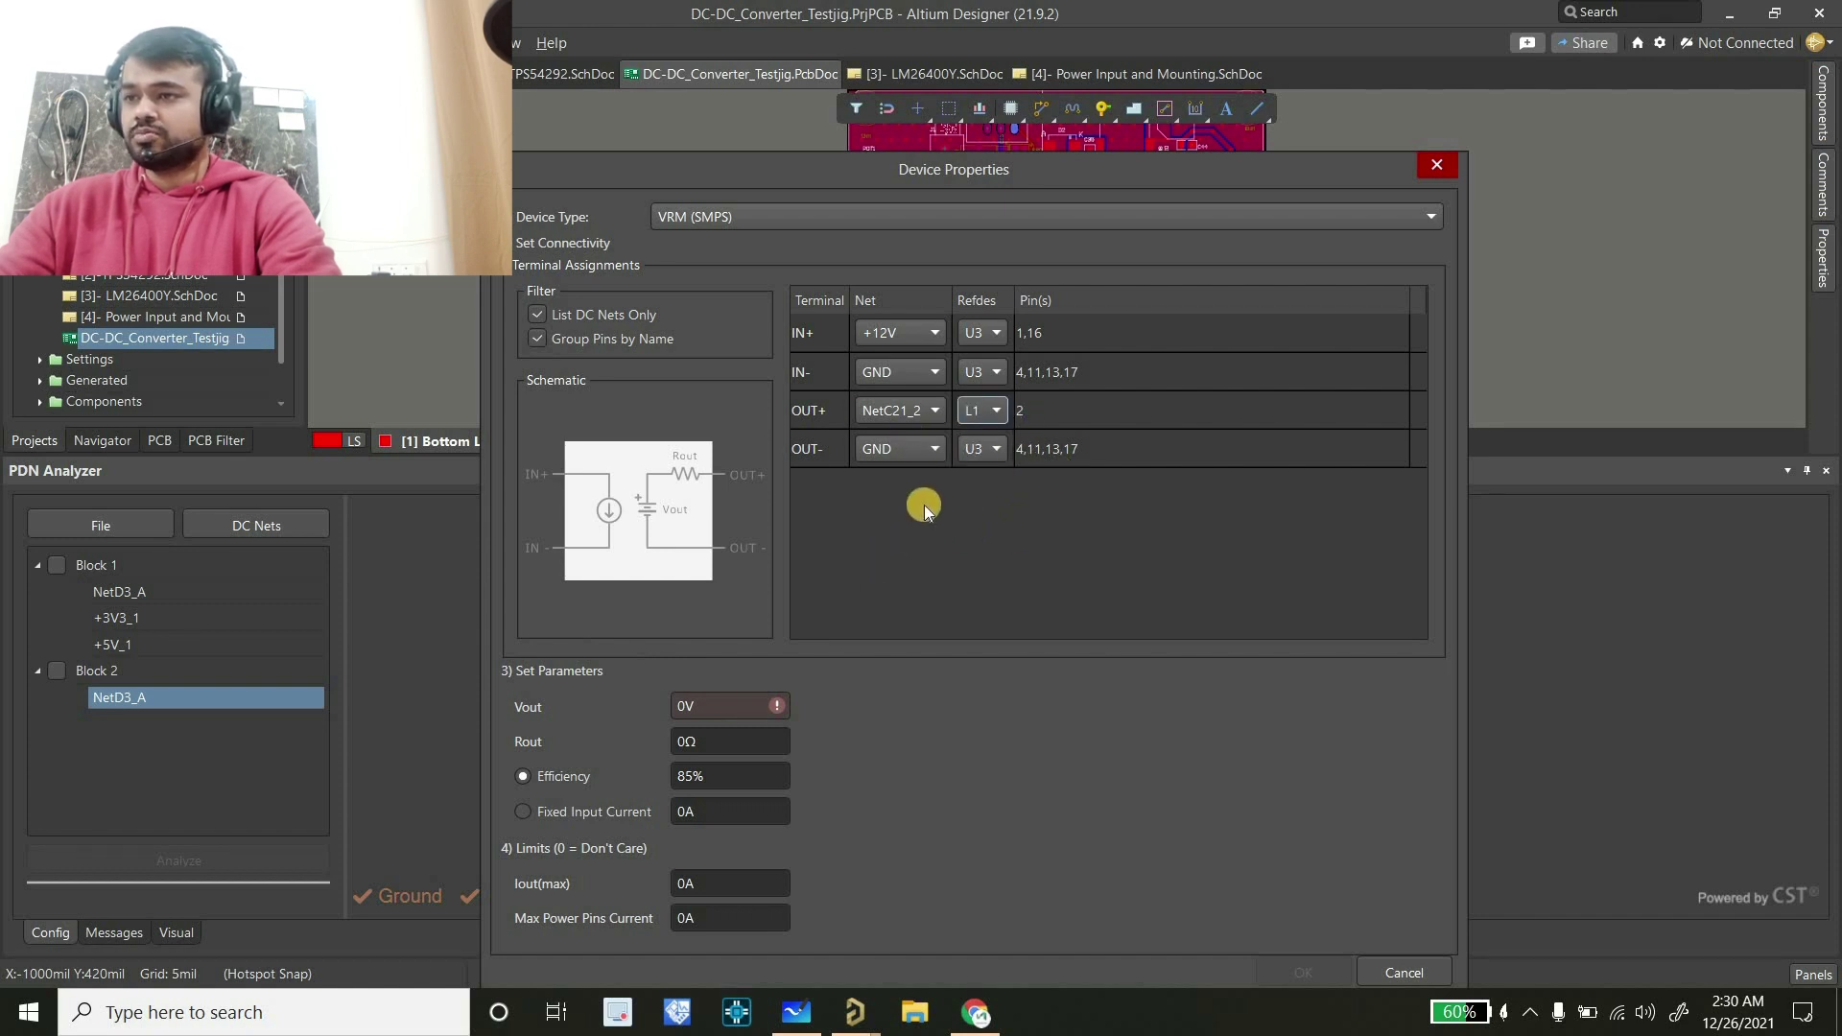
left_click(923, 412)
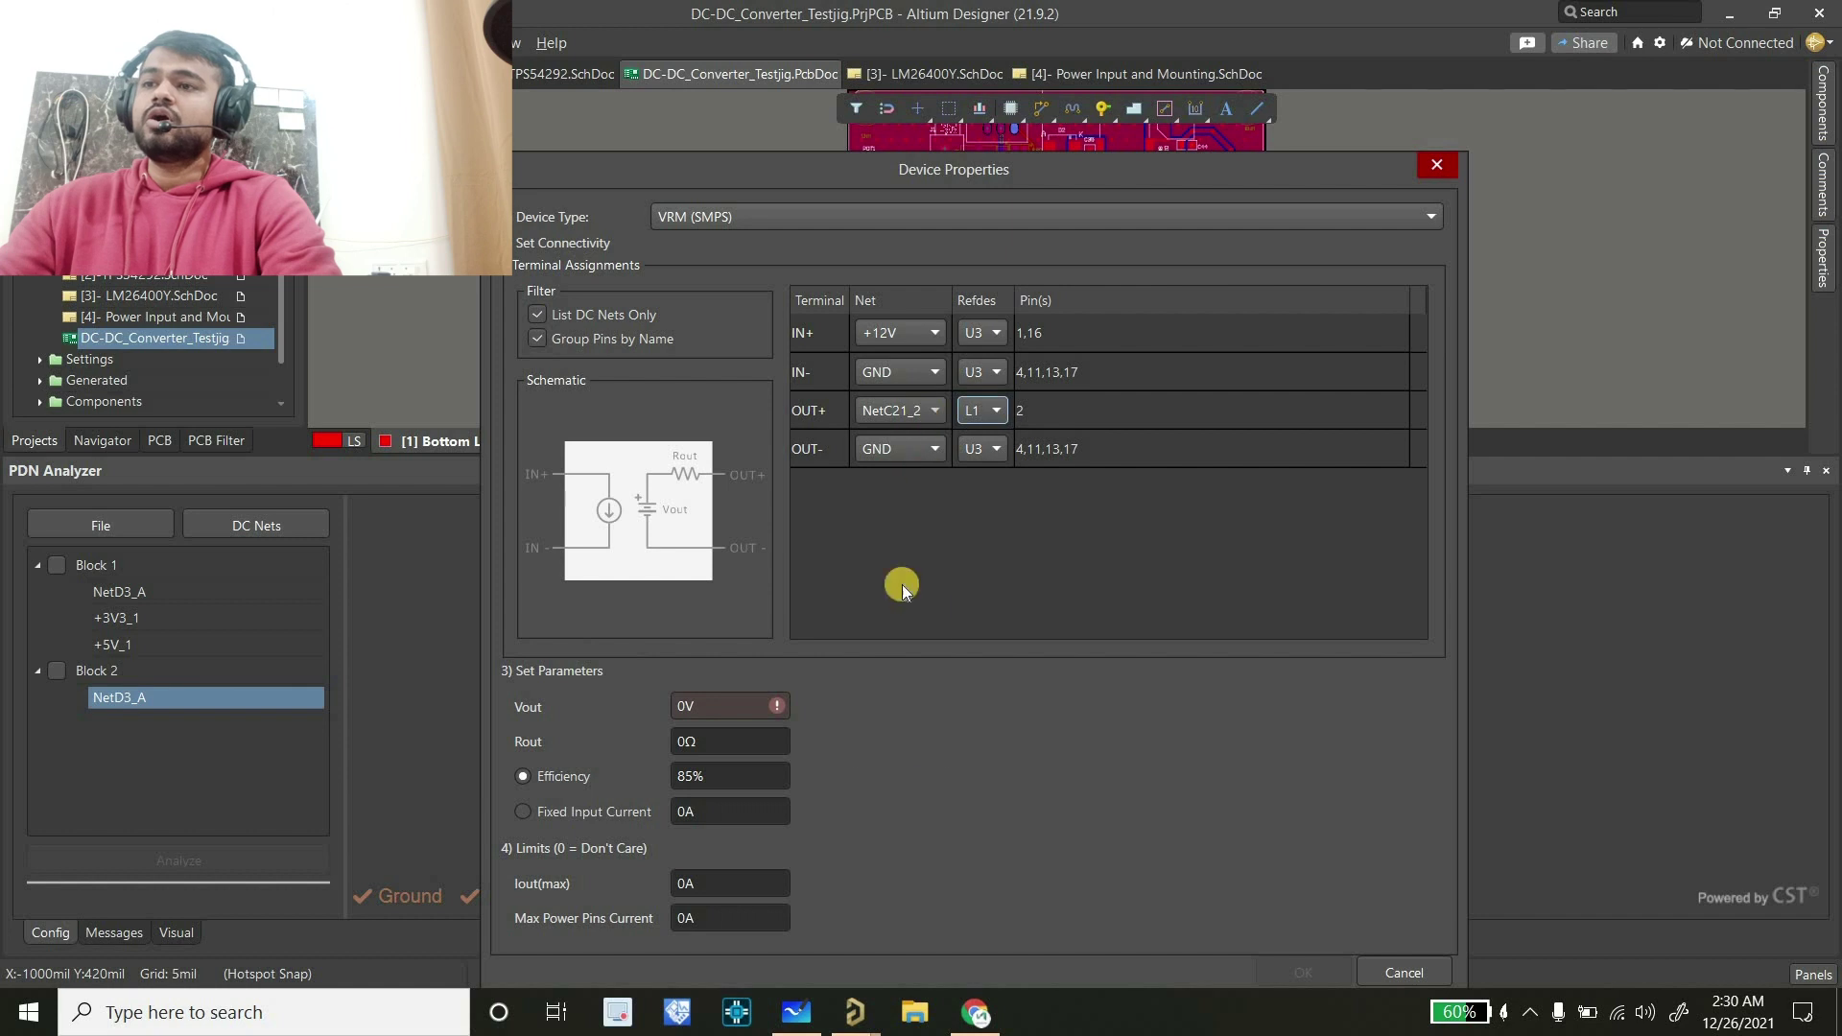
left_click(918, 486)
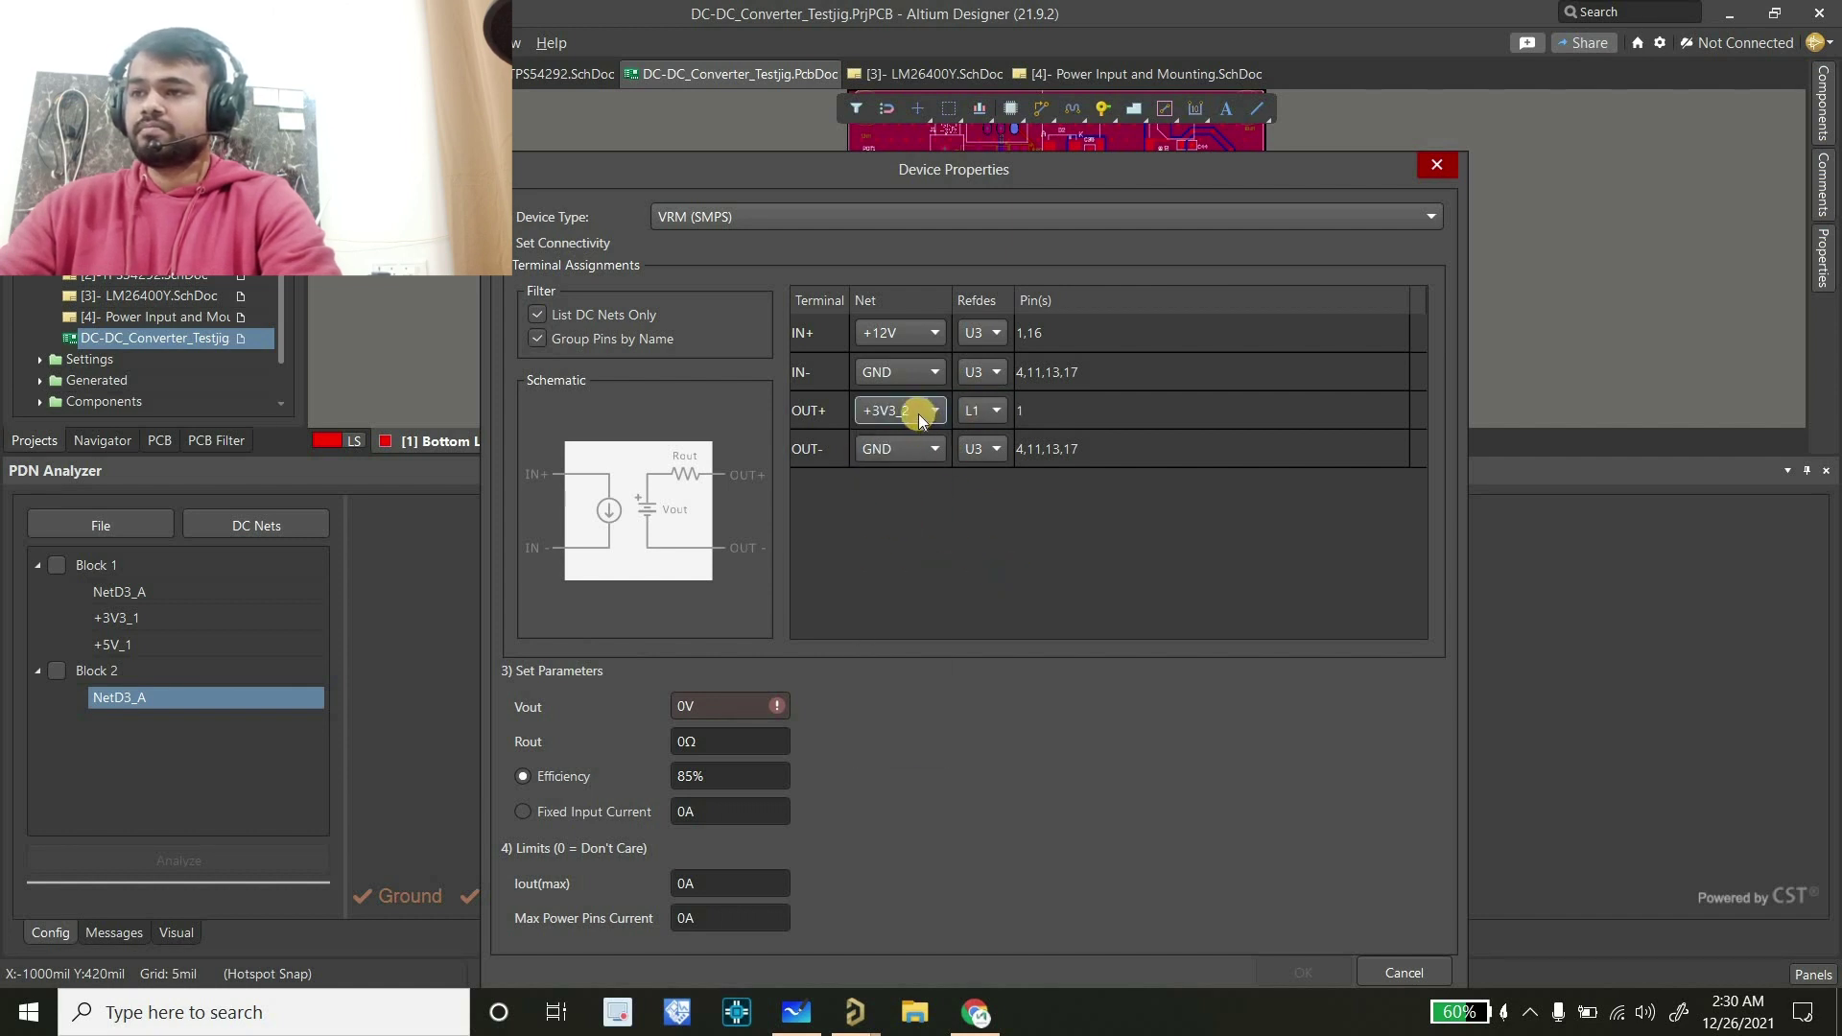
Set the VRM's Vout to 3.3 V and its efficiency to 92%, consulting the whiteboard power notes for the TPS54292 channel
left_click(744, 701)
type("3.3")
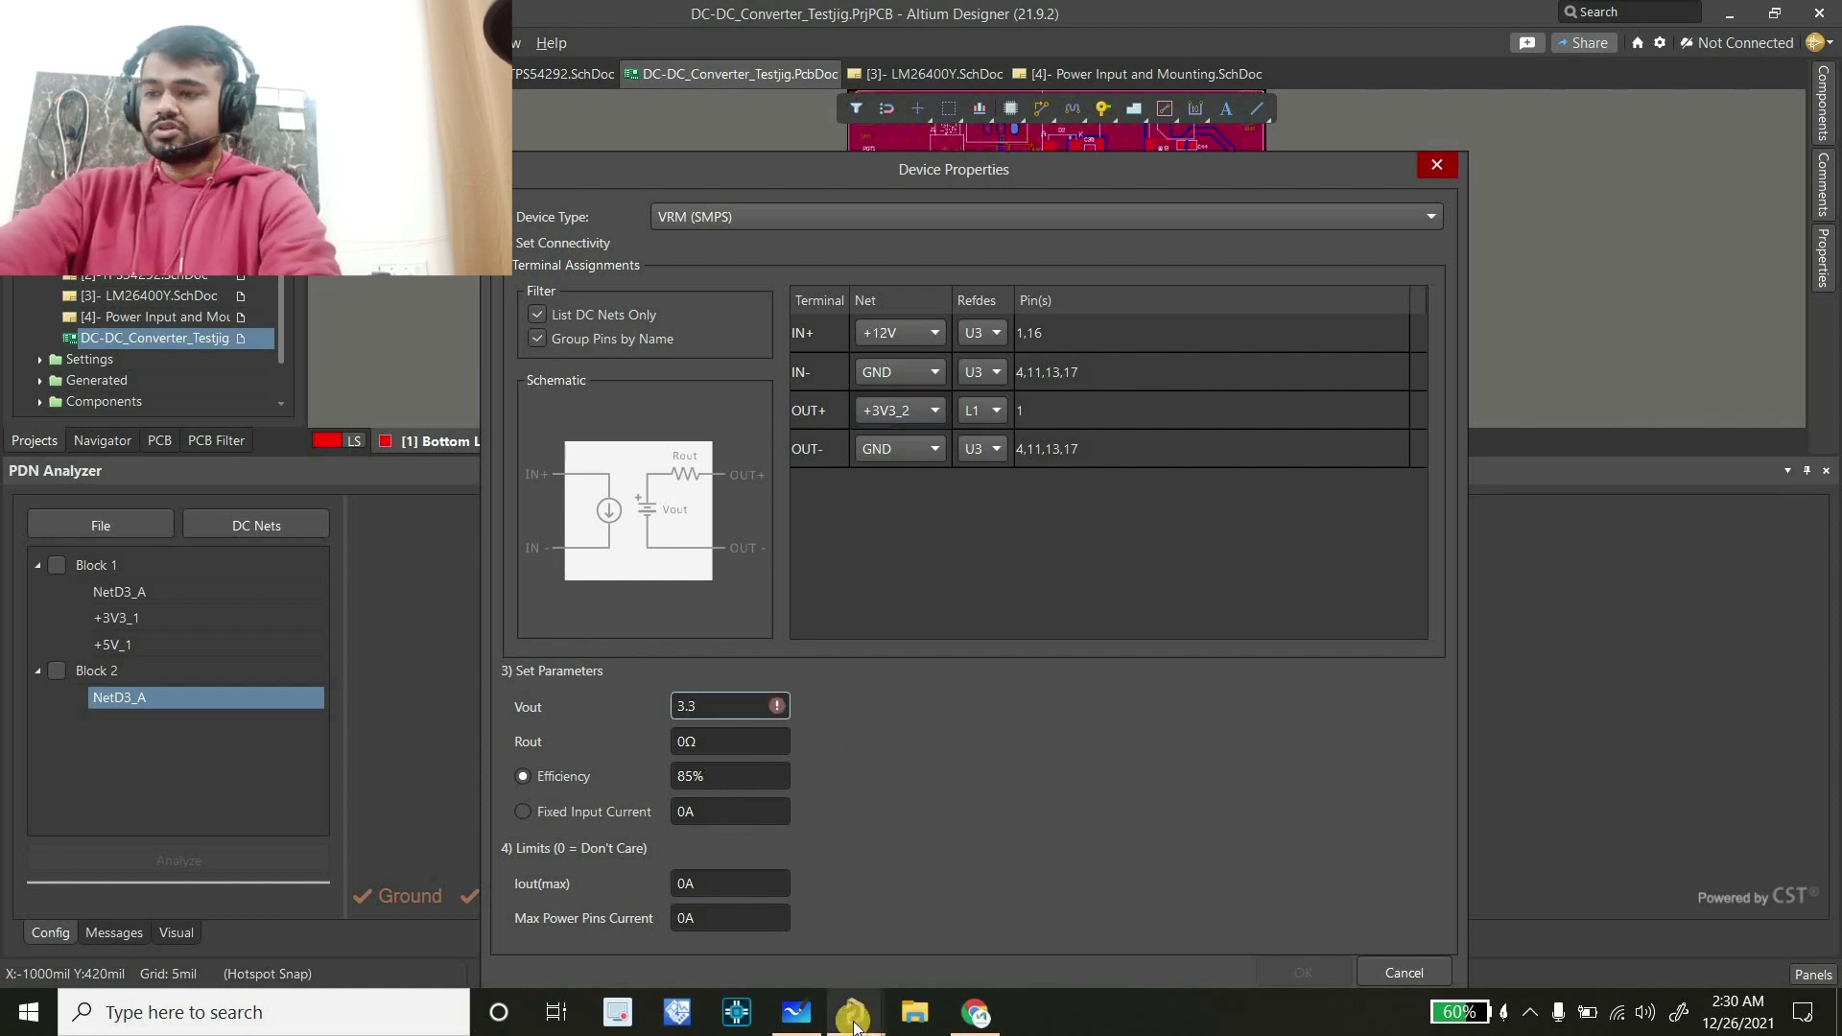
left_click(804, 1013)
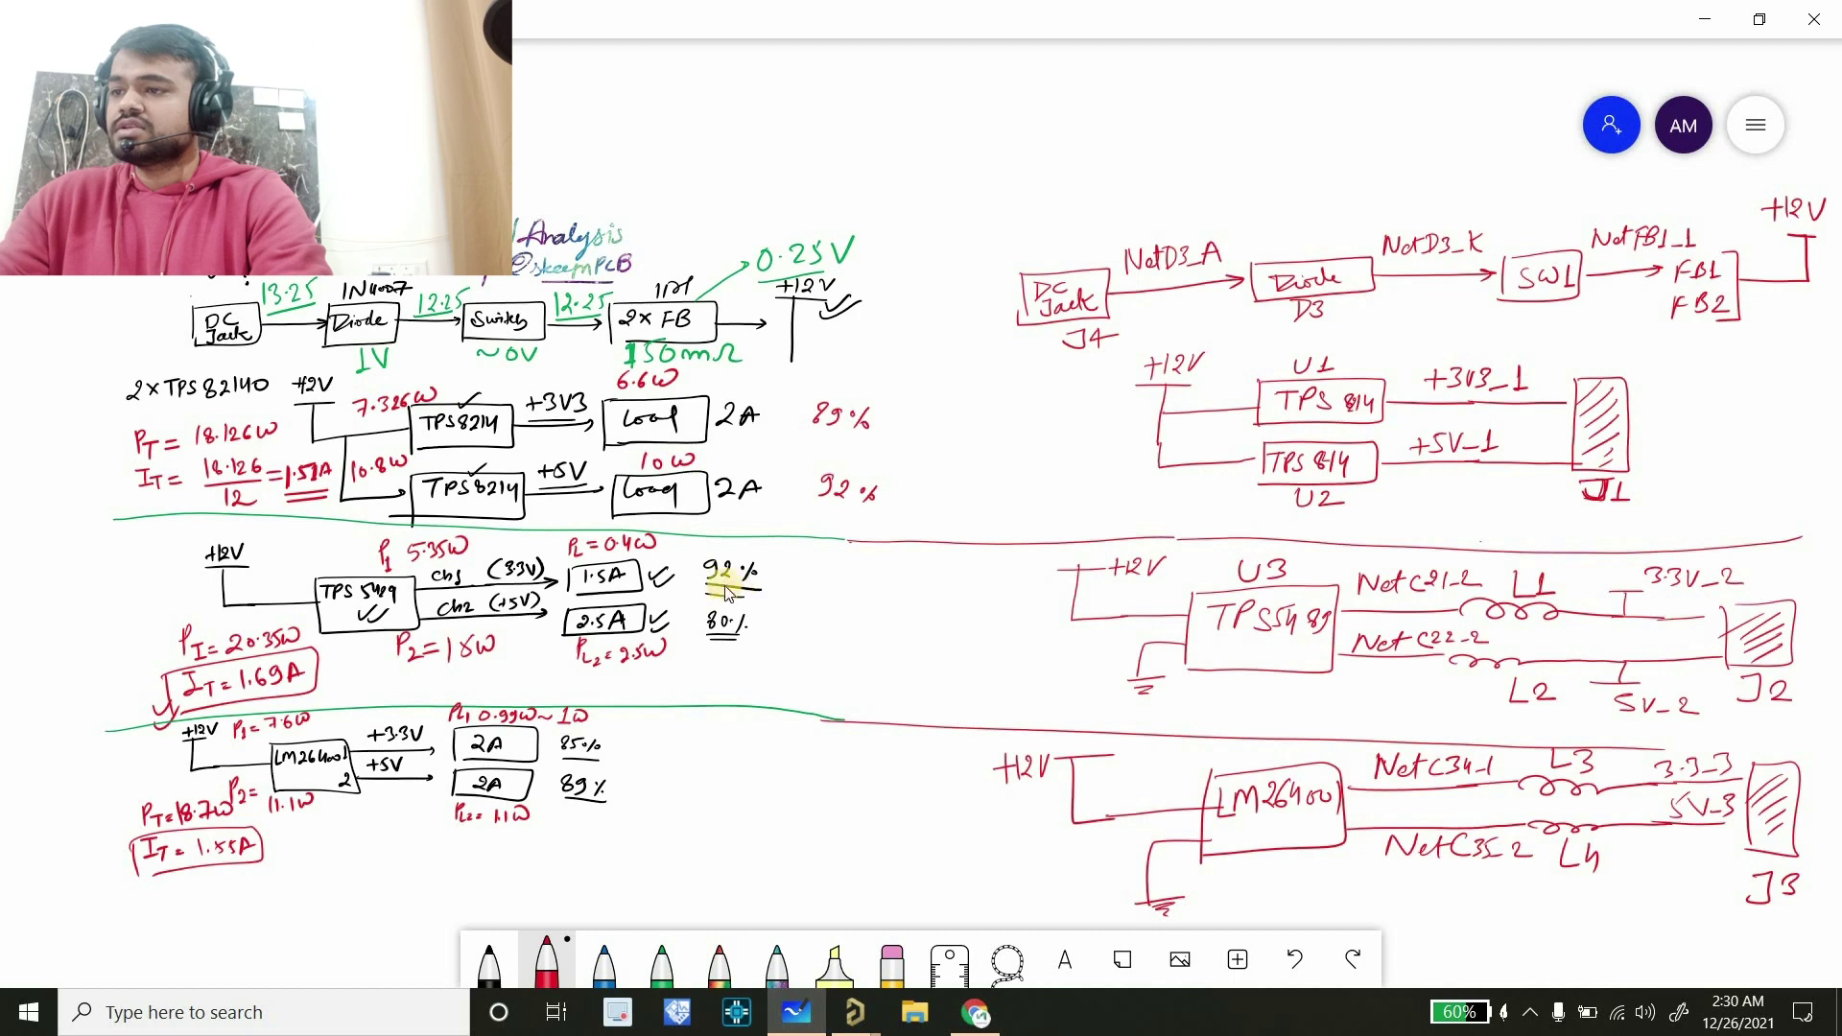
key("alt+Tab")
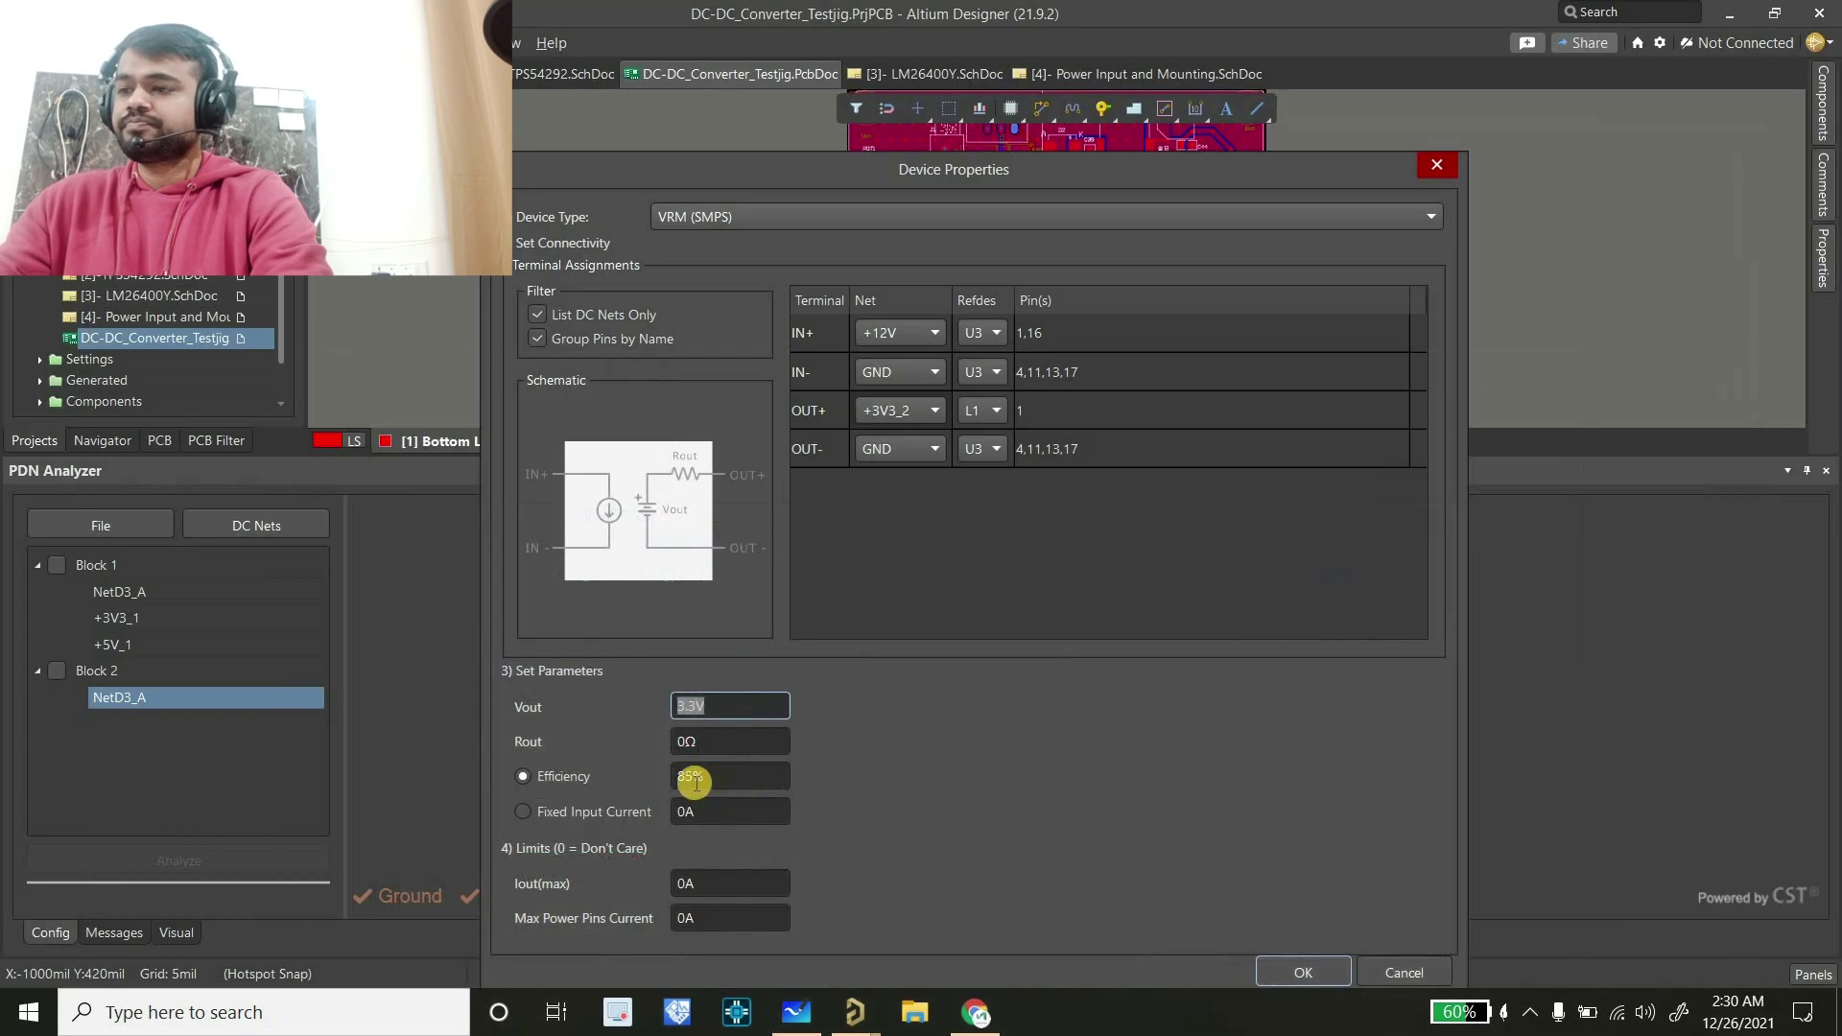
left_click(708, 780)
key("BackSpace")
key("BackSpace")
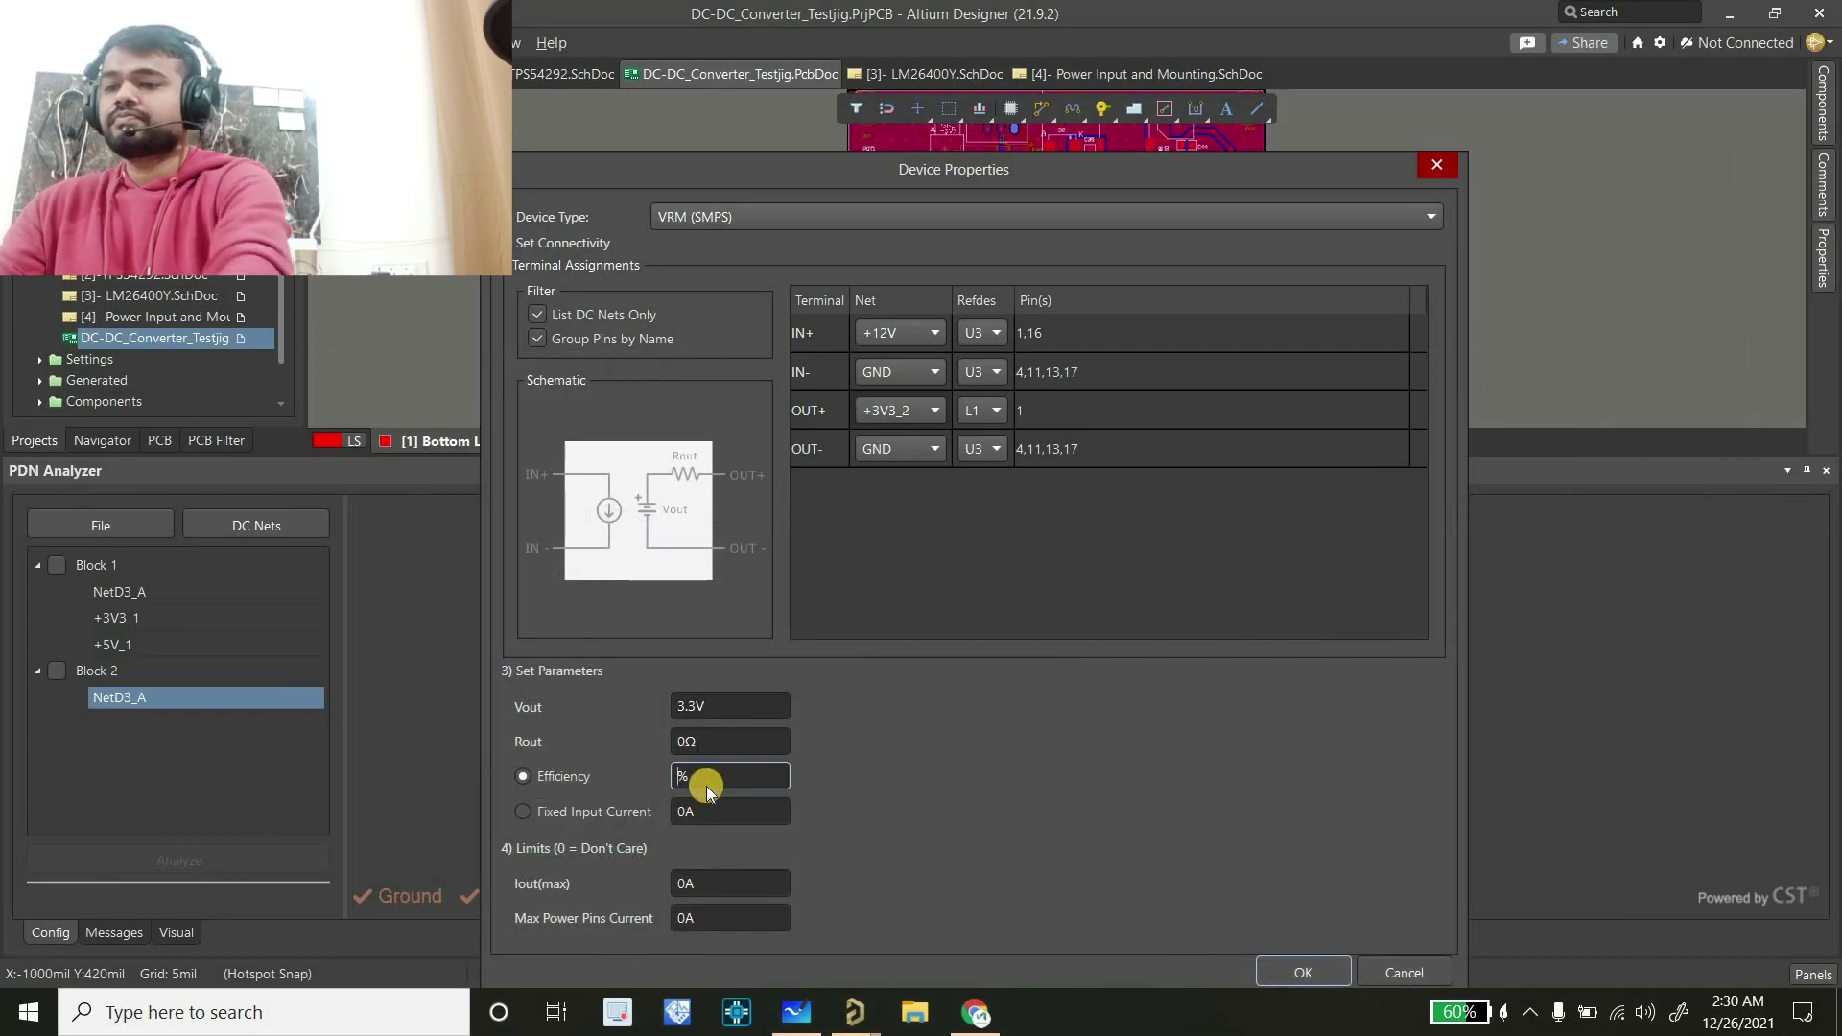
type("92")
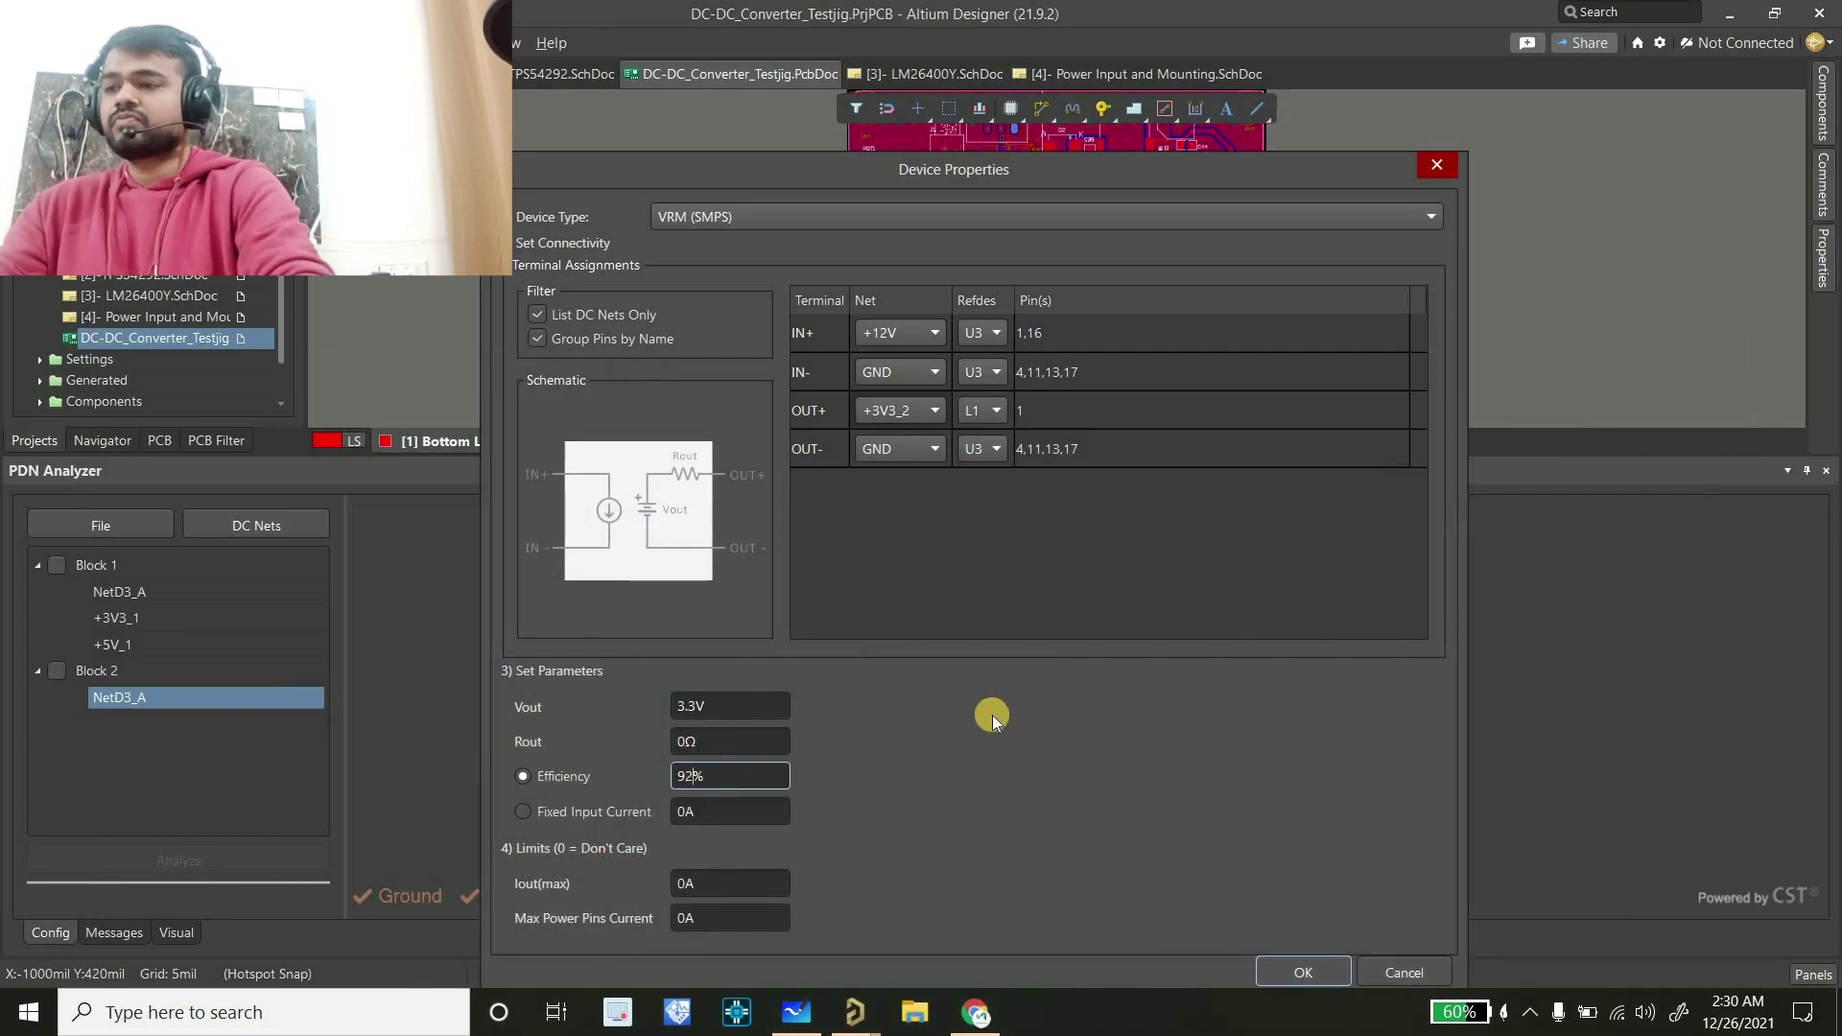
Limit the 3.3 V VRM's Iout(max) to 1.5 A and accept the device properties
left_click(733, 884)
type("1")
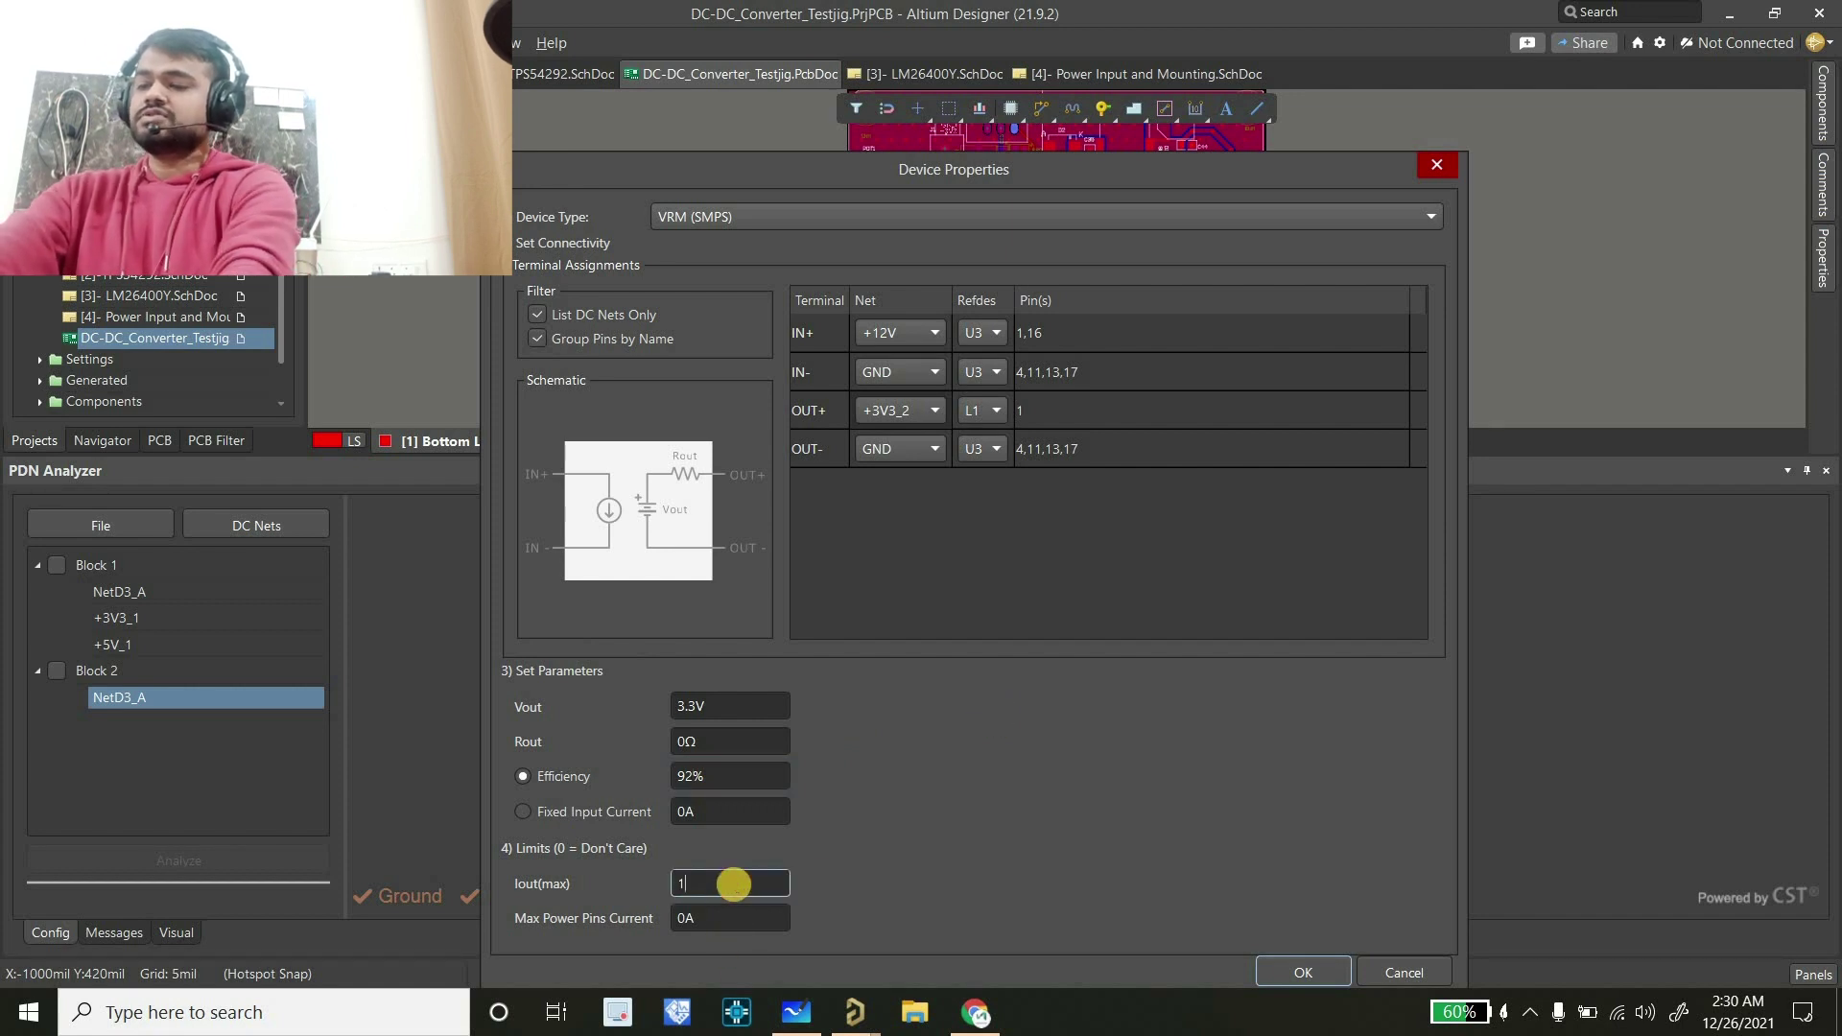
type(".5")
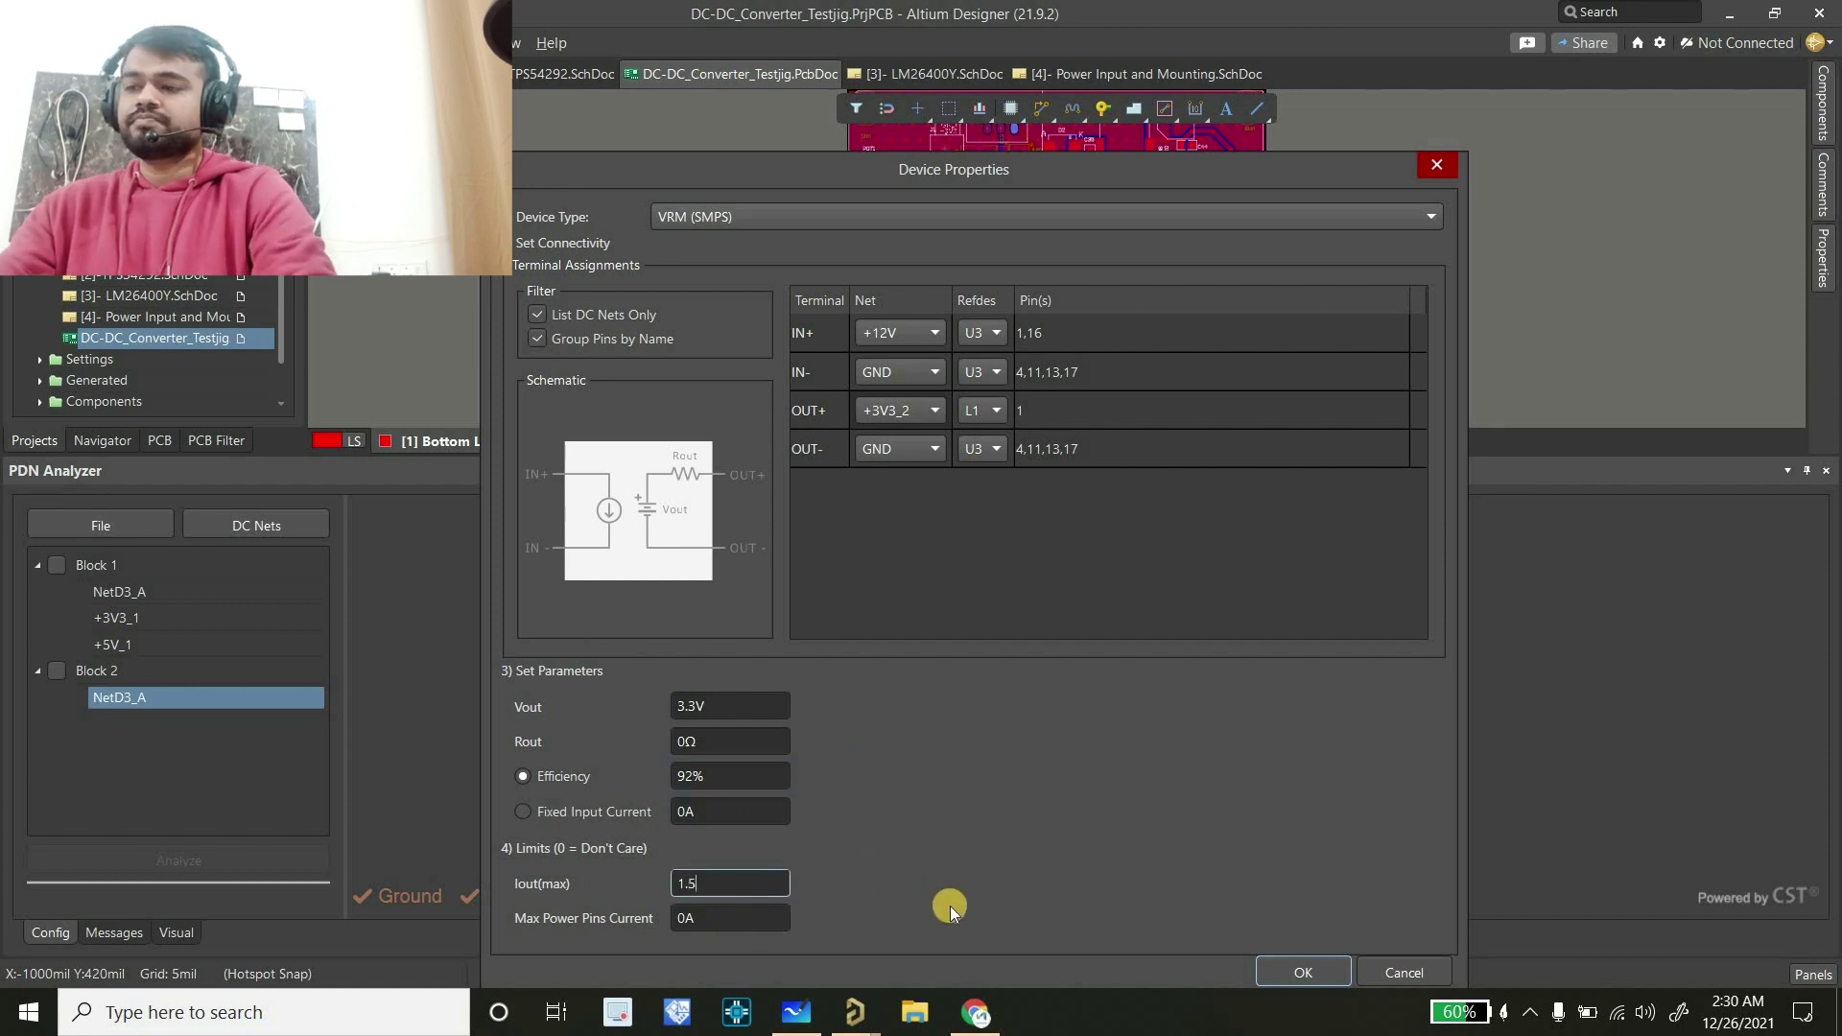
left_click(1311, 977)
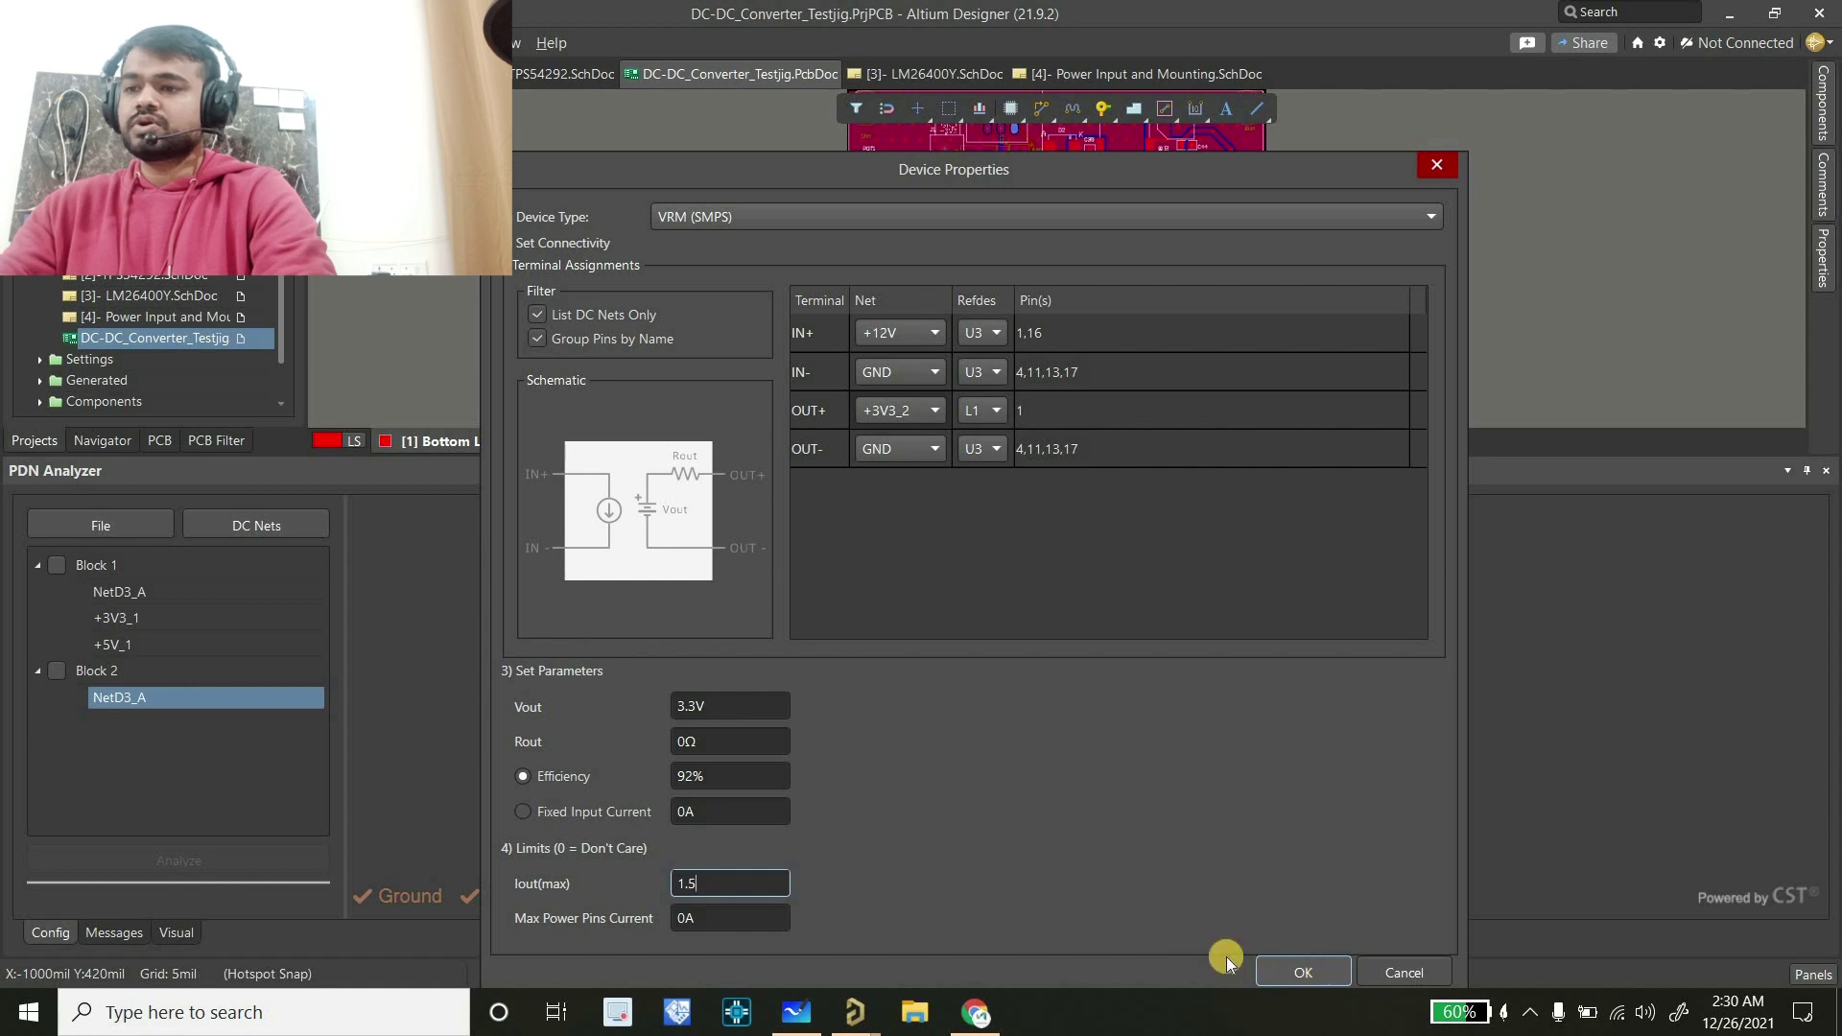
Add a second load on the +12V net as a VRM (SMPS) with U3 as the IN+ component
right_click(1282, 591)
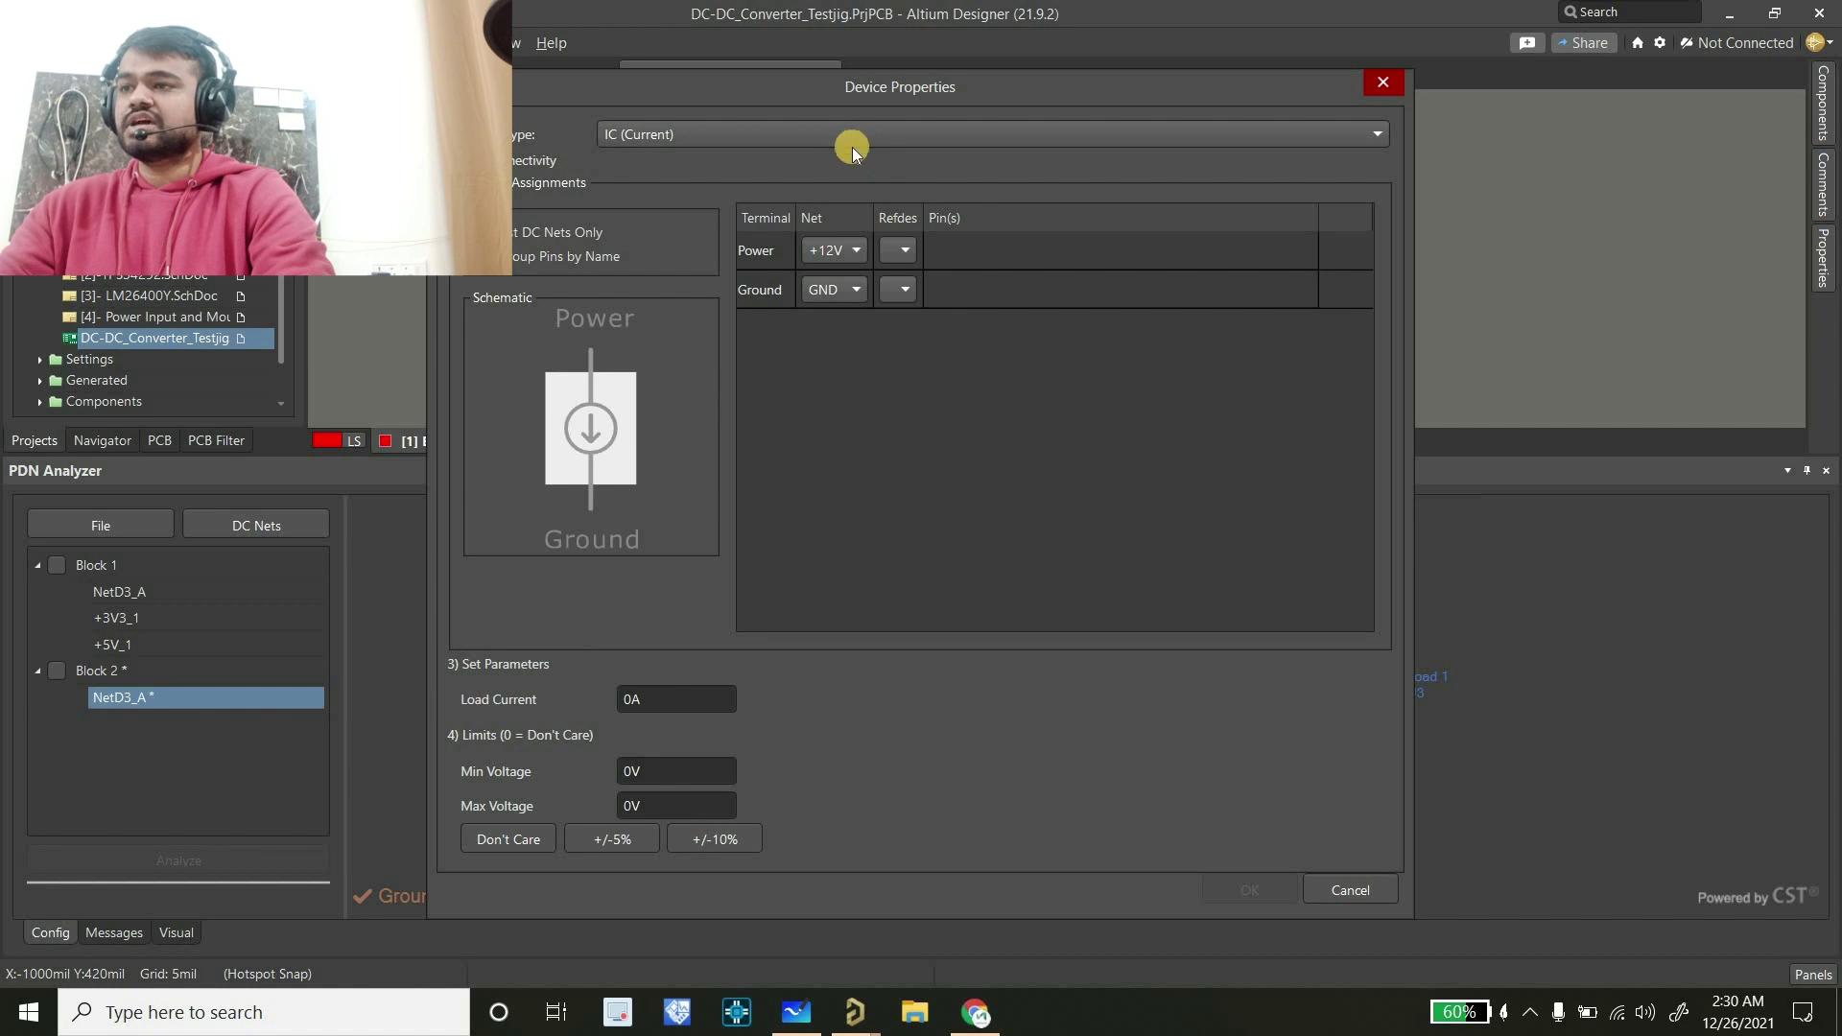
left_click(852, 147)
left_click(908, 234)
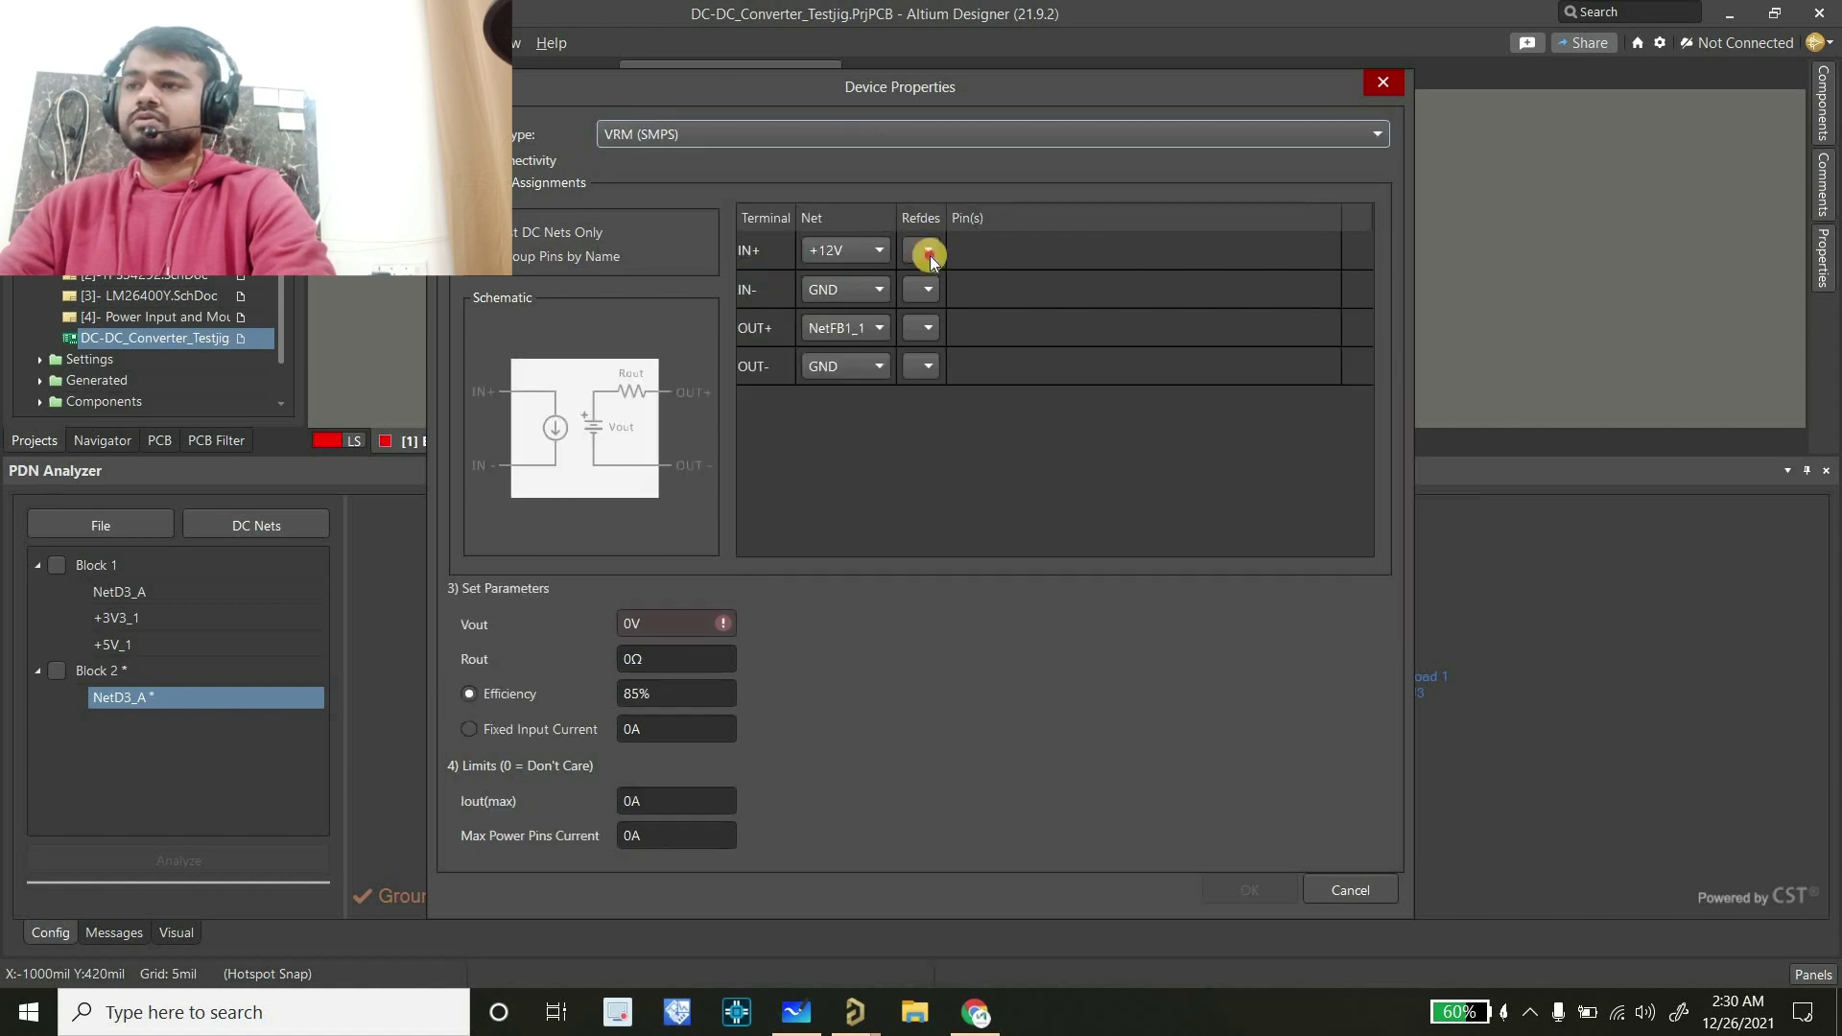
left_click(921, 279)
left_click(911, 305)
Assign the second VRM's OUT+ terminal to inductor L2 on the +5V_2 net
left_click(867, 323)
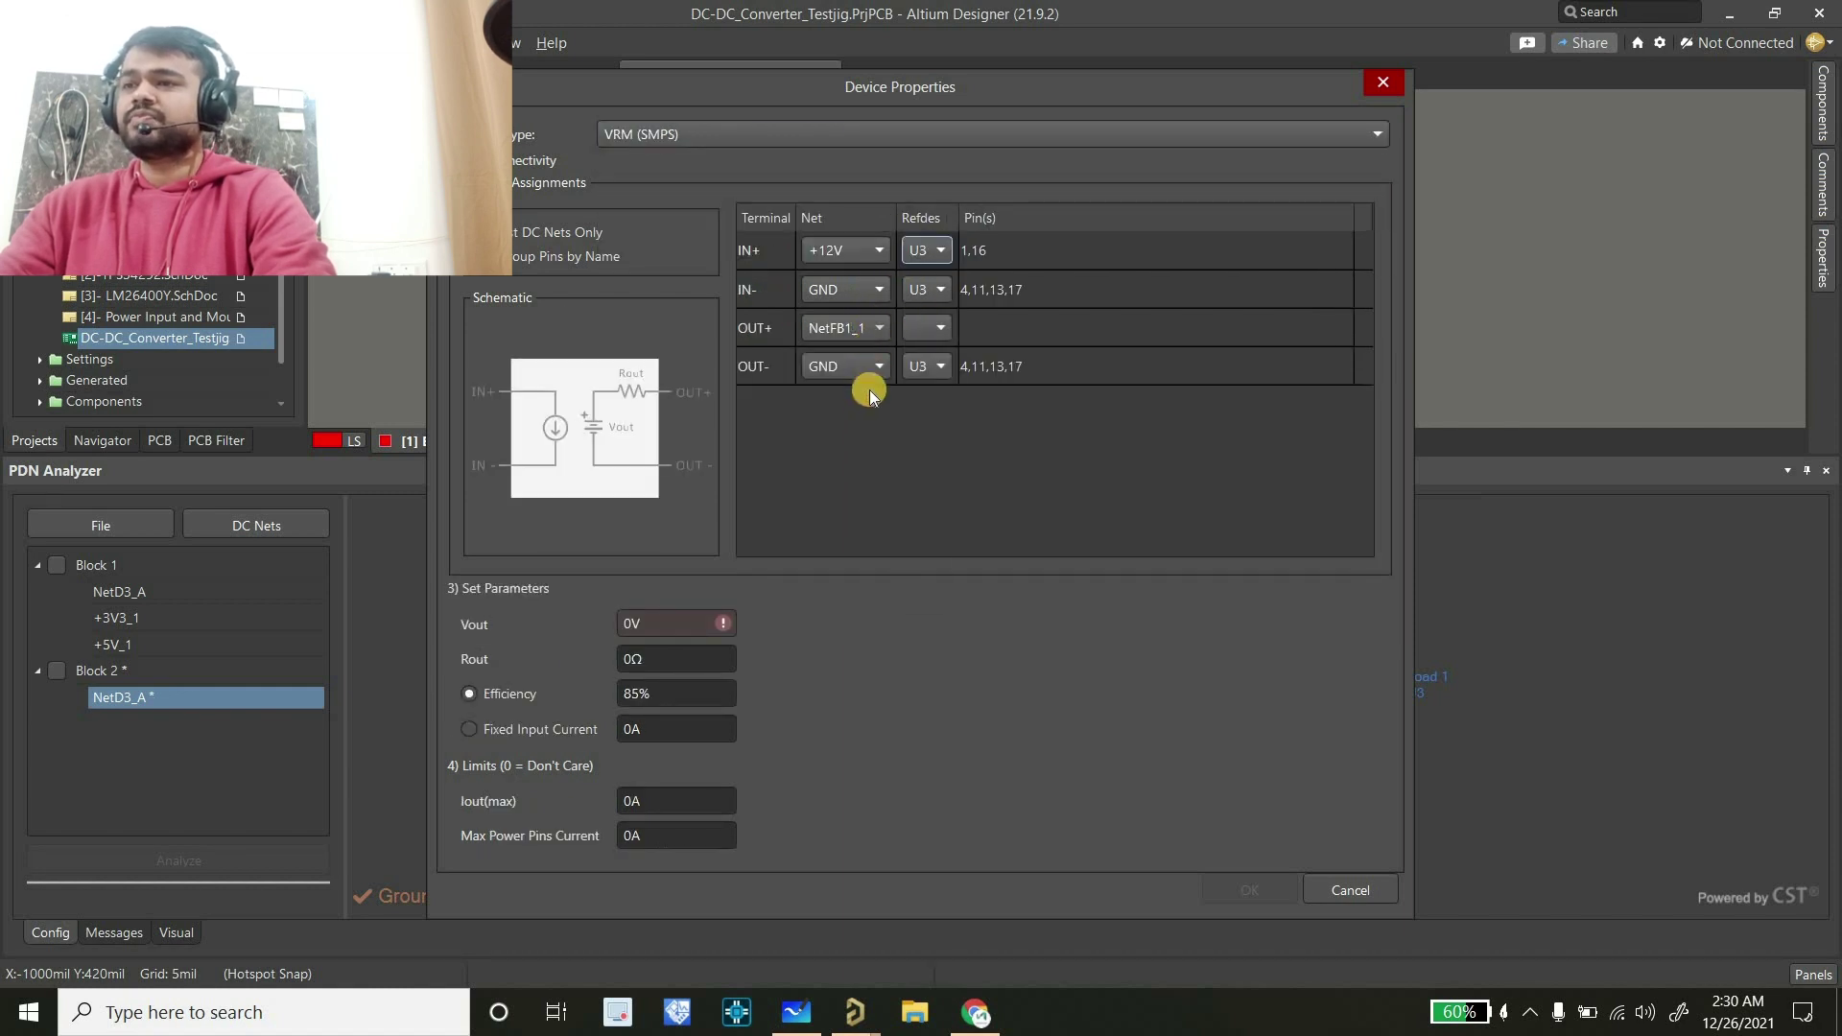
left_click(919, 364)
left_click(929, 331)
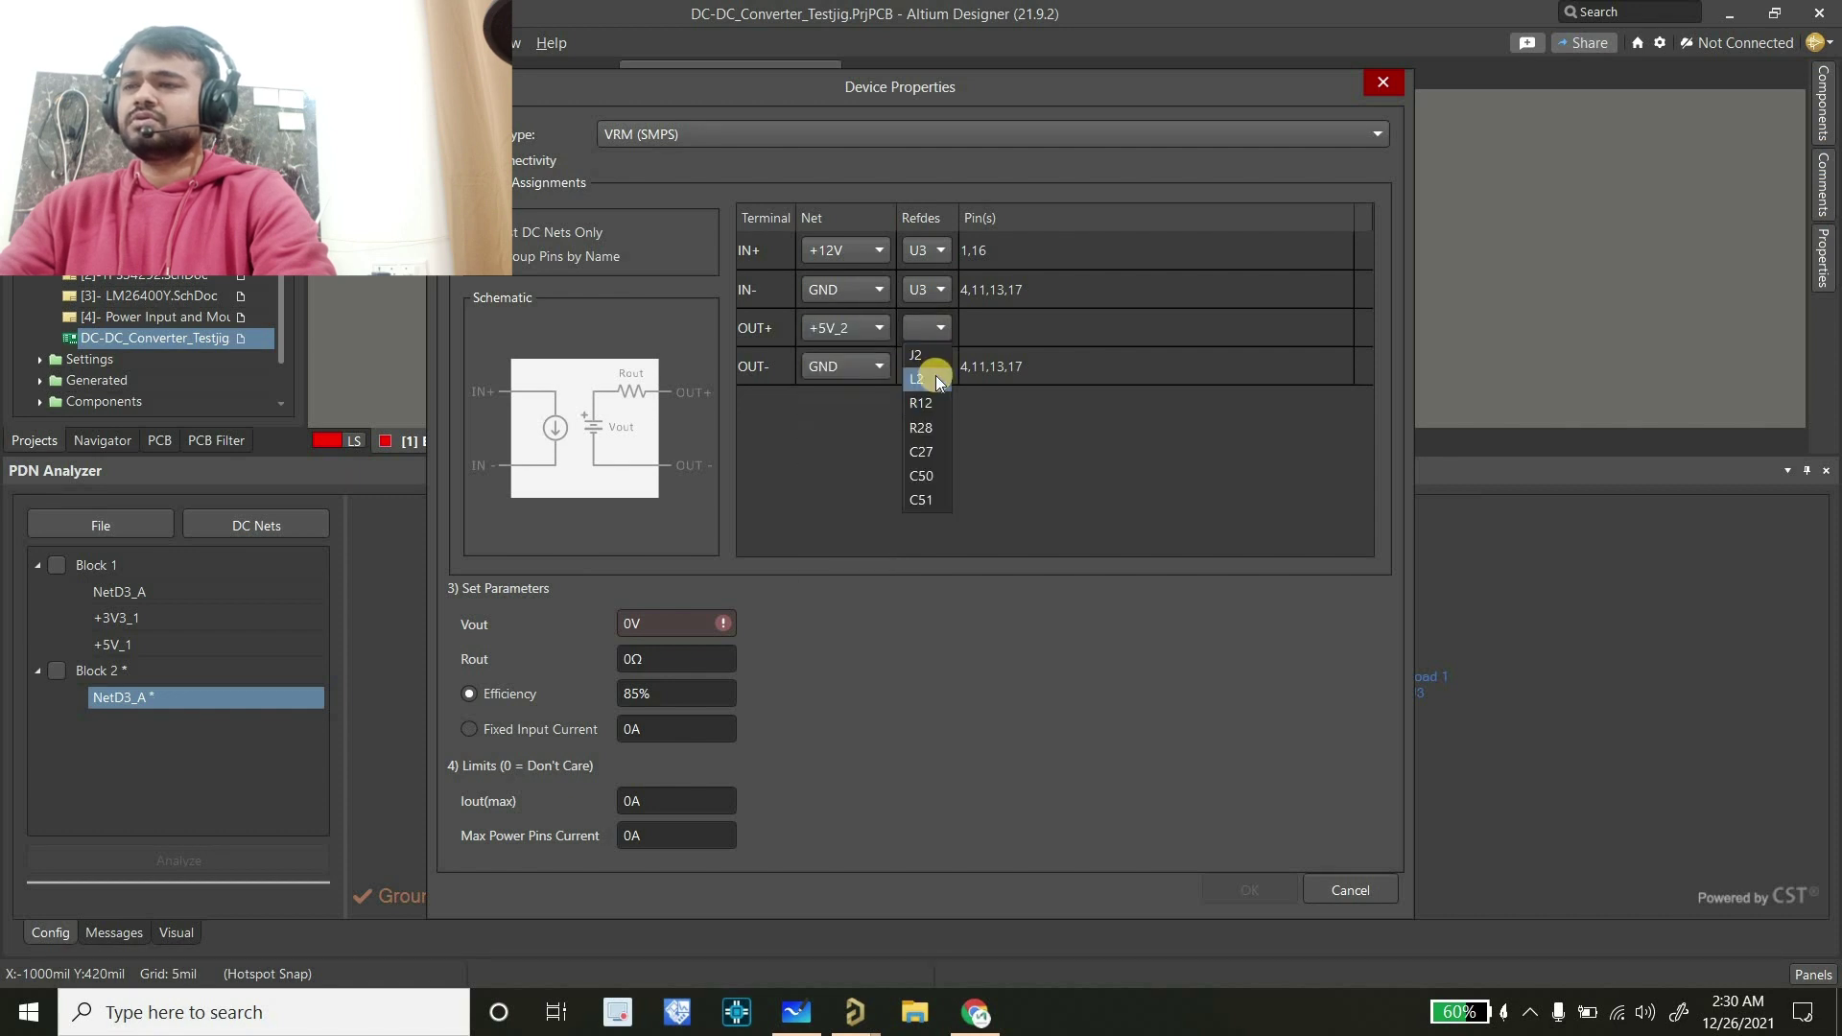
left_click(935, 377)
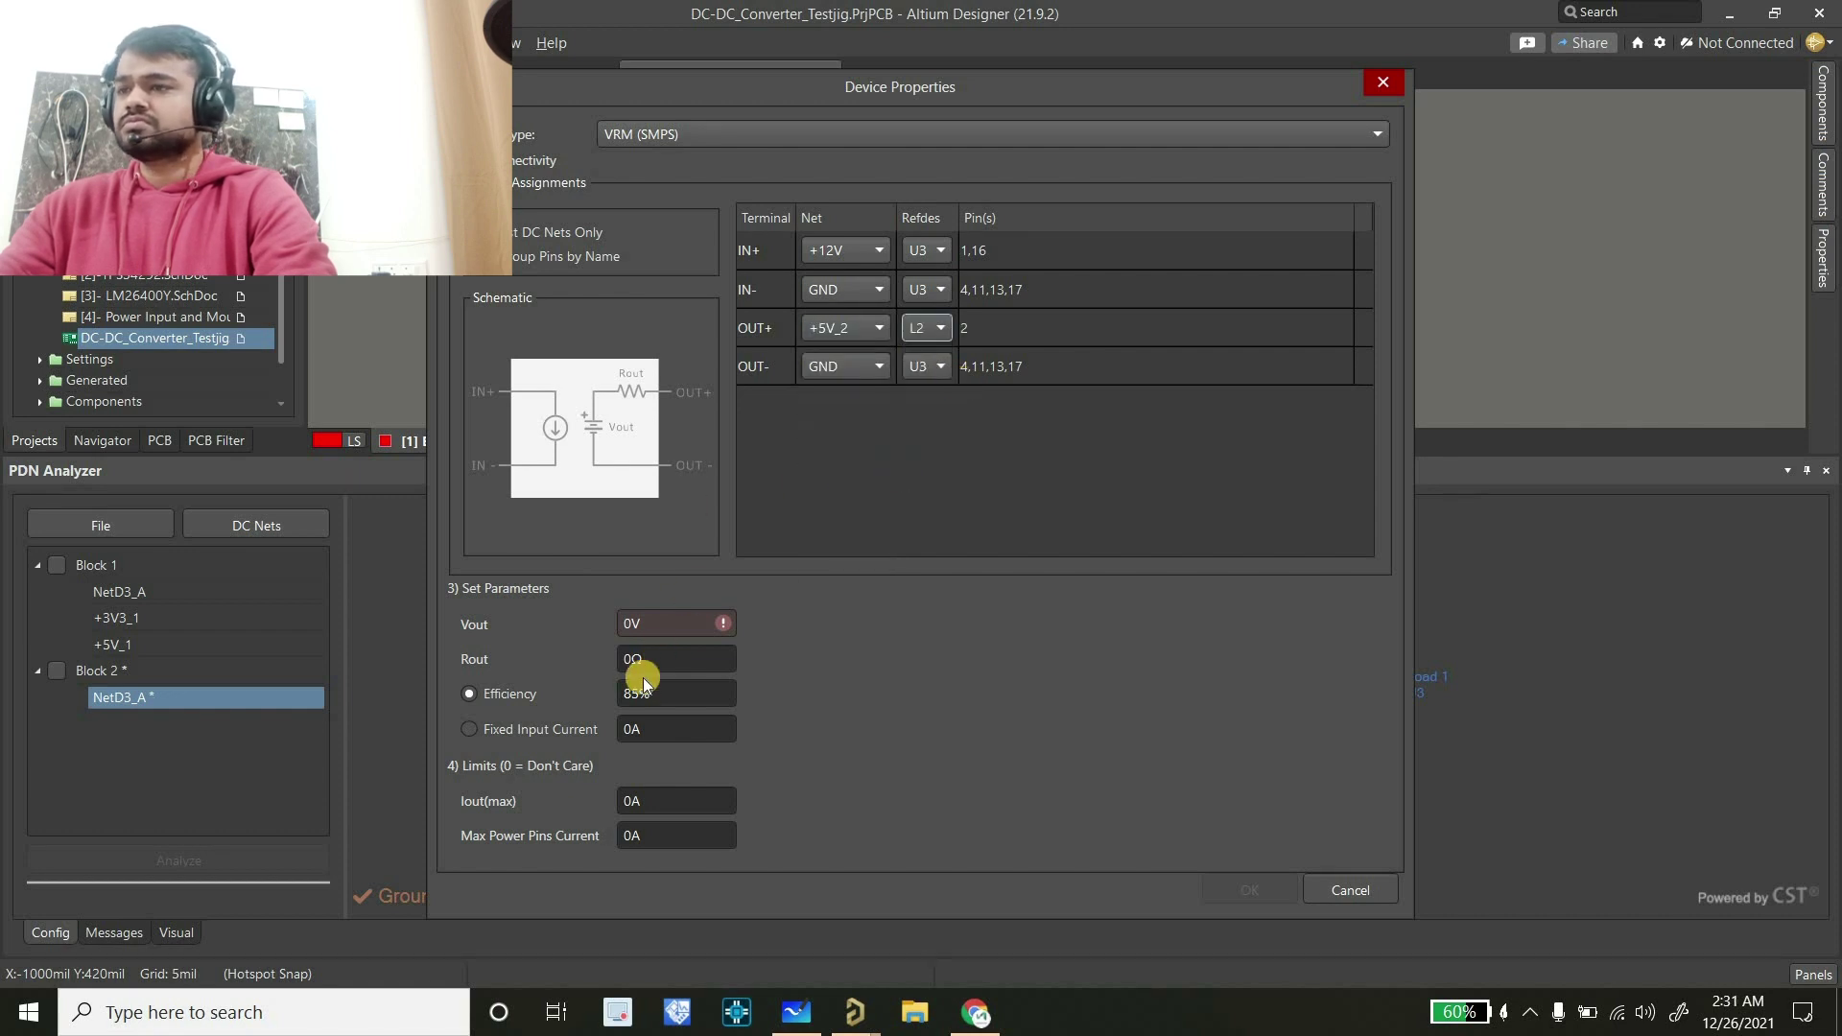
Give the second VRM 5 V Vout, 80% efficiency and a 2.5 A Iout(max) limit, and accept its properties
double_click(669, 624)
type("5")
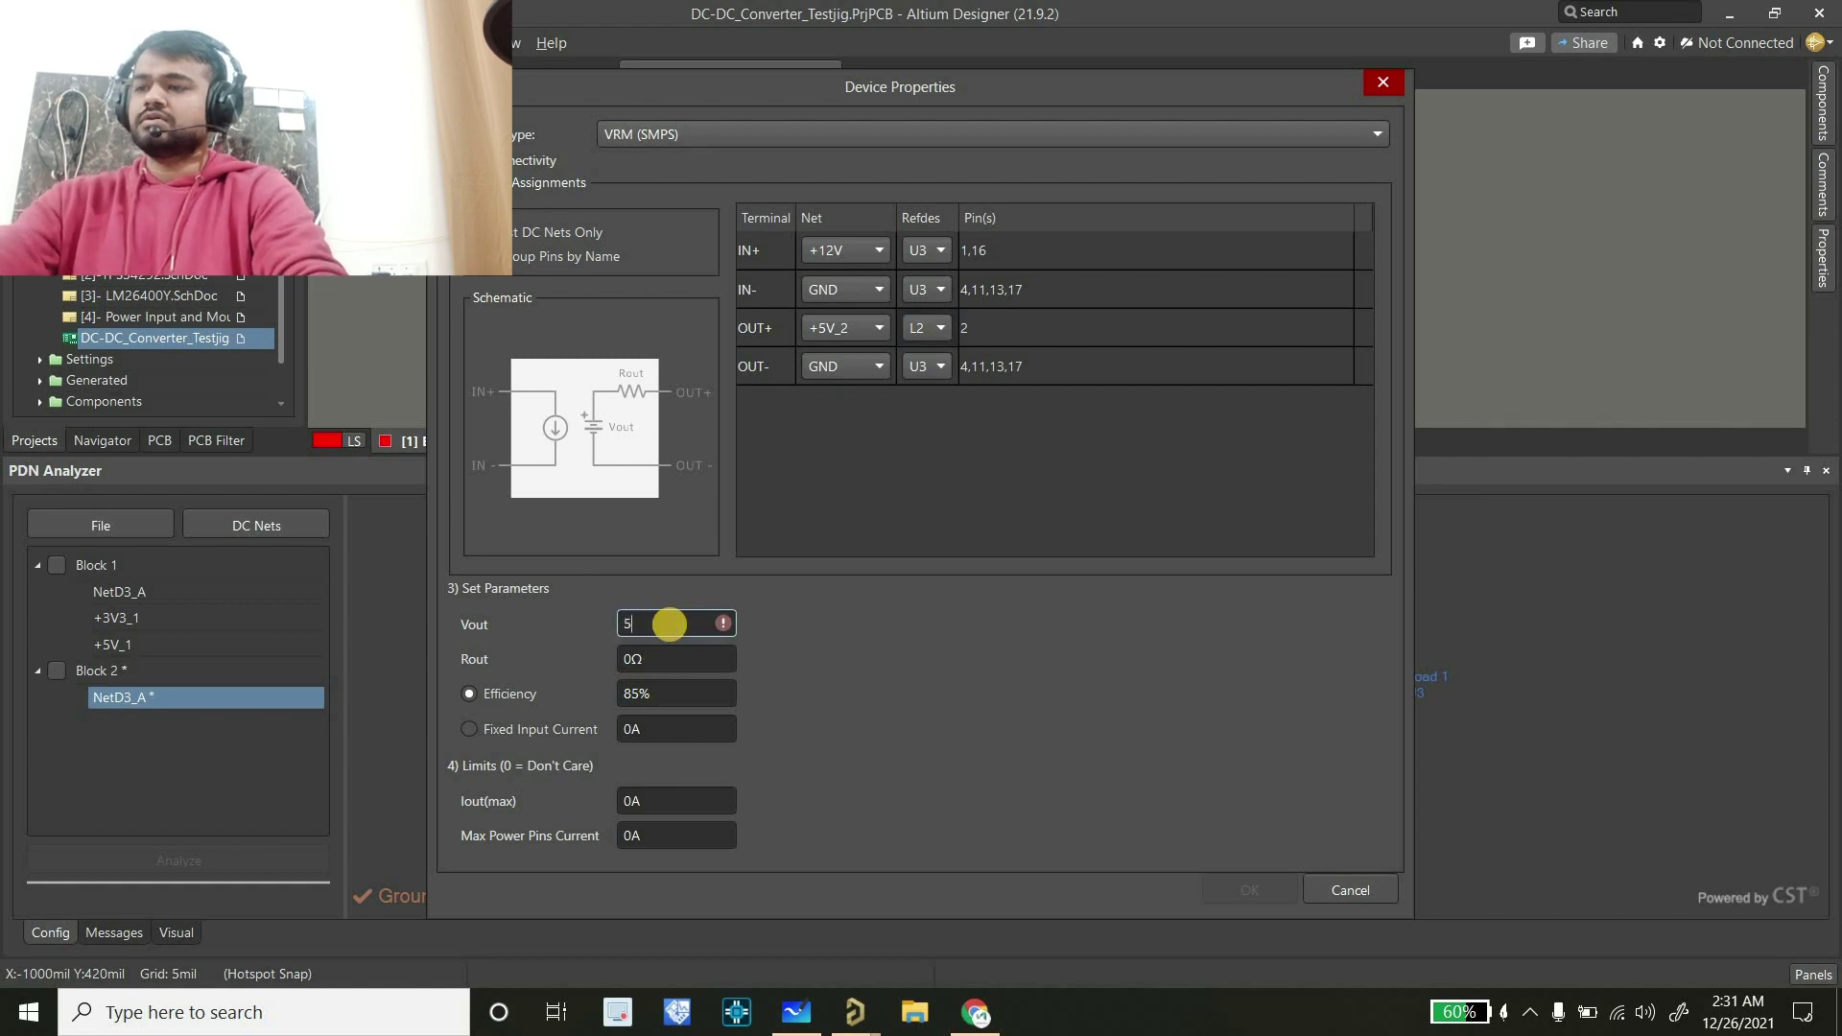
double_click(641, 695)
type("80")
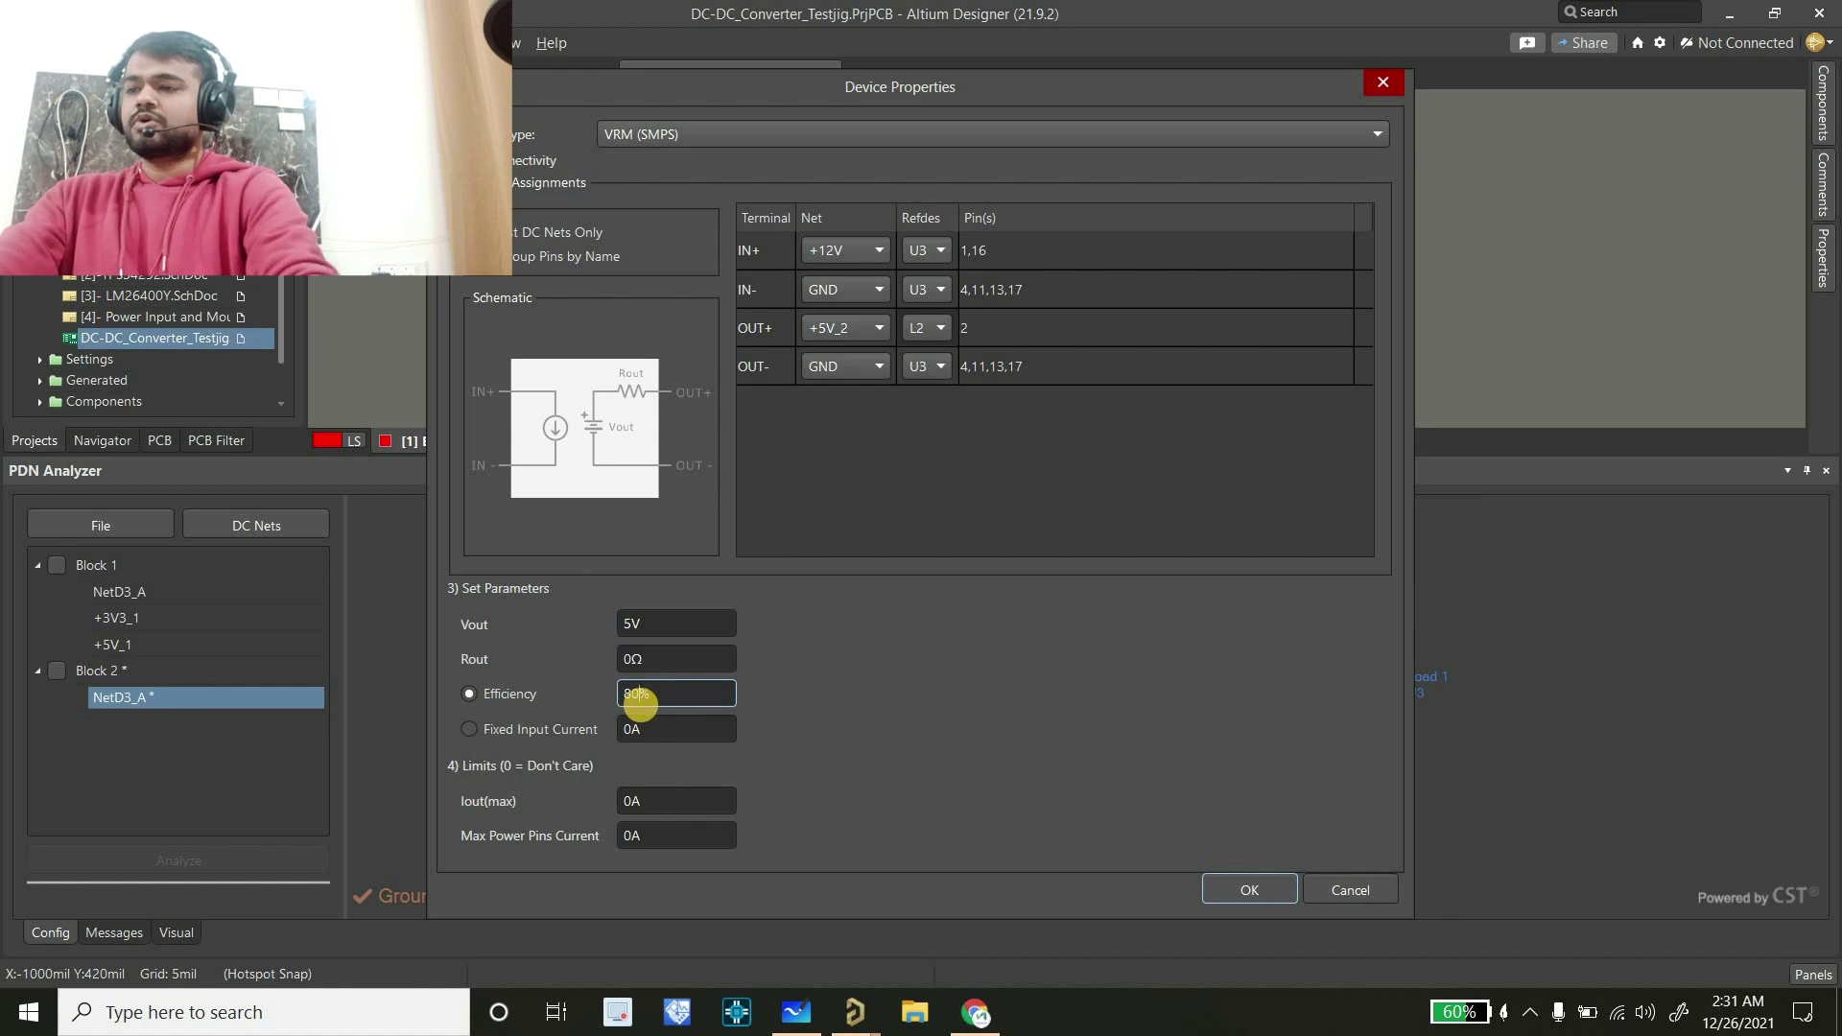
left_click(671, 804)
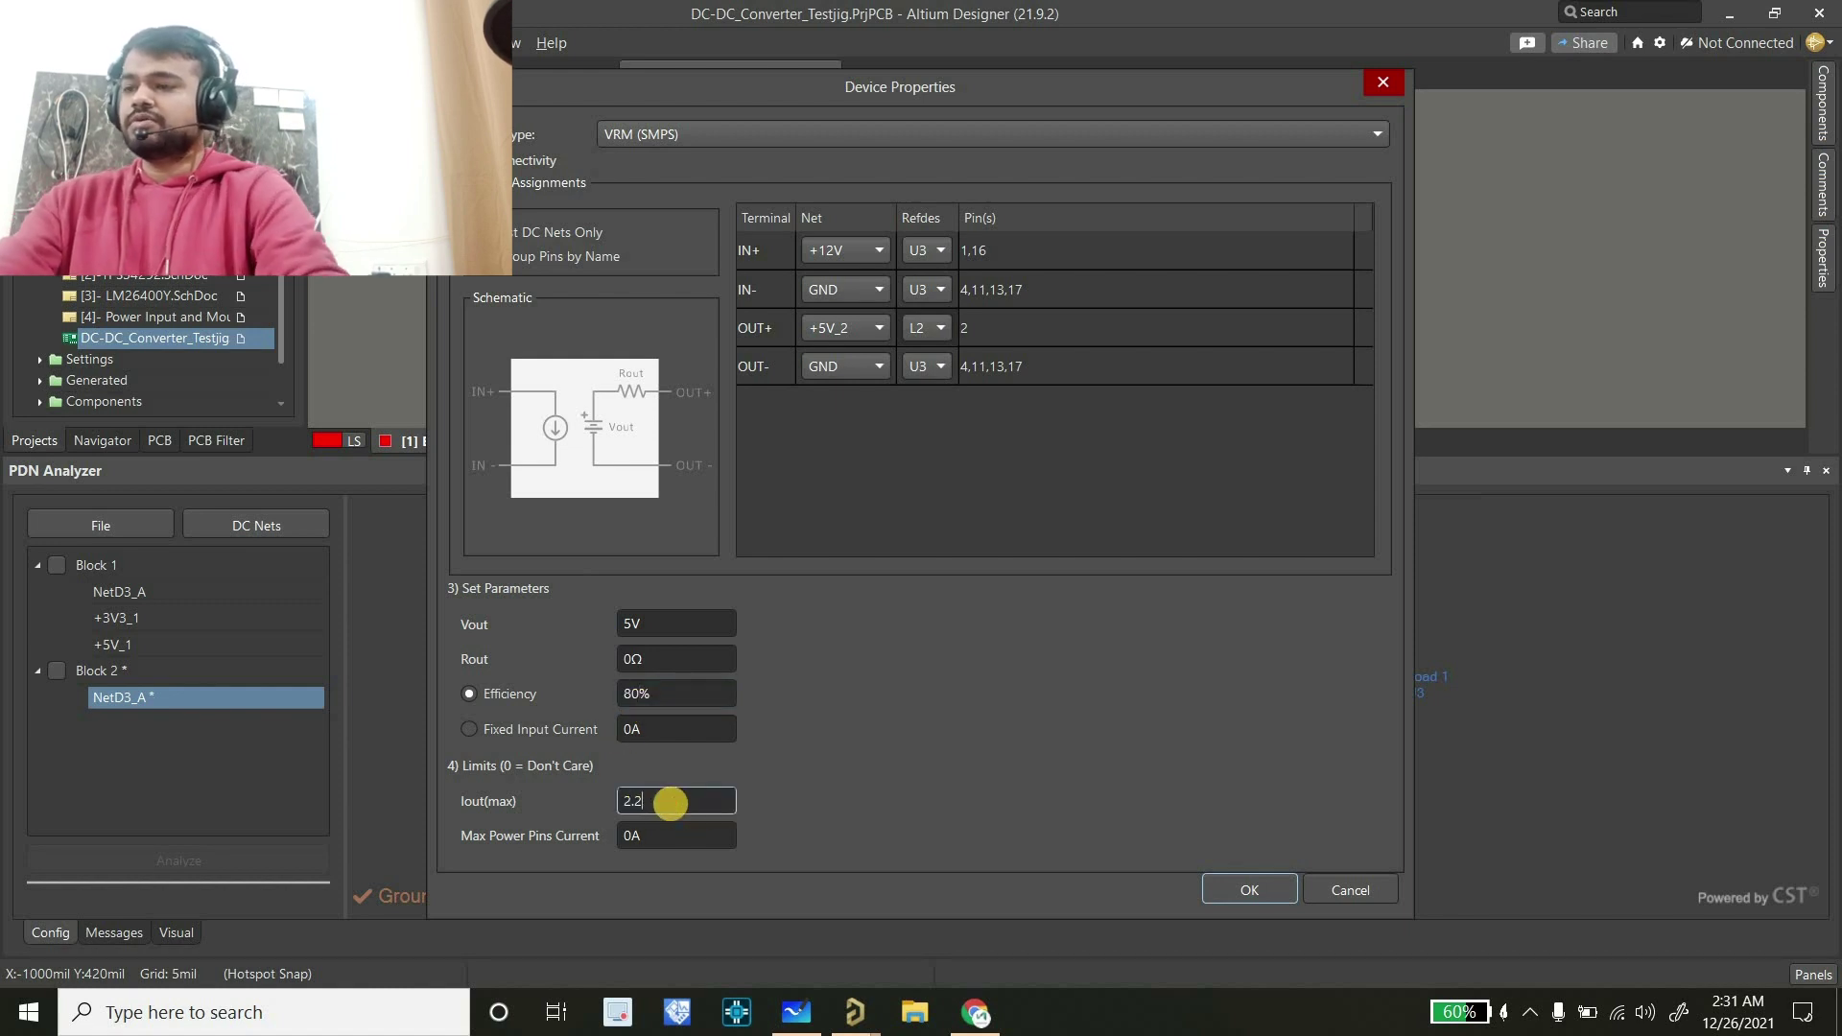
type("2.5")
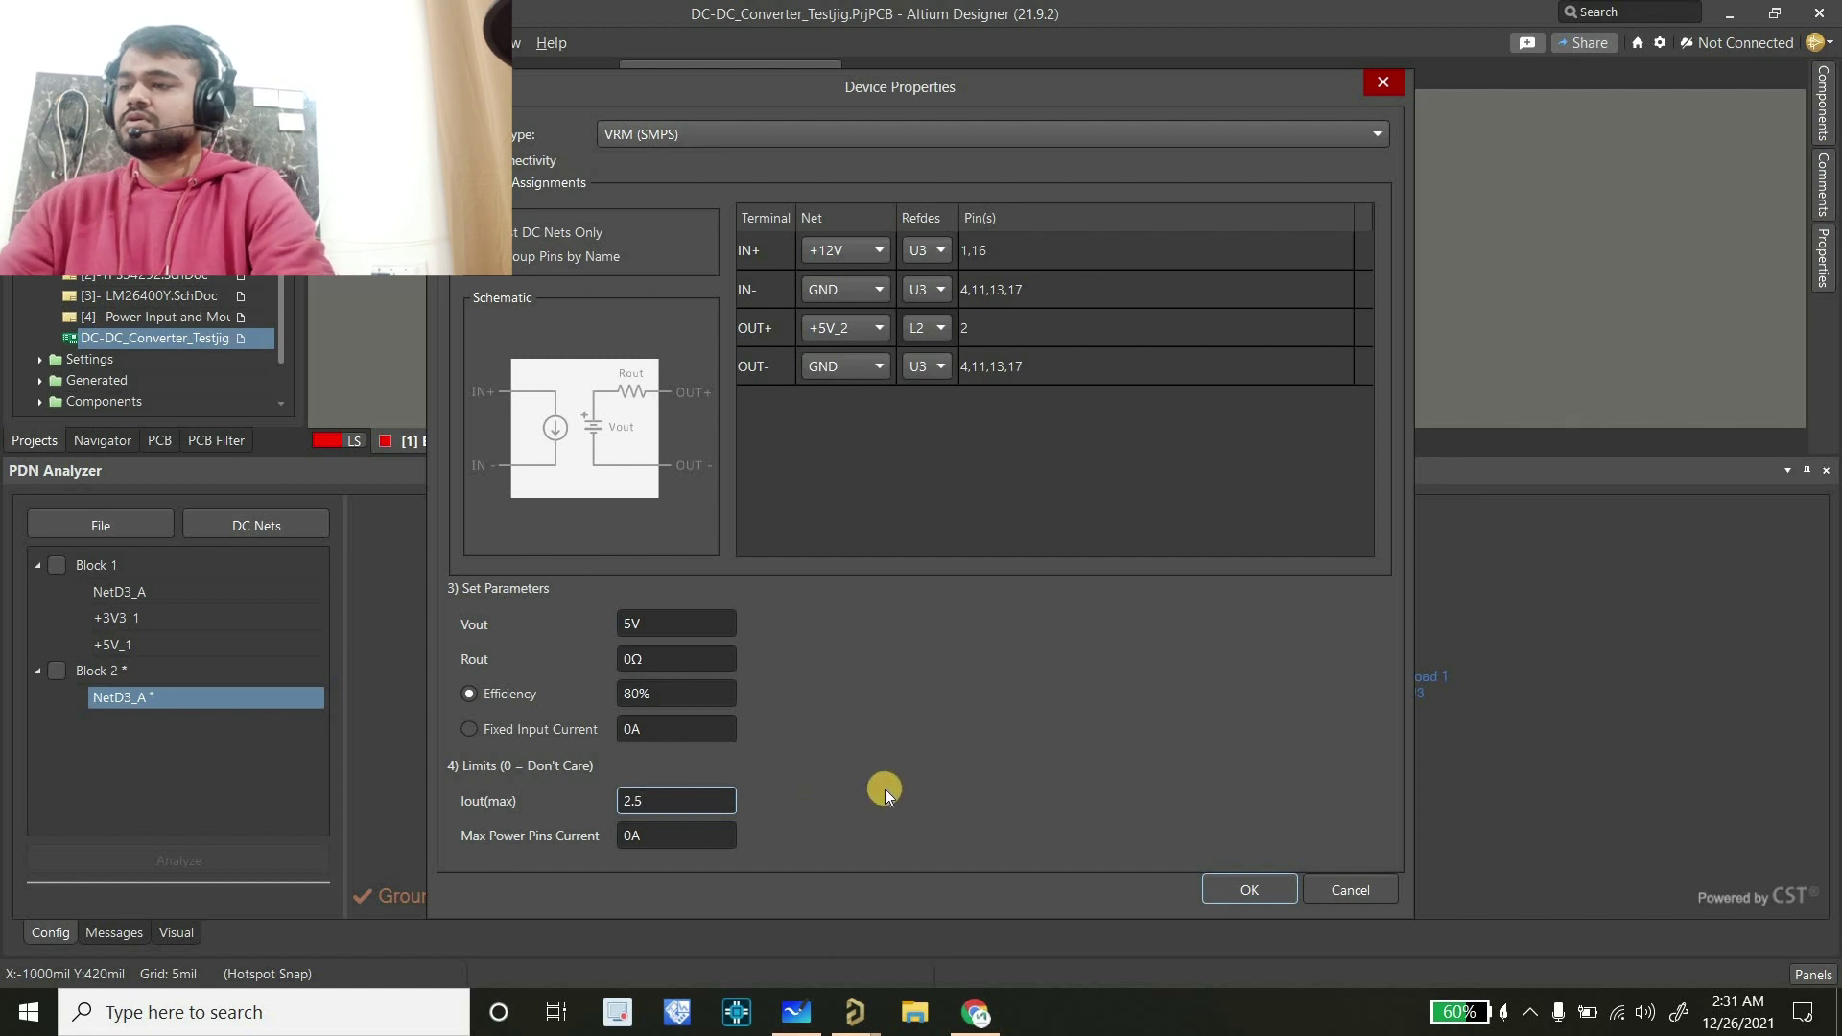
left_click(1223, 890)
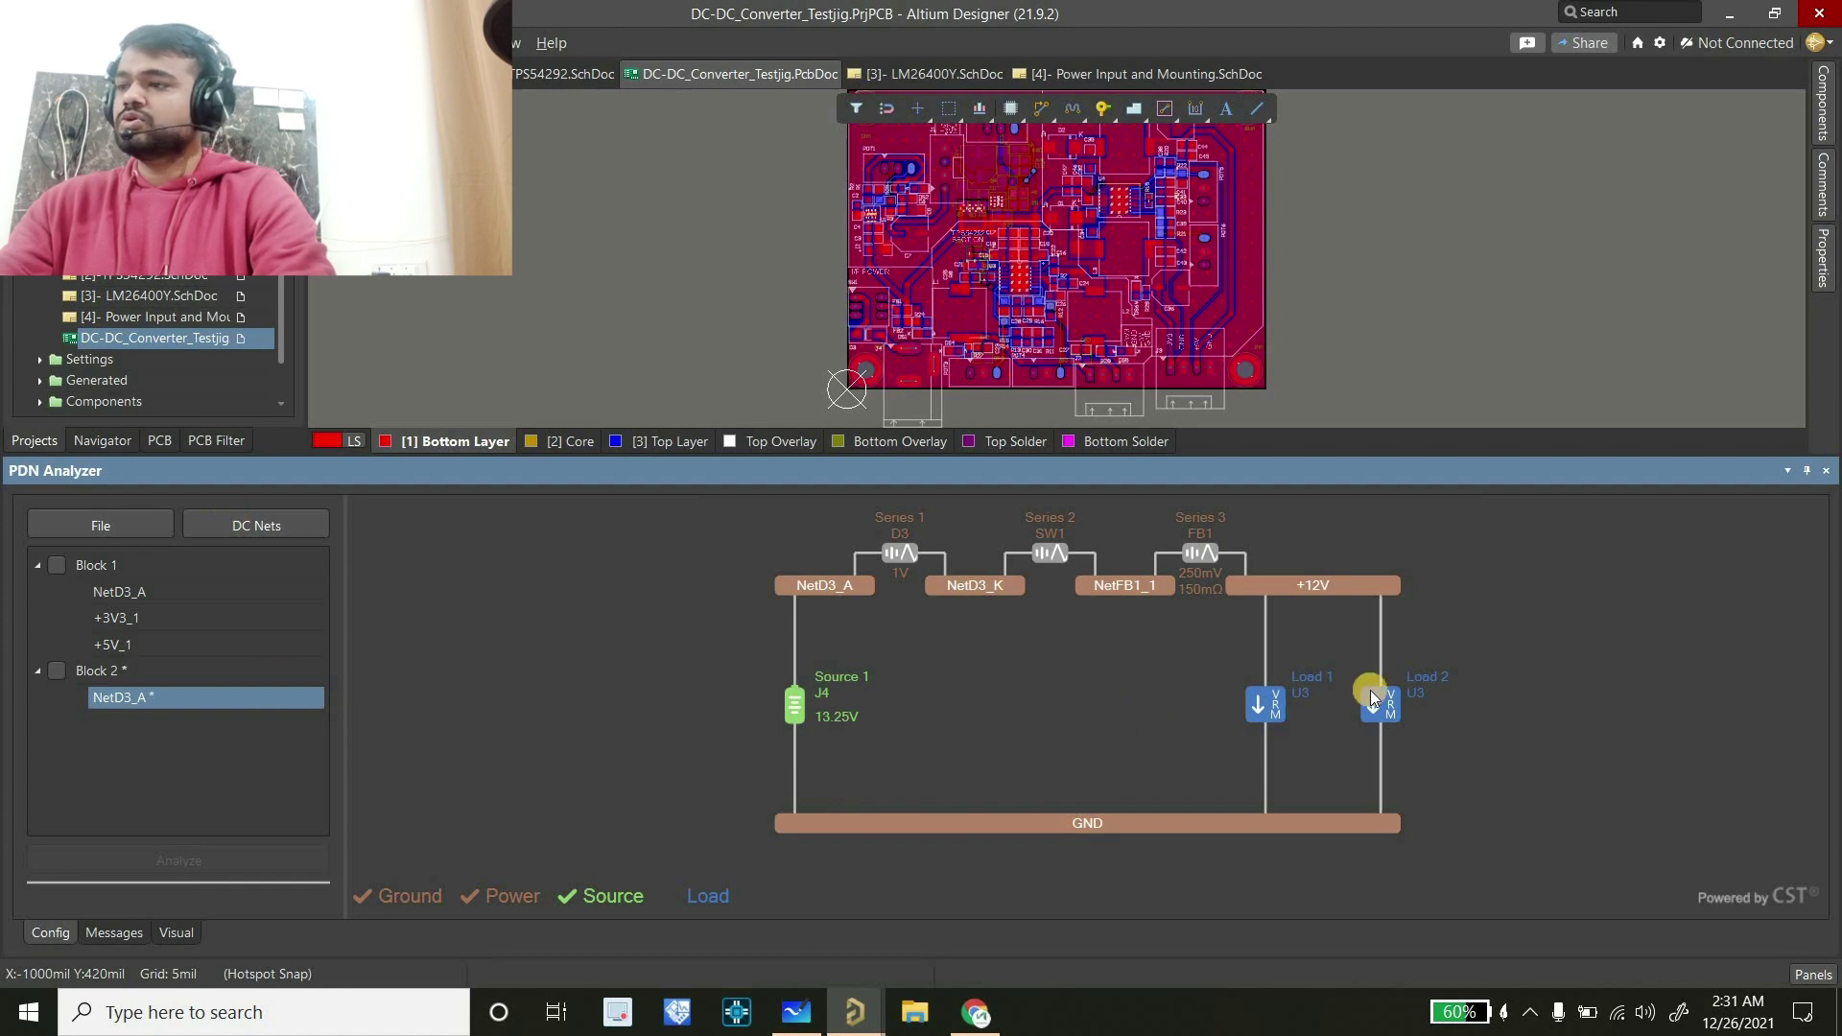
Add each of the two U3 VRM loads in Block 2's NetD3_A network to its own new network
right_click(1277, 718)
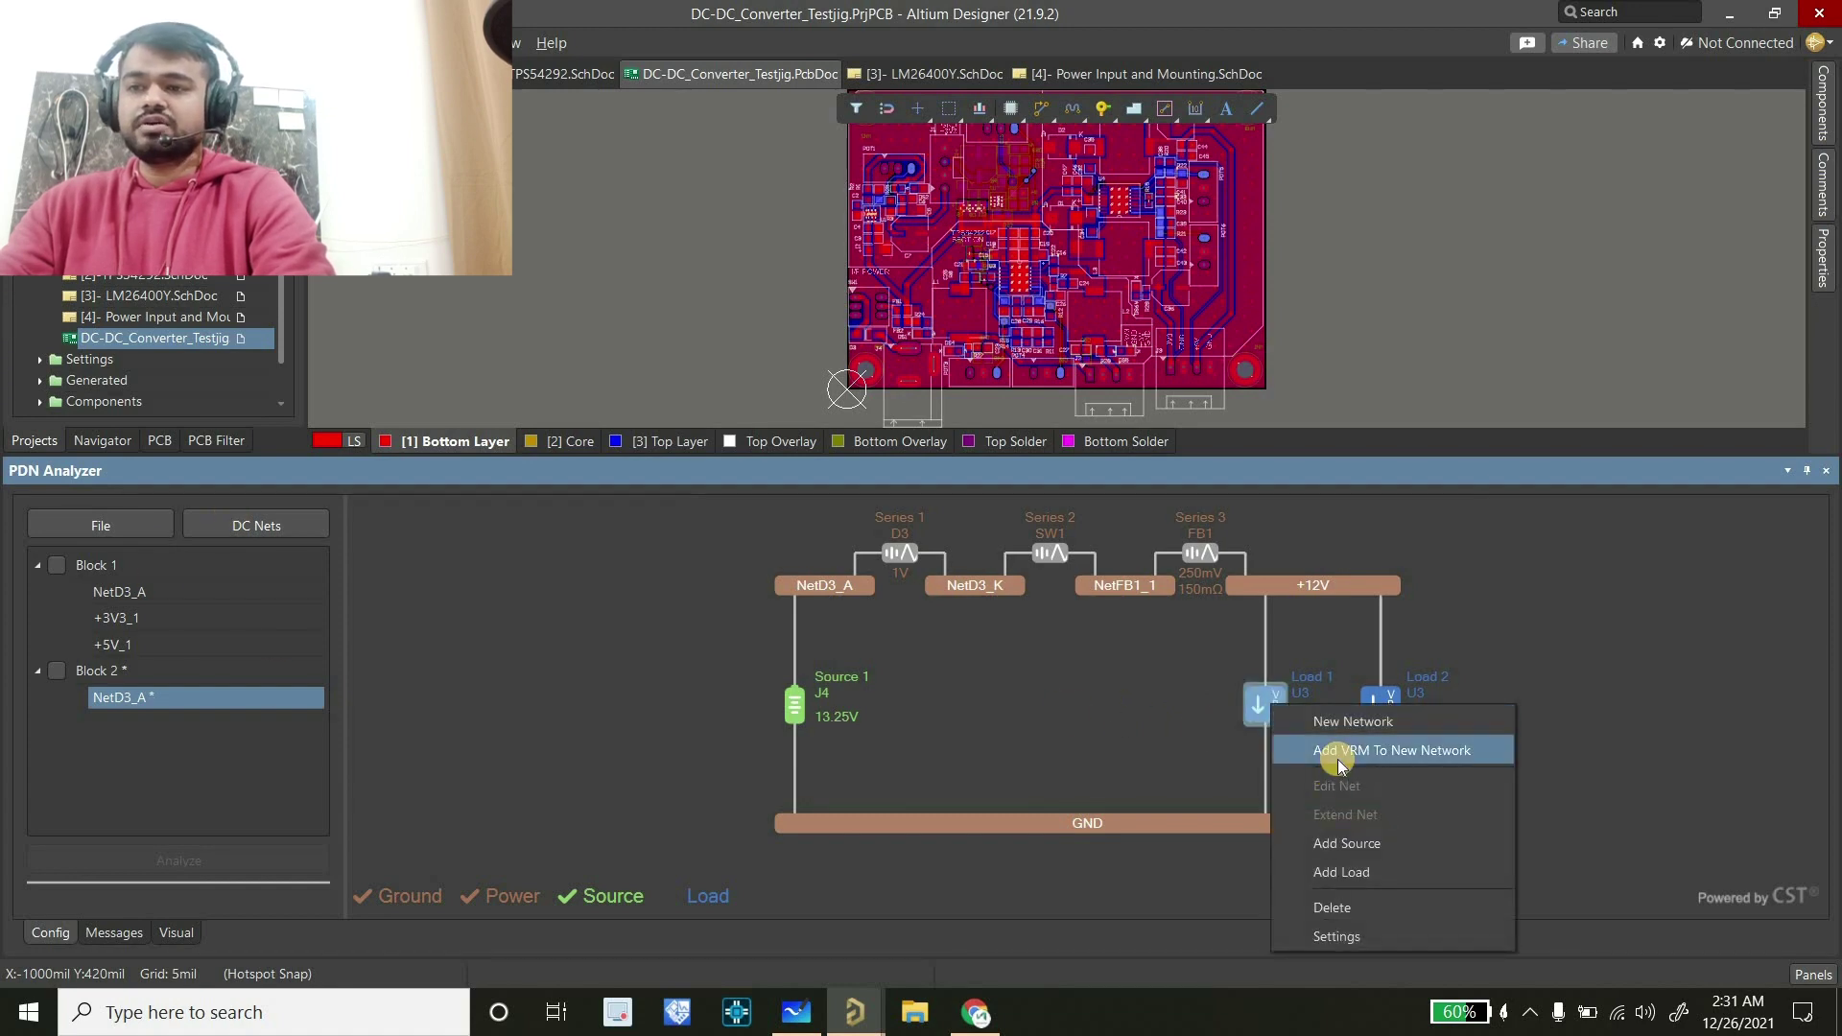
left_click(1339, 756)
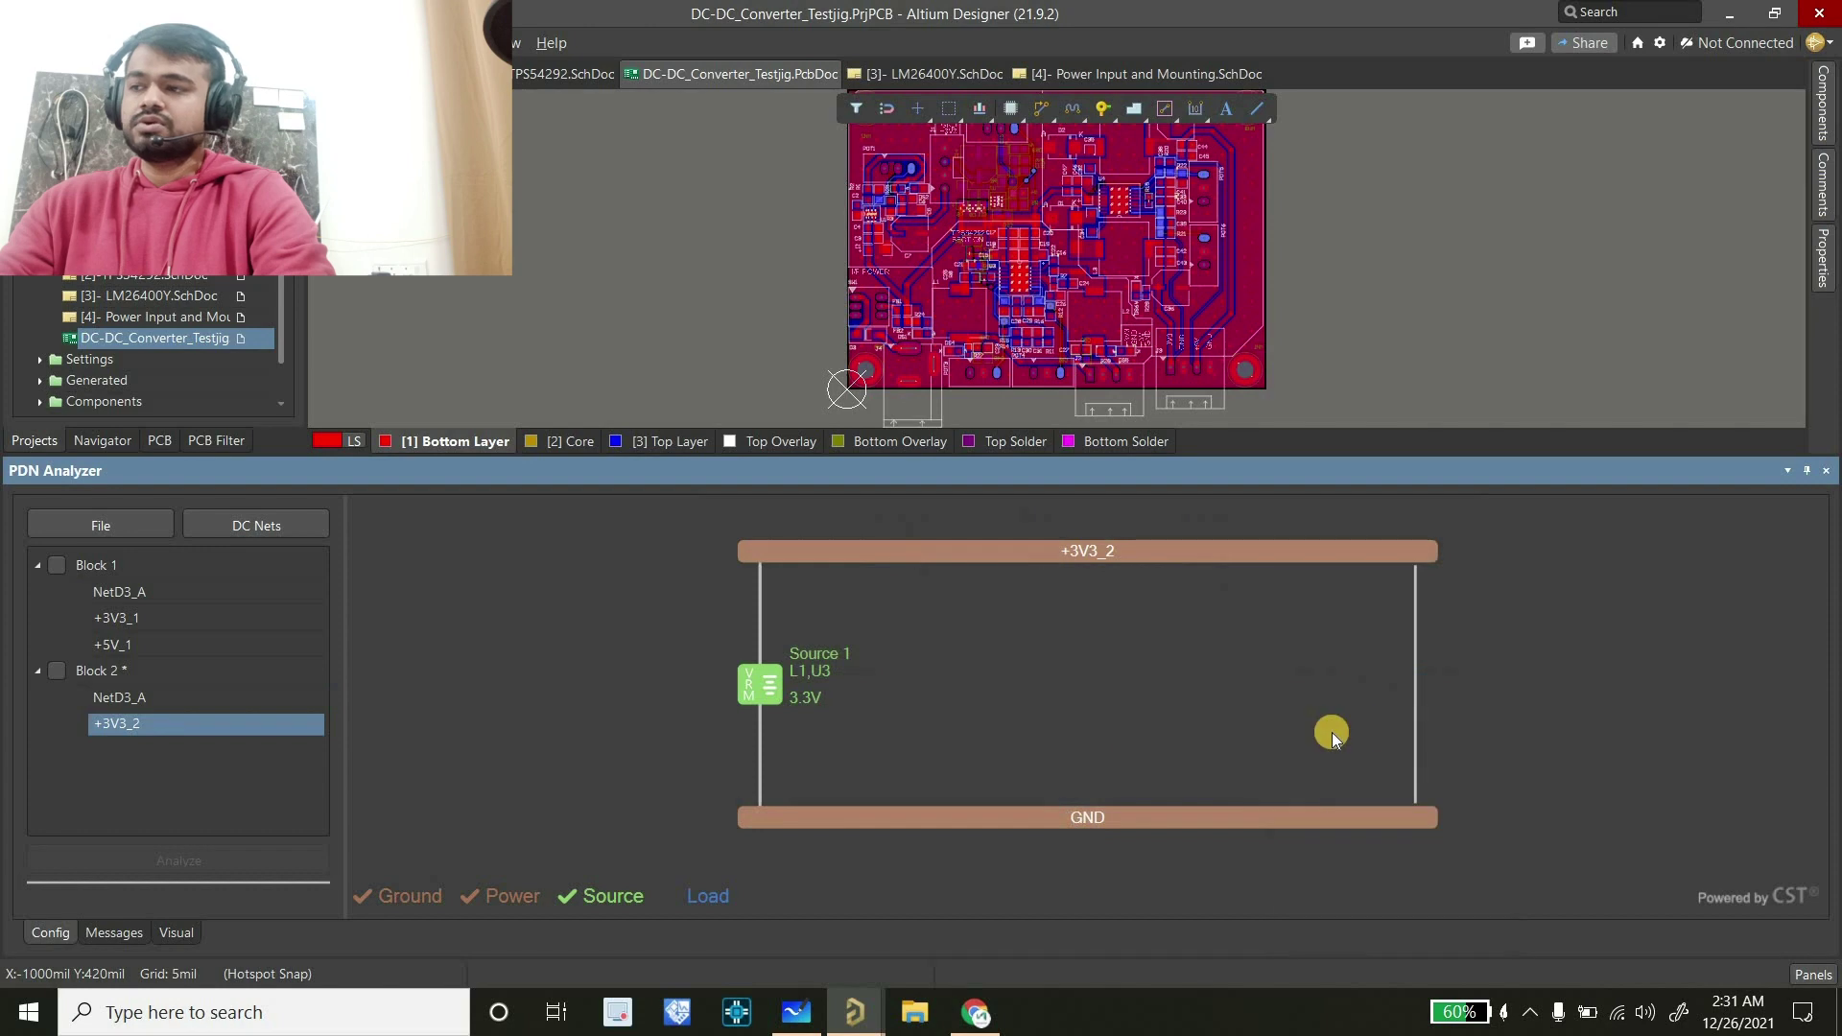
left_click(156, 698)
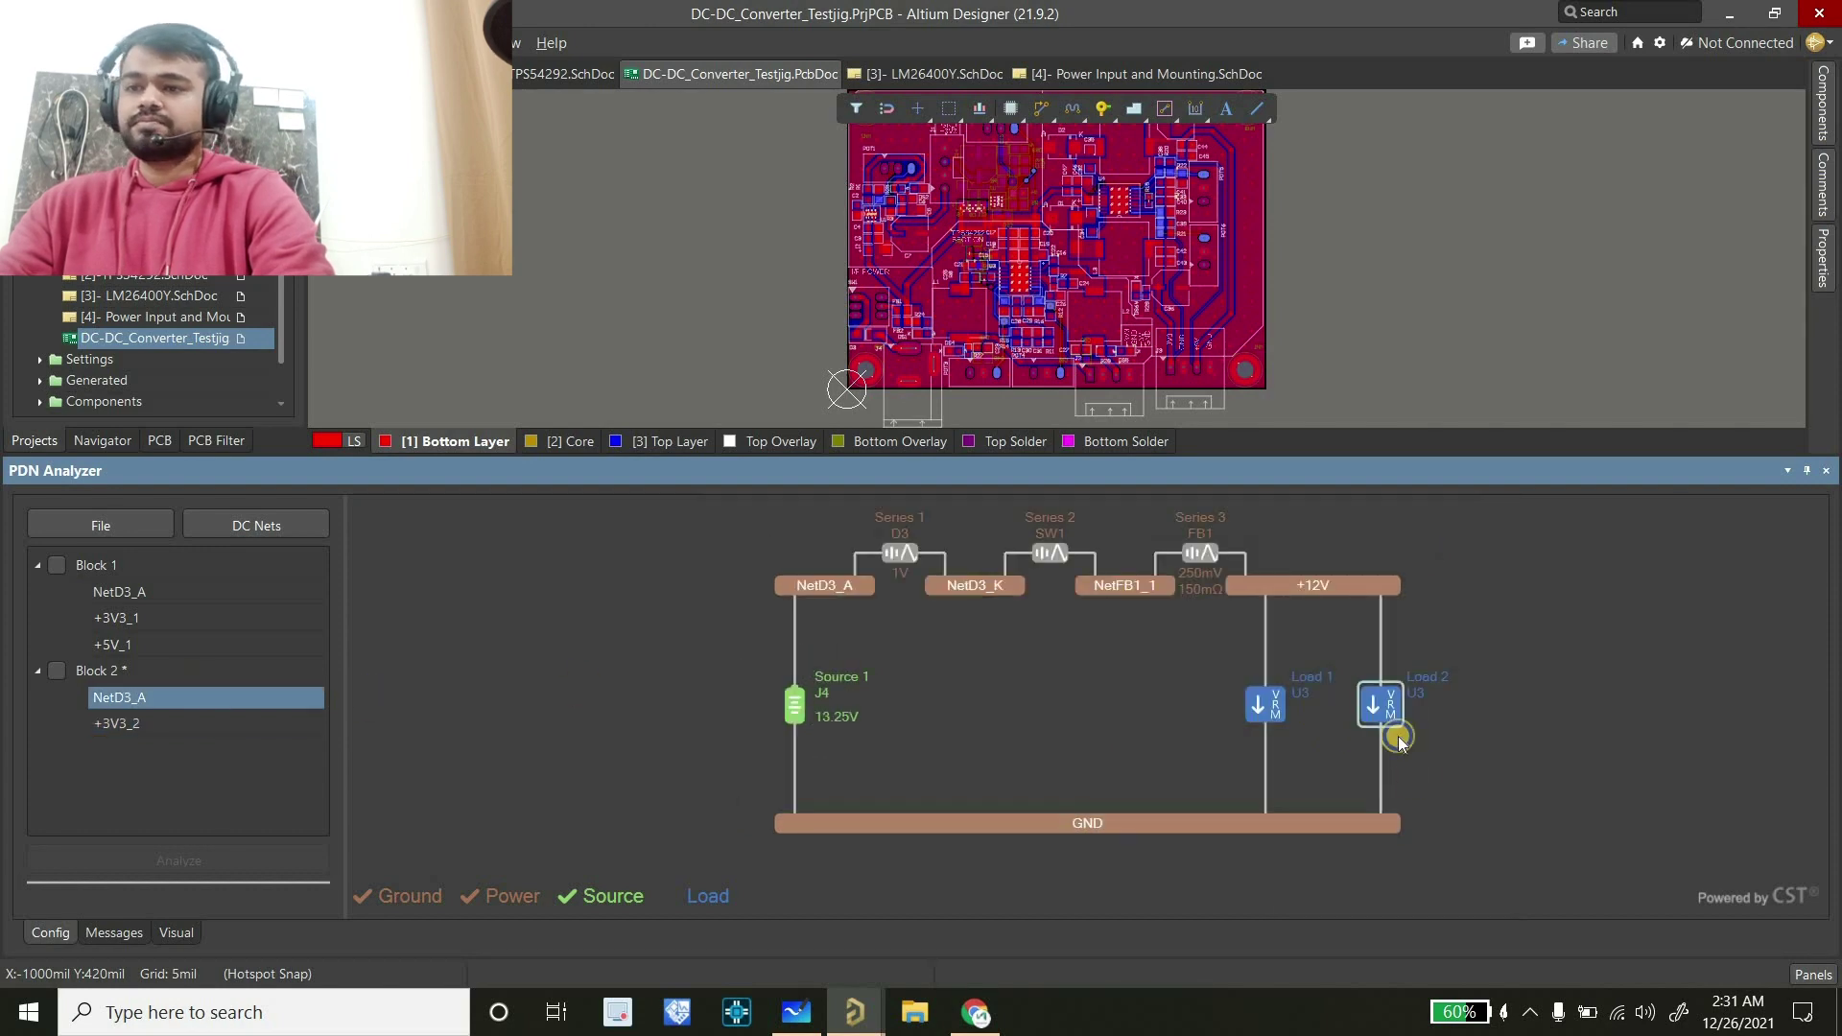
right_click(1370, 702)
left_click(1443, 756)
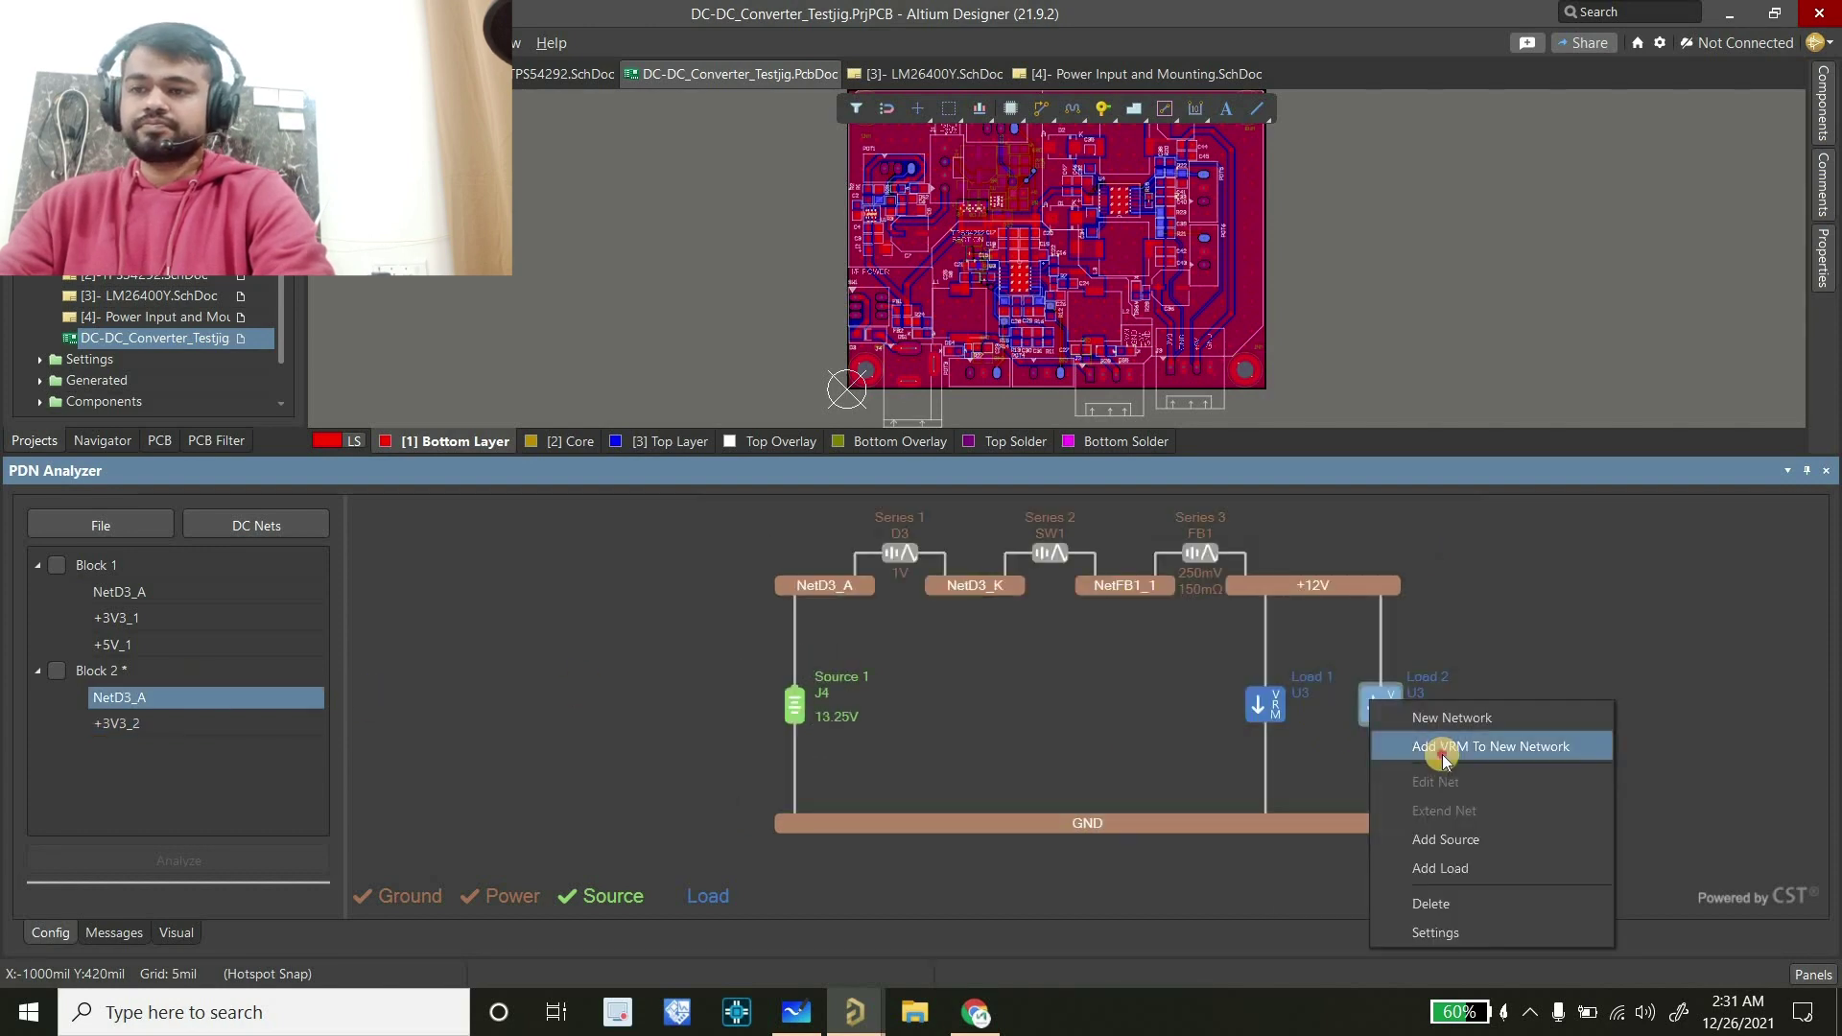
Add an IC (Current) load to Block 2's +3V3_2 network and assign connector J2 to it, checking the TPS54292 schematic
left_click(141, 725)
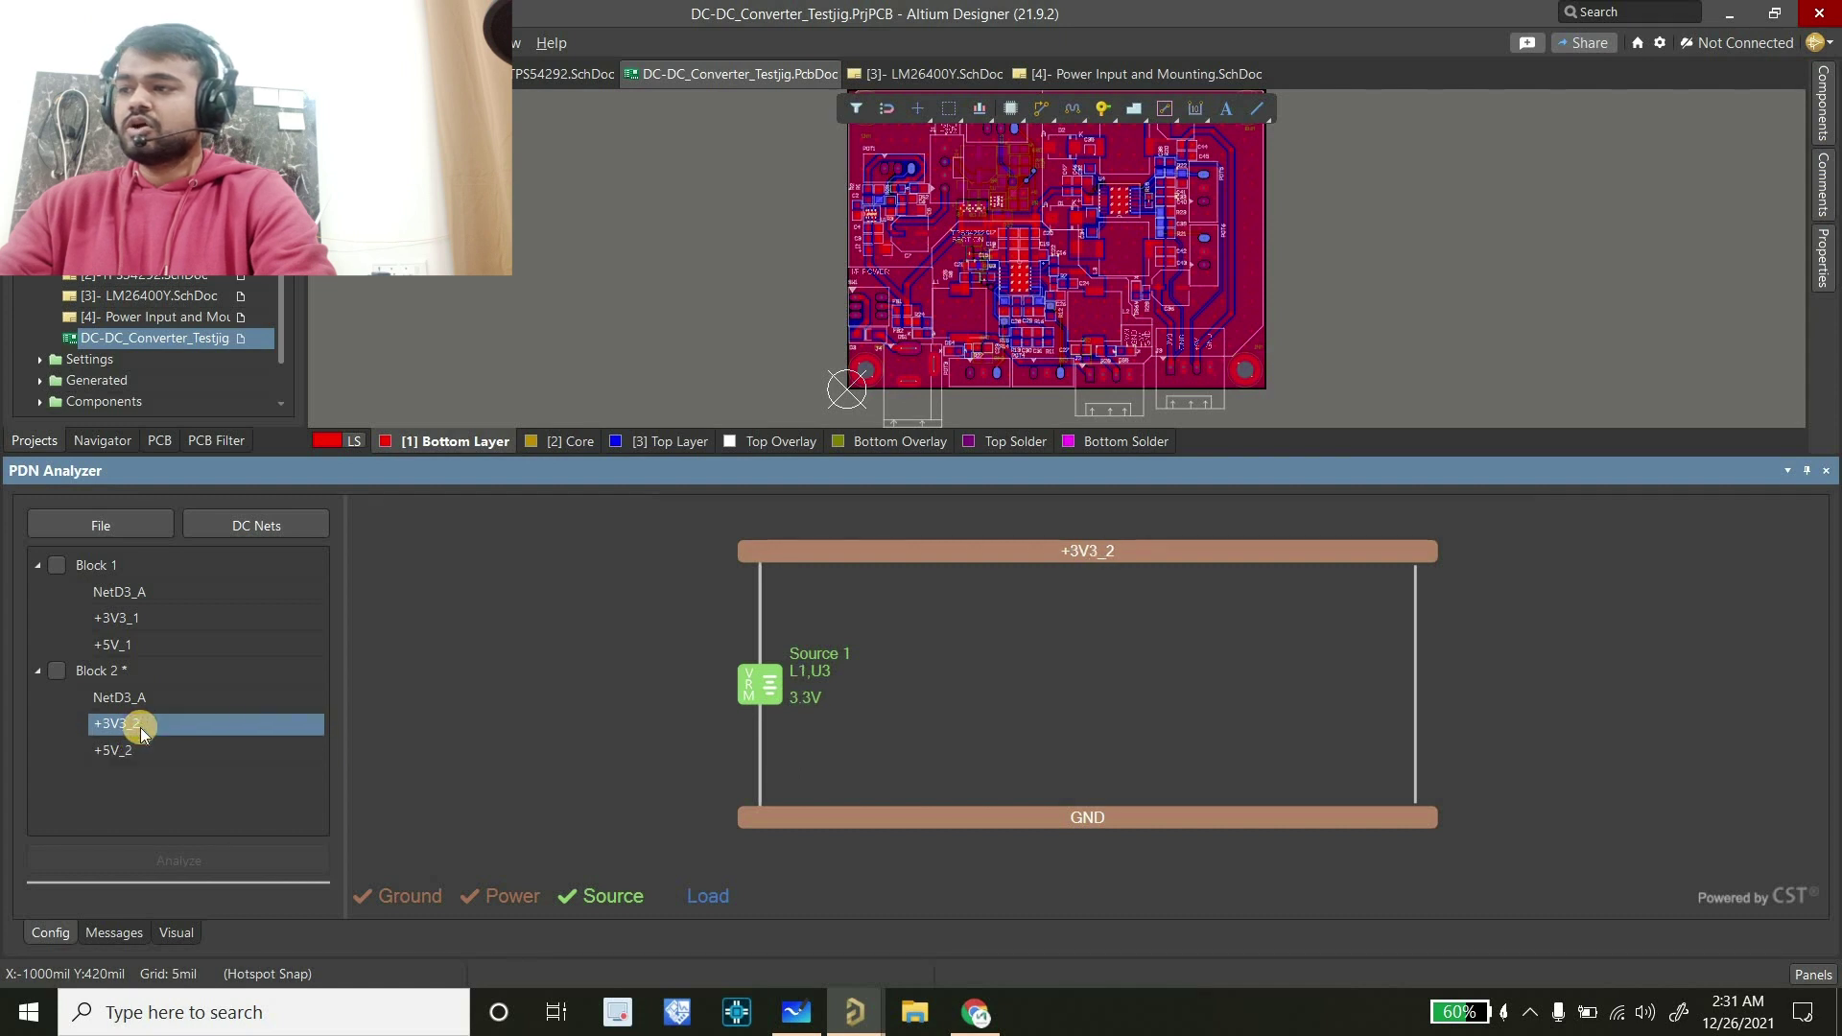
right_click(1415, 639)
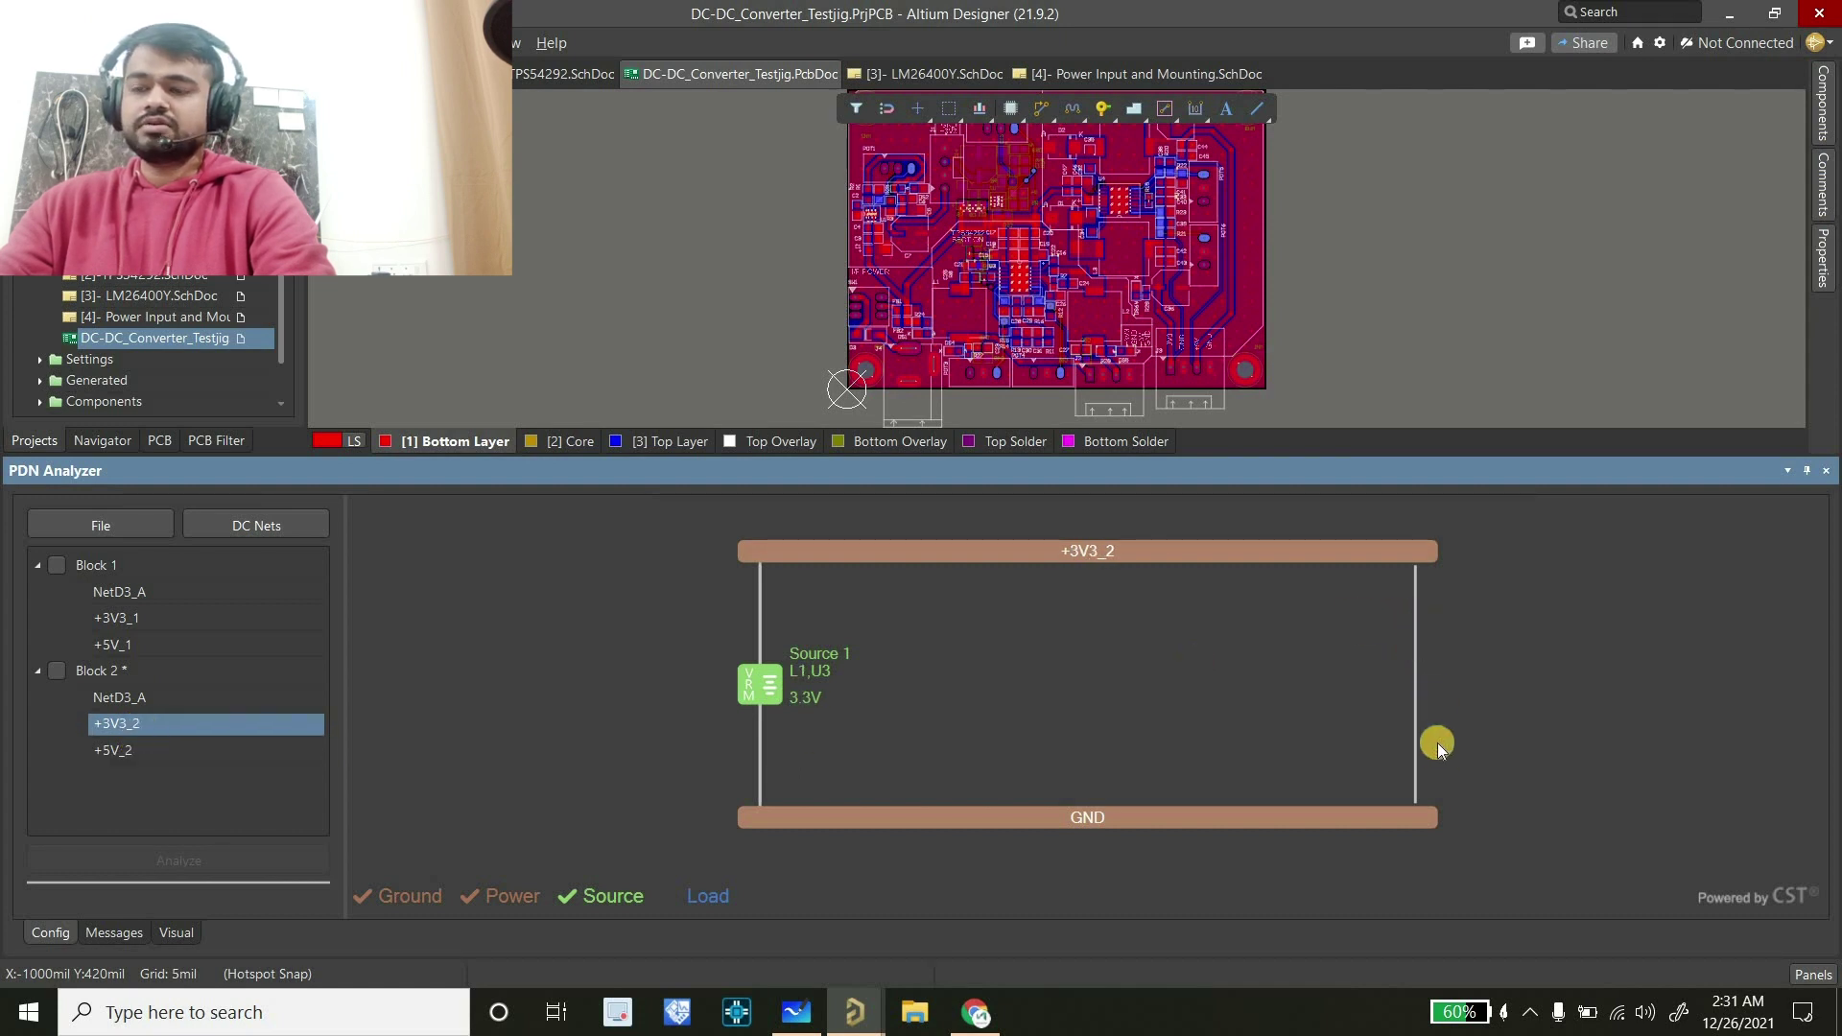
left_click(1452, 780)
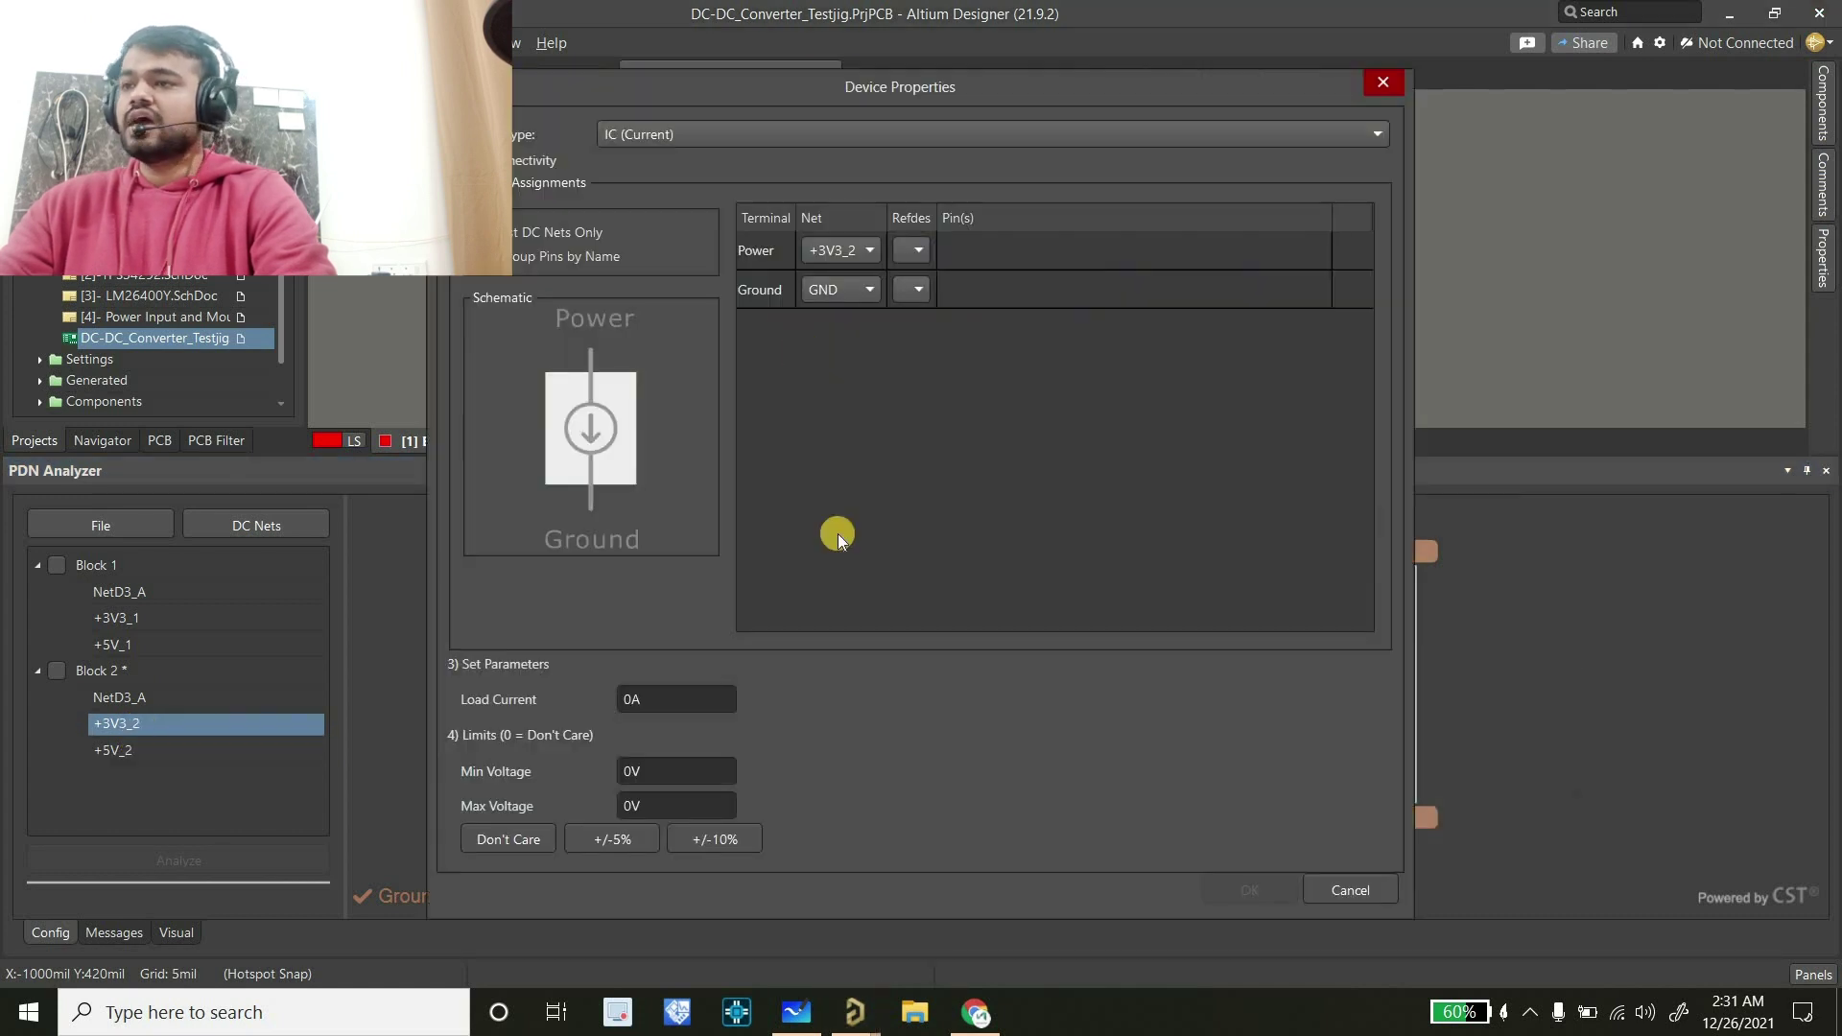
left_click(733, 942)
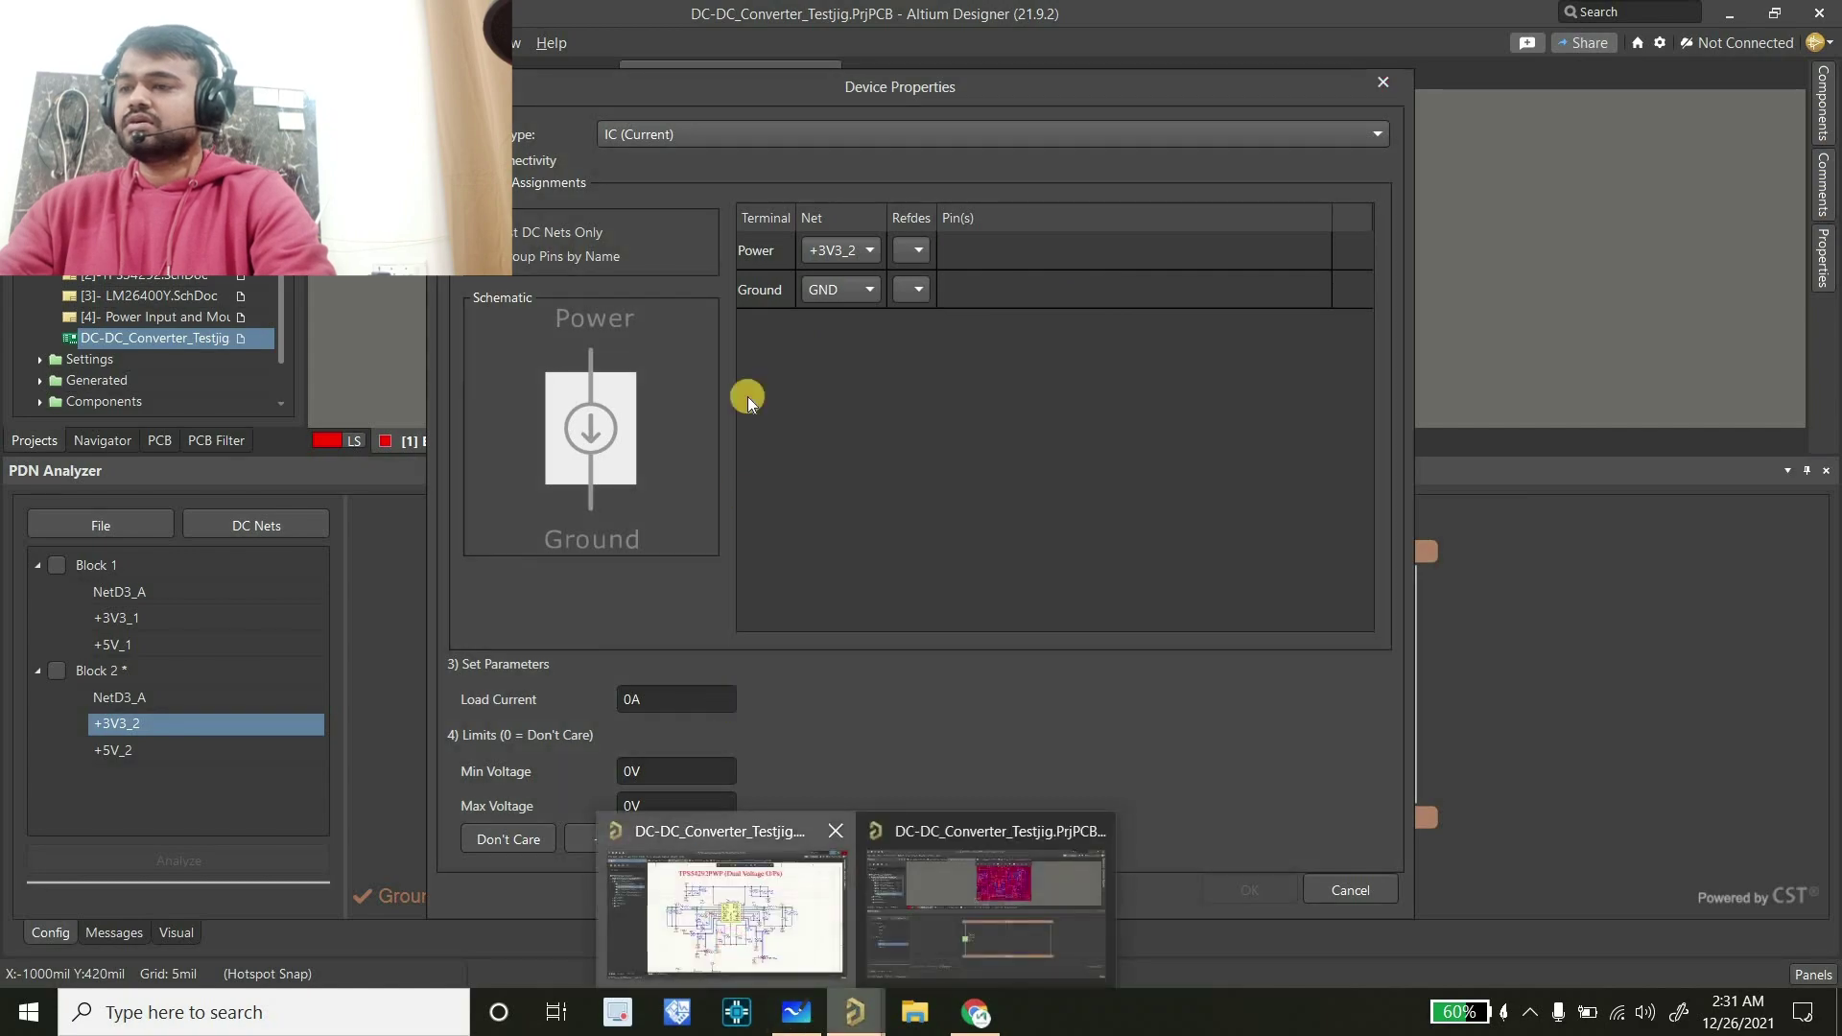
scroll(691, 338, "down", 5, "ctrl")
scroll(710, 595, "up", 5, "ctrl")
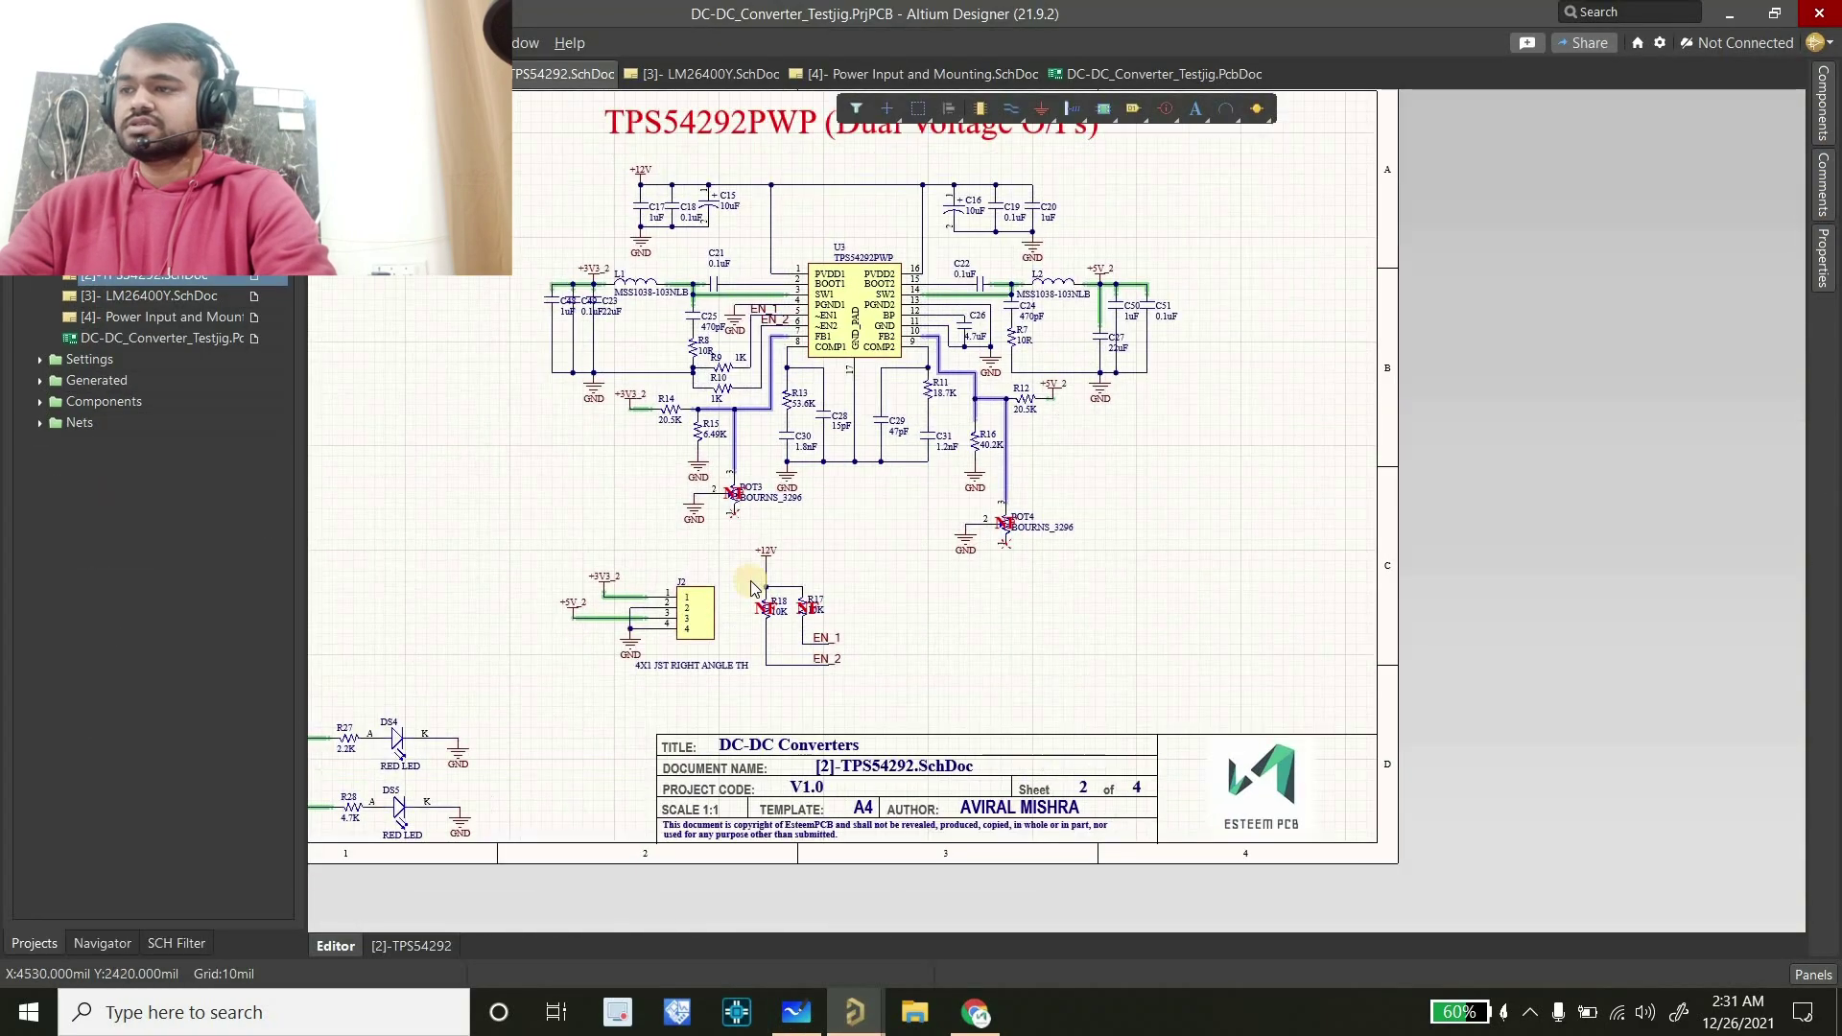
left_click(1730, 14)
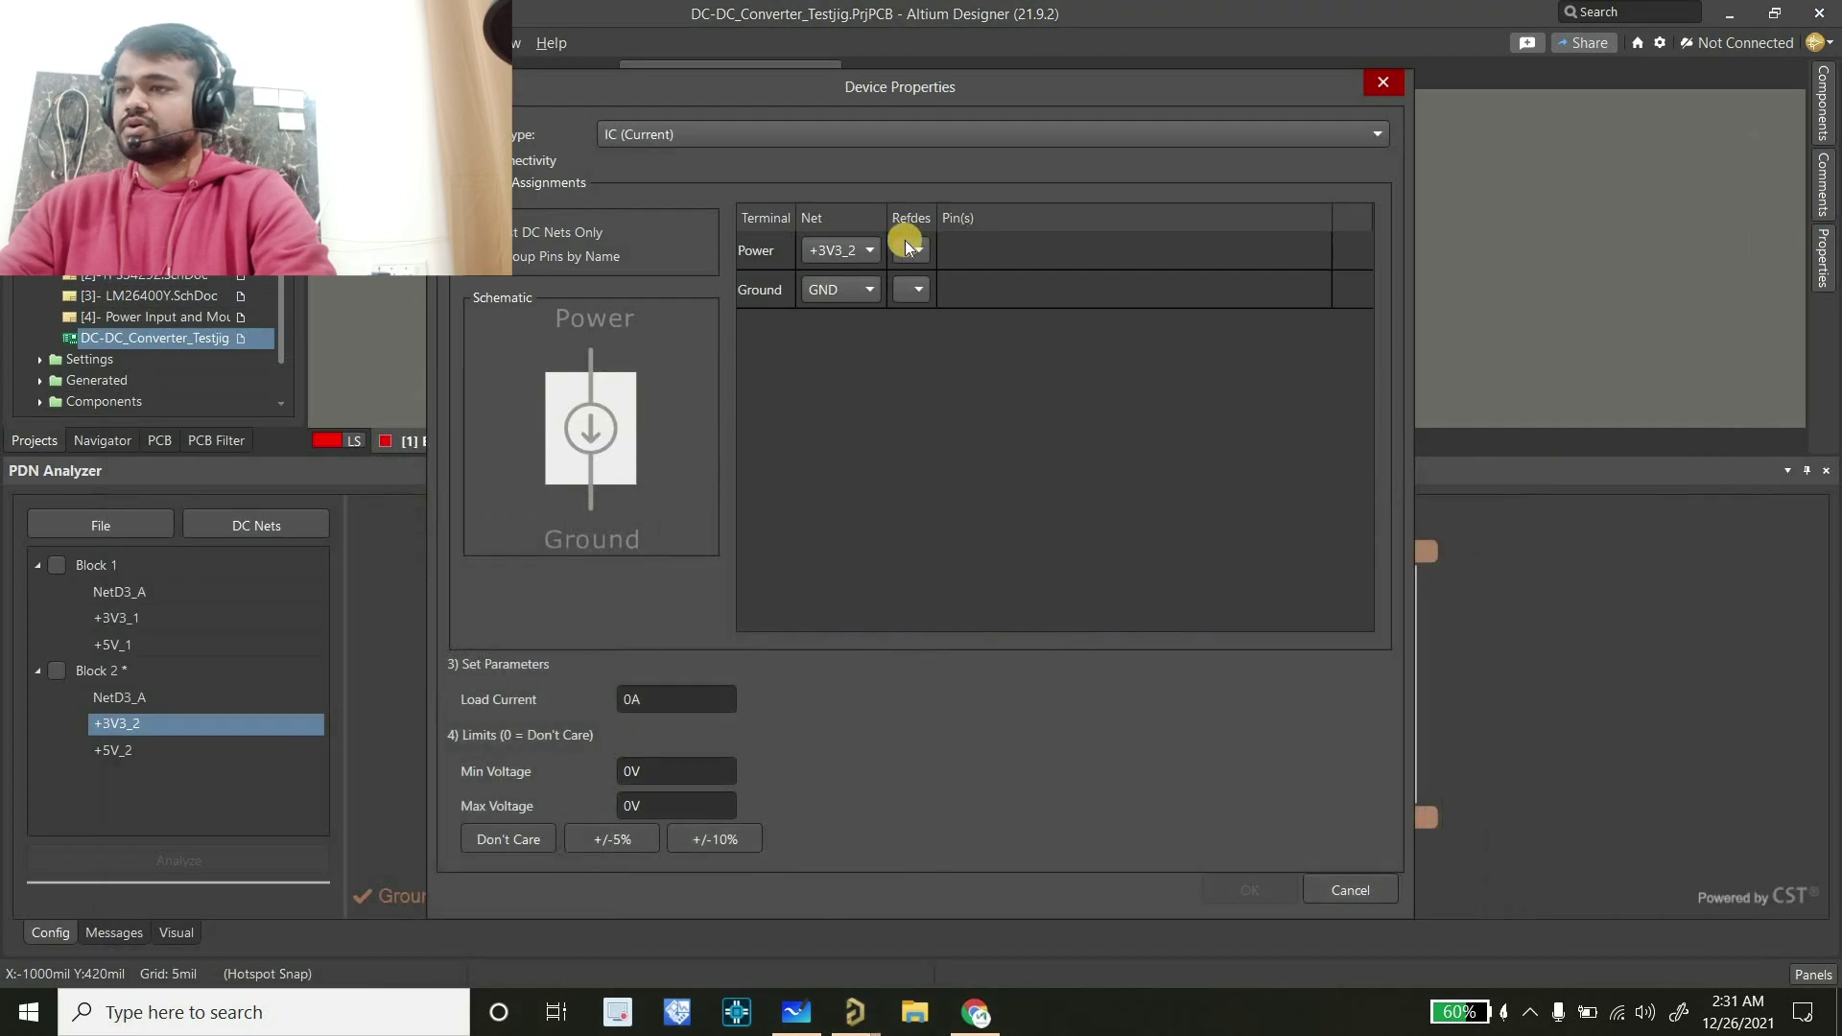
left_click(905, 245)
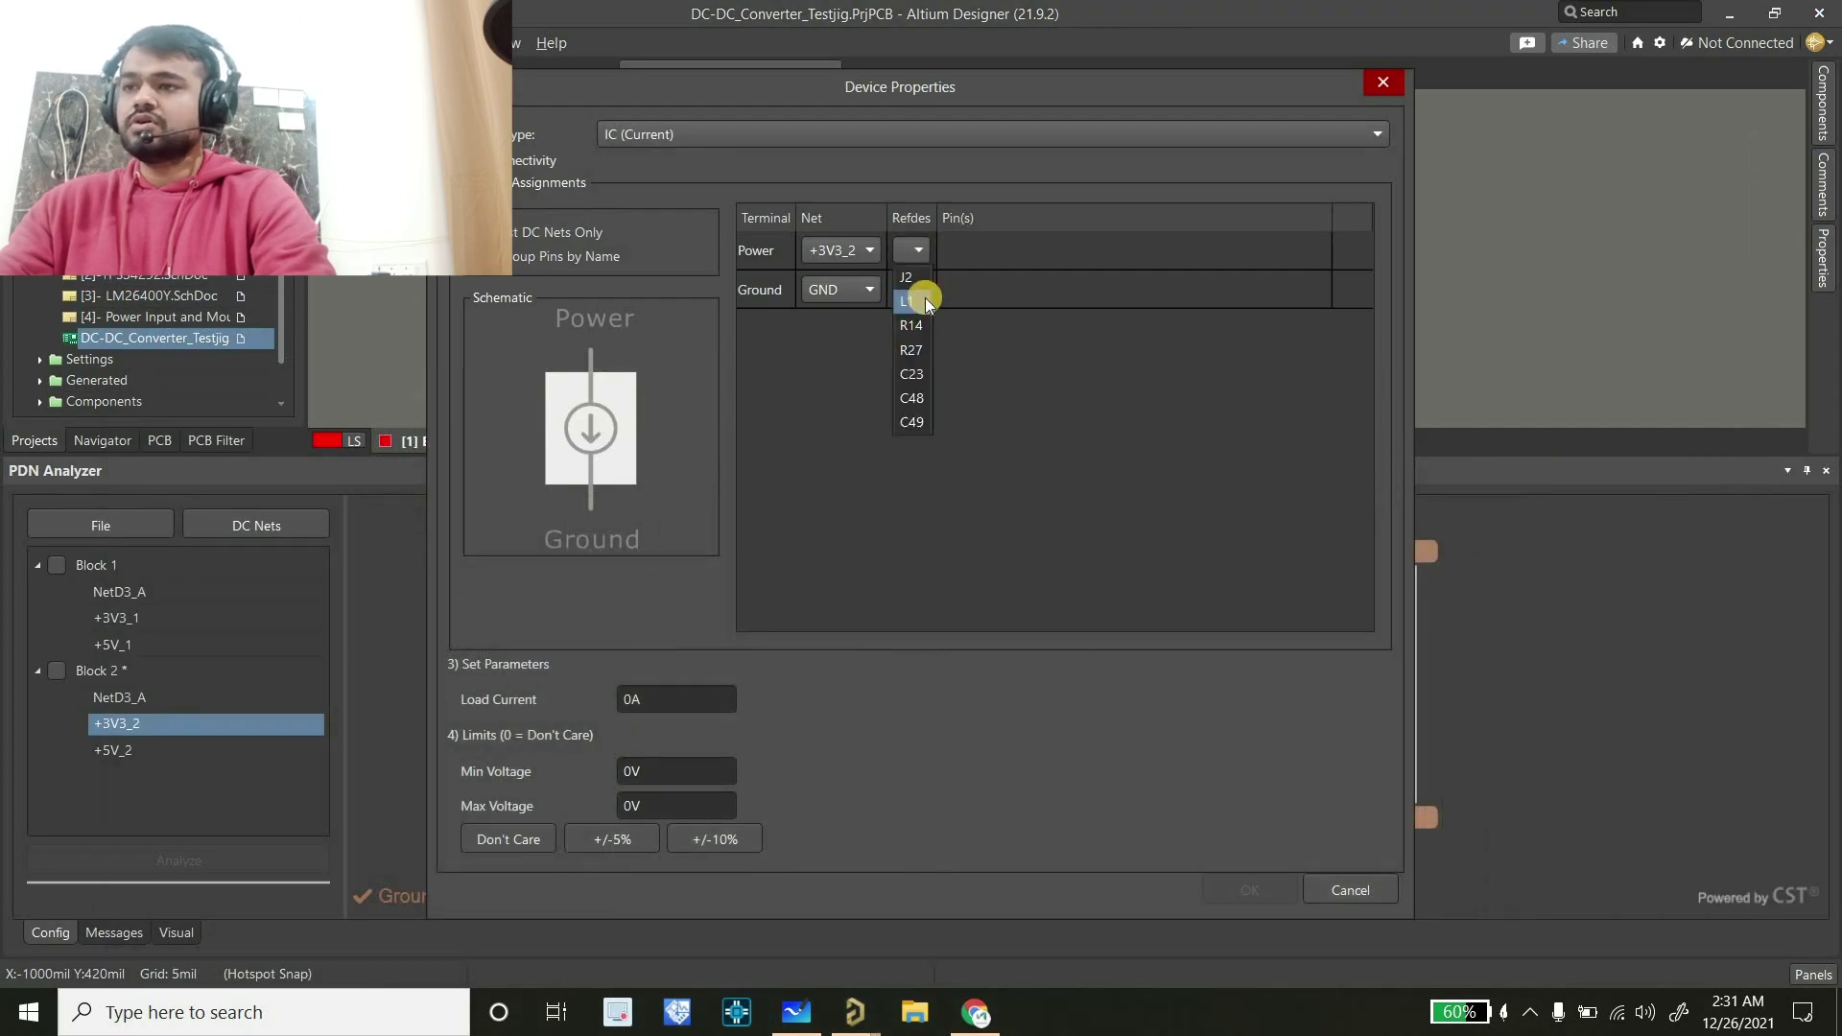
left_click(908, 277)
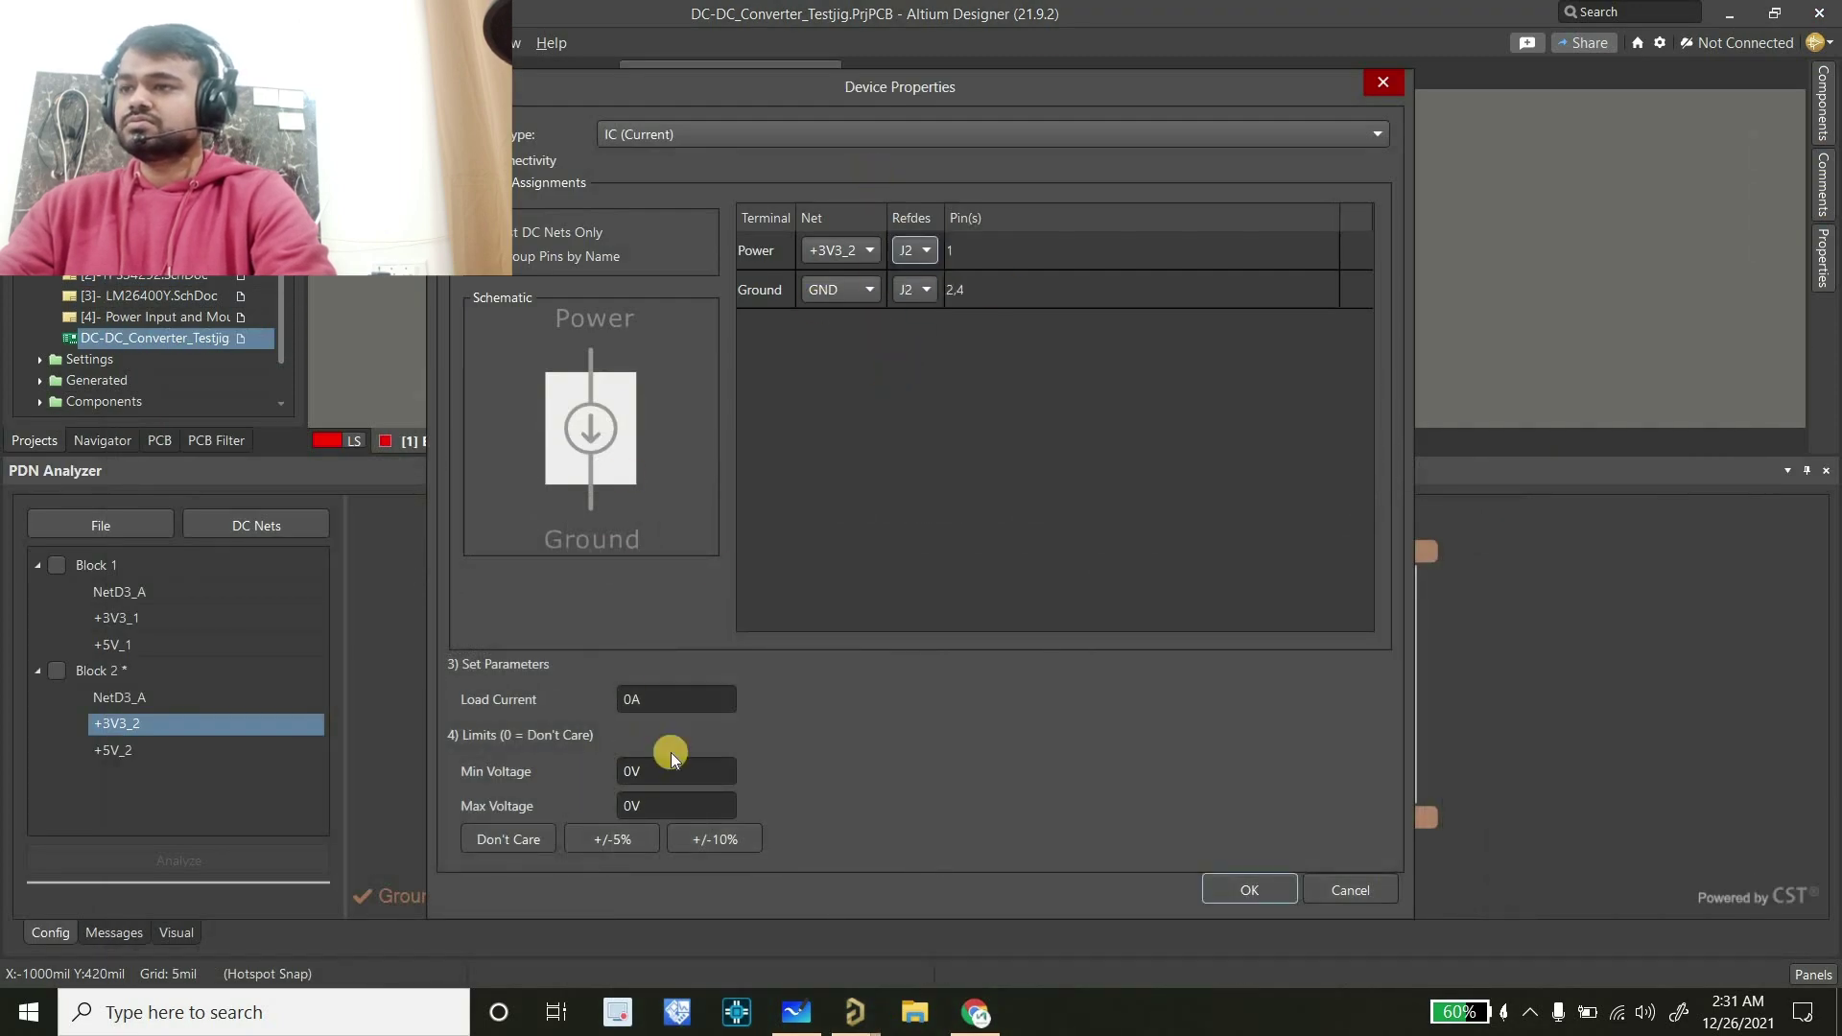
Set the +3V3_2 load's current to 1.5 A with +/-5% voltage limits, and accept its properties
left_click(669, 698)
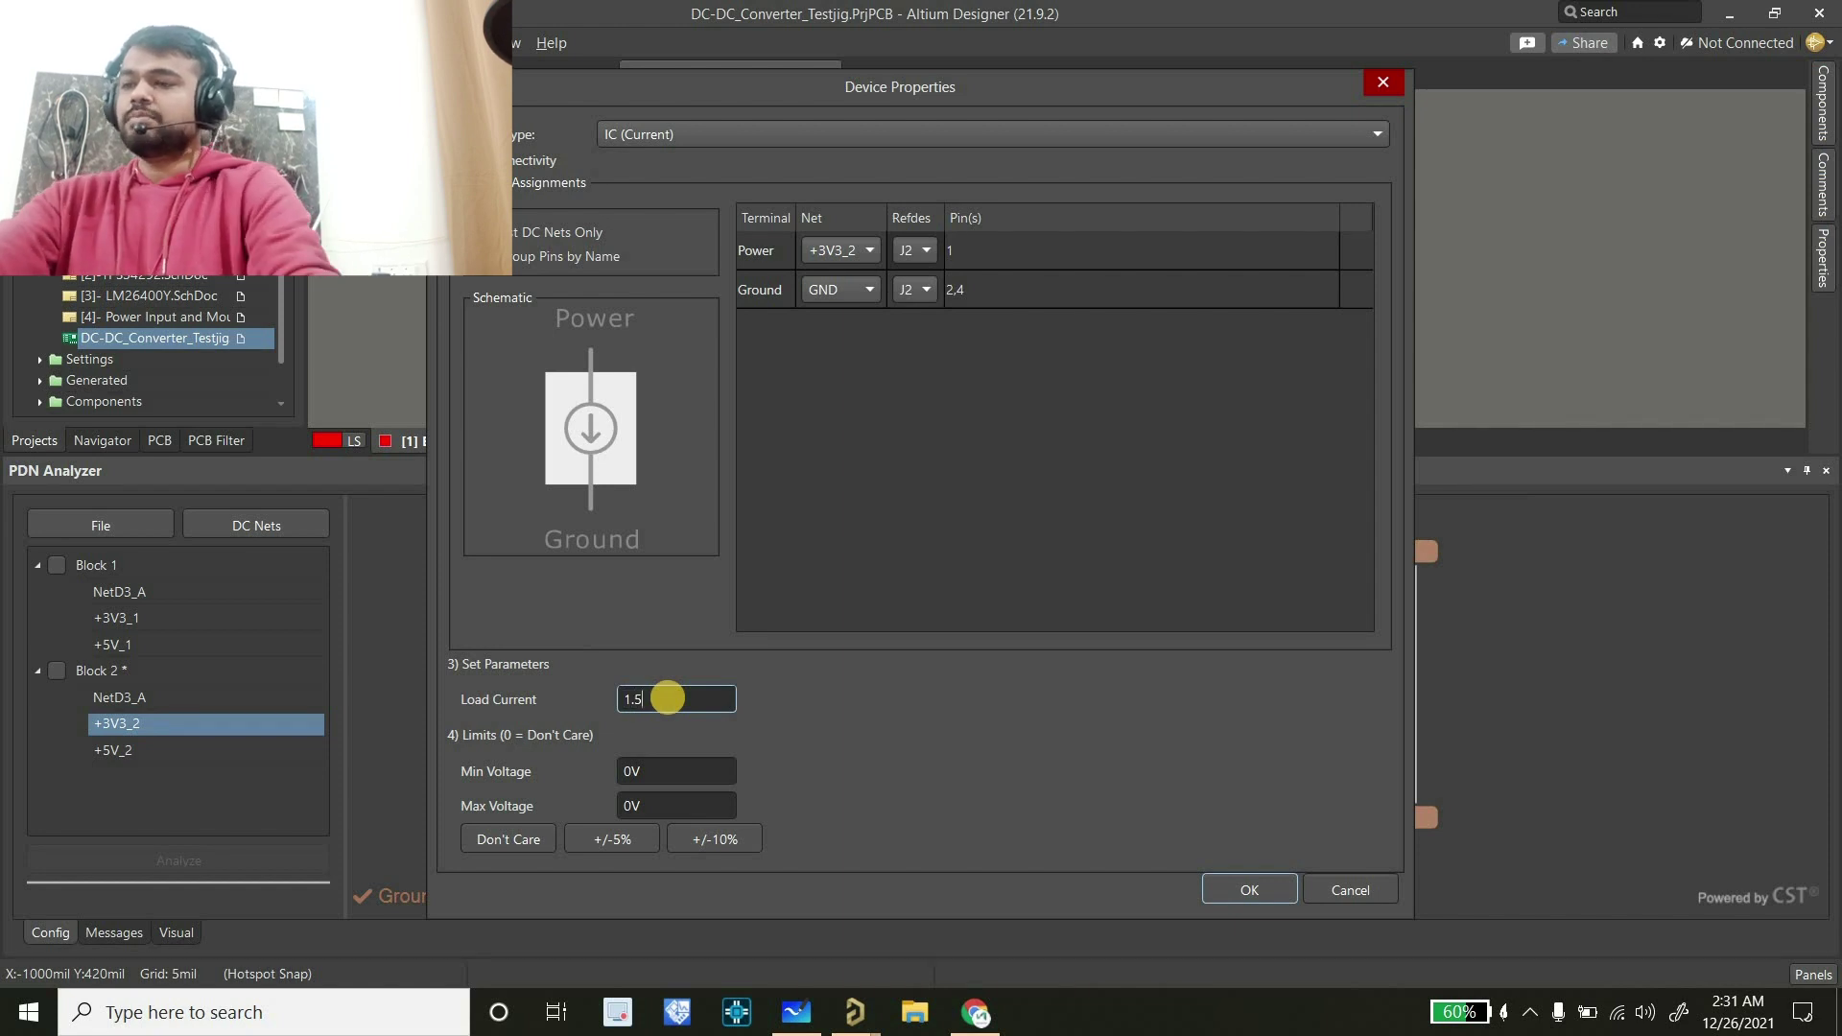
left_click(652, 836)
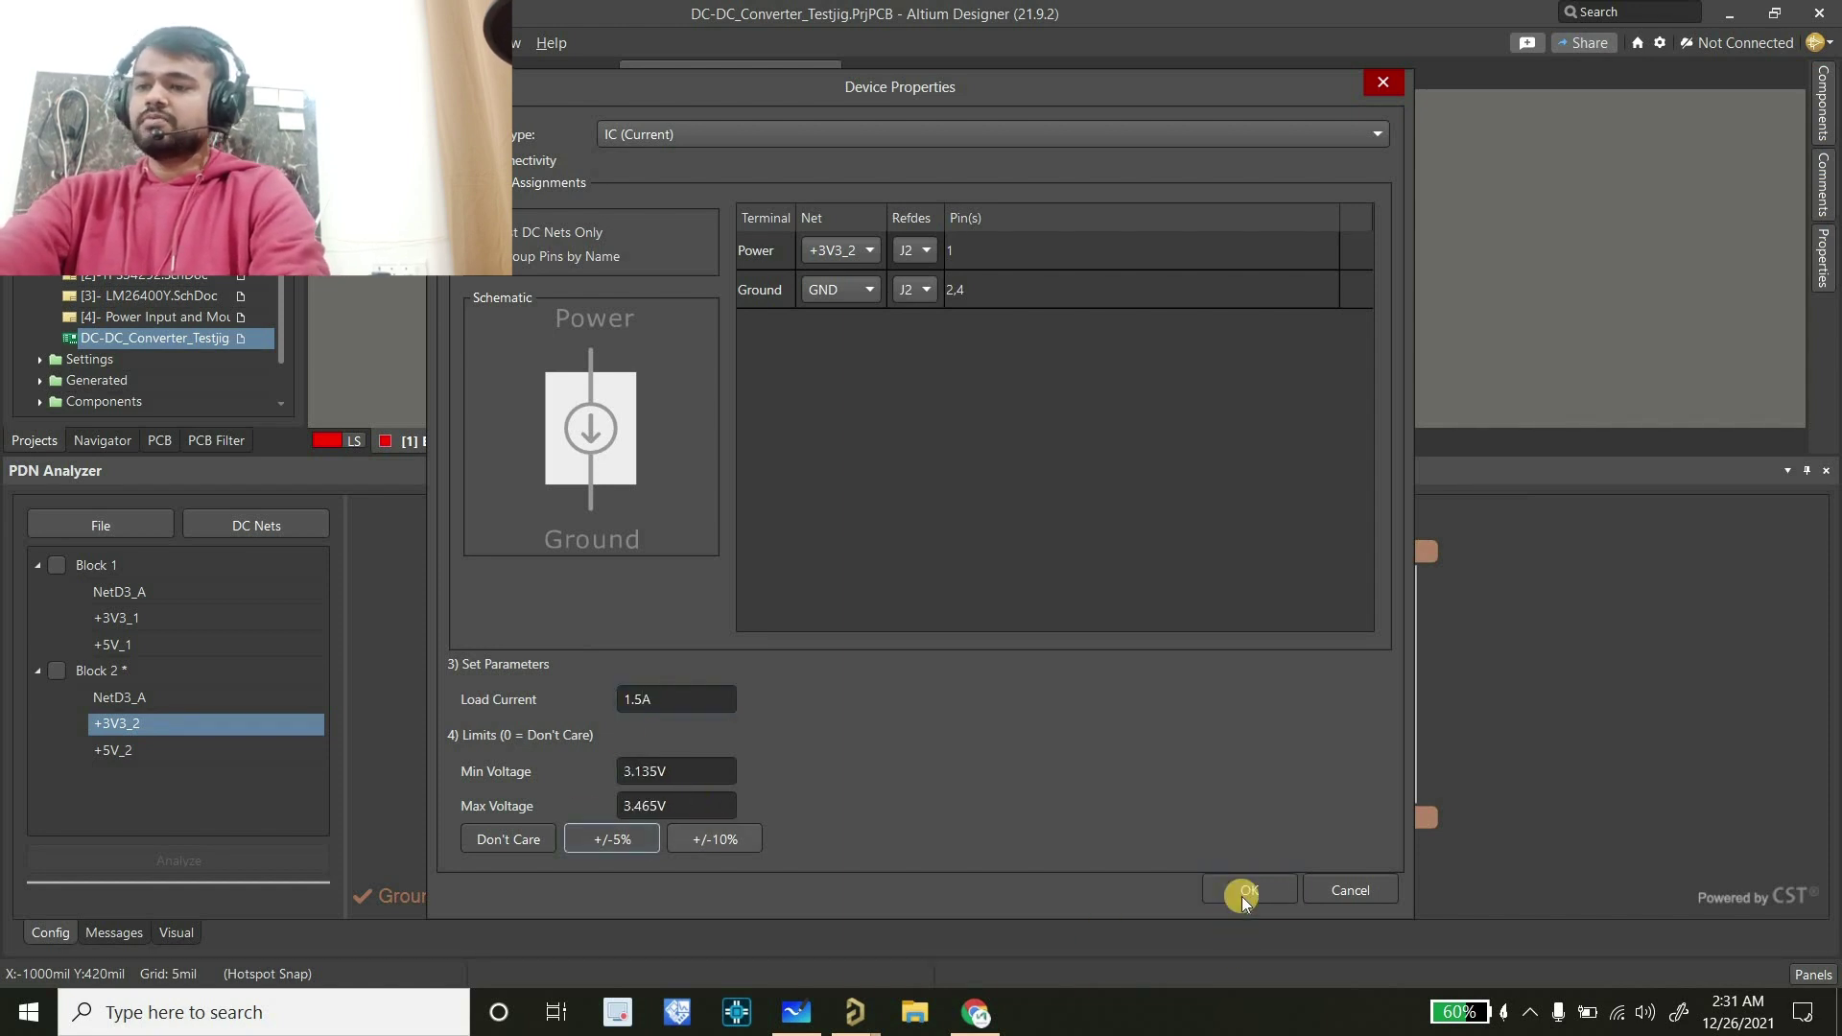
left_click(1242, 890)
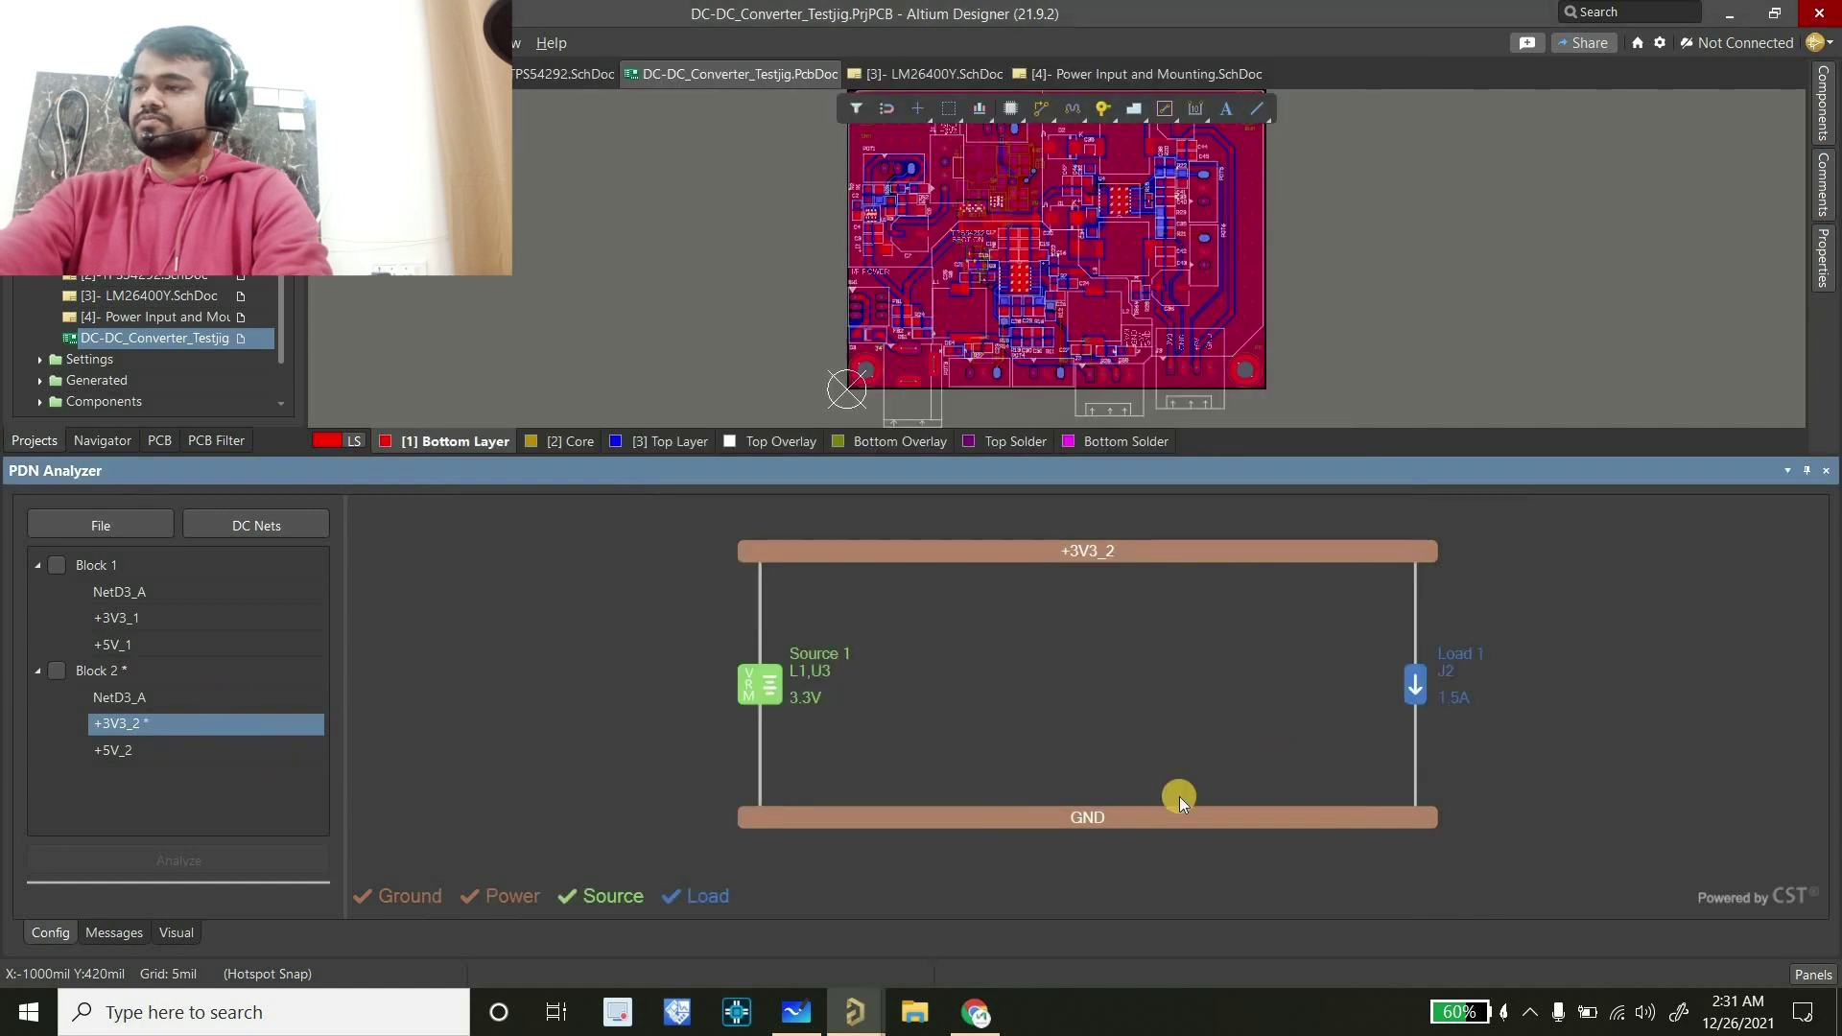
Add an IC (Current) load to Block 2's +5V_2 network and assign connector J2 to it
key("Down")
right_click(1415, 676)
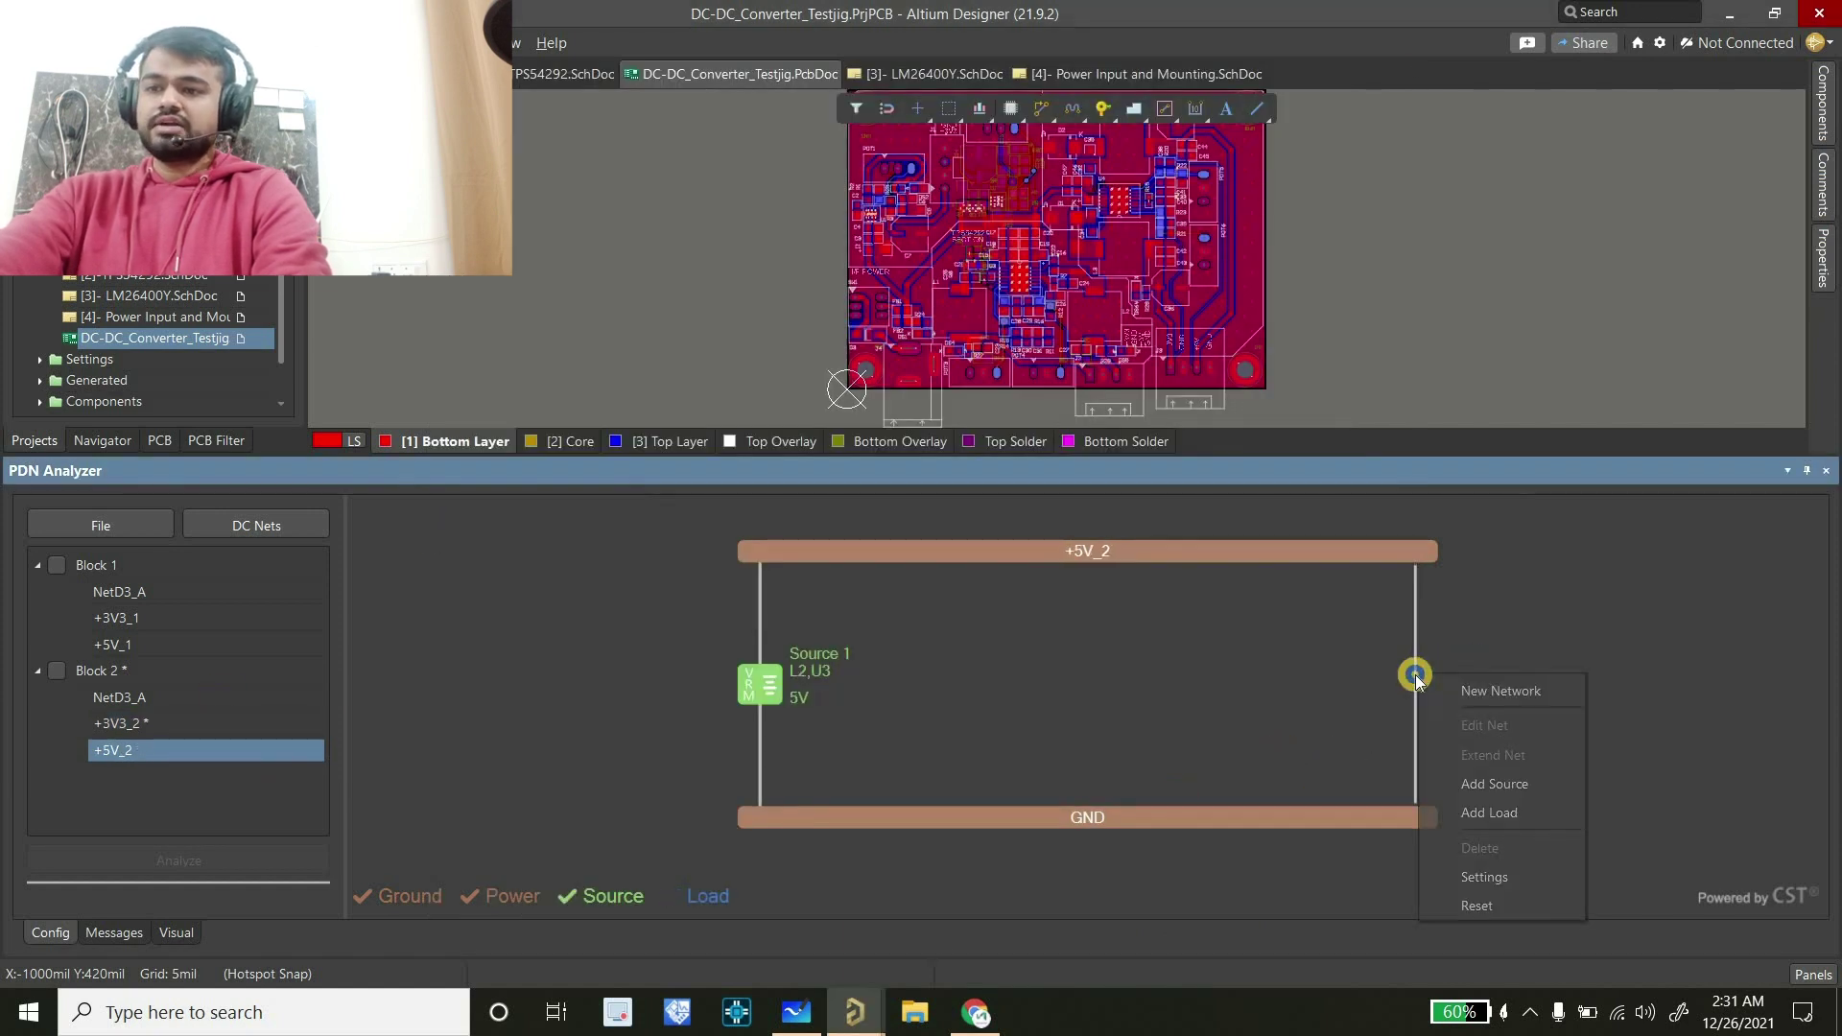
left_click(1489, 814)
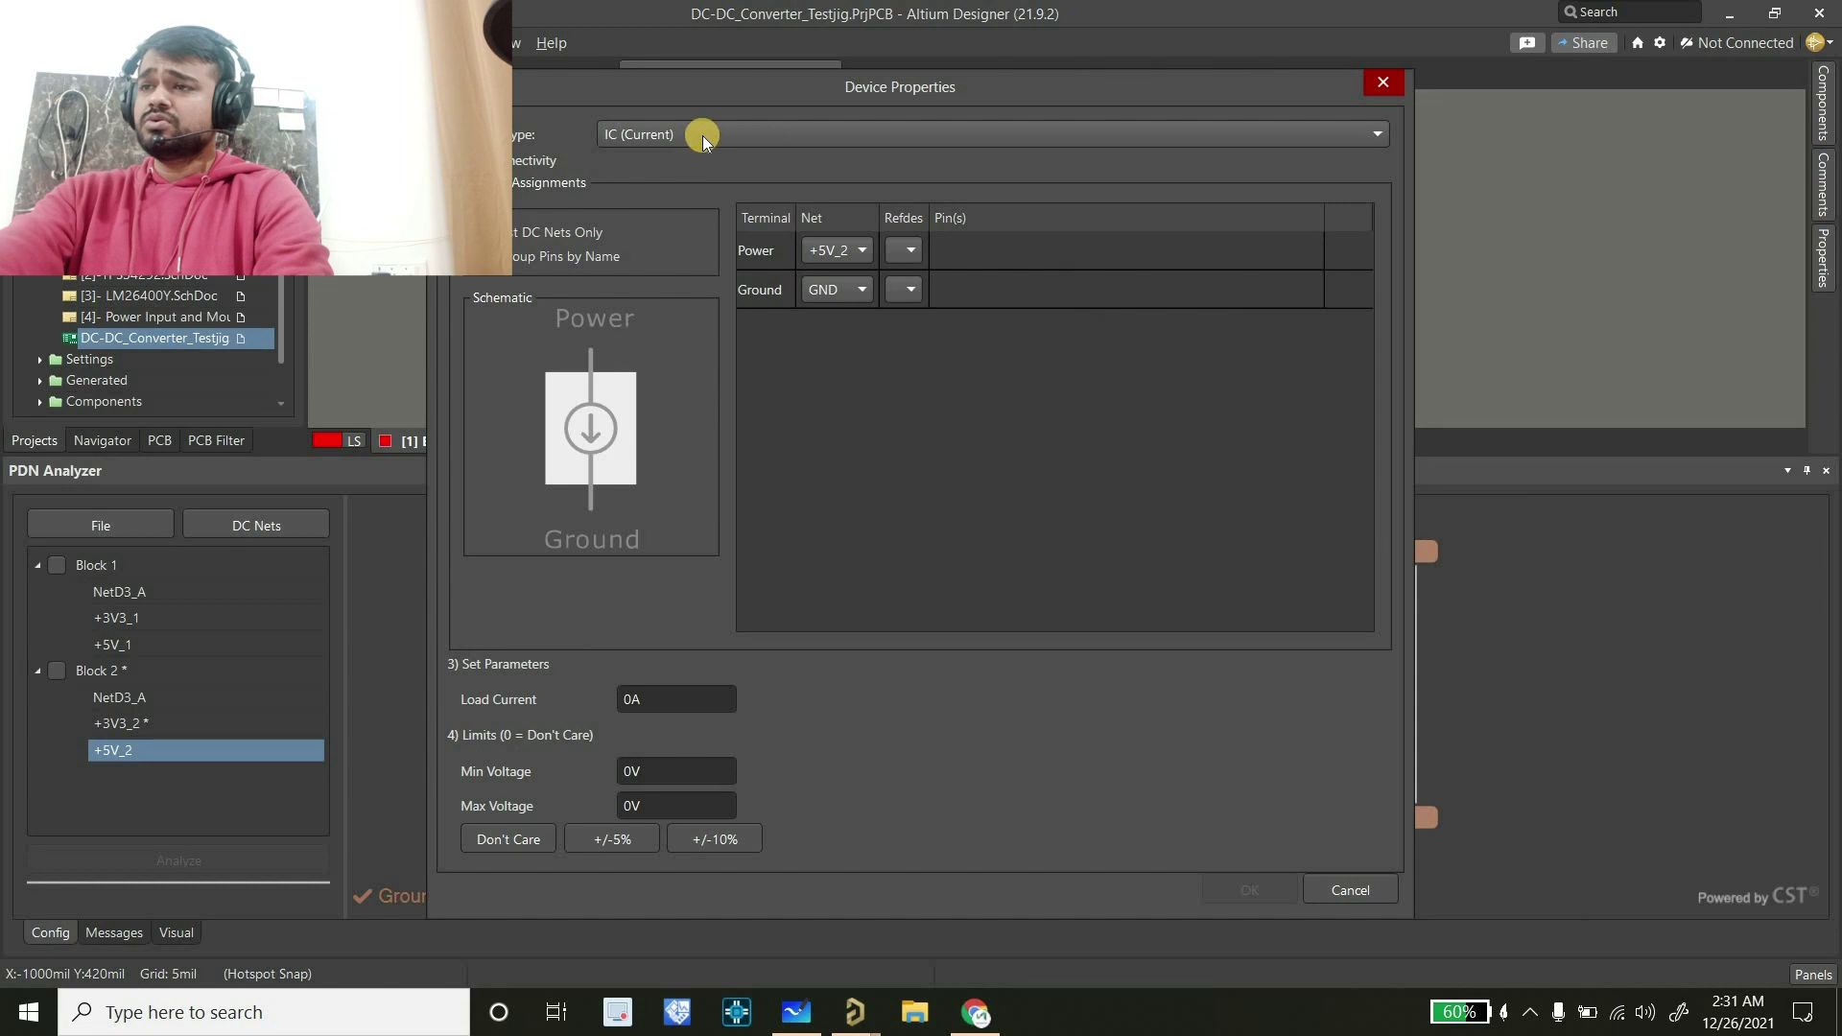
left_click(906, 251)
left_click(910, 274)
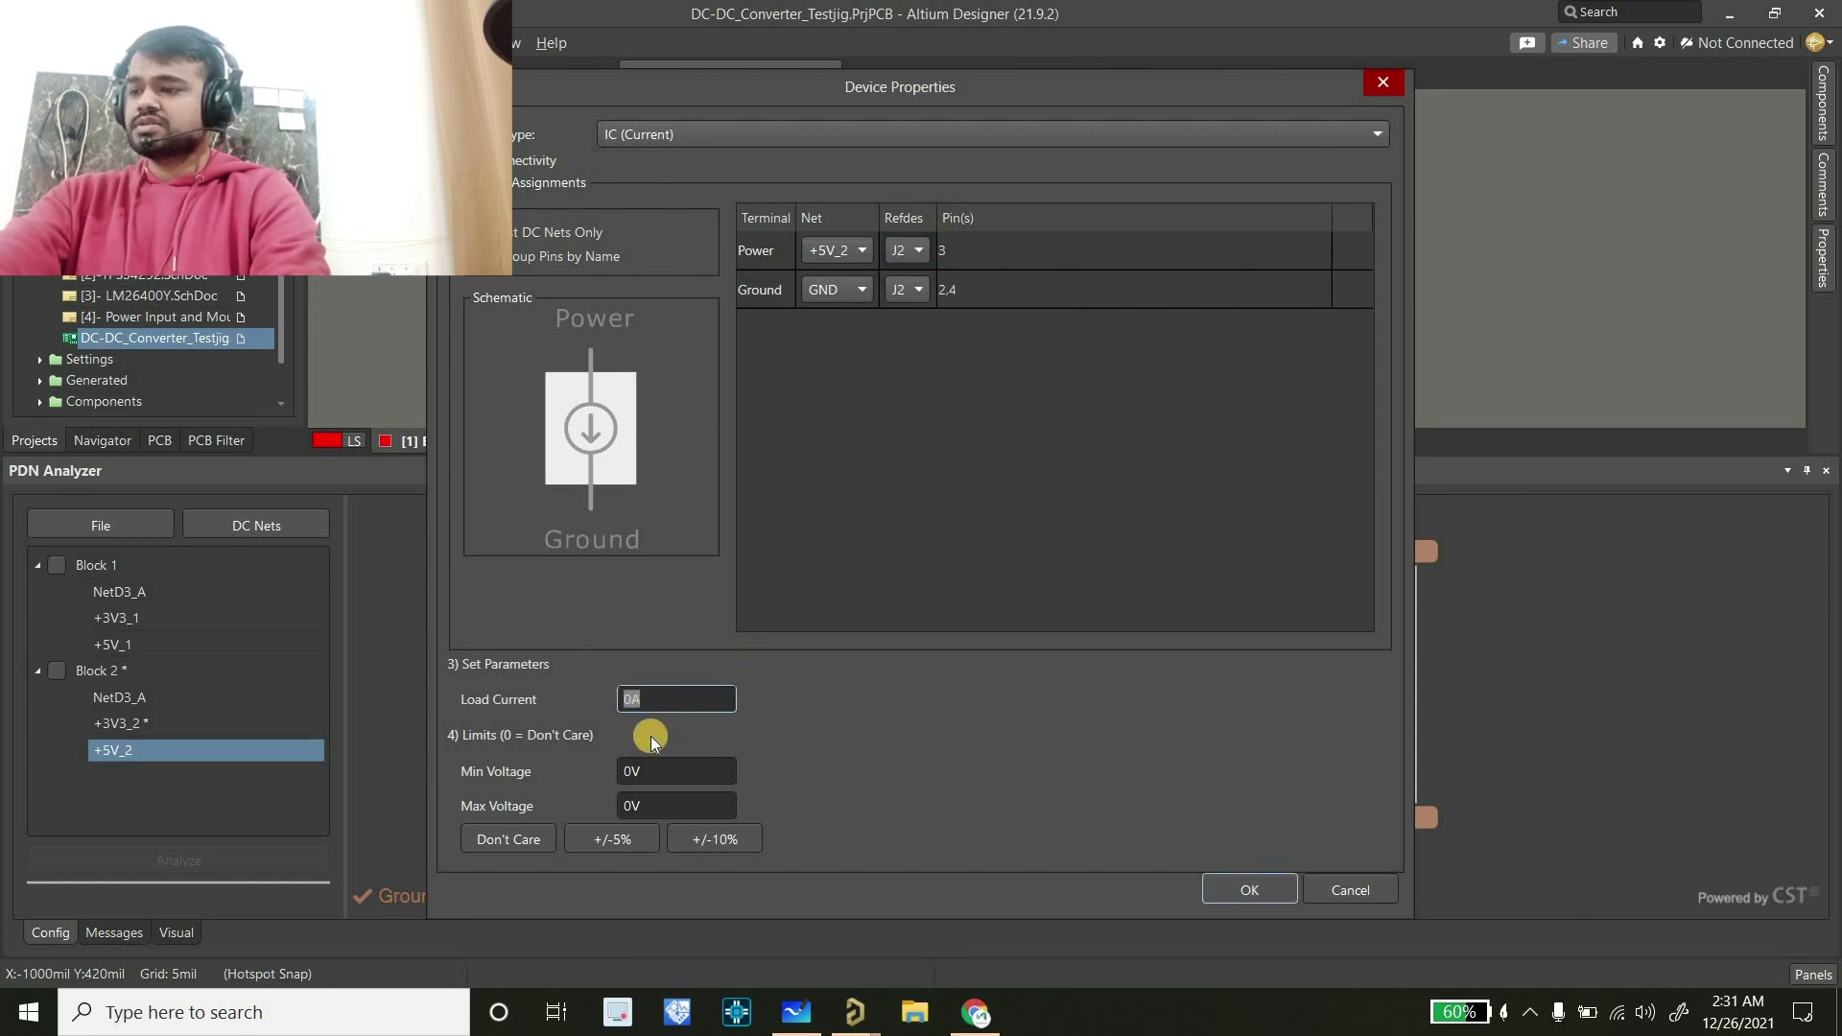
Set the +5V_2 load's current to 2.5 A, accept its properties, and save the Block 2 simulation
type("2.5")
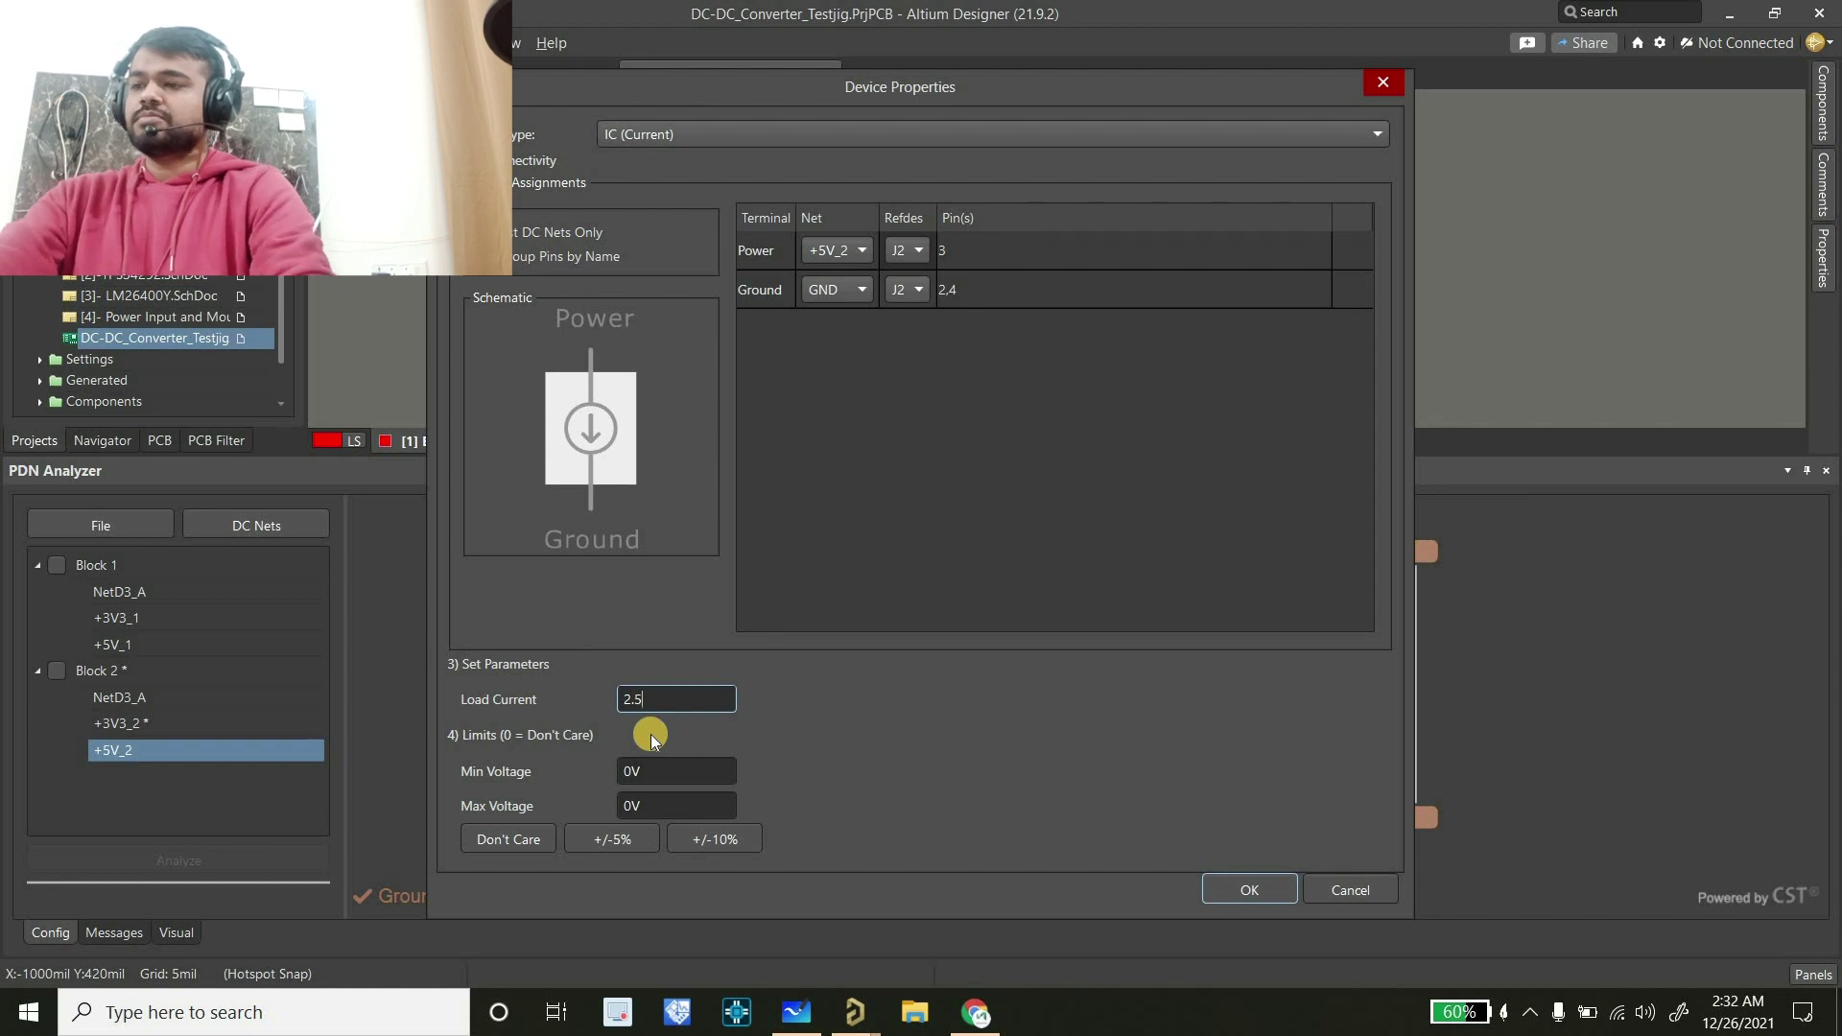
left_click(1219, 875)
left_click(103, 528)
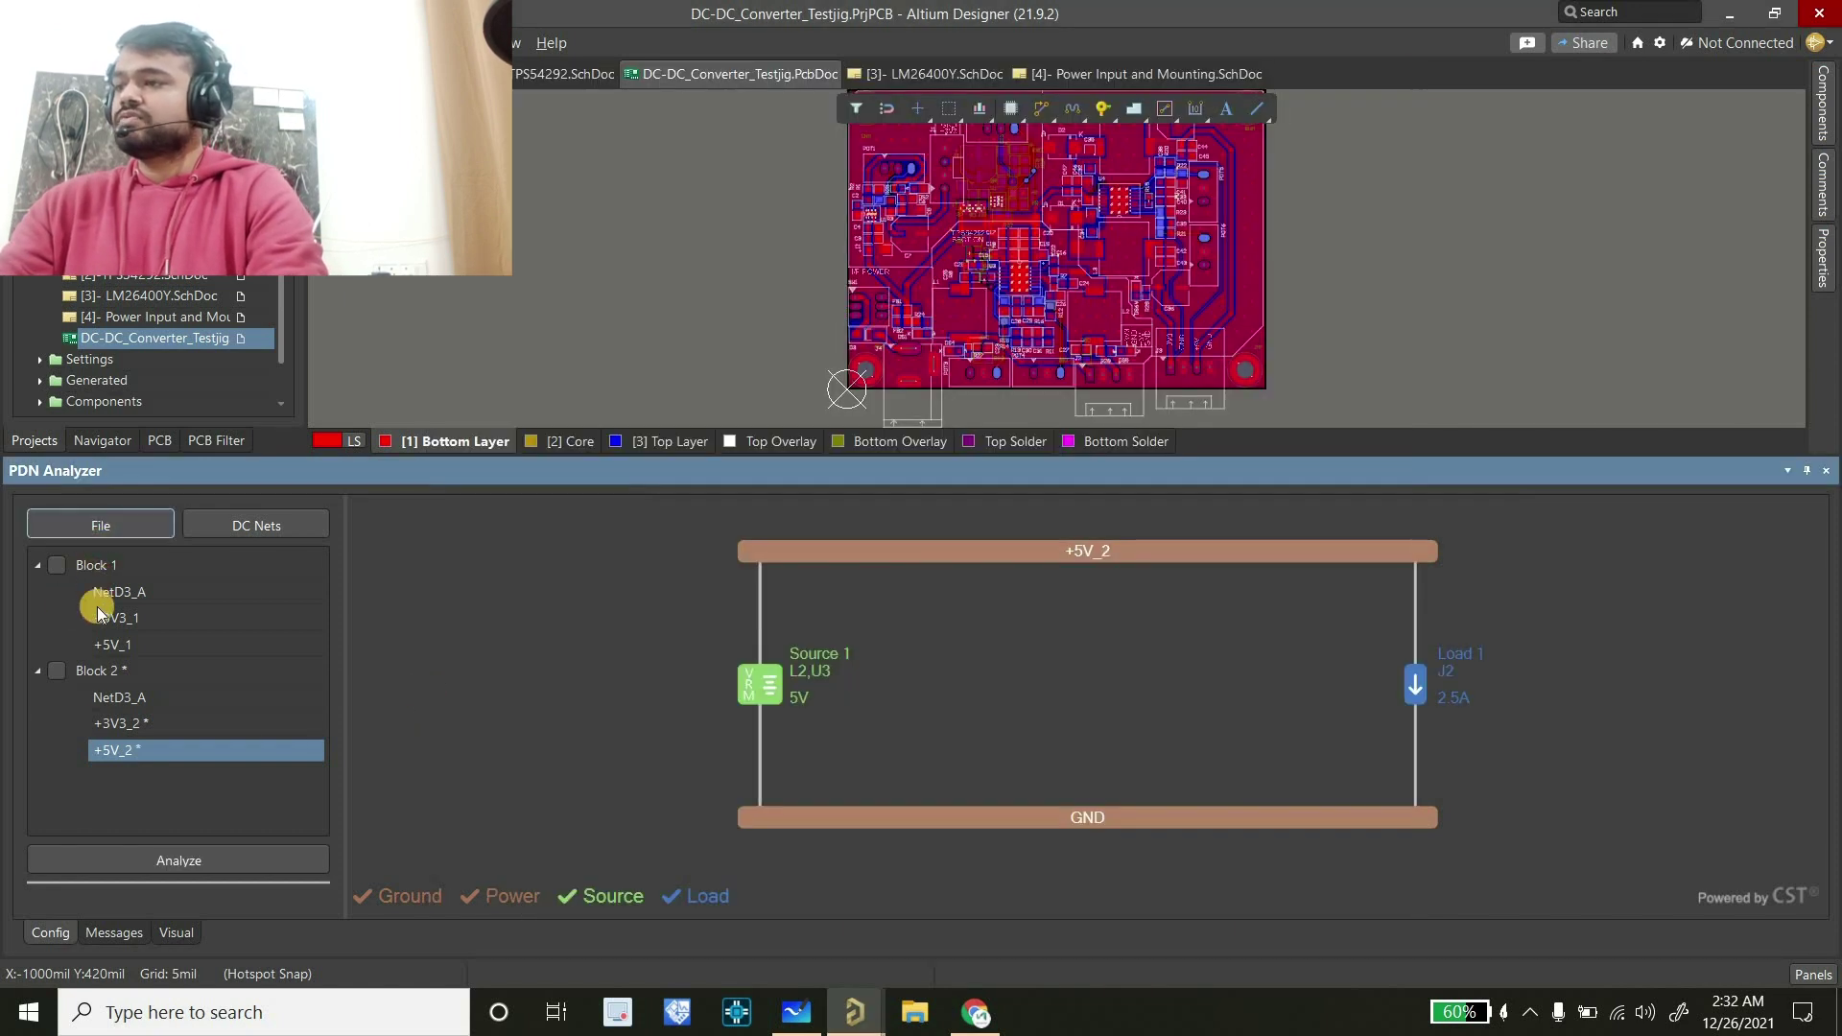
left_click(98, 610)
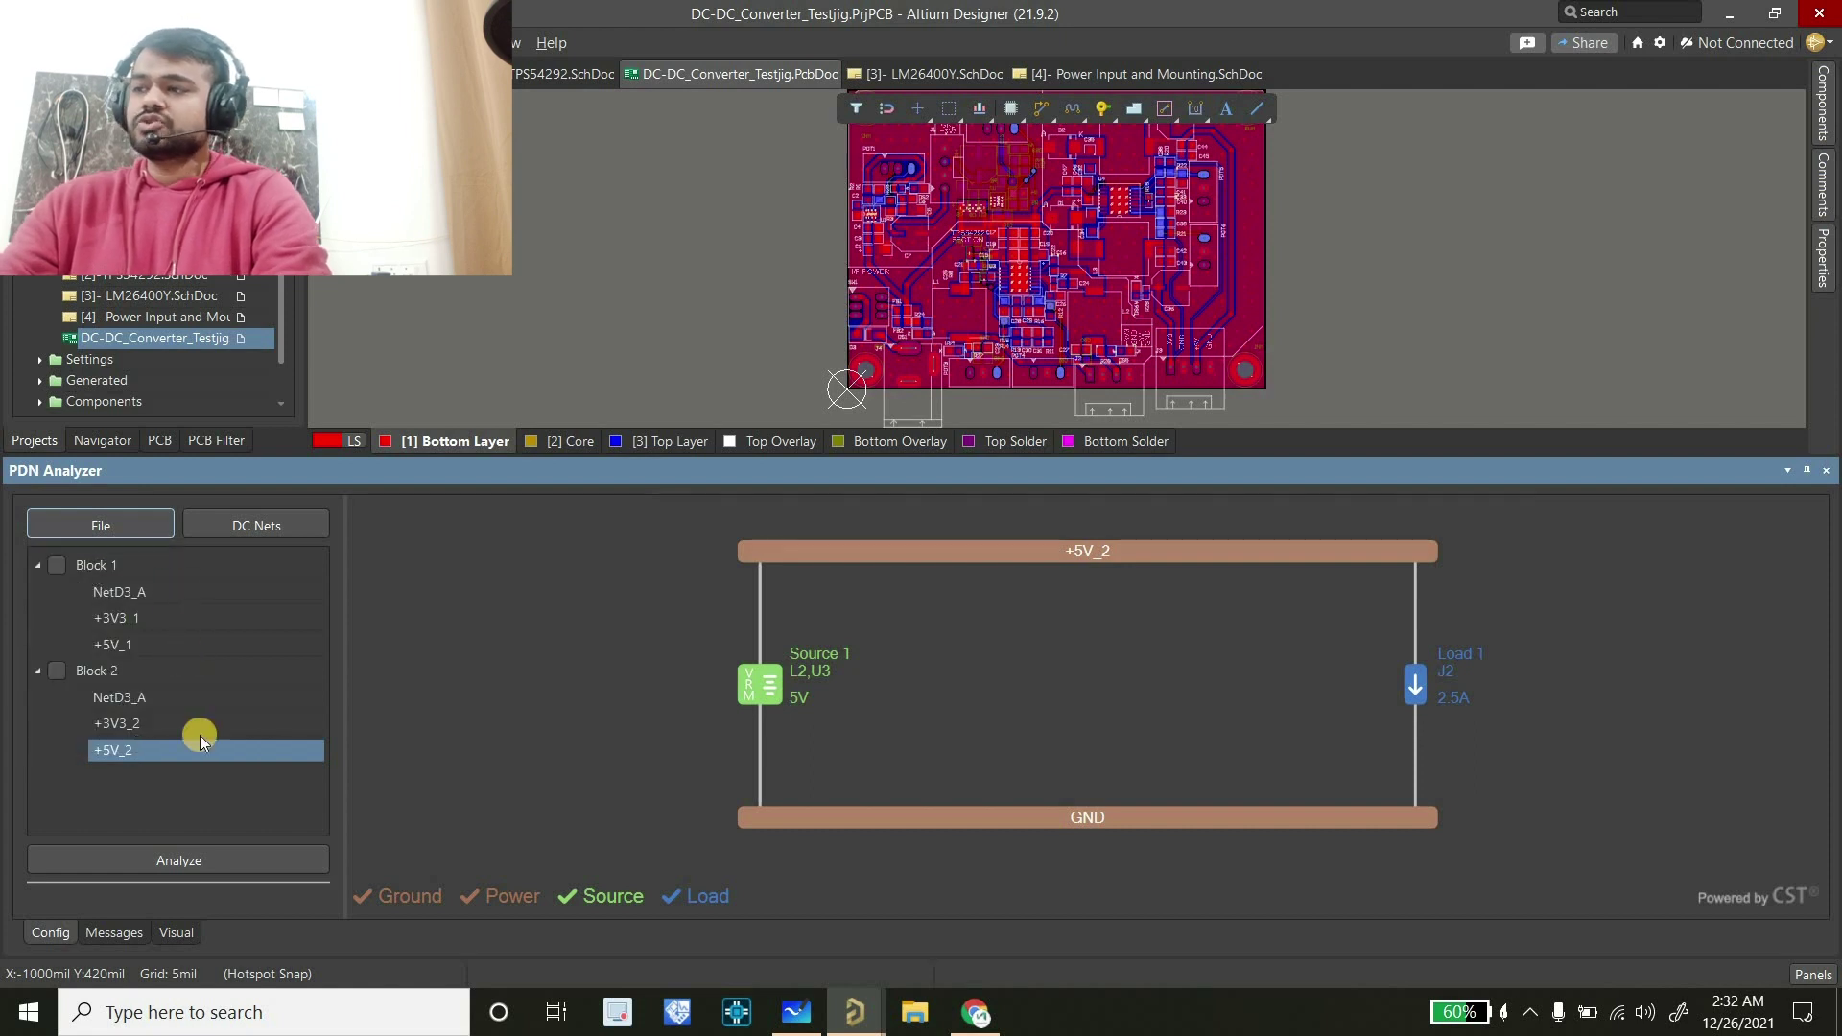
left_click(63, 572)
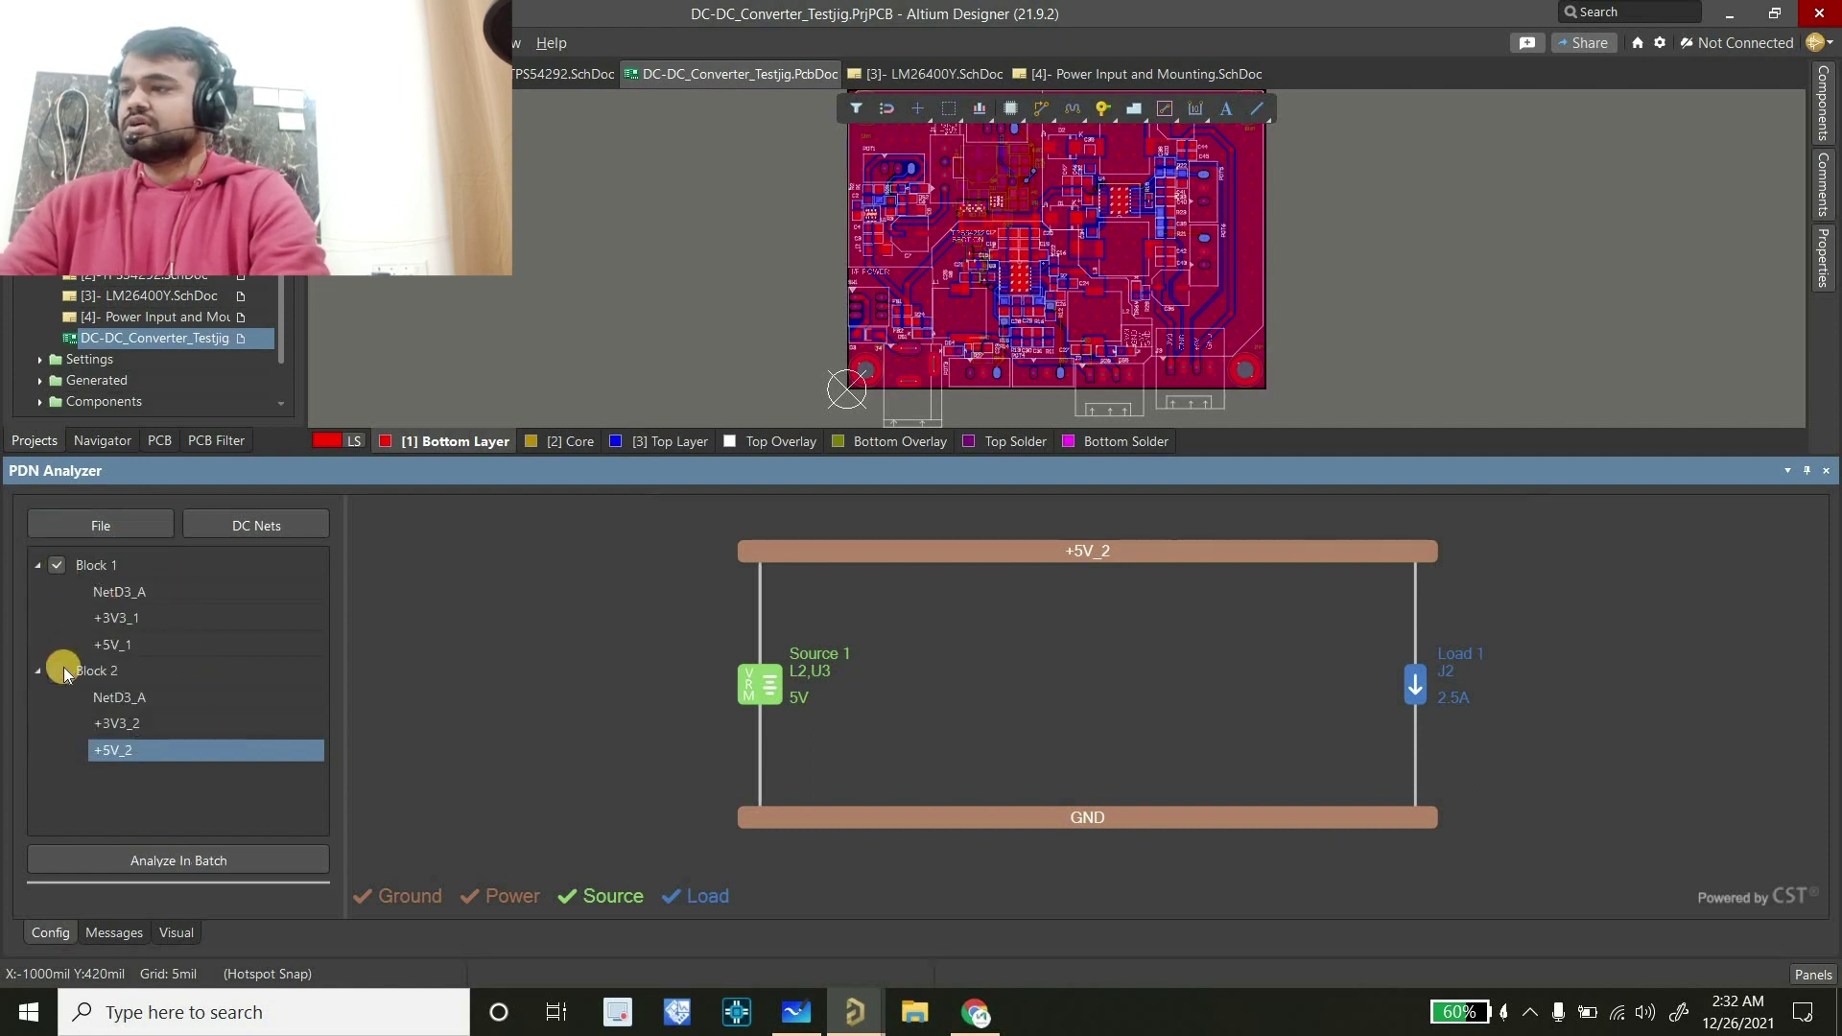
left_click(59, 668)
left_click(53, 572)
left_click(57, 670)
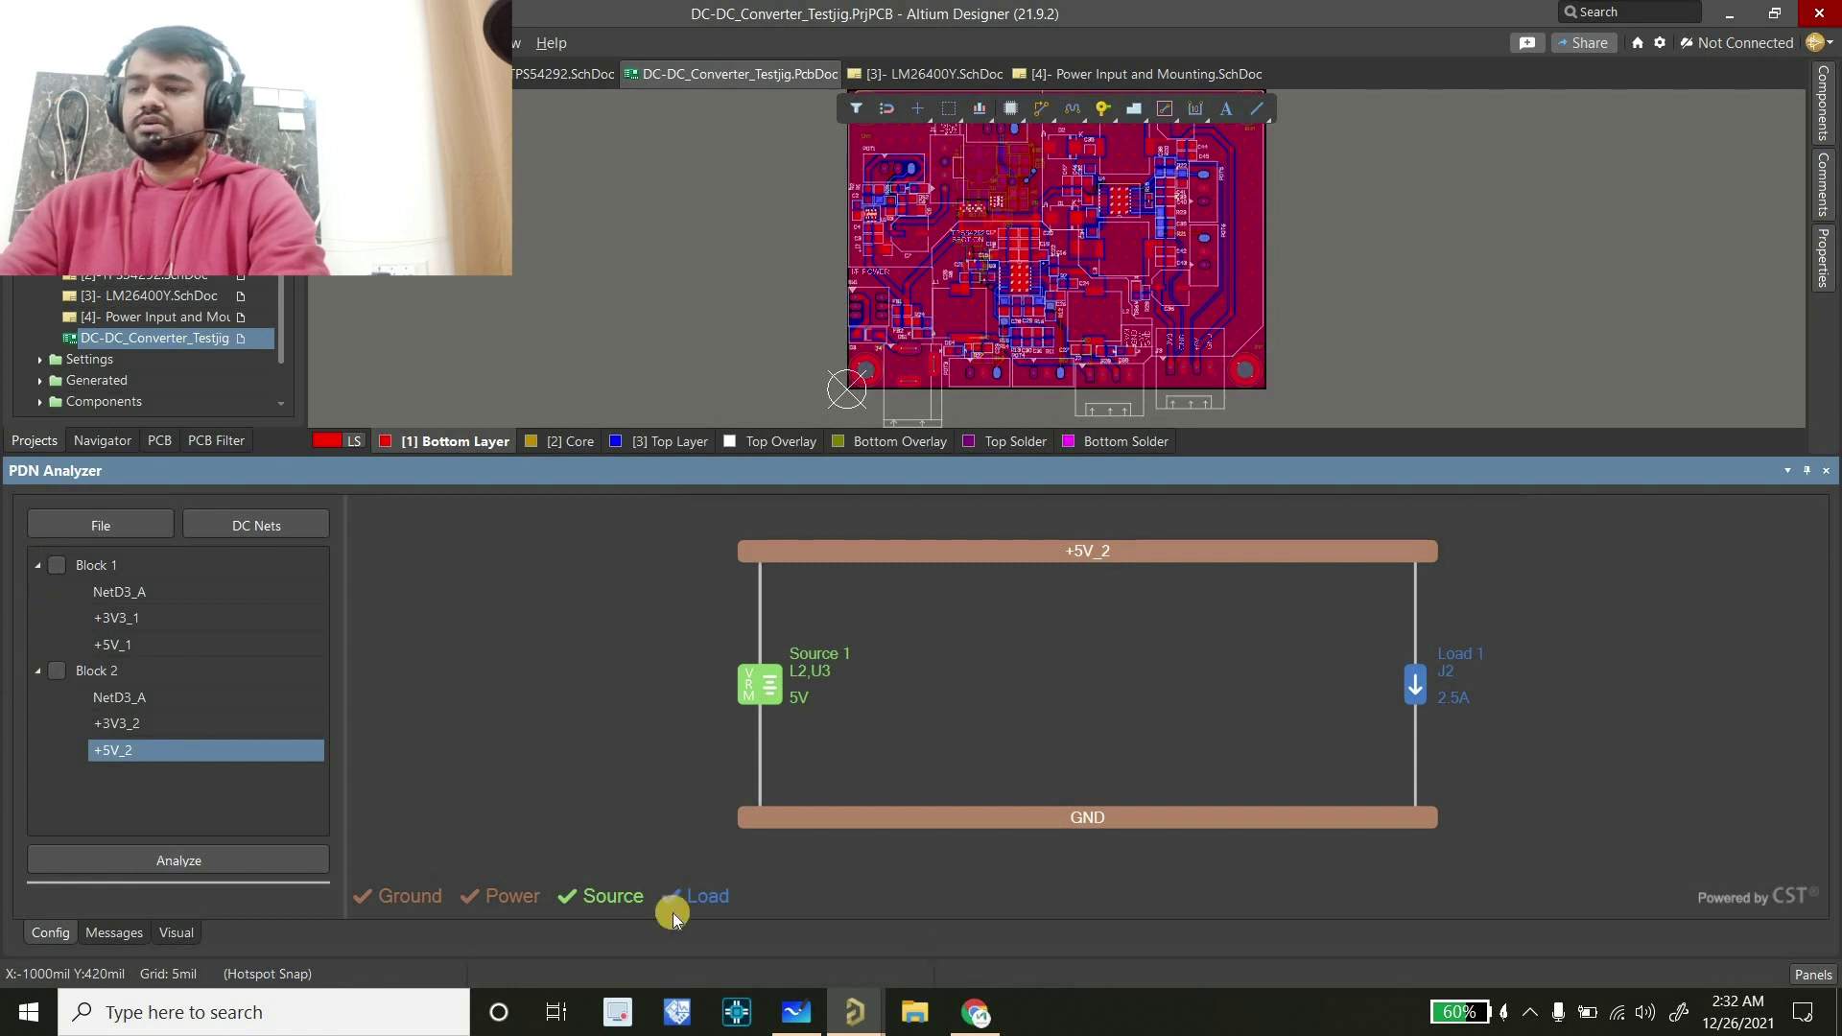
Create a new, third simulation and select its empty network
left_click(106, 523)
left_click(80, 543)
left_click(134, 802)
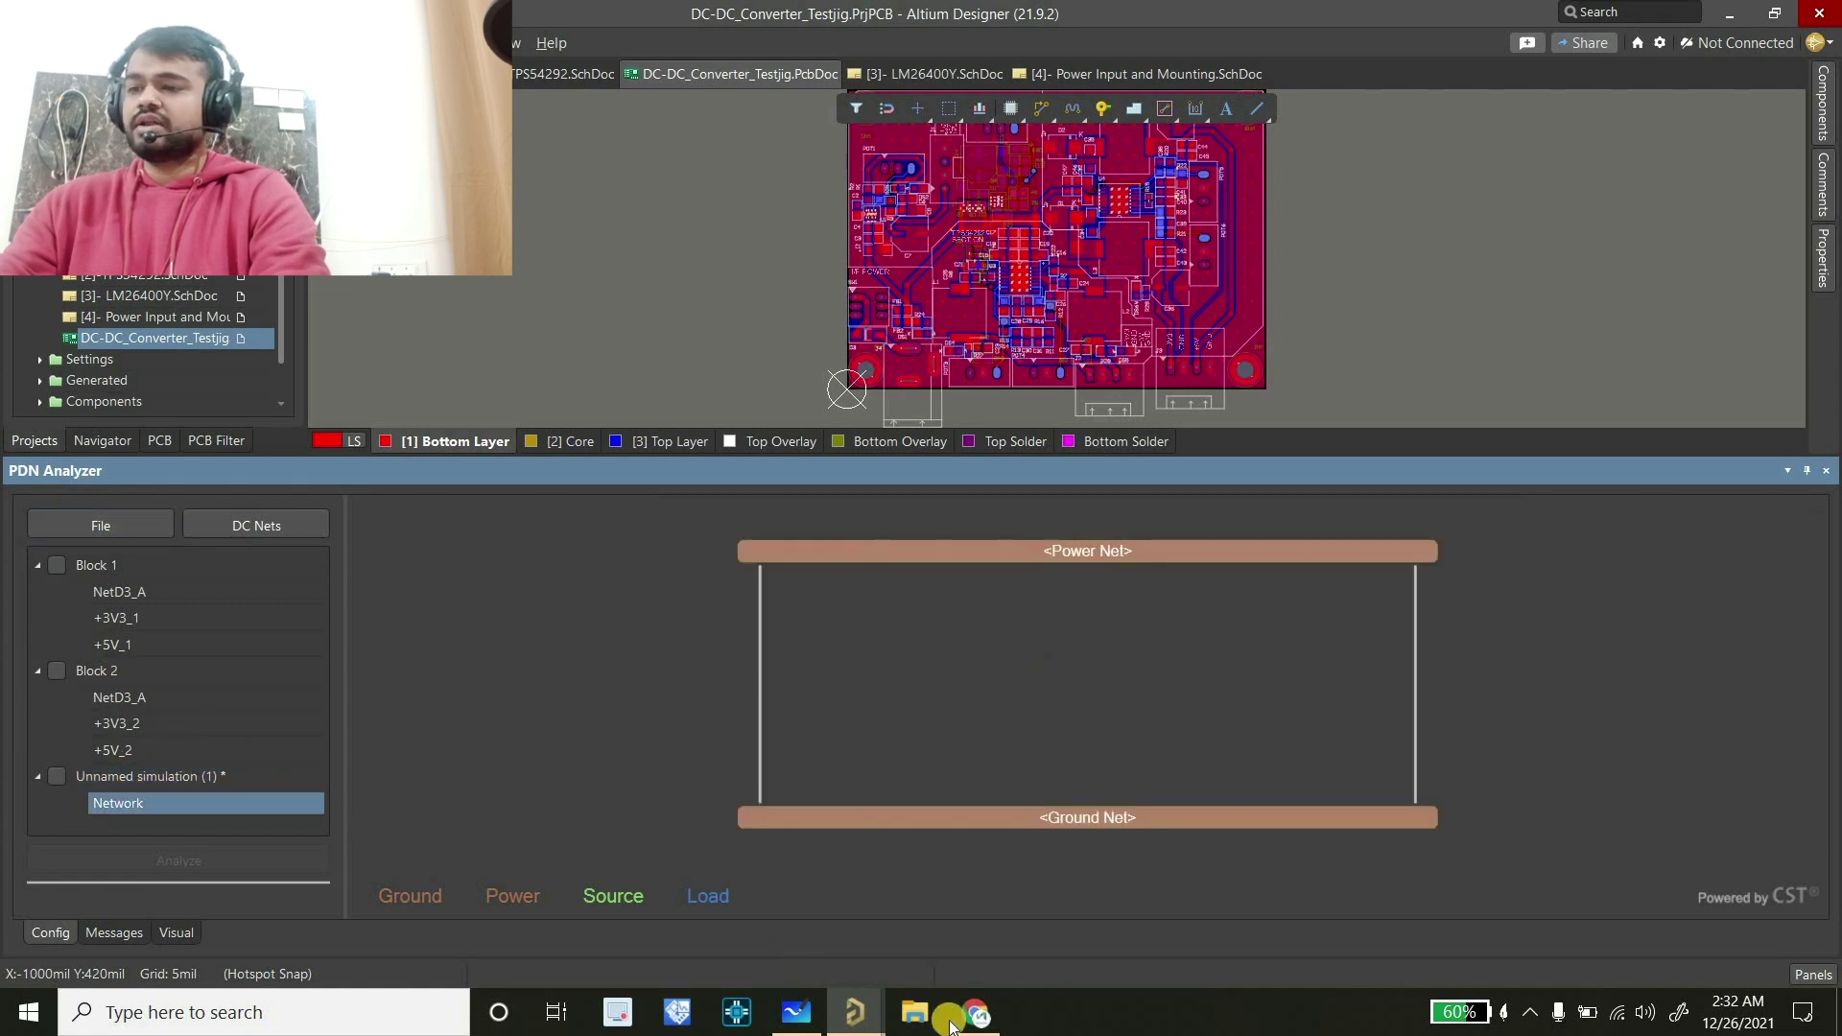
mouse_move(876, 1023)
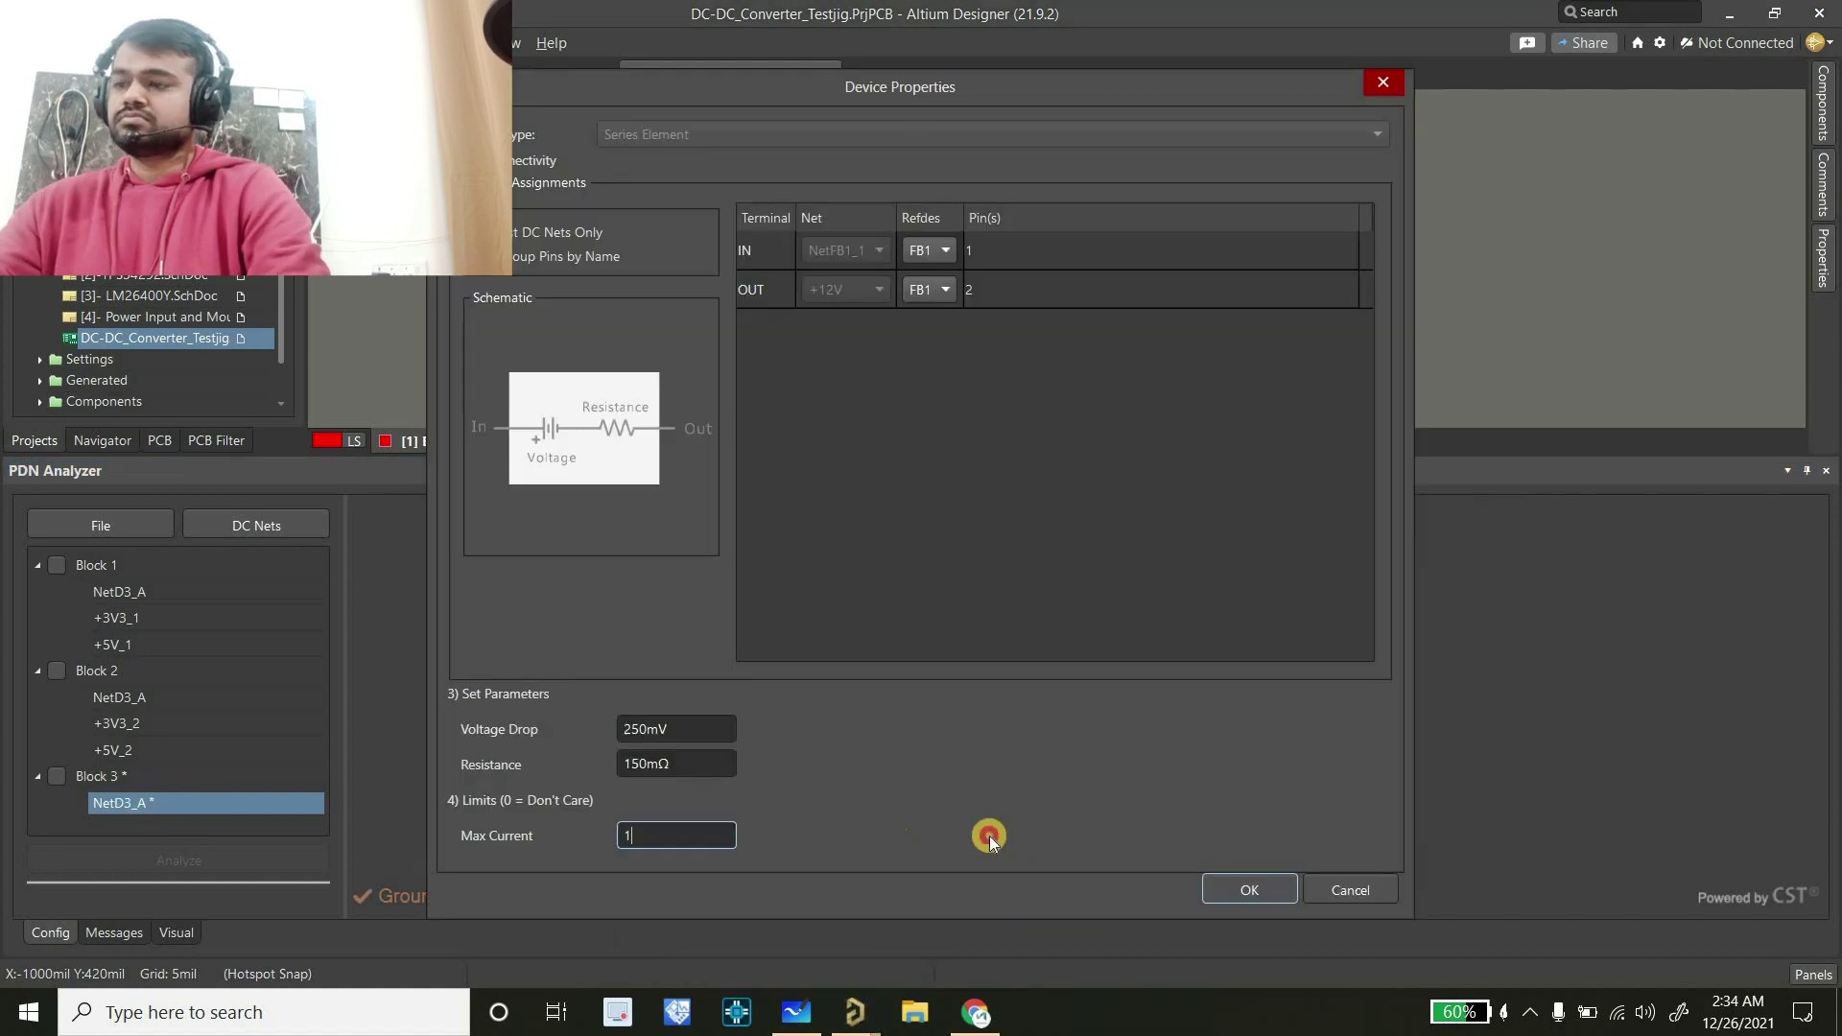
Accept the properties of series element FB1 between NetFB1_1 and +12V in Block 3, with 250 mV drop and 150 mΩ resistance
left_click(1233, 888)
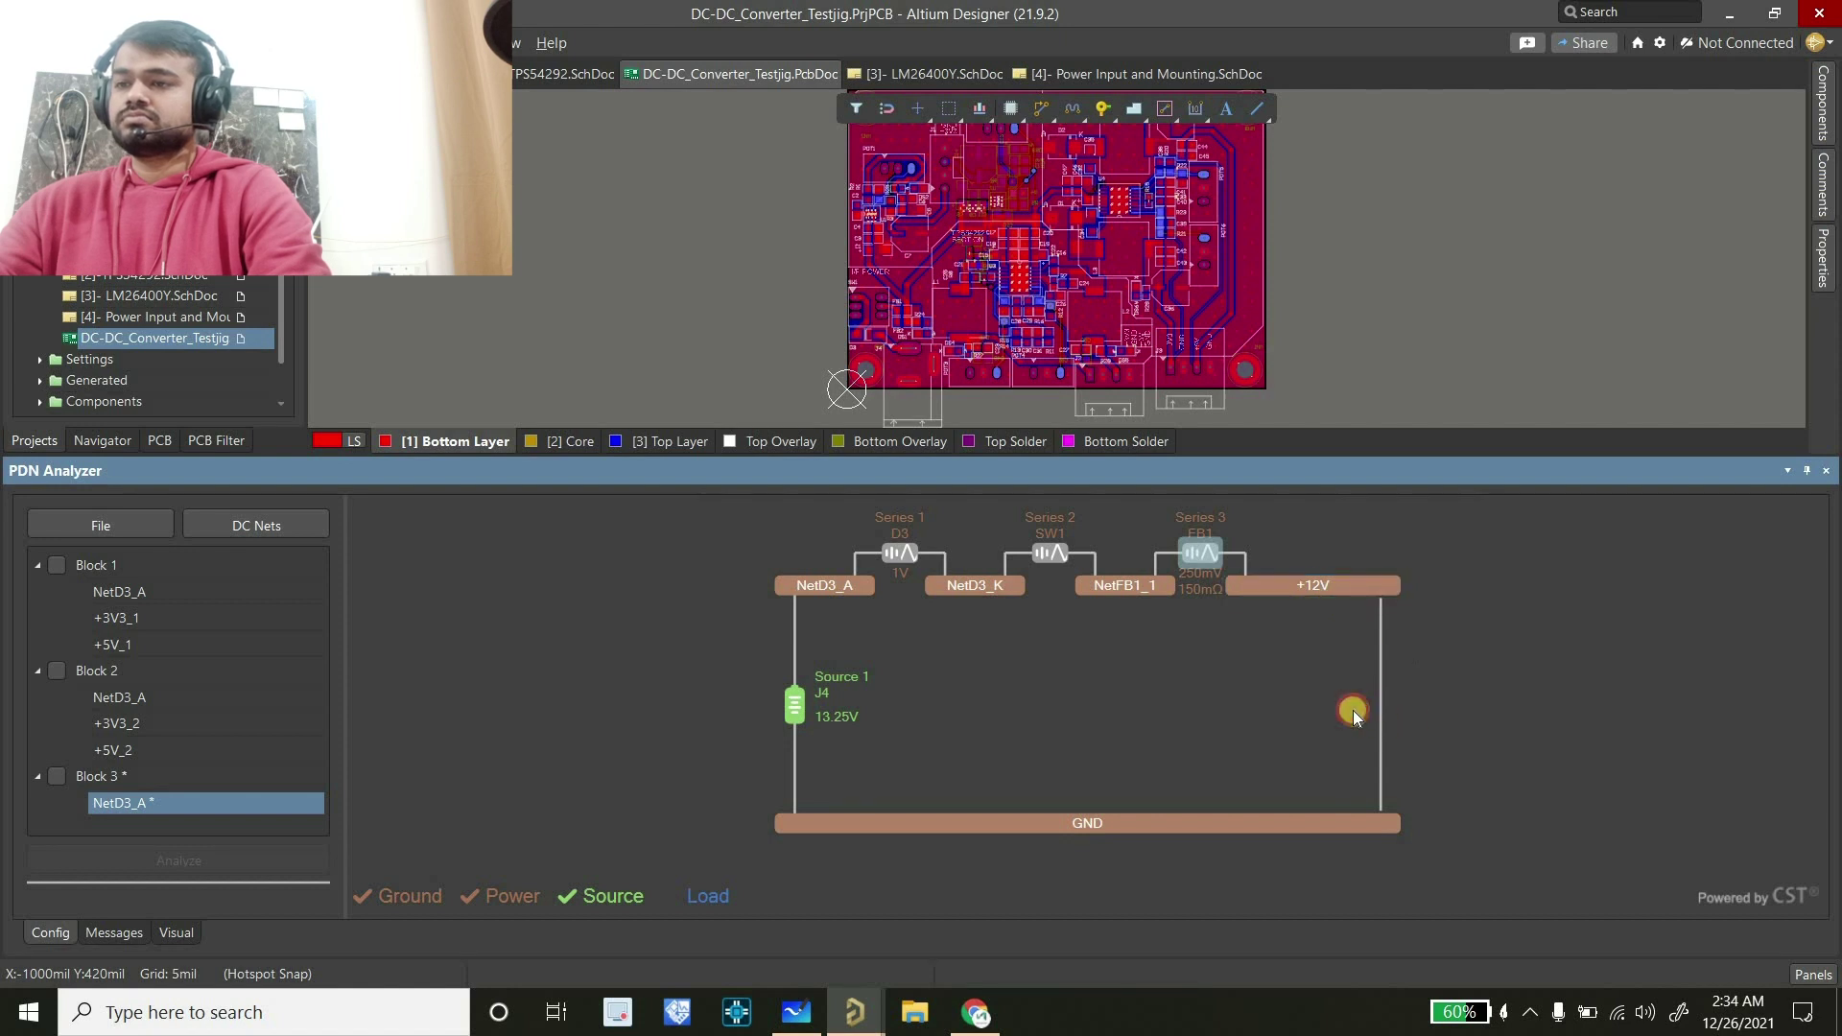
Save the Block 3 network configuration as Block 3 in the PDNAnalyzer_Config folder
left_click(75, 520)
left_click(117, 616)
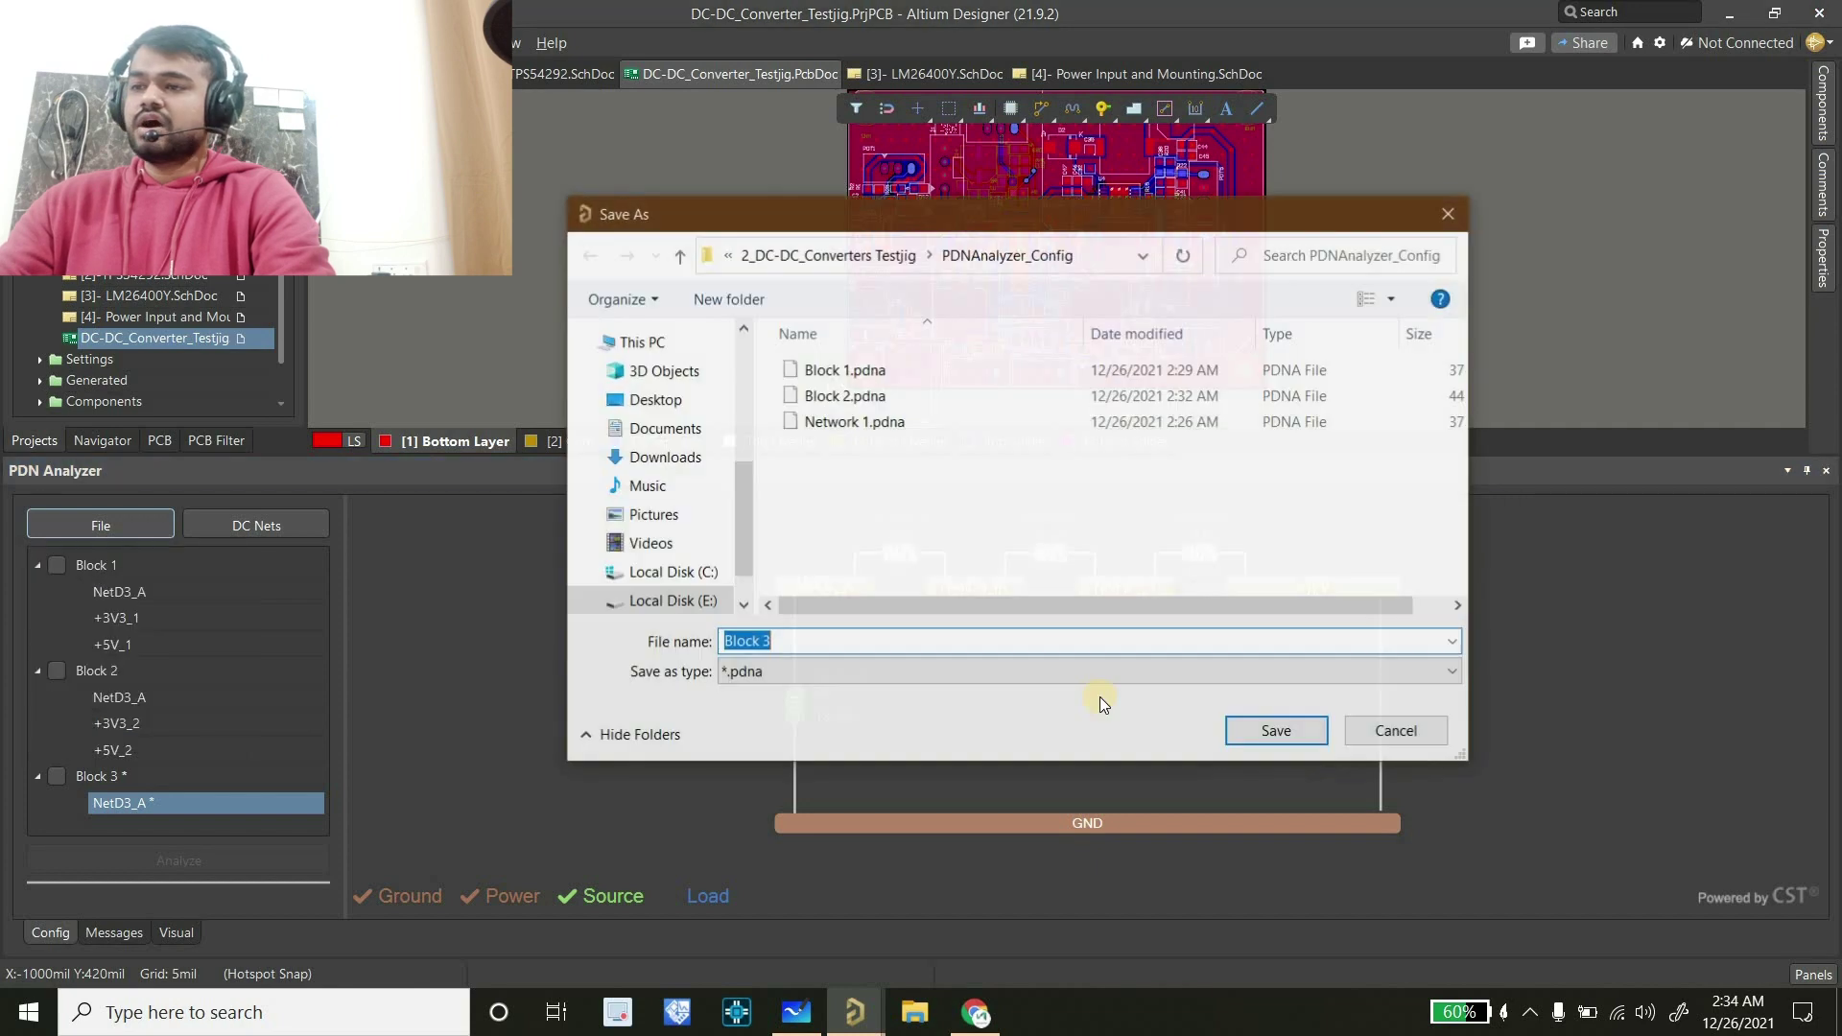
left_click(1243, 727)
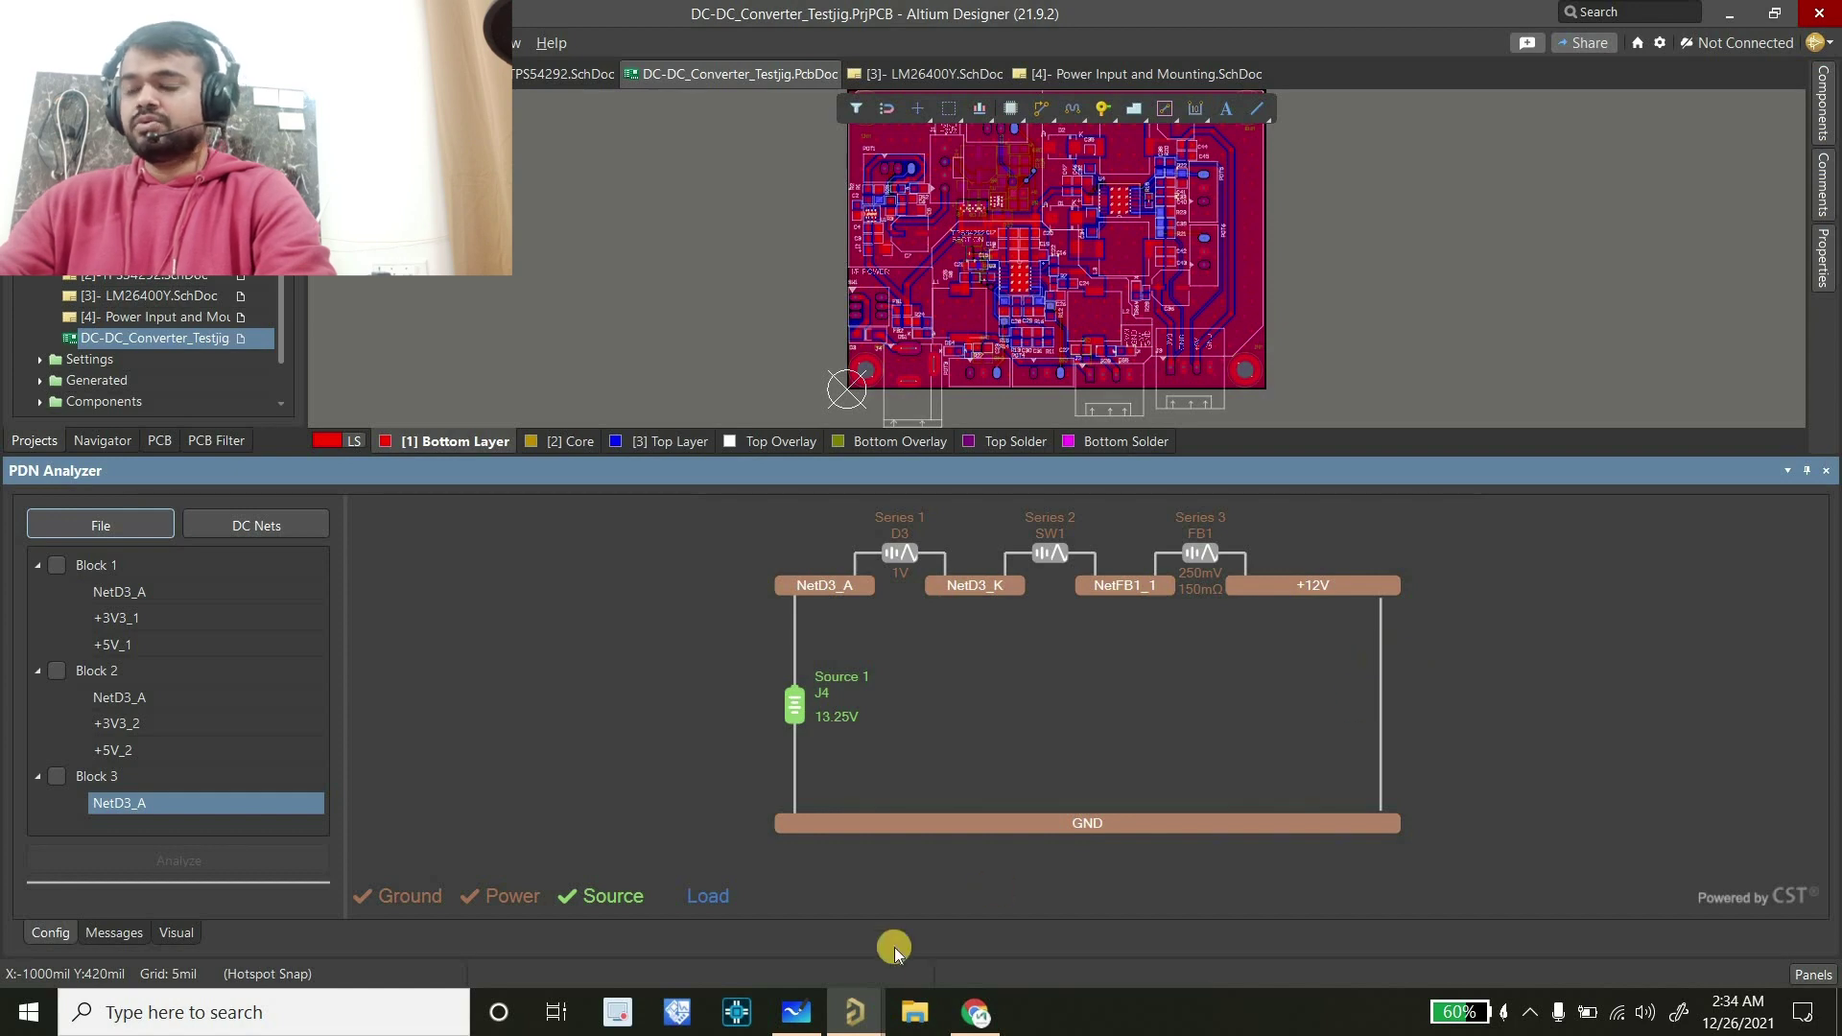
Examine the LM26400Y schematic and the whiteboard power diagram for the converter's nets and outputs, and return to the PCB's PDN Analyzer view
left_click(695, 892)
double_click(107, 297)
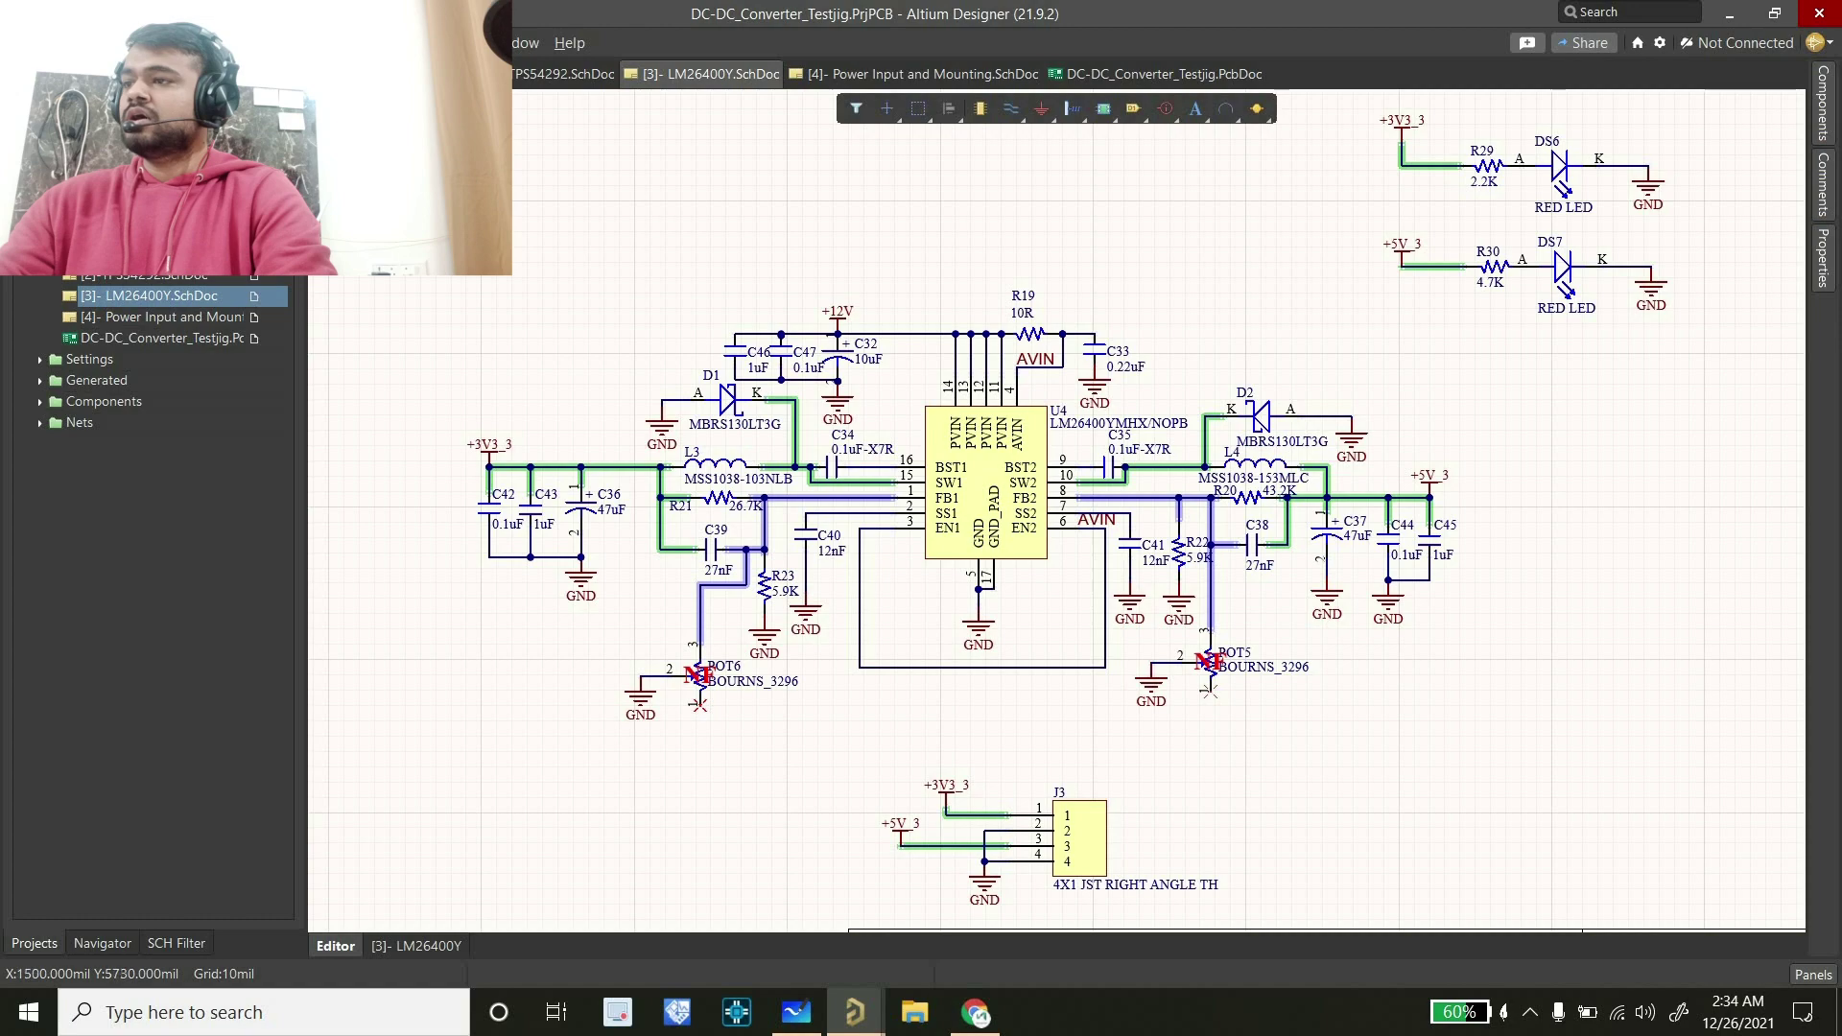
scroll(421, 213, "down", 2, "ctrl")
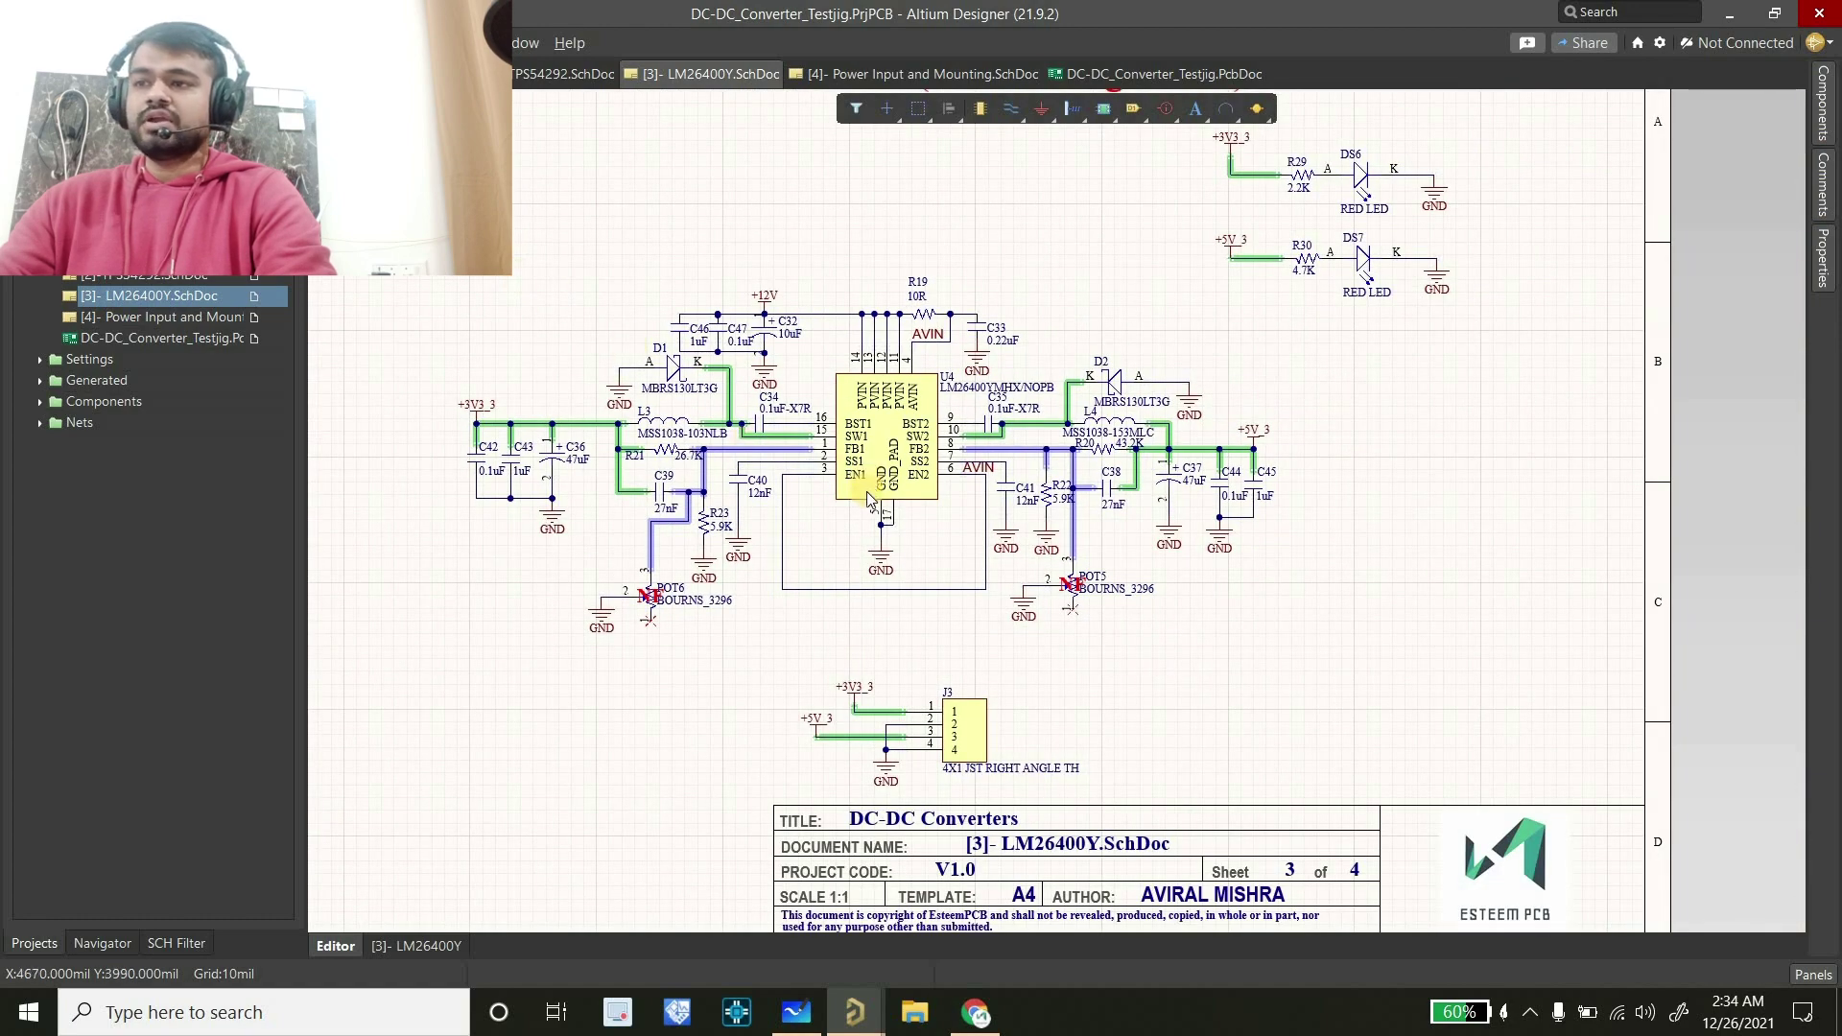
scroll(875, 499, "up", 1, "ctrl")
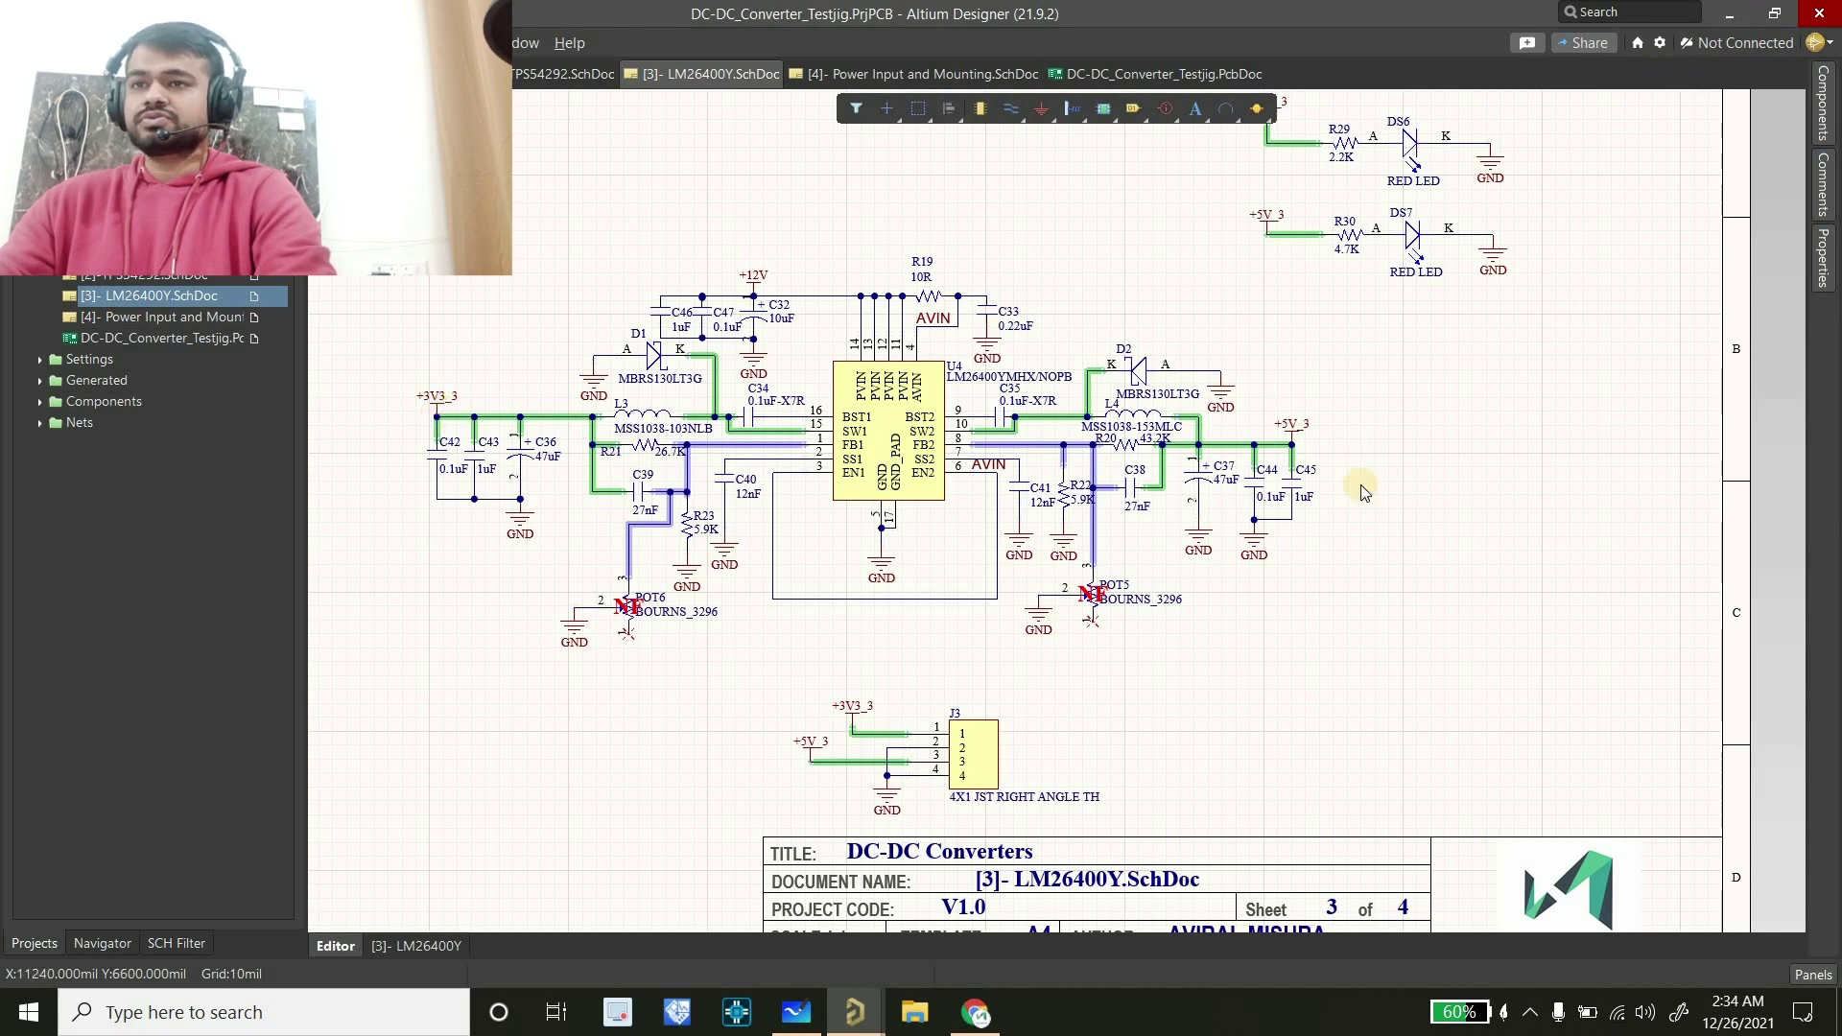
left_click(804, 1020)
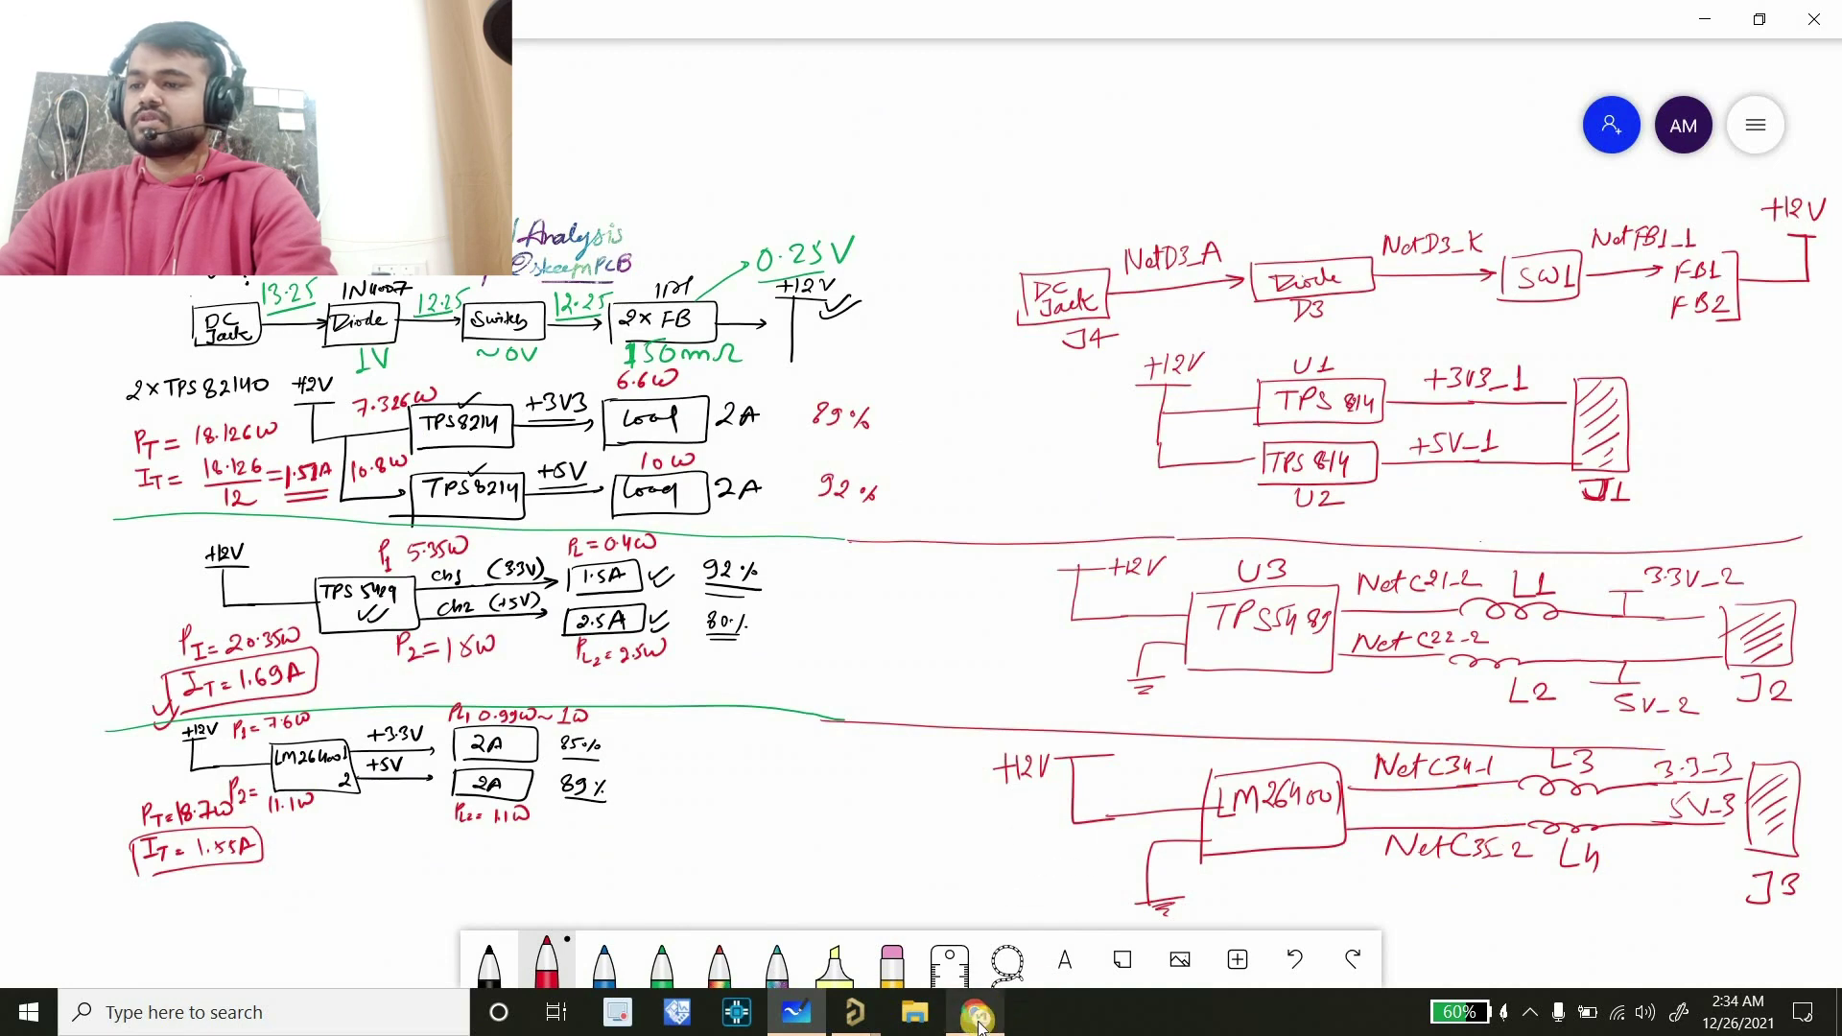
left_click(854, 1013)
left_click(811, 908)
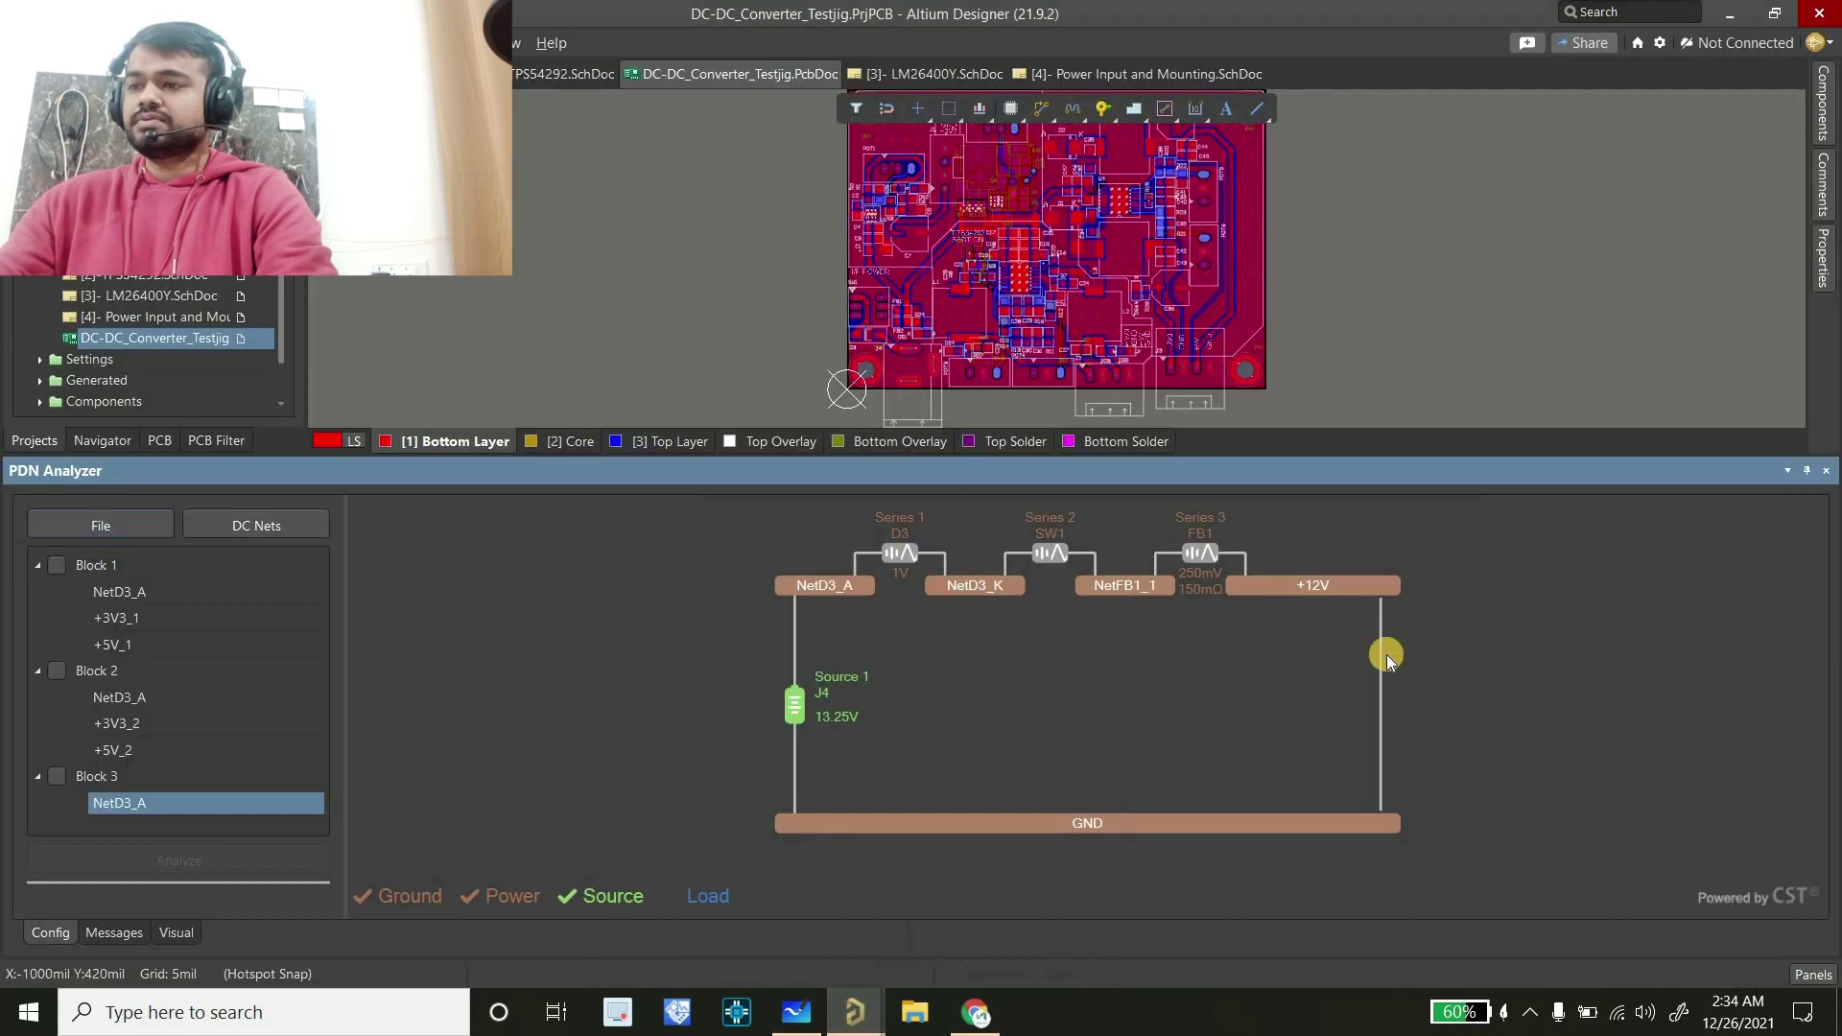
Add a VRM (SMPS) load between +12V and GND in the Block 3 network, with U4 as the IN+ component
right_click(1383, 683)
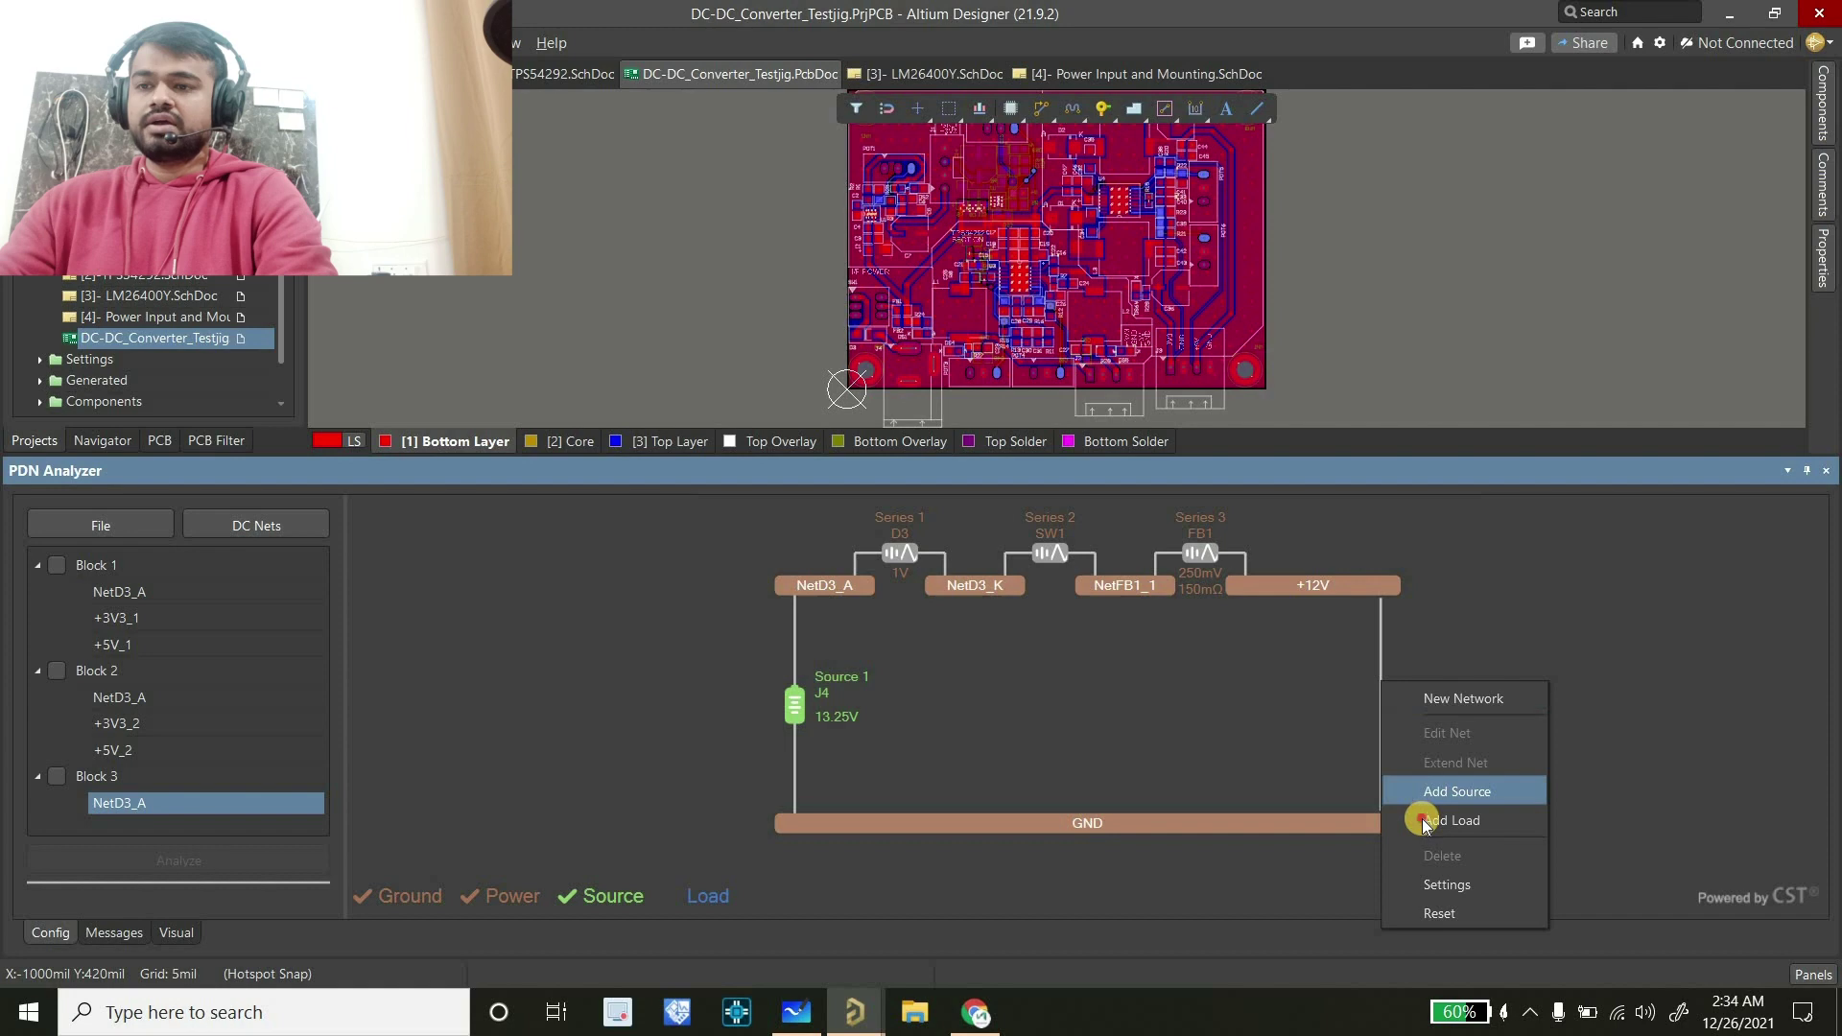
left_click(1415, 817)
left_click(705, 134)
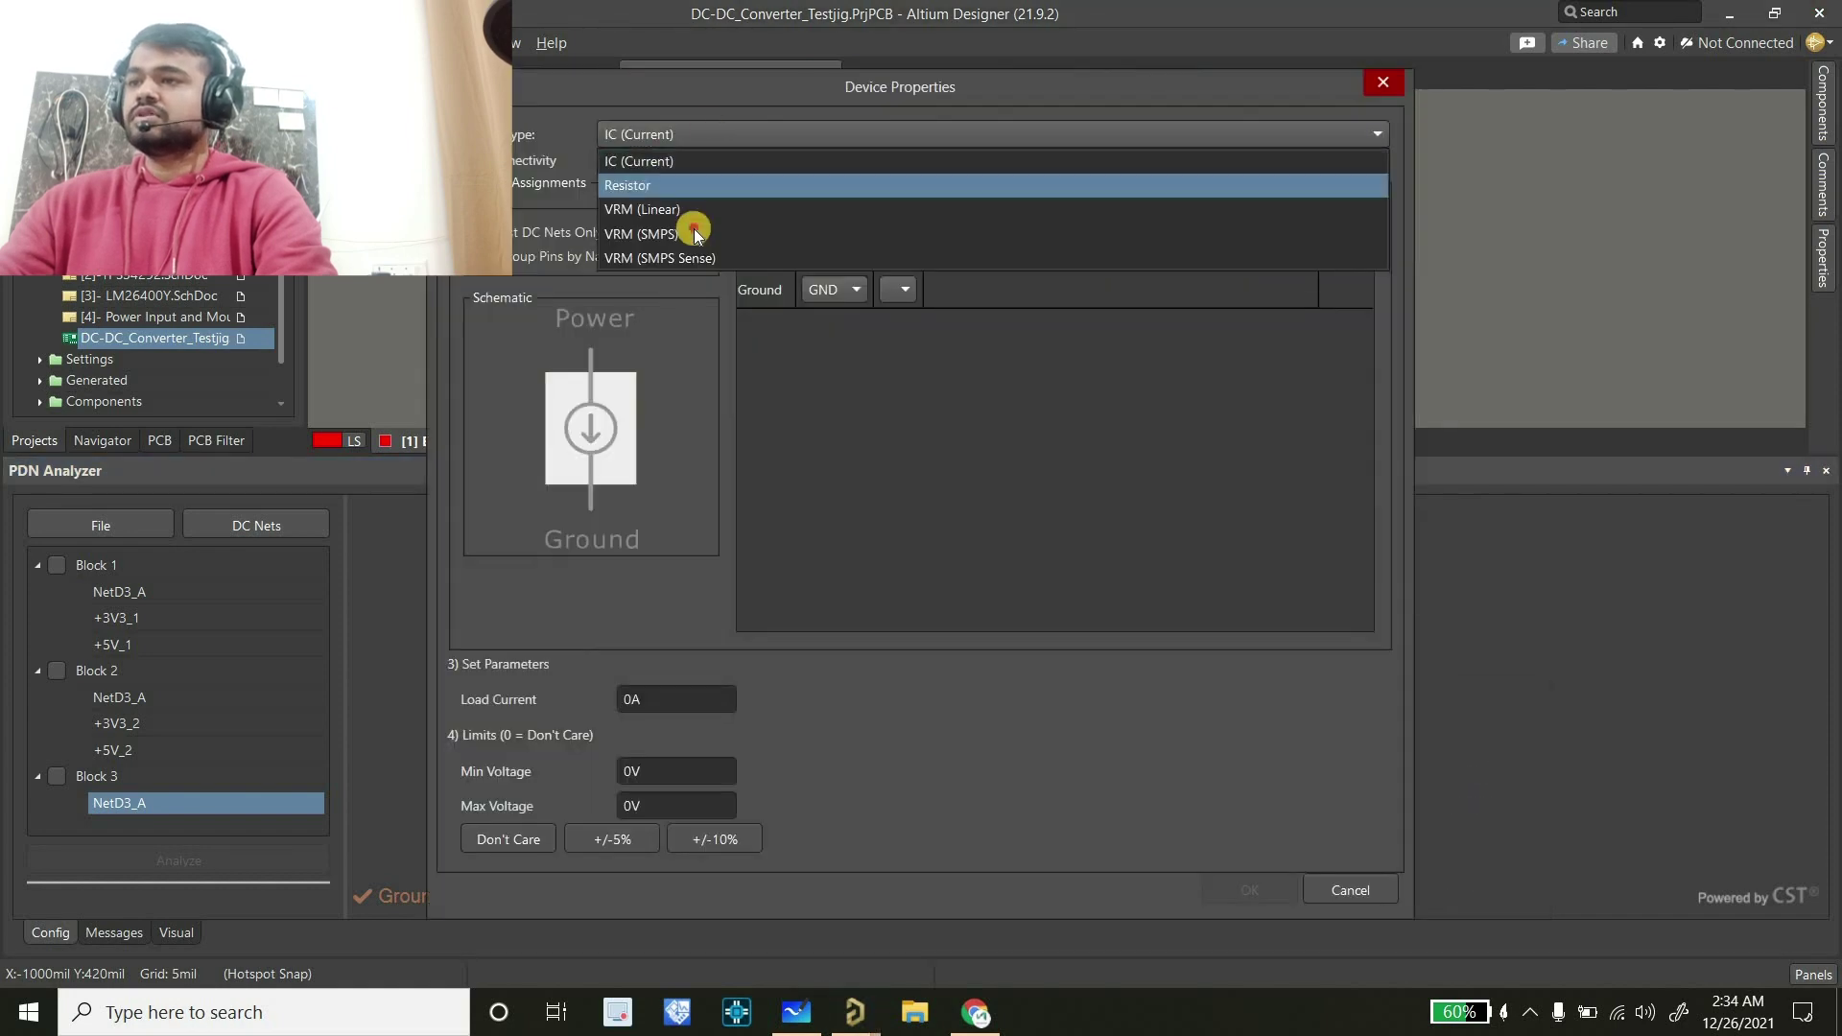
left_click(864, 236)
left_click(923, 253)
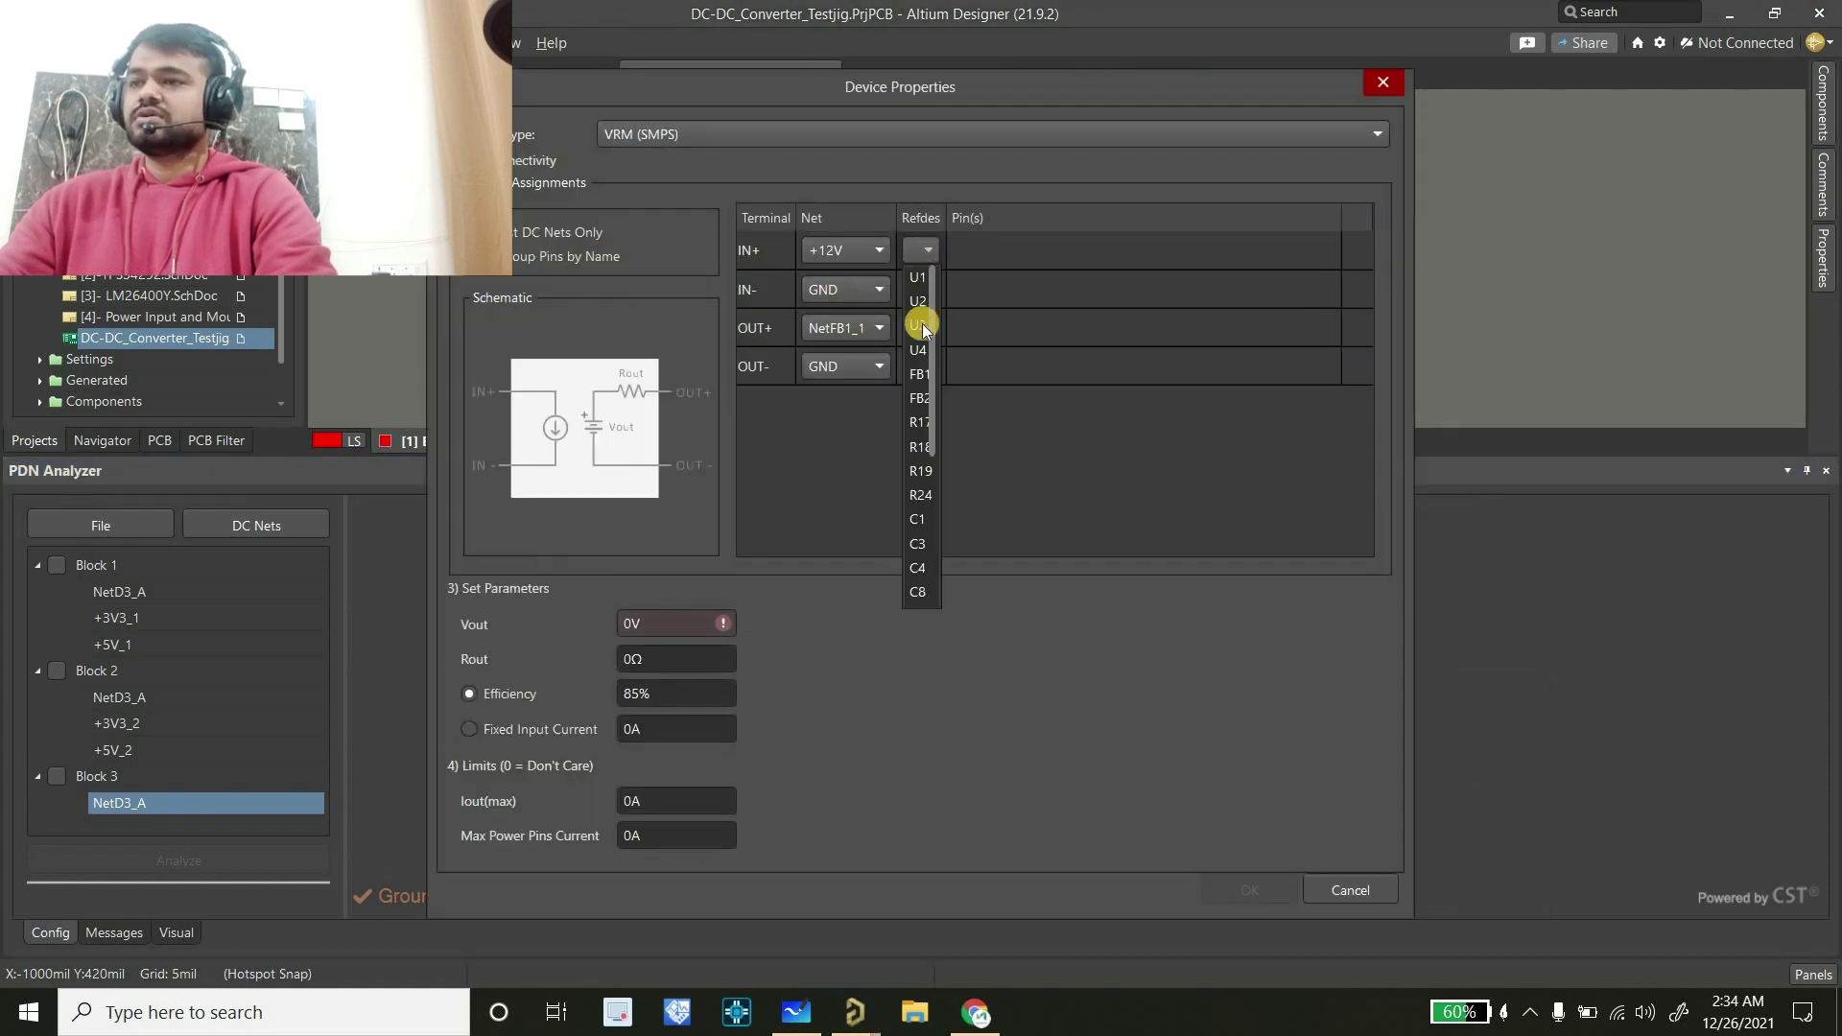
left_click(919, 348)
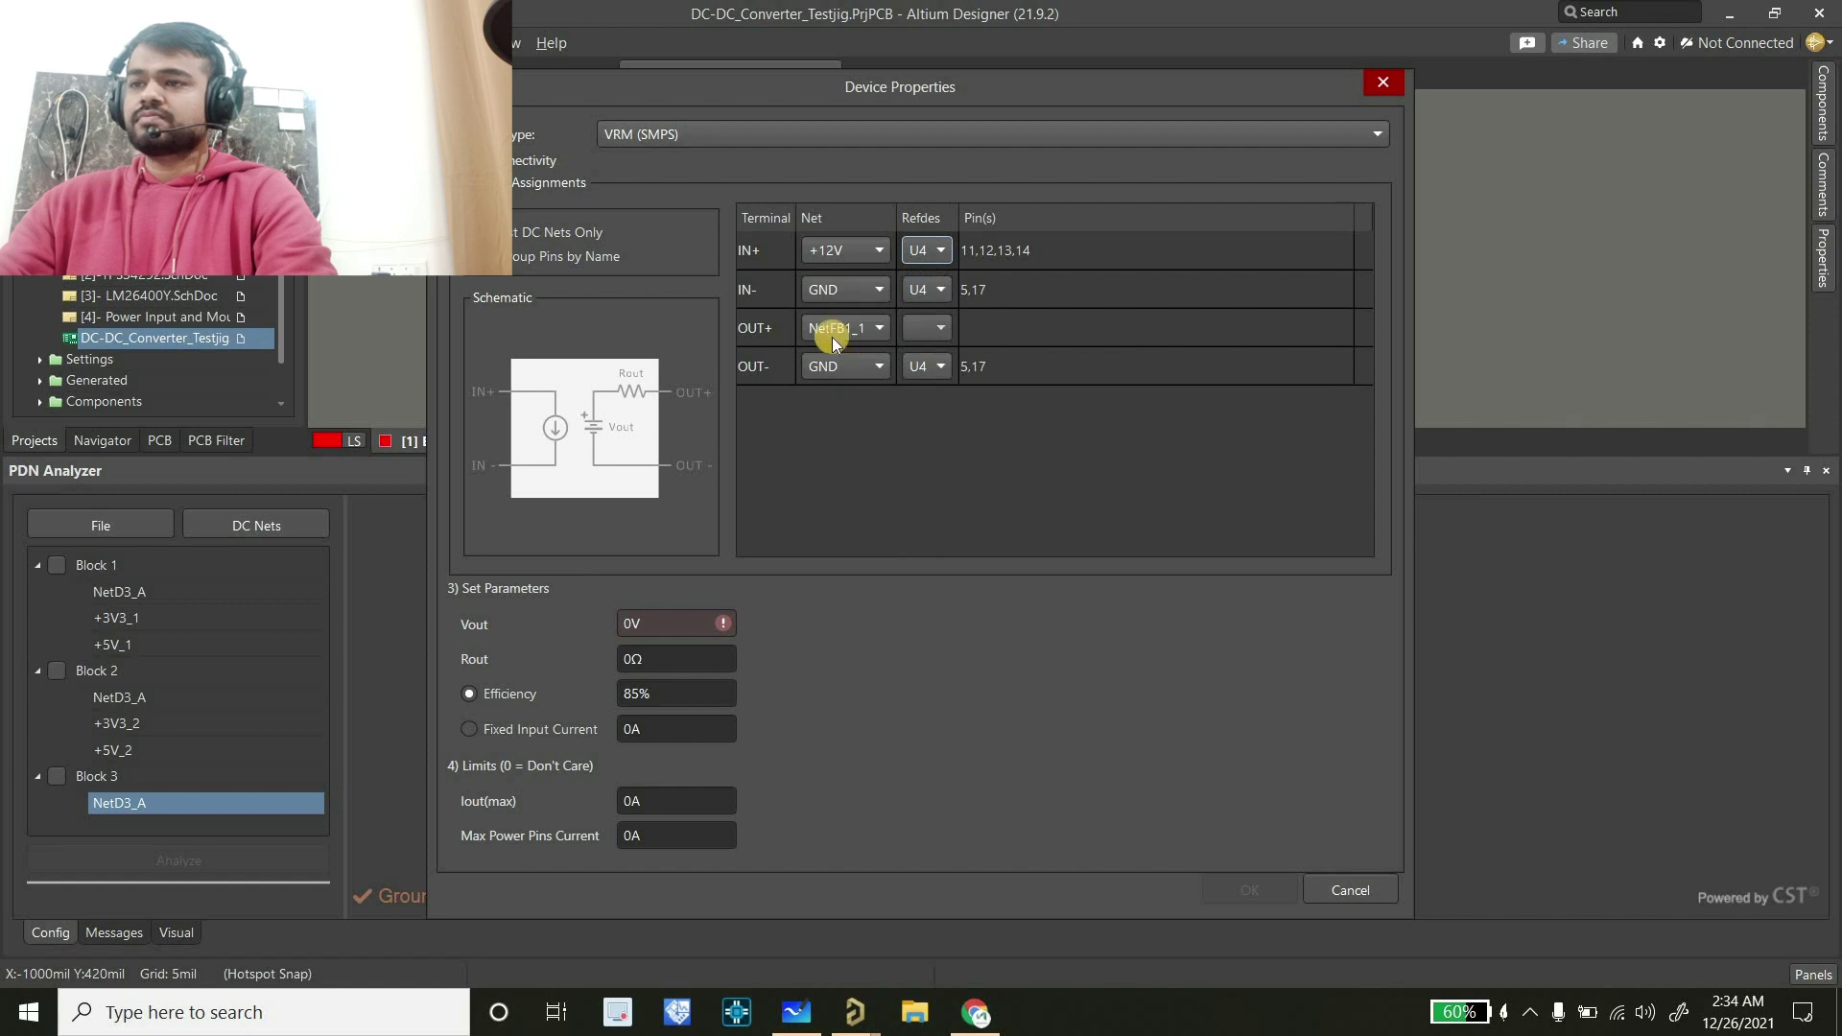
Assign the first load's OUT+ terminal to net +3V3_3 at component L3
left_click(871, 329)
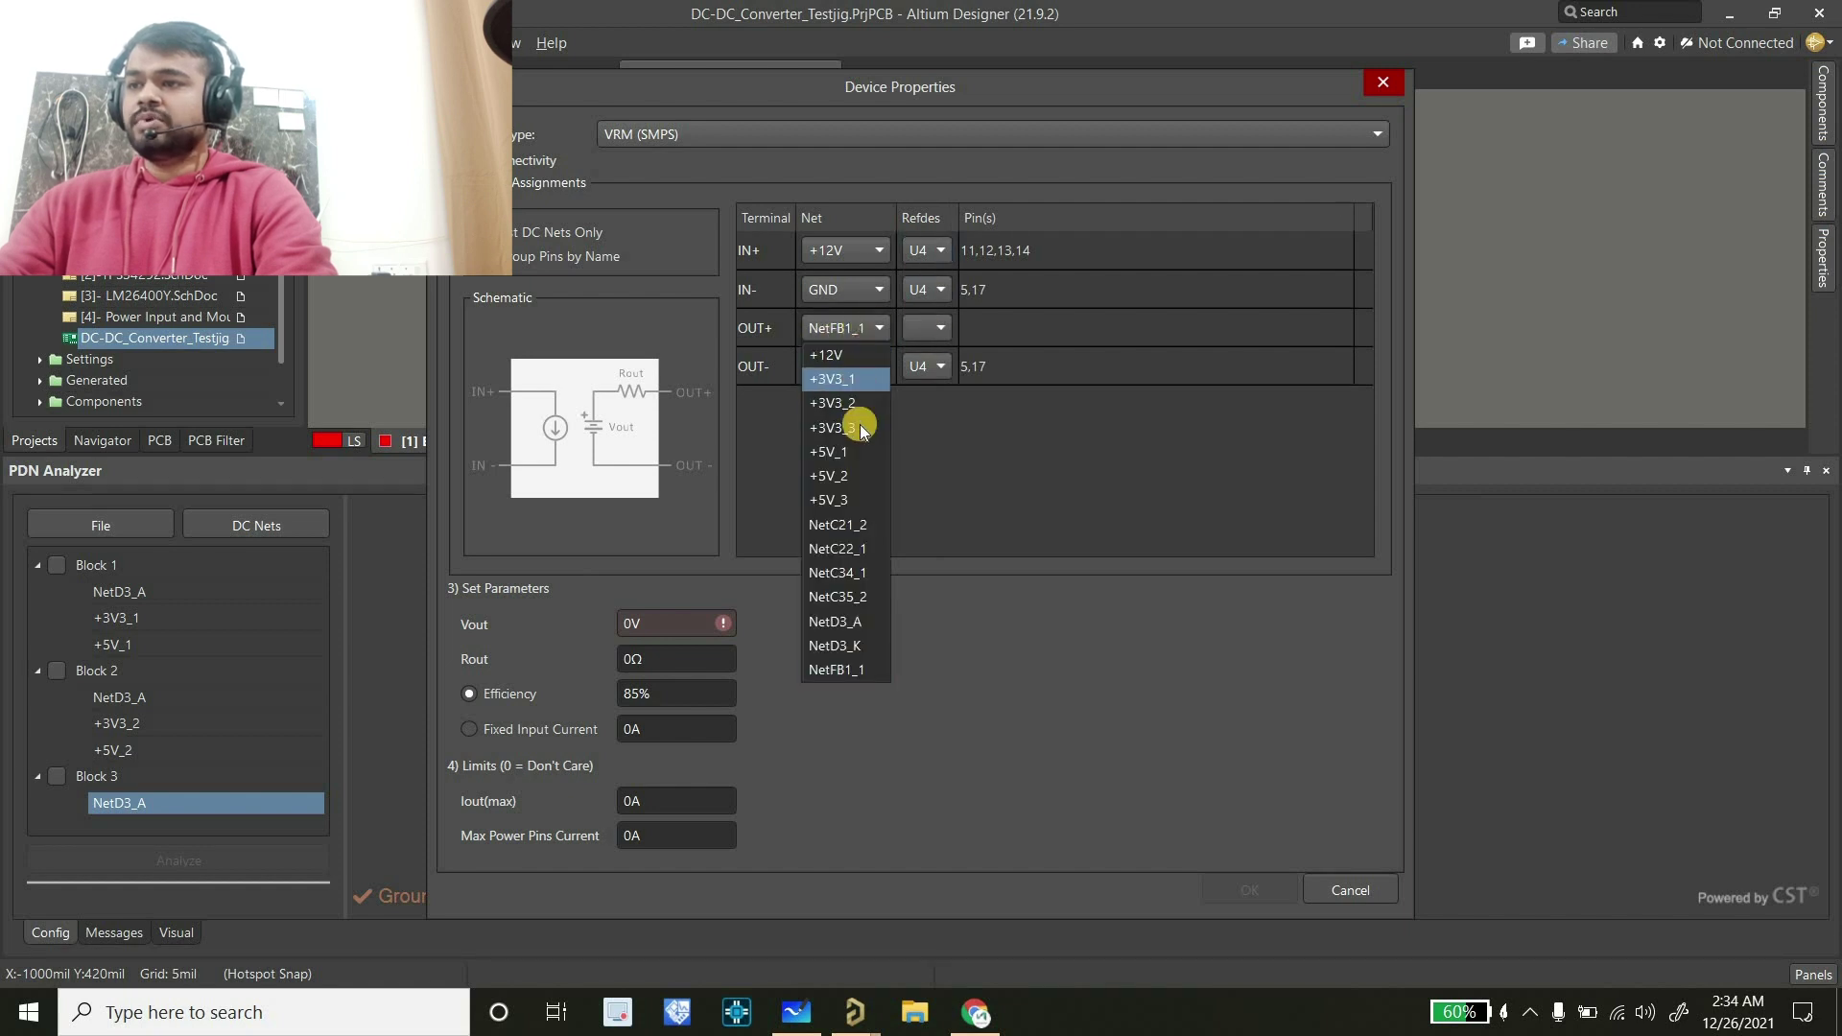
left_click(860, 424)
left_click(916, 331)
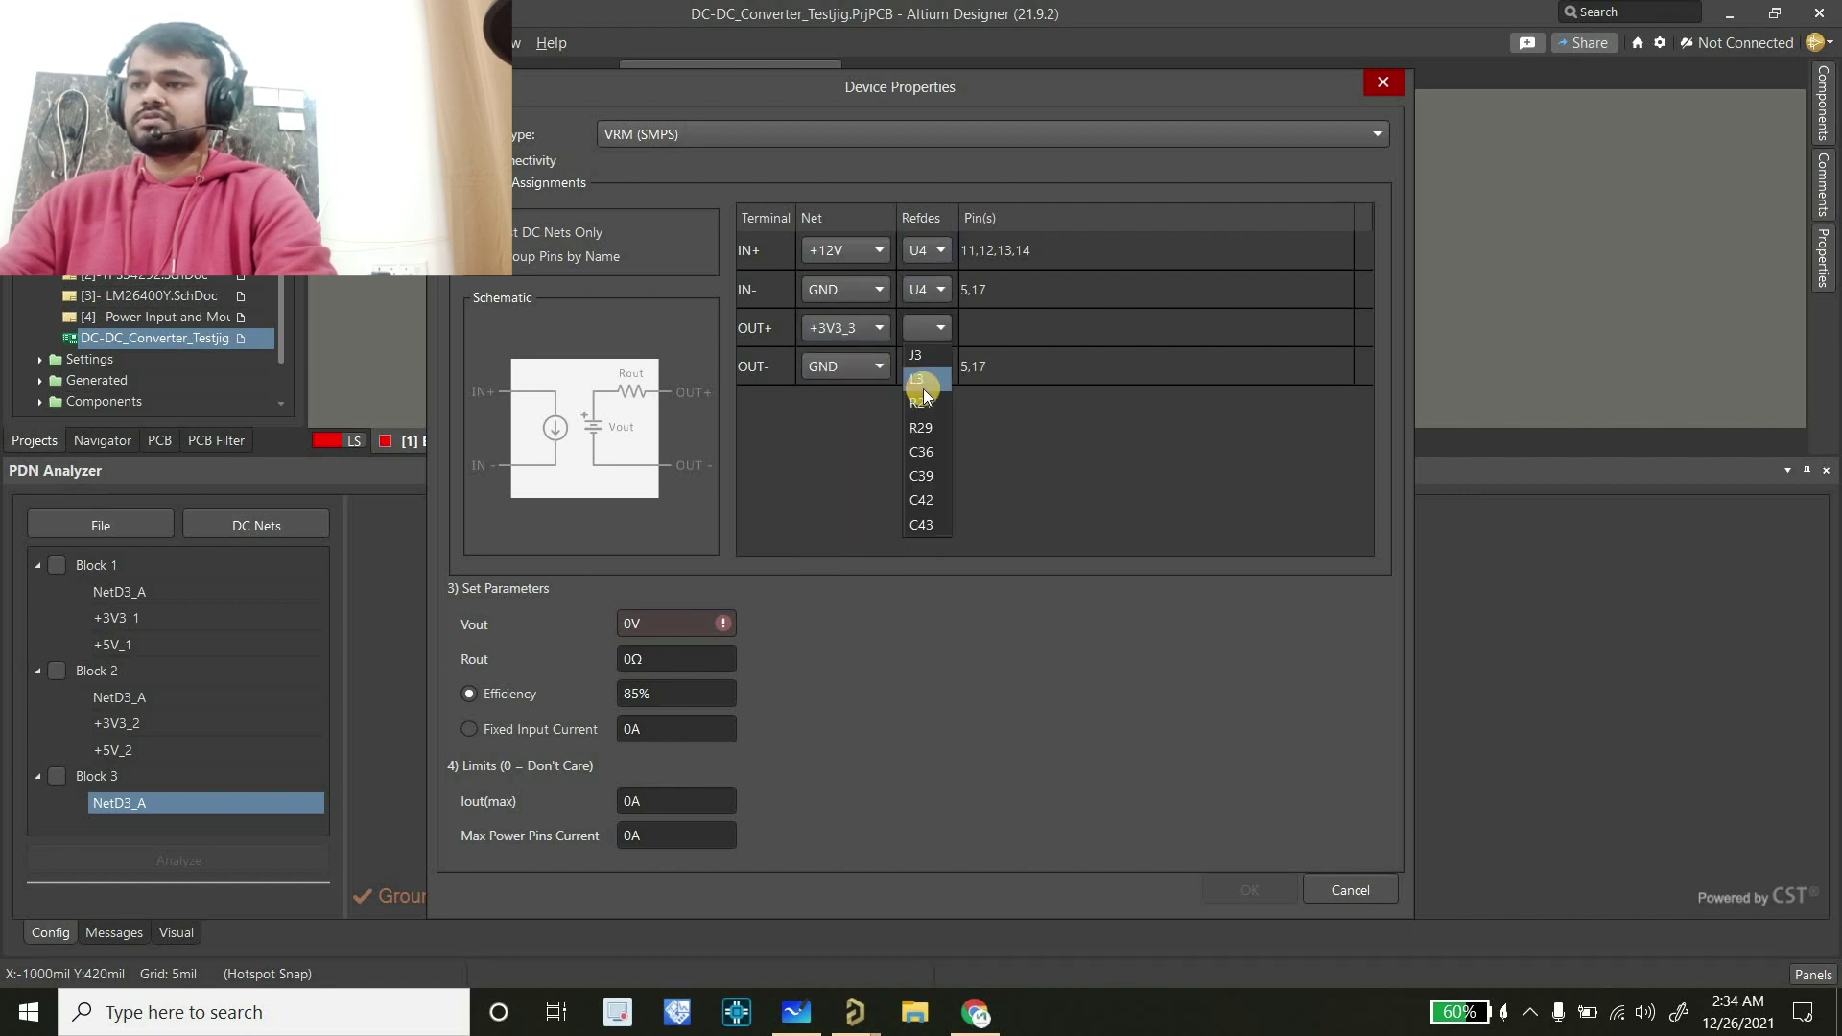
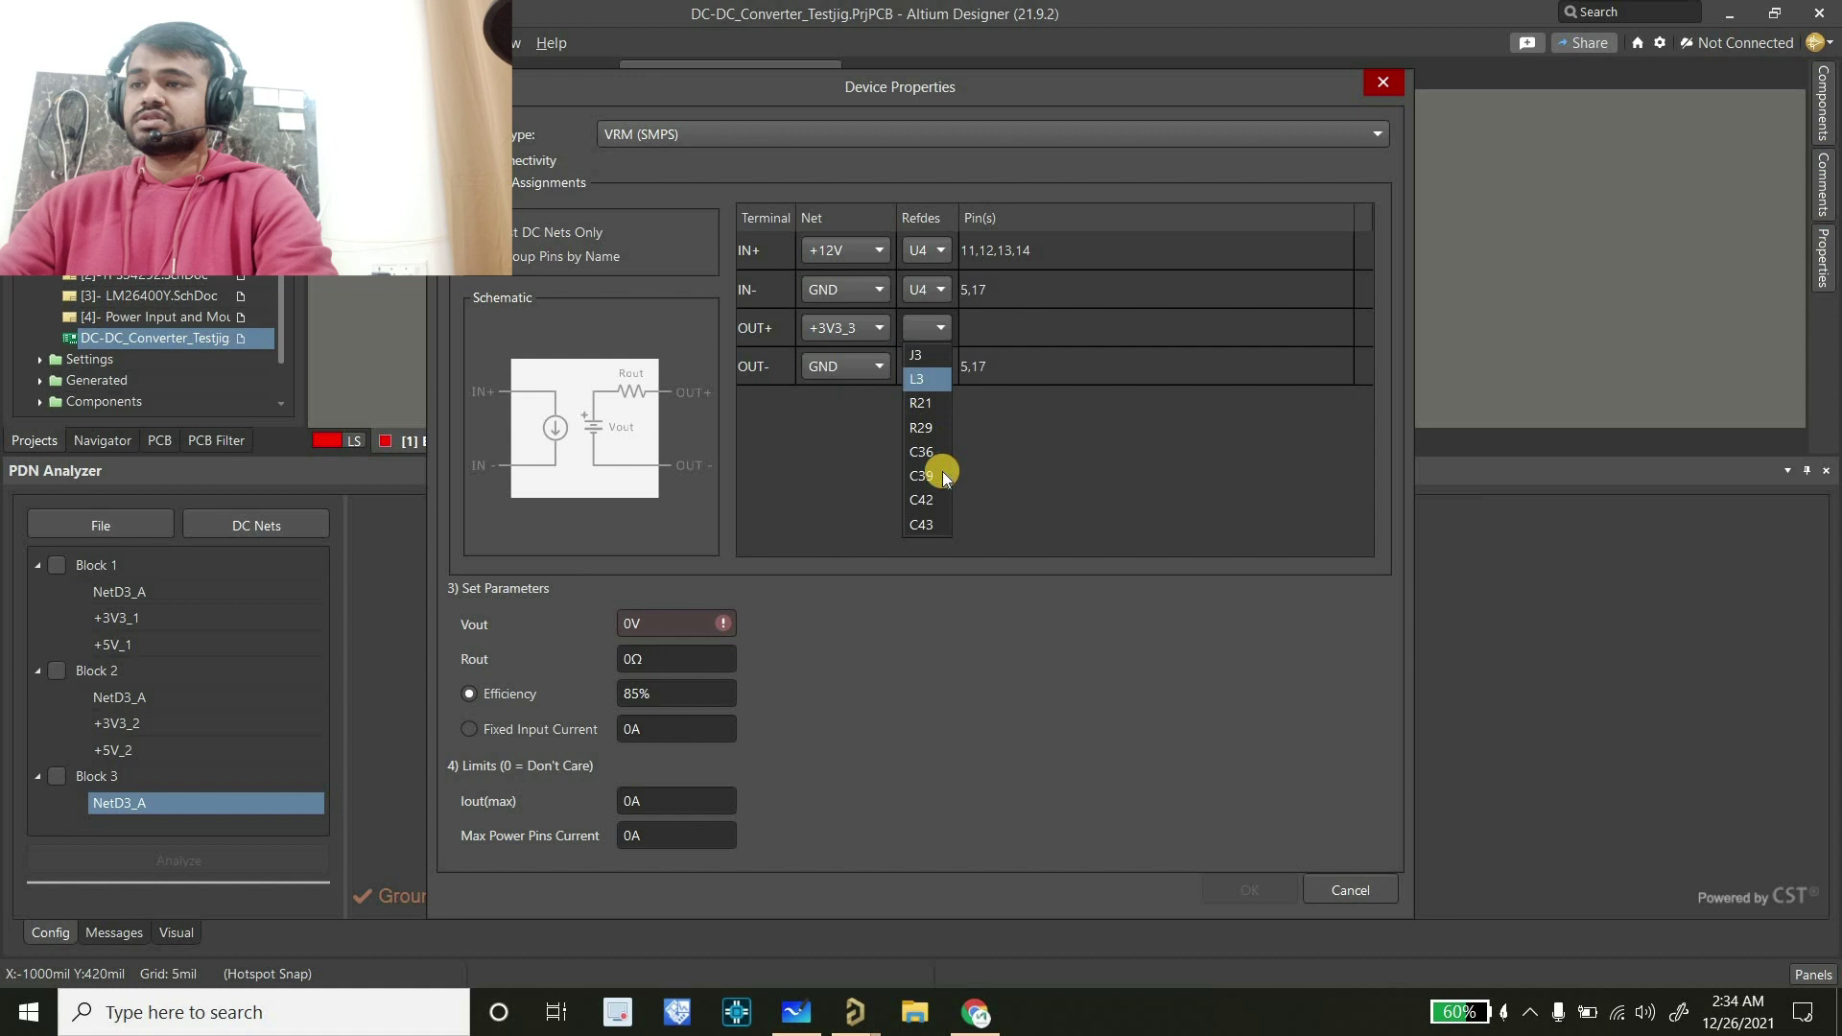
left_click(921, 380)
Set the first load's Vout to 3.3 V and check its efficiency and current in the whiteboard notes
left_click(672, 625)
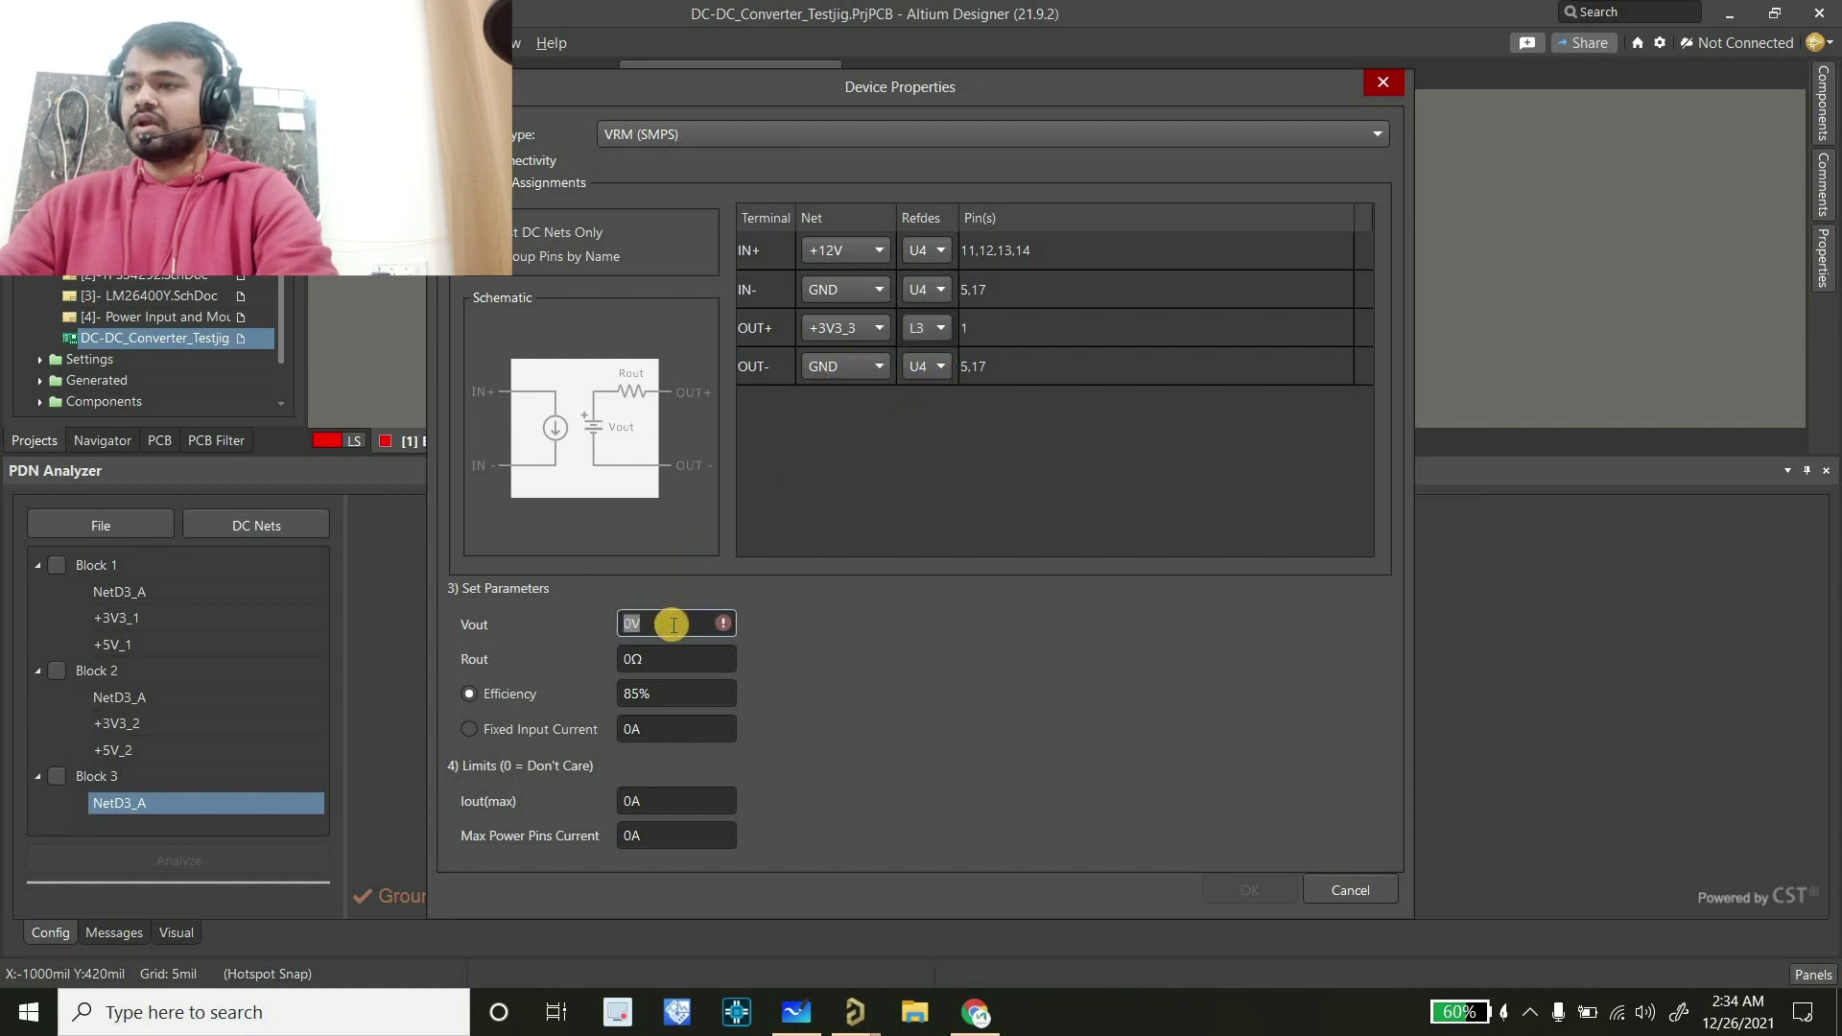
type("3.3")
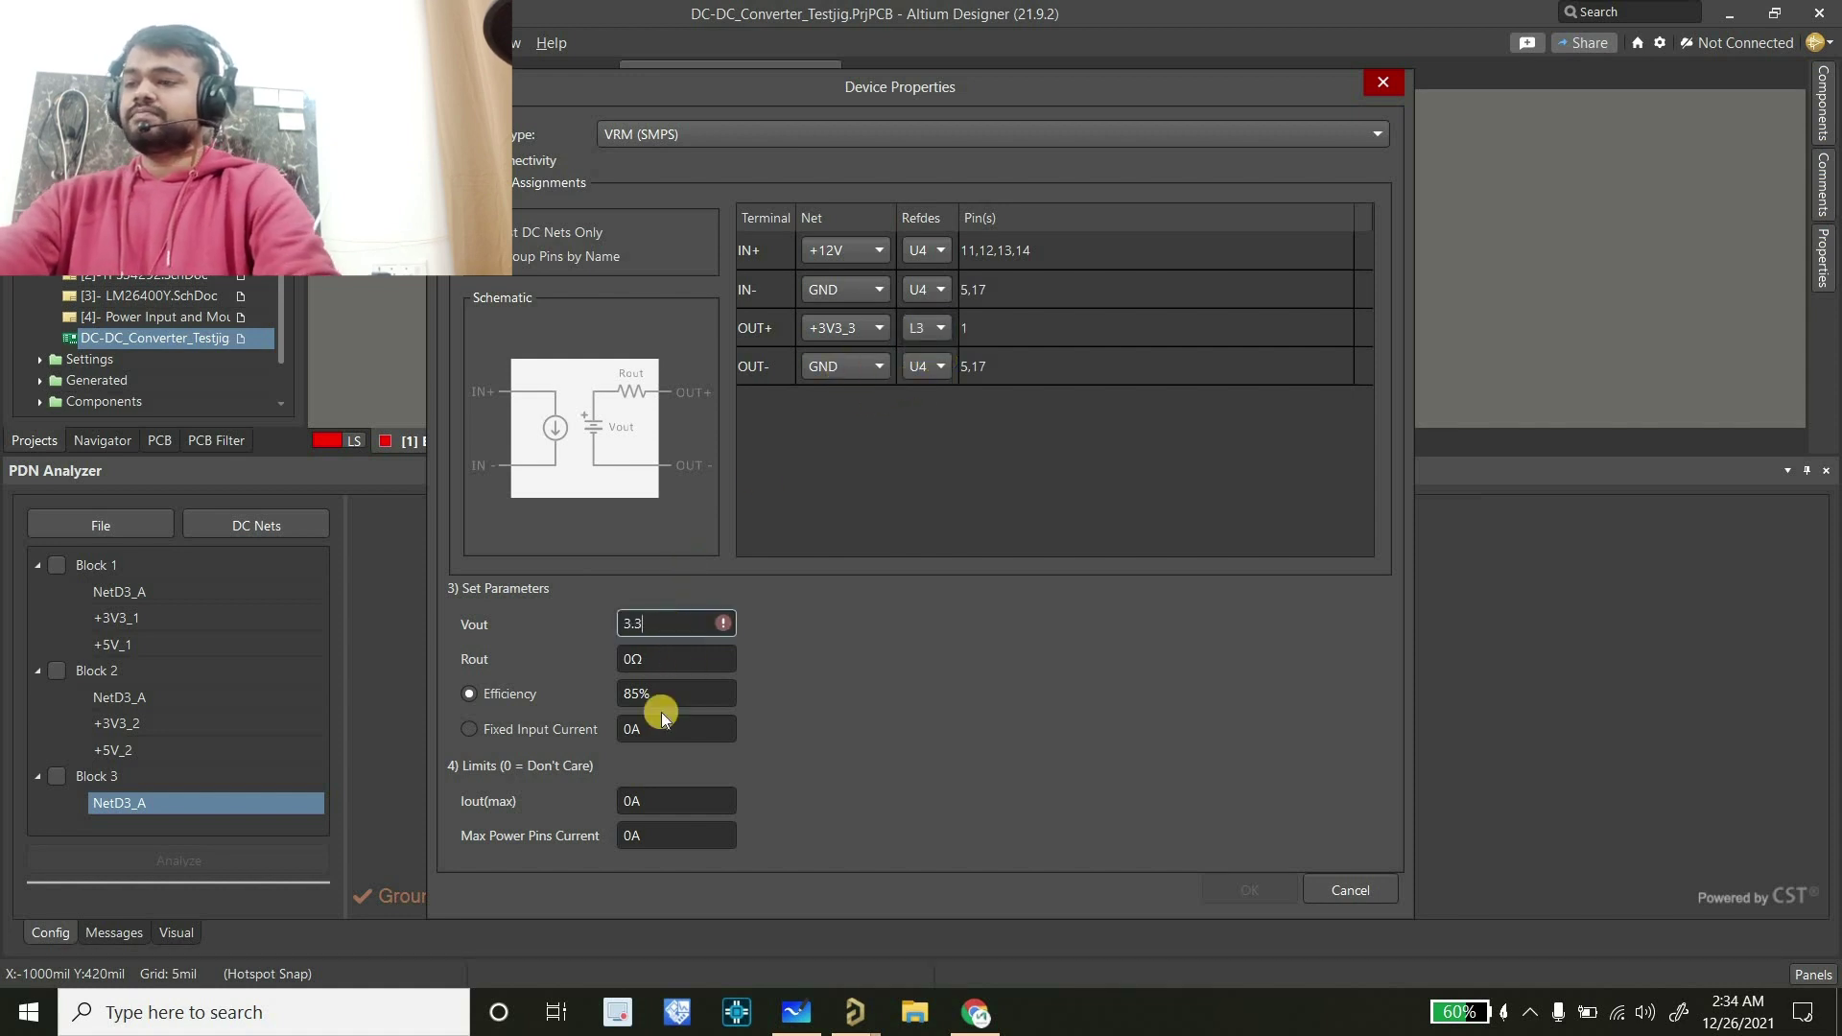
left_click(799, 1016)
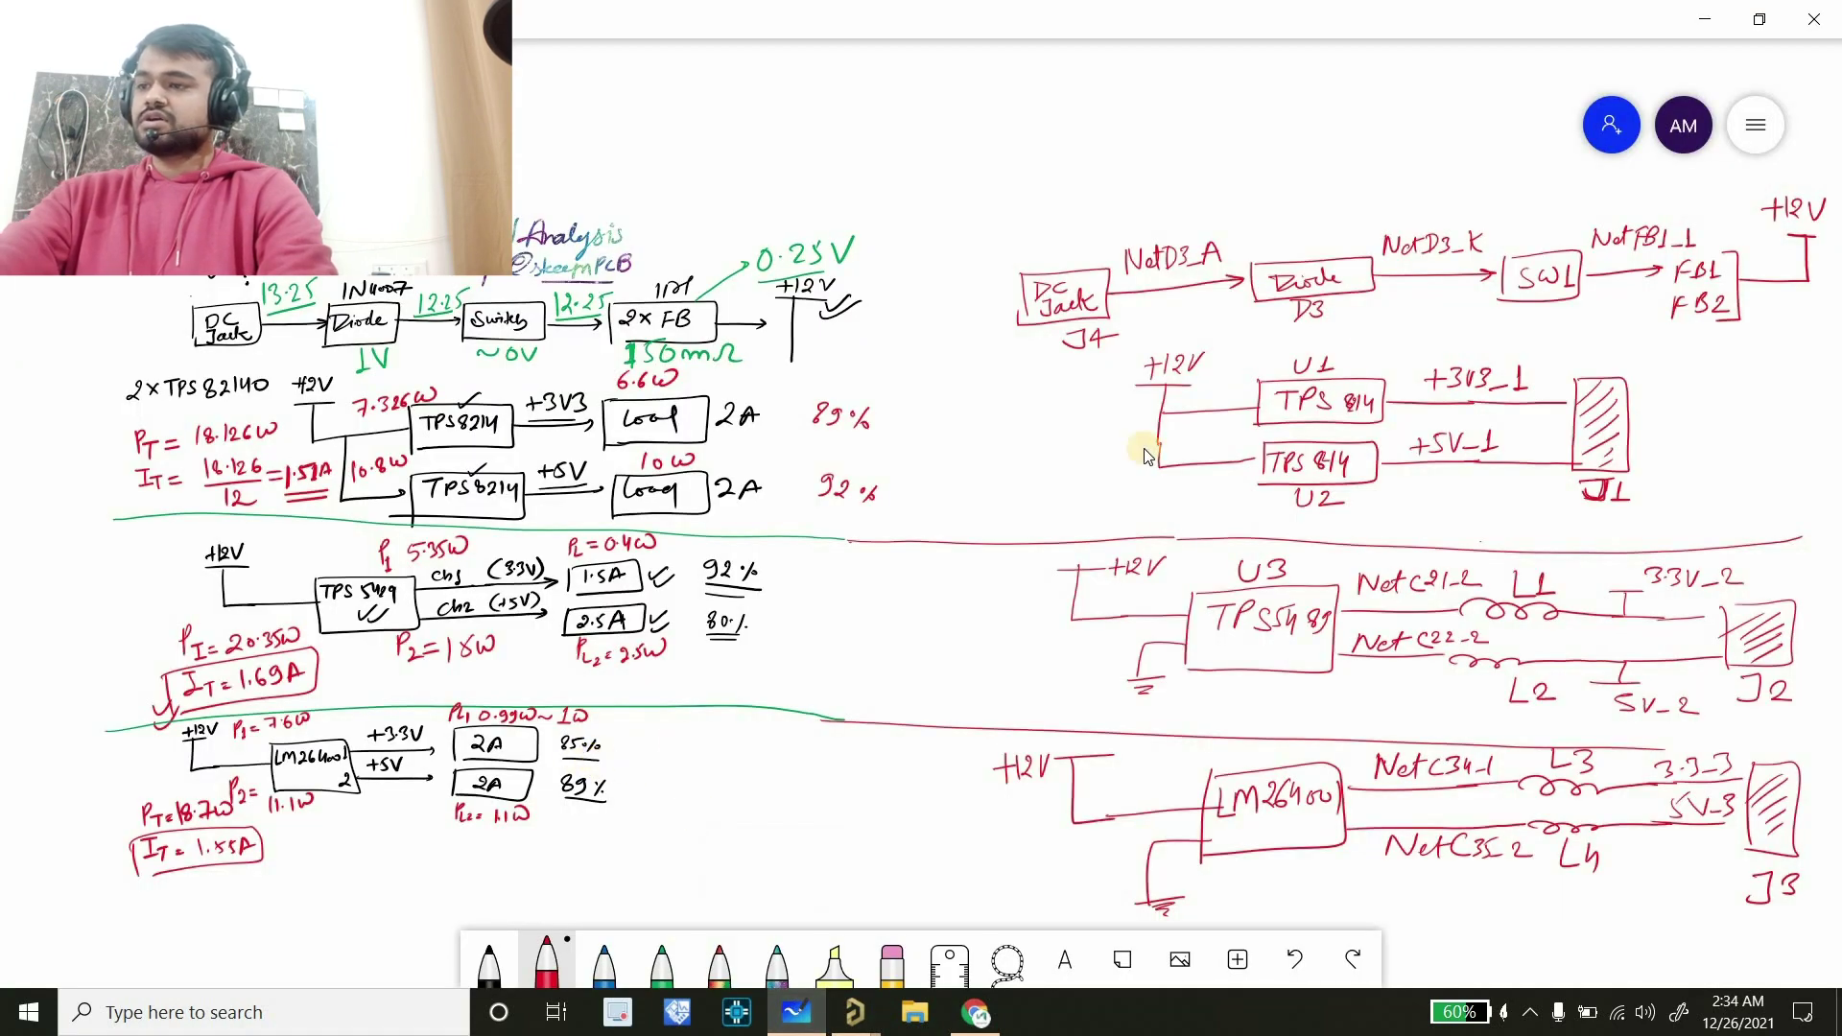
key("alt+Tab")
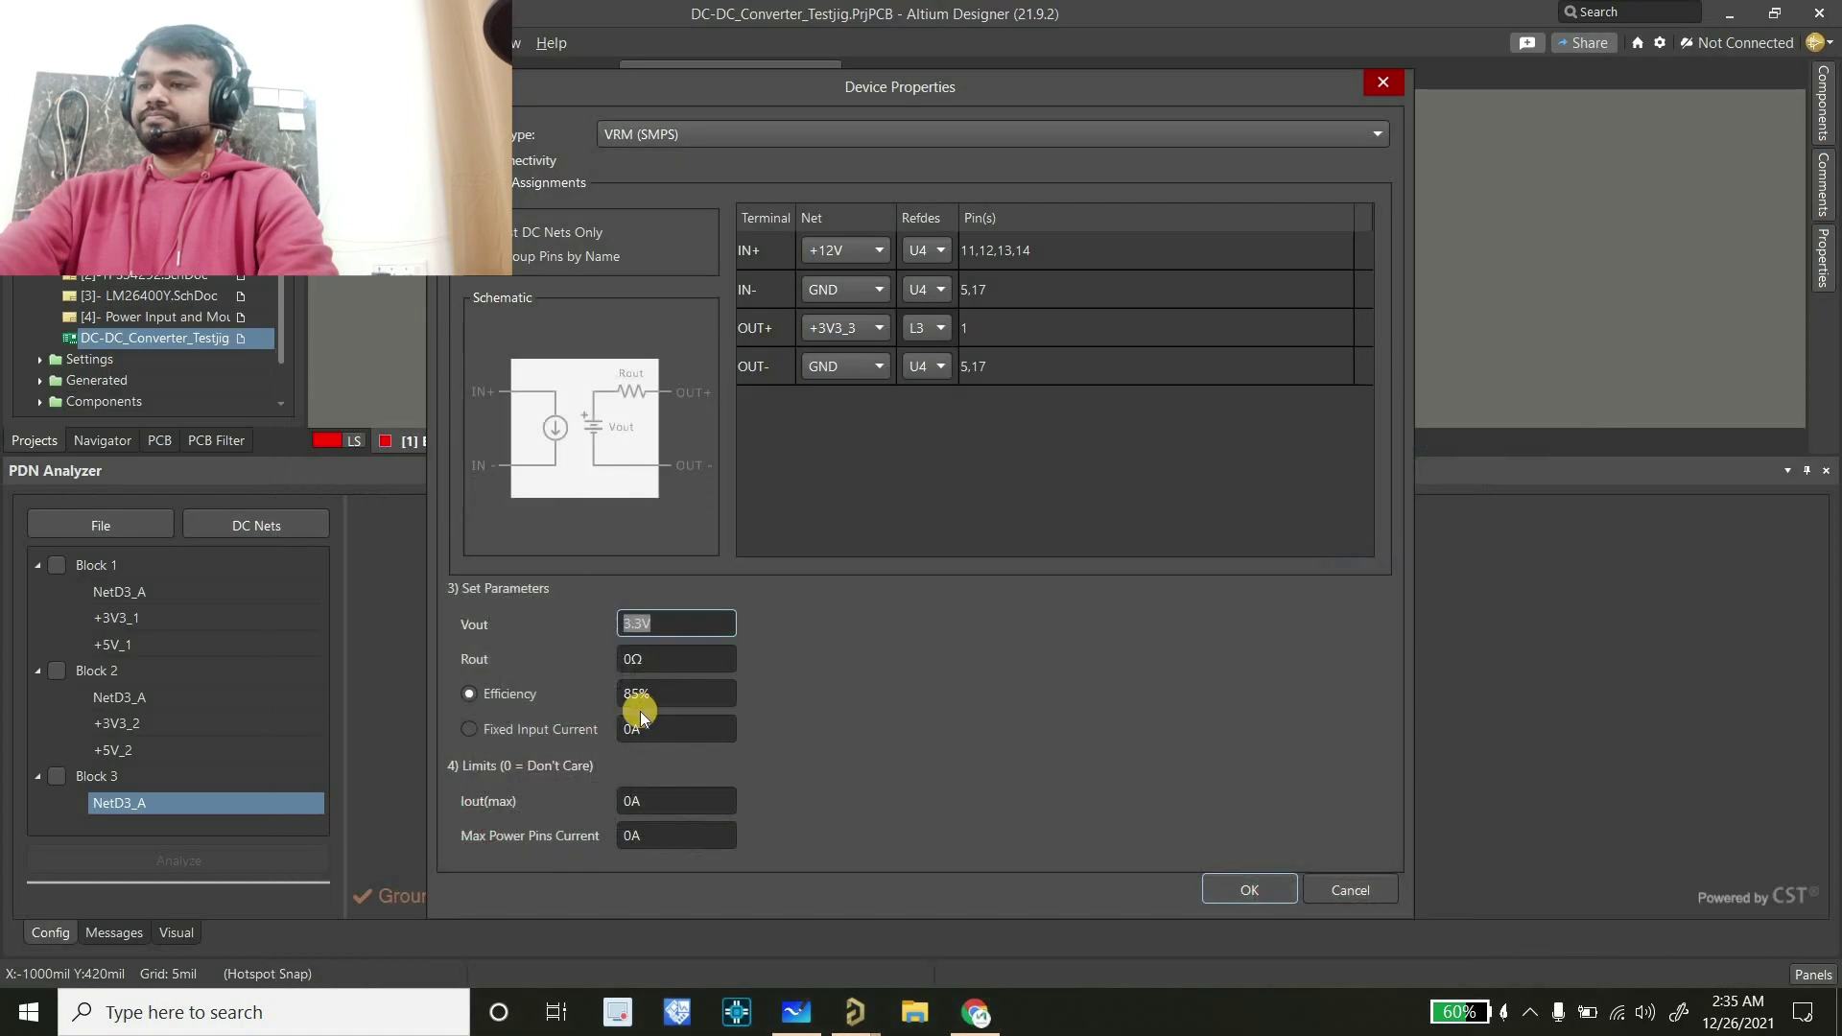
left_click(645, 731)
type("2")
left_click(669, 802)
left_click(668, 721)
type("0")
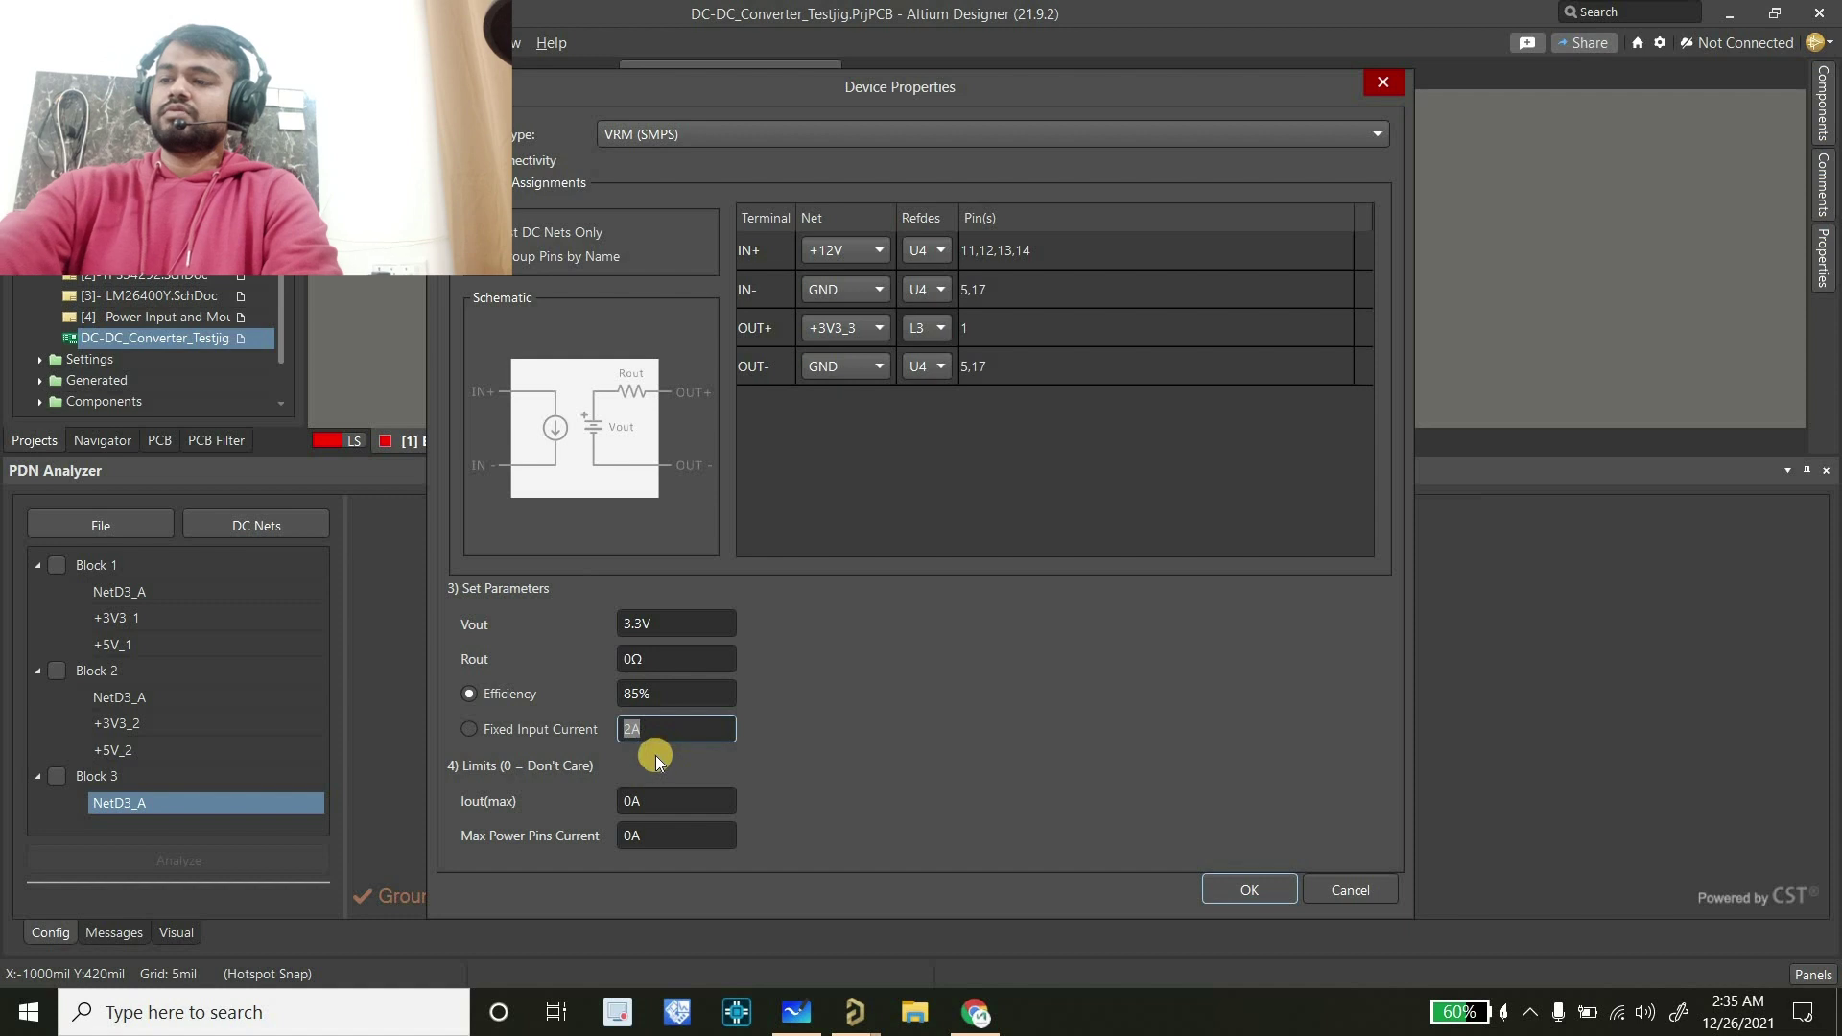
Set the first load's Iout(max) limit to 2 A and accept the device properties
left_click(649, 801)
type("2")
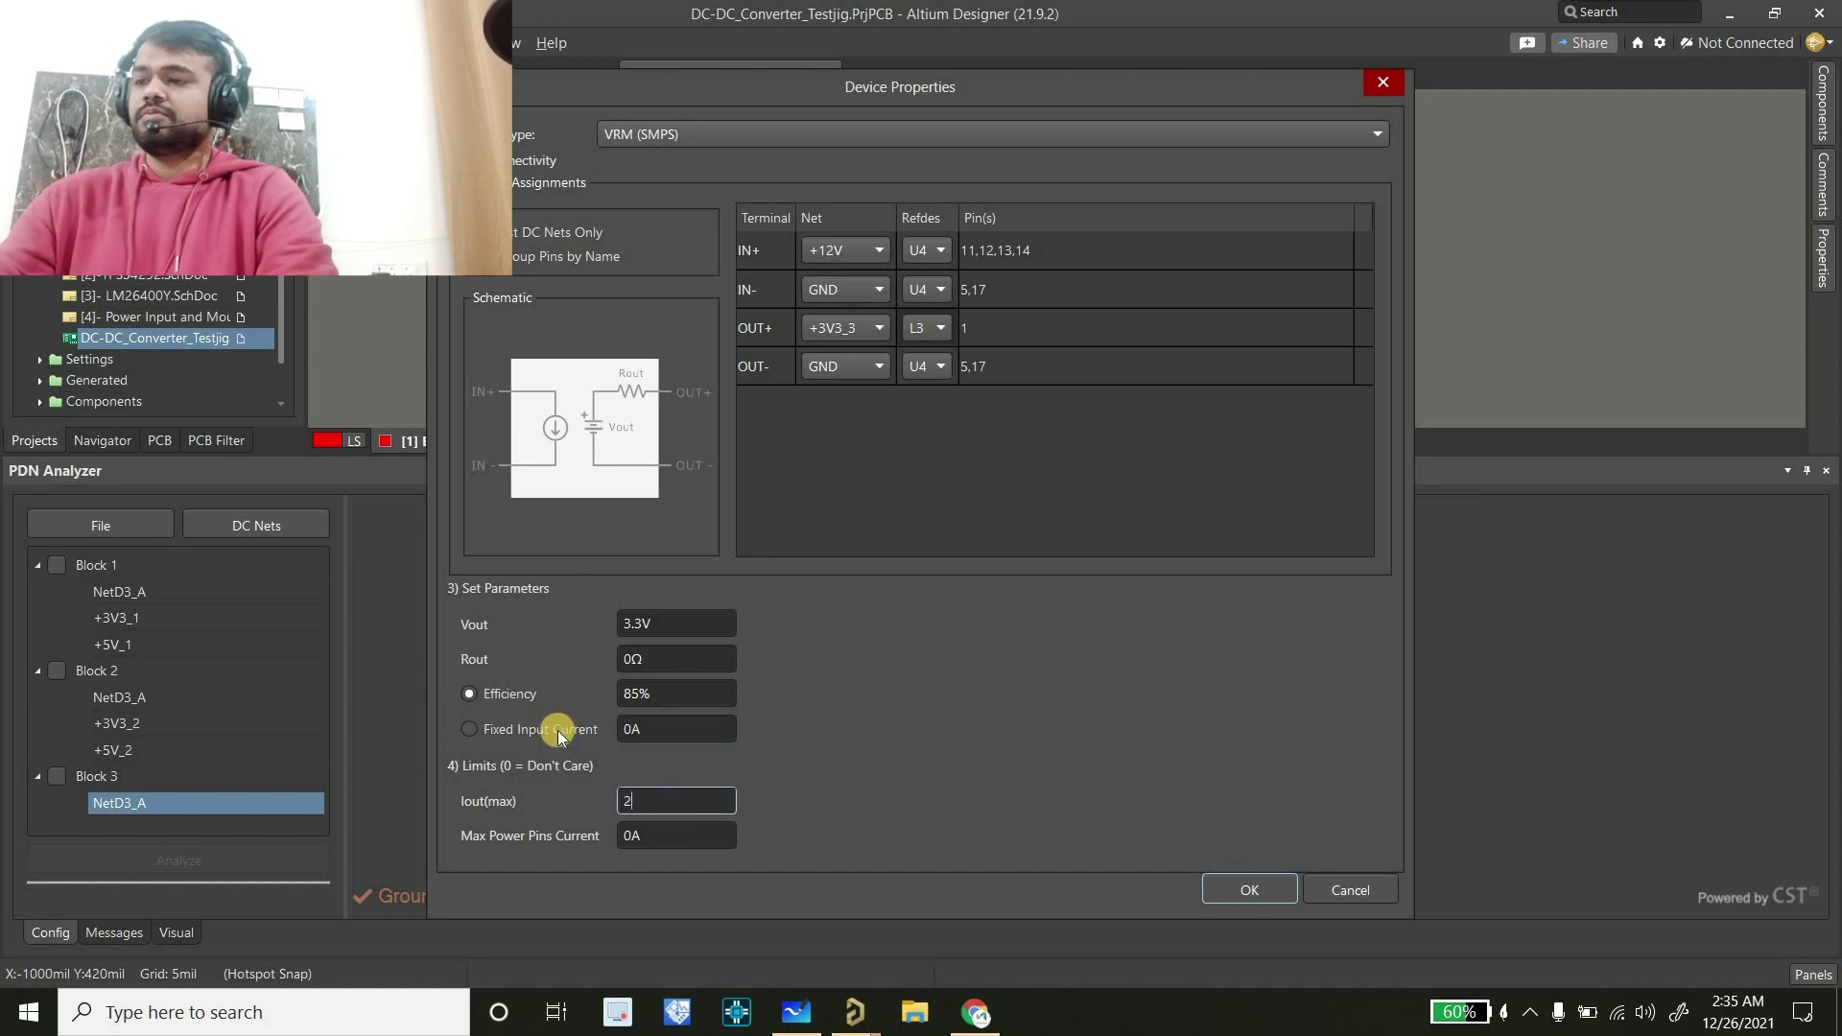
left_click(844, 789)
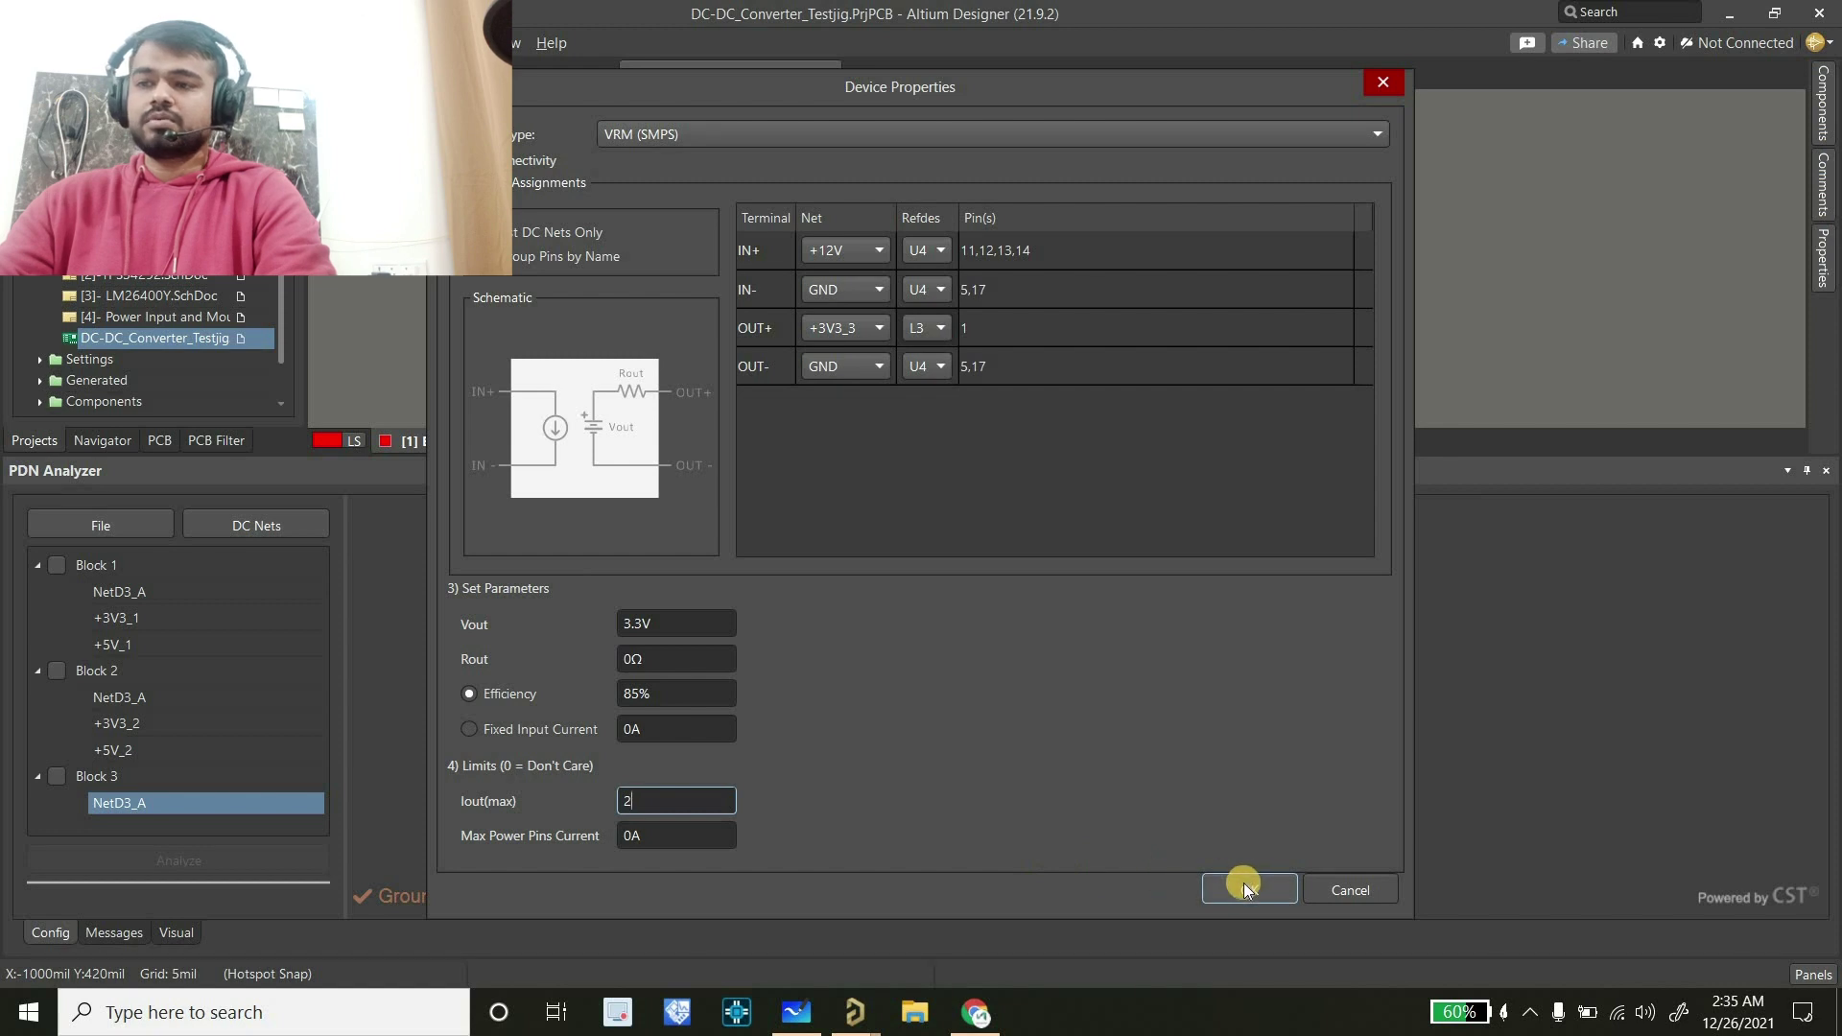
left_click(1205, 892)
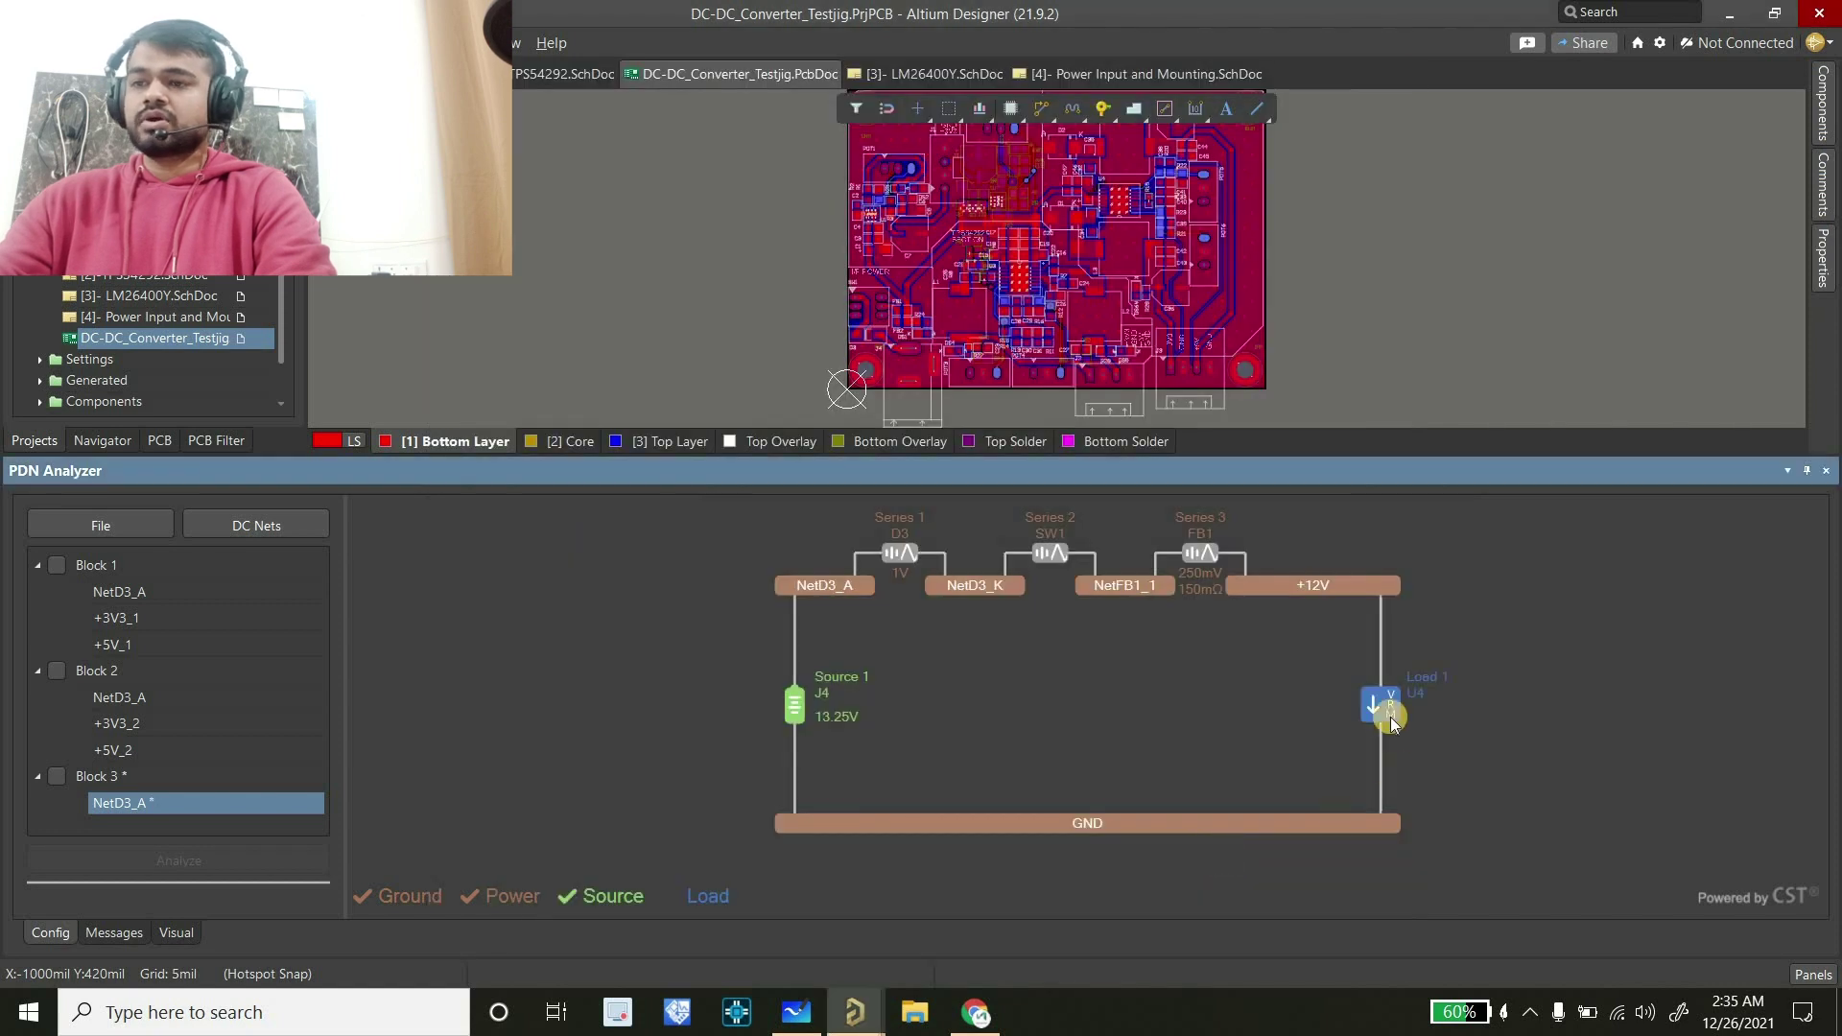
Add a second VRM (SMPS) load on the +12V net, with U4 as the IN+ component
right_click(1276, 585)
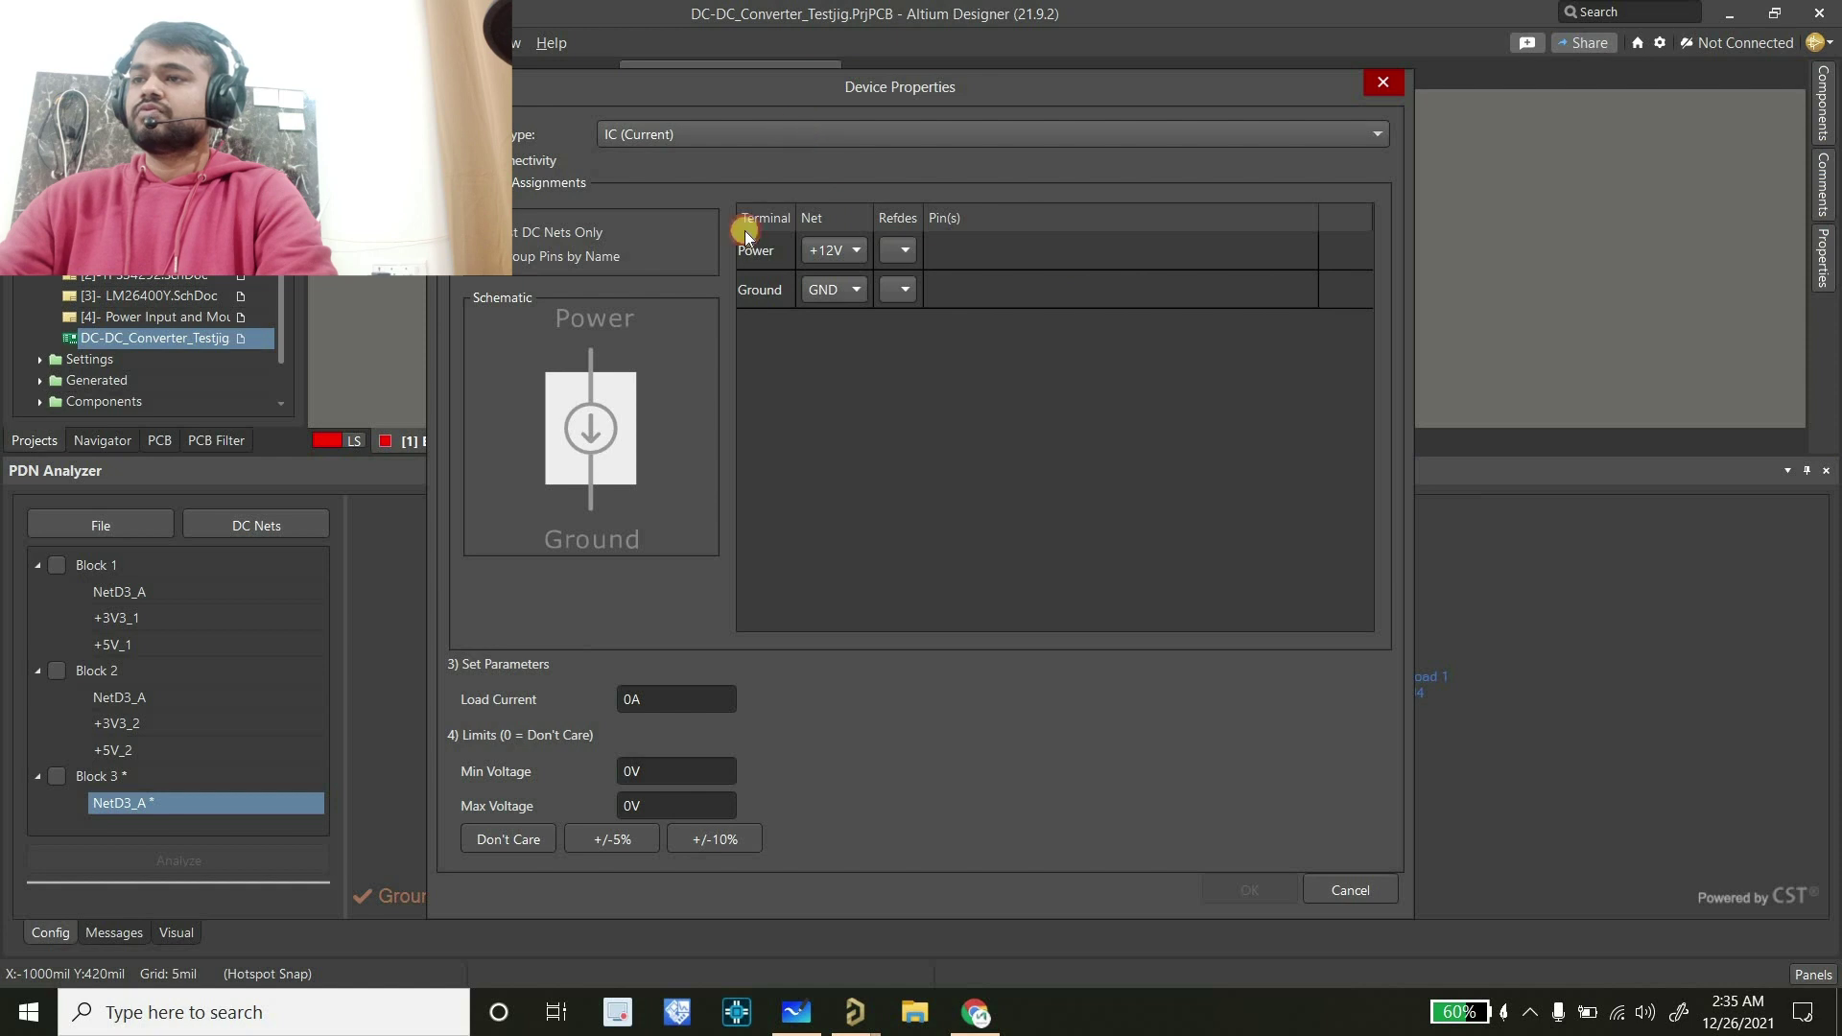
left_click(745, 135)
left_click(862, 246)
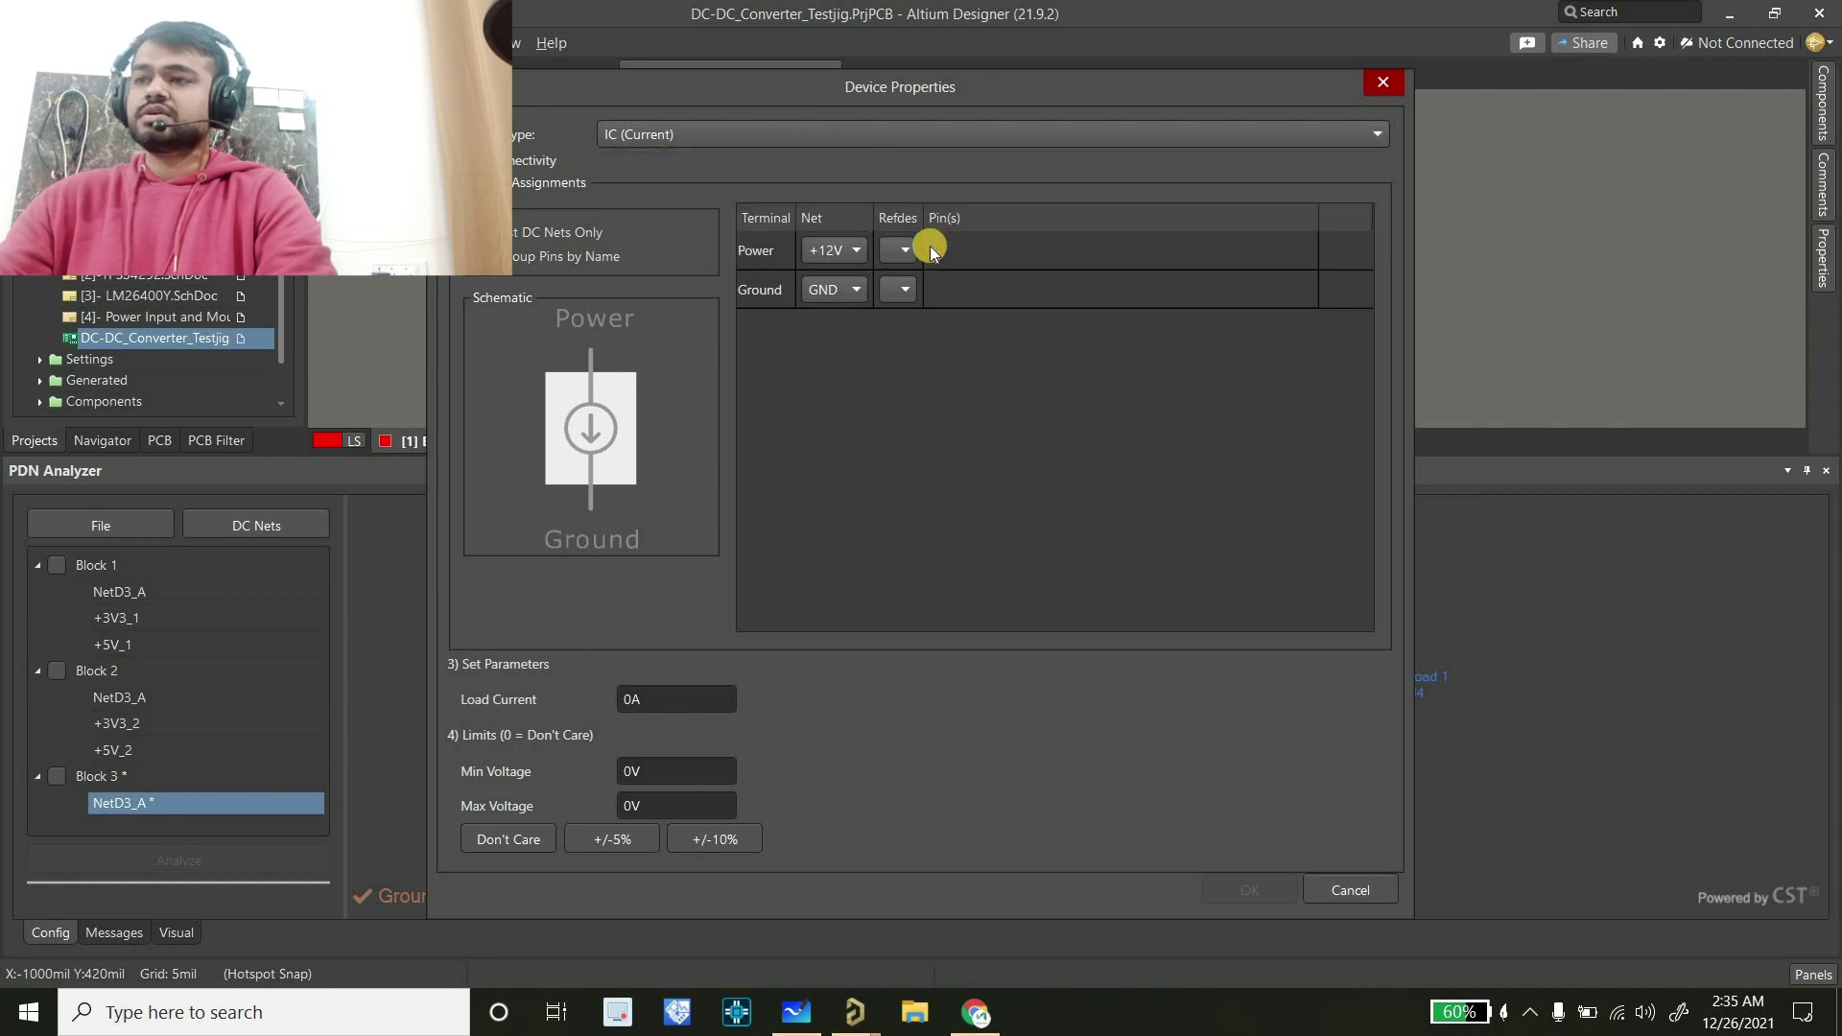
left_click(927, 249)
left_click(918, 349)
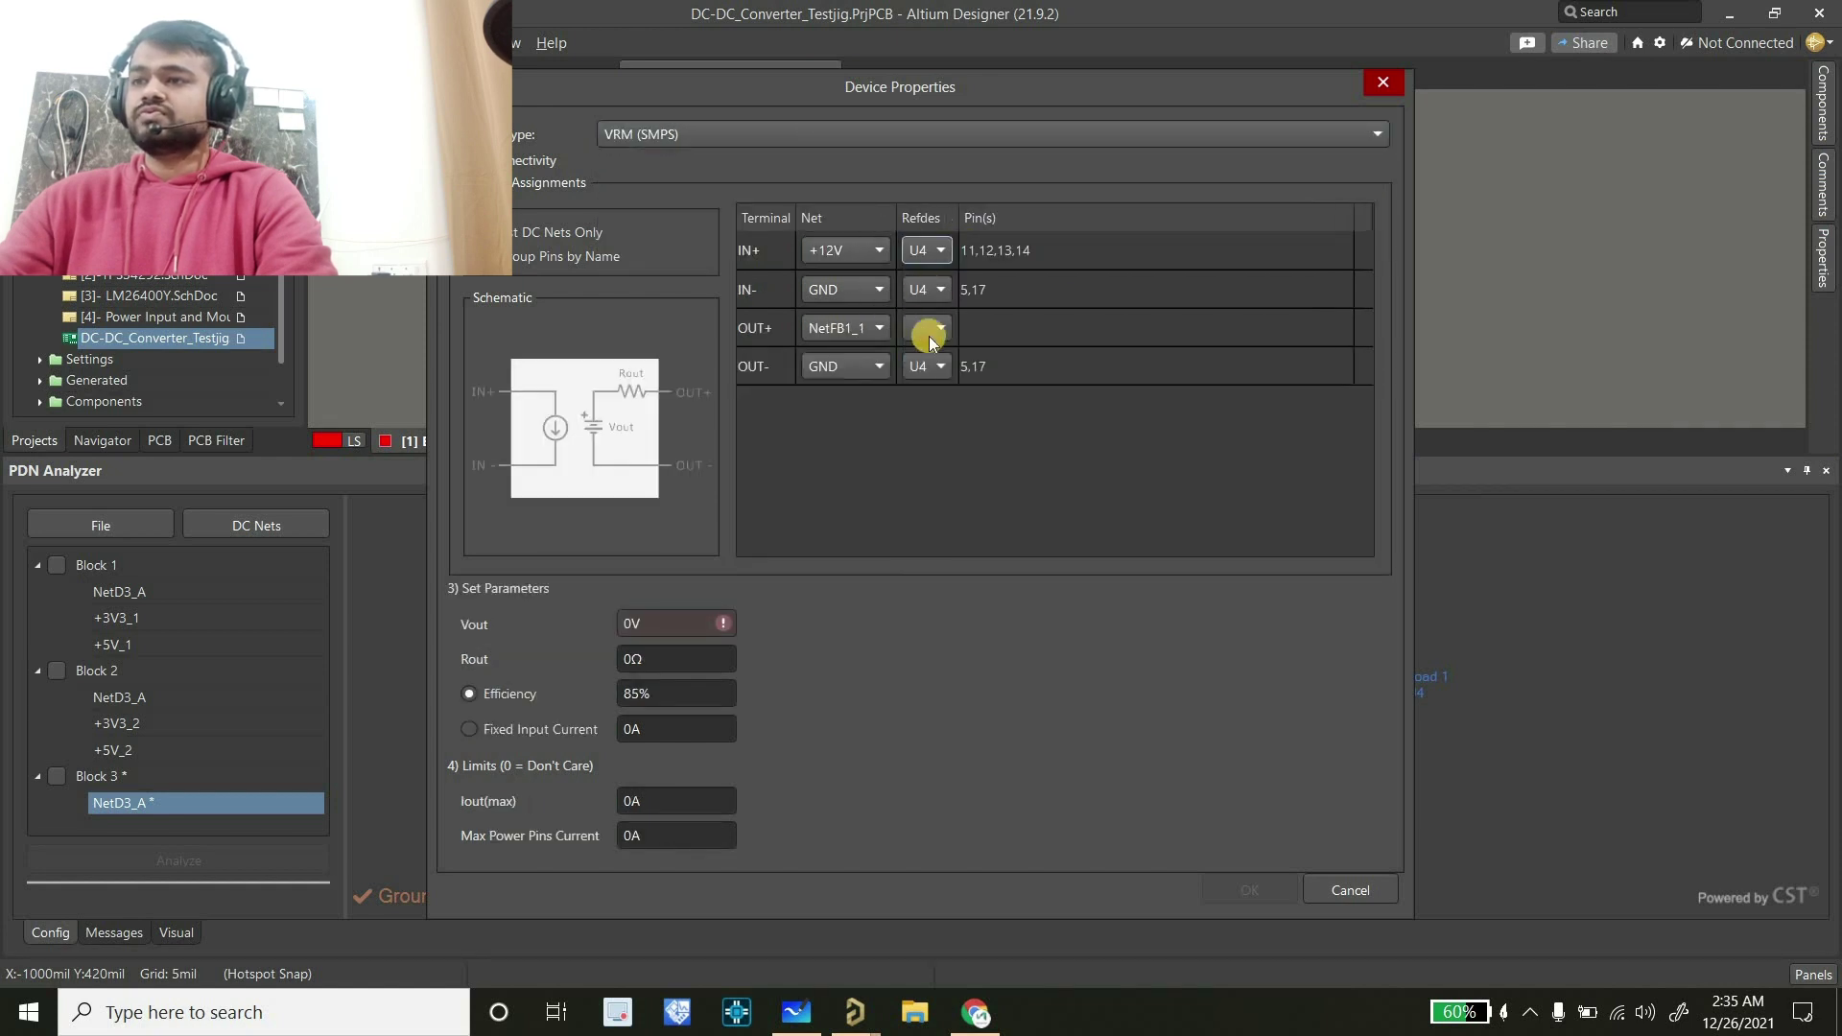
Assign the second load's OUT+ terminal to net NetC35_2 at component L4
left_click(930, 330)
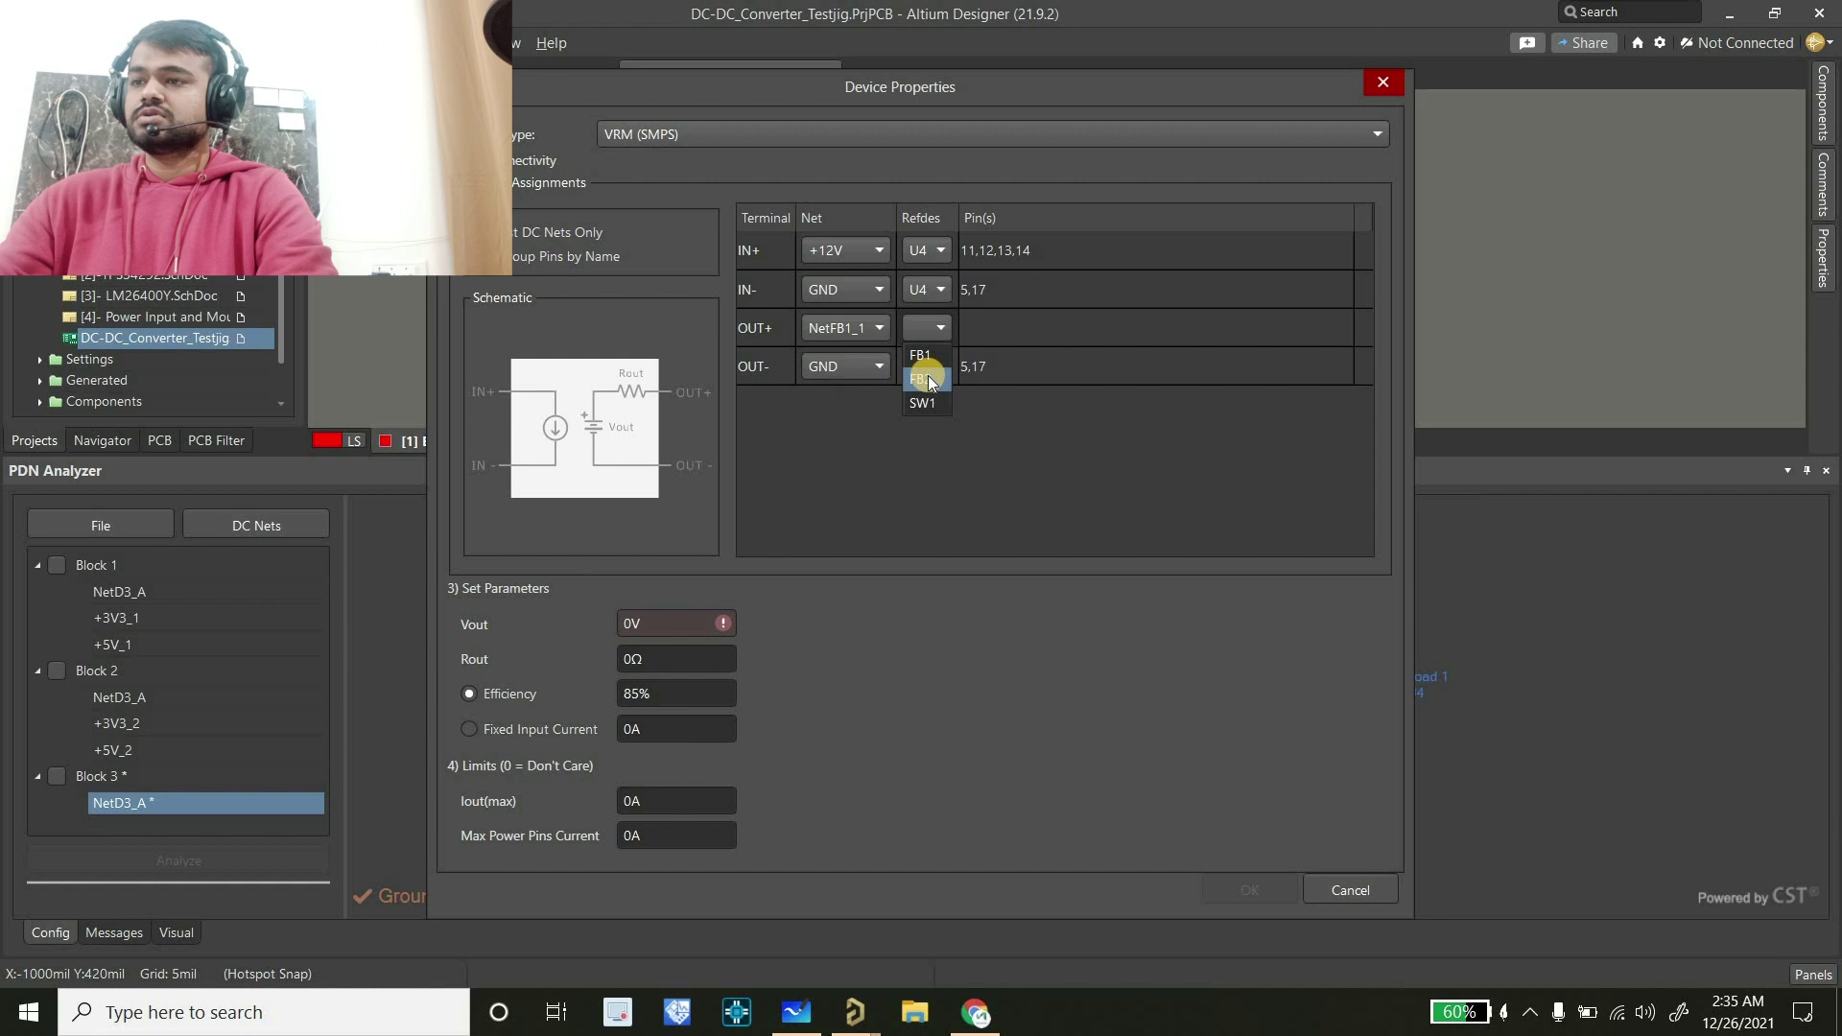
left_click(875, 327)
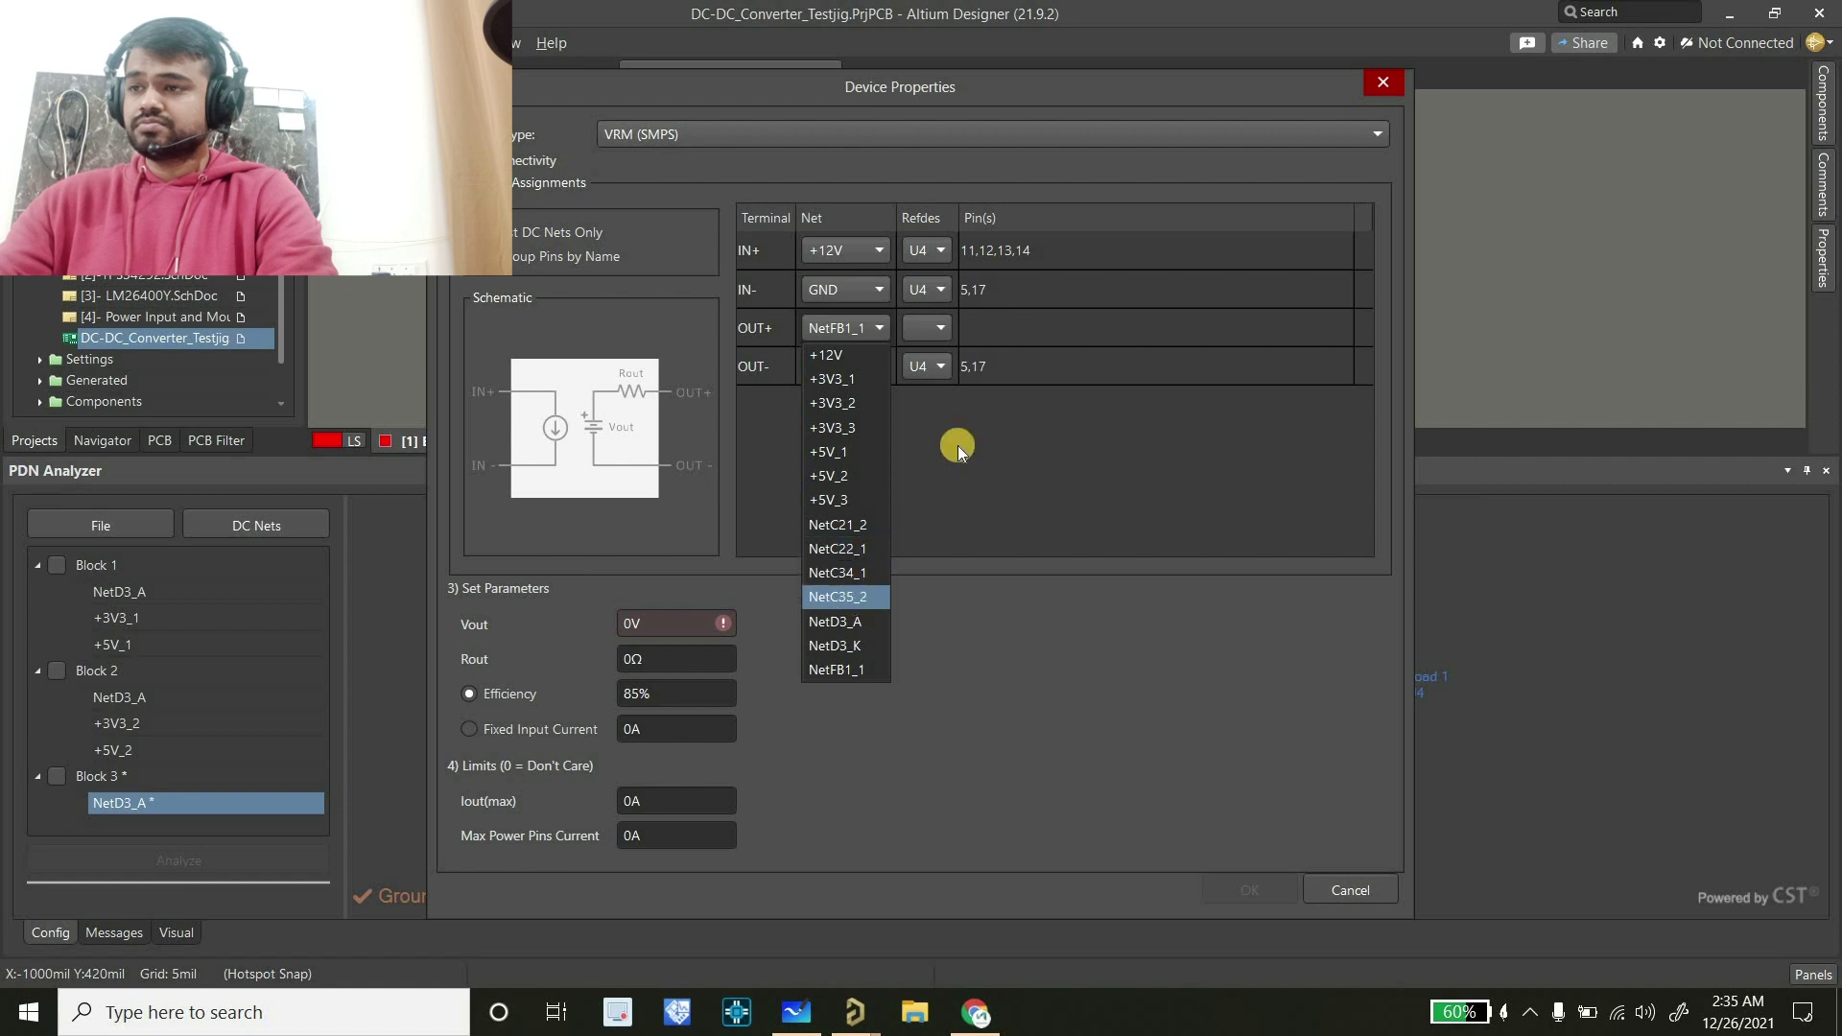
left_click(924, 328)
left_click(926, 329)
left_click(927, 413)
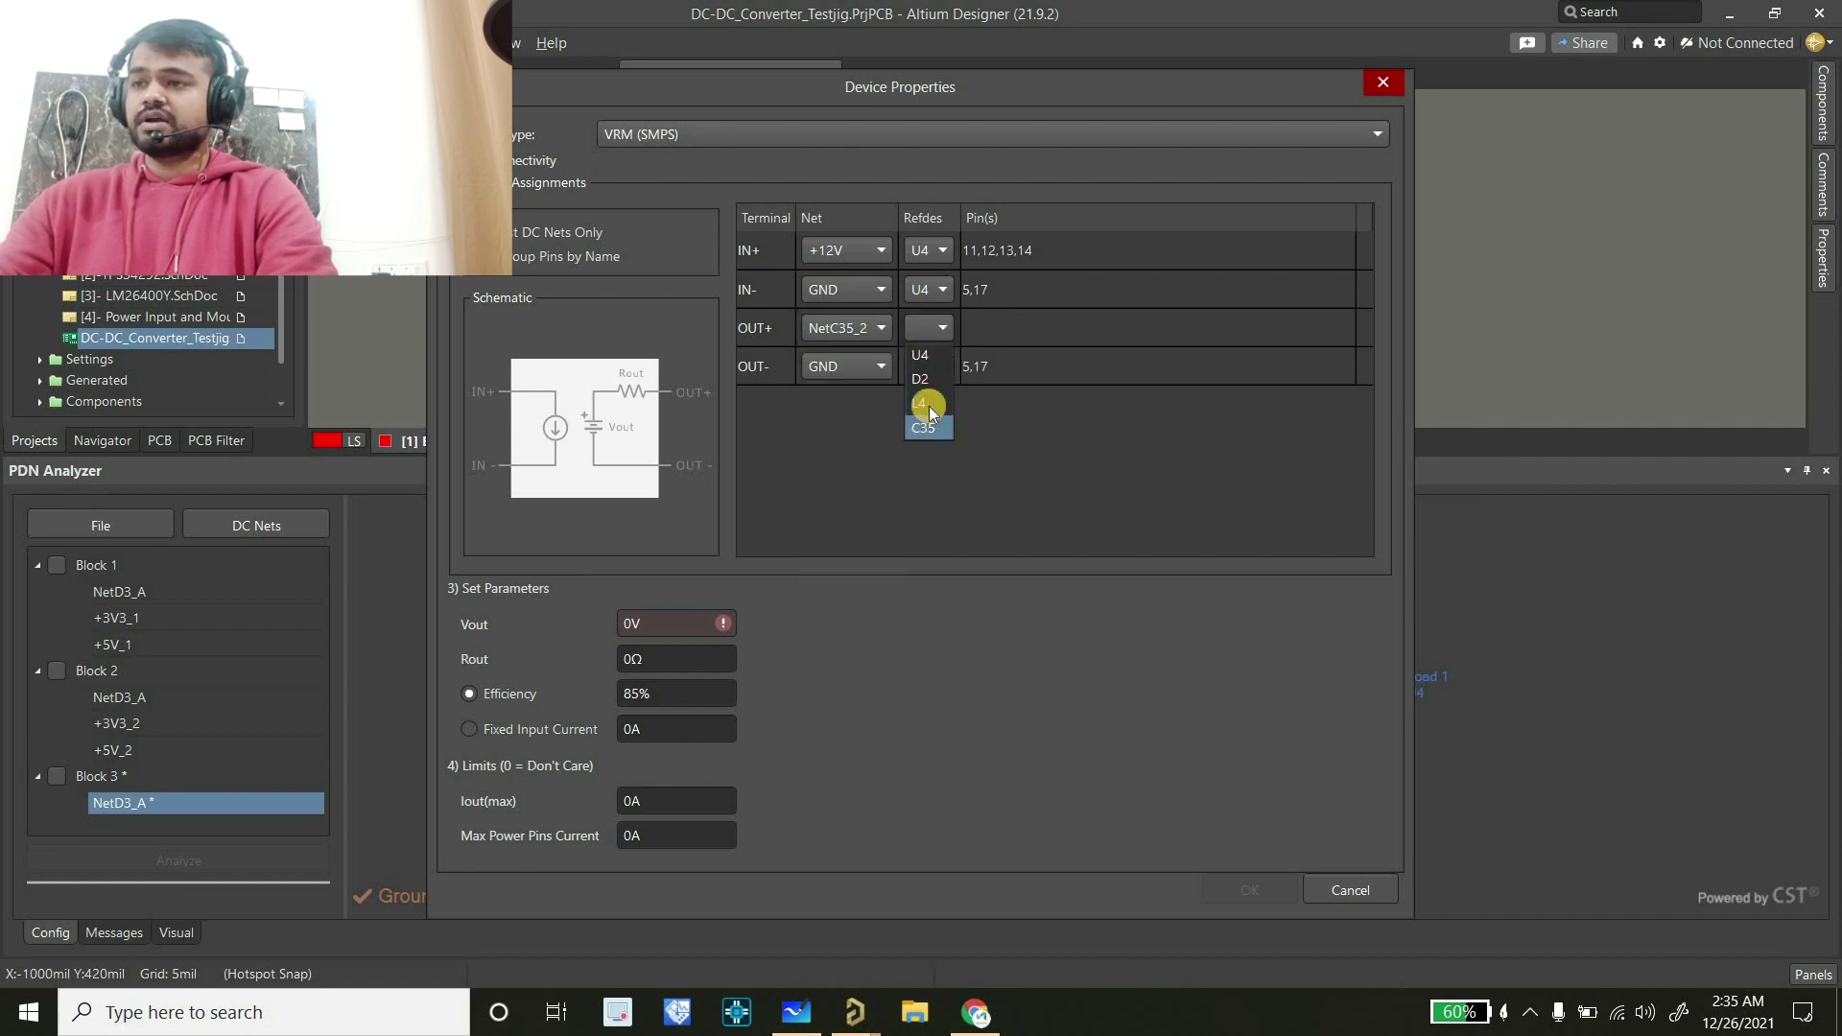
Set the second load's Vout to 5 V and its efficiency to 89%, taking the efficiency from the whiteboard notes
double_click(649, 624)
type("5")
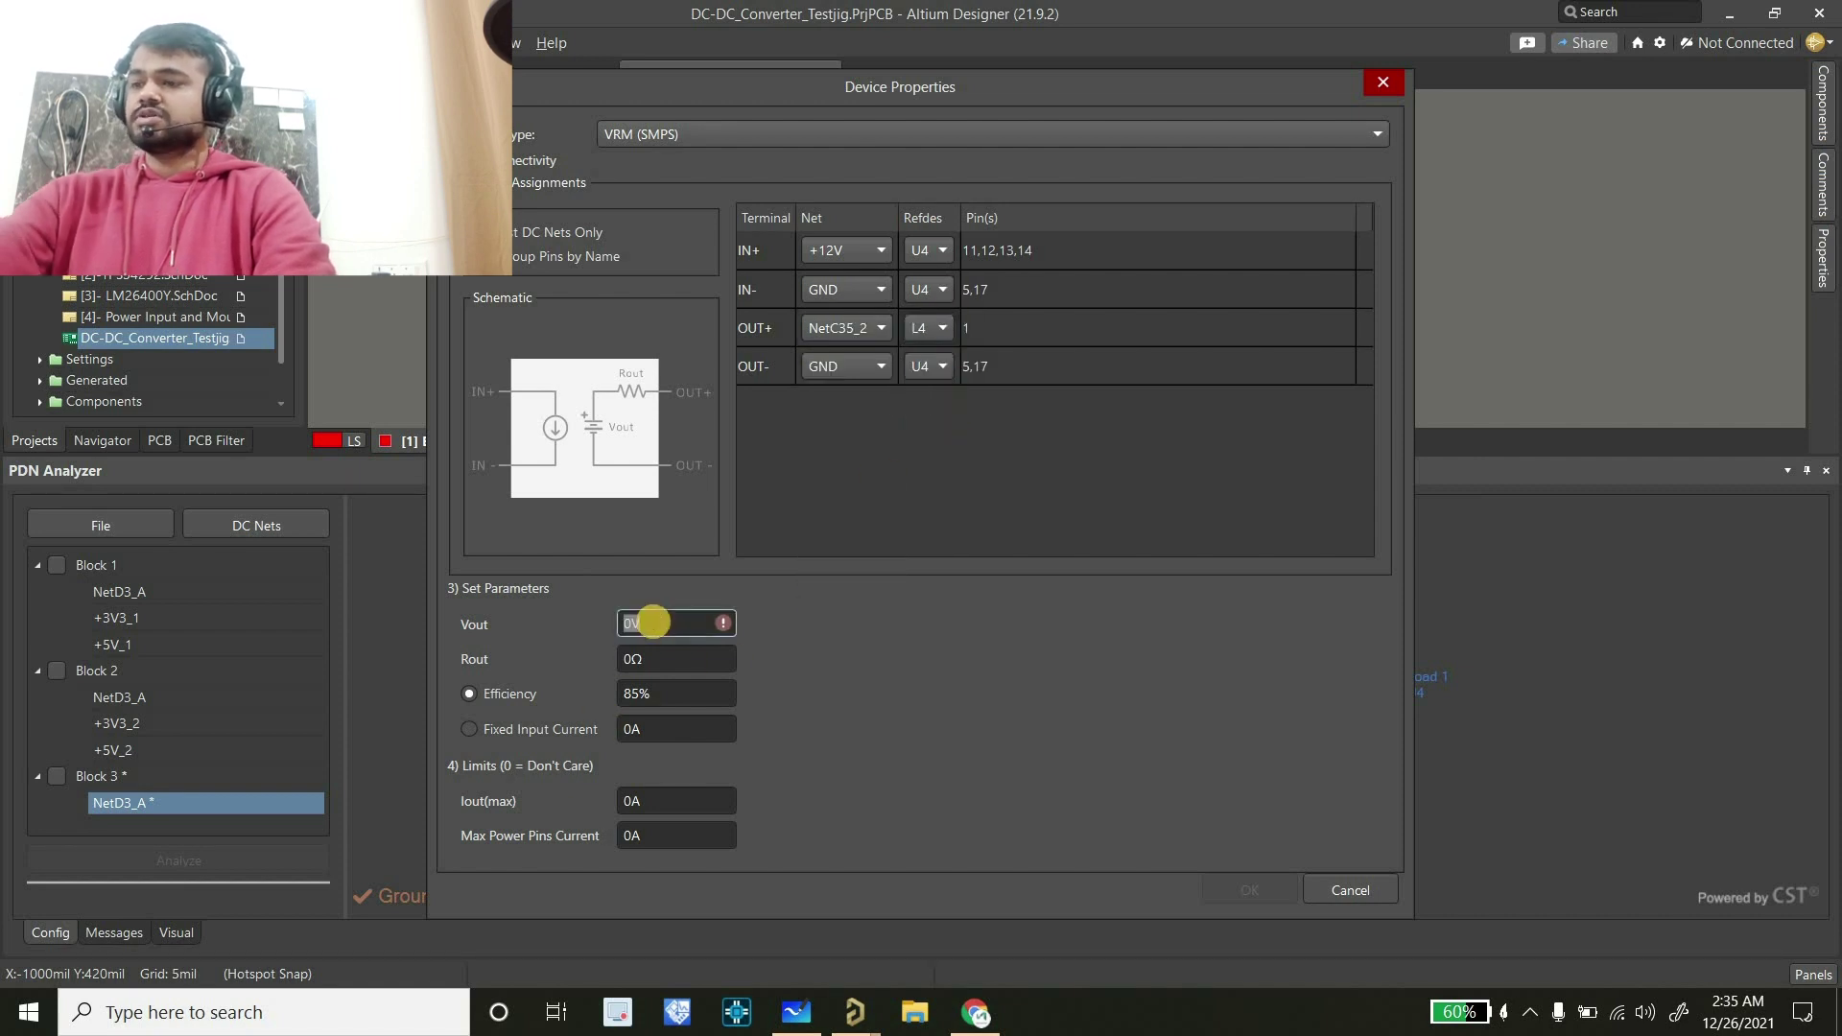
left_click(797, 1018)
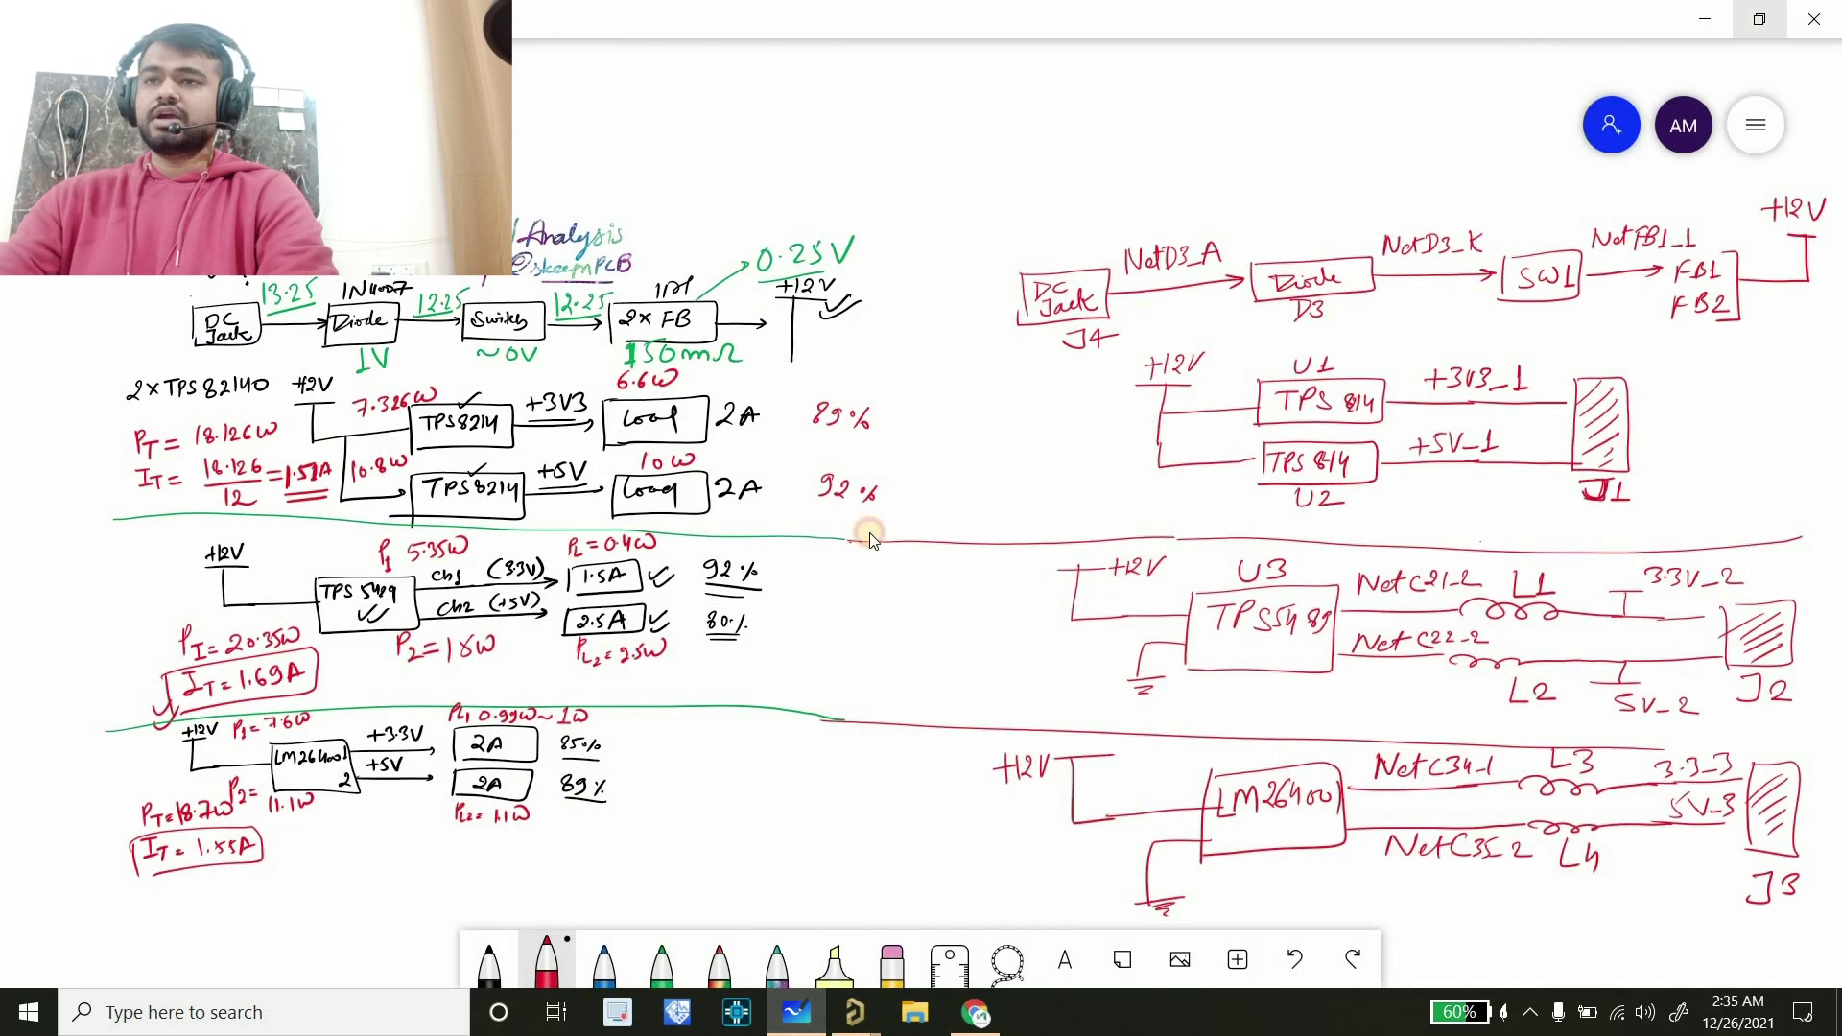
left_click(1705, 19)
double_click(663, 694)
type("89")
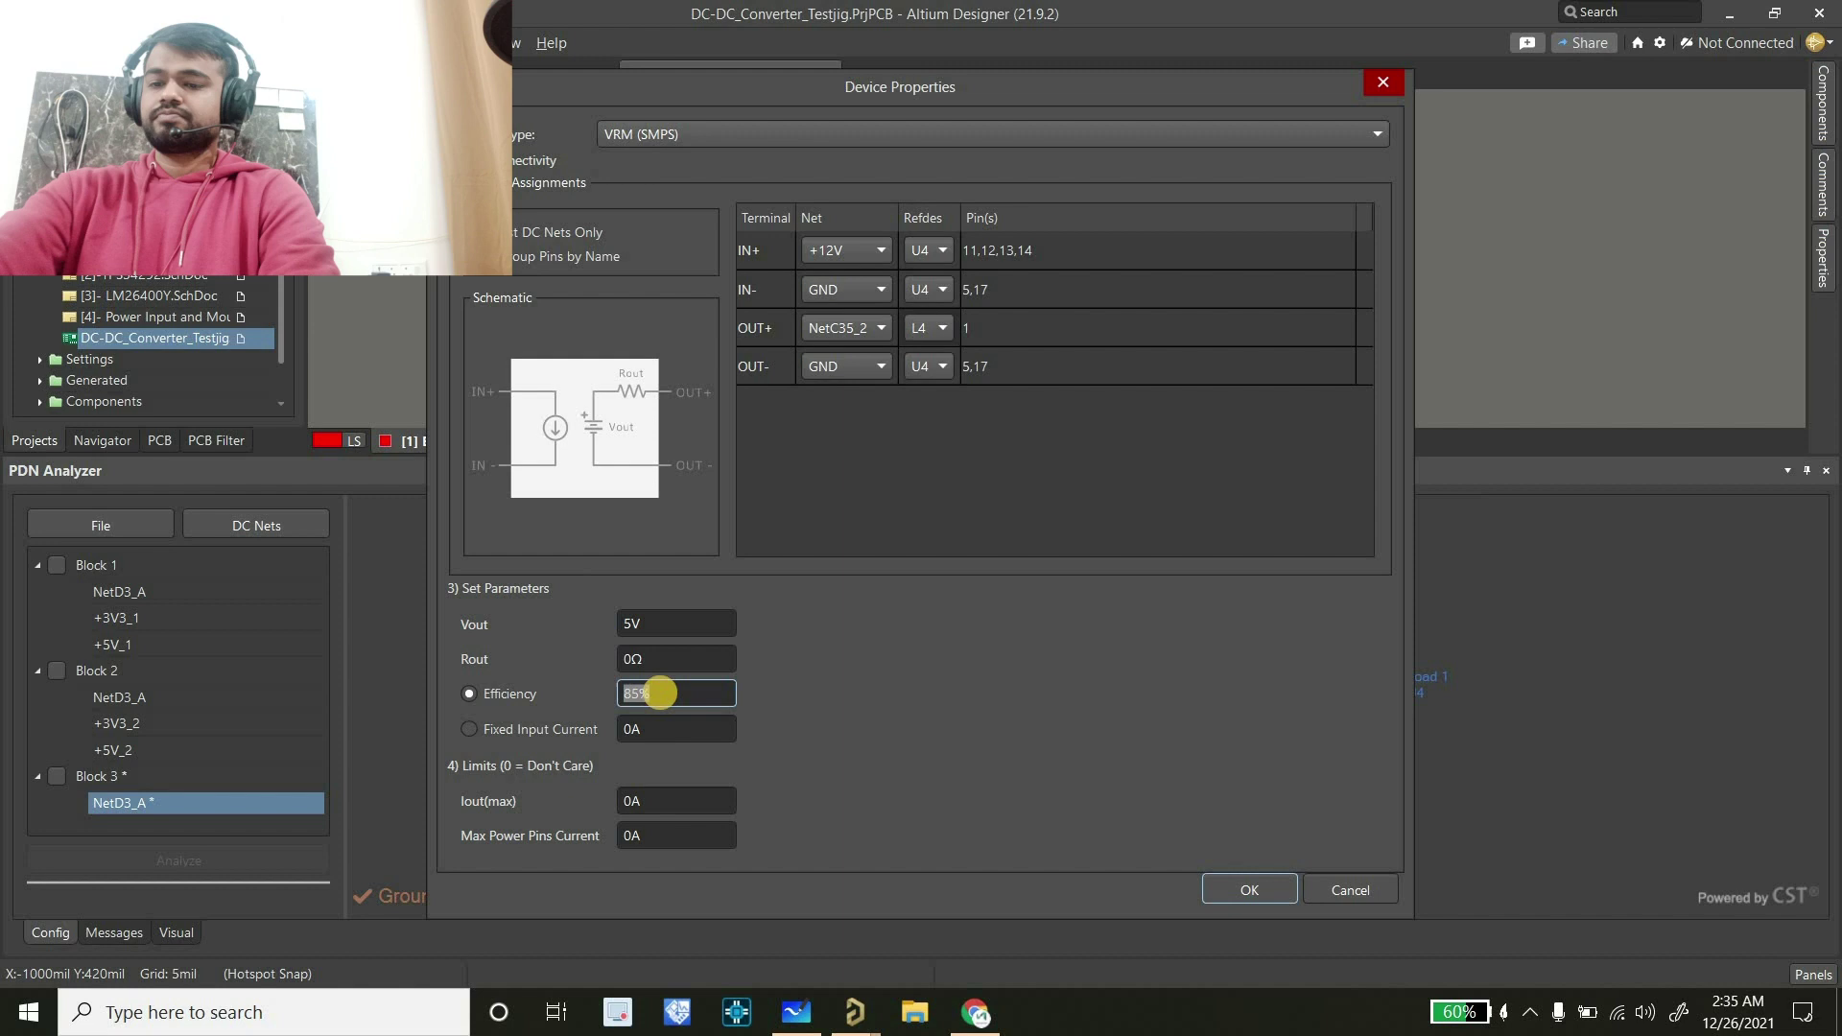
Set the second load's Iout(max) limit to 2 A according to the whiteboard notes and accept the device properties
left_click(656, 802)
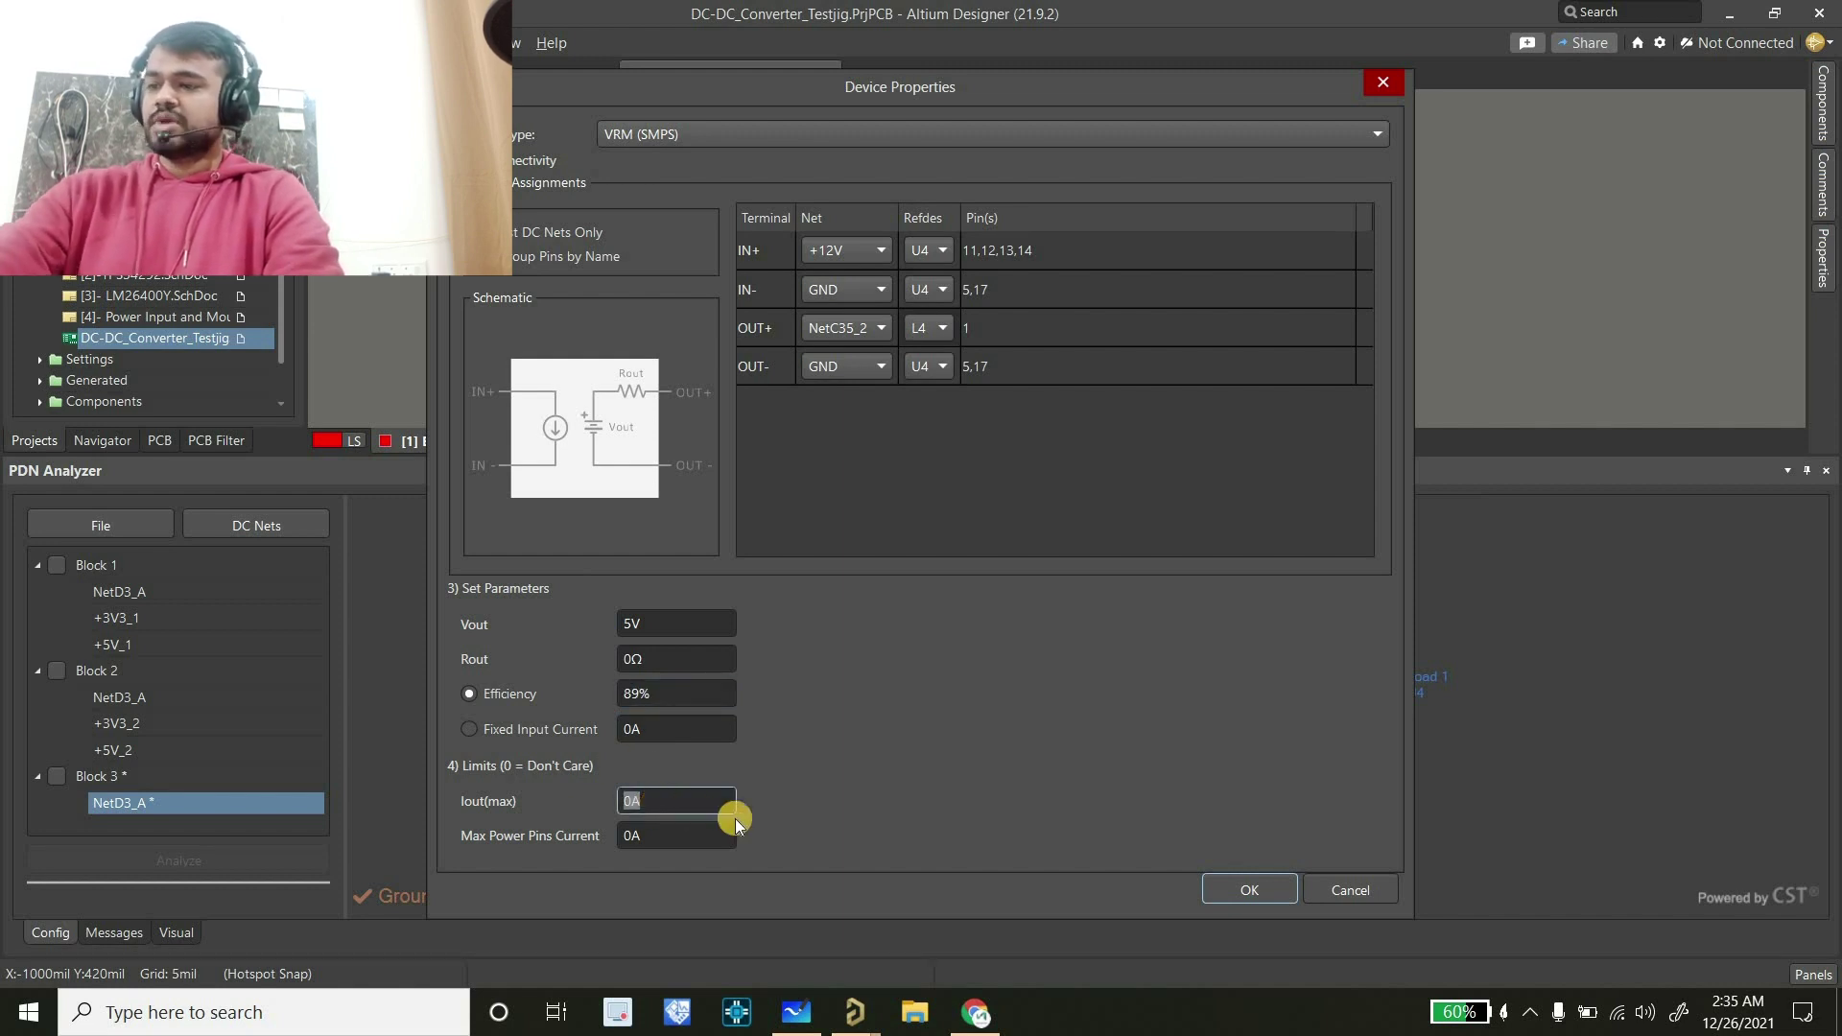
left_click(797, 1010)
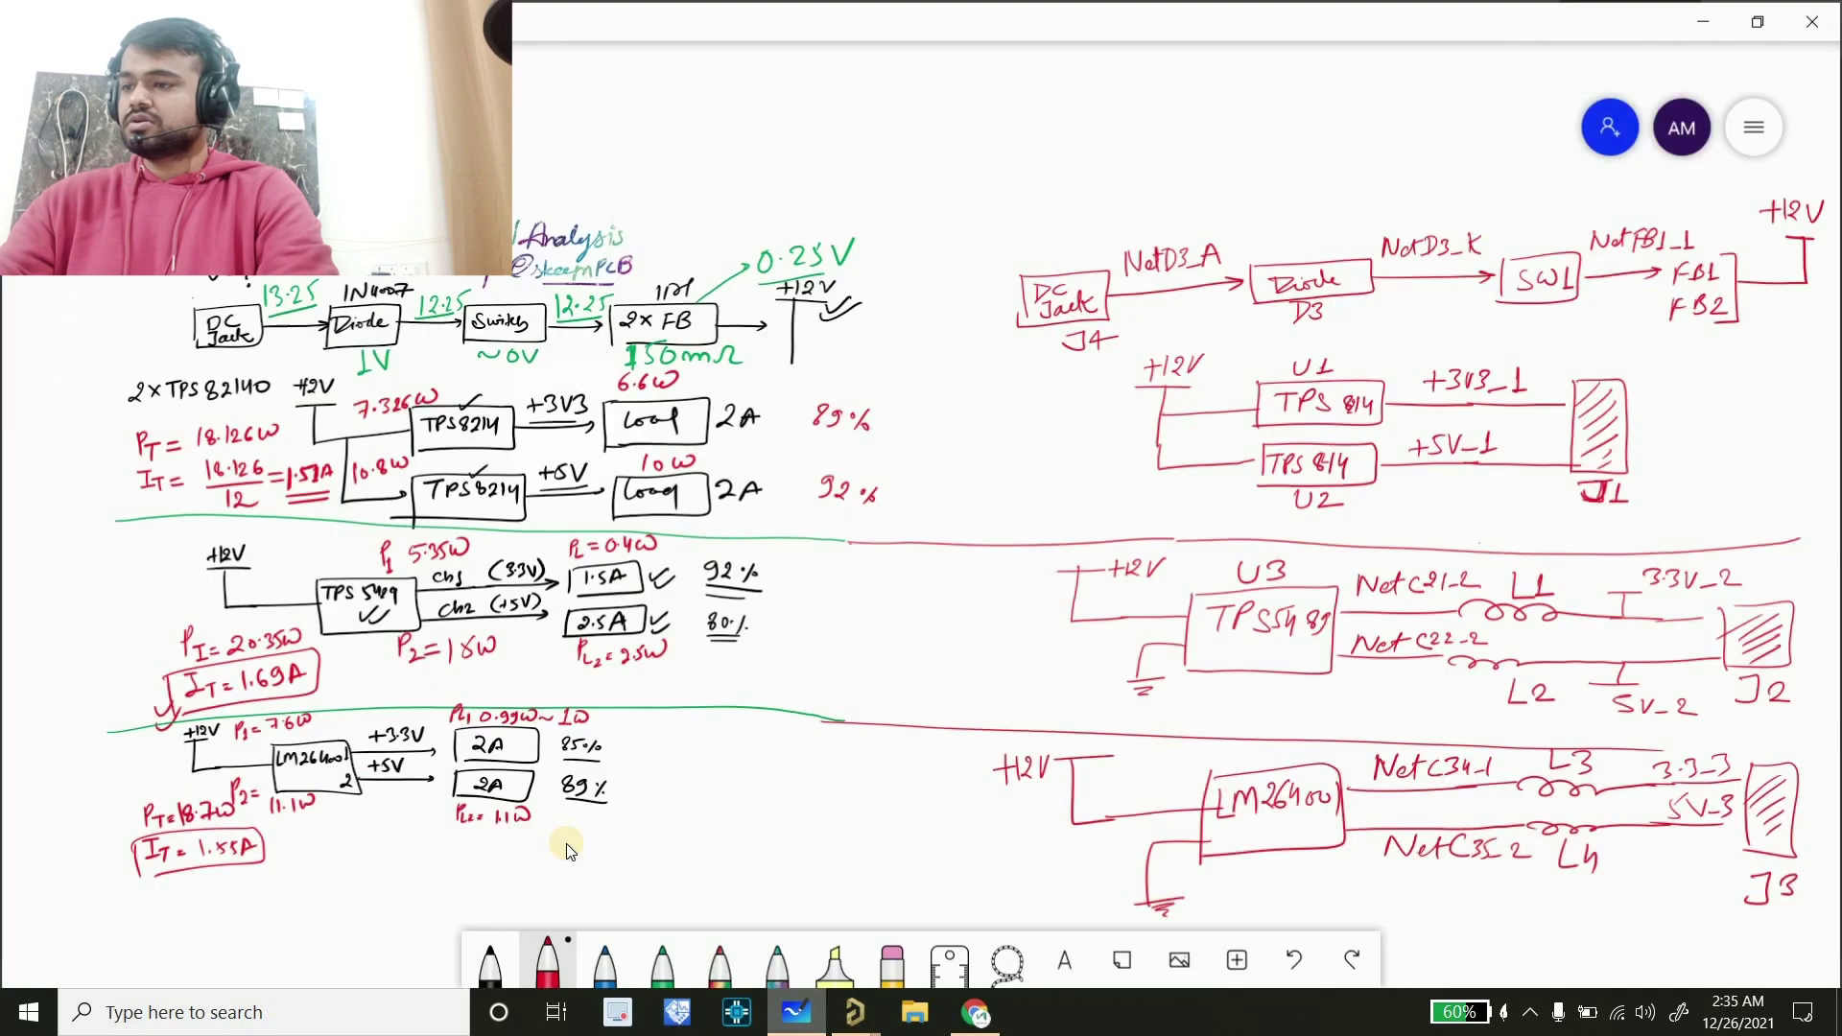
left_click(1705, 19)
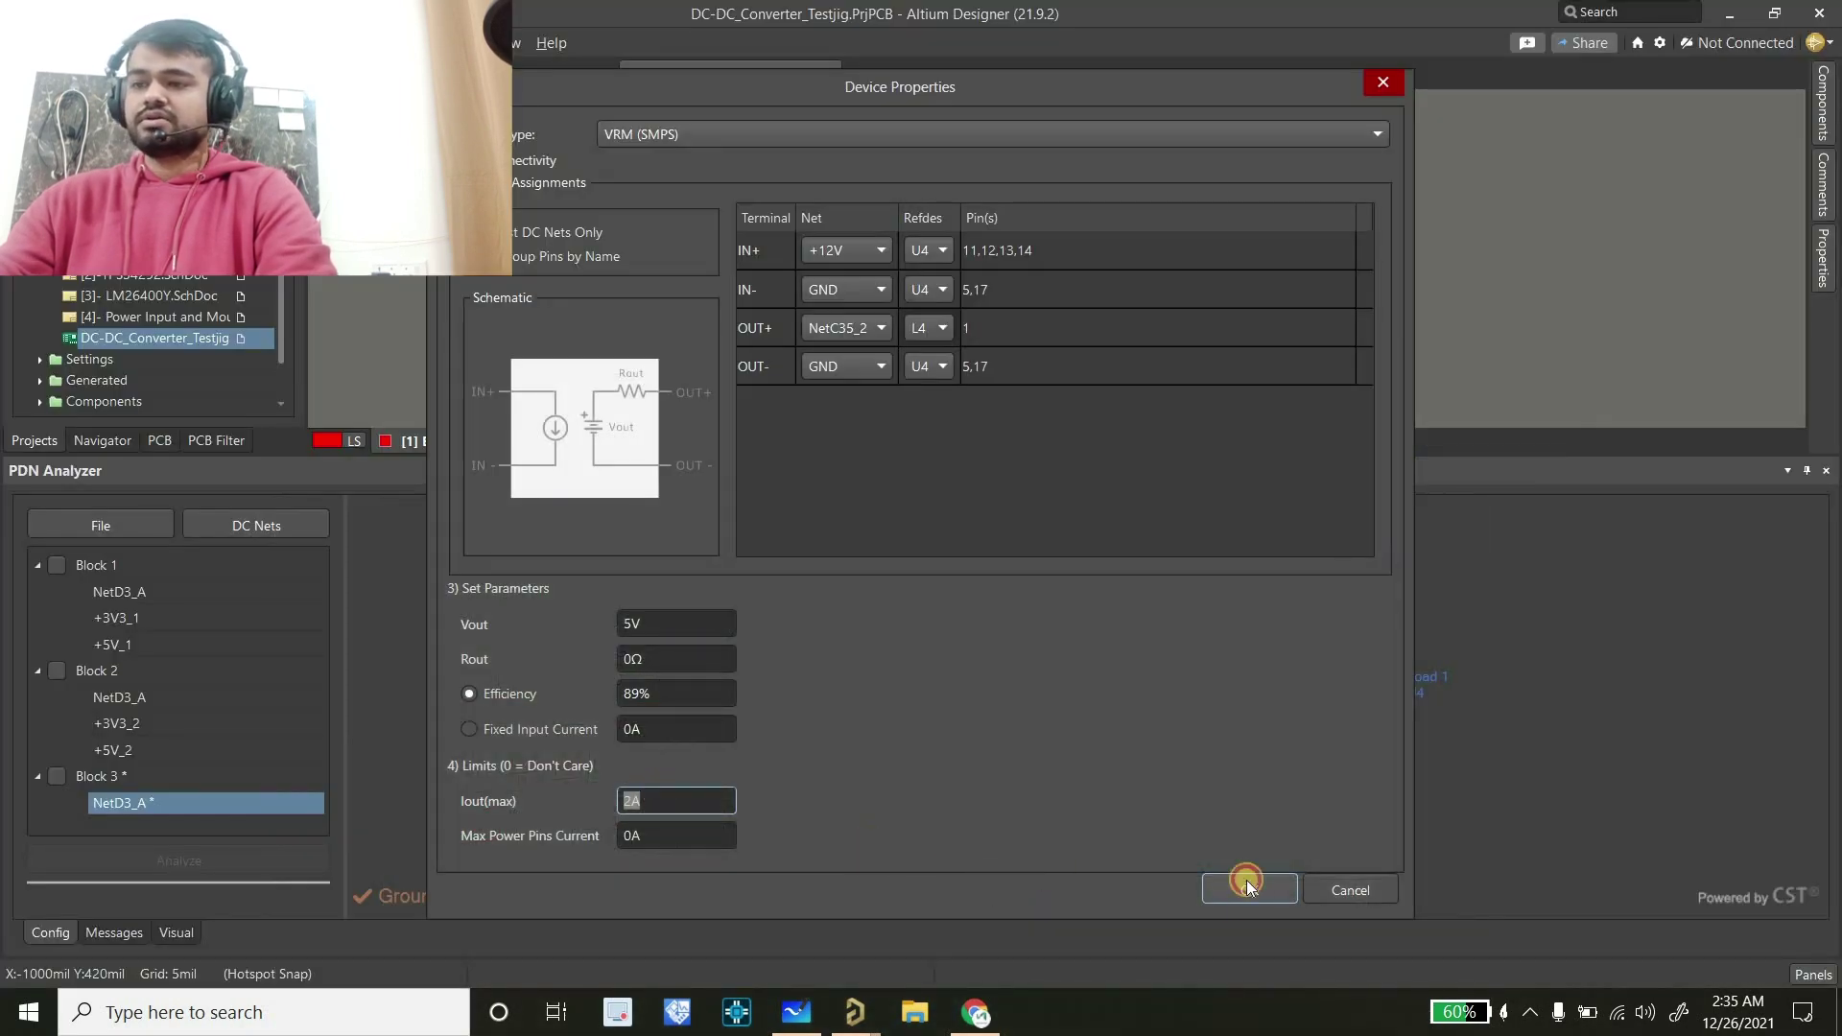
left_click(1246, 879)
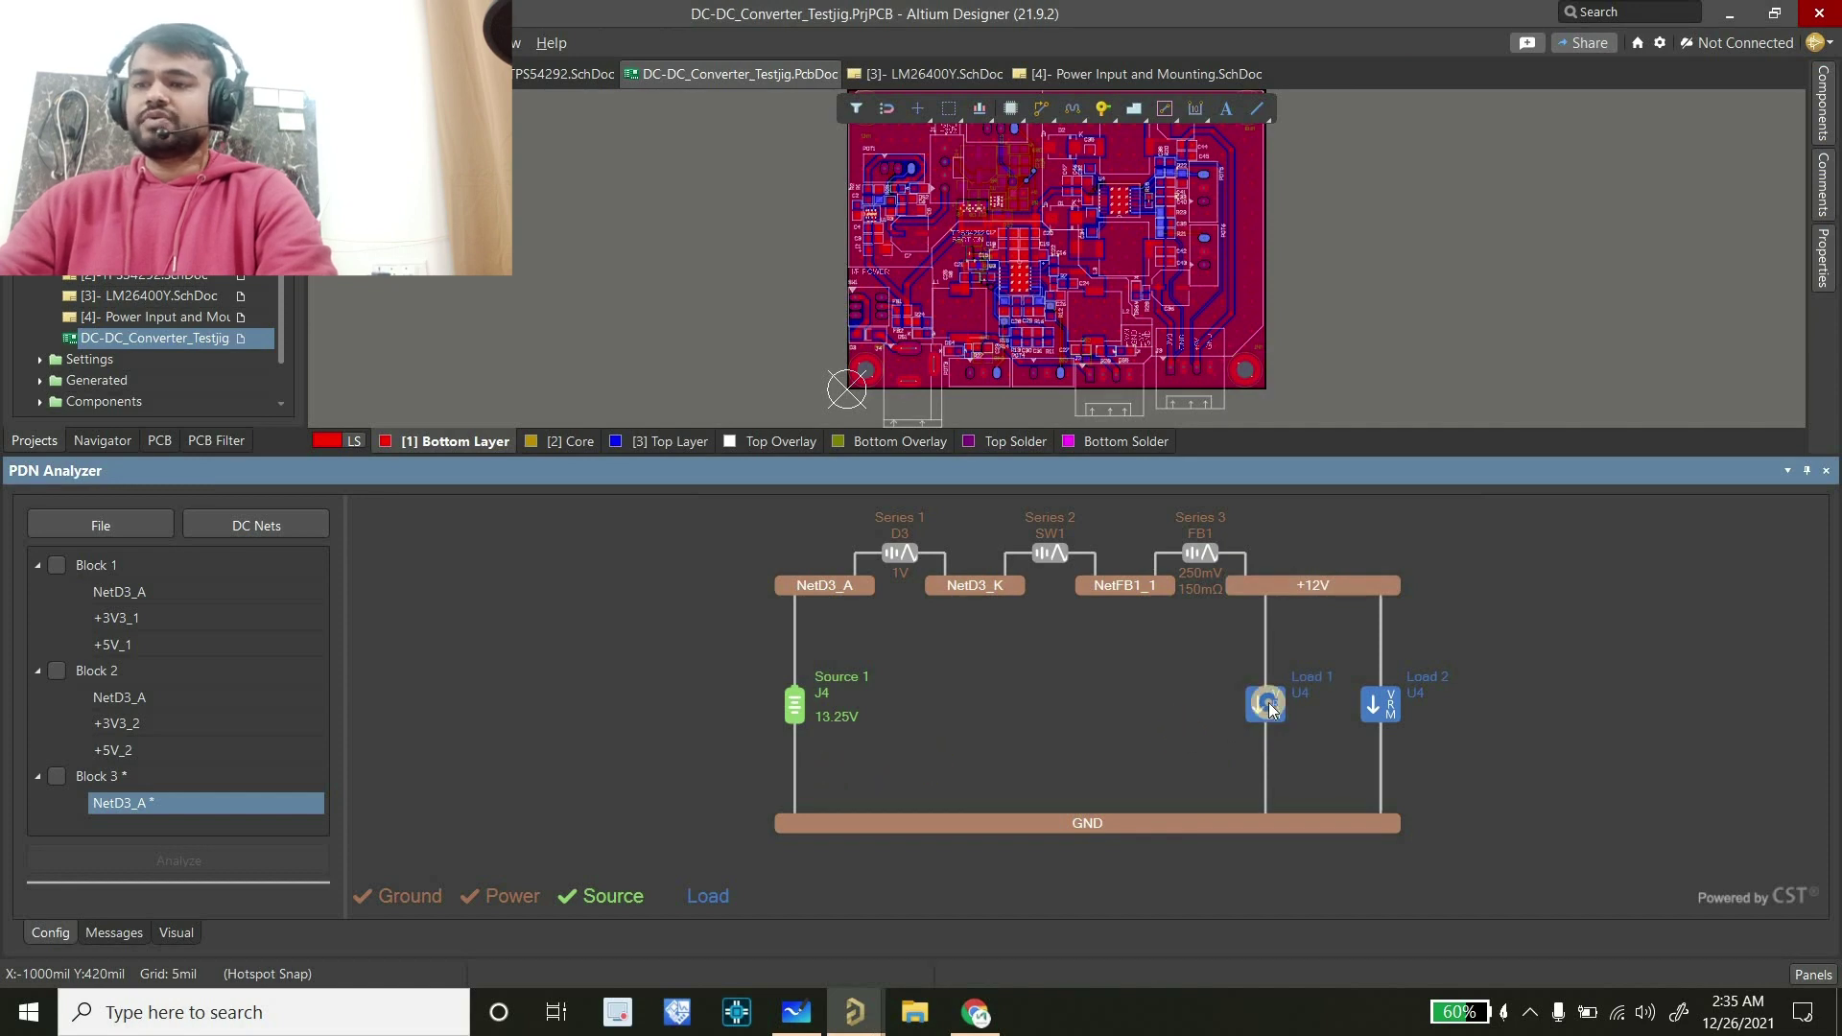
Add the VRMs of Load 1 and Load 2 in Block 3's NetD3_A network to new networks
right_click(1331, 745)
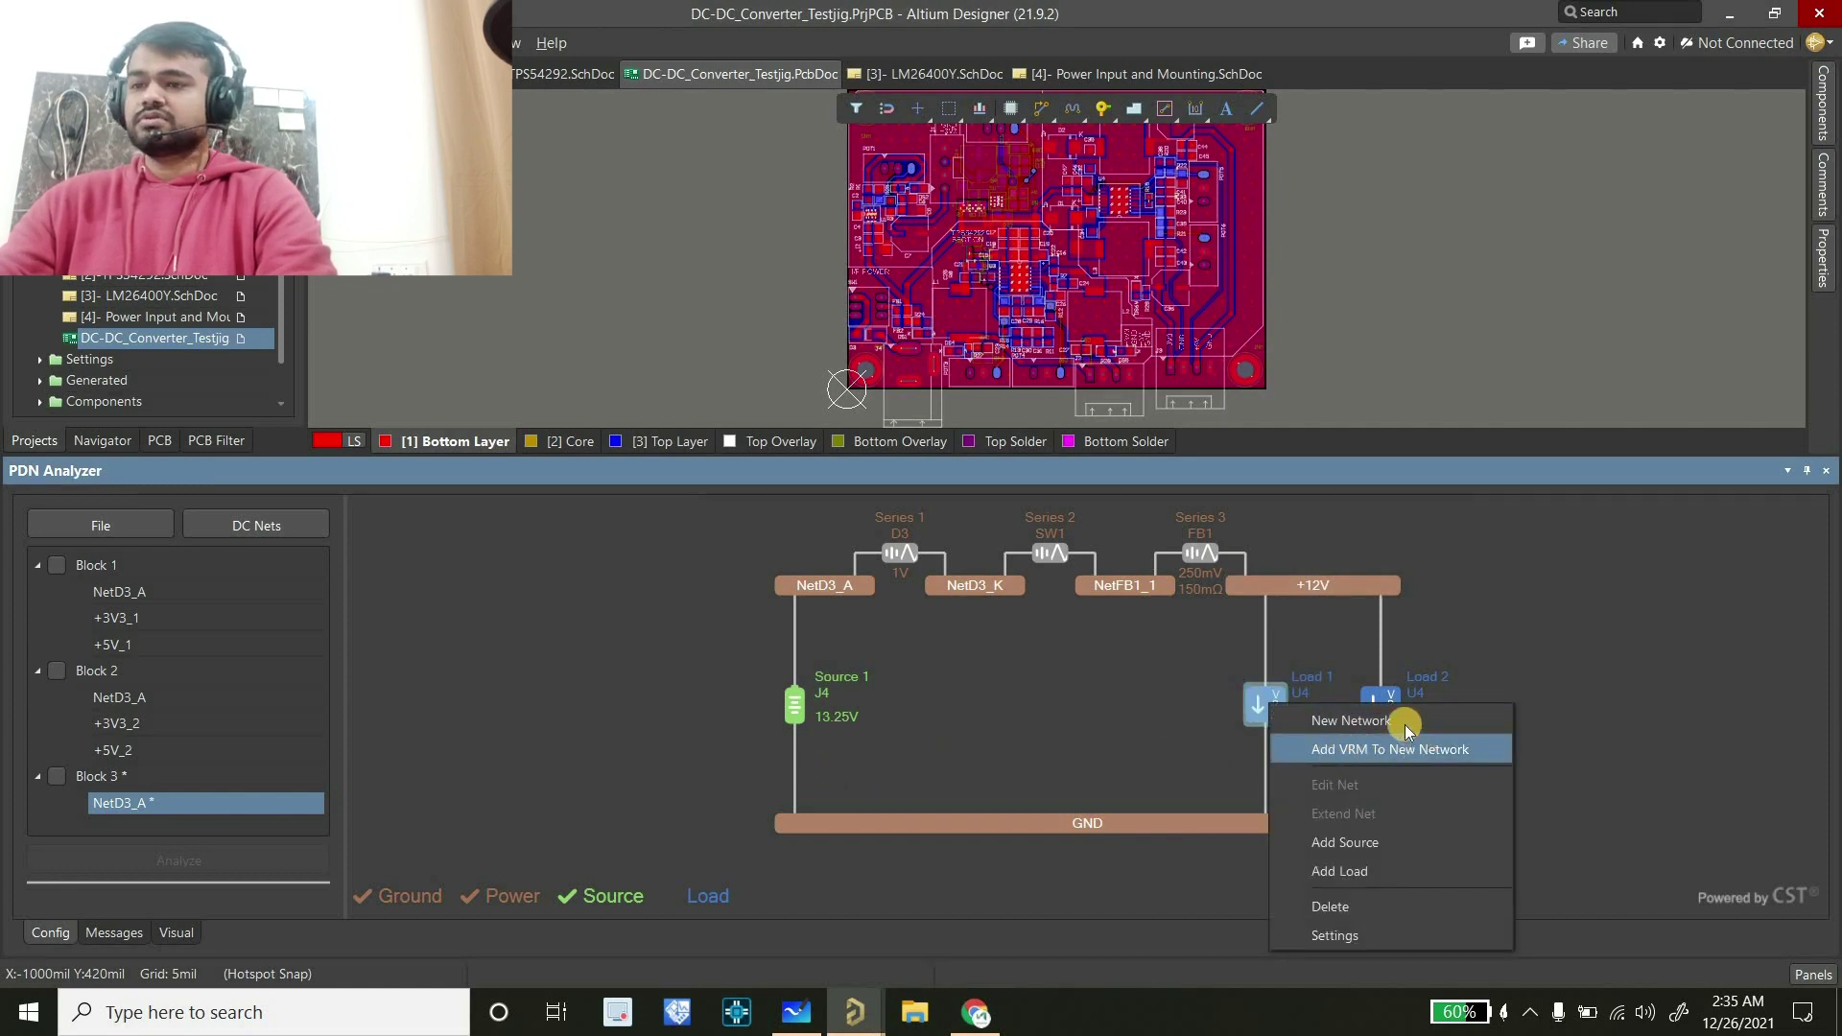
left_click(1420, 754)
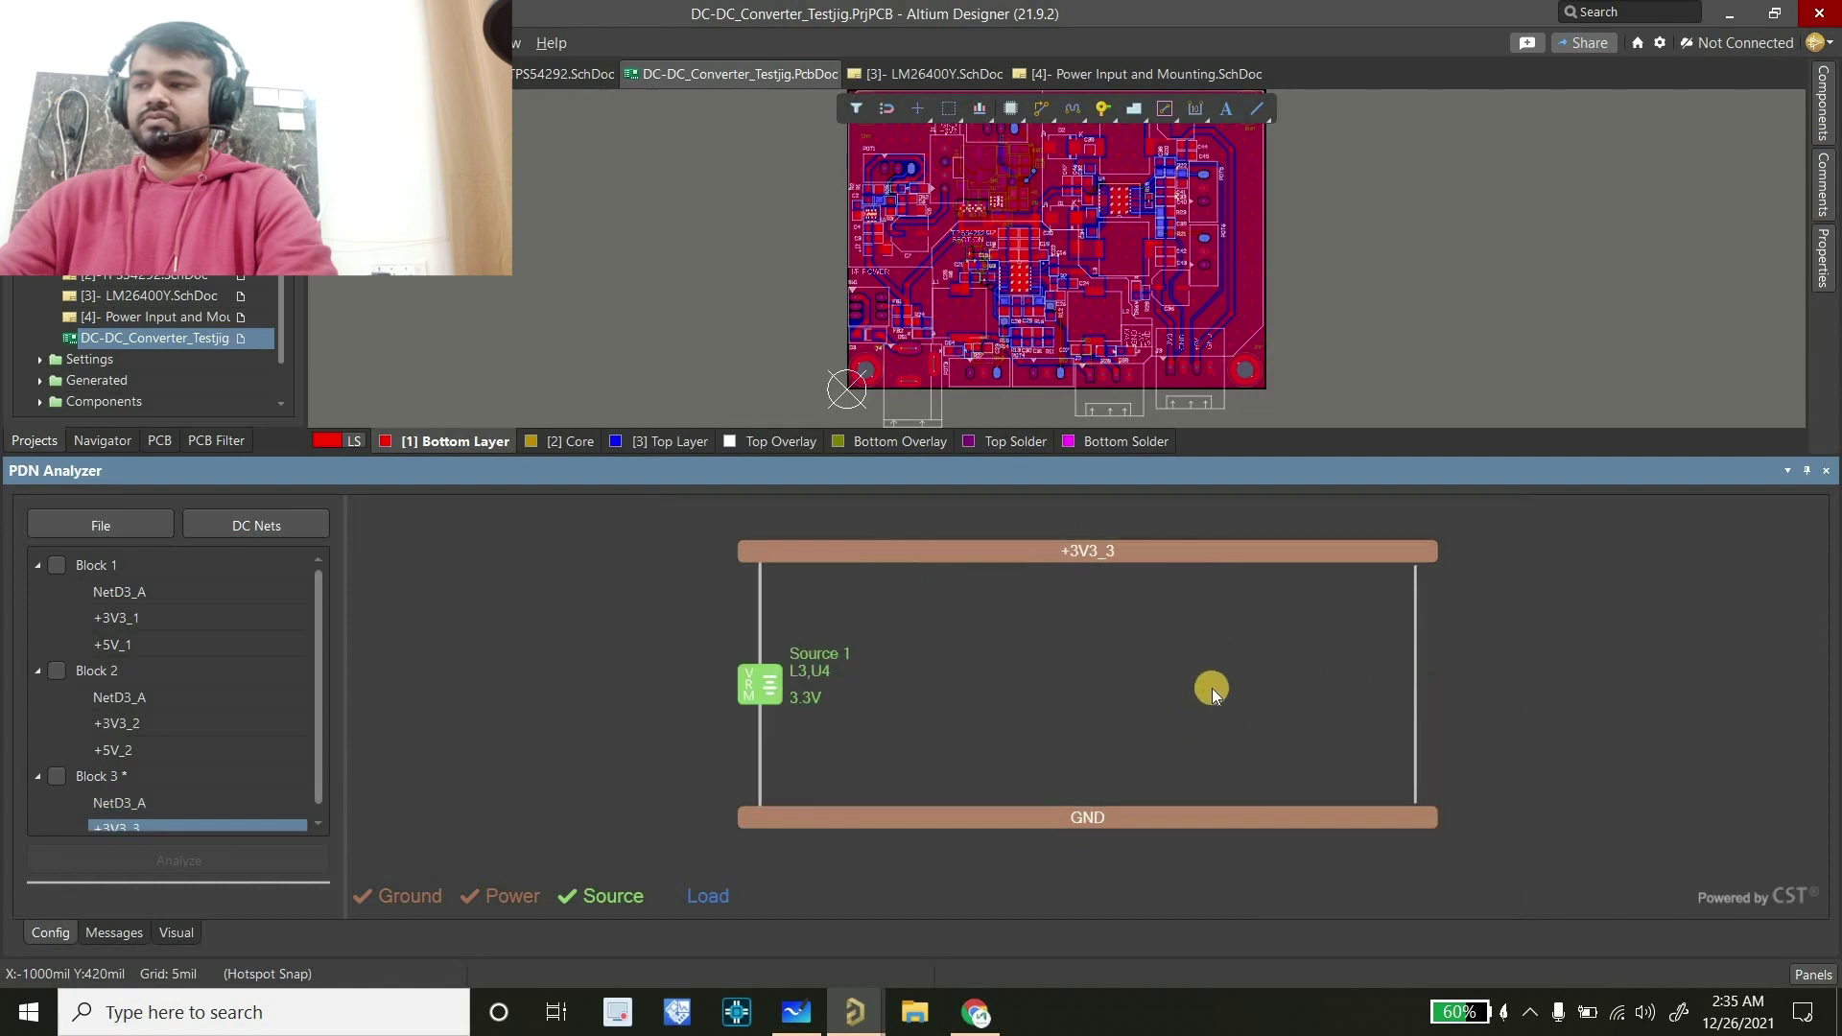
left_click(168, 793)
right_click(1392, 718)
left_click(1468, 763)
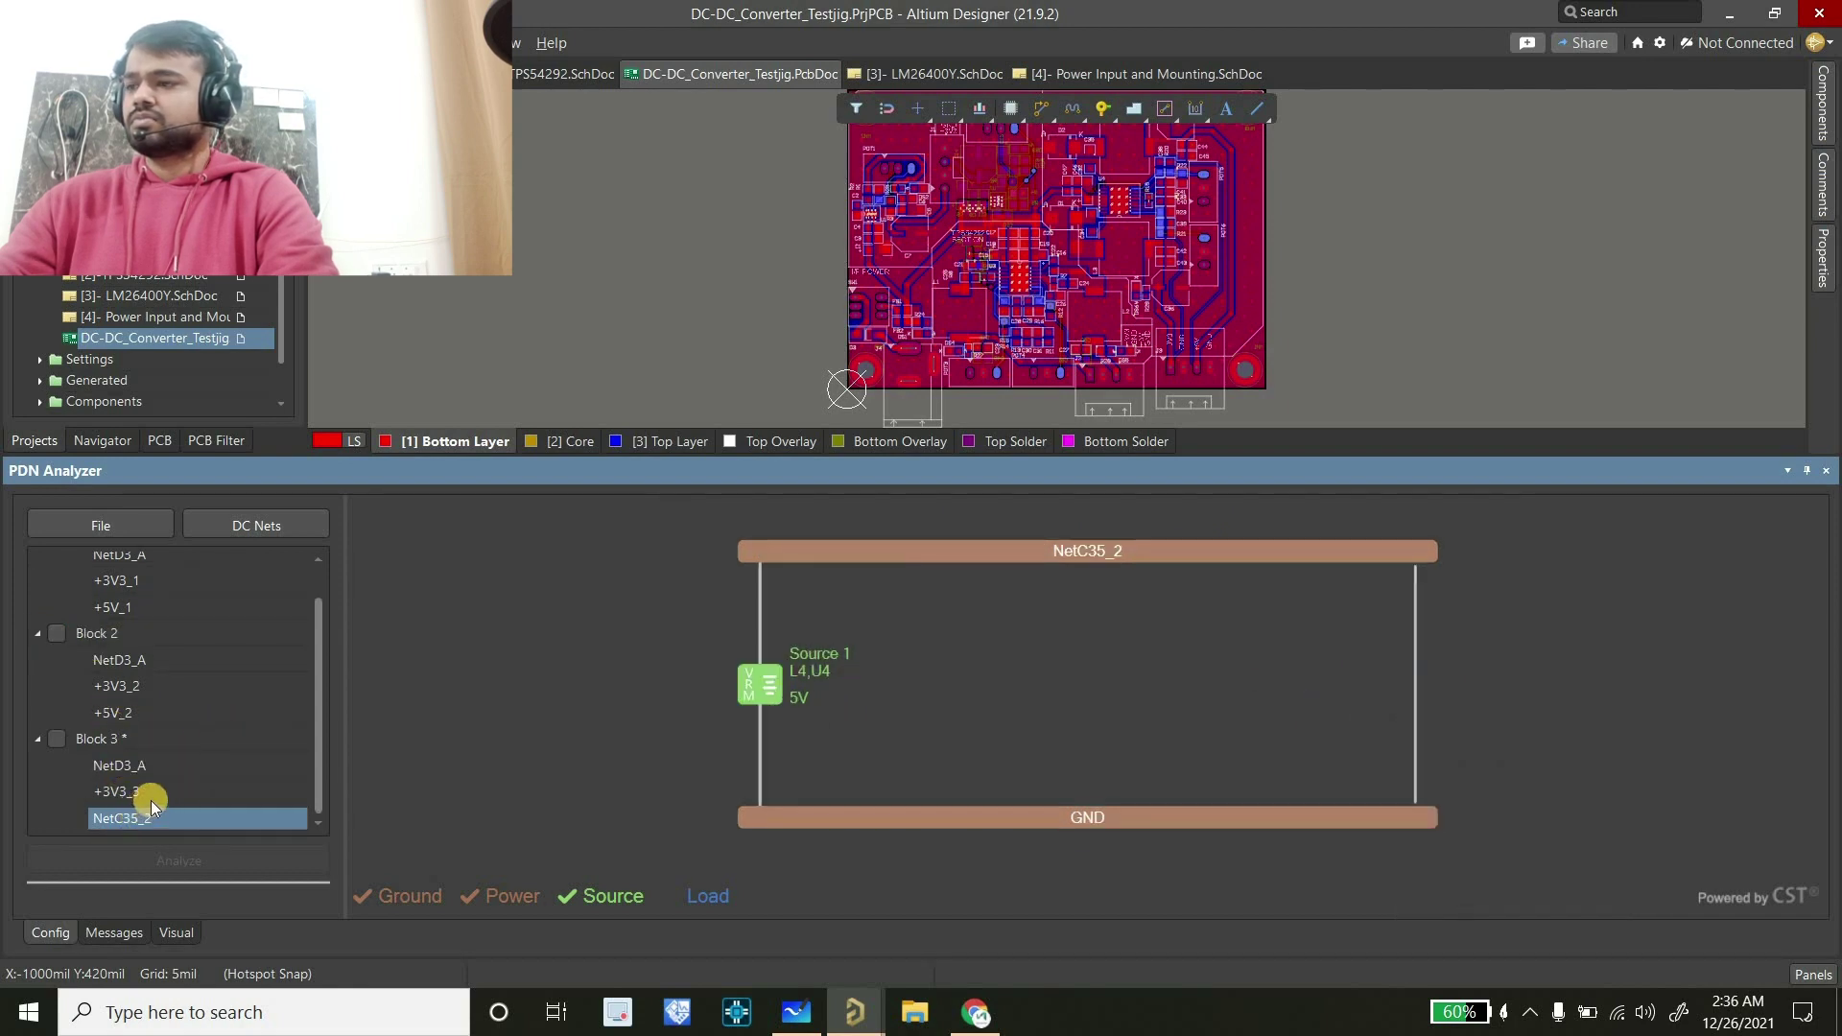
Review Block 3's +3V3_3 network and the device properties of Load 2 in the NetD3_A network
left_click(151, 789)
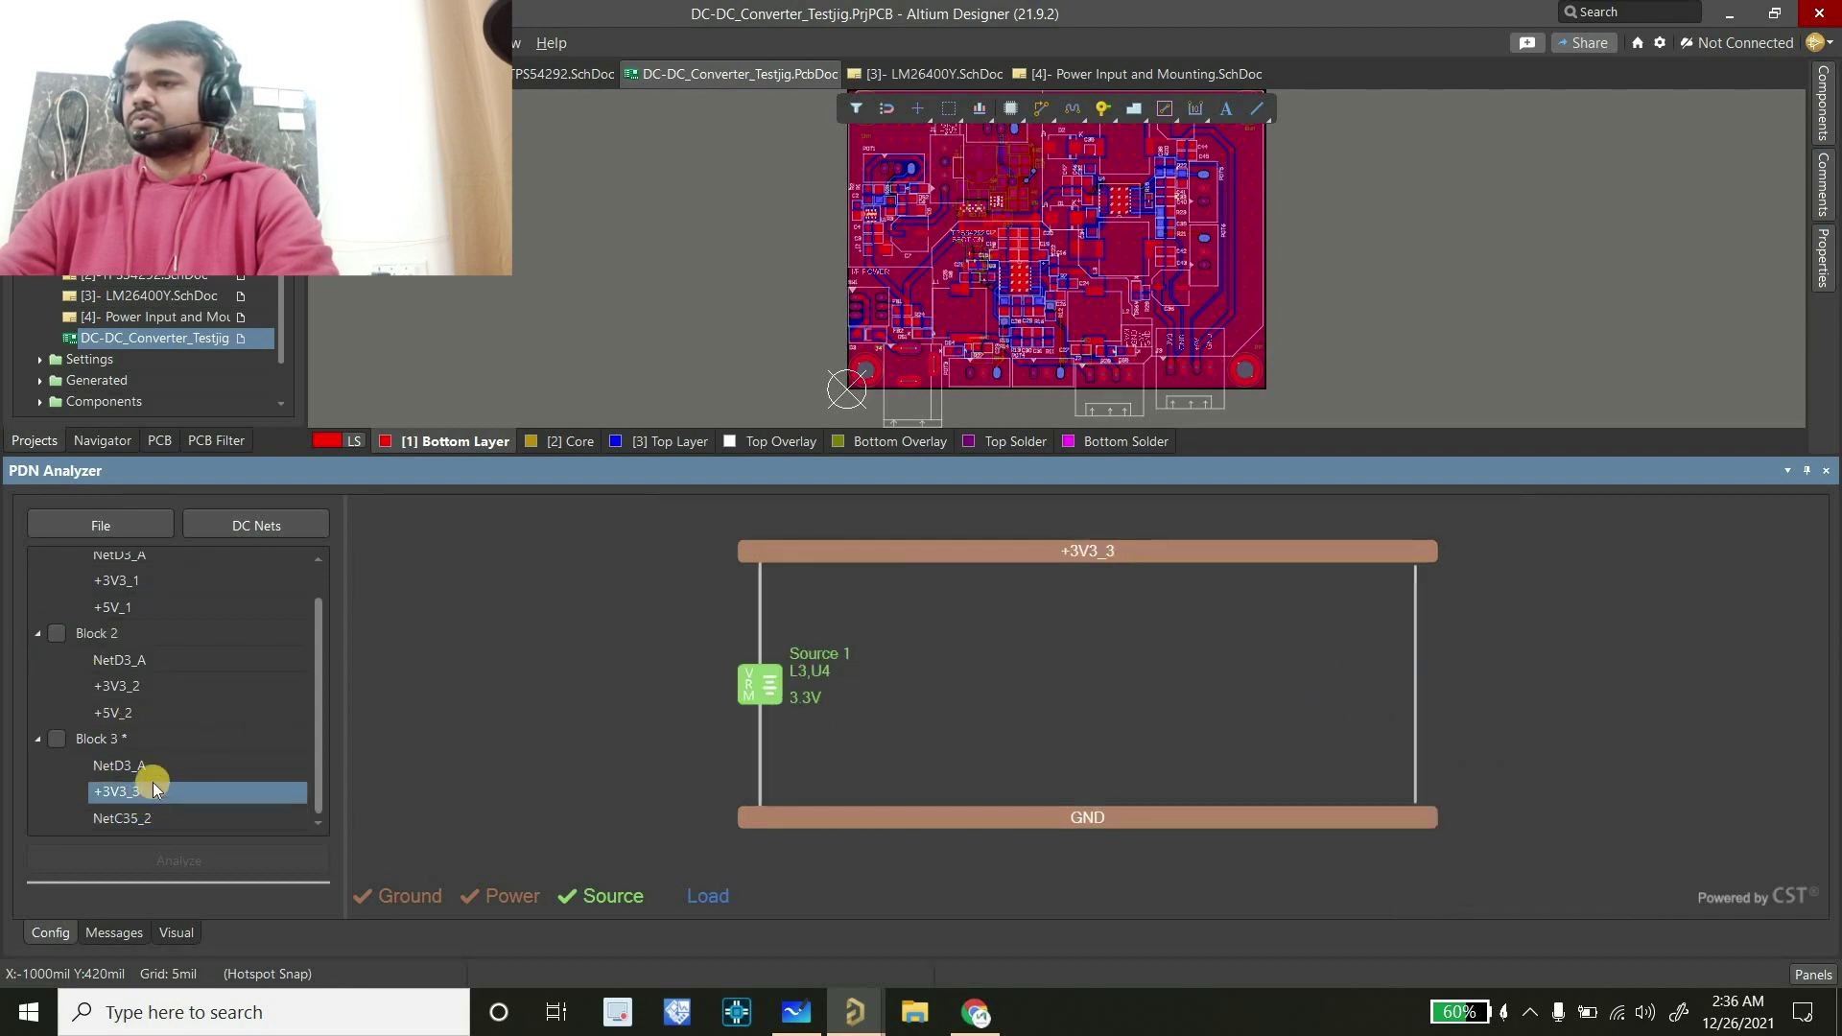
left_click(157, 767)
left_click(1386, 704)
double_click(1380, 706)
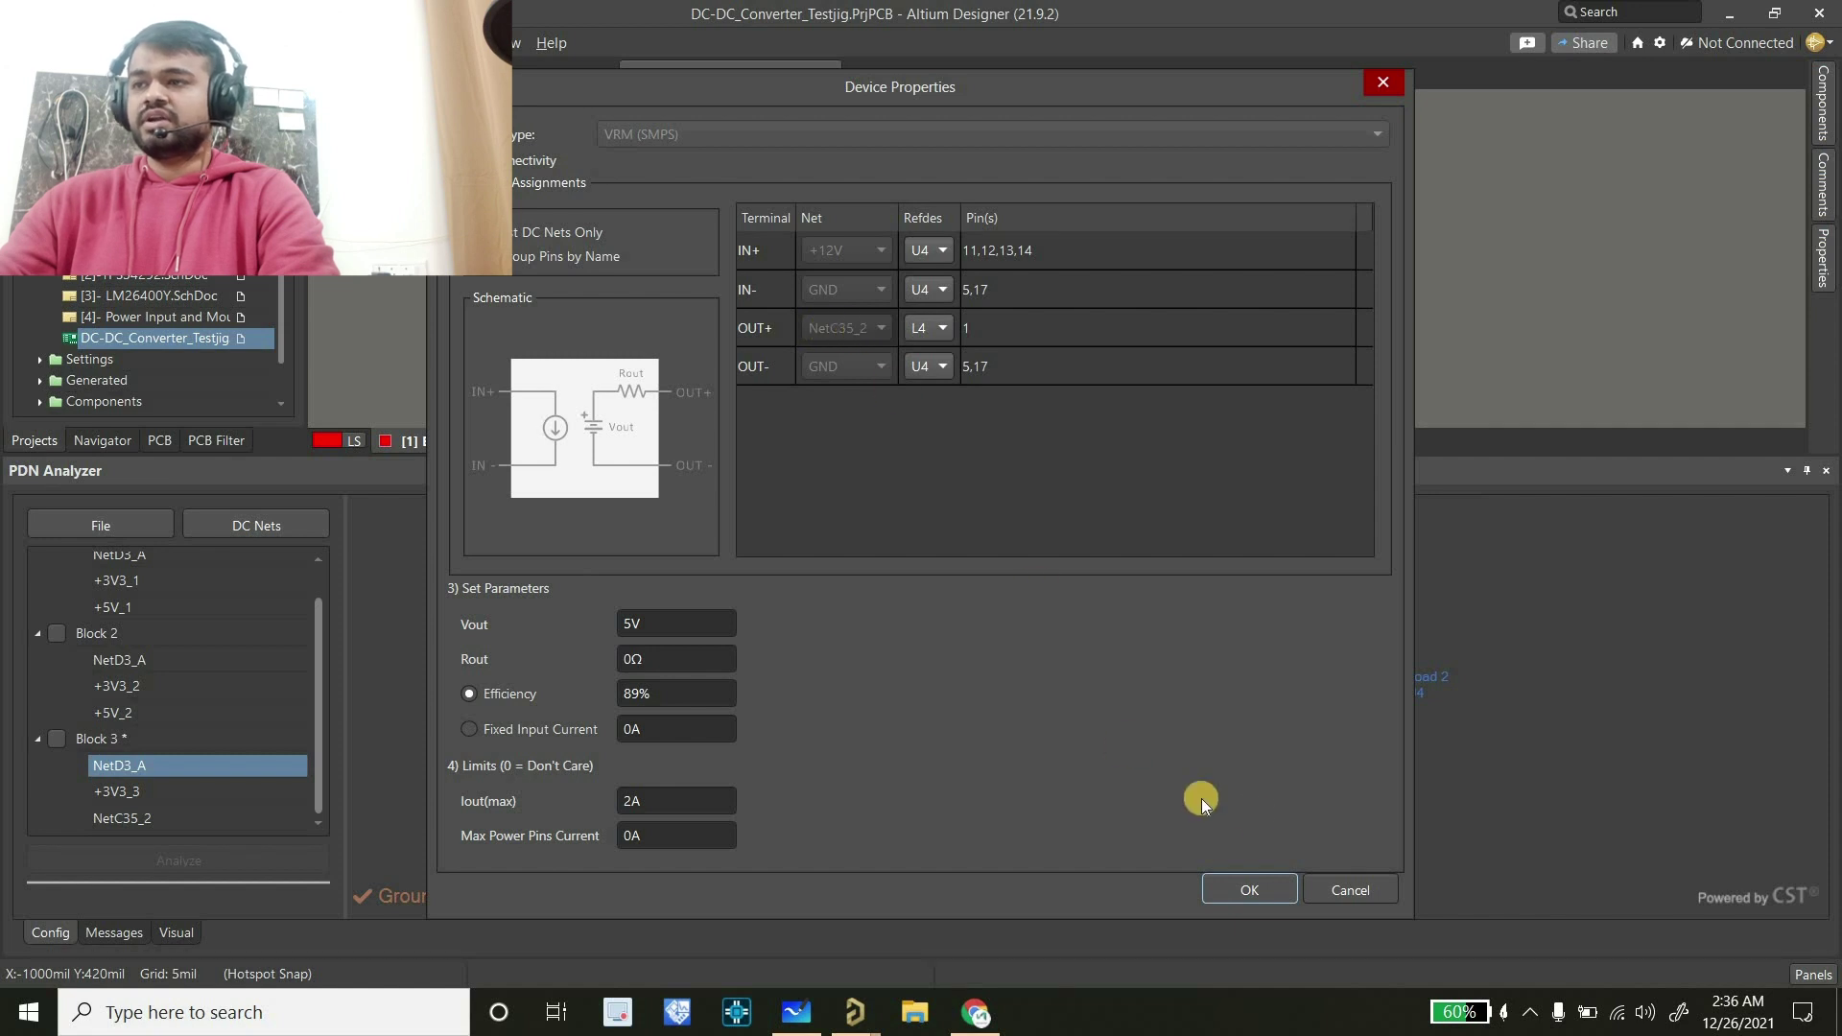
left_click(1333, 883)
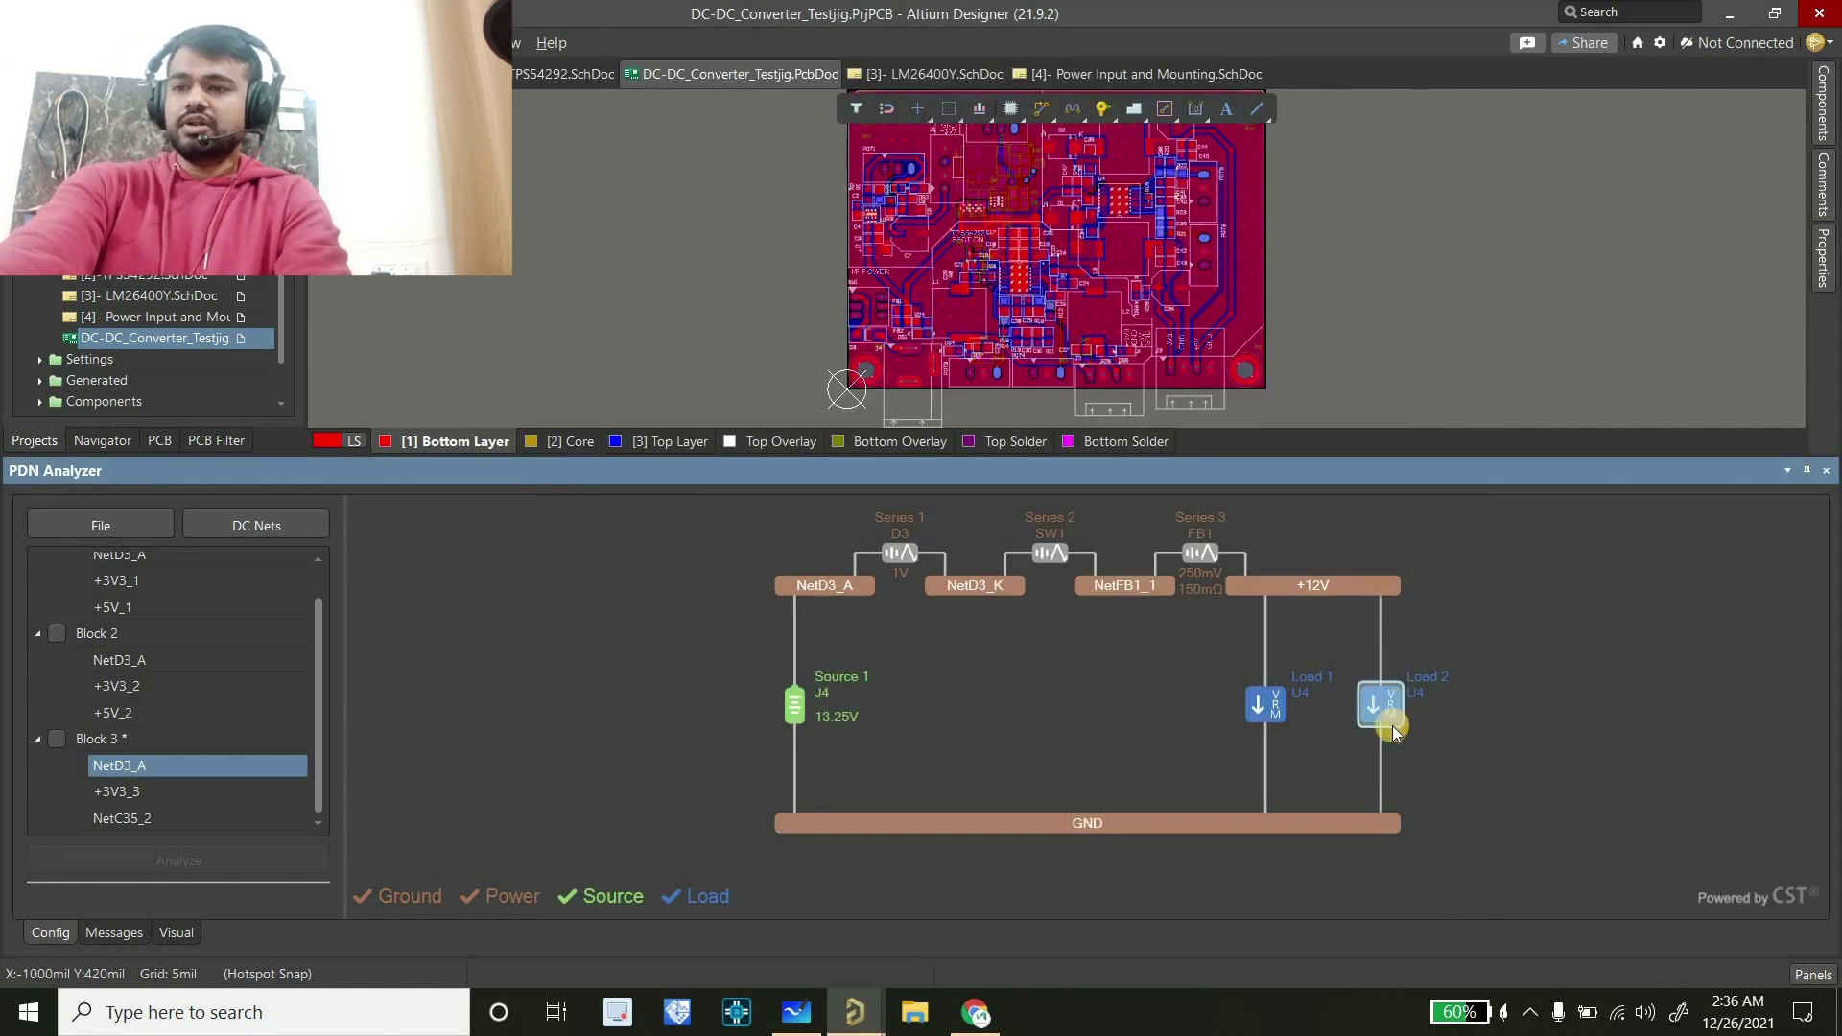
Delete Block 3's NetC35_2 network and remove Load 2 from the NetD3_A network
right_click(149, 820)
left_click(174, 841)
left_click(158, 789)
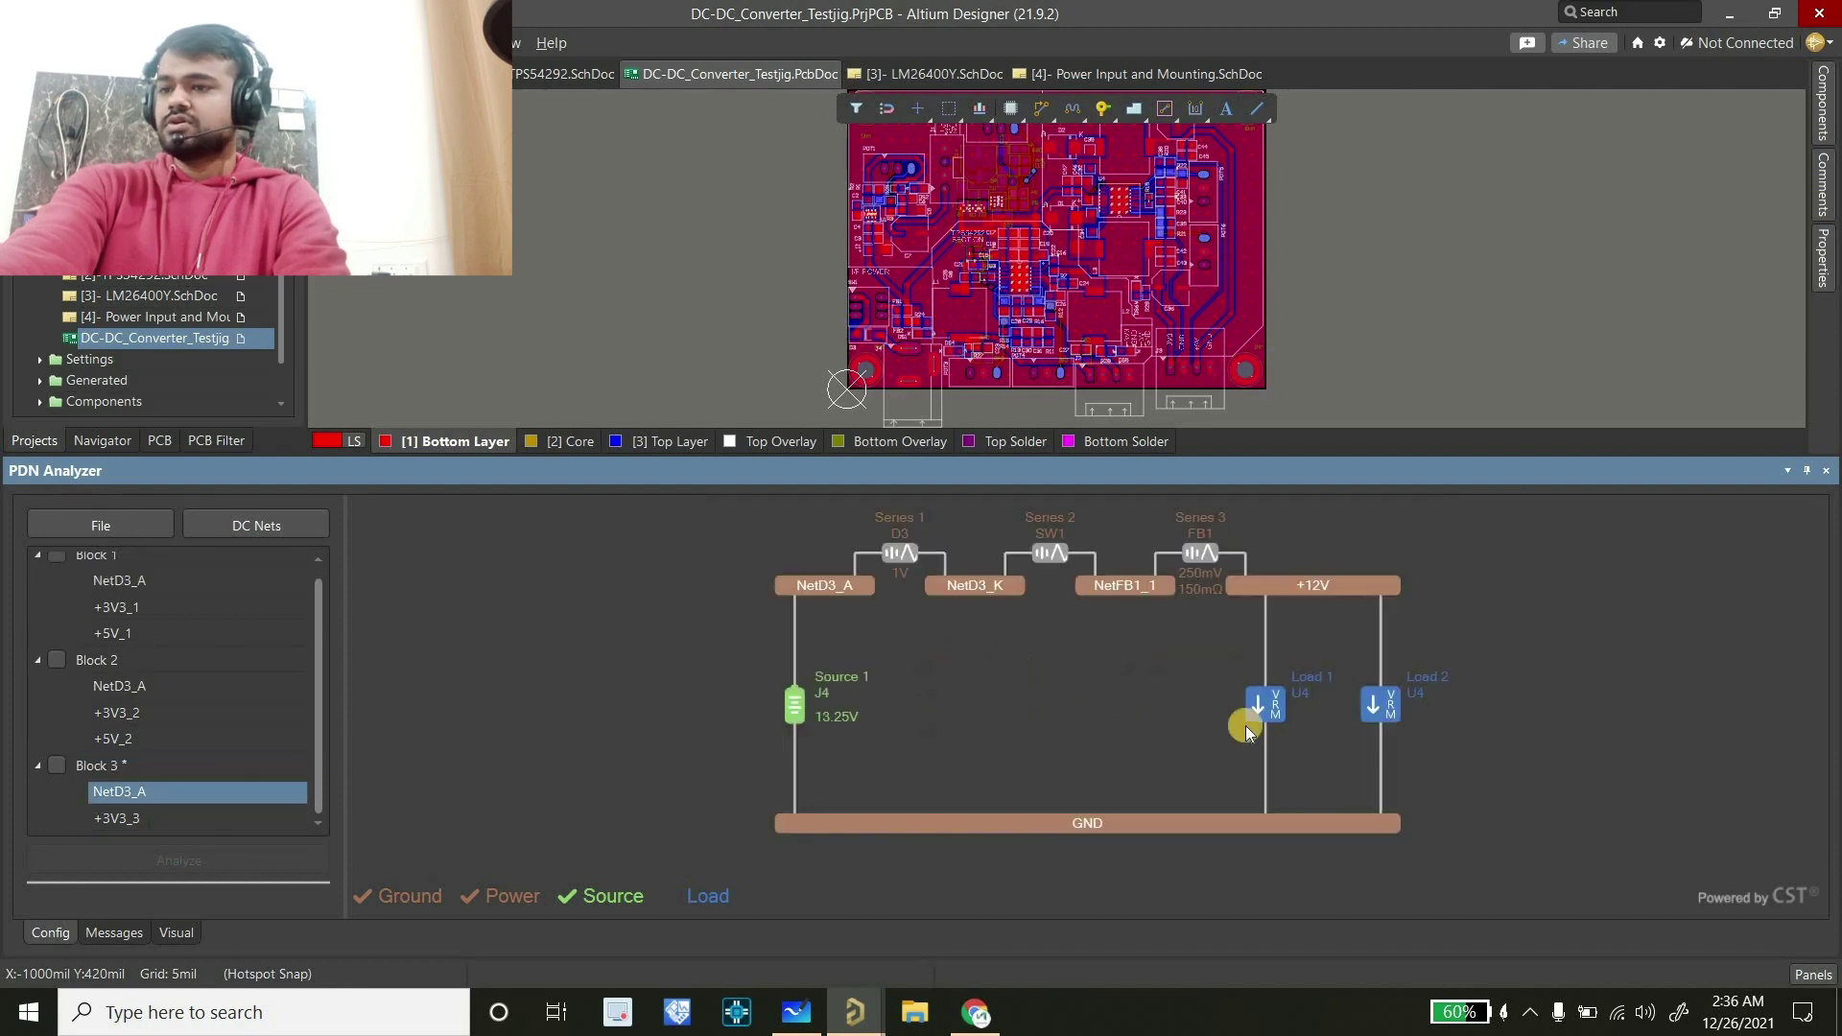
right_click(1391, 714)
left_click(1443, 910)
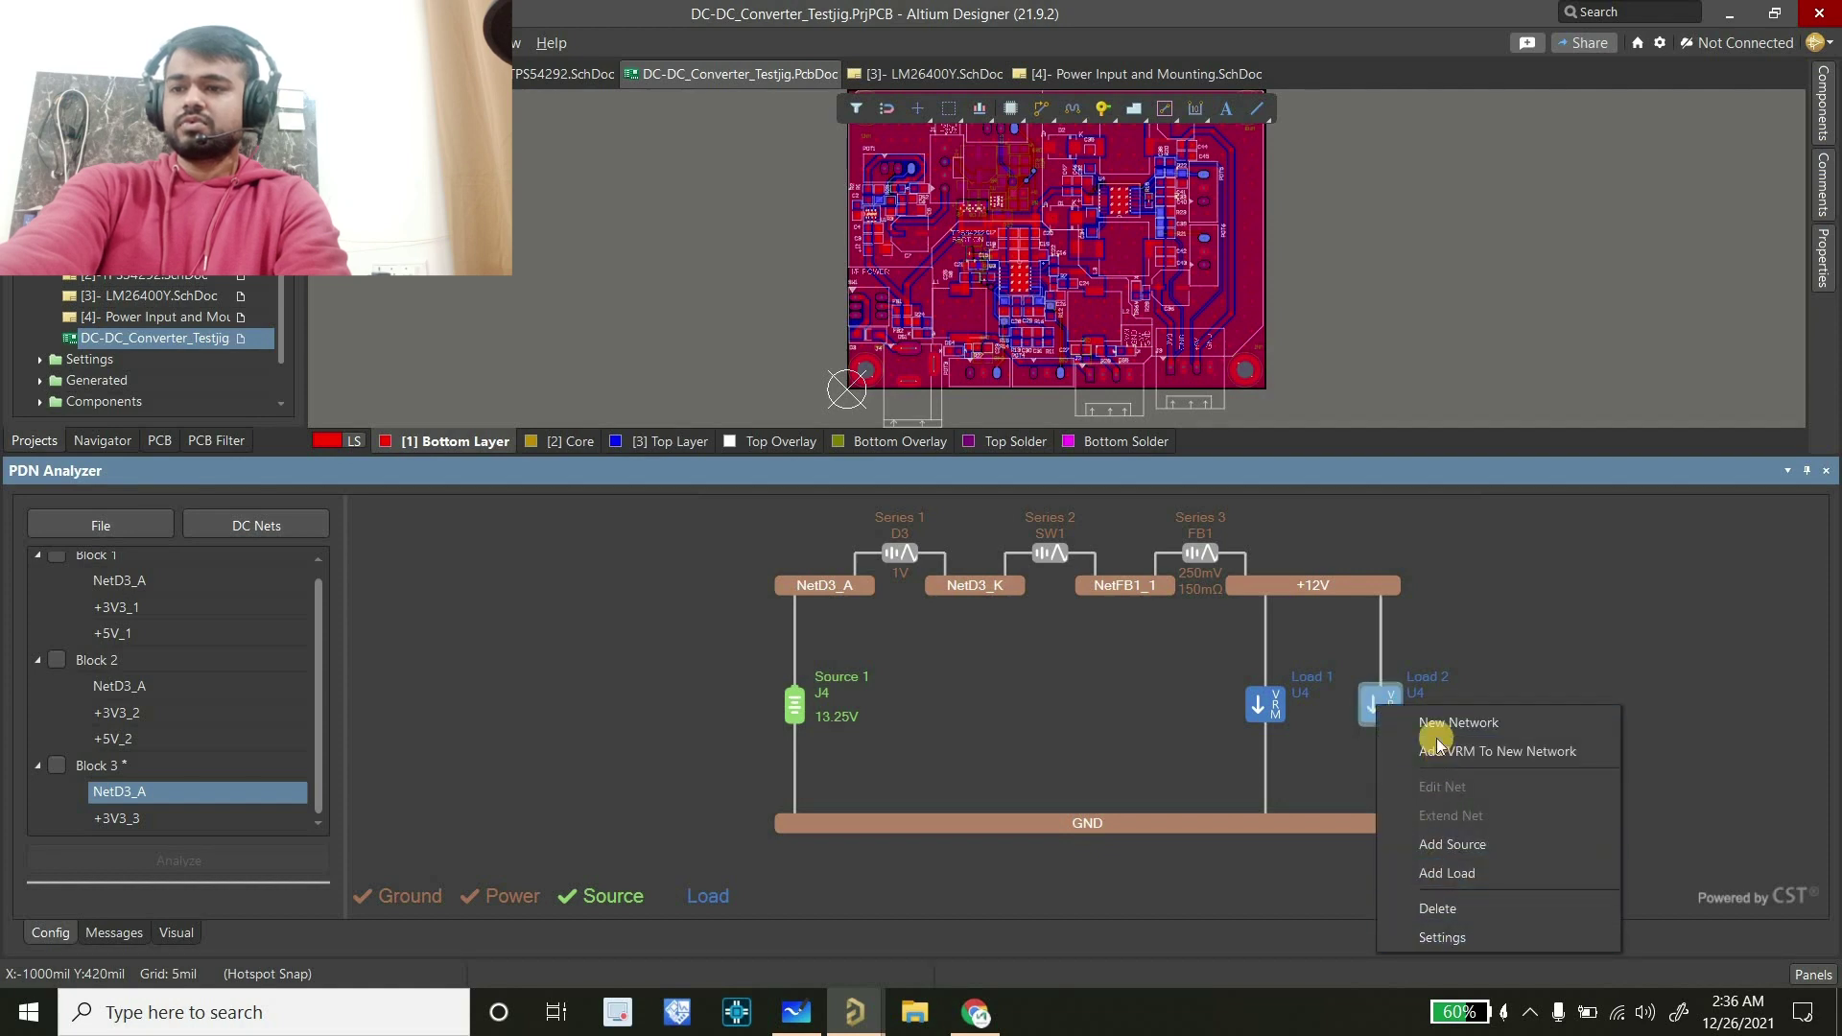
Add a new VRM (SMPS) load on the +12V net with U4 as the IN+ component
right_click(1298, 579)
left_click(1358, 720)
left_click(761, 135)
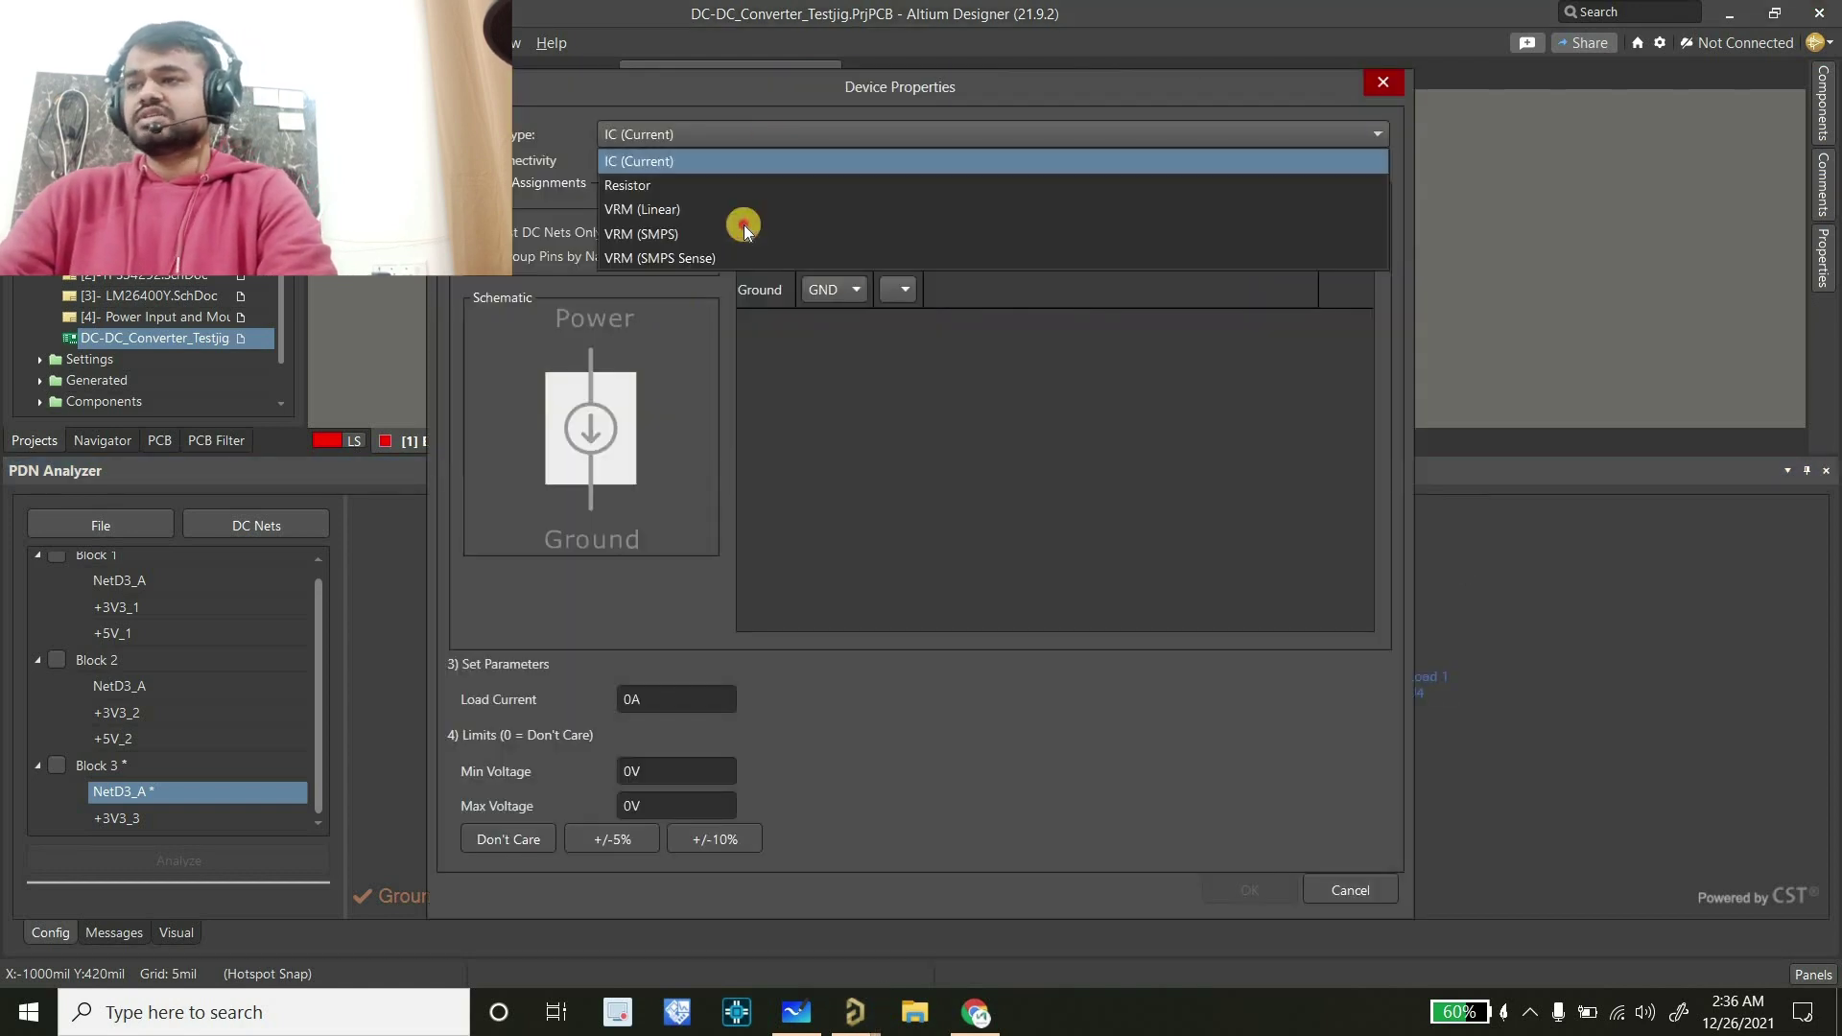
left_click(902, 234)
left_click(923, 250)
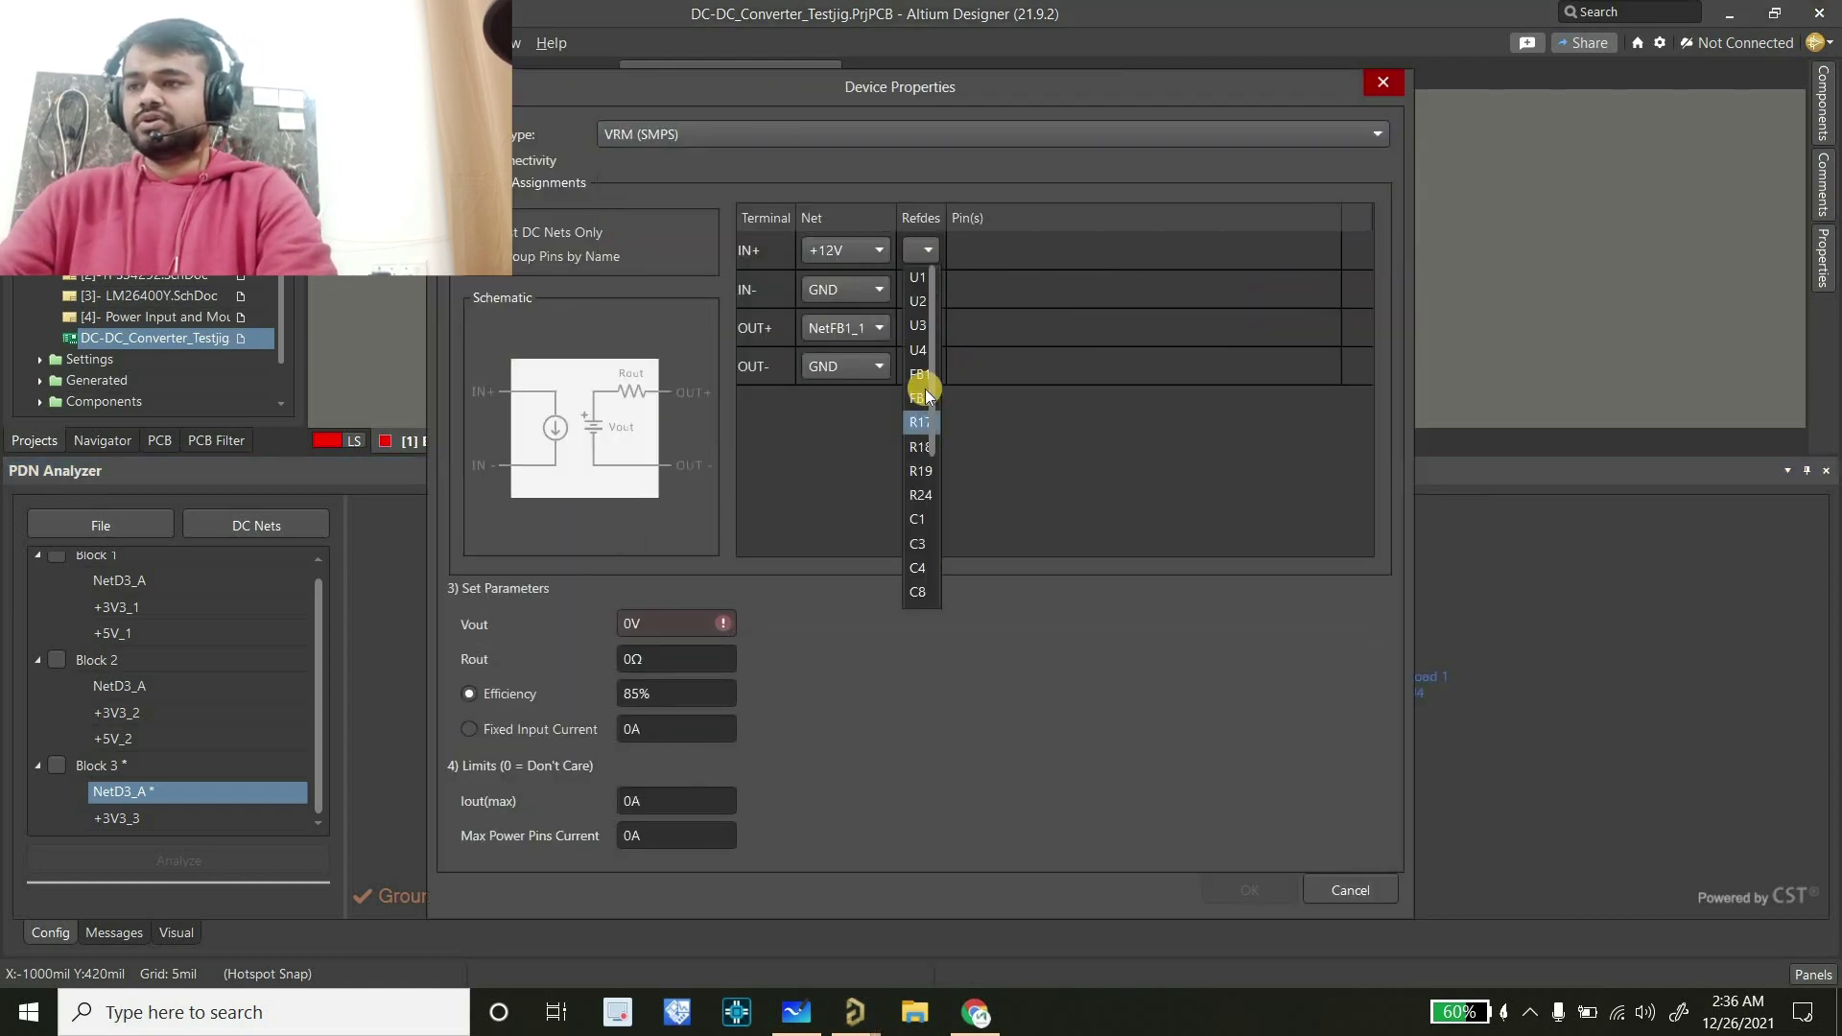
left_click(918, 349)
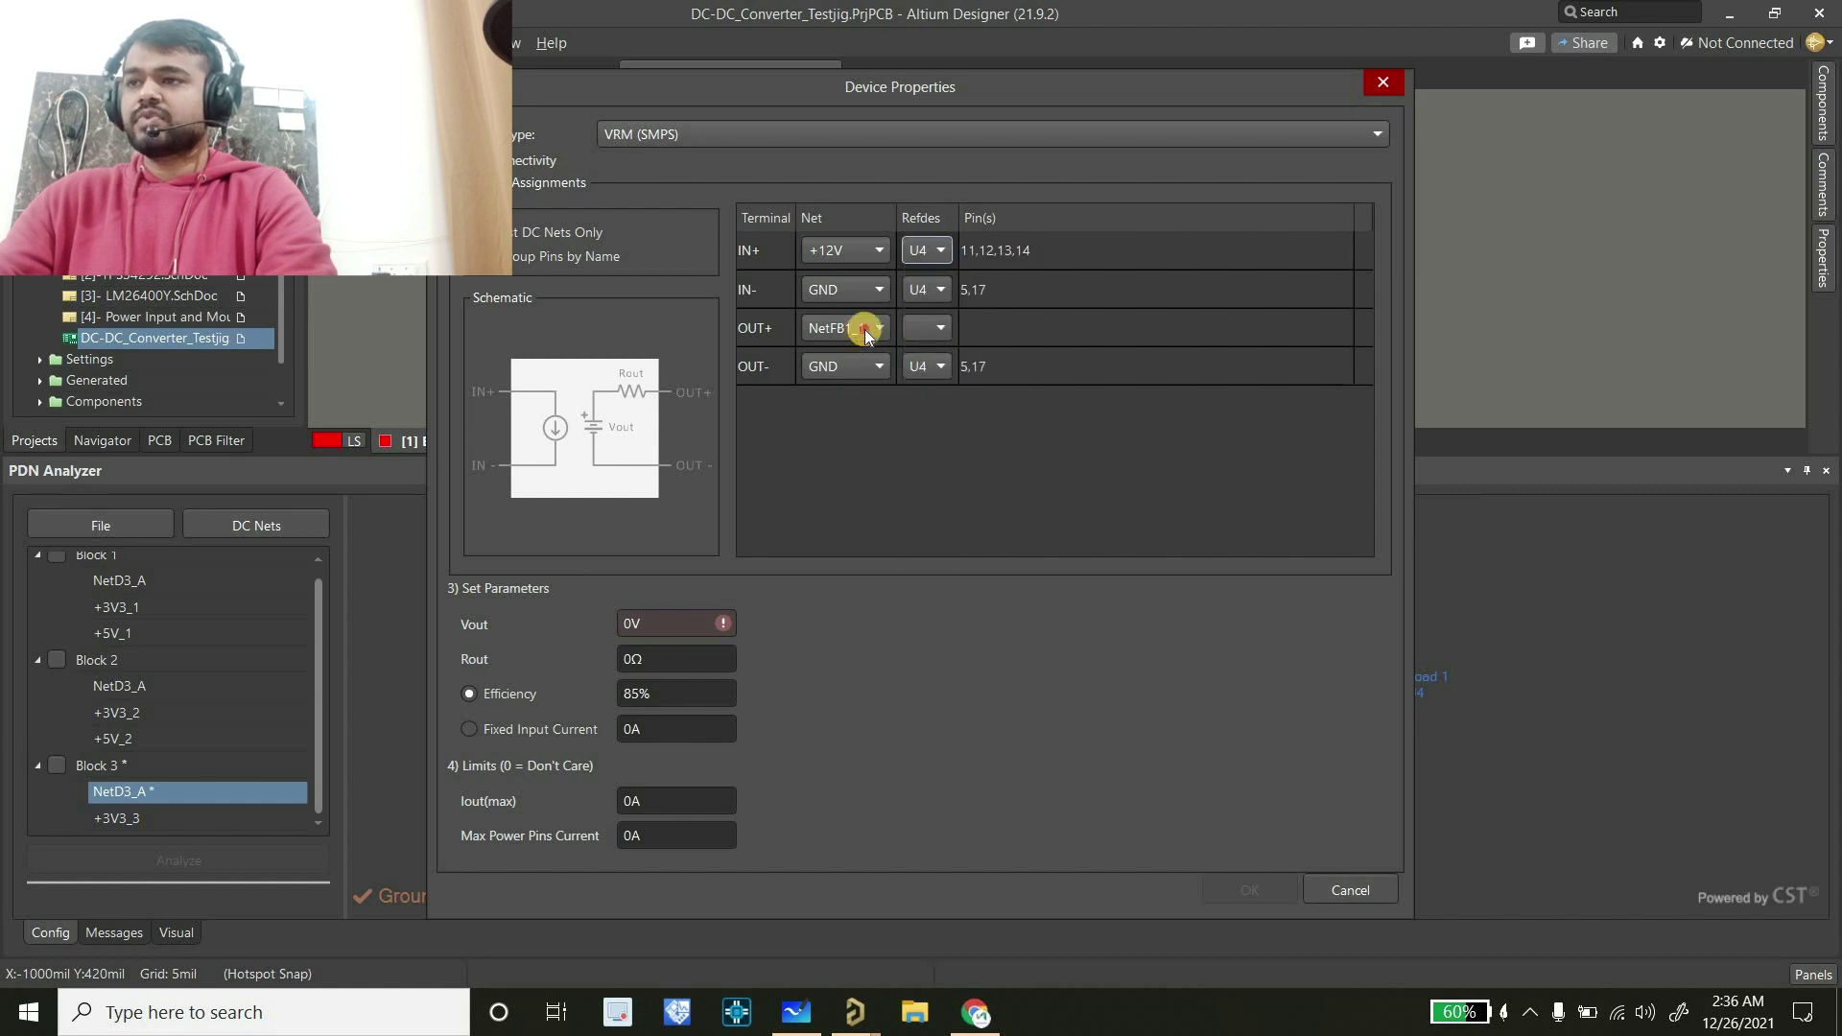
Assign the new load's OUT+ terminal to net +5V_3 at component L4
left_click(844, 328)
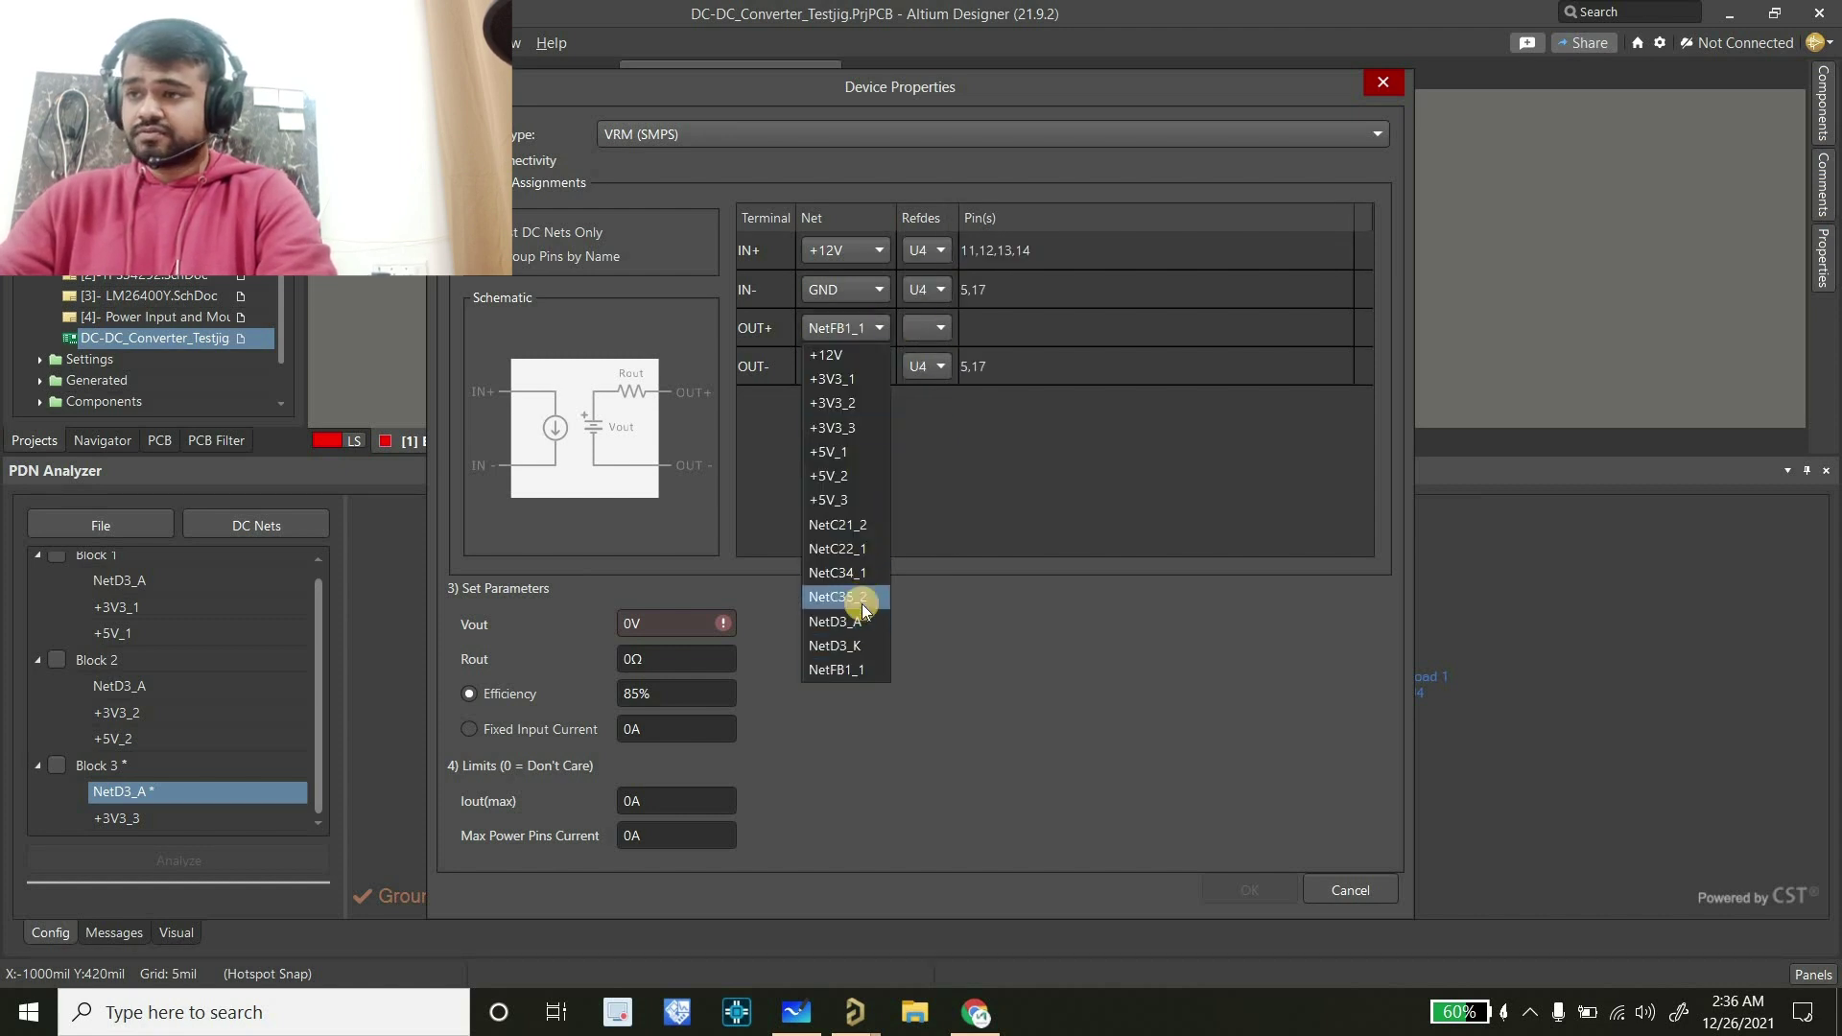
left_click(845, 500)
left_click(923, 324)
left_click(925, 380)
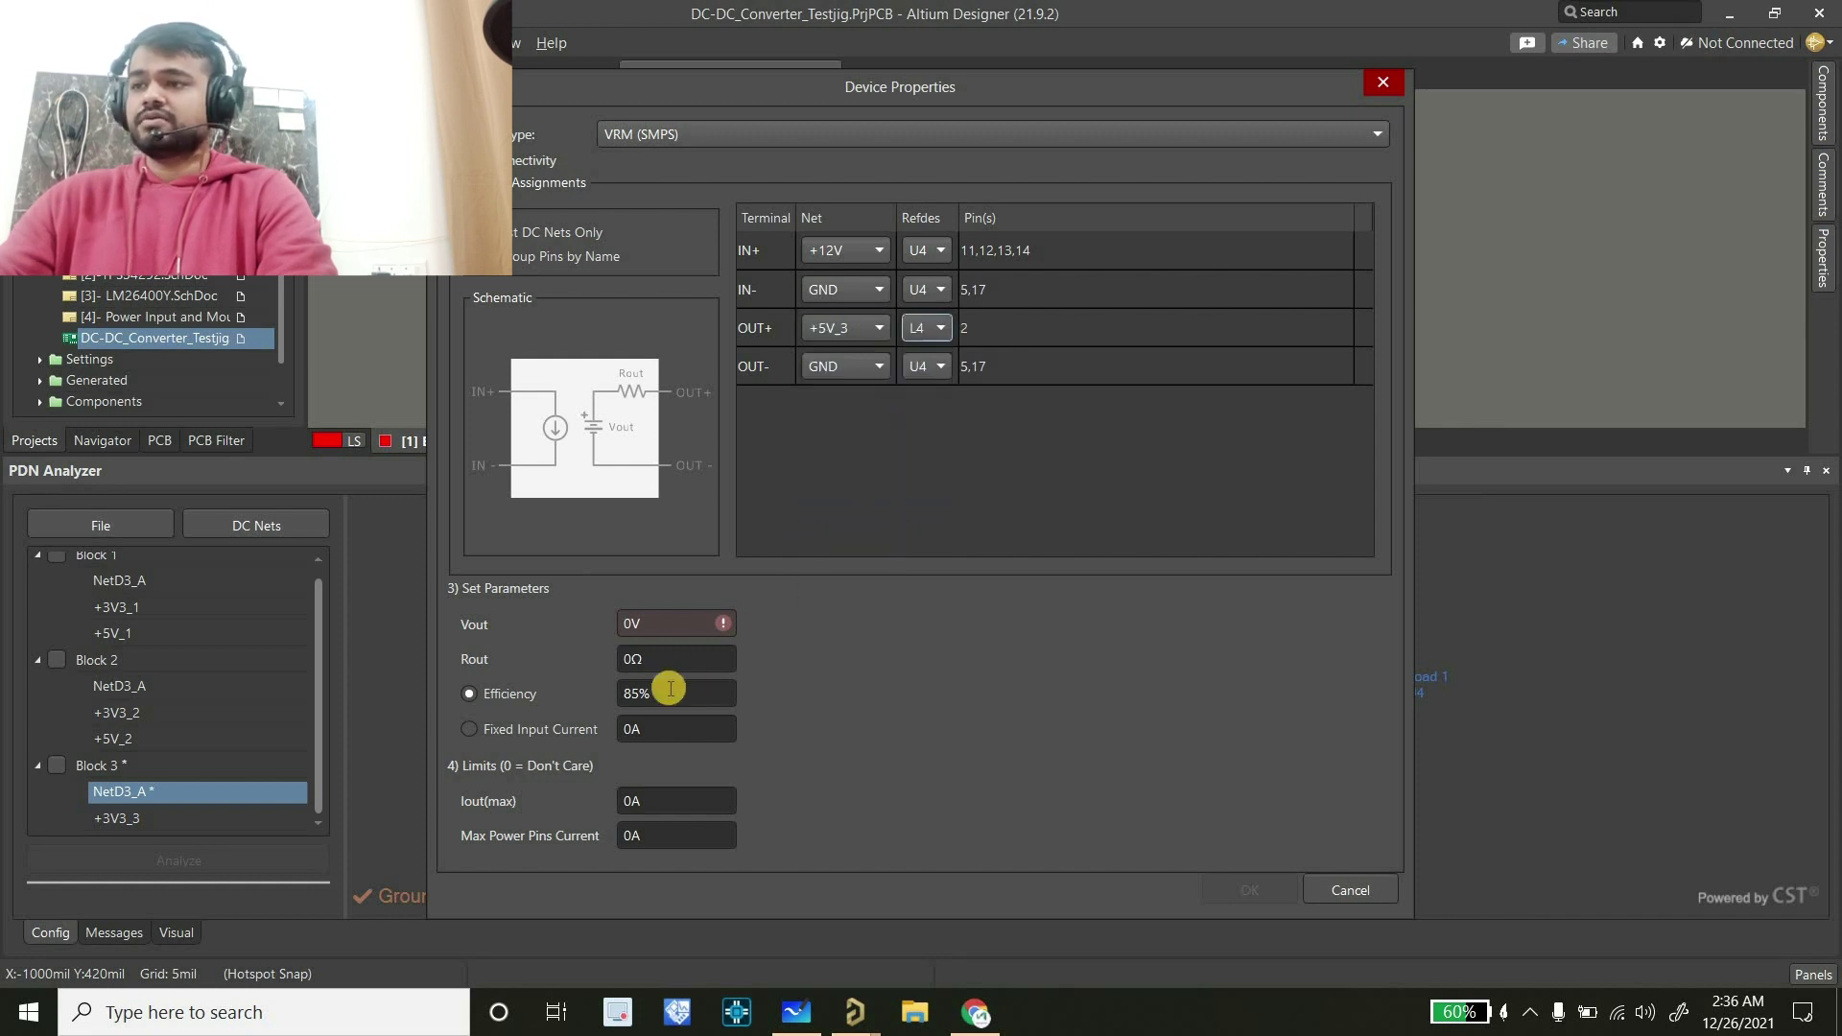
Set the new load's Vout to 5 V and its efficiency to 89%, checking the whiteboard notes for the efficiency
left_click(670, 622)
type("5")
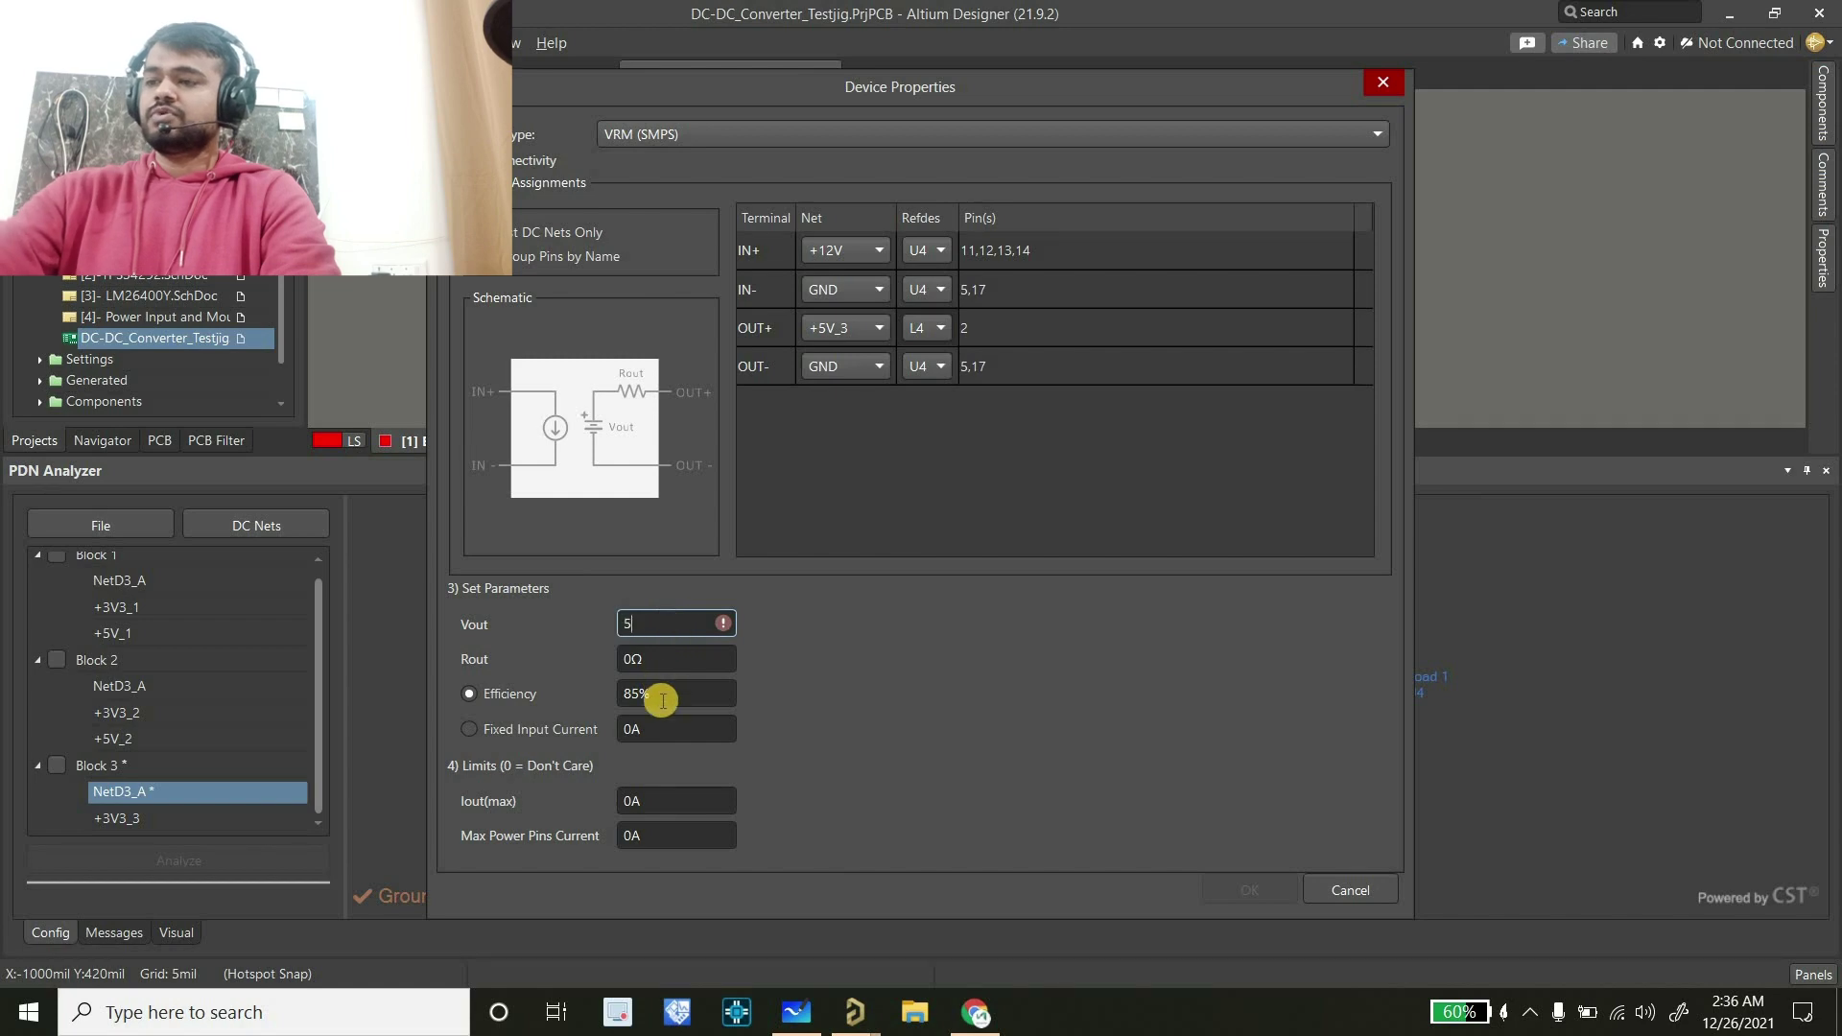
left_click(638, 695)
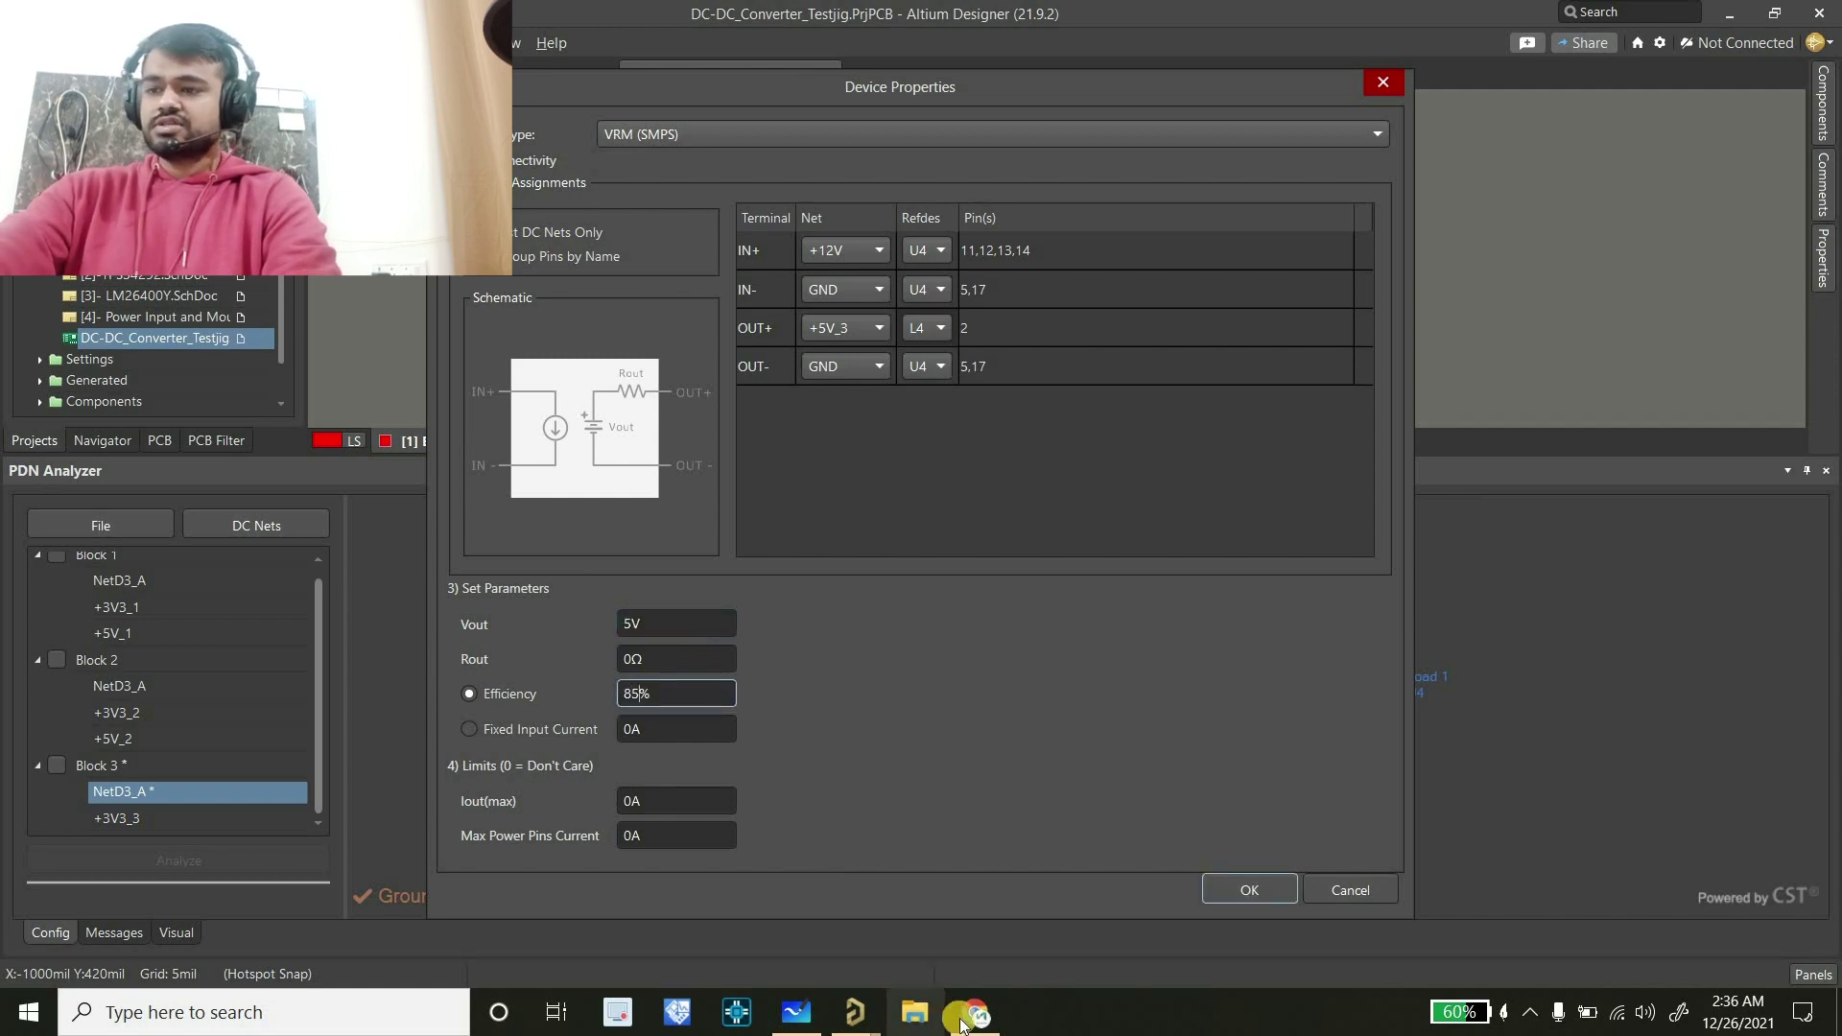
left_click(777, 965)
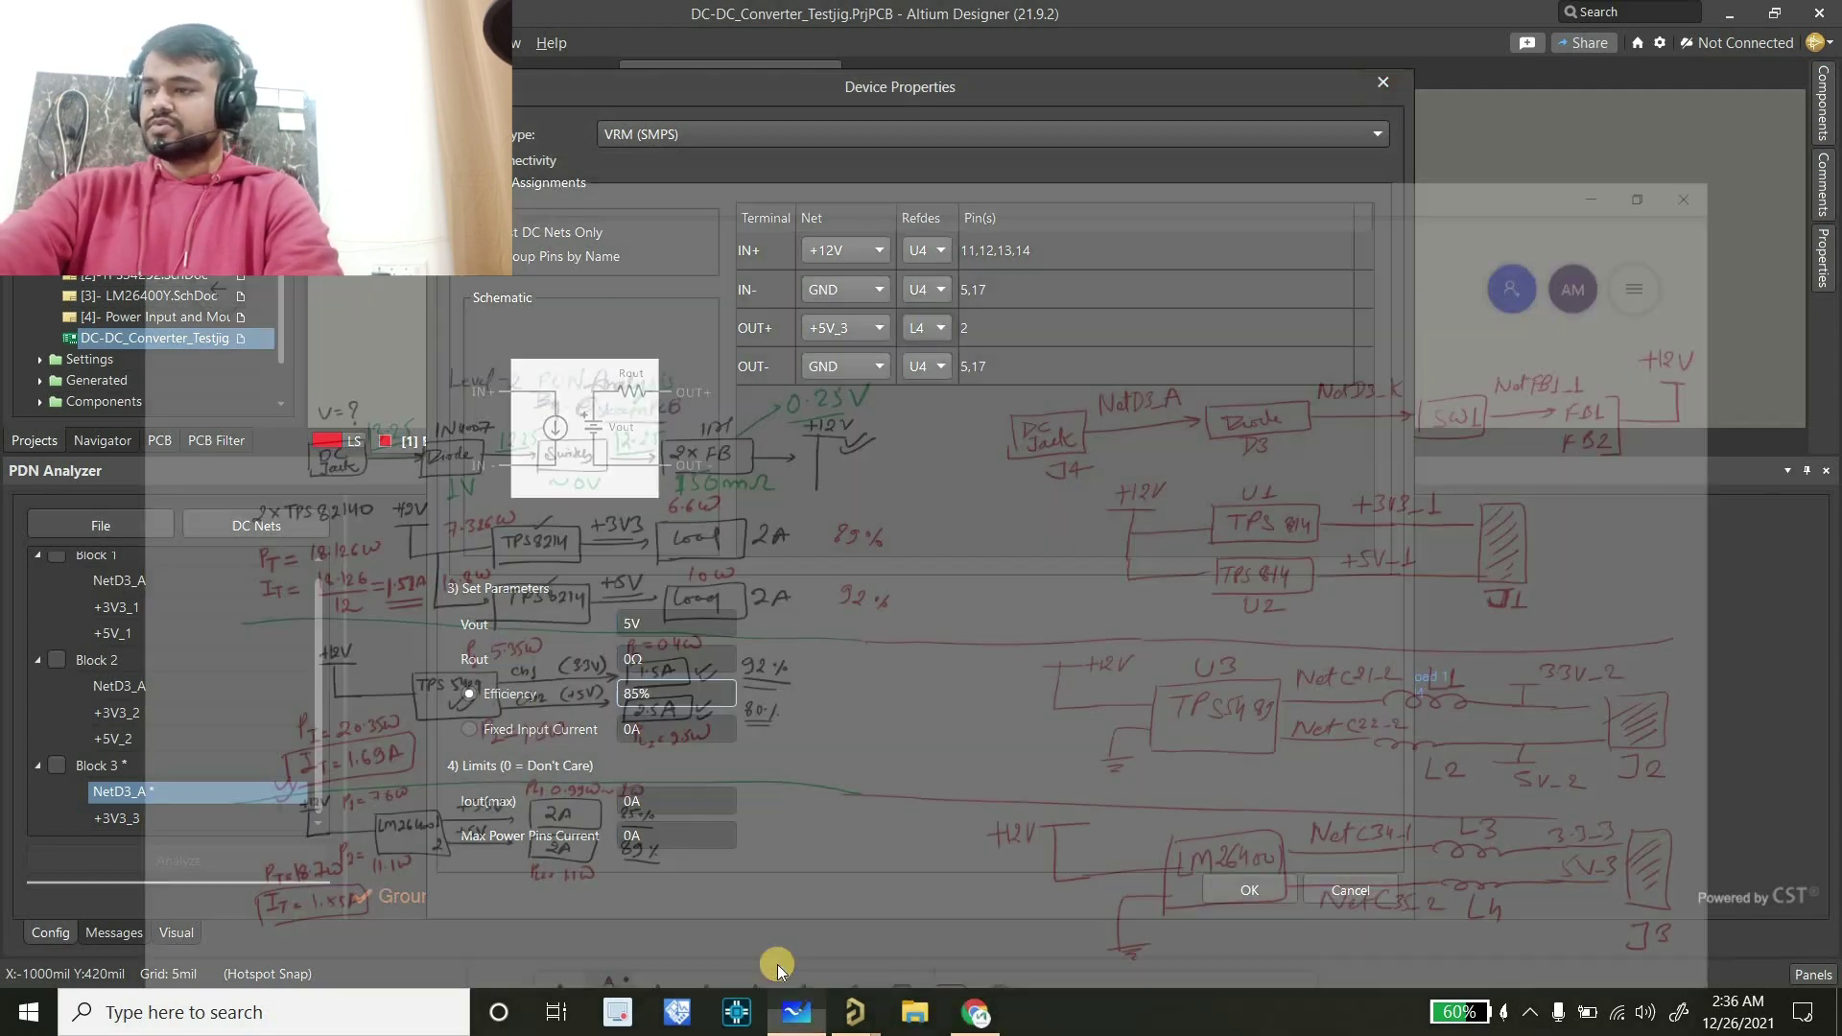
left_click(975, 1013)
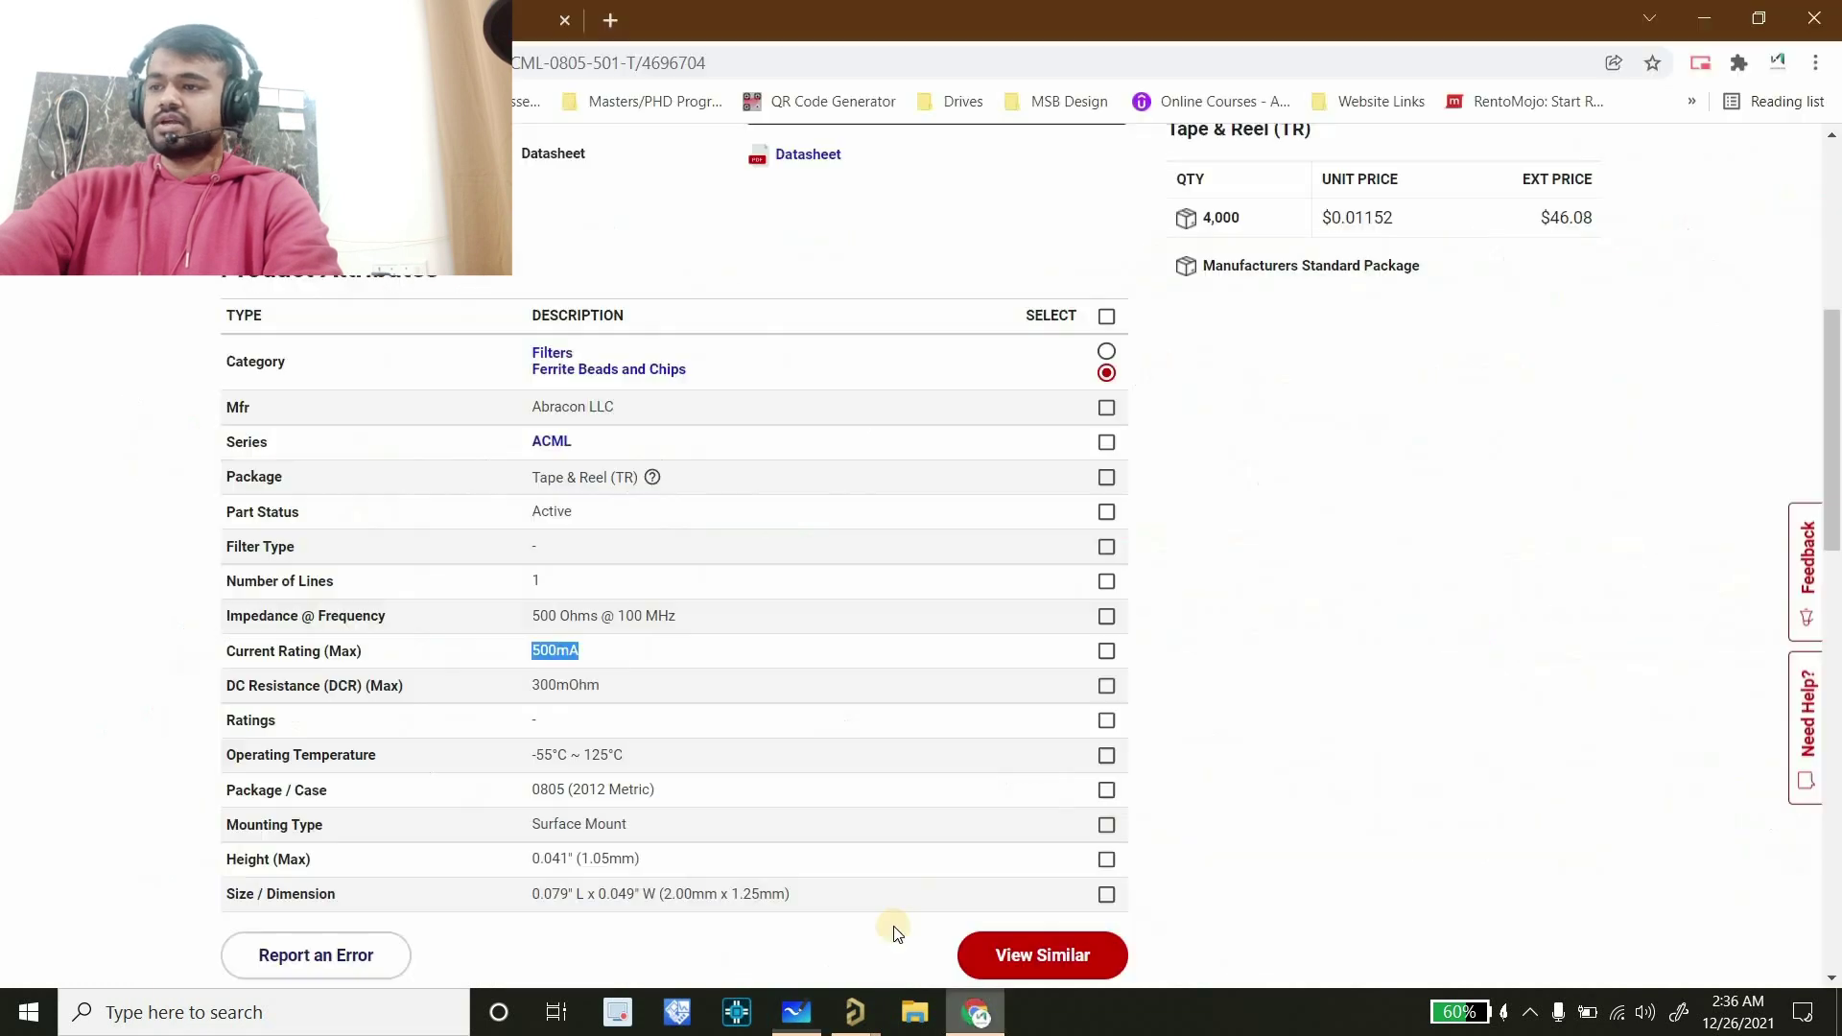
left_click(986, 931)
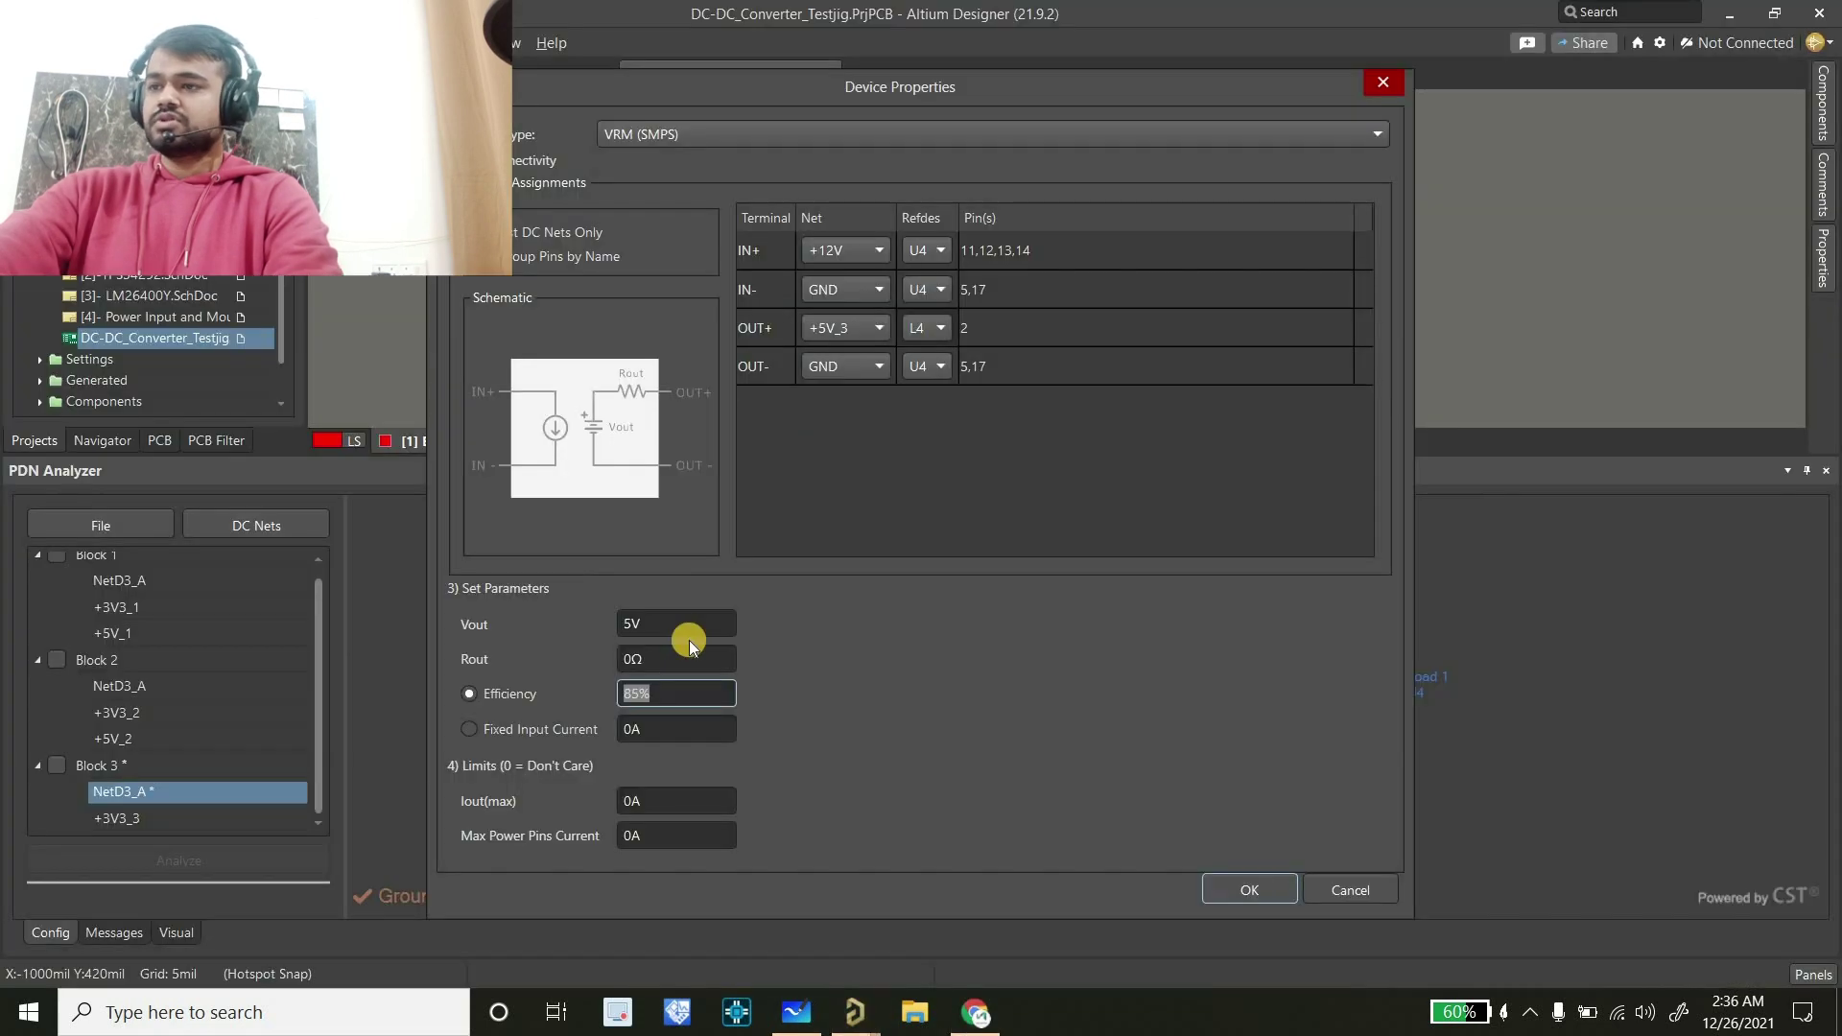
left_click(637, 693)
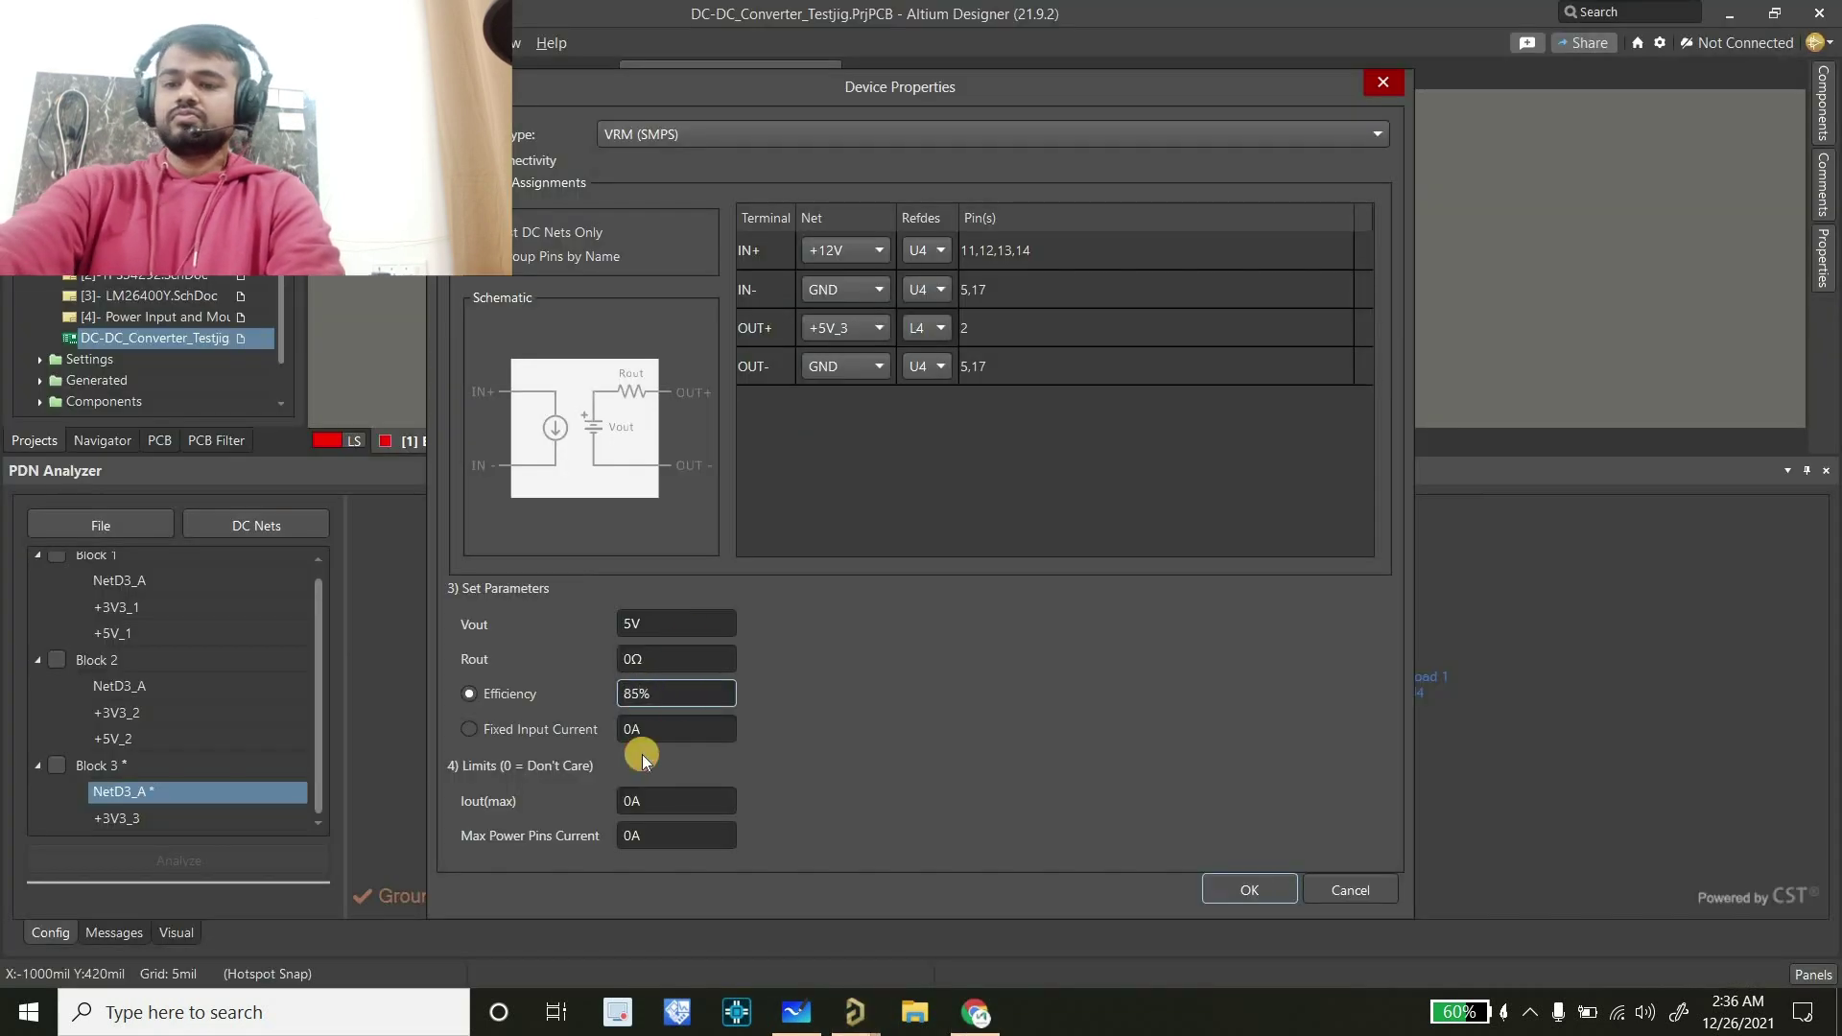
Set the new load's Iout(max) limit to 2 A and accept the device properties
left_click(652, 812)
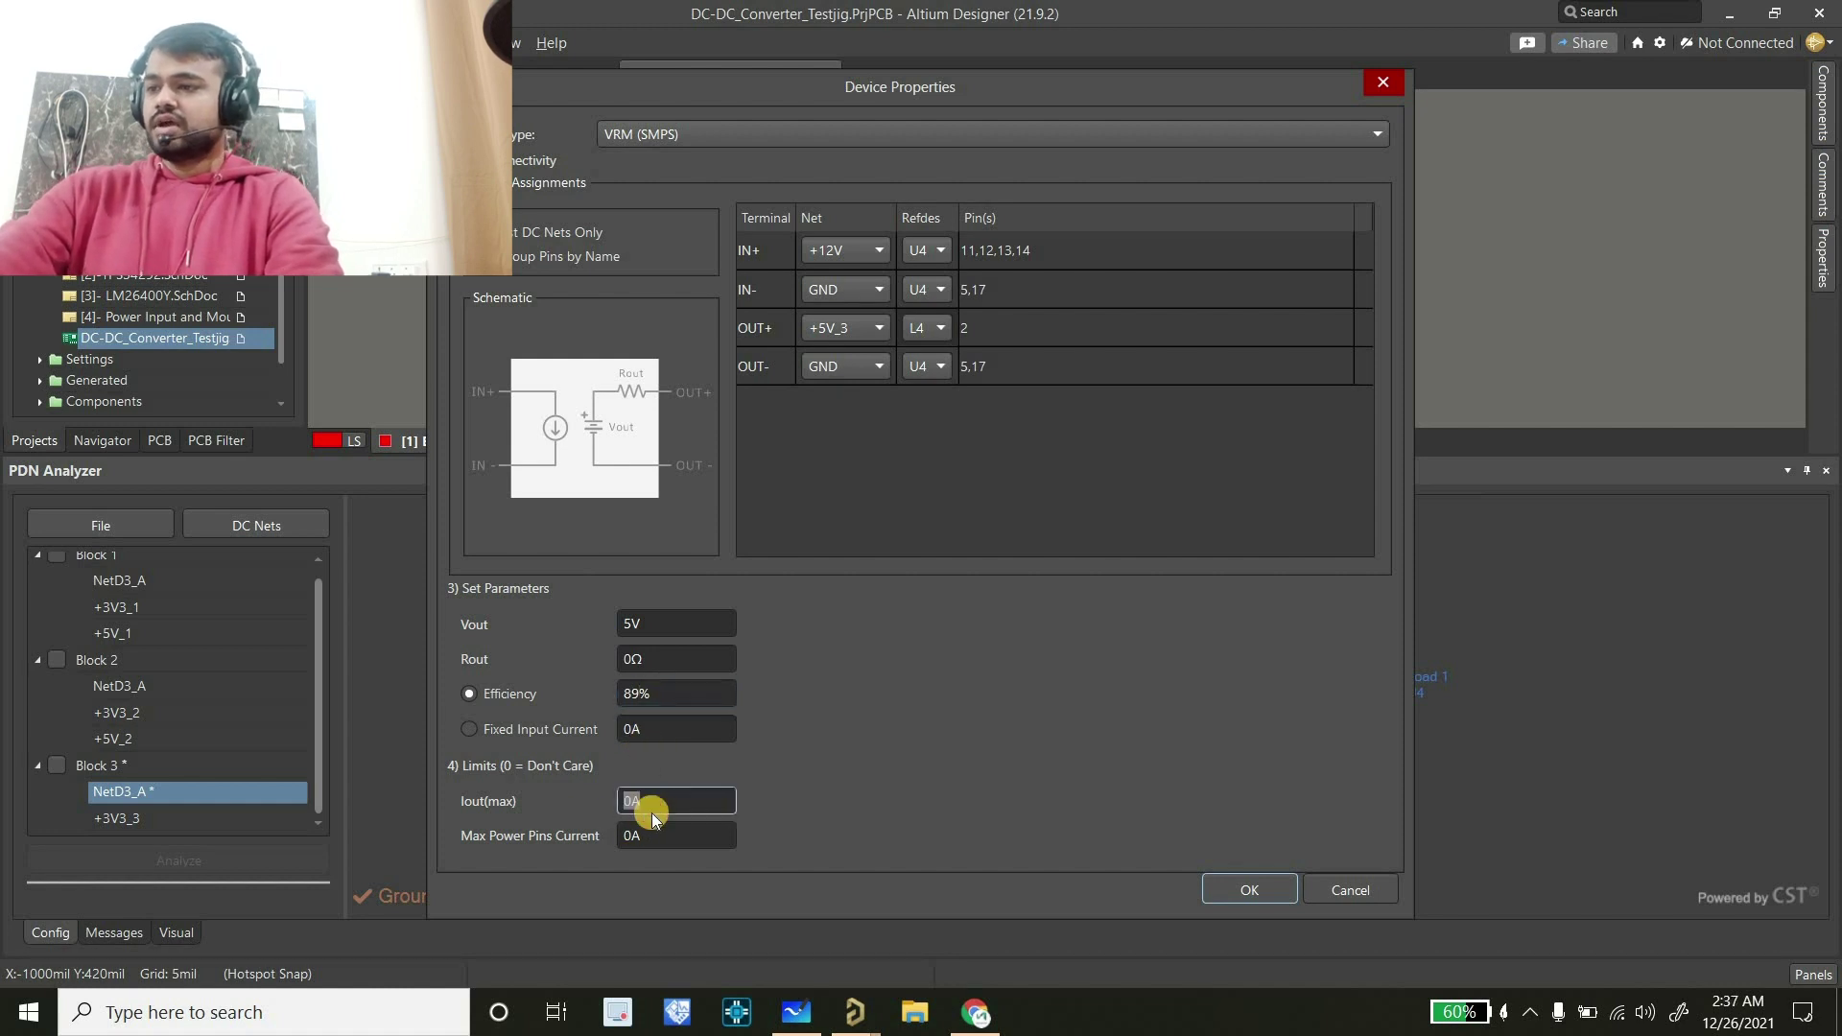
type("2")
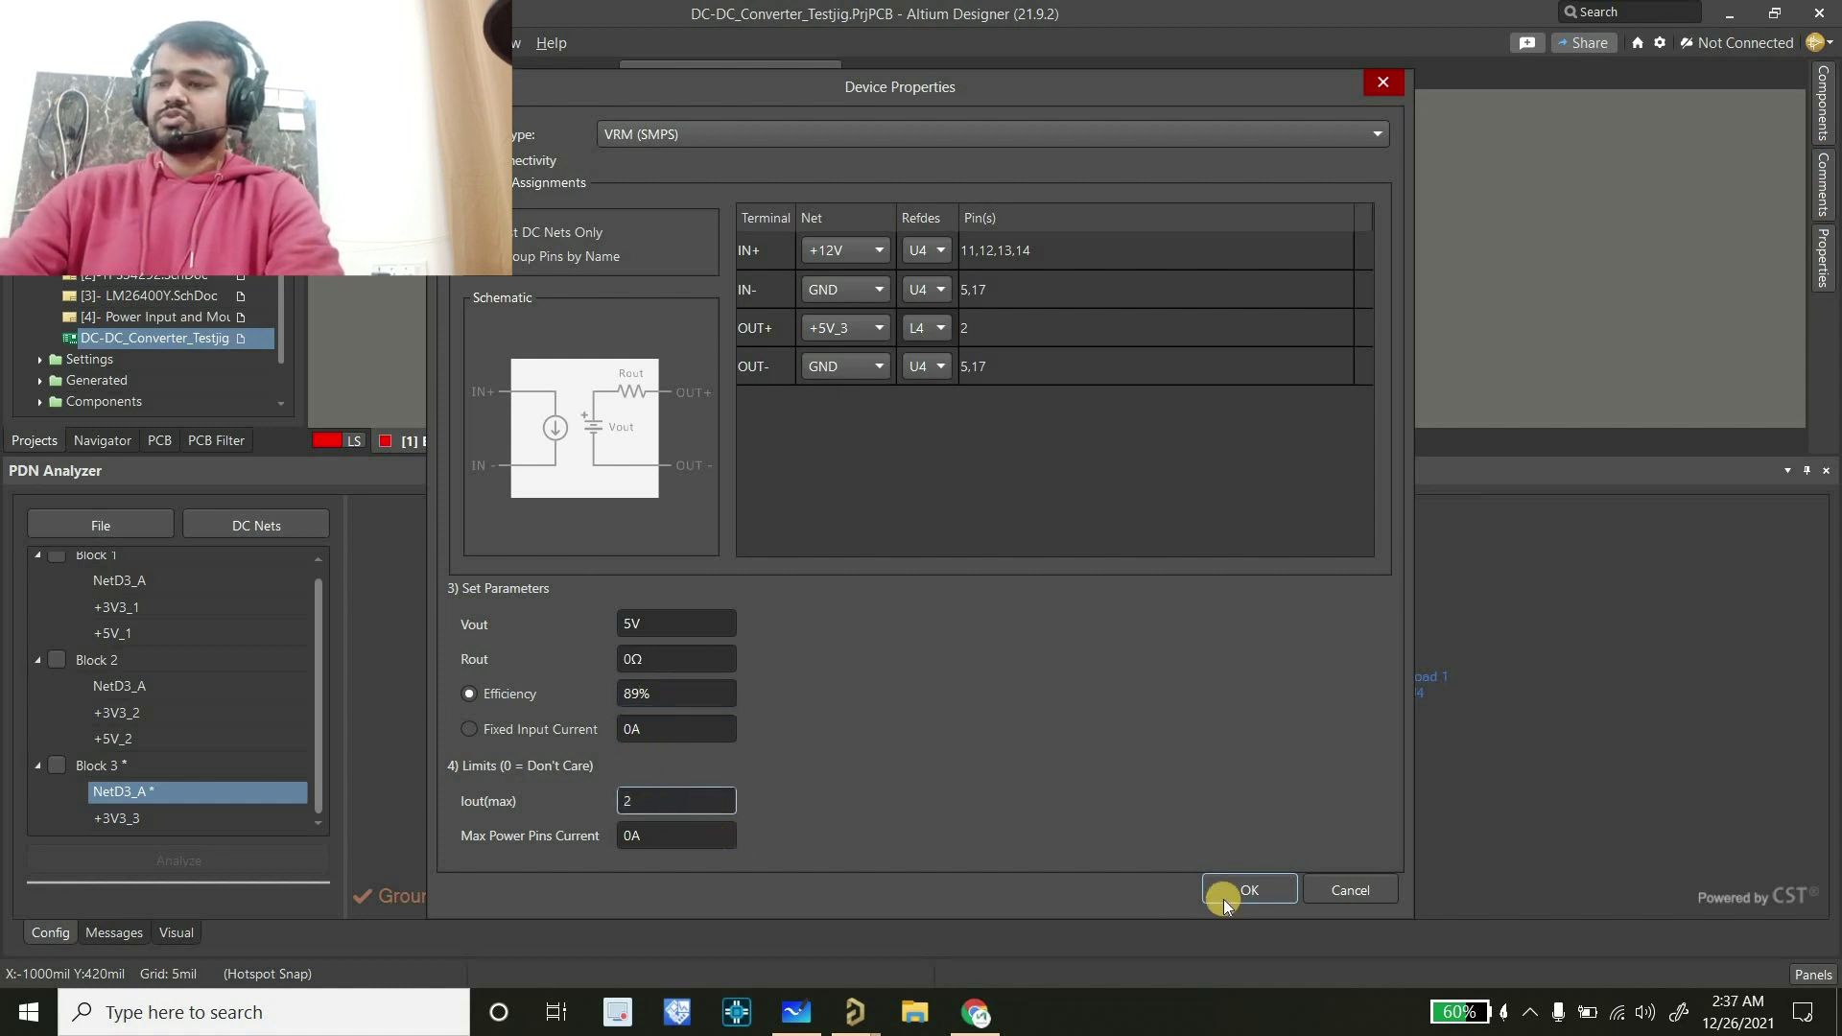
key("Return")
Add the 5 V VRM at Load 2 to a new network for +5V_3
right_click(1260, 706)
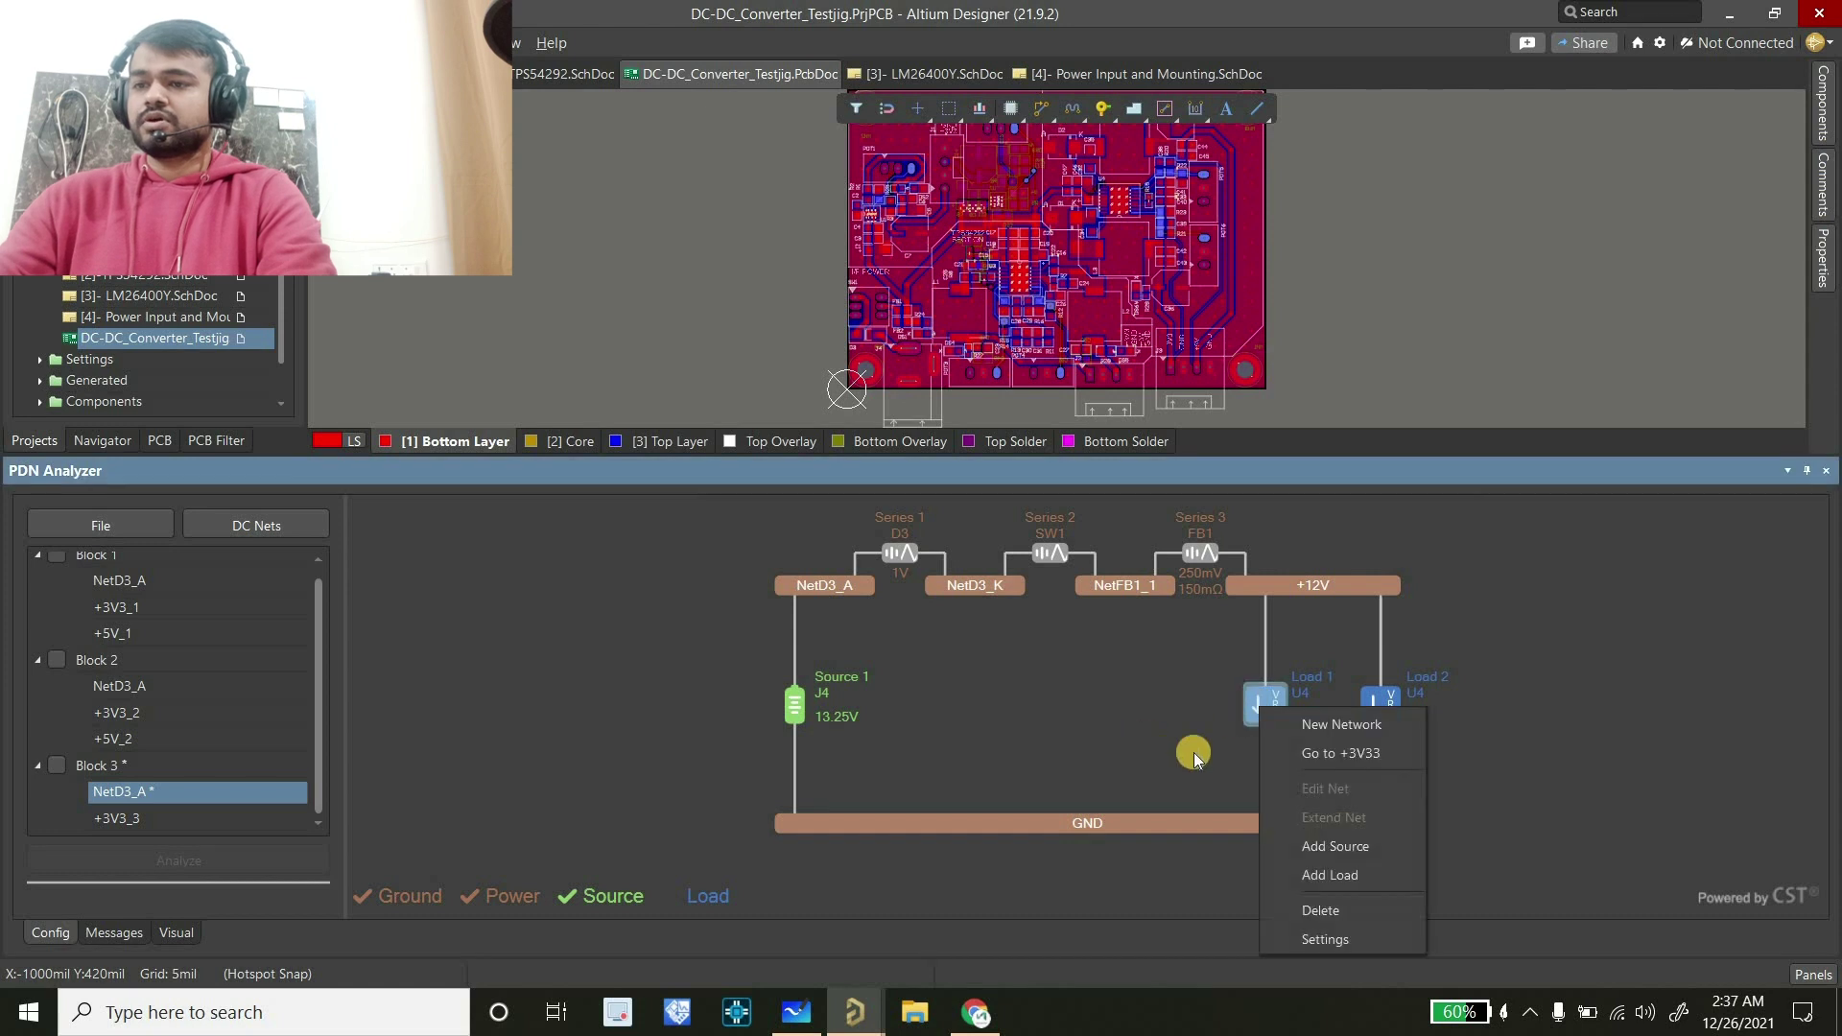
left_click(1328, 731)
right_click(1363, 705)
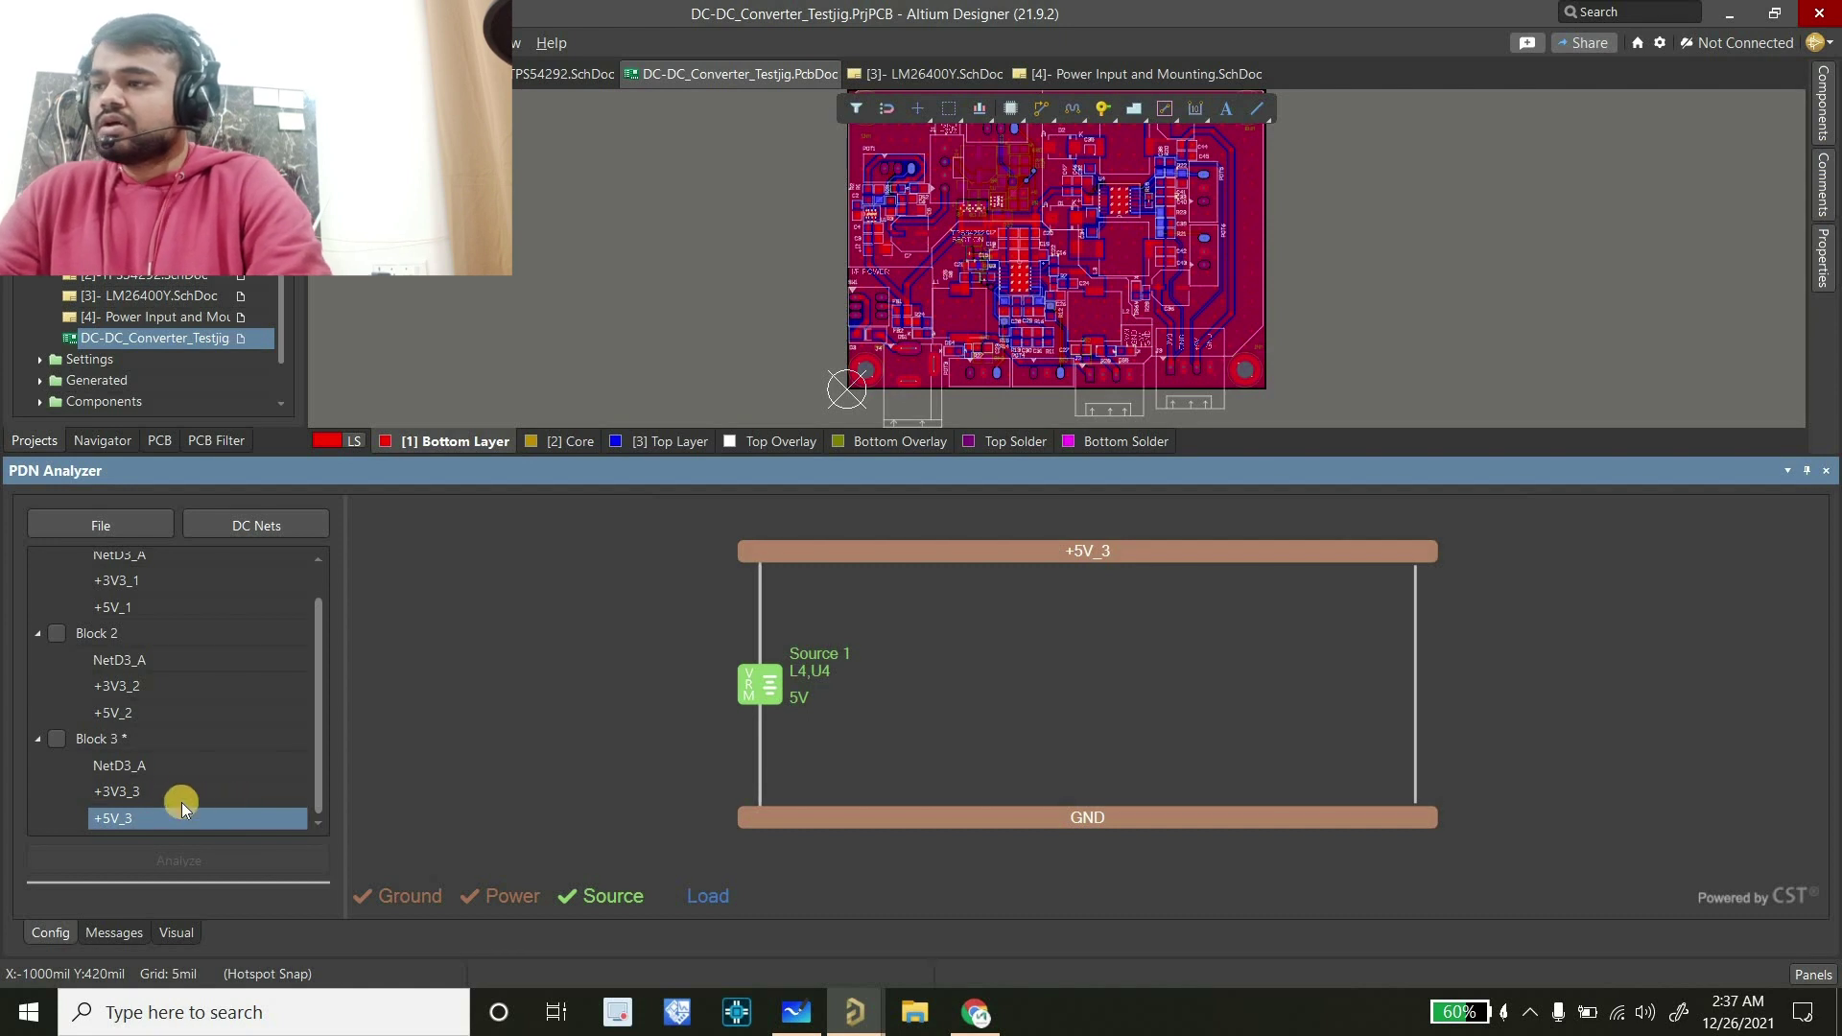
Add an IC (Current) load at J3 to Block 3's +3V3_3 network, with 2 A load current and +/-5% voltage limits
left_click(174, 795)
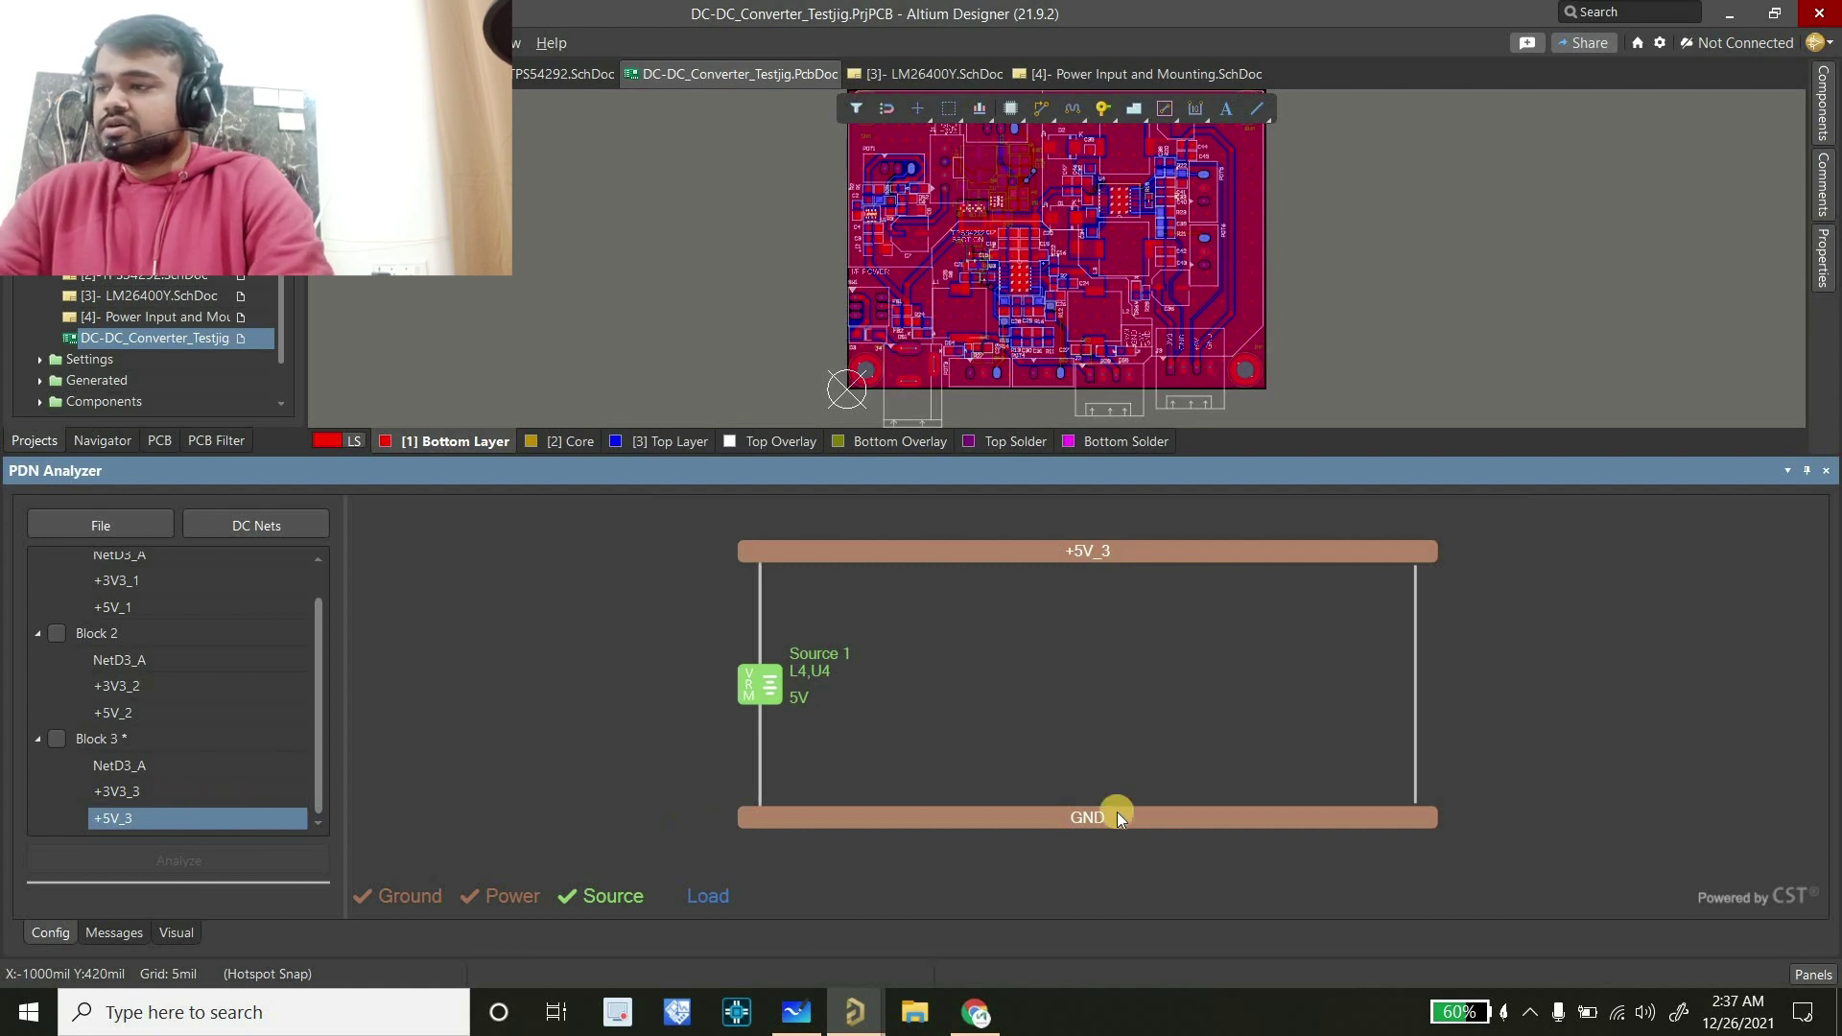
right_click(1418, 709)
left_click(1482, 840)
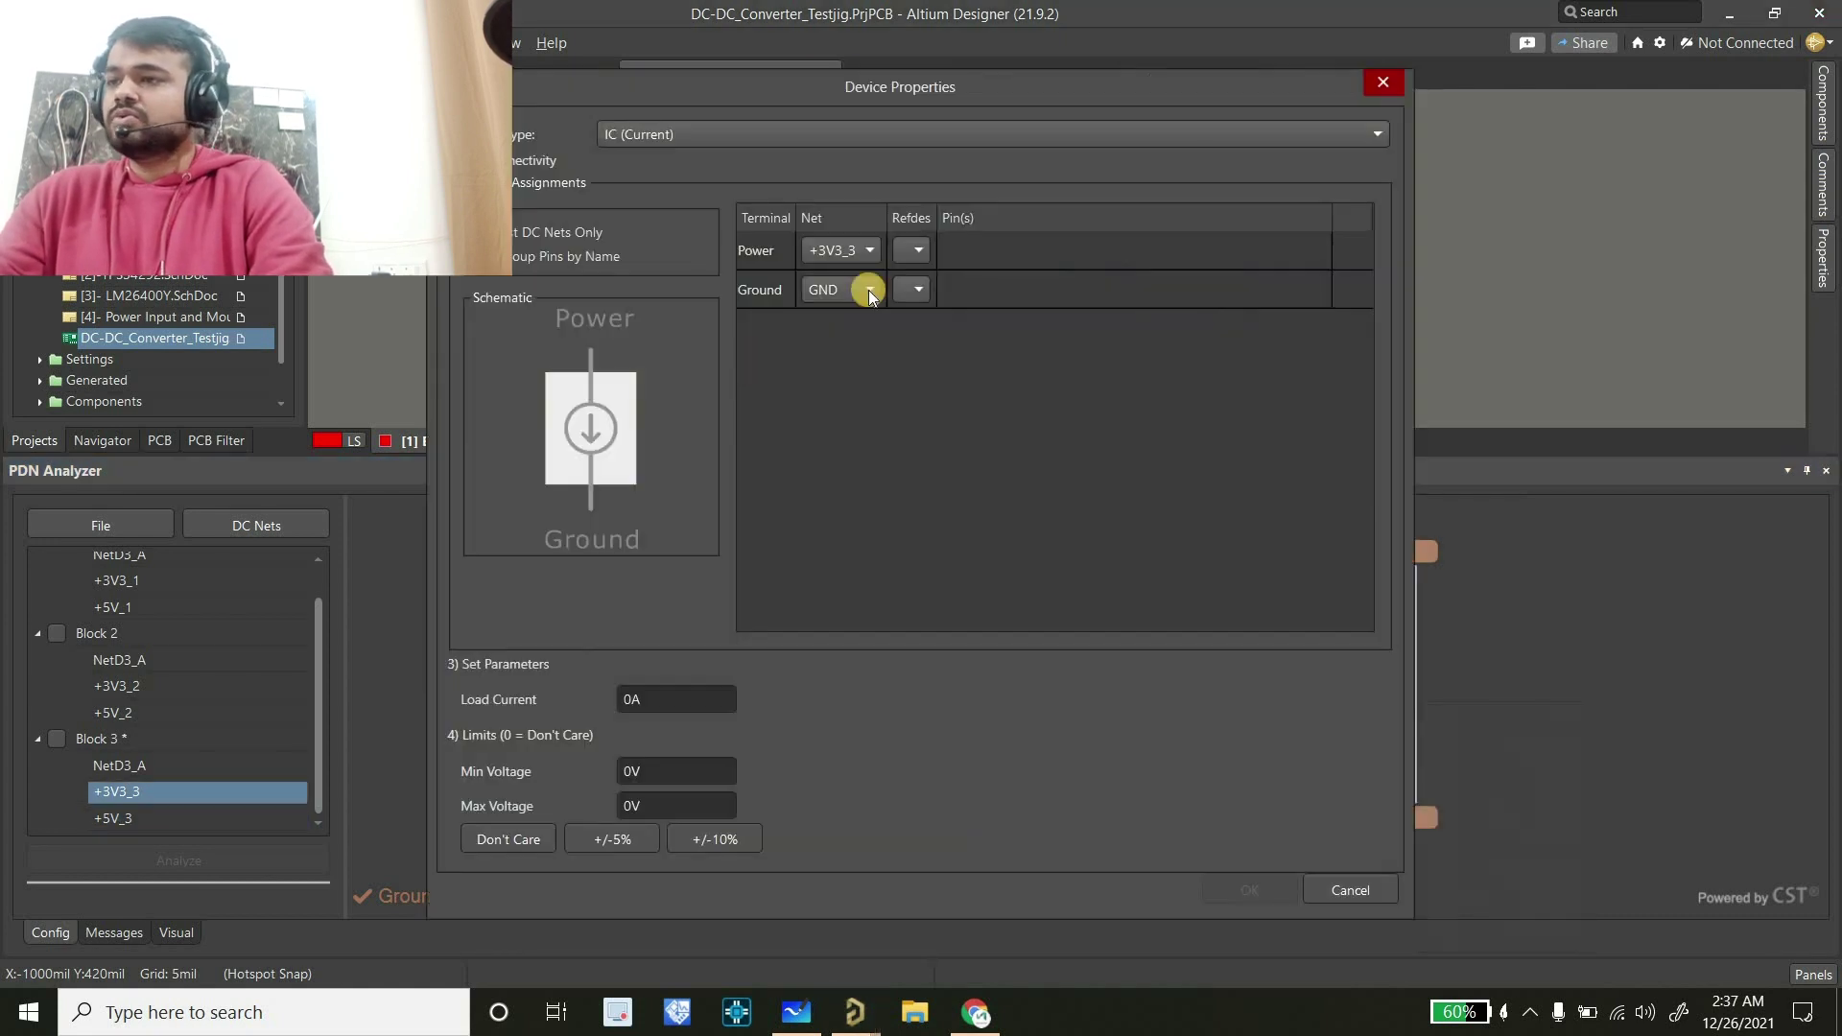
left_click(913, 251)
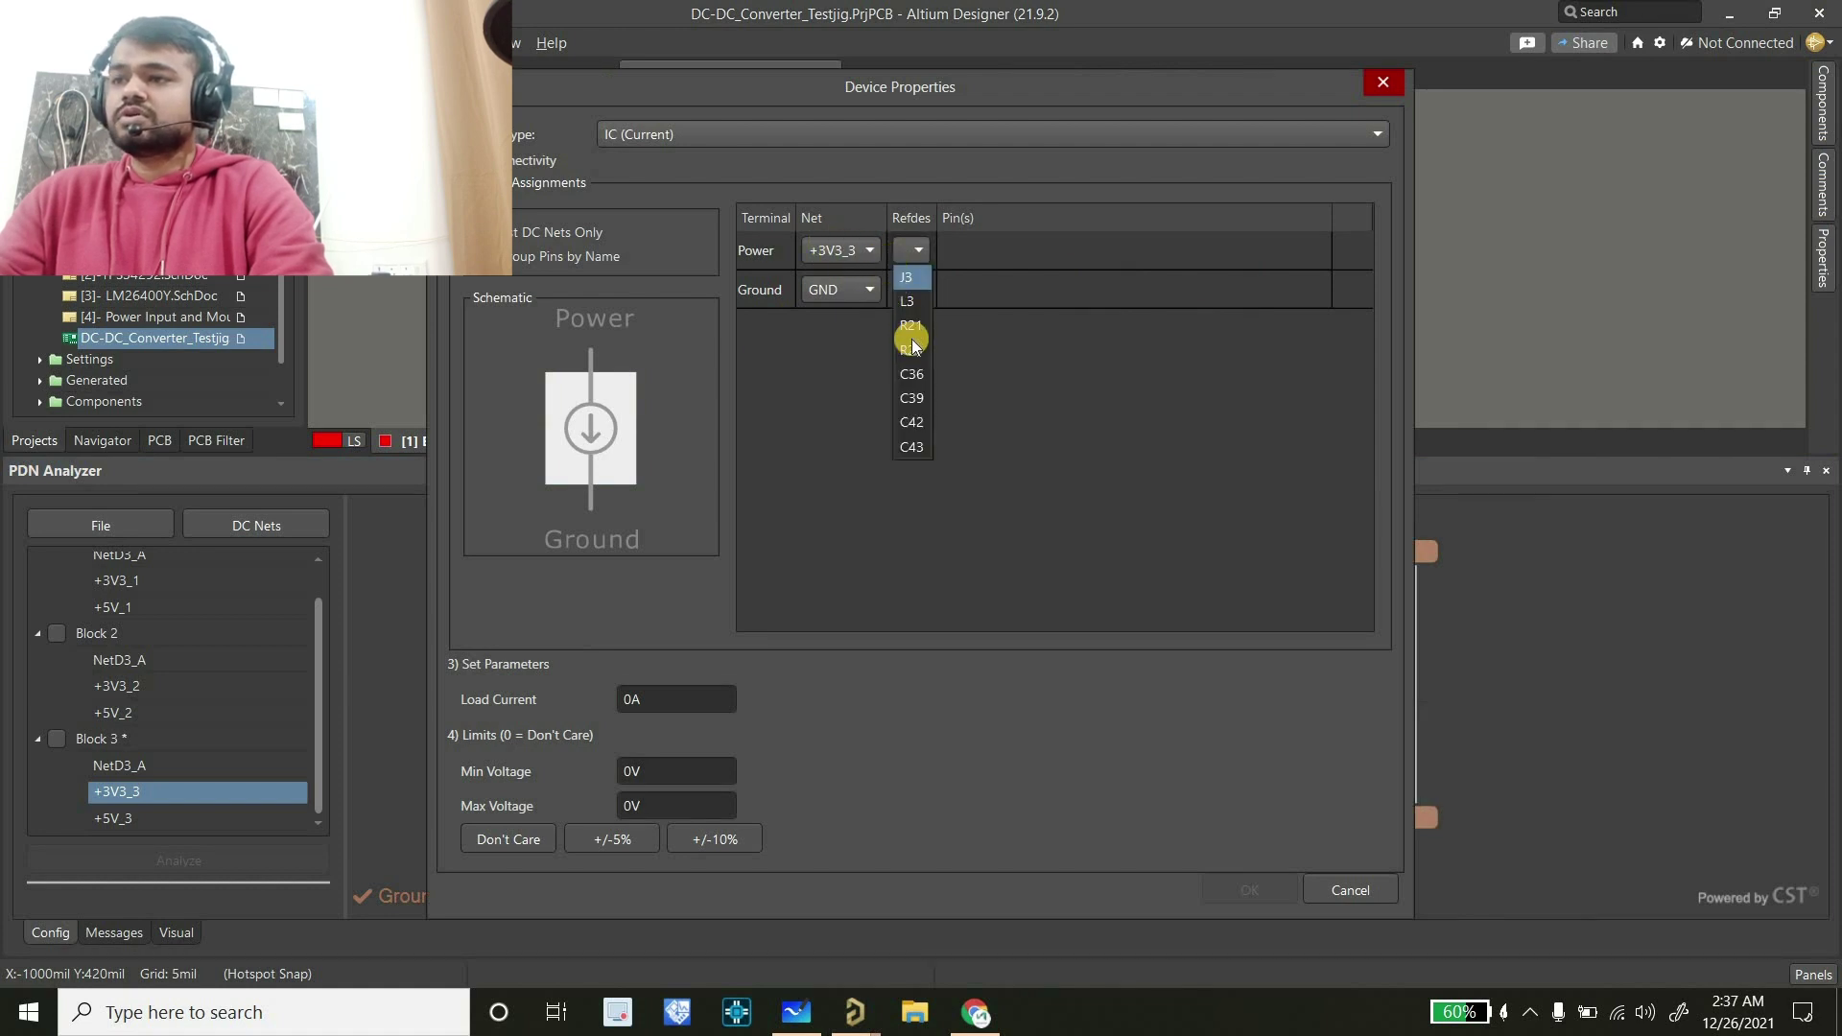
left_click(908, 280)
left_click(666, 704)
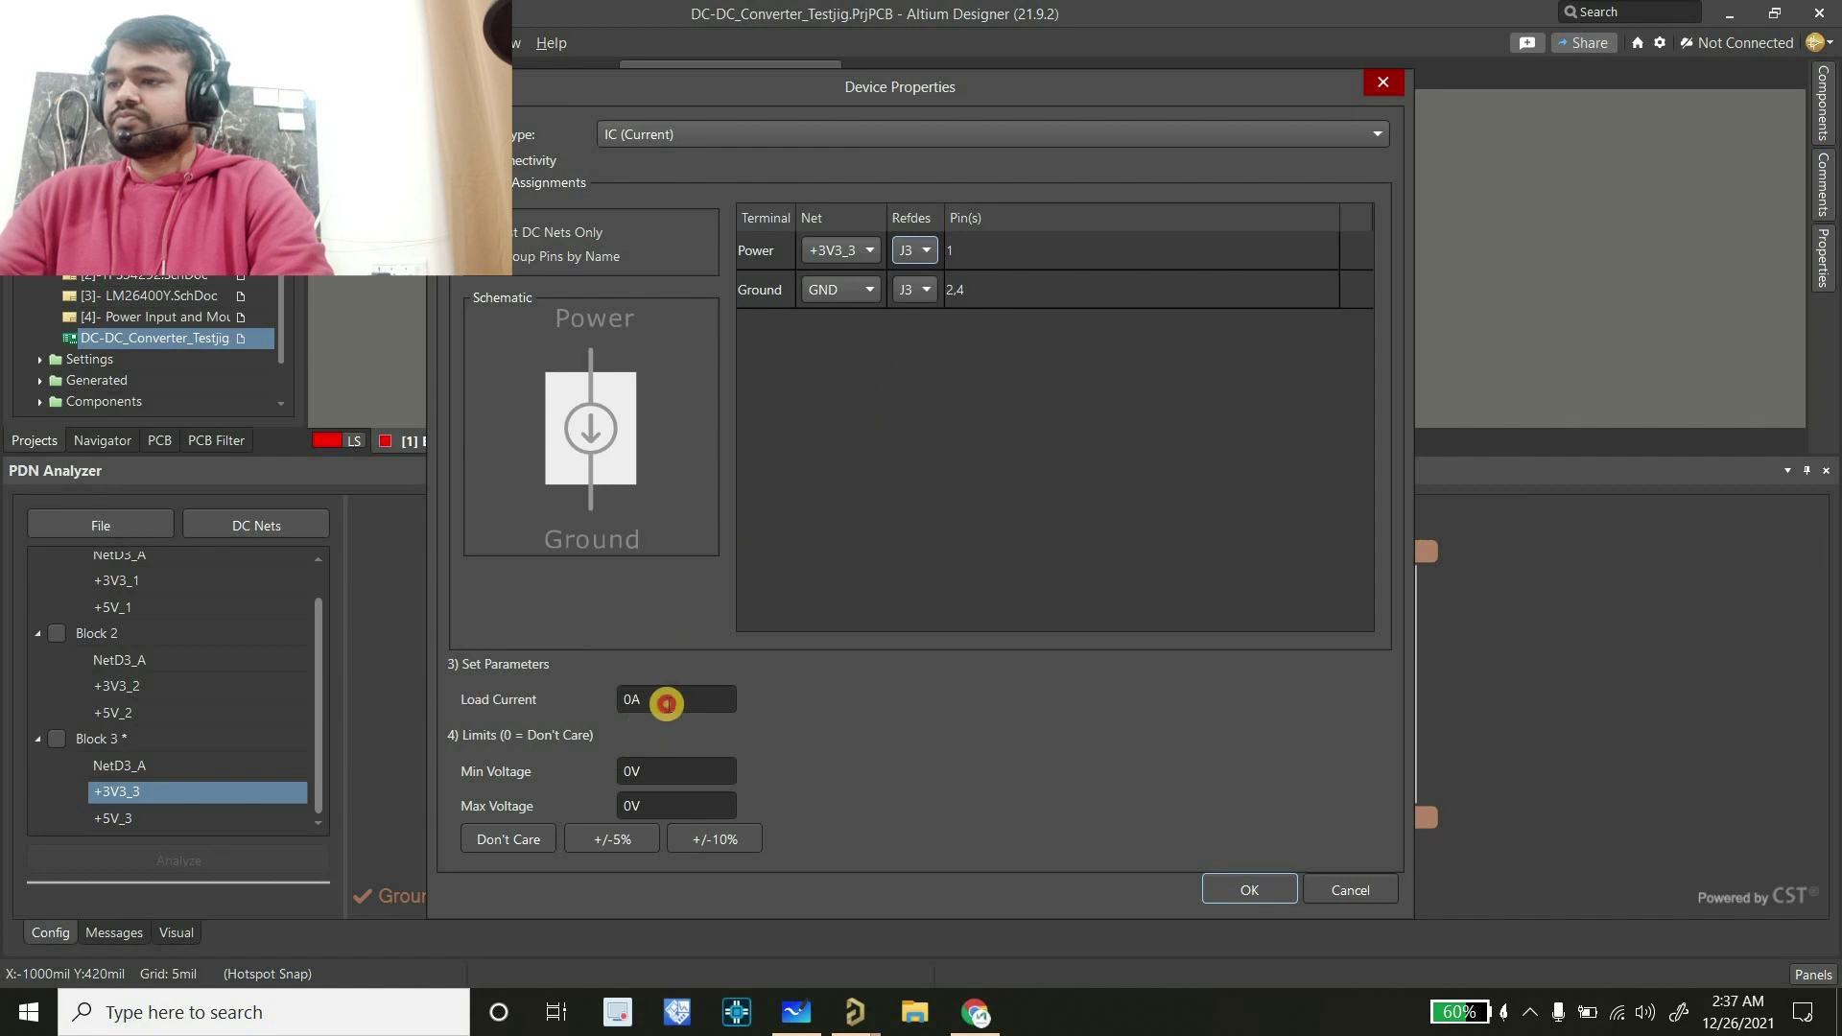
type("2")
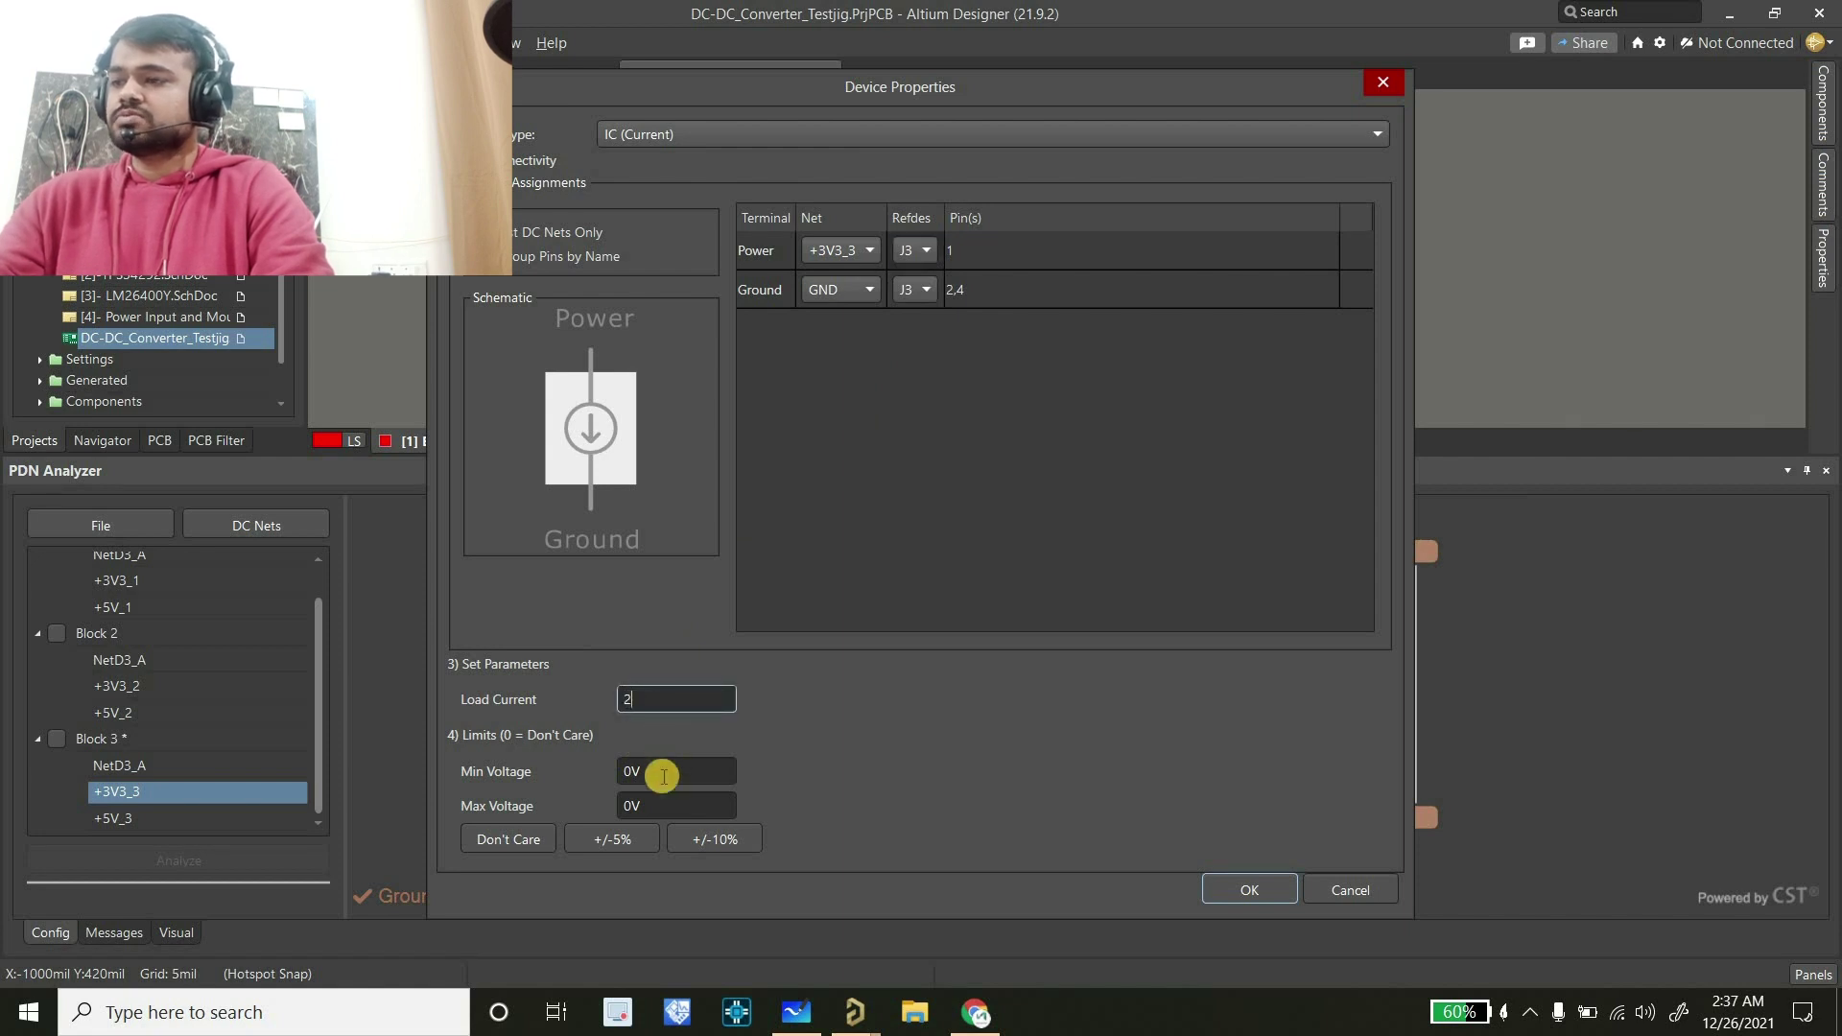
left_click(612, 839)
left_click(1247, 889)
Add an IC (Current) load at J3 to Block 3's +5V_3 network, with 2 A load current and +/-5% voltage limits
left_click(189, 822)
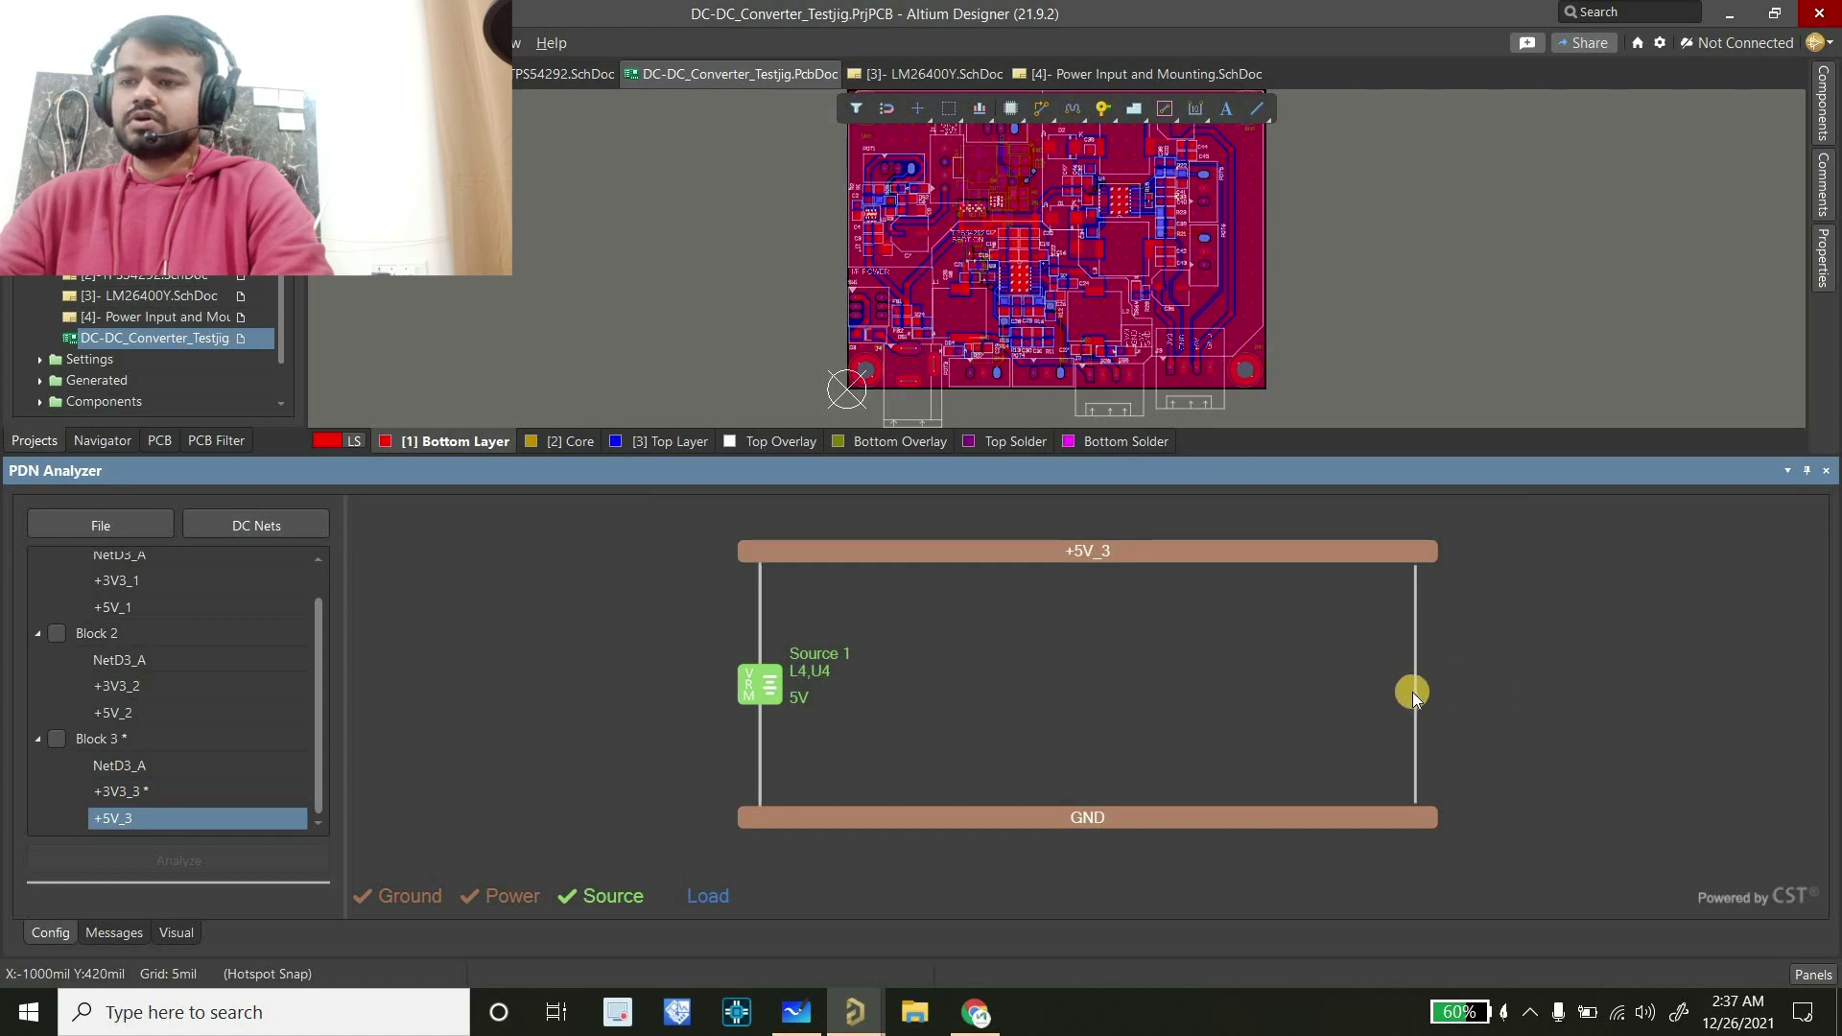
right_click(1424, 769)
left_click(1478, 831)
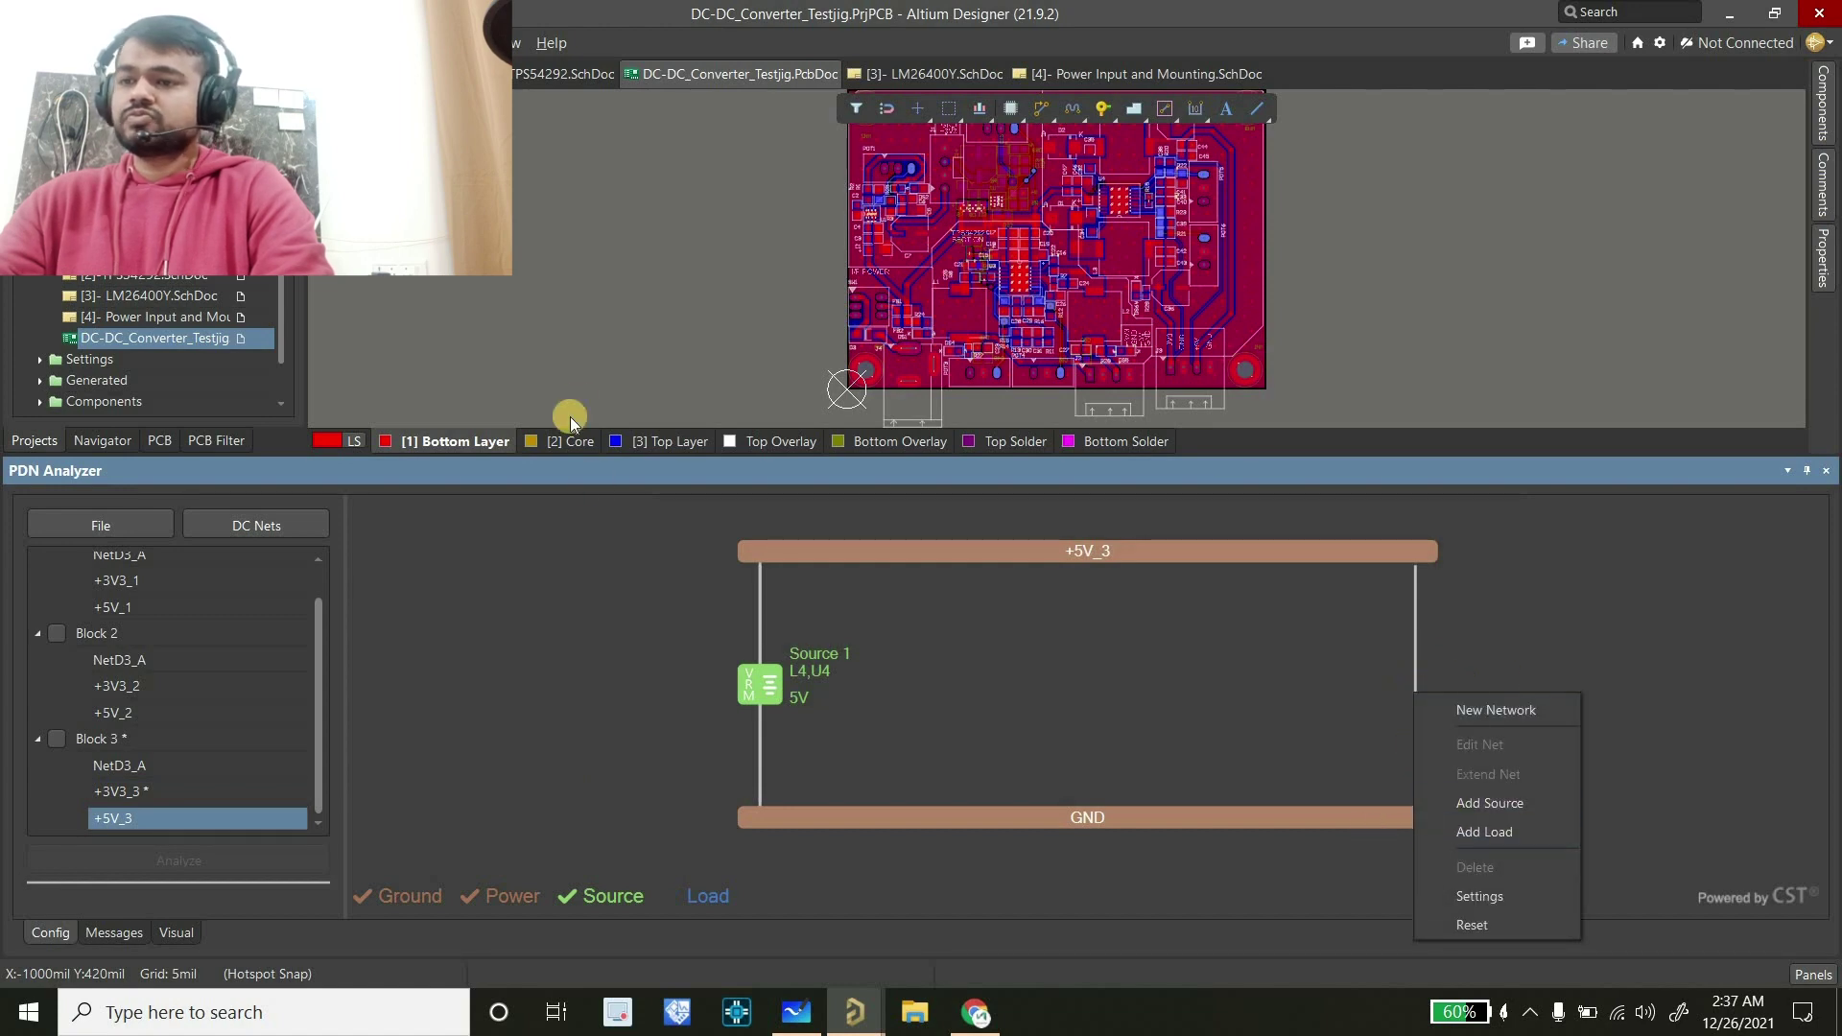
left_click(662, 701)
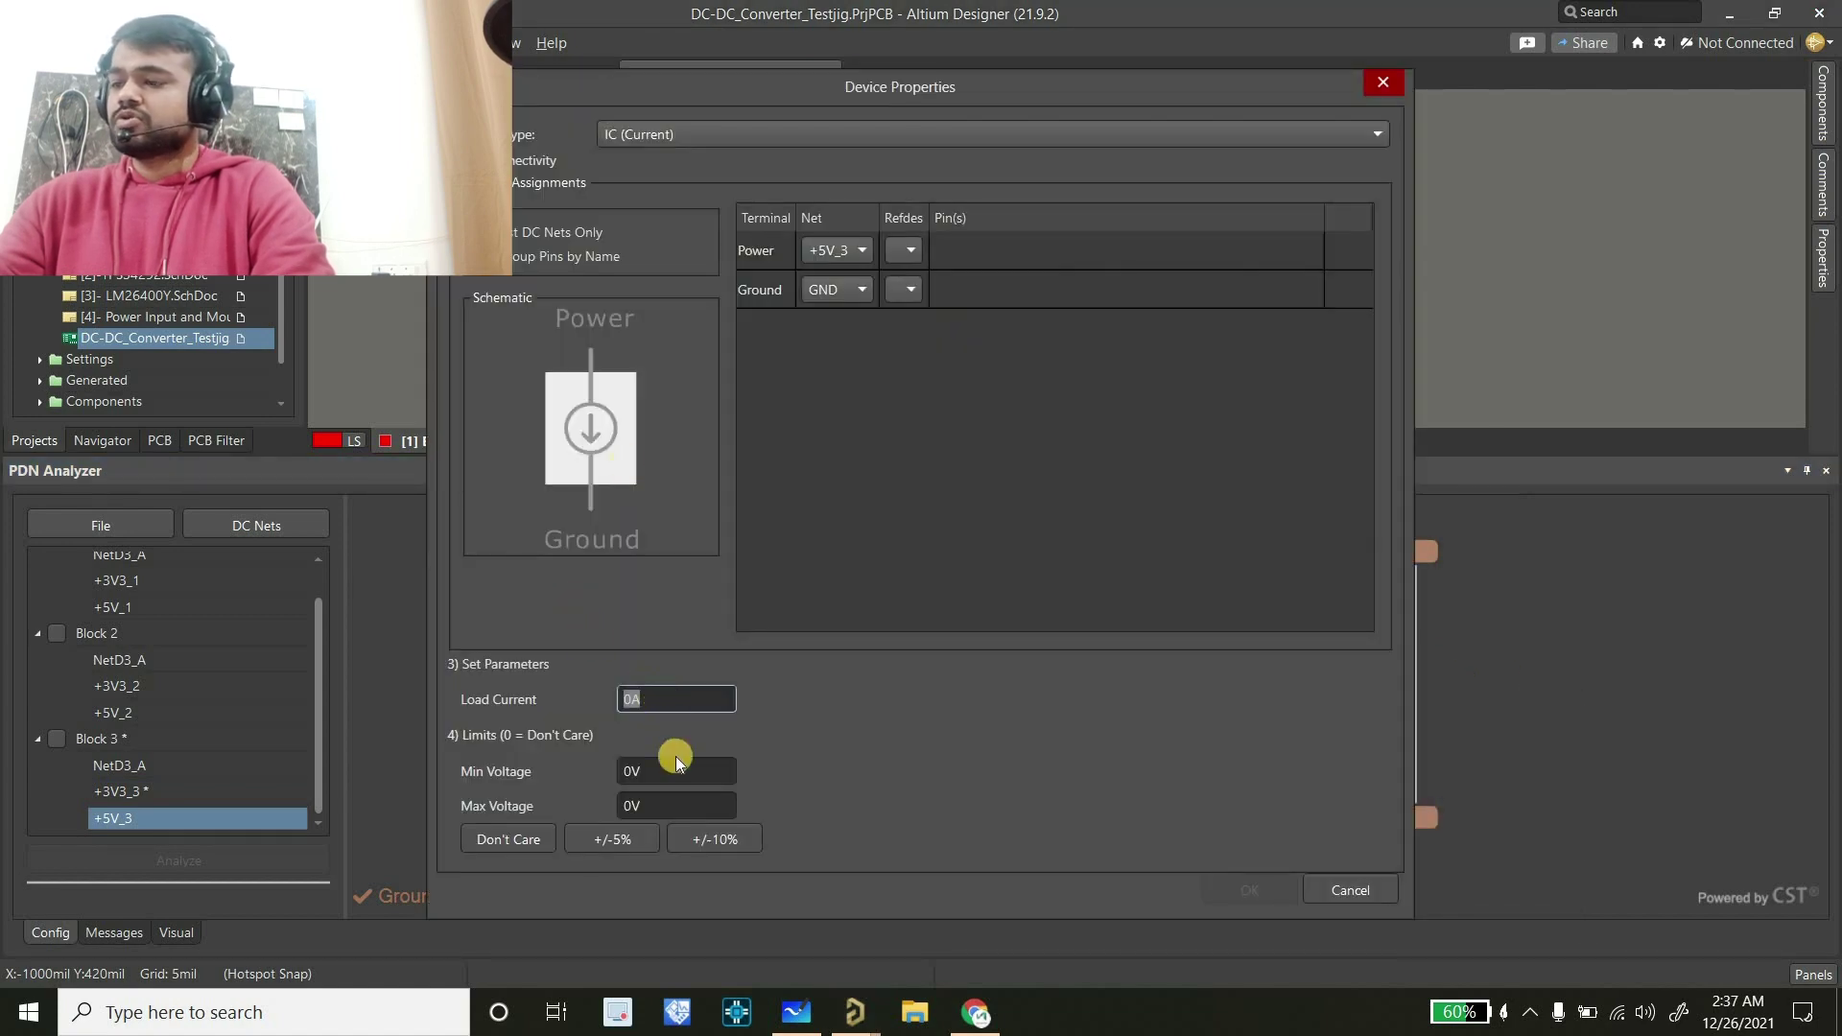
type("2")
left_click(615, 840)
left_click(902, 261)
left_click(904, 281)
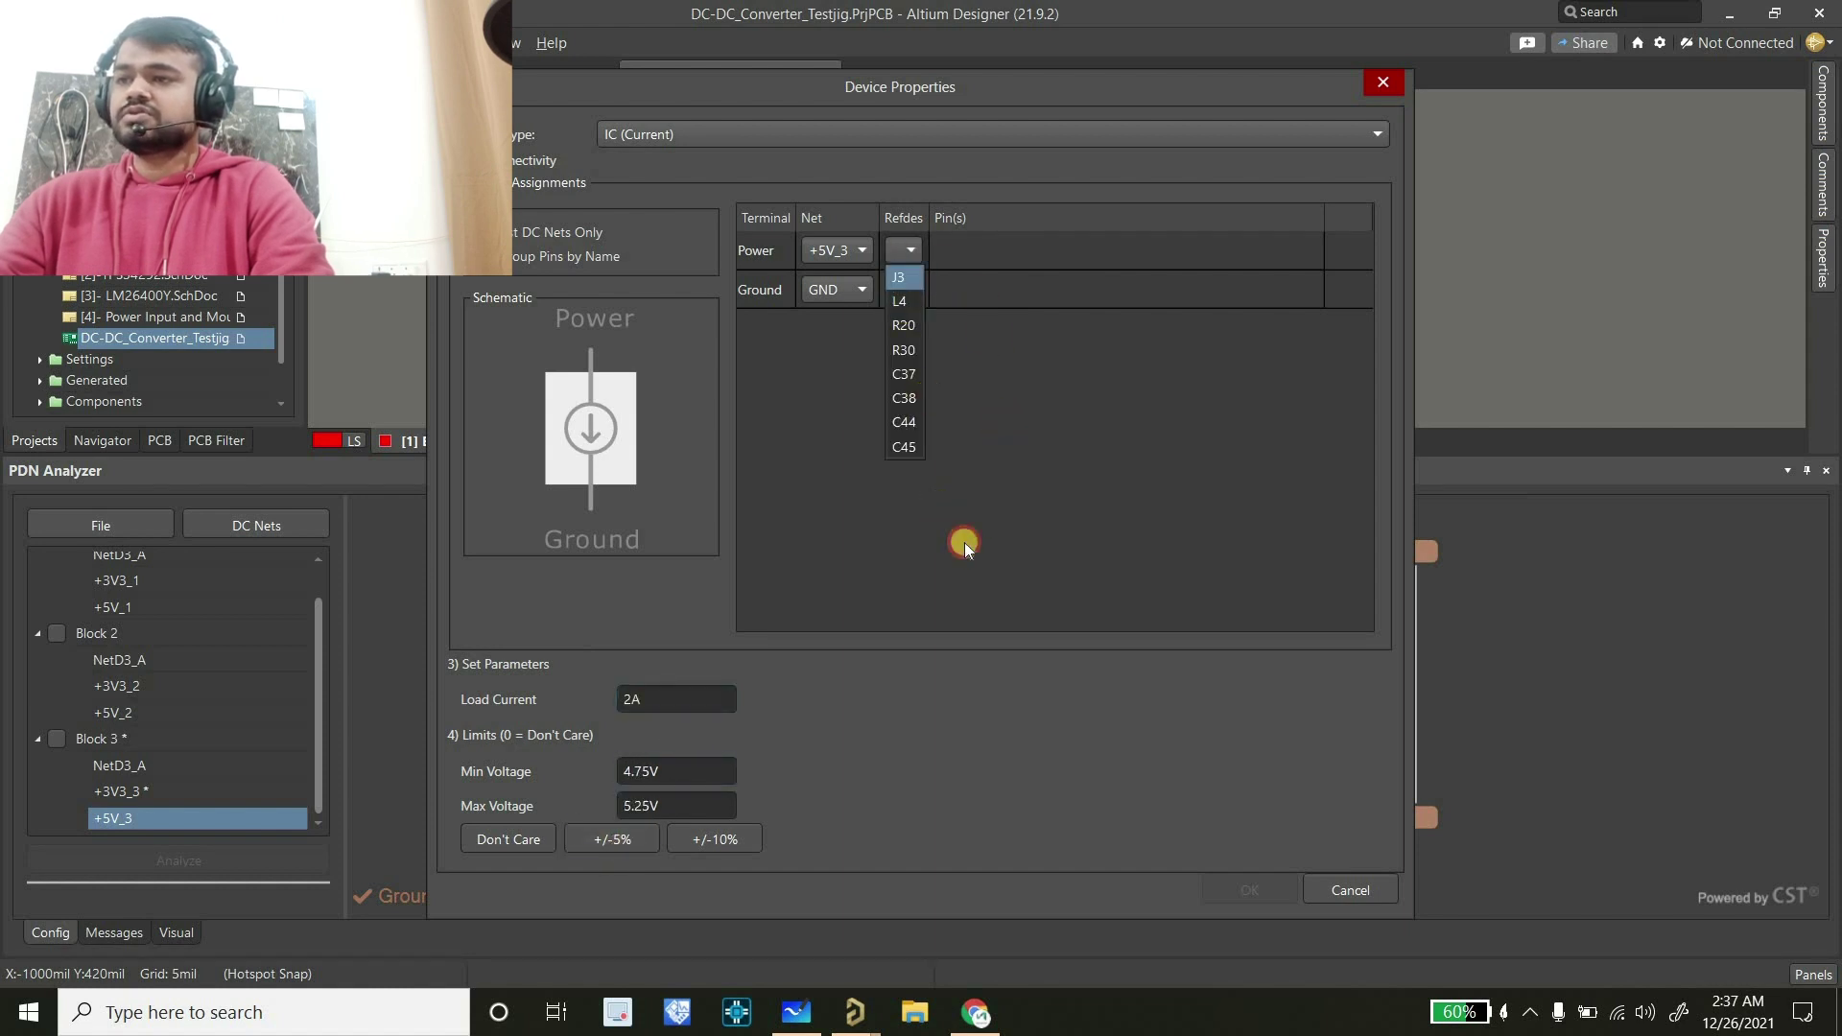
left_click(1246, 892)
Save the PDN Analyzer configuration with the completed Block 3 networks
left_click(100, 526)
left_click(113, 615)
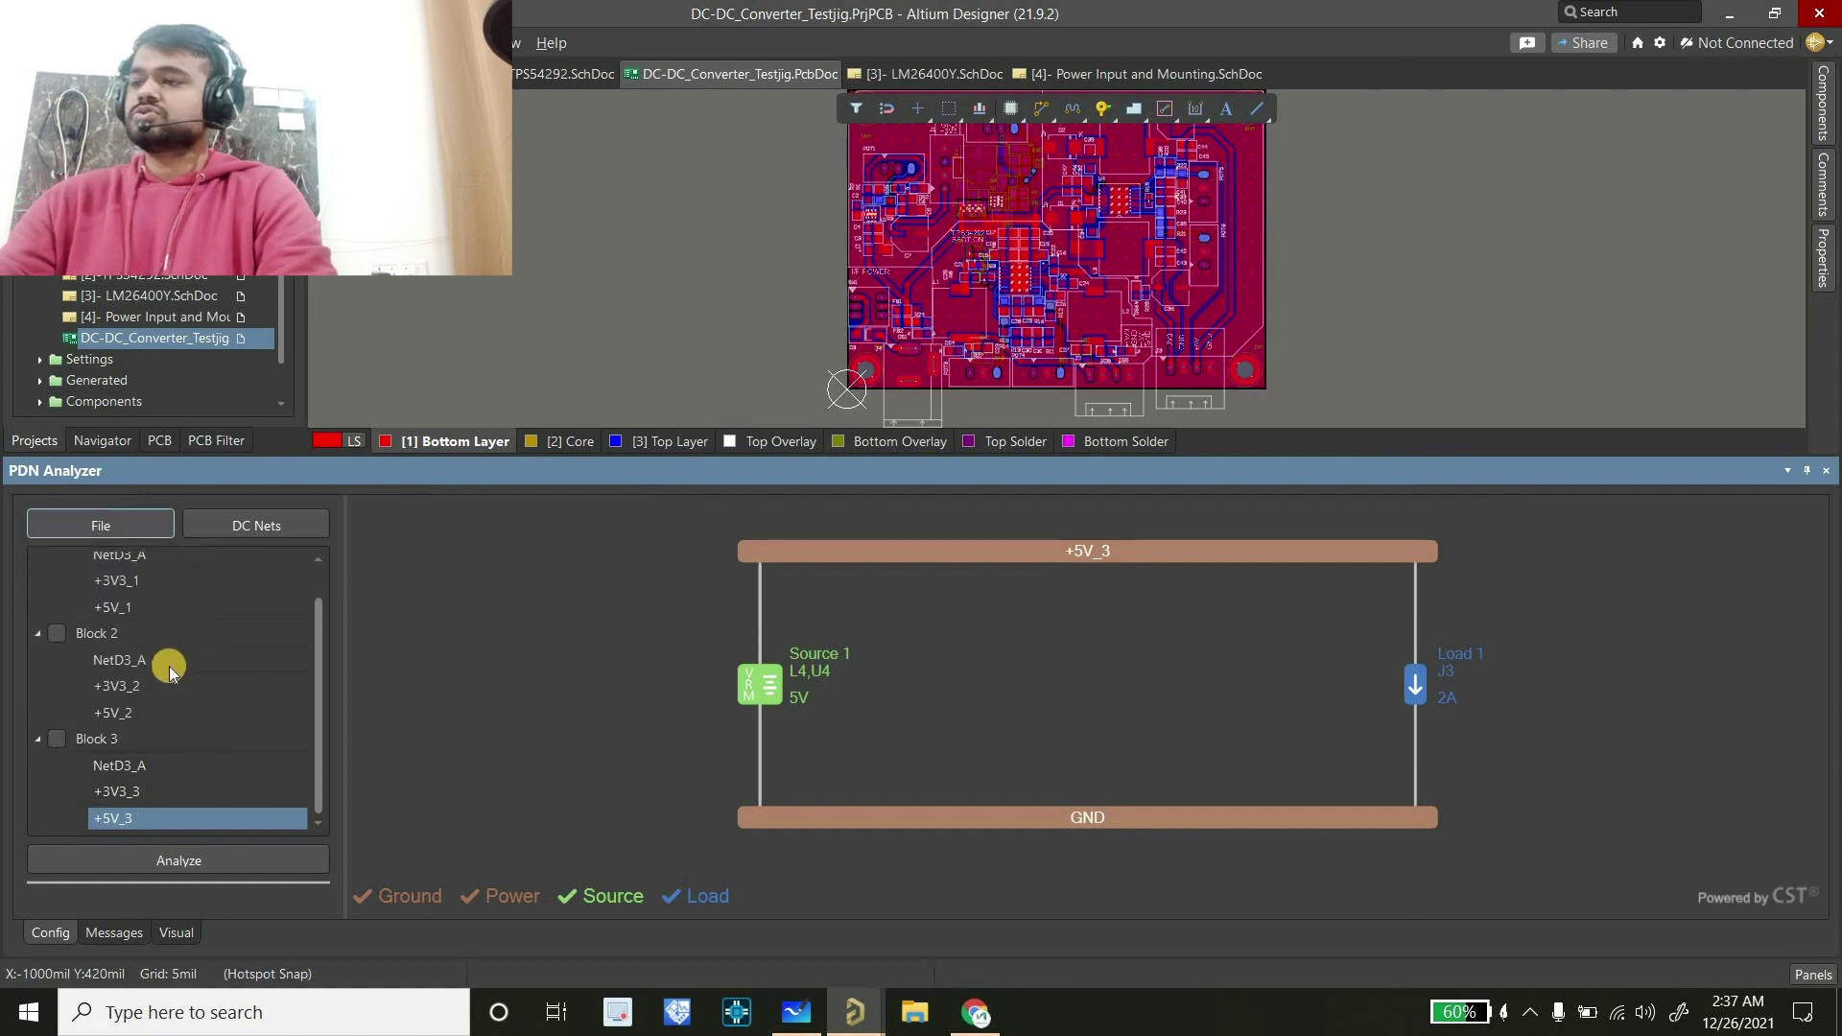
scroll(169, 666, "up", 5)
scroll(173, 746, "down", 2)
scroll(163, 728, "up", 2)
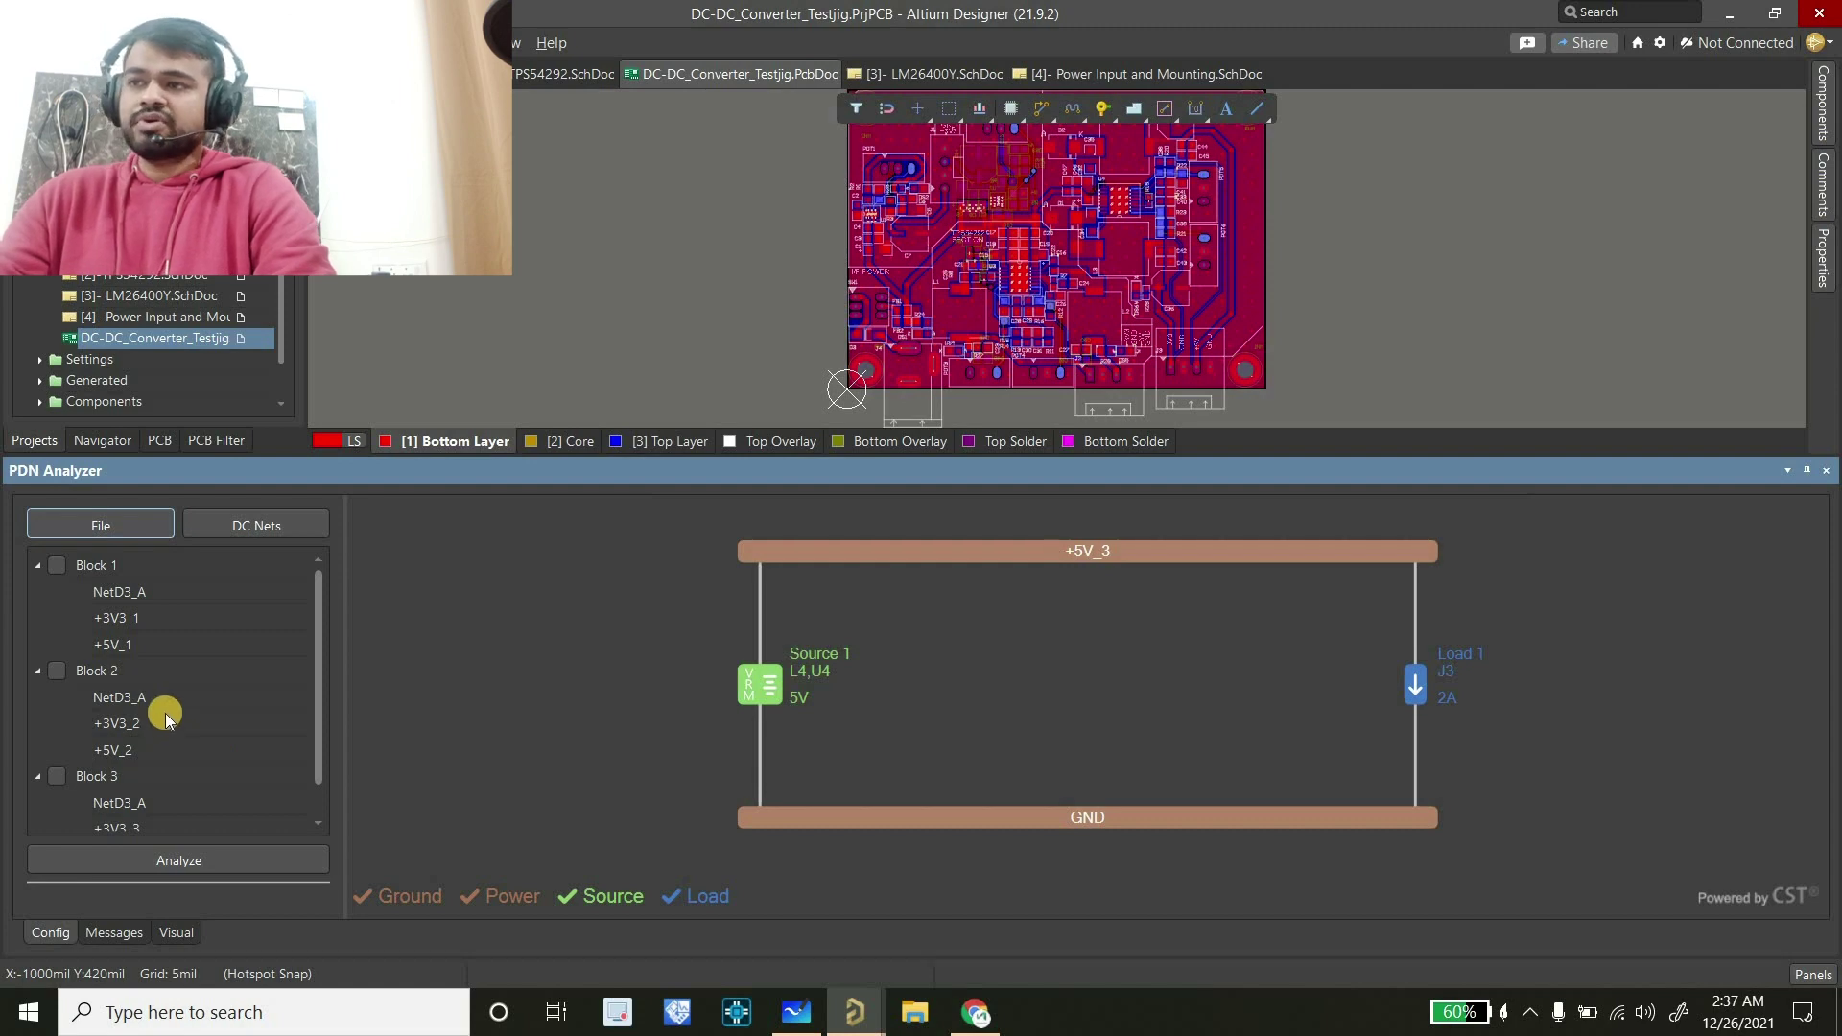
scroll(165, 721, "down", 1)
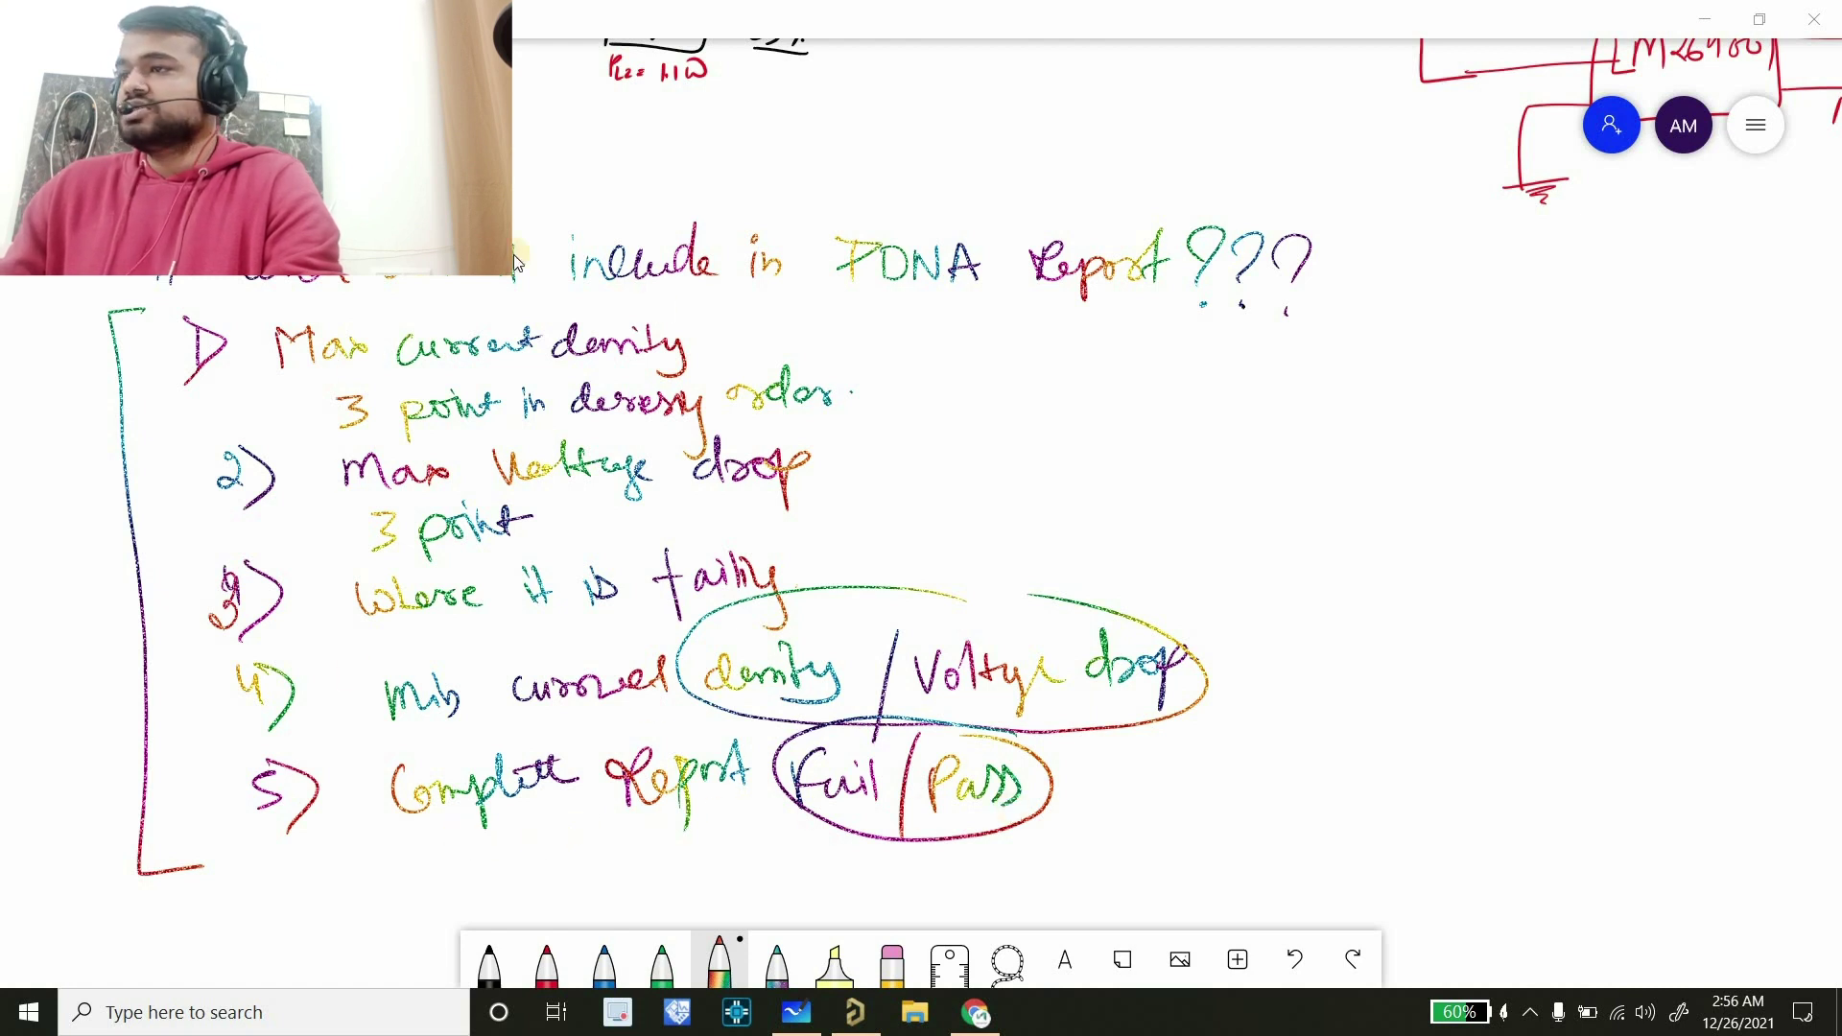
Switch from the whiteboard to Altium Designer and run a batch analysis of Block 1 in PDN Analyzer
left_click(1705, 19)
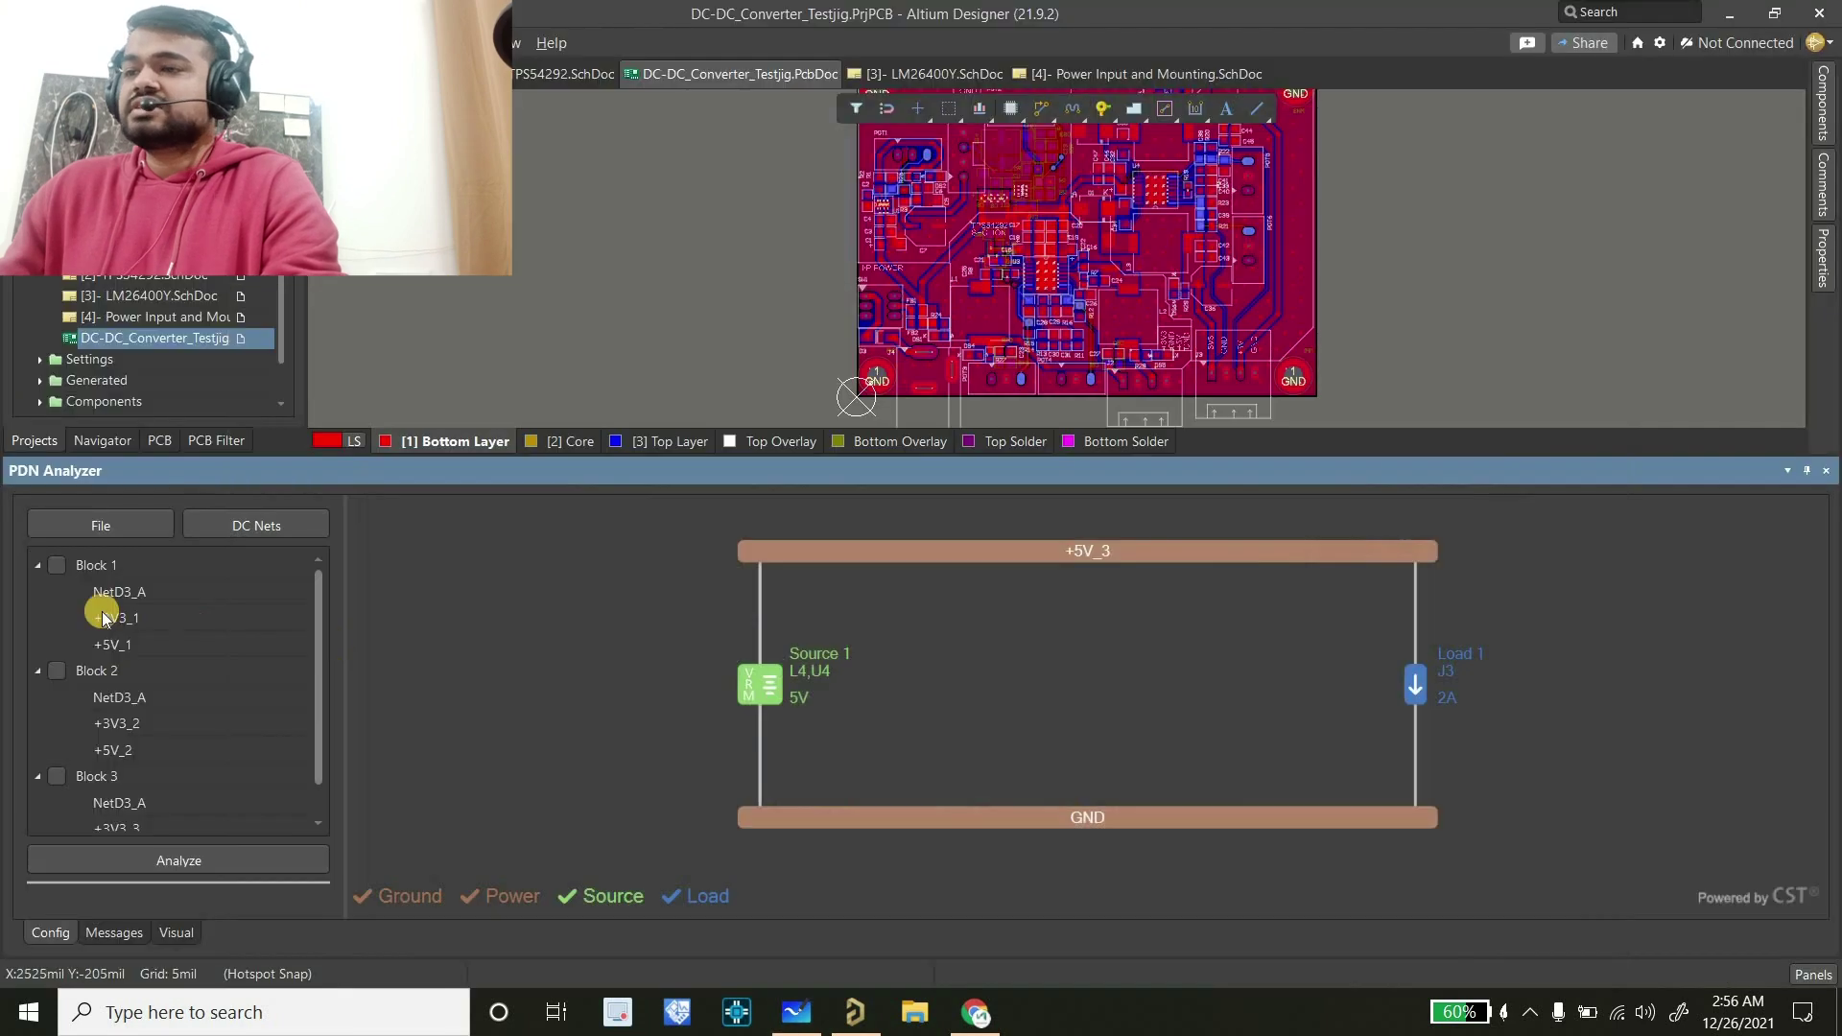
scroll(96, 624, "down", 1)
scroll(38, 566, "up", 1)
left_click(60, 567)
scroll(160, 696, "down", 1)
scroll(168, 825, "up", 1)
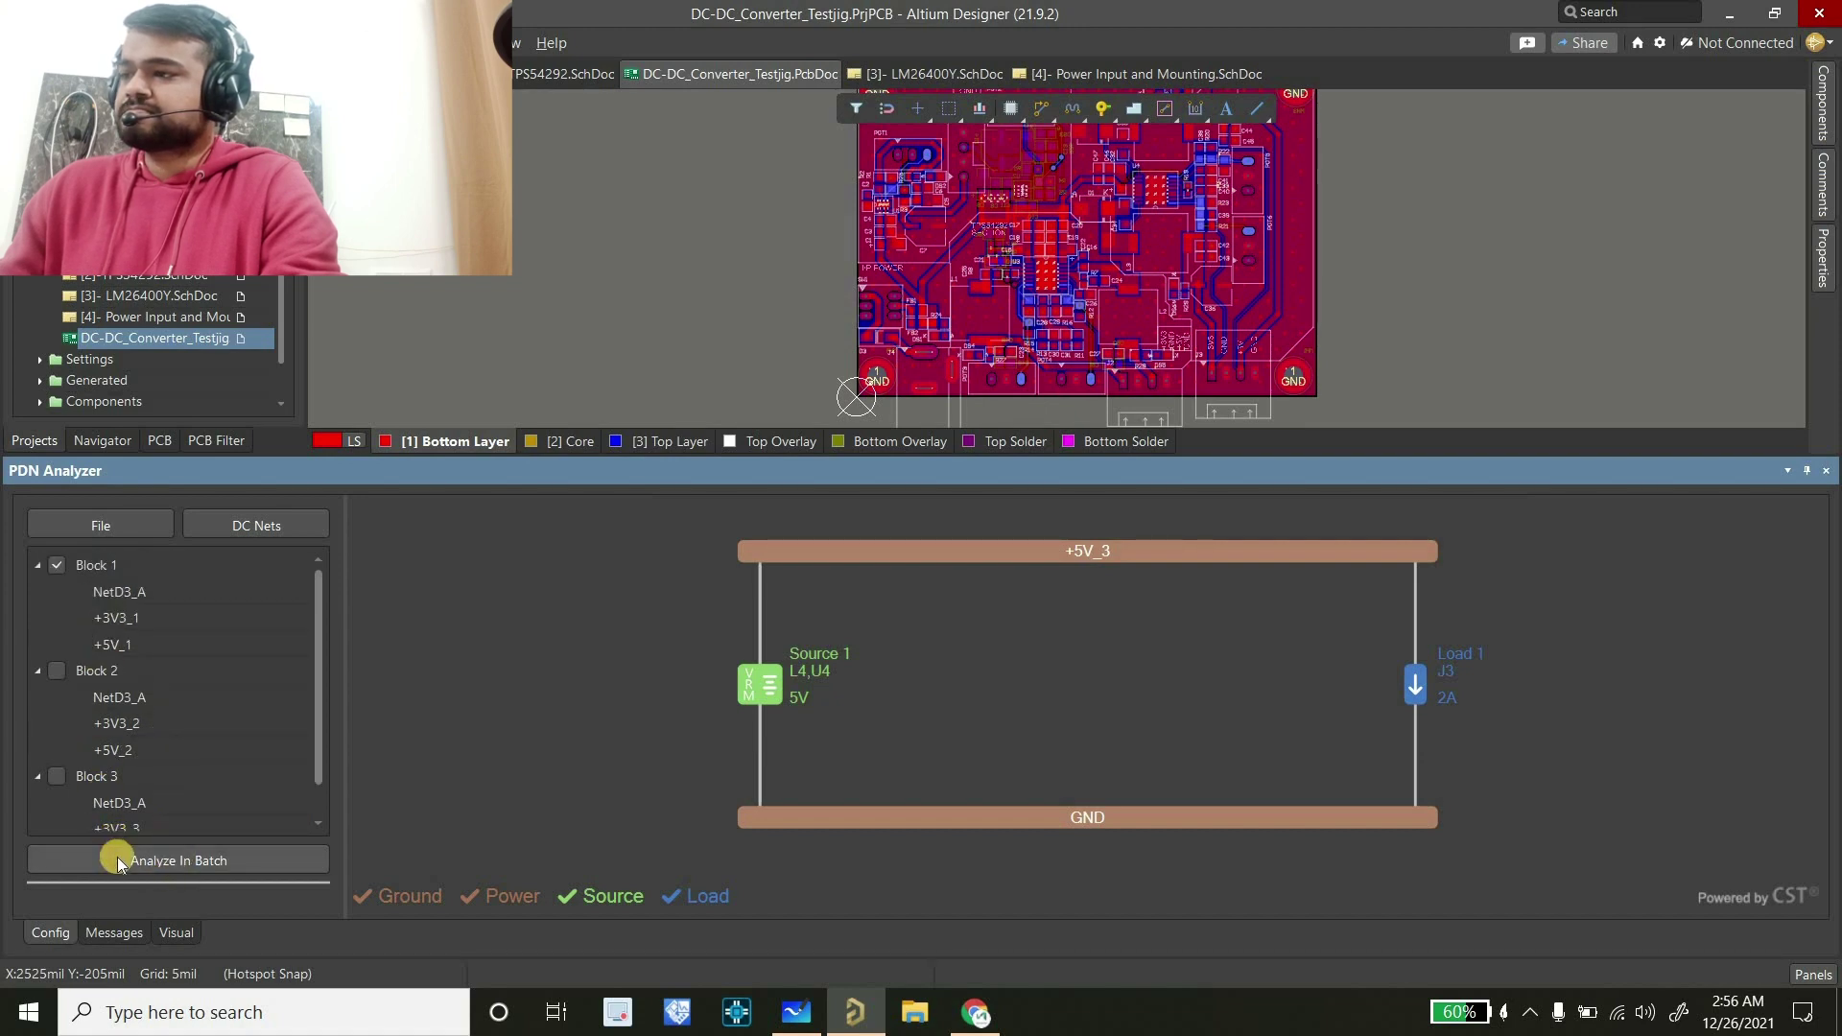
left_click(57, 566)
left_click(60, 567)
left_click(142, 867)
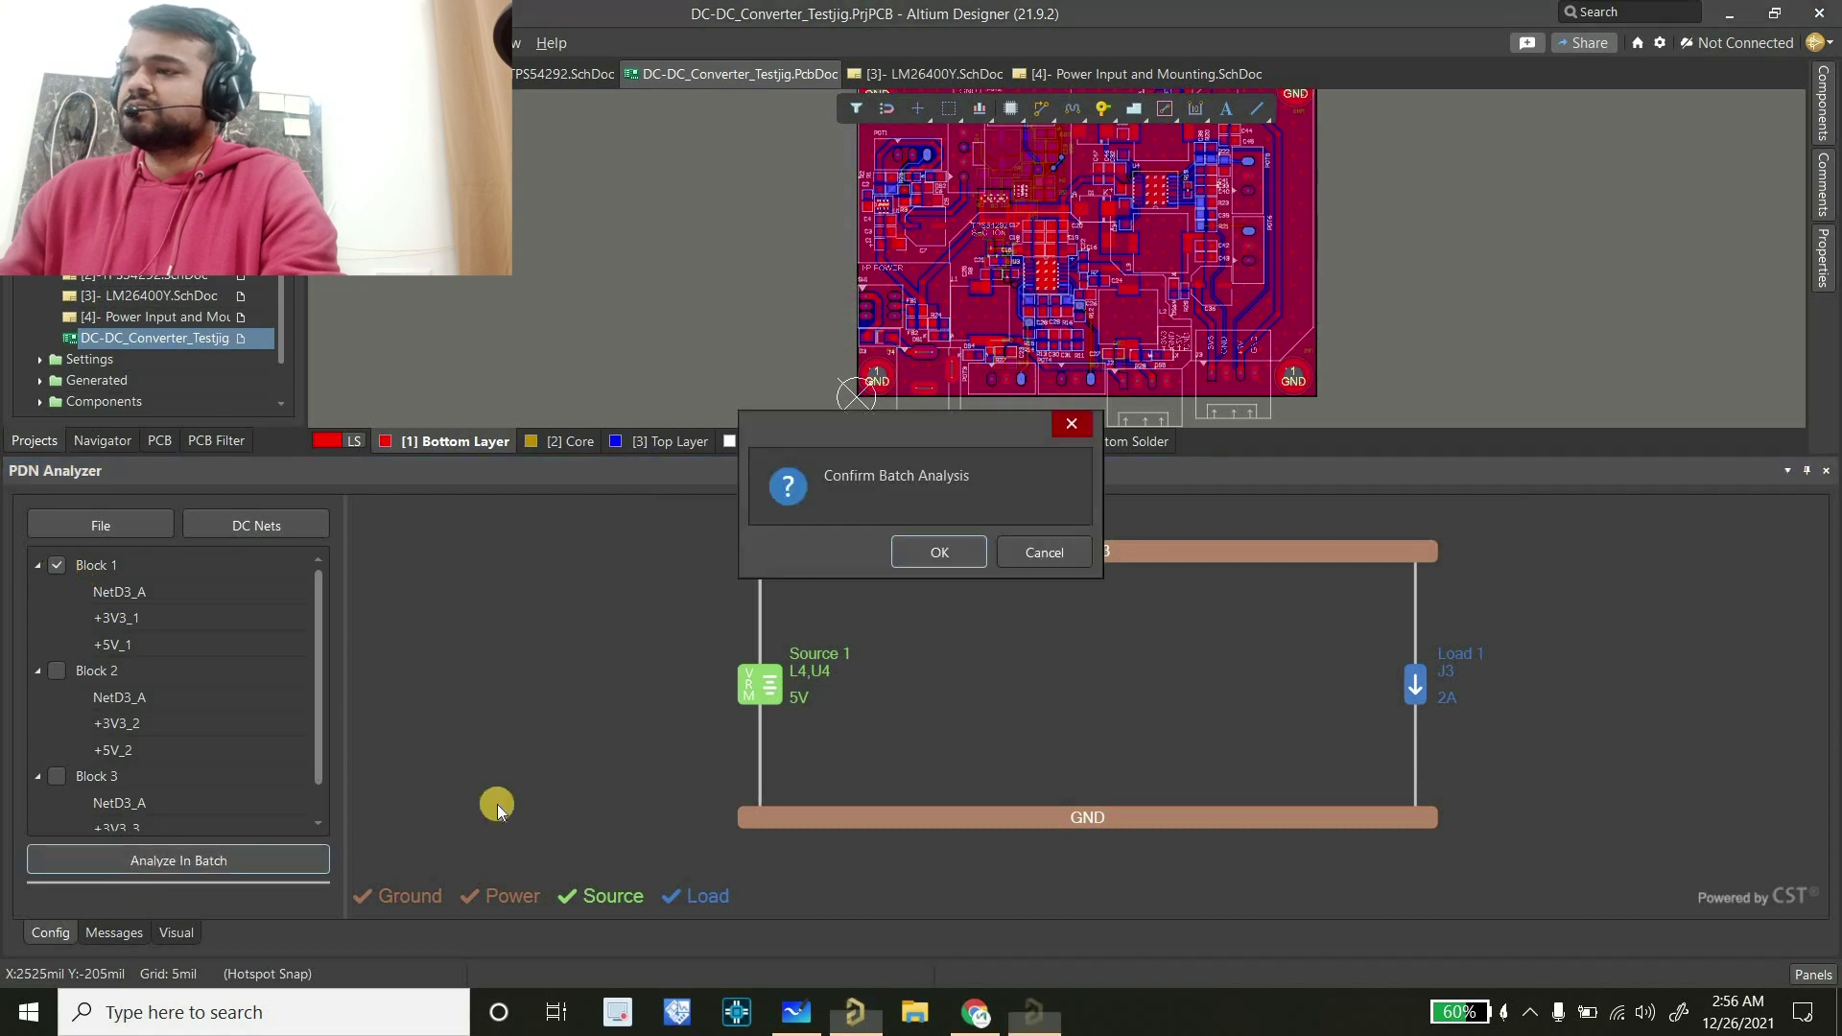
left_click(928, 554)
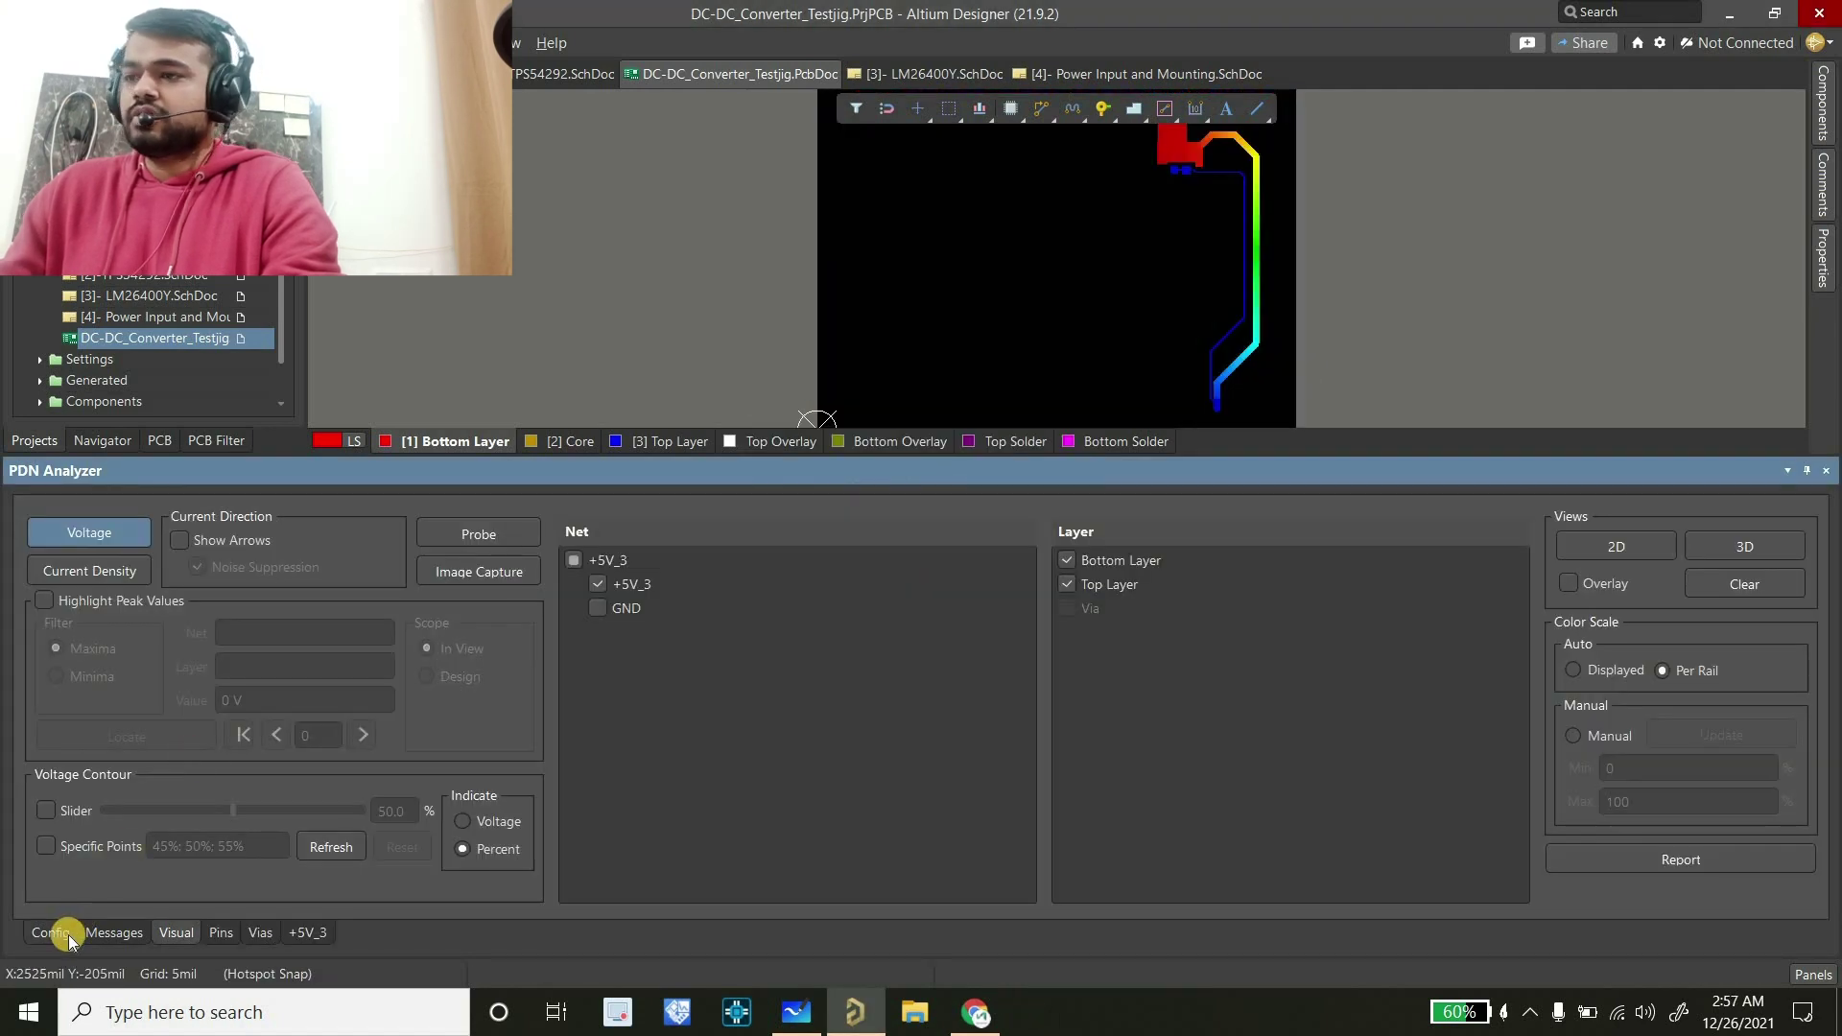
Examine the analysis status of the configured blocks and the flagged series elements D3 and FB1 in Block 1's NetD3_A network
left_click(67, 934)
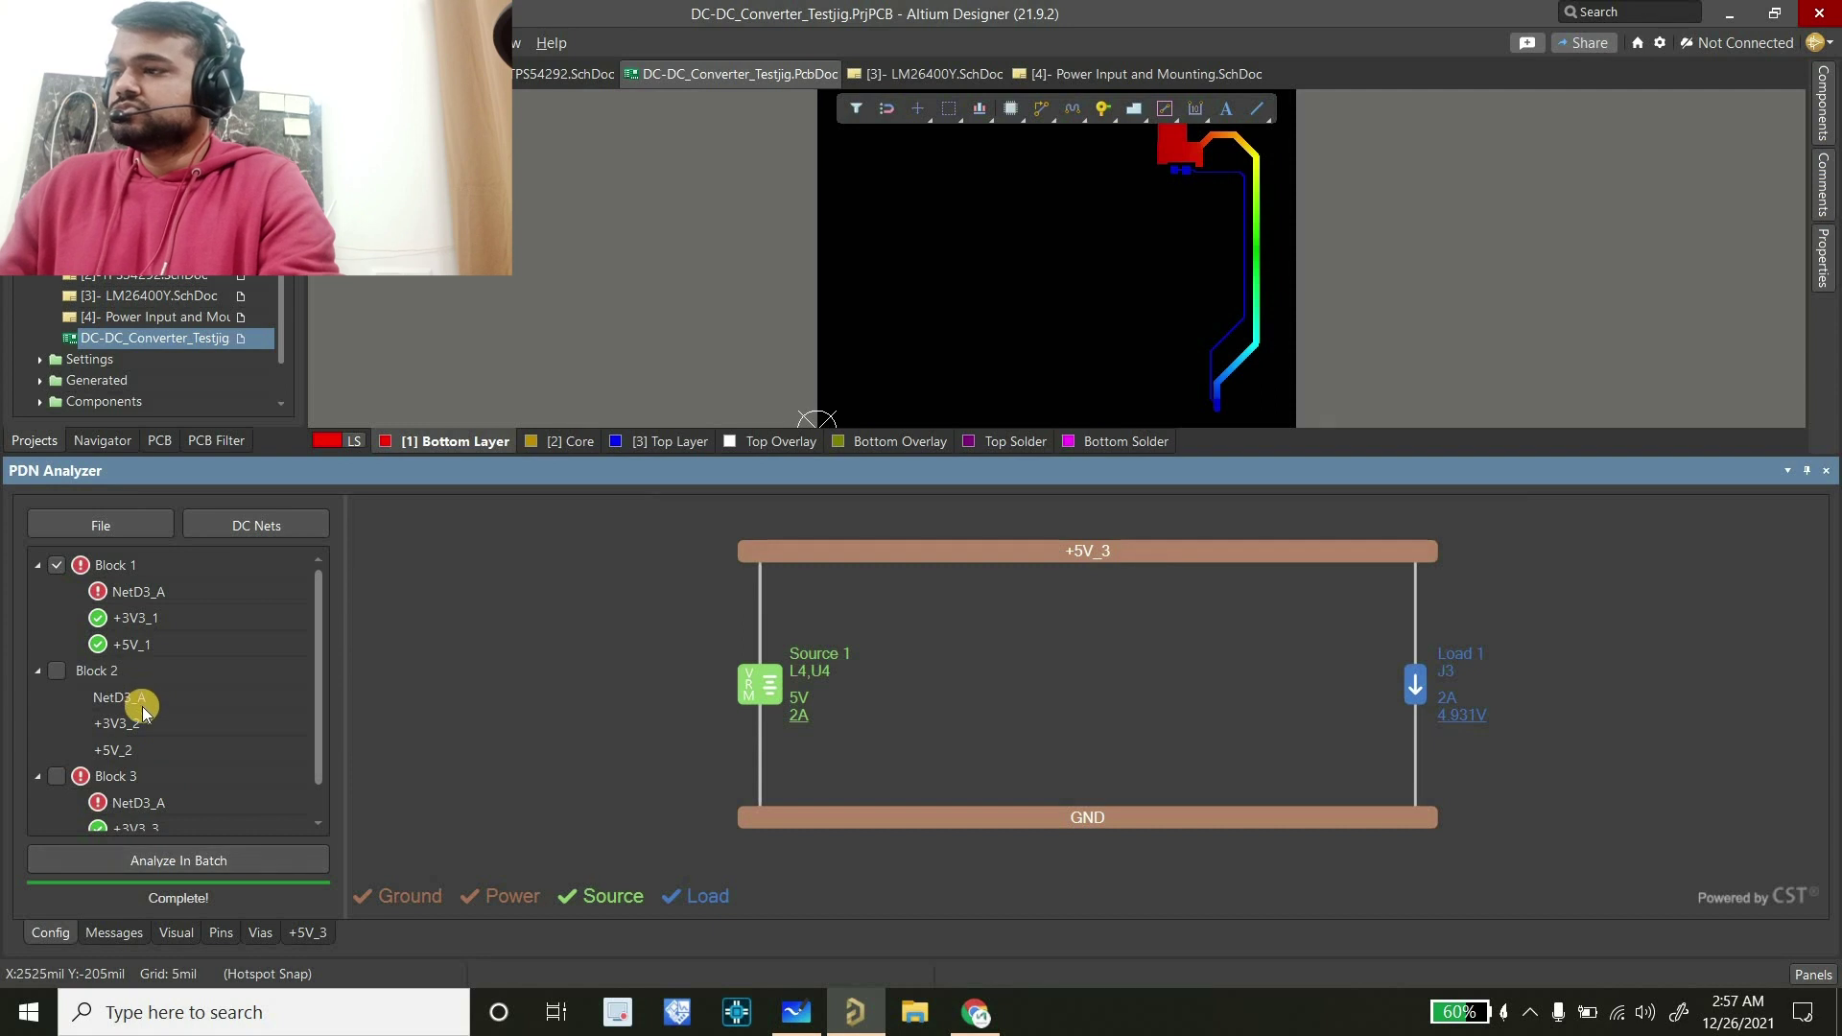
scroll(142, 706, "down", 1)
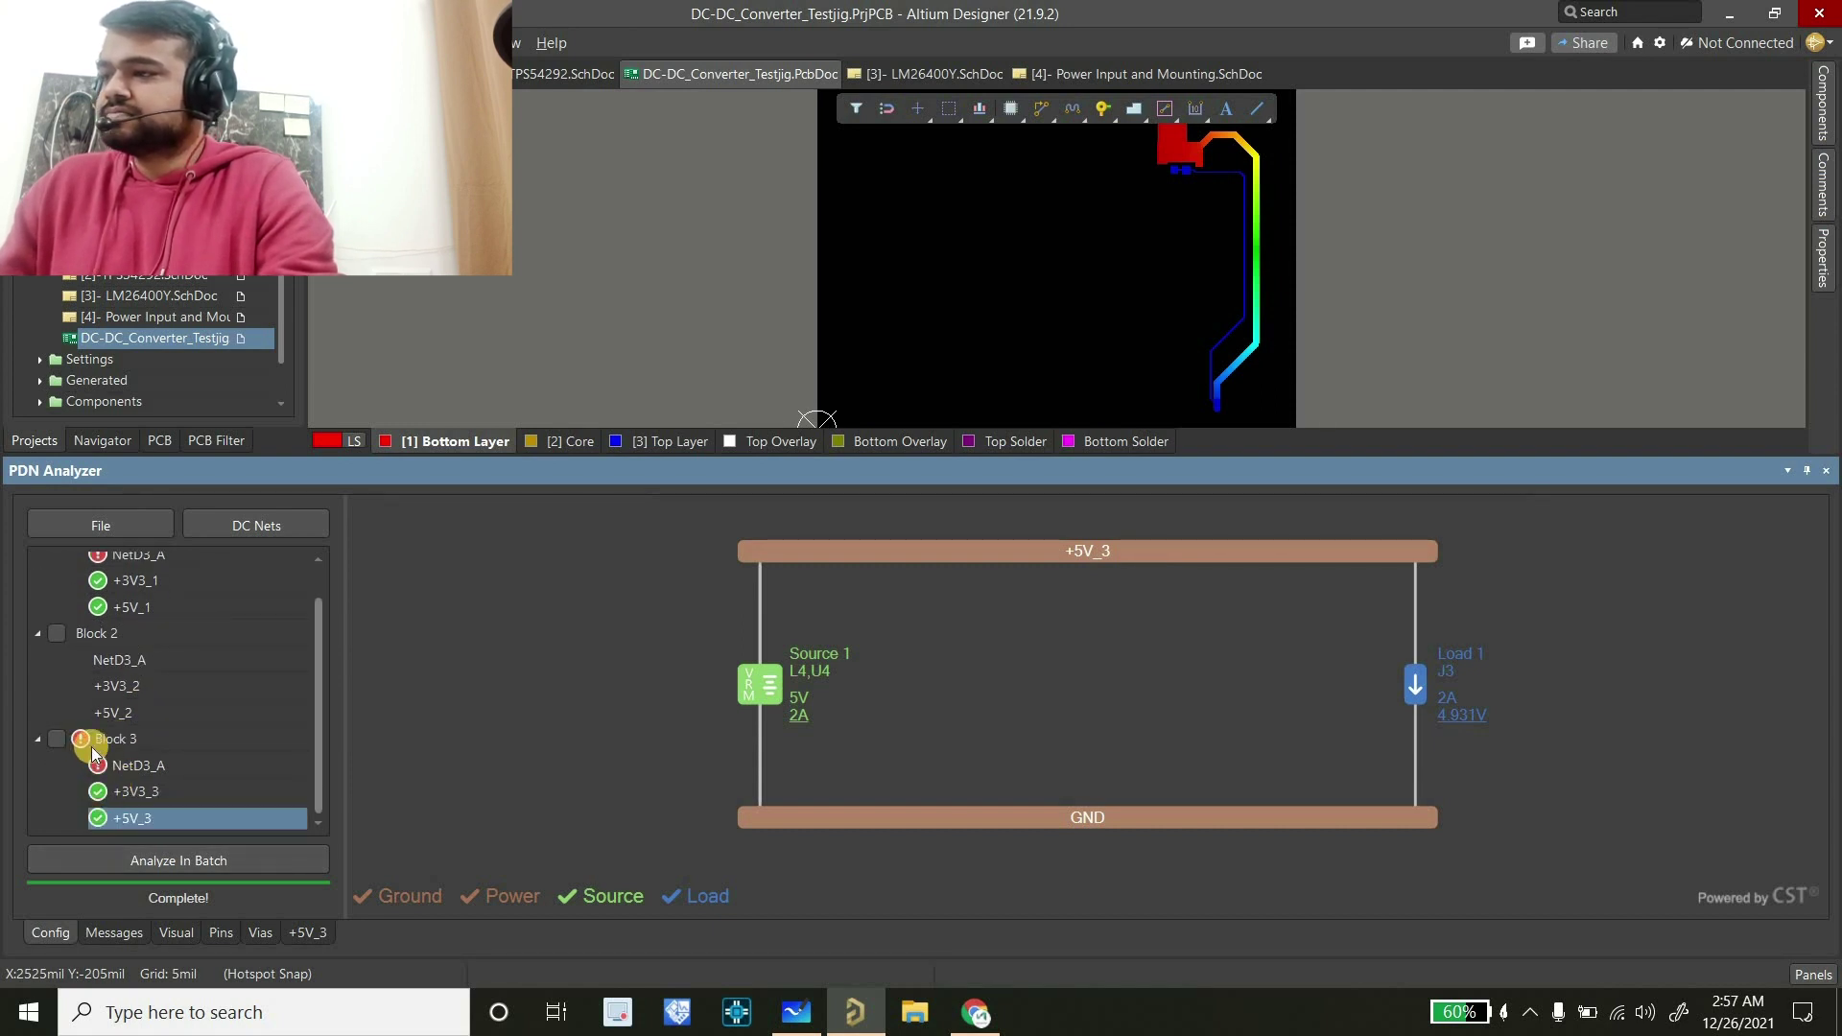
scroll(183, 665, "up", 1)
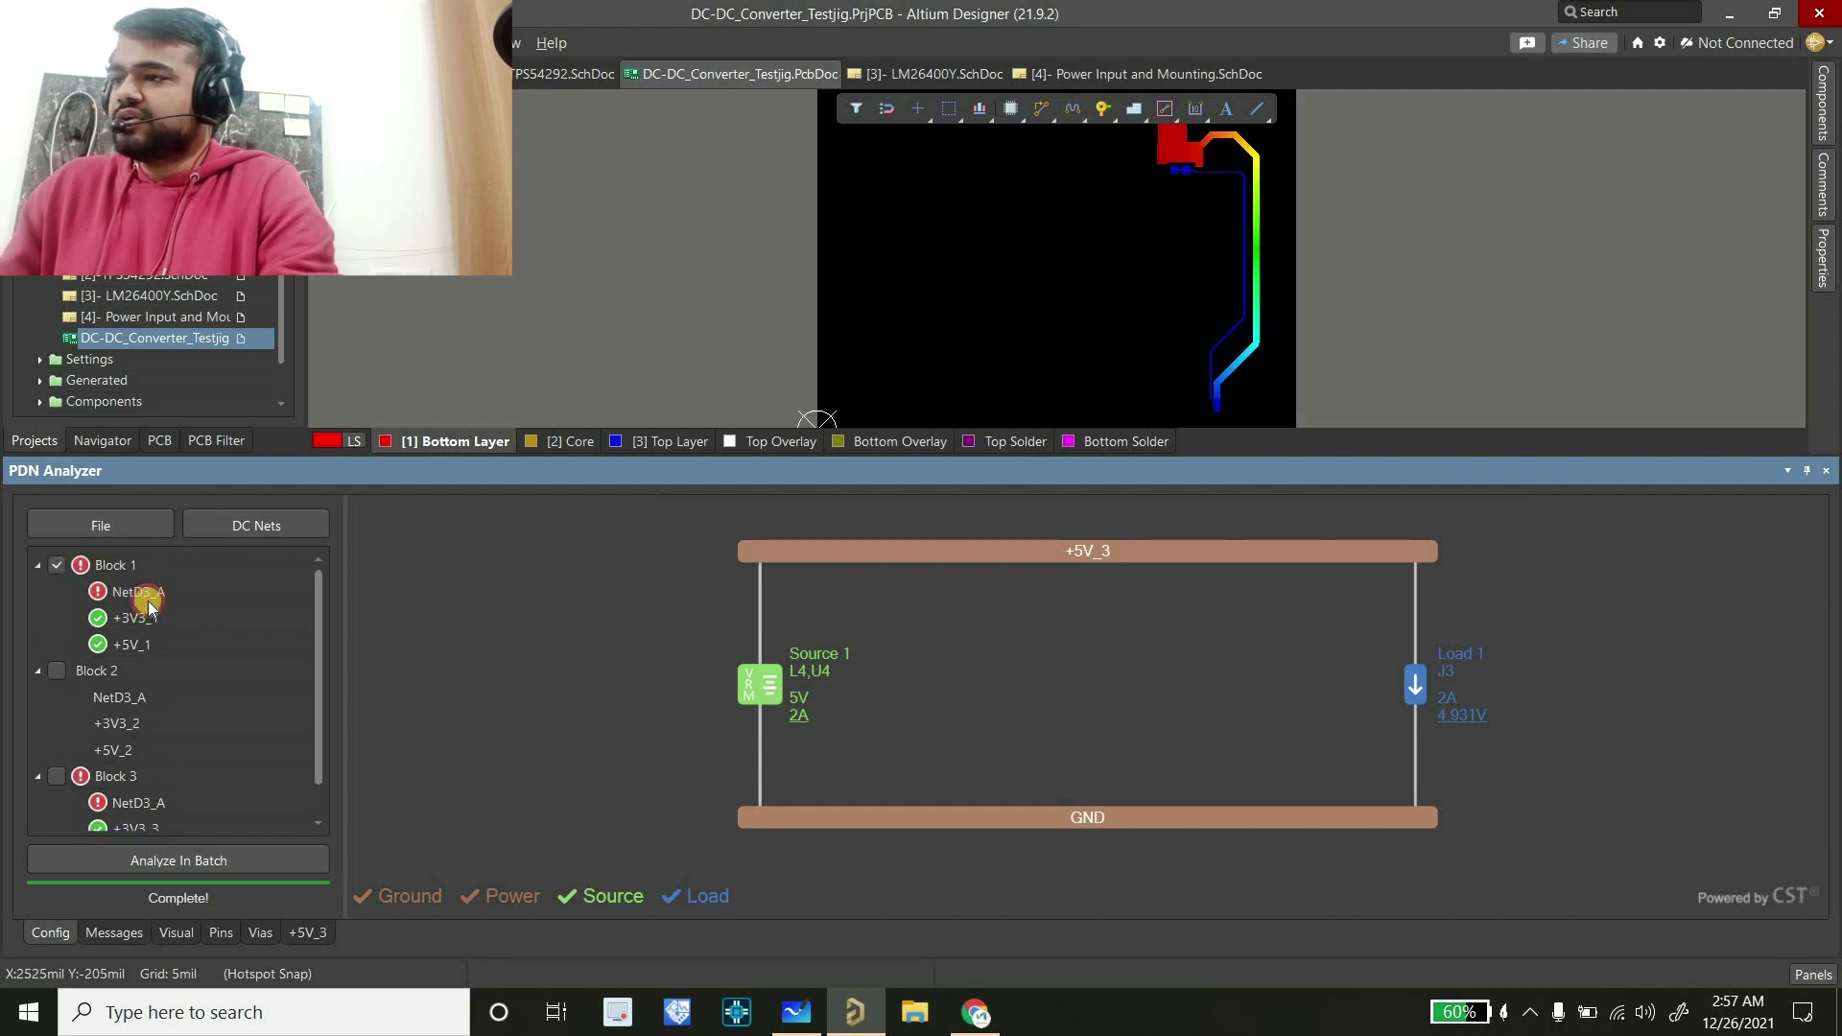
double_click(152, 593)
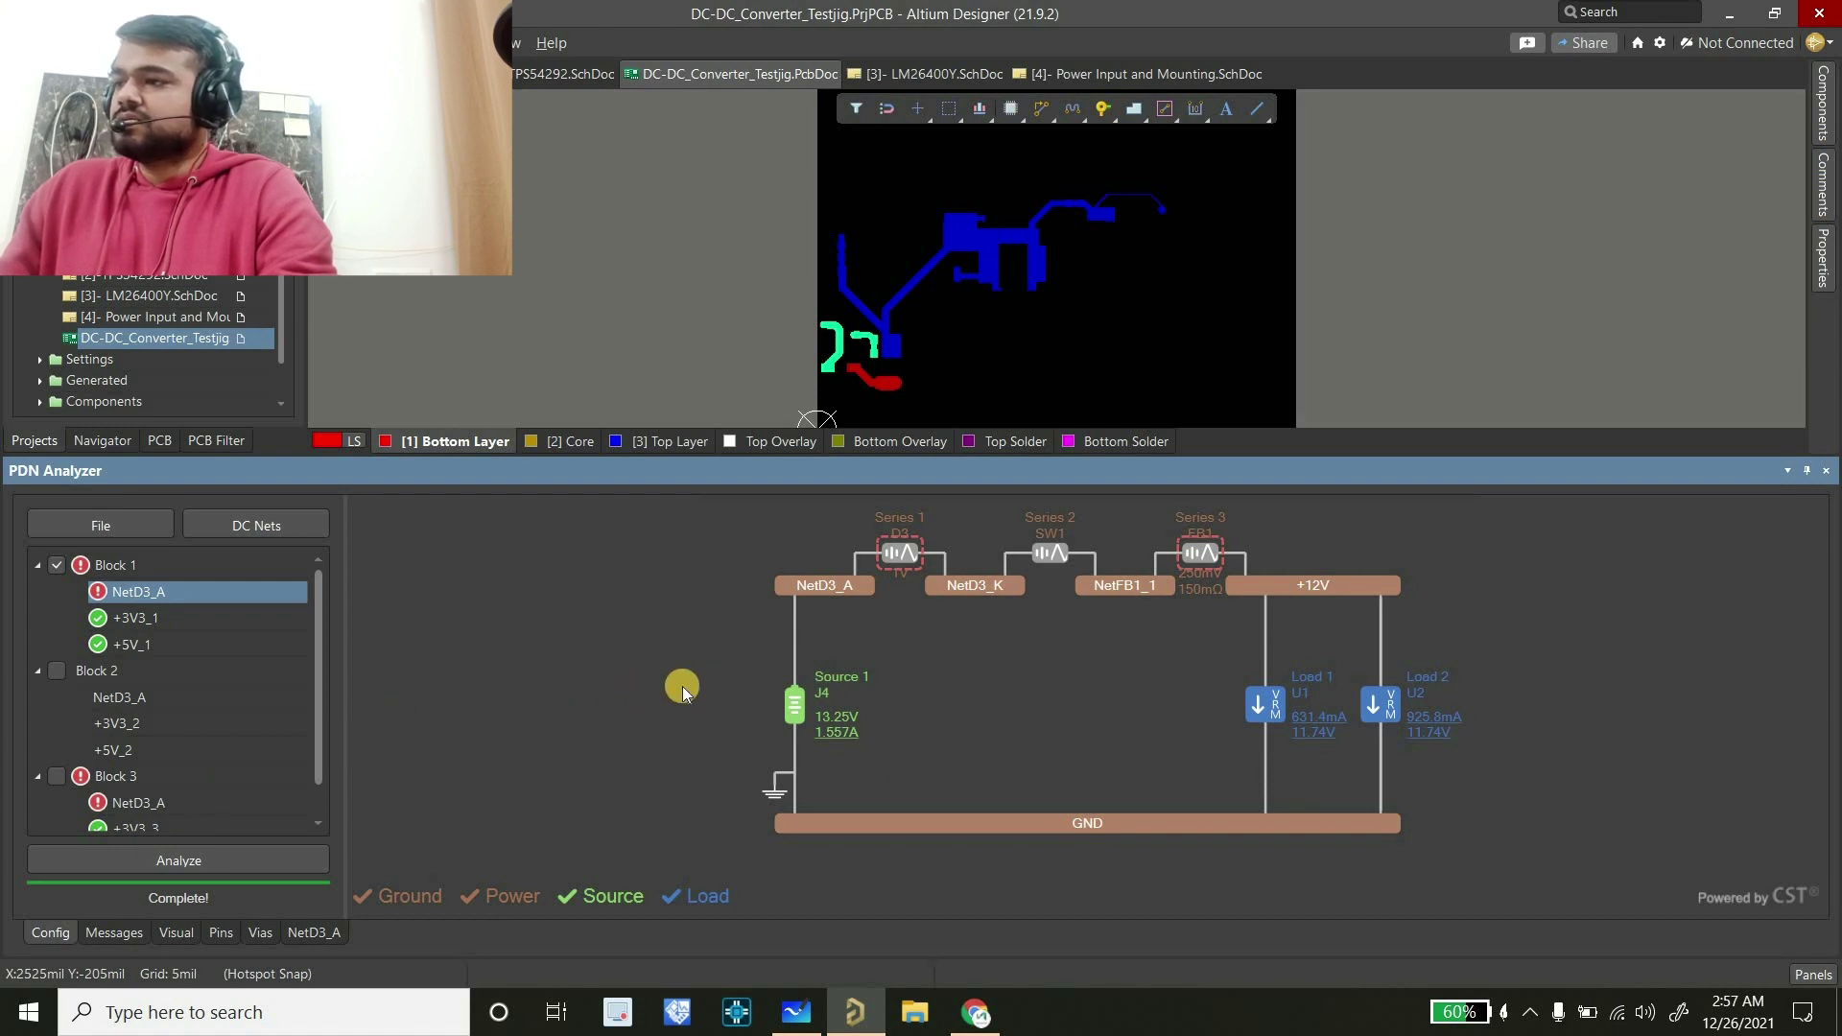
left_click(888, 547)
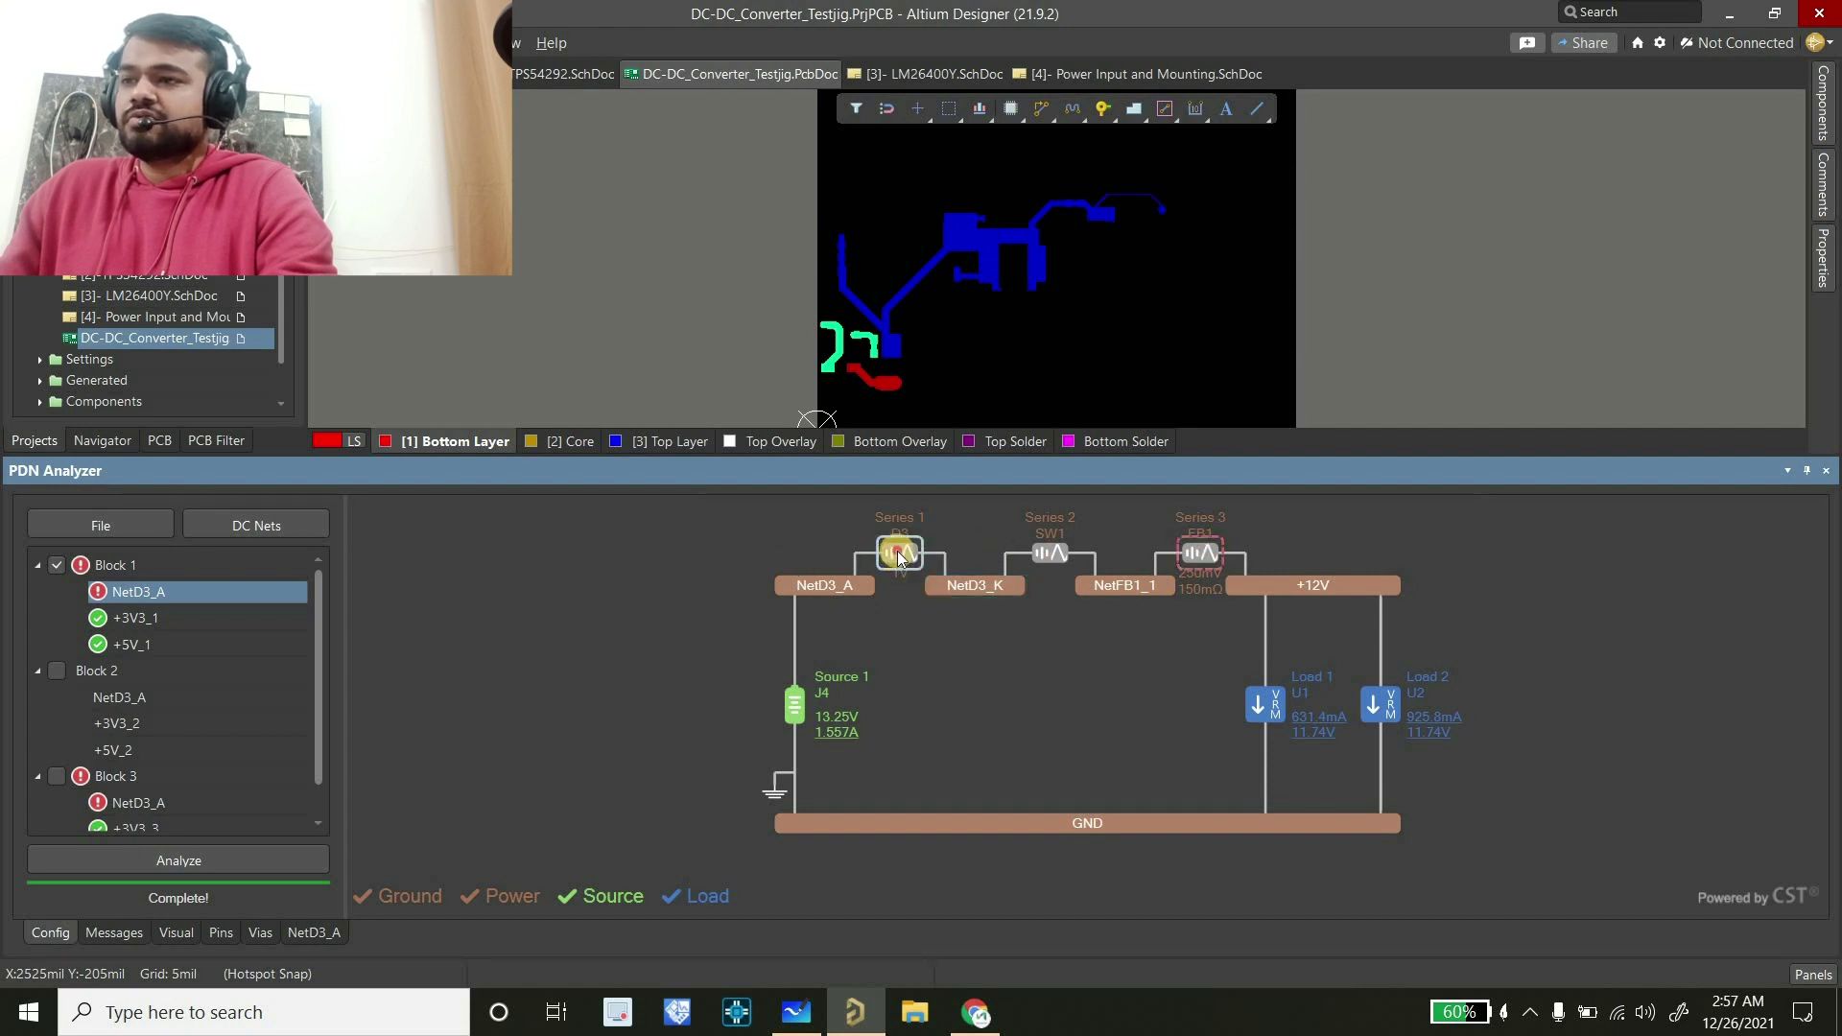
mouse_move(897, 553)
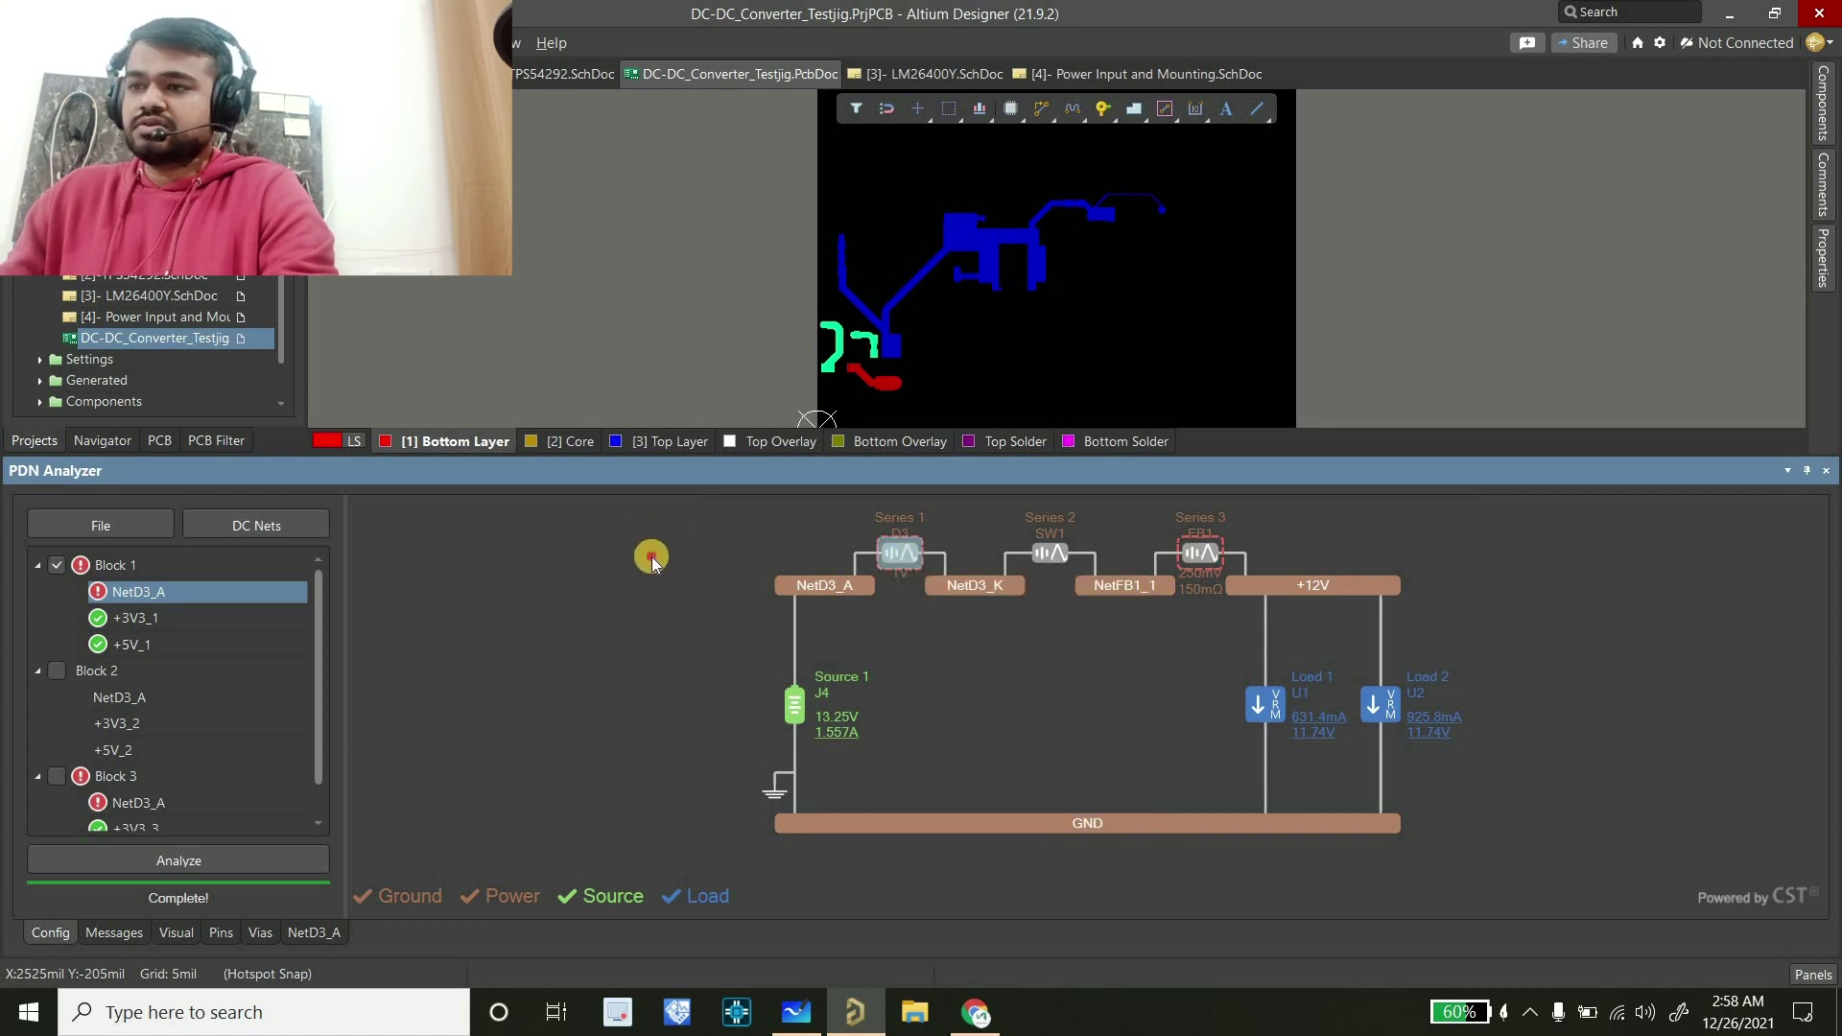
mouse_move(1193, 571)
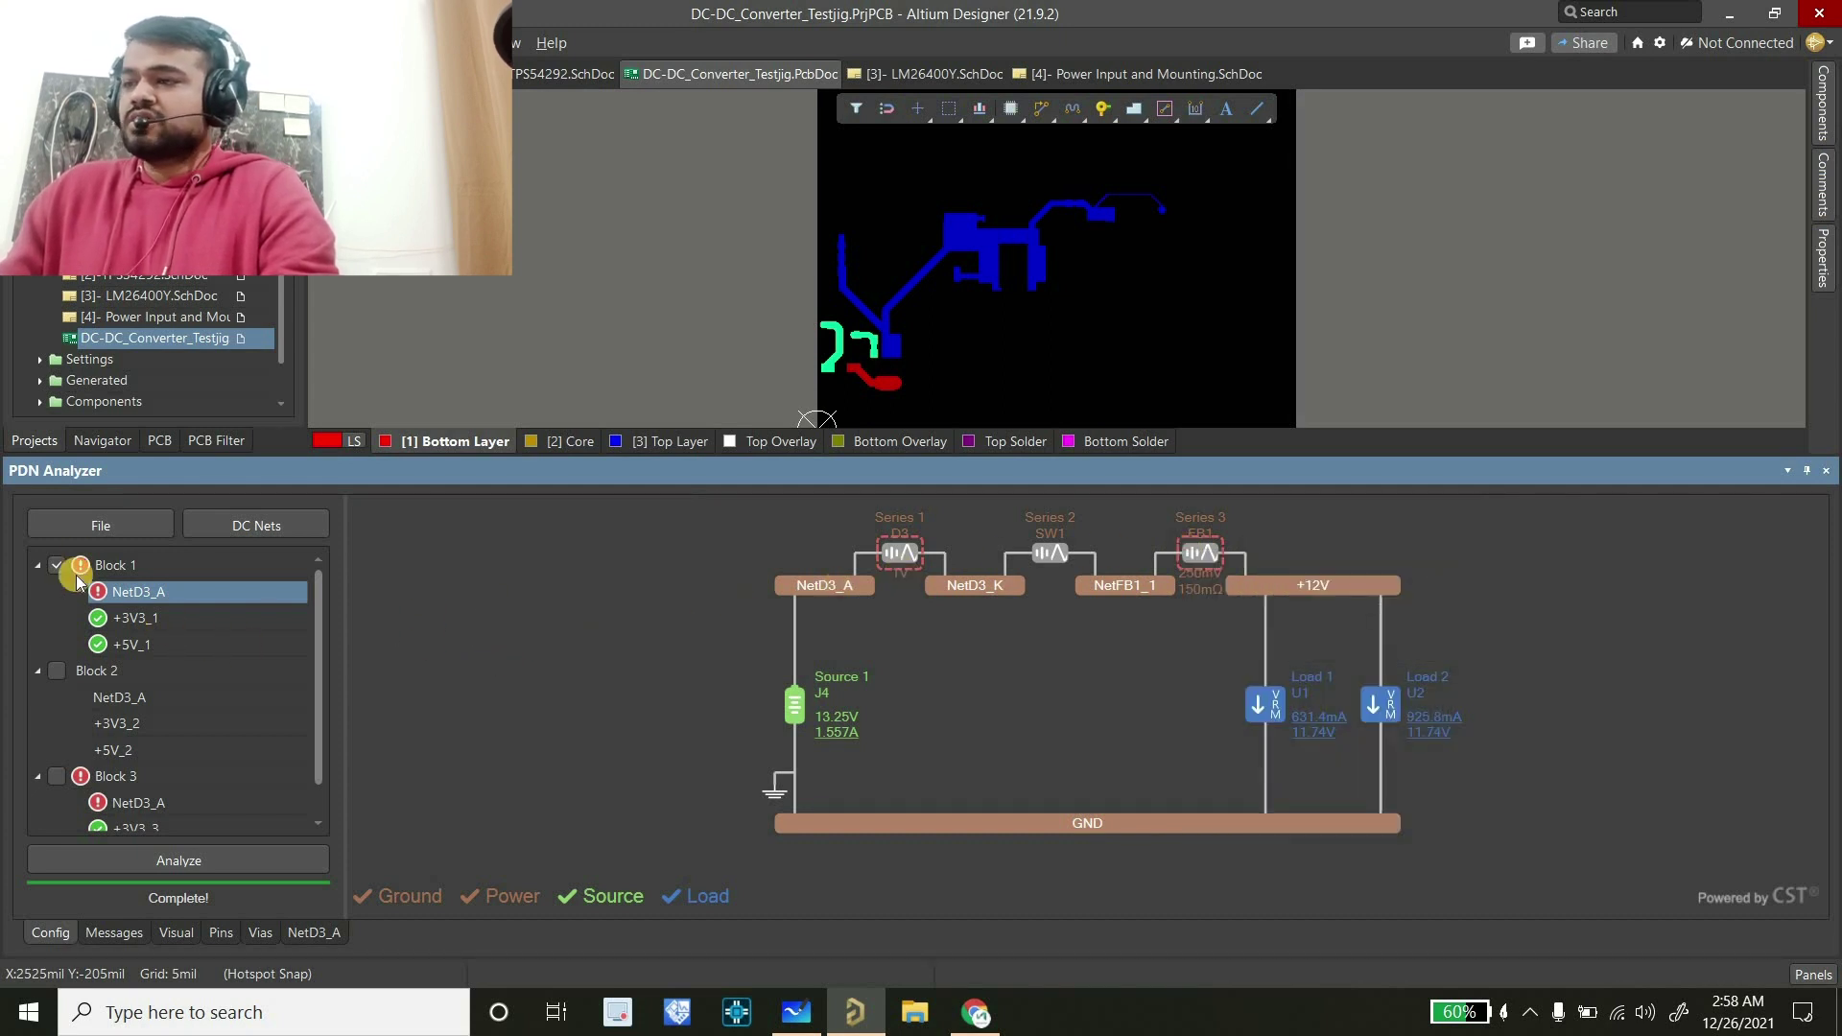
Compare the analyzed results of Block 1's NetD3_A, +3V3_1 and +5V_1 networks, finishing on NetD3_A
left_click(96, 532)
left_click(453, 682)
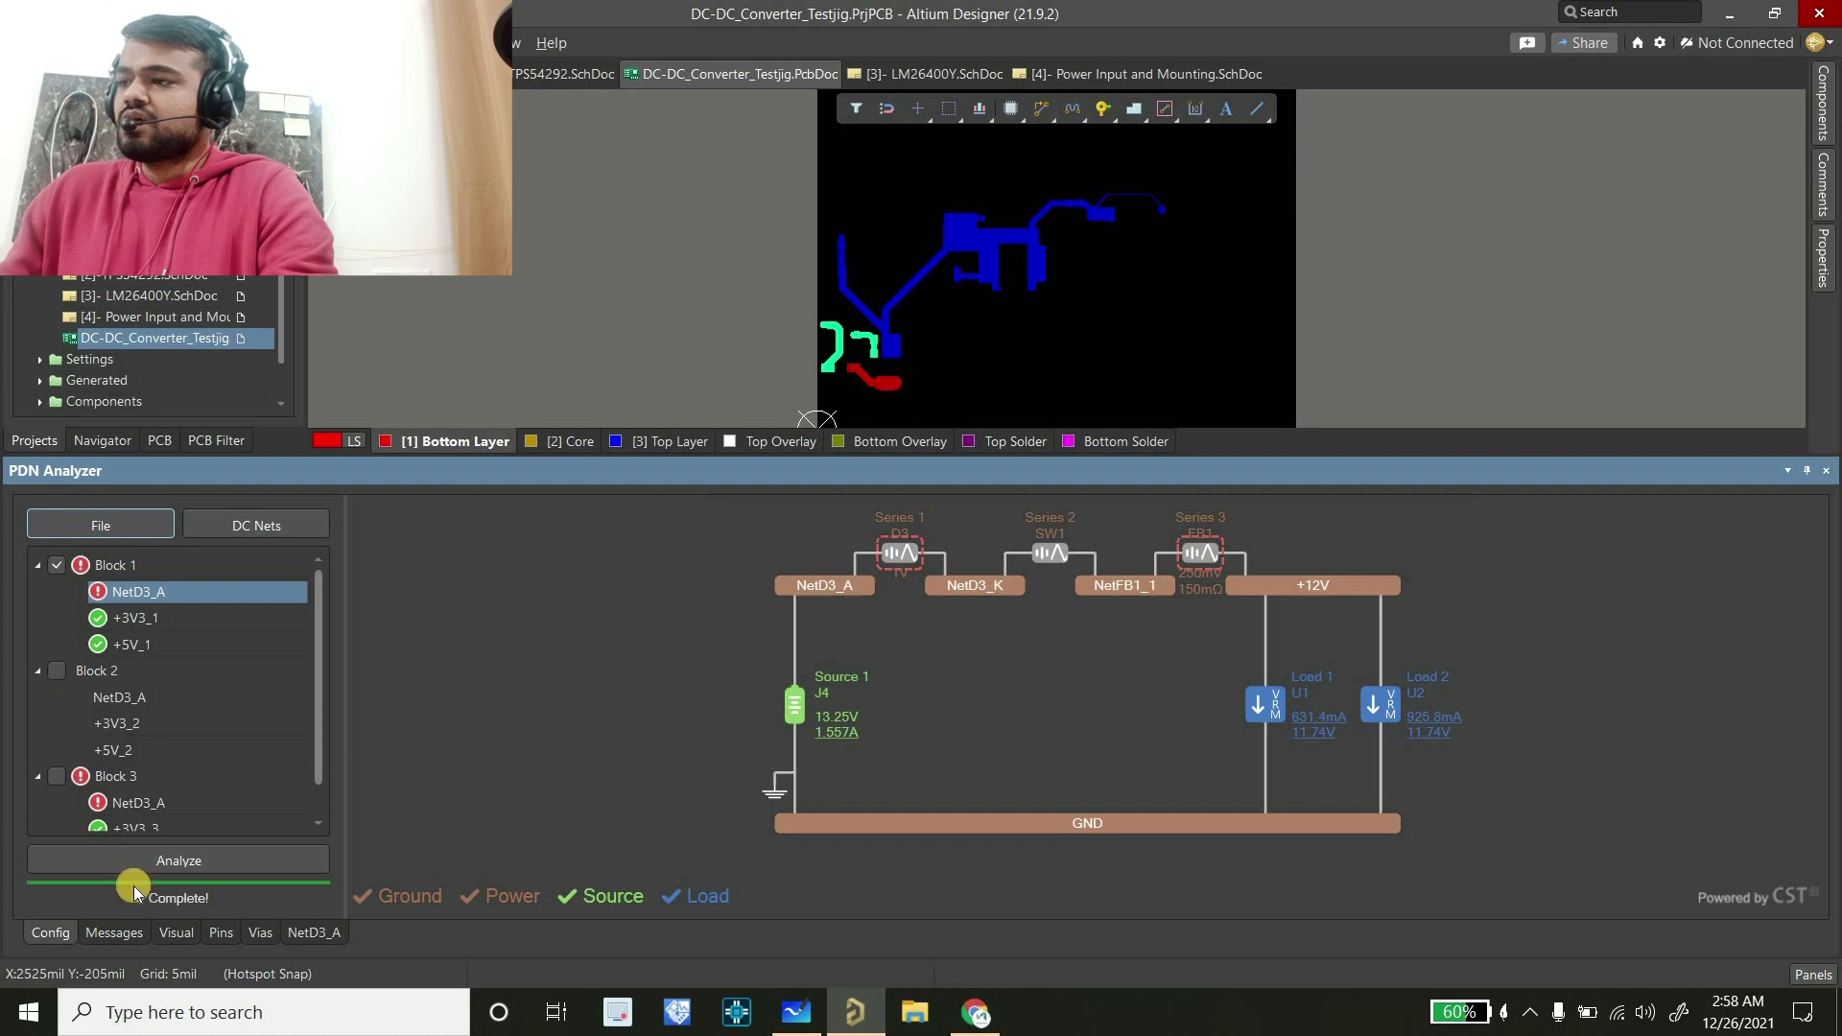
left_click(174, 934)
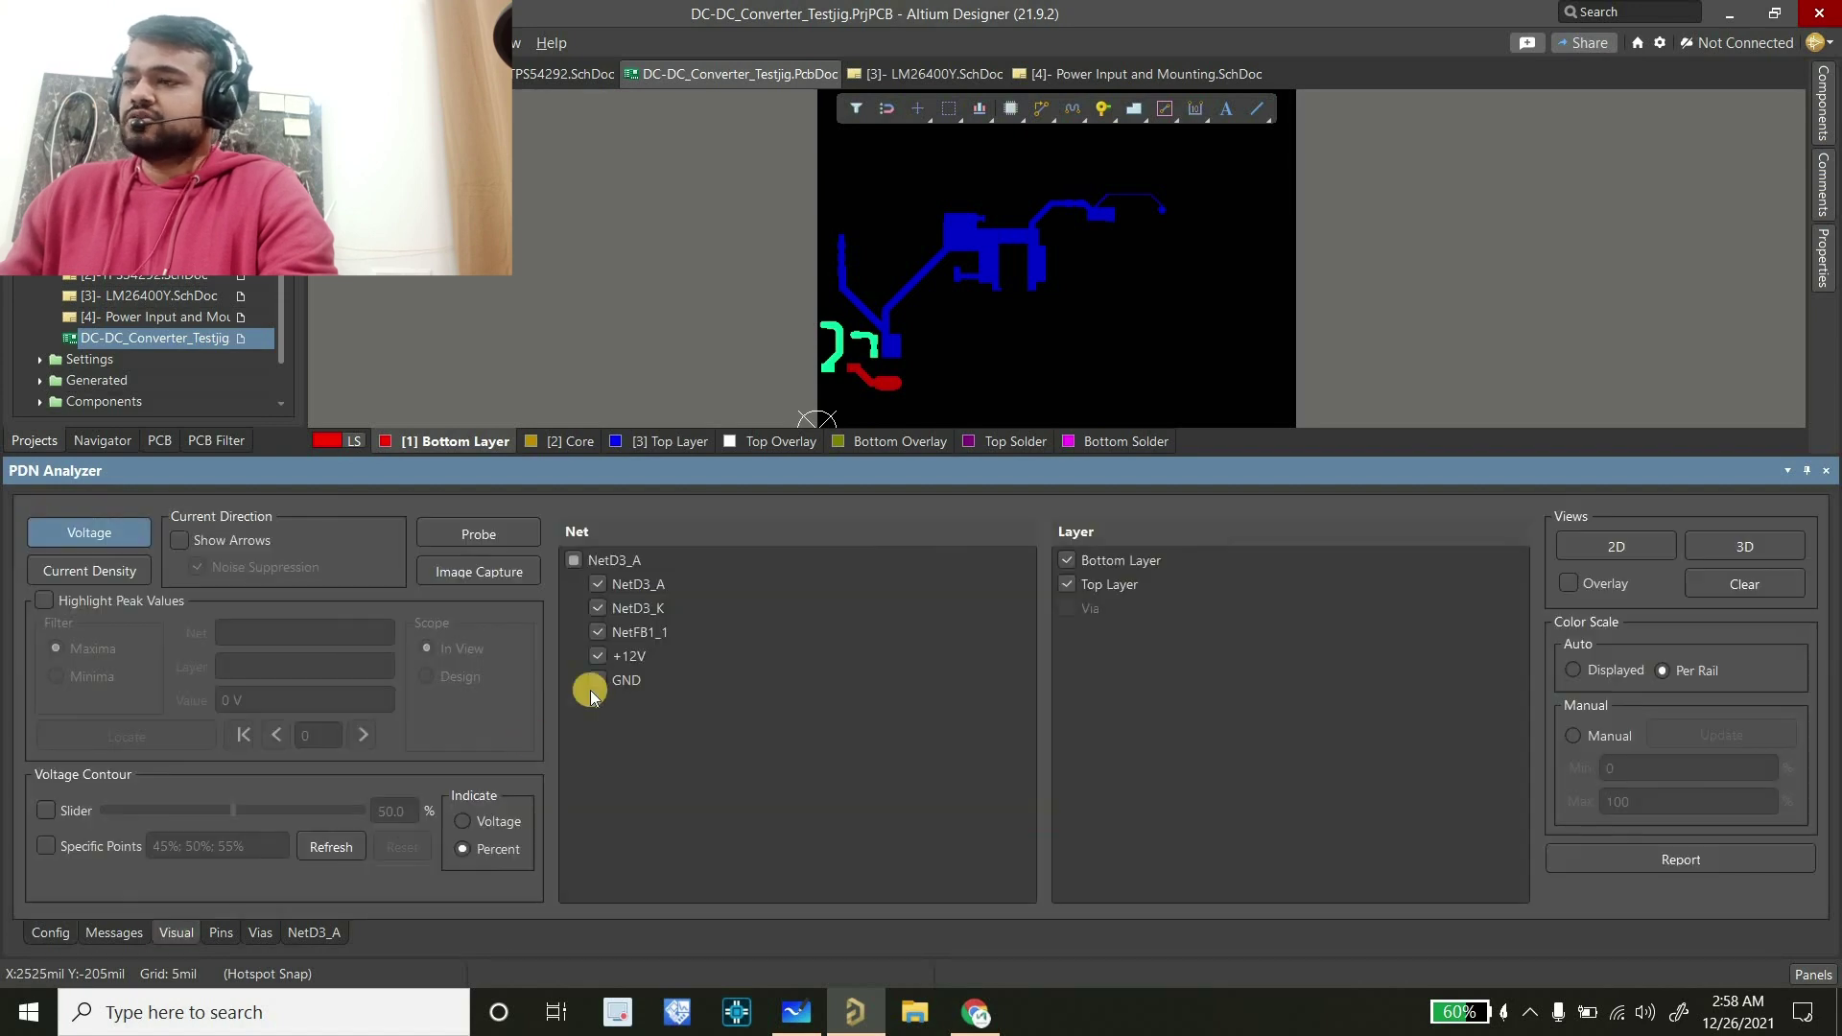
left_click(50, 930)
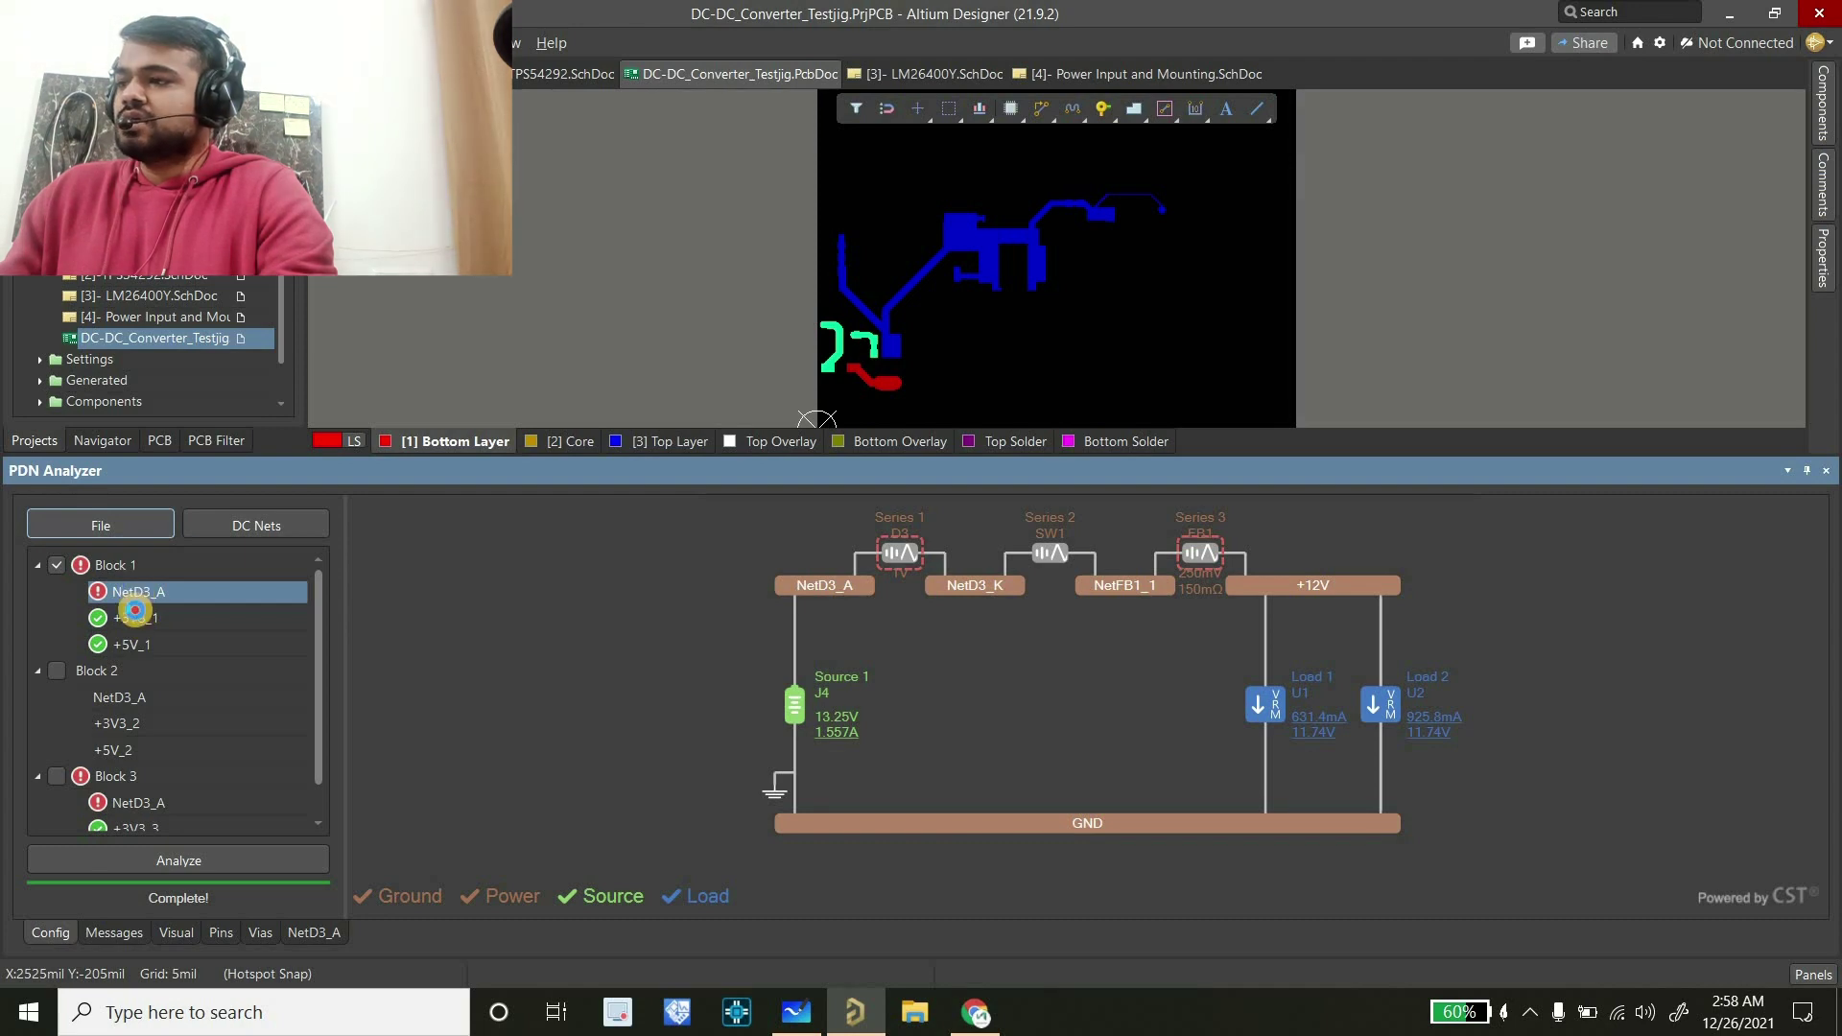
left_click(142, 620)
left_click(144, 643)
left_click(144, 624)
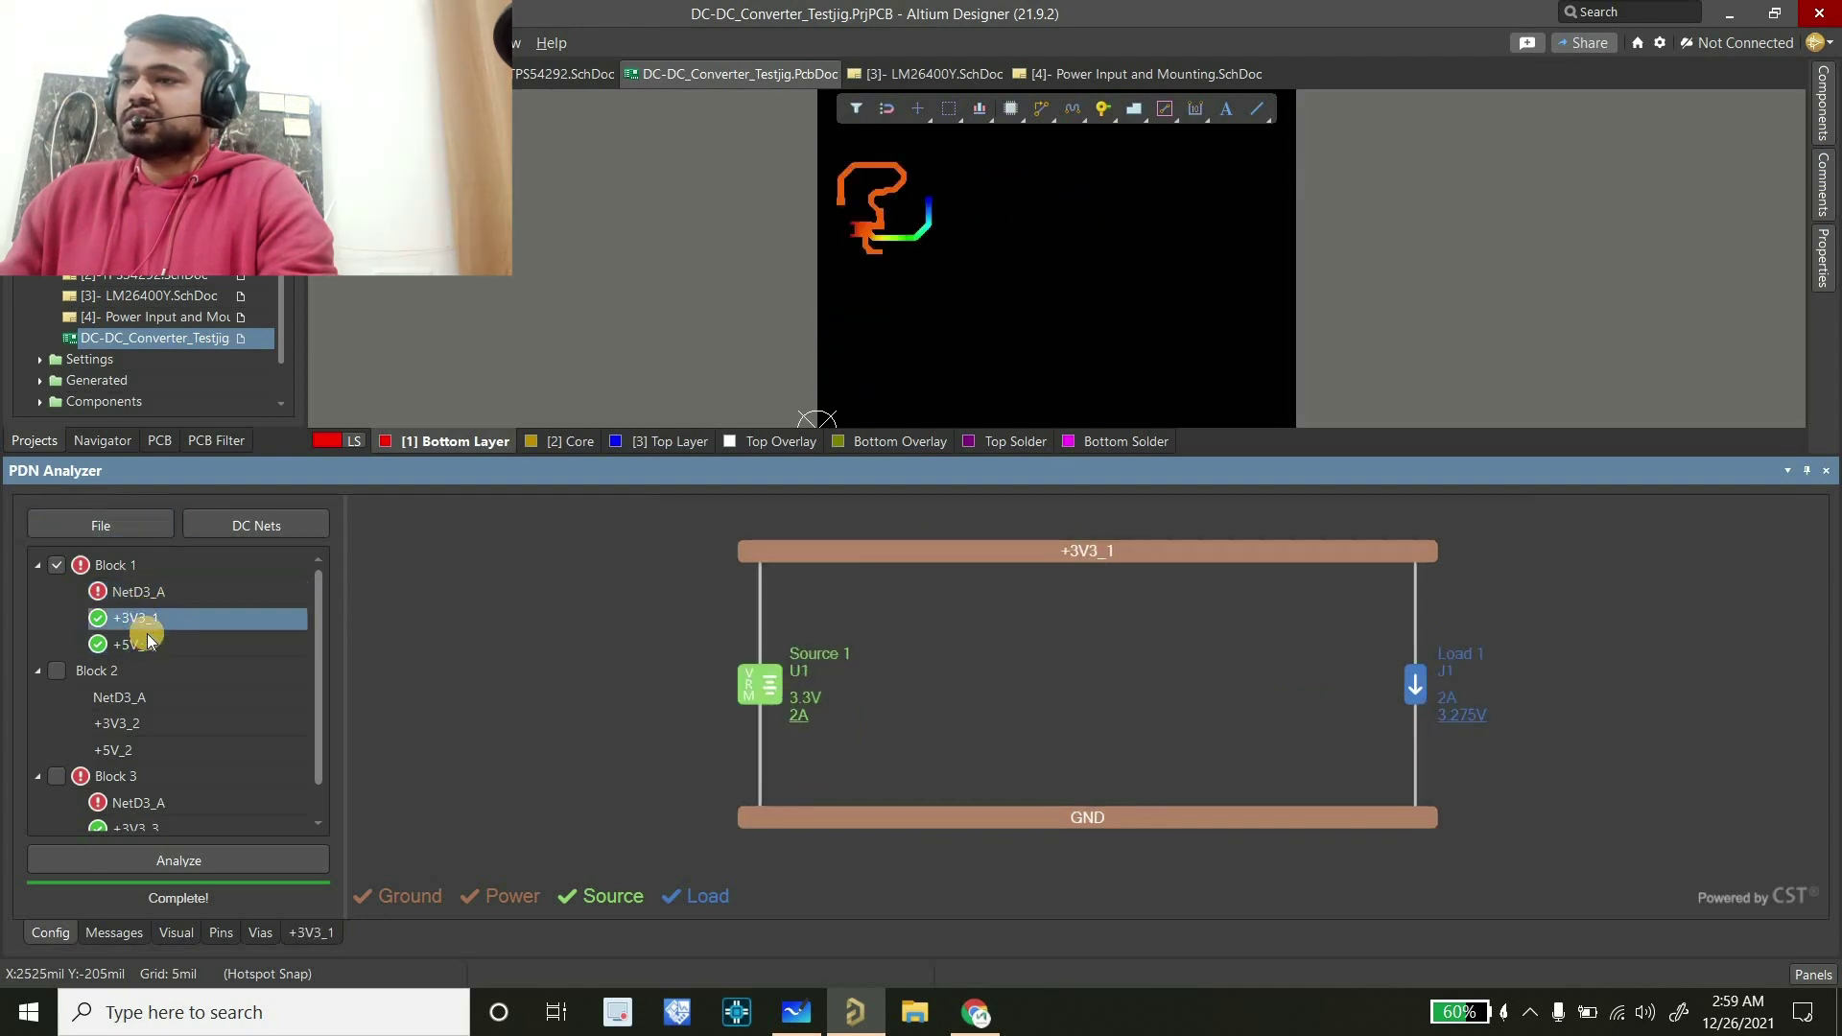
left_click(144, 642)
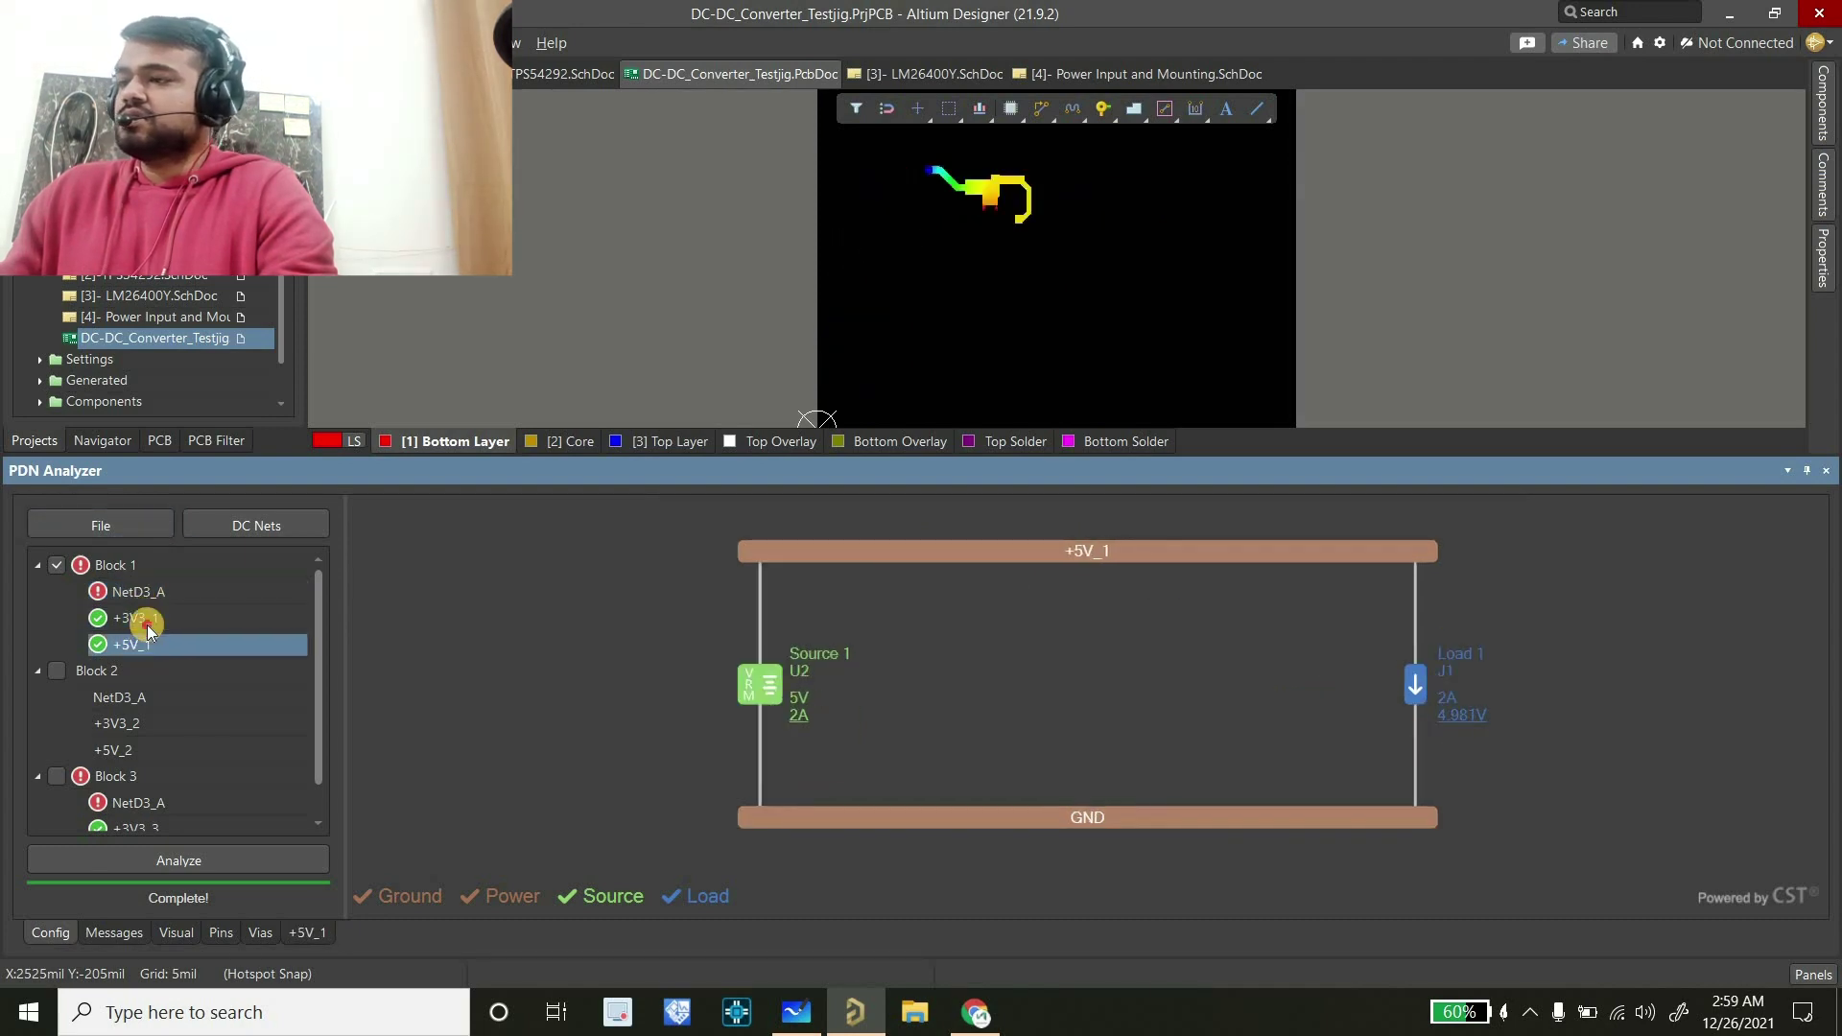
left_click(147, 624)
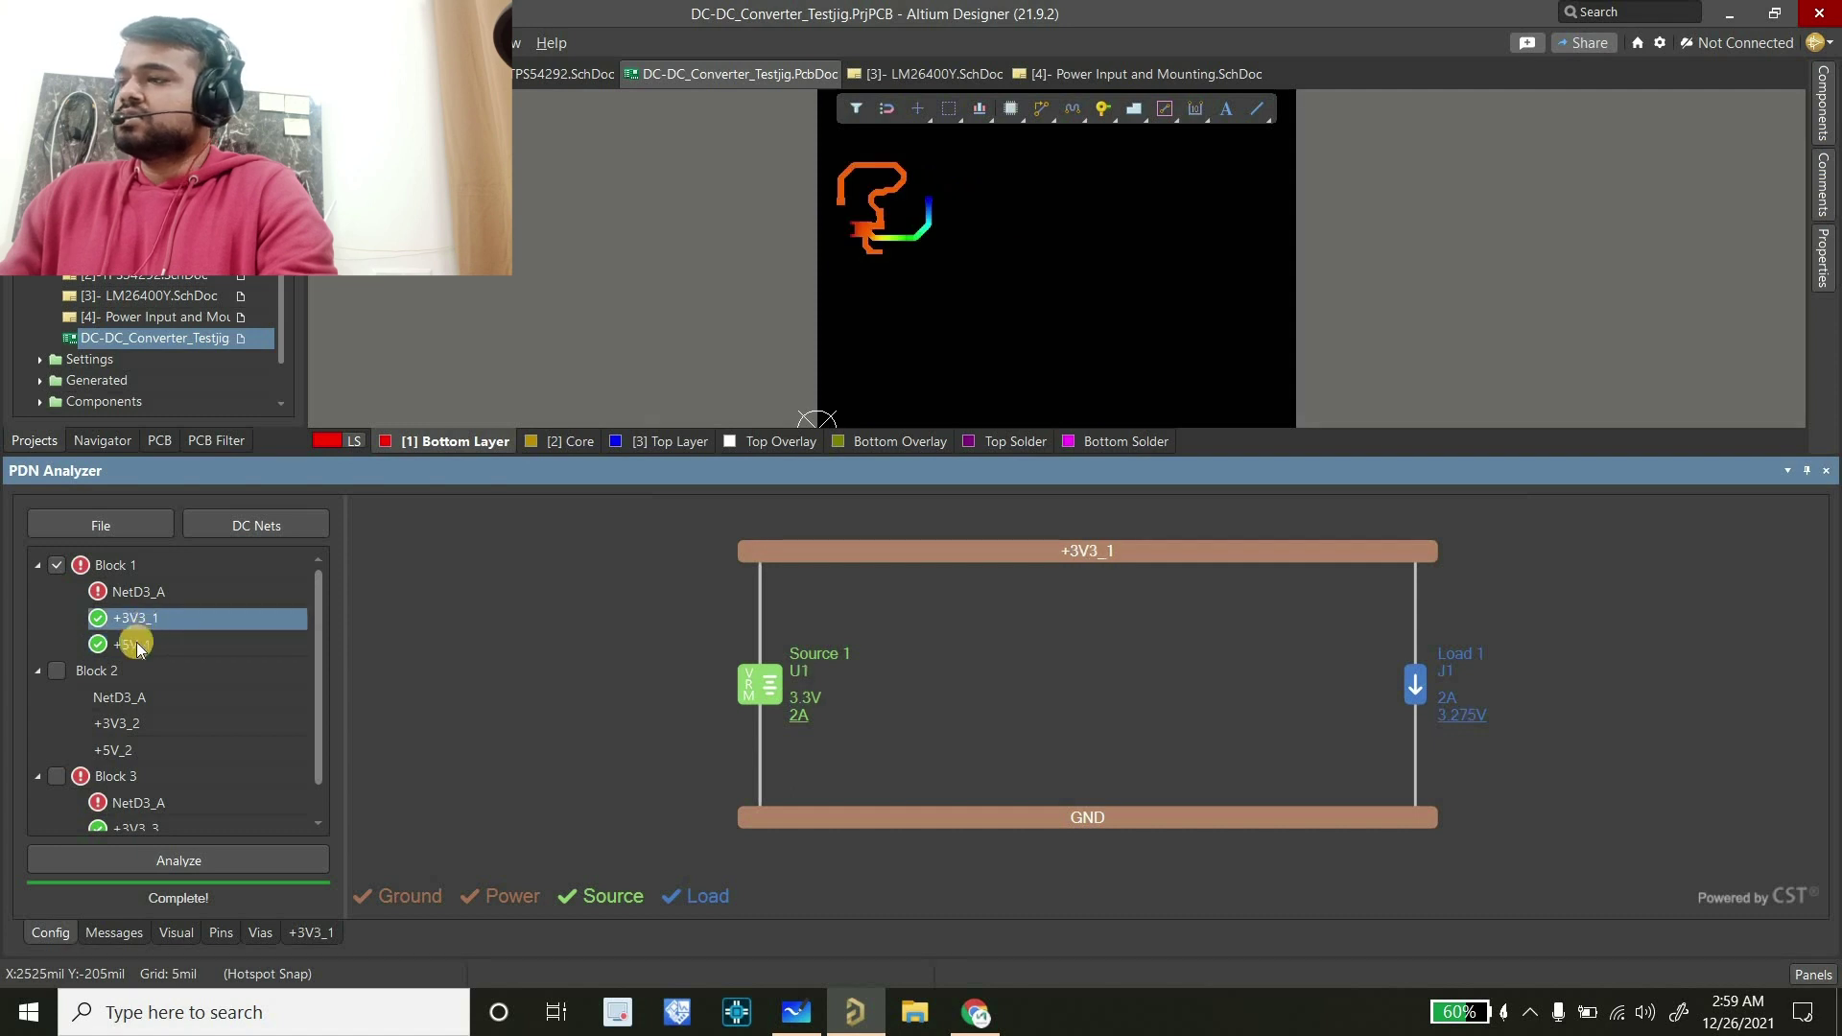
left_click(142, 640)
left_click(146, 622)
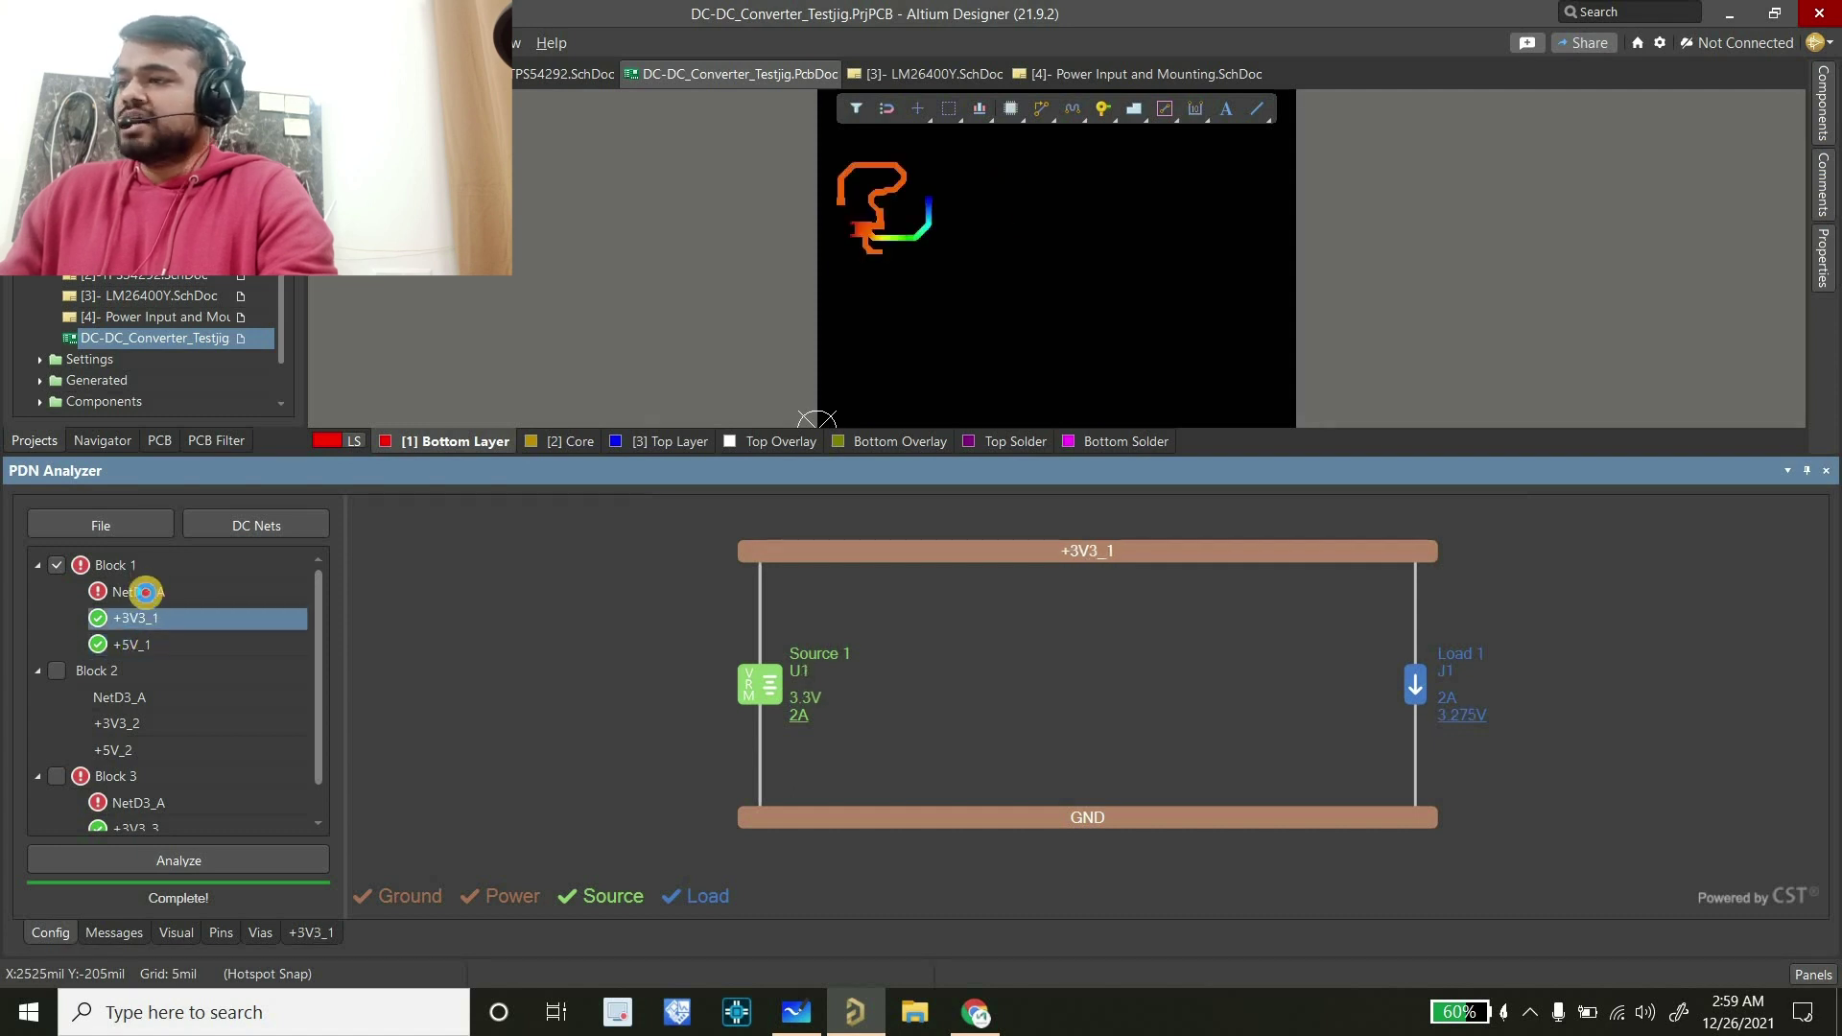
left_click(147, 595)
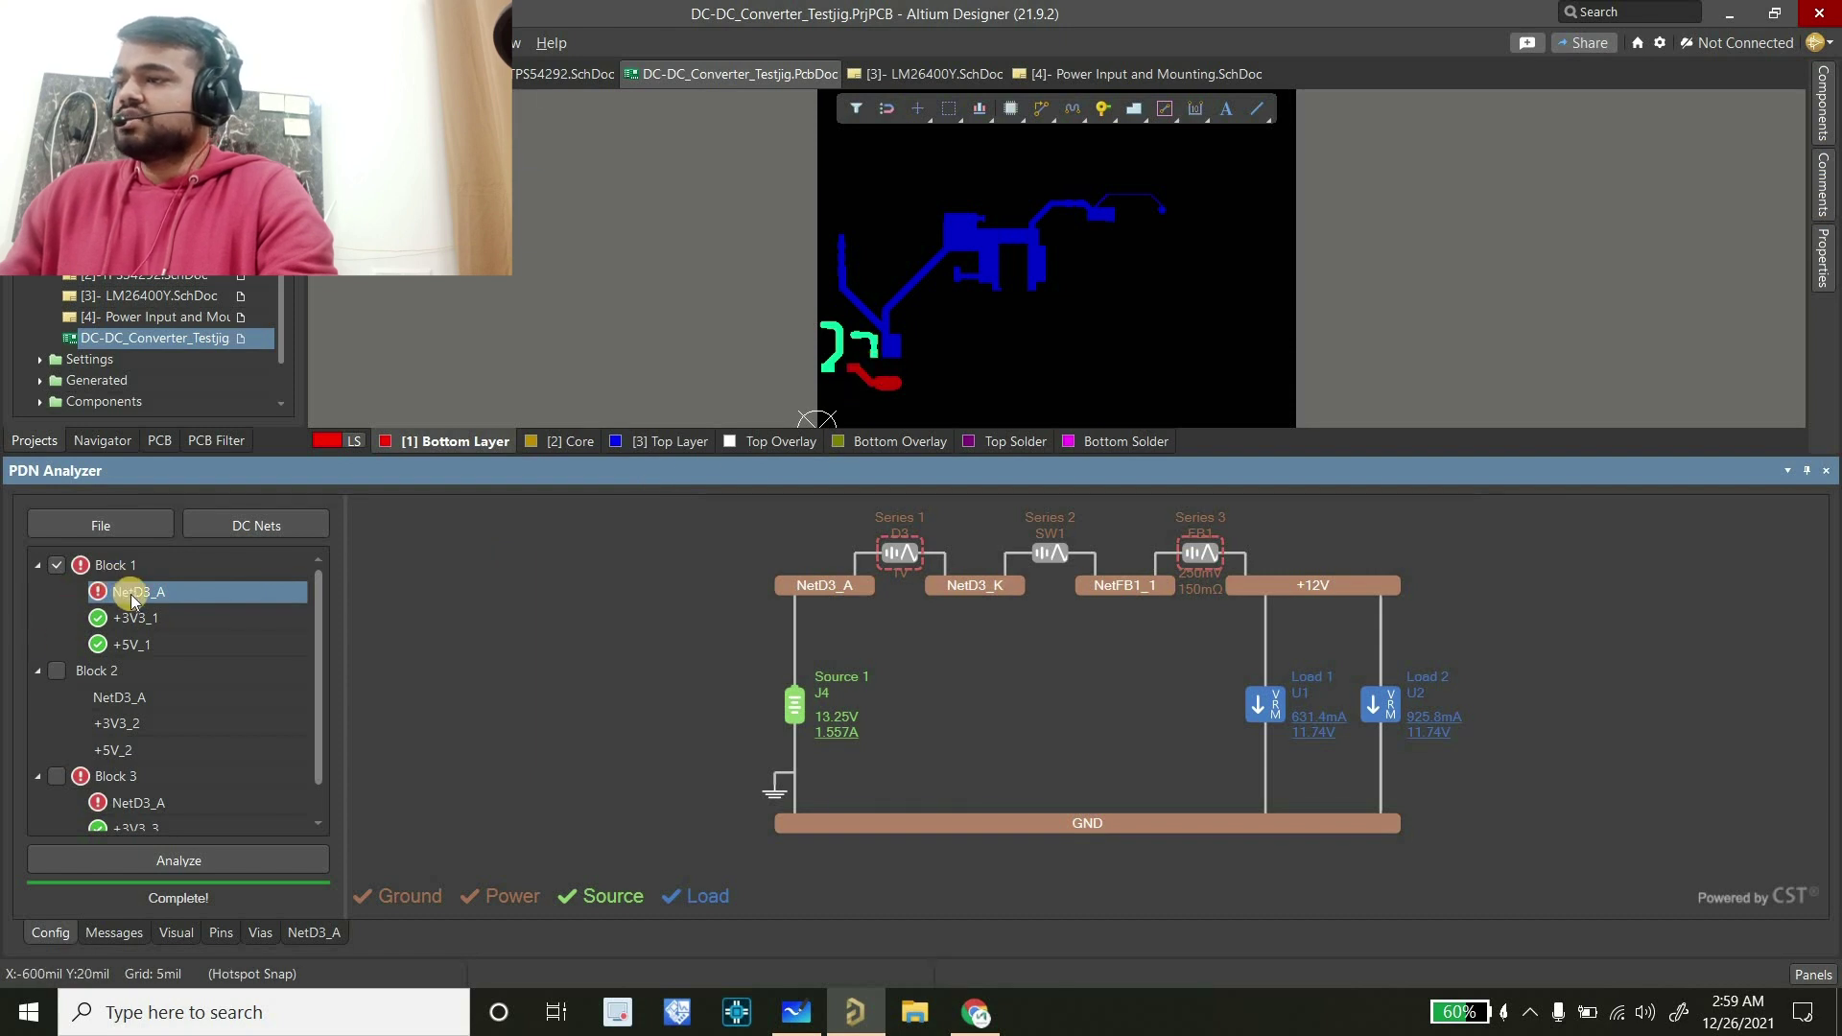
left_click(140, 624)
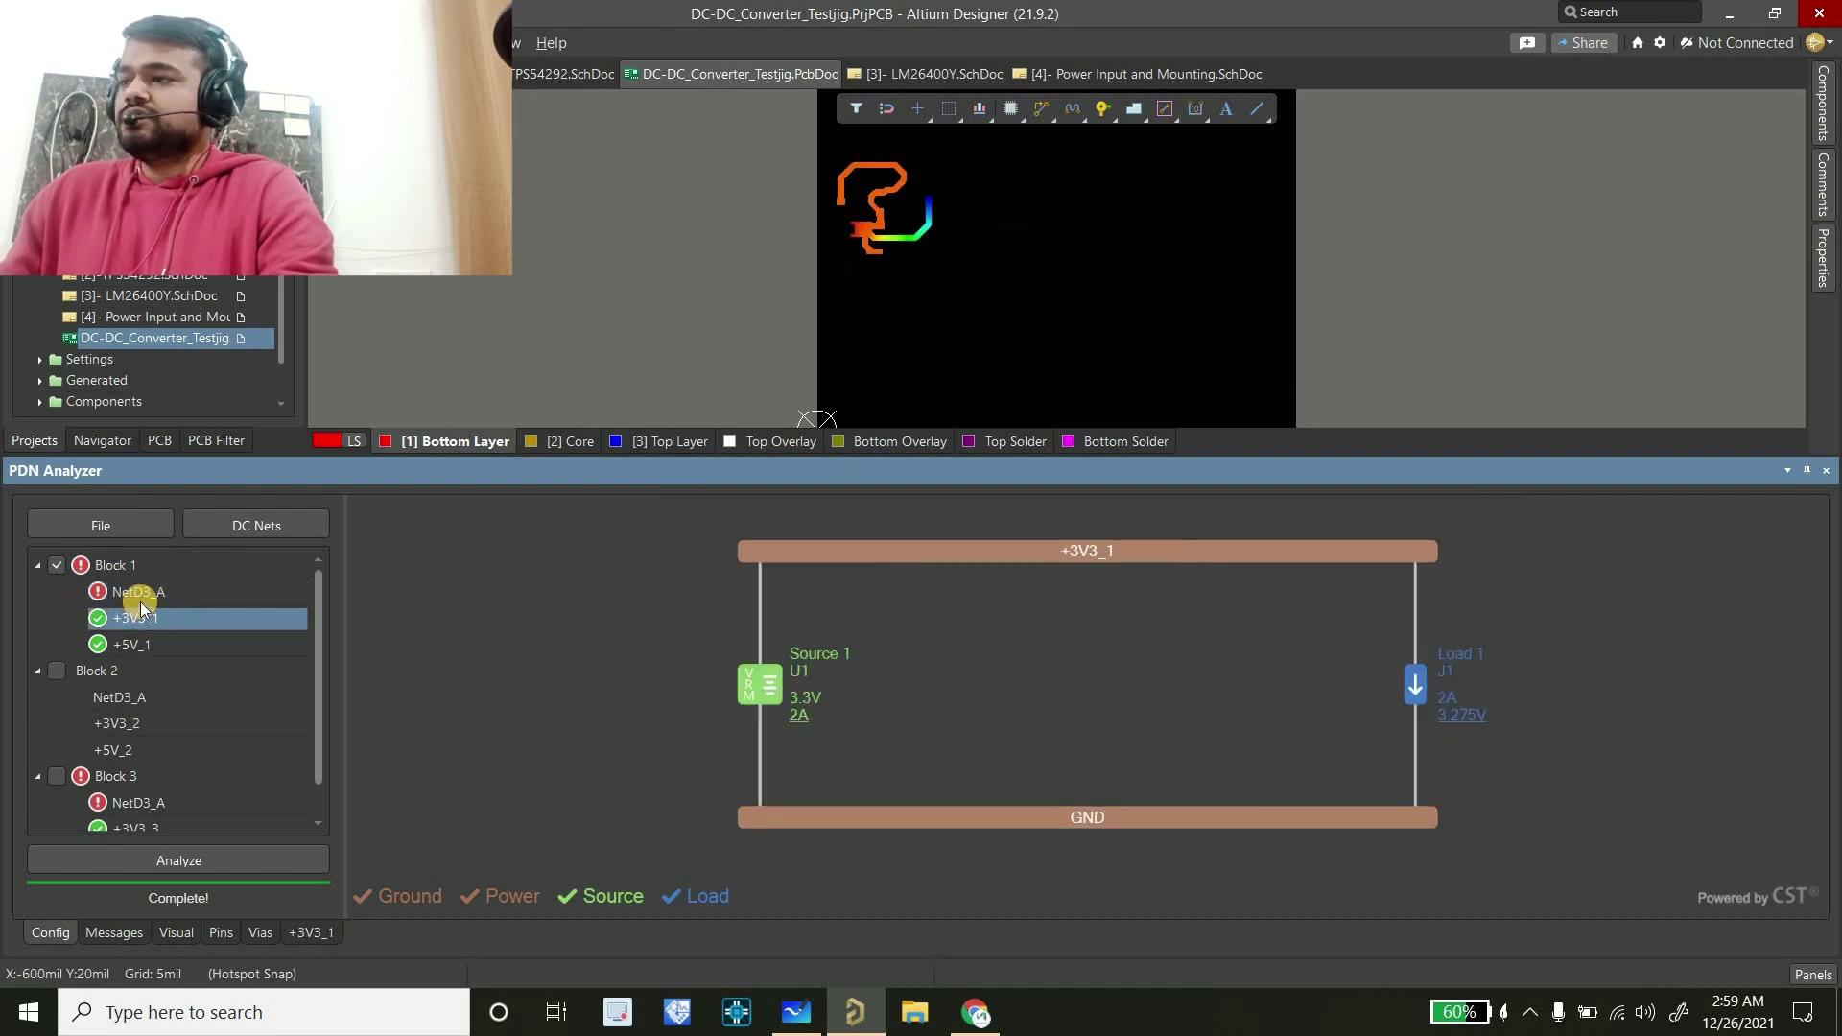
left_click(140, 605)
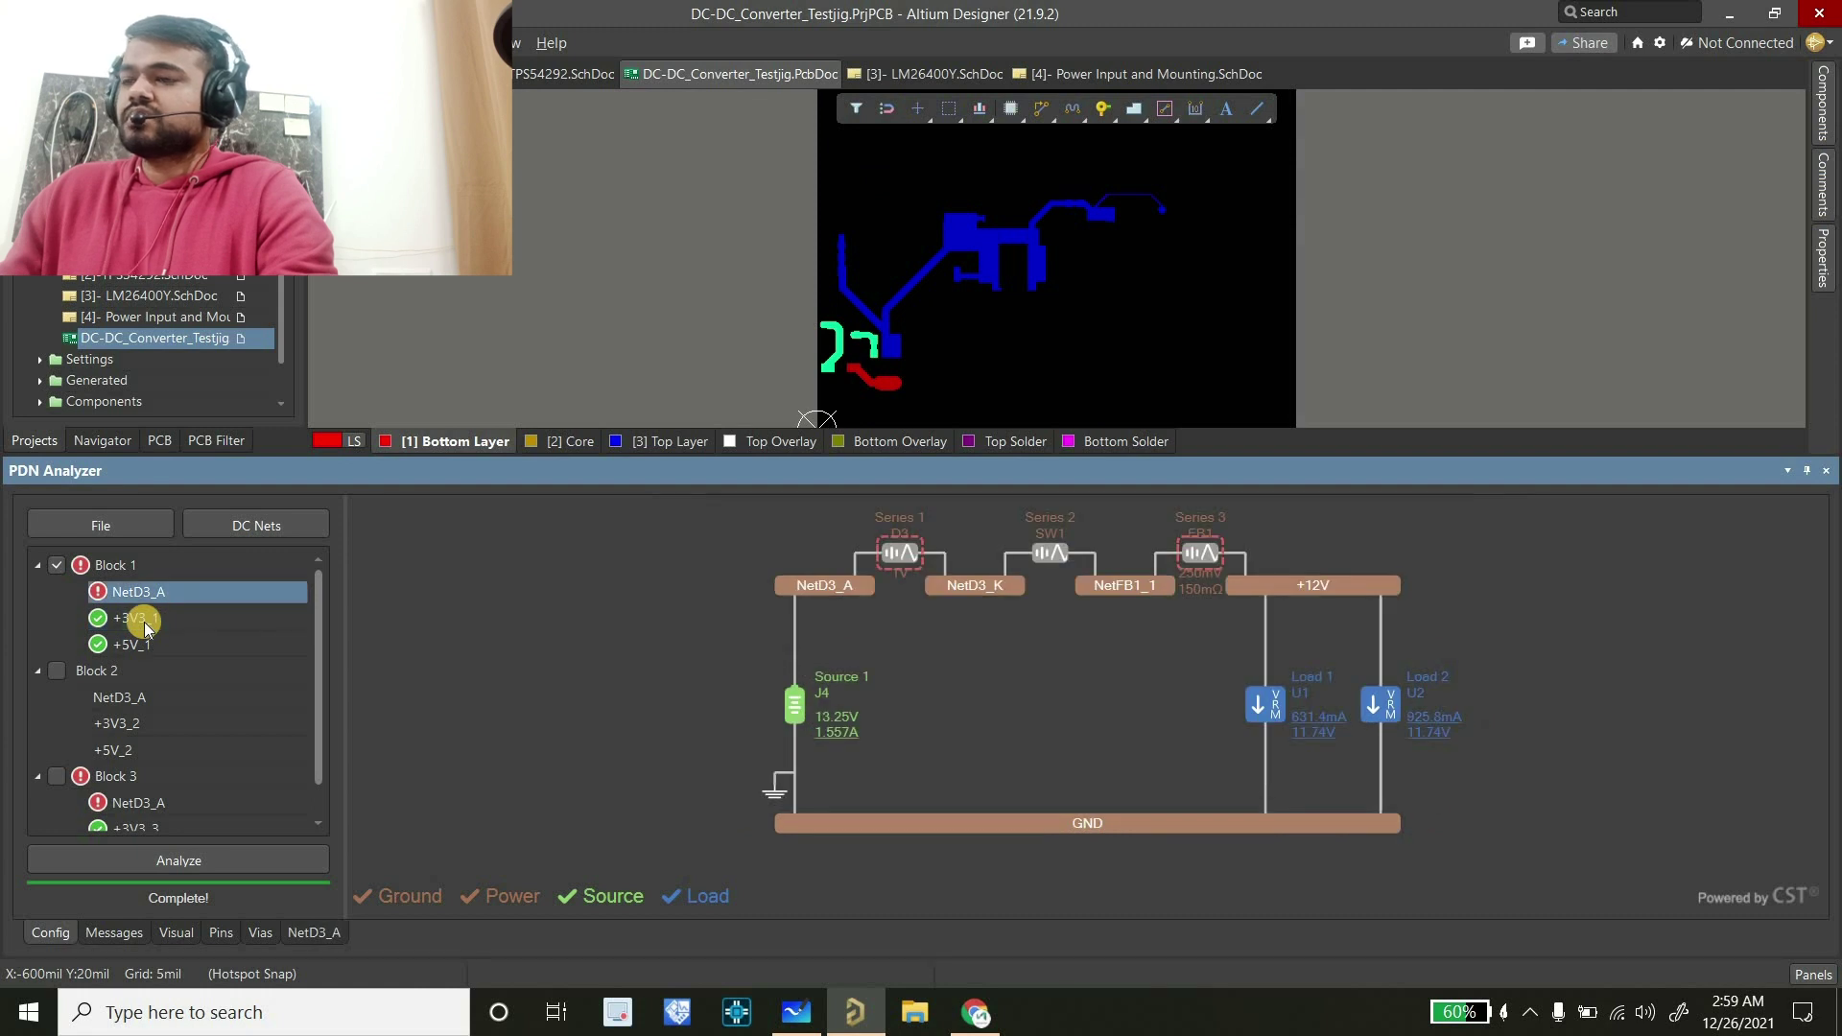
Show Block 1's NetD3_A voltage results in 3D with the board overlay enabled
left_click(169, 931)
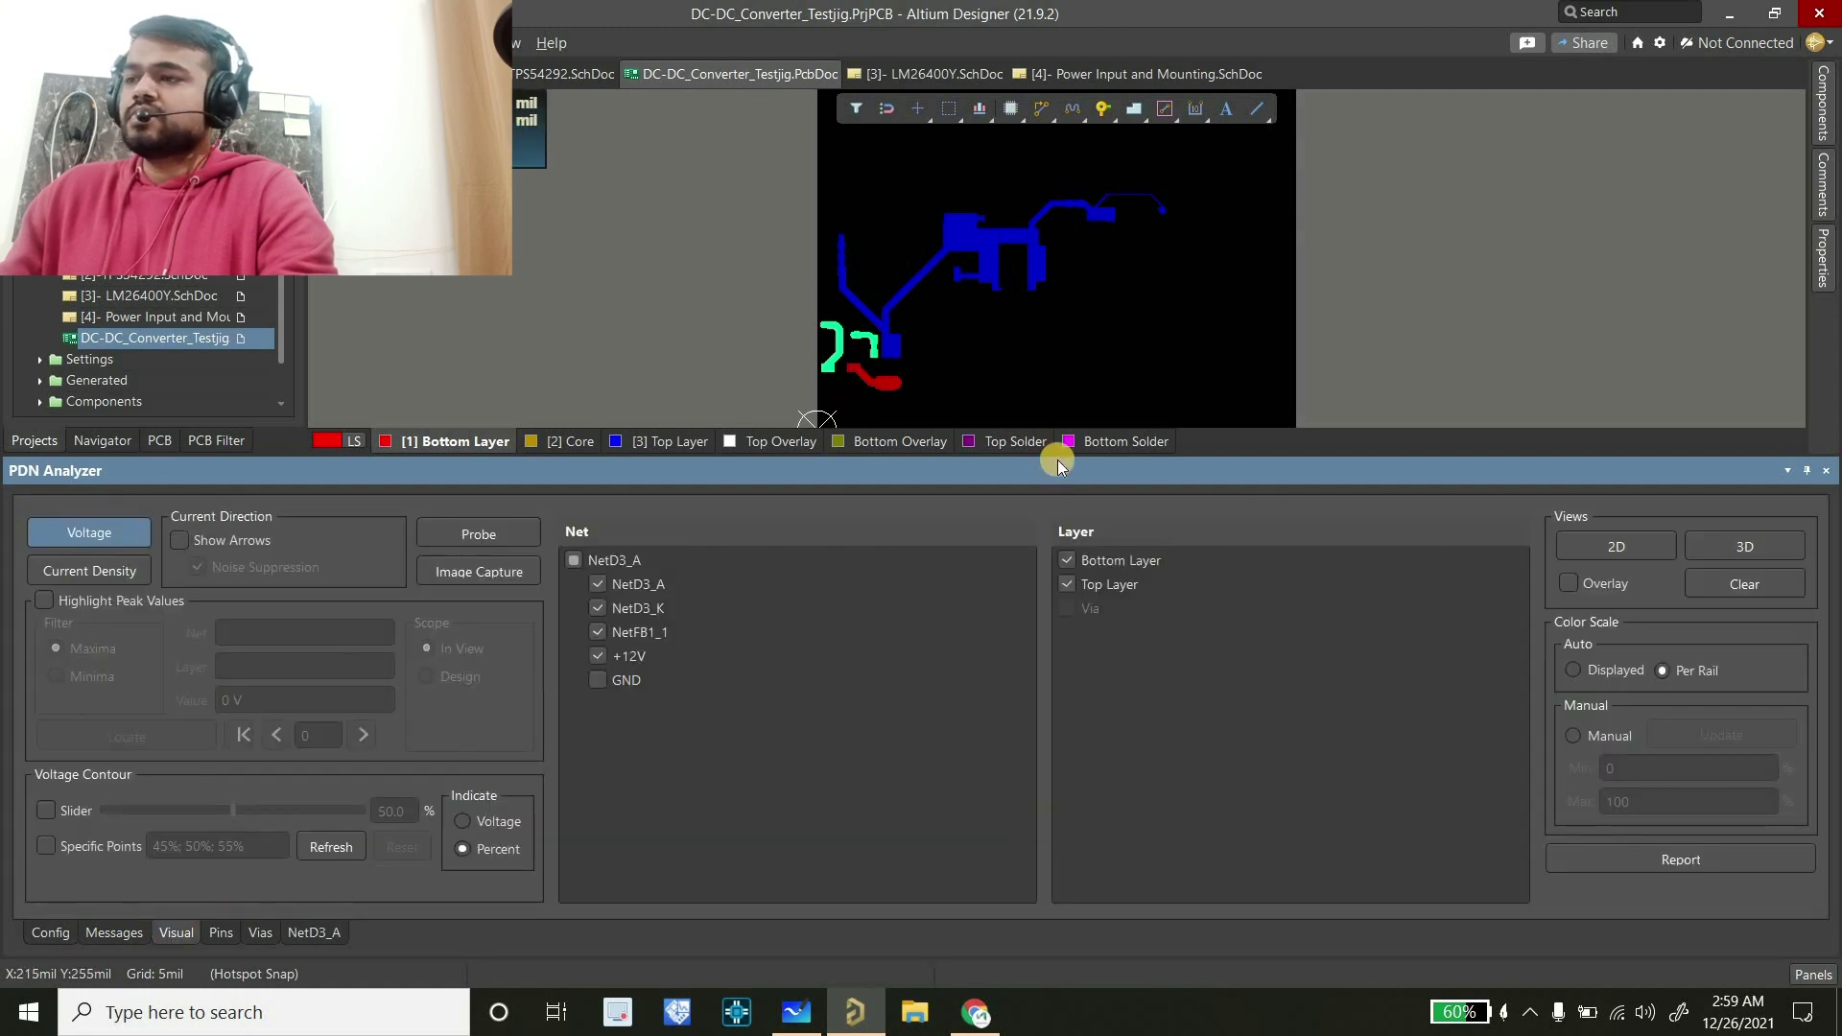
left_click(1727, 545)
left_click(1569, 584)
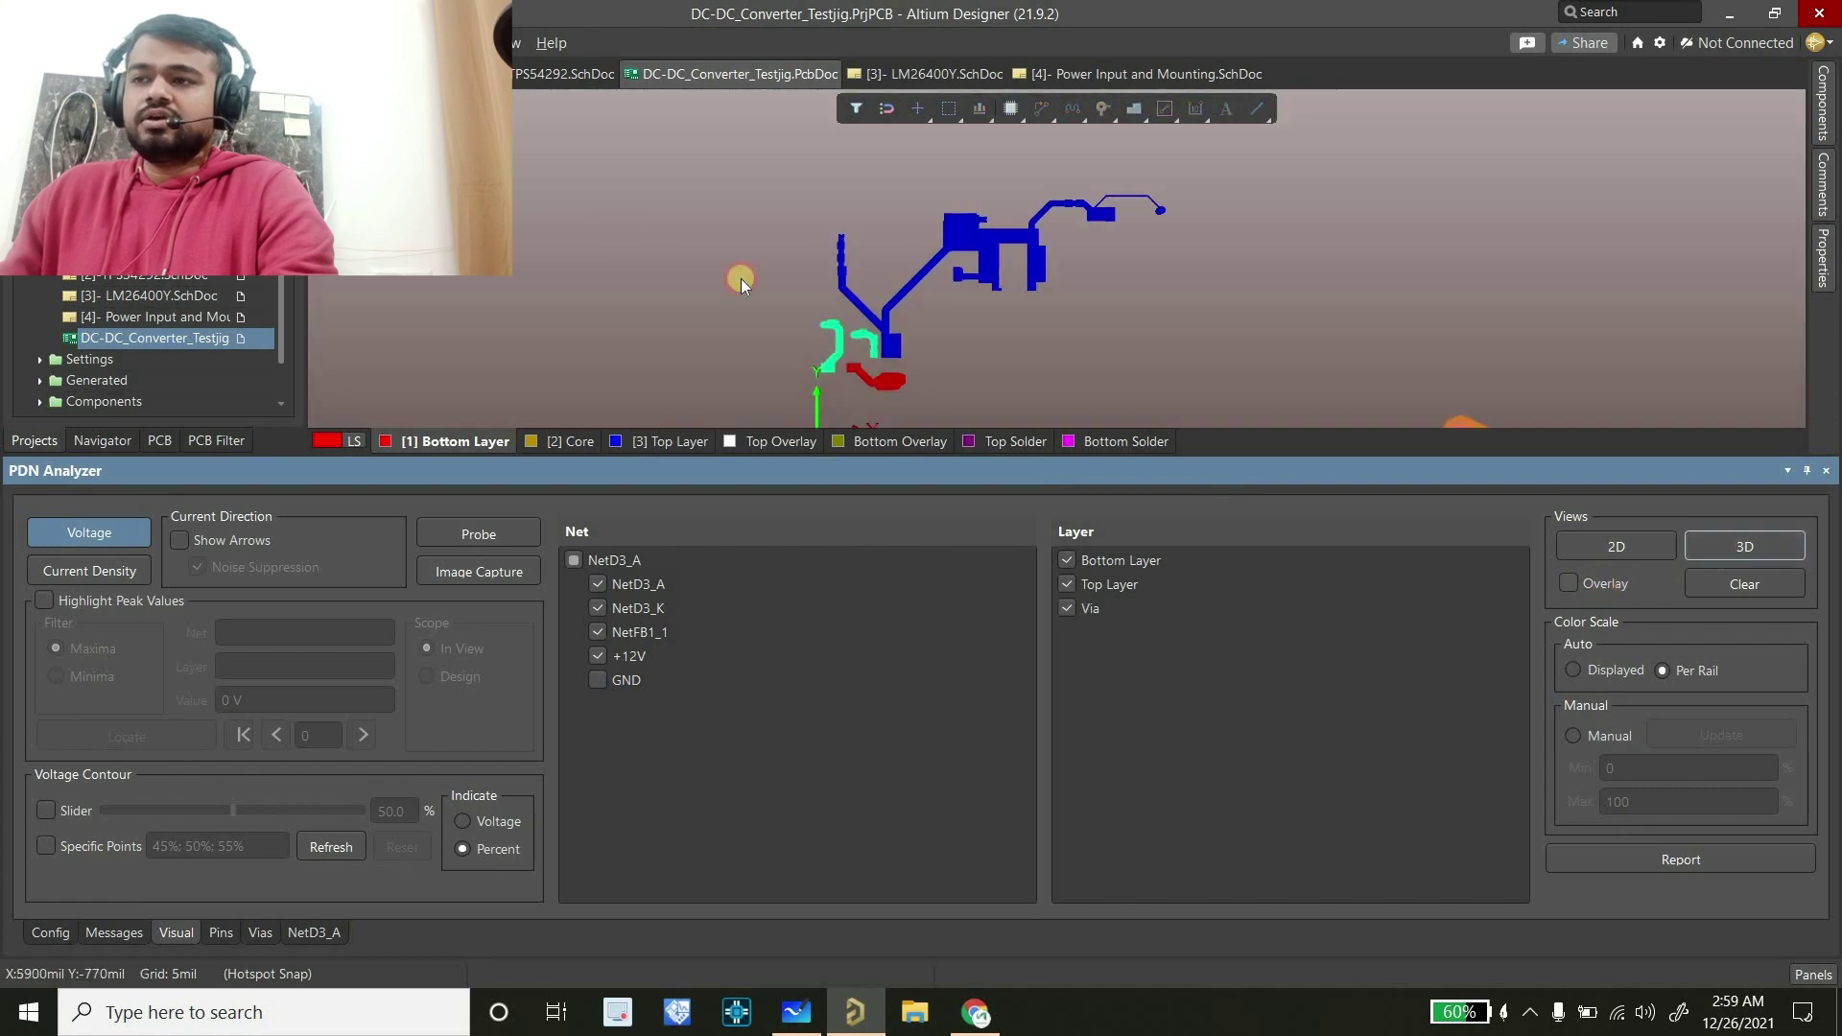
scroll(862, 355, "up", 2, "ctrl")
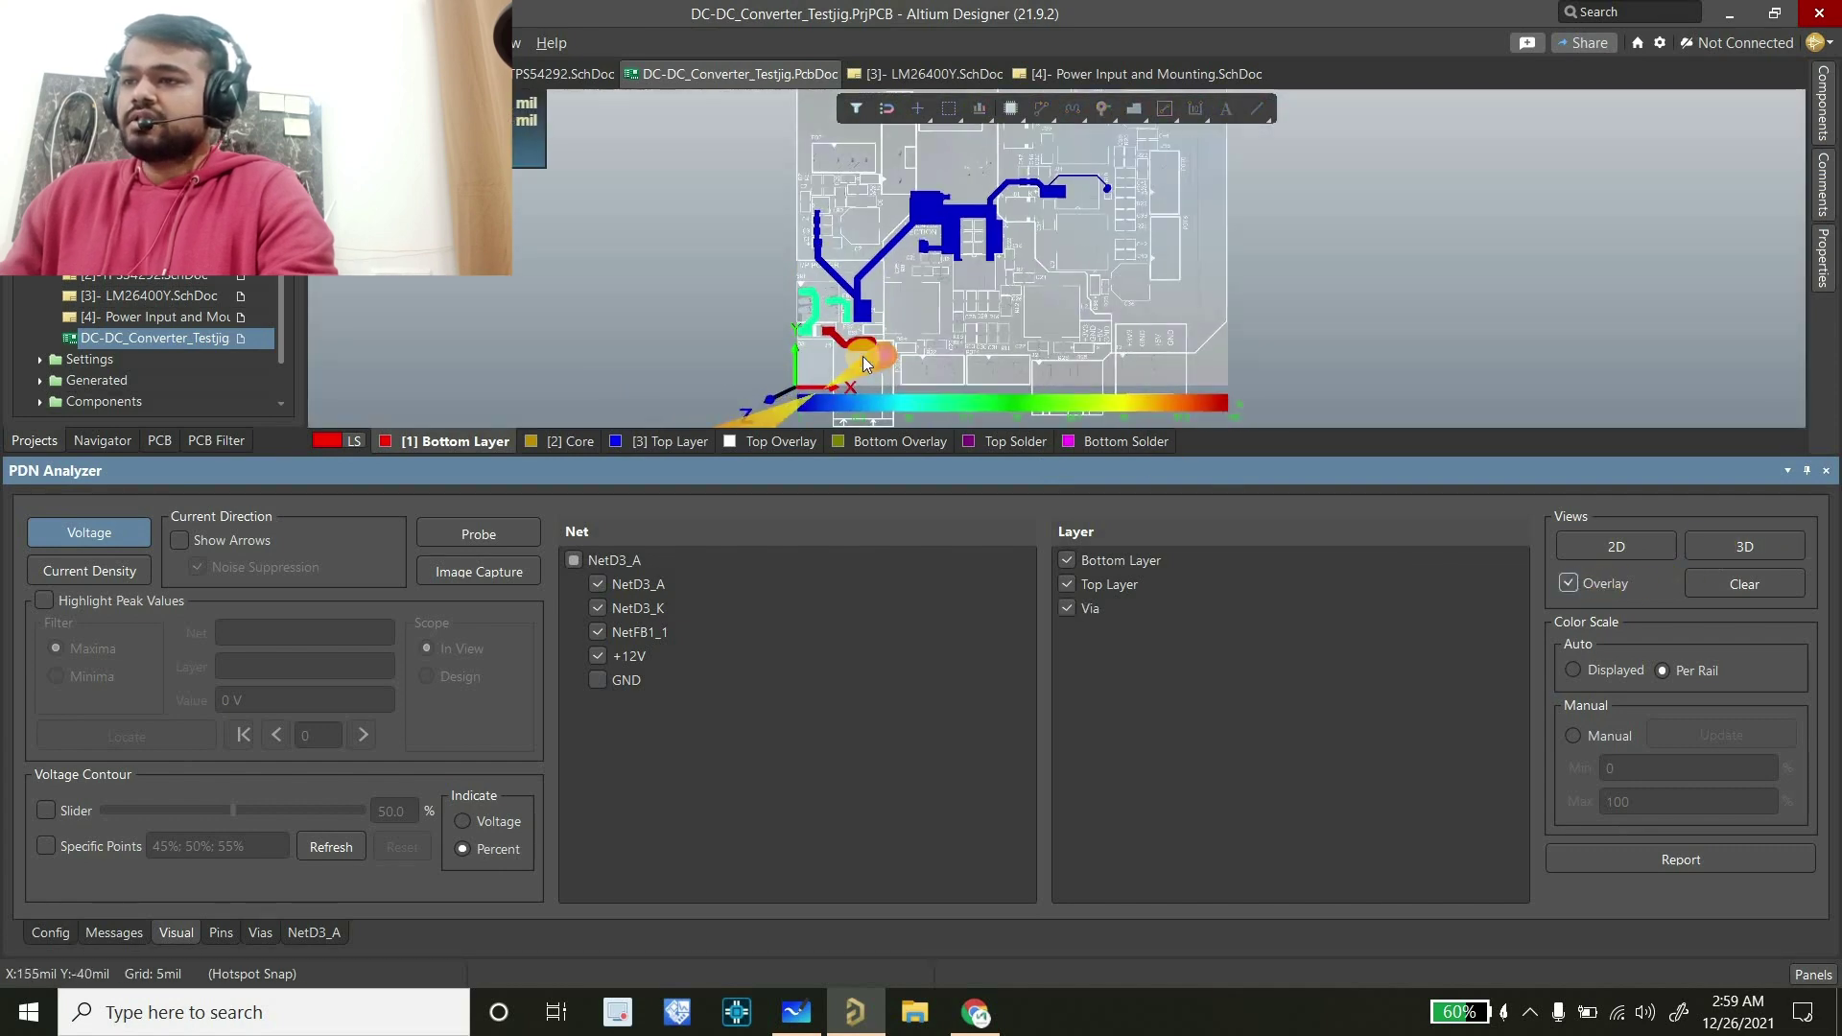
scroll(867, 363, "down", 3, "ctrl")
scroll(883, 385, "up", 5, "ctrl")
scroll(944, 240, "up", 1, "ctrl")
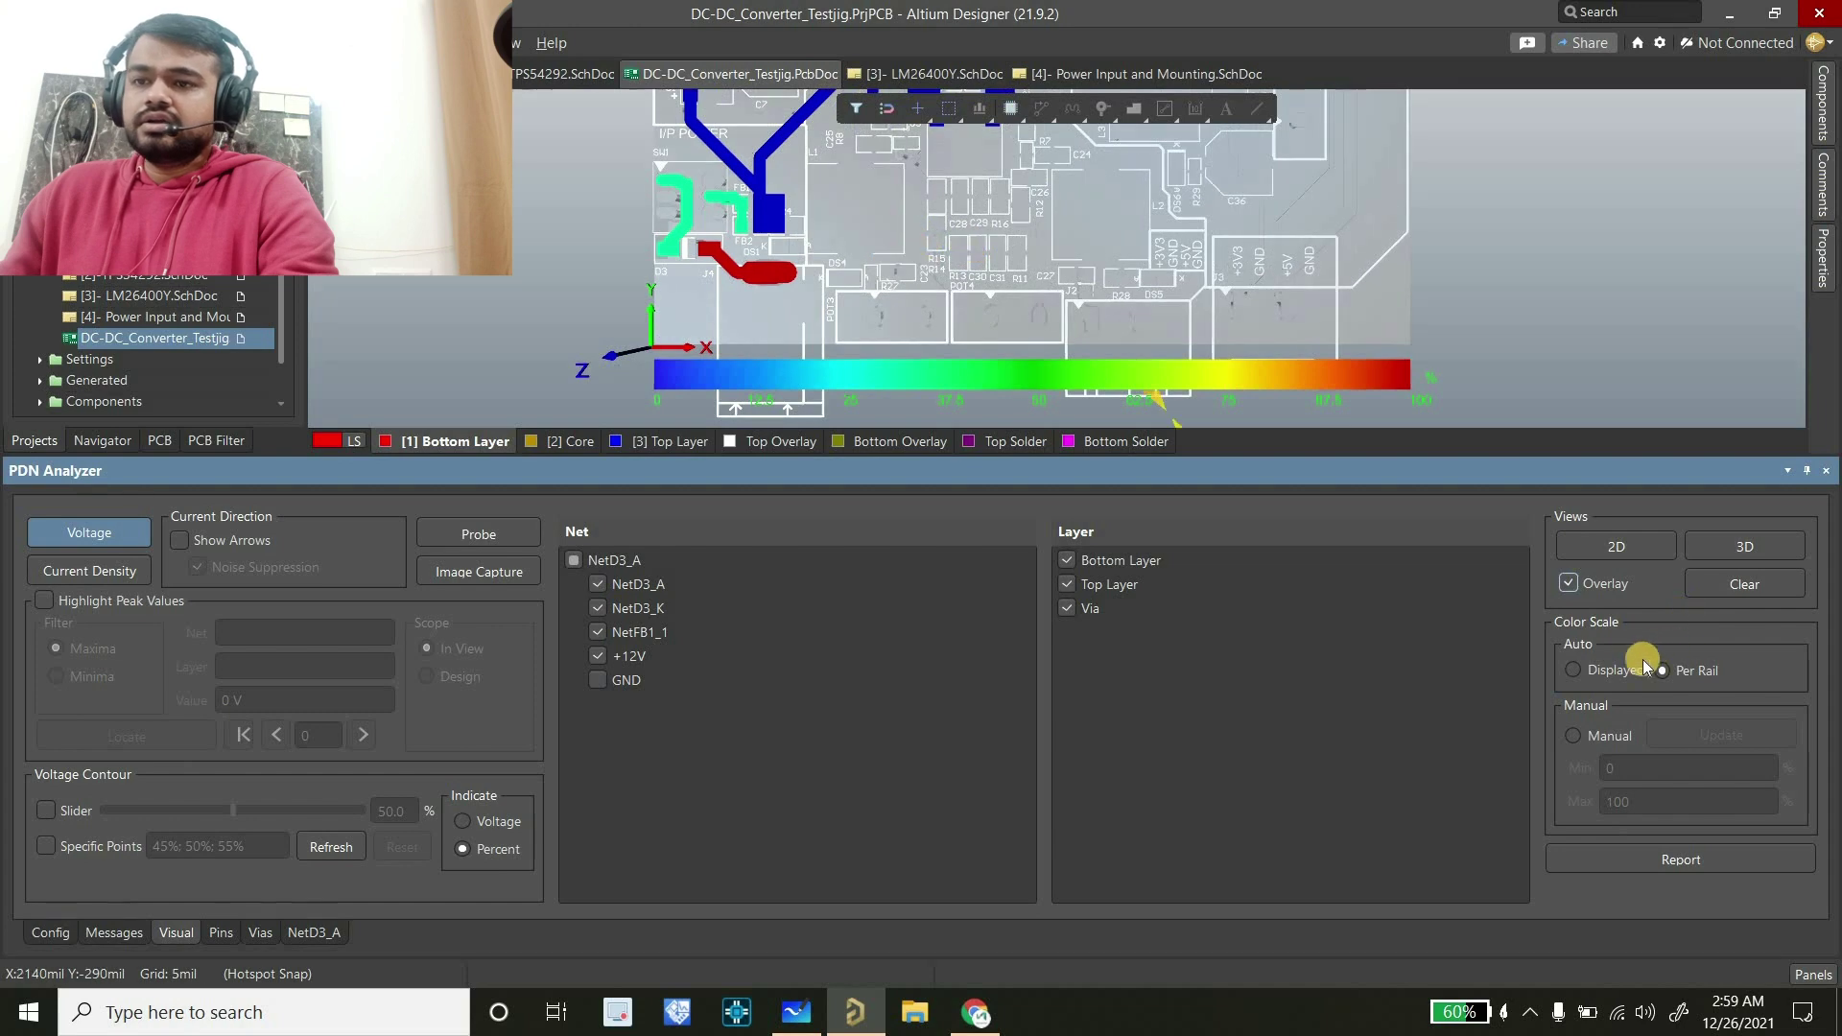
Set the automatic color scale to Displayed and inspect the NetD3_A voltage plot around J4
left_click(1572, 670)
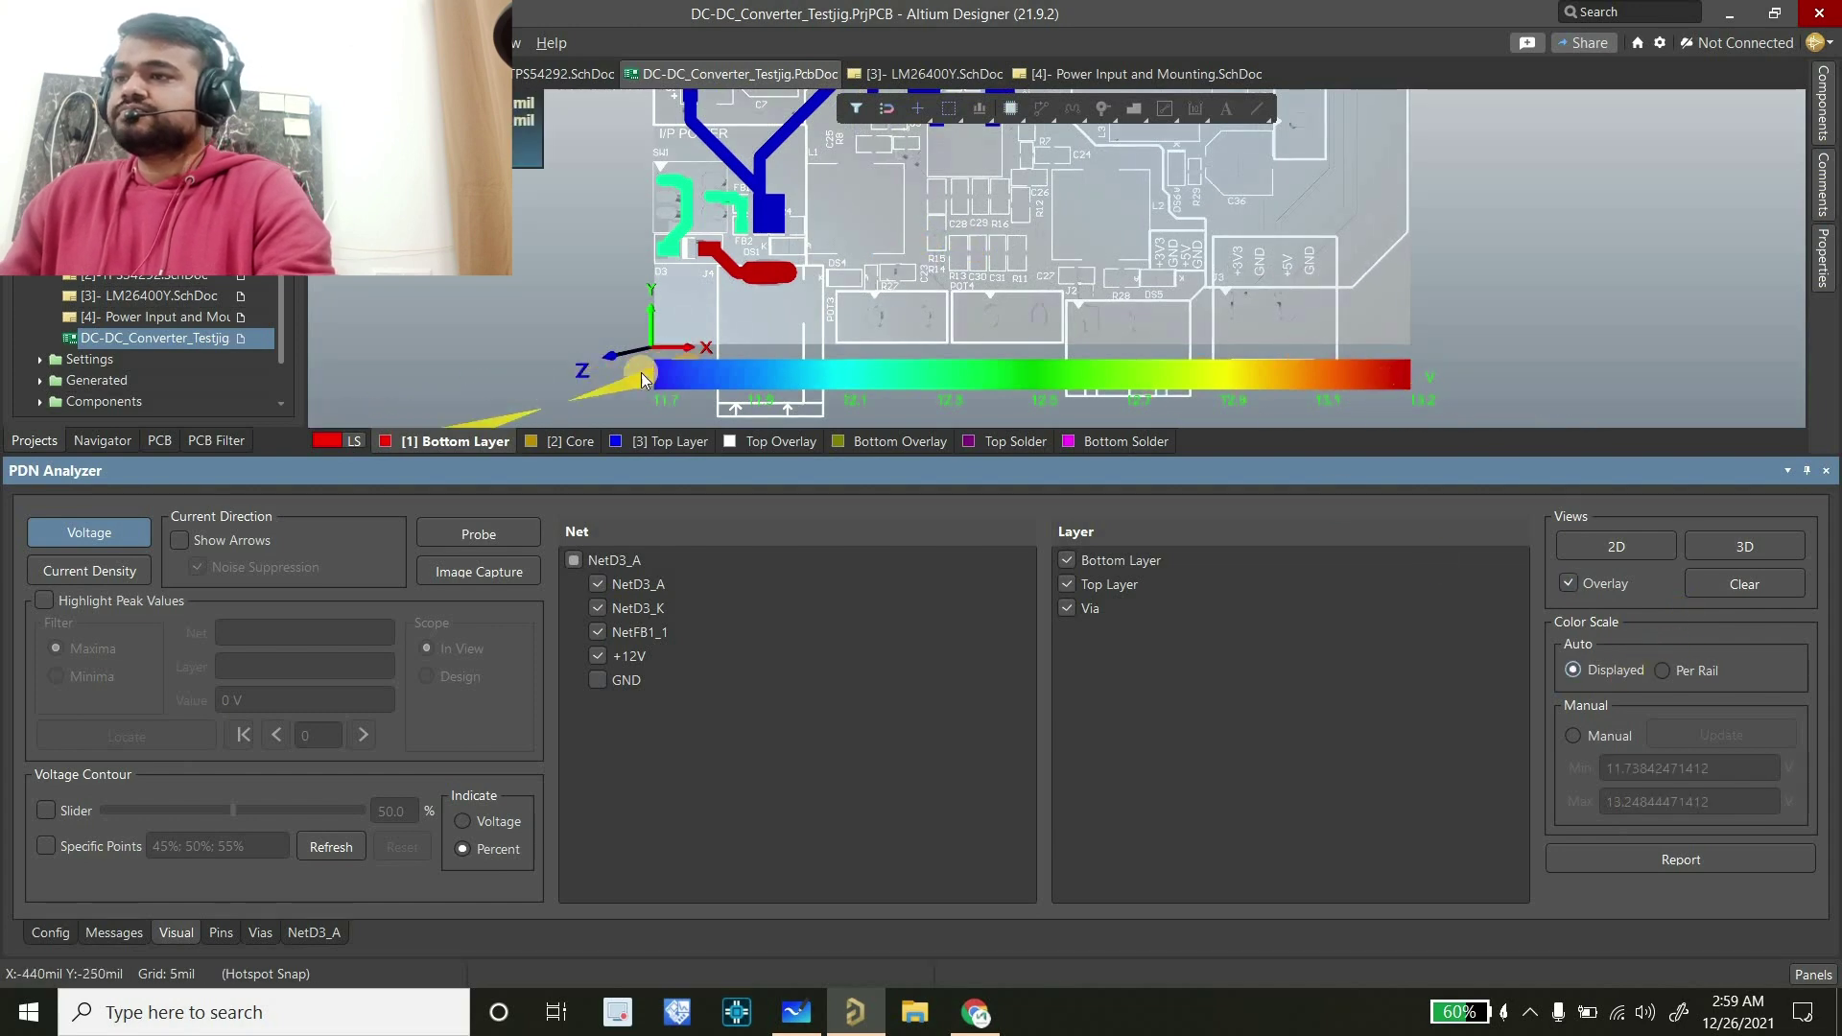
scroll(548, 402, "down", 1, "ctrl")
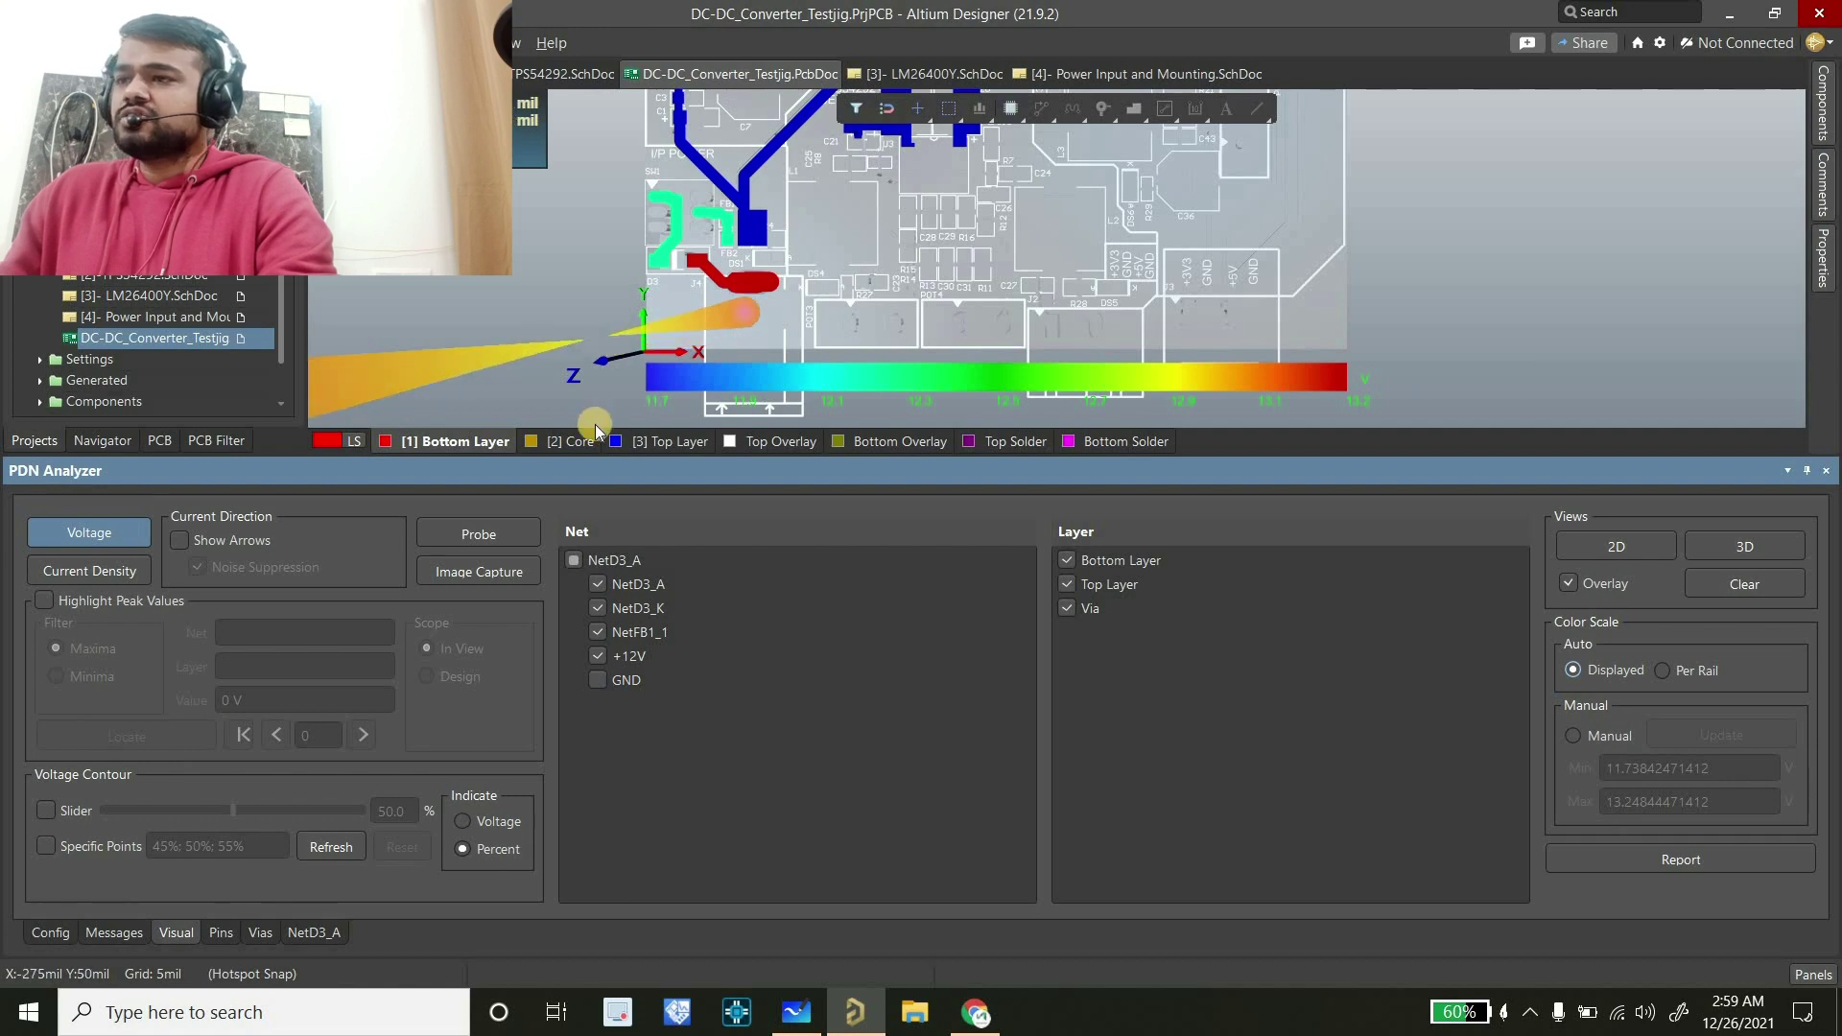
scroll(614, 355, "down", 3, "ctrl")
scroll(708, 343, "up", 3, "ctrl")
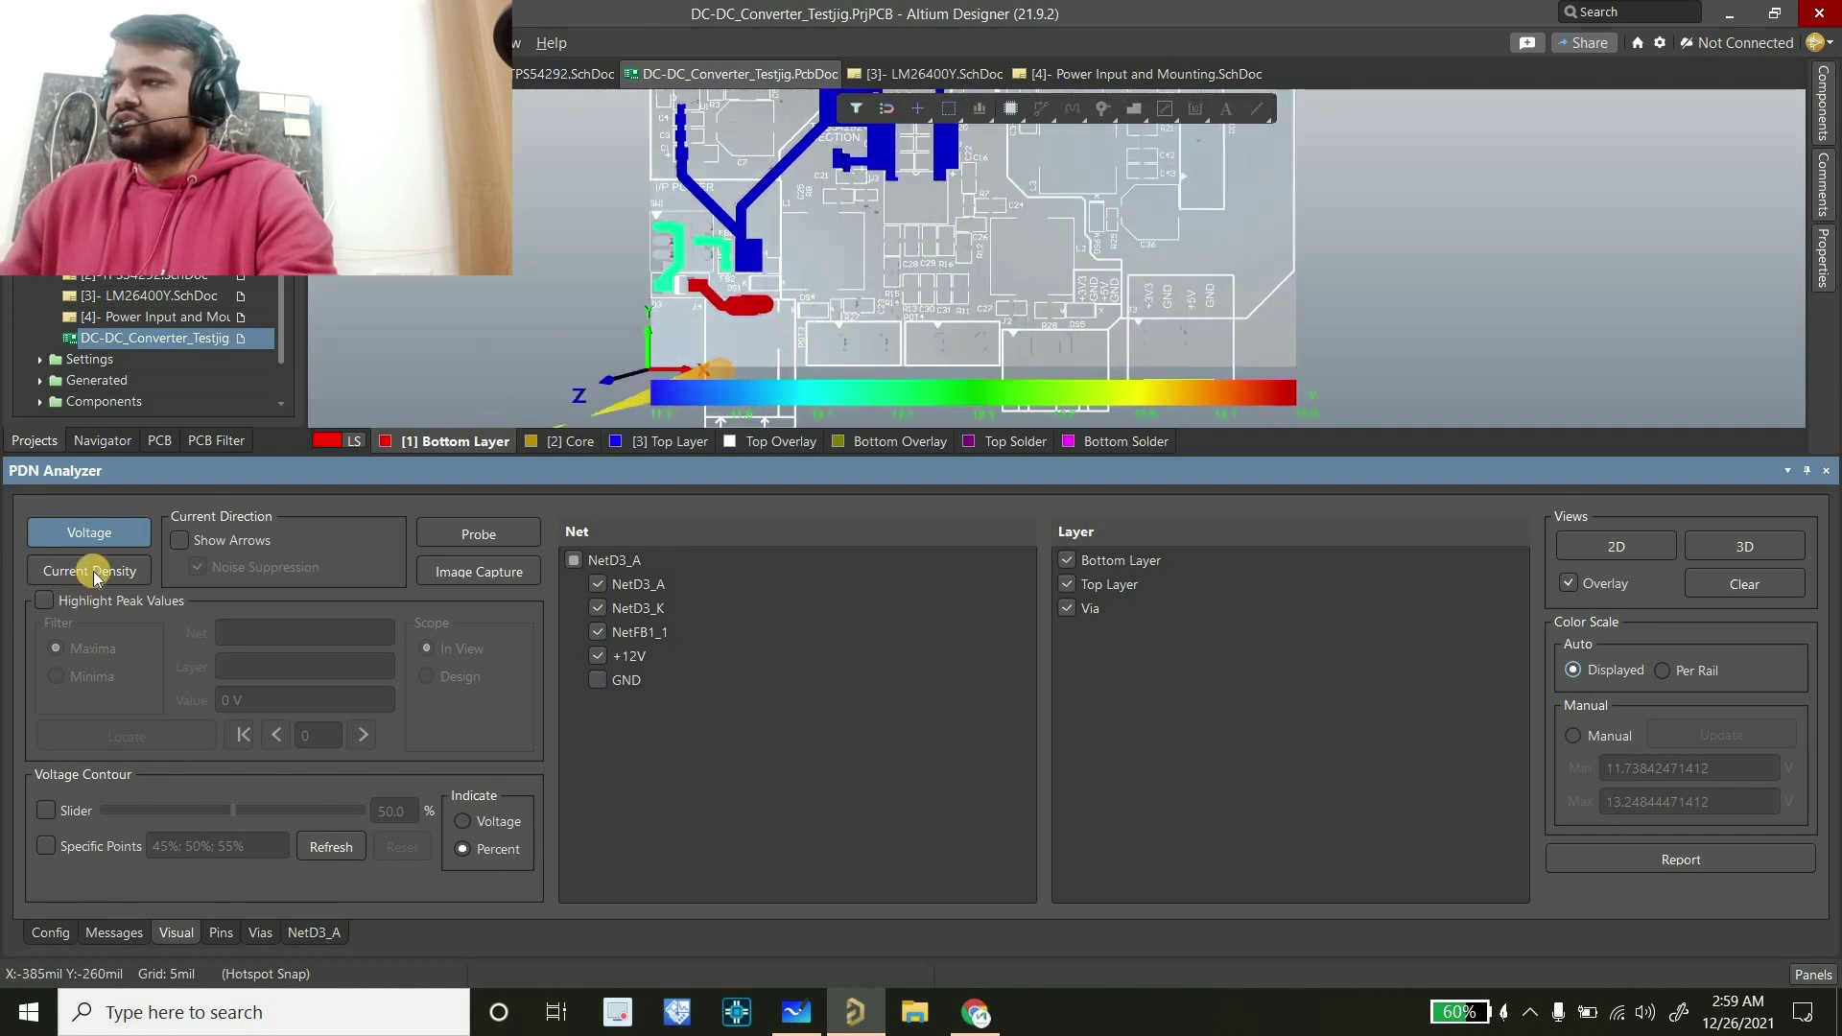
scroll(736, 347, "down", 1, "ctrl")
scroll(738, 341, "up", 5, "ctrl")
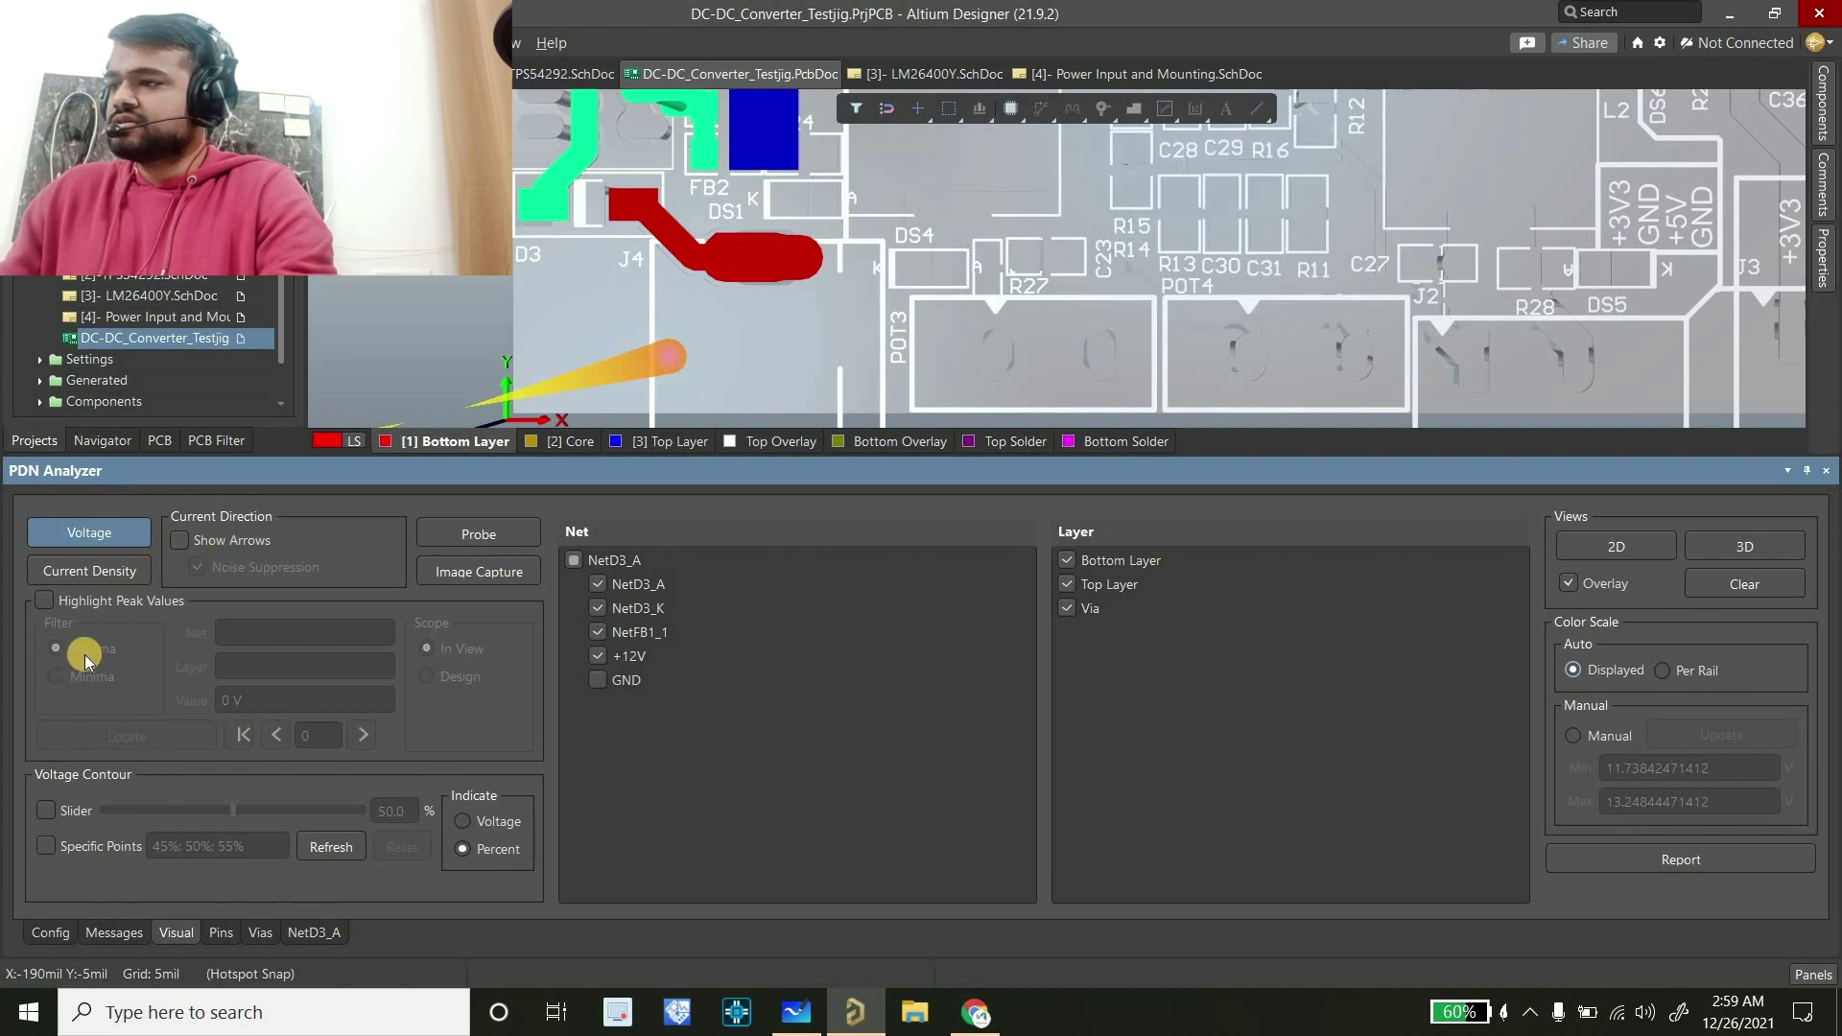
Highlight the voltage maxima in view for NetD3_A and step through the peaks to the third one near J4
left_click(82, 602)
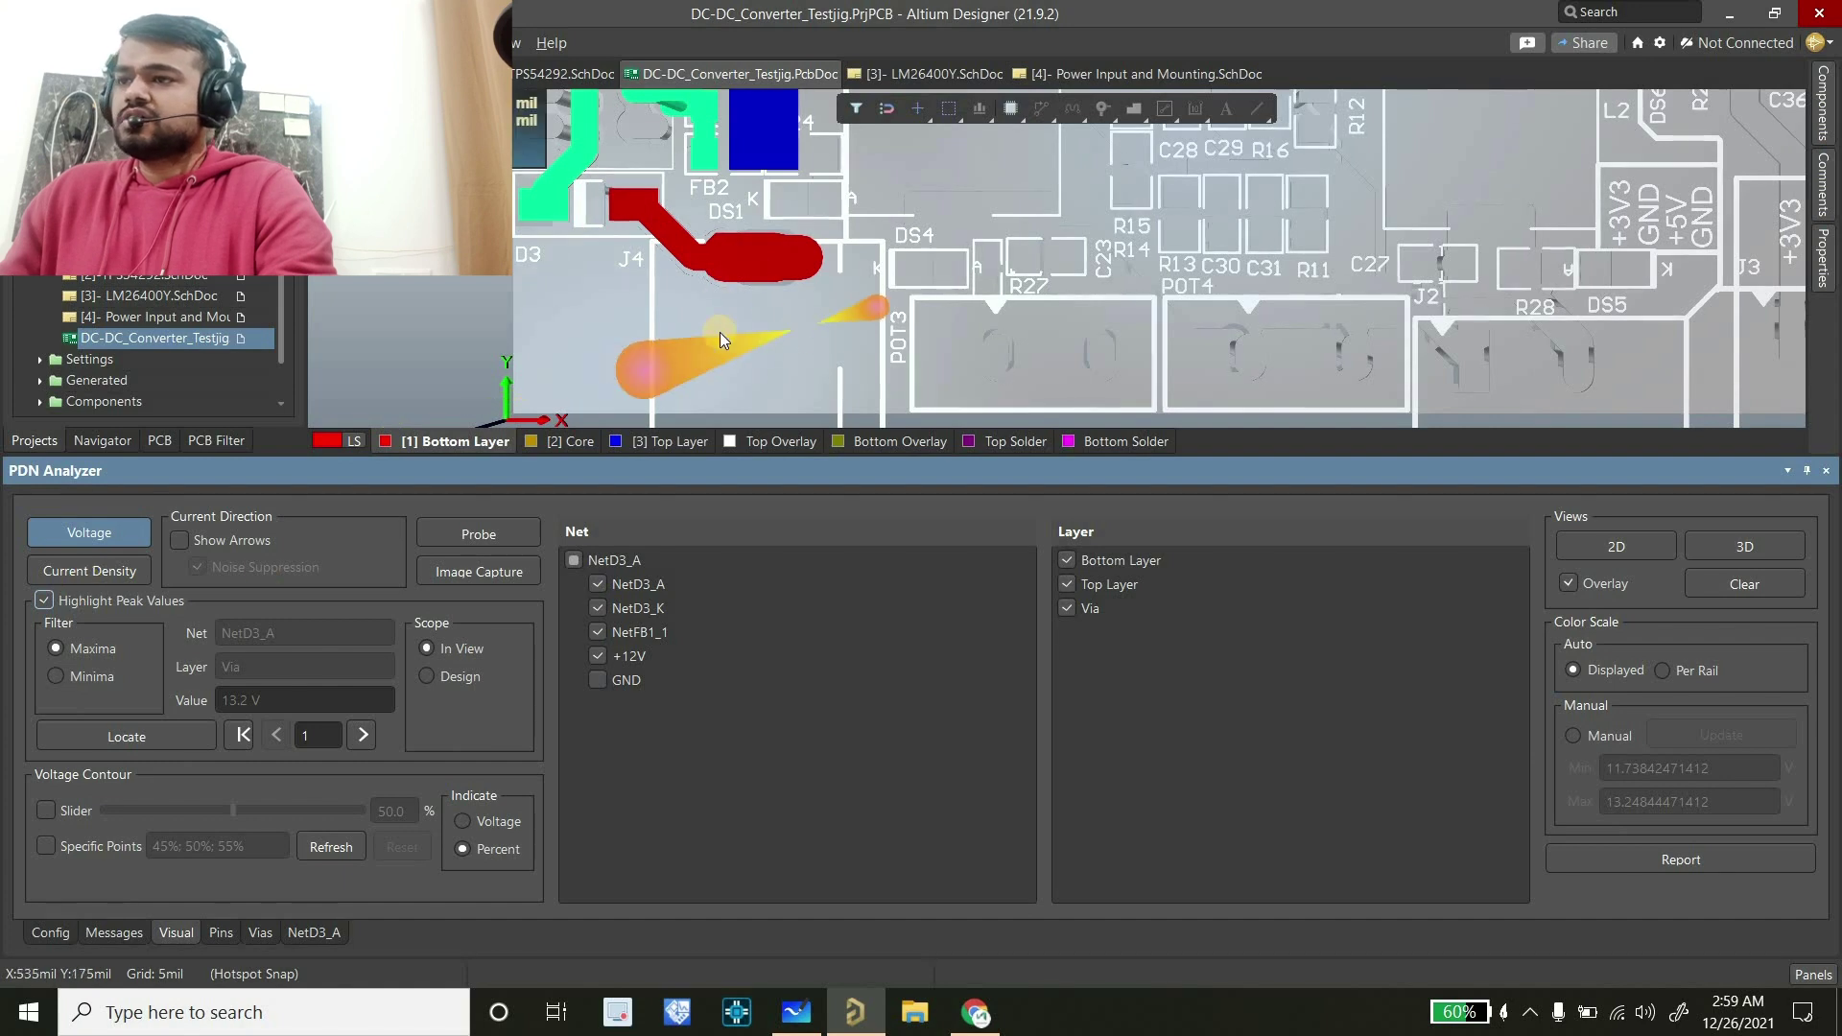
scroll(777, 286, "down", 2, "ctrl")
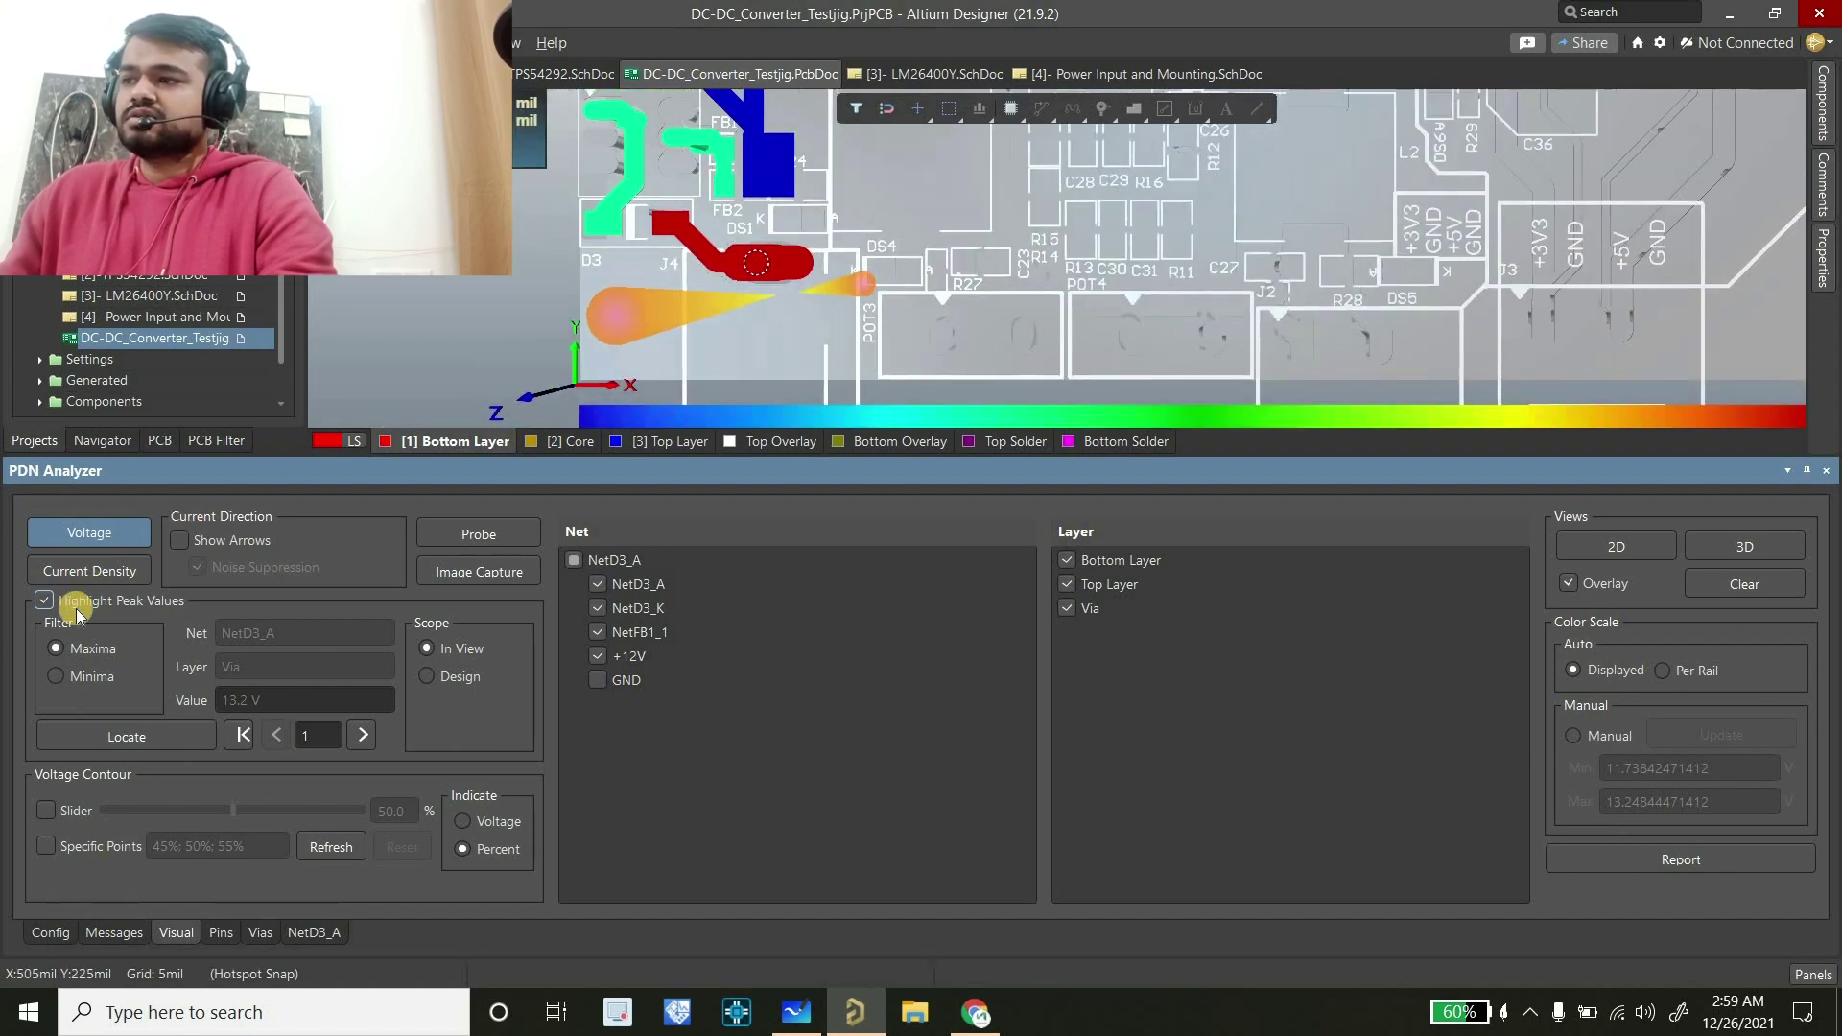
left_click(368, 735)
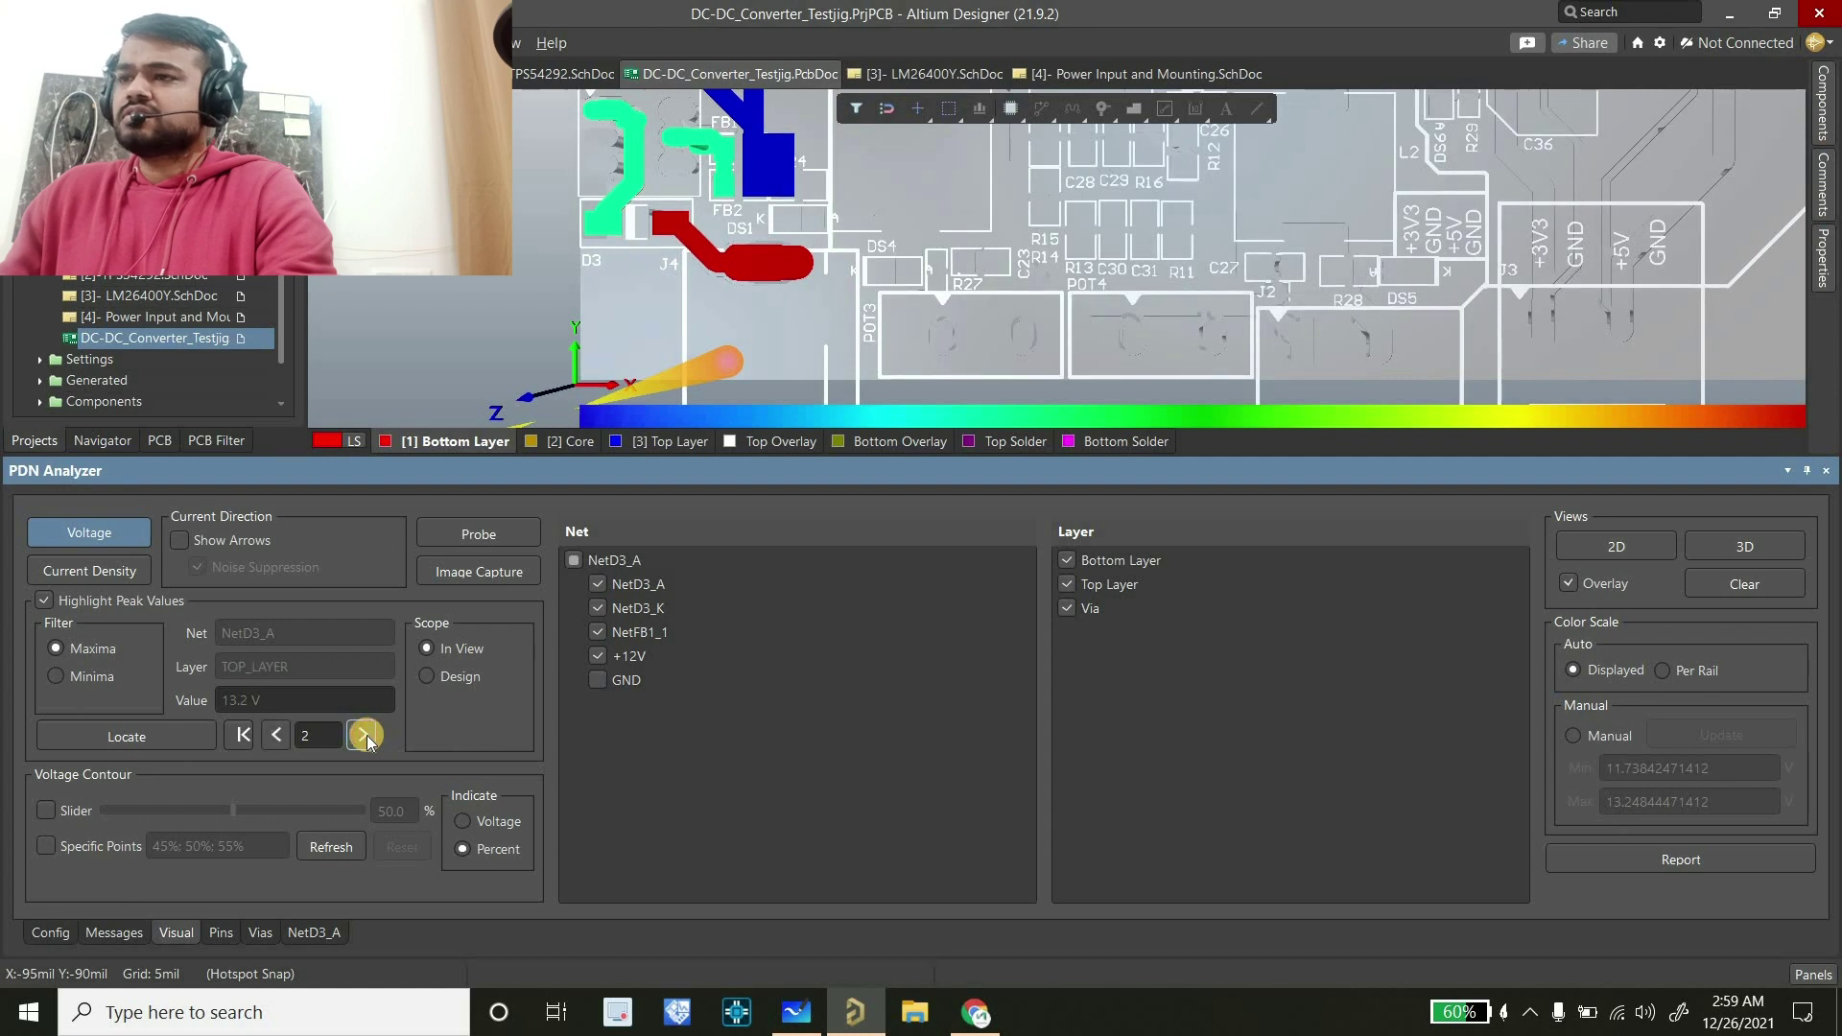
scroll(654, 384, "down", 5, "ctrl")
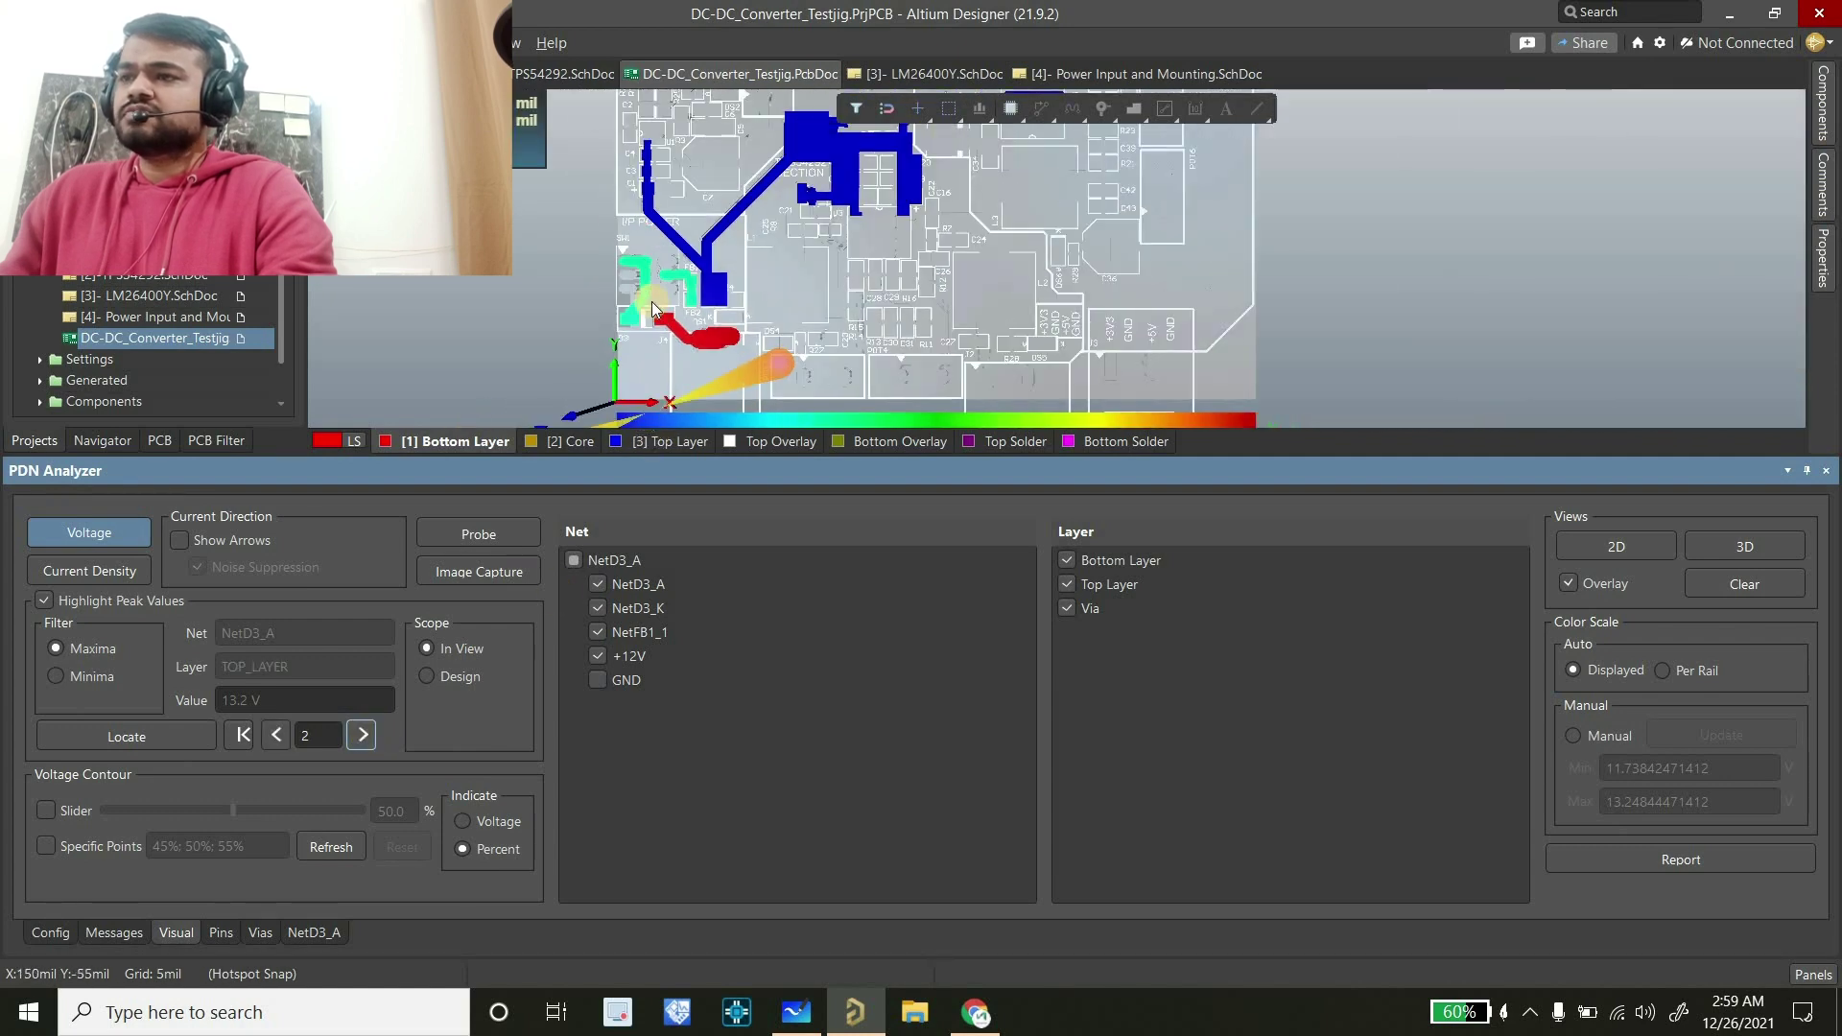
scroll(715, 384, "up", 5, "ctrl")
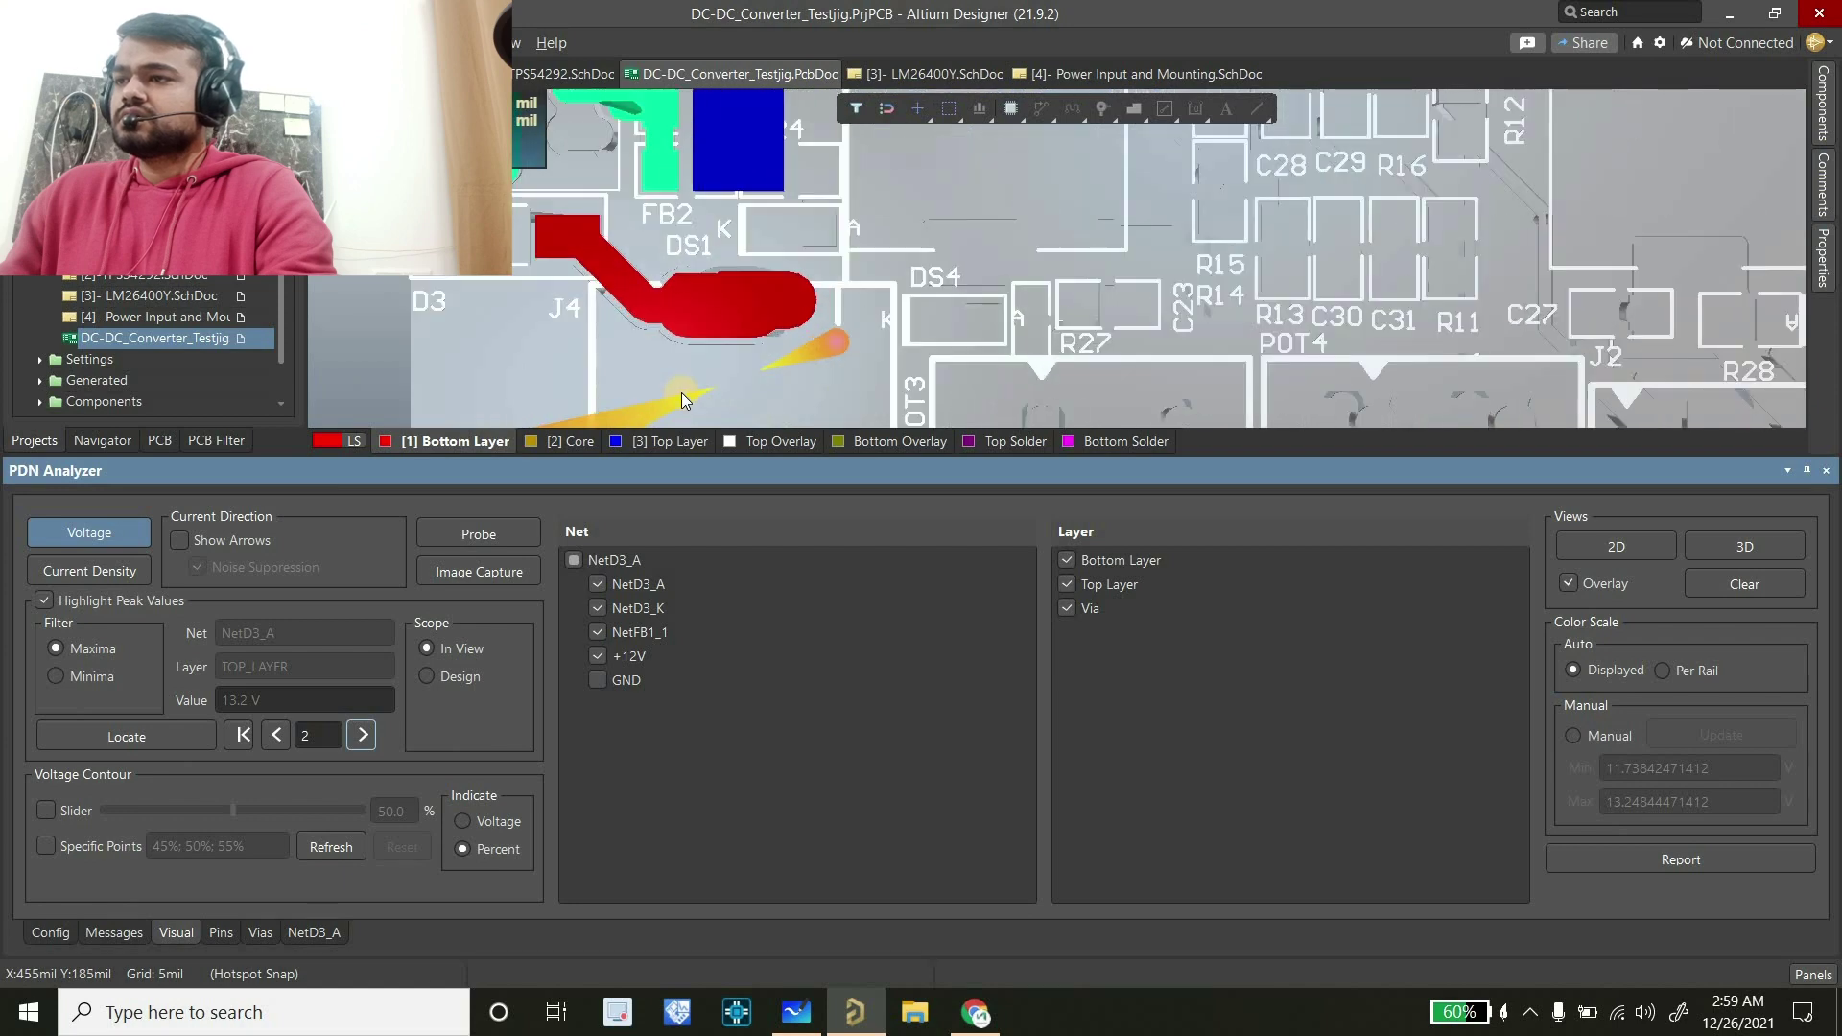
left_click(364, 741)
left_click(371, 743)
left_click(365, 738)
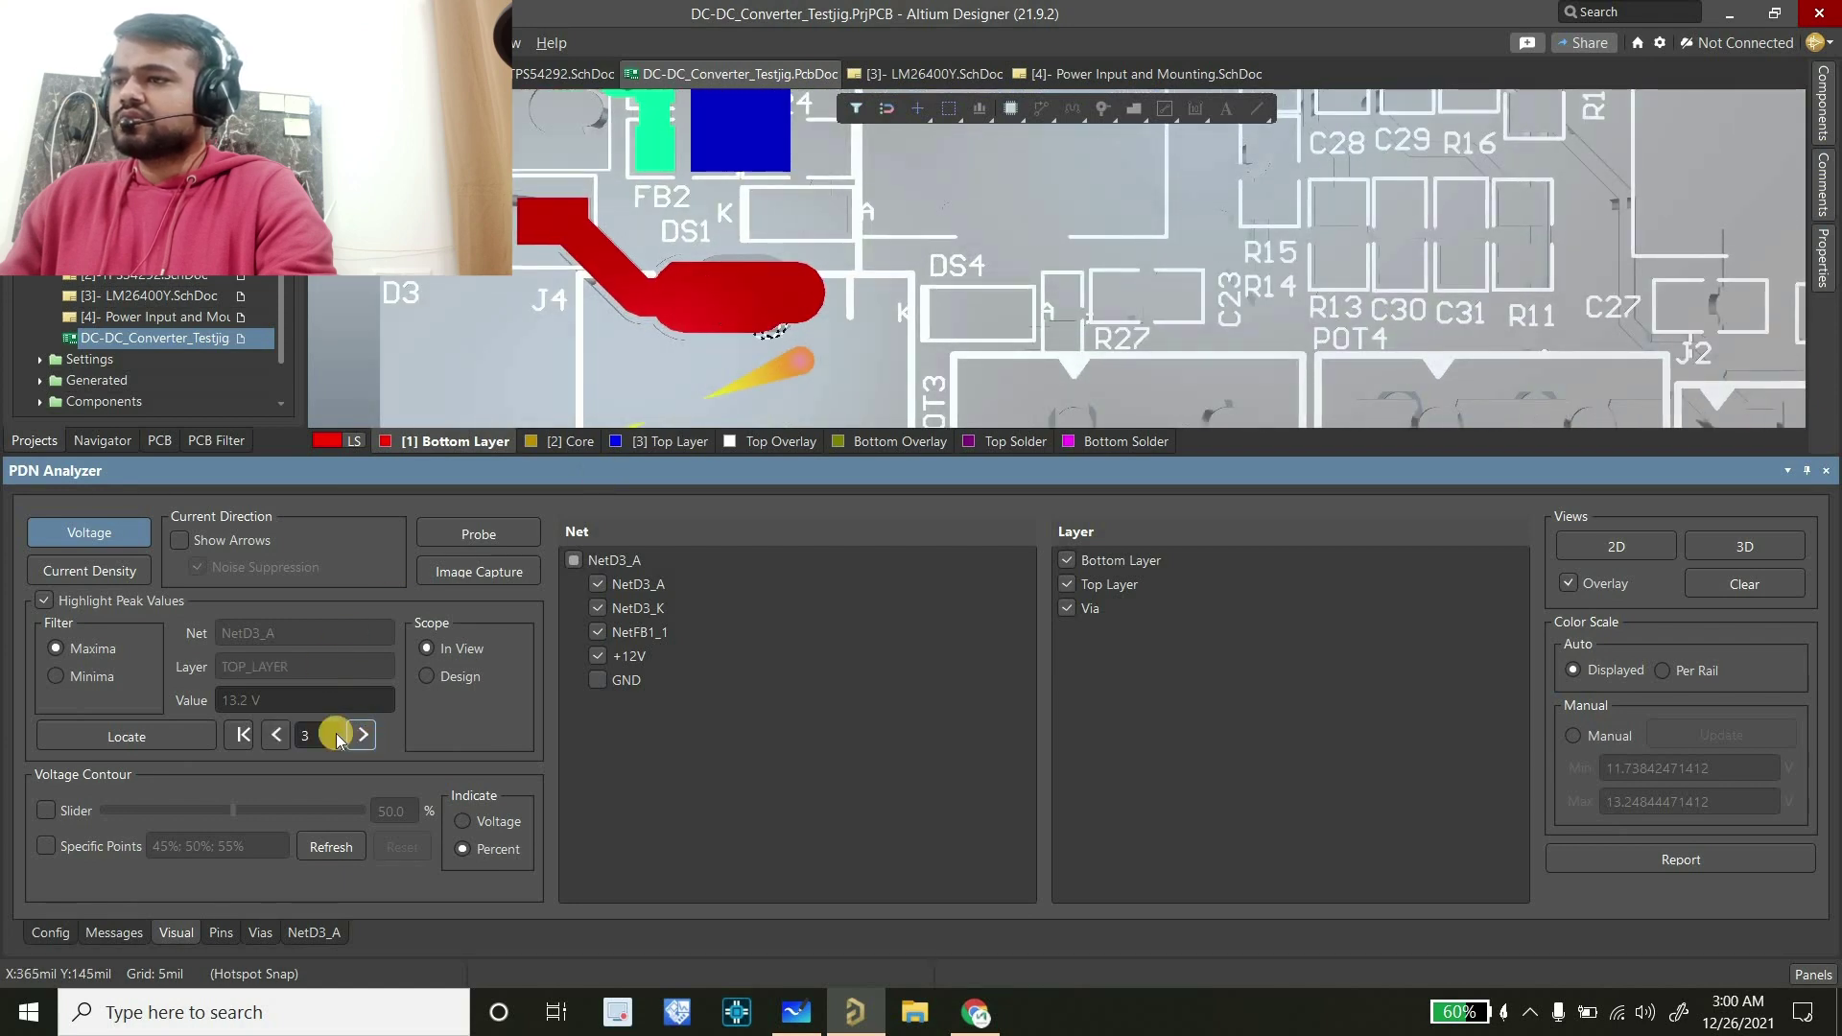
Inspect the third NetD3_A voltage peak near J4 from an angled 3D view, declining via stitching regeneration
scroll(762, 297, "down", 4, "ctrl")
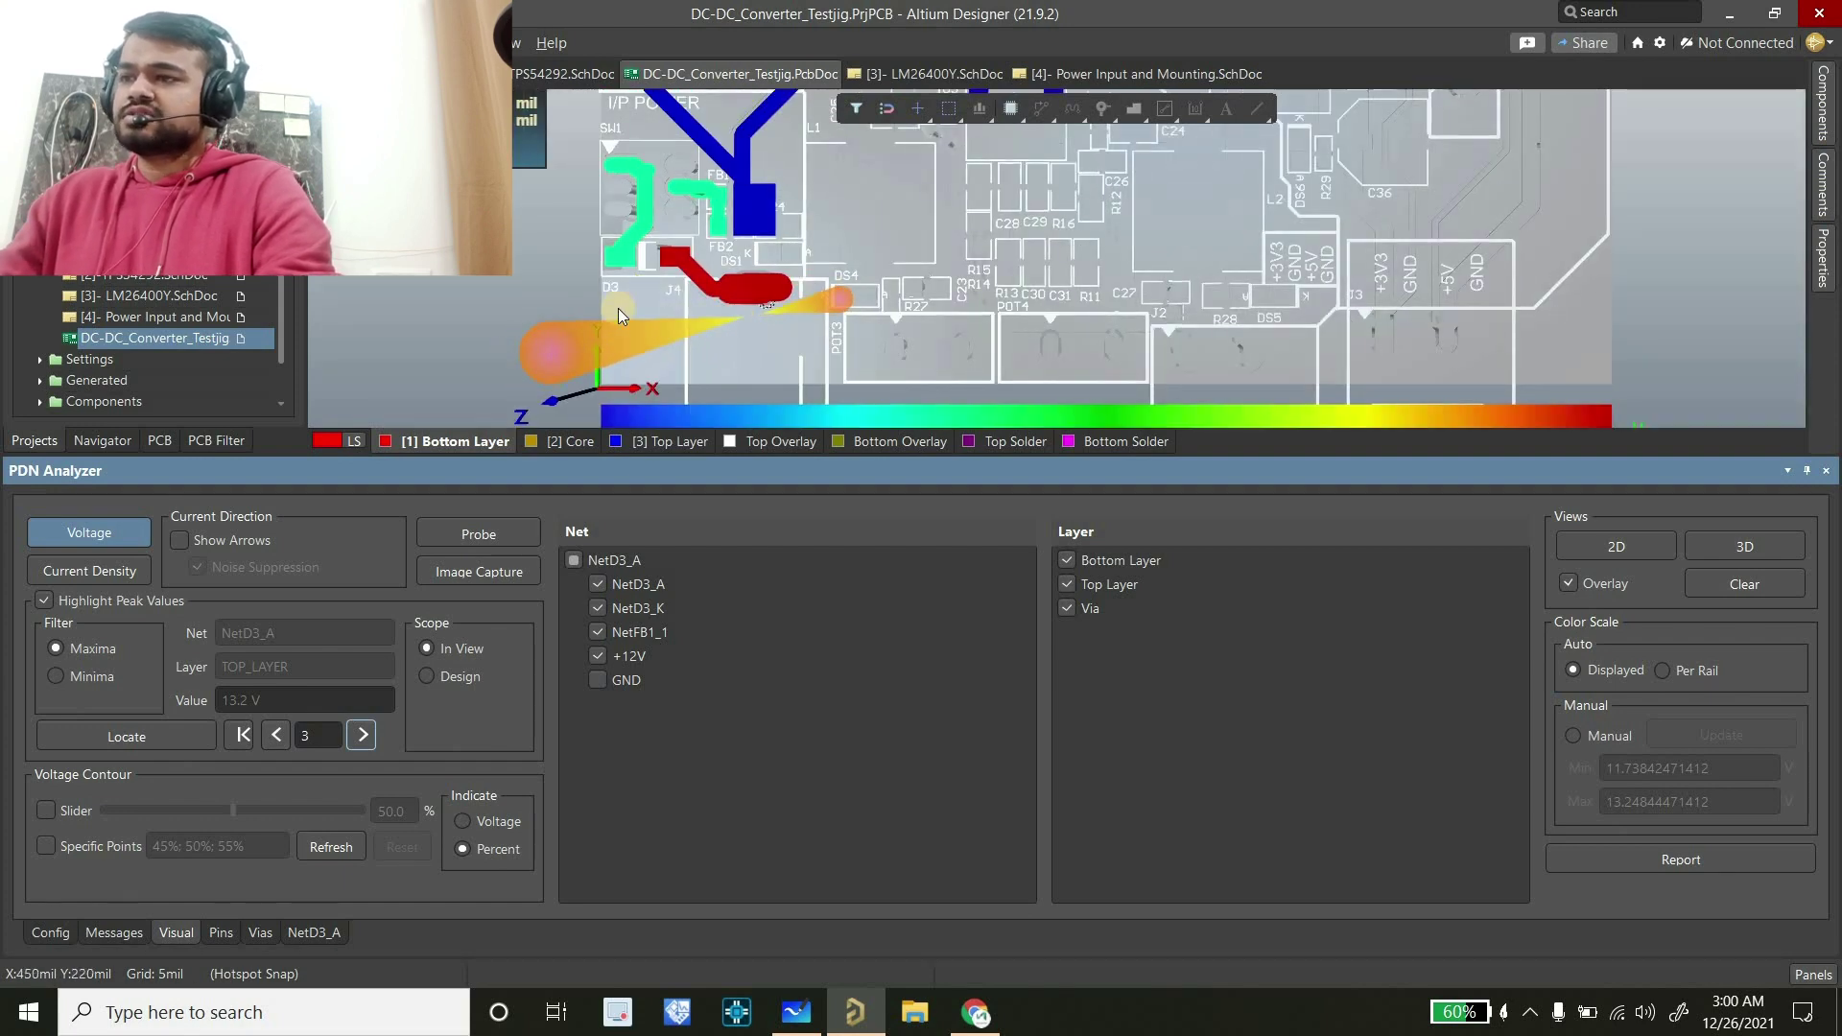
left_click(810, 342)
right_click_drag(810, 341, 756, 240, "shift")
left_click_drag(756, 239, 753, 288, "shift")
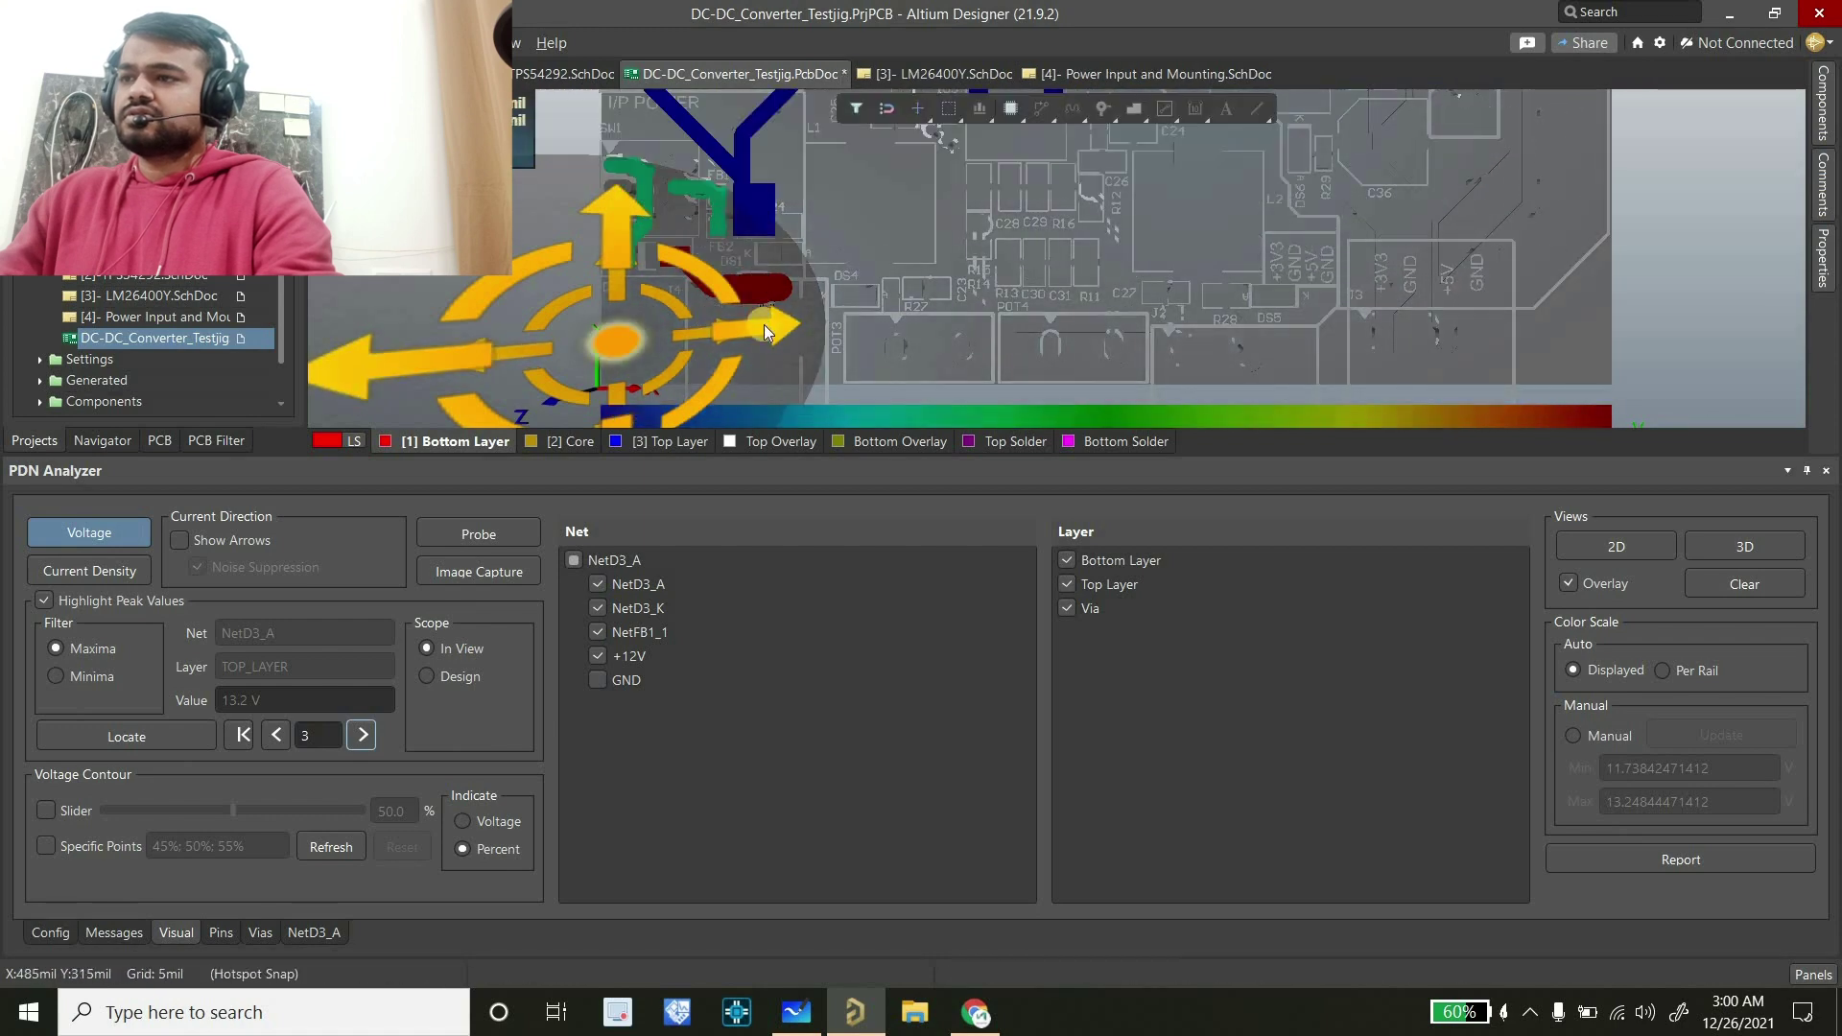
left_click(1036, 428)
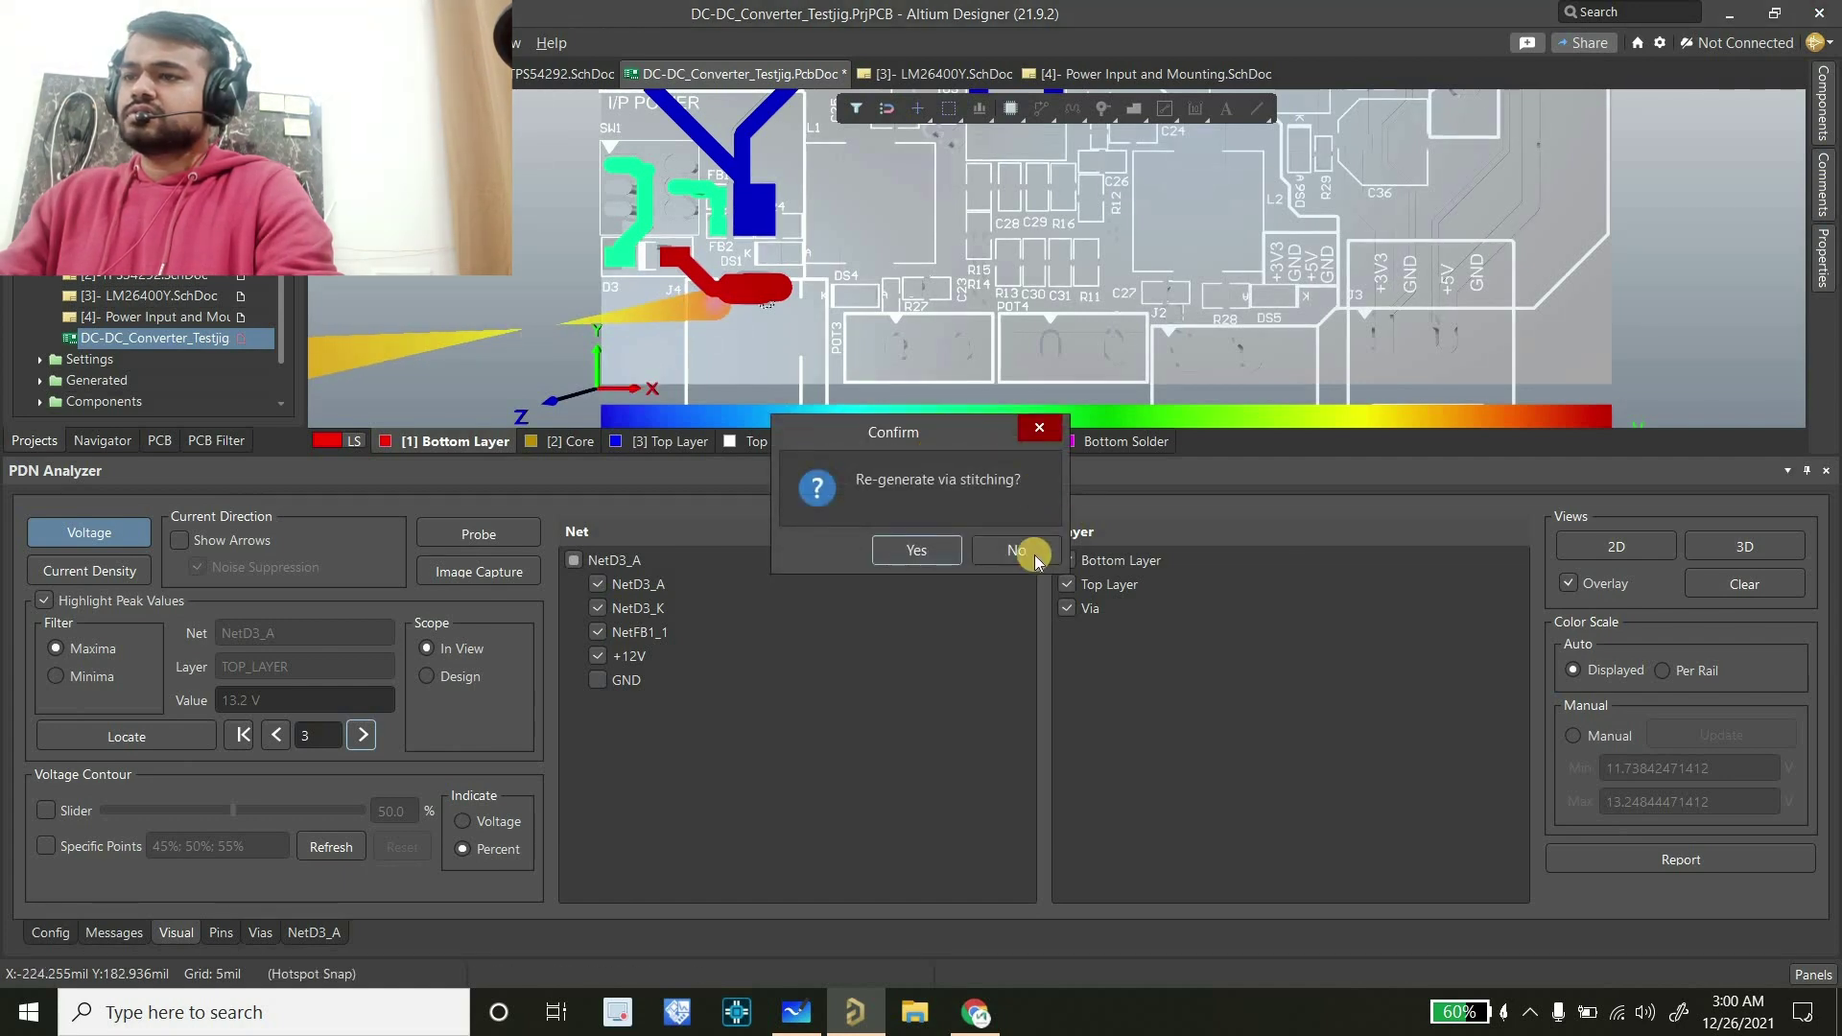
left_click(1013, 548)
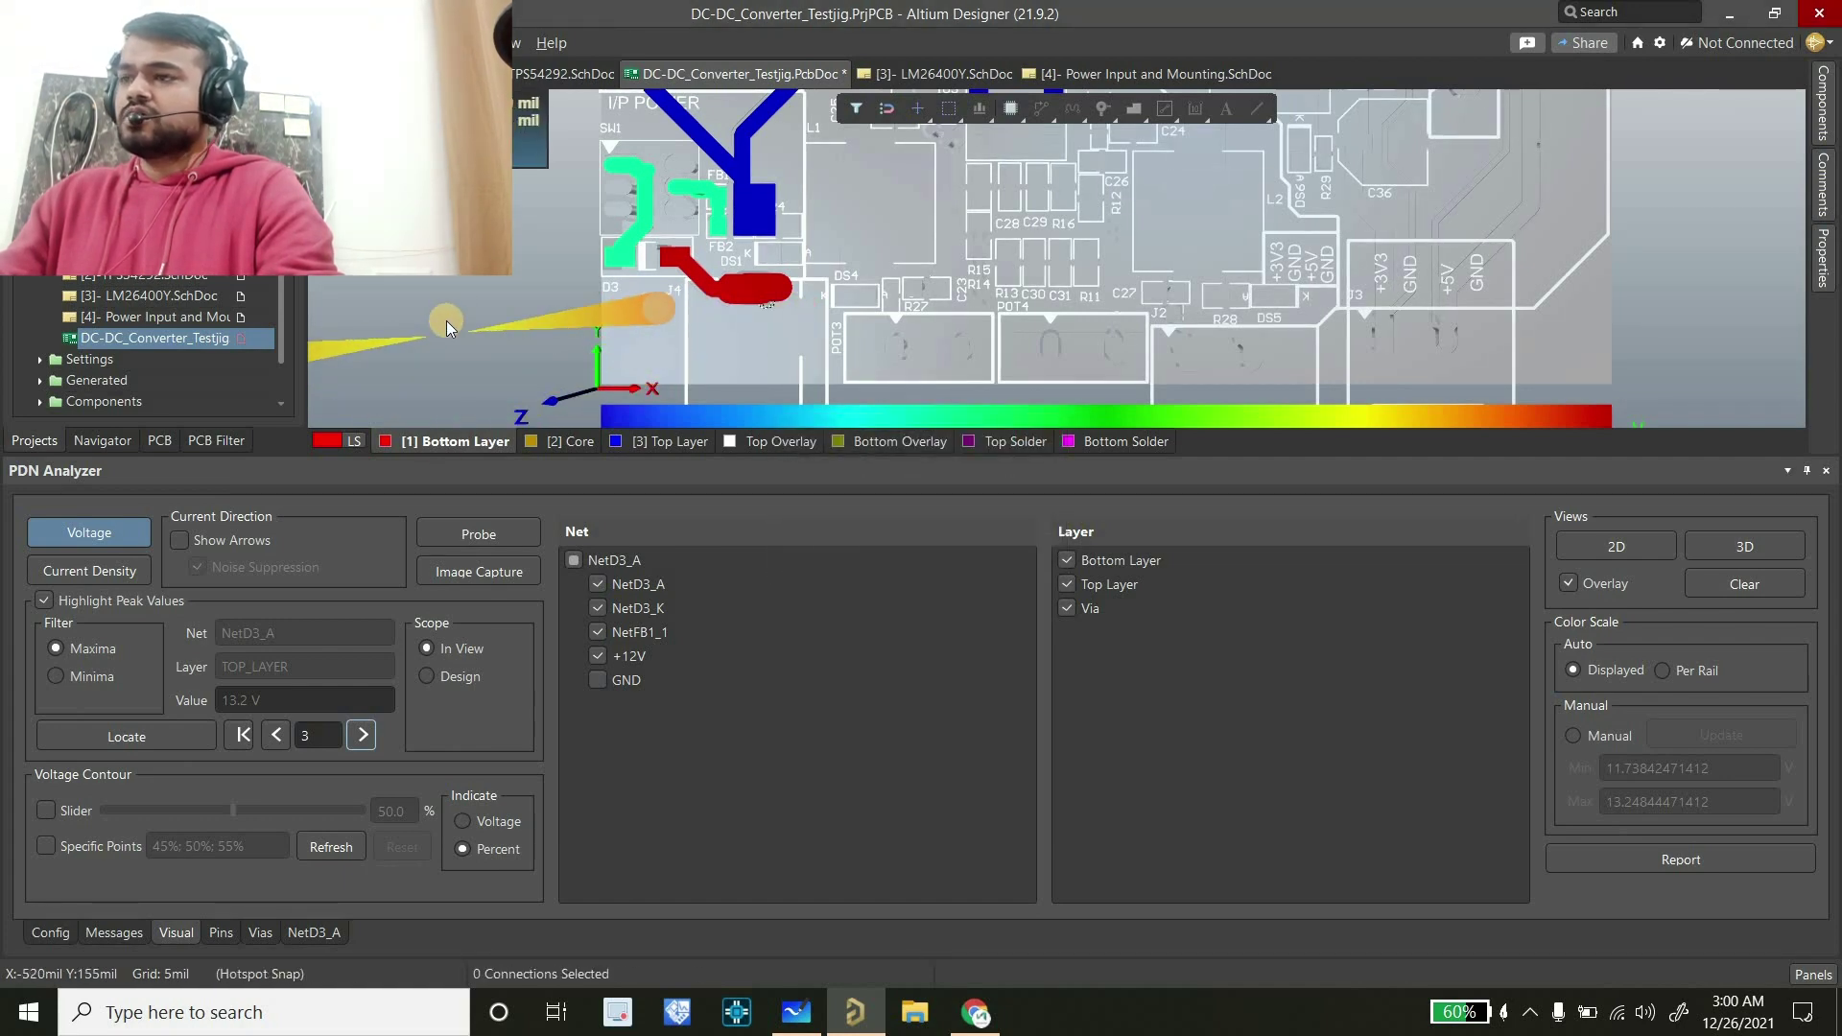
right_click_drag(443, 321, 729, 359, "shift")
scroll(729, 267, "up", 5, "ctrl")
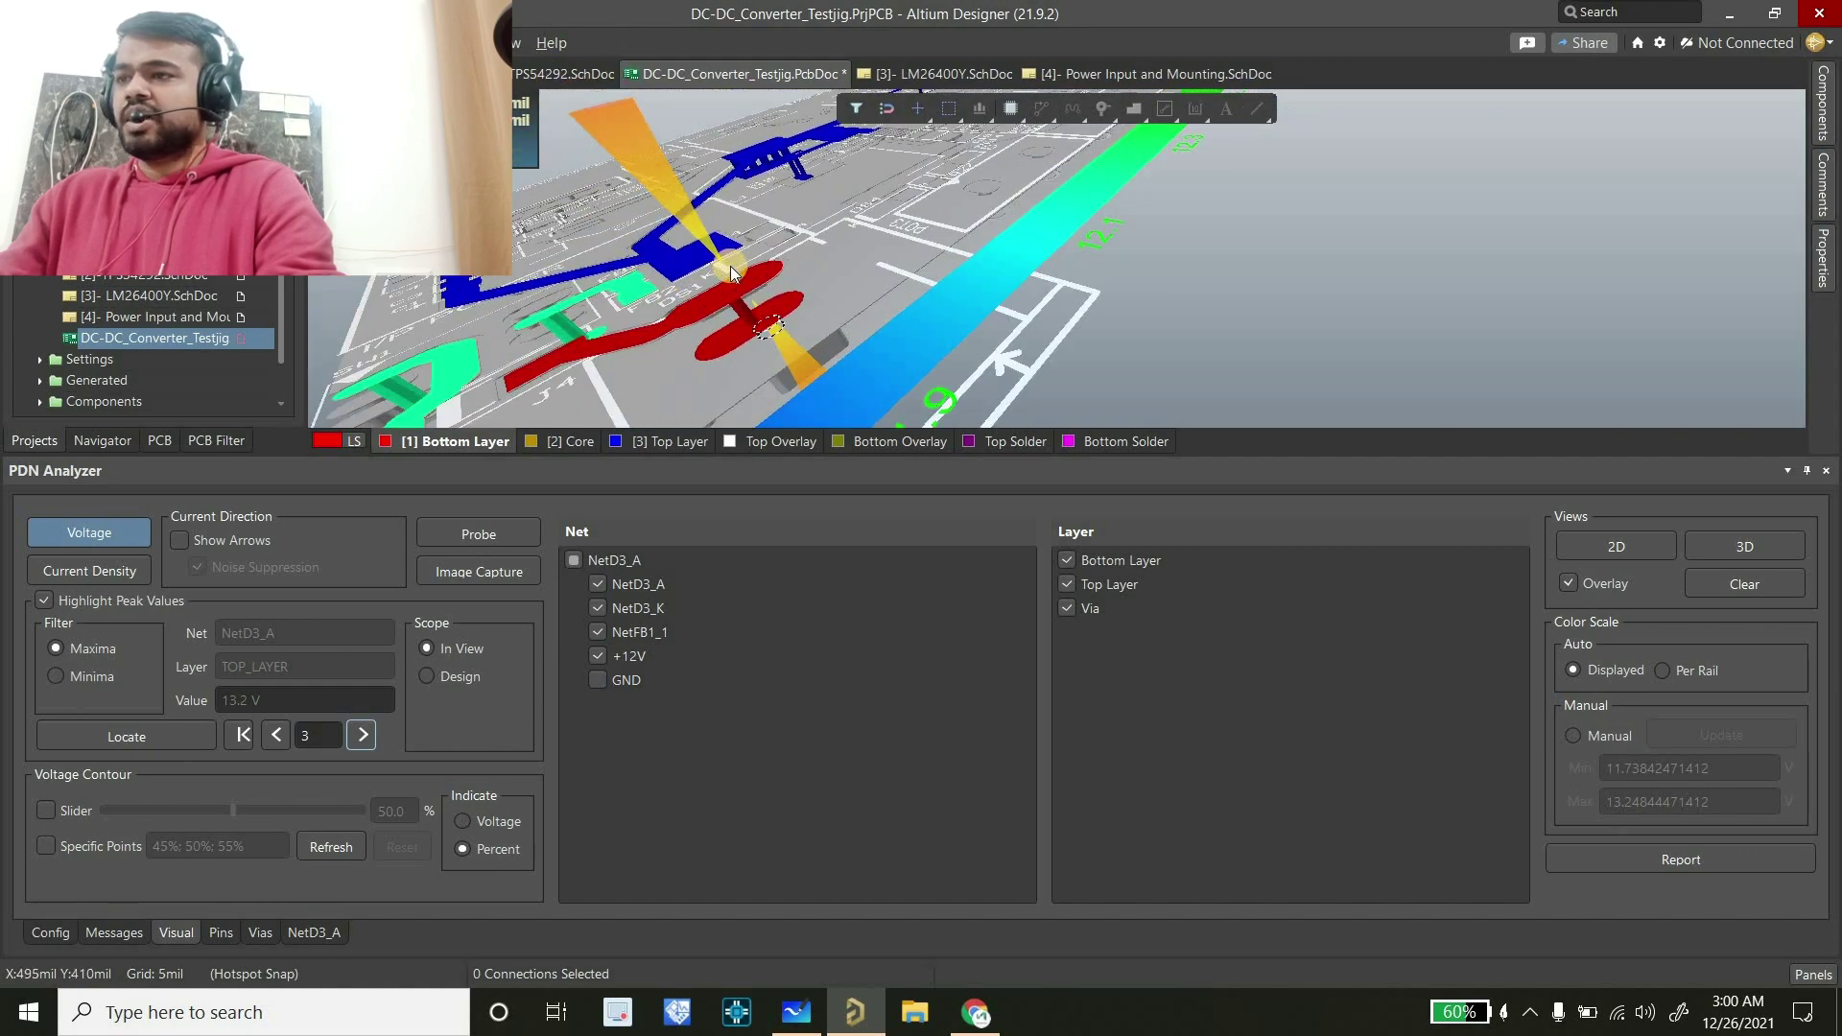
scroll(740, 307, "down", 2, "ctrl")
scroll(763, 336, "up", 2, "ctrl")
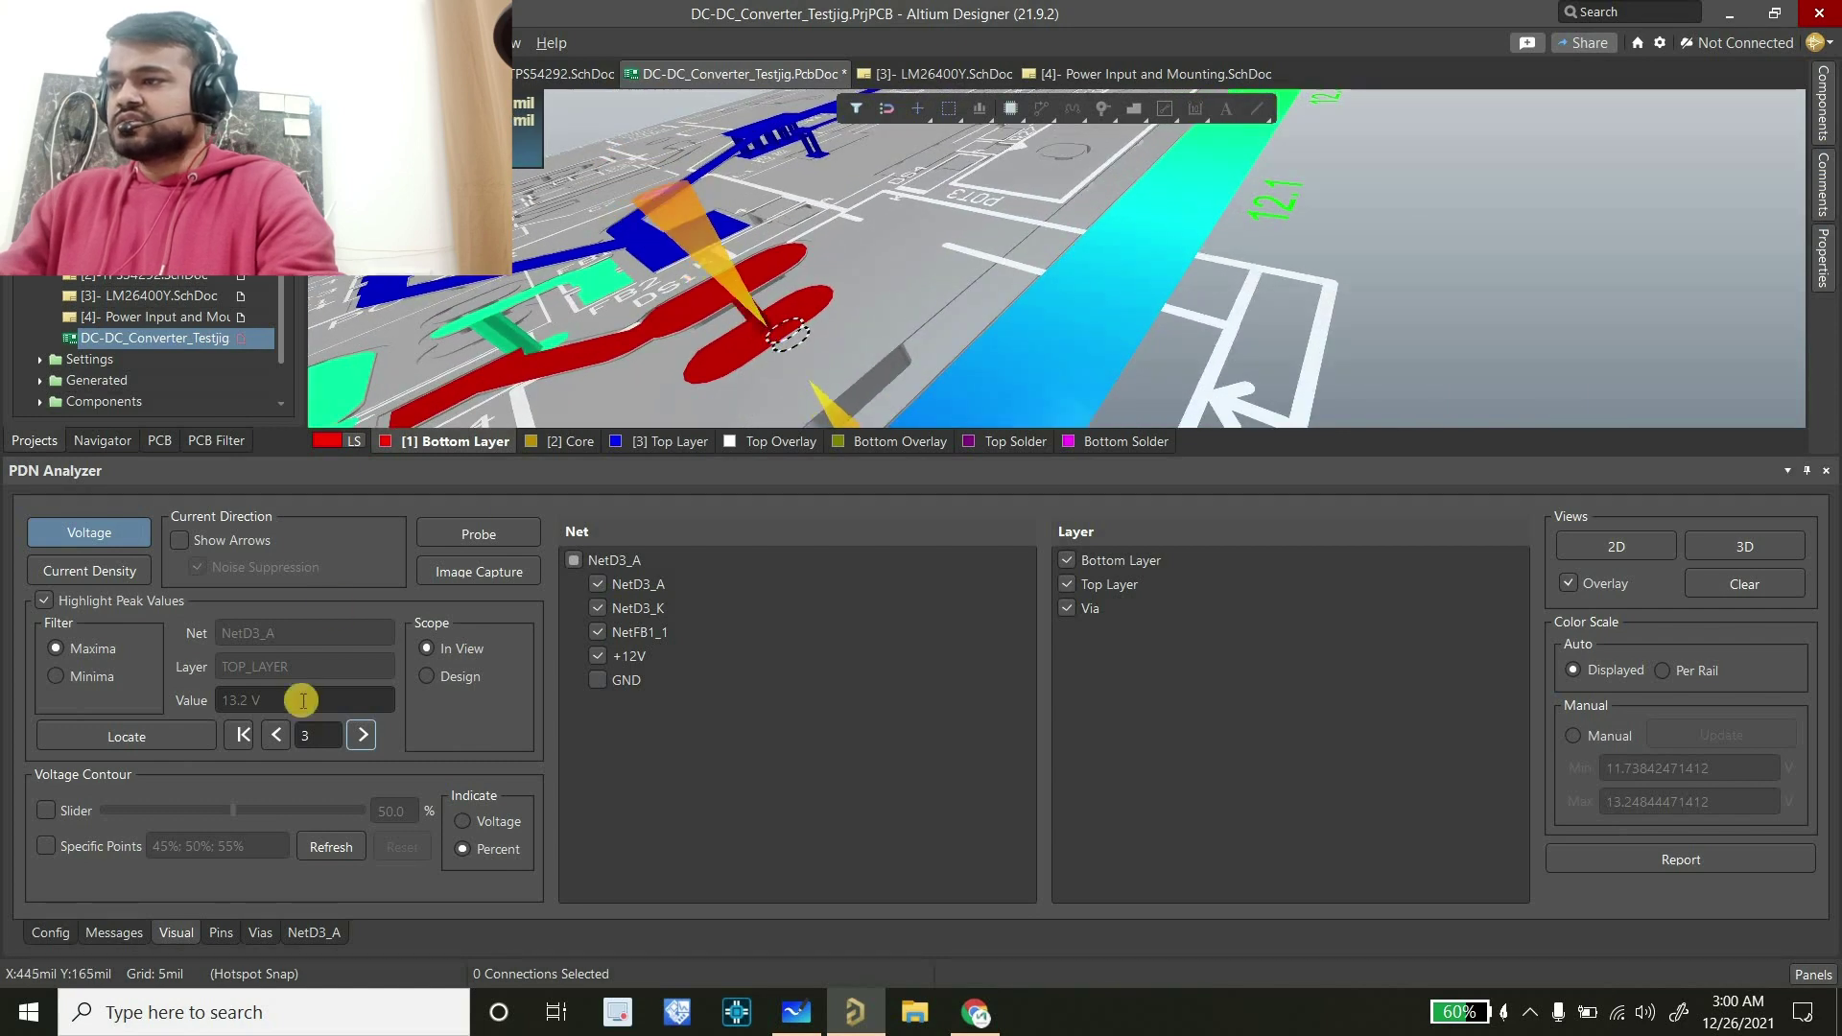
Try to step back and forth through the NetD3_A voltage peaks and switch the peak filter between minima and maxima
left_click(276, 735)
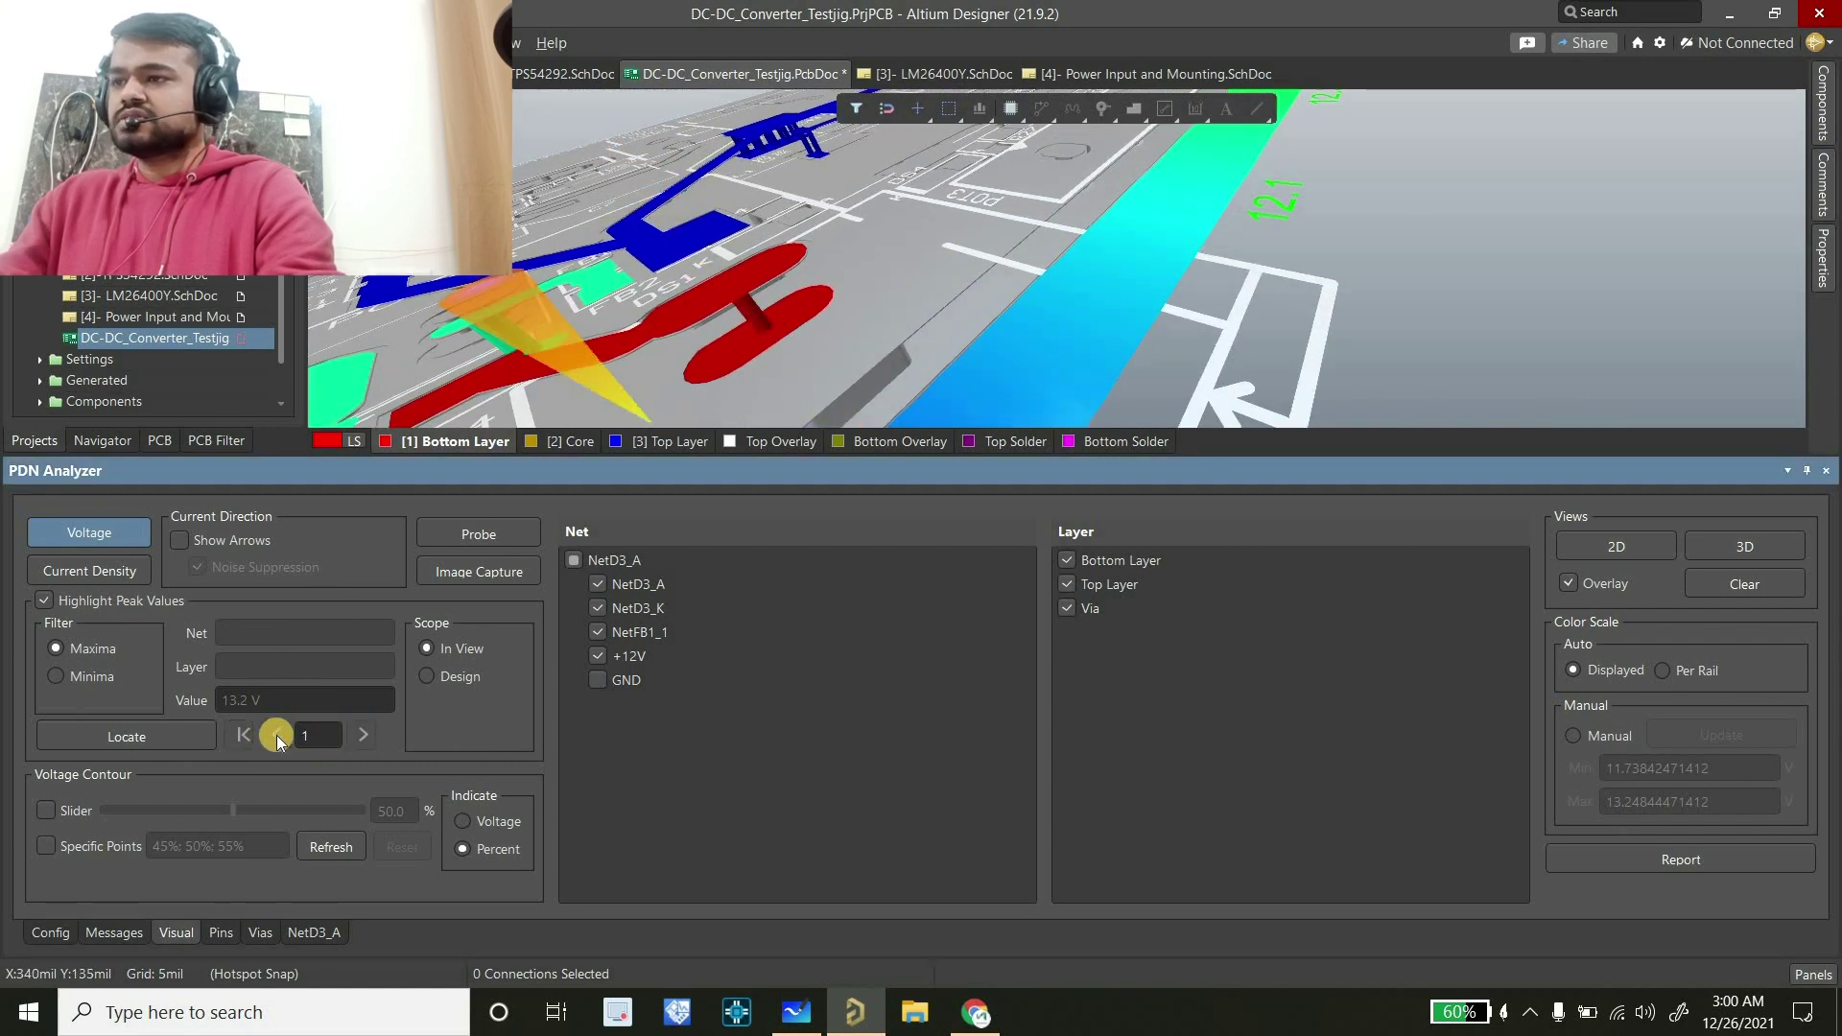
left_click(353, 741)
left_click(352, 744)
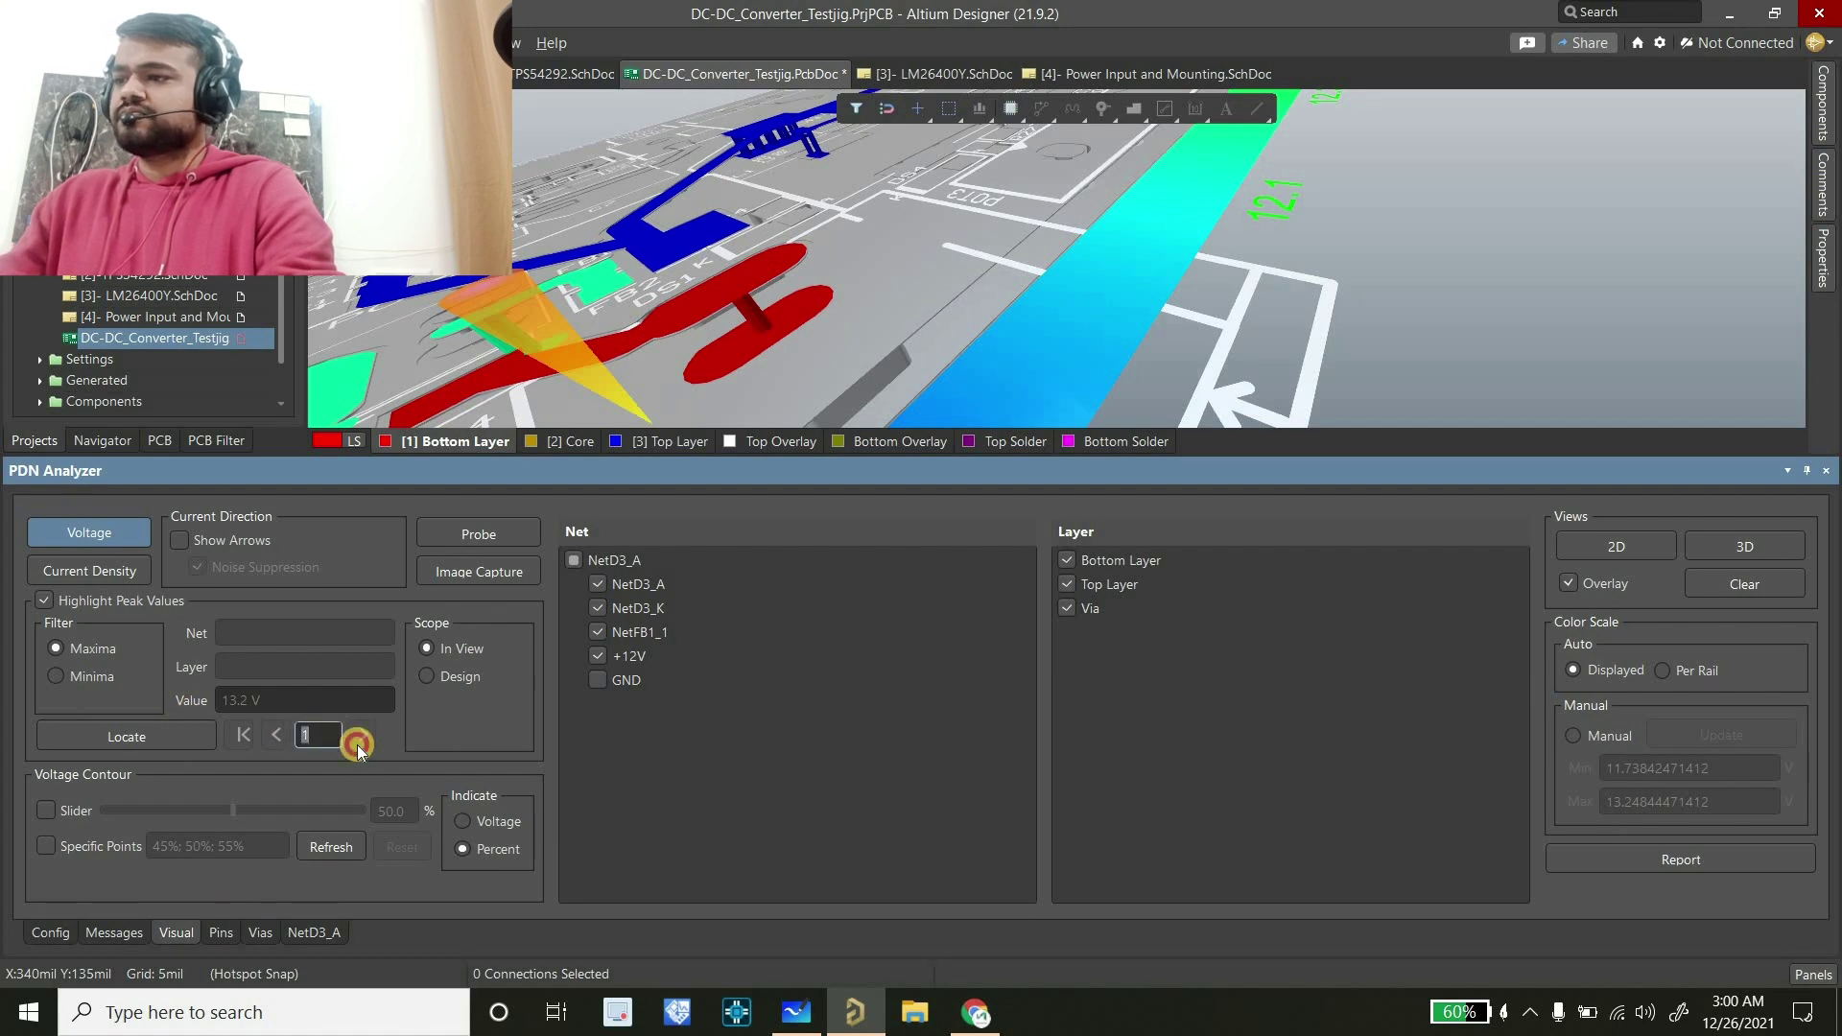
left_click(76, 677)
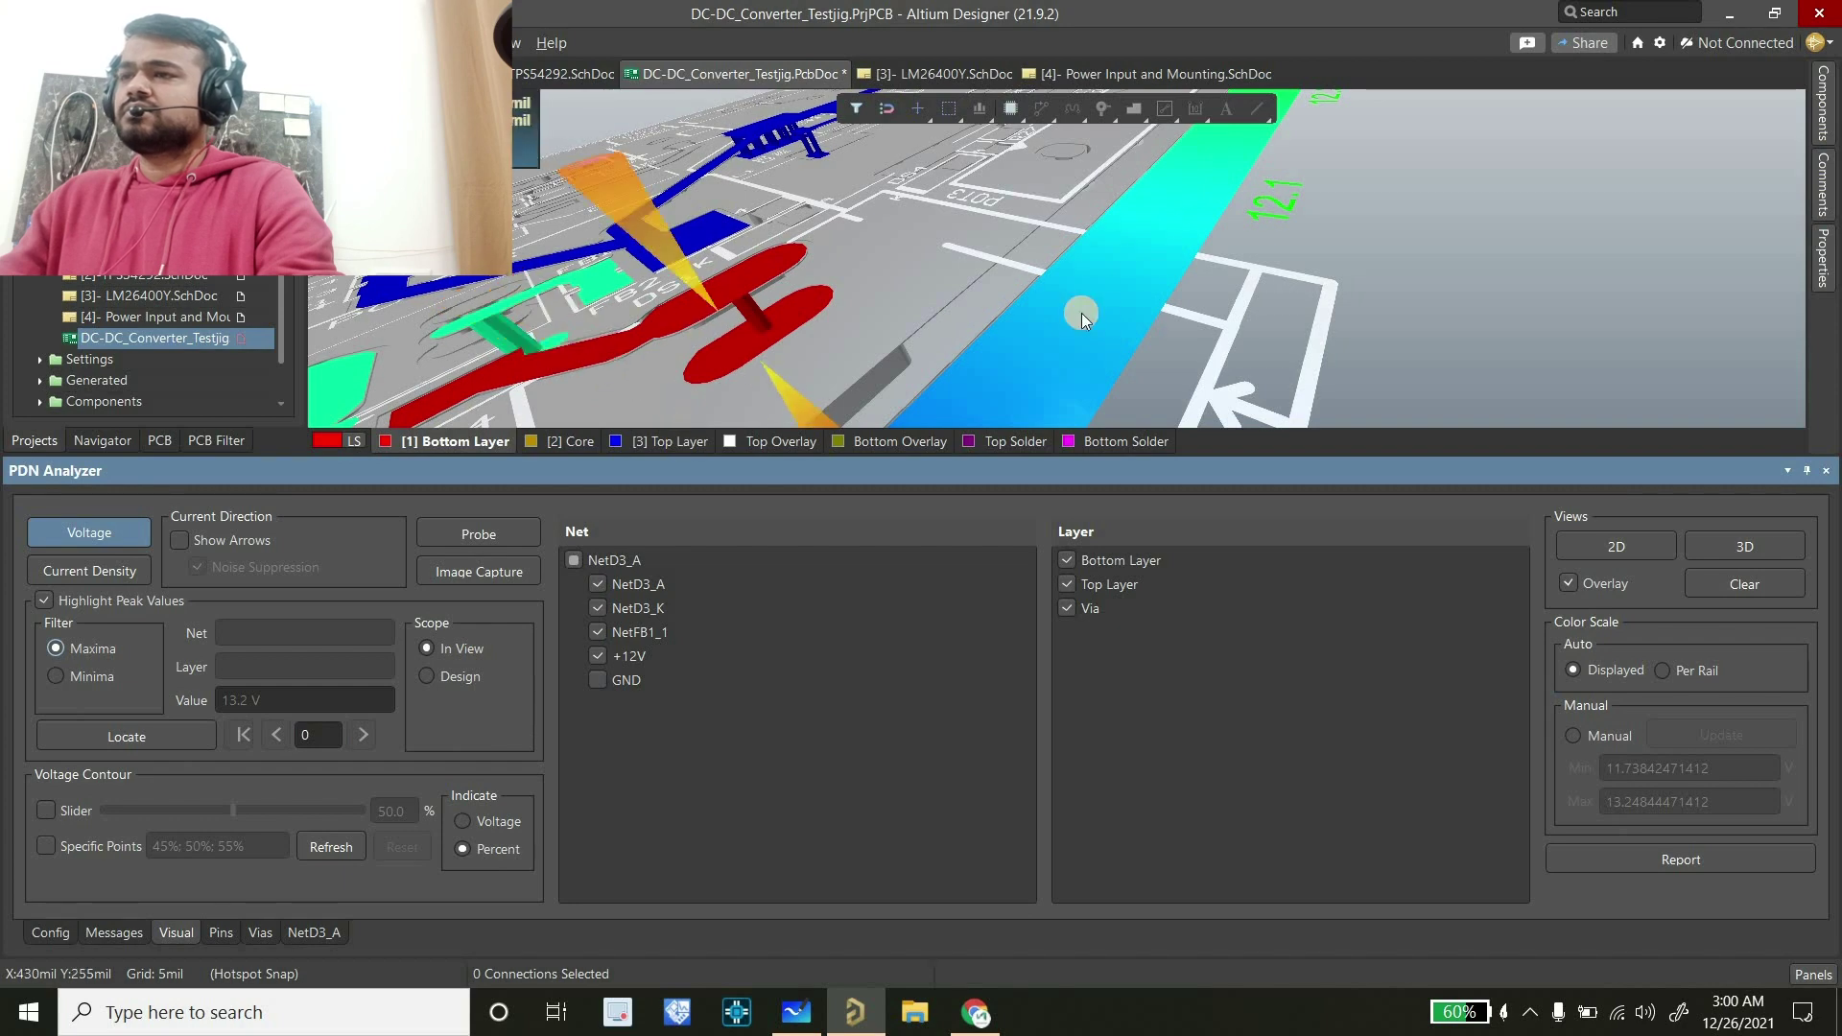
scroll(1075, 312, "down", 3, "ctrl")
left_click_drag(1180, 322, 1161, 383)
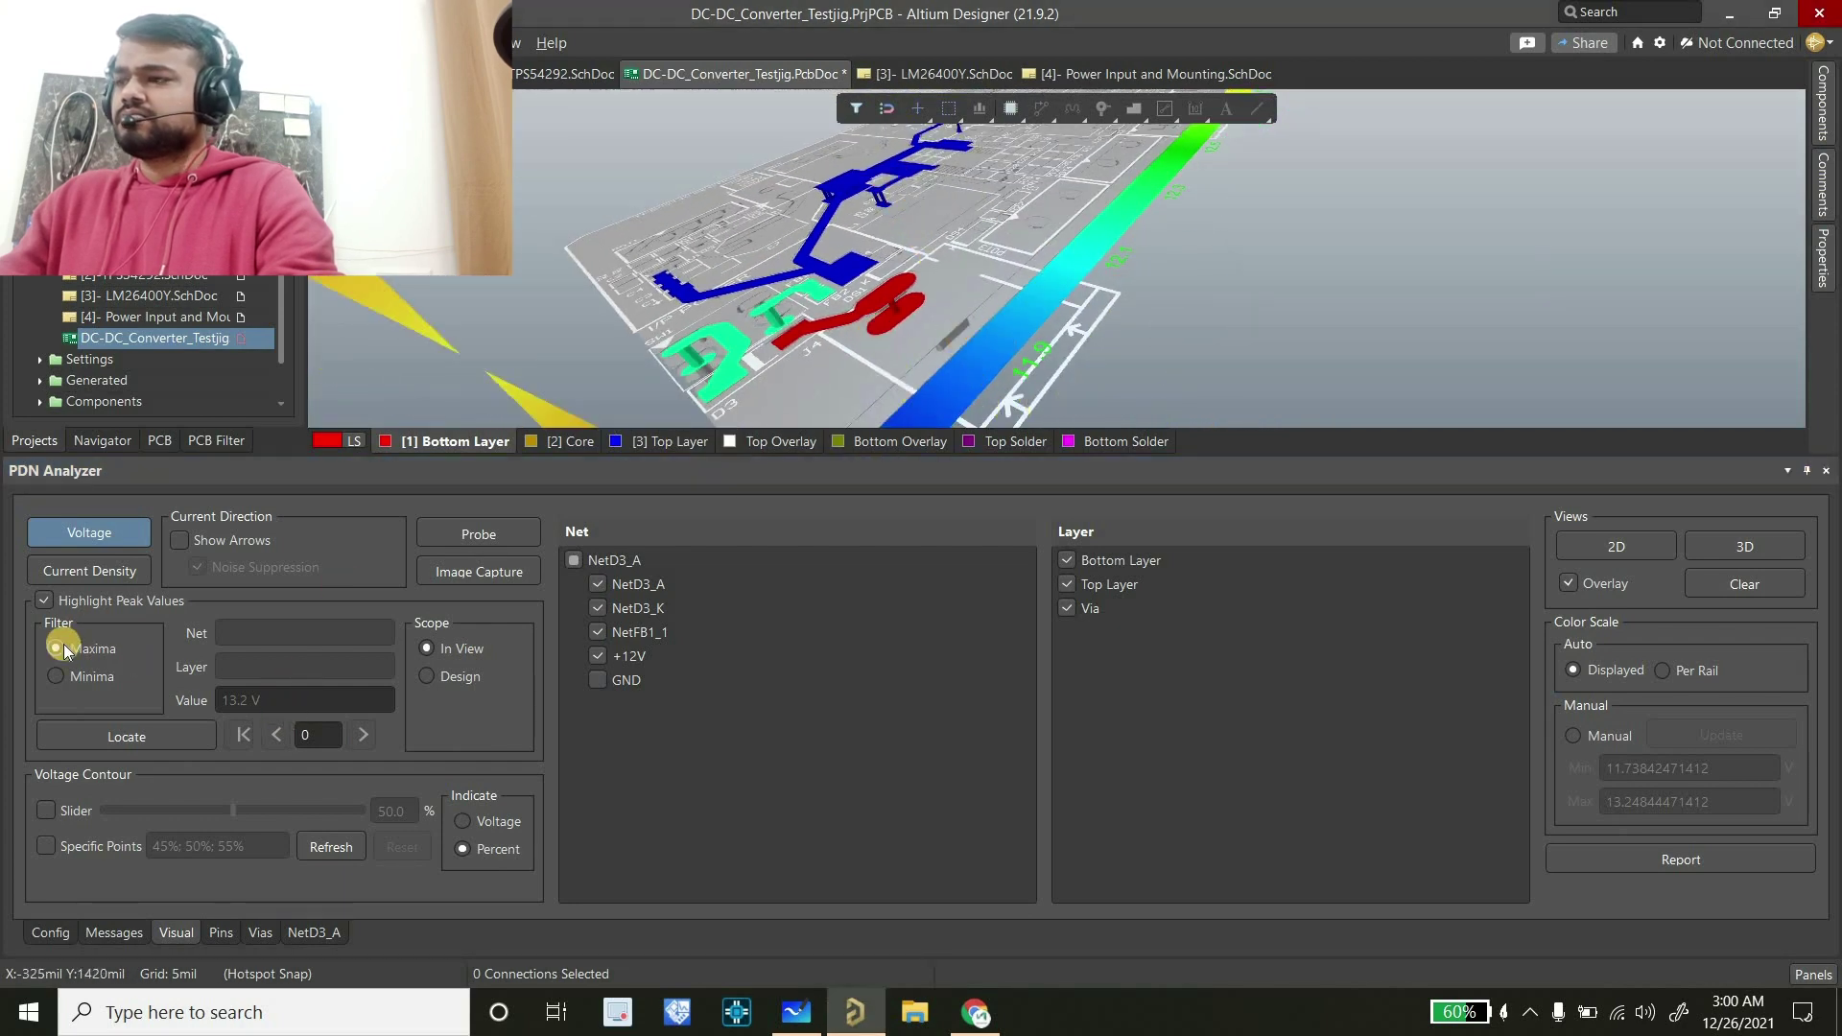
Turn peak highlighting off and on again, and step through the NetD3_A voltage maxima to the third peak
left_click(44, 601)
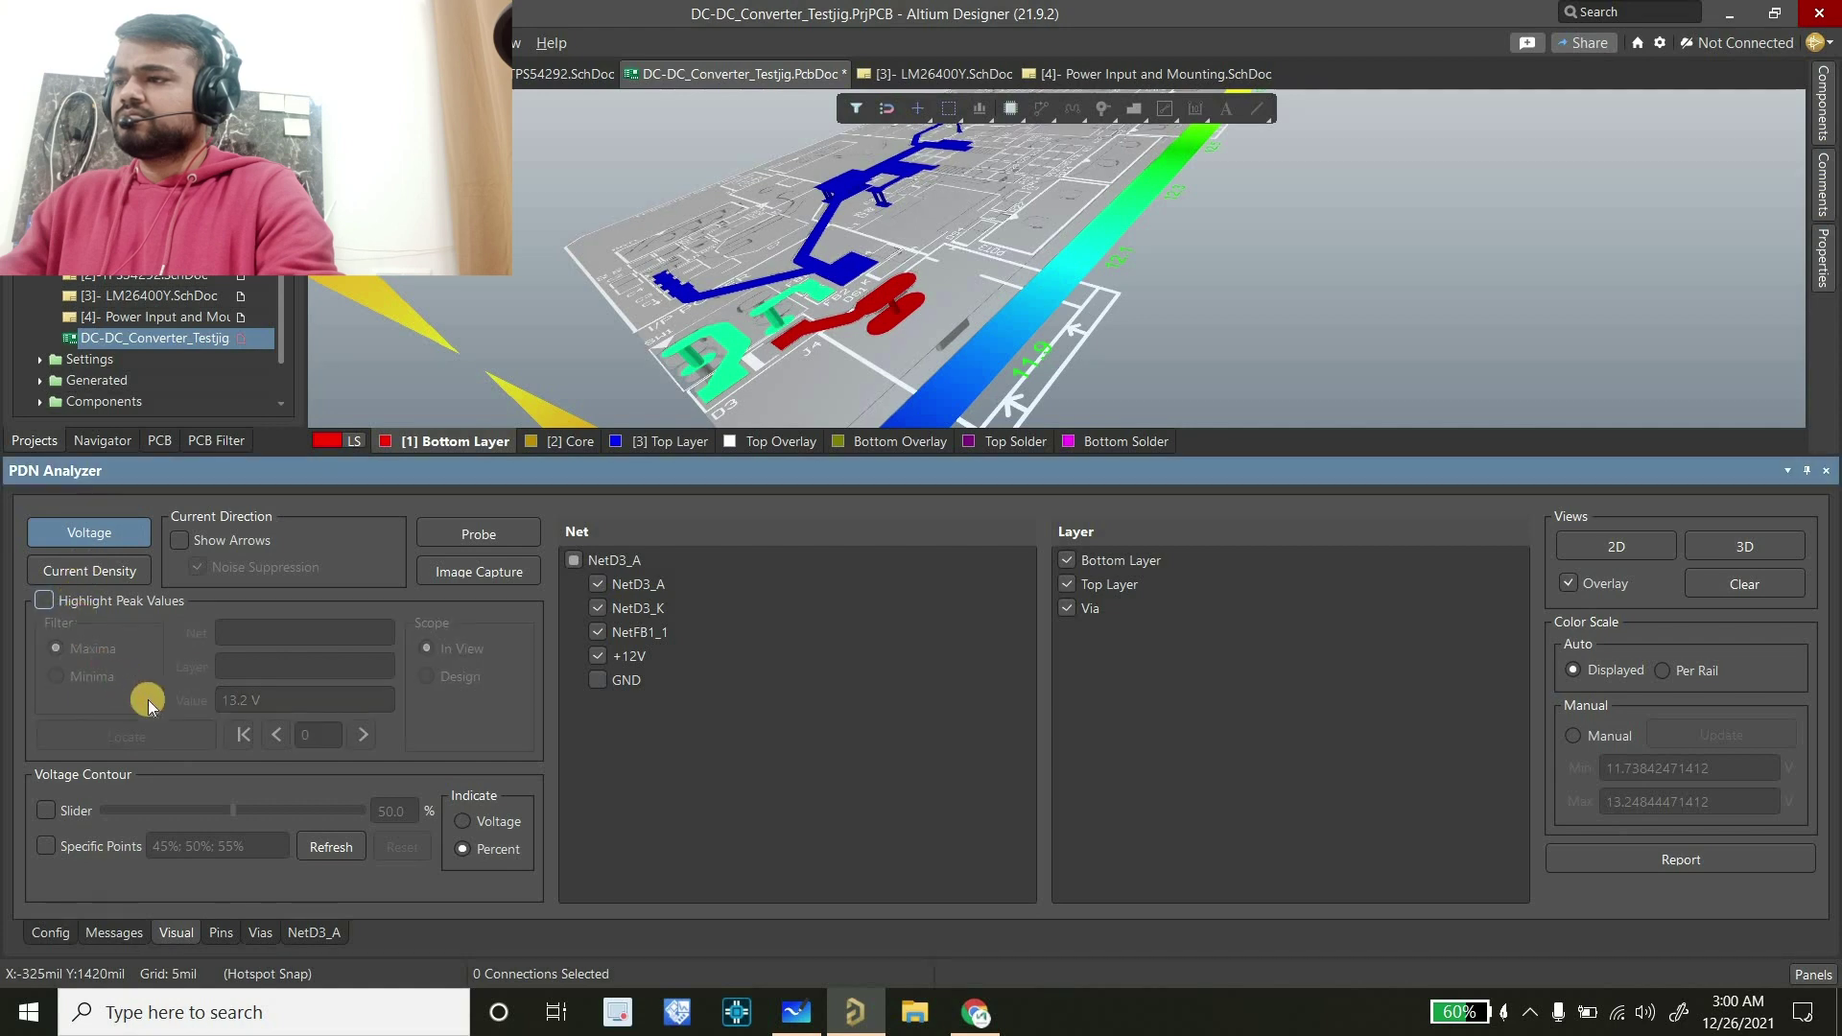
left_click(361, 736)
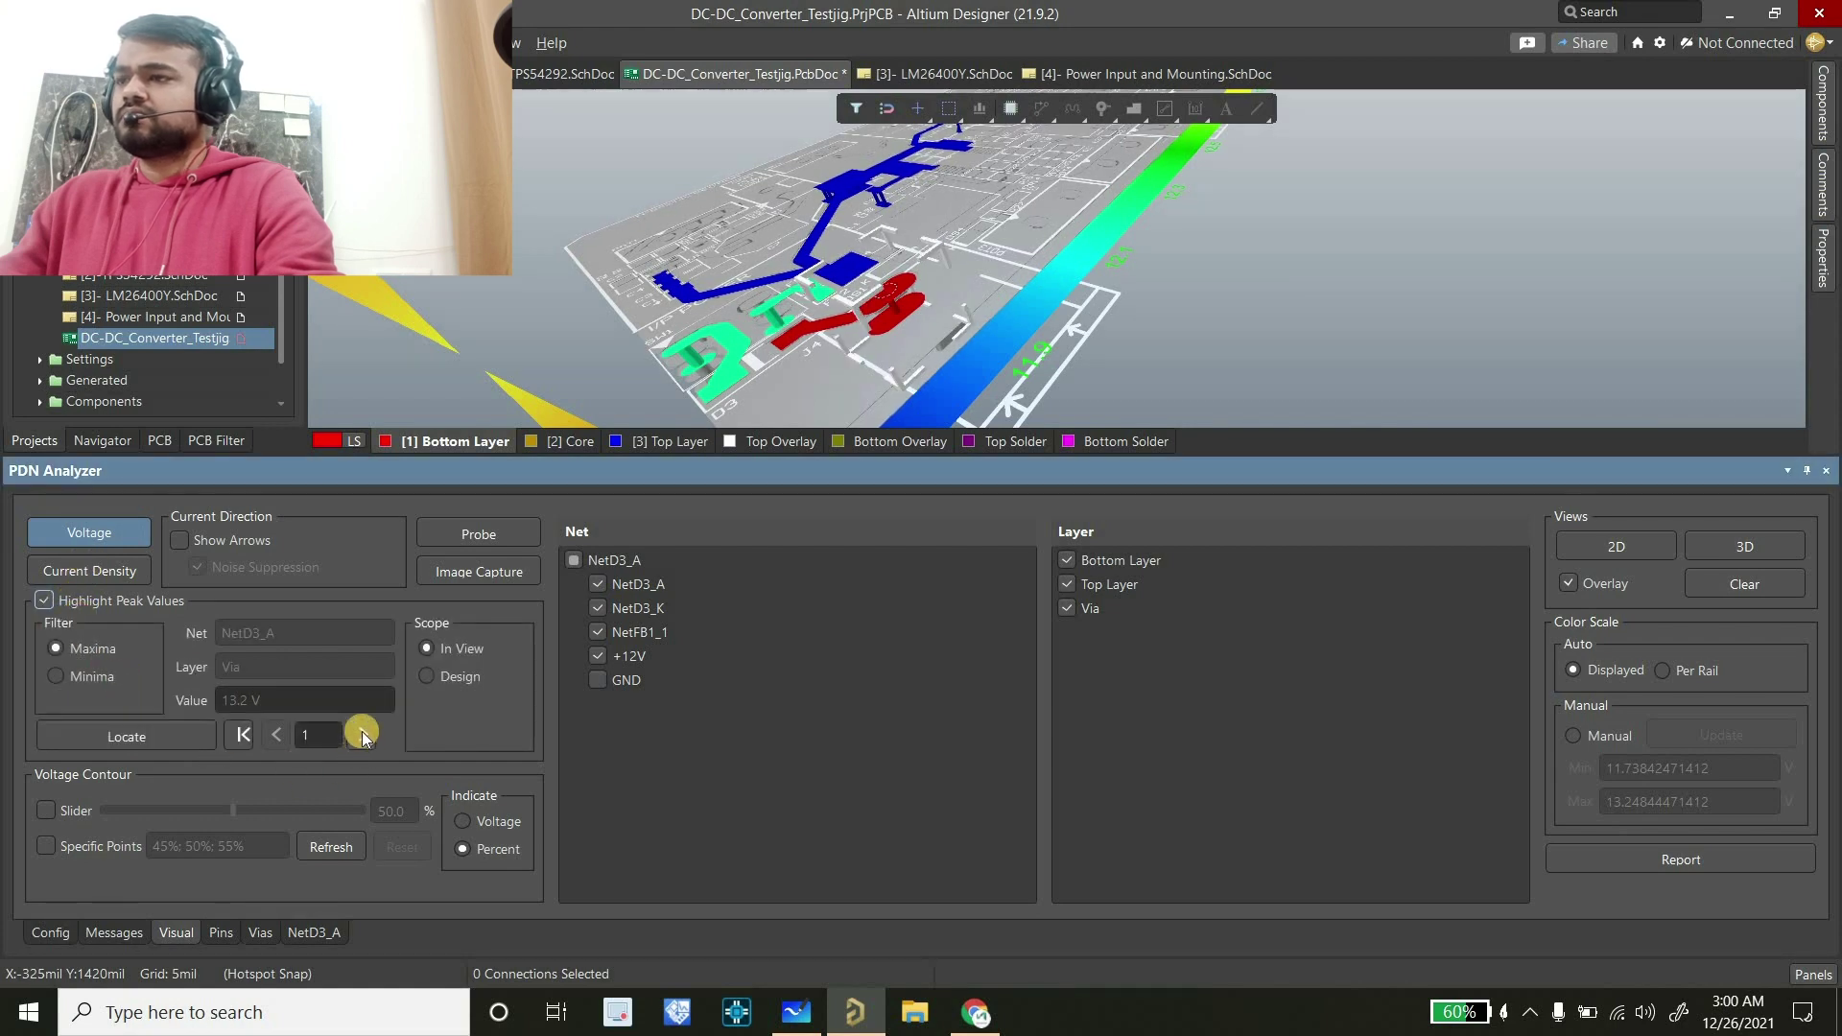
left_click(362, 735)
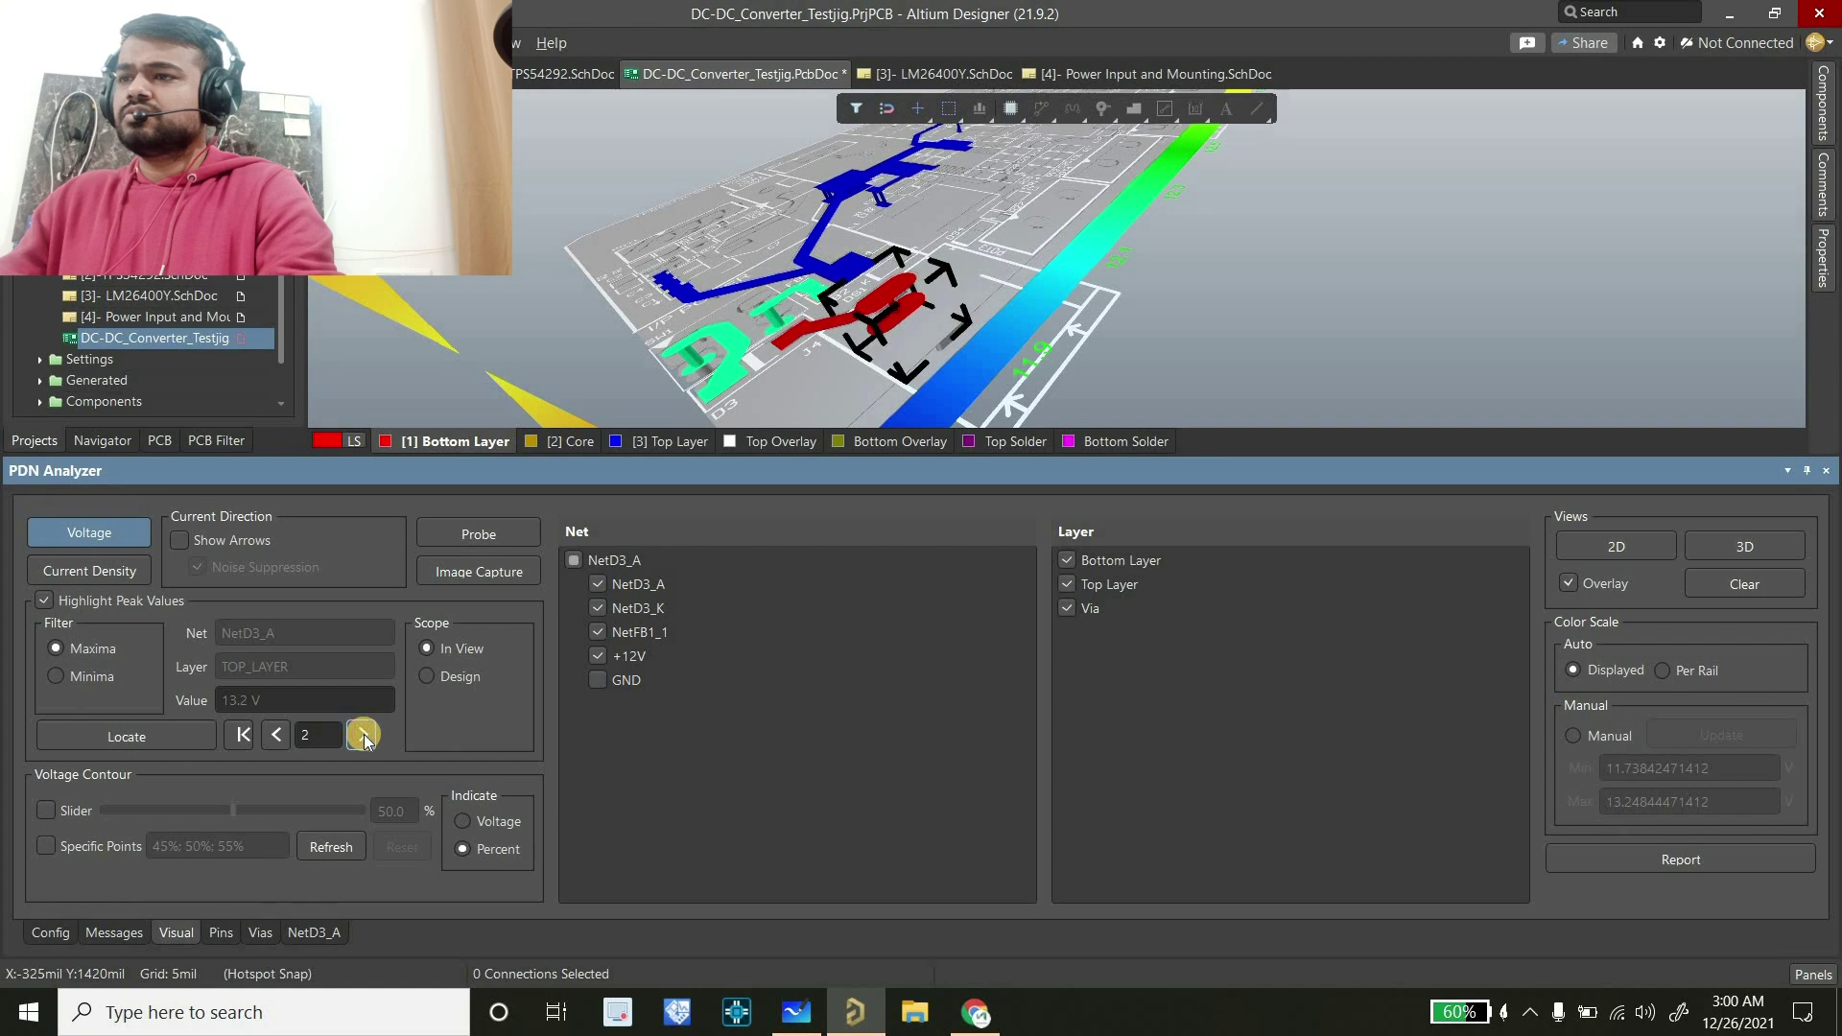
left_click(363, 735)
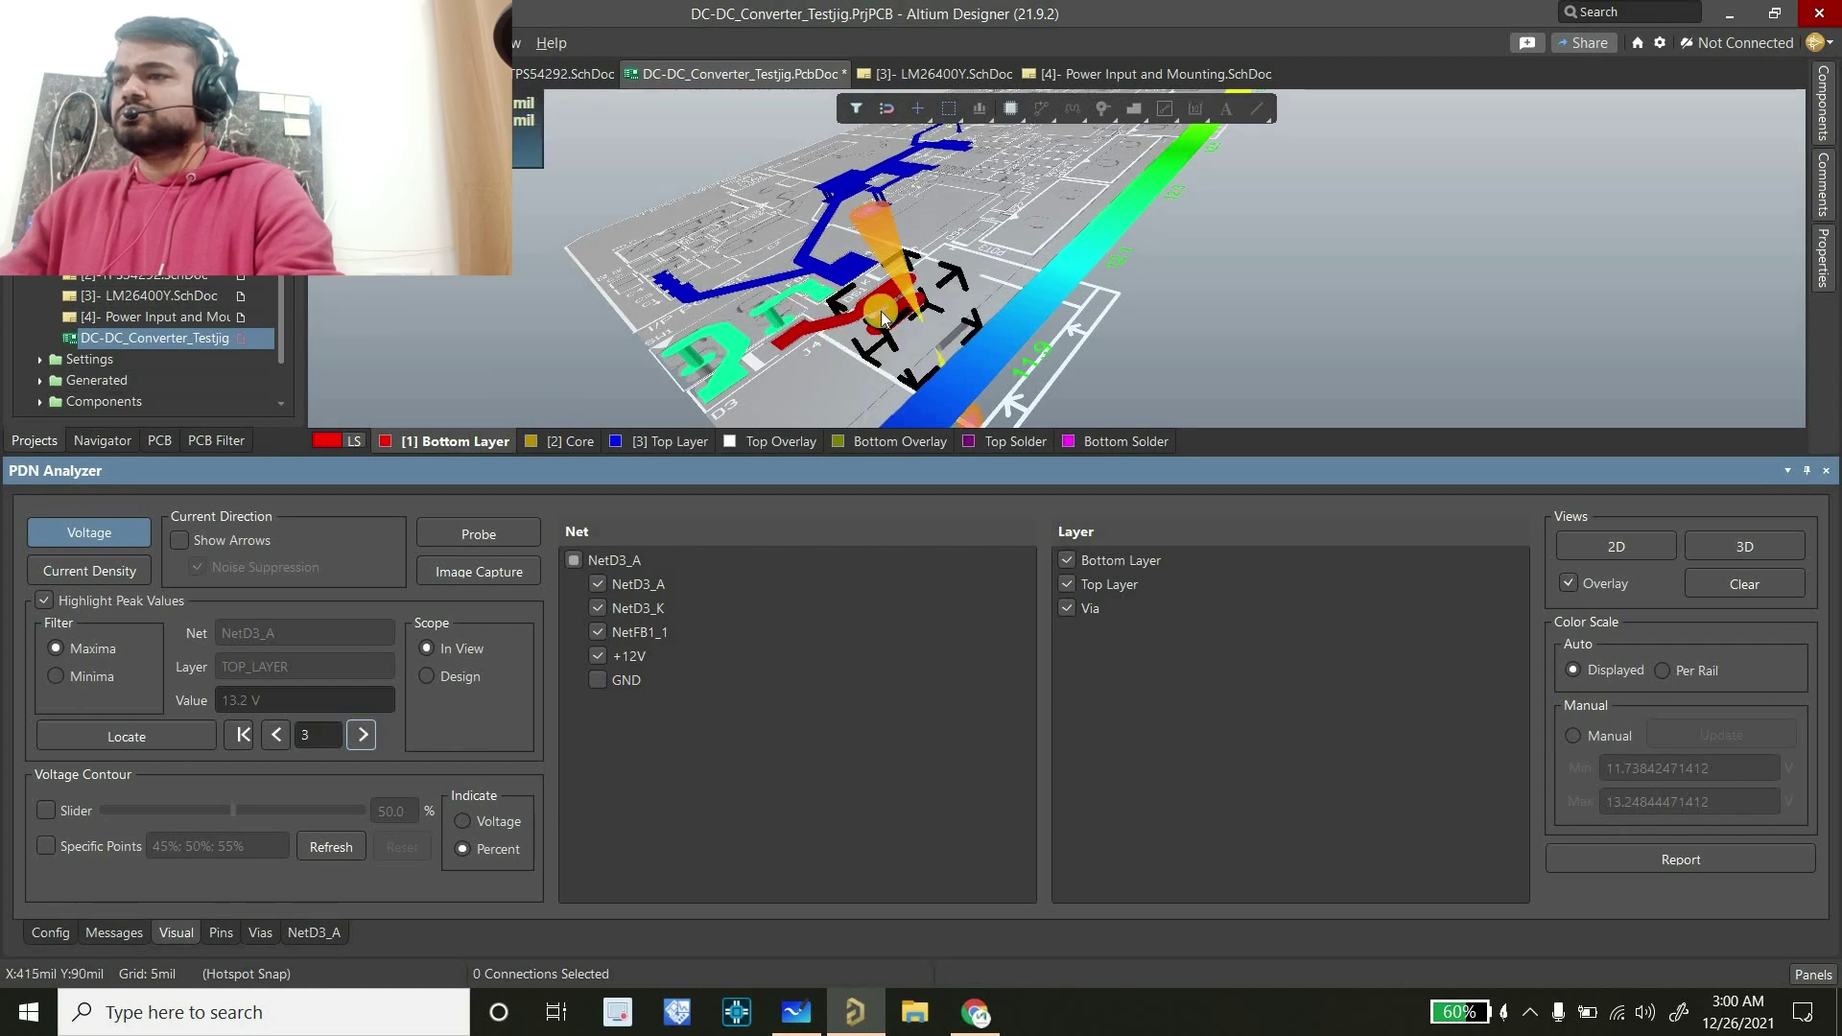
Return to the first NetD3_A voltage maximum and examine the highlighted via near J4 and DS1 in 3D
right_click_drag(881, 312, 883, 295, "shift")
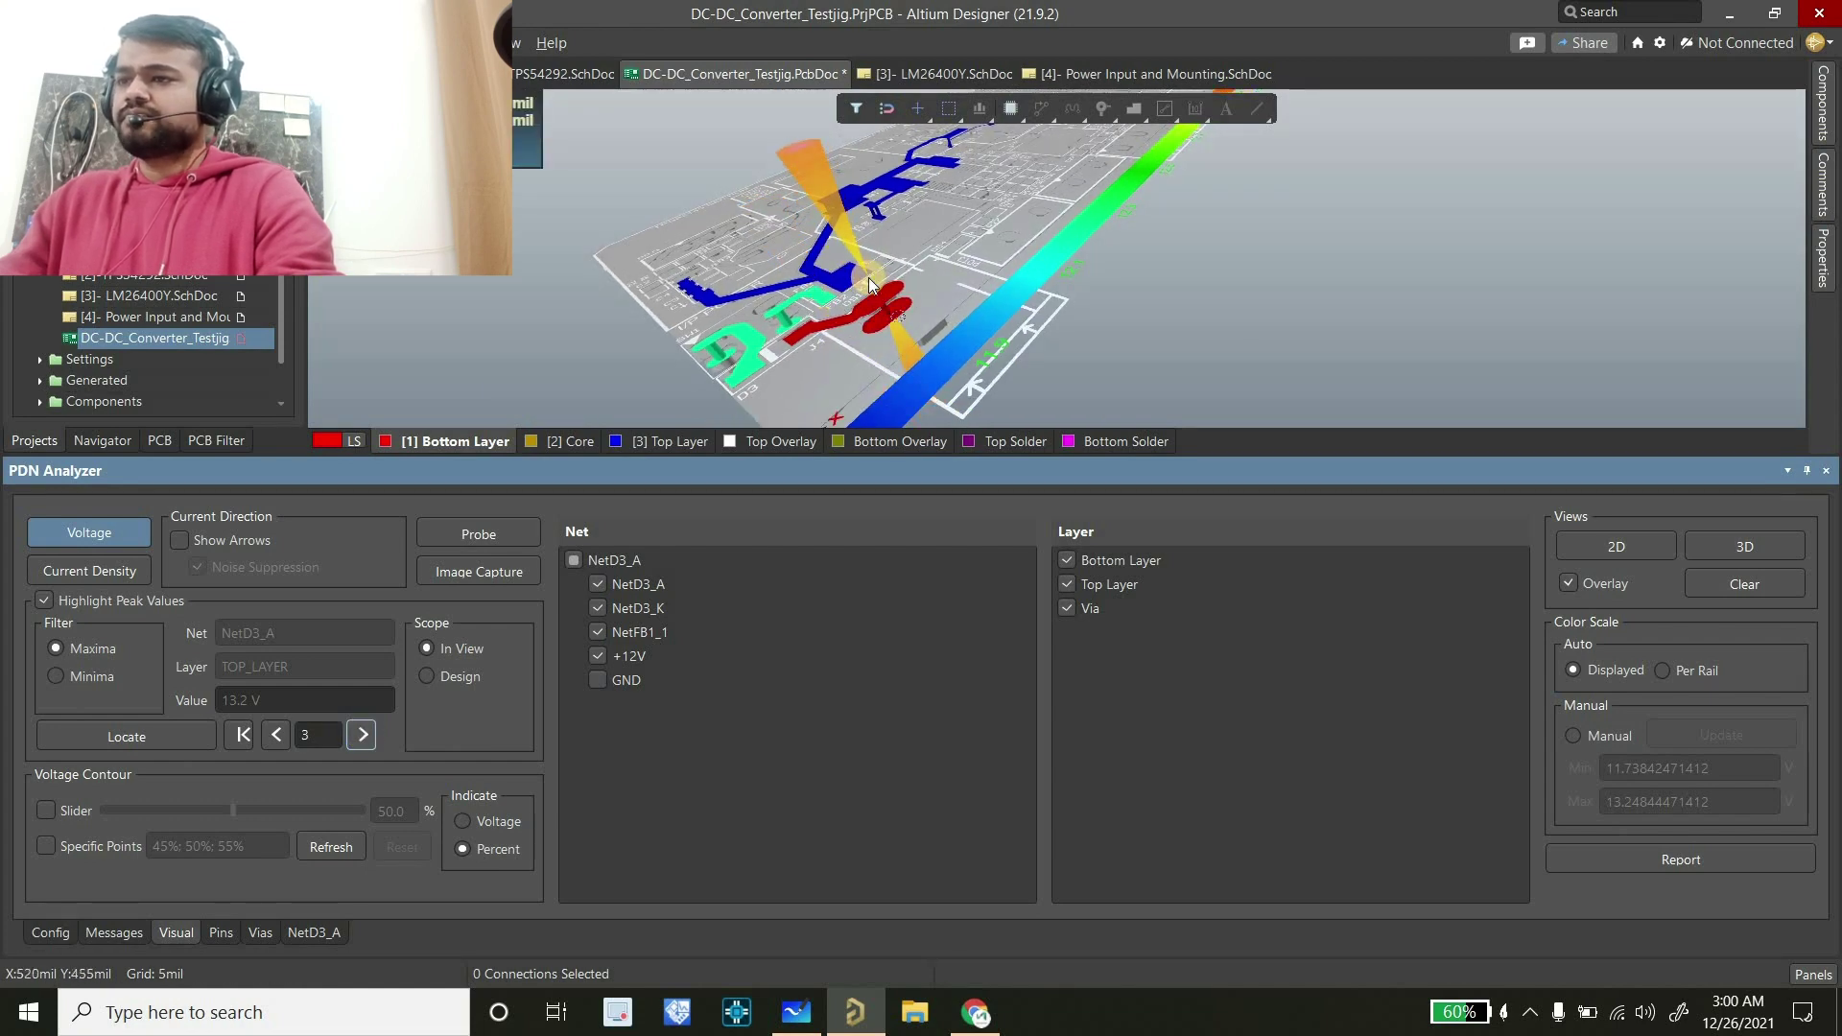
left_click(625, 343)
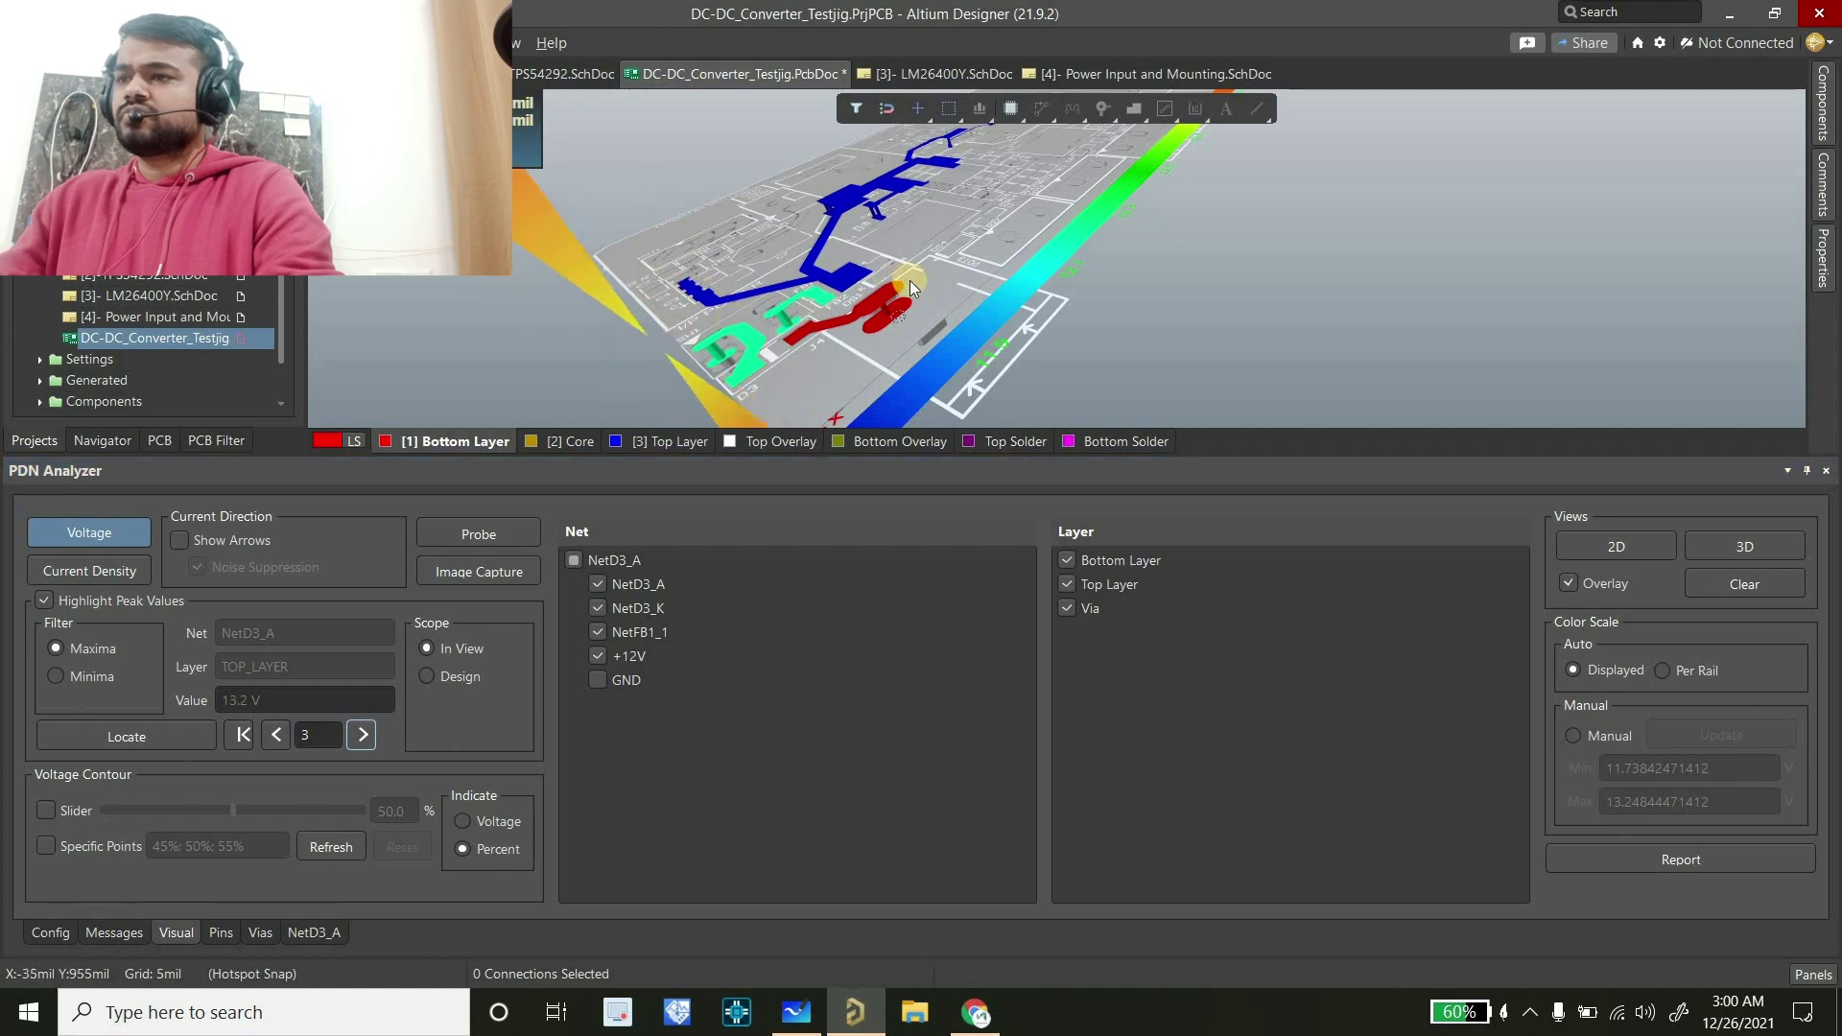
right_click_drag(910, 340, 693, 365, "shift")
left_click(279, 735)
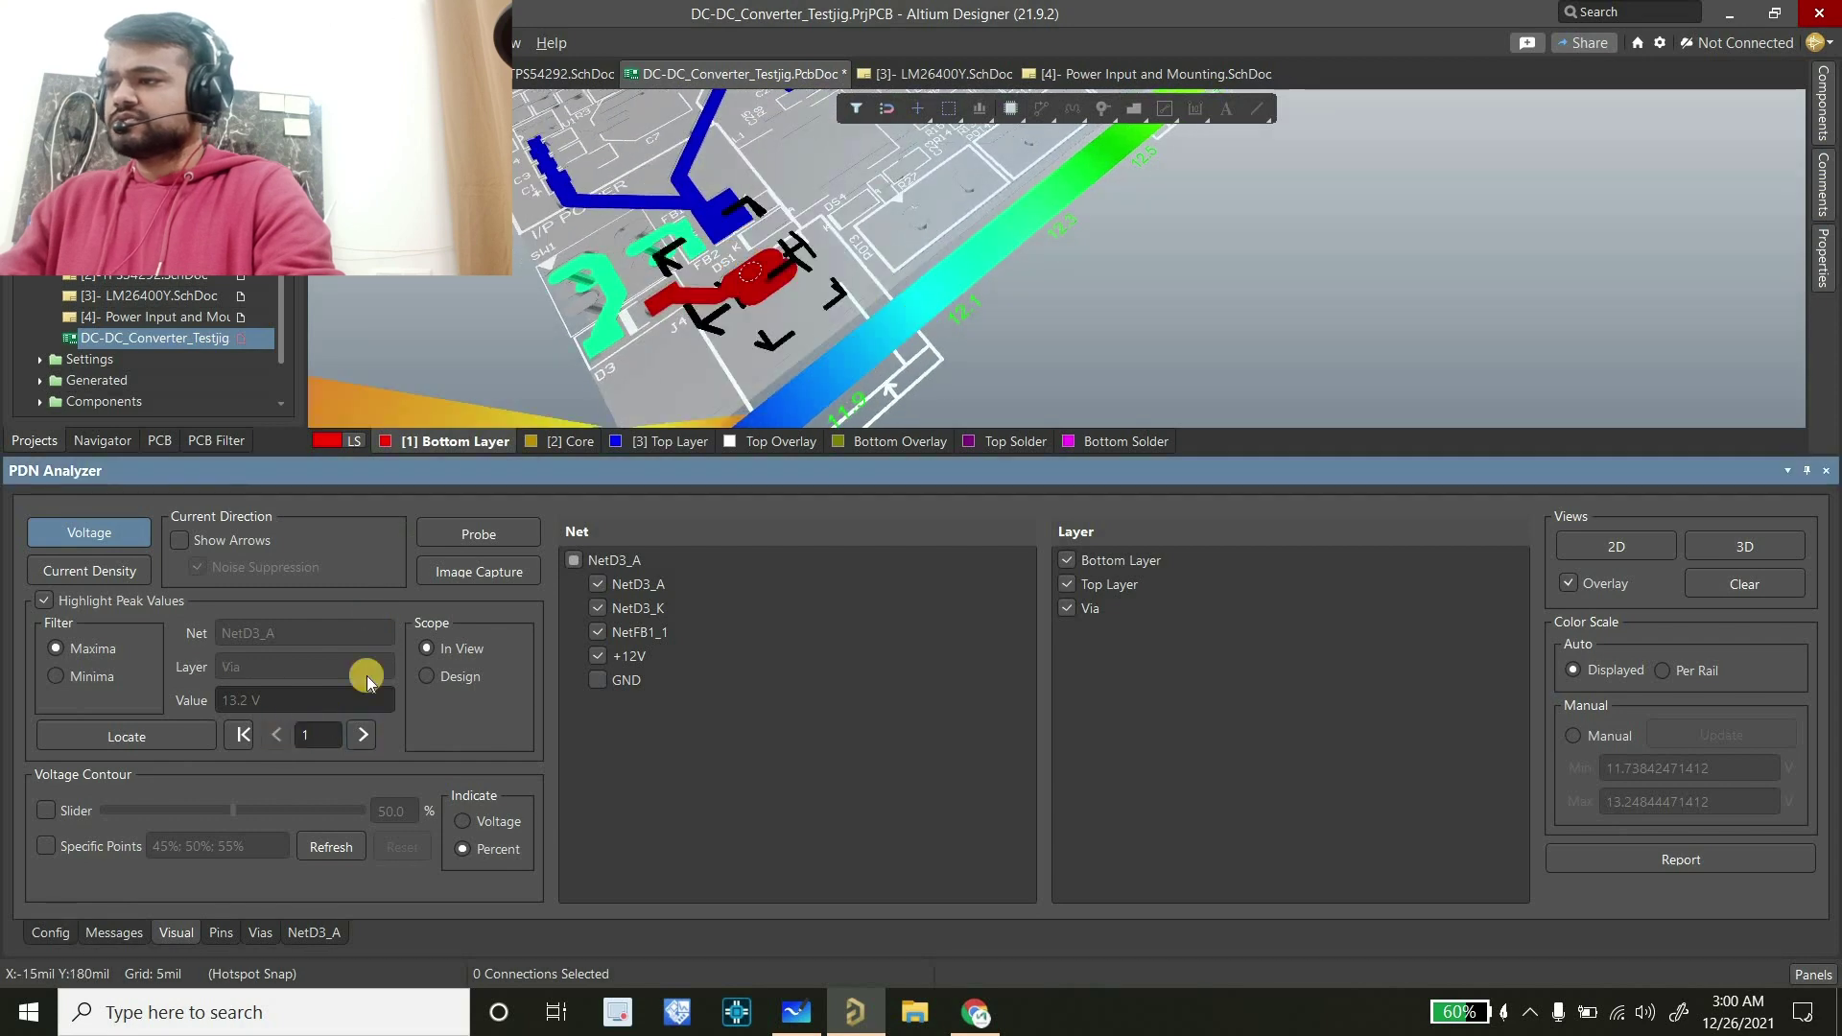
scroll(768, 331, "up", 6, "ctrl")
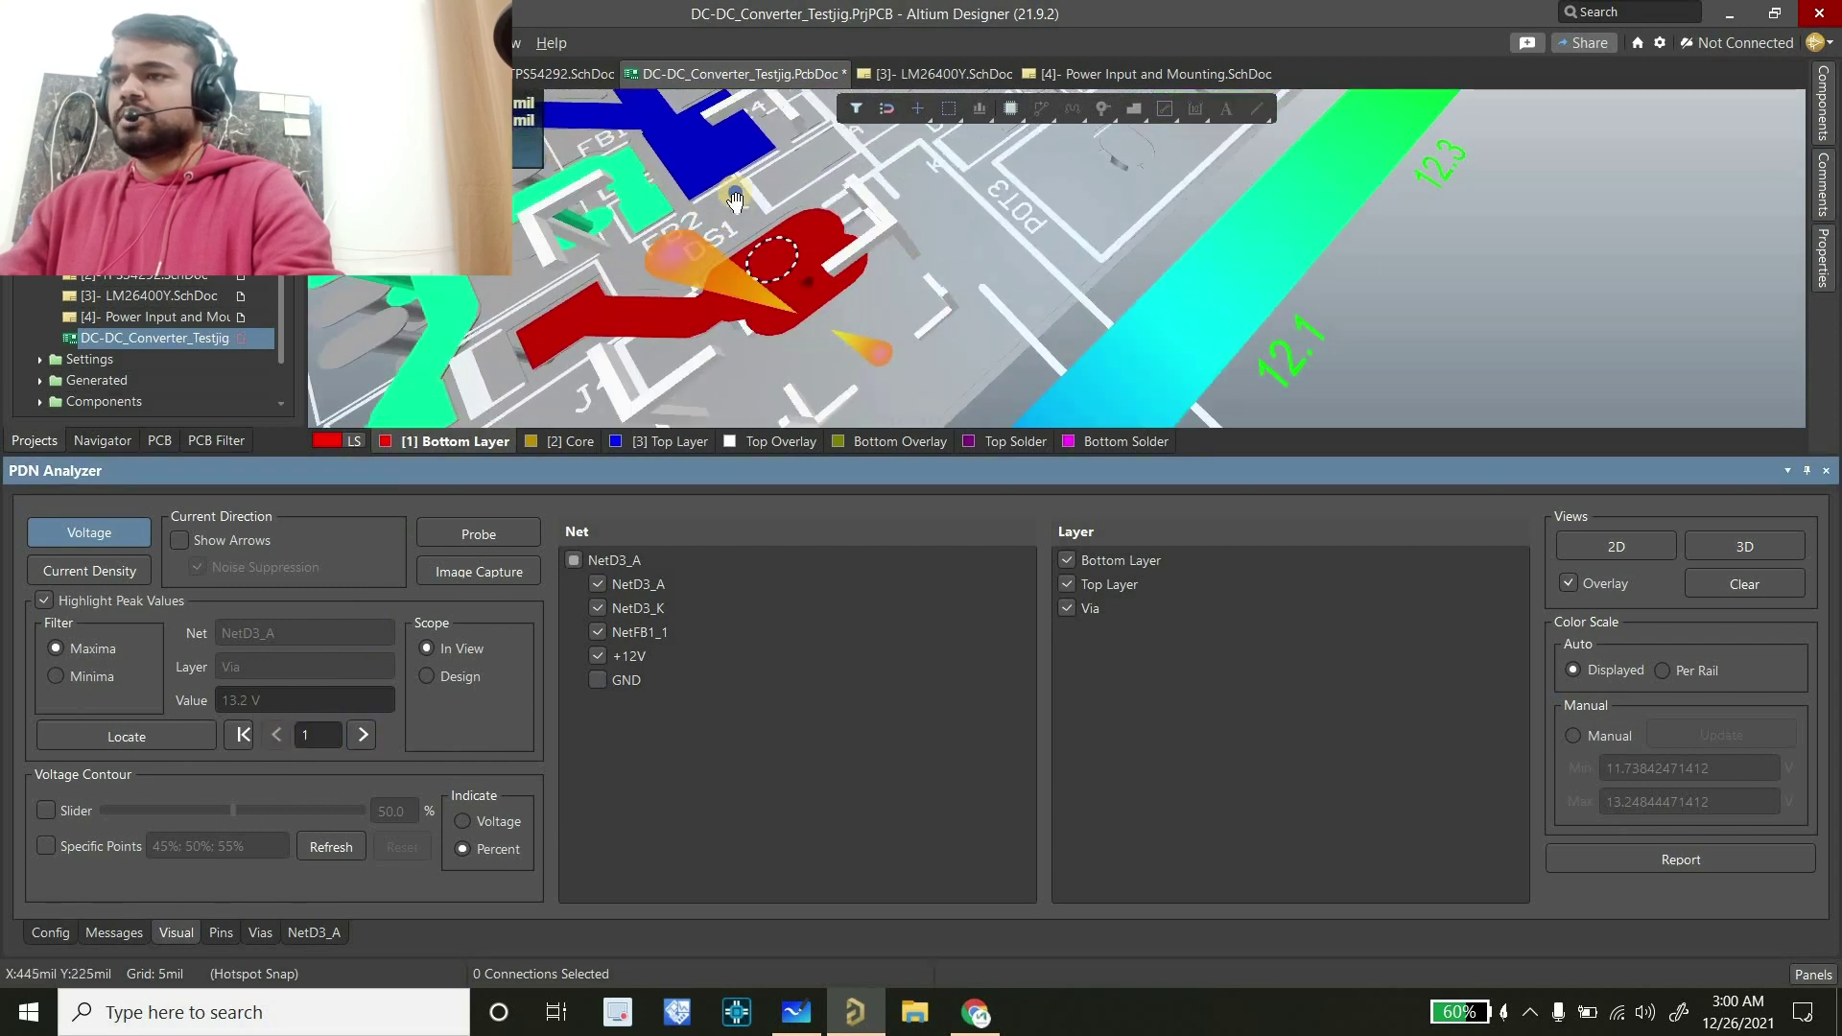
right_click_drag(890, 376, 922, 412, "shift")
scroll(520, 307, "down", 3, "ctrl")
right_click_drag(621, 291, 770, 299, "shift")
scroll(767, 295, "up", 5, "ctrl")
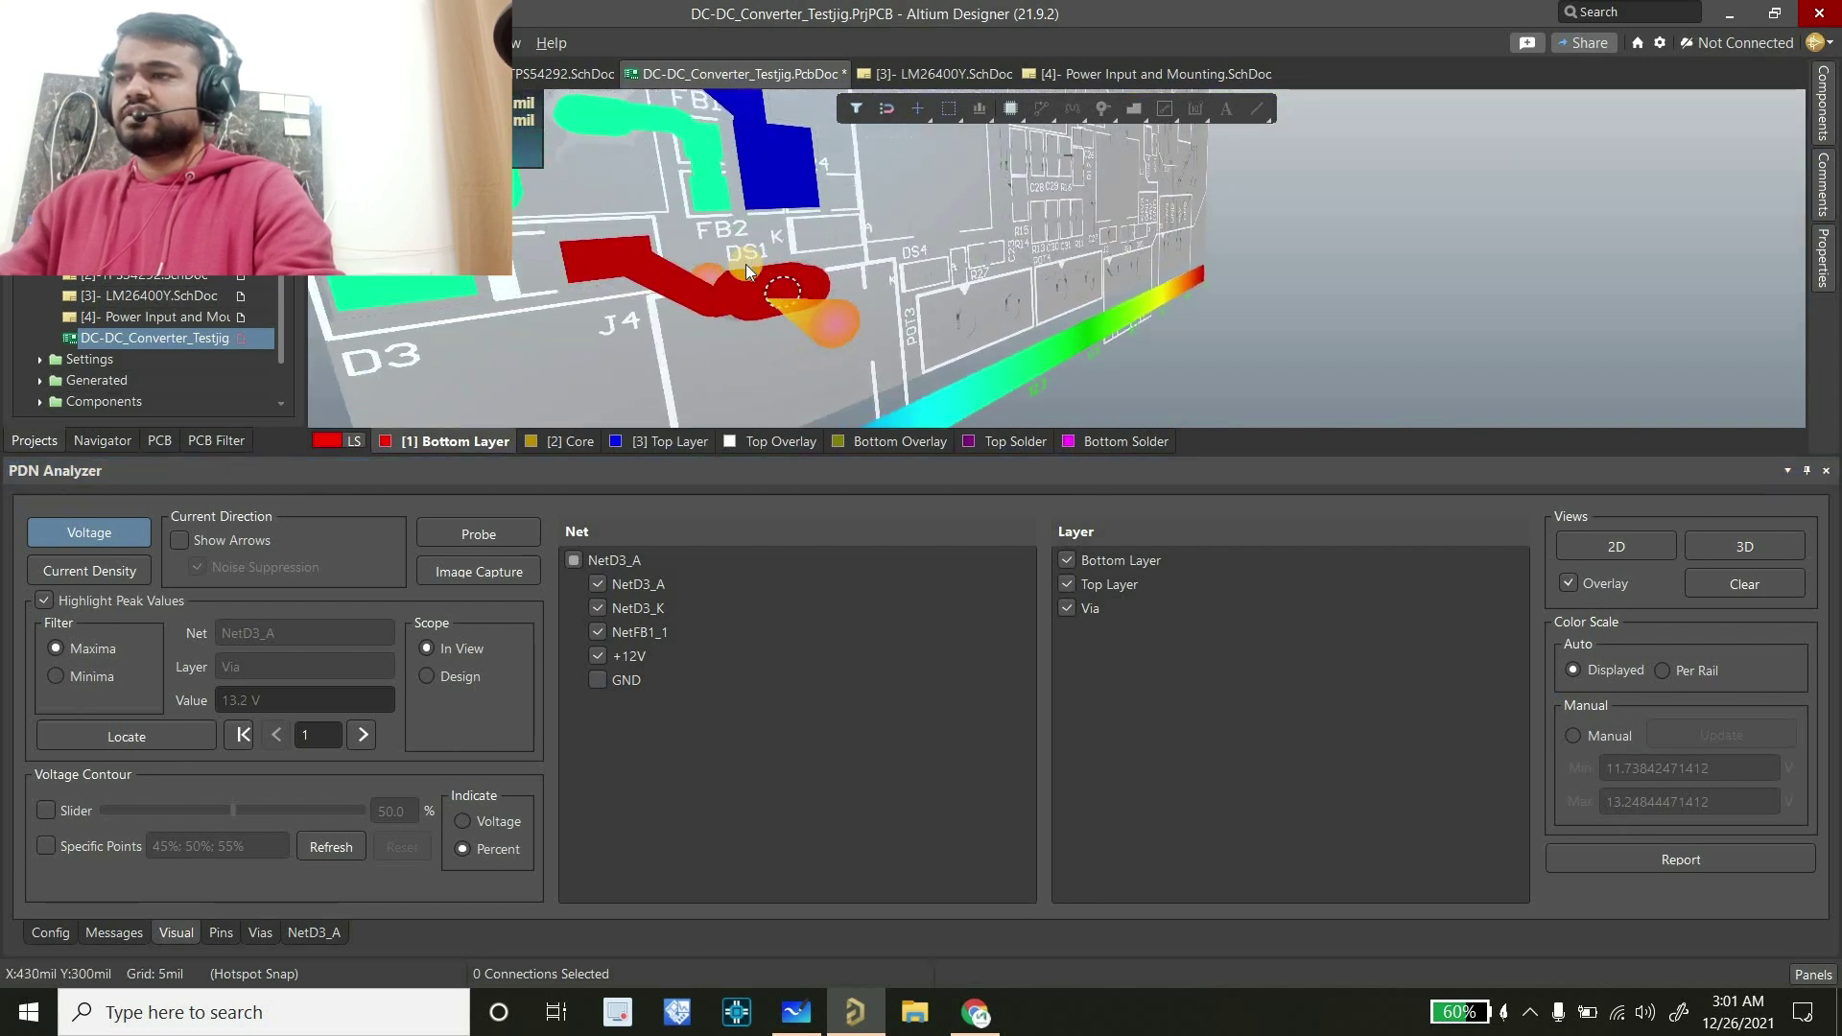
scroll(750, 275, "down", 2, "ctrl")
scroll(742, 263, "up", 1, "ctrl")
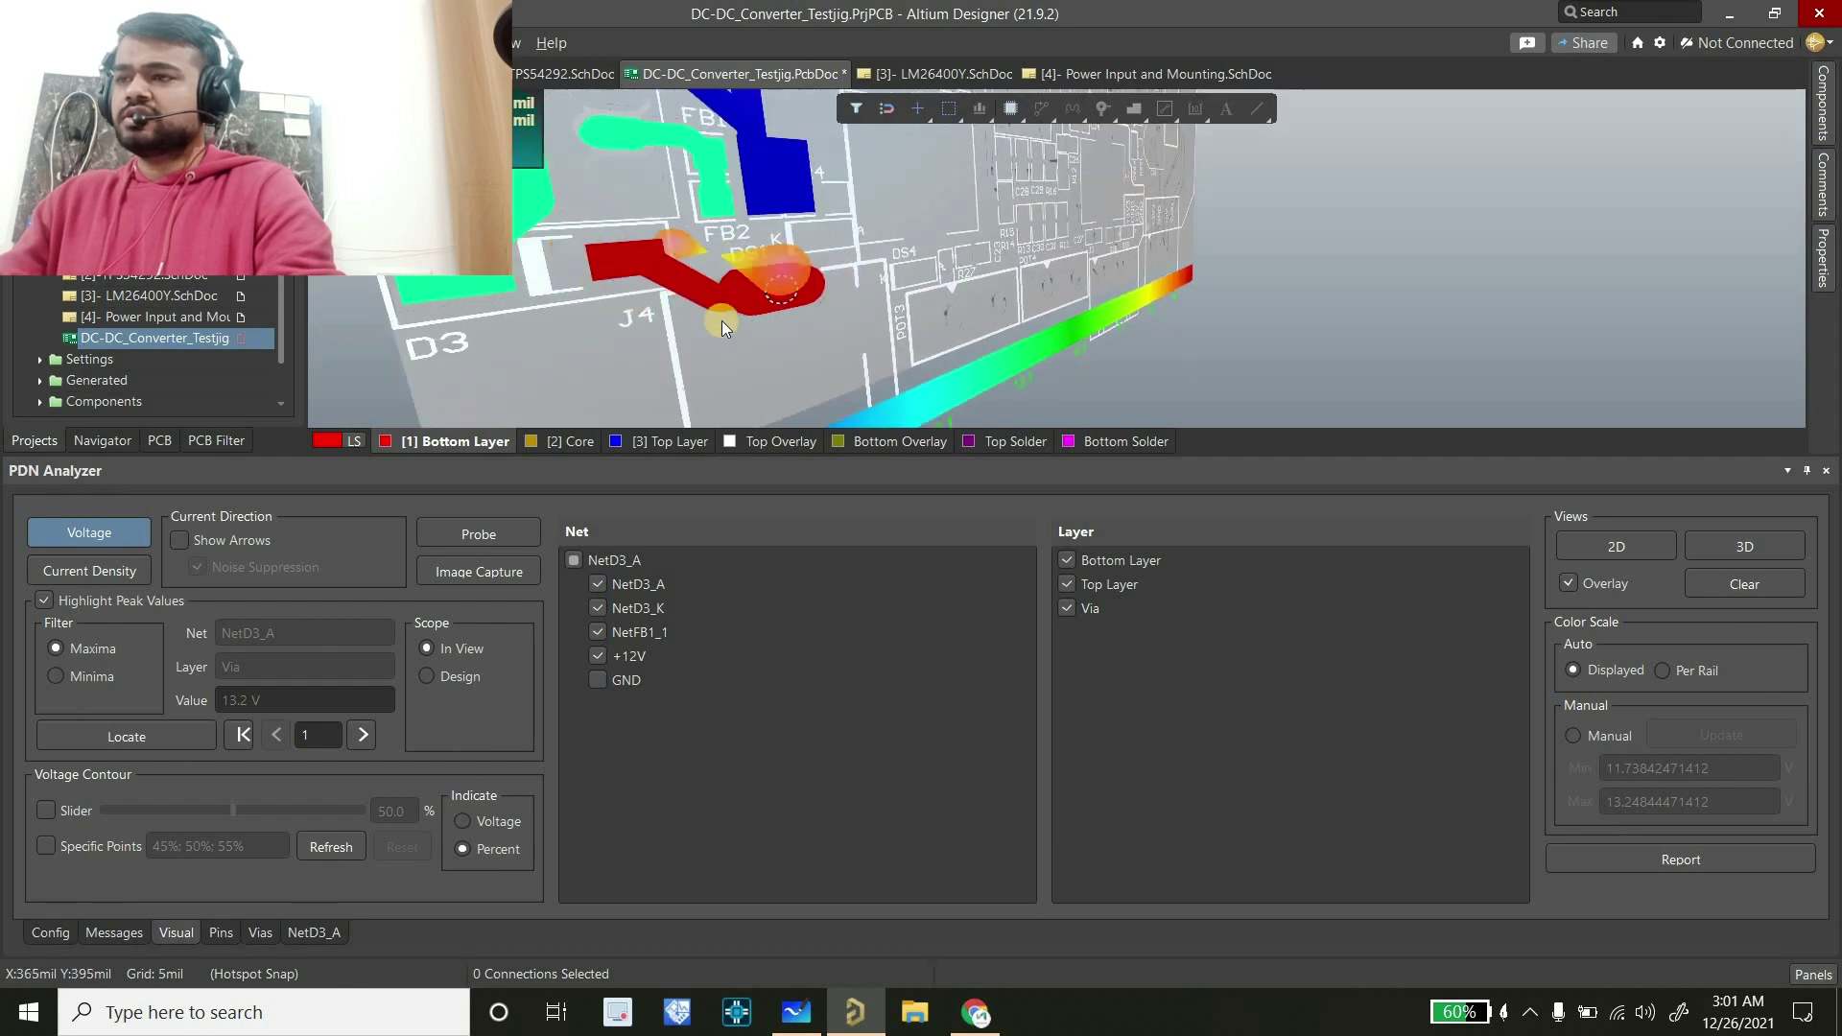
scroll(733, 312, "up", 1, "ctrl")
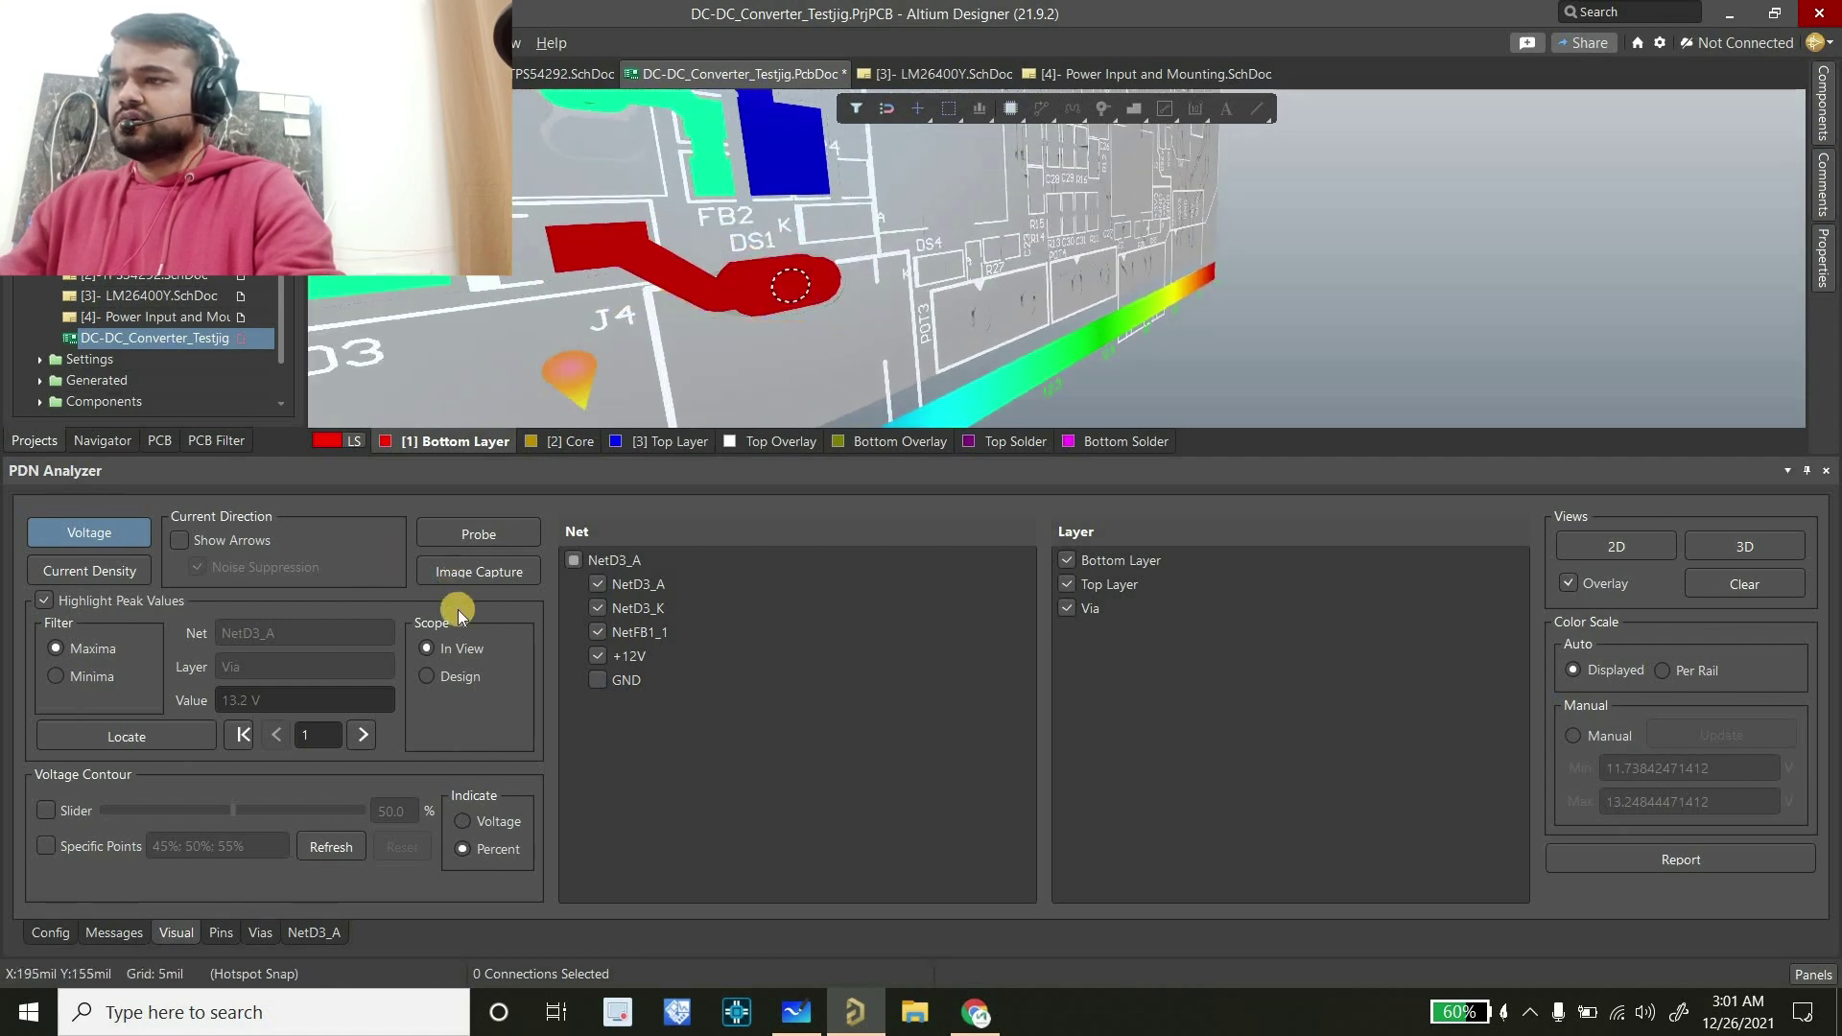
Capture an image of the NetD3_A voltage plot and enter MAX VD_1 as its caption
left_click(465, 579)
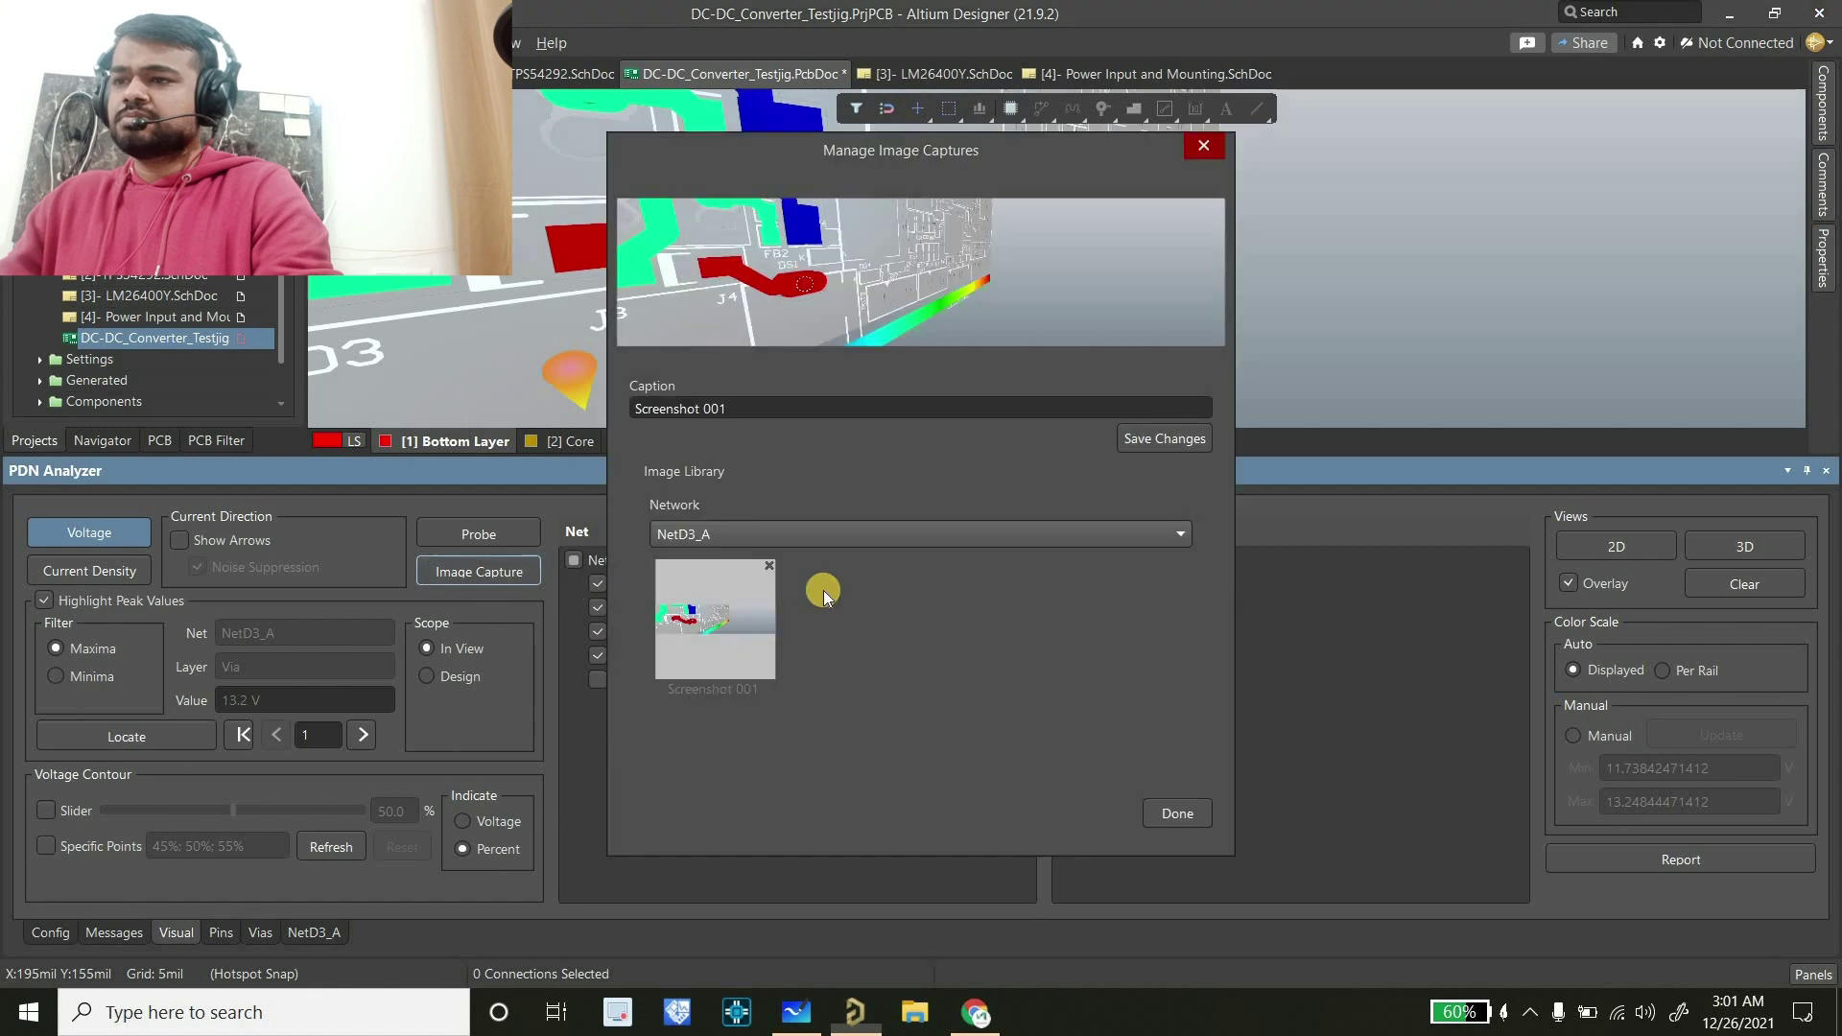
left_click(739, 411)
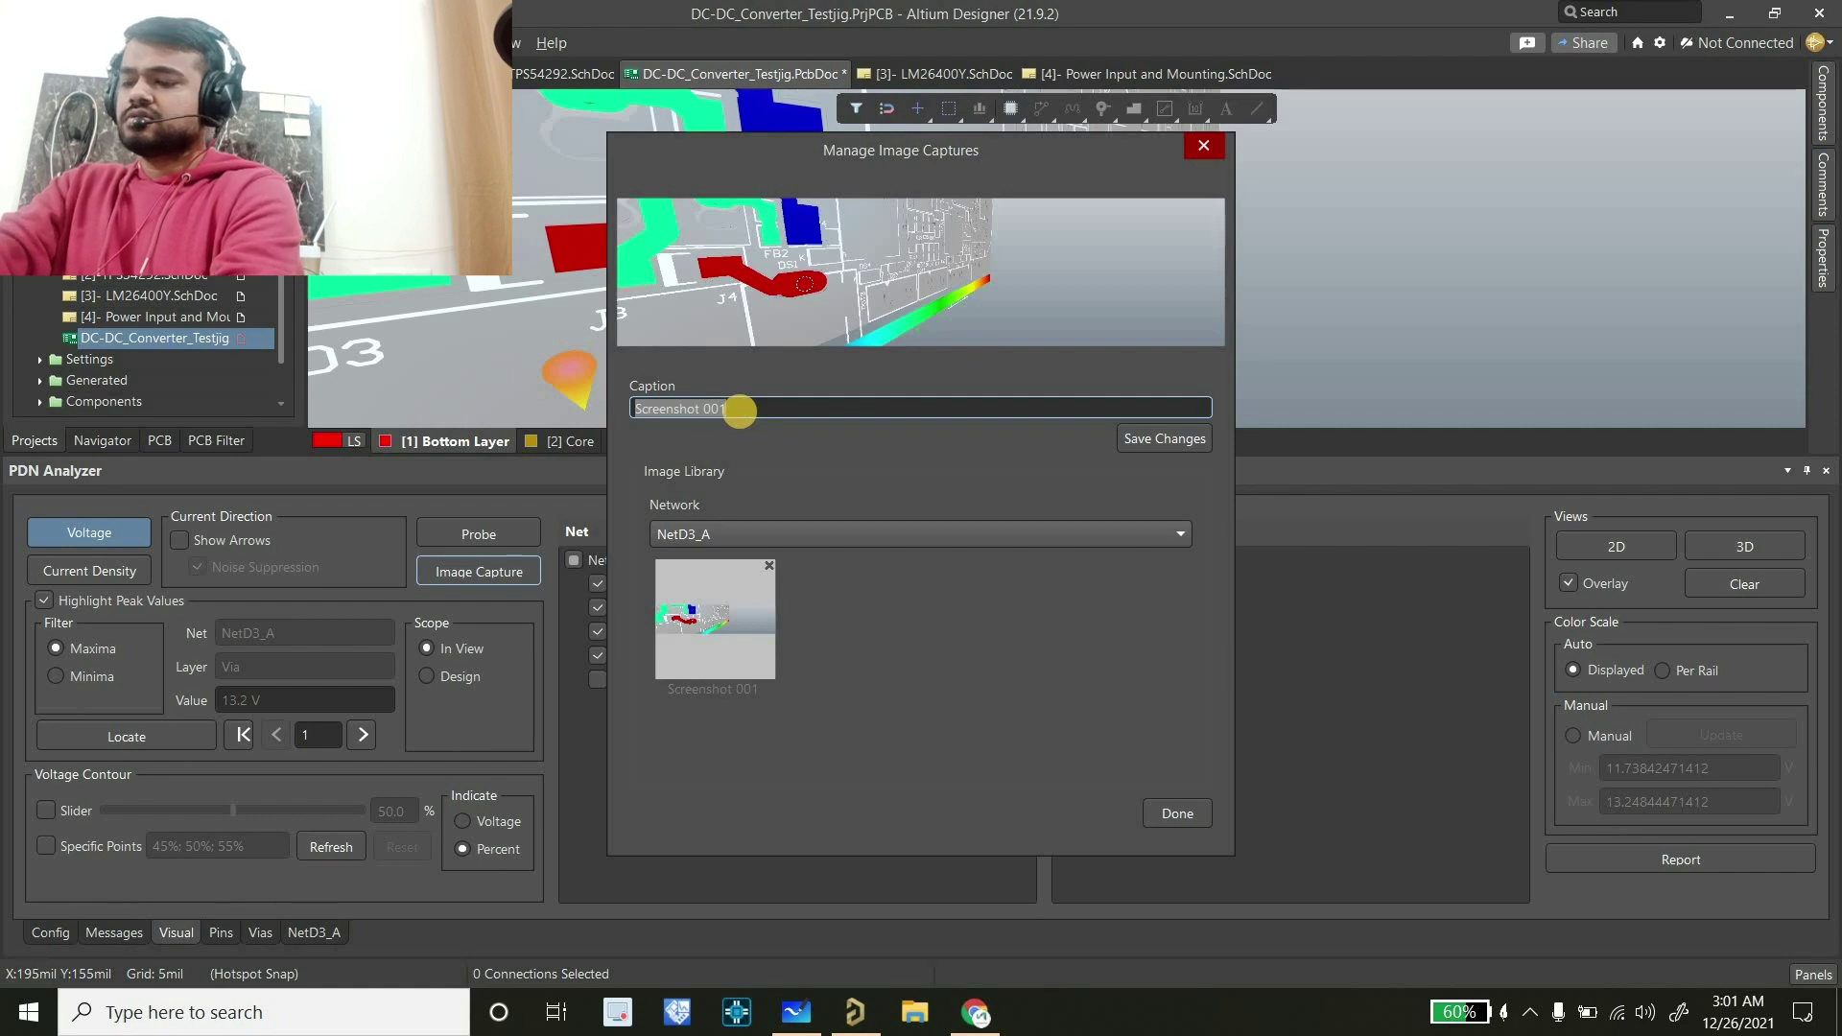
type("MAX VD_1")
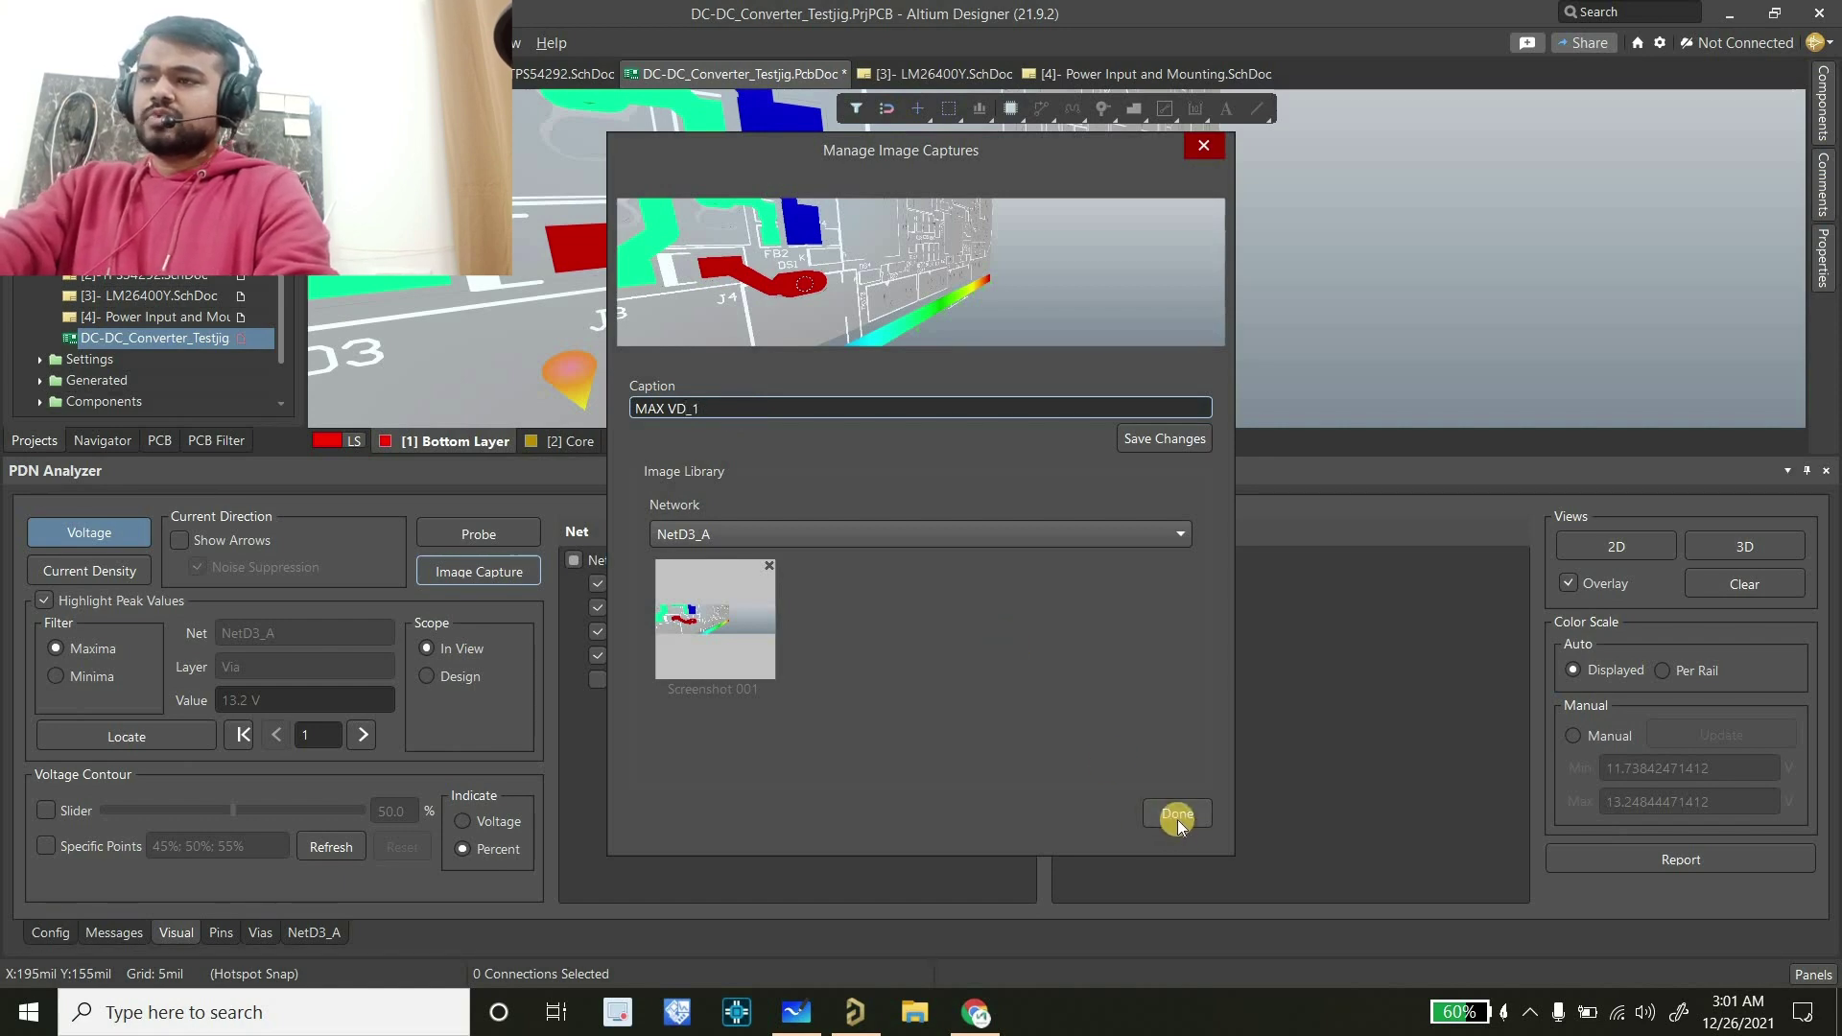
left_click(1177, 815)
Step through the NetD3_A voltage maxima to the third peak and back to the second
left_click(364, 735)
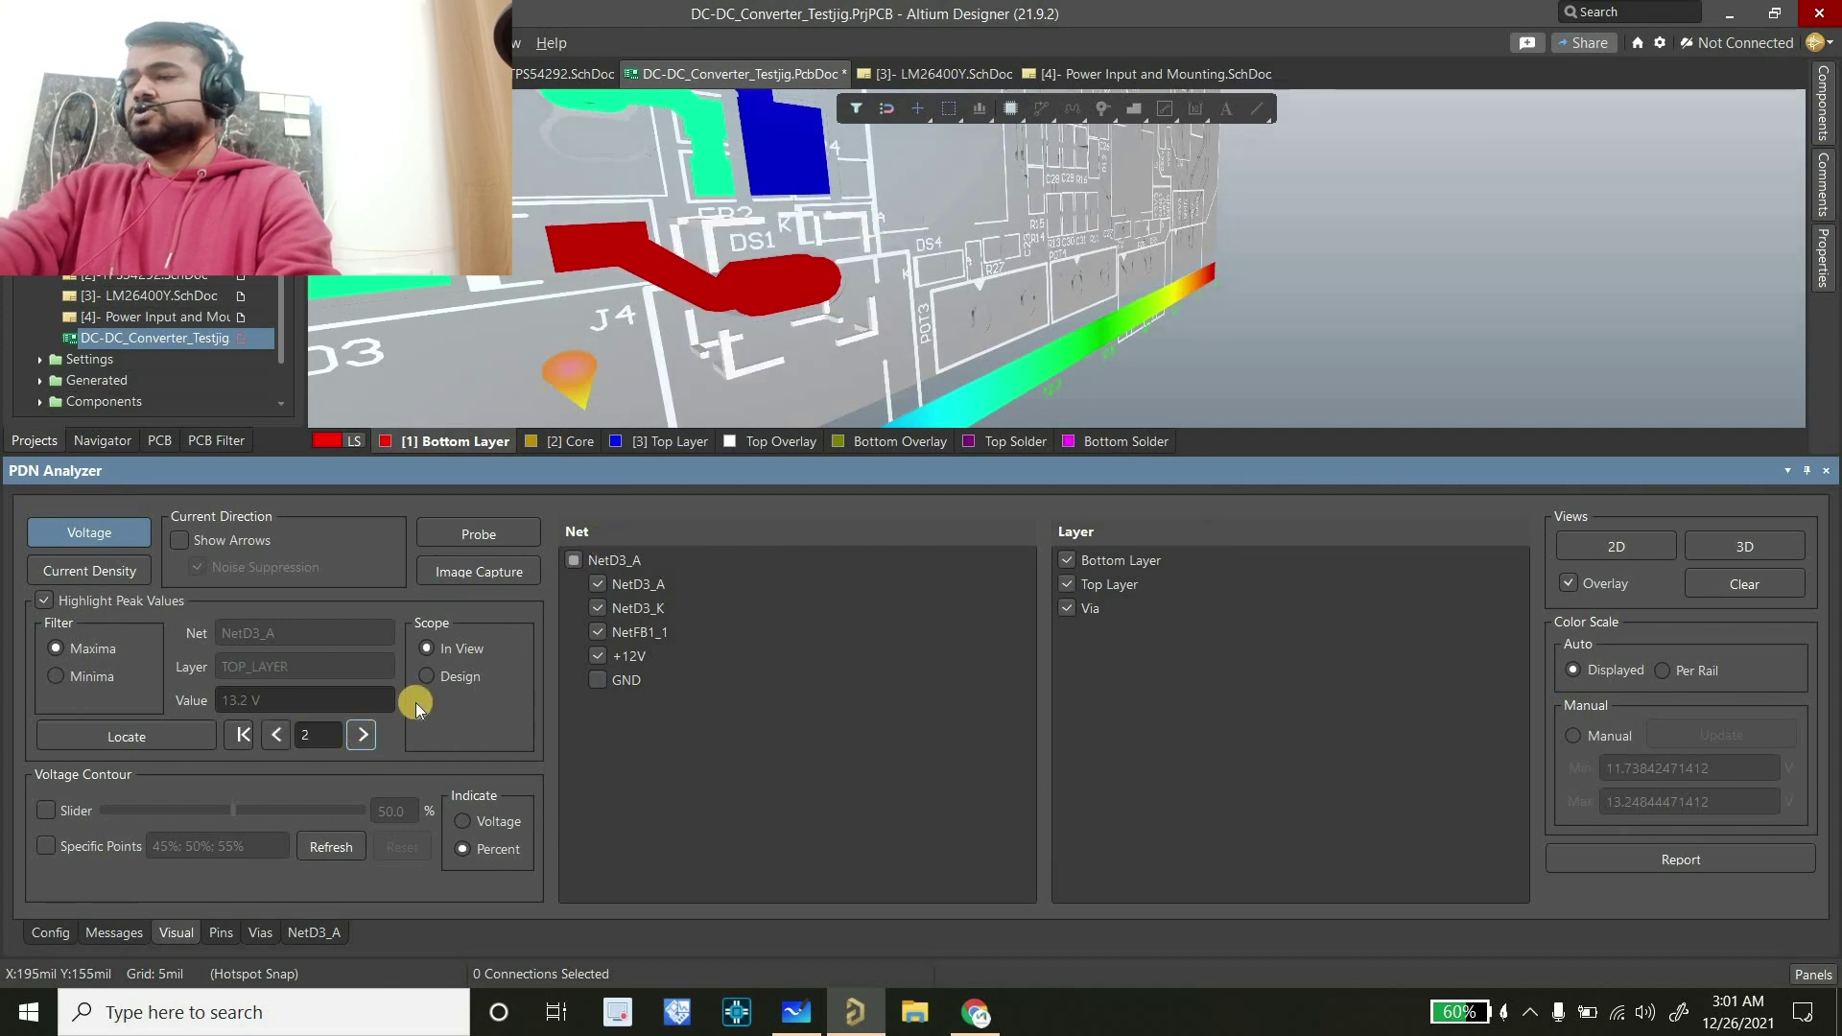
left_click(363, 735)
left_click(278, 735)
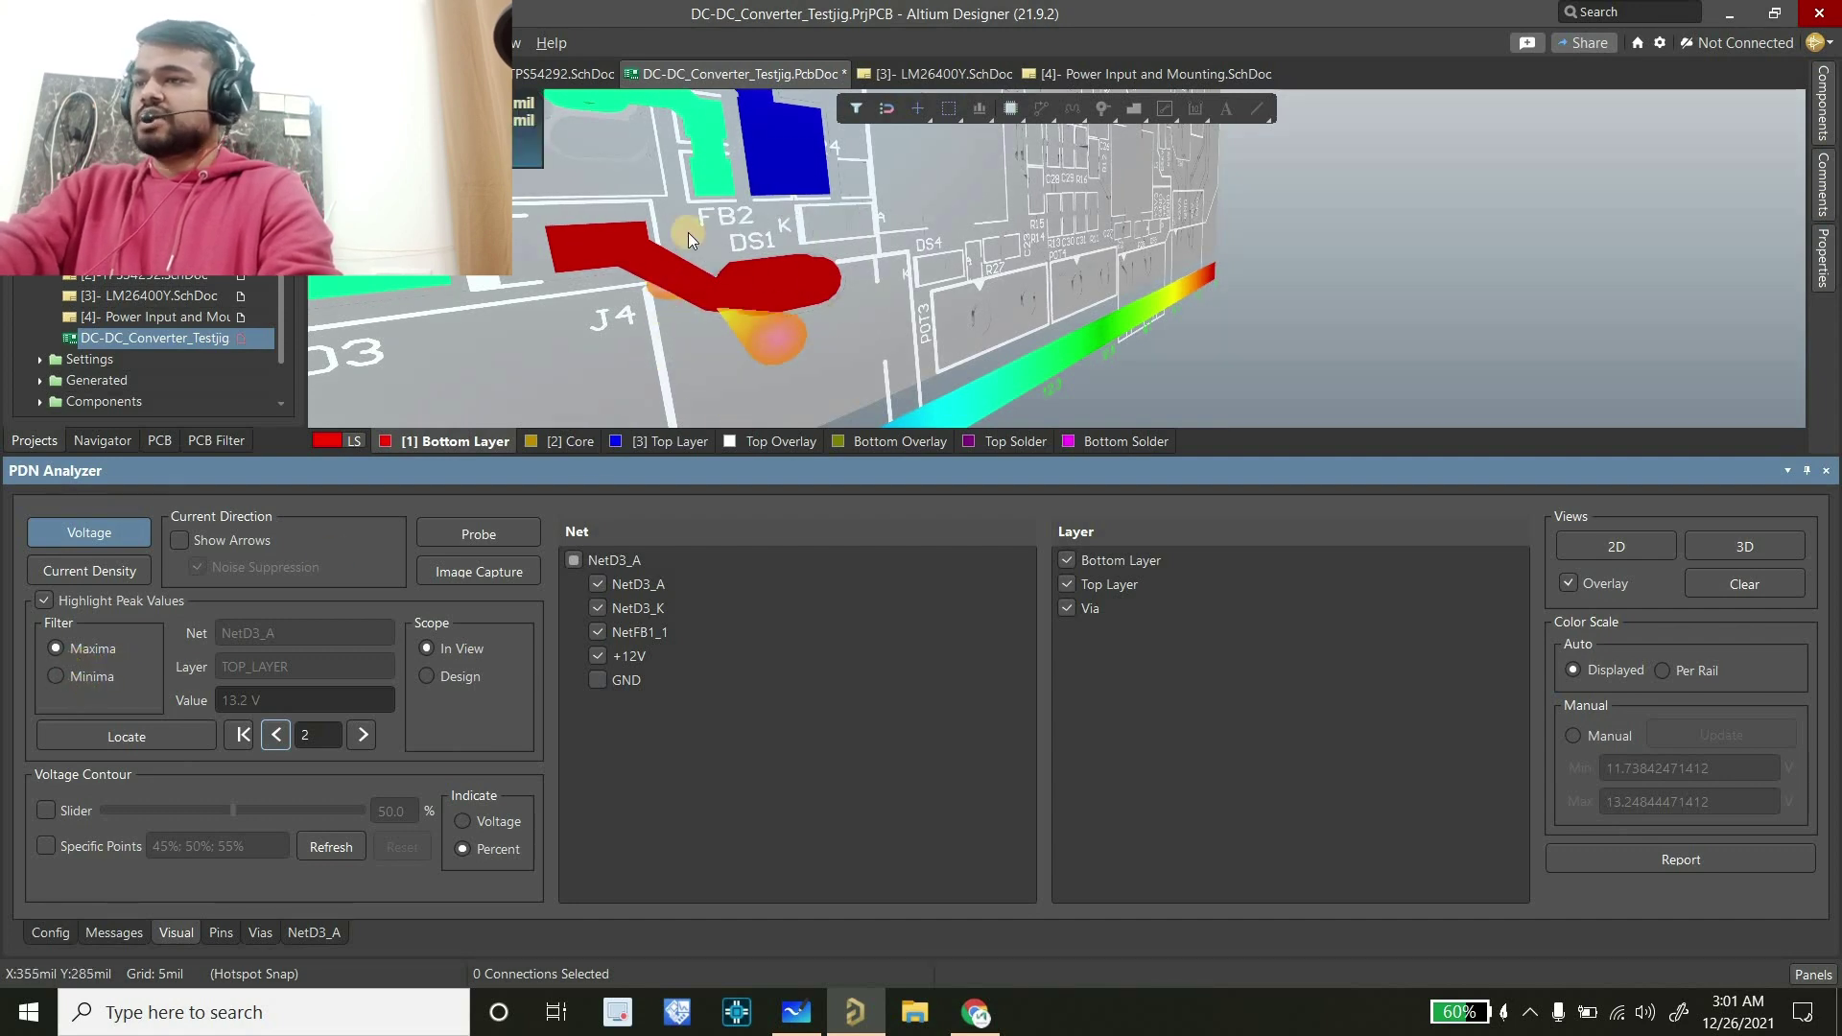
Show the current density results for NetD3_A and inspect the second maximum on NetFB1_1 near FB1
left_click(107, 579)
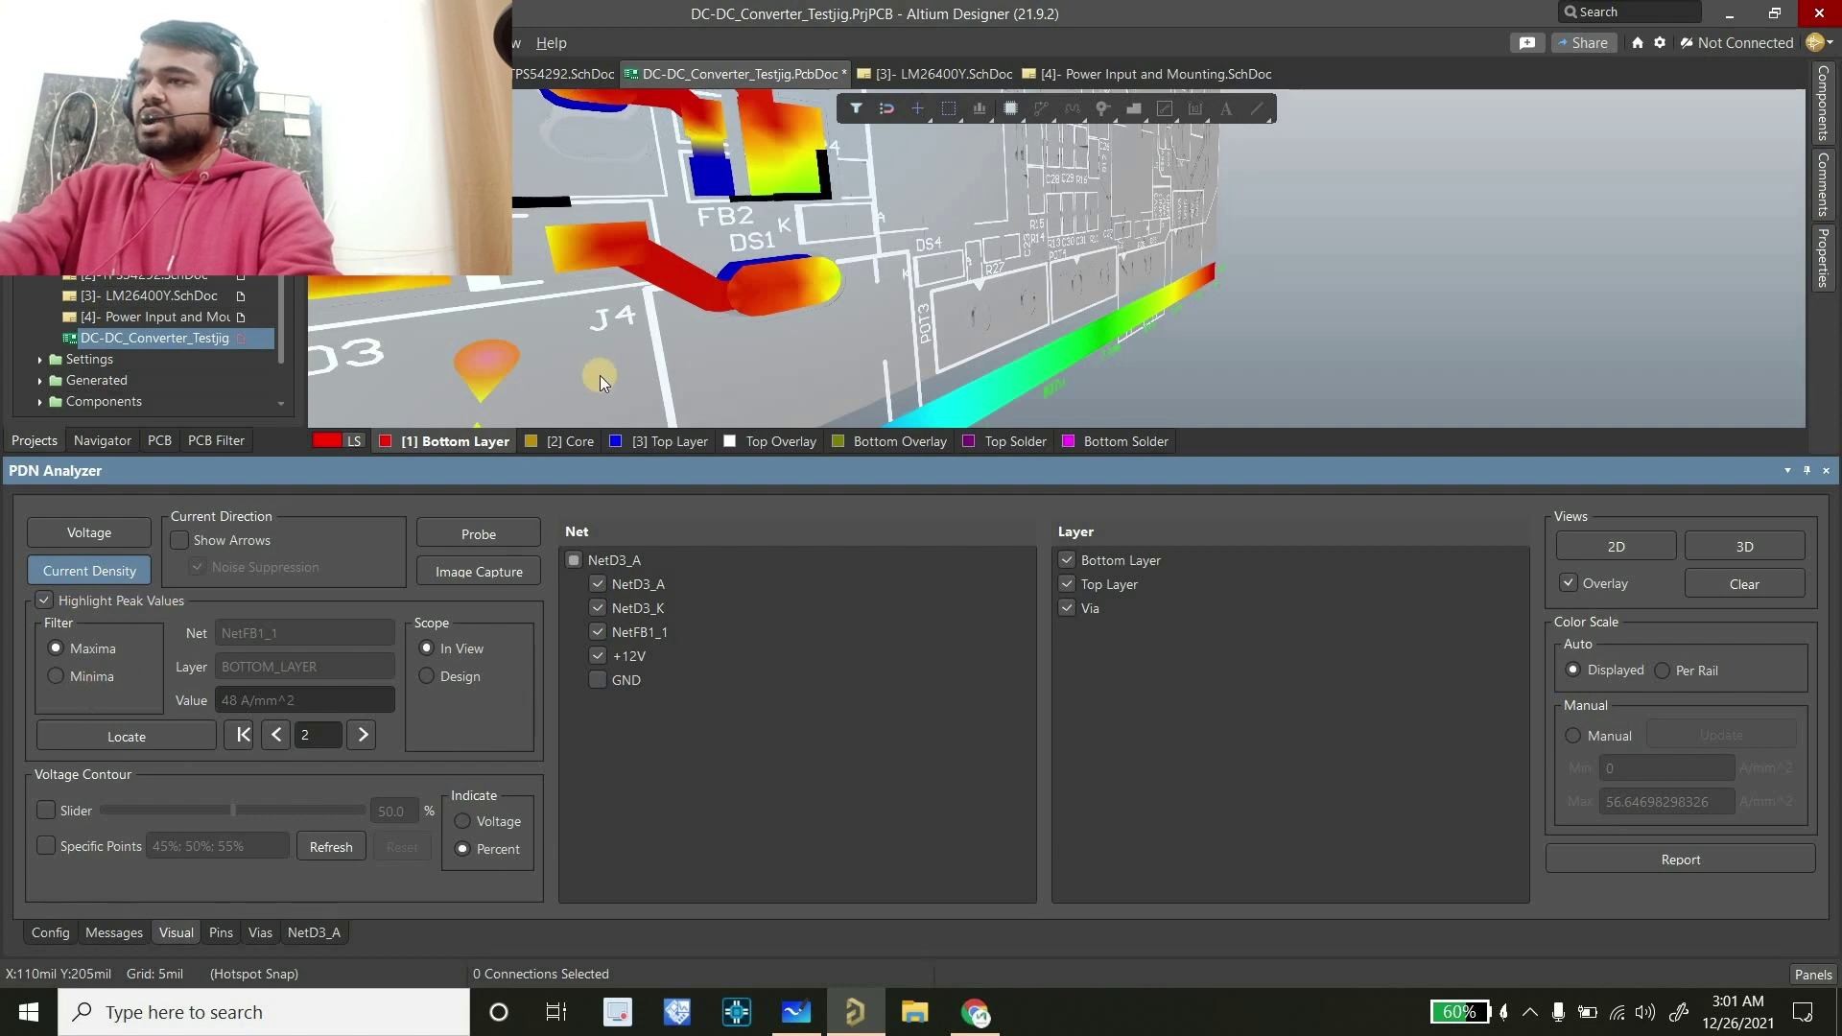
scroll(601, 377, "down", 4, "ctrl")
scroll(641, 261, "up", 1, "ctrl")
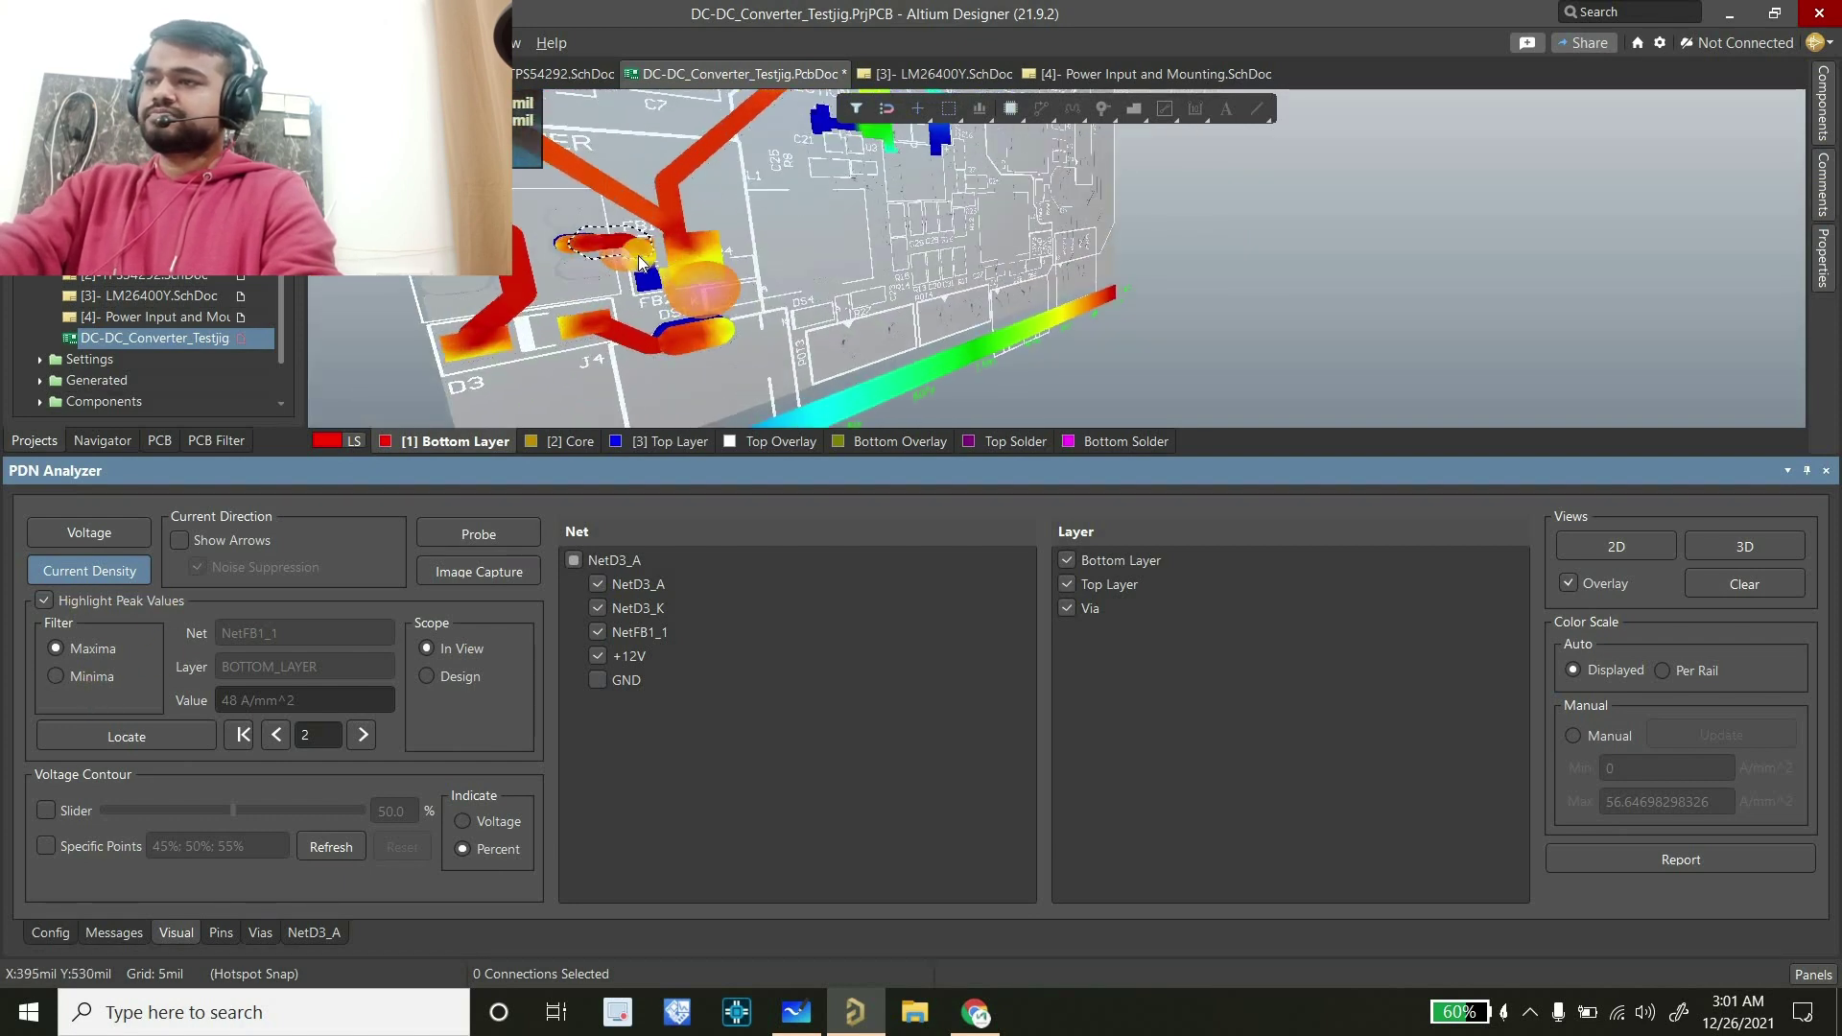
right_click_drag(615, 254, 729, 290)
scroll(848, 313, "up", 3, "ctrl")
scroll(727, 290, "down", 2, "ctrl")
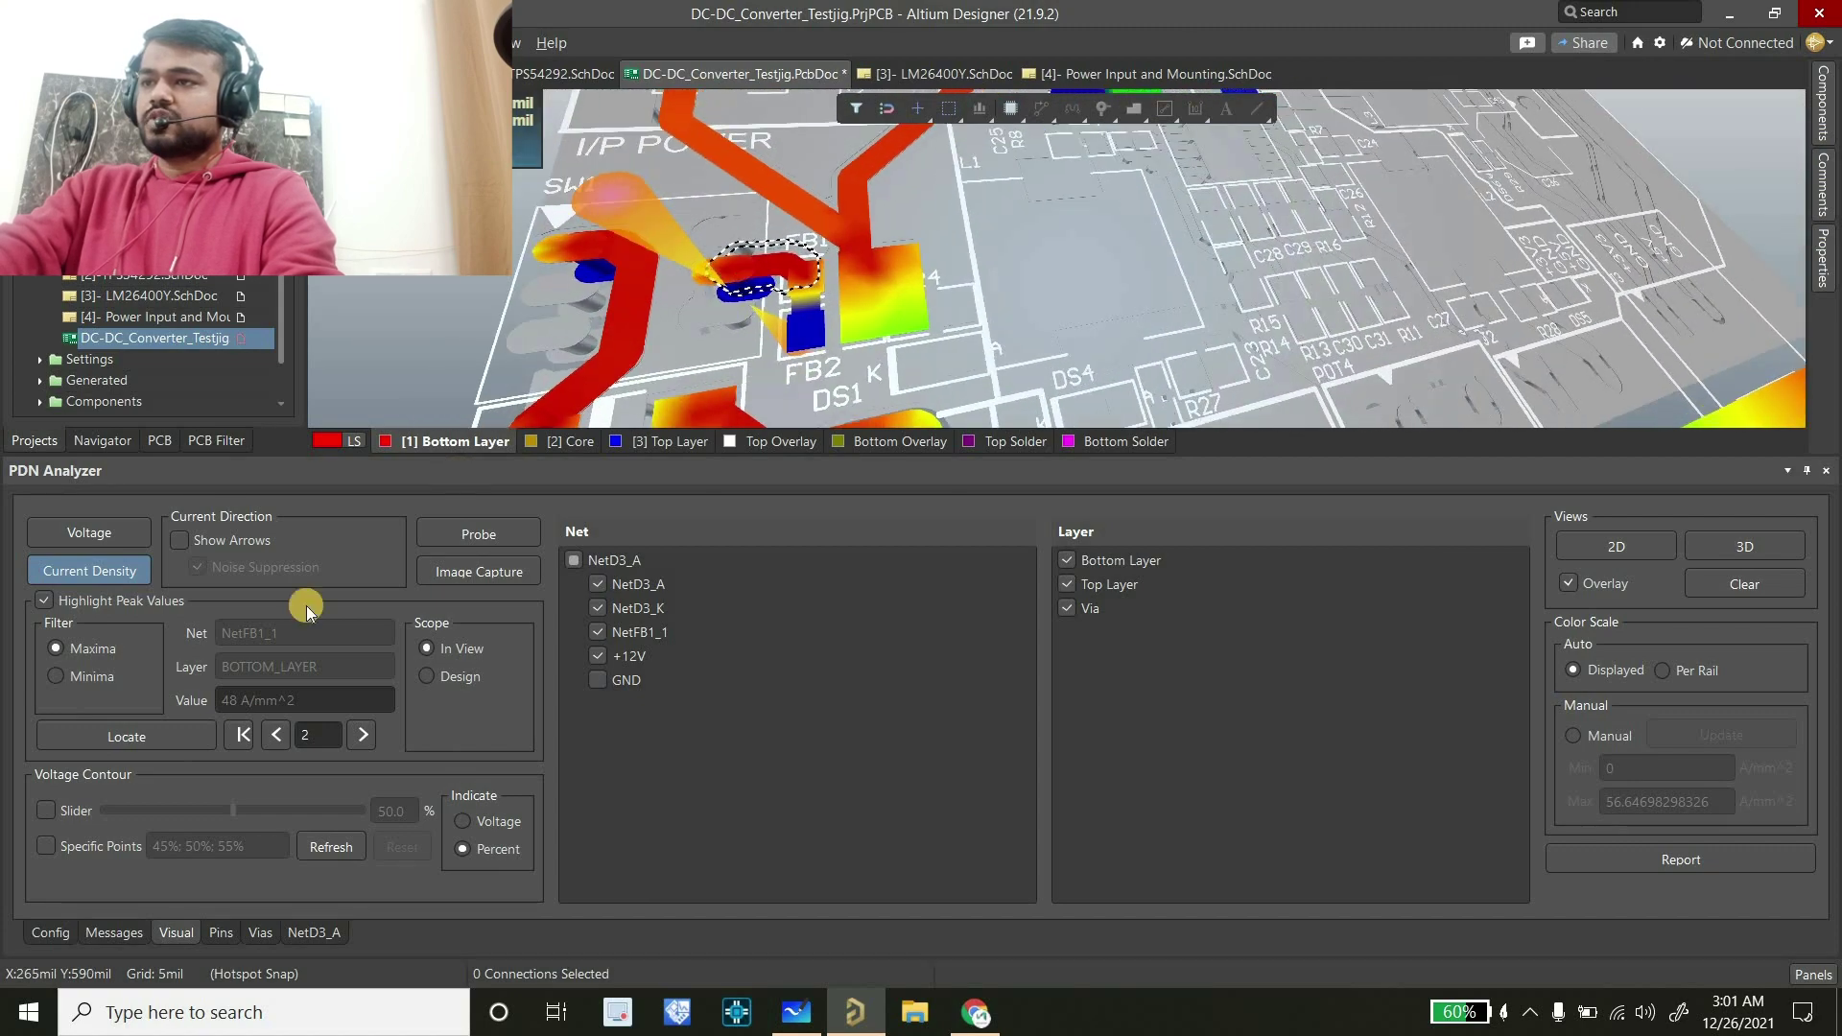
Go to the first current density maximum and examine the highlighted NetD3_K copper around D3
left_click(278, 739)
left_click(560, 474)
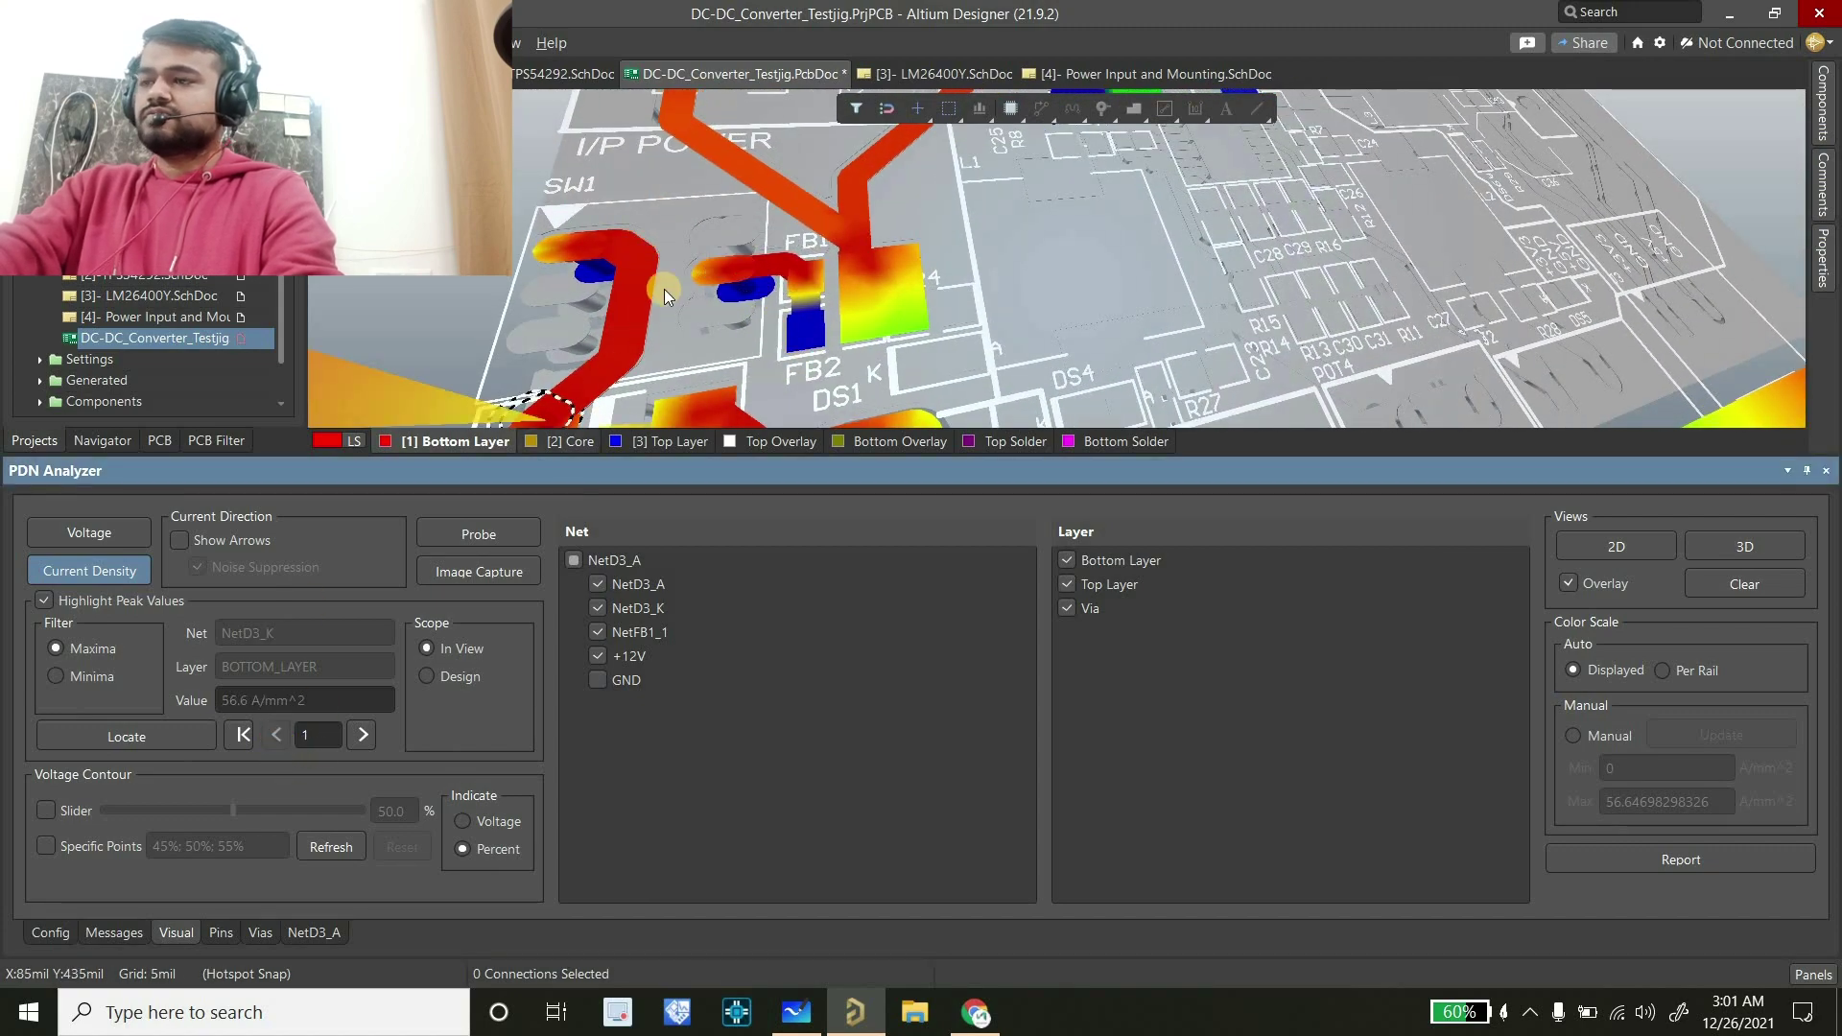
scroll(677, 251, "down", 4, "ctrl")
right_click_drag(633, 346, 653, 256)
scroll(633, 297, "up", 2, "ctrl")
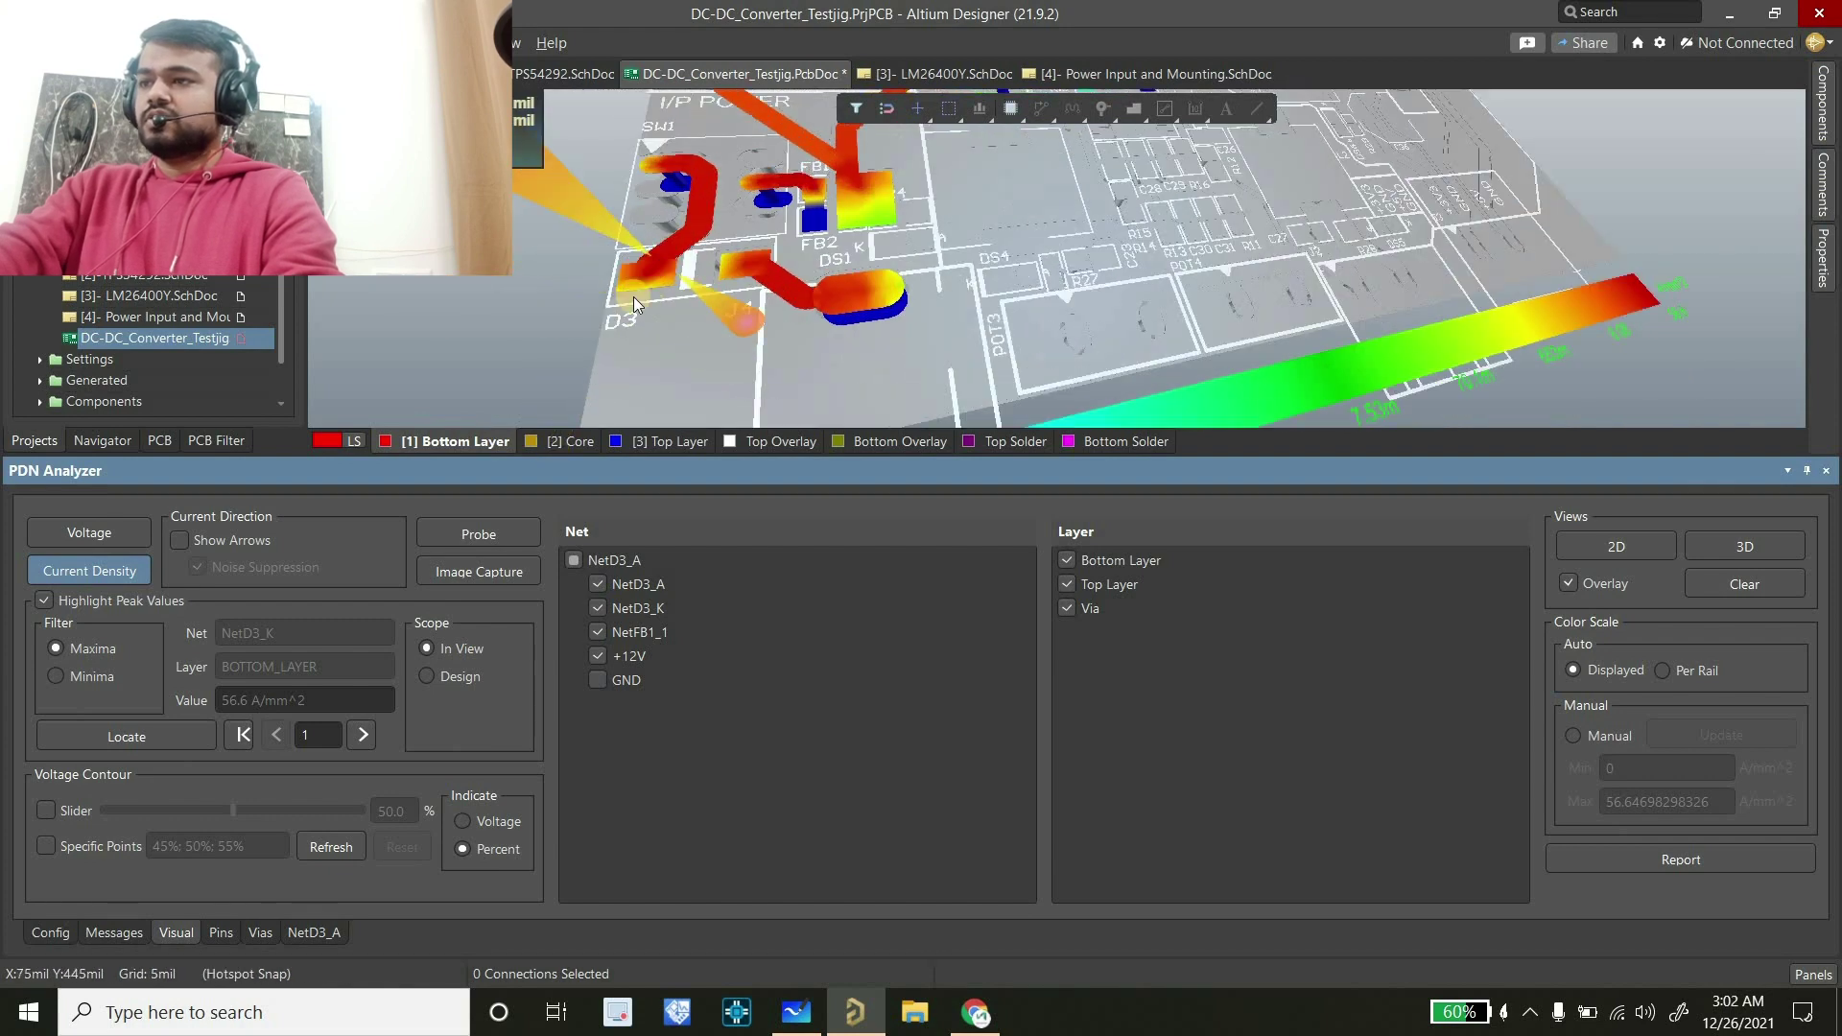
scroll(637, 281, "up", 2, "ctrl")
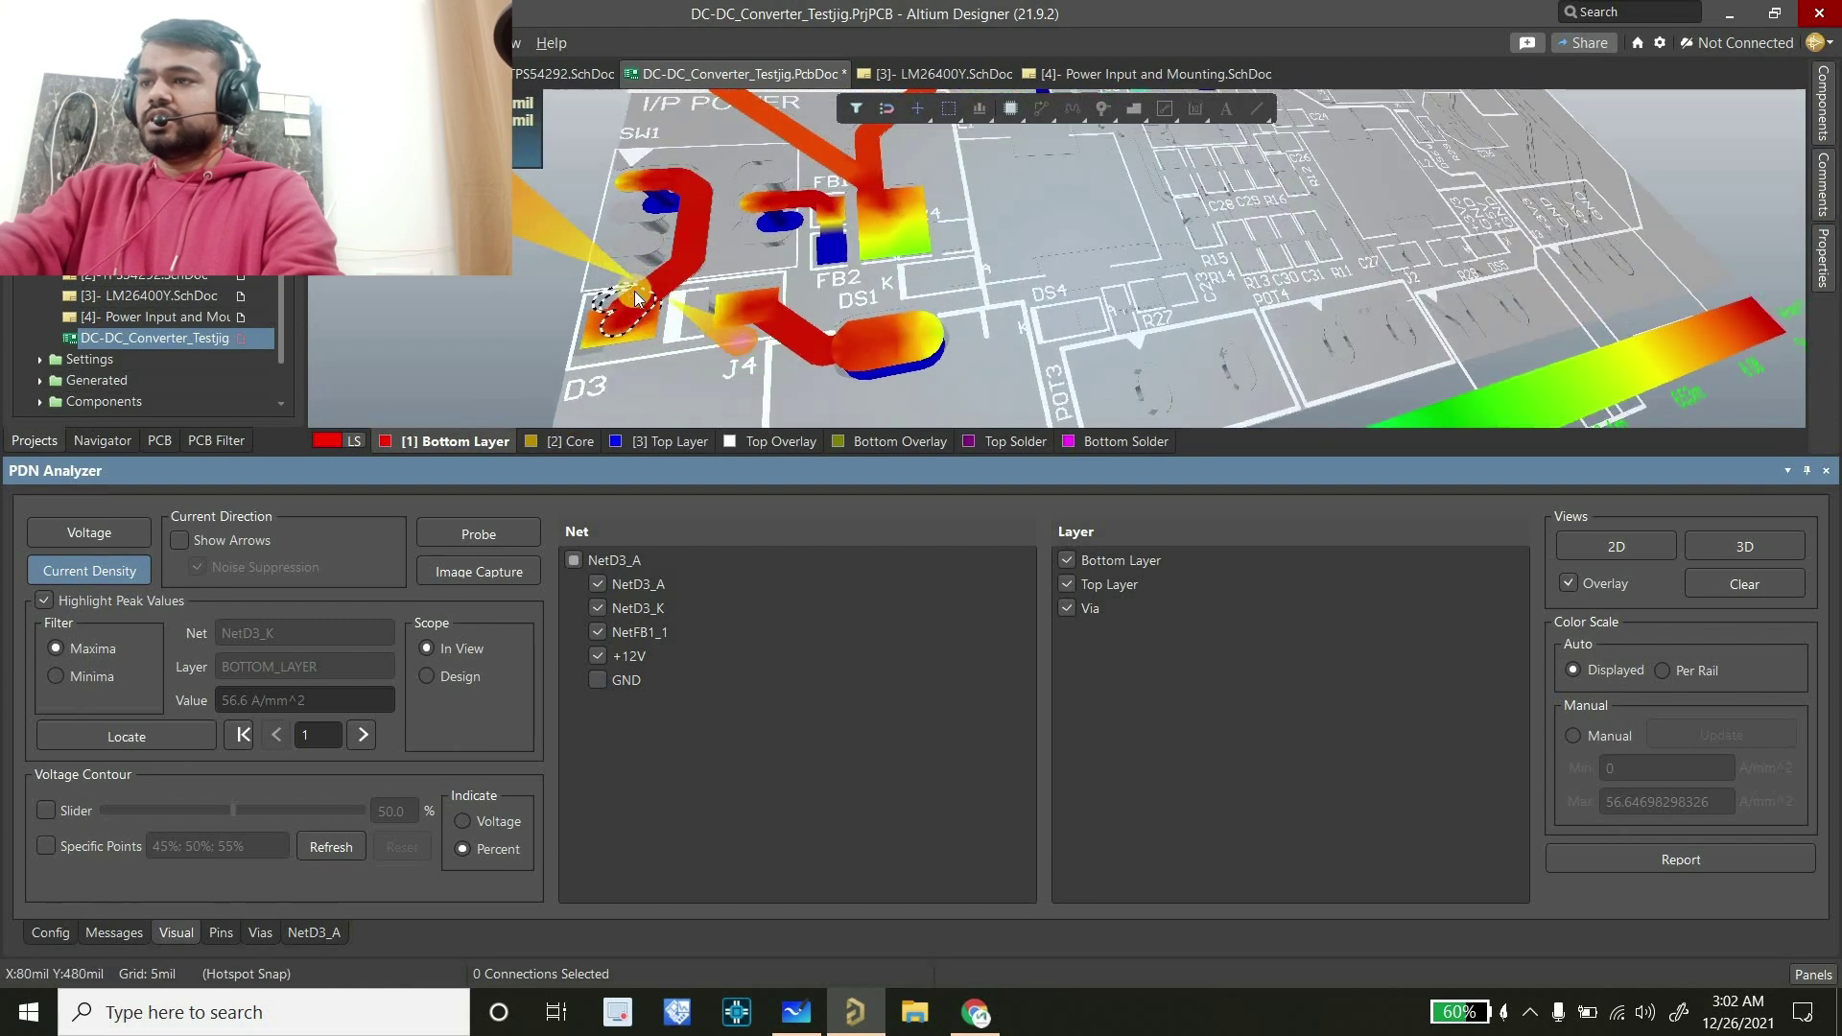
Capture an image of the first current density maximum on NetD3_K and enter CD_1 as its caption
left_click(487, 572)
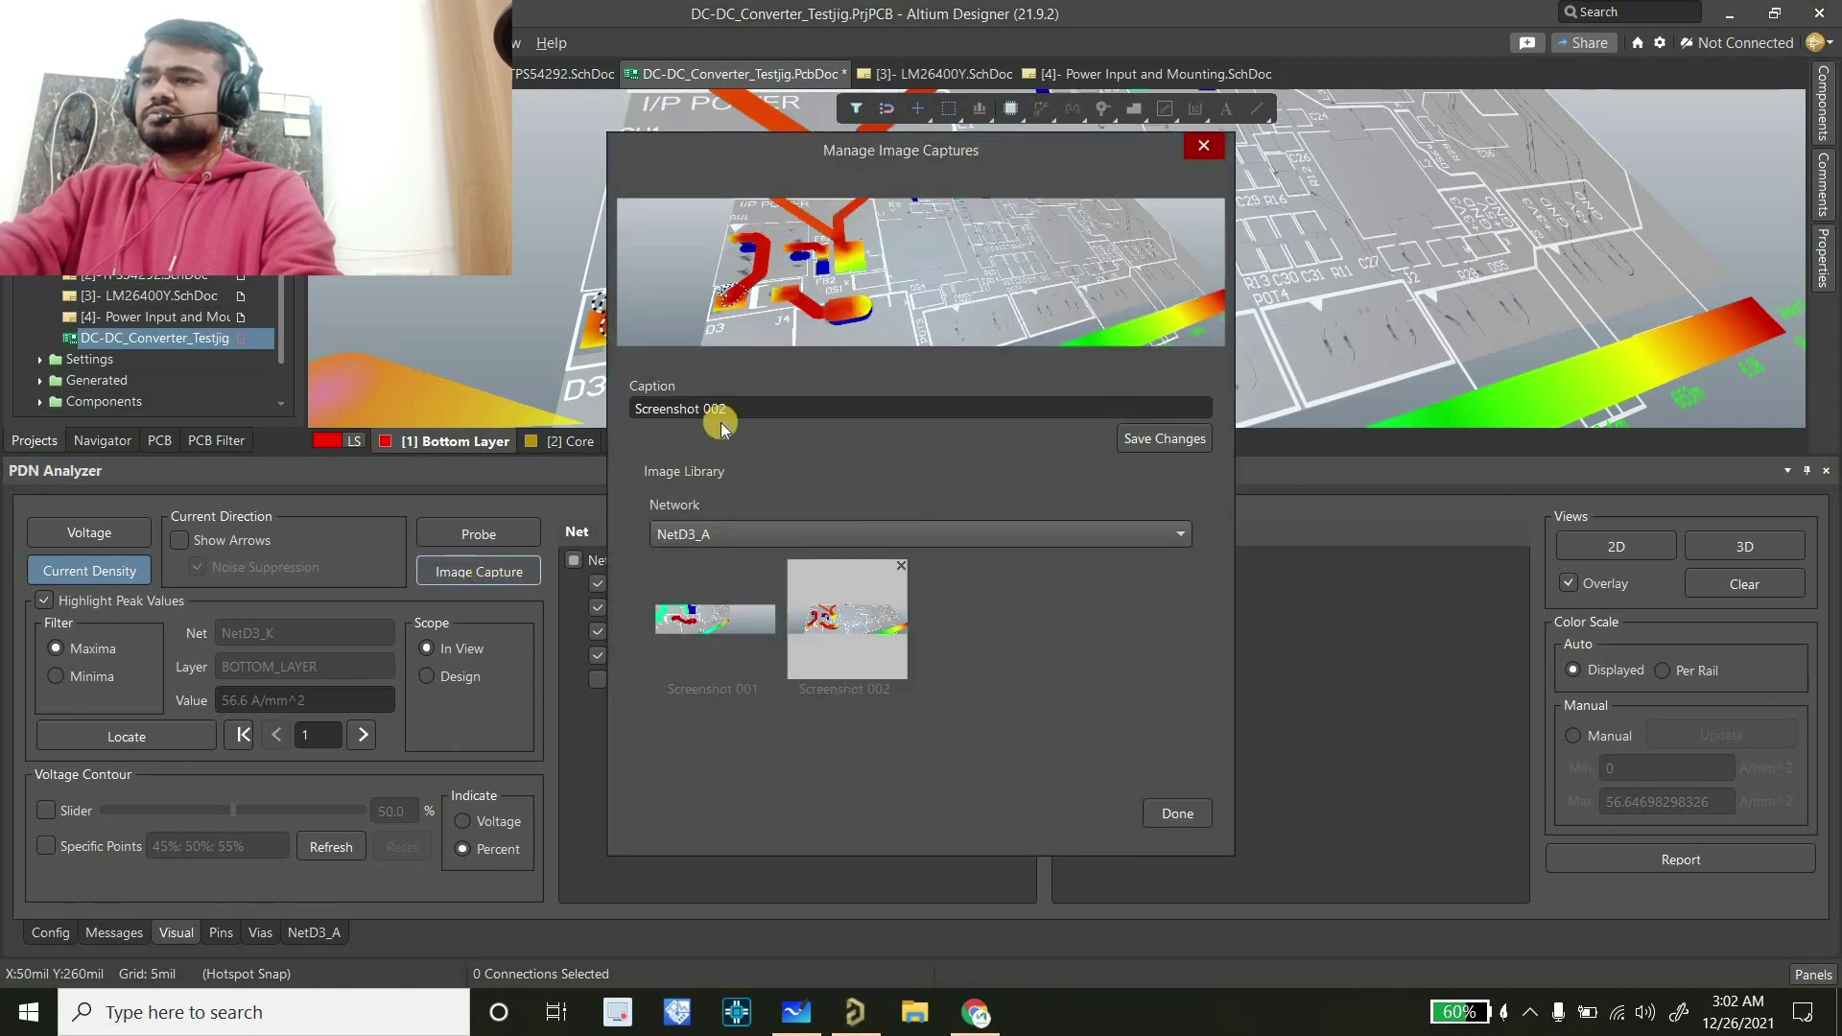
left_click(740, 407)
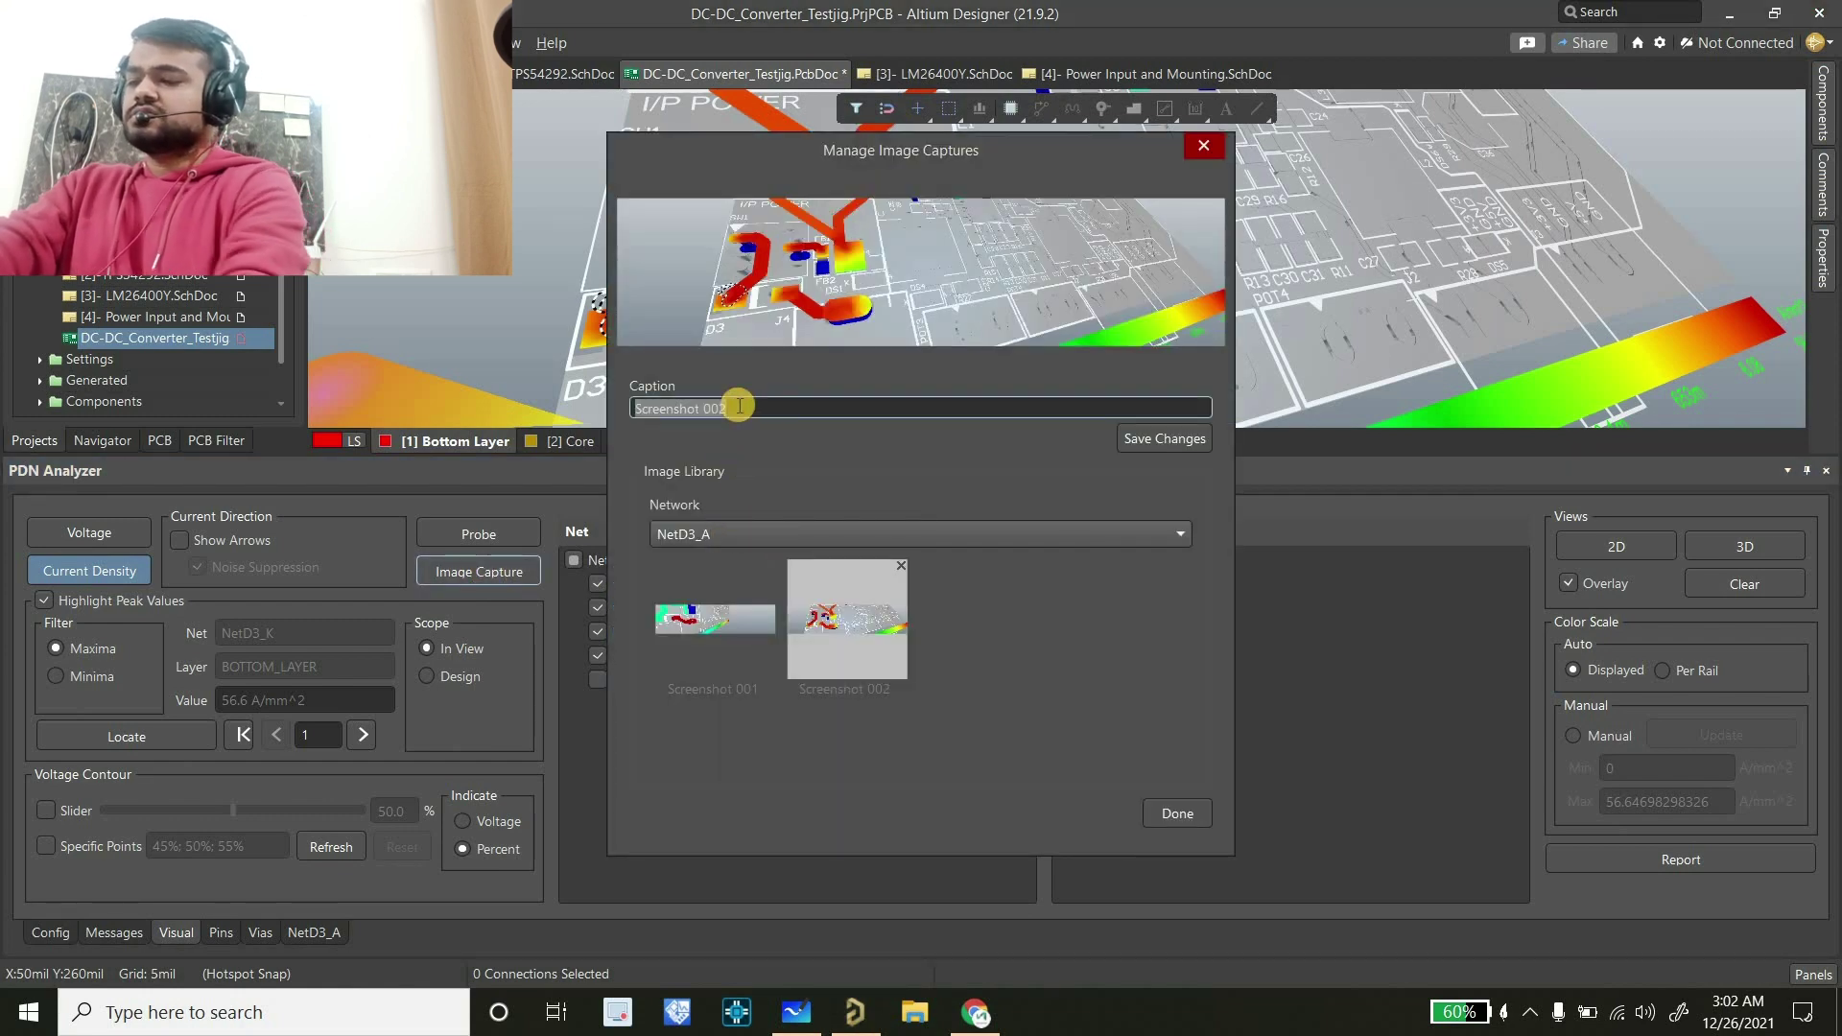
type("CD_")
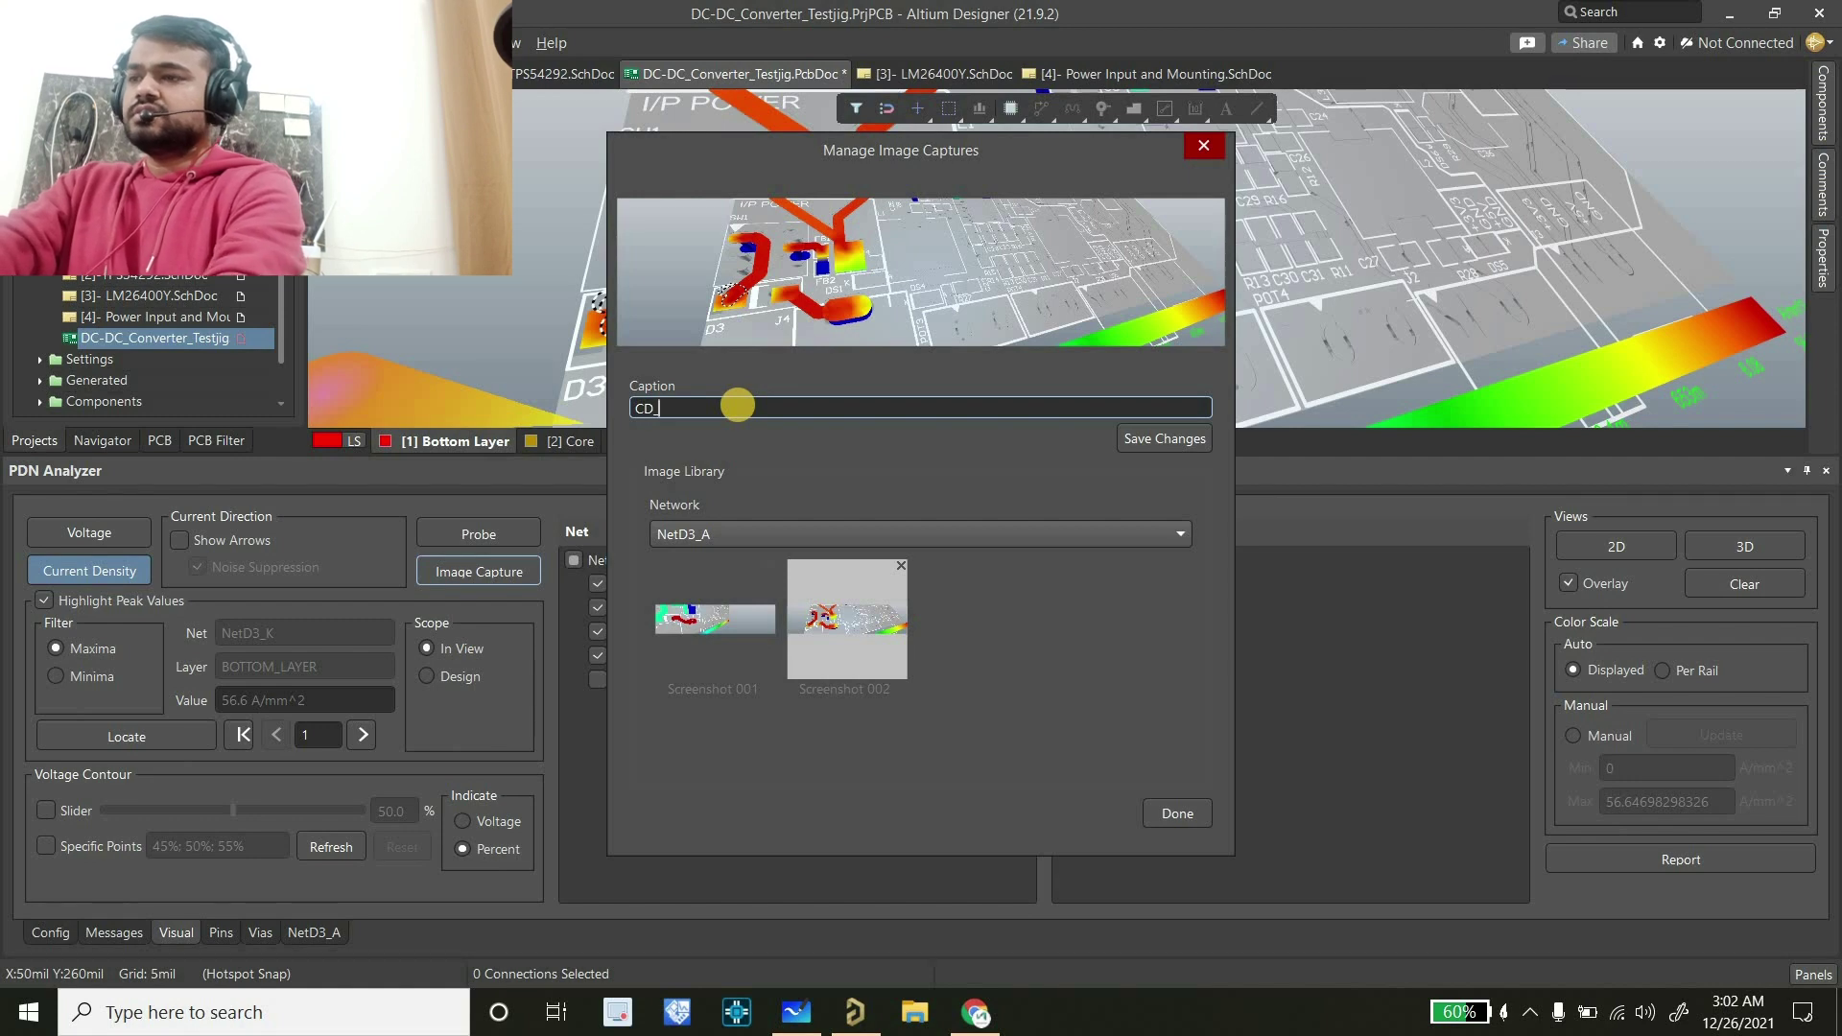
type("1")
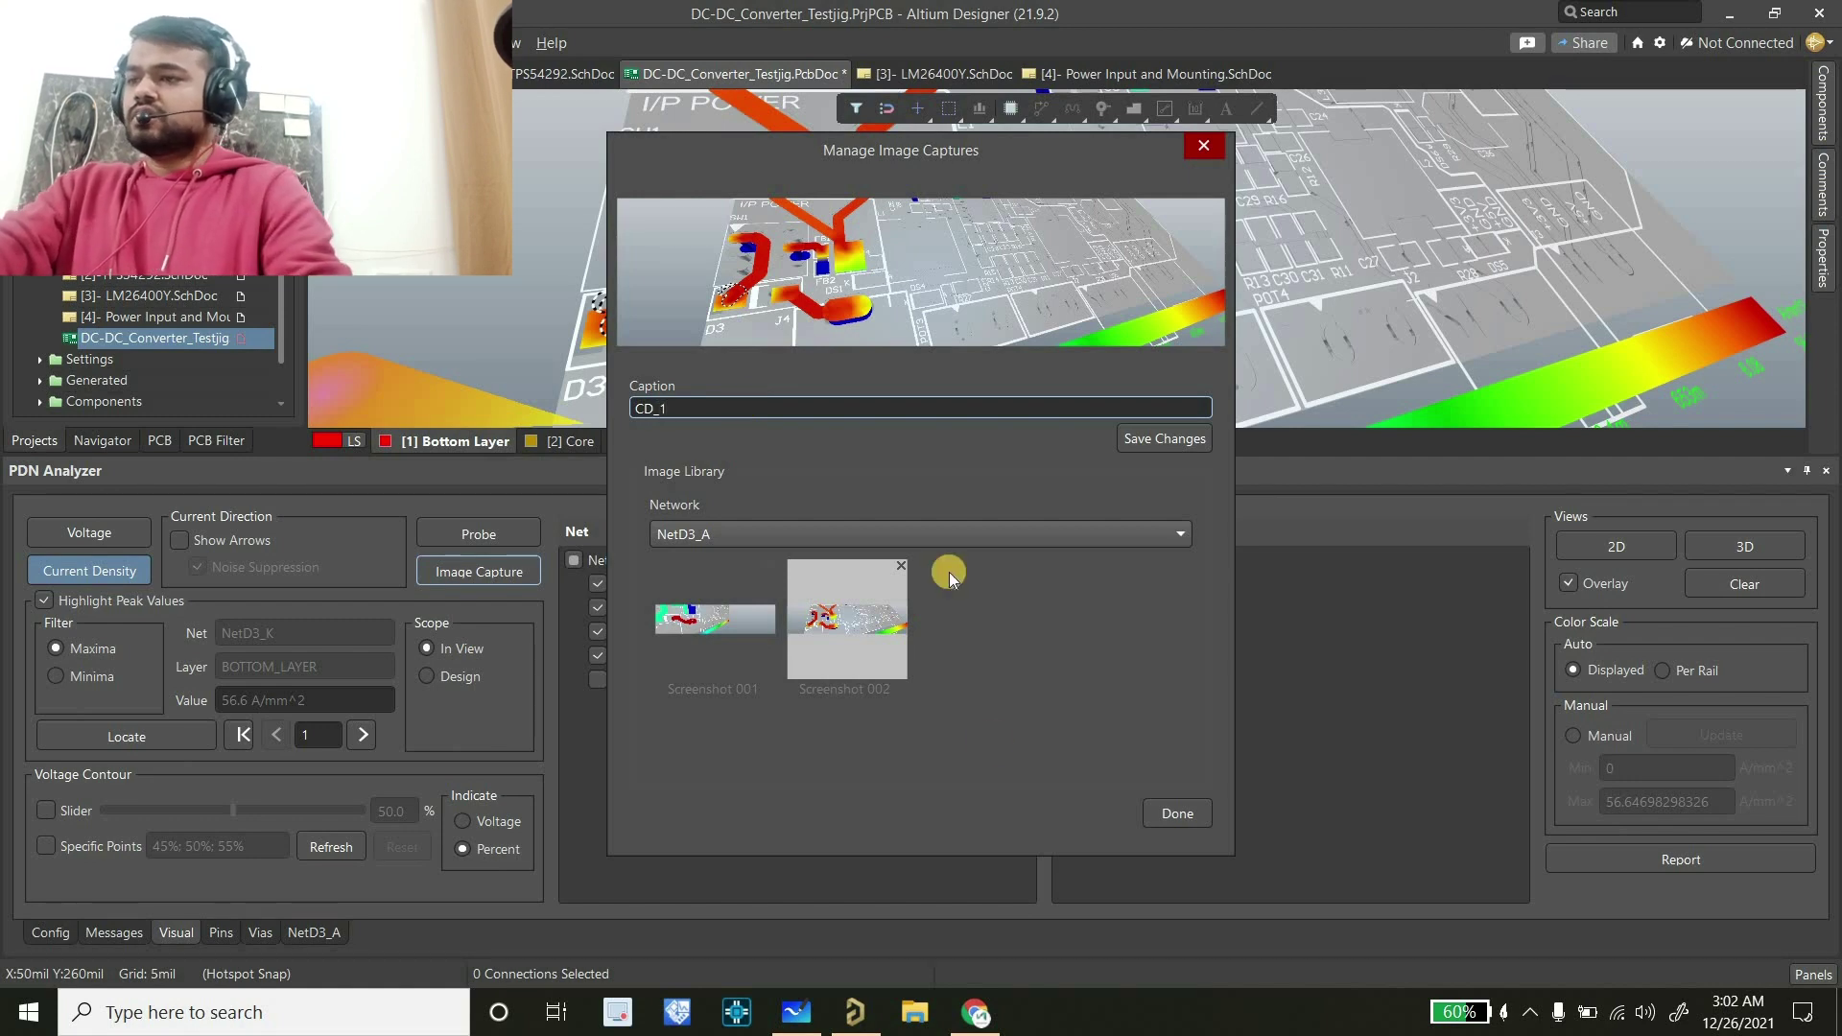
left_click(1159, 820)
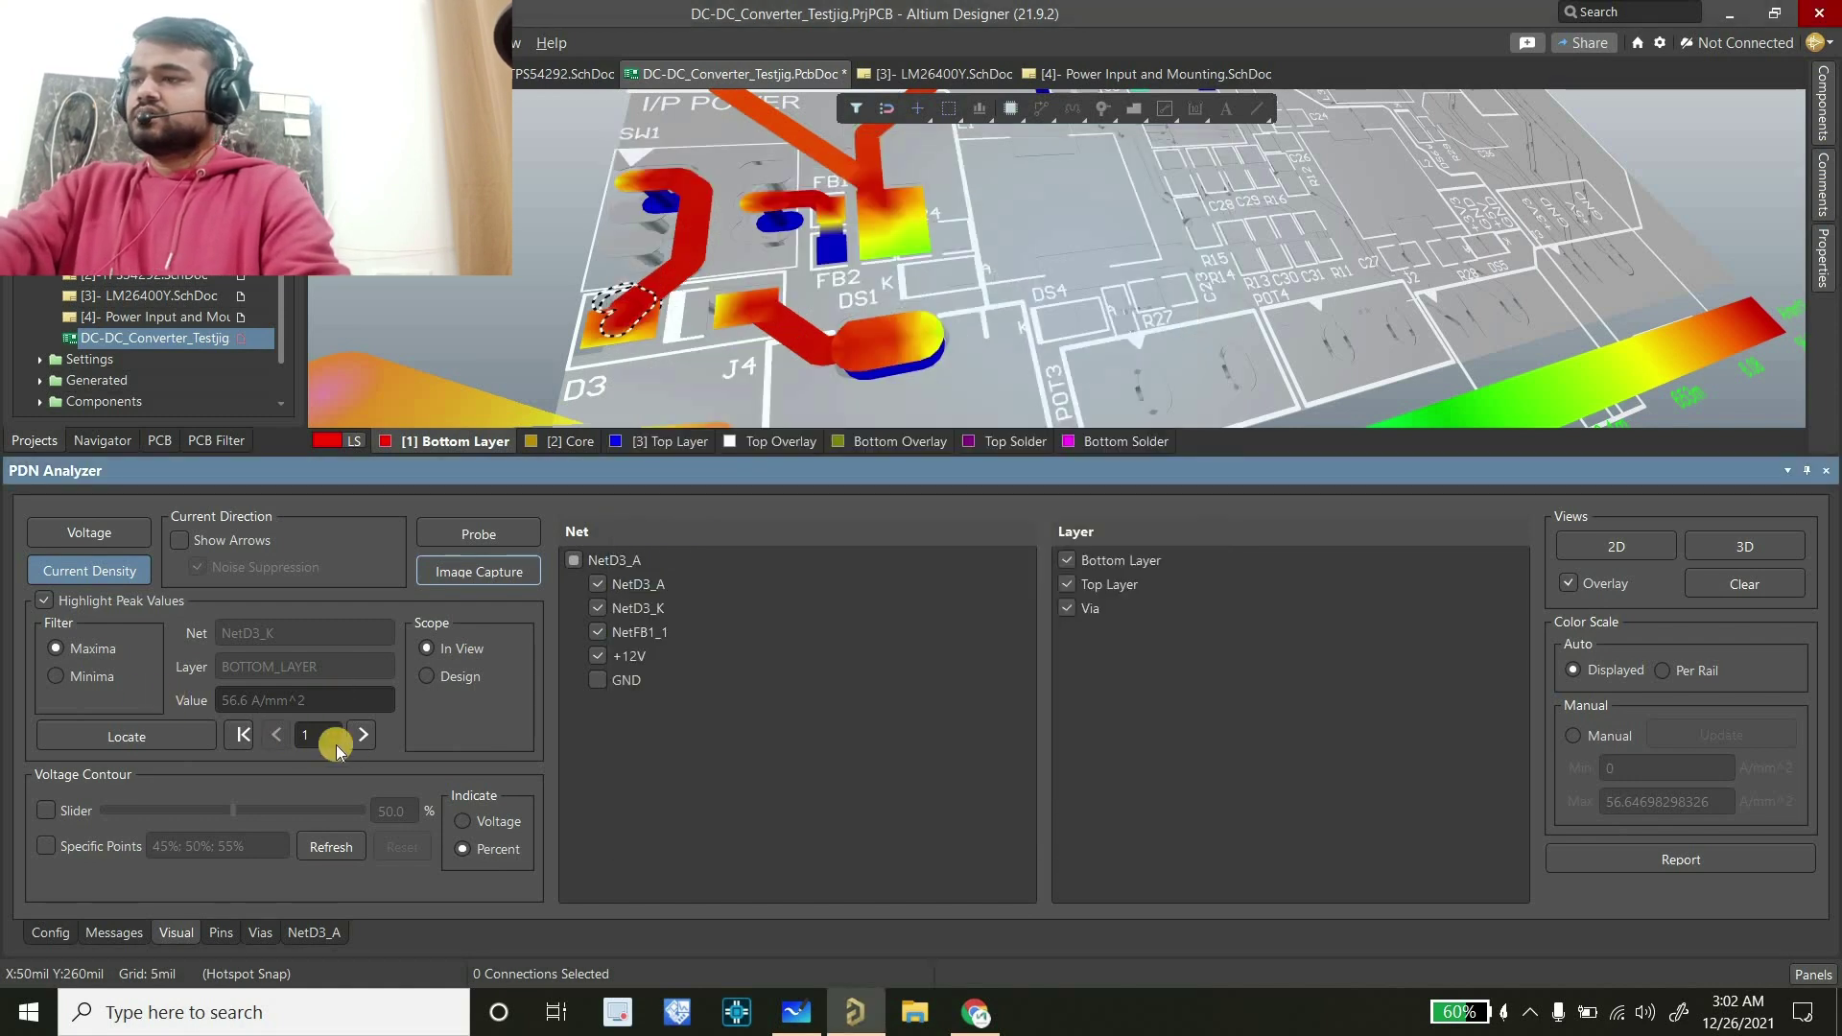
Go to the second current density maximum on NetFB1_1 and capture an image of it, entering CD_2 as the caption
left_click(358, 737)
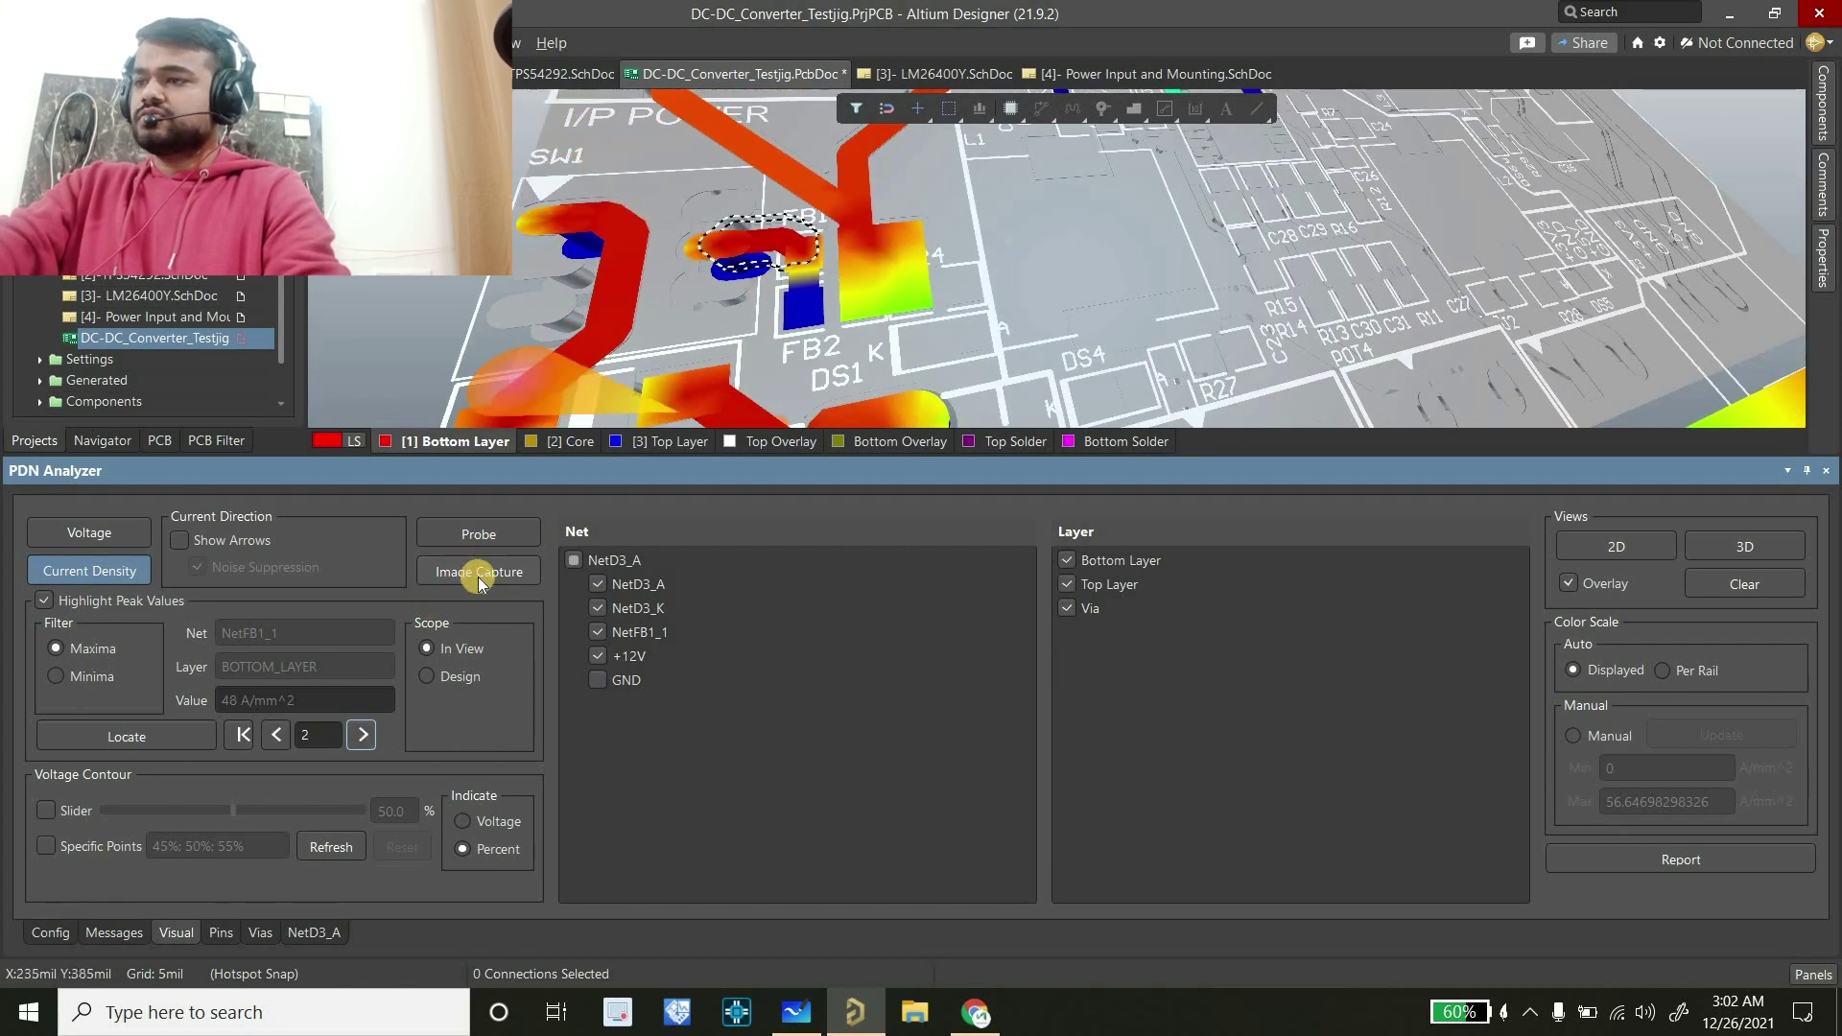
triple_click(778, 414)
type("CD_2")
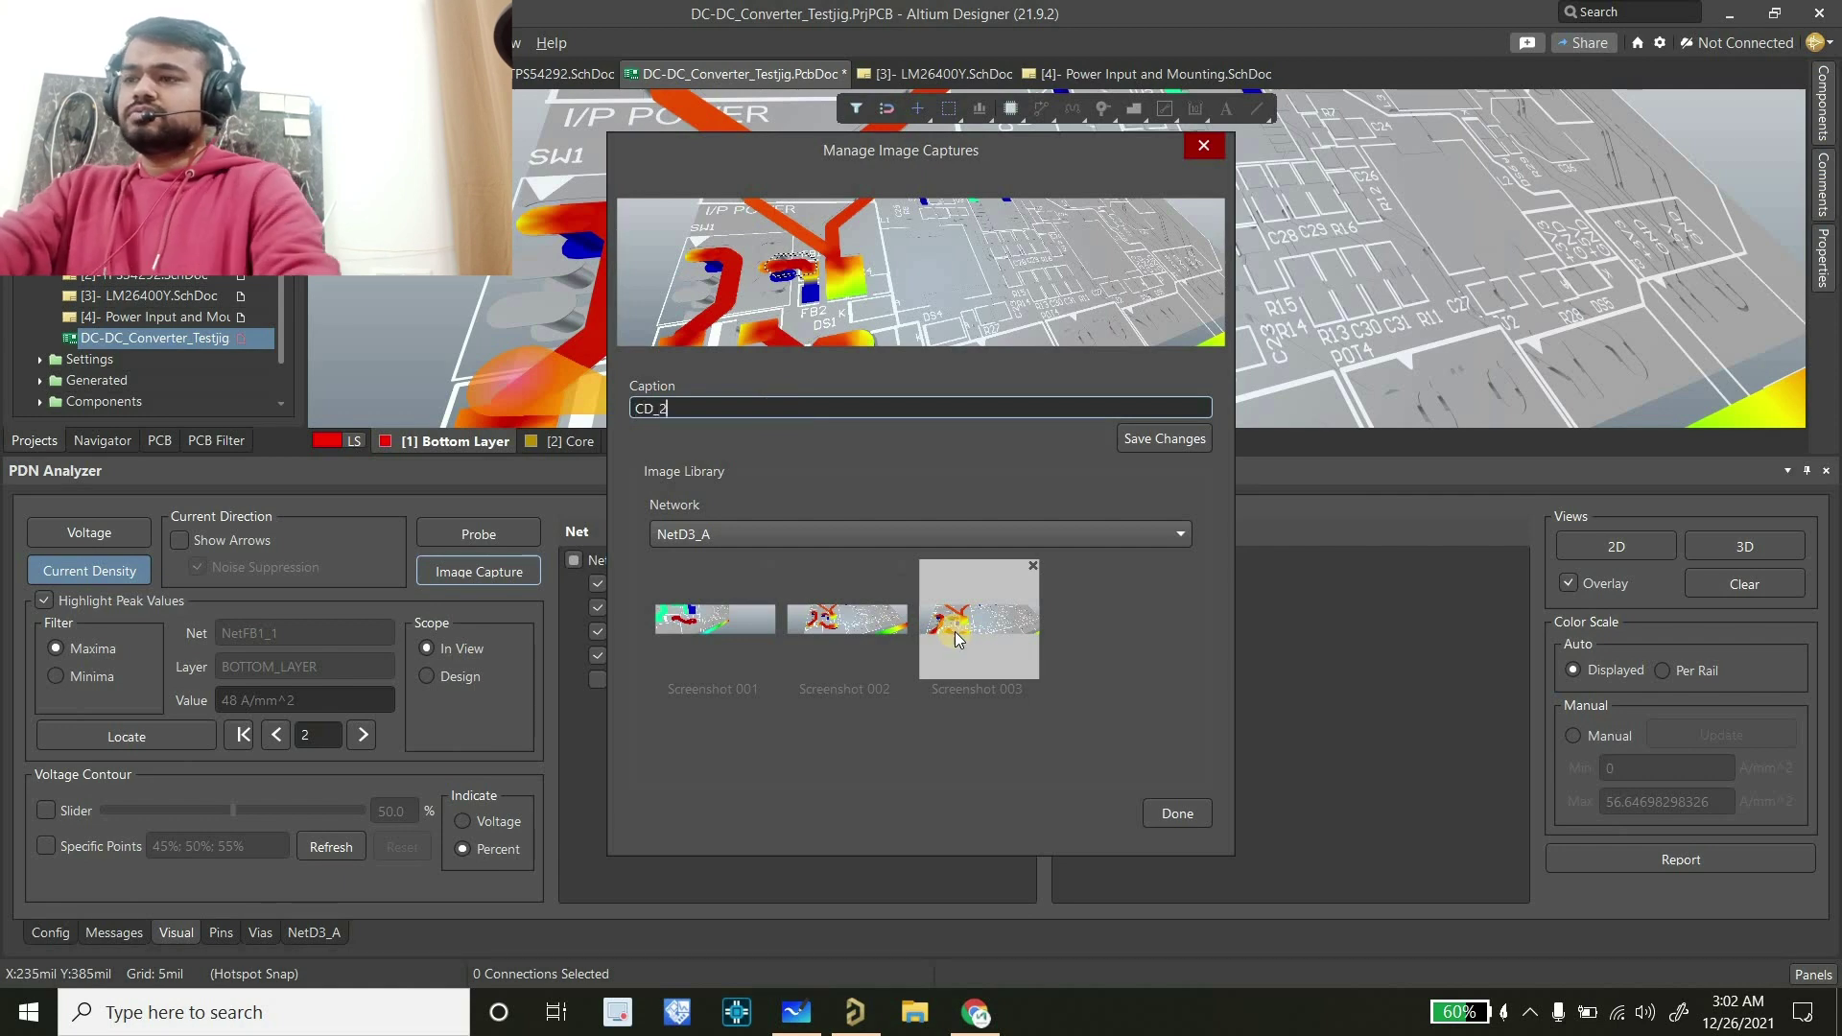
left_click(1189, 813)
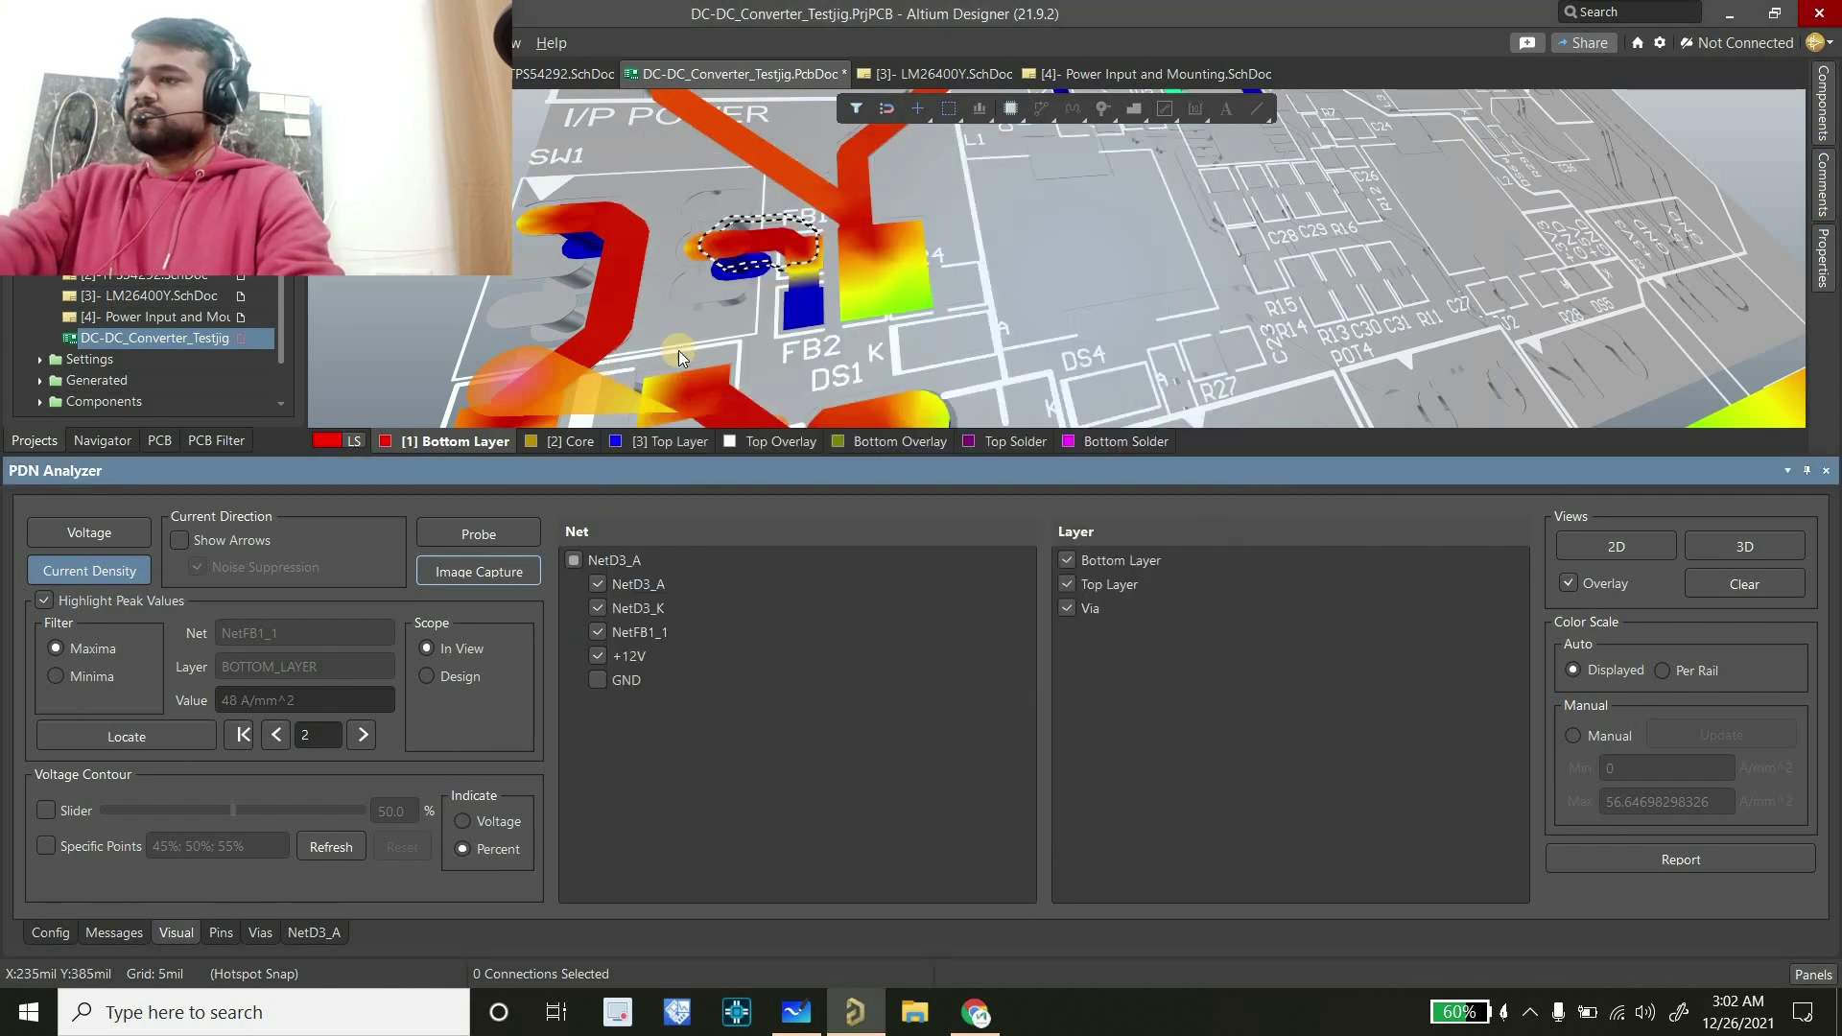
Go to the third current density maximum on NetD3_K and capture an image of it, entering CD_3 as the caption
left_click(370, 738)
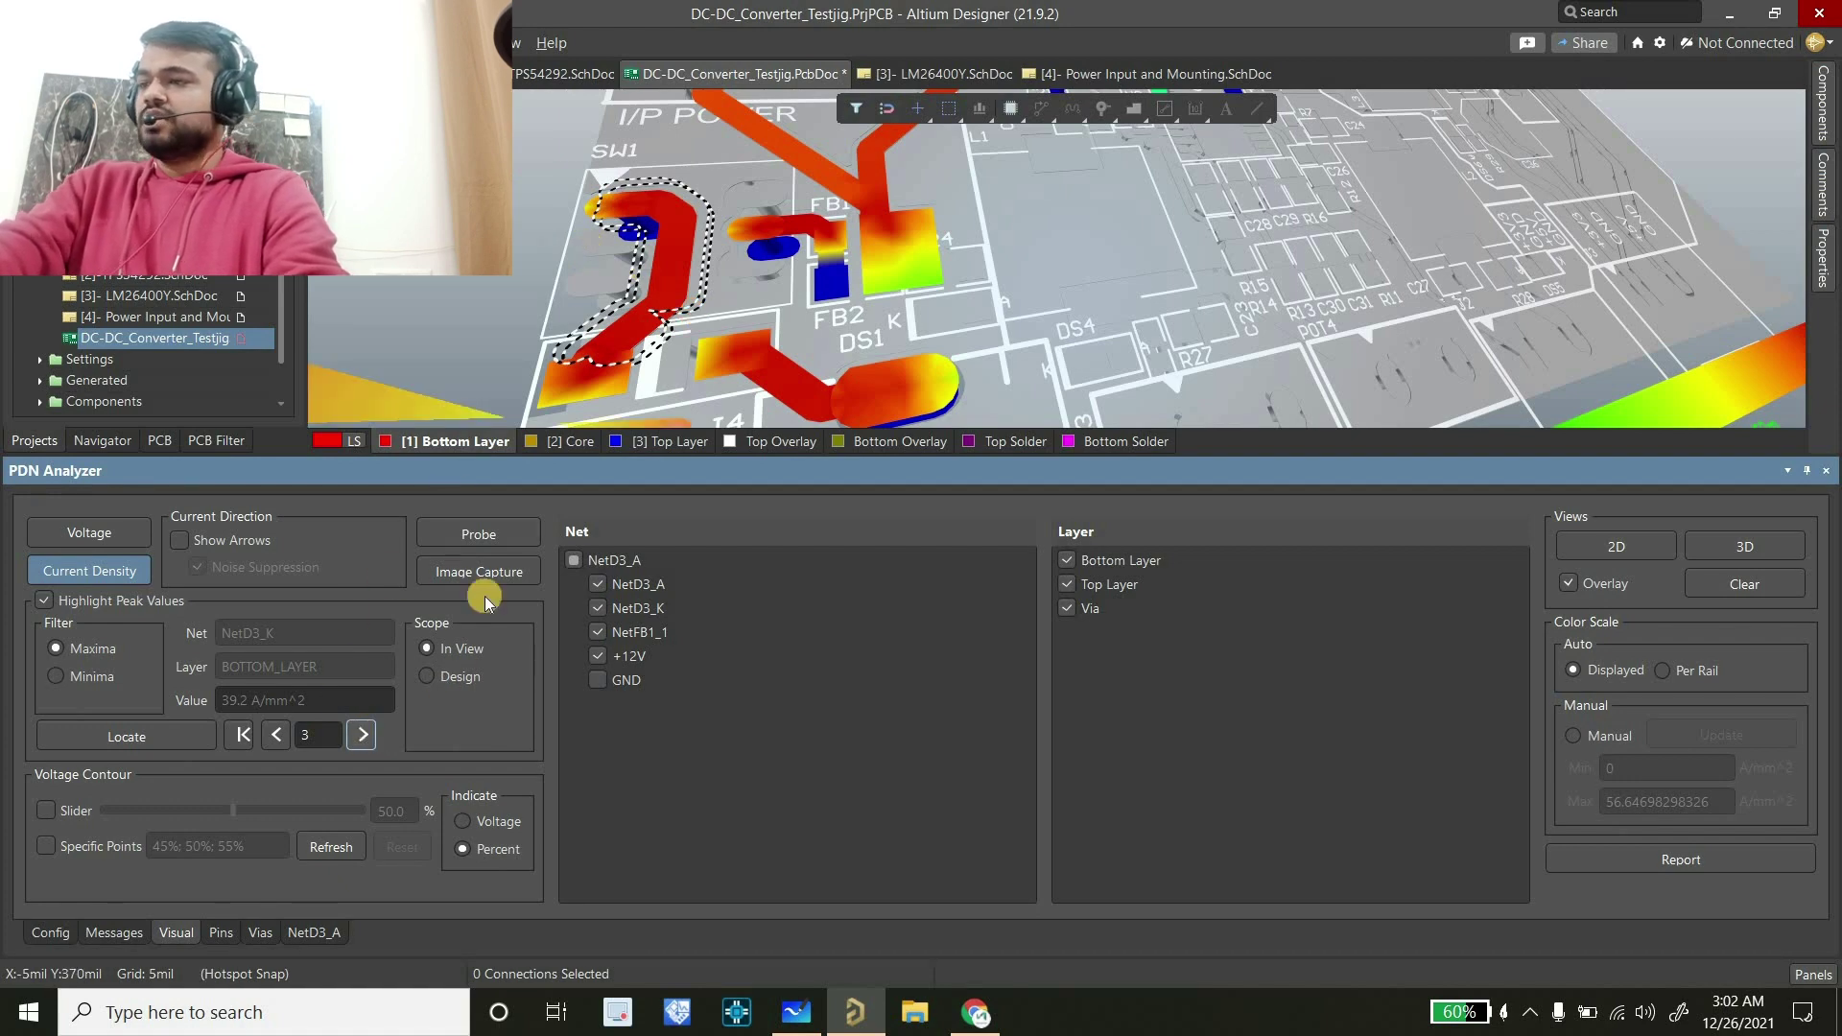
left_click(498, 573)
left_click(800, 417)
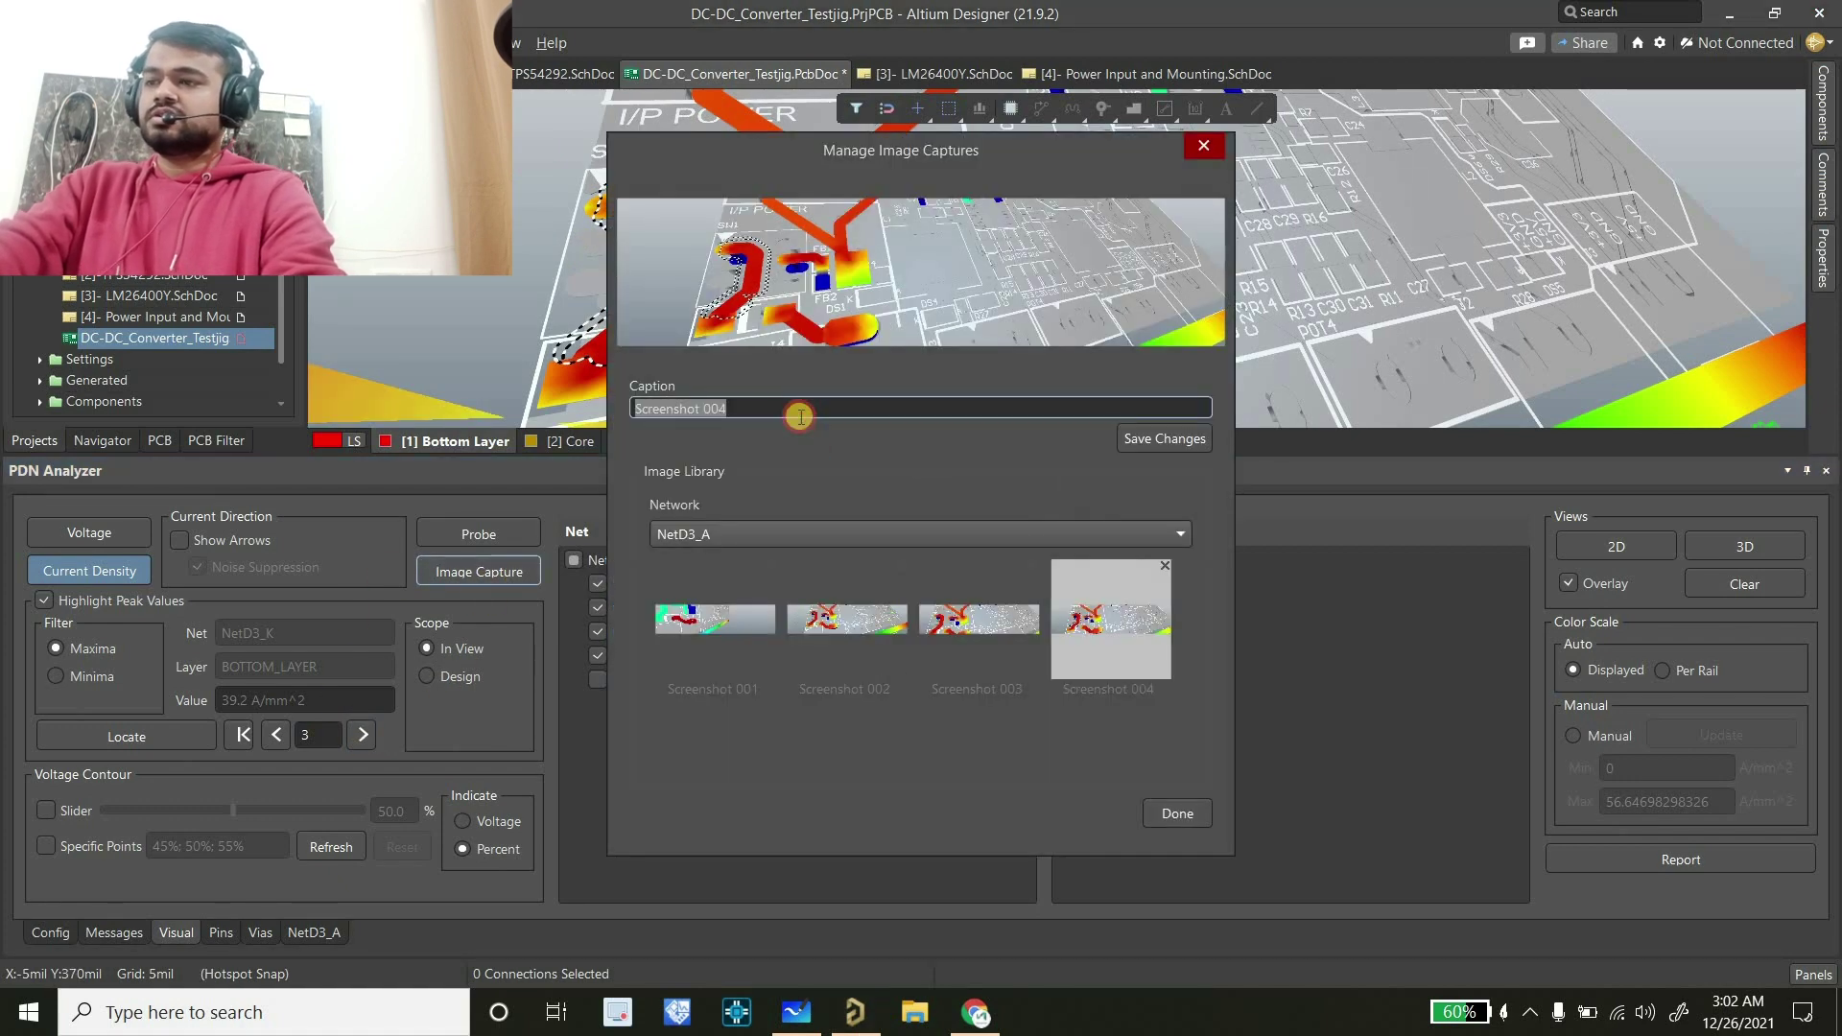
type("CD_3")
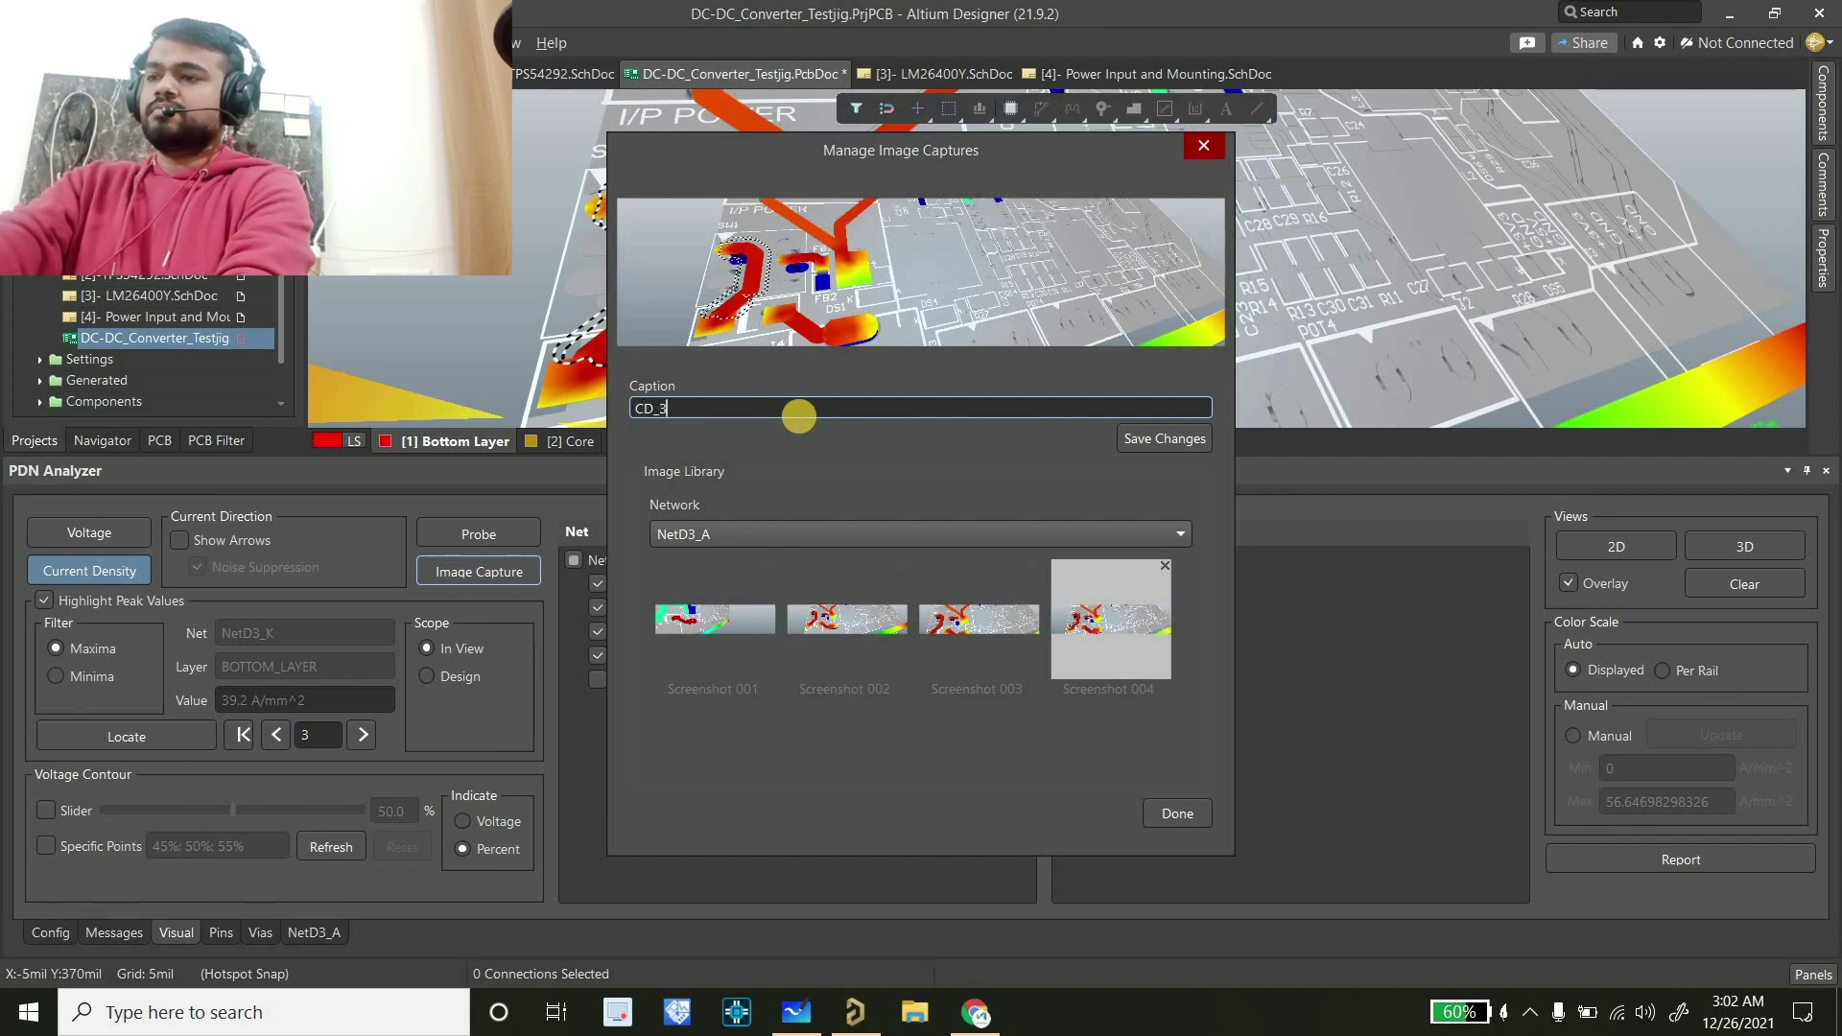
left_click(1178, 813)
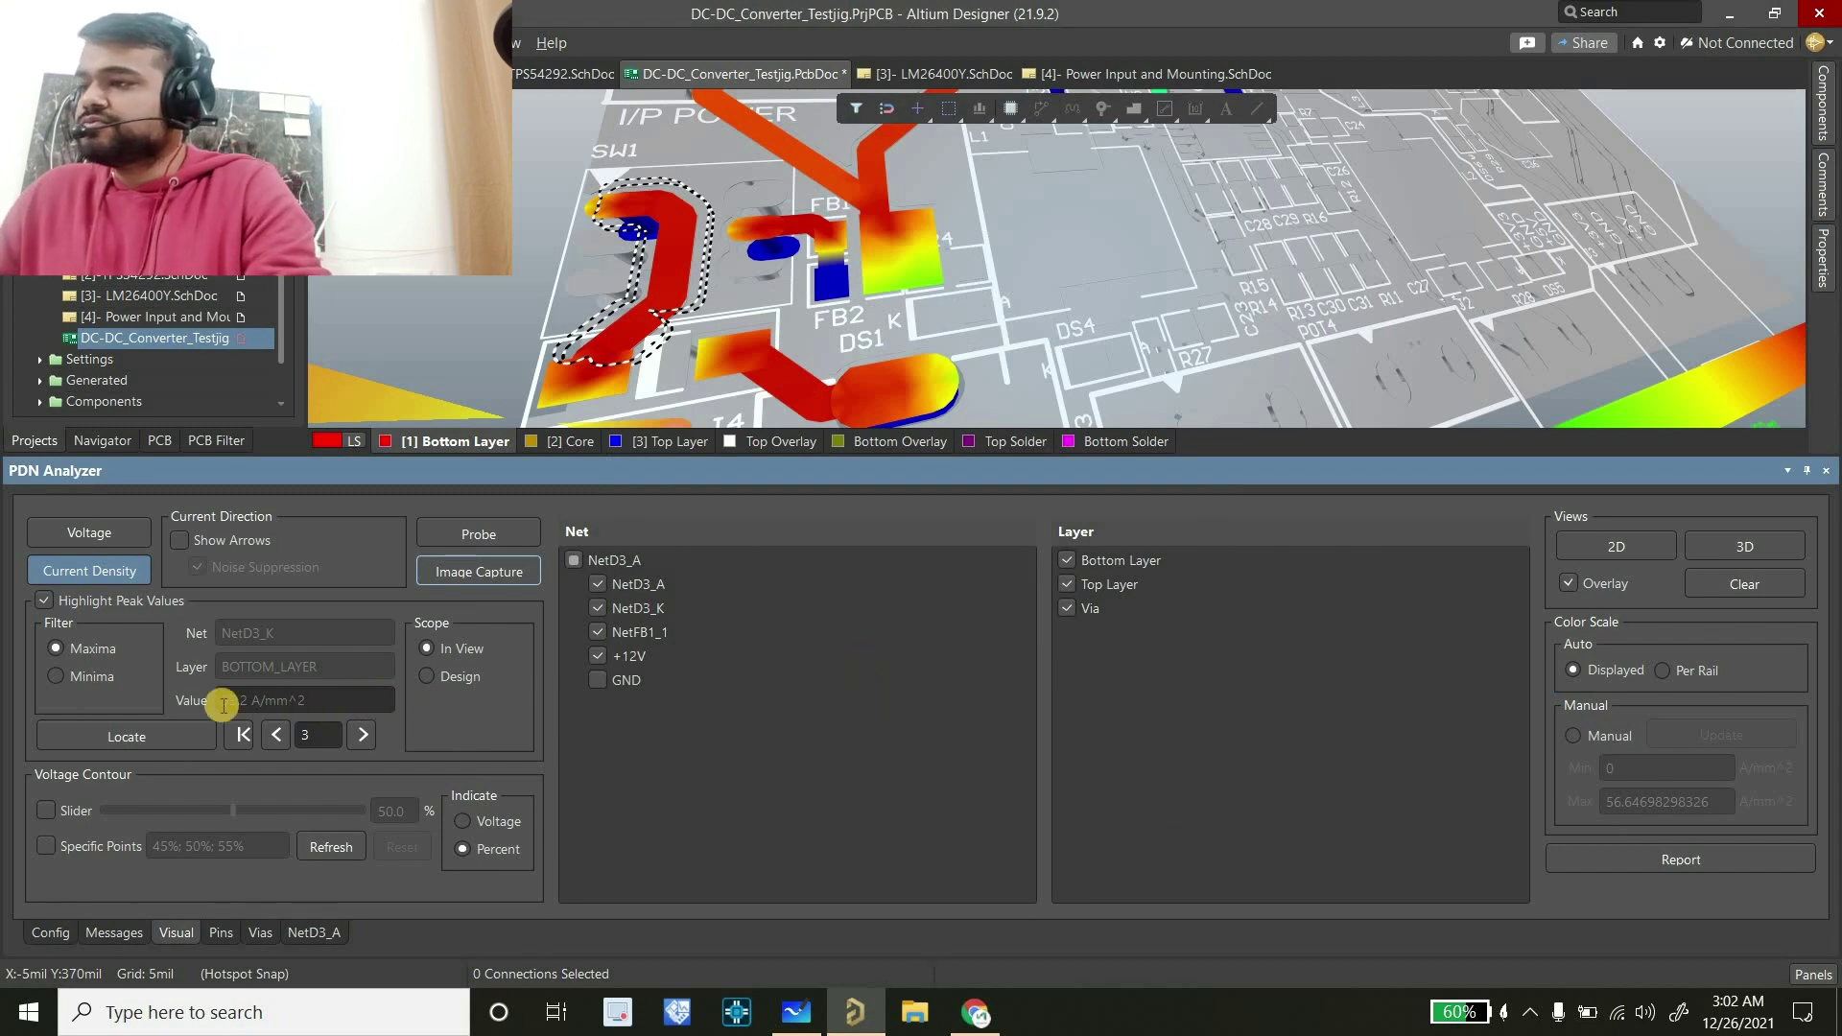
Highlight the current density minimum on NetFB1_1 near FB2 and capture an image of it, entering CD_MIN as the caption
left_click(96, 677)
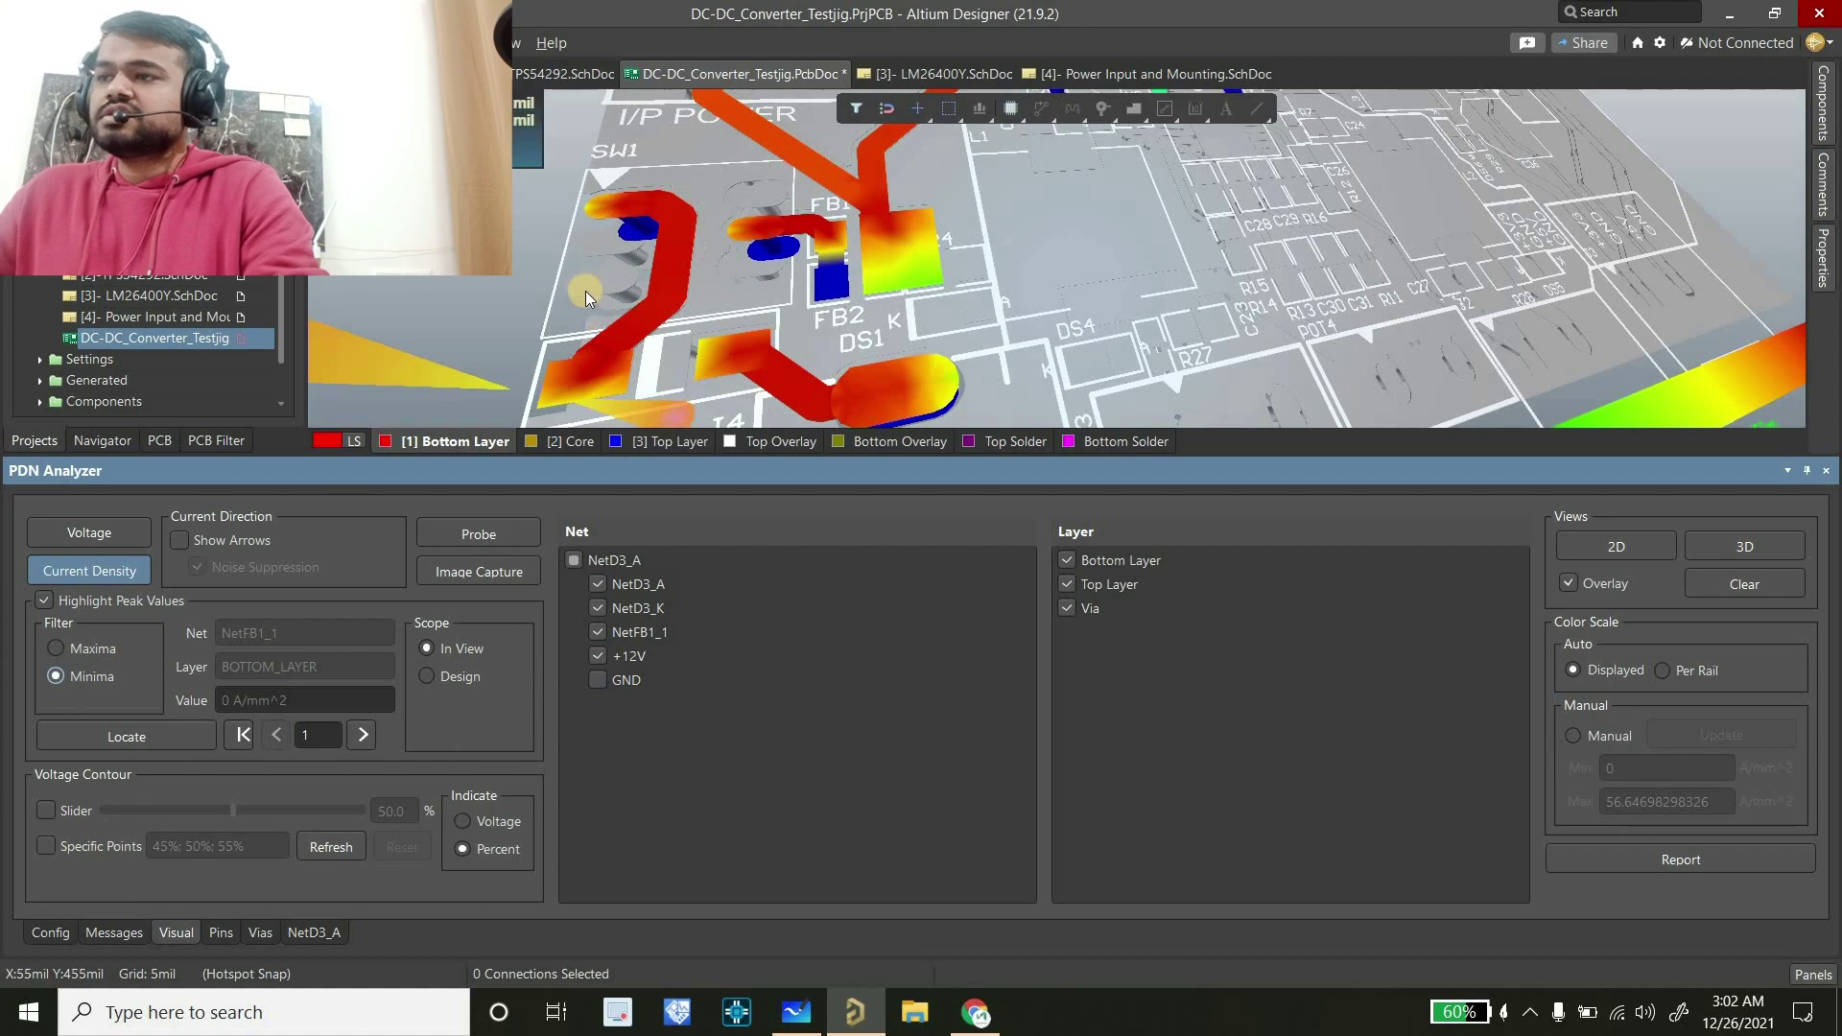
scroll(734, 258, "up", 4, "ctrl")
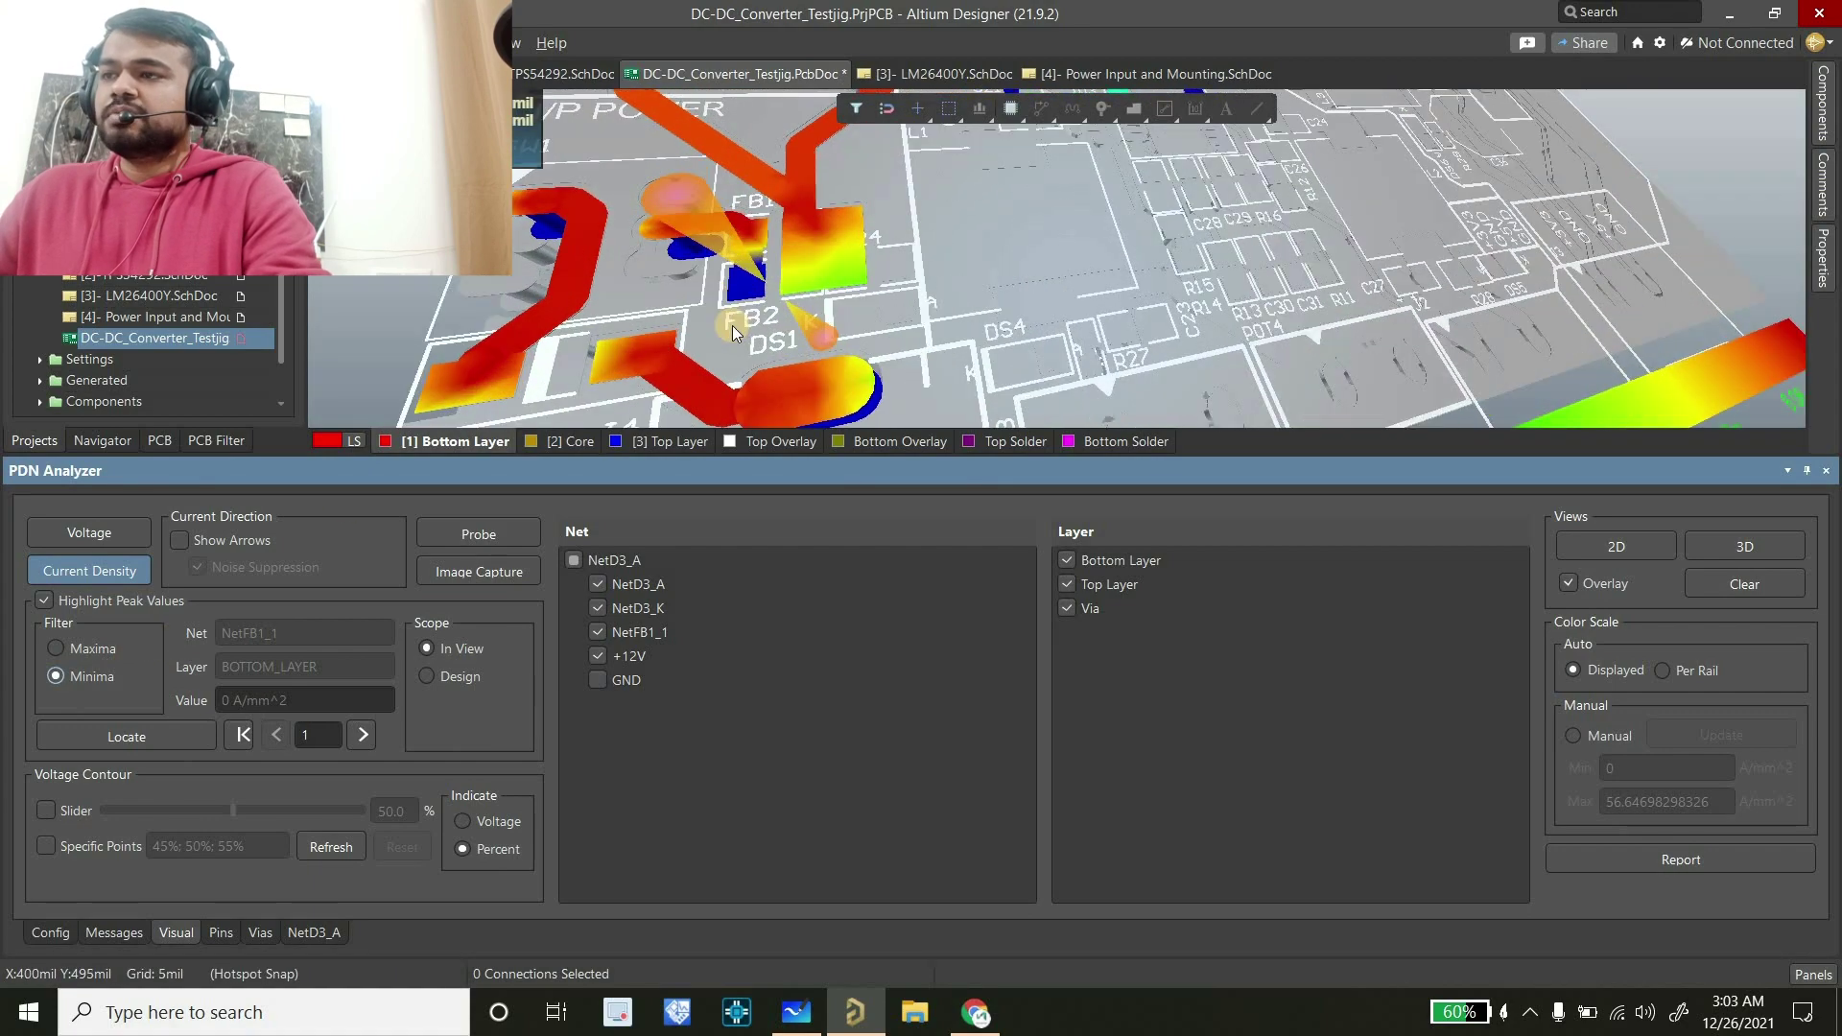
scroll(730, 273, "down", 3, "ctrl")
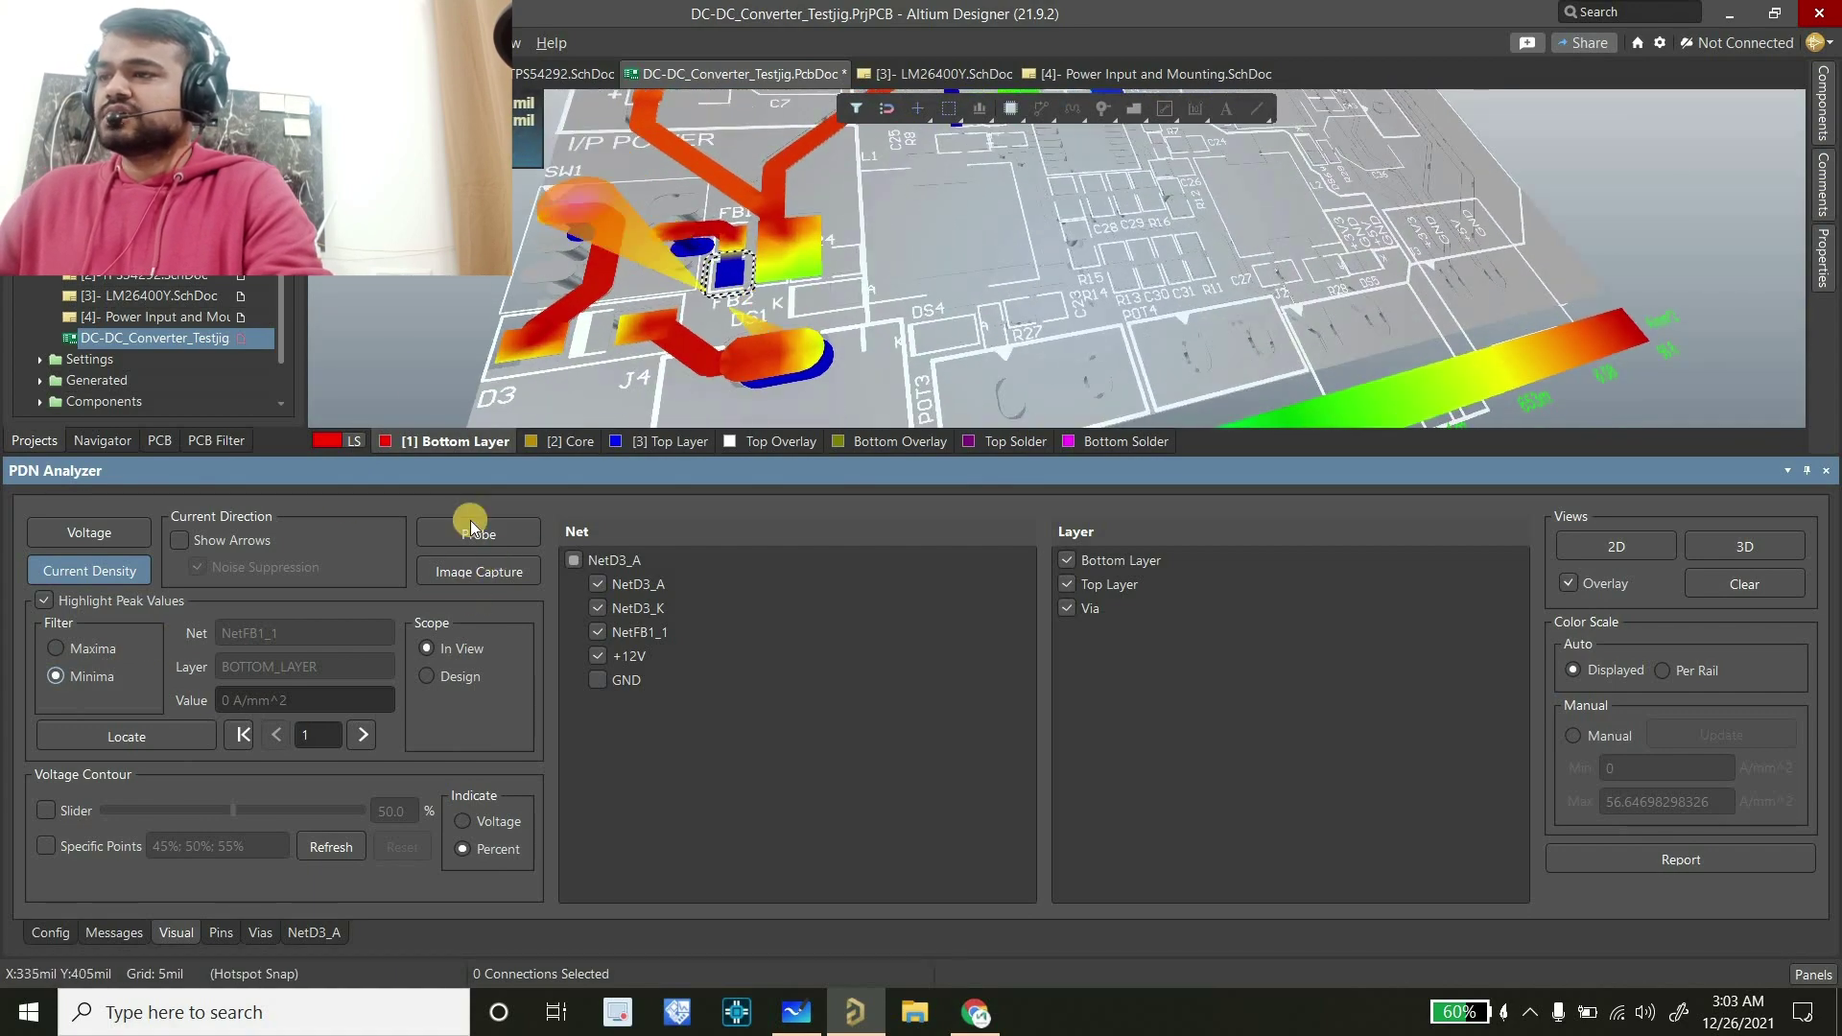
left_click(474, 568)
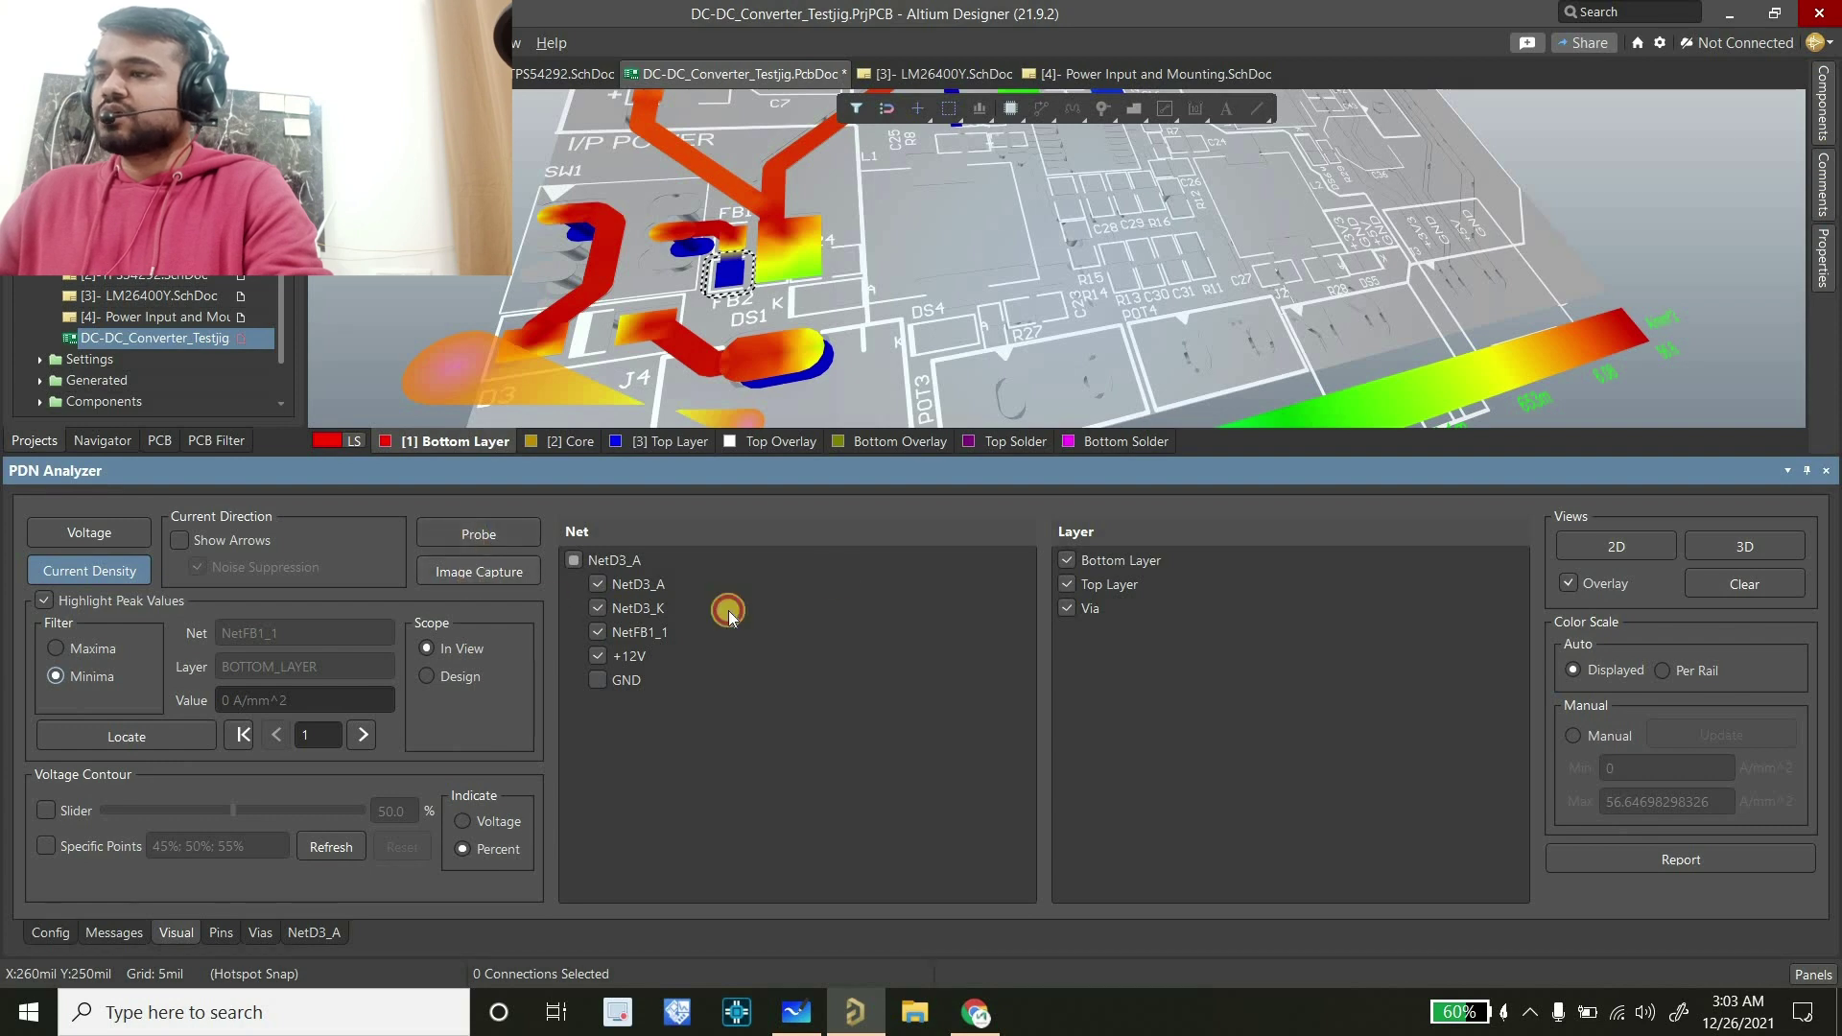
triple_click(760, 410)
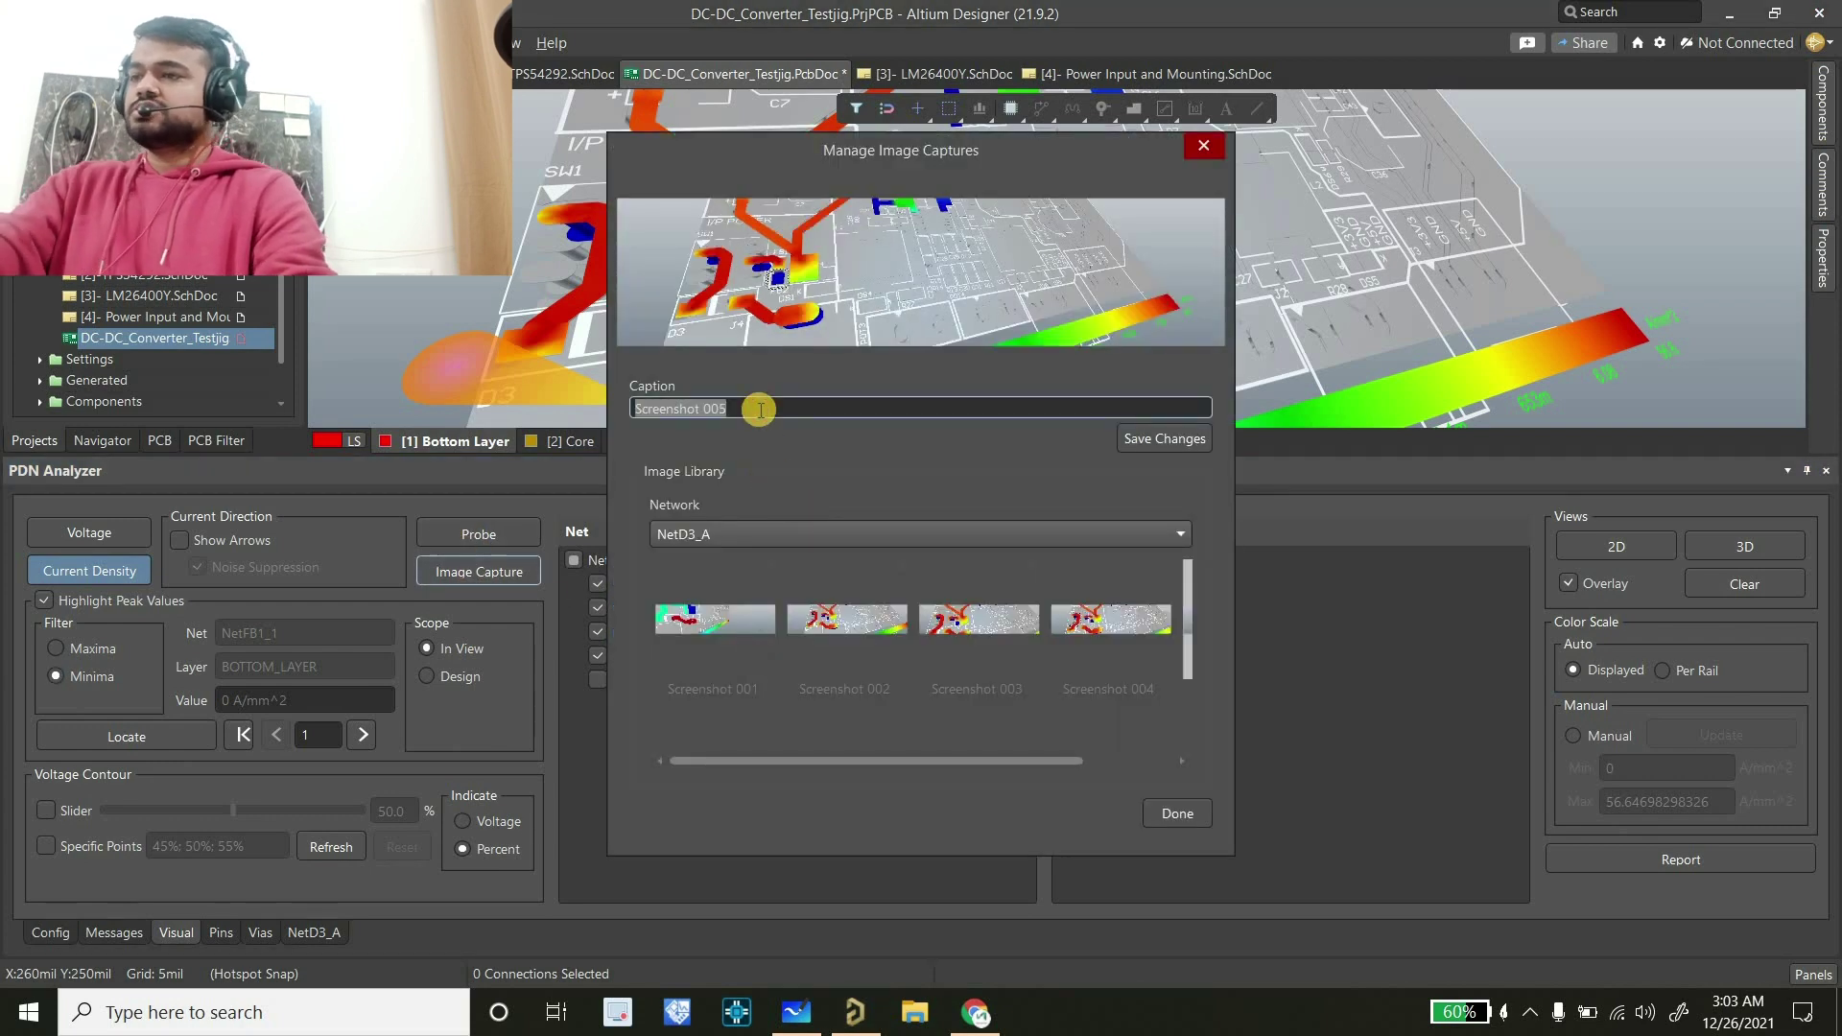
type("CD_MIN")
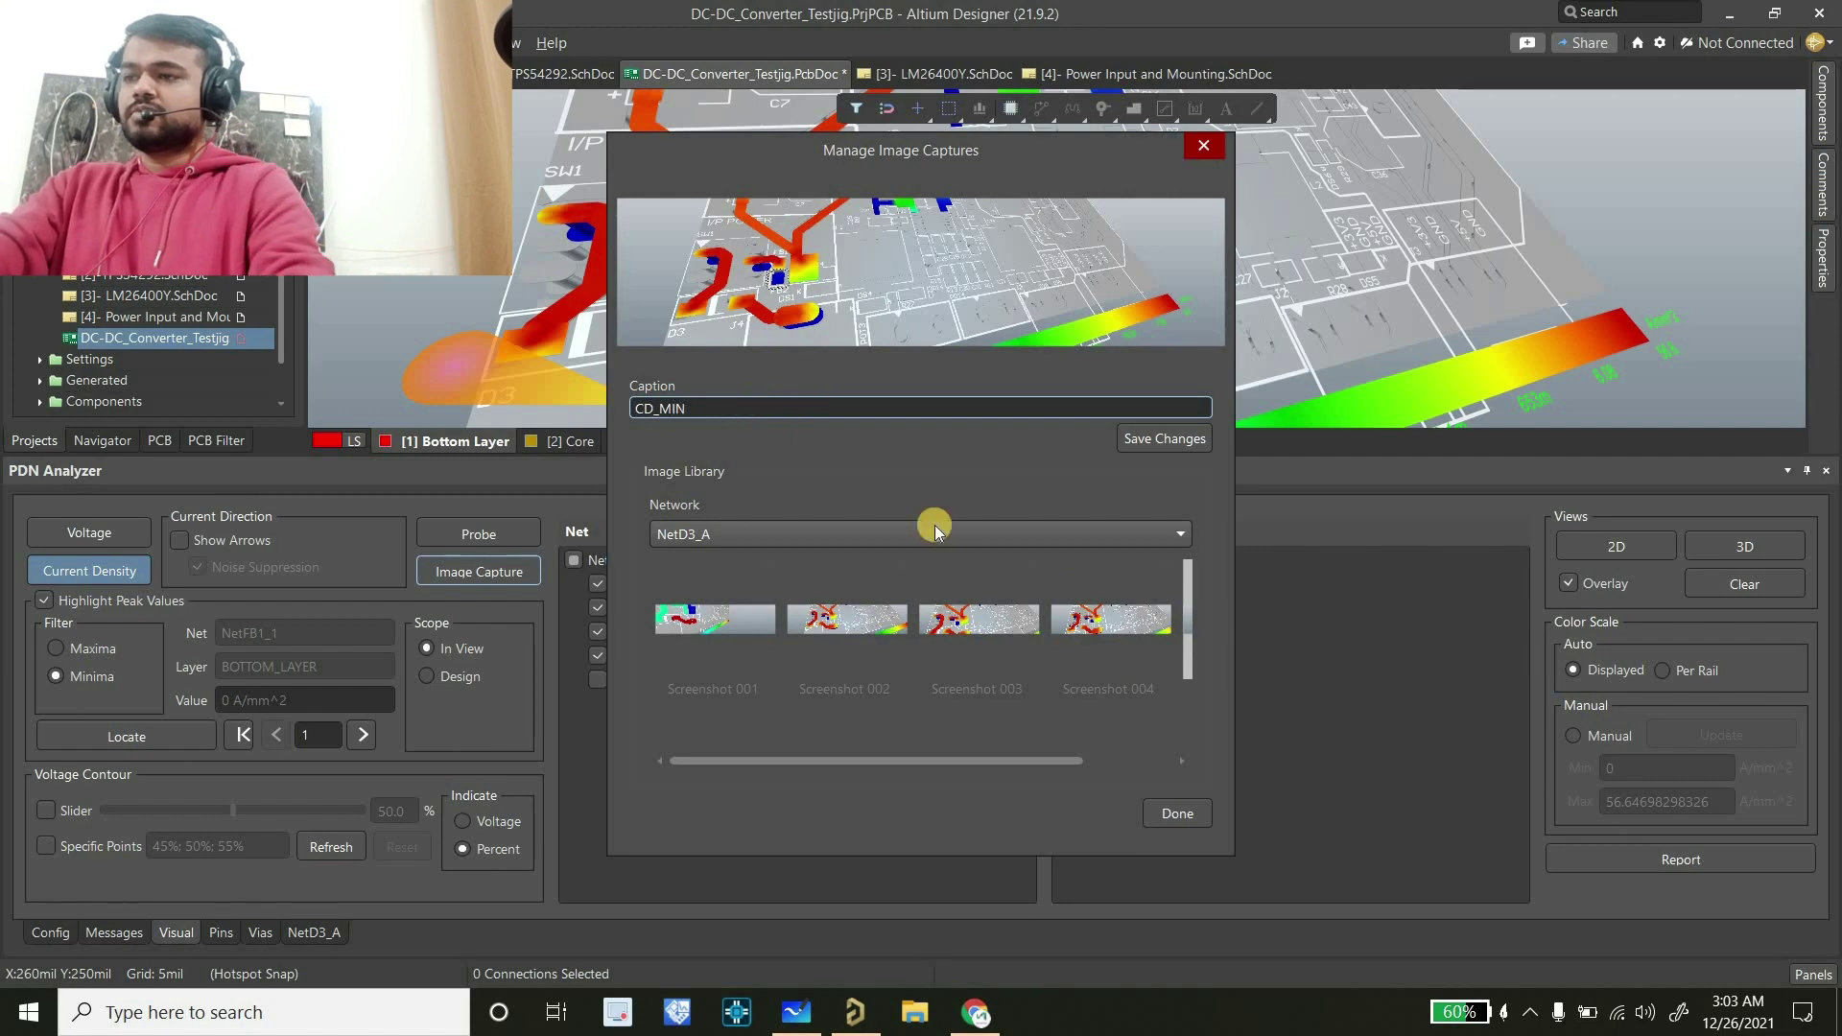
left_click(1179, 814)
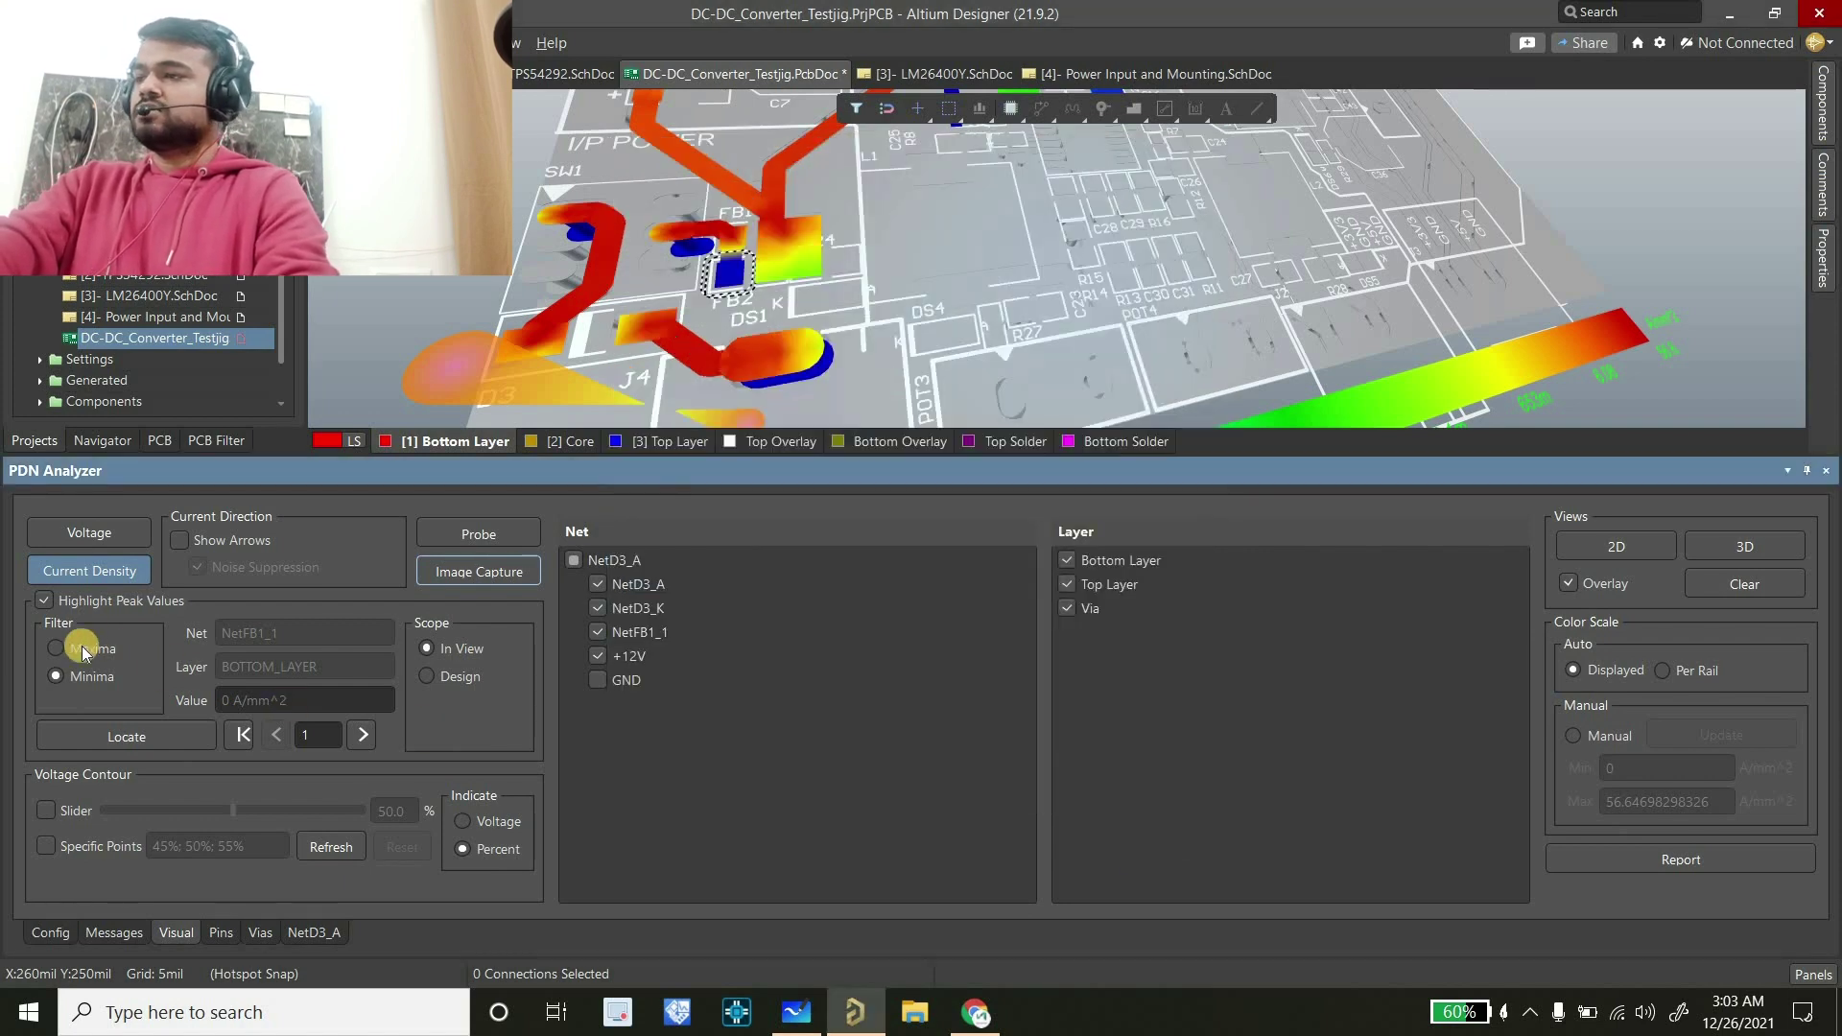
Show the voltage results with the +12V minimum highlighted and capture an image of it, entering VOL DROP_MIN as the caption
left_click(94, 539)
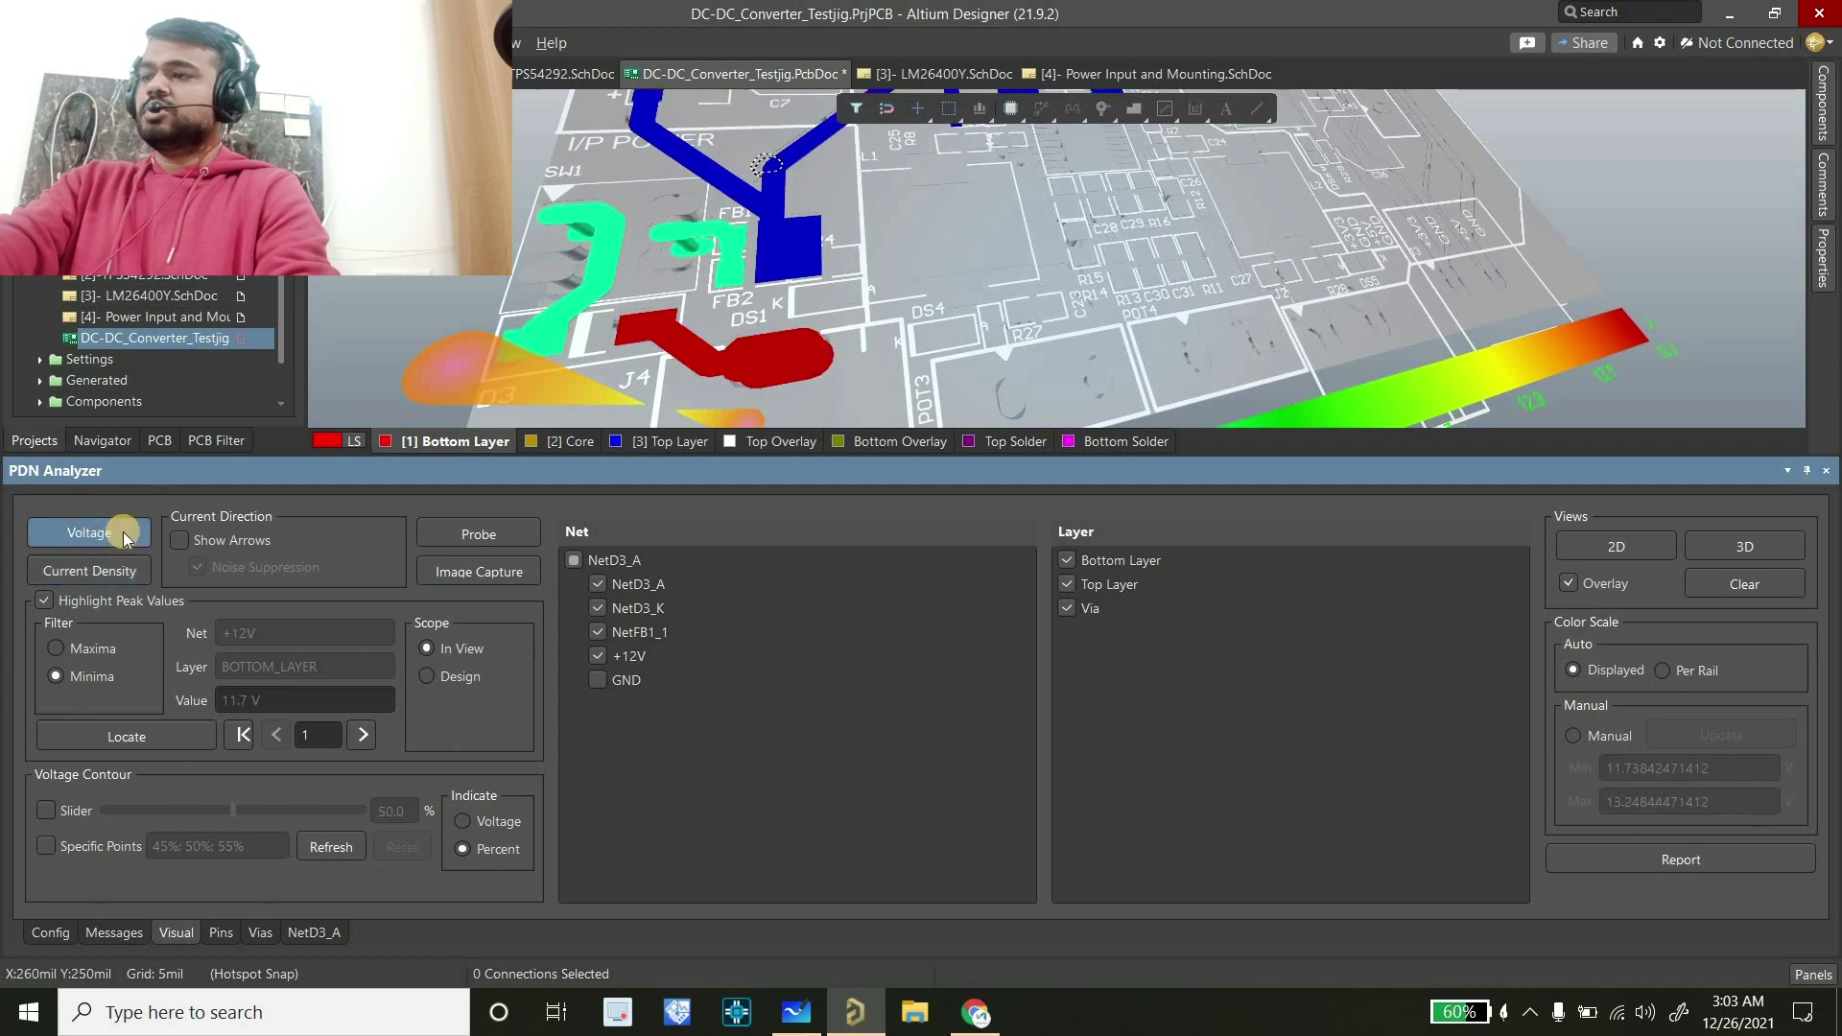
scroll(741, 195, "up", 3, "ctrl")
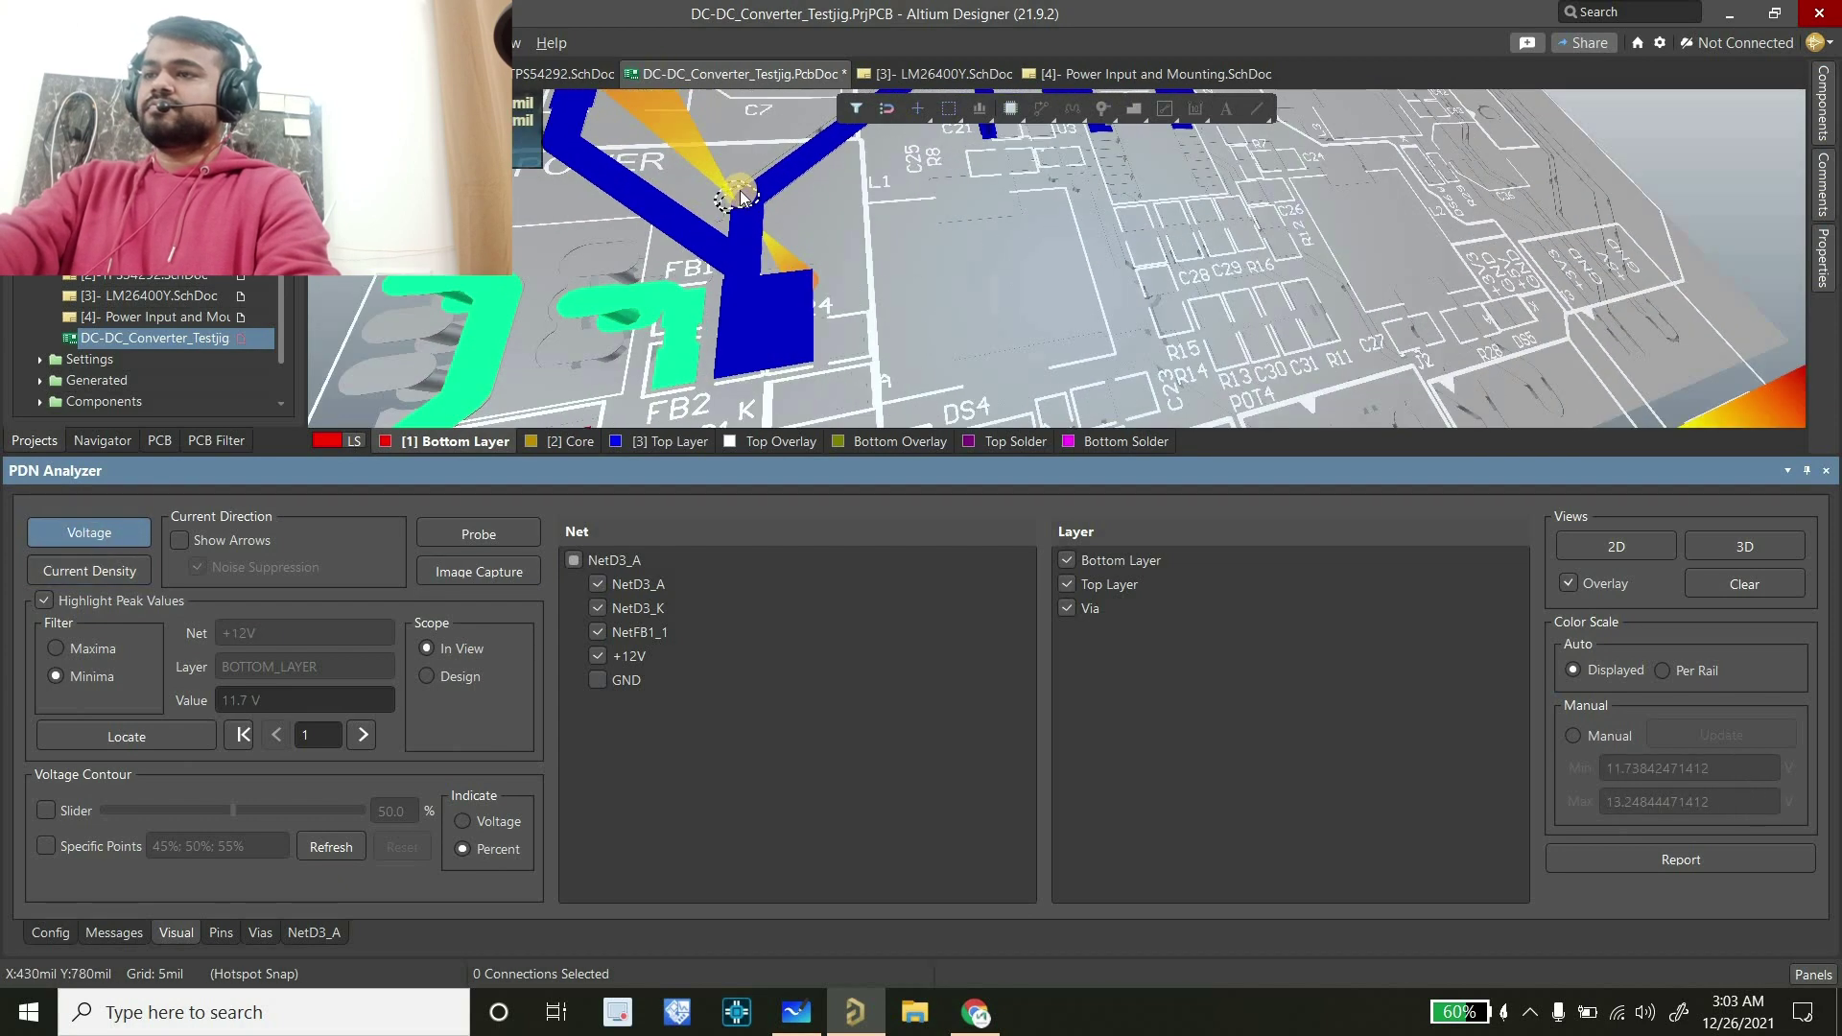
scroll(741, 195, "down", 1, "ctrl")
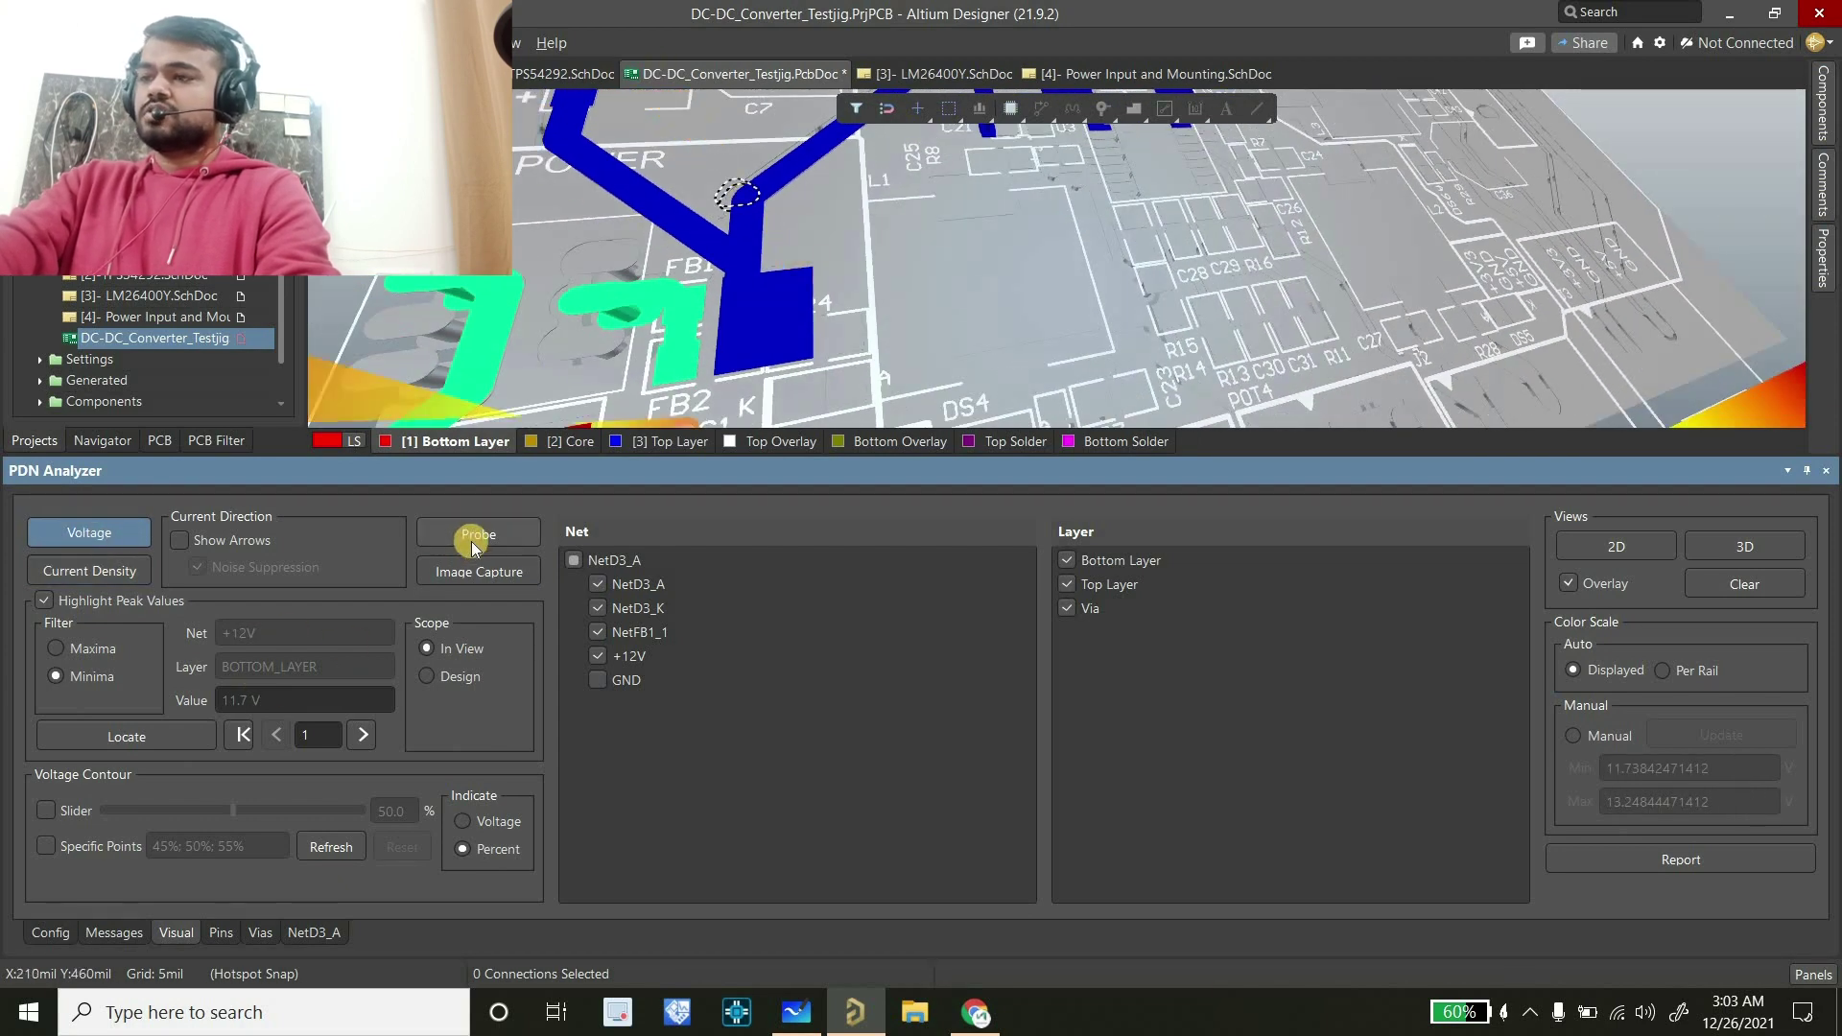
left_click(471, 573)
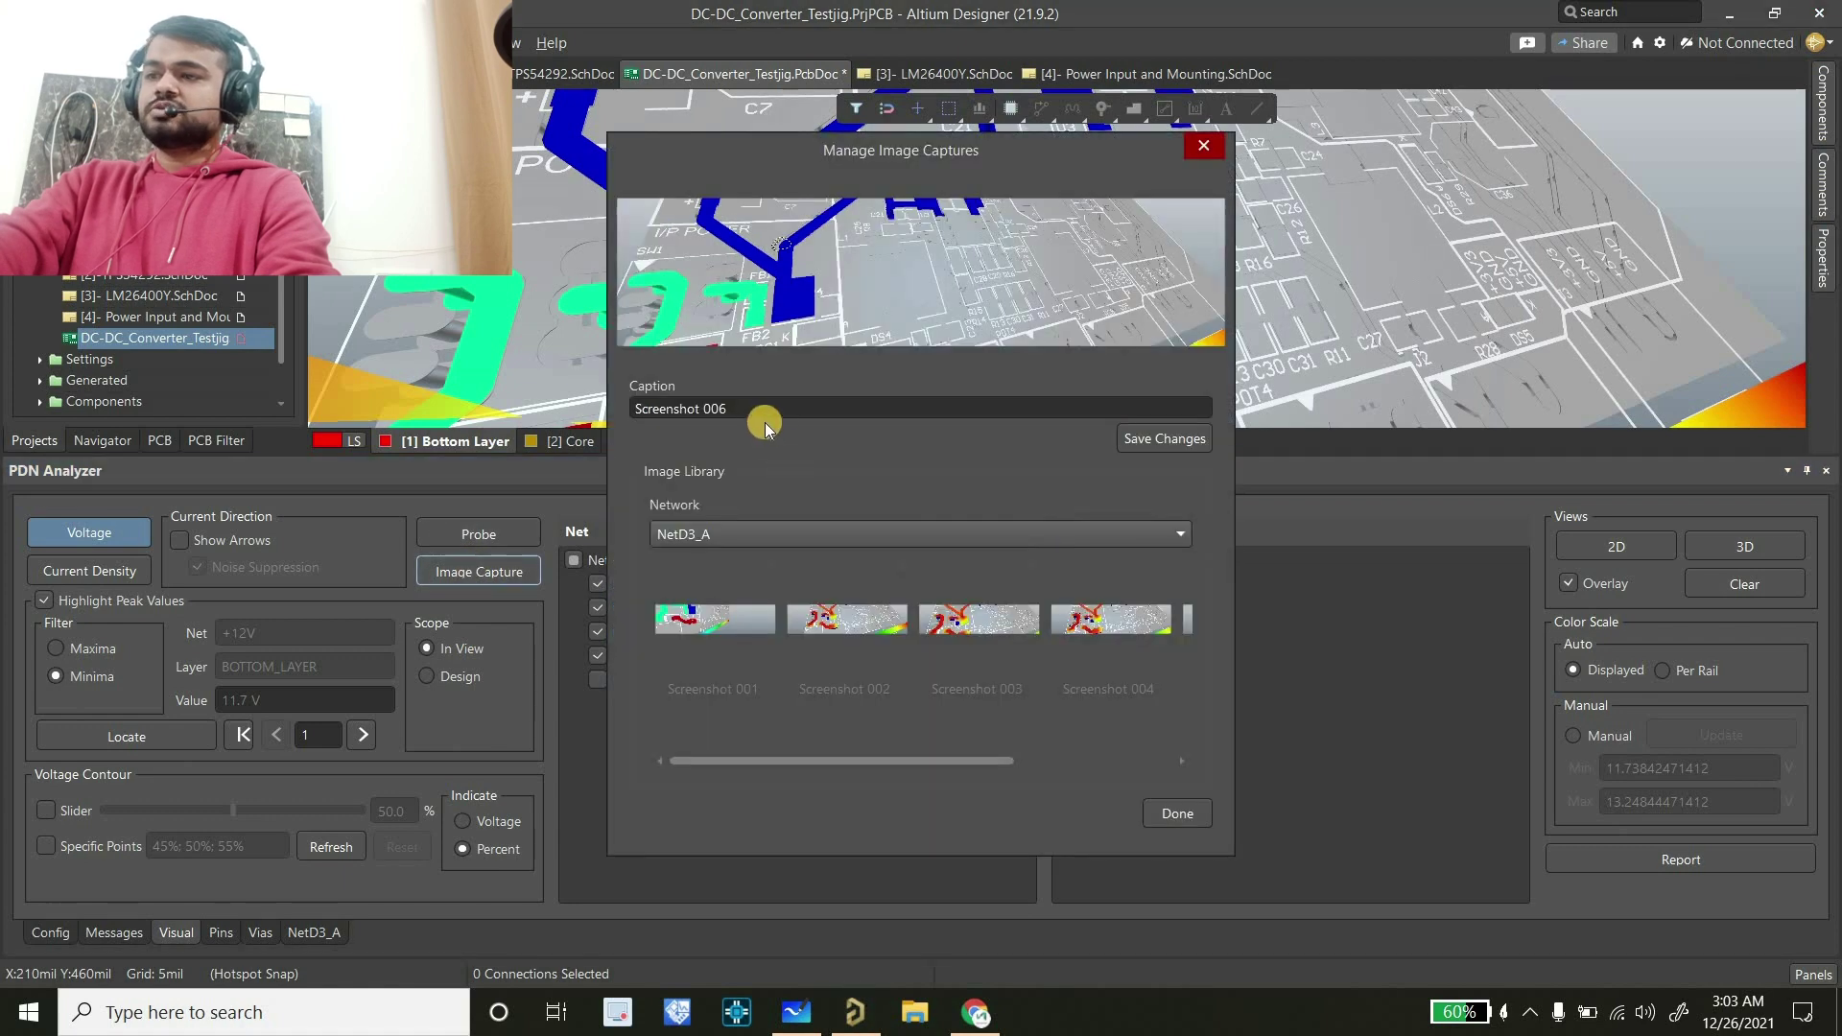
left_click(763, 415)
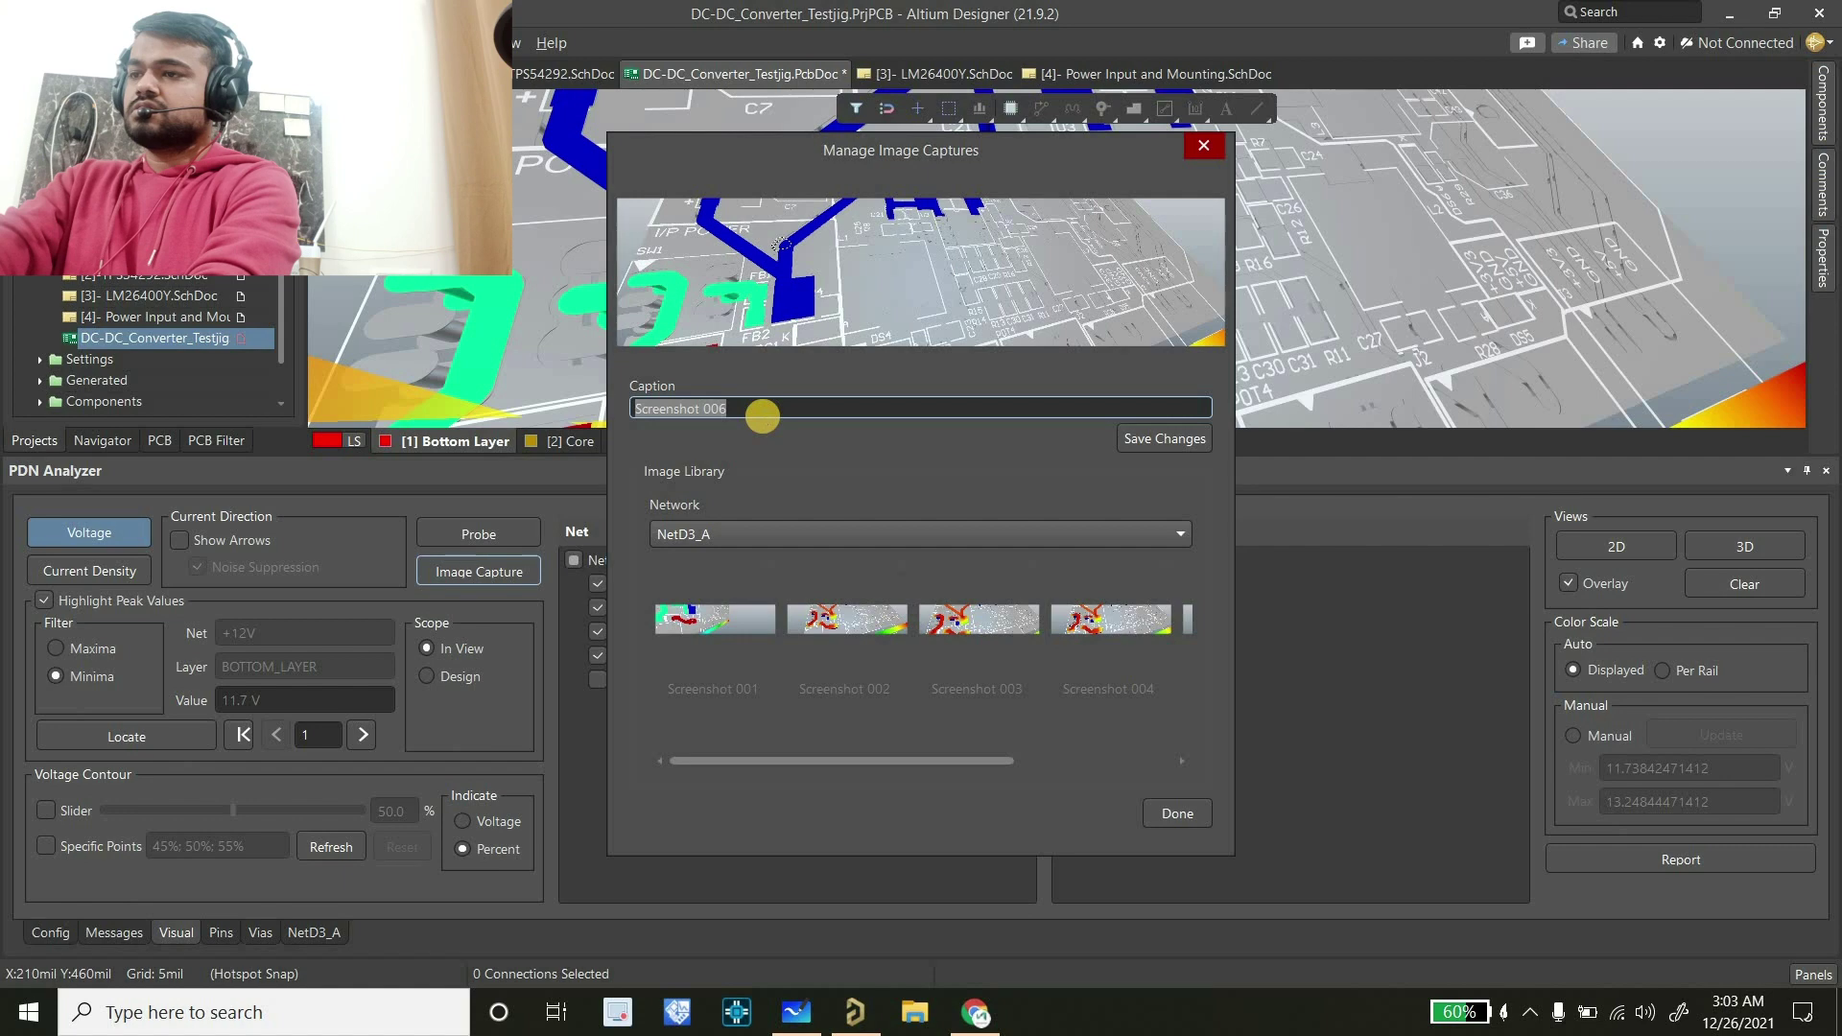
type("VOL DROP_MIN")
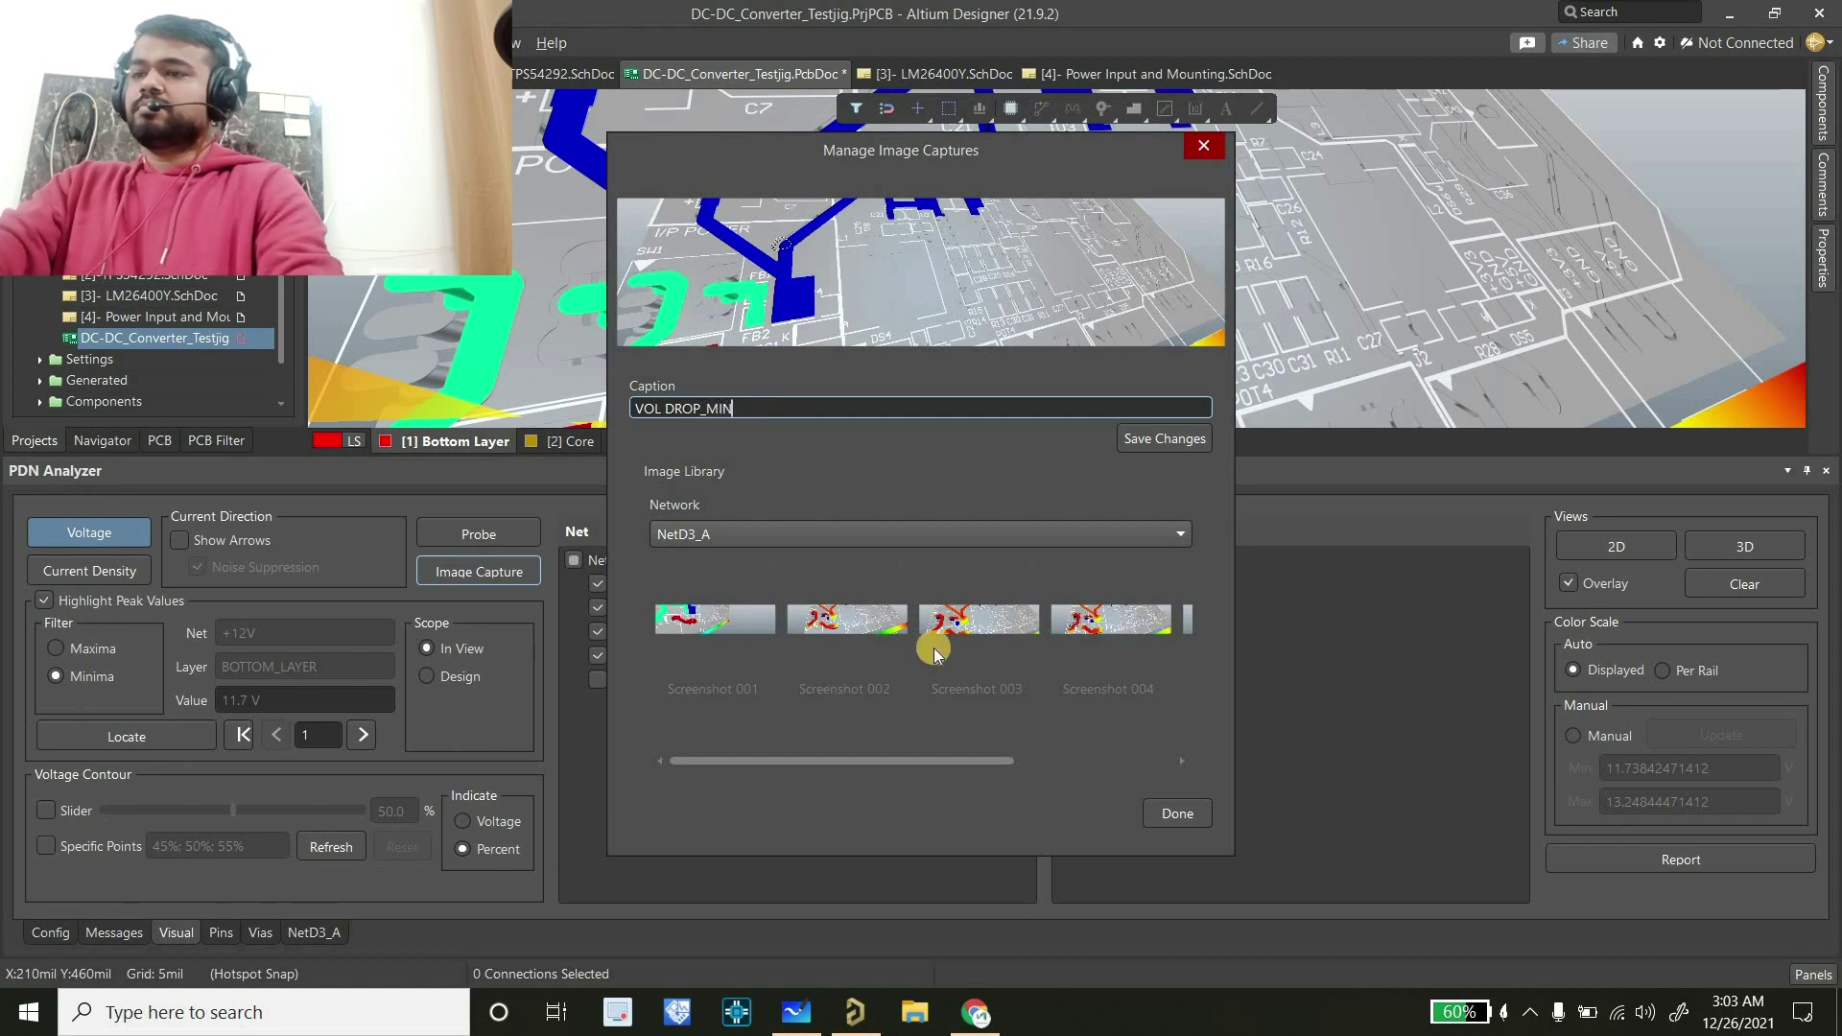
left_click(1178, 814)
Examine the voltage and current results for the component pins, sorted by ascending voltage
scroll(717, 367, "down", 5, "ctrl")
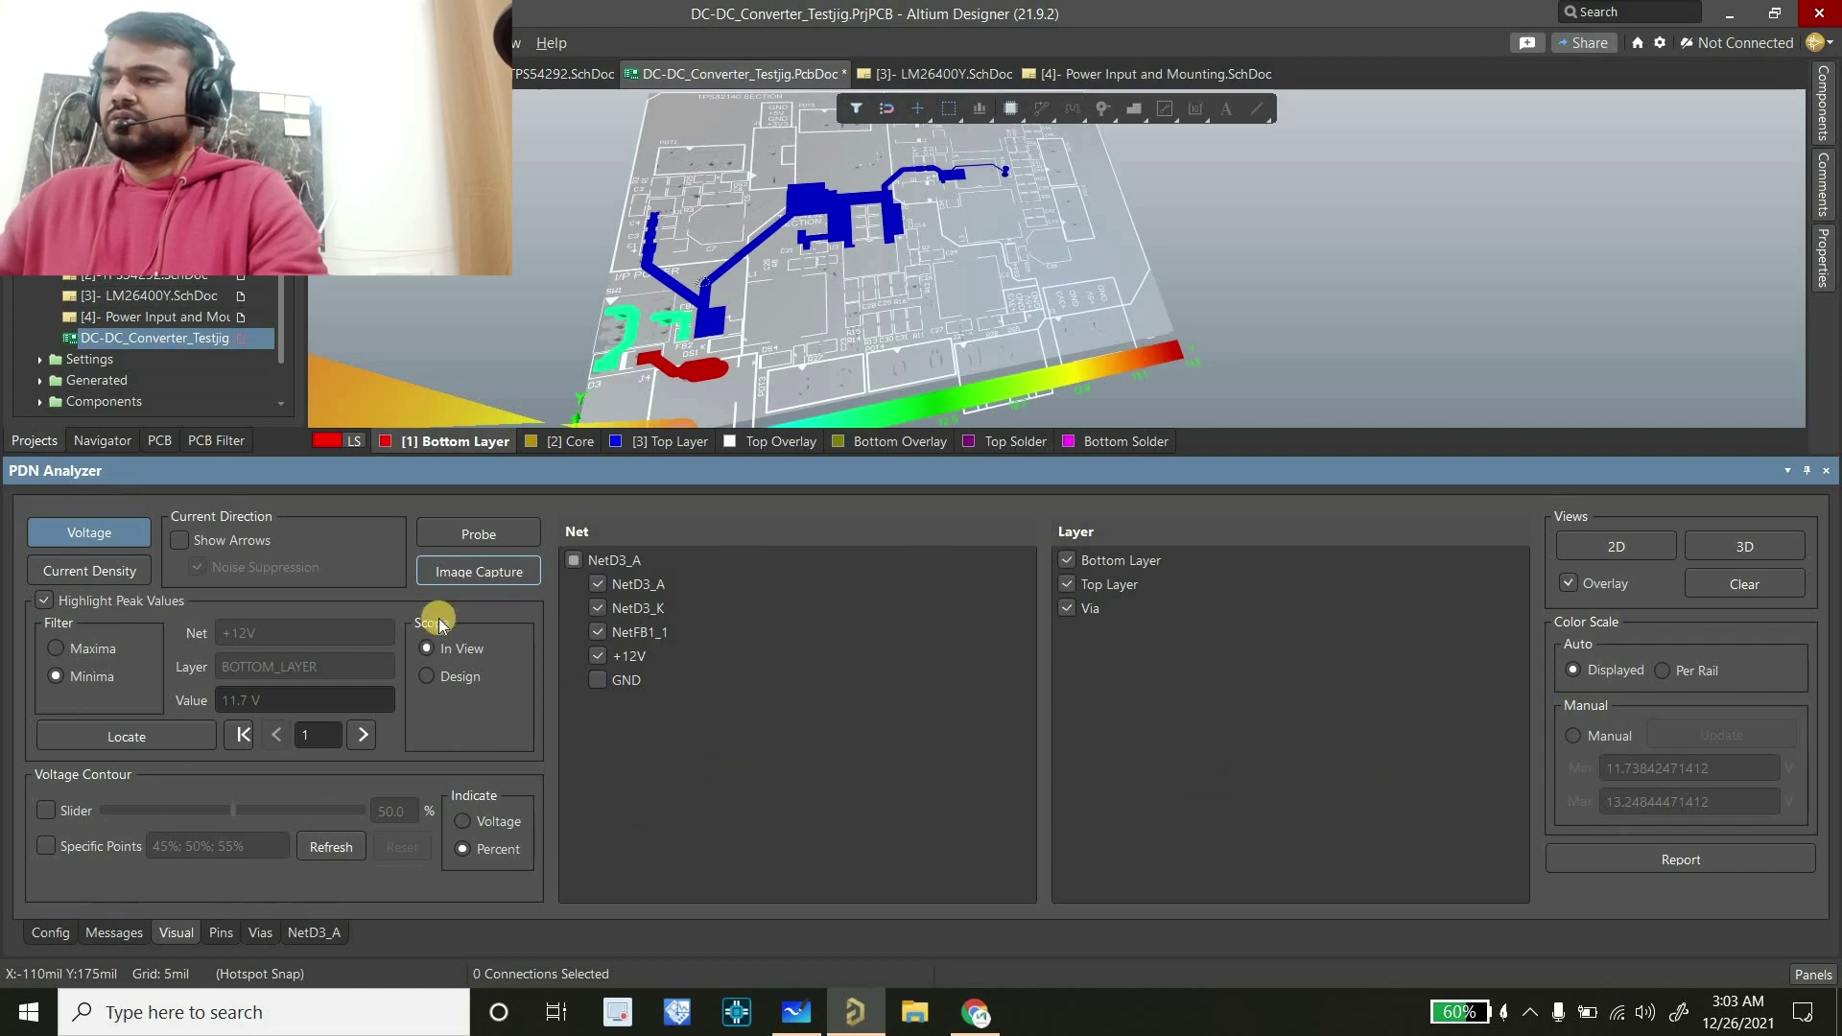
left_click(220, 933)
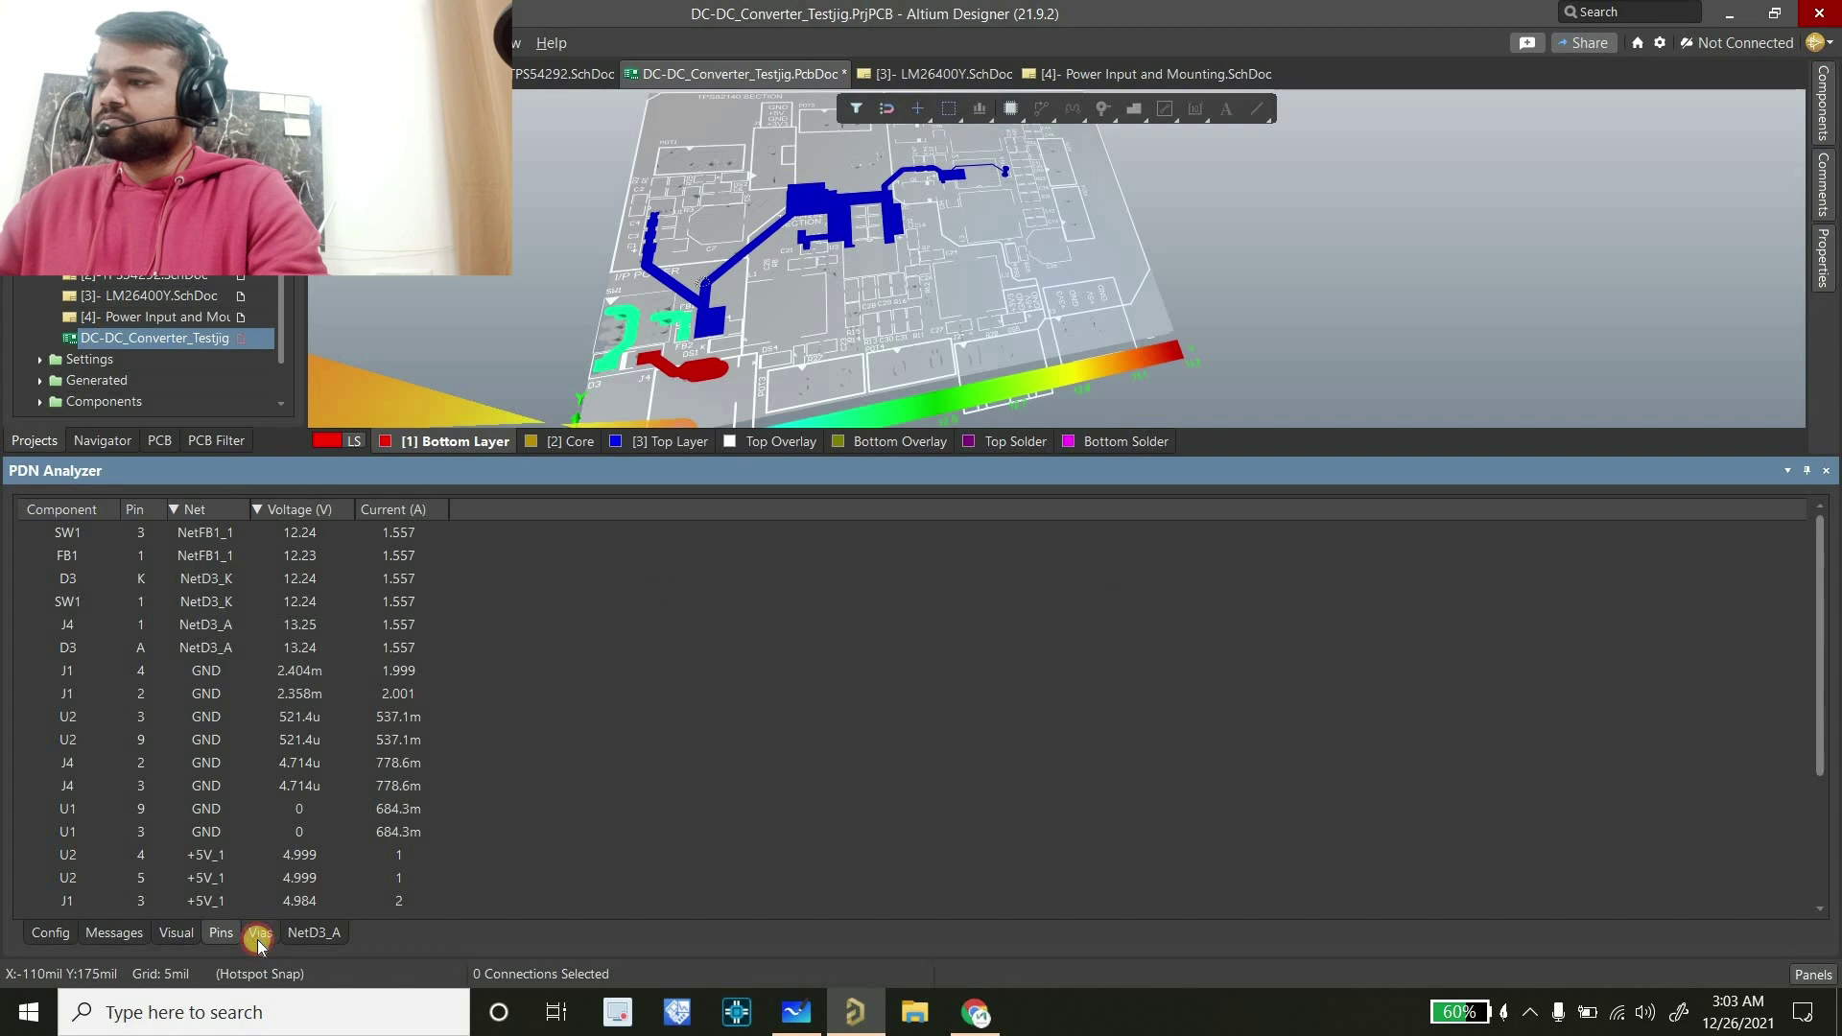
left_click(259, 934)
left_click(220, 934)
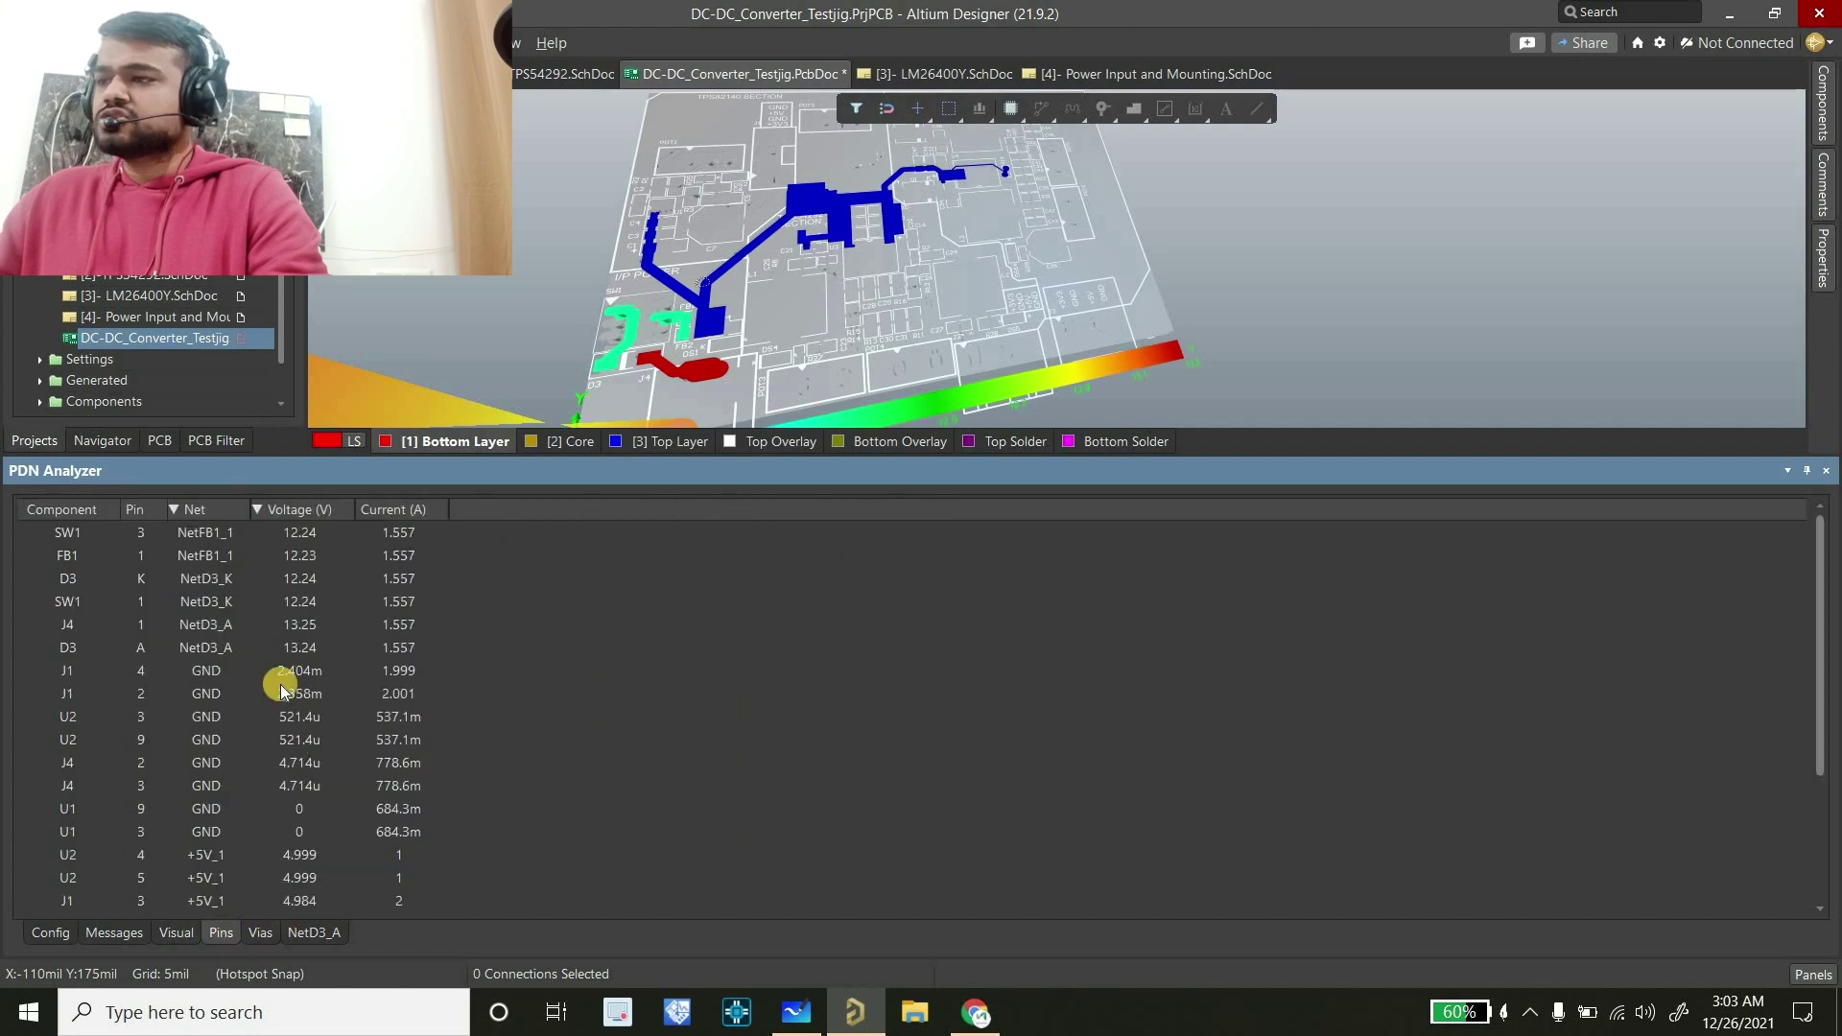
left_click(297, 508)
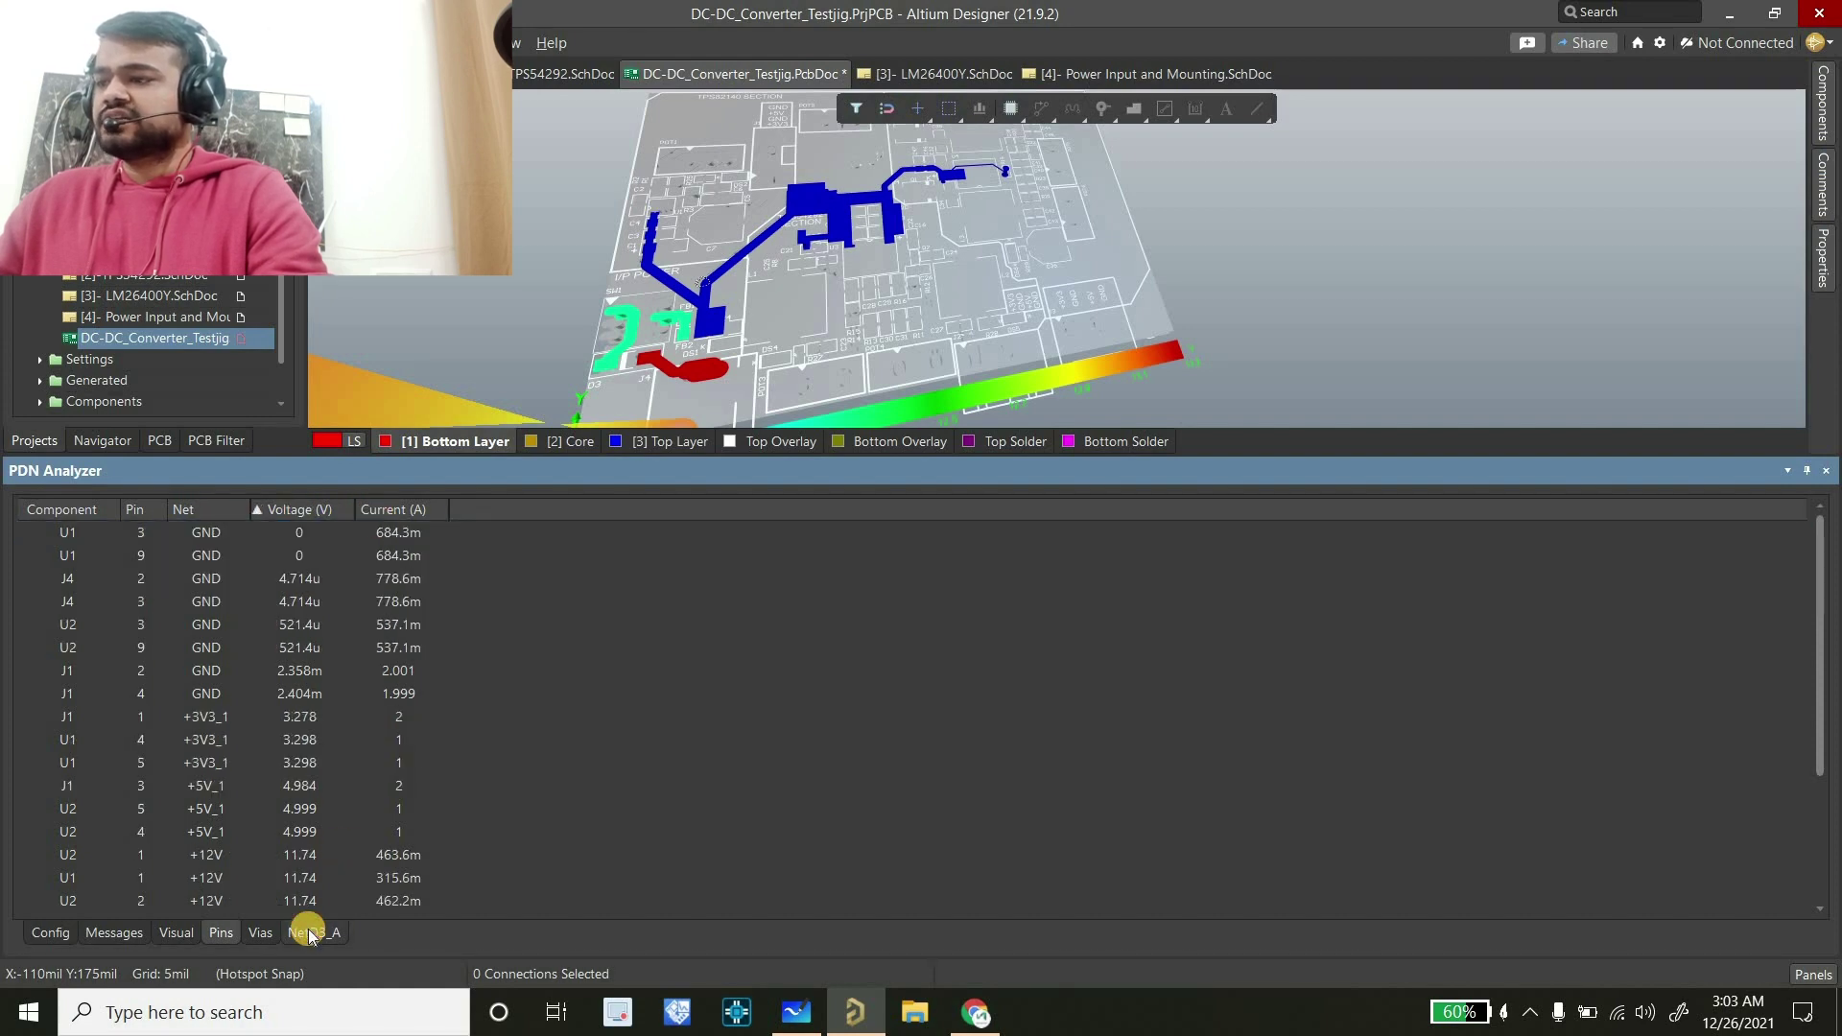
Review the via results, the NetD3_A network configuration and the simulation messages
left_click(260, 933)
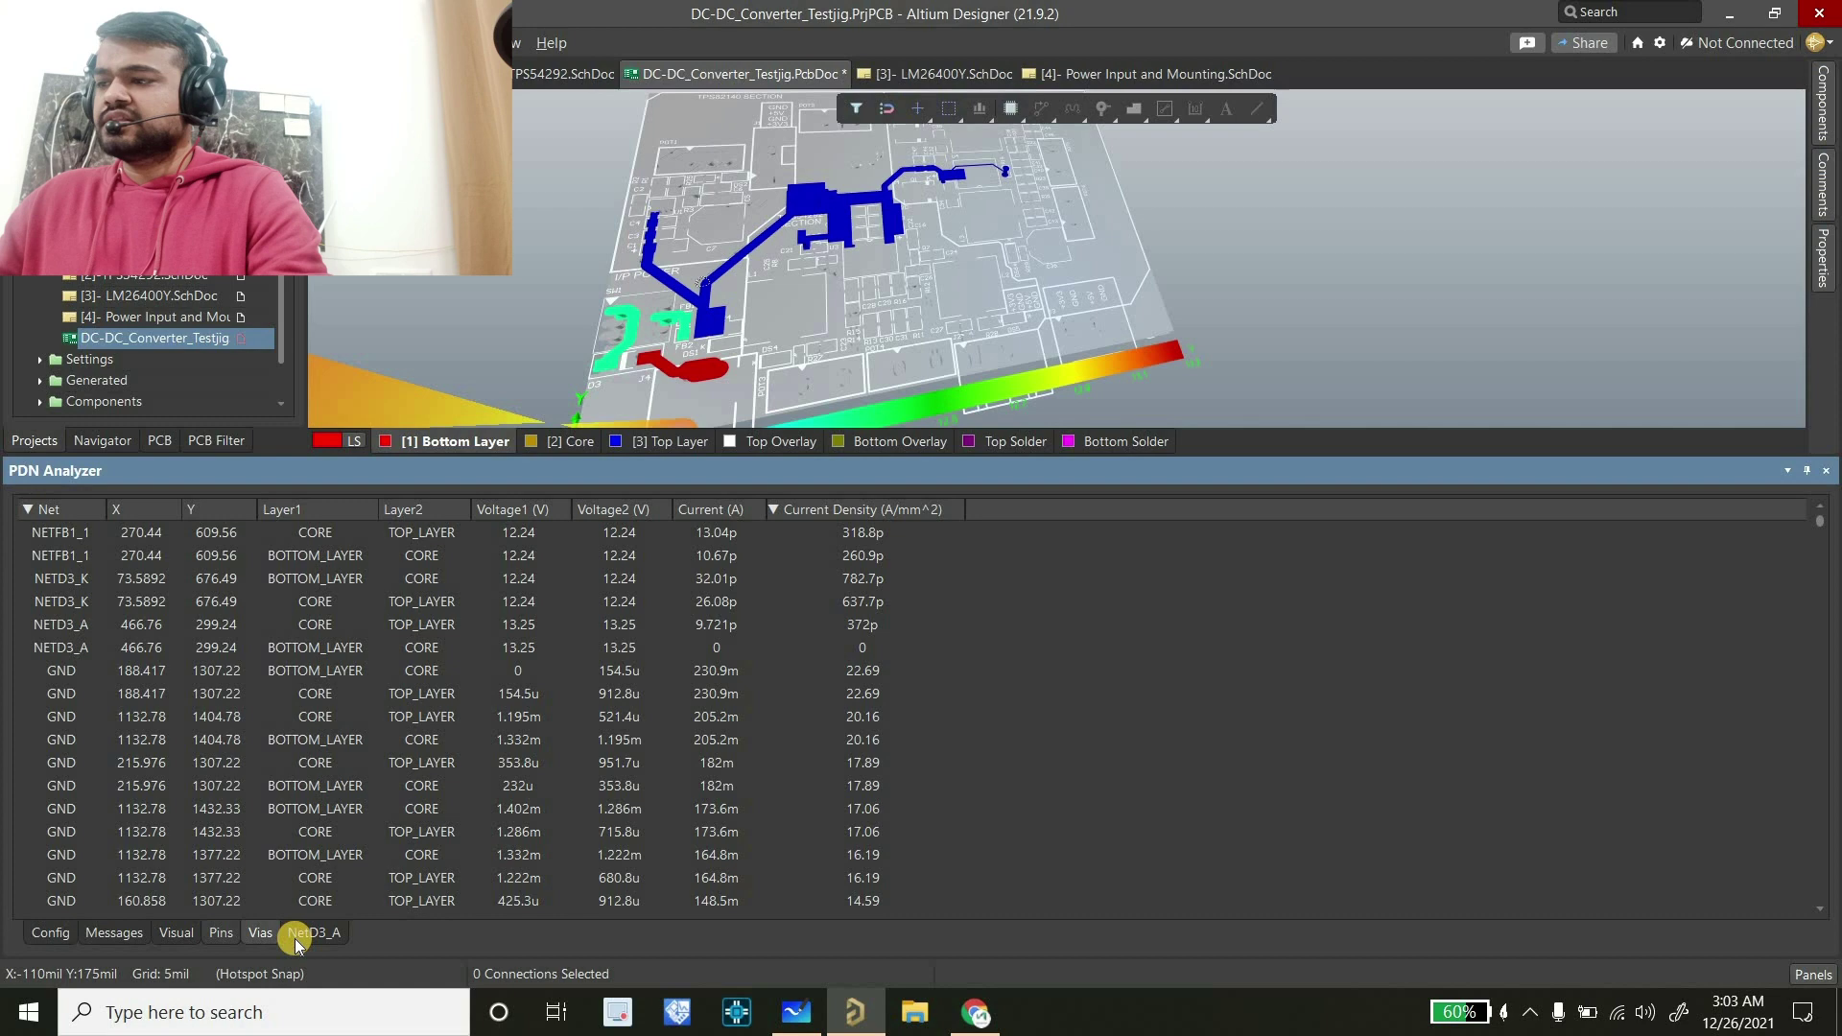
left_click(295, 940)
left_click(65, 936)
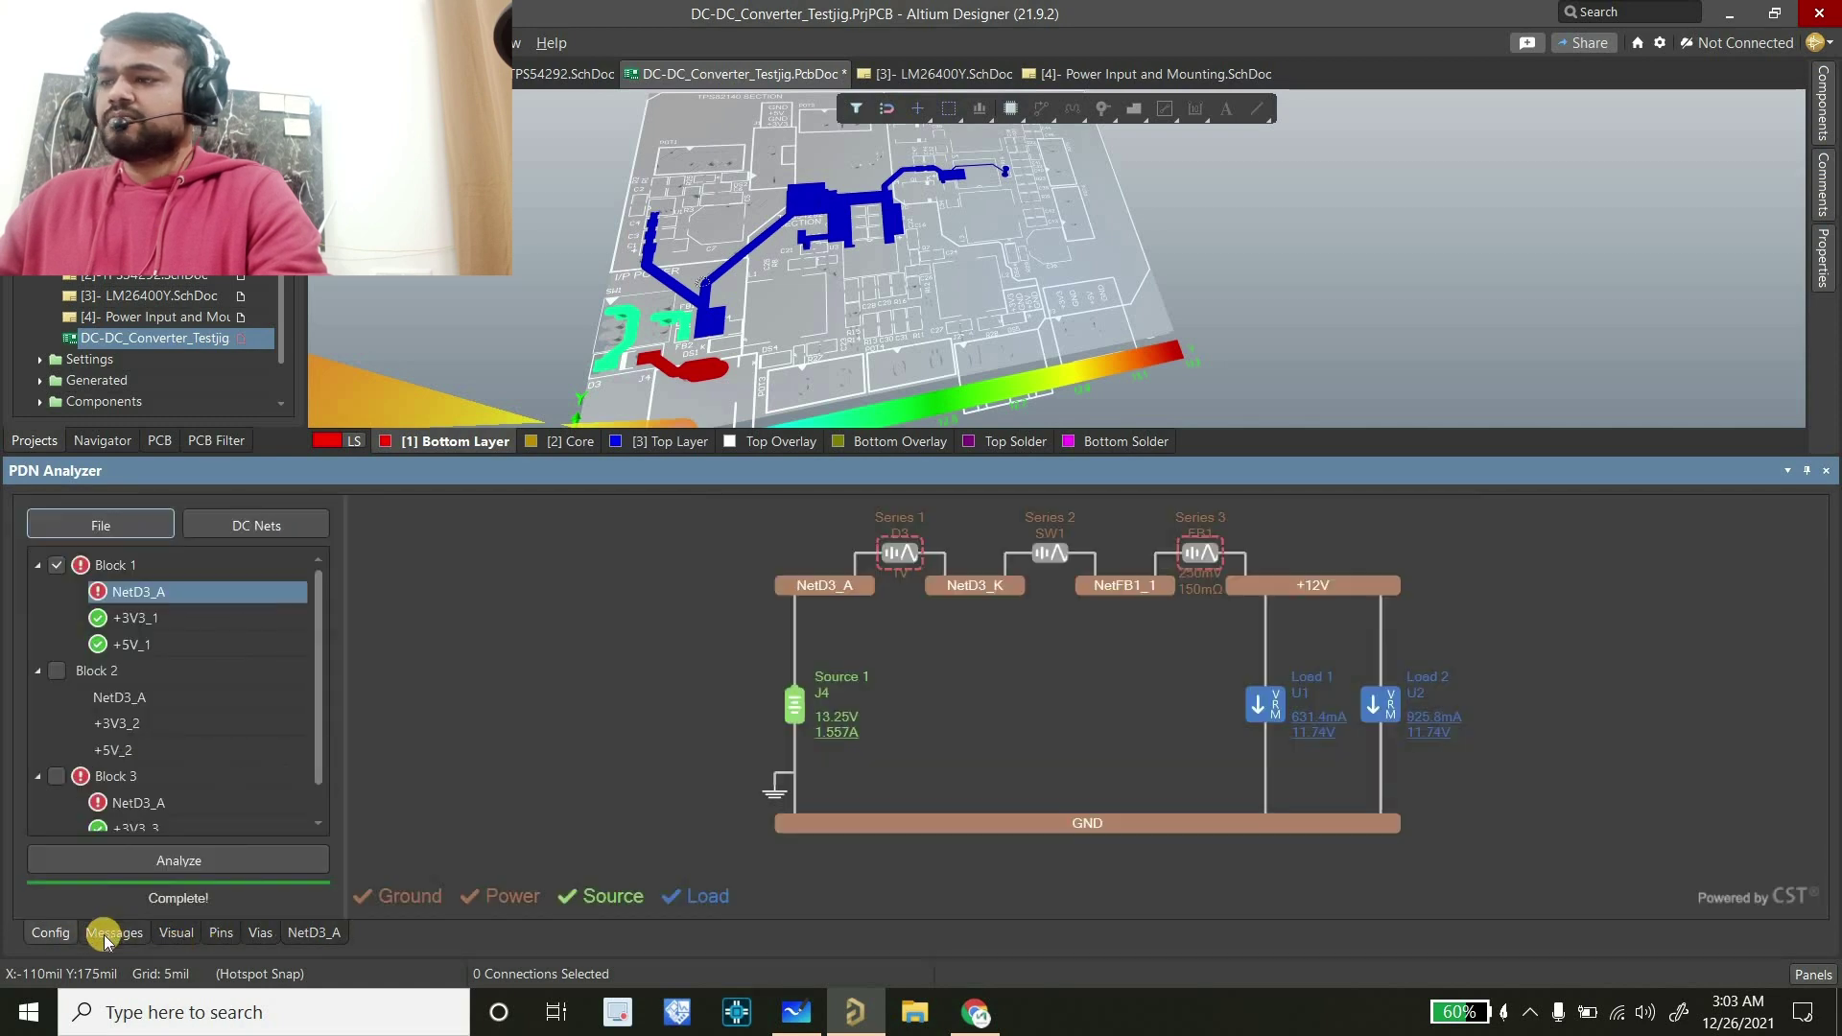
left_click(107, 934)
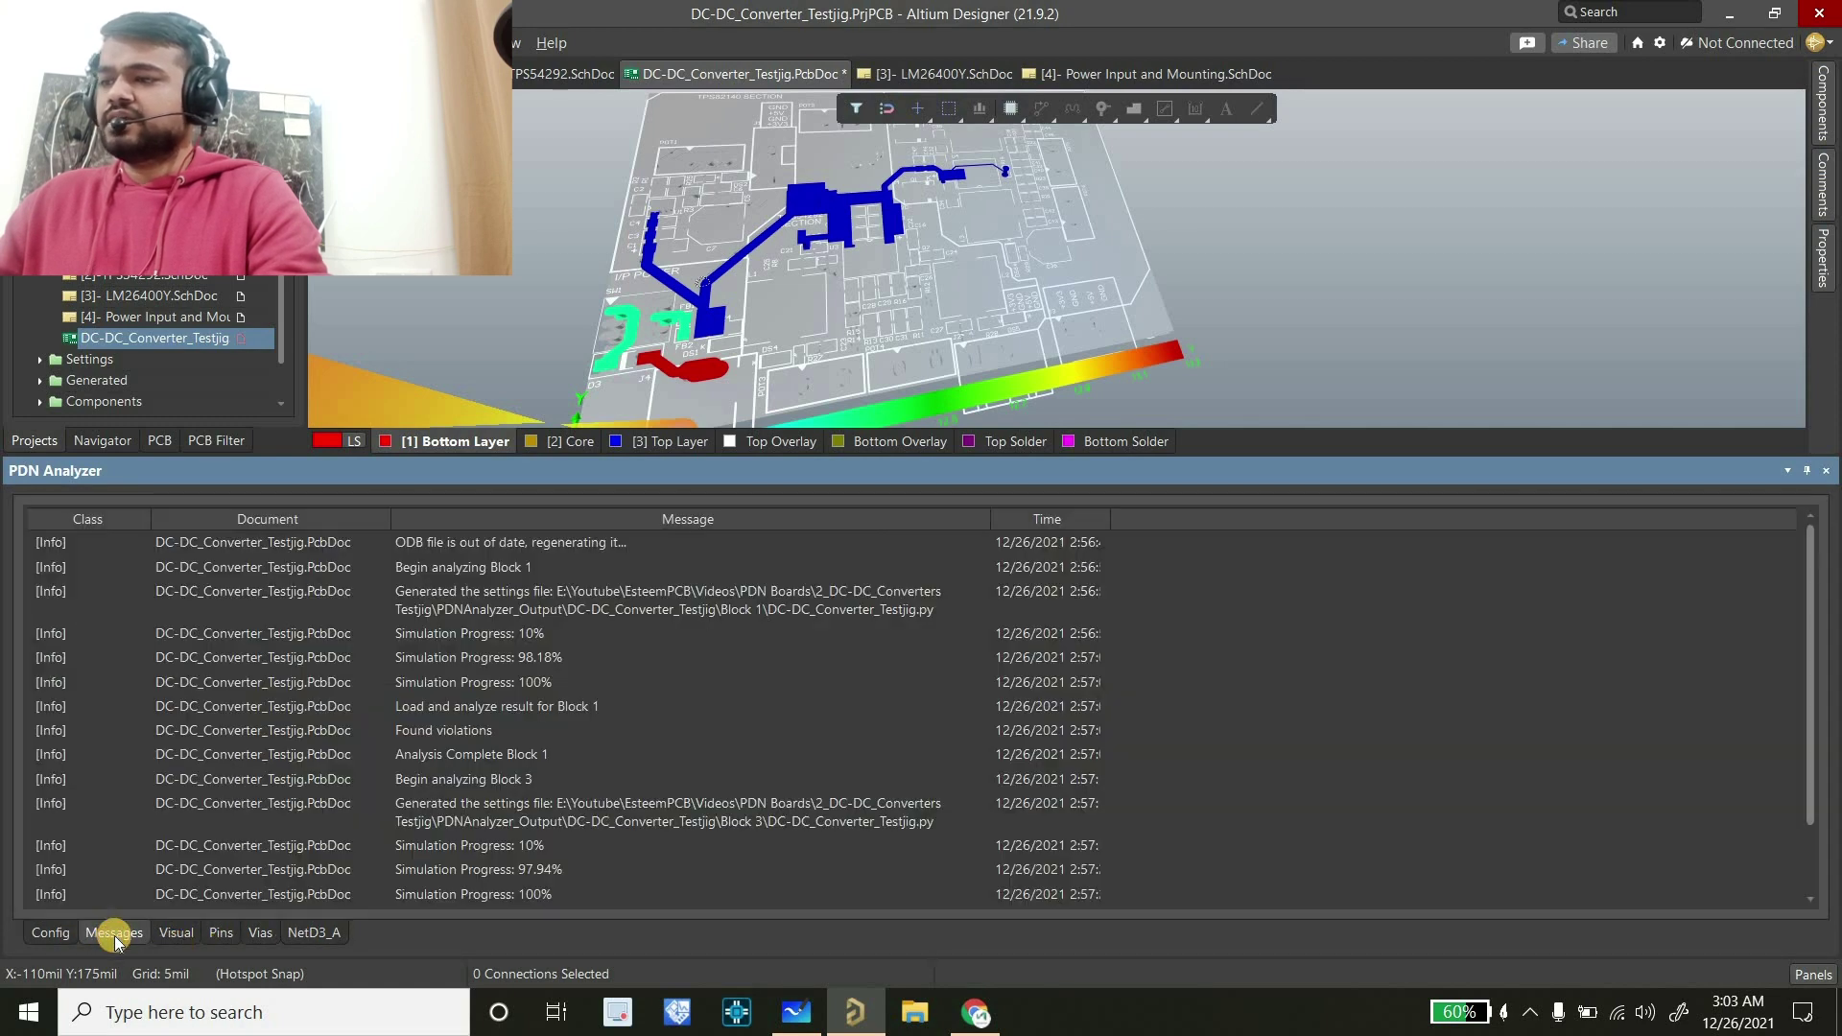
Generate an HTML report covering all result types for NetD3_A, +3V3_1 and +5V_1 after checking the stored image captures
left_click(191, 934)
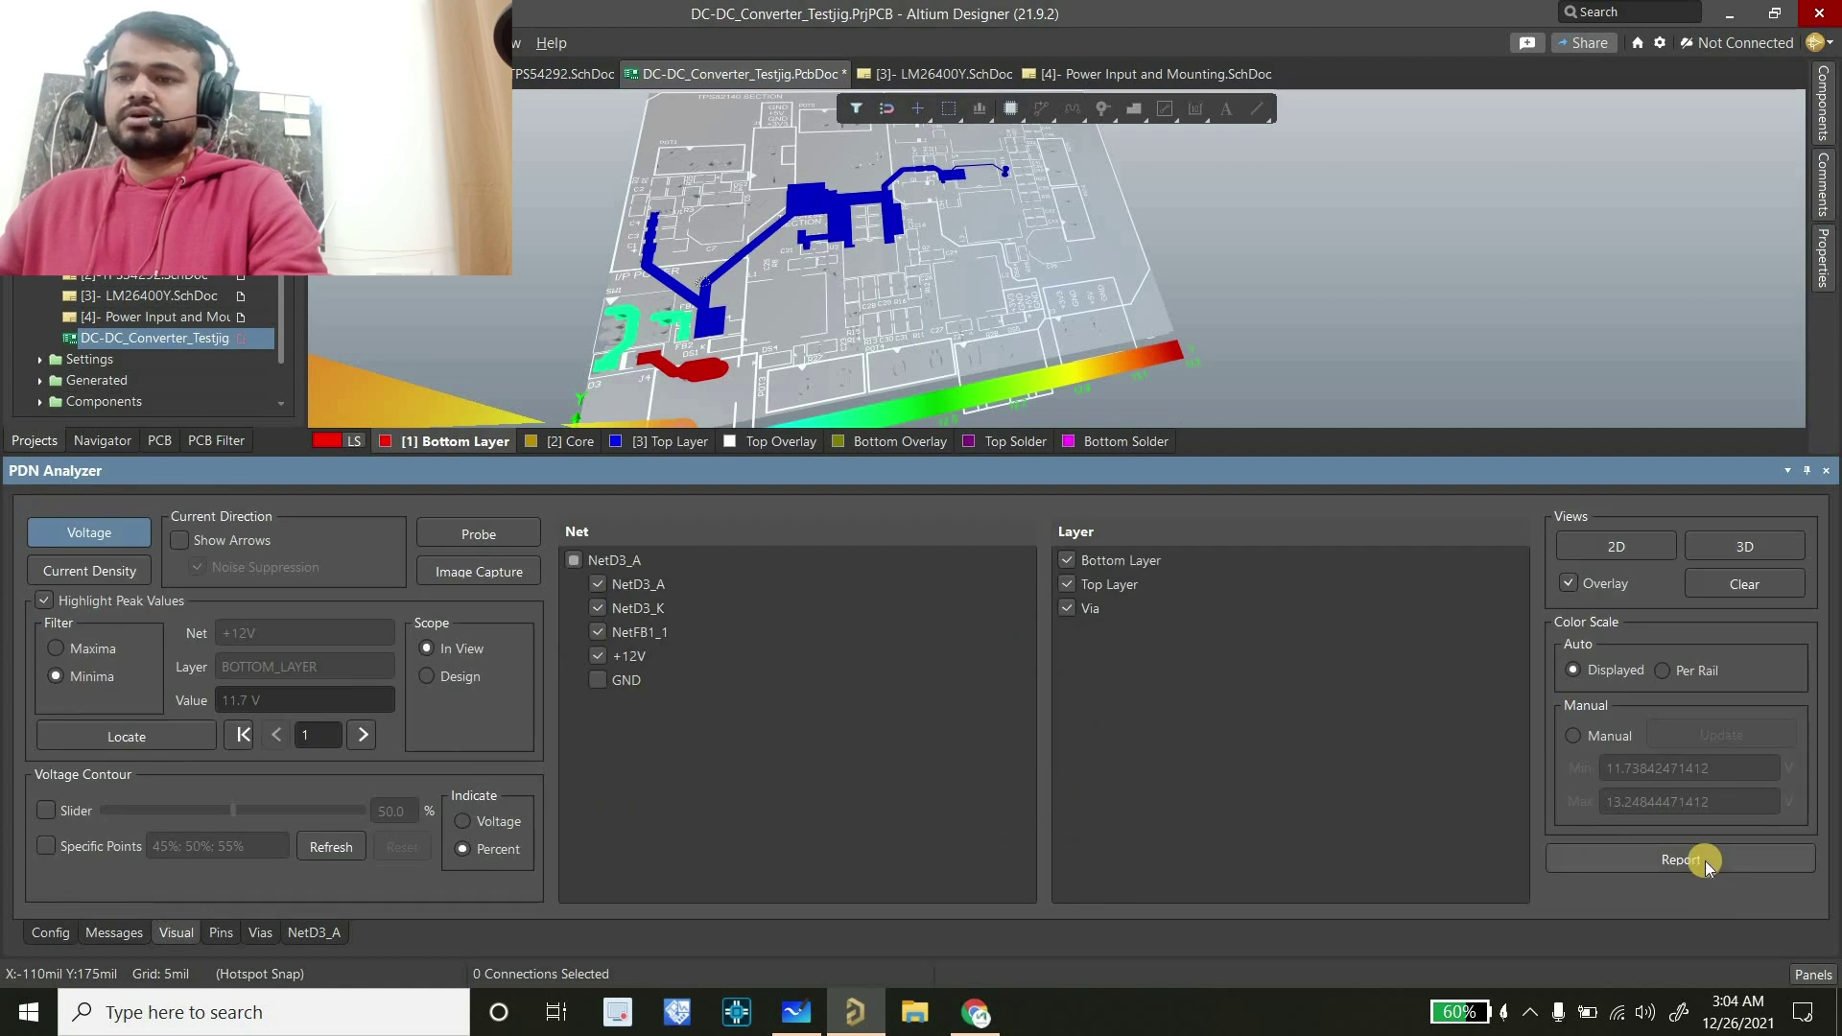
left_click(1706, 861)
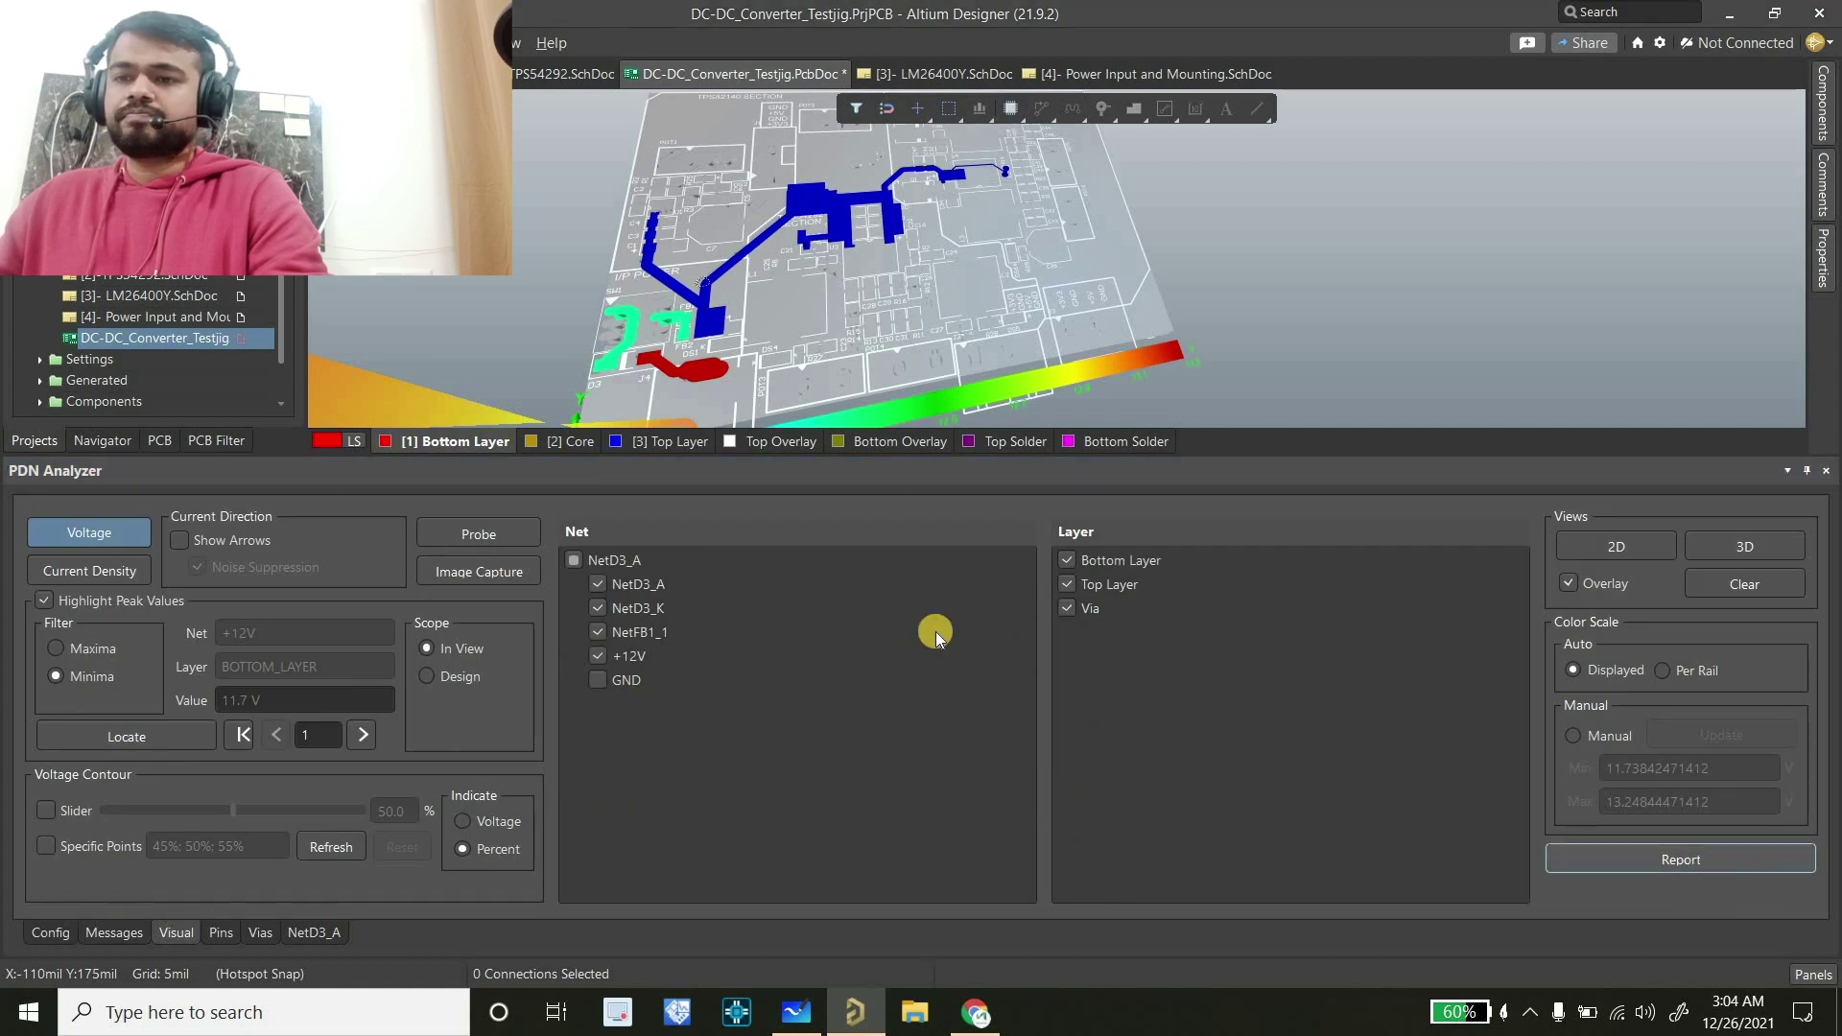
left_click(677, 564)
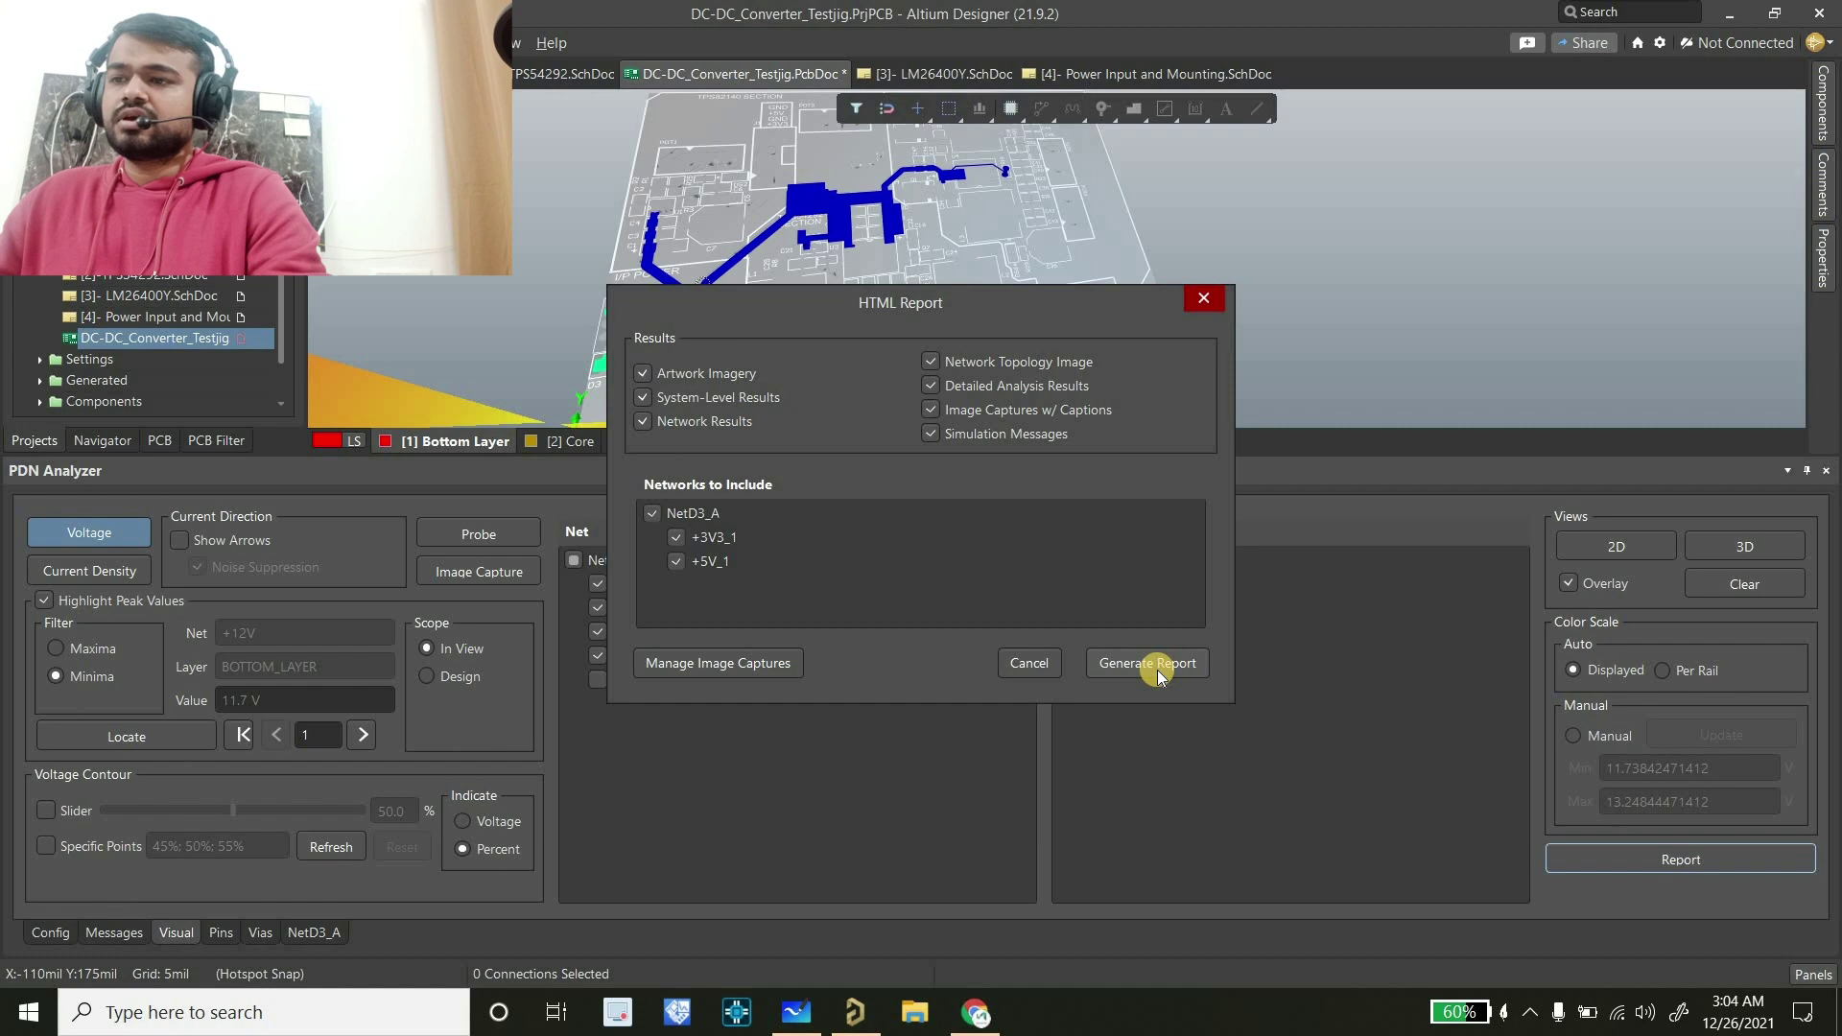
left_click(758, 665)
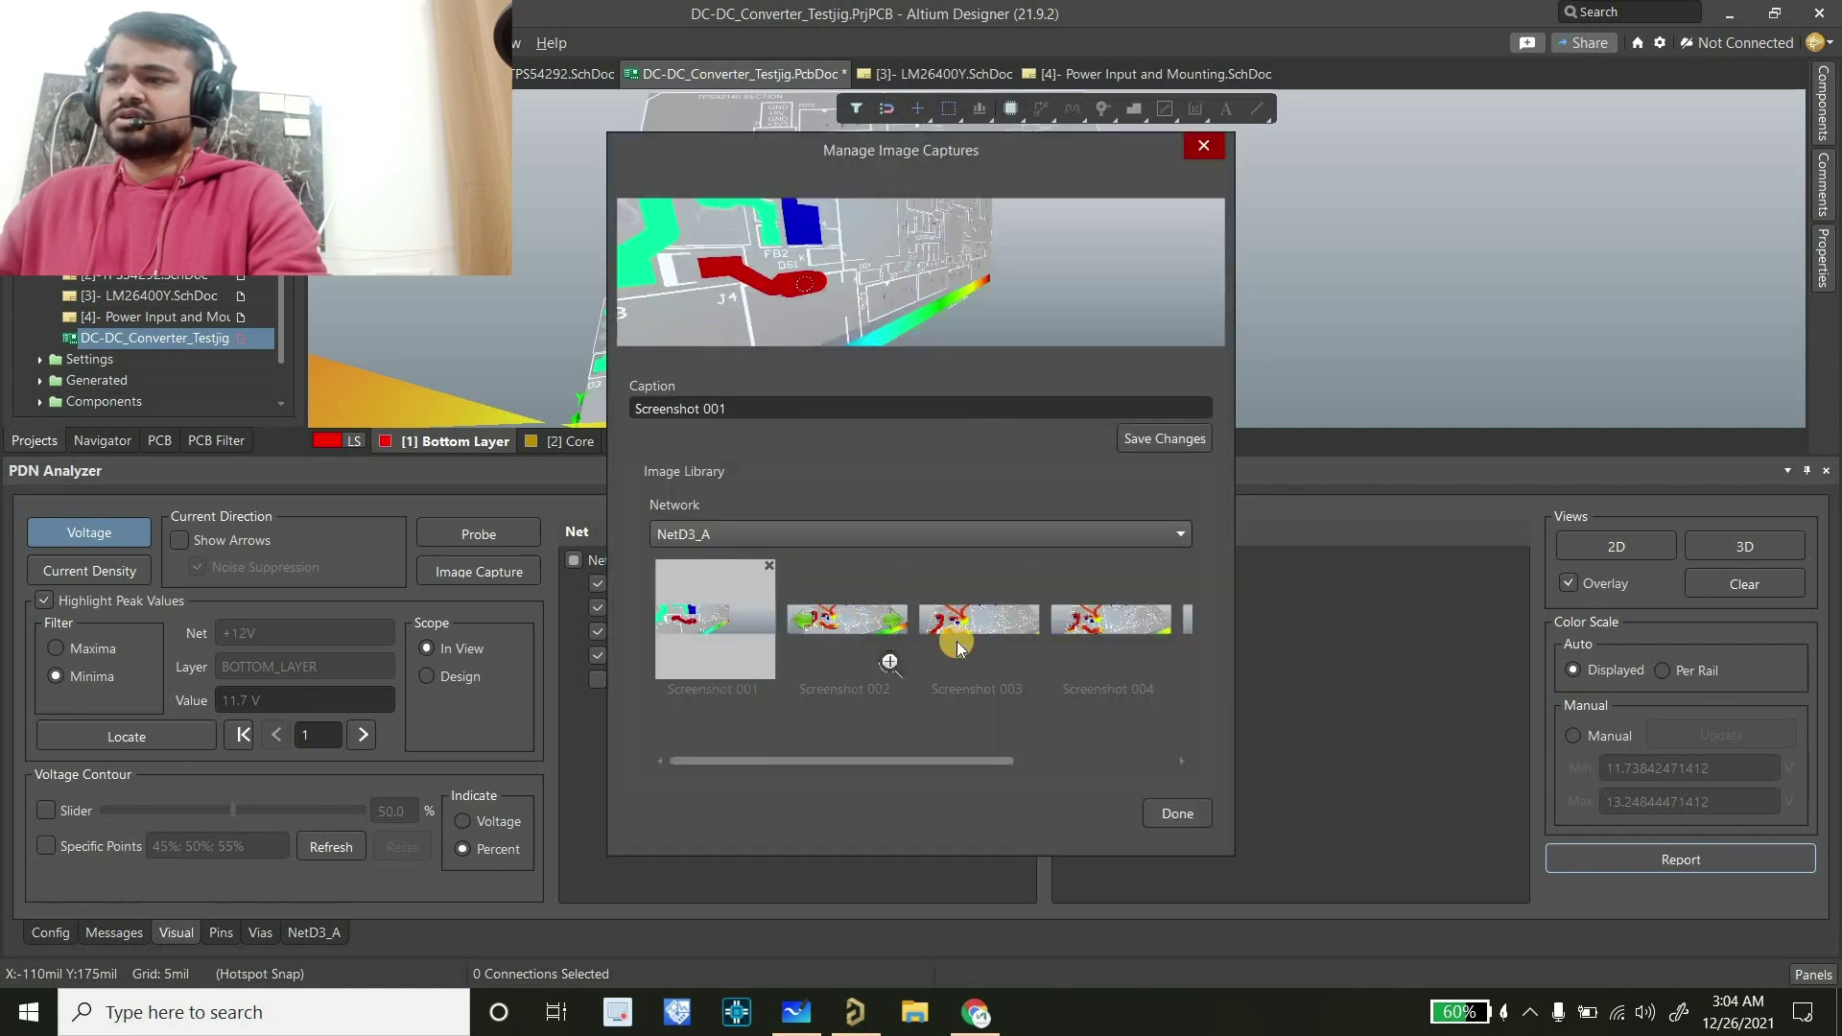
left_click(891, 661)
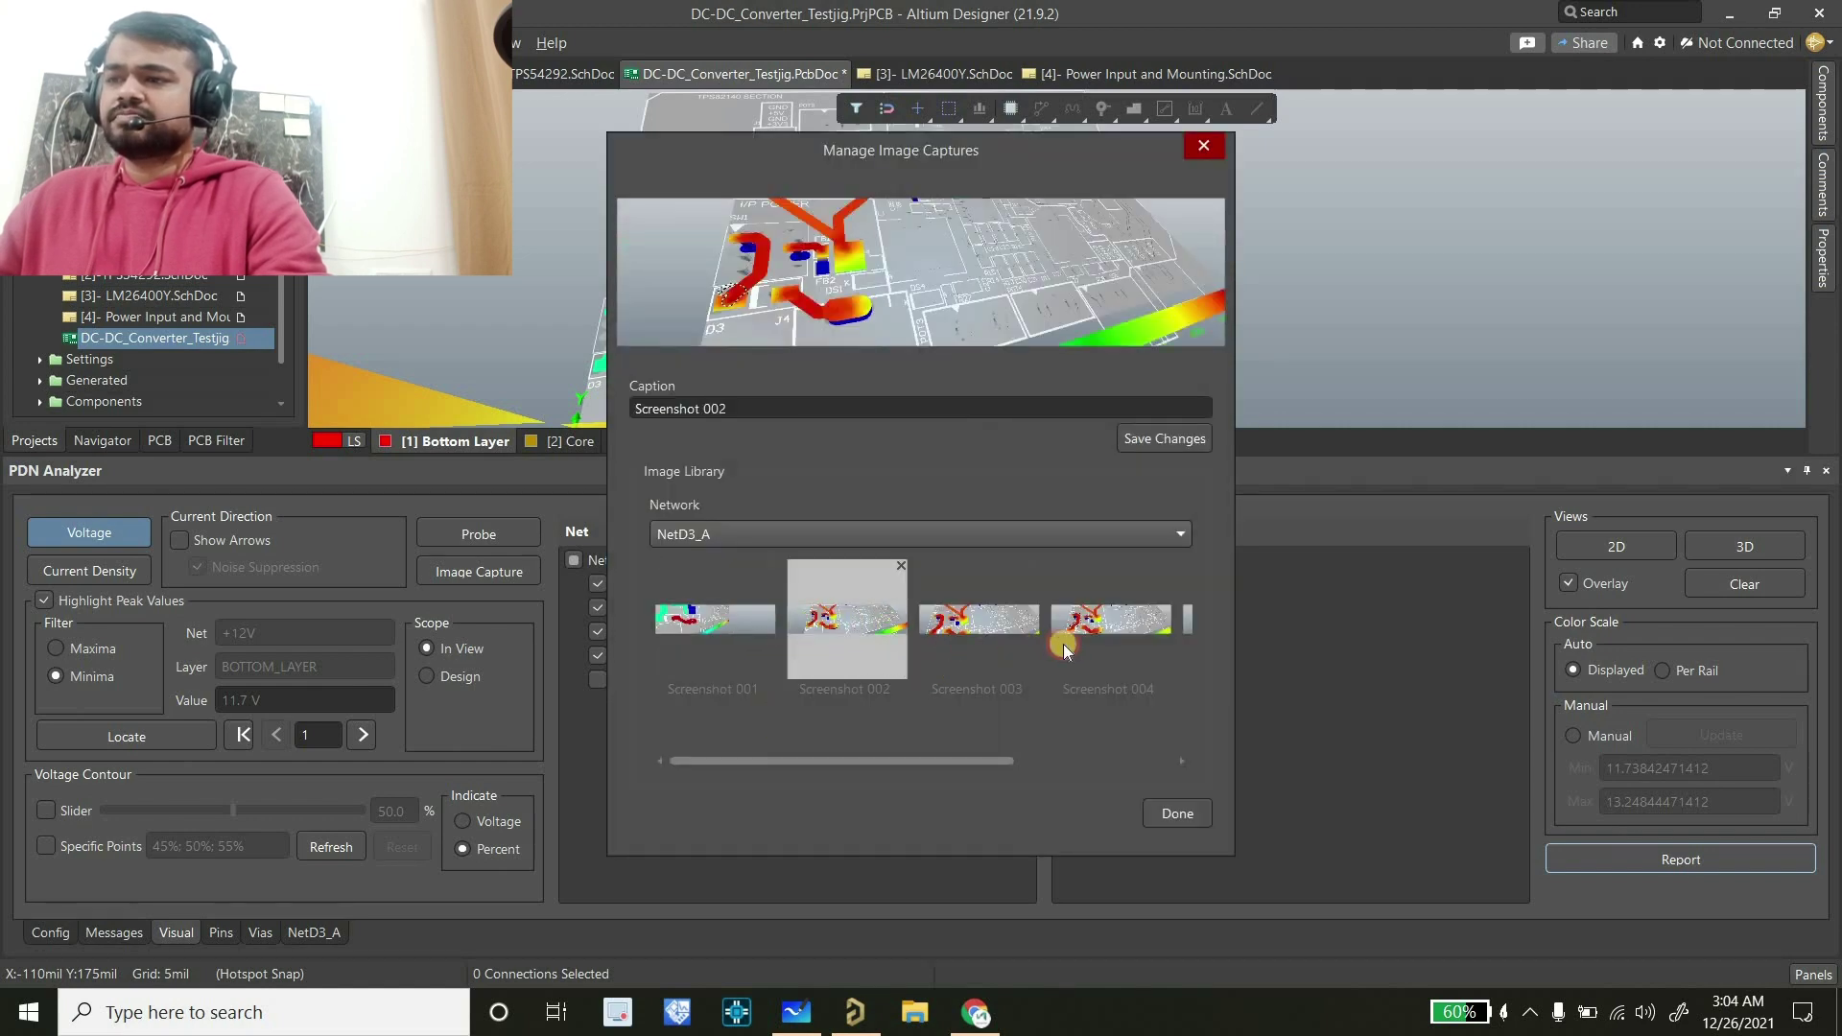
left_click(1104, 758)
left_click(1174, 811)
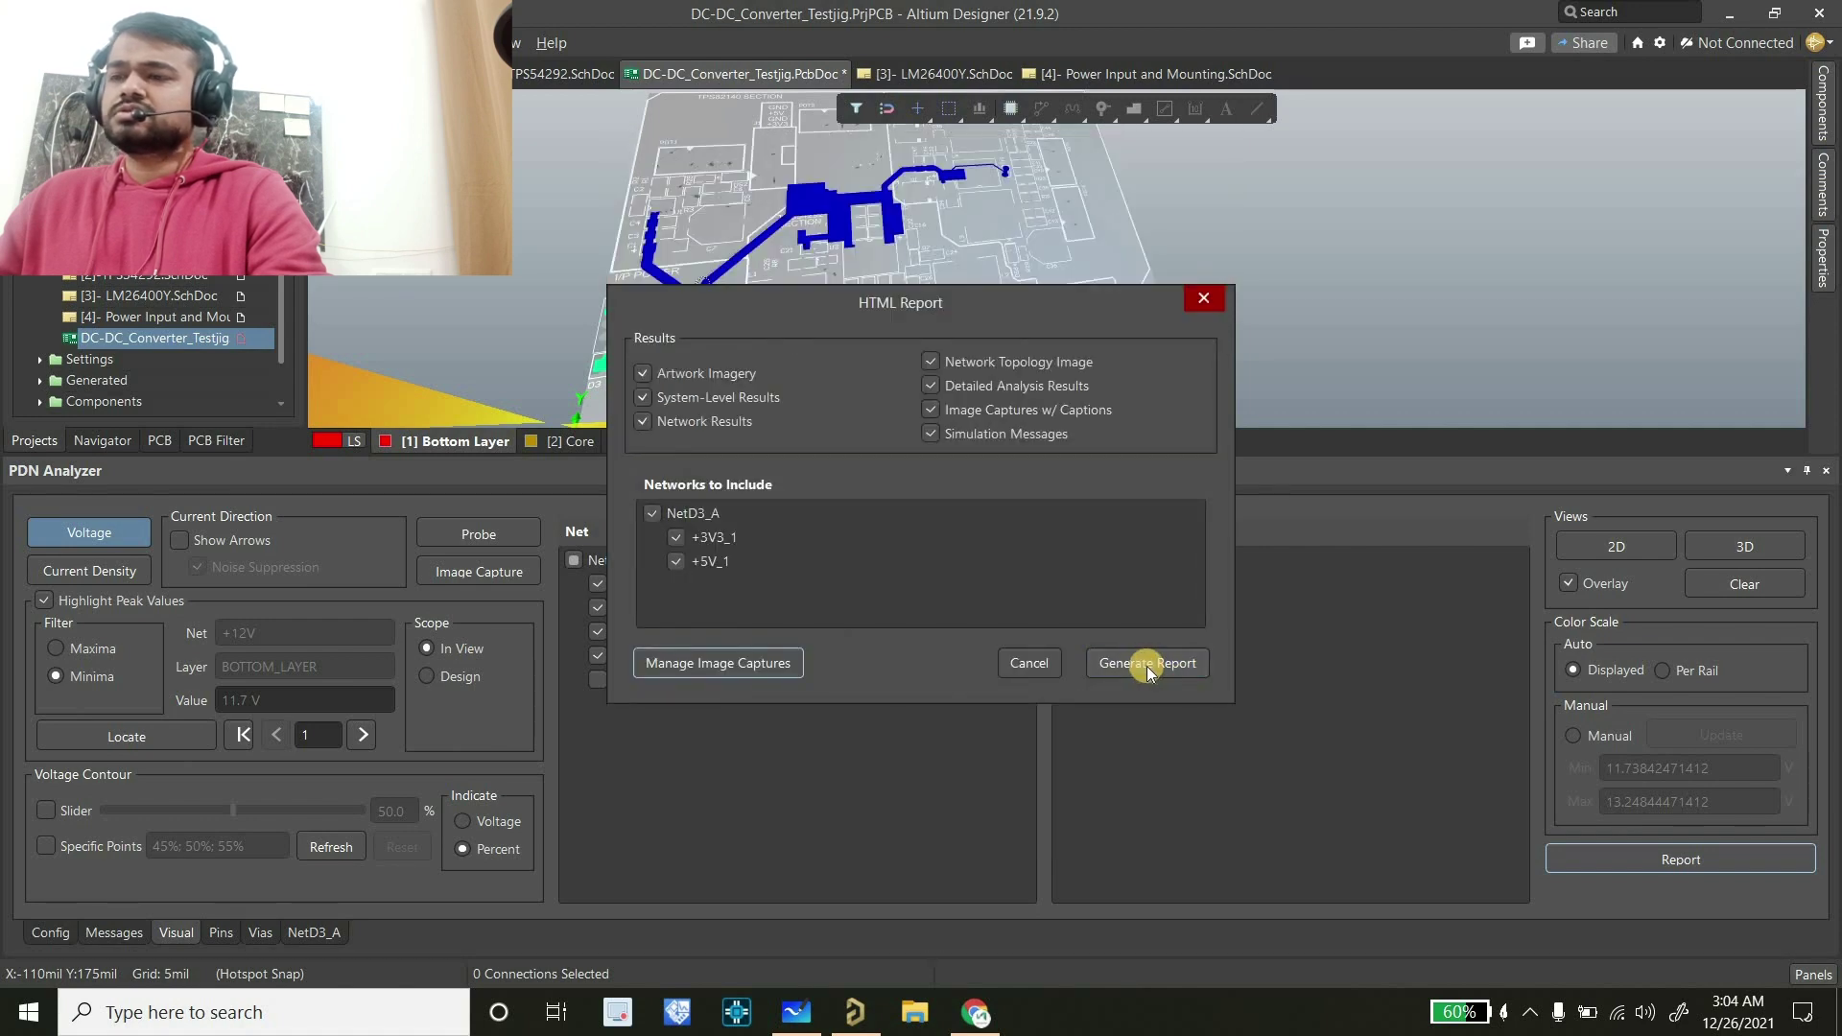
left_click(1148, 666)
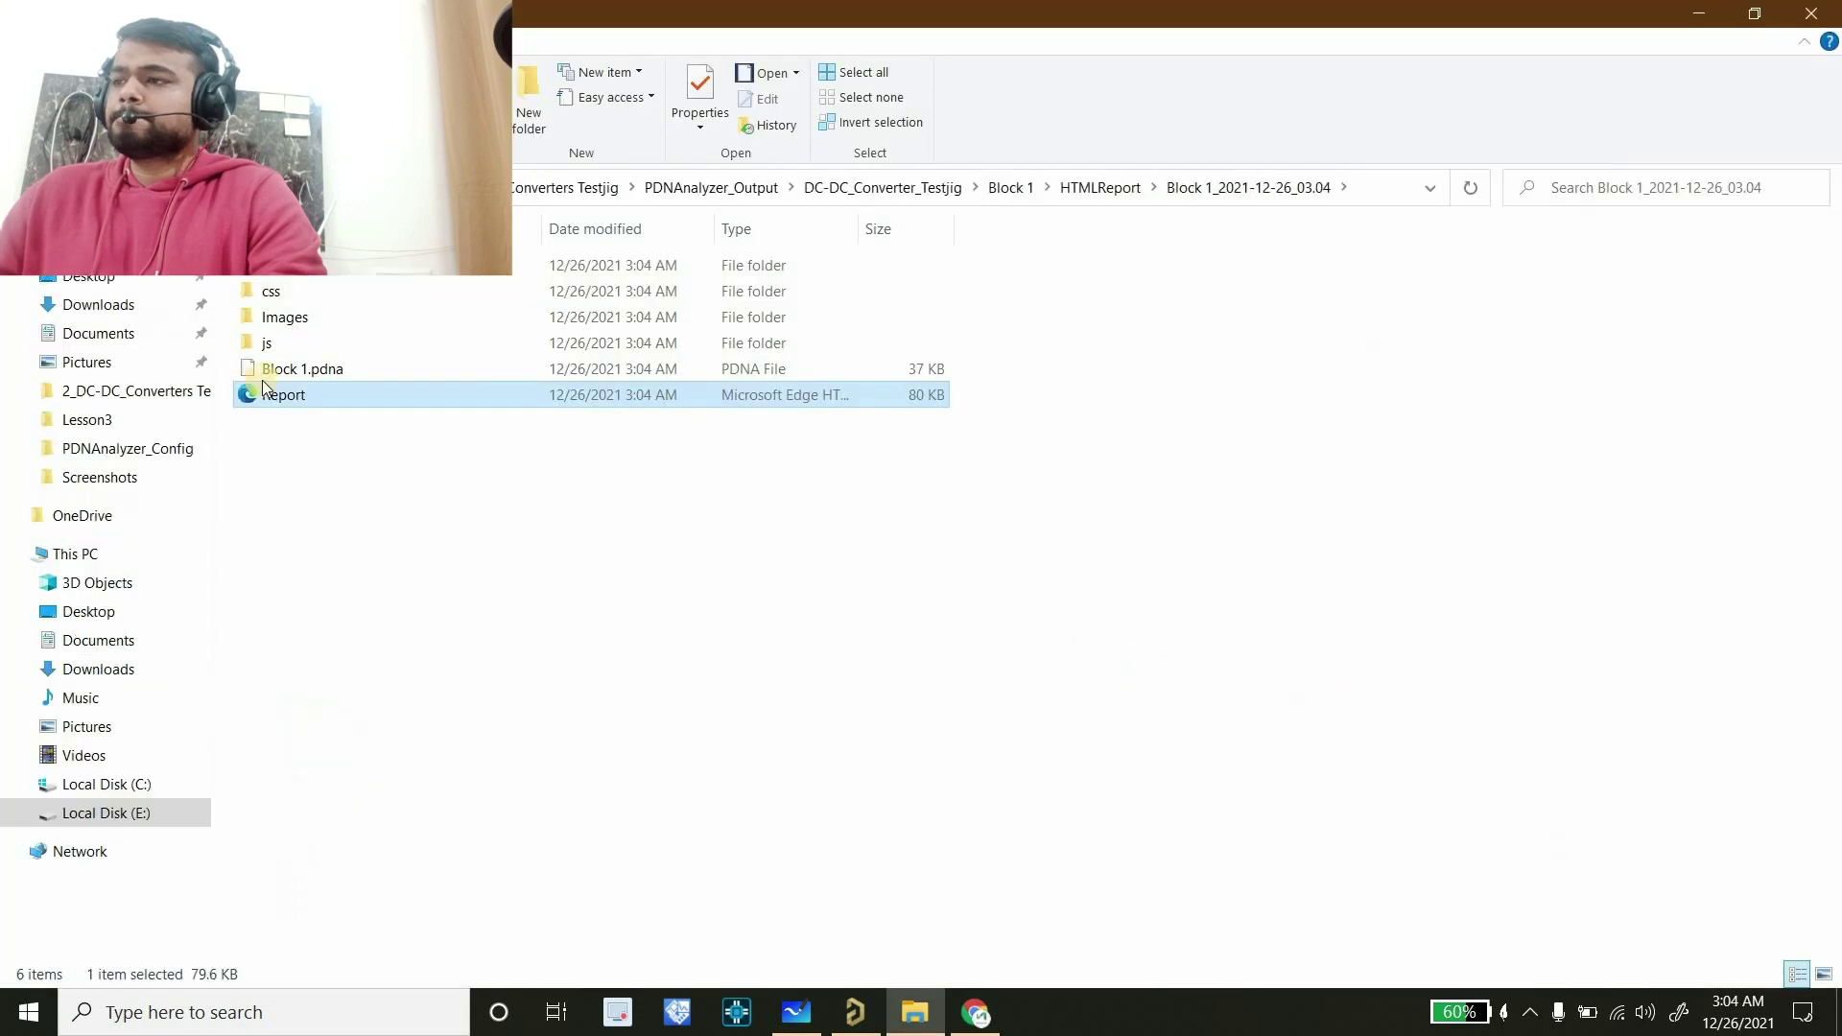
Rename the generated HTML report file as Report_Block_1
left_click(315, 395)
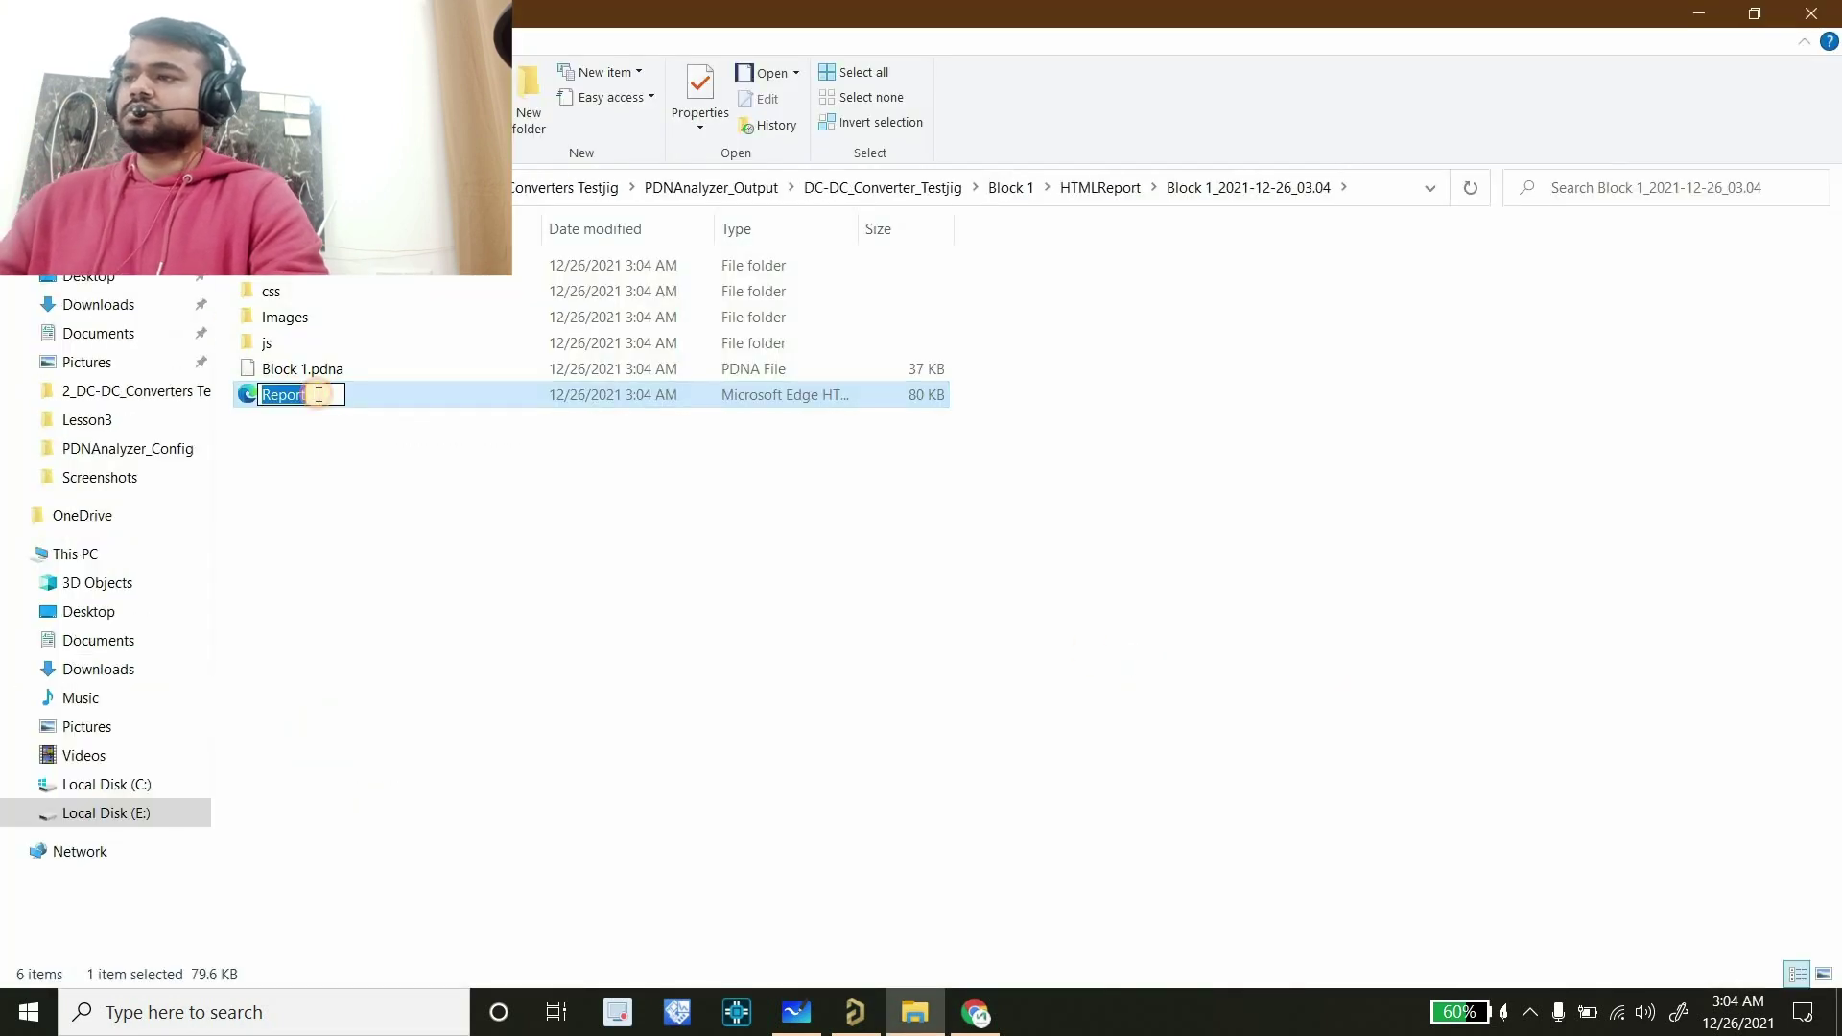
type("_Block")
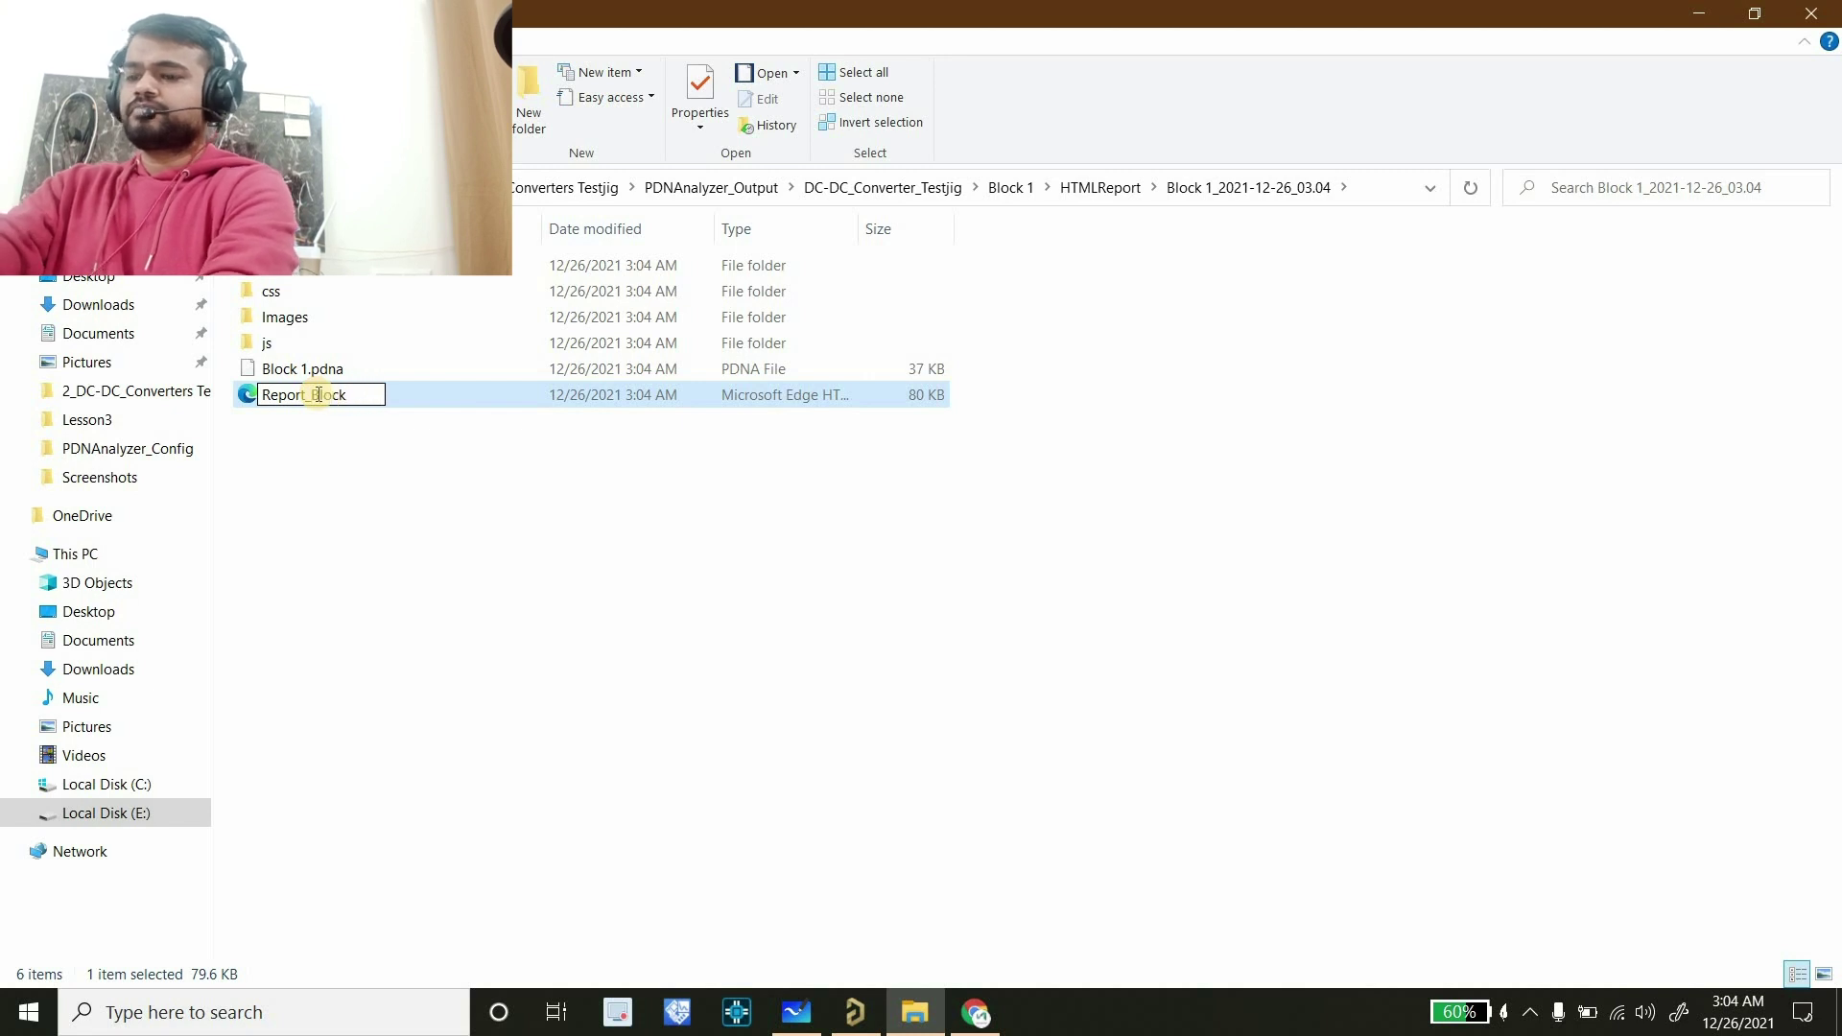
type("_1")
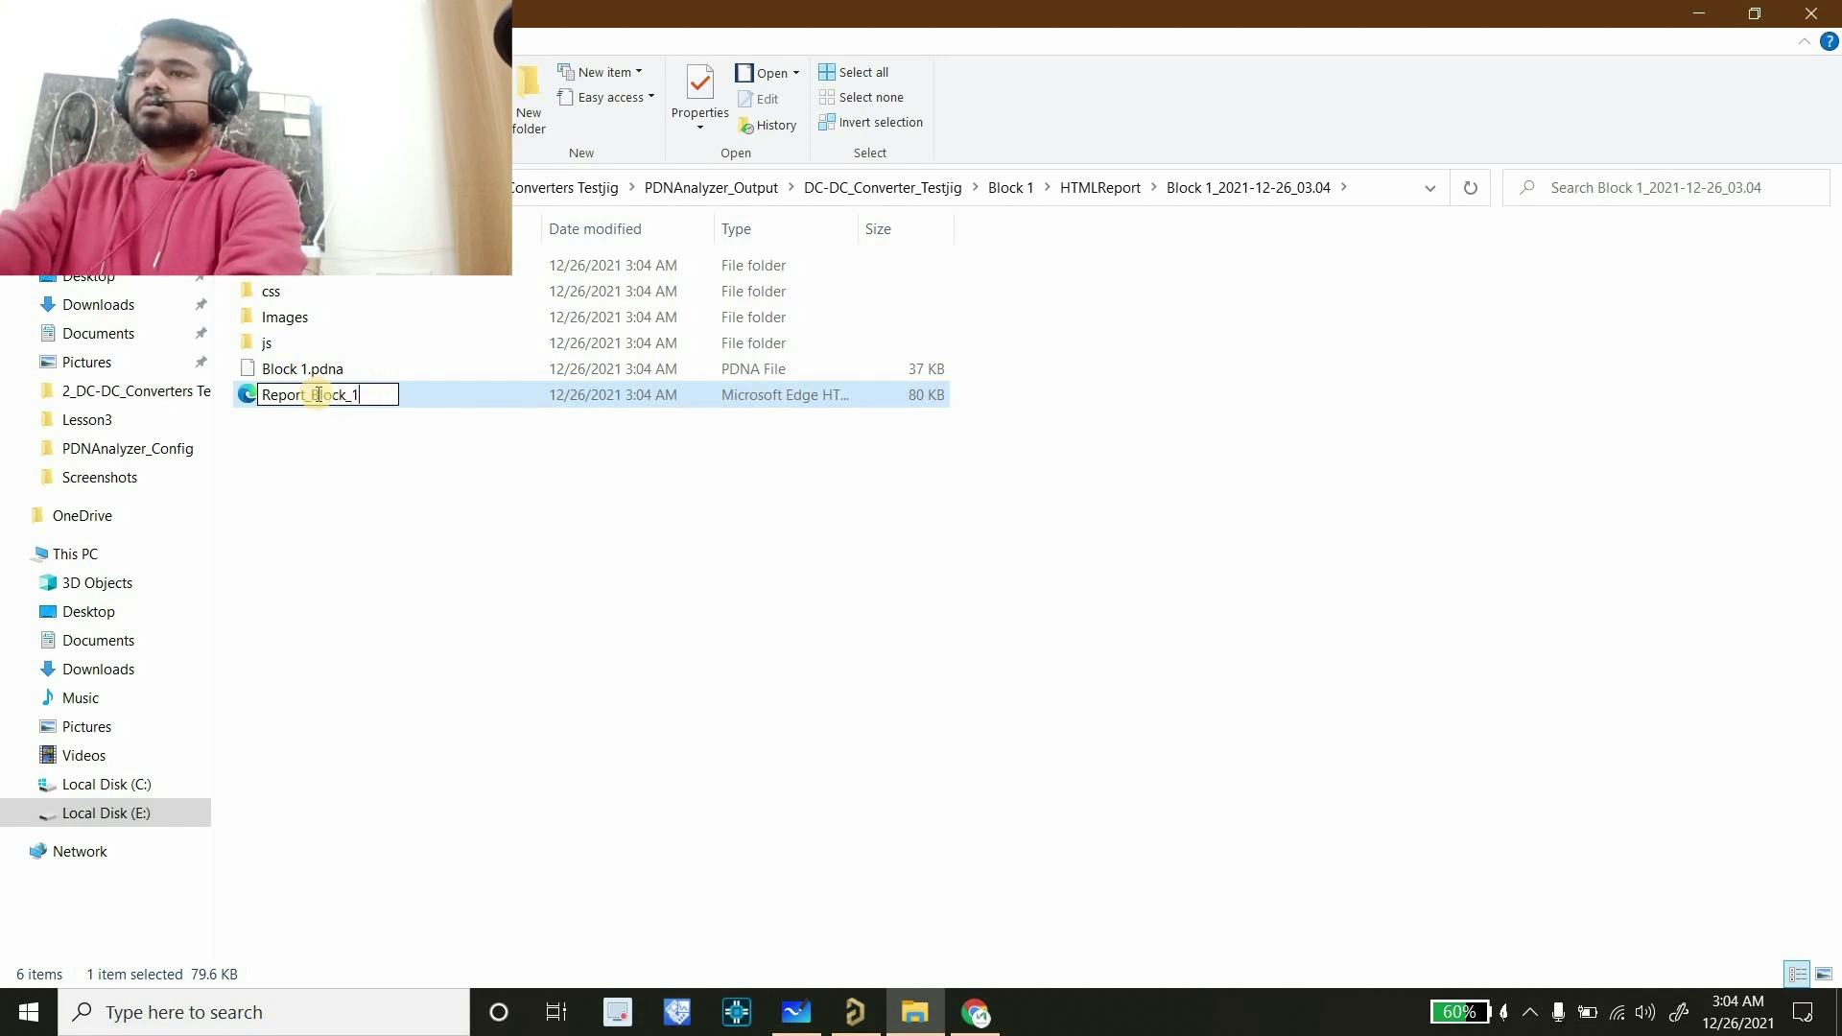
key("Return")
left_click(393, 468)
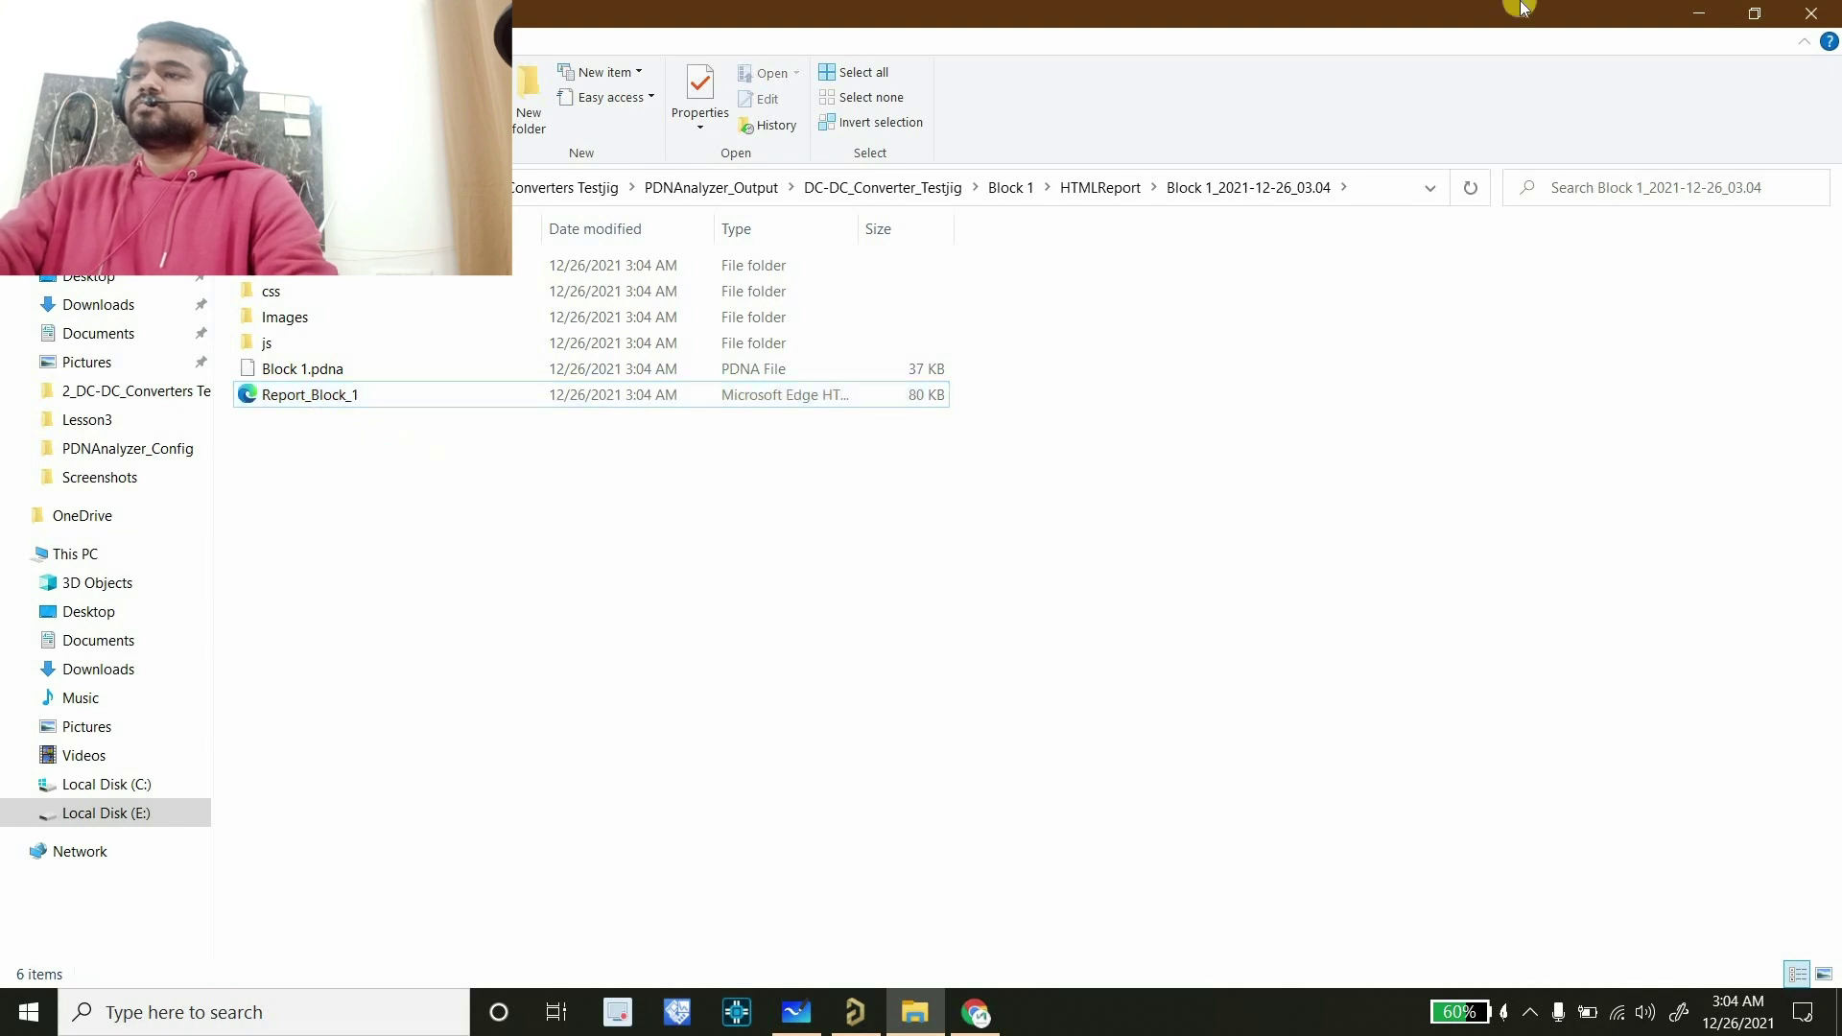
Switch back to Altium Designer and run a batch analysis with Block 2 selected
left_click(1703, 8)
left_click(52, 928)
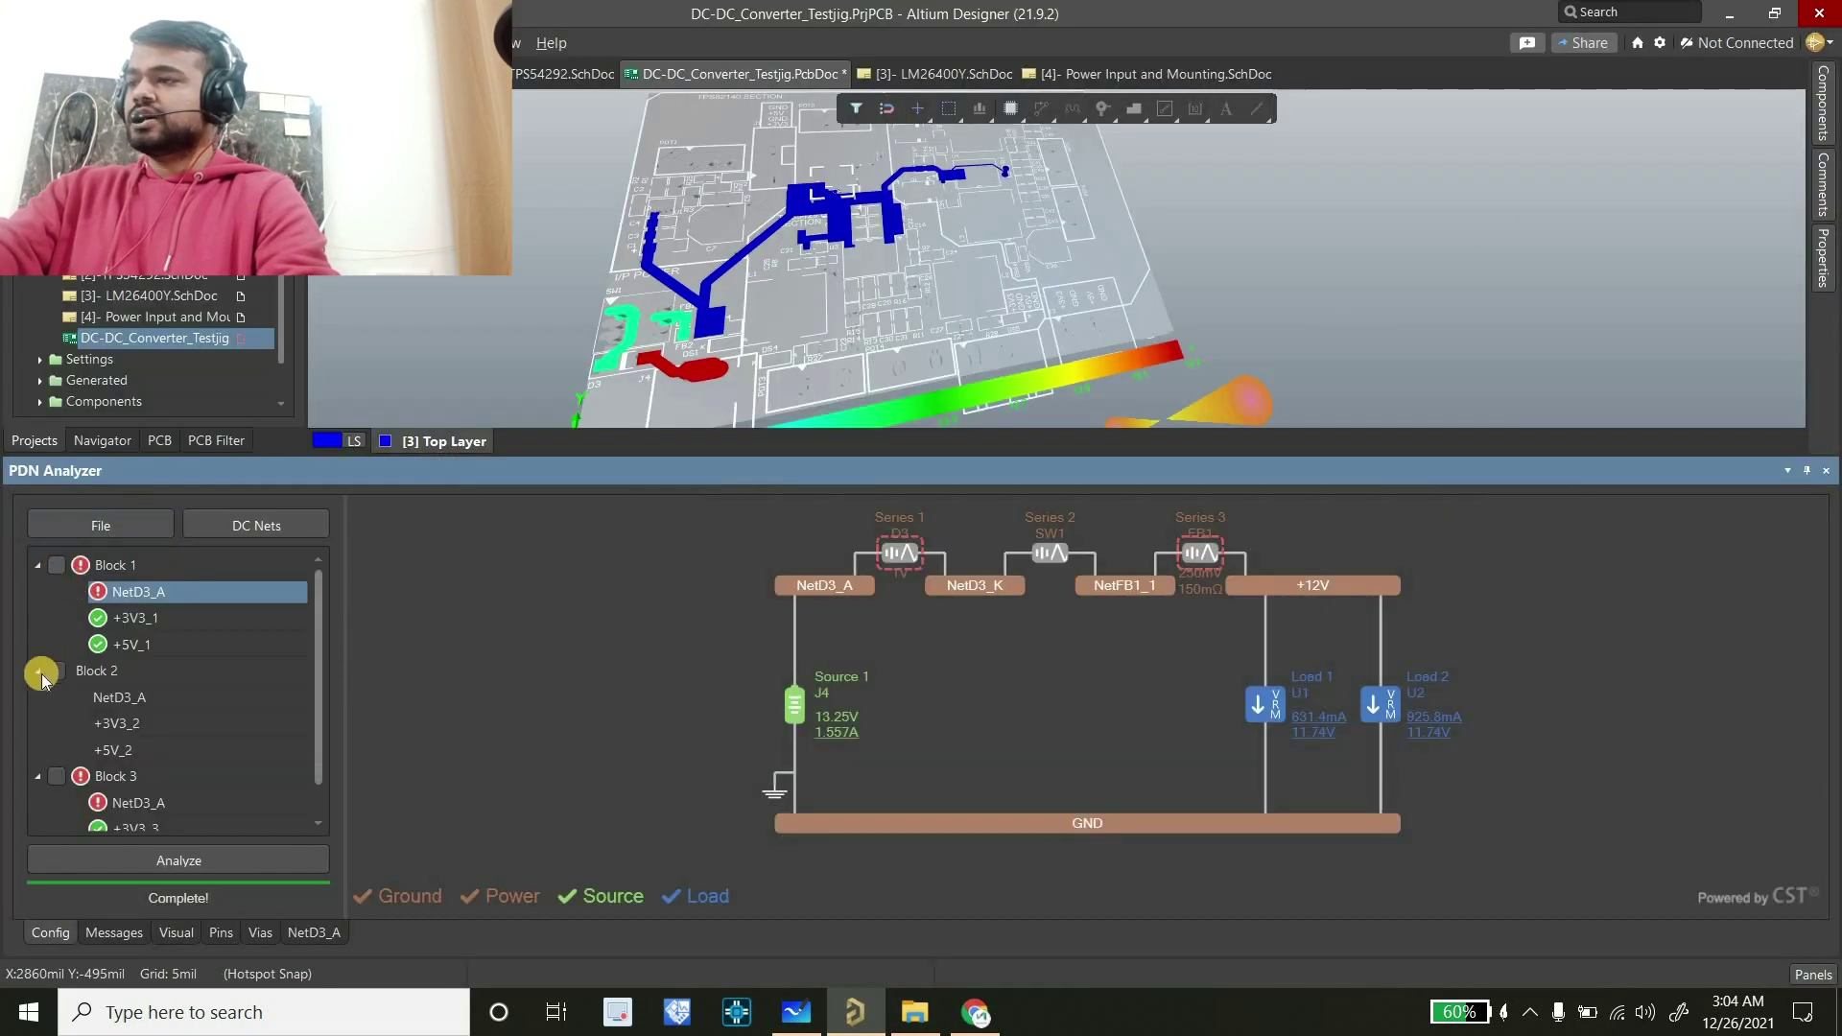
left_click(55, 674)
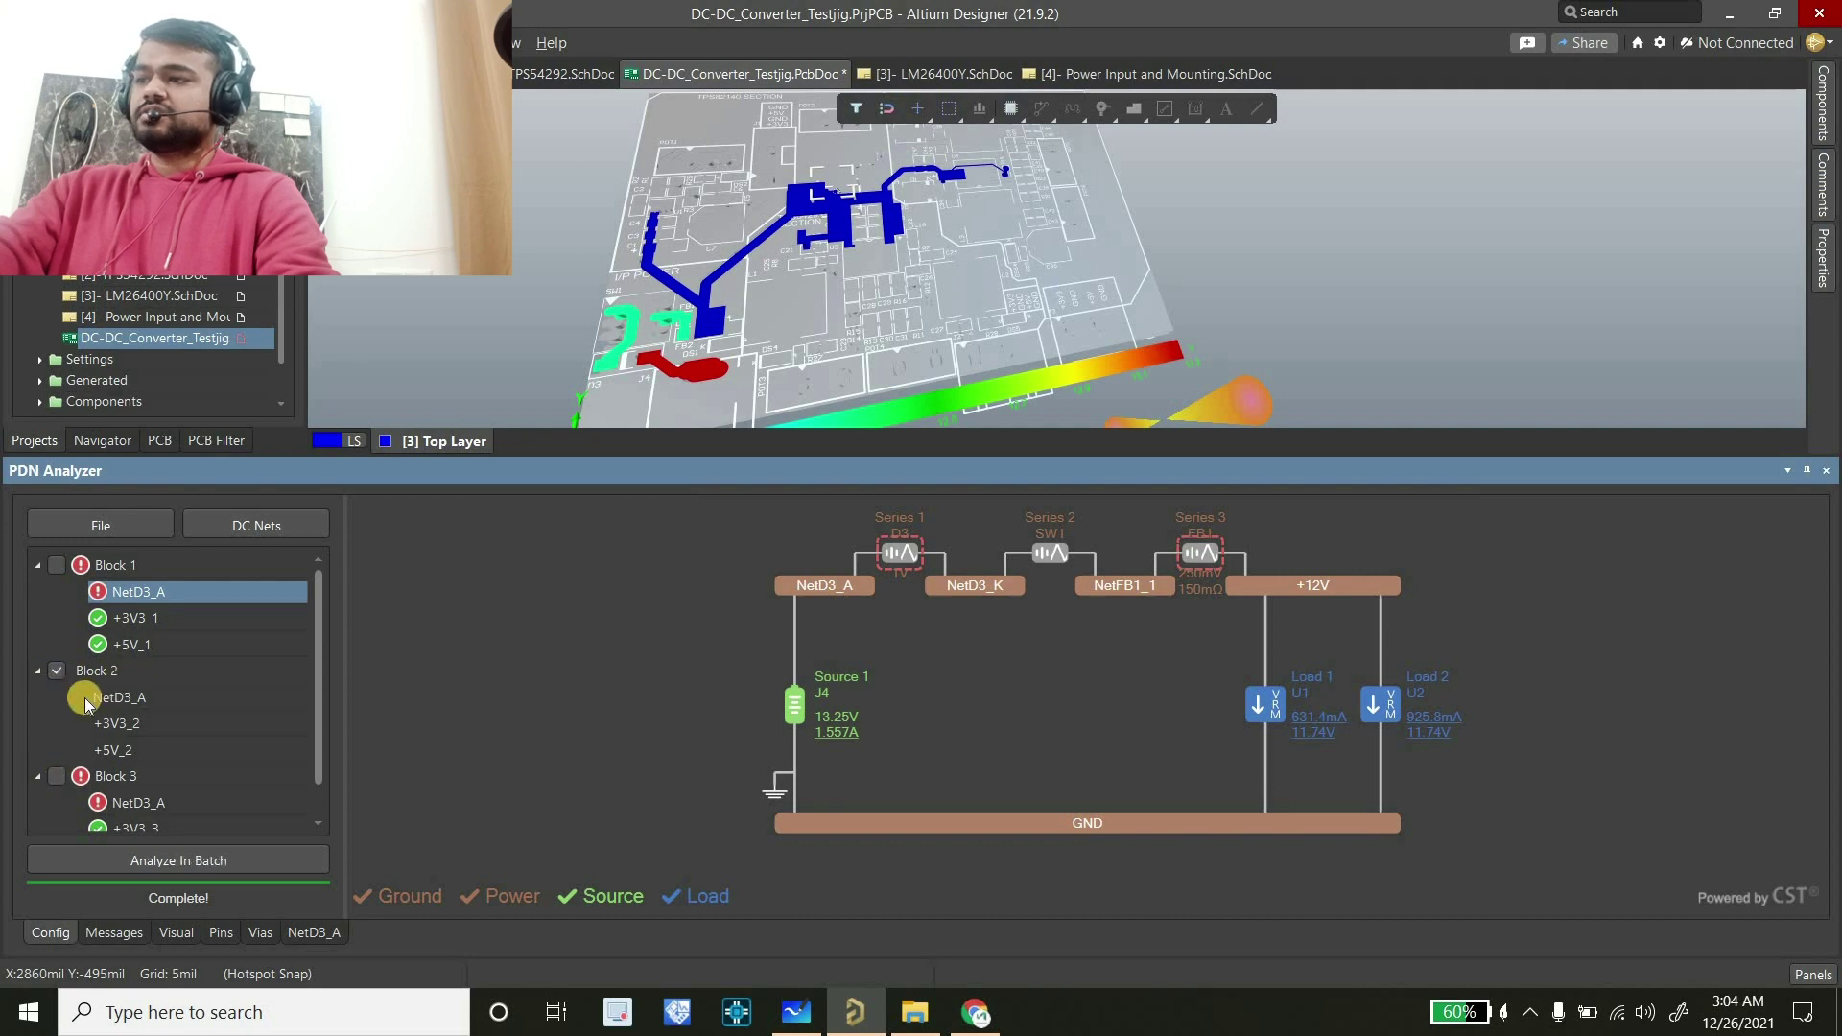
left_click(191, 861)
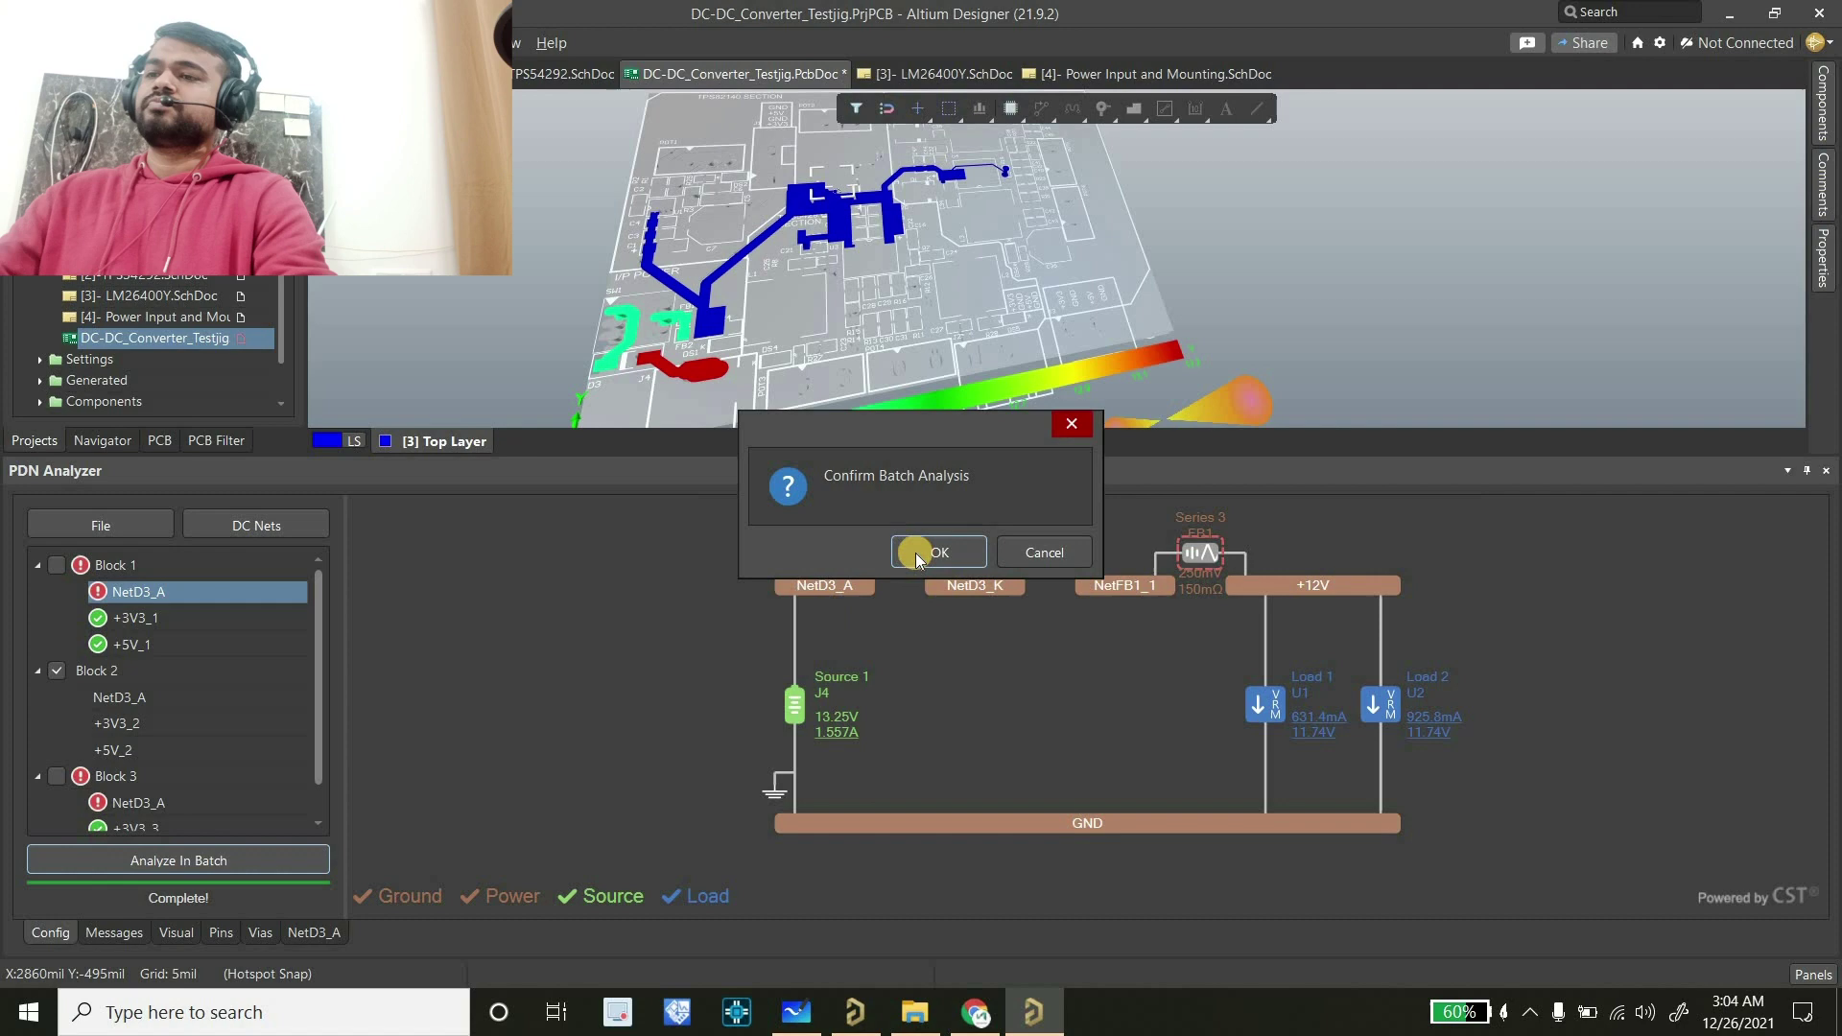
left_click(918, 553)
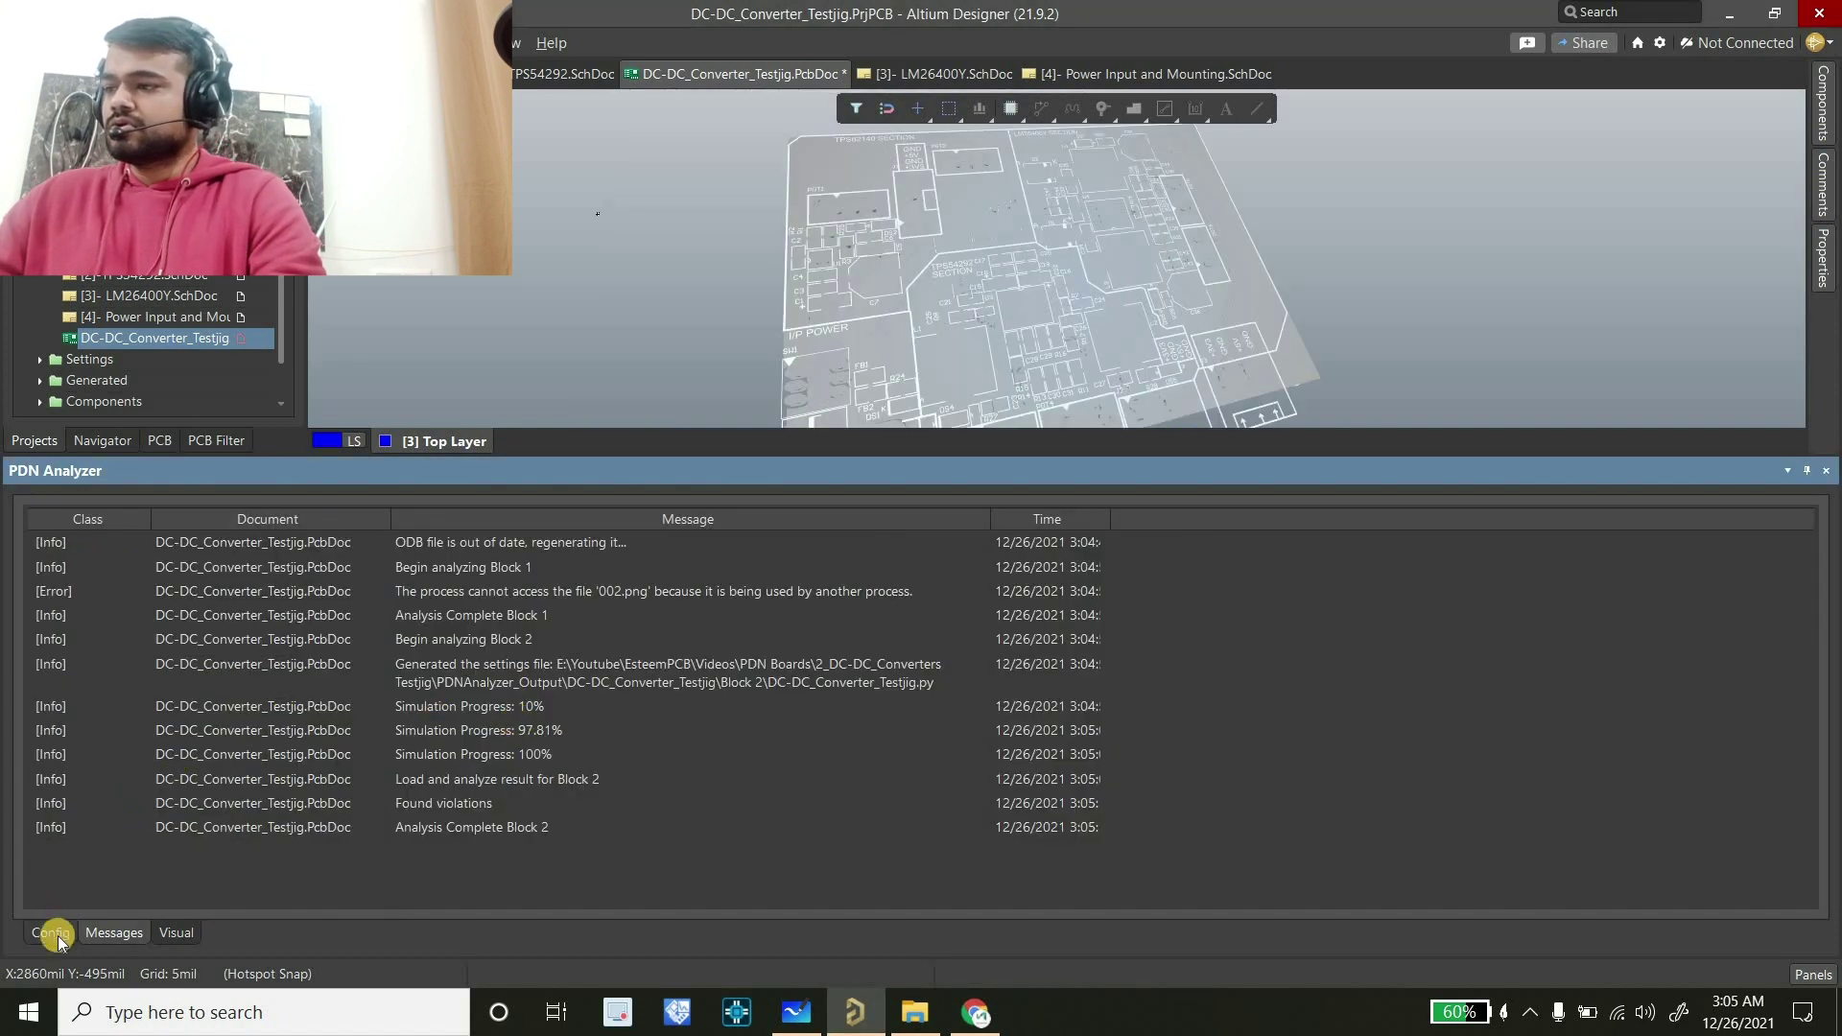
Check the simulation messages and bring up the NetD3_A results of Block 2
left_click(63, 935)
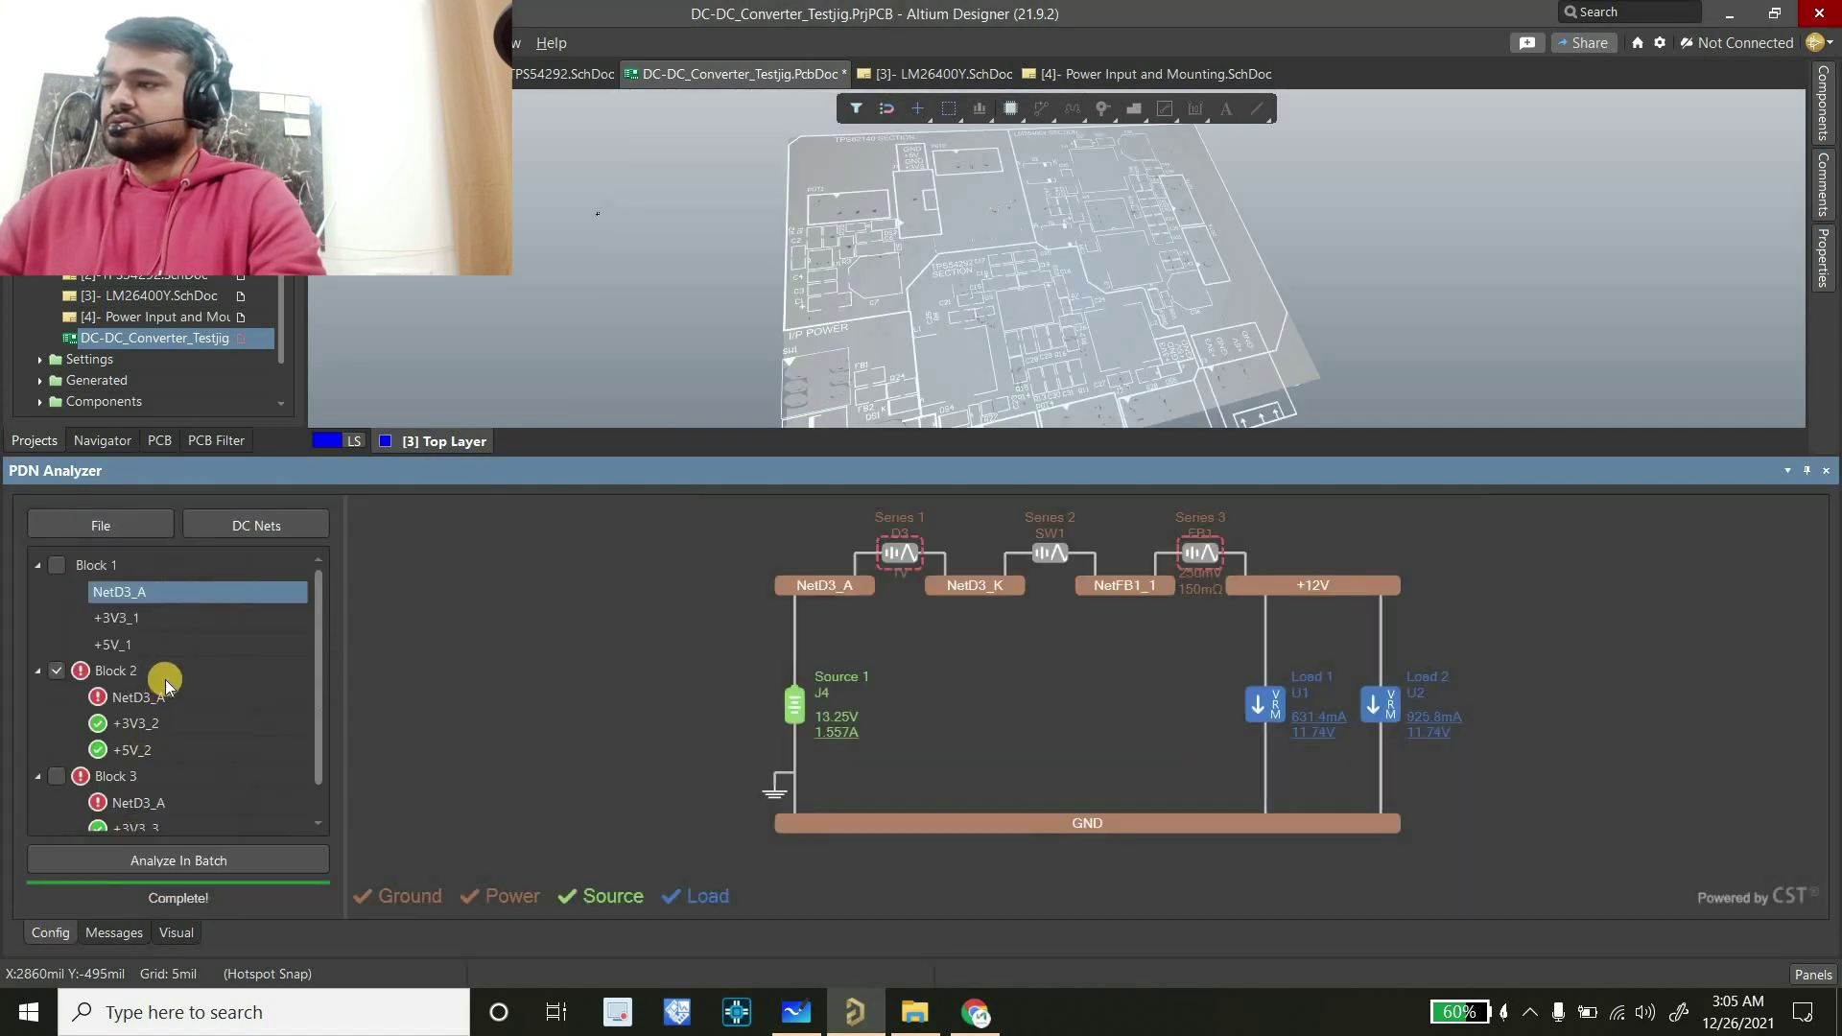
left_click(114, 933)
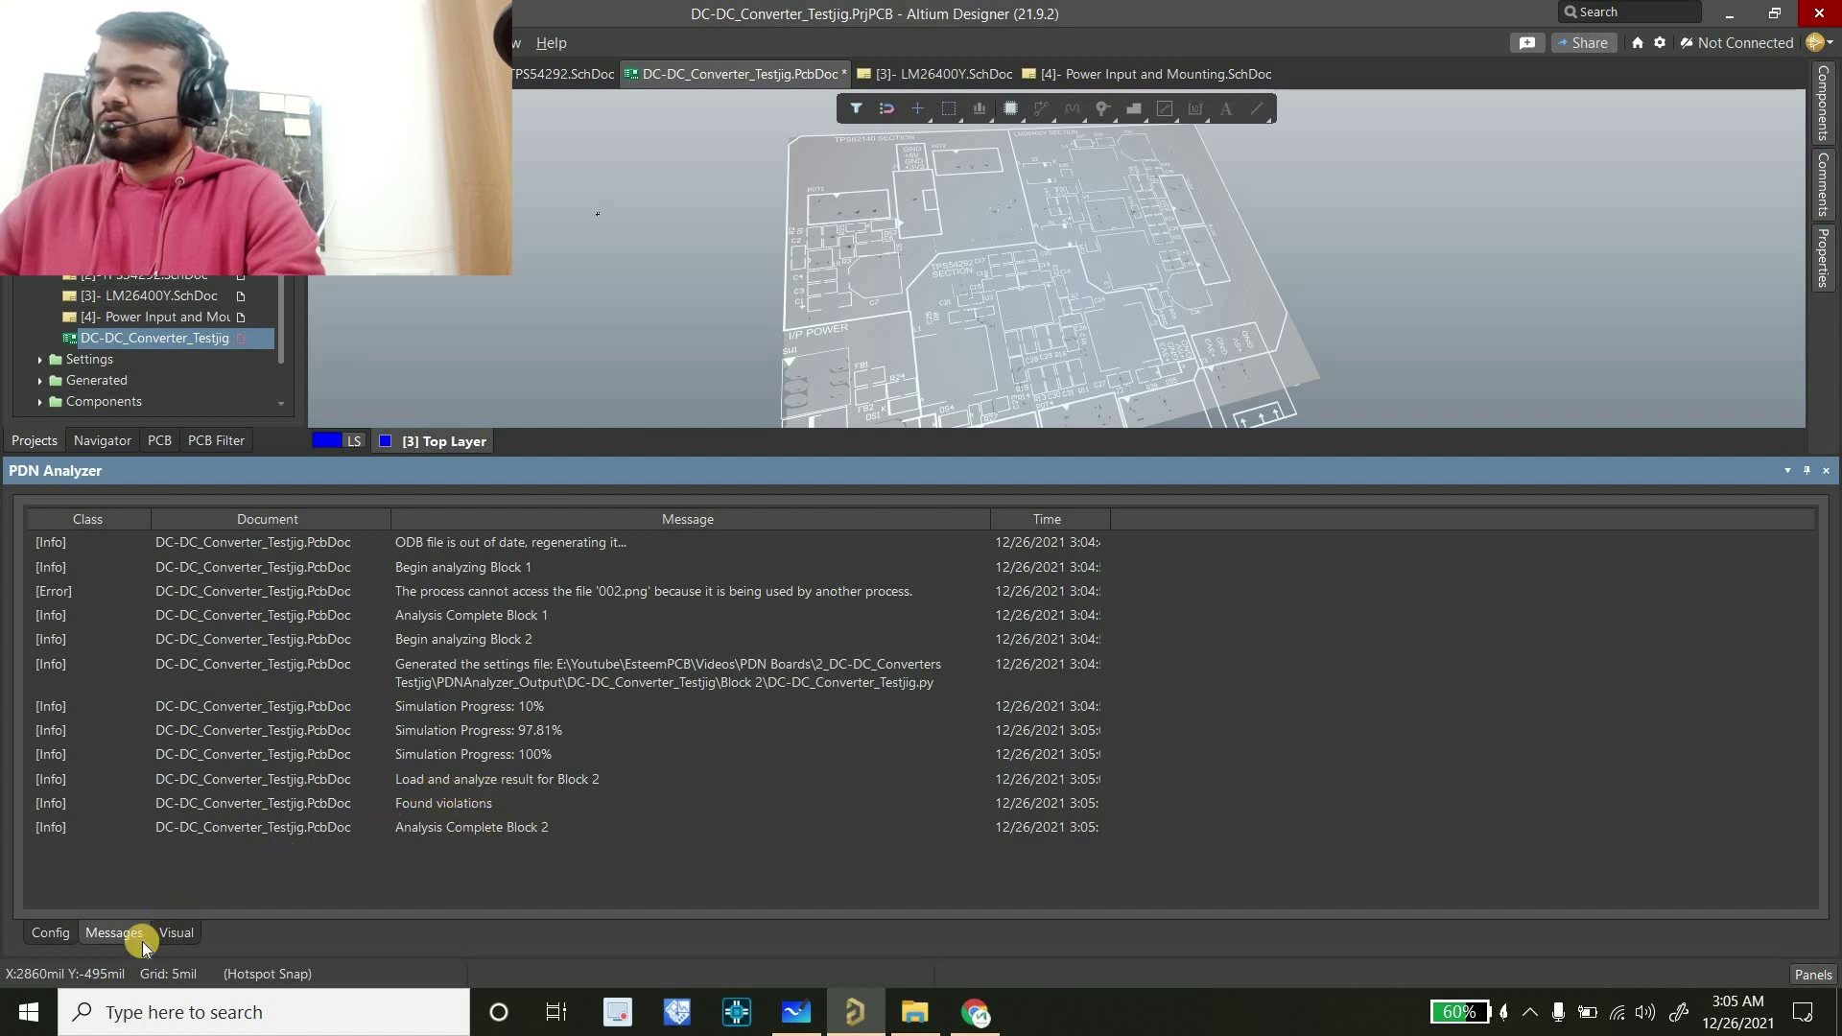
left_click(53, 933)
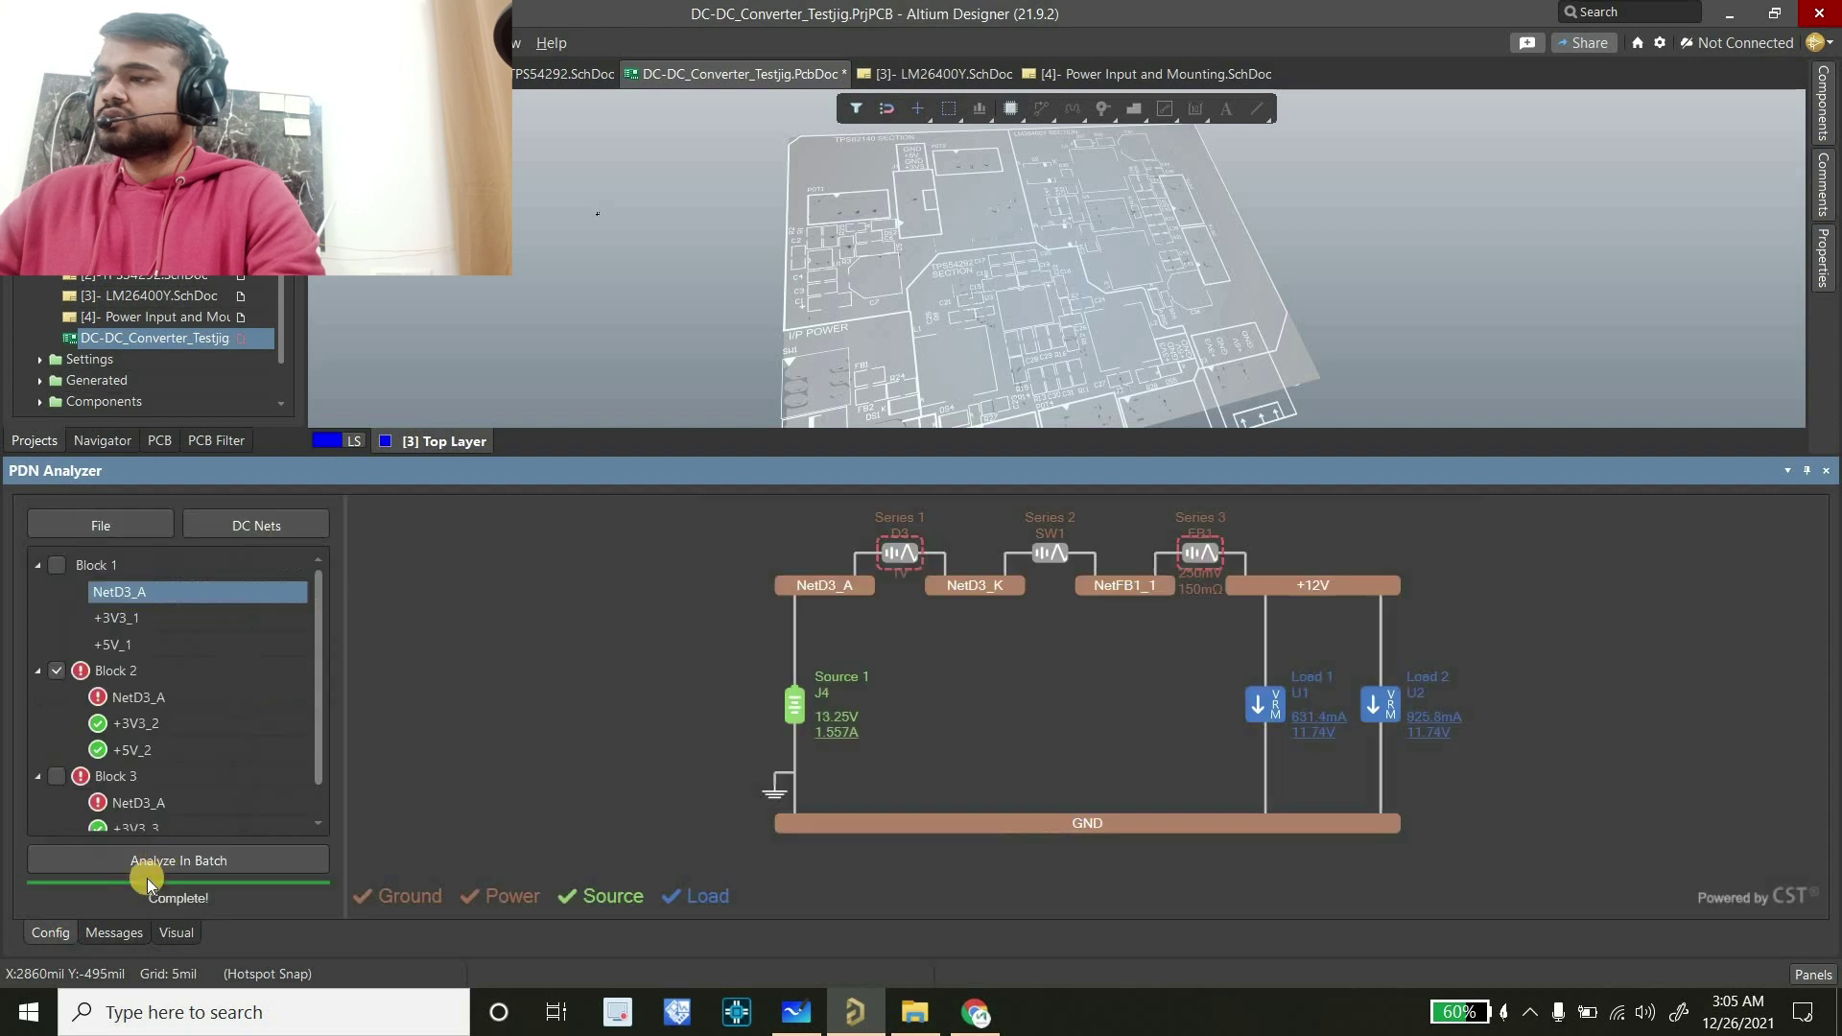
scroll(169, 664, "down", 1)
left_click(158, 661)
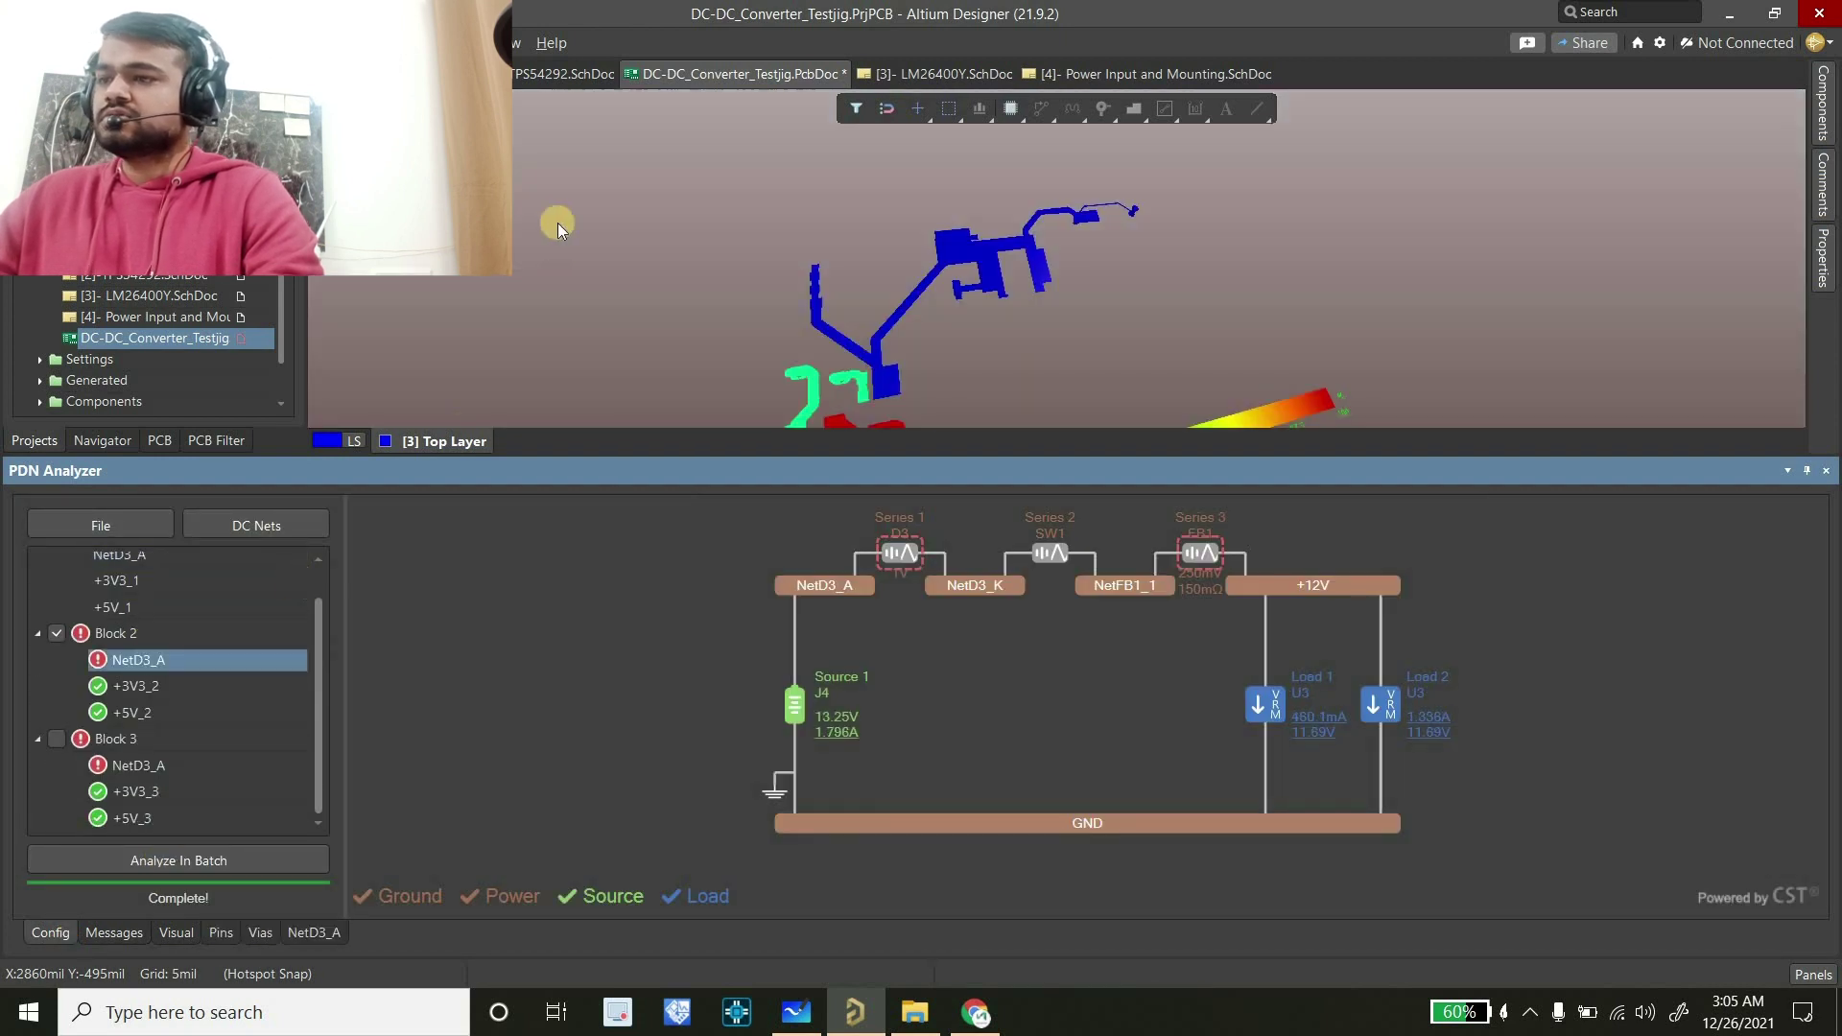
Examine the Block 2 NetD3_A voltage display and the results of the flagged series elements D3 and FB1
scroll(581, 257, "down", 4, "ctrl")
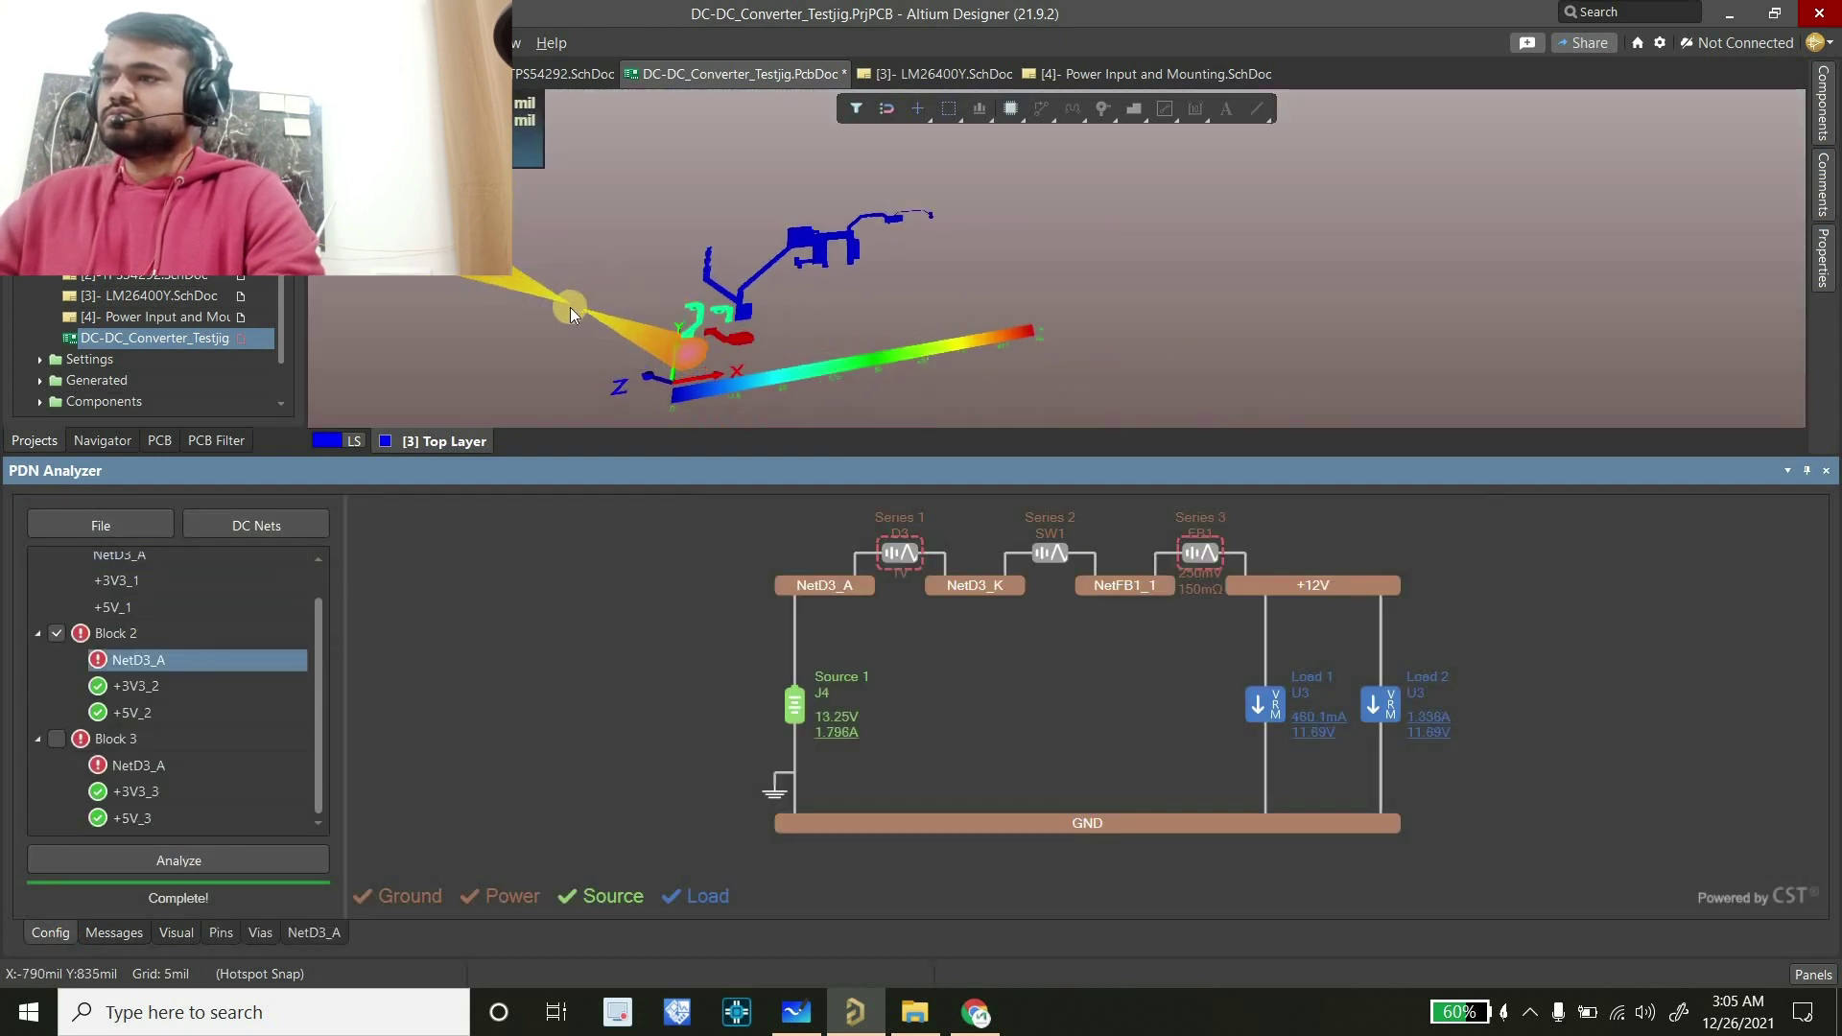
scroll(570, 307, "up", 2, "ctrl")
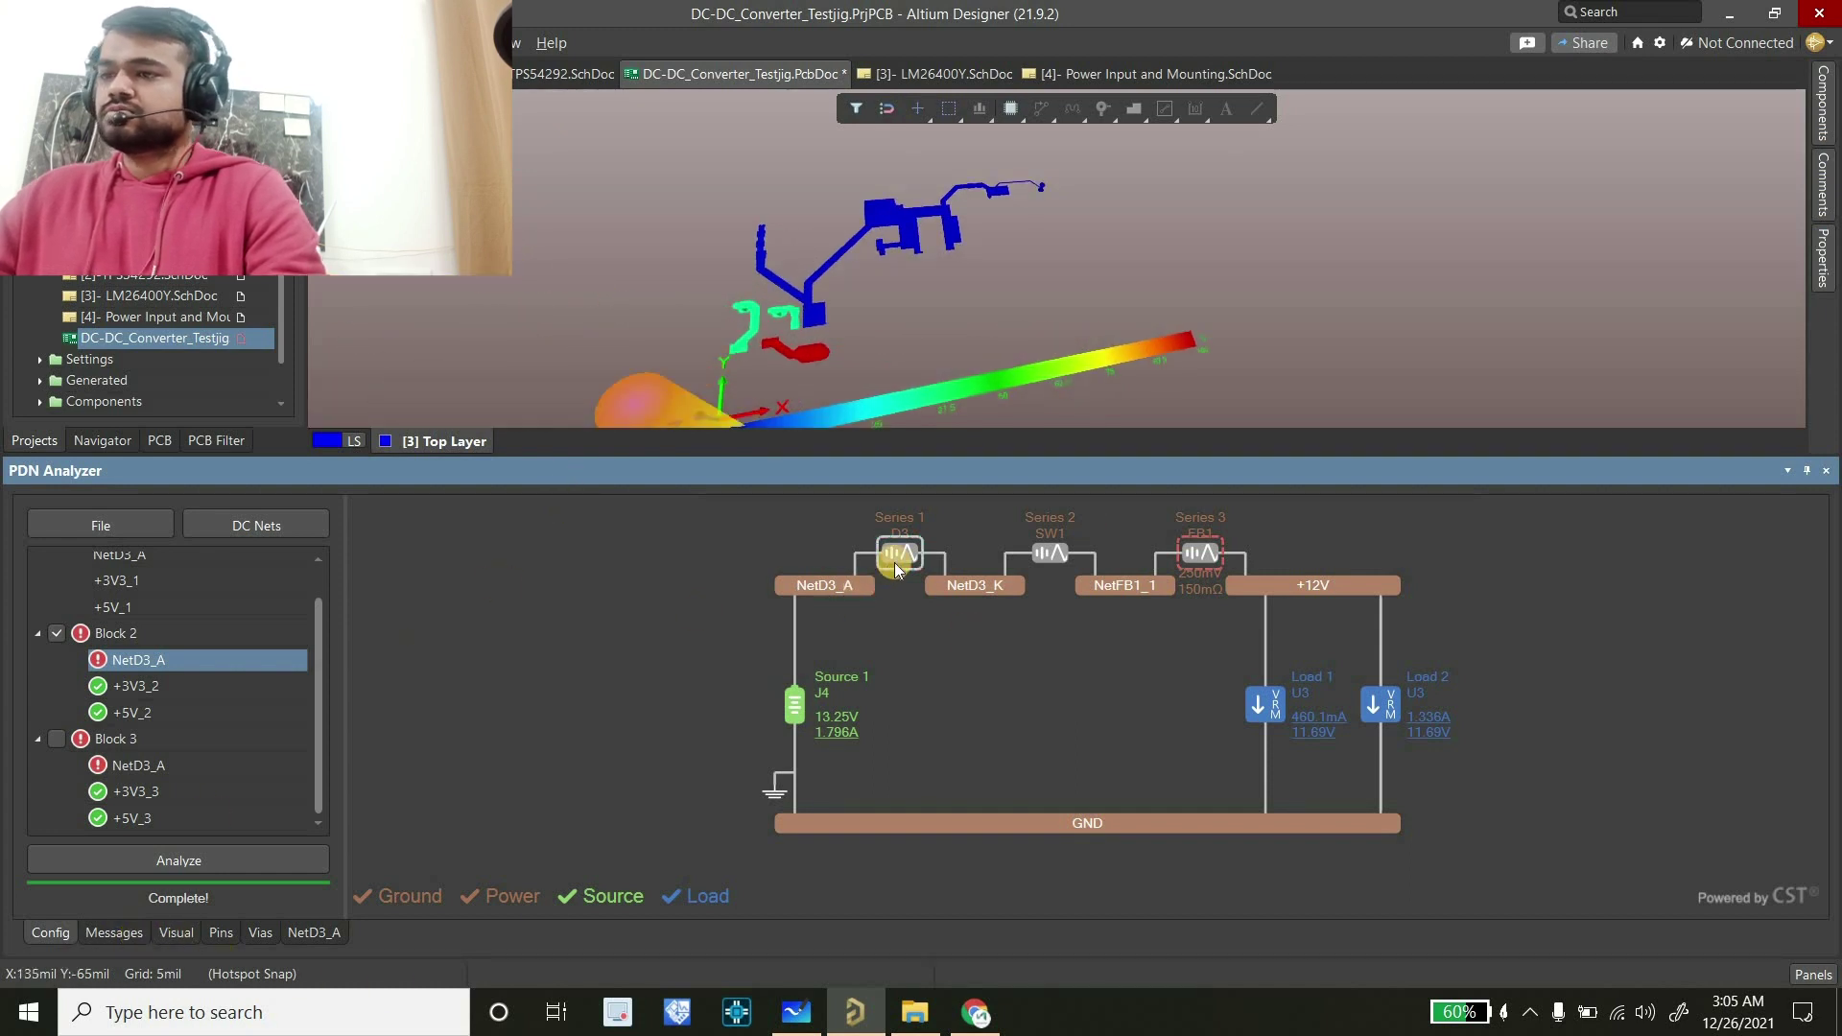
mouse_move(894, 562)
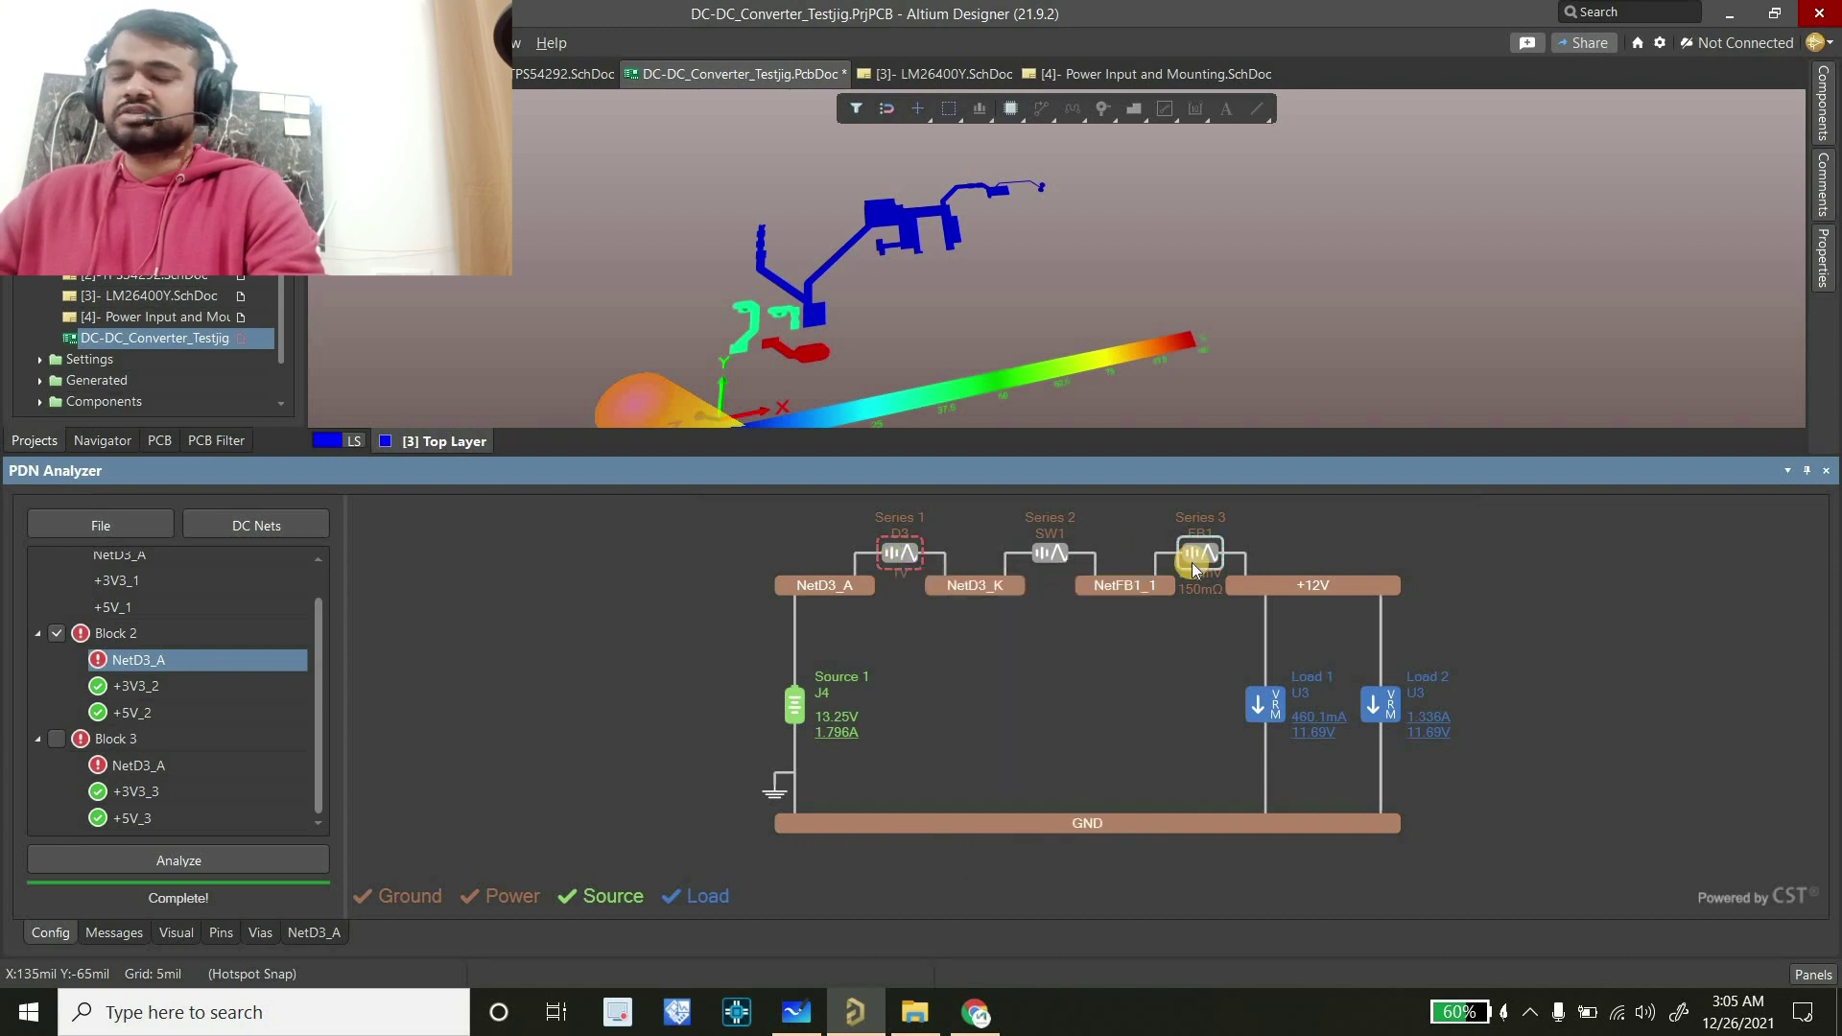
mouse_move(1194, 570)
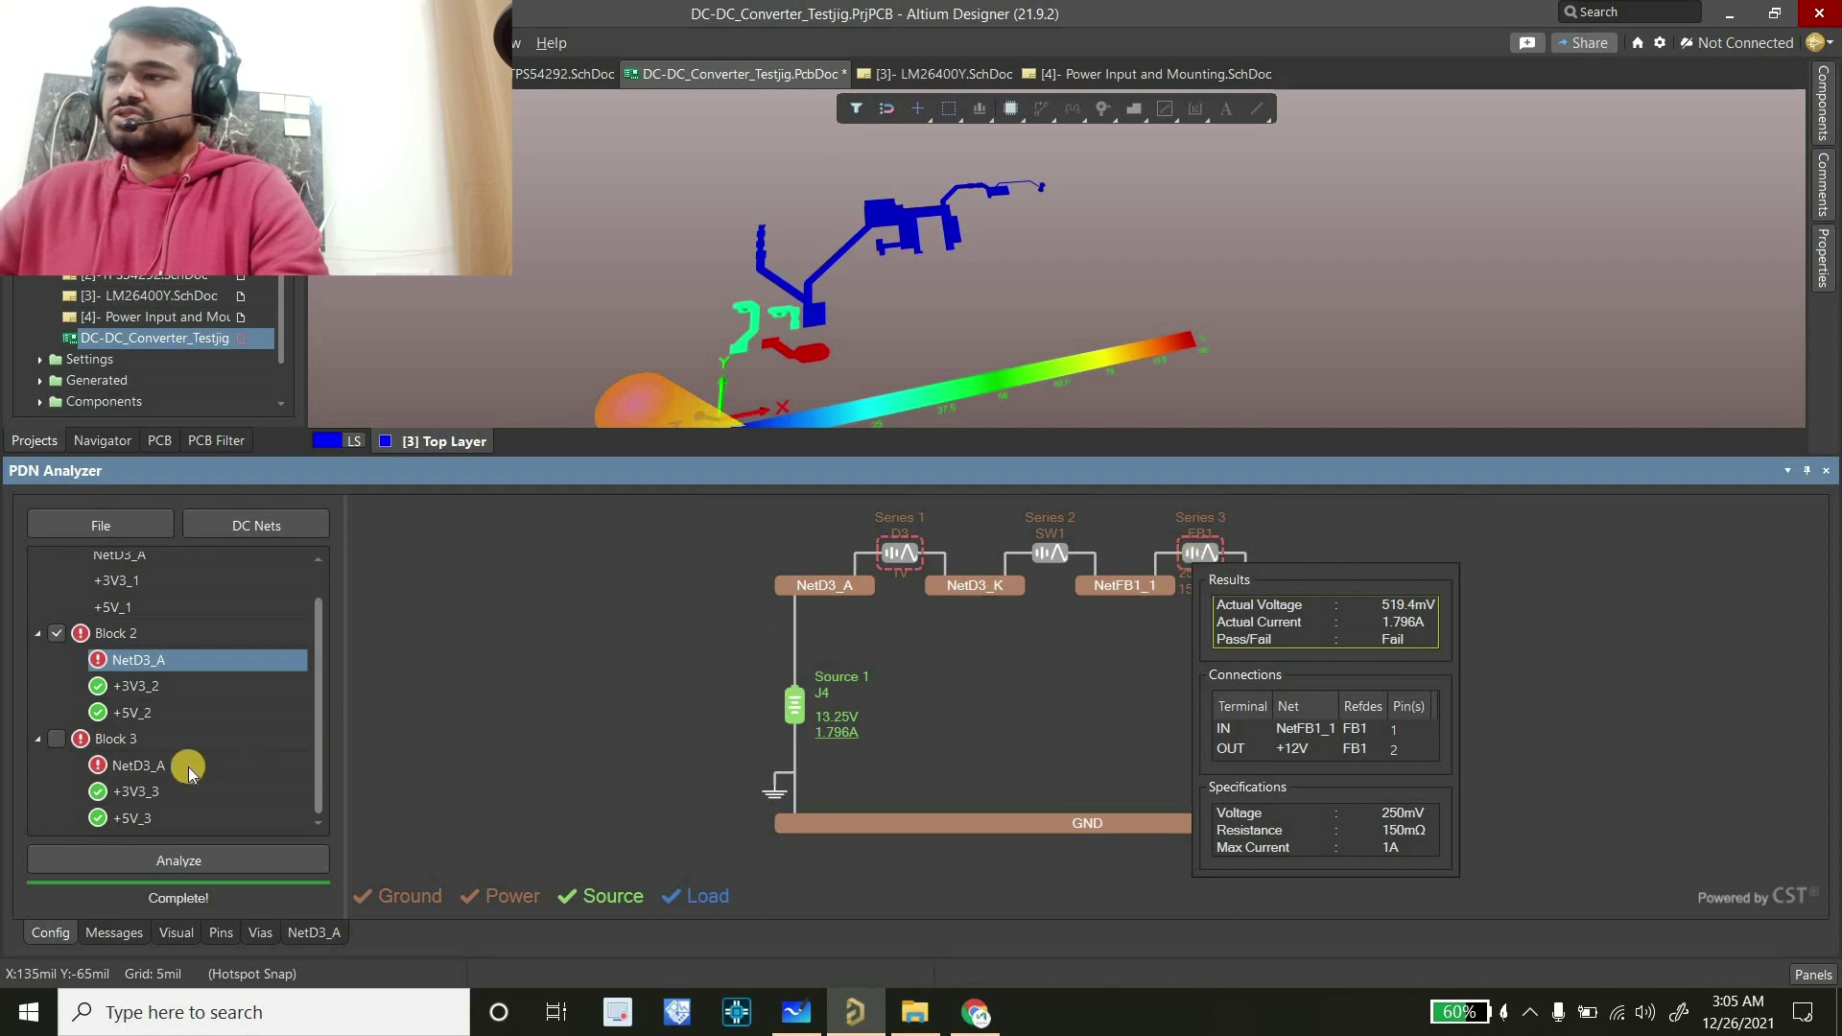
Turn on the board overlay for the Block 2 NetD3_A voltage results and show them in 3D
left_click(169, 932)
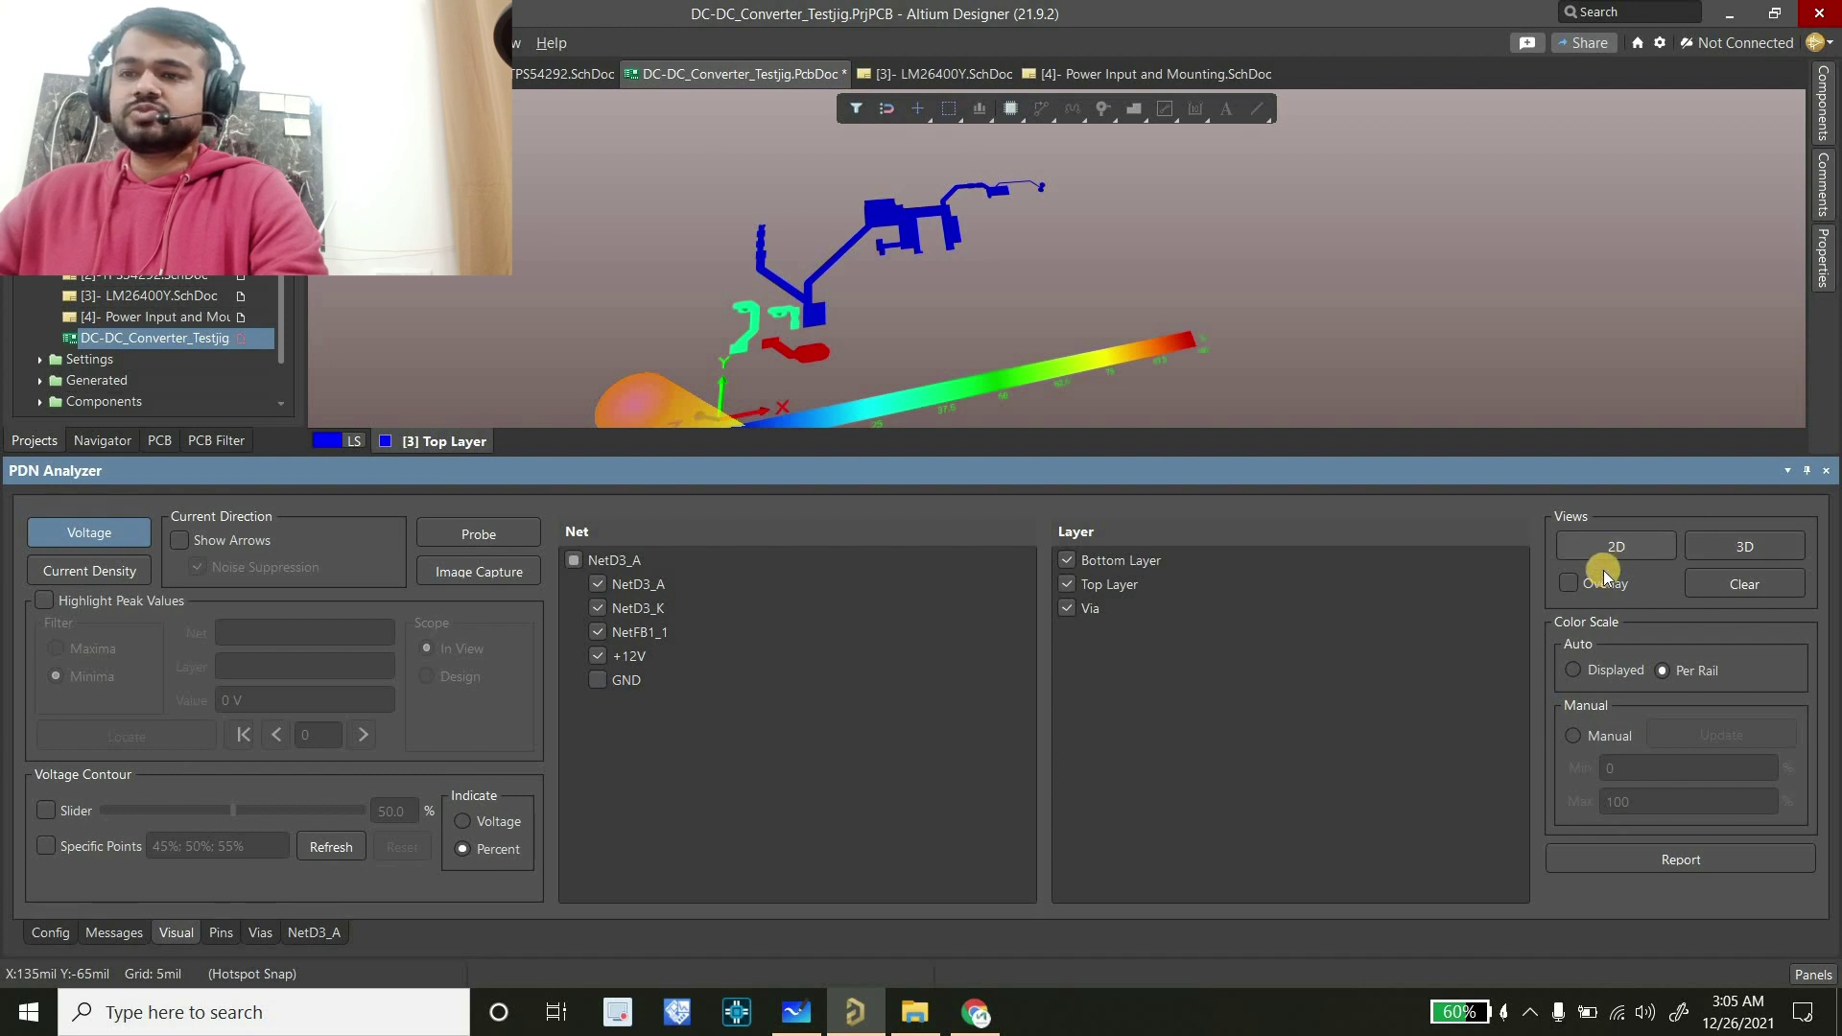
left_click(1570, 583)
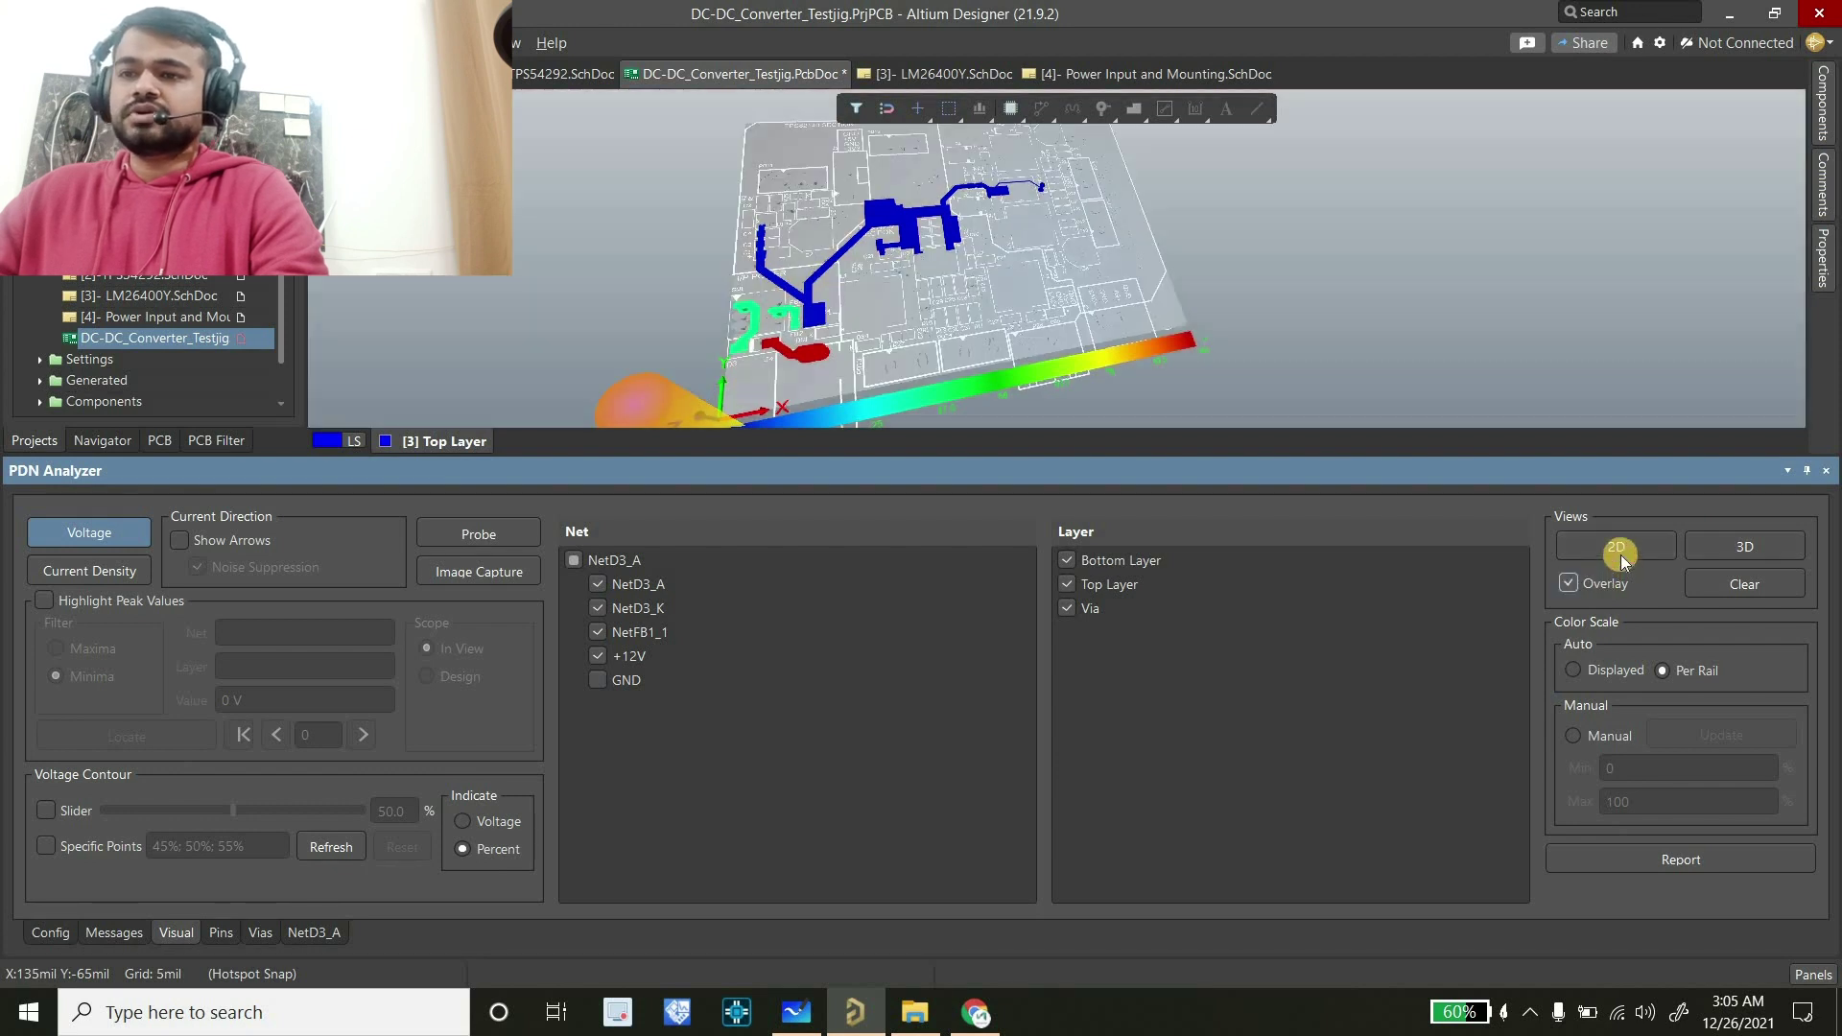
left_click(1741, 544)
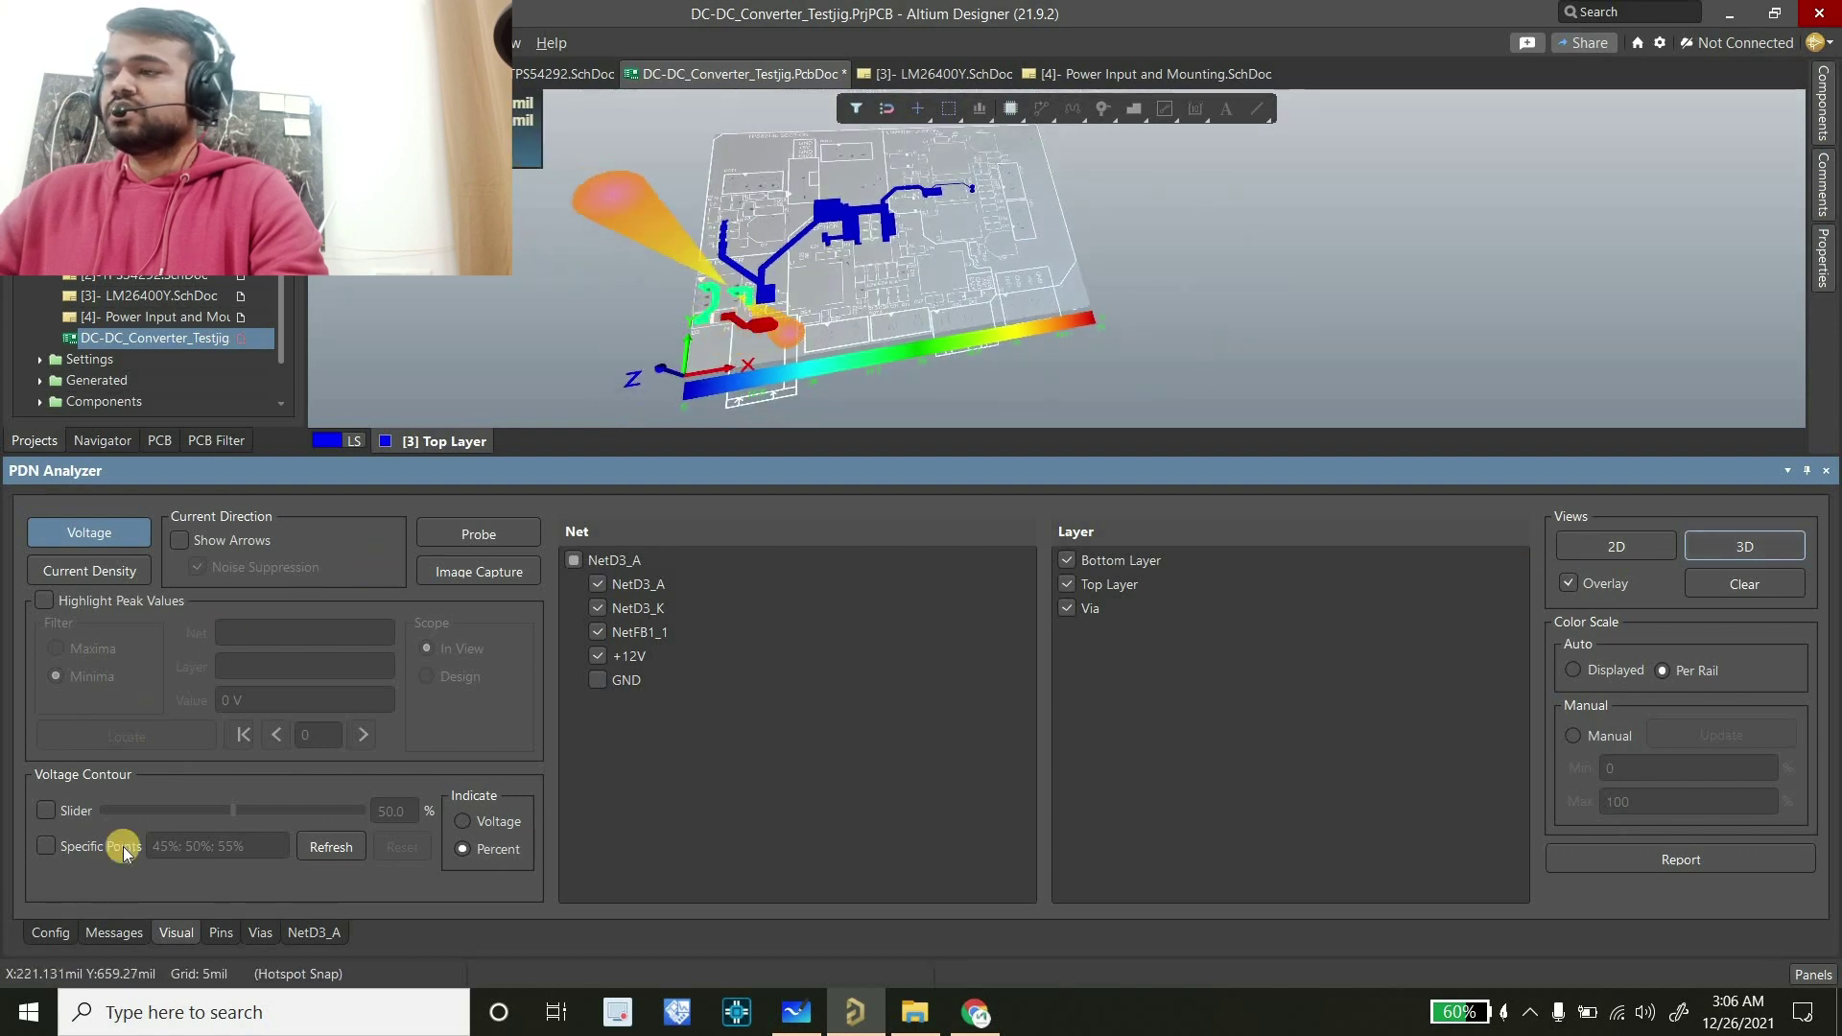
Review the NetD3_A network configuration of Block 1, keeping Block 1 out of the batch selection
left_click(50, 933)
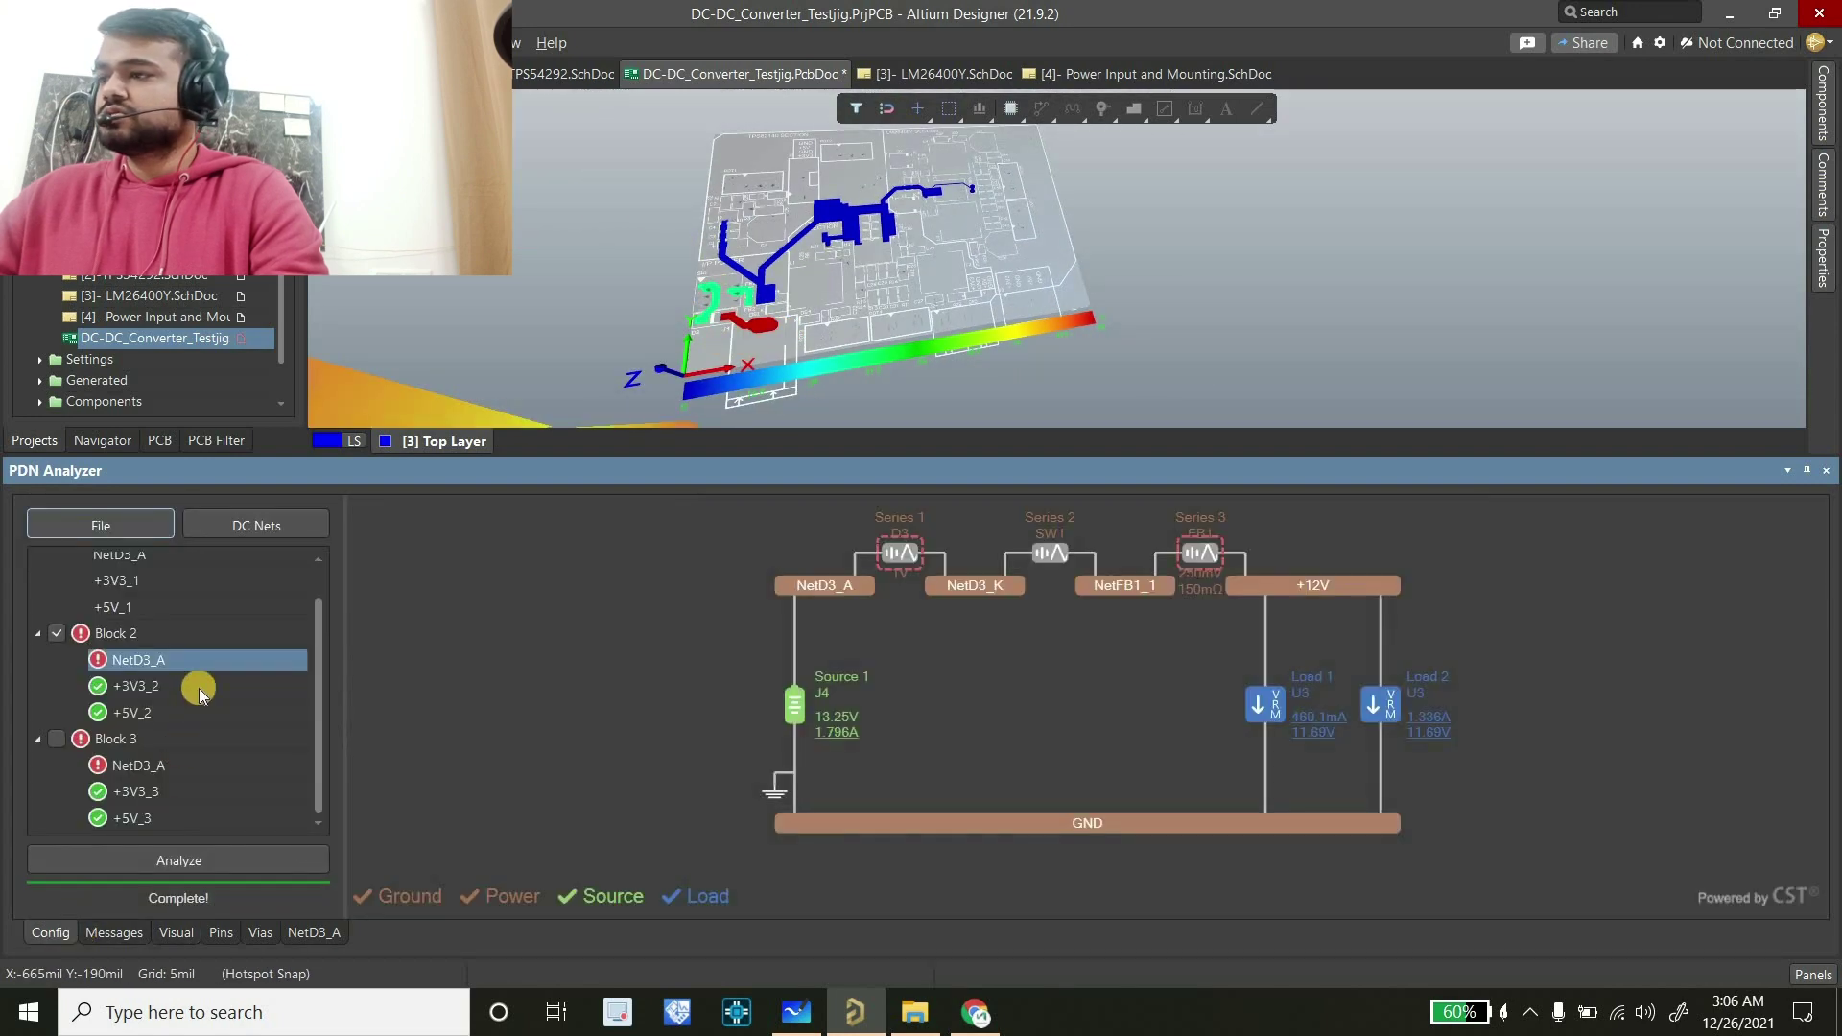
scroll(74, 683, "up", 1)
left_click(57, 565)
left_click(112, 592)
left_click(56, 565)
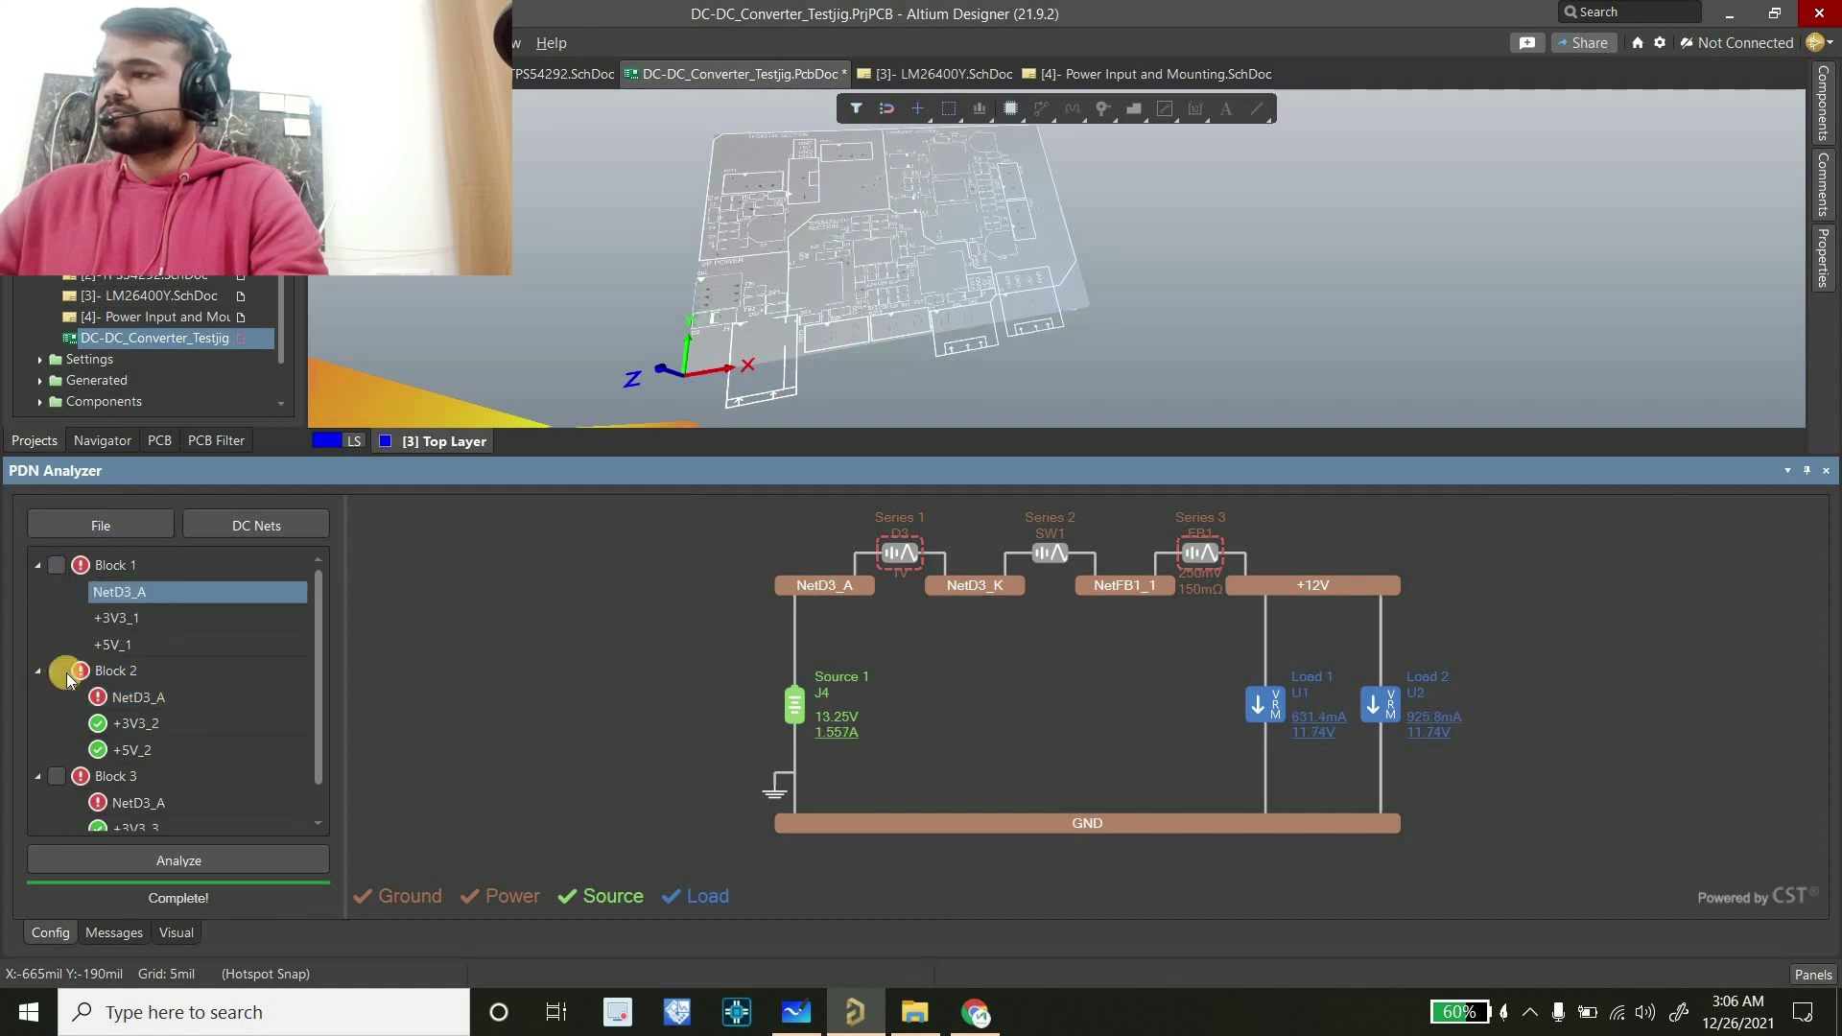
Compare the Block 2 results for NetD3_A, +3V3_2 and +5V_2 on the board, inspecting the NetD3_A copper up close
left_click(134, 698)
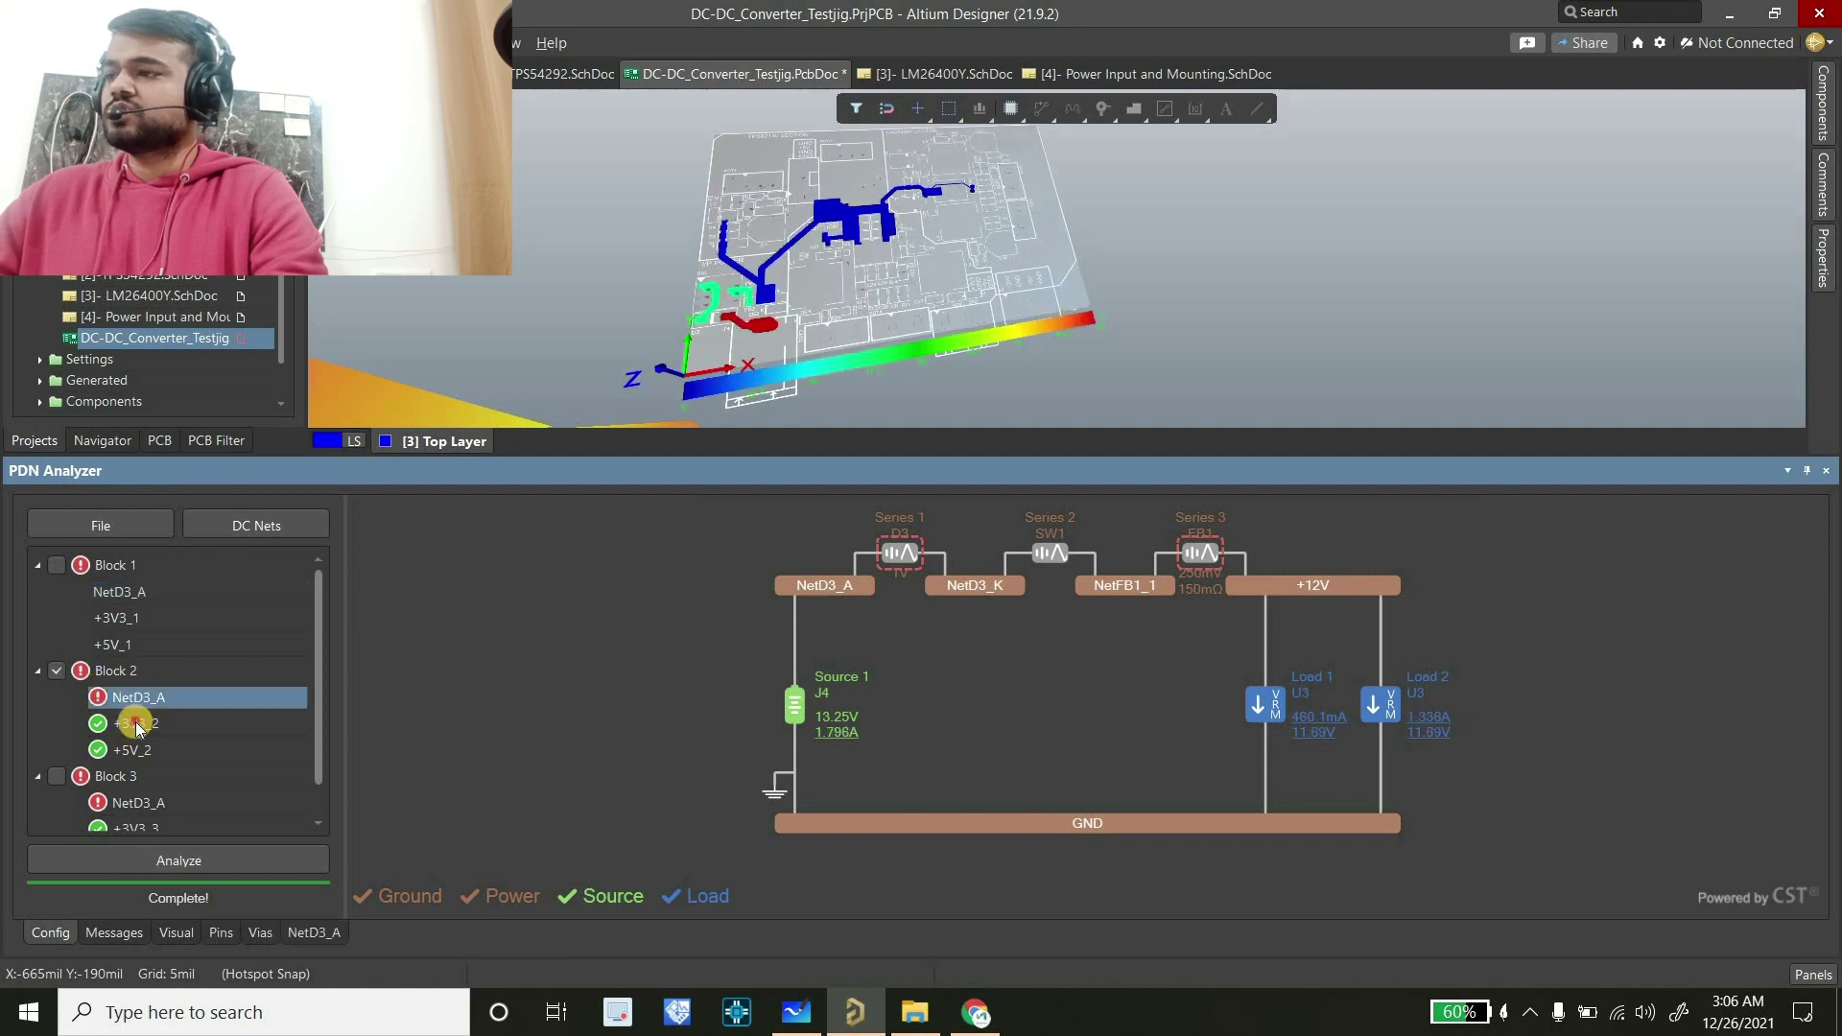
left_click(135, 721)
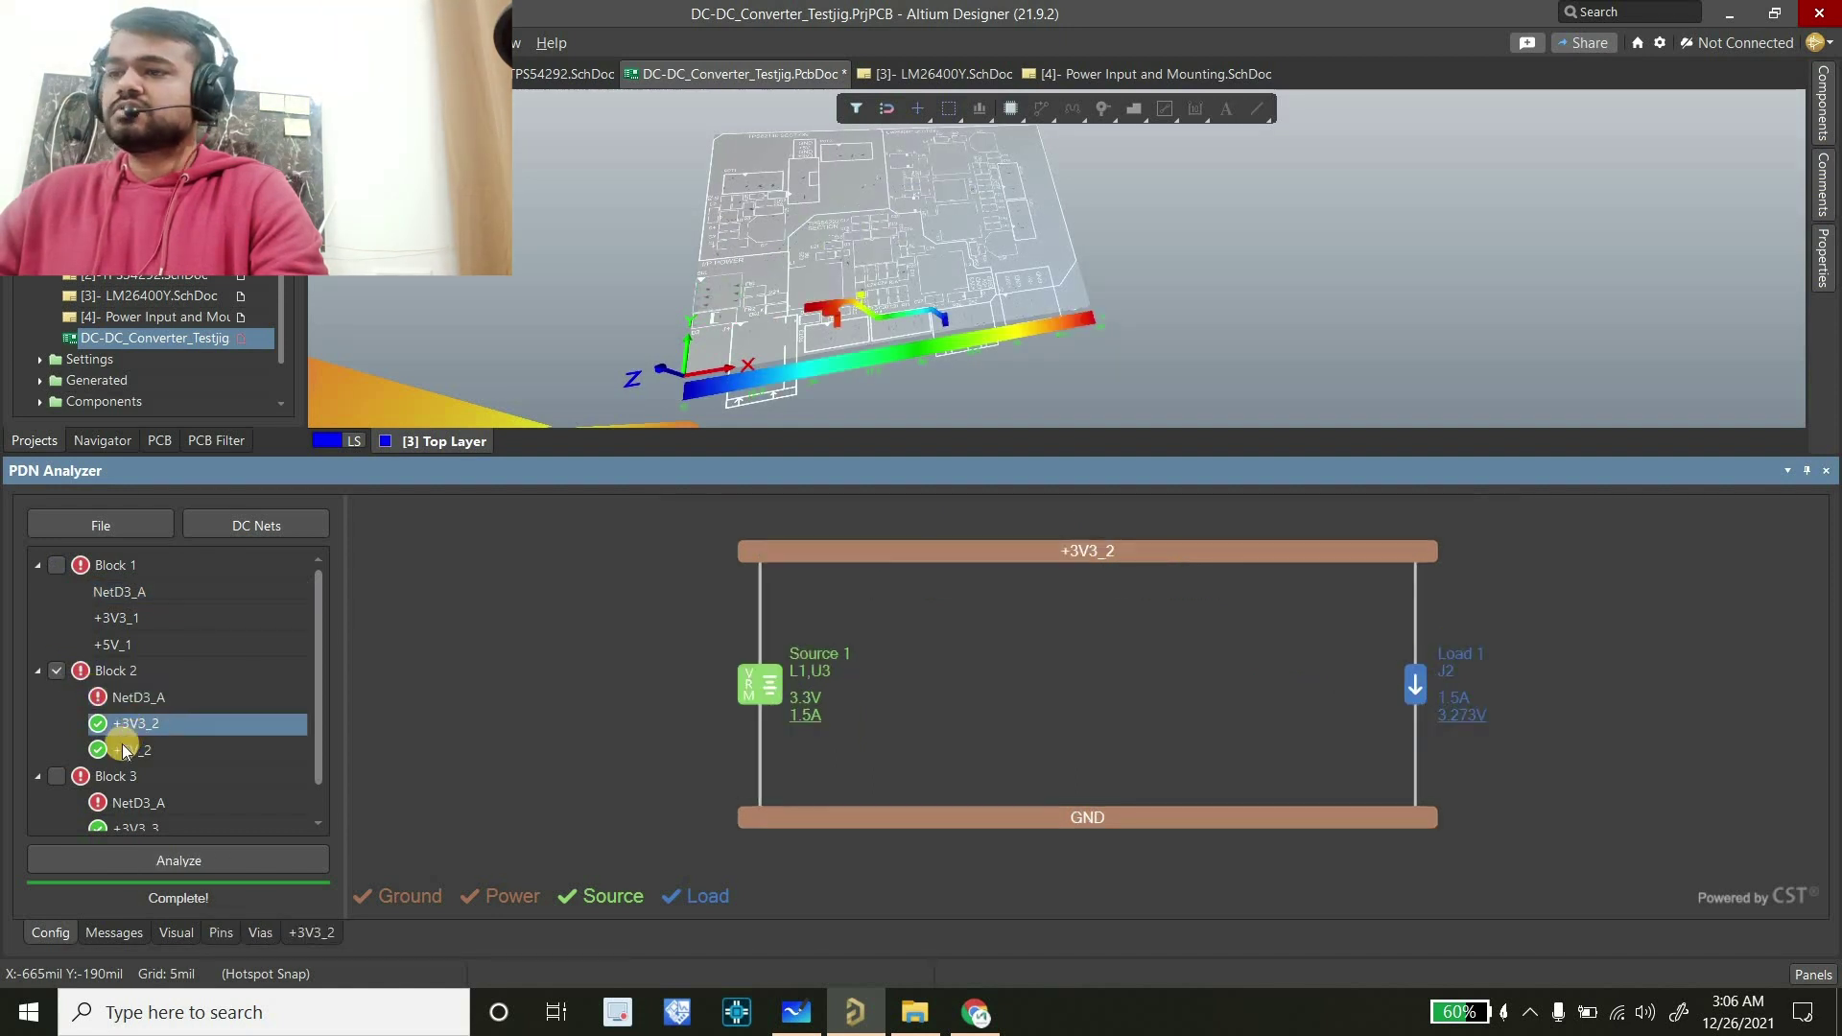
left_click(119, 748)
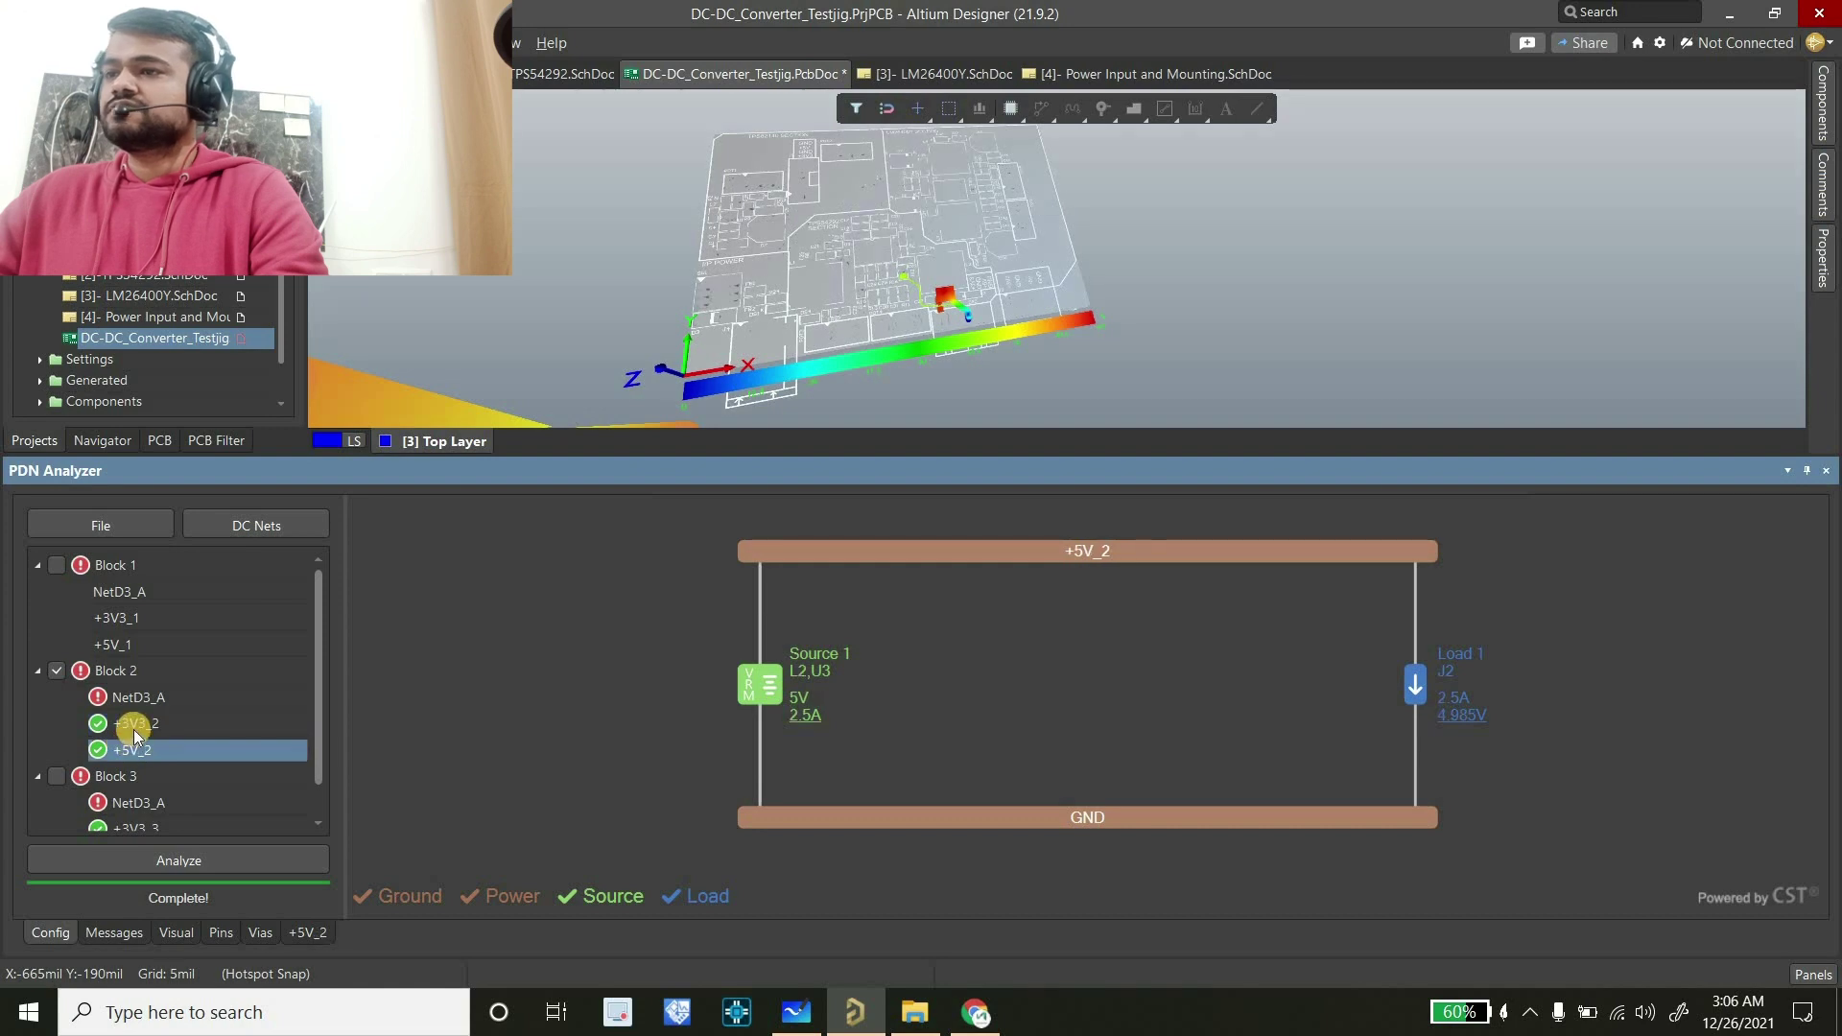
left_click(134, 698)
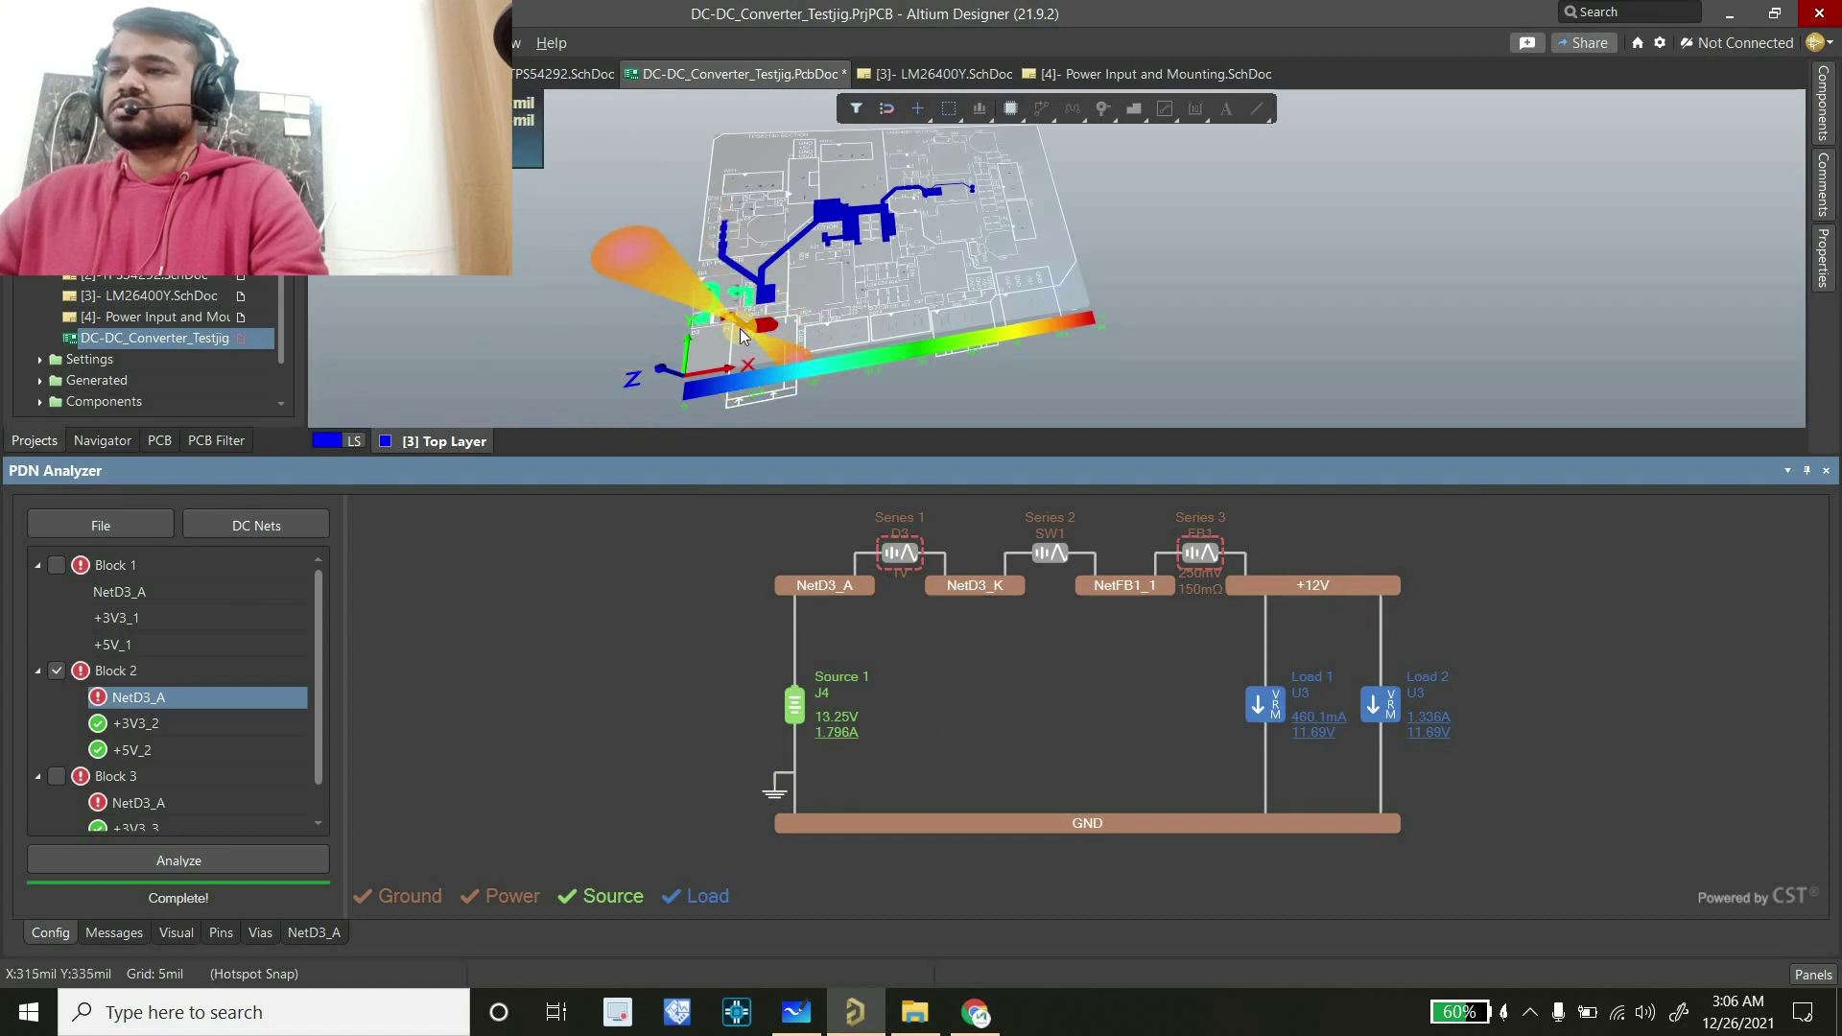
scroll(738, 330, "up", 5, "ctrl")
scroll(712, 326, "down", 5, "ctrl")
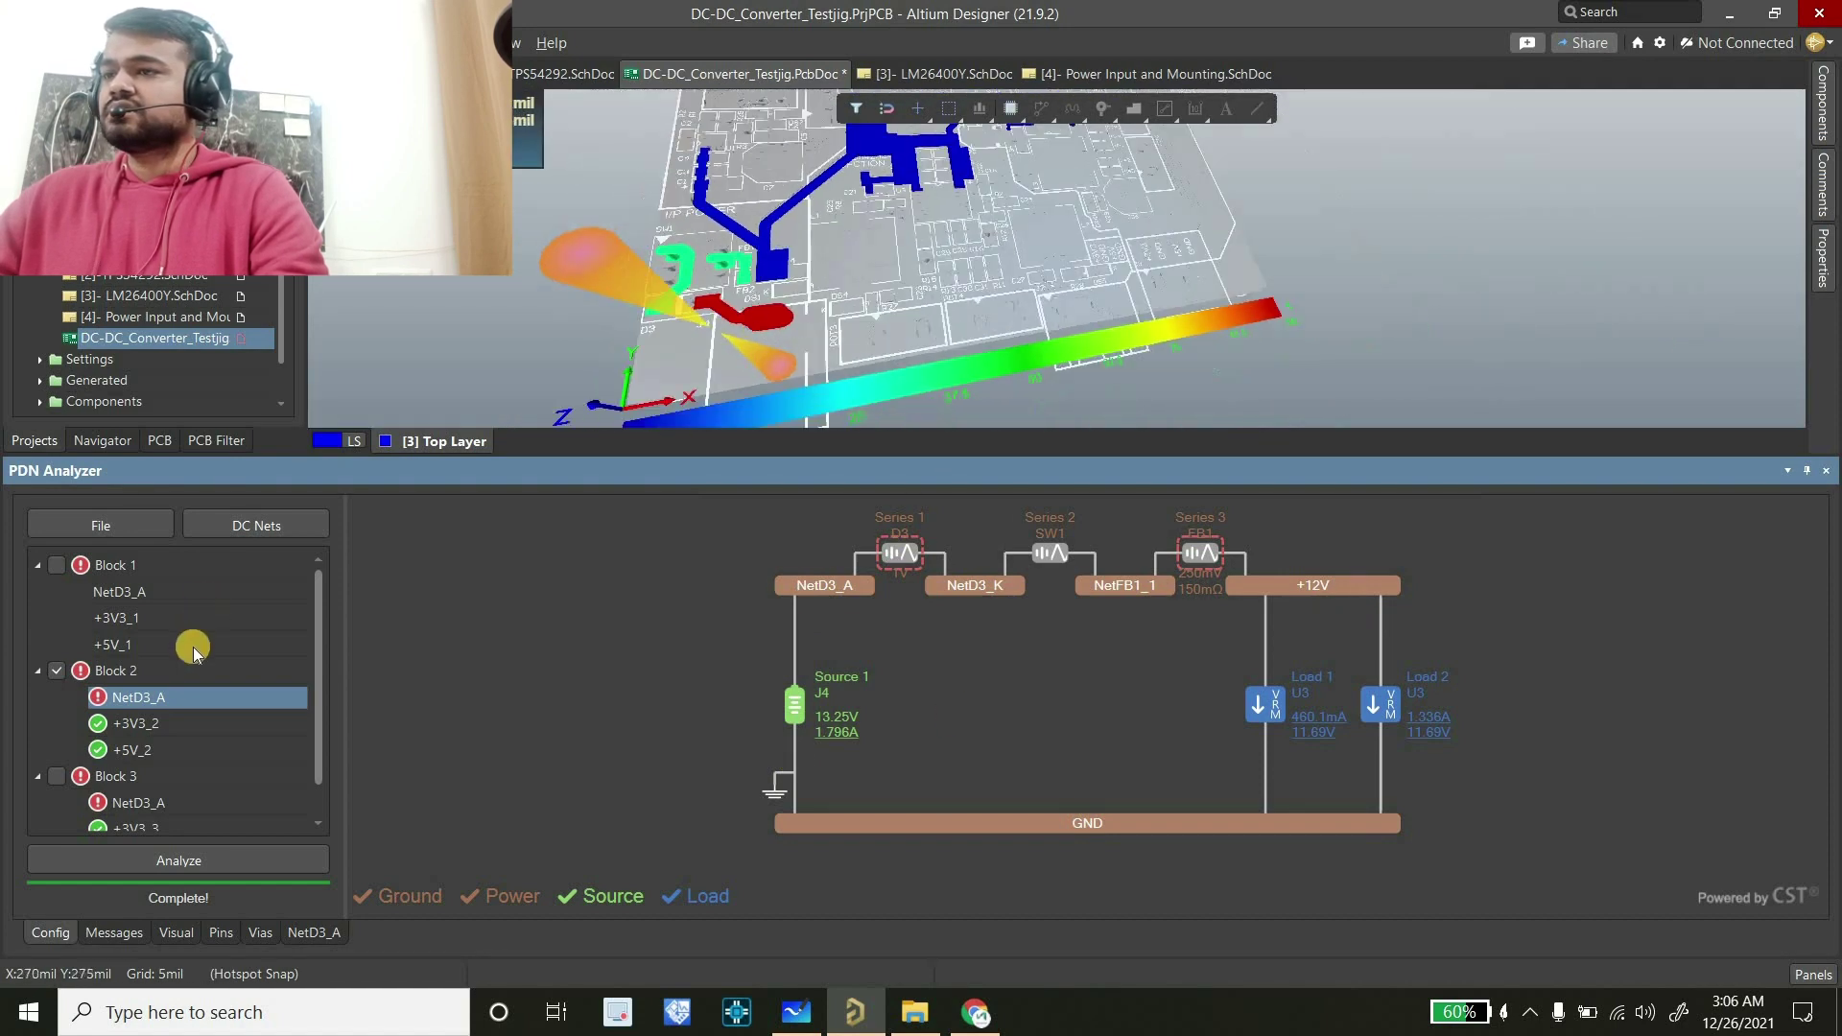
Examine the voltage distribution along the +3V3_2 rail of Block 2 on the board
left_click(190, 722)
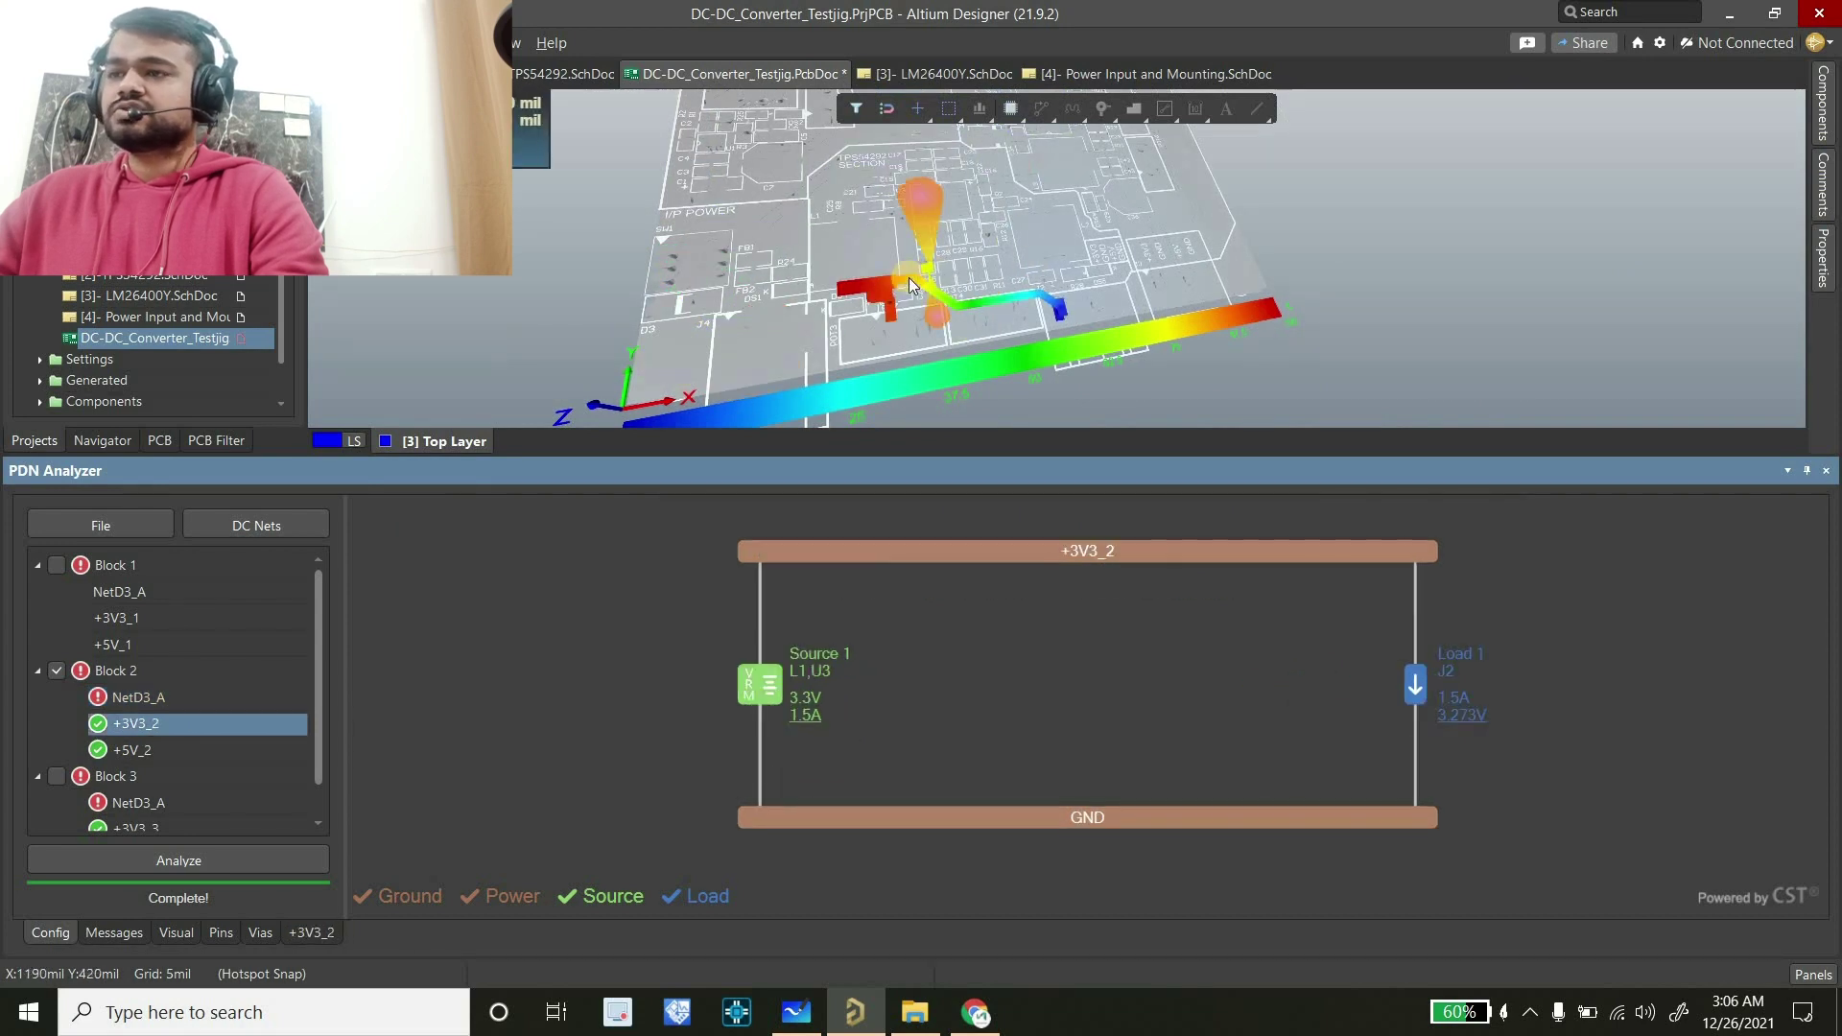
scroll(842, 299, "up", 5, "ctrl")
scroll(844, 296, "down", 2, "ctrl")
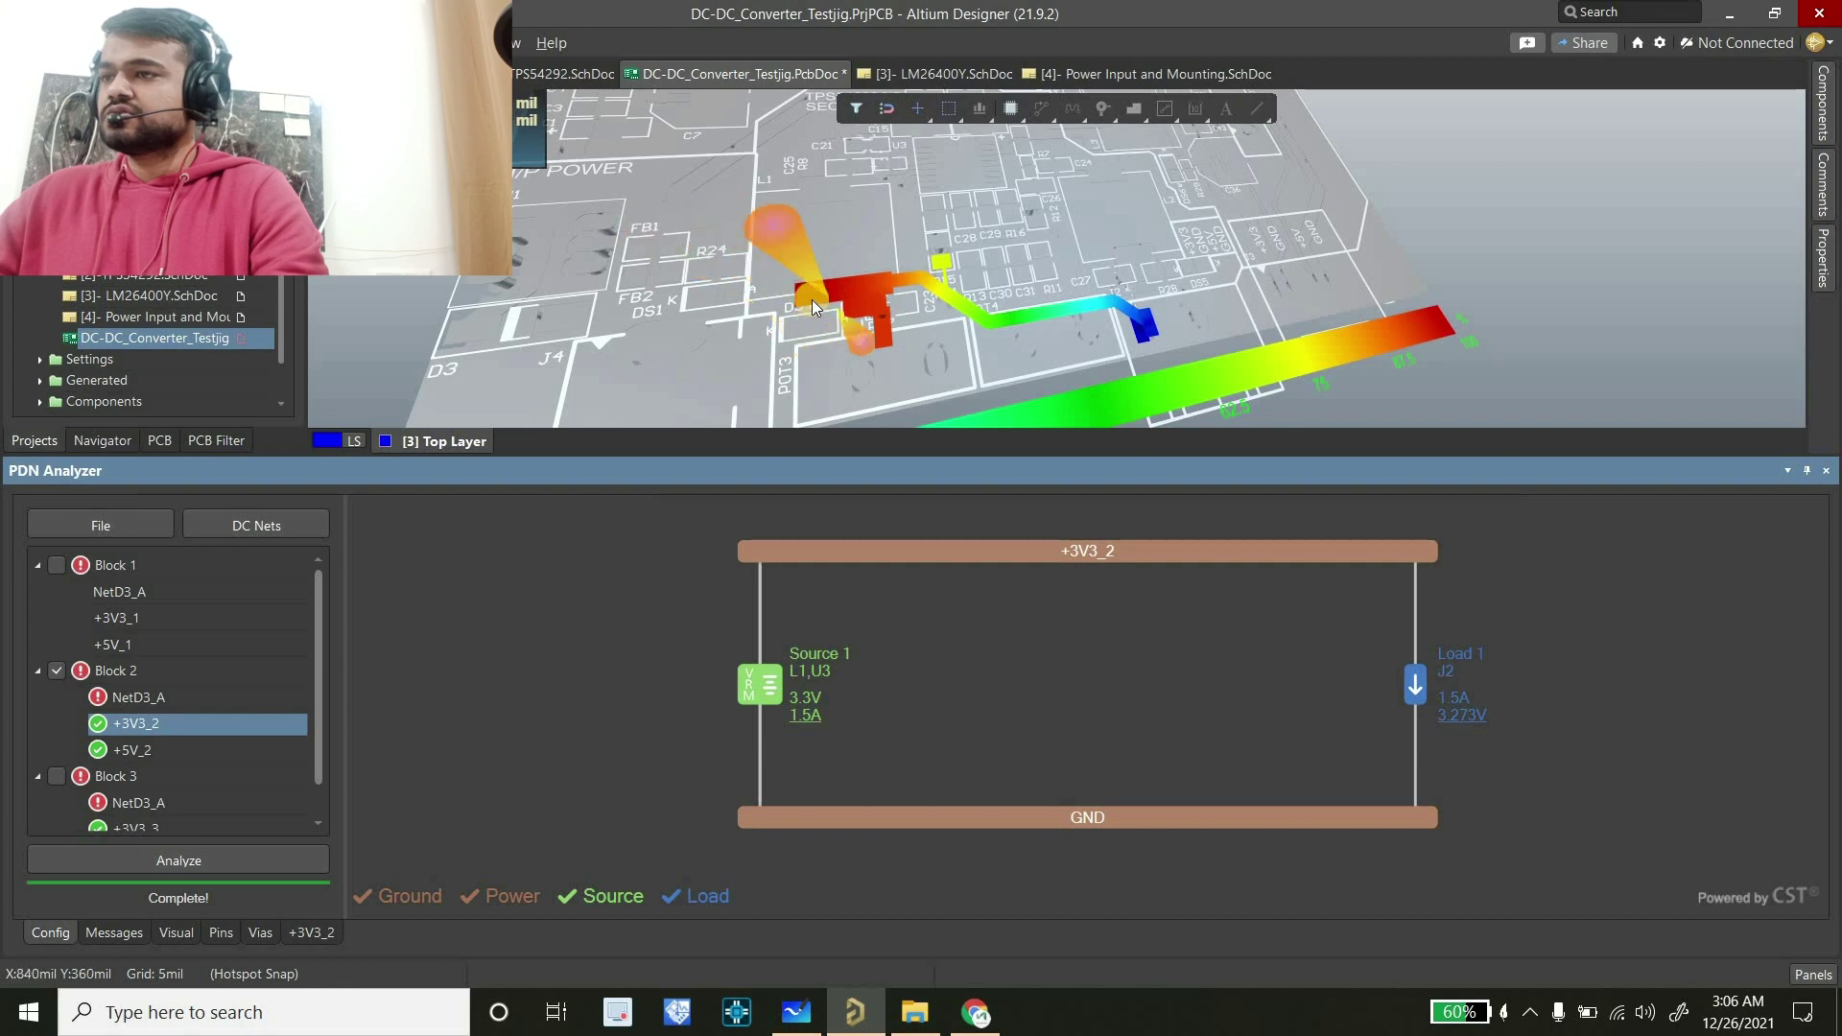
Examine the voltage distribution along the +5V_2 rail of Block 2 on the board, up close and in full
scroll(874, 309, "down", 1, "ctrl")
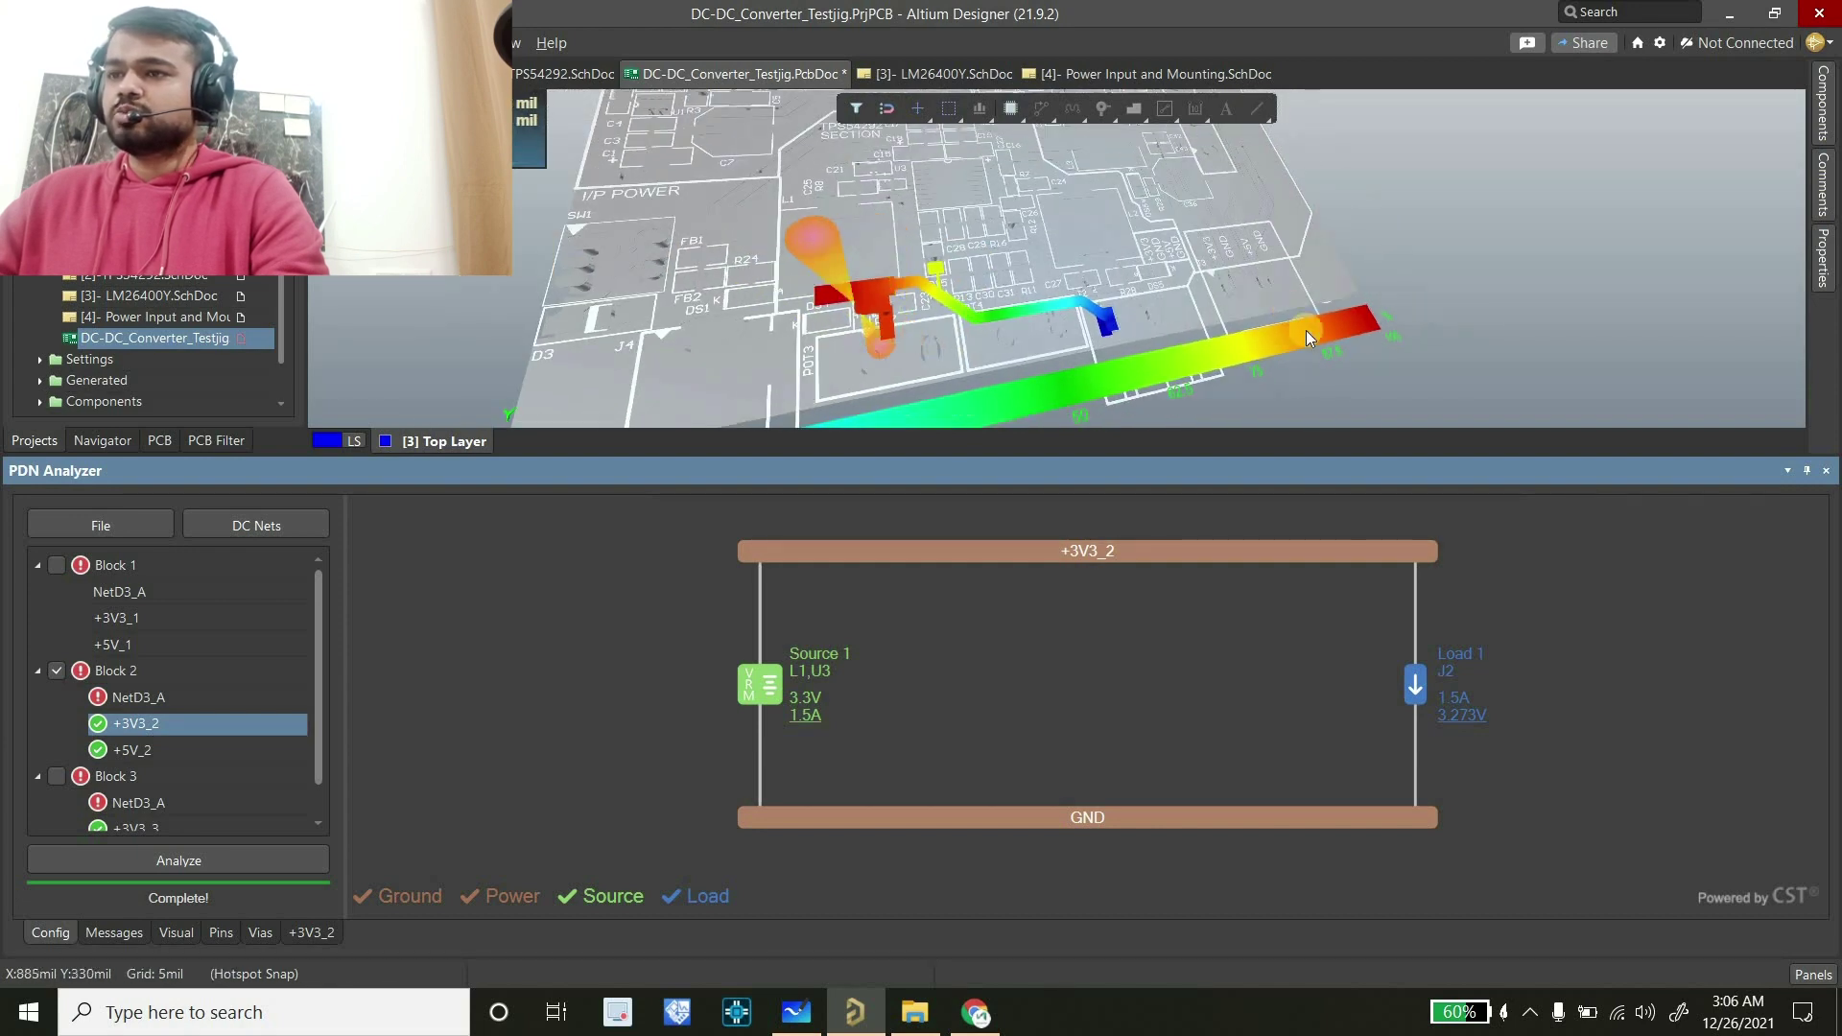
left_click(176, 747)
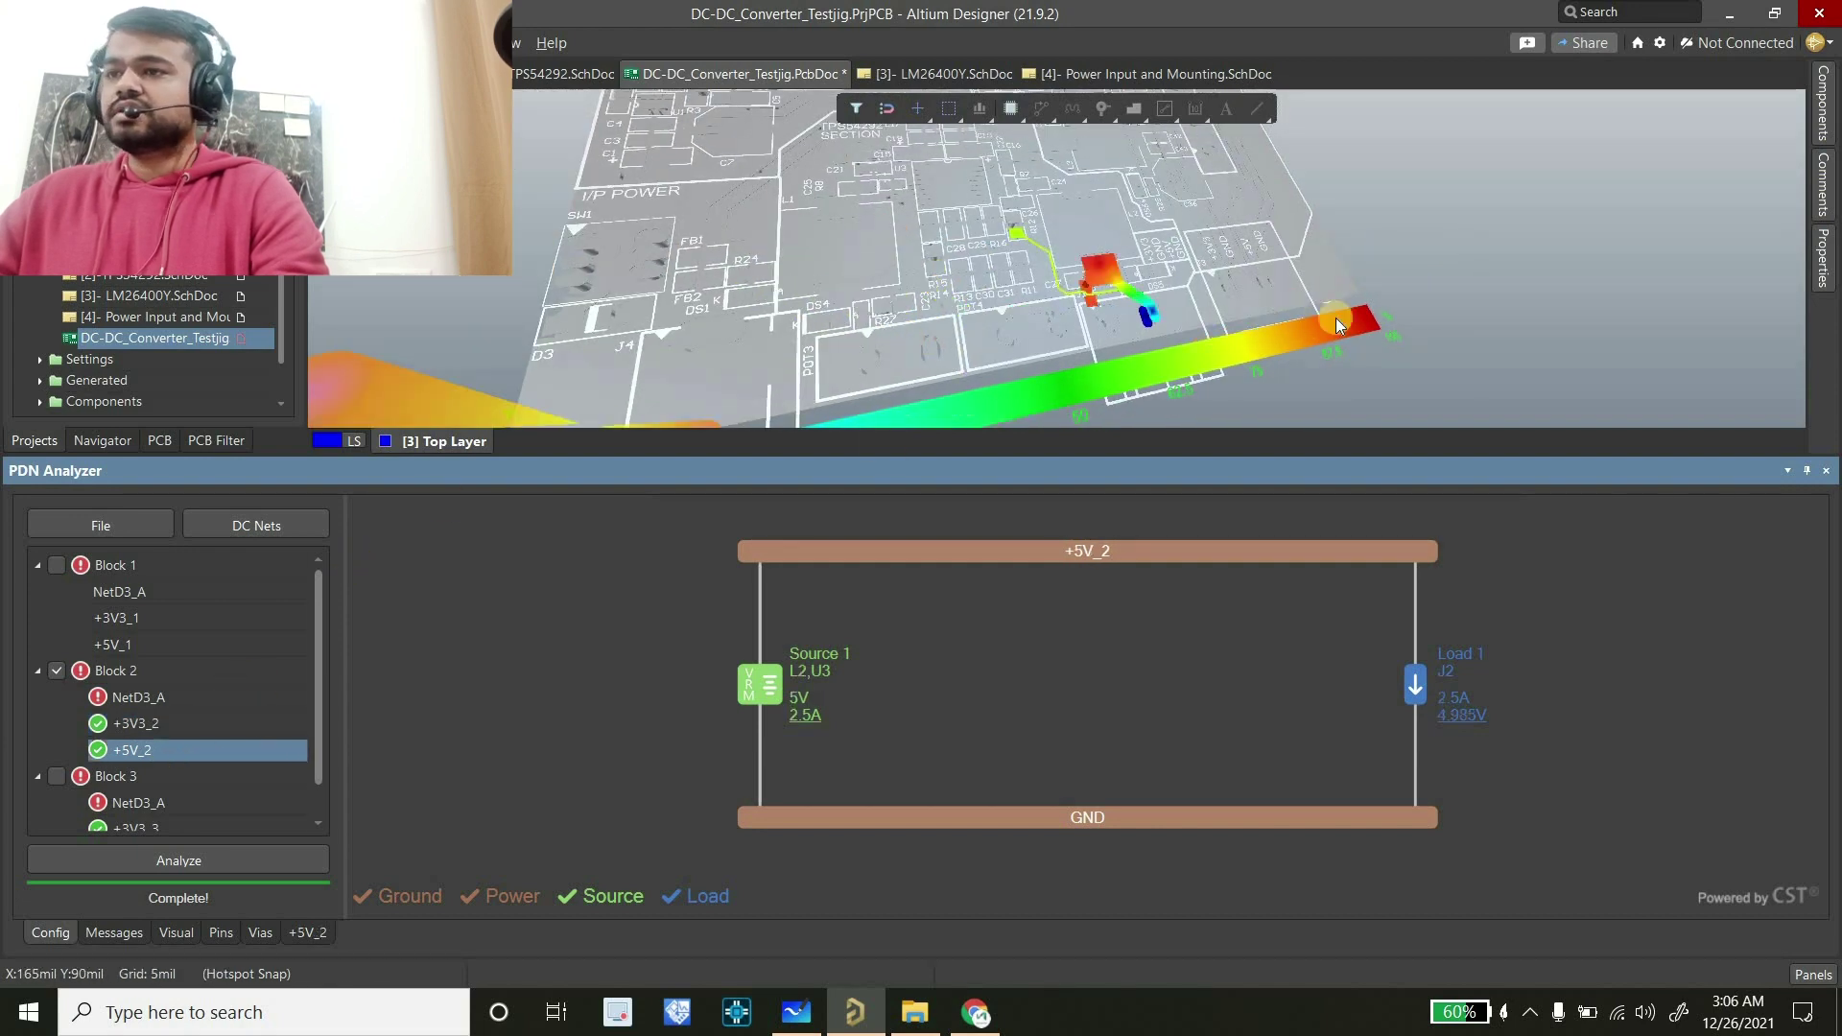
scroll(1131, 249, "up", 2, "ctrl")
scroll(1080, 288, "up", 3, "ctrl")
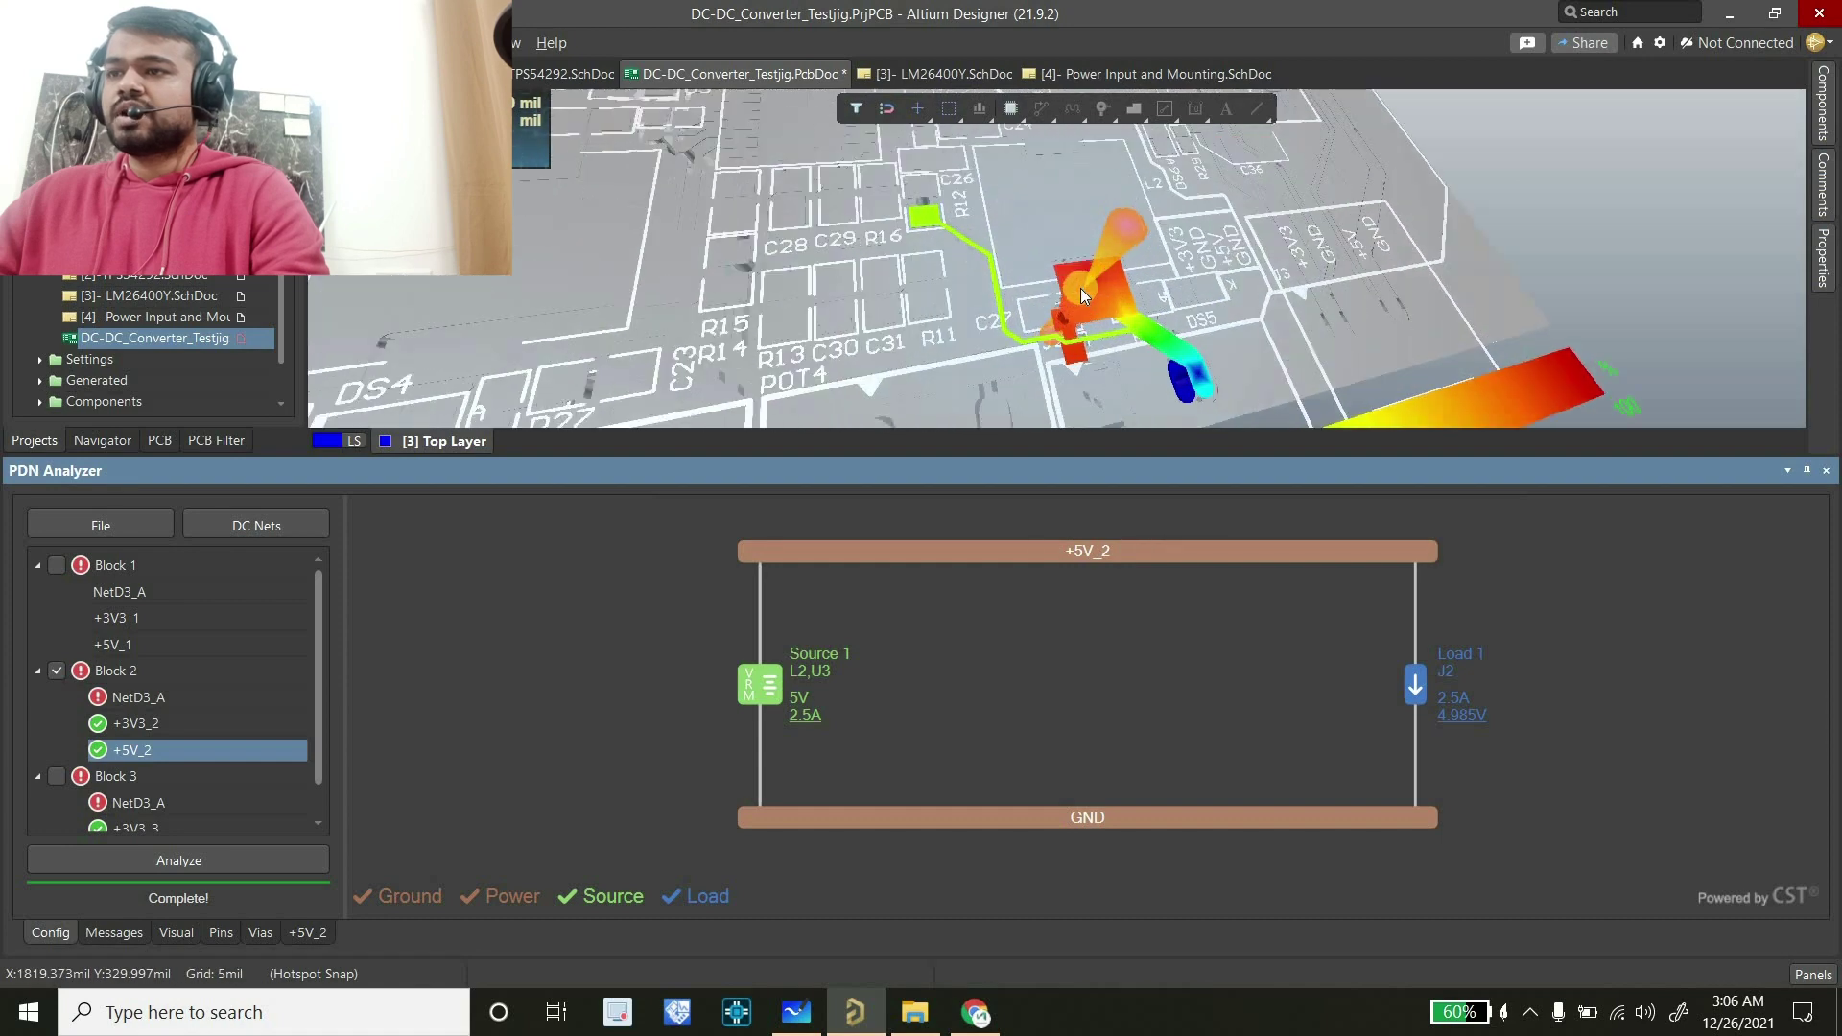
scroll(1026, 239, "down", 4, "ctrl")
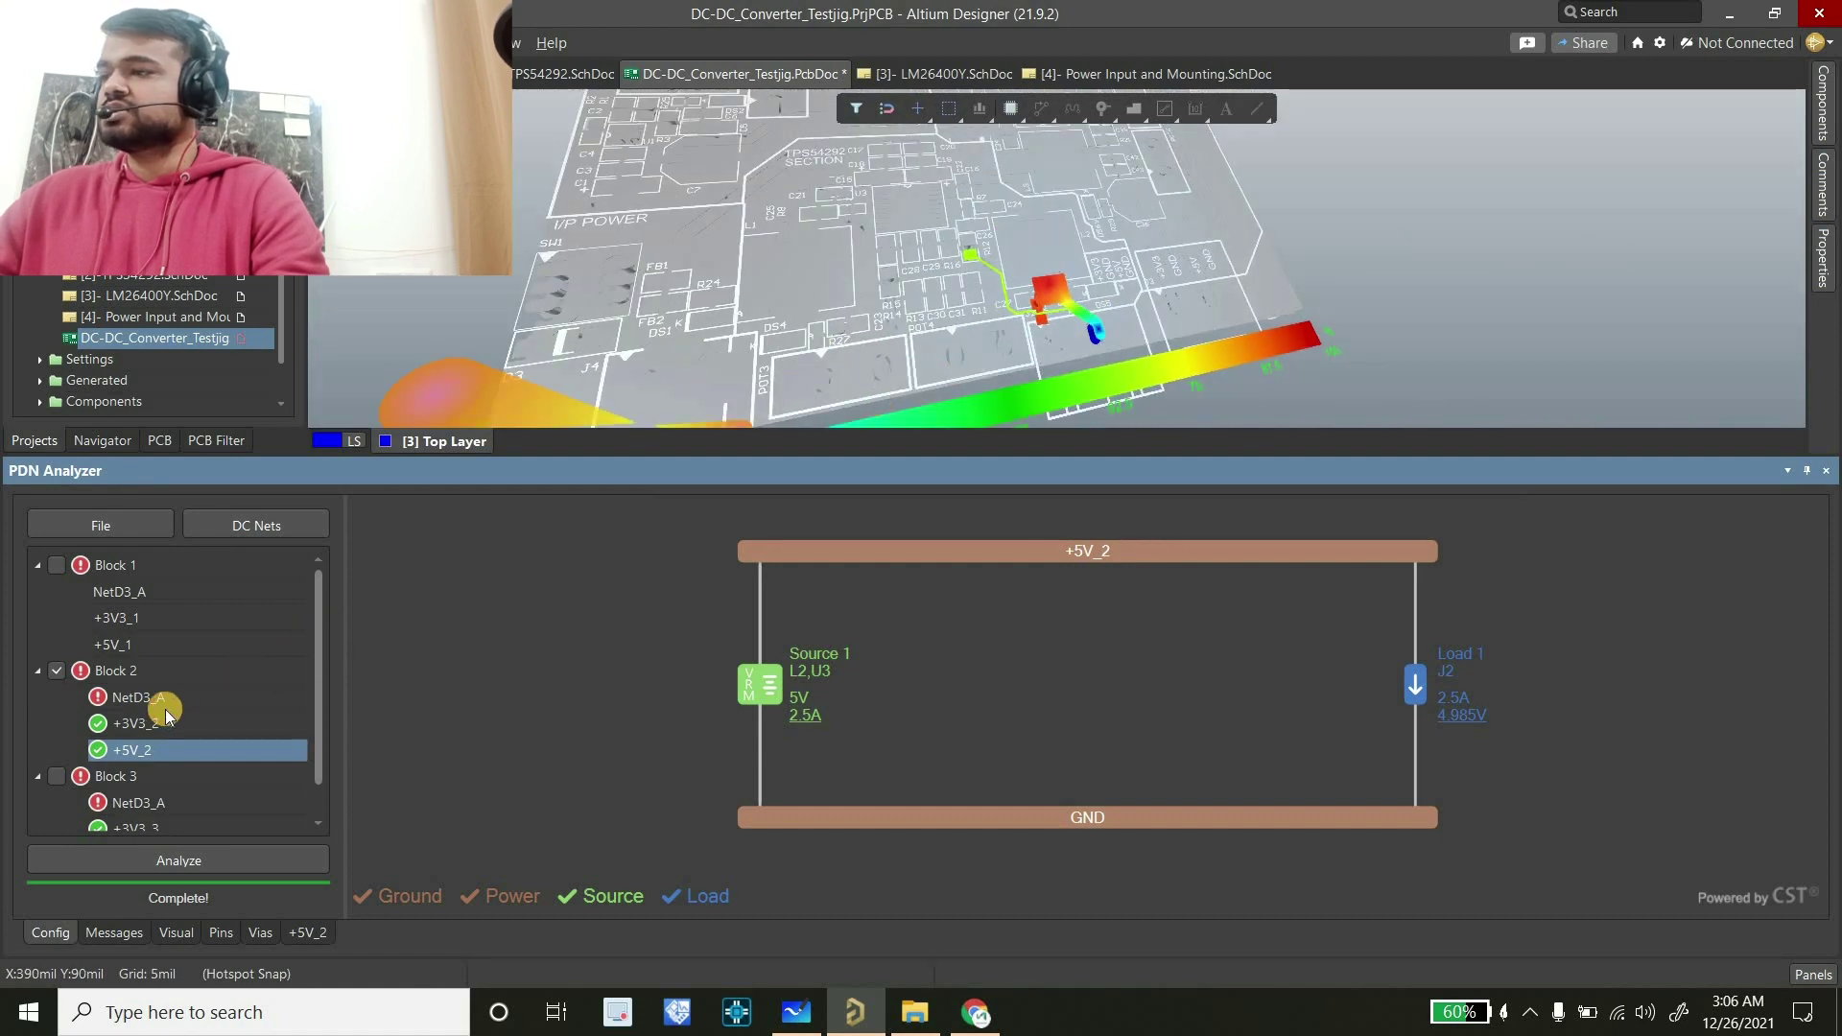
Inspect the +3V3_2 voltage results of Block 2 with the visual display settings open, tilting the 3D board for a closer view
left_click(169, 721)
left_click(173, 935)
scroll(879, 325, "up", 4, "ctrl")
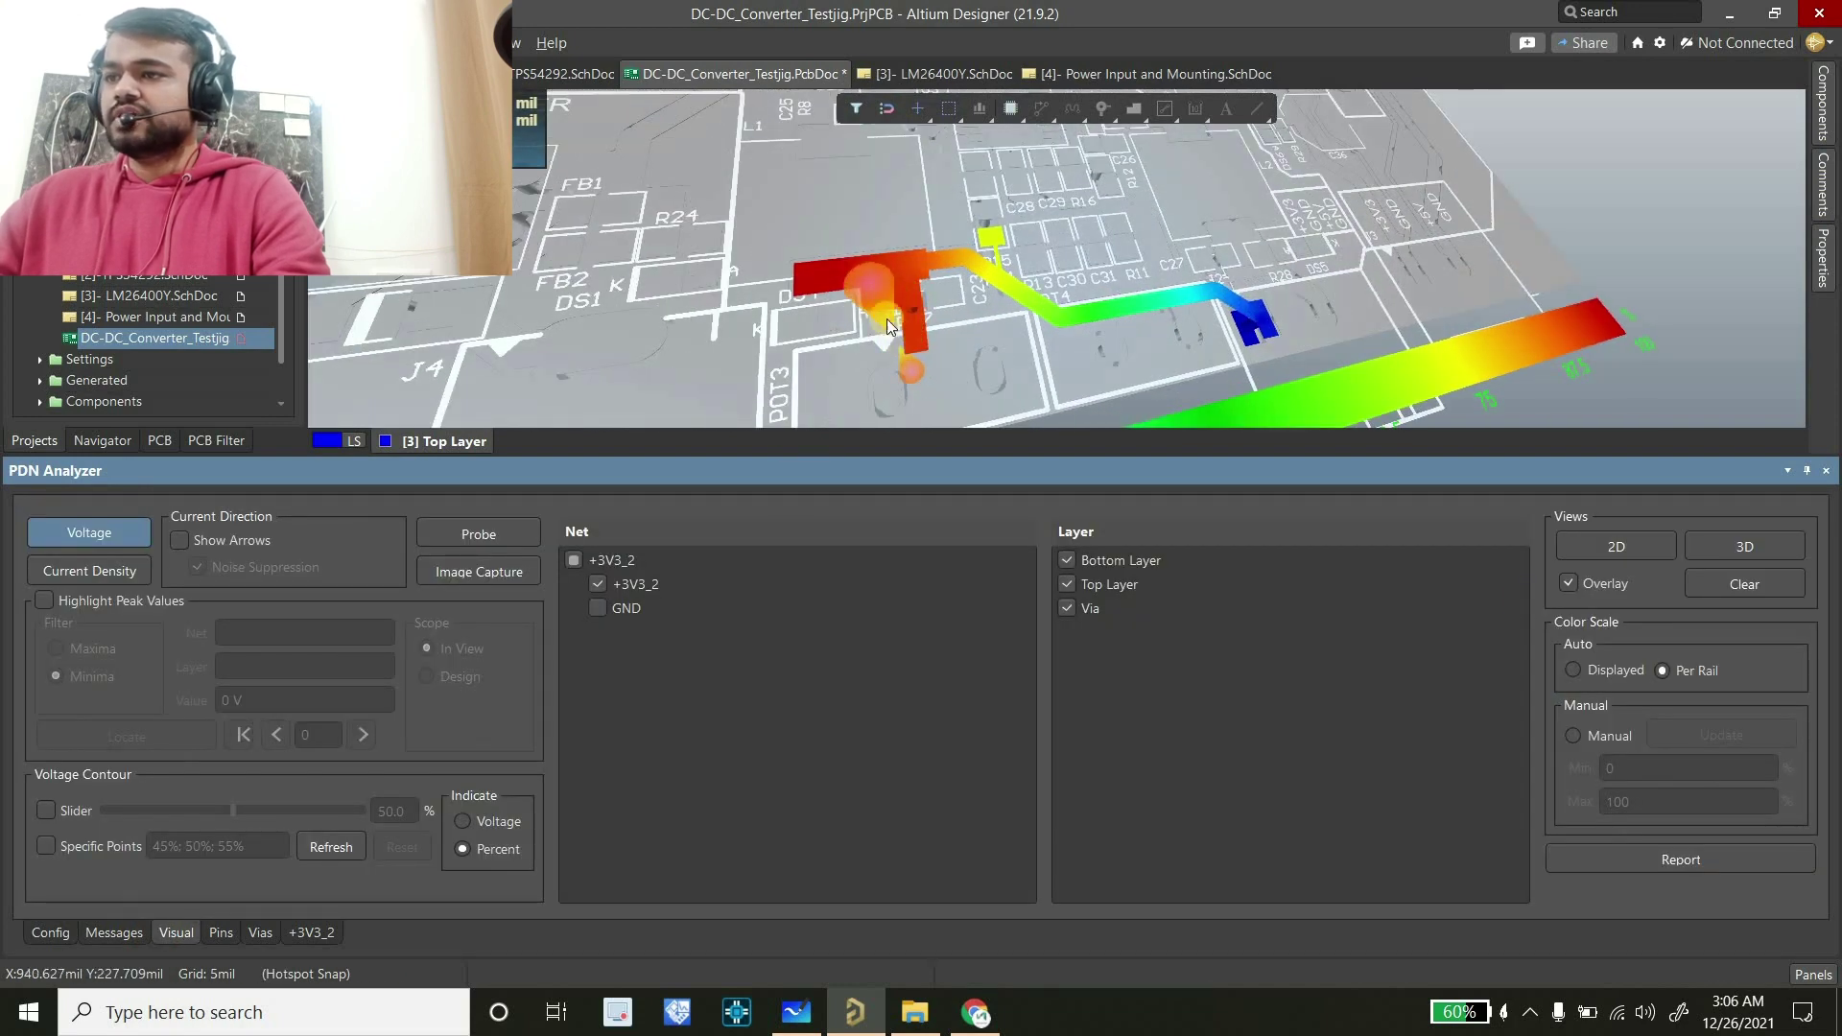
left_click(872, 344)
key("shift")
right_click_drag(982, 331, 907, 265, "shift")
scroll(908, 269, "down", 3, "ctrl")
scroll(908, 269, "down", 1, "ctrl")
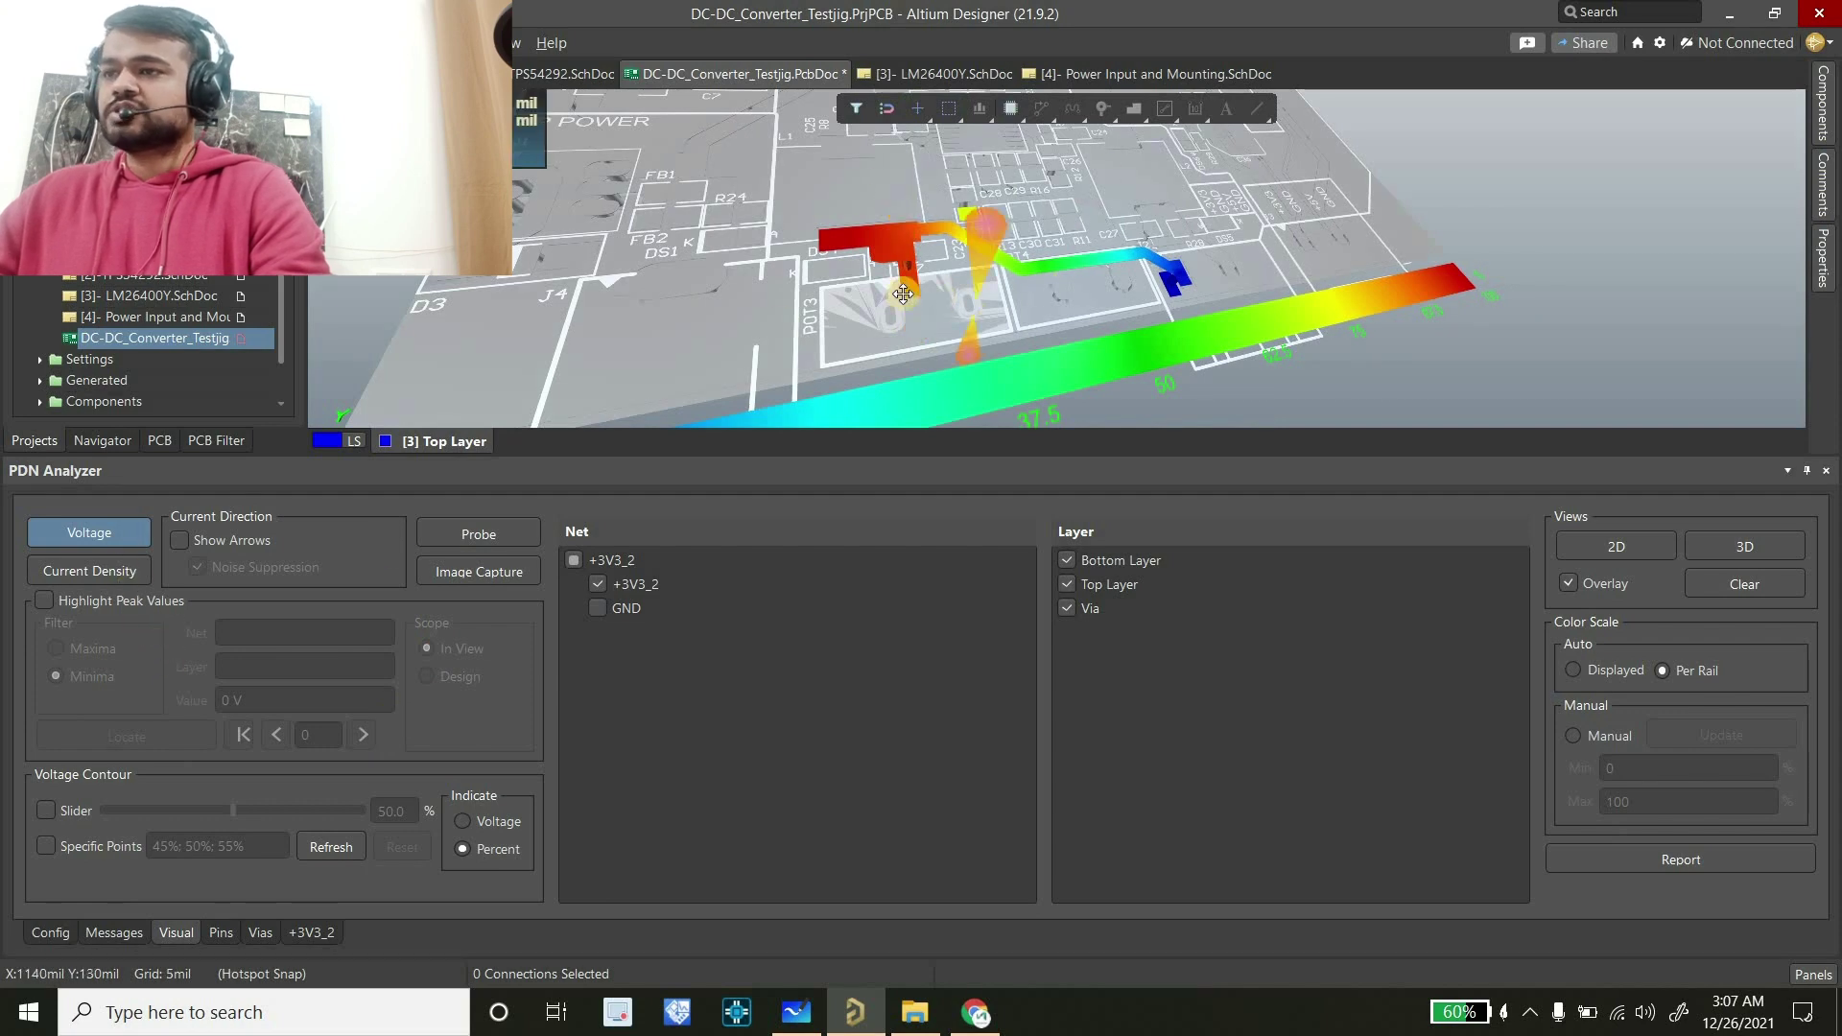
scroll(984, 294, "up", 2, "ctrl")
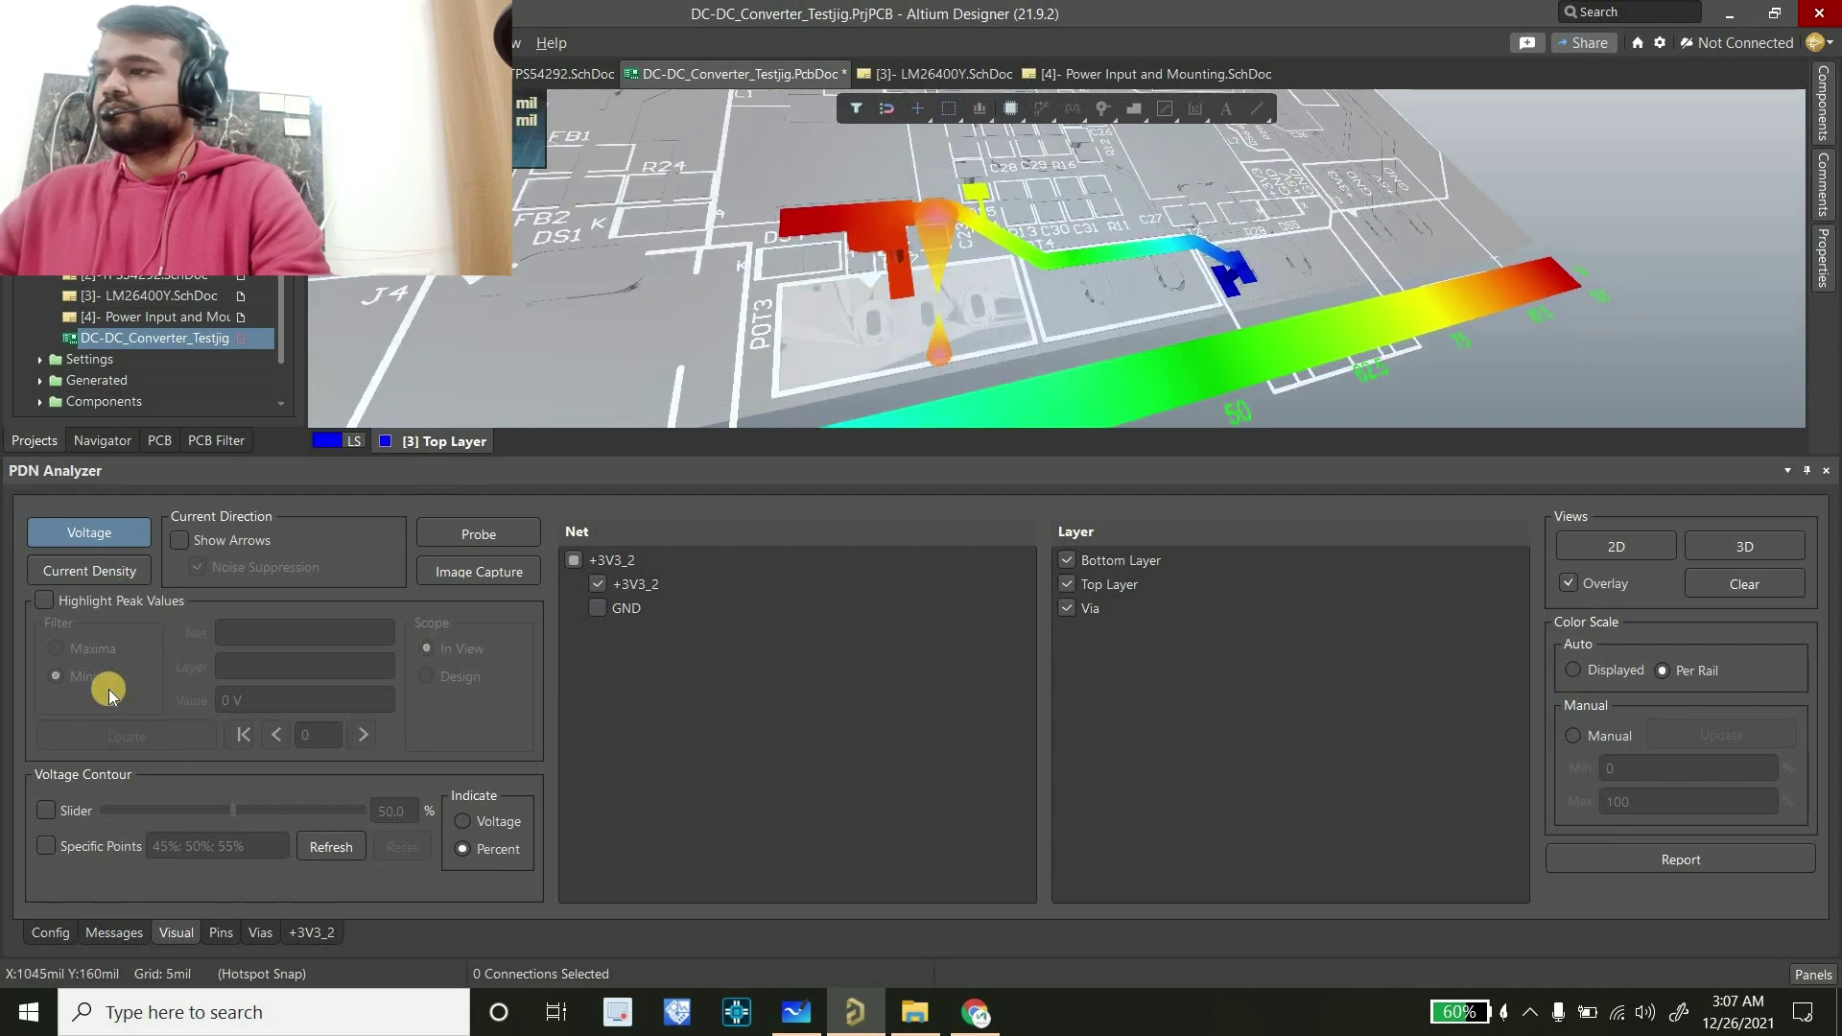
Highlight the peak voltage values on +3V3_2, checking the minima and ending with the filter on Maxima
left_click(98, 603)
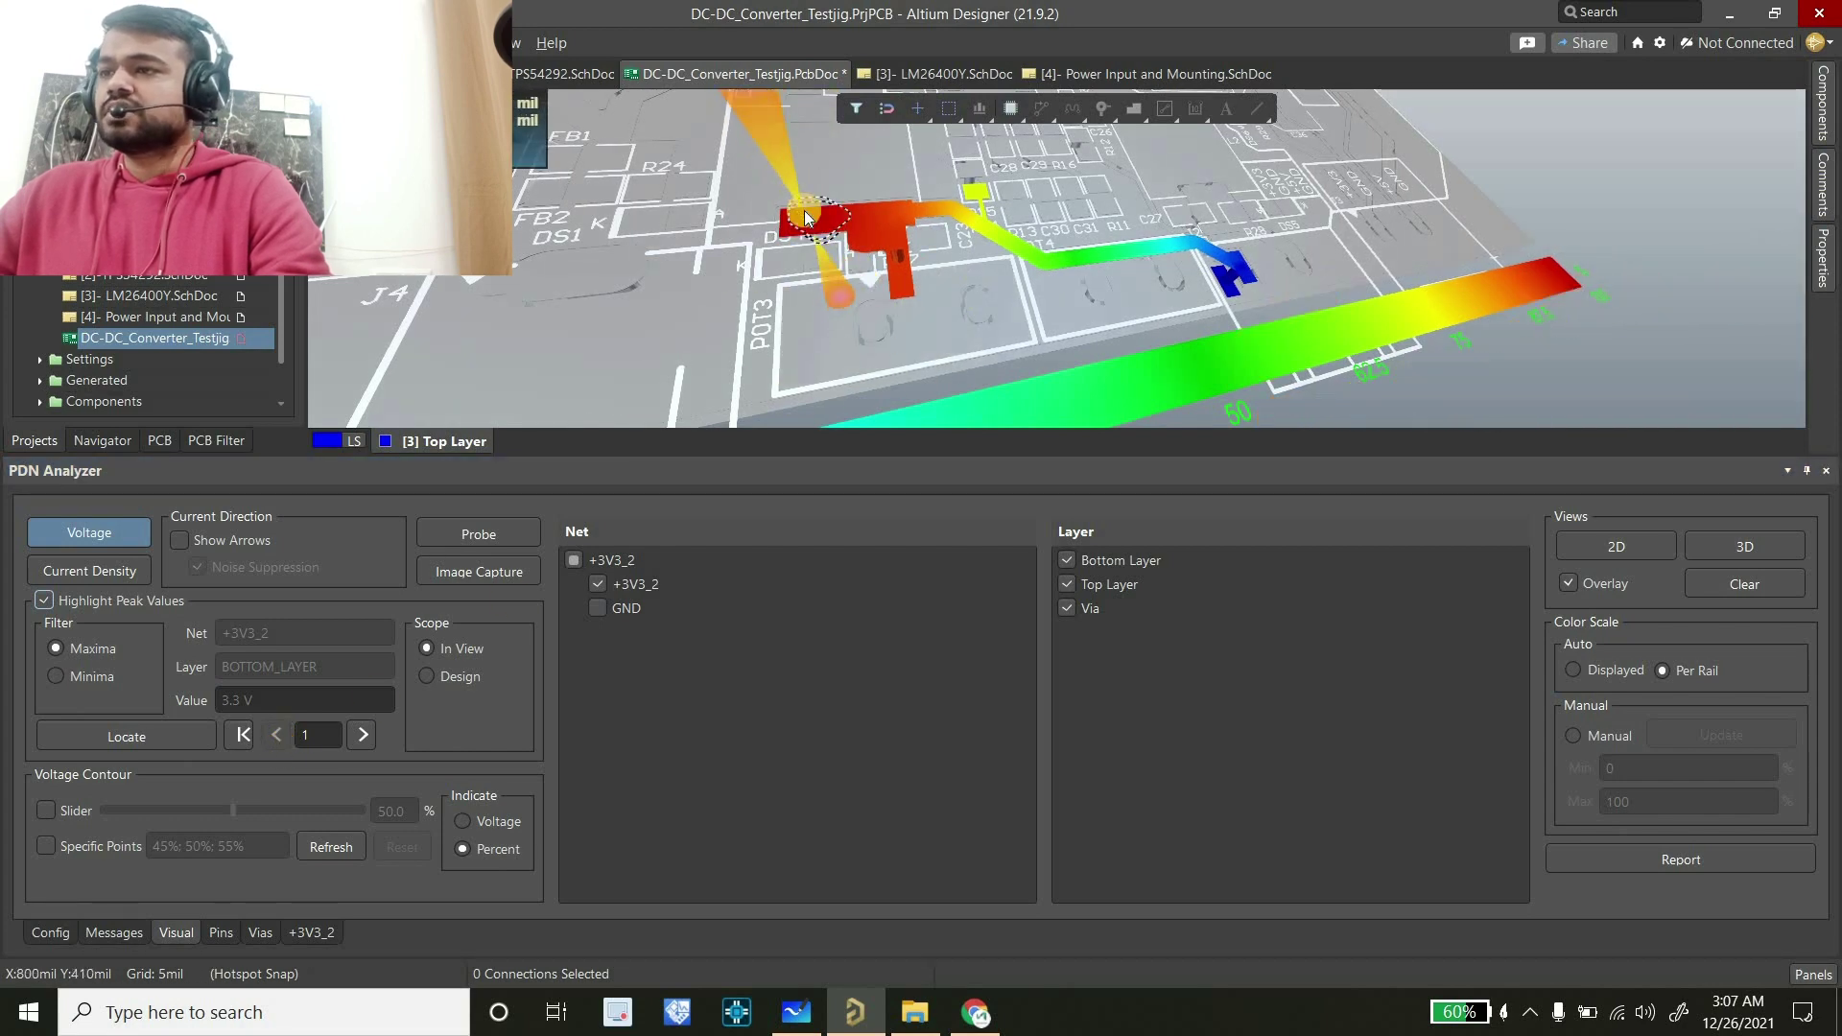
scroll(808, 221, "up", 4, "ctrl")
scroll(826, 242, "down", 2, "ctrl")
scroll(823, 238, "up", 1, "ctrl")
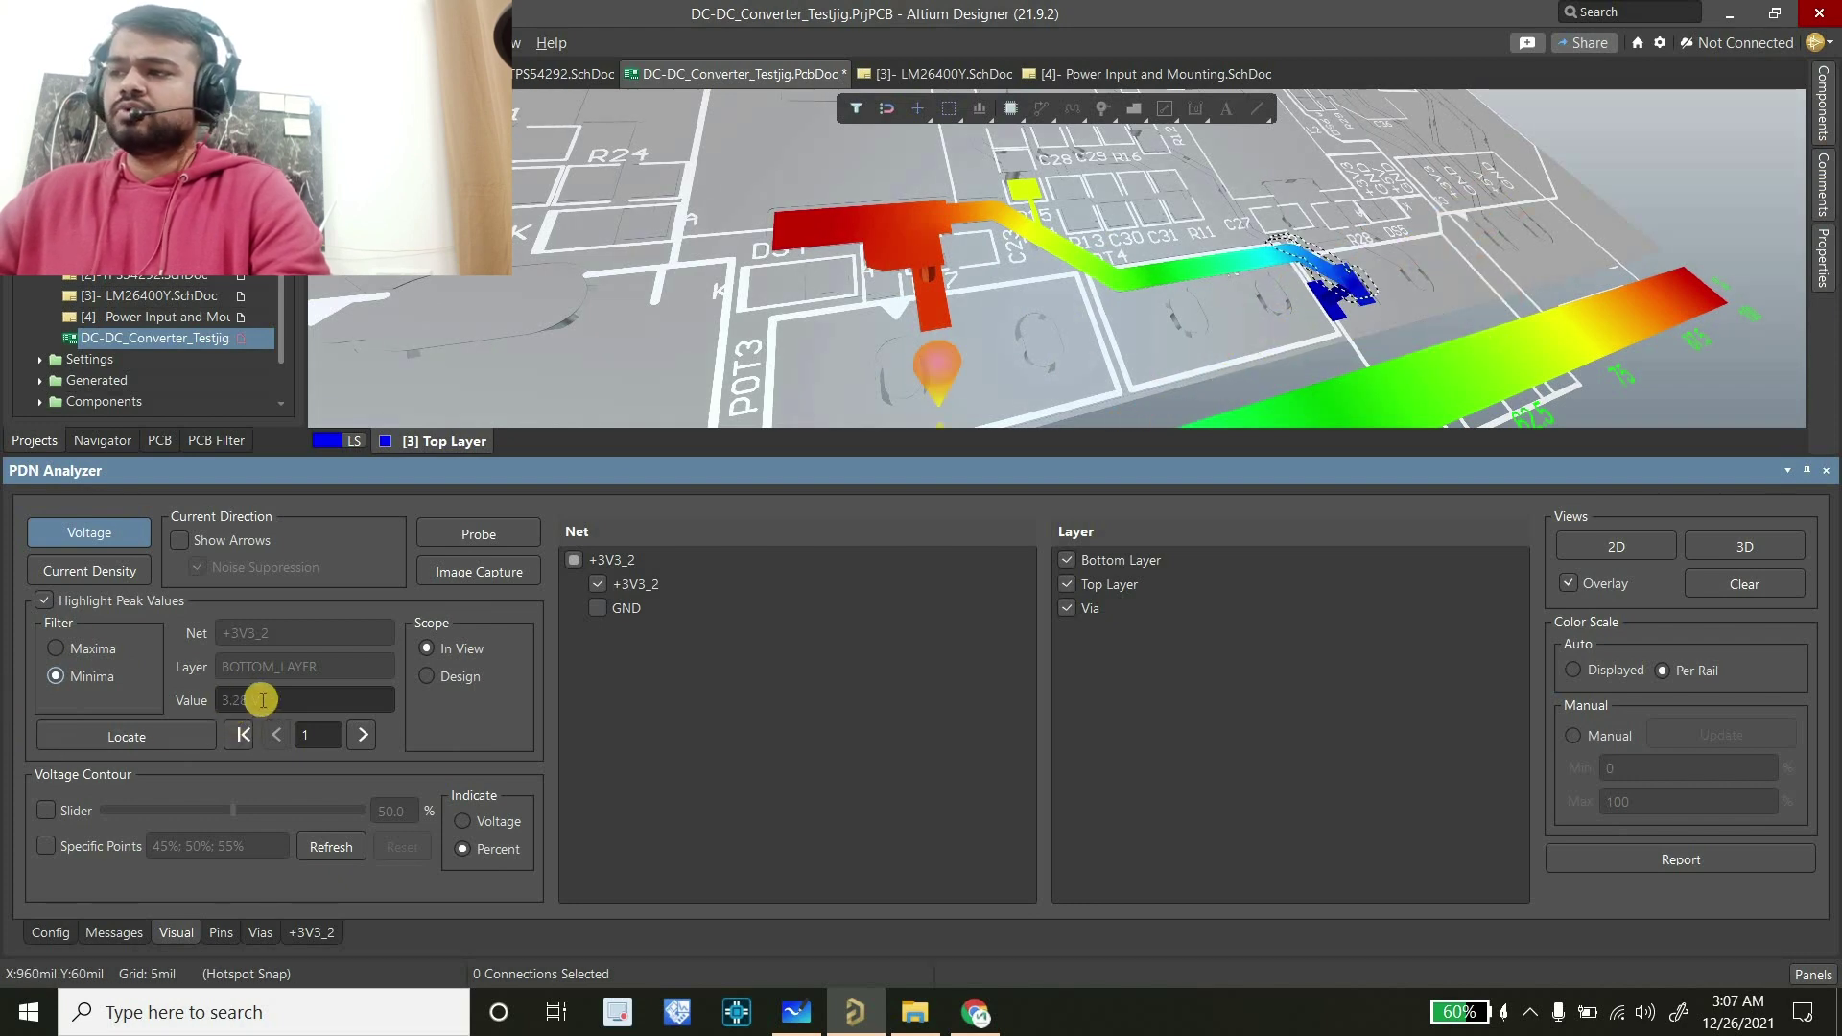
left_click(76, 647)
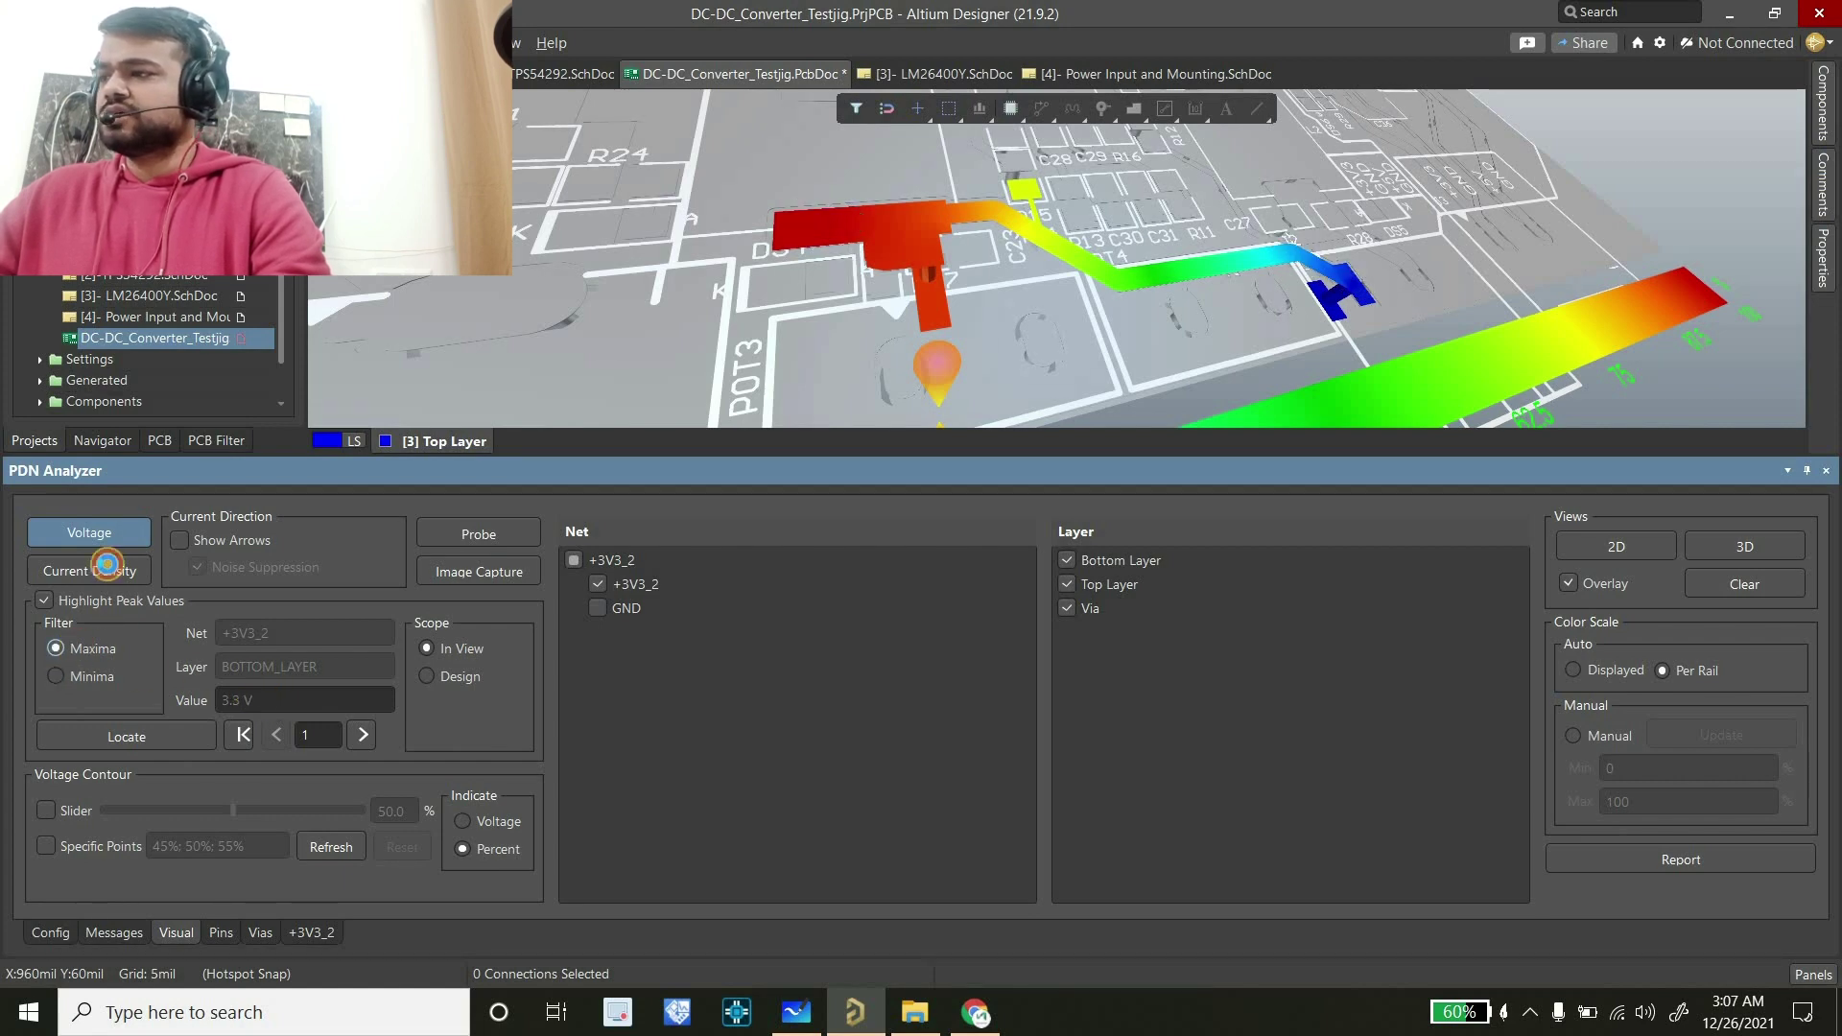
Show the current density of +3V3_2 and capture an image of its peak, captioned B2_CD_MAX_1
left_click(90, 570)
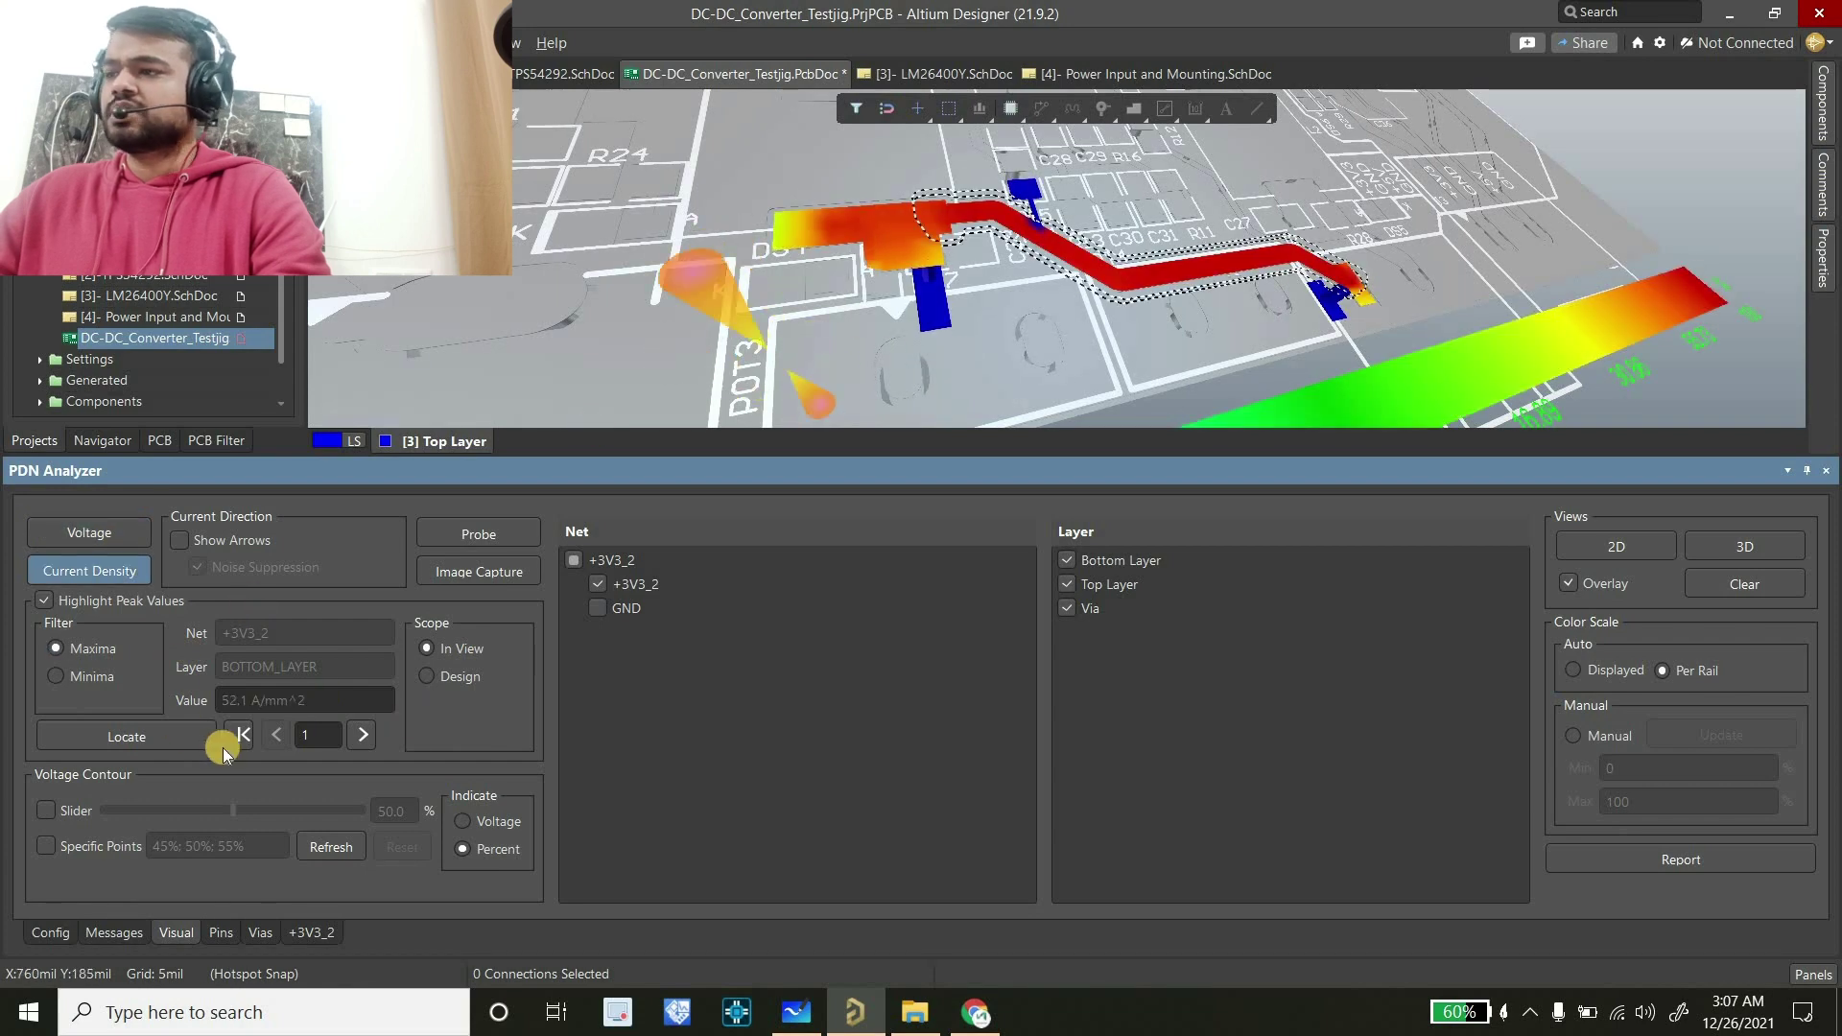
left_click(455, 576)
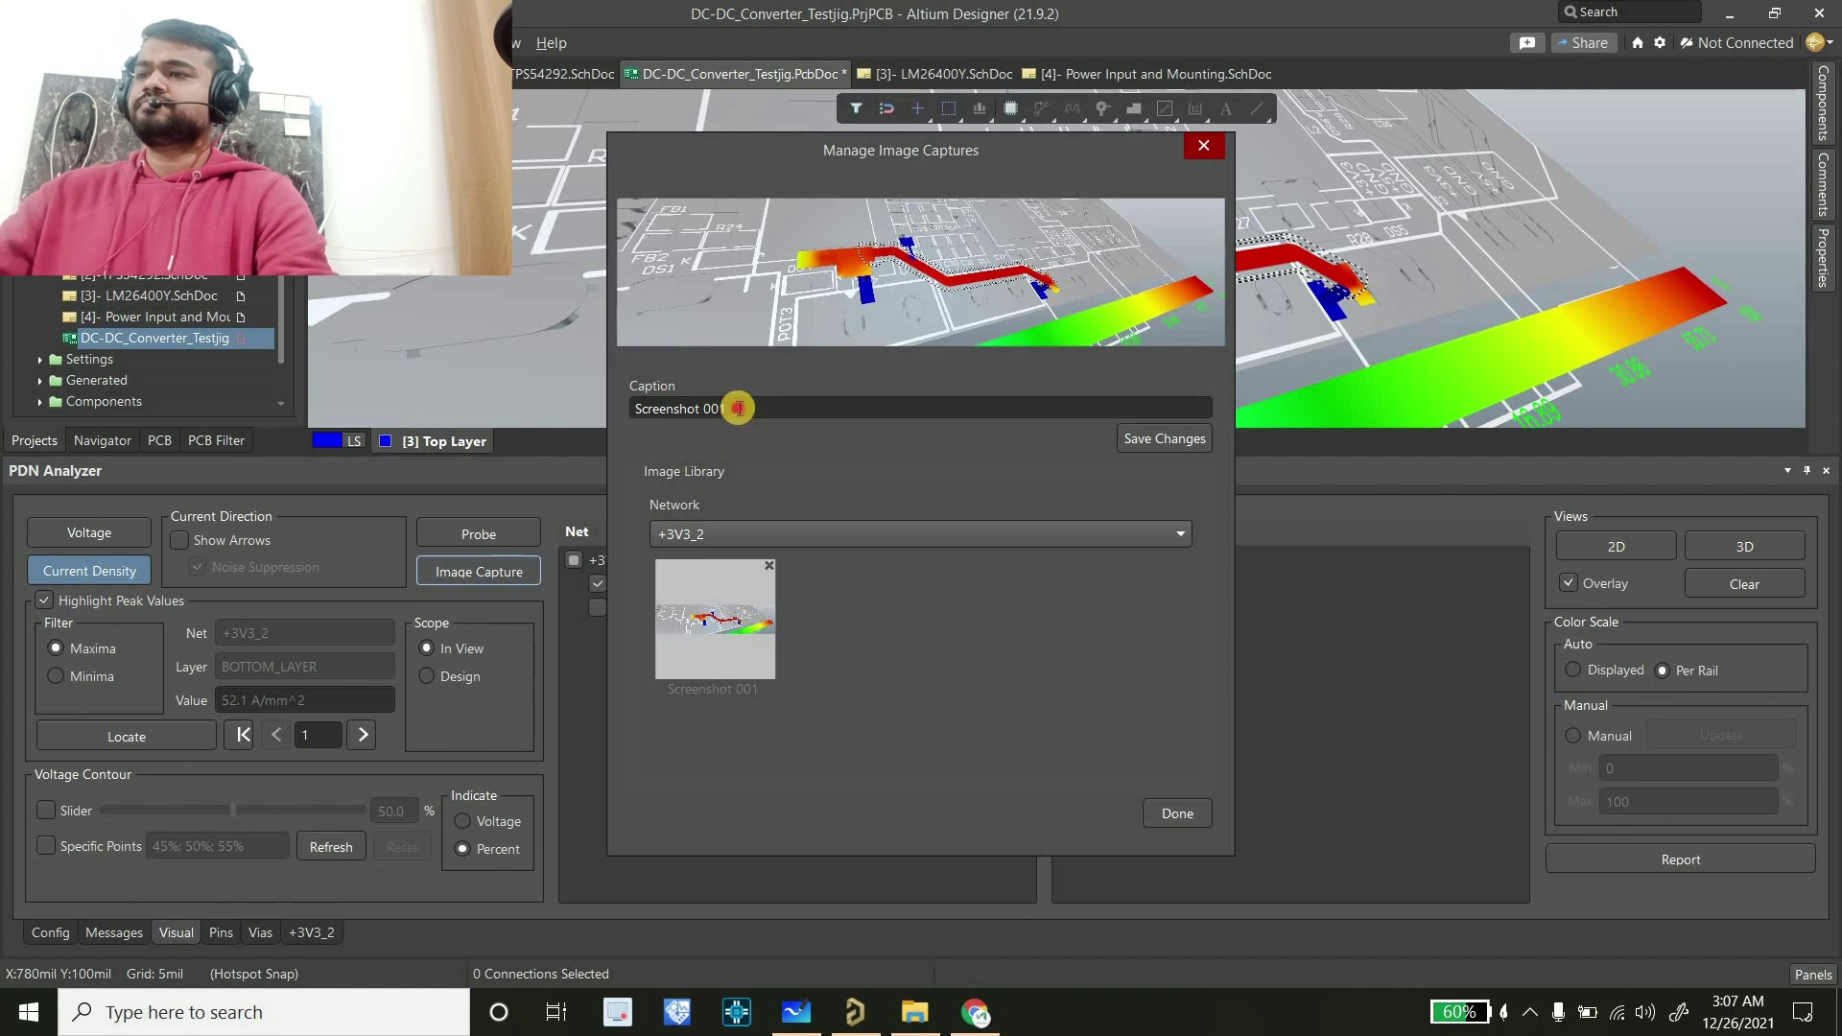
left_click(739, 408)
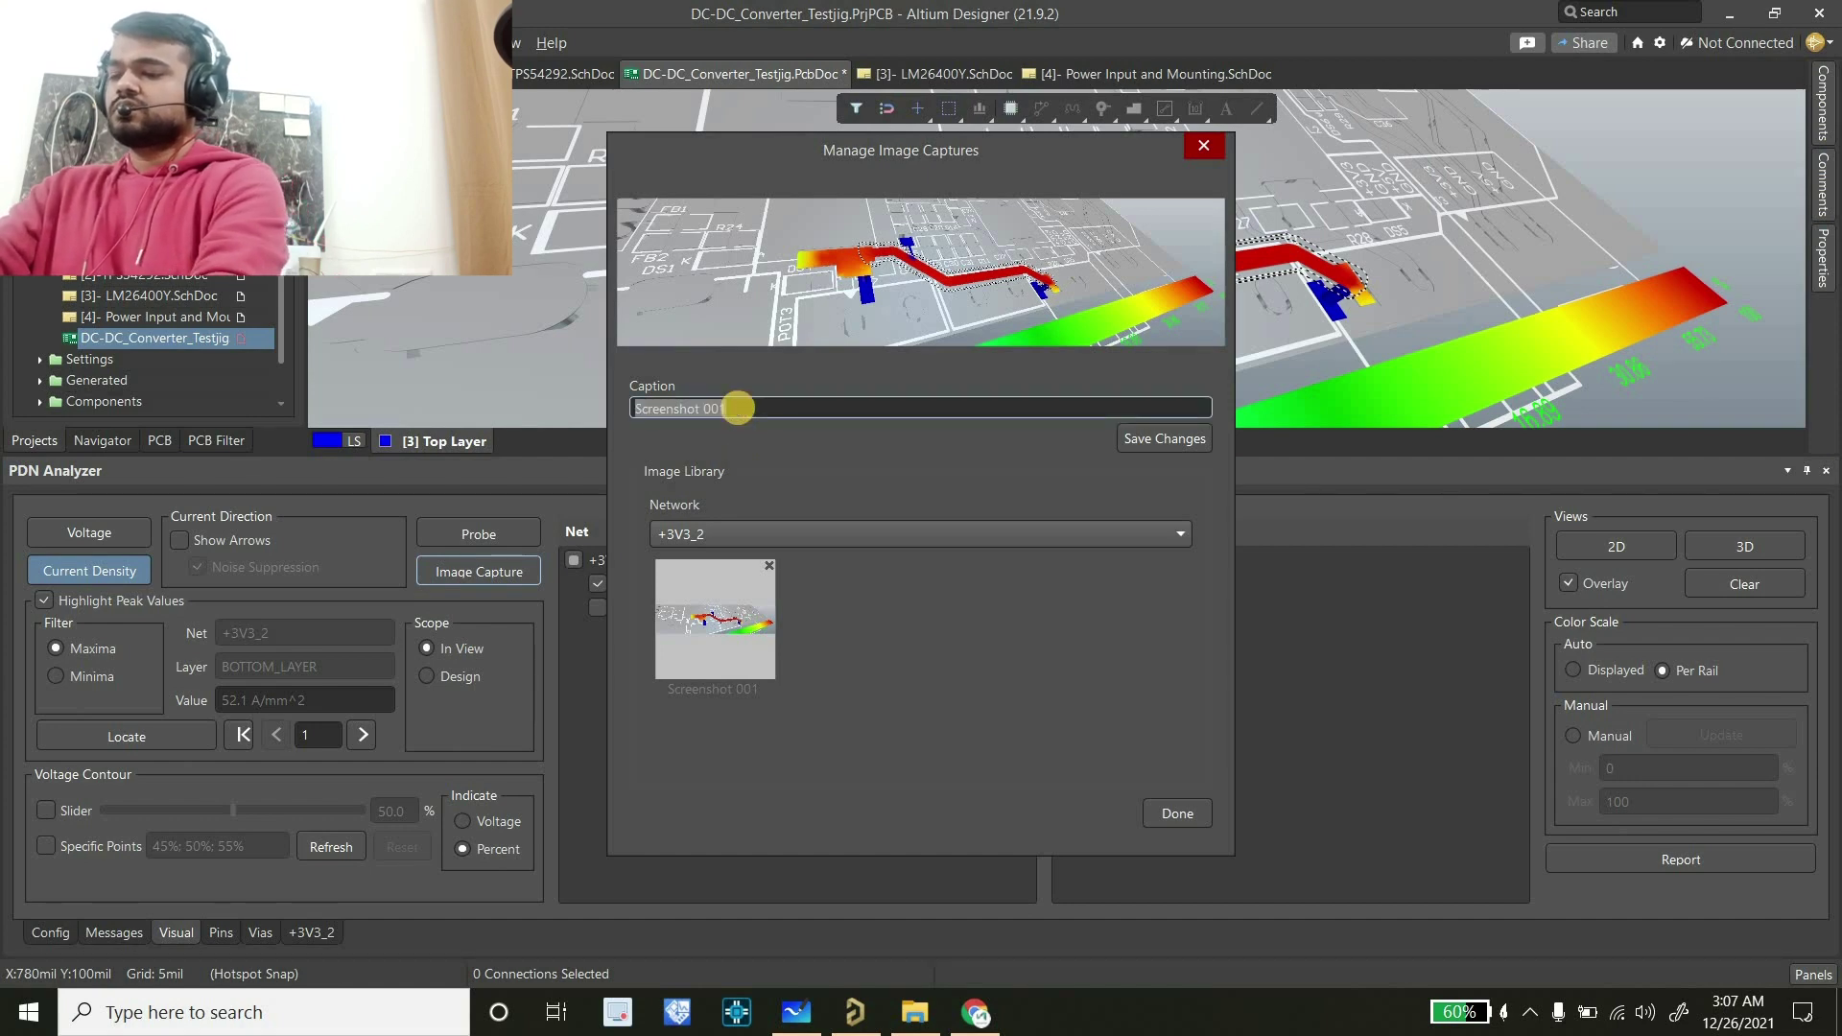
type("B2_CD_MAX_1")
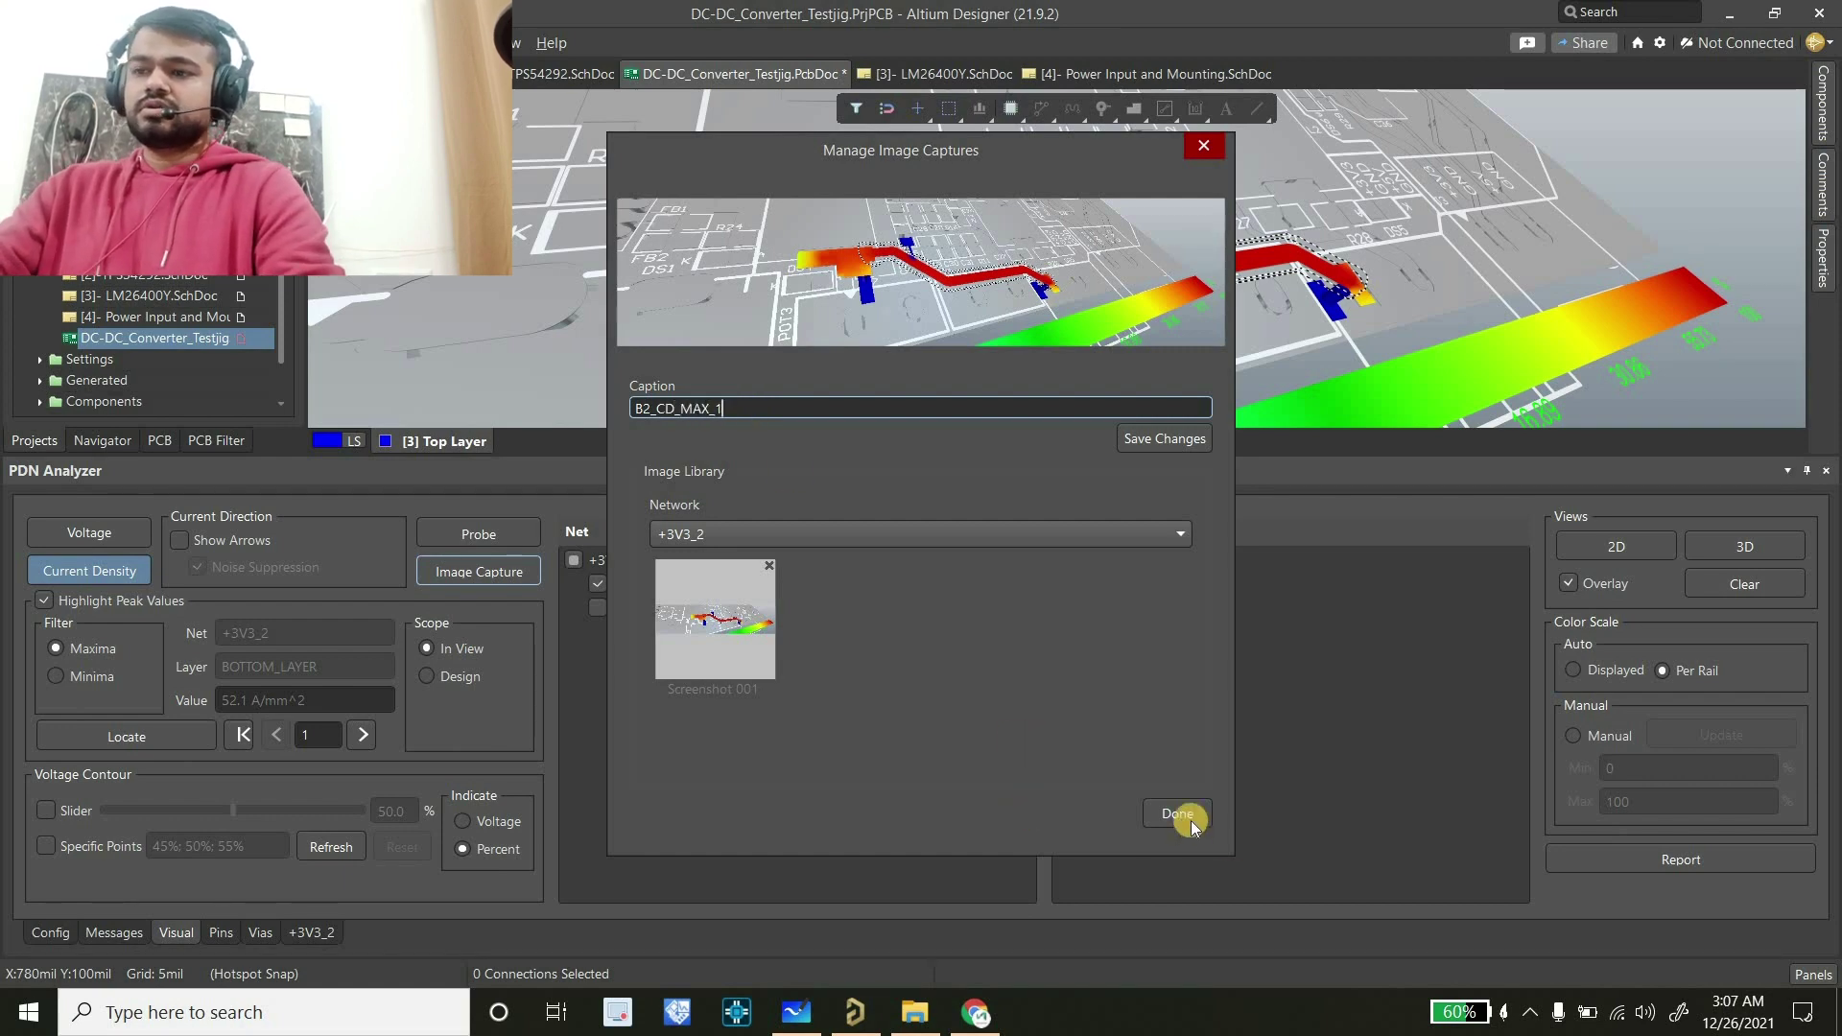
left_click(1188, 818)
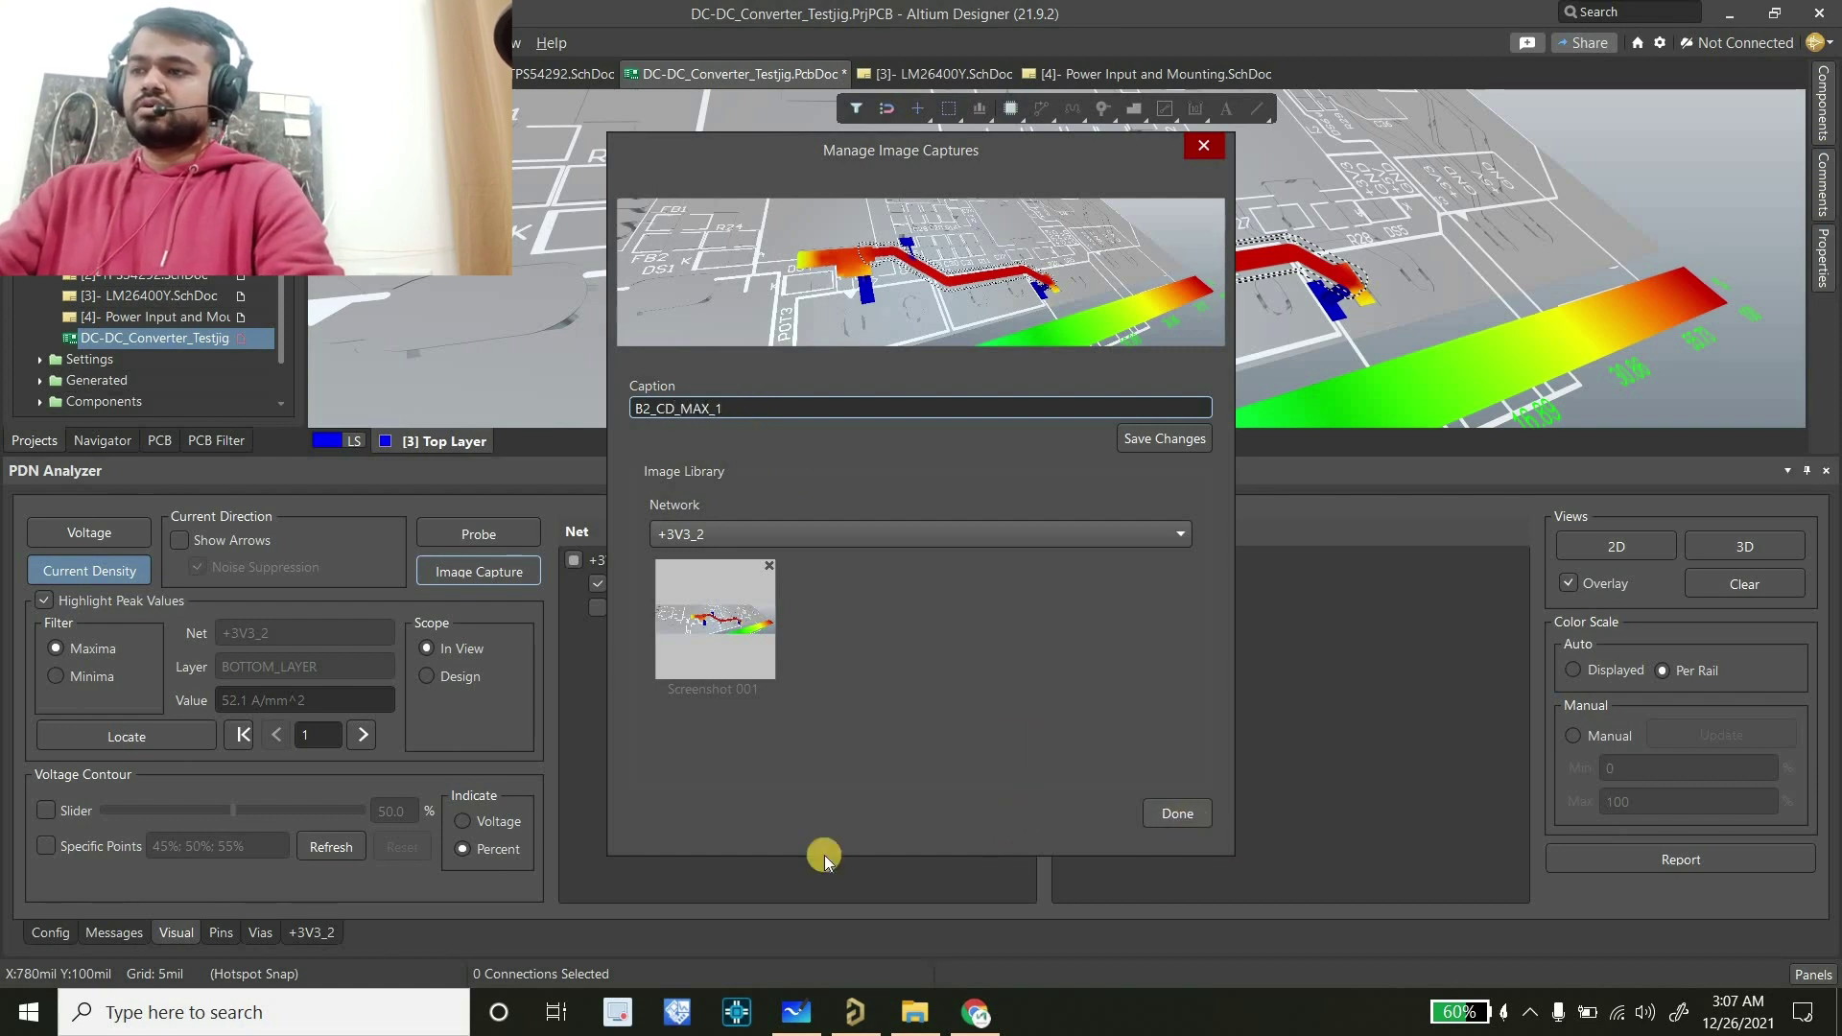
Go to the second current density maximum of +3V3_2, trying the Design scope and returning to In View
left_click(355, 735)
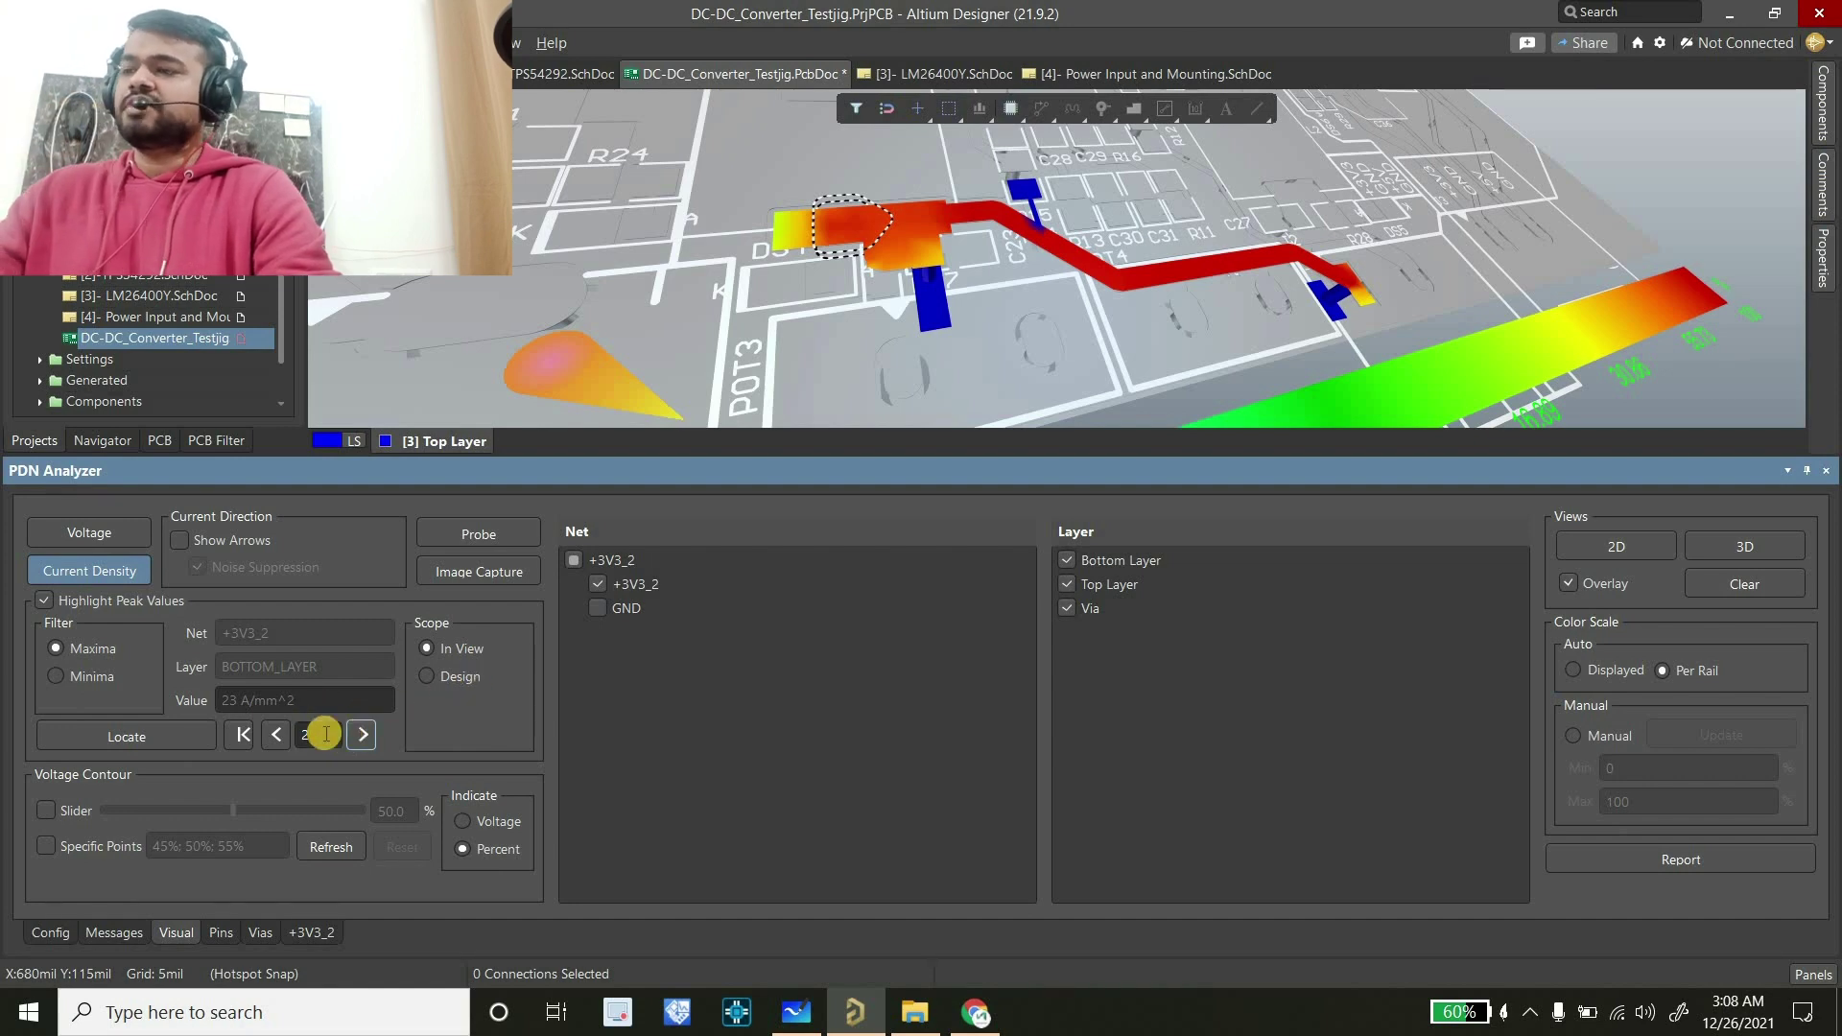
left_click(432, 677)
left_click(423, 647)
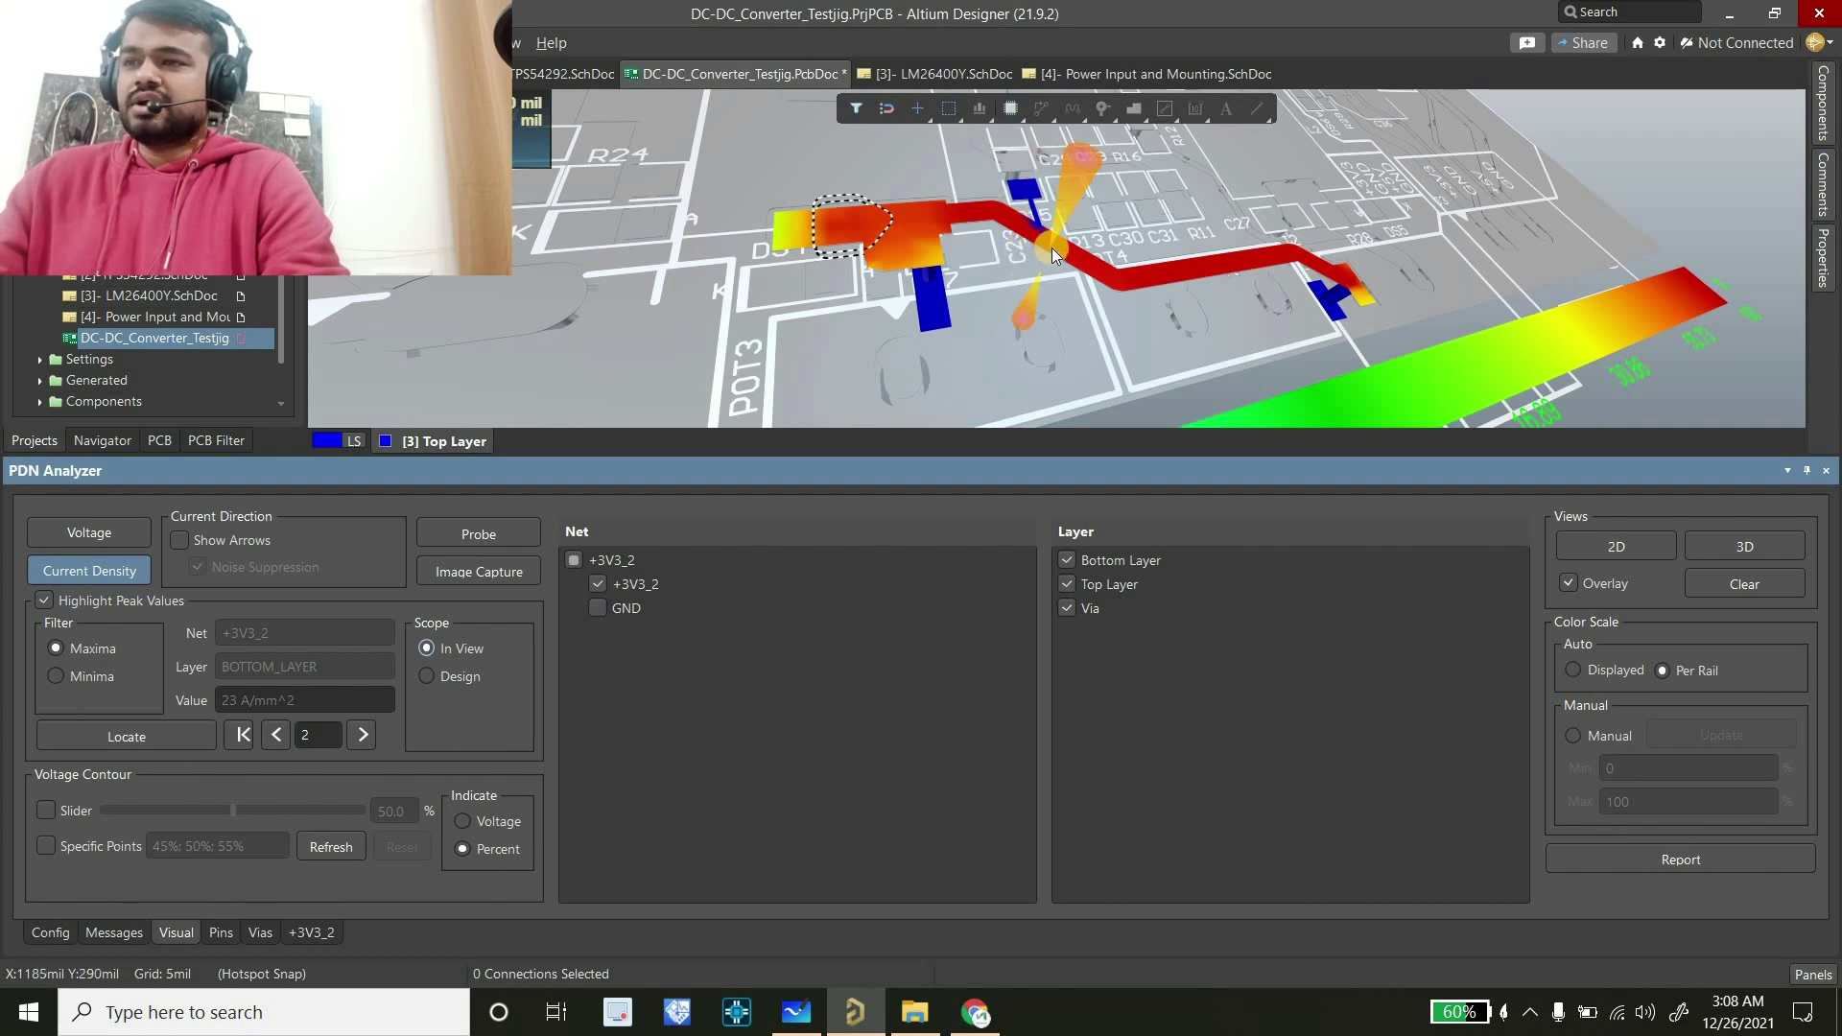
Display the +3V3_2 current density in 2D and compare it without and with the board overlay, leaving the overlay on
left_click(1629, 543)
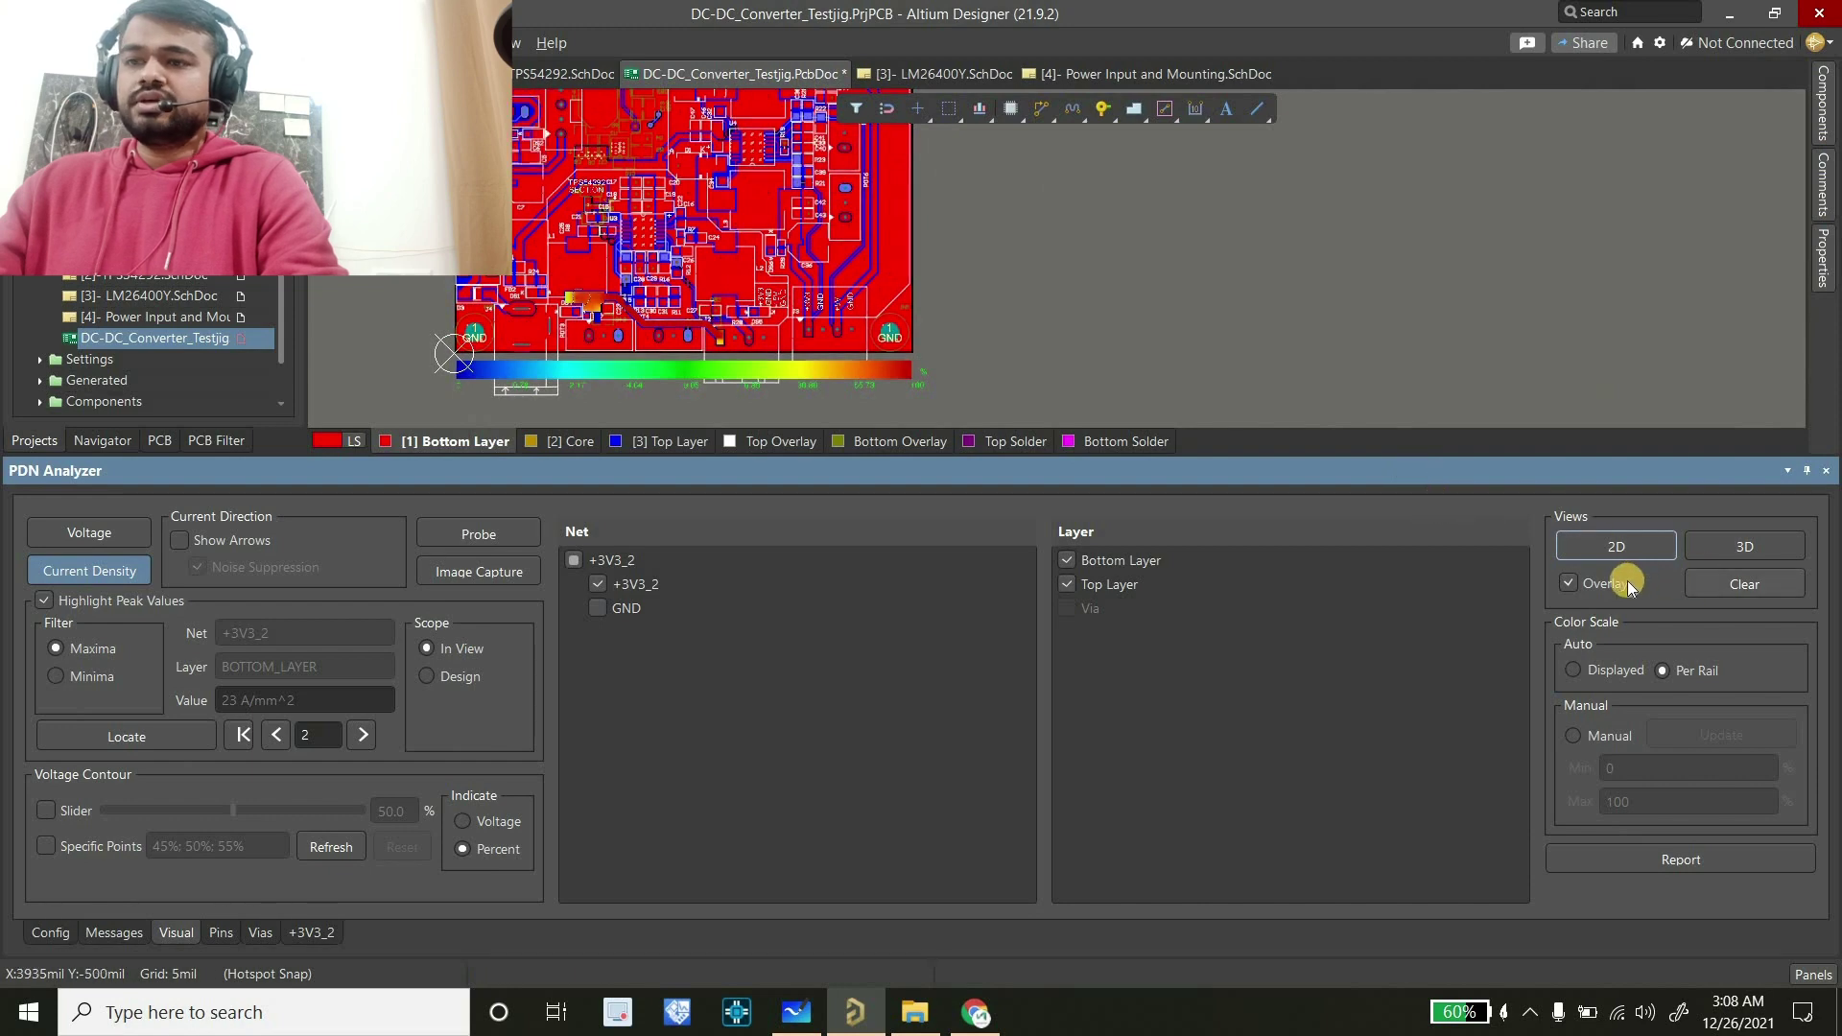
left_click(1570, 582)
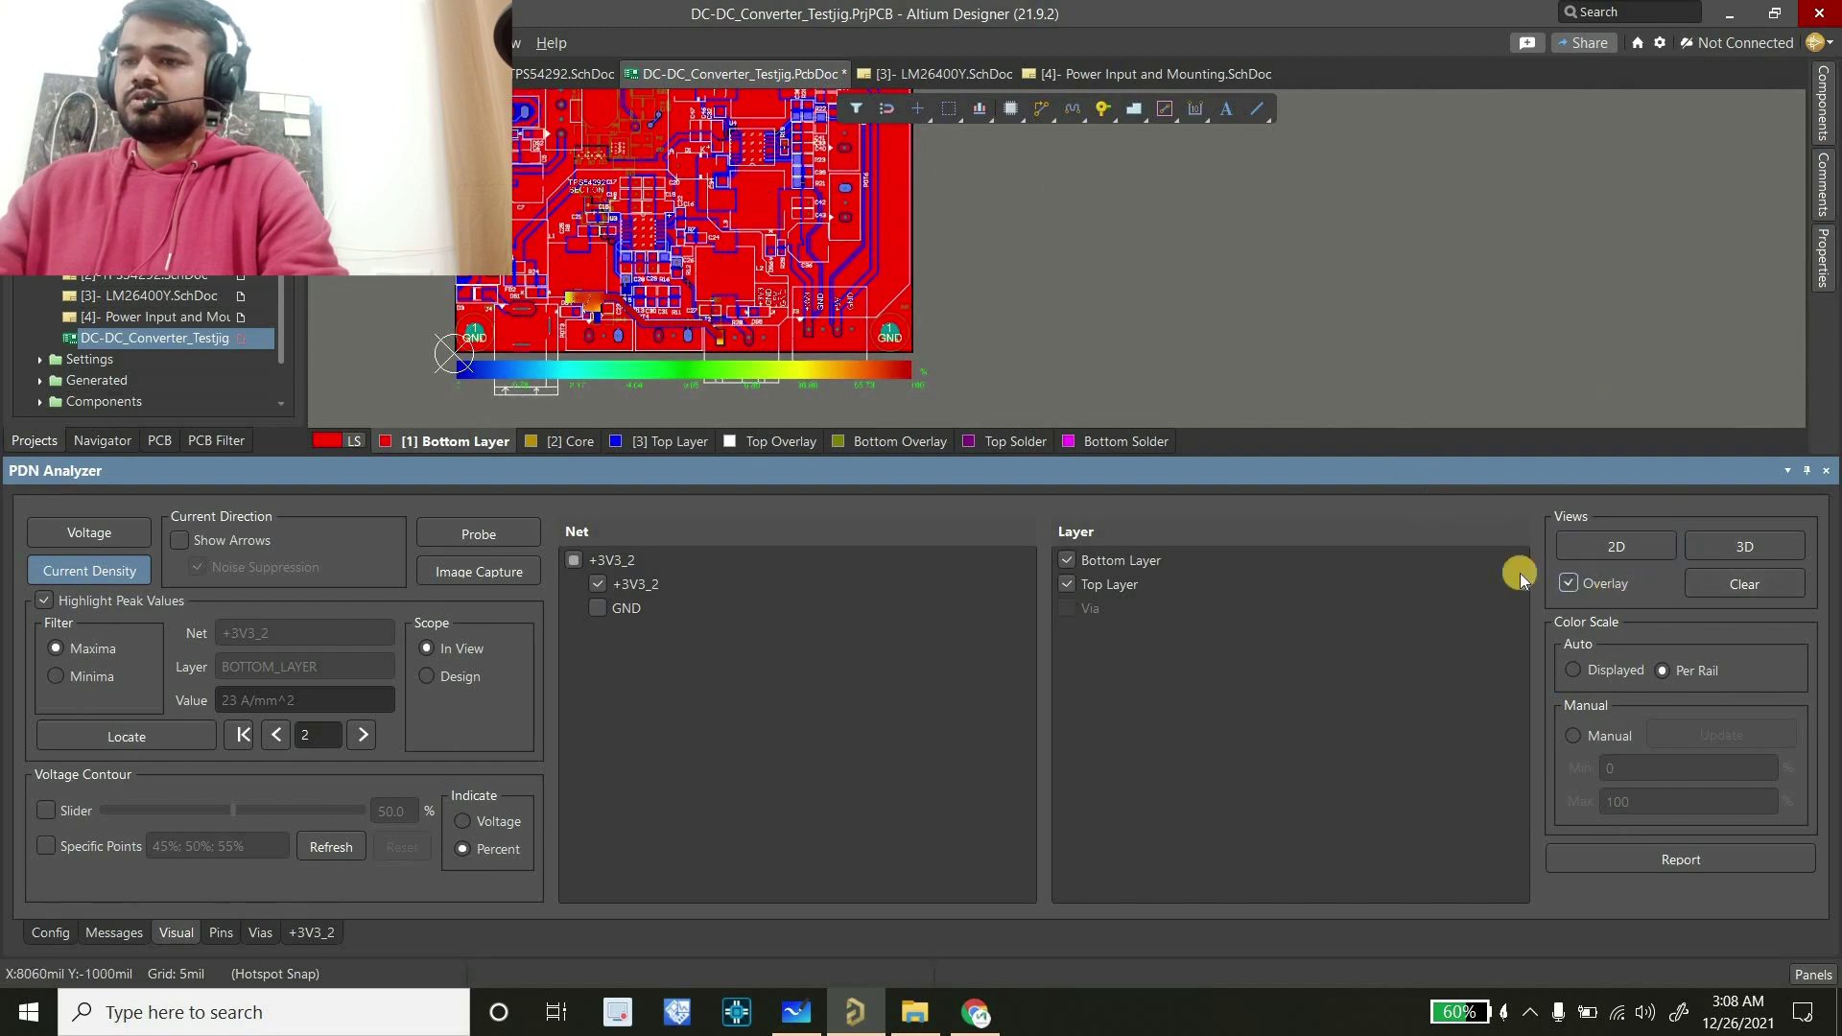
scroll(716, 351, "up", 5, "ctrl")
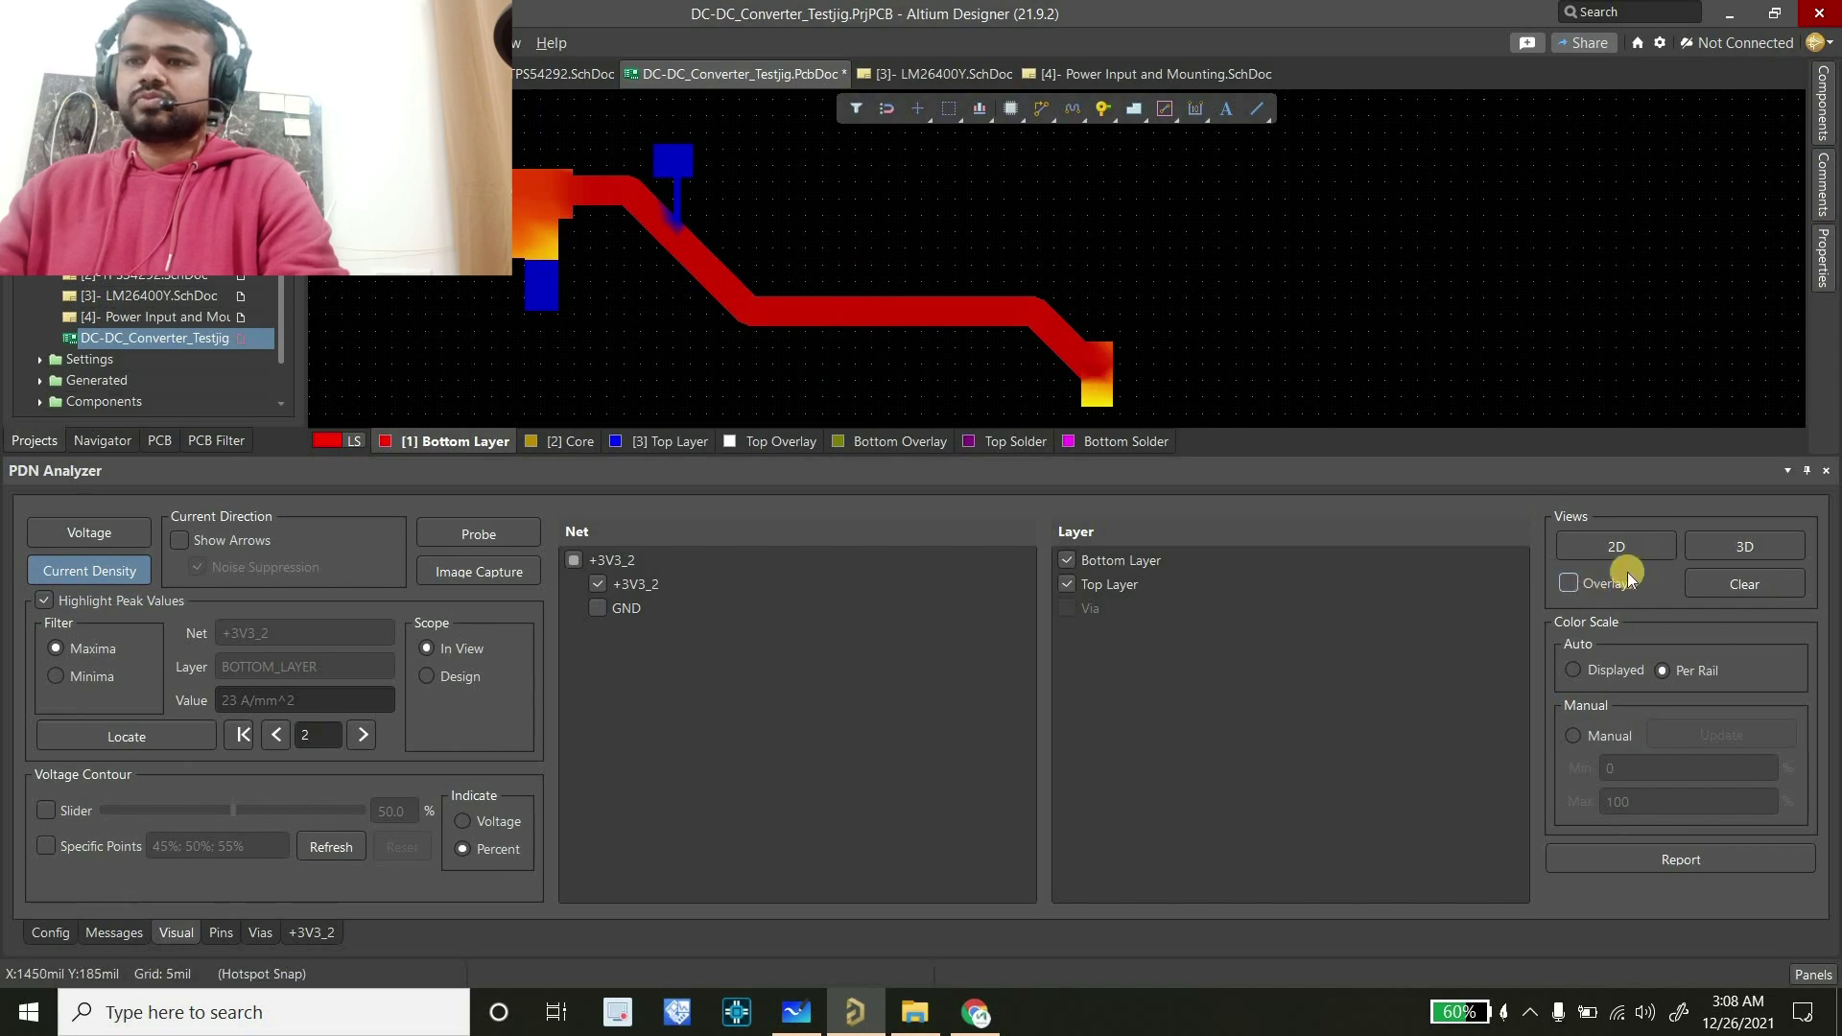
left_click(1595, 587)
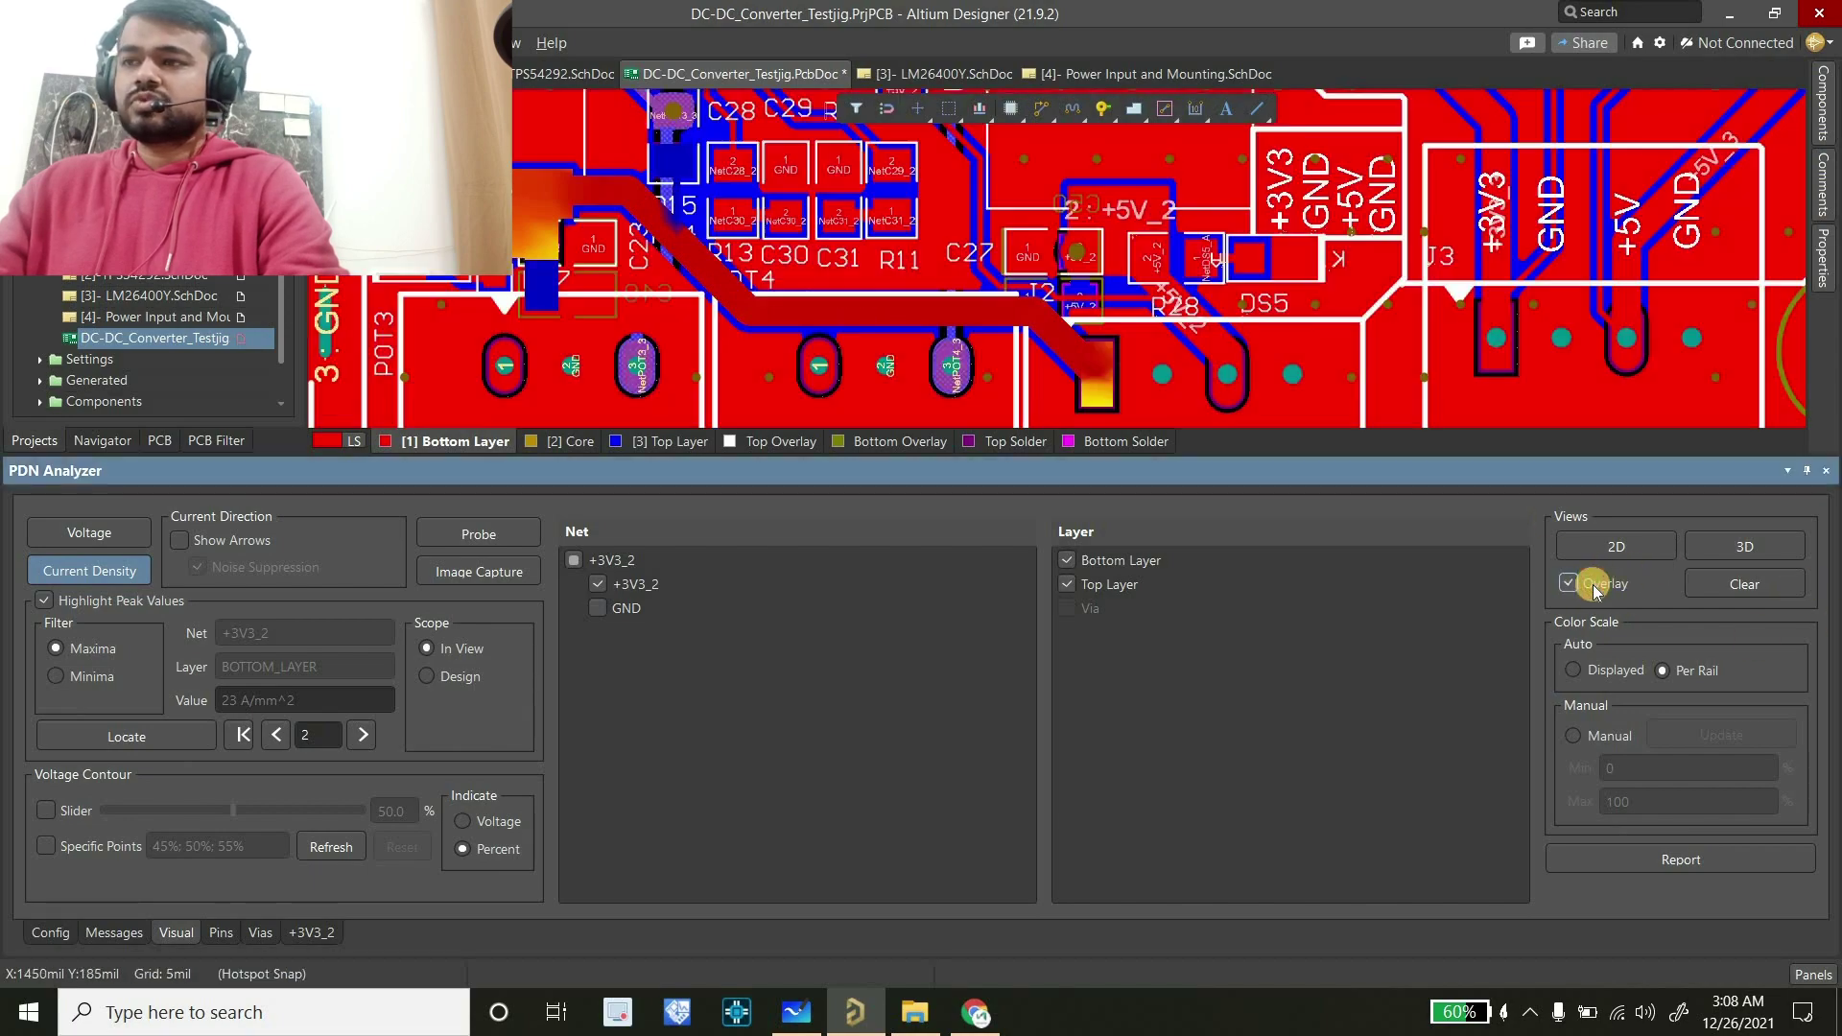
Set the width of the long horizontal +3V3_2 track on the Bottom Layer to 50 mil
left_click(899, 314)
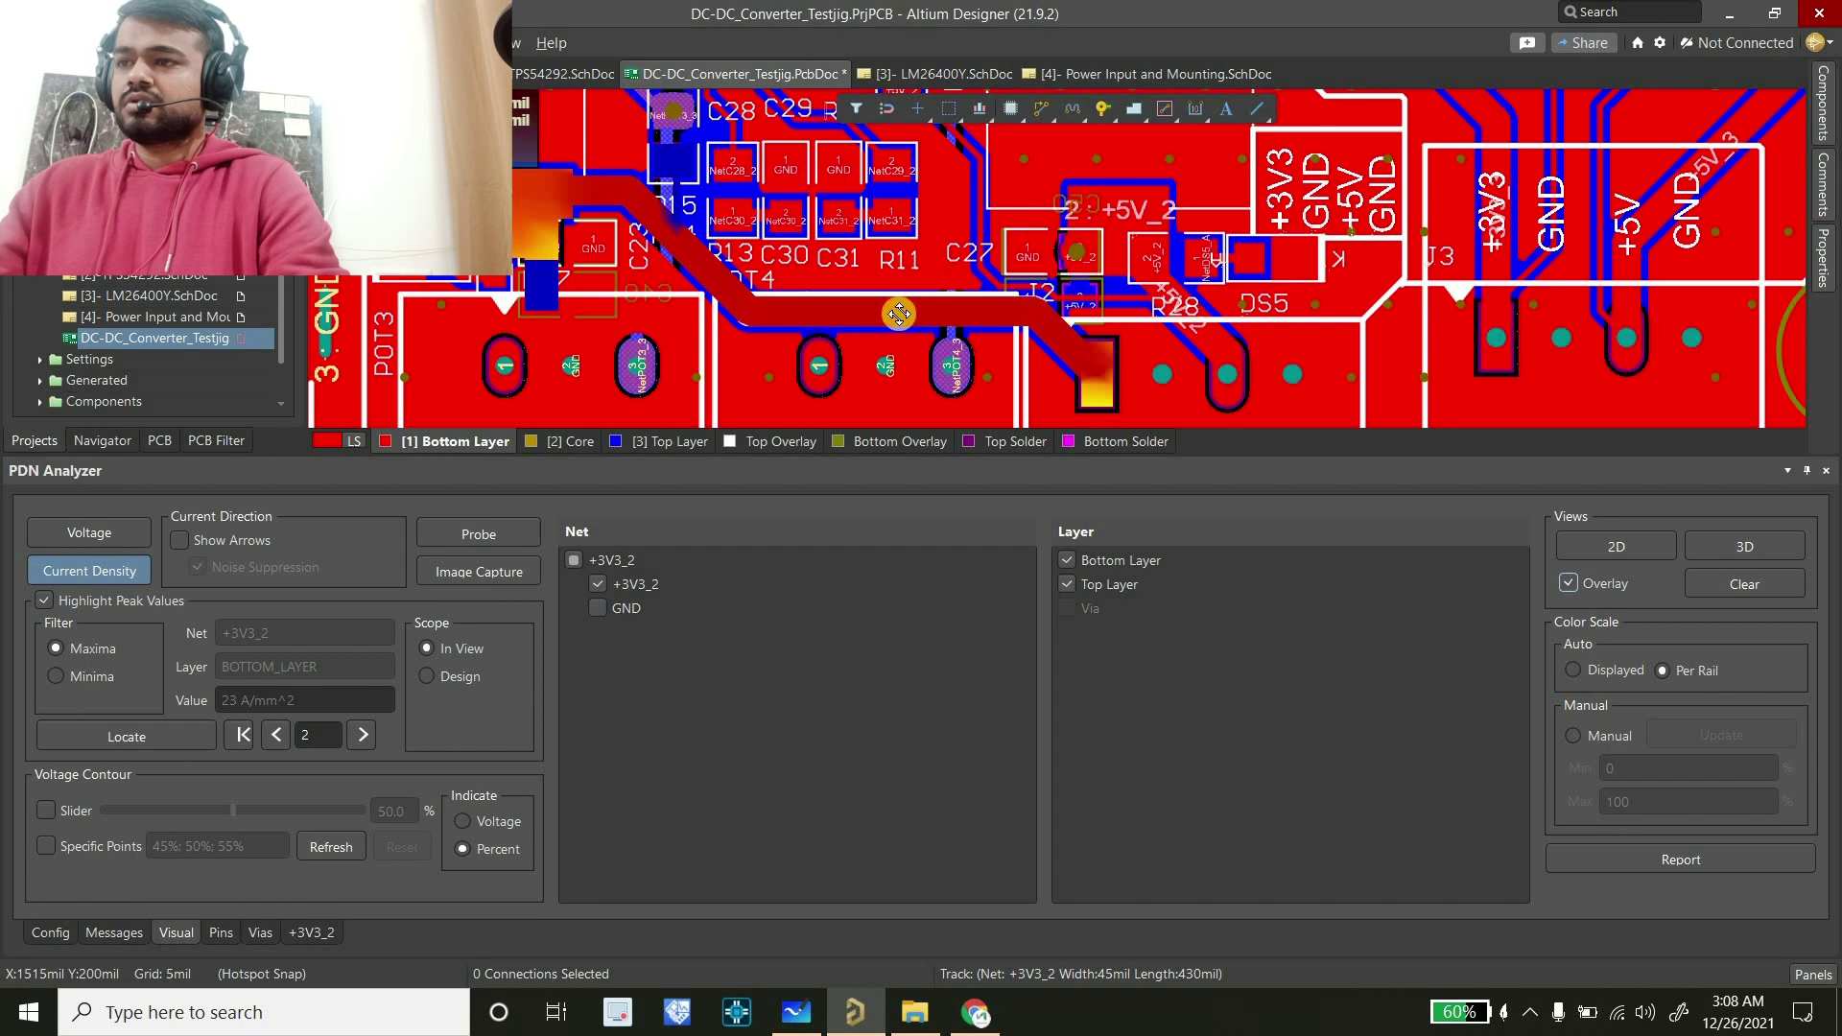
double_click(899, 314)
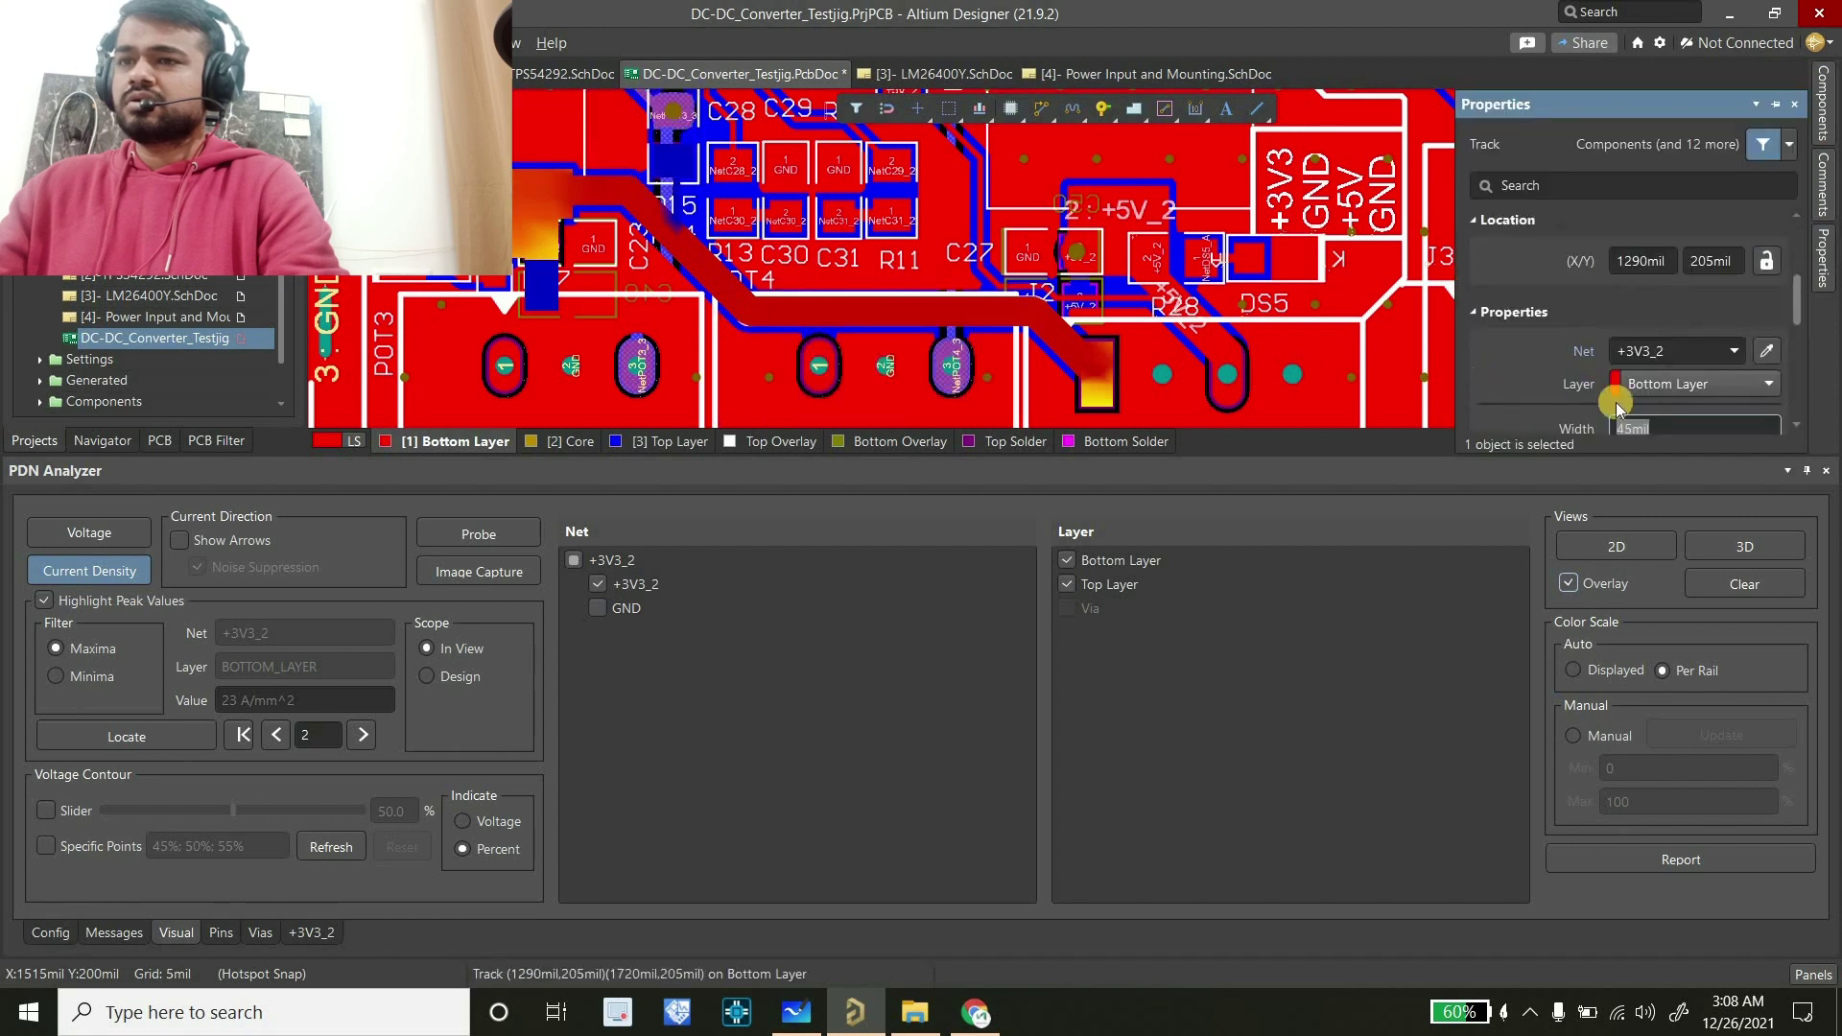
scroll(1647, 379, "down", 4)
scroll(1651, 309, "up", 1)
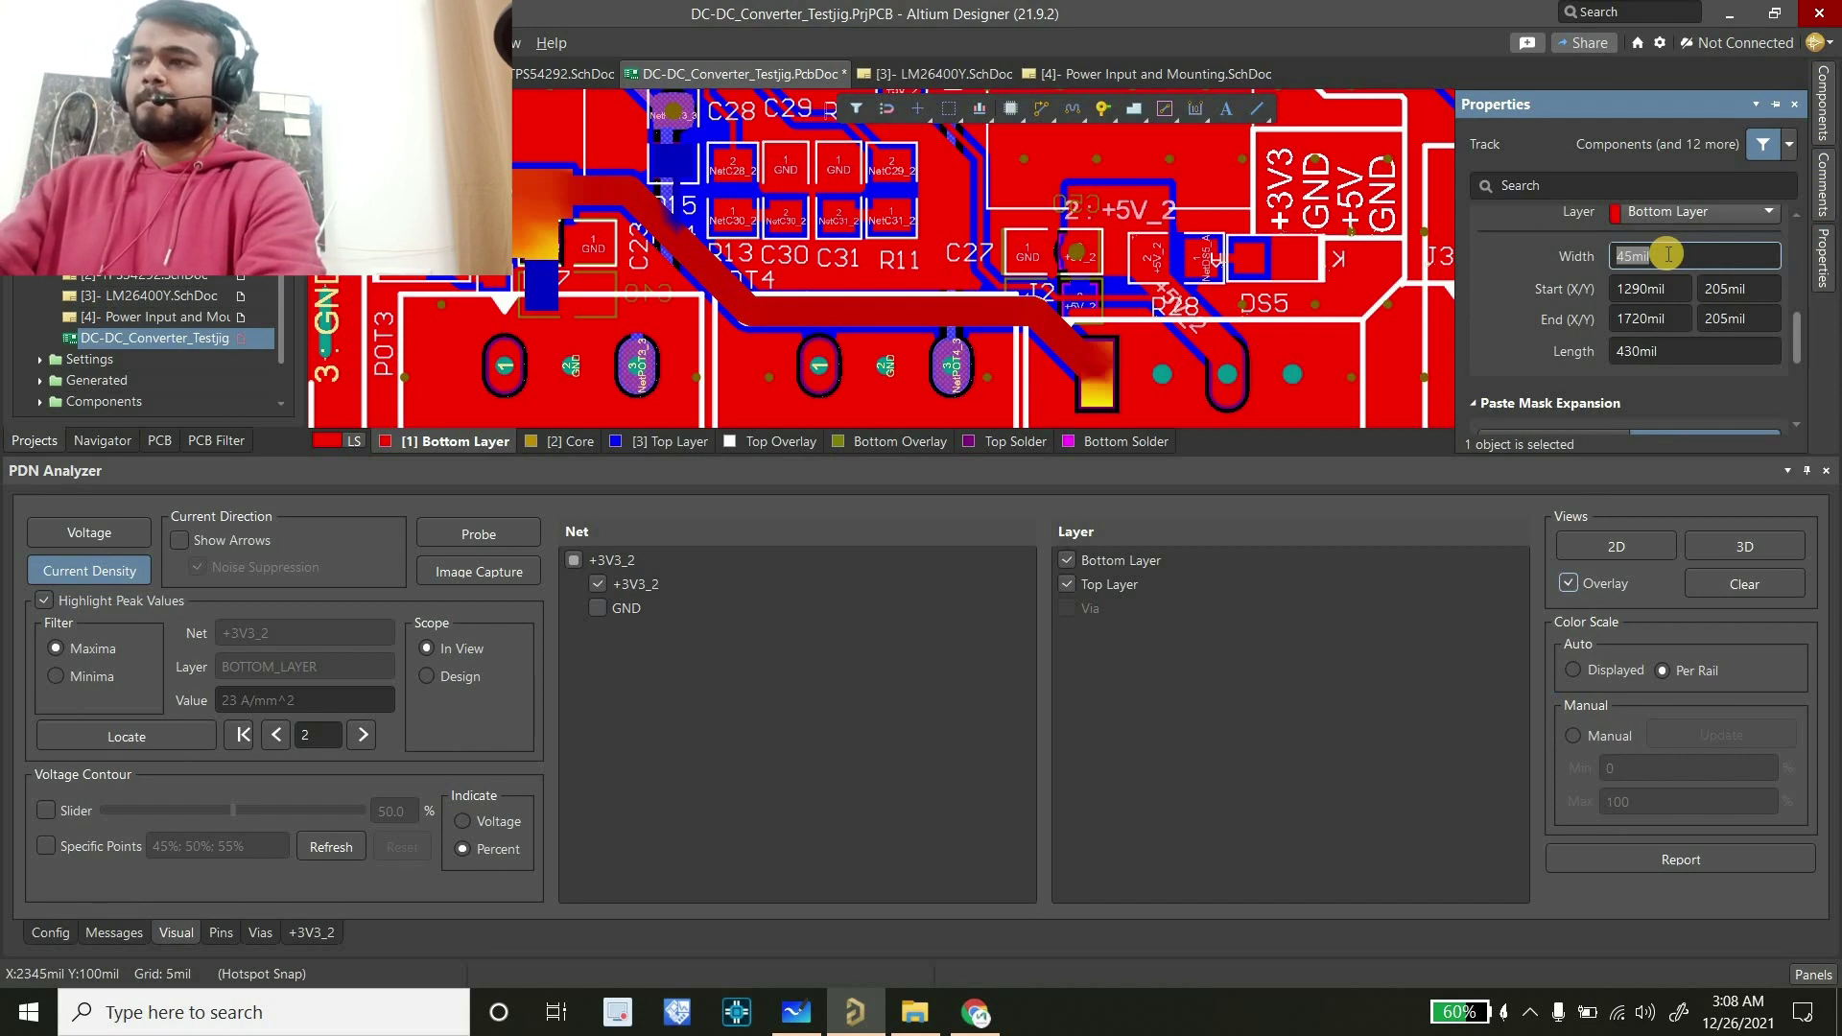
type("50")
key("Return")
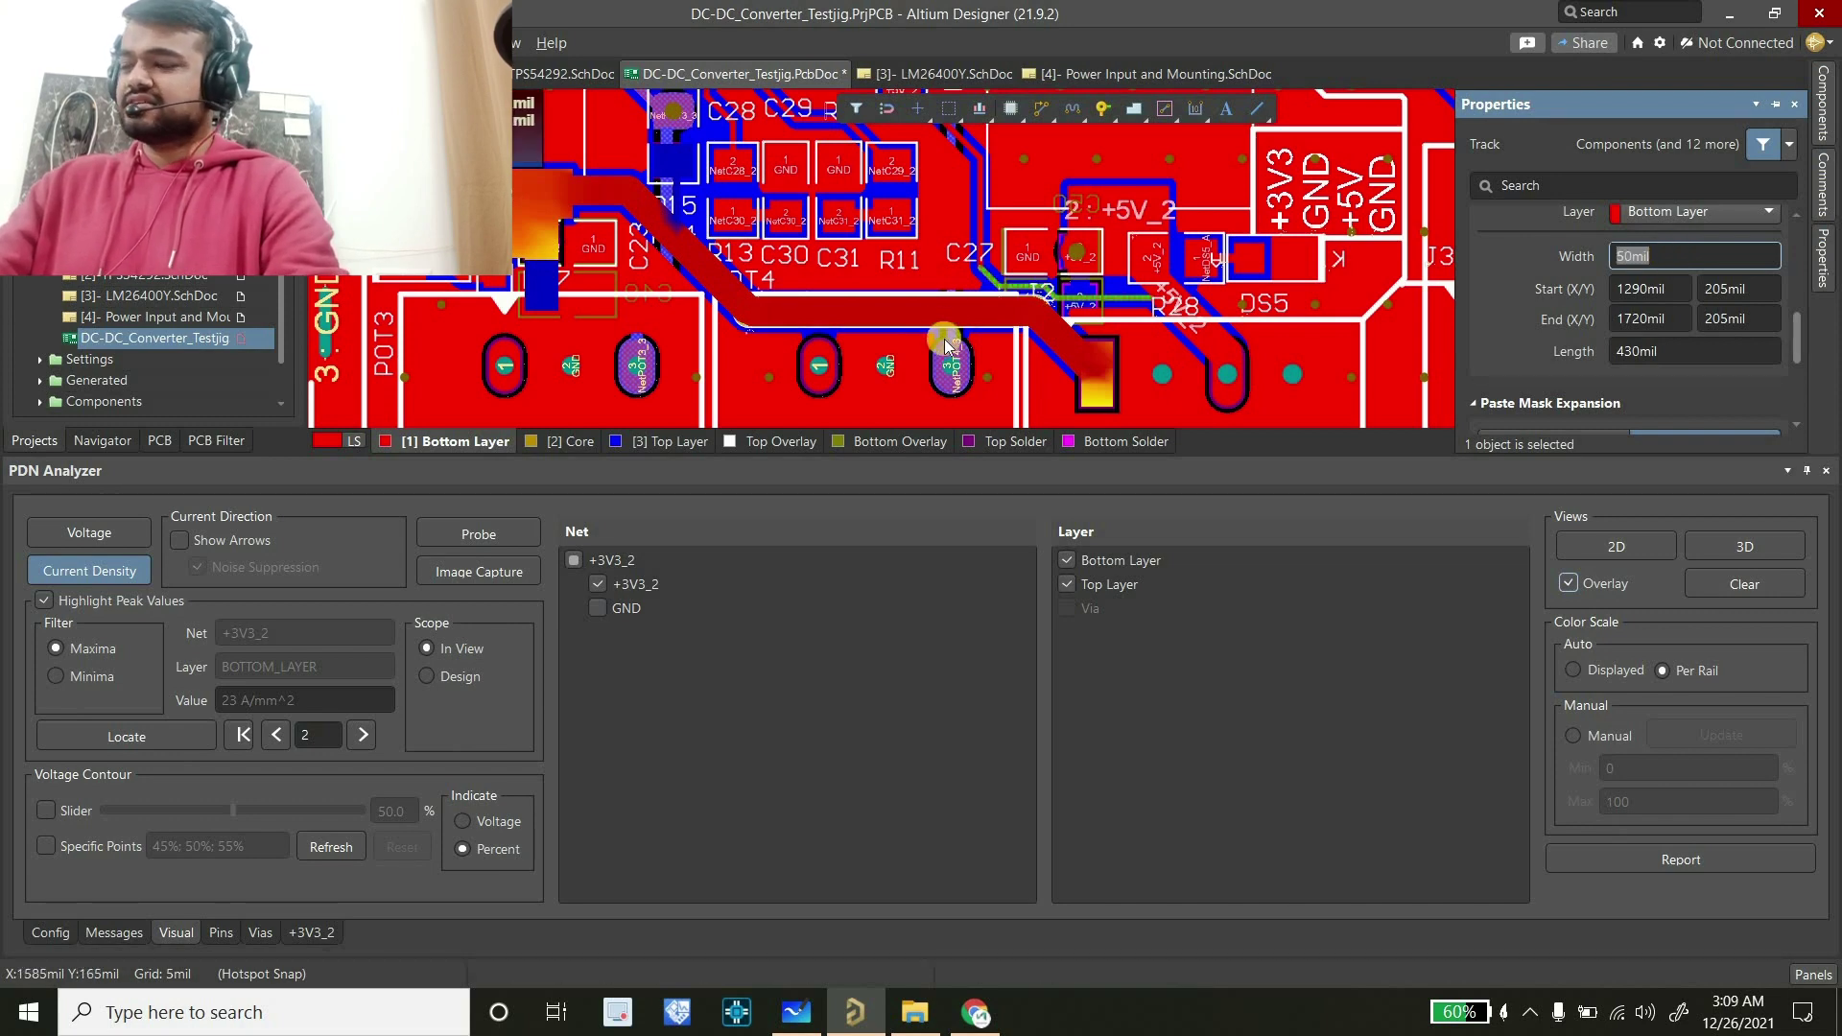
left_click(1022, 382)
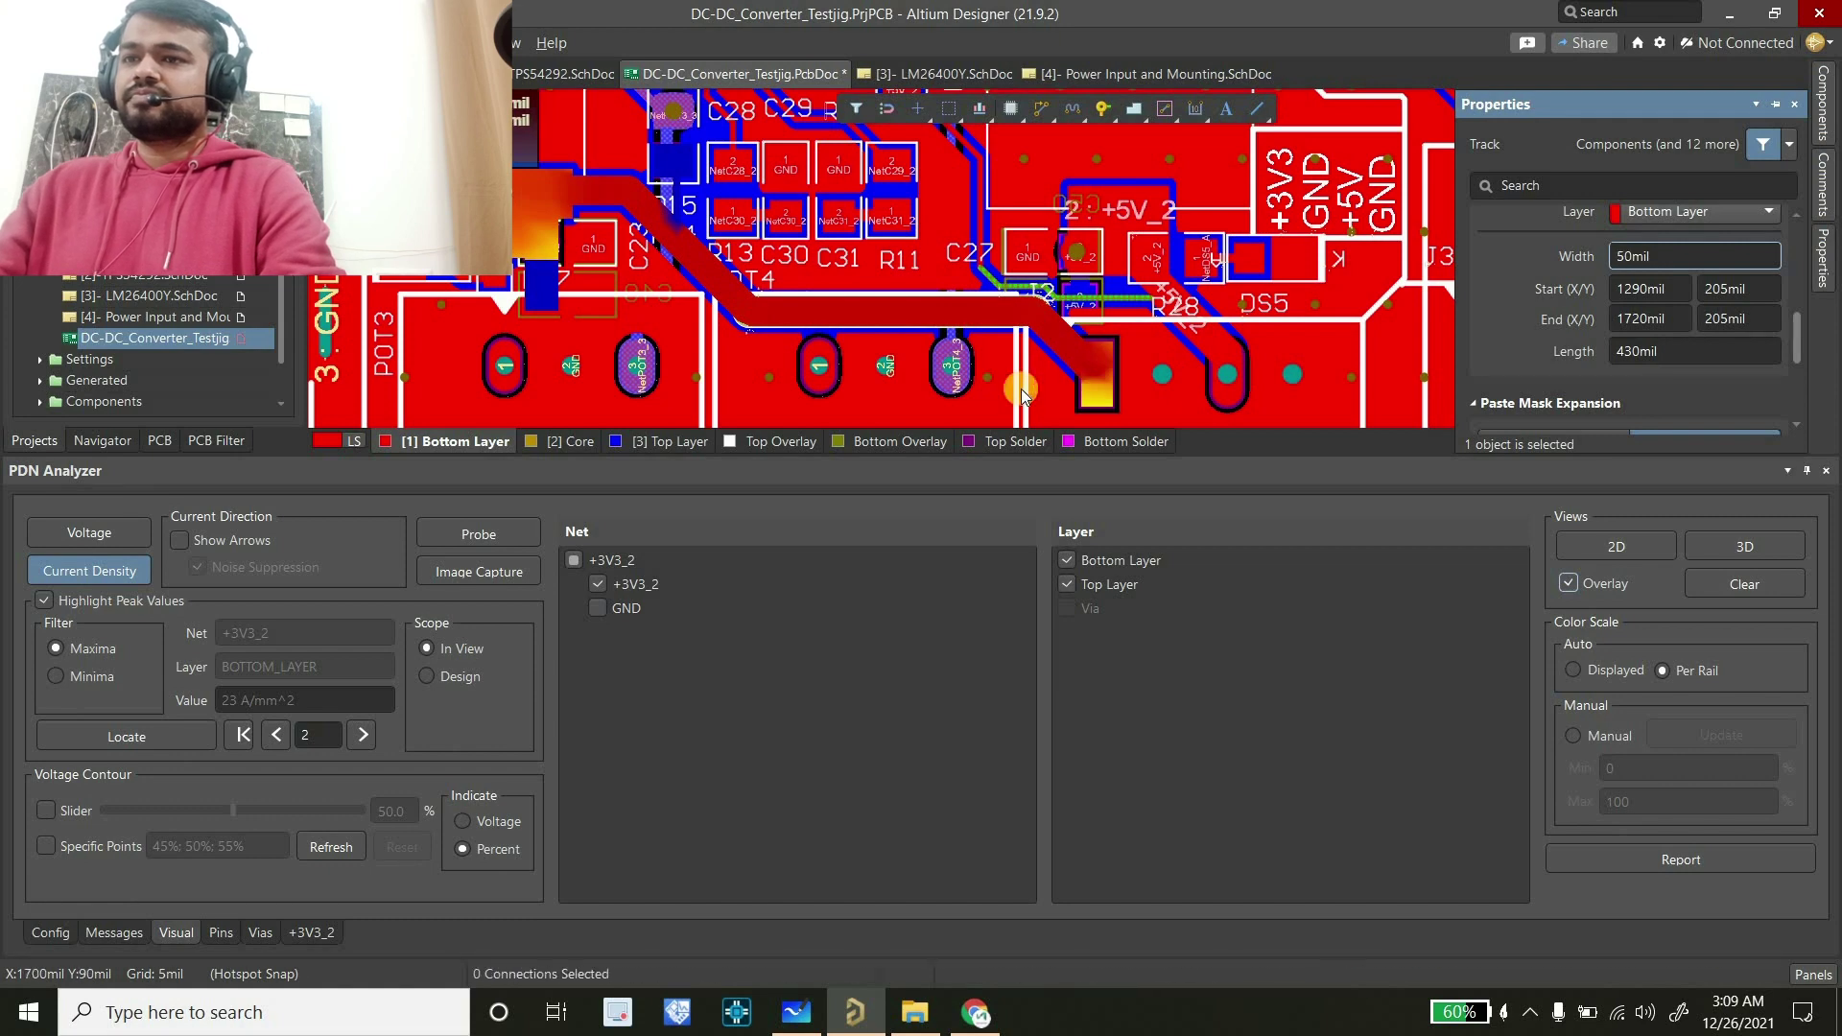
Inspect the rest of the +3V3_2 copper and its current density in the 2D board view
left_click(751, 290)
scroll(751, 290, "down", 2, "ctrl")
scroll(962, 326, "down", 1, "ctrl")
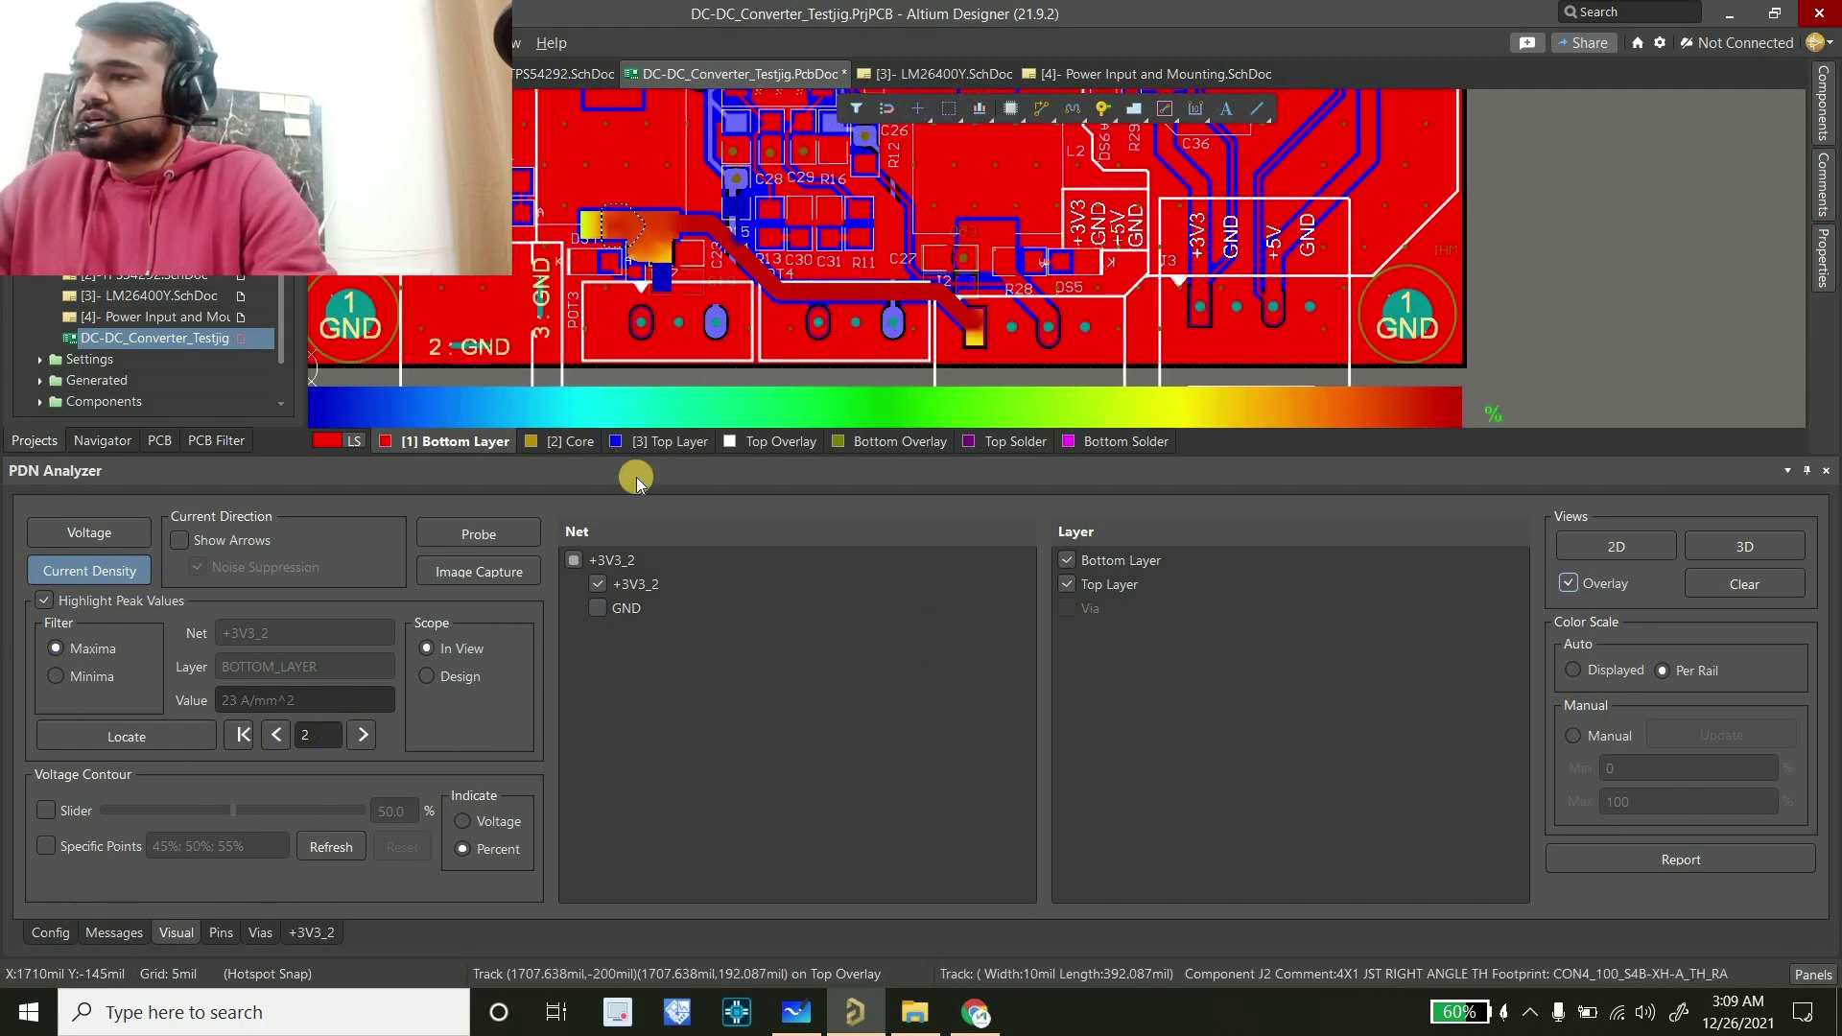
scroll(889, 333, "down", 2, "ctrl")
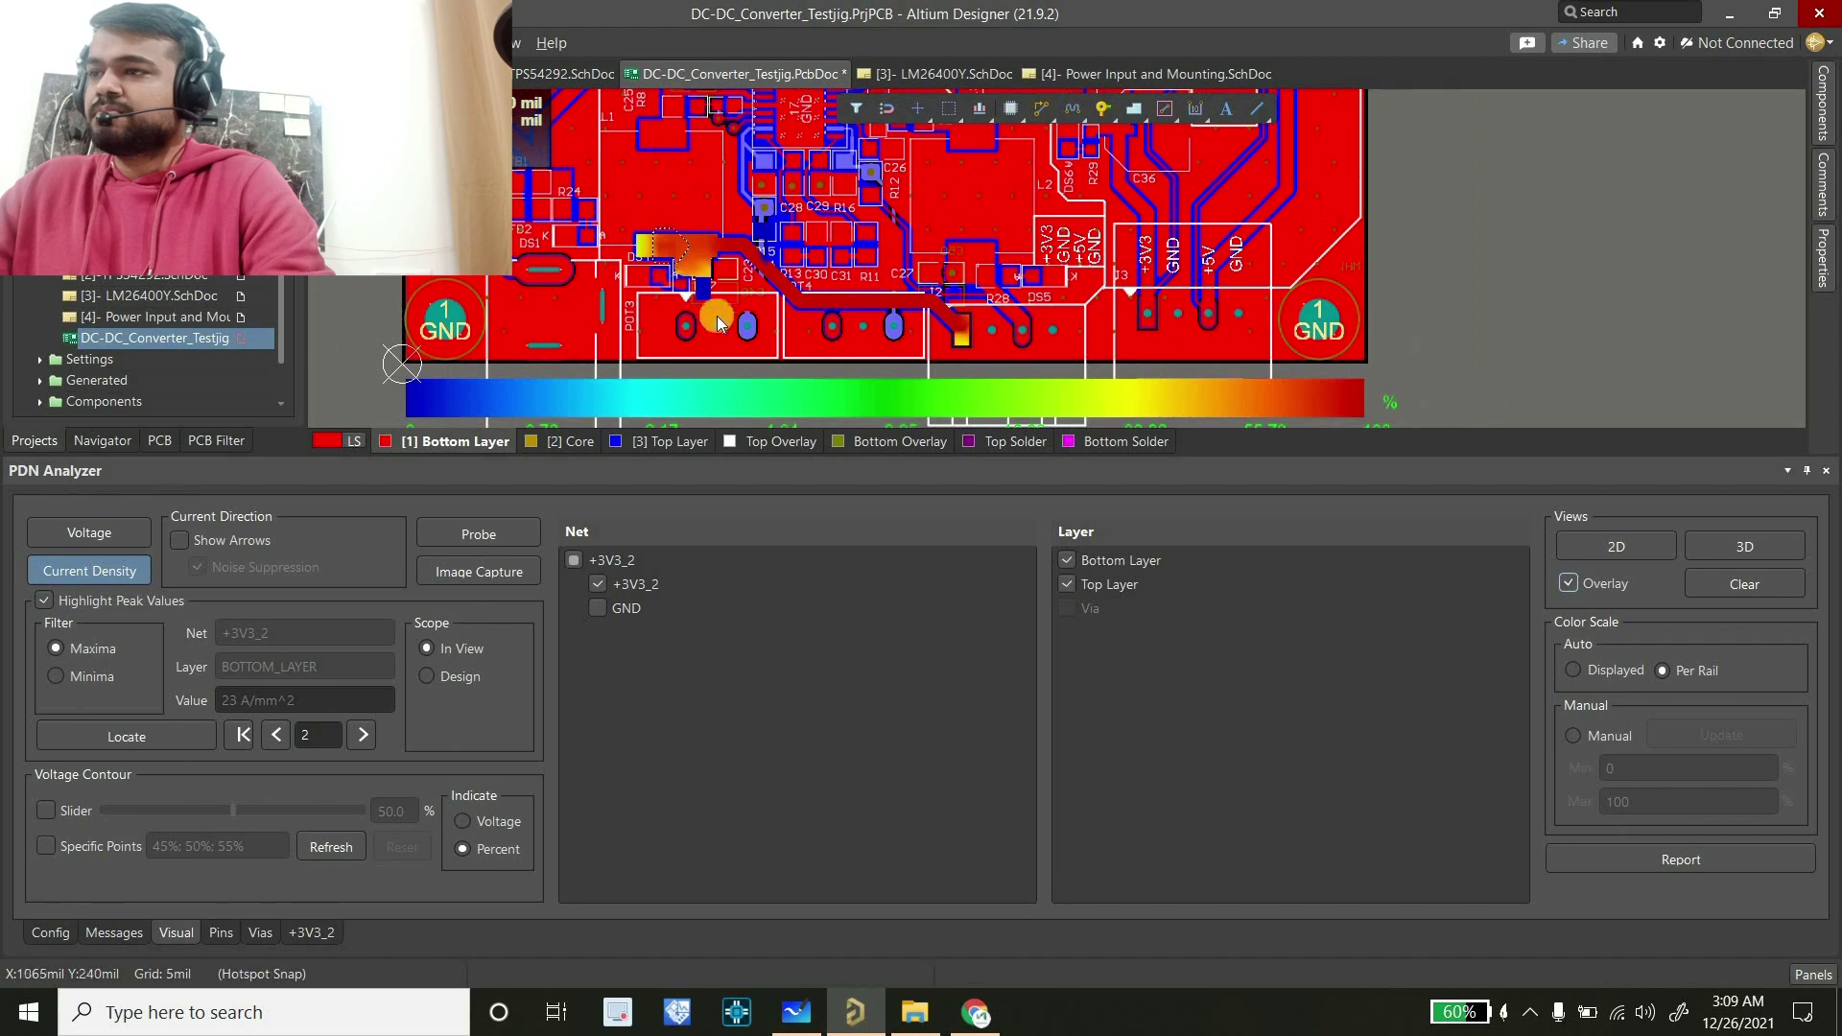
scroll(708, 308, "up", 4, "ctrl")
scroll(870, 387, "down", 5, "ctrl")
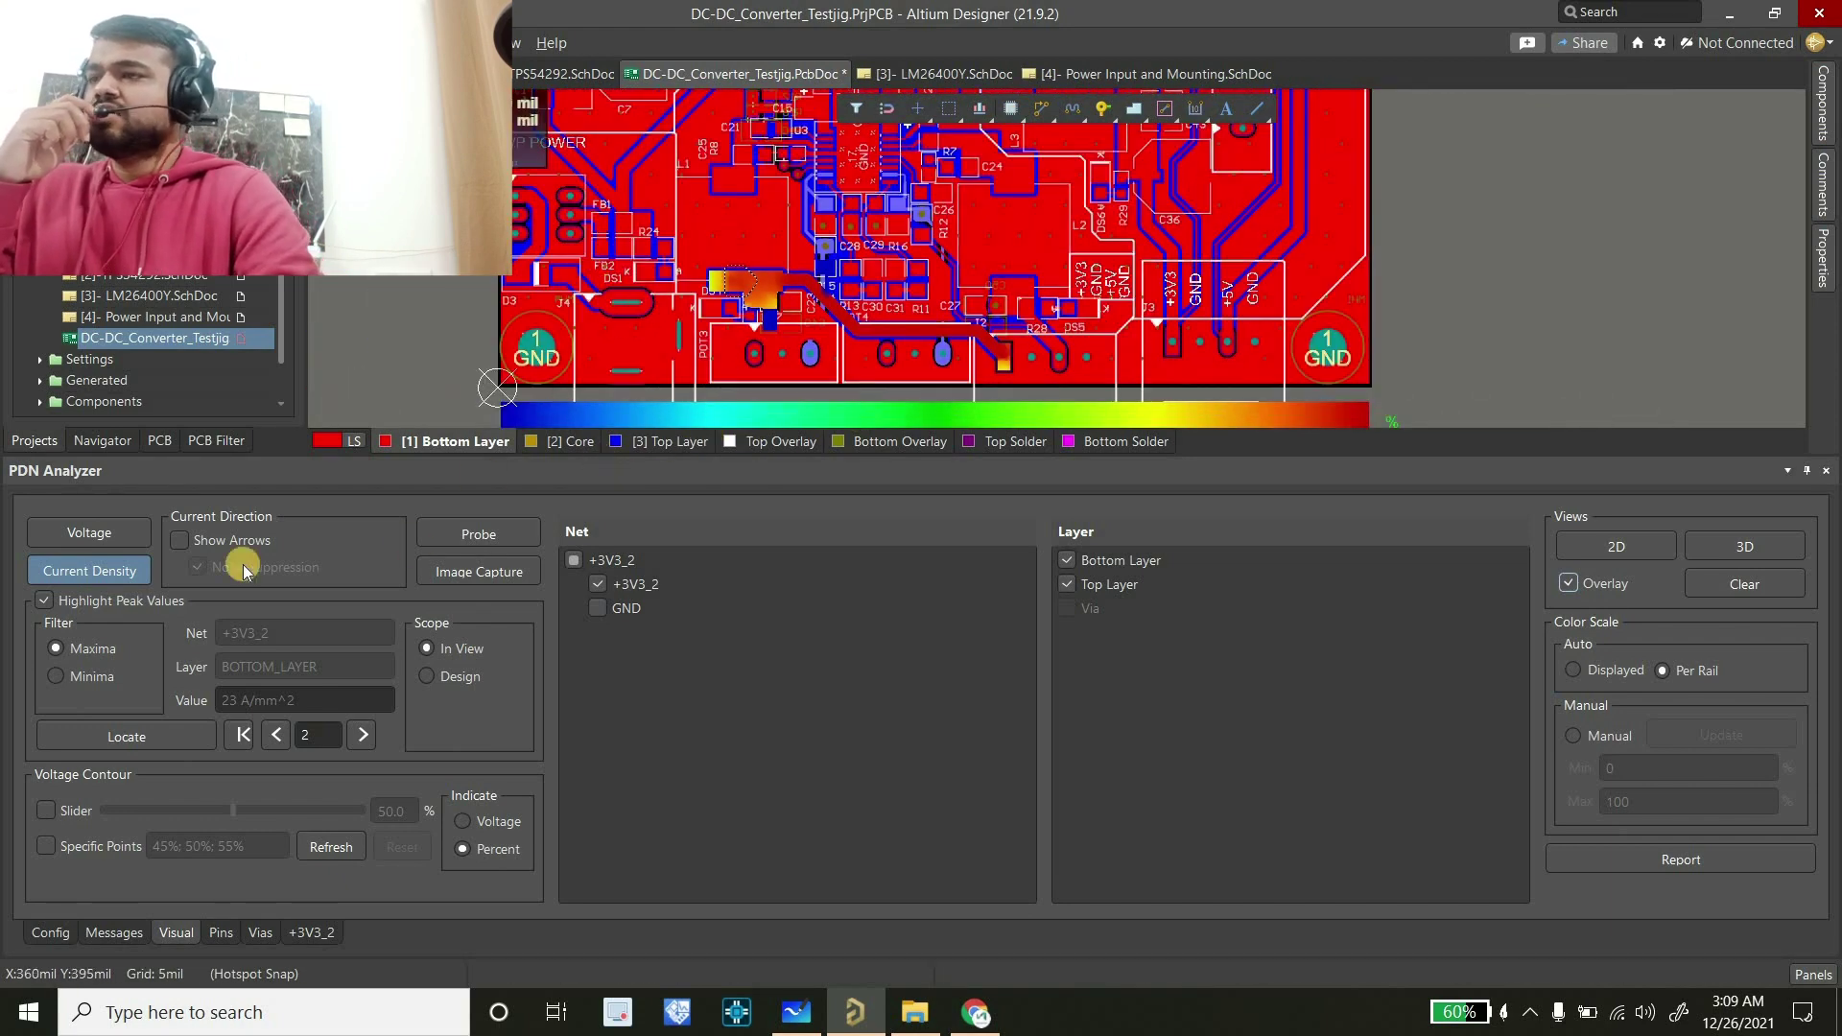
Review the NetD3_A network configurations of Block 2 and Block 3 and examine the Block 3 results on the board
left_click(110, 740)
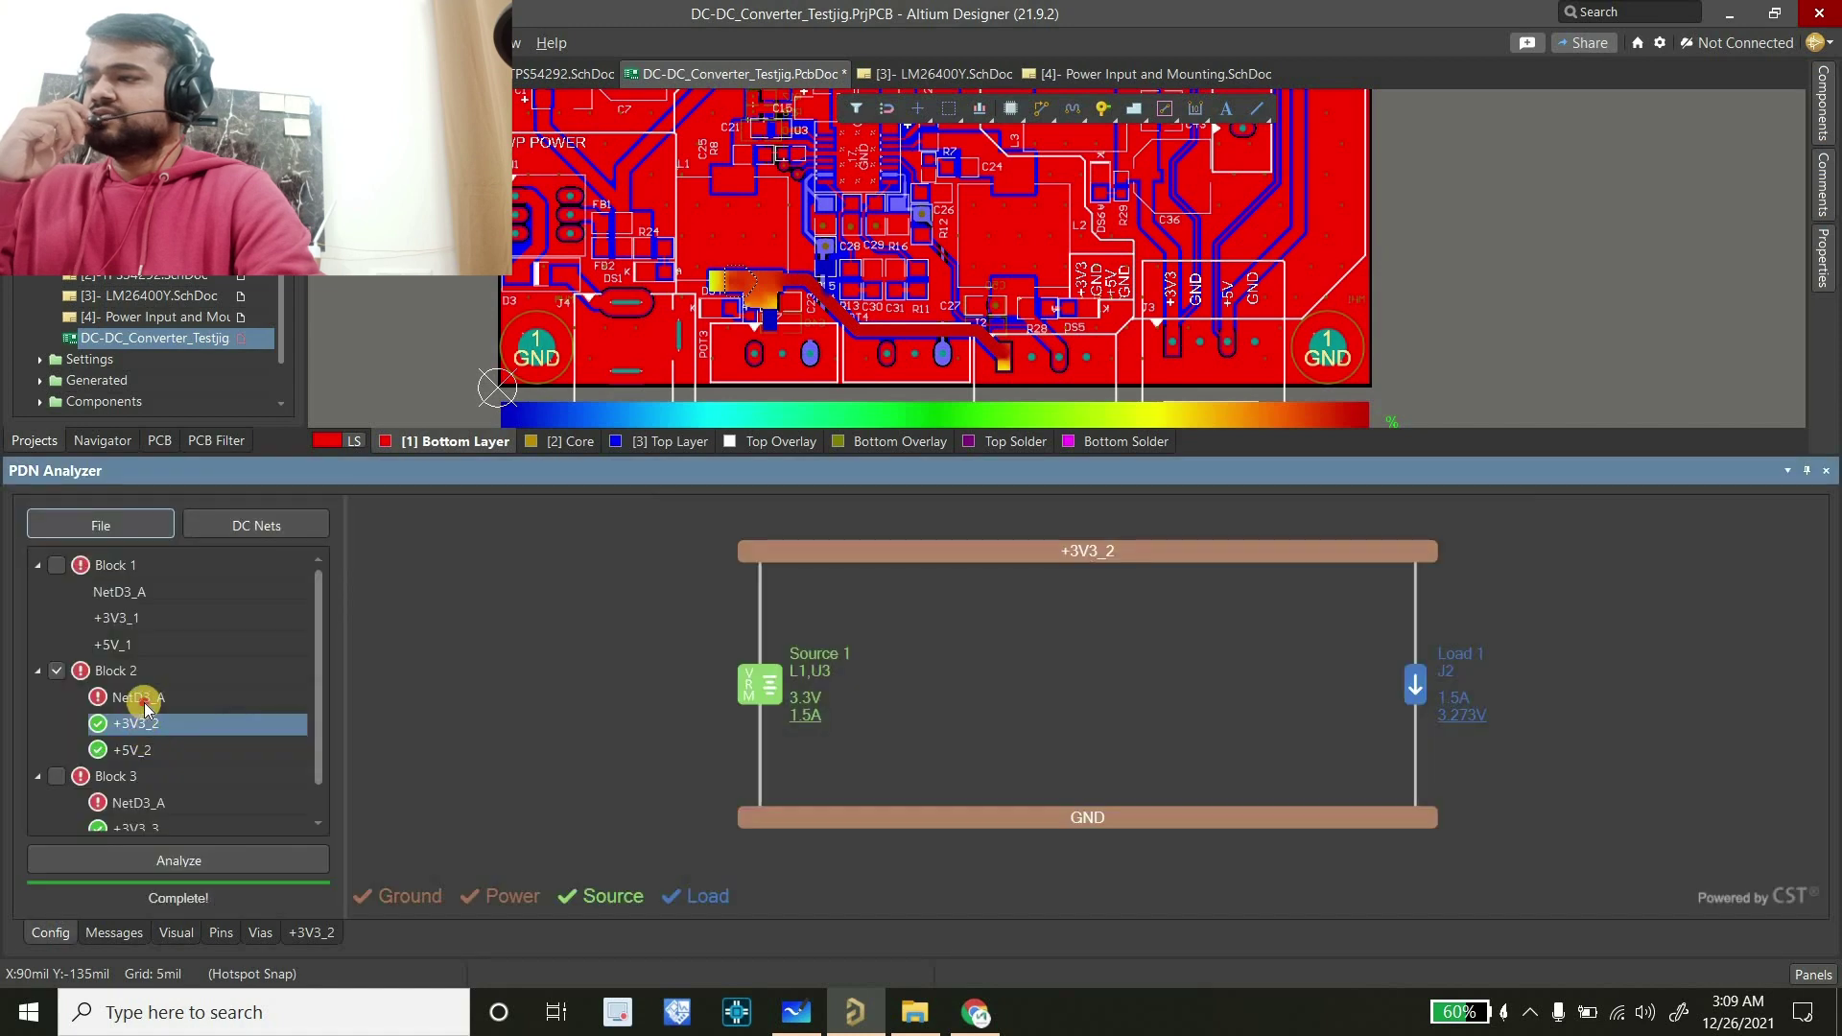
left_click(117, 700)
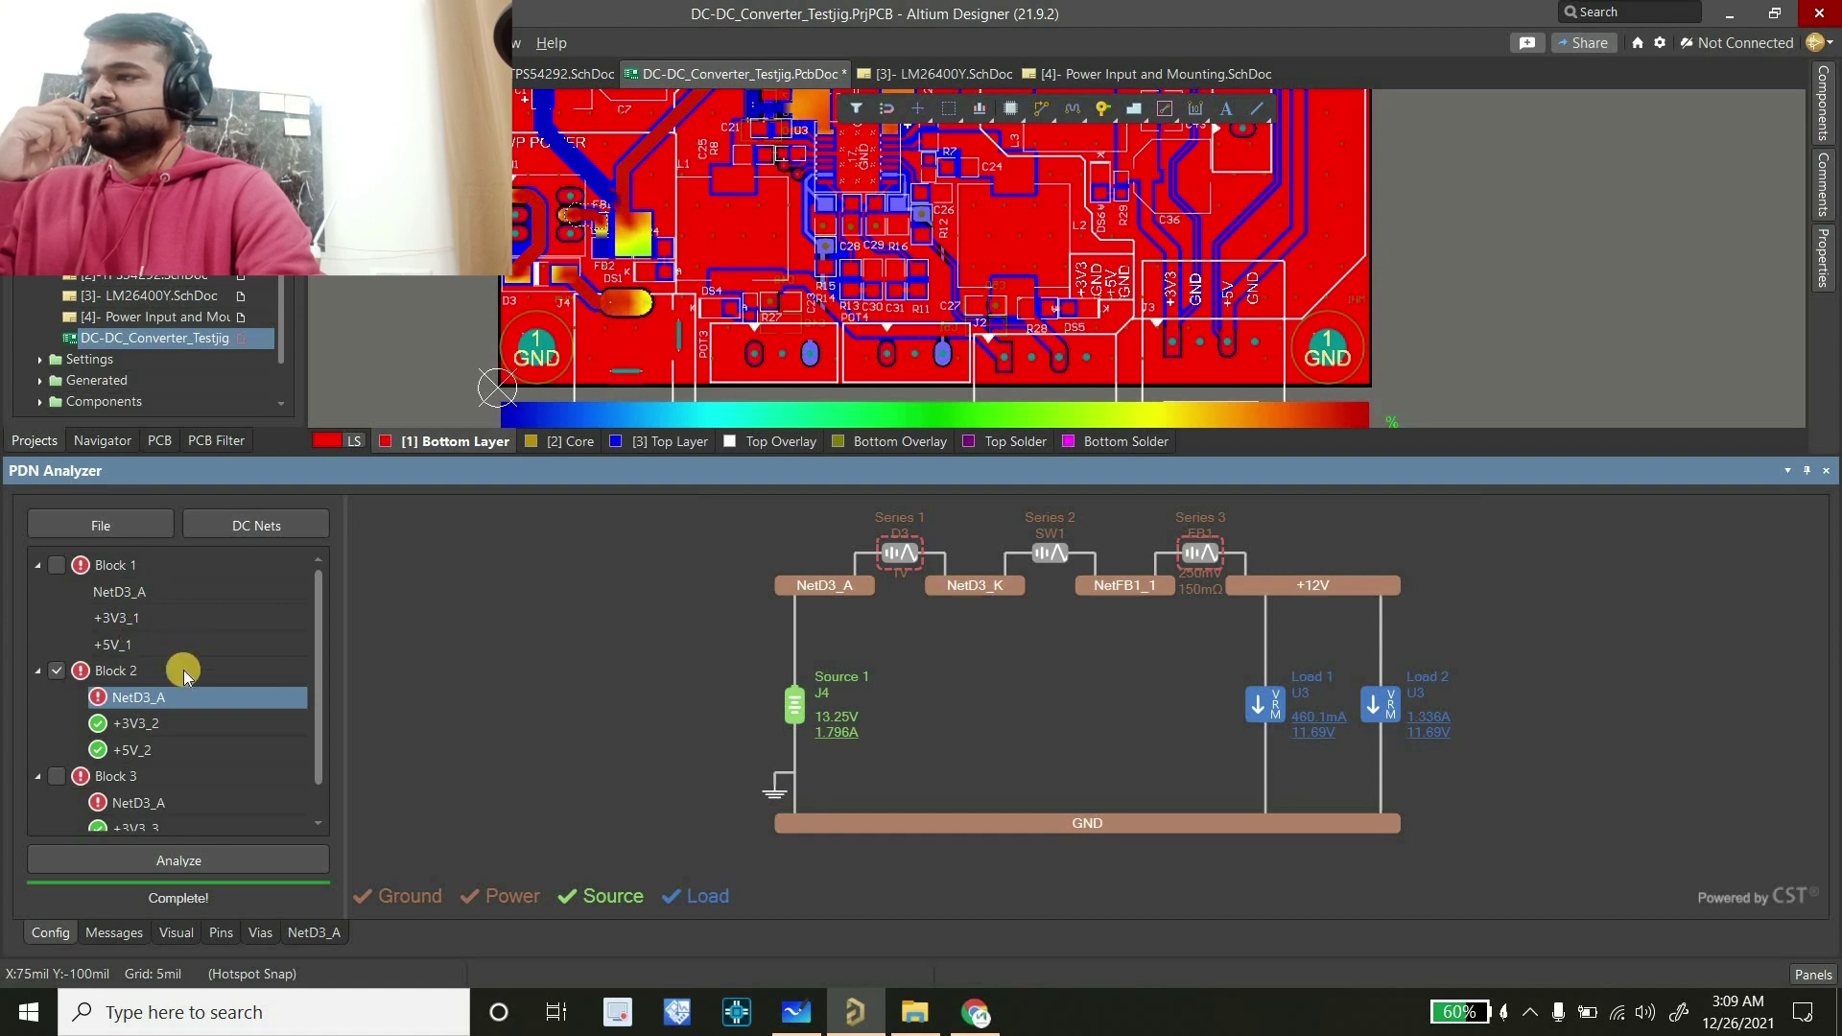
scroll(158, 729, "down", 1)
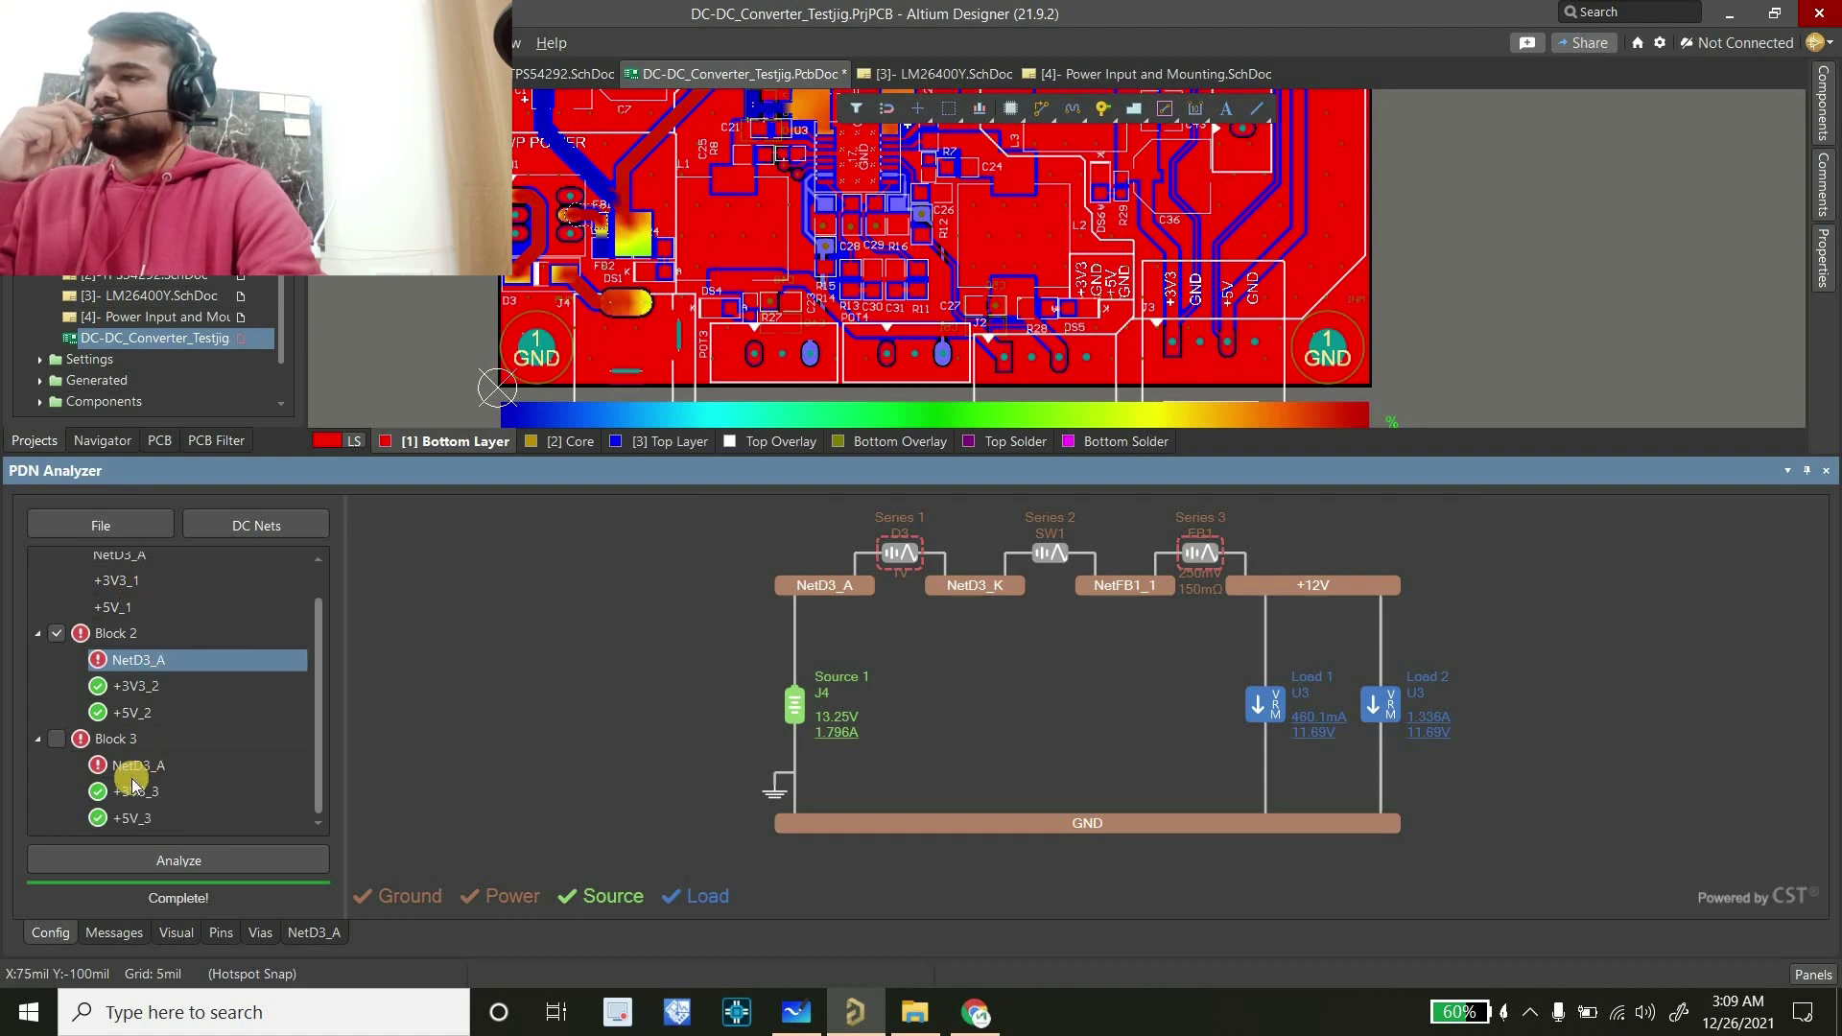
left_click(144, 765)
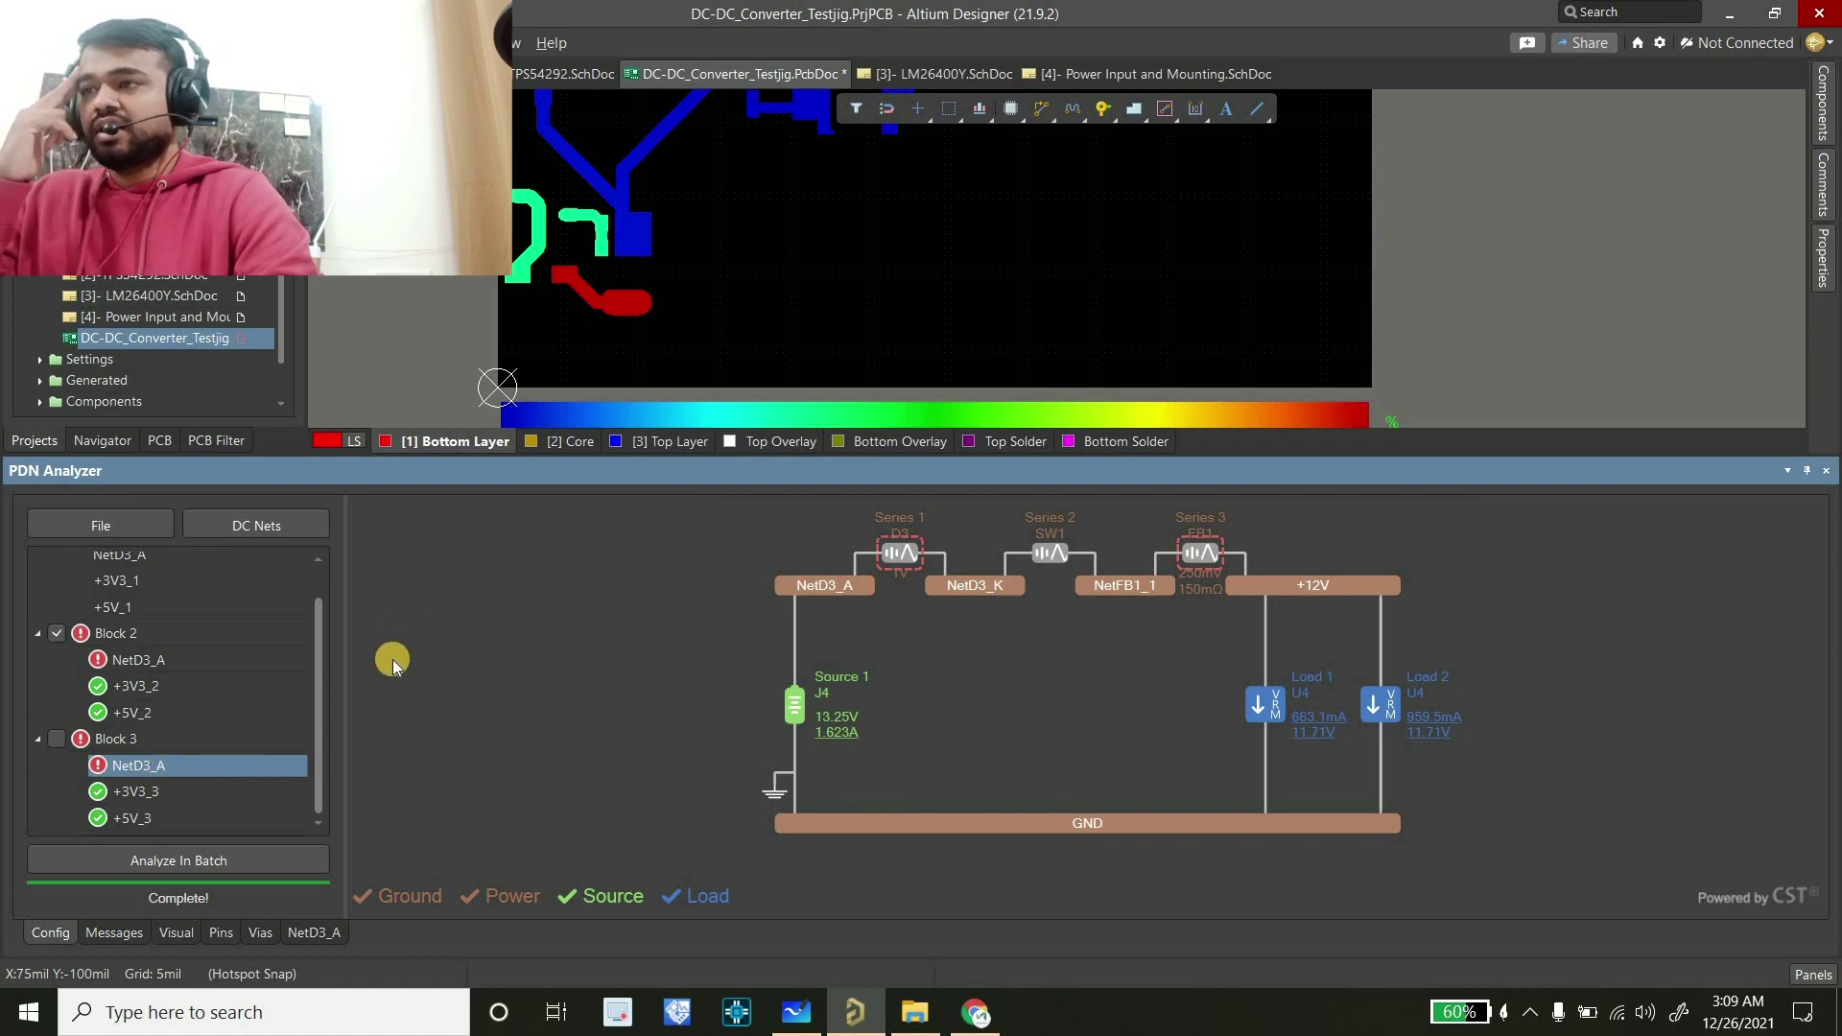
scroll(592, 341, "down", 1, "ctrl")
scroll(591, 334, "down", 2, "ctrl")
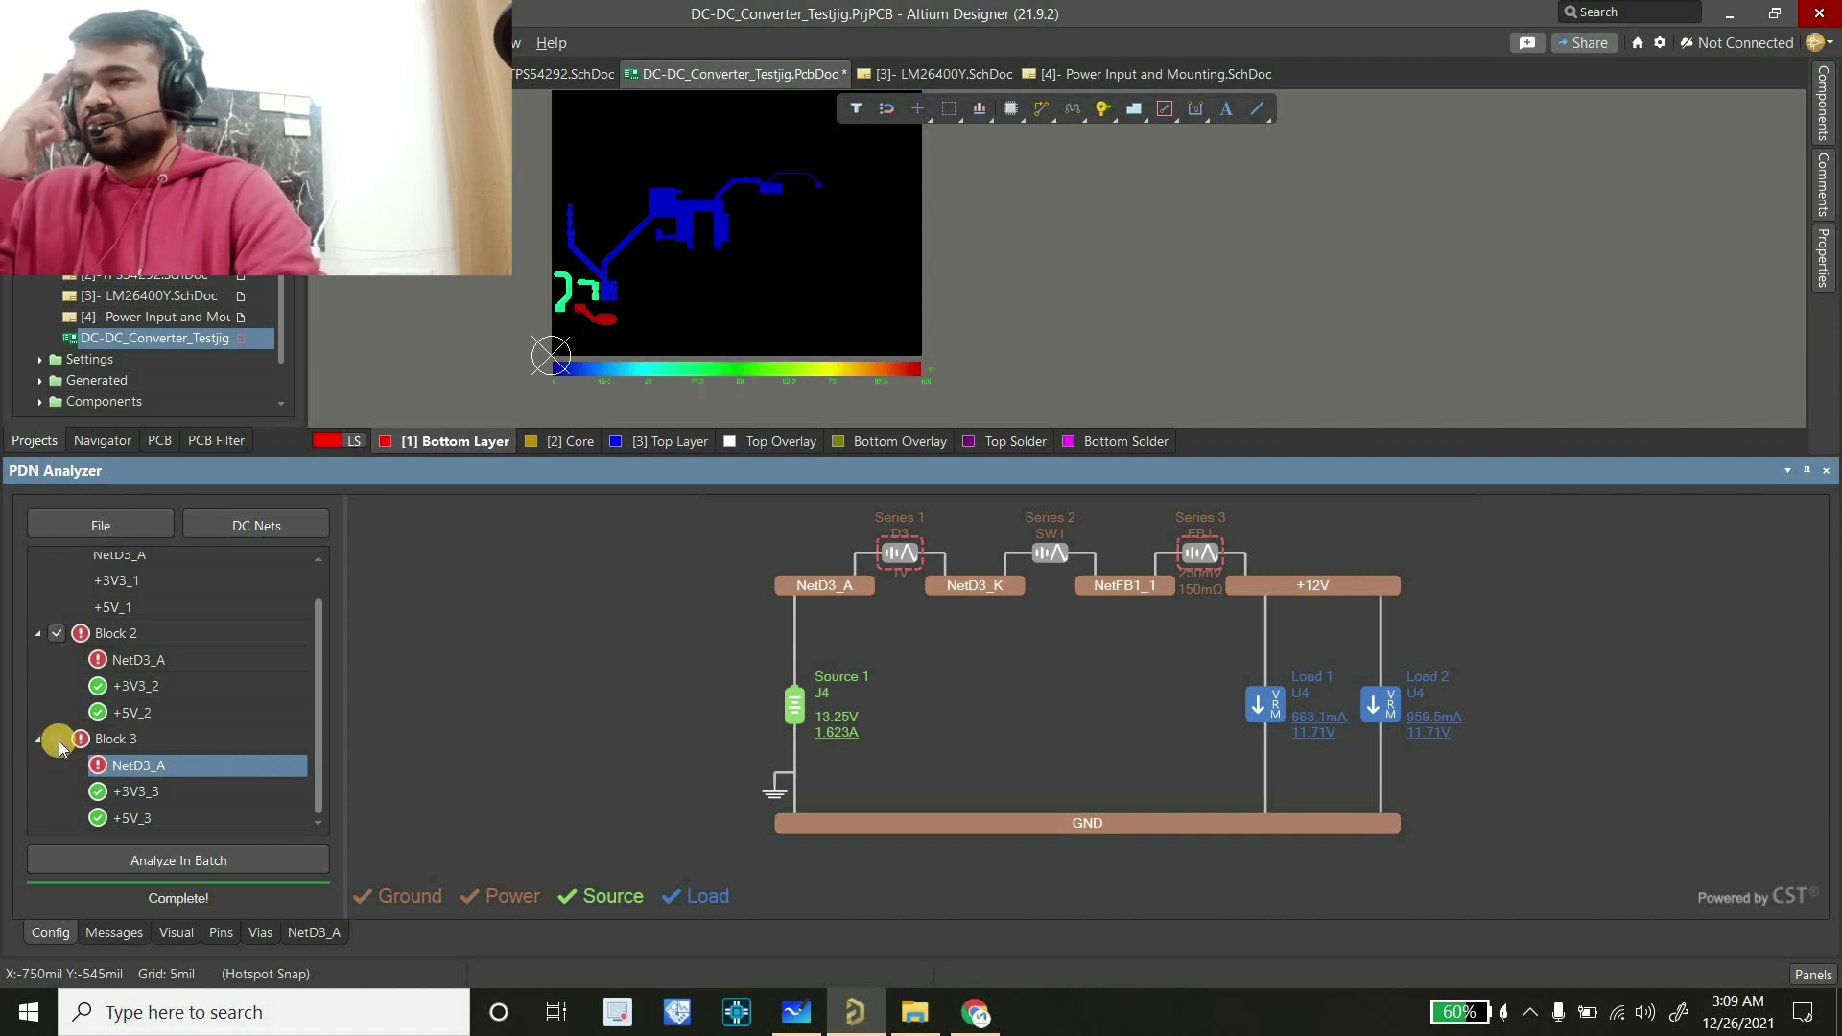
scroll(581, 317, "up", 2, "ctrl")
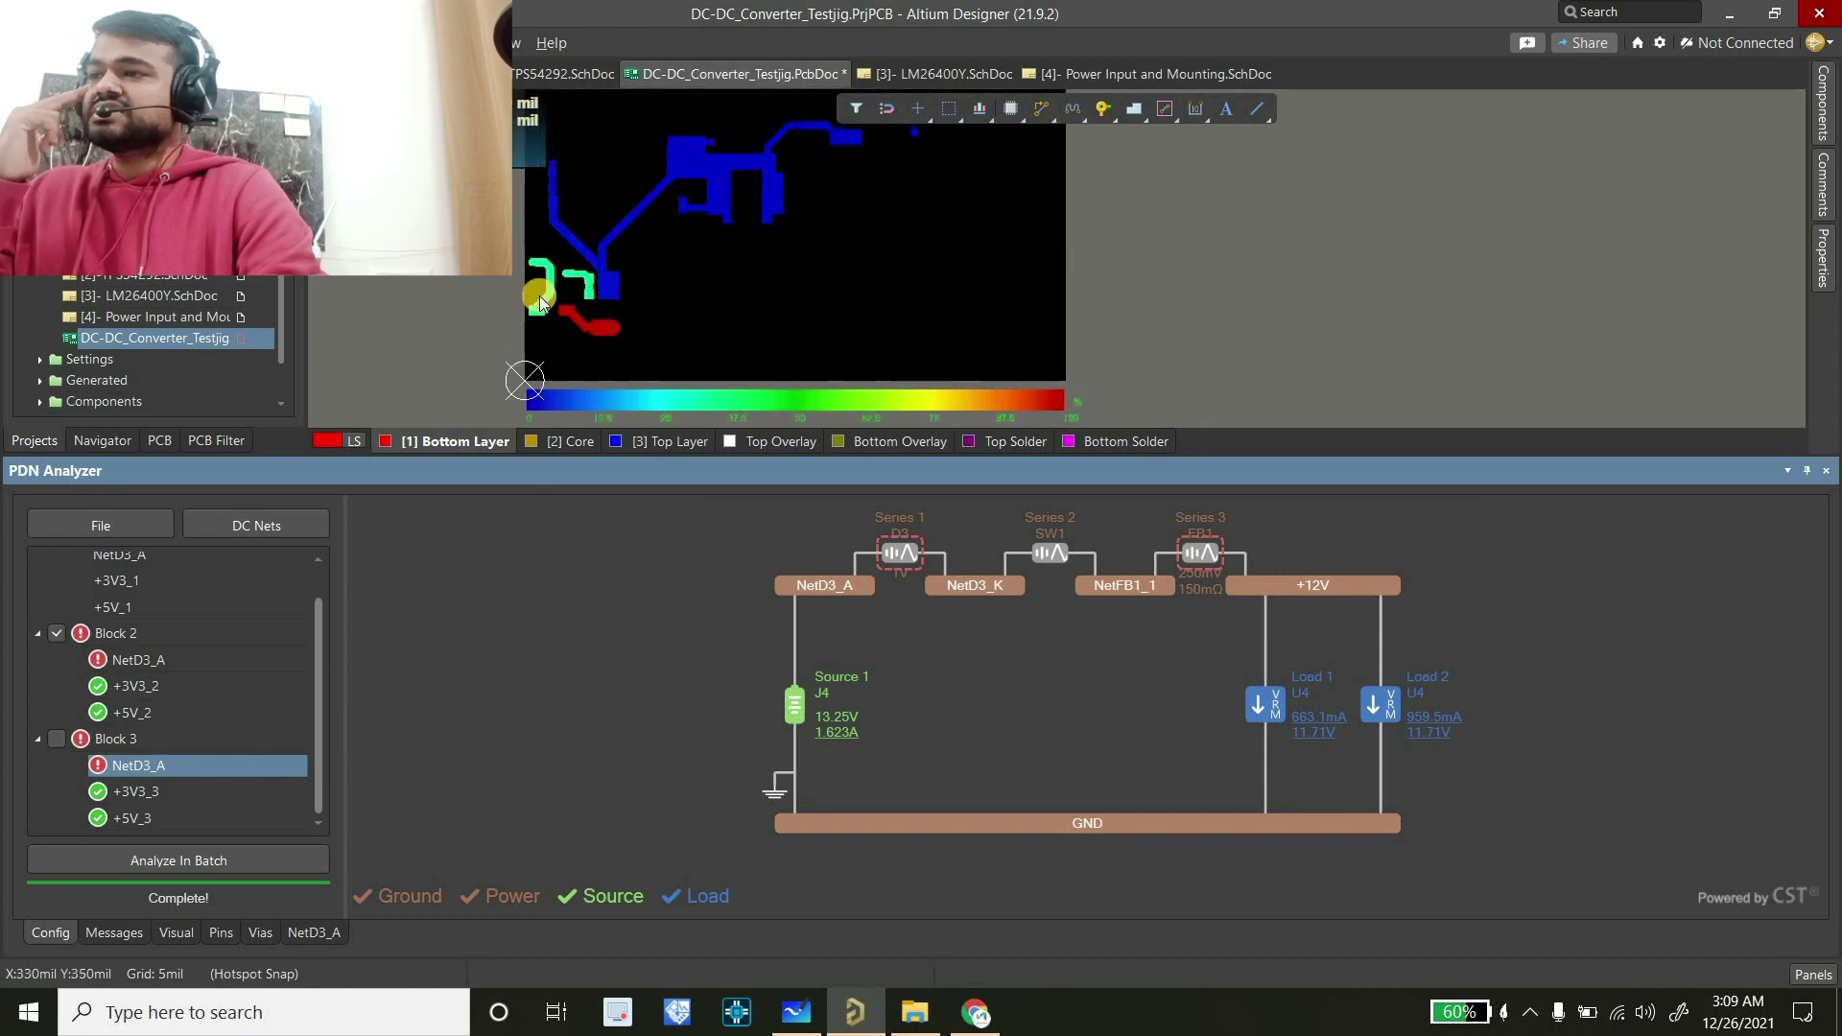
Check the Block 3 NetD3_A result for series element D3 and set its maximum current limit to 2 A
scroll(585, 301, "up", 2, "ctrl")
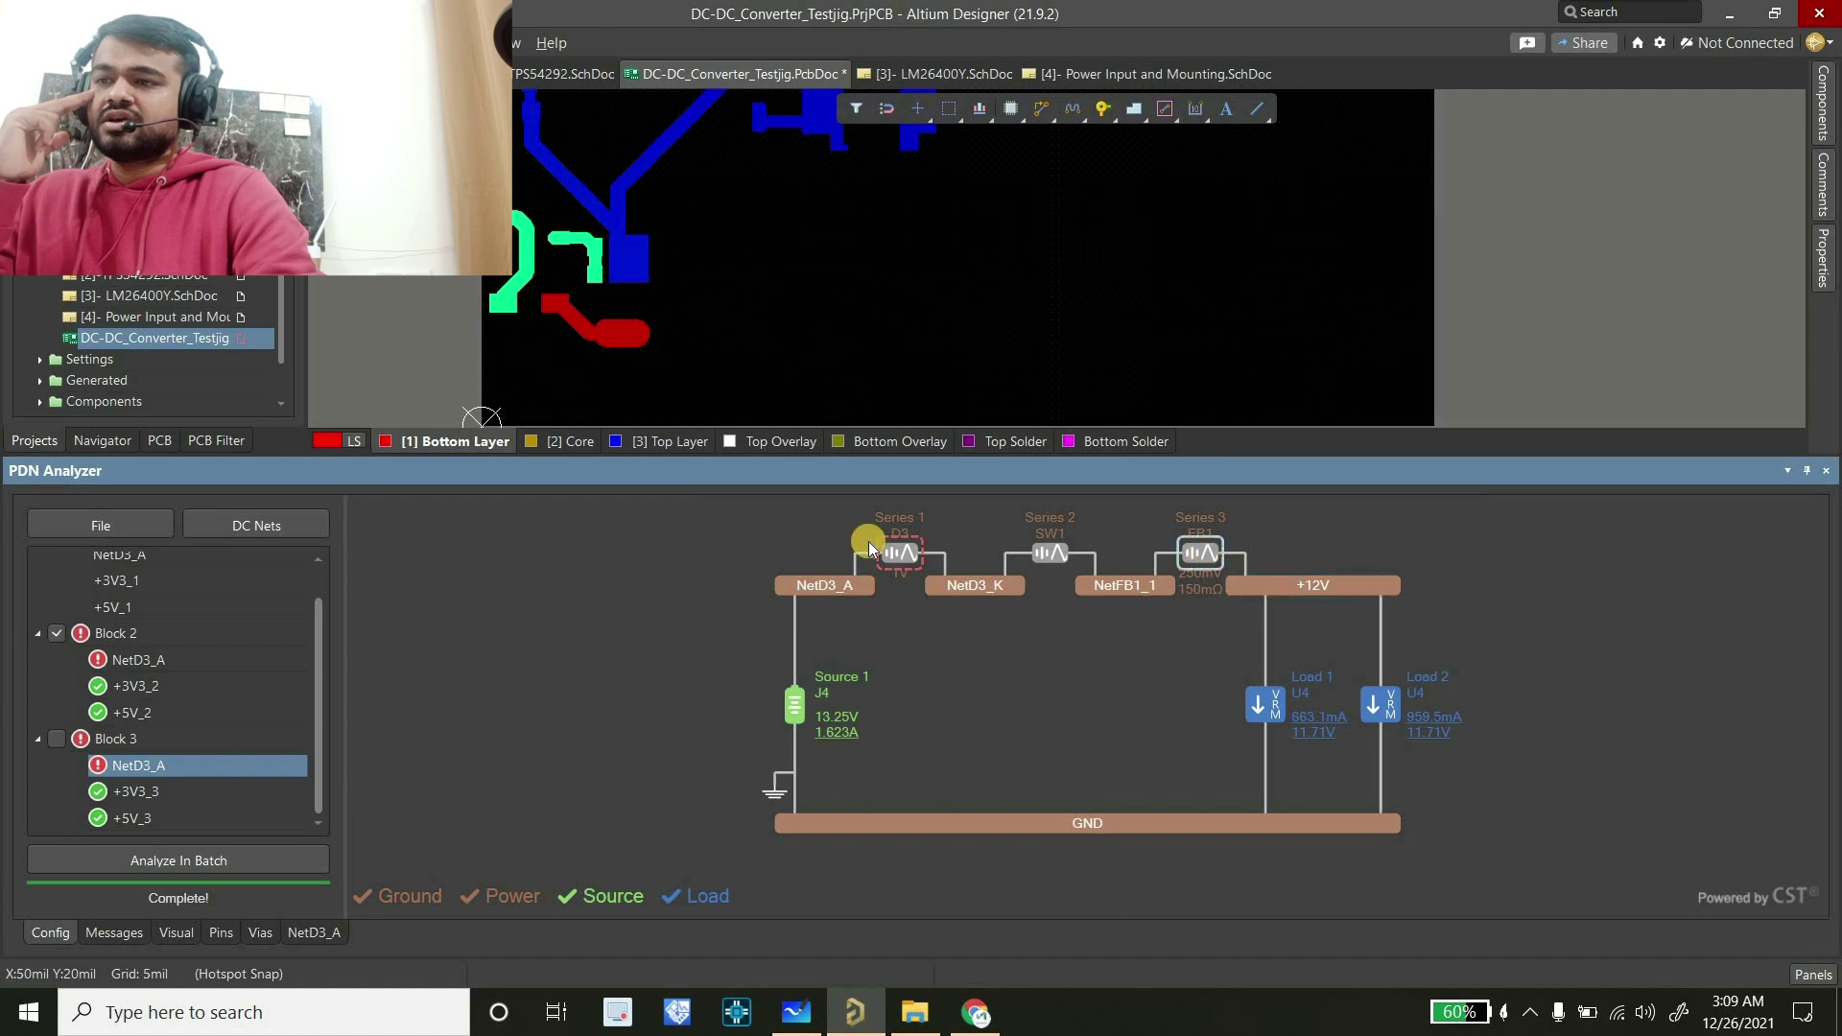
mouse_move(900, 564)
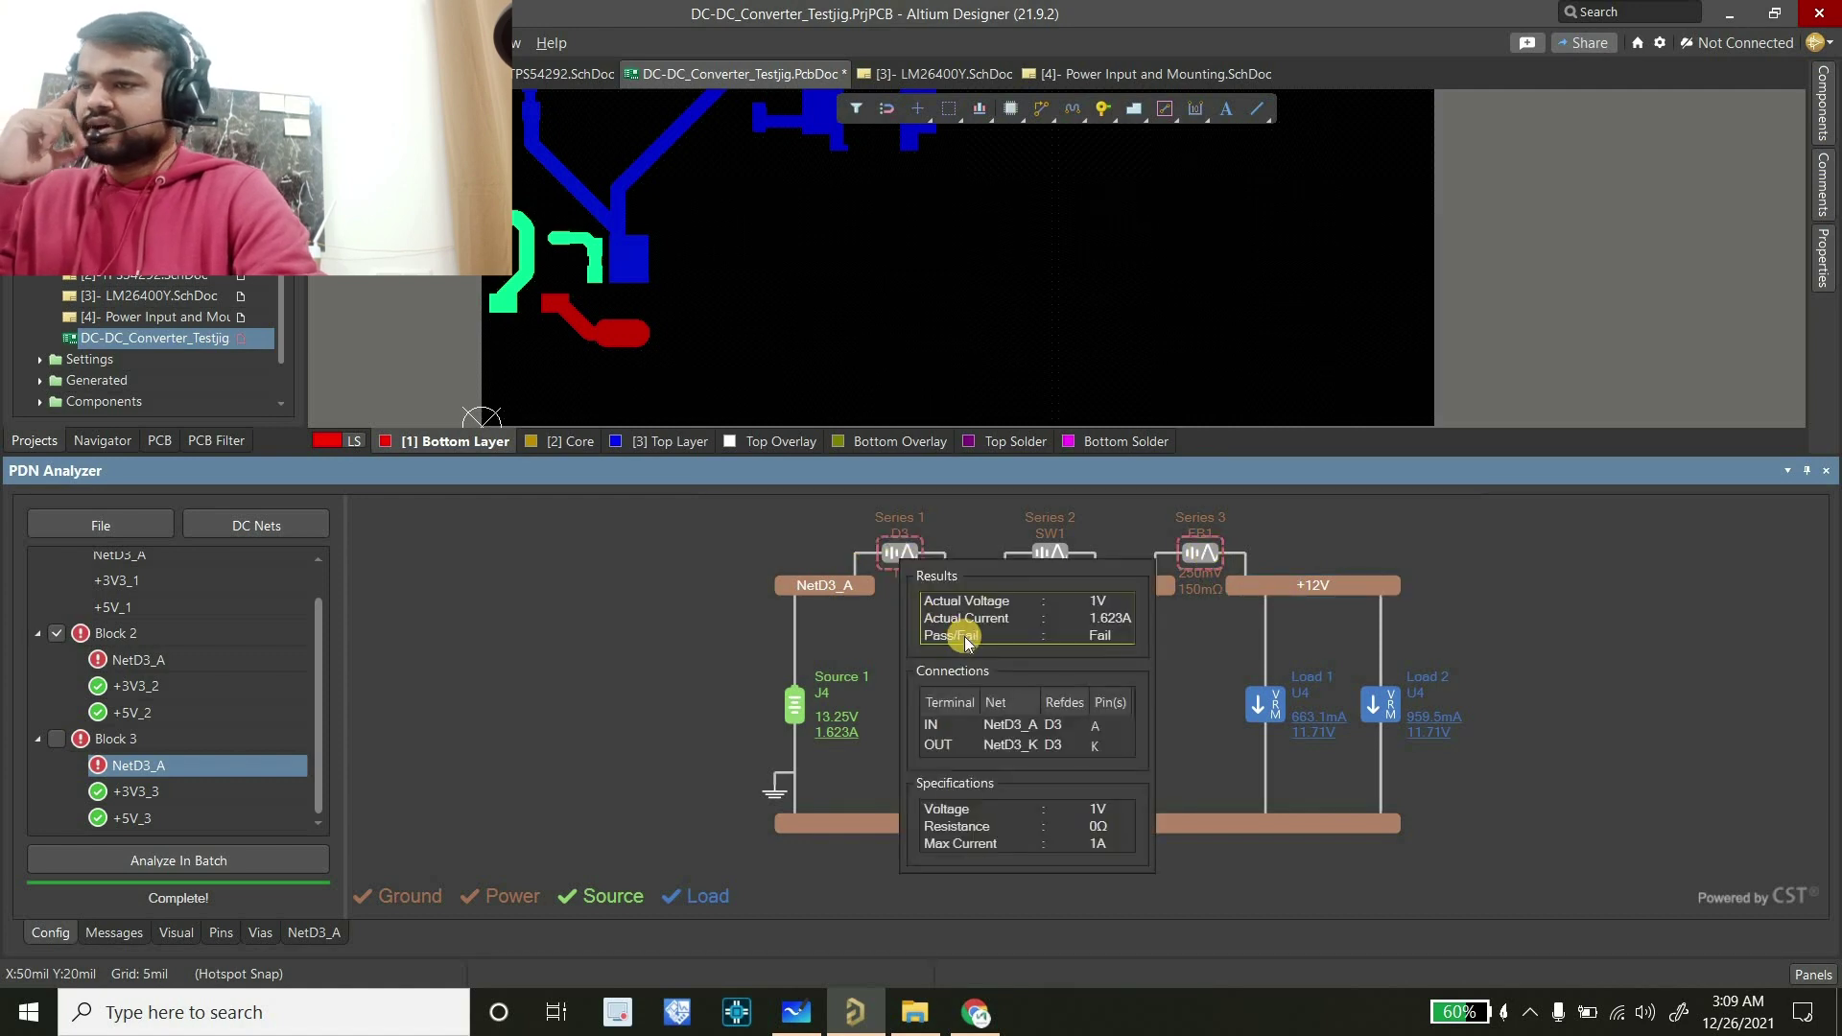
left_click(965, 639)
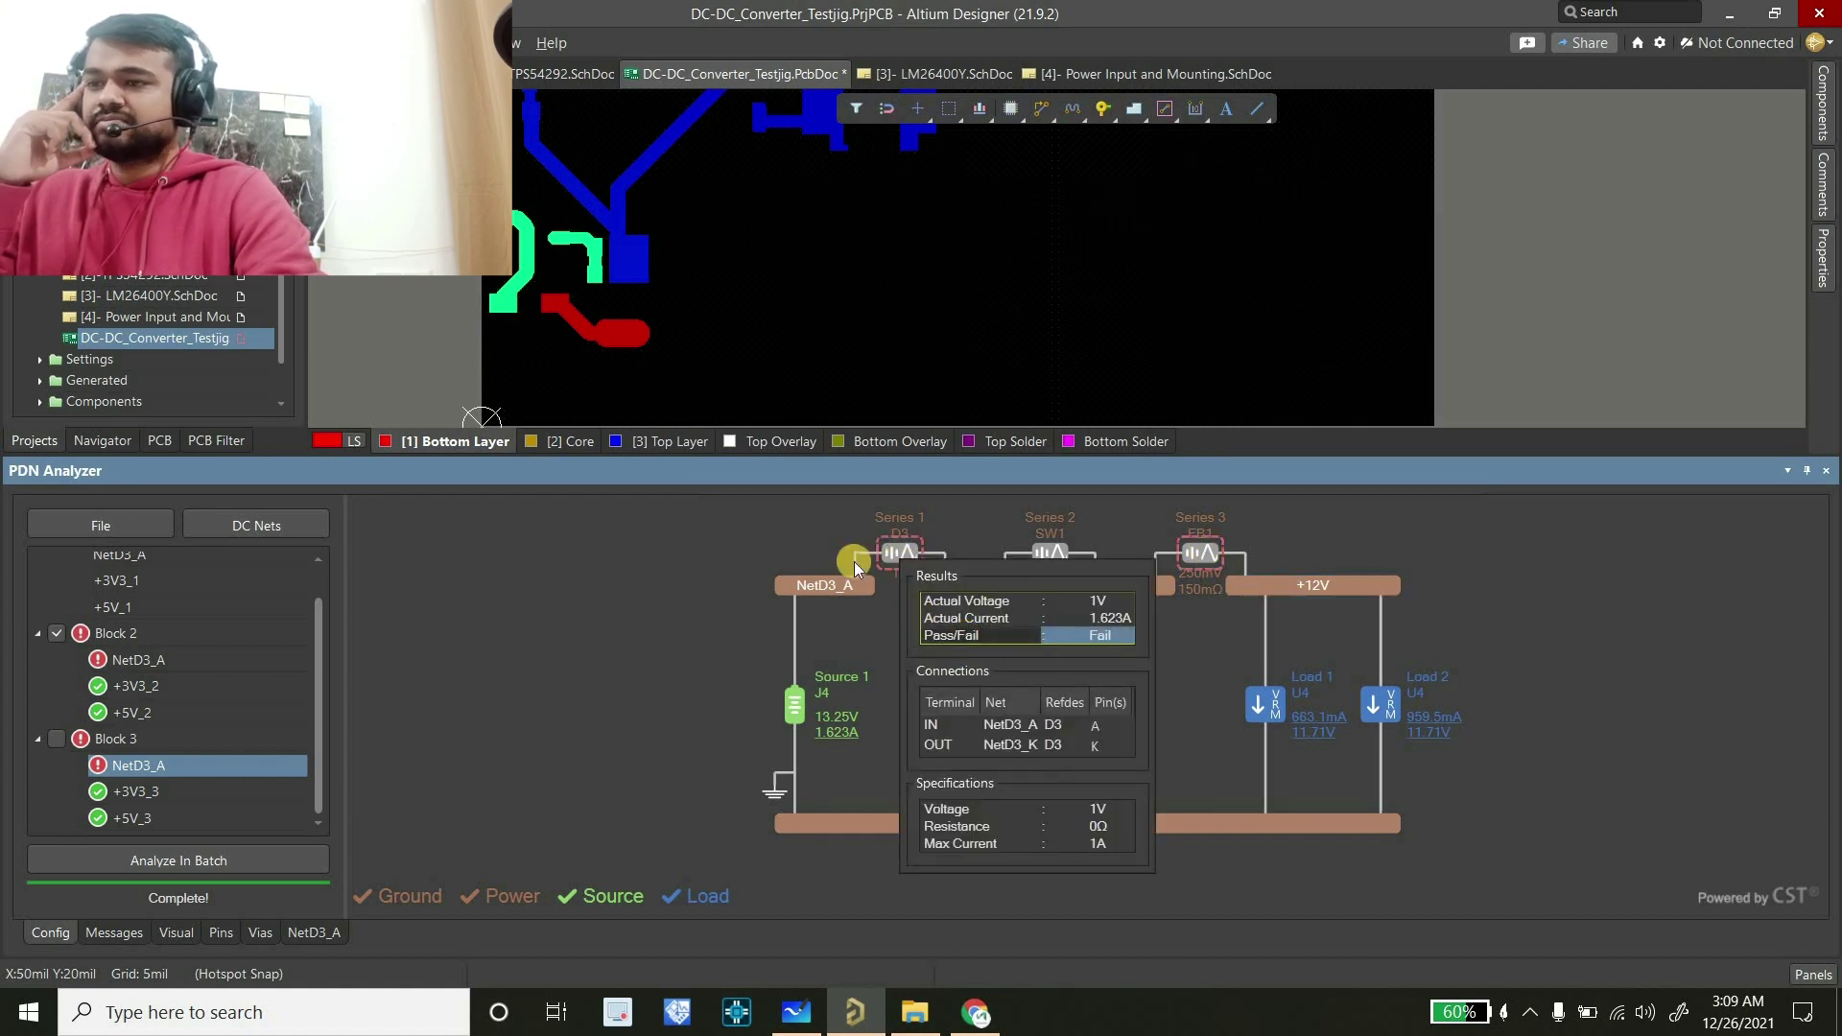
double_click(891, 555)
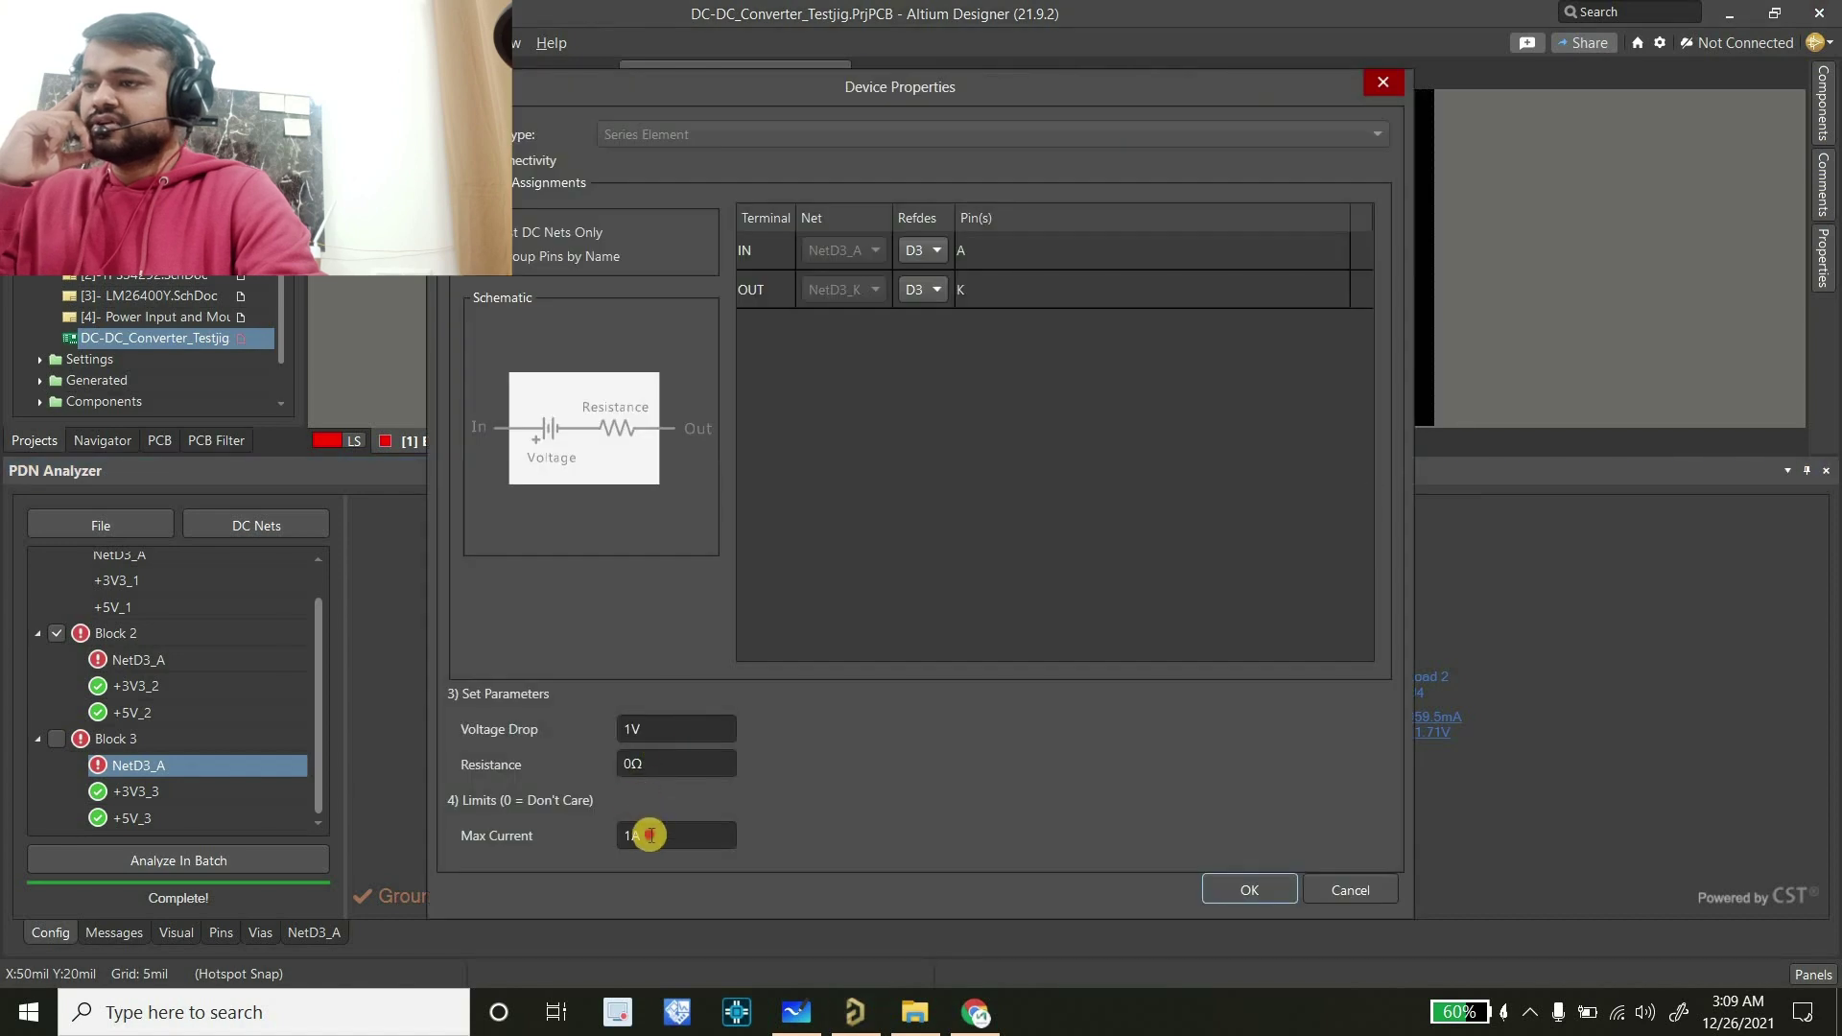
left_click(620, 836)
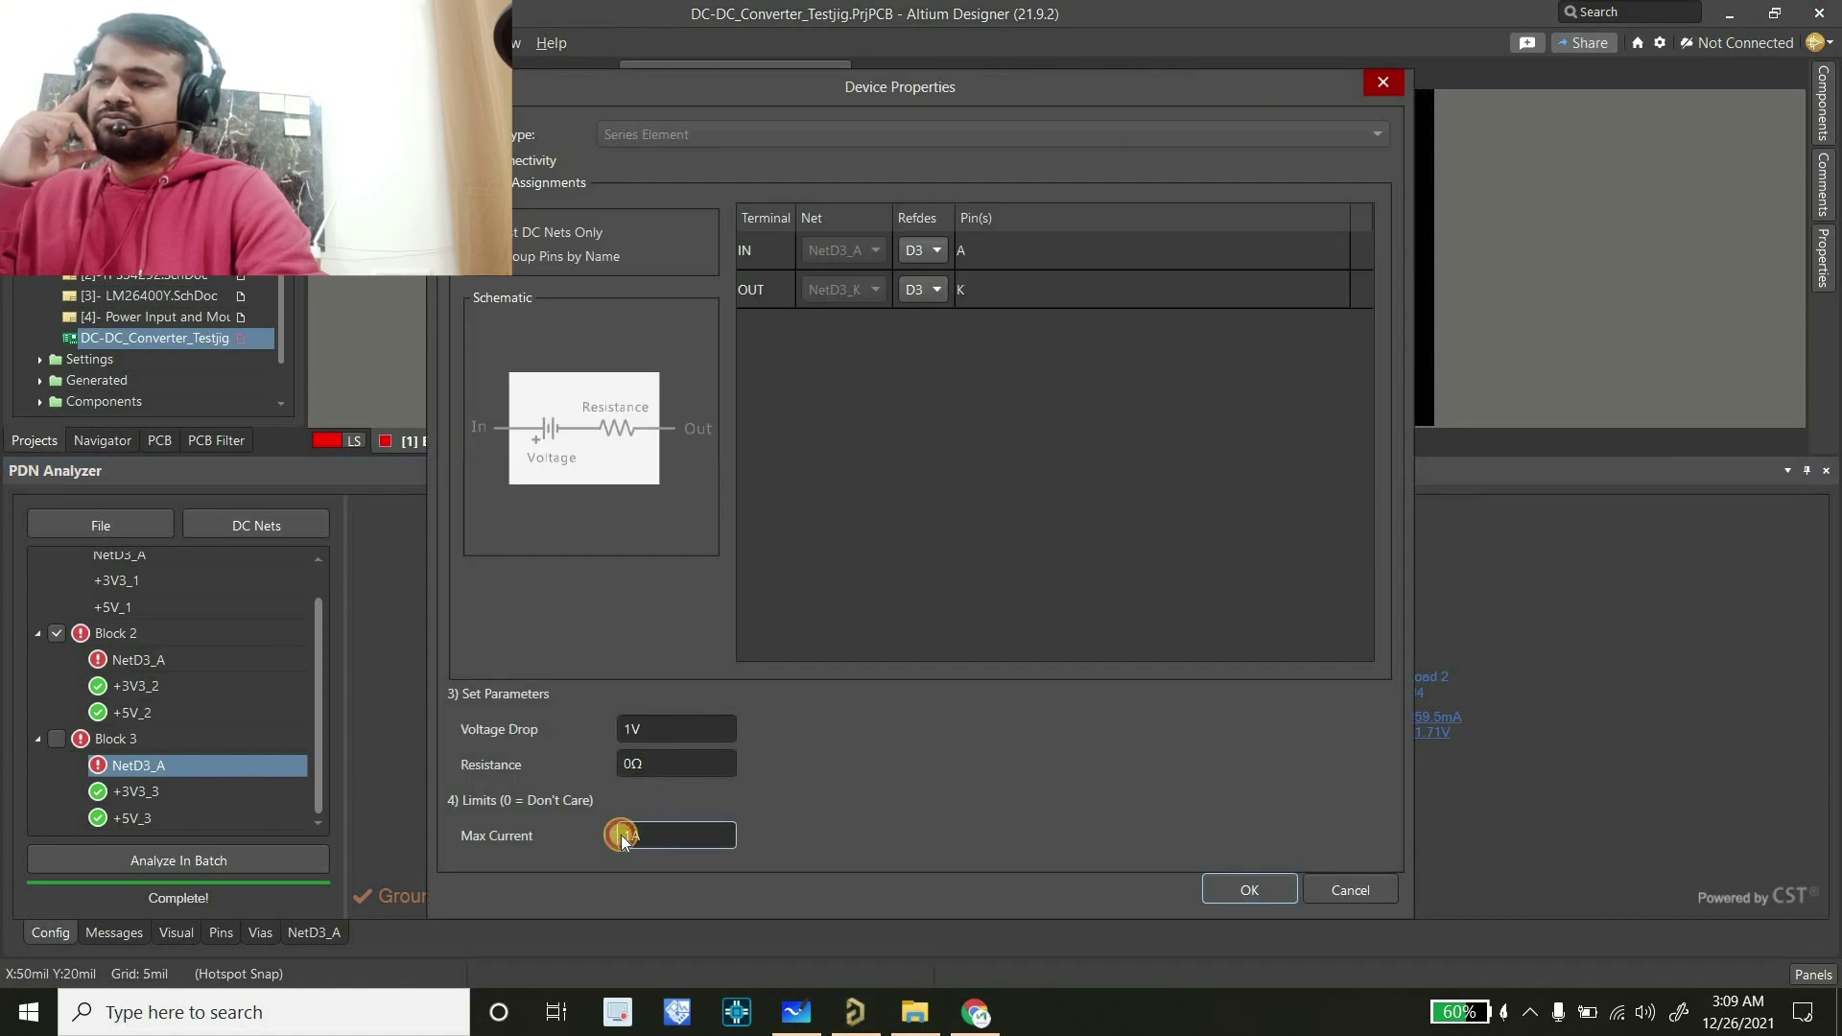
left_click_drag(620, 835, 649, 840)
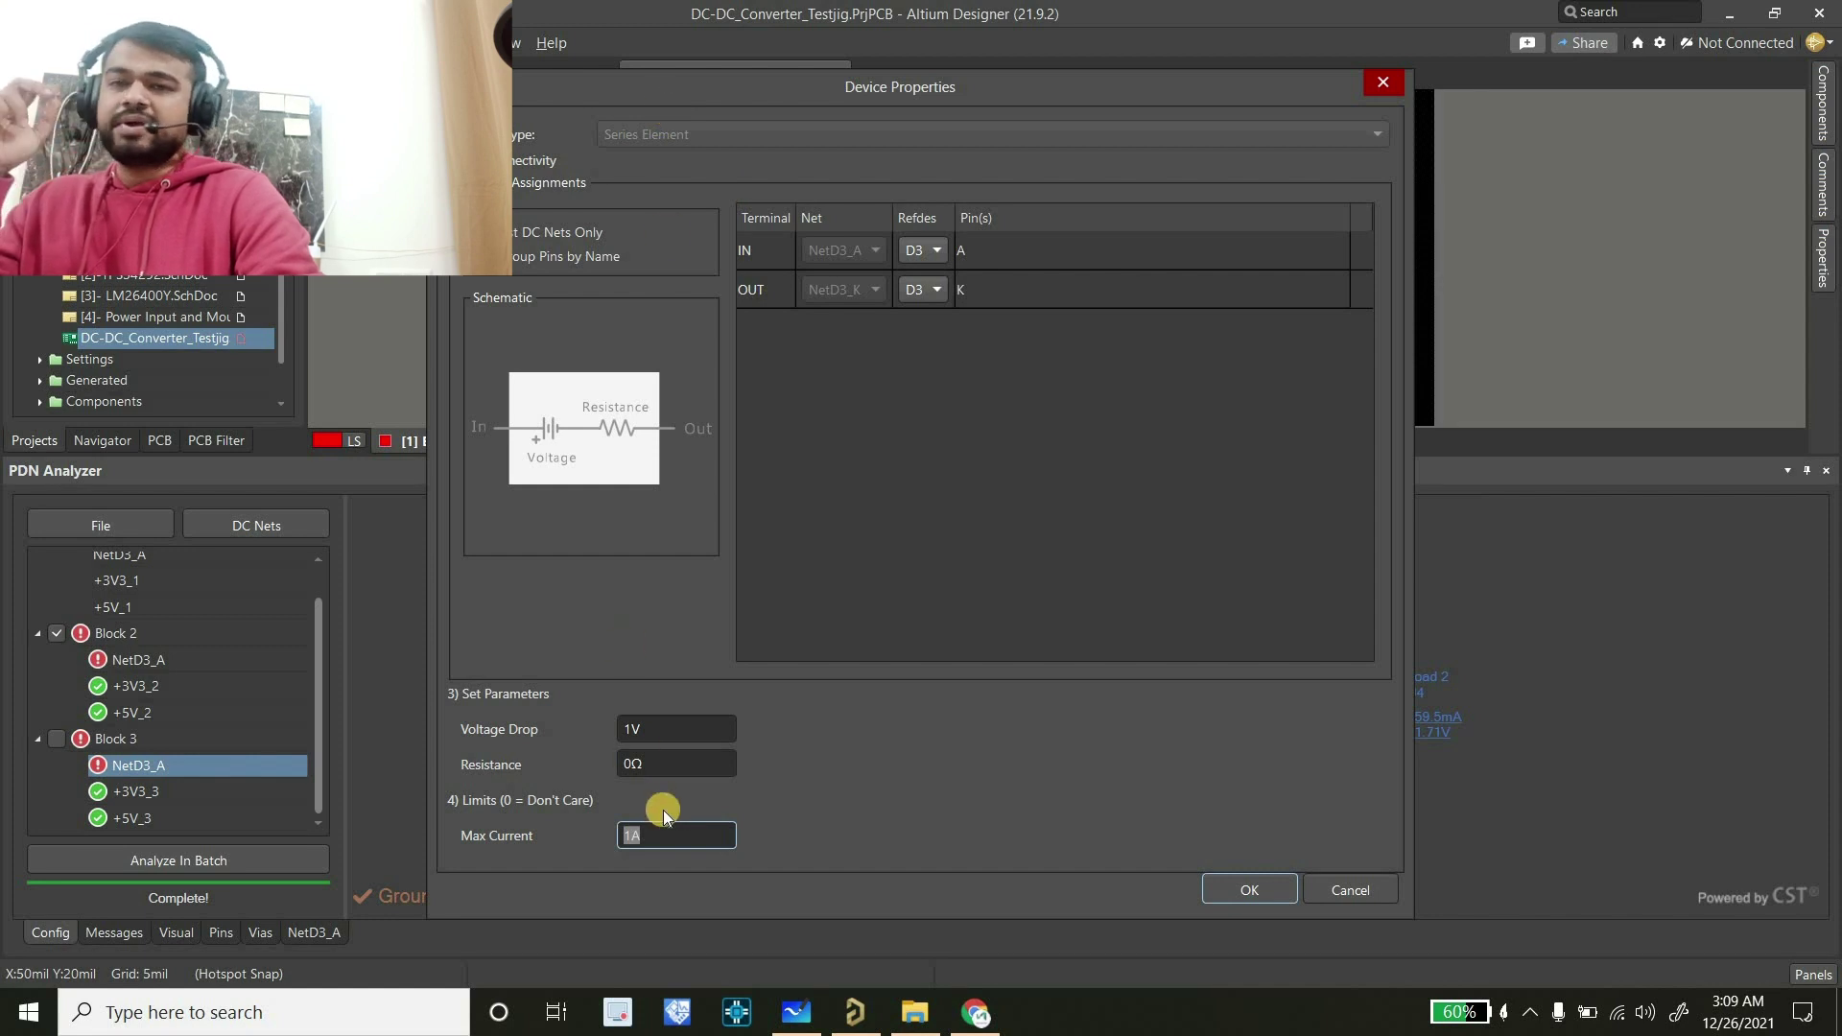
type("2")
key("Return")
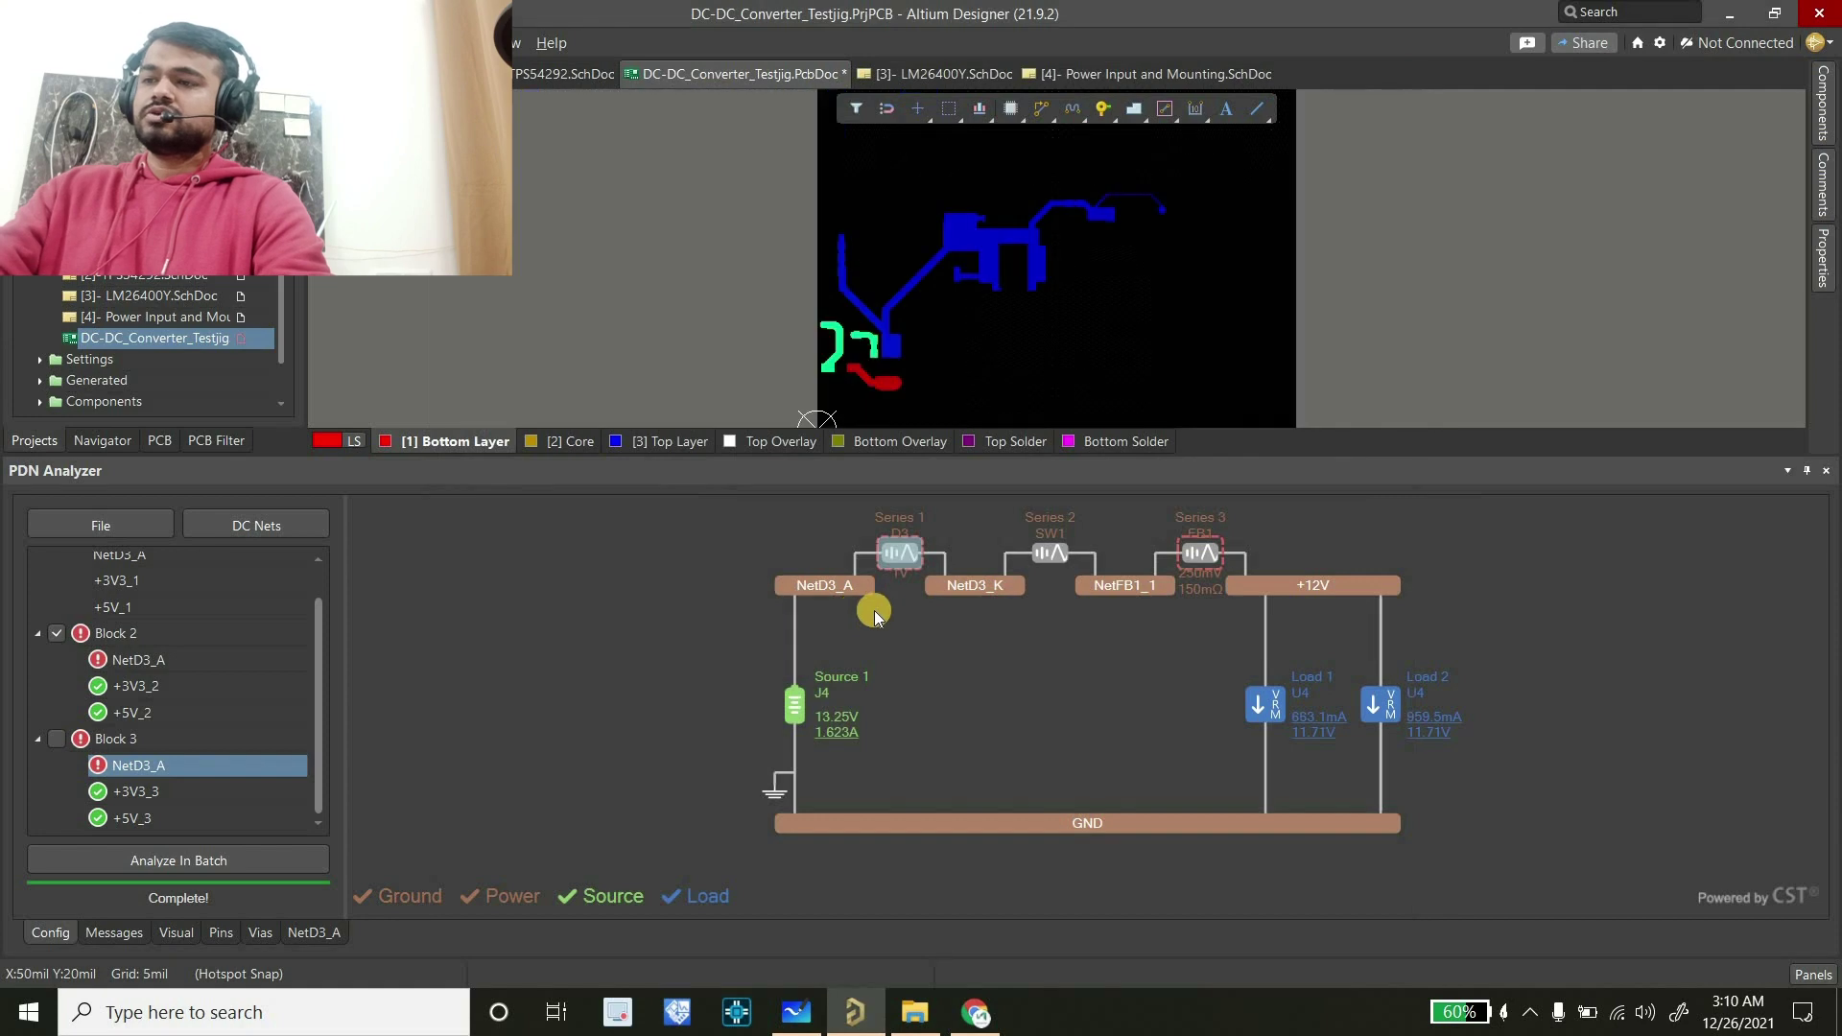
Raise the maximum current limit of series element FB1 in the Block 3 NetD3_A network
double_click(1198, 551)
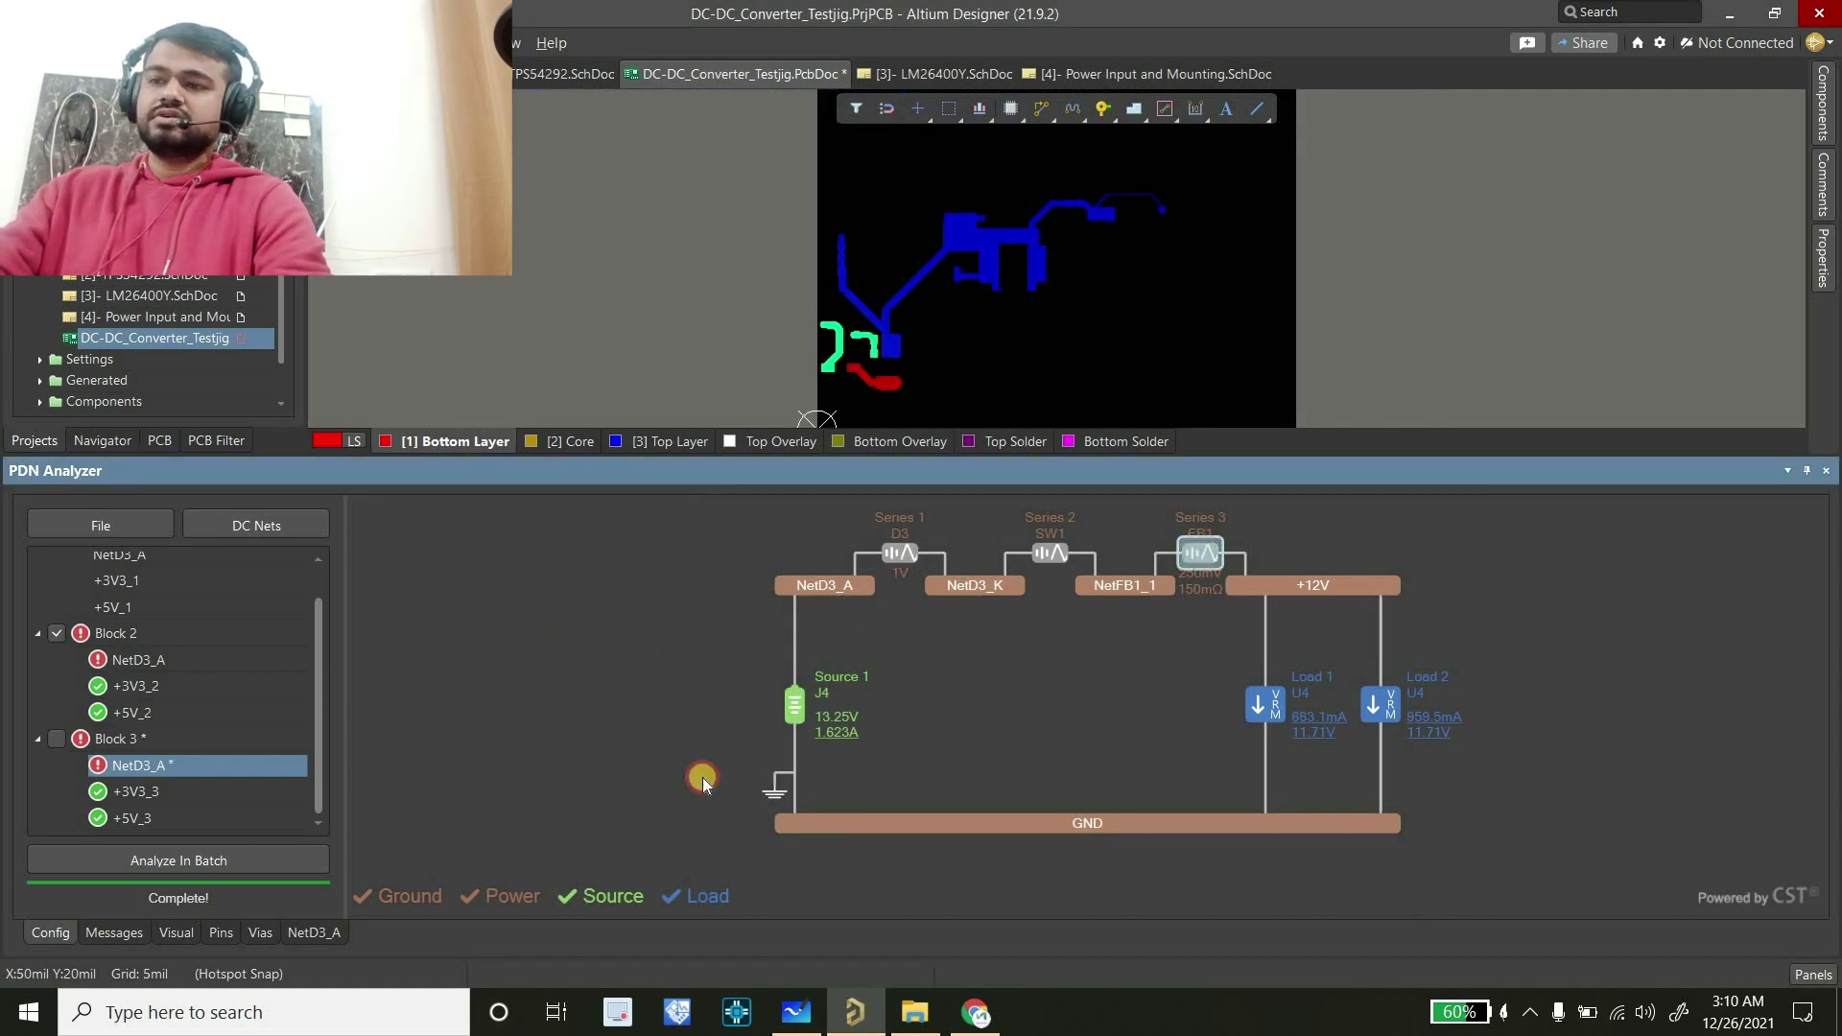
left_click_drag(610, 839, 680, 835)
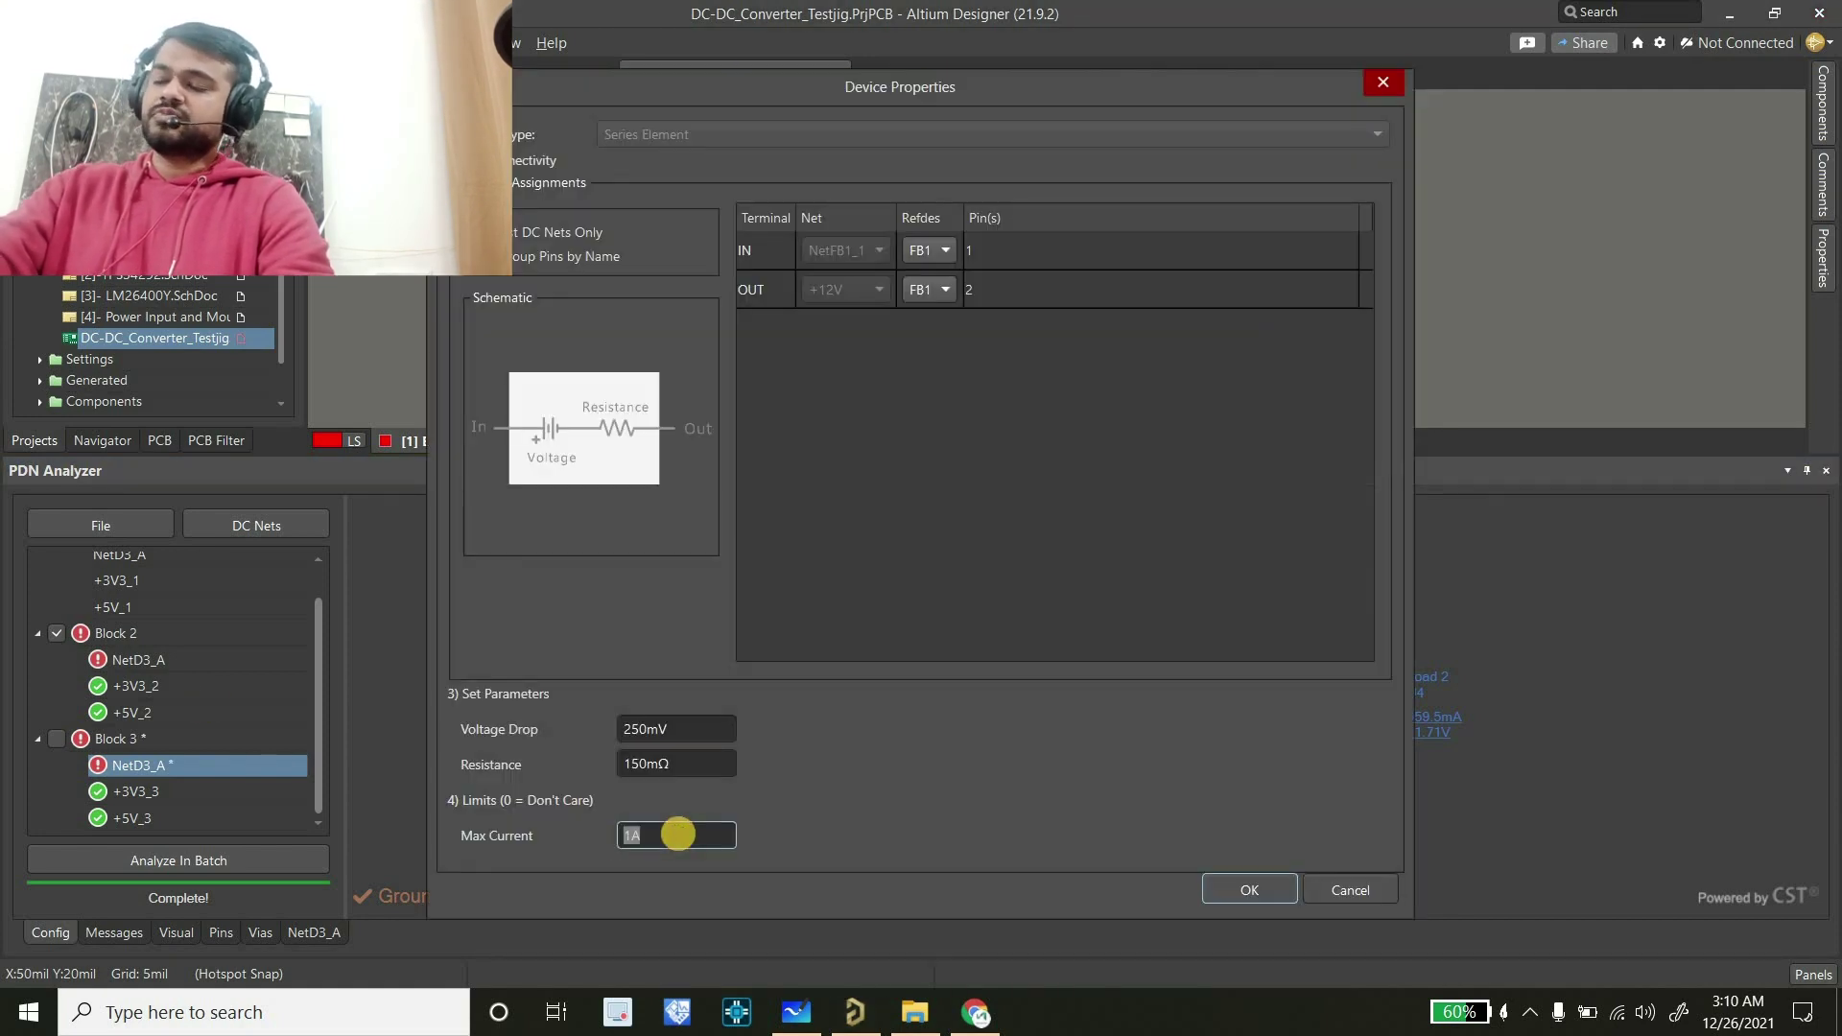
left_click(1224, 883)
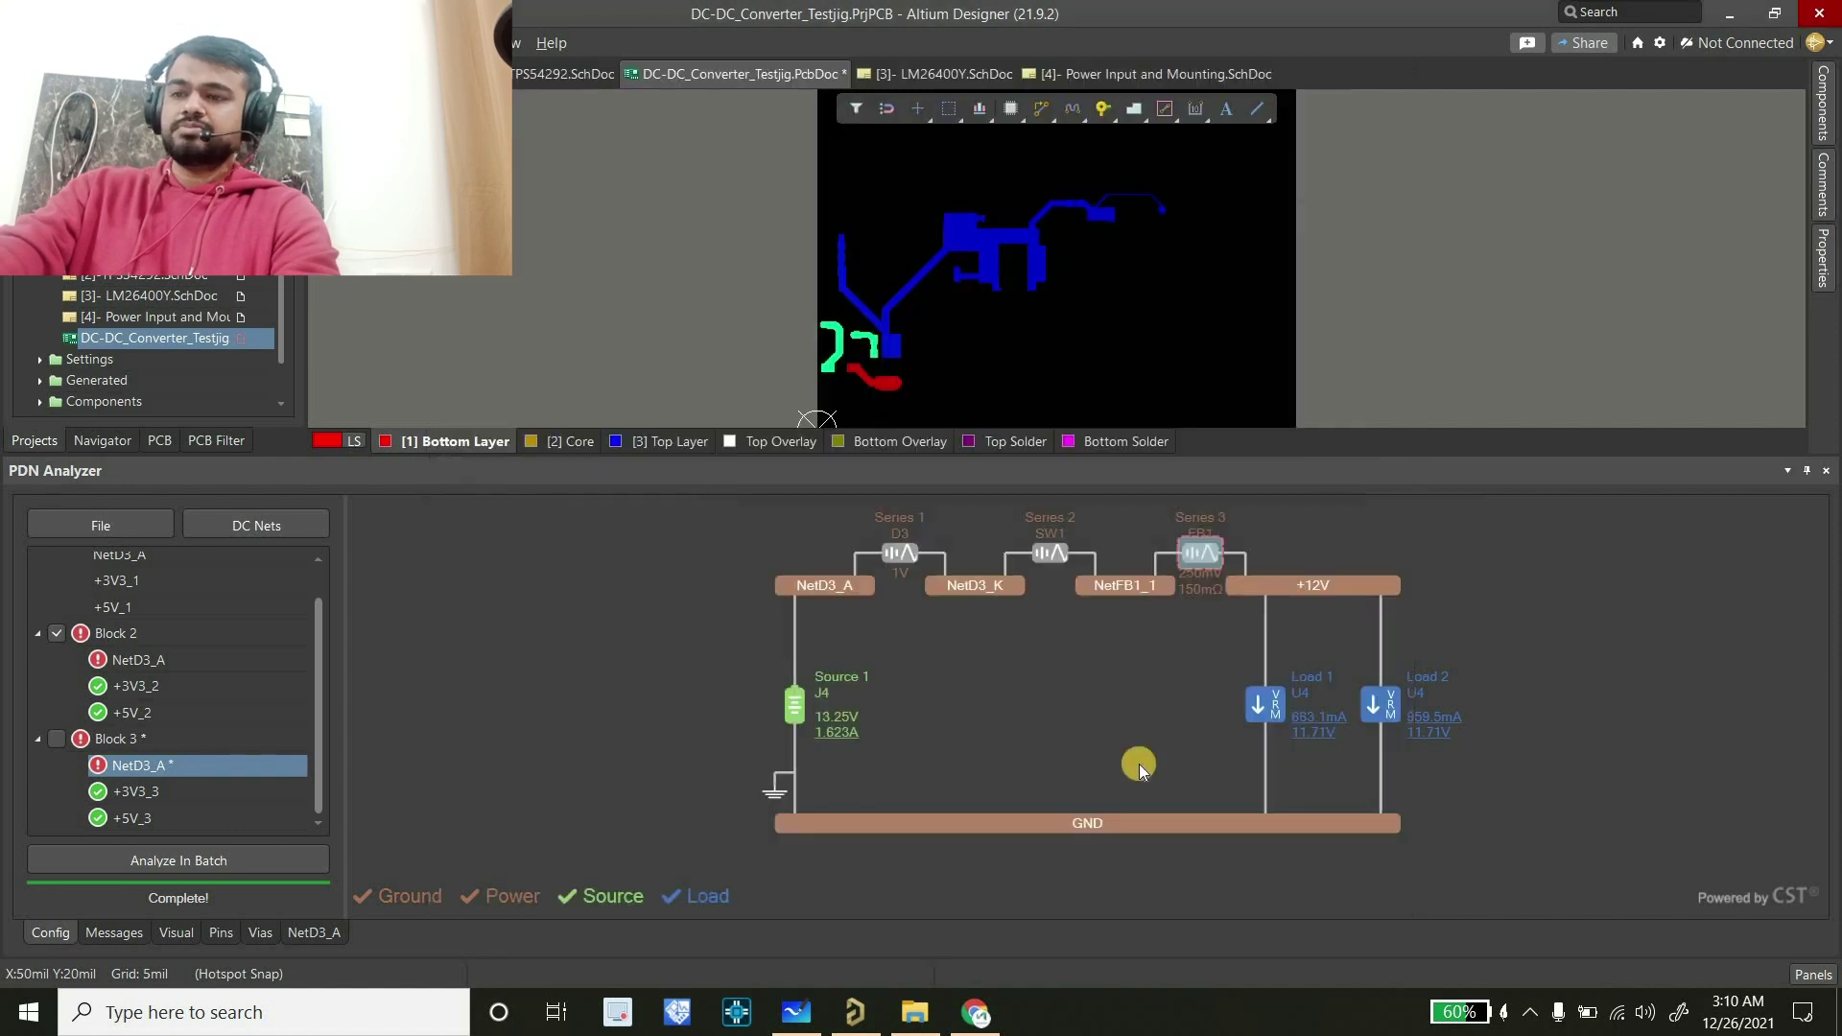
left_click(1132, 733)
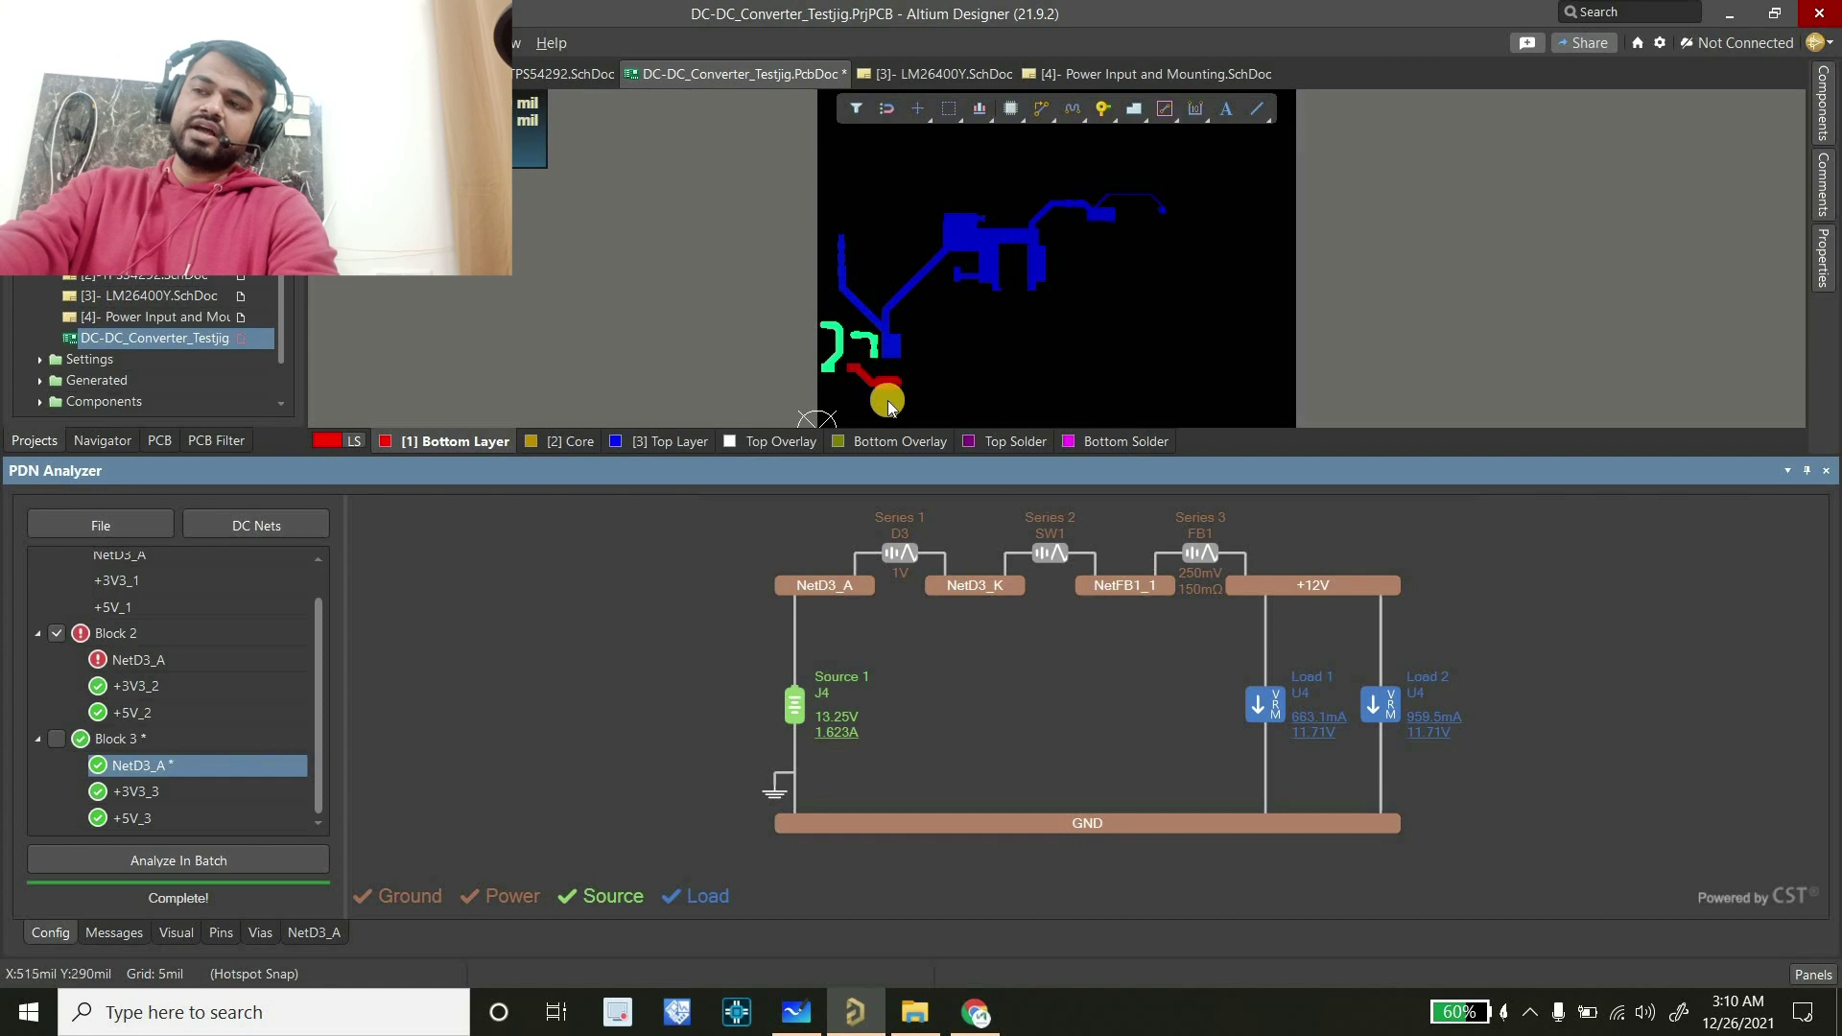
Inspect the Block 3 NetD3_A copper near the board origin and review the analysis status of the network blocks
scroll(871, 382, "up", 5, "ctrl")
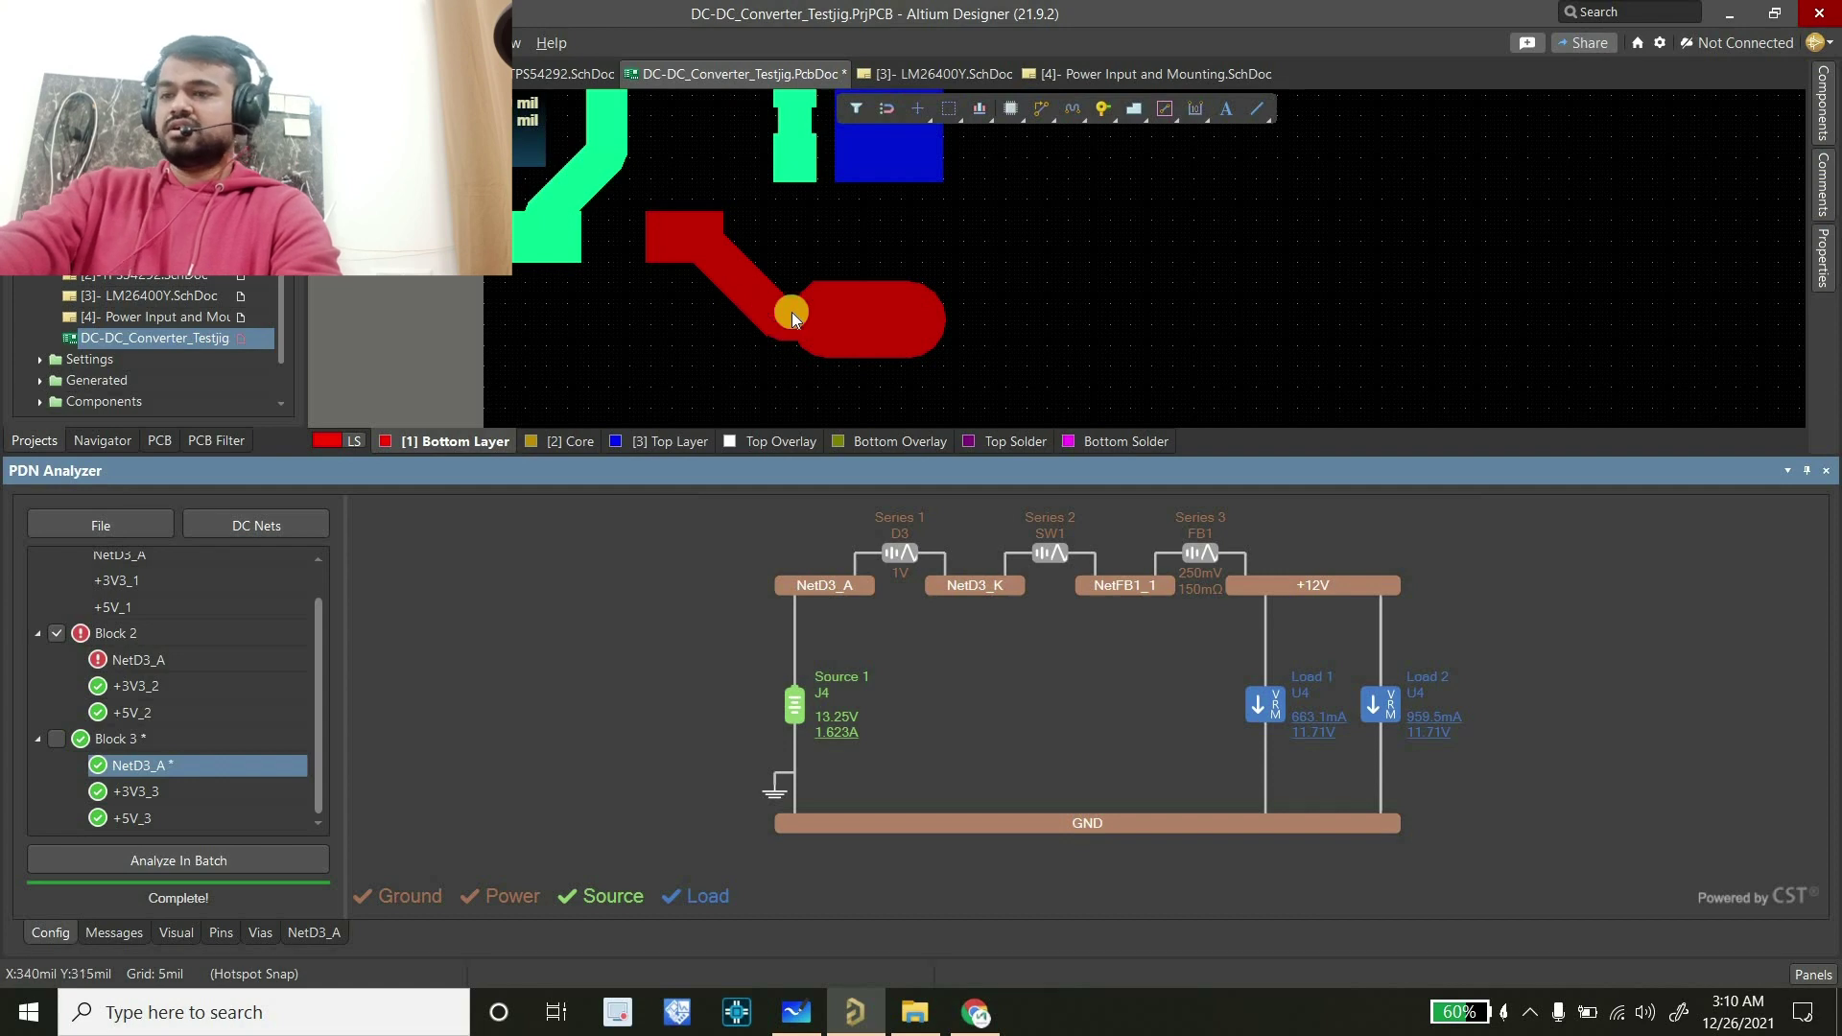
scroll(781, 338, "down", 2, "ctrl")
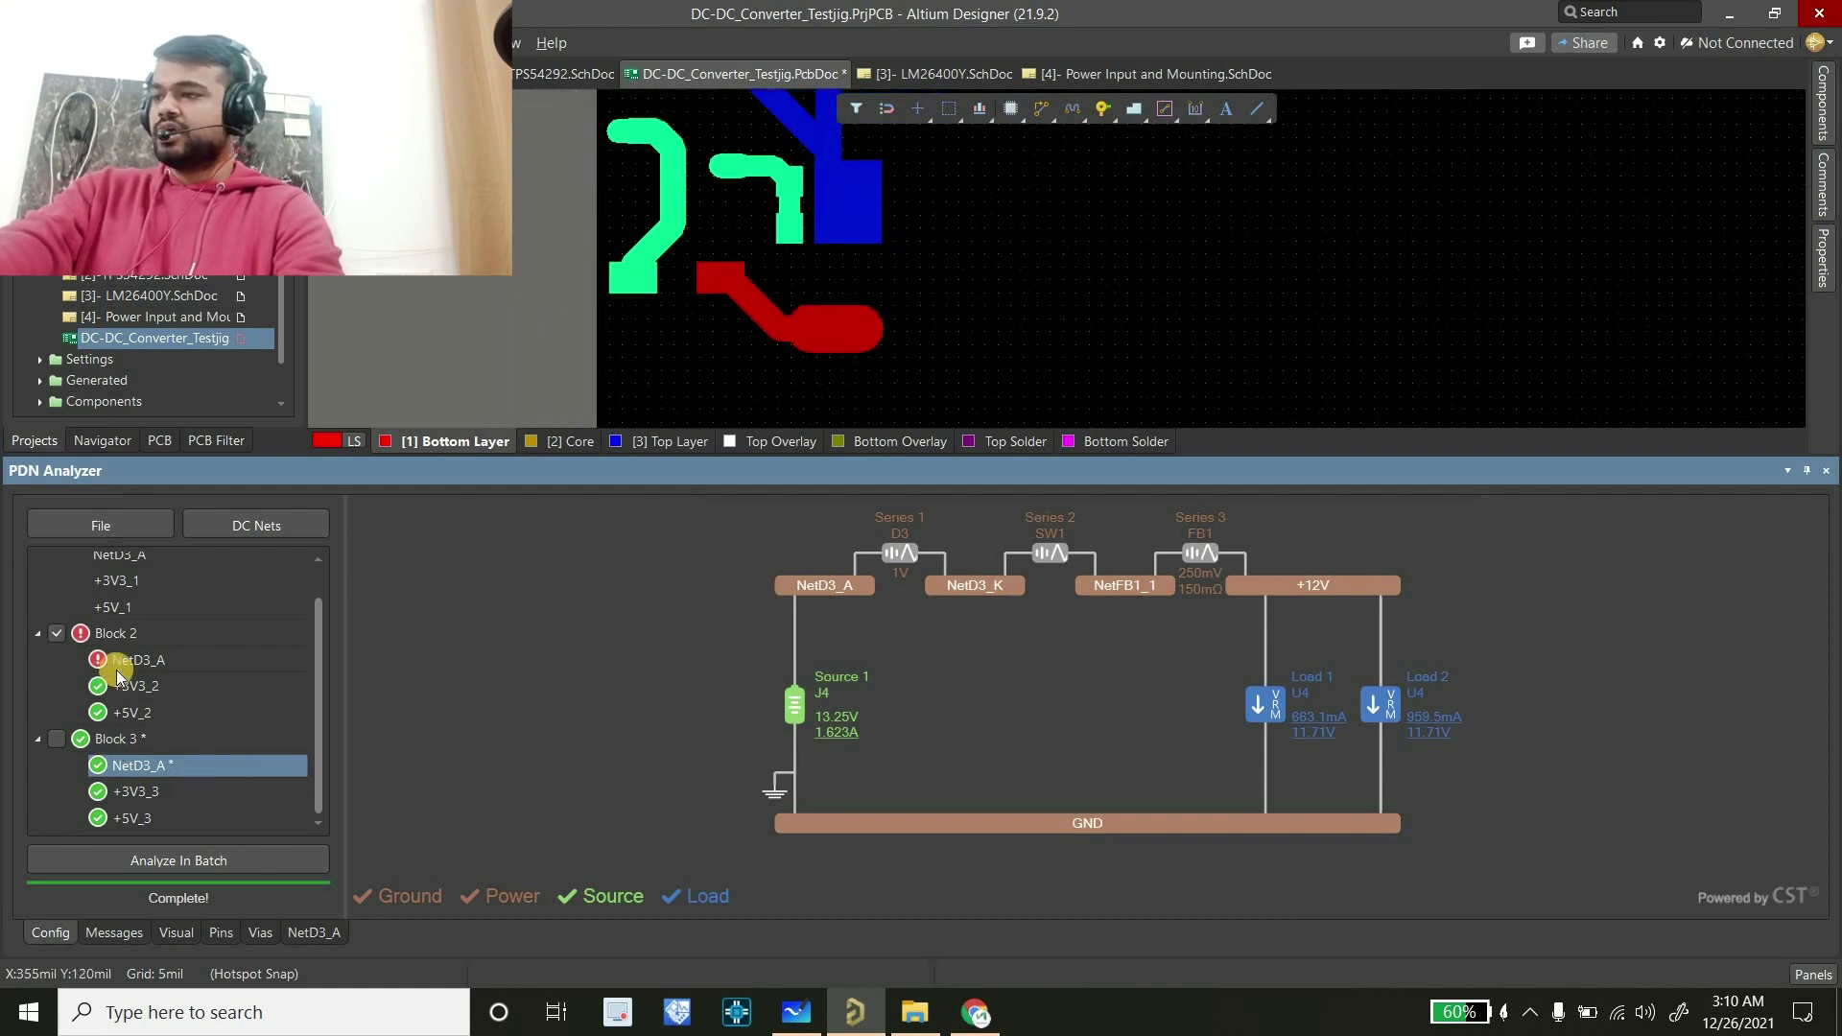
scroll(117, 662, "up", 1)
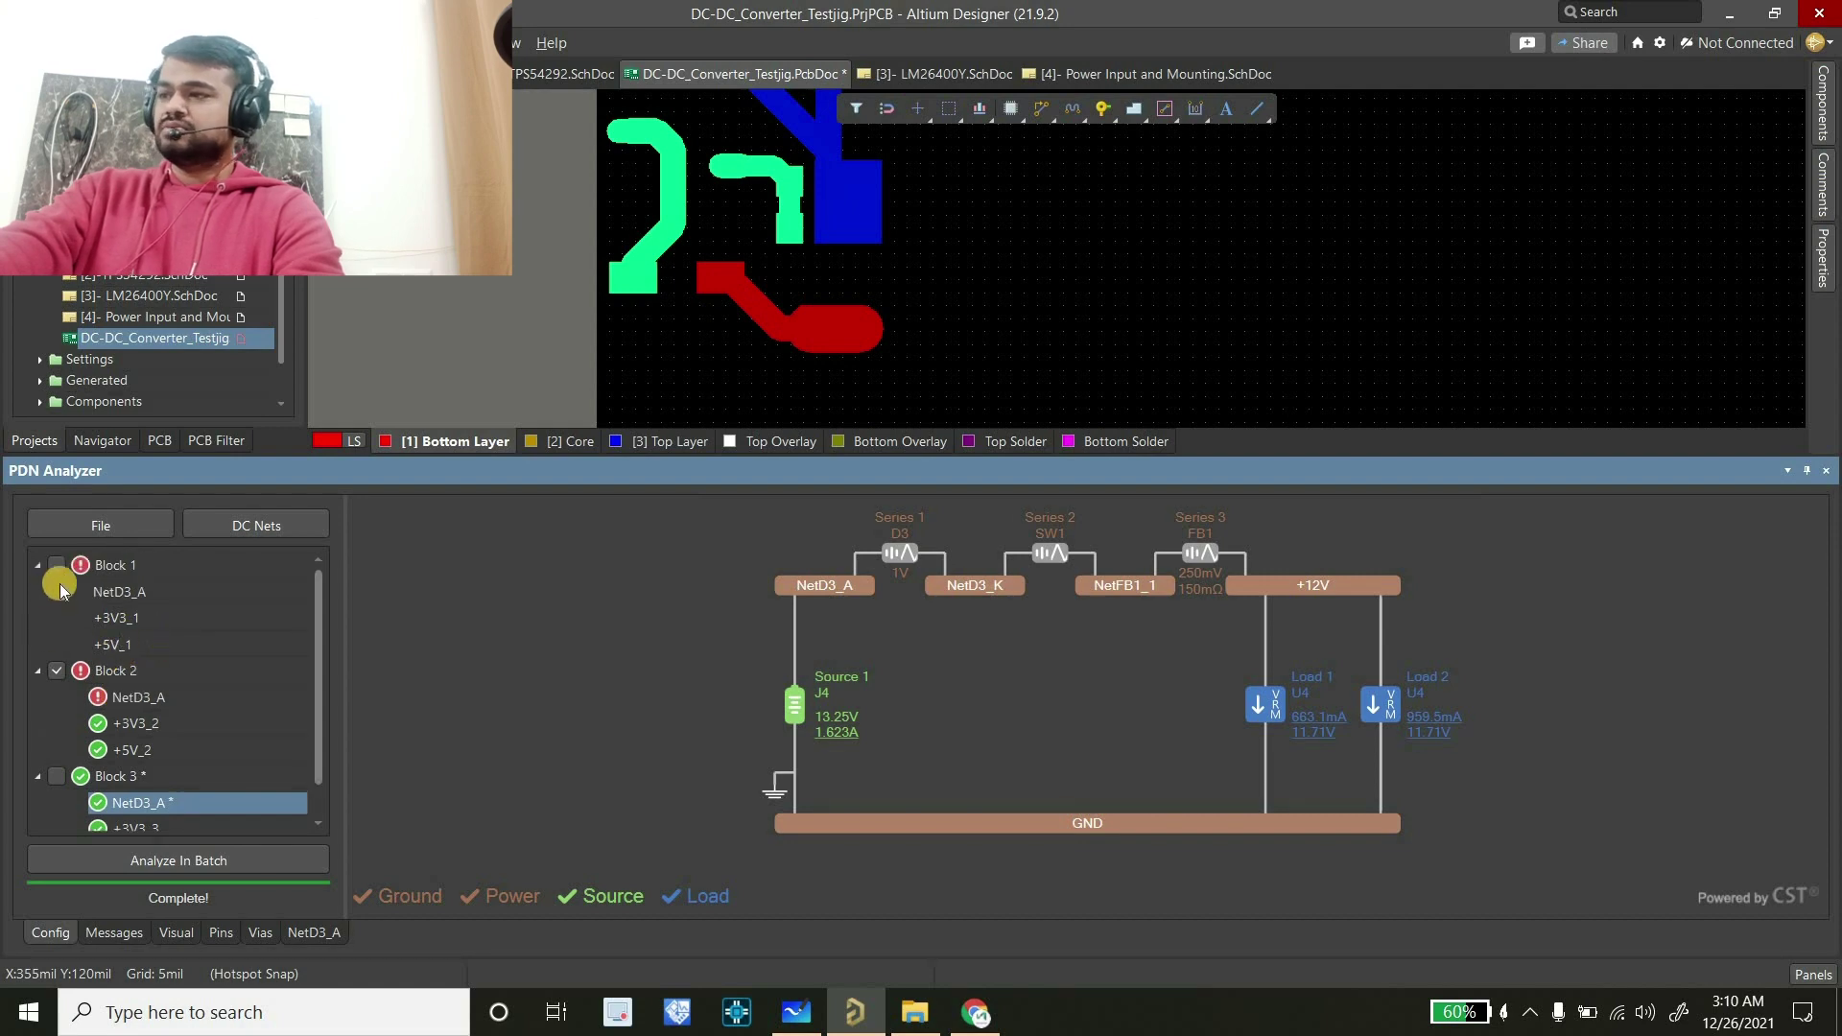
scroll(617, 342, "down", 3, "ctrl")
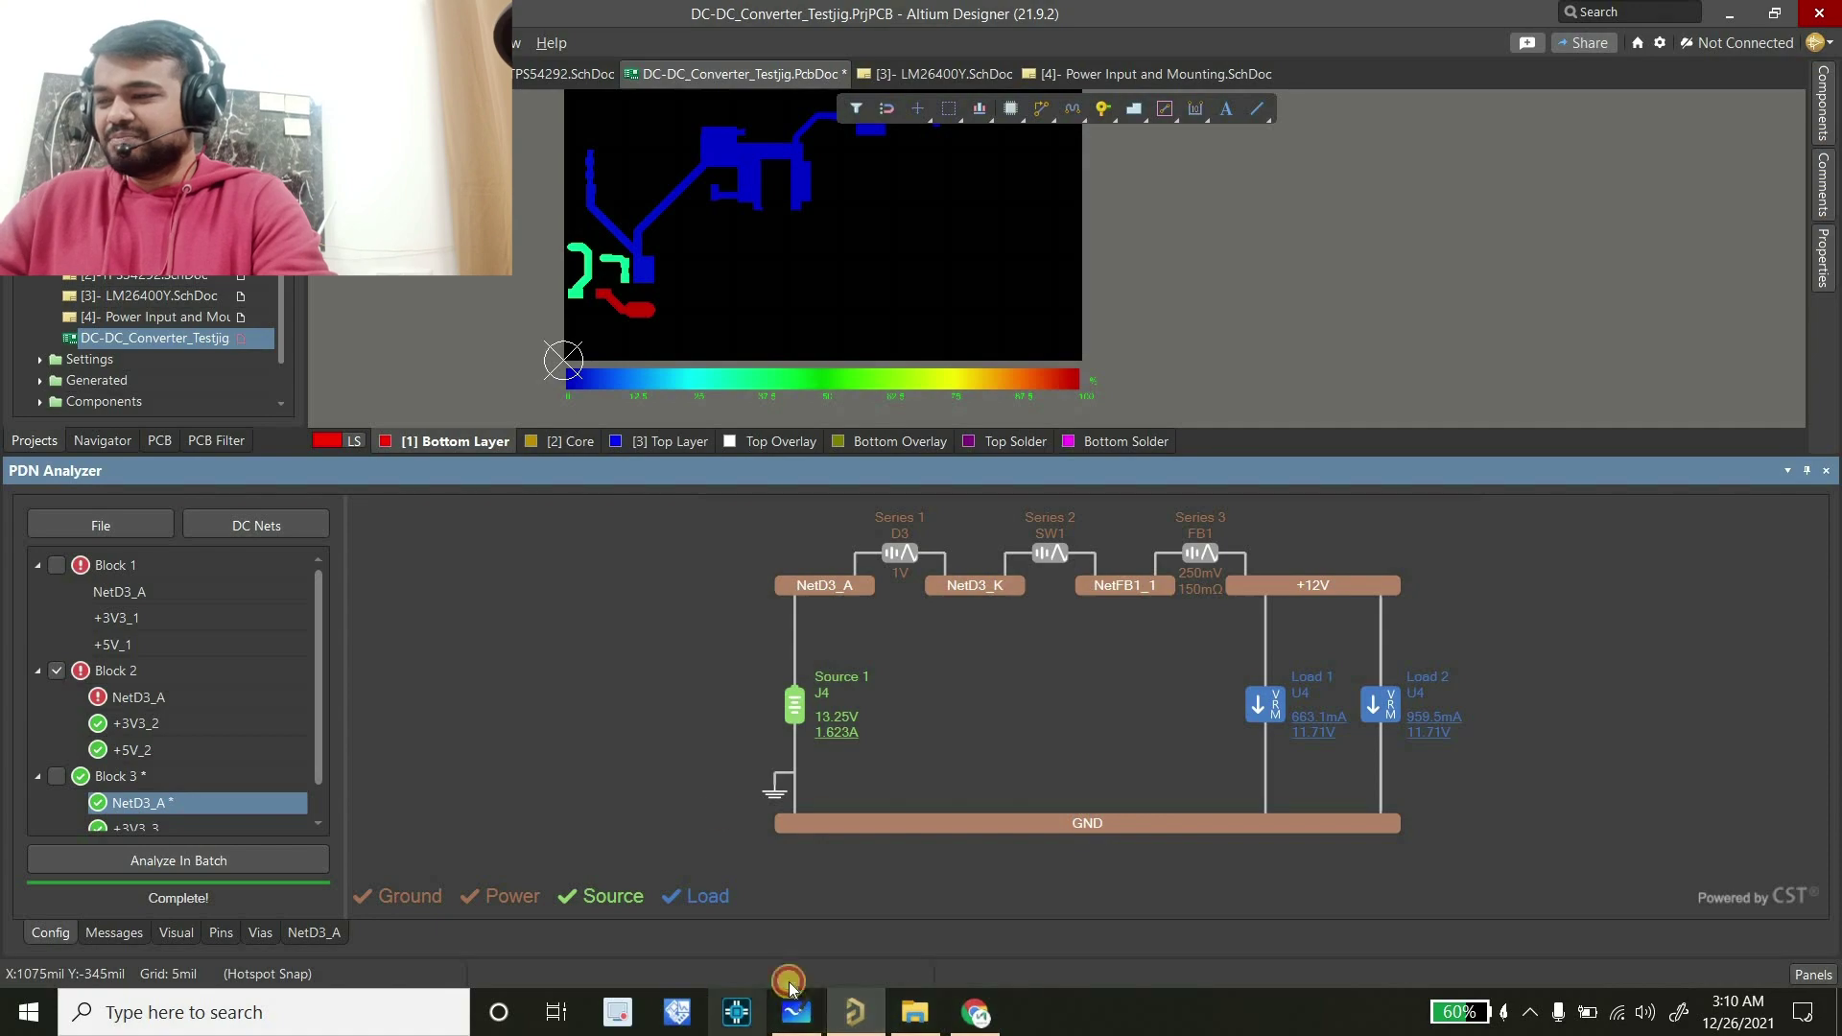
Review the power calculations and PDNA report checklist in the whiteboard, and return to the board layout in Altium Designer
scroll(624, 677, "up", 3)
scroll(614, 677, "down", 3)
scroll(738, 331, "down", 5)
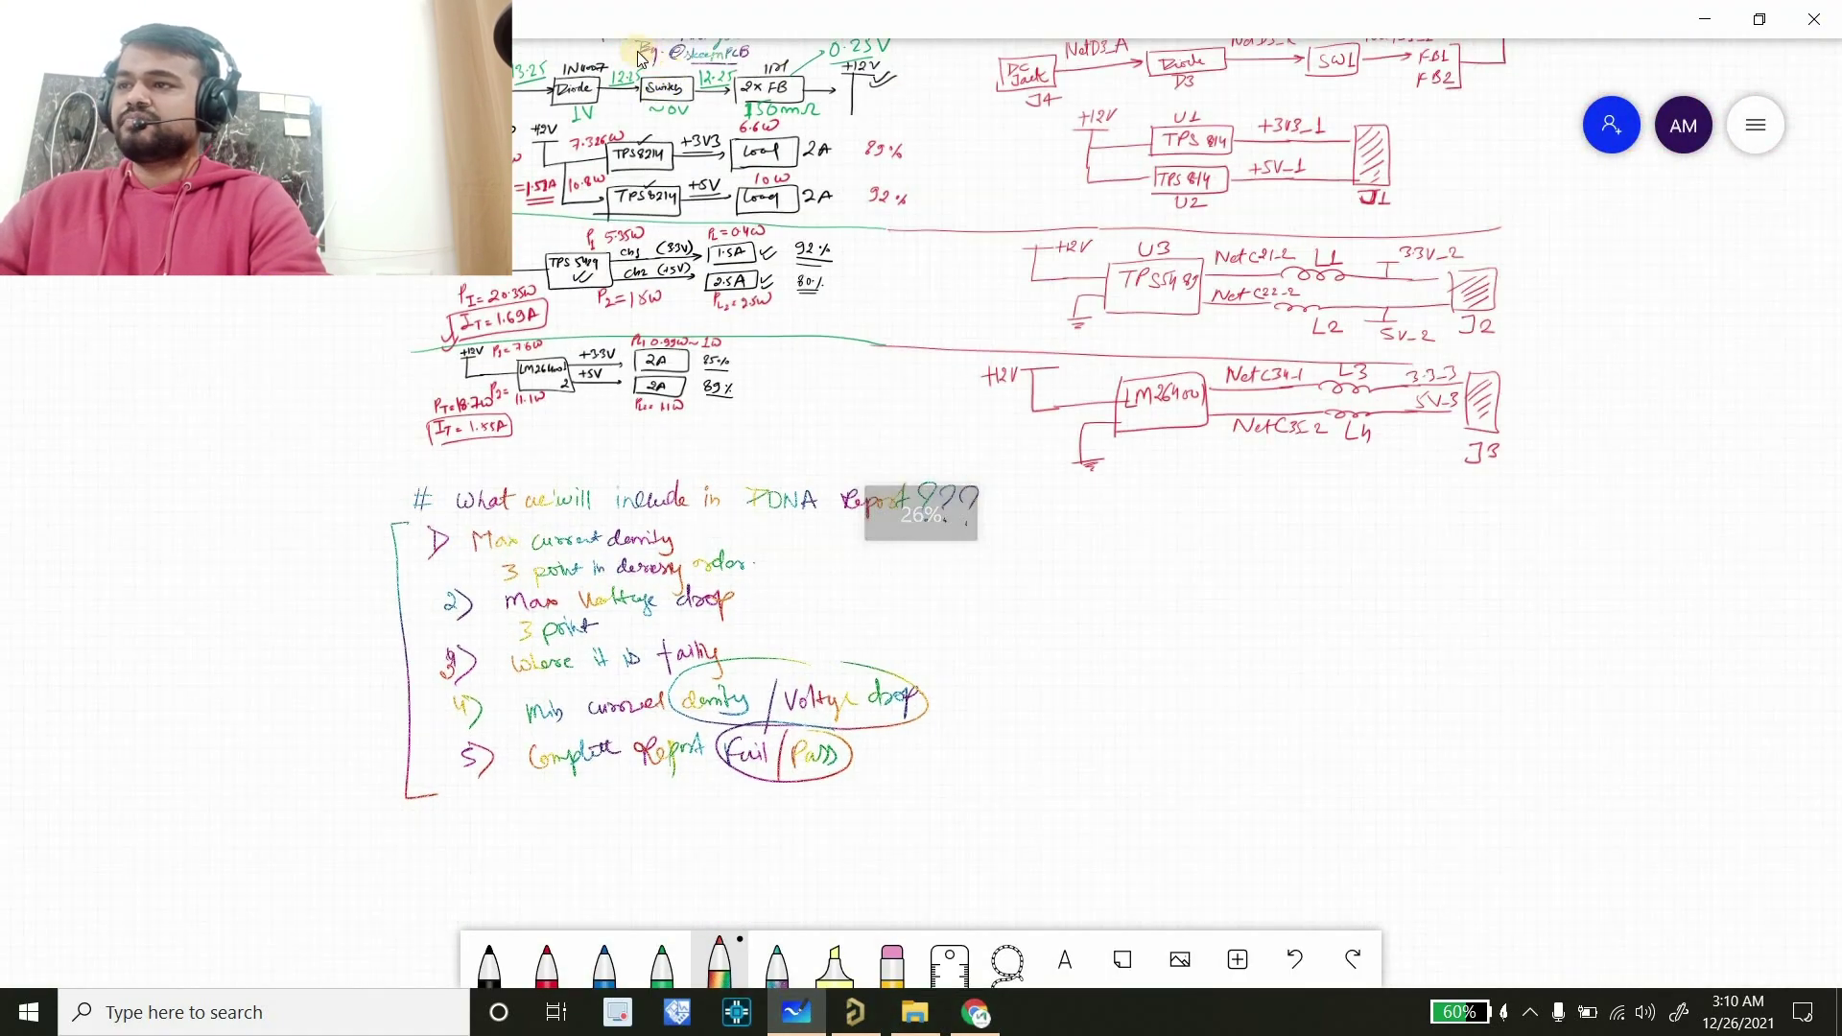
scroll(637, 50, "up", 2)
scroll(631, 48, "up", 1)
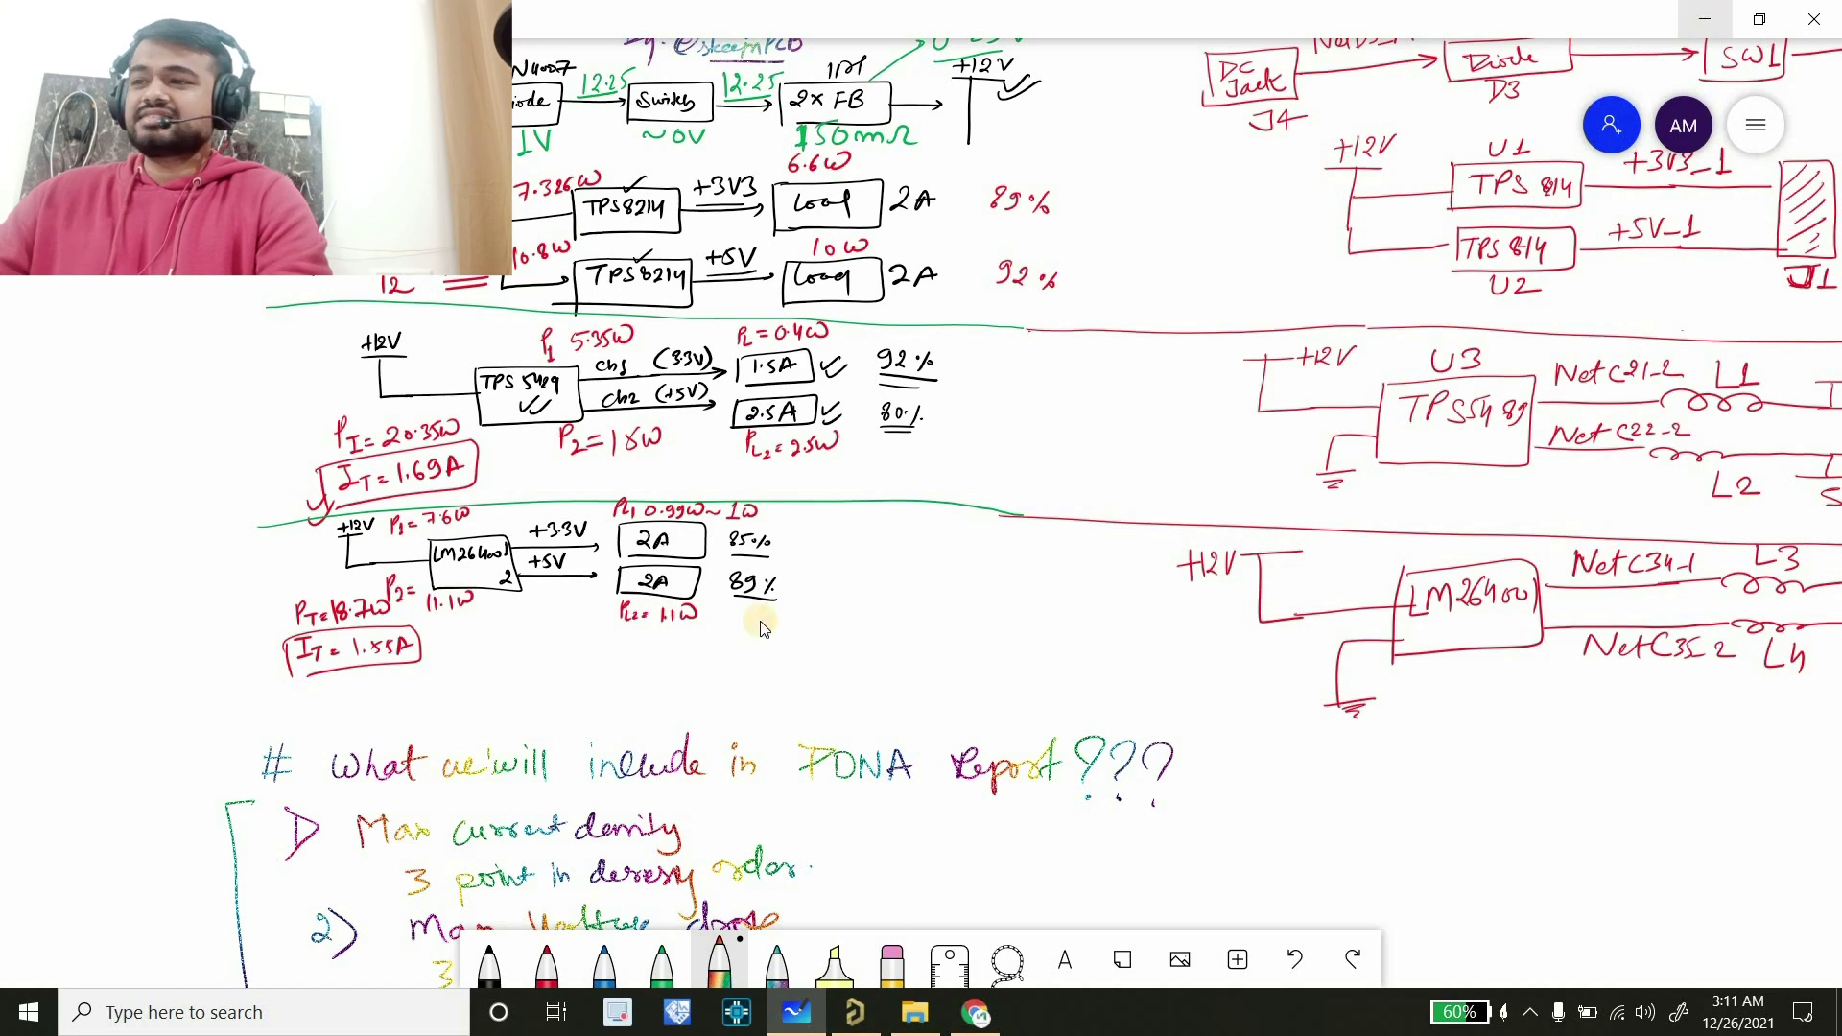
left_click(1704, 19)
scroll(613, 290, "up", 1, "ctrl")
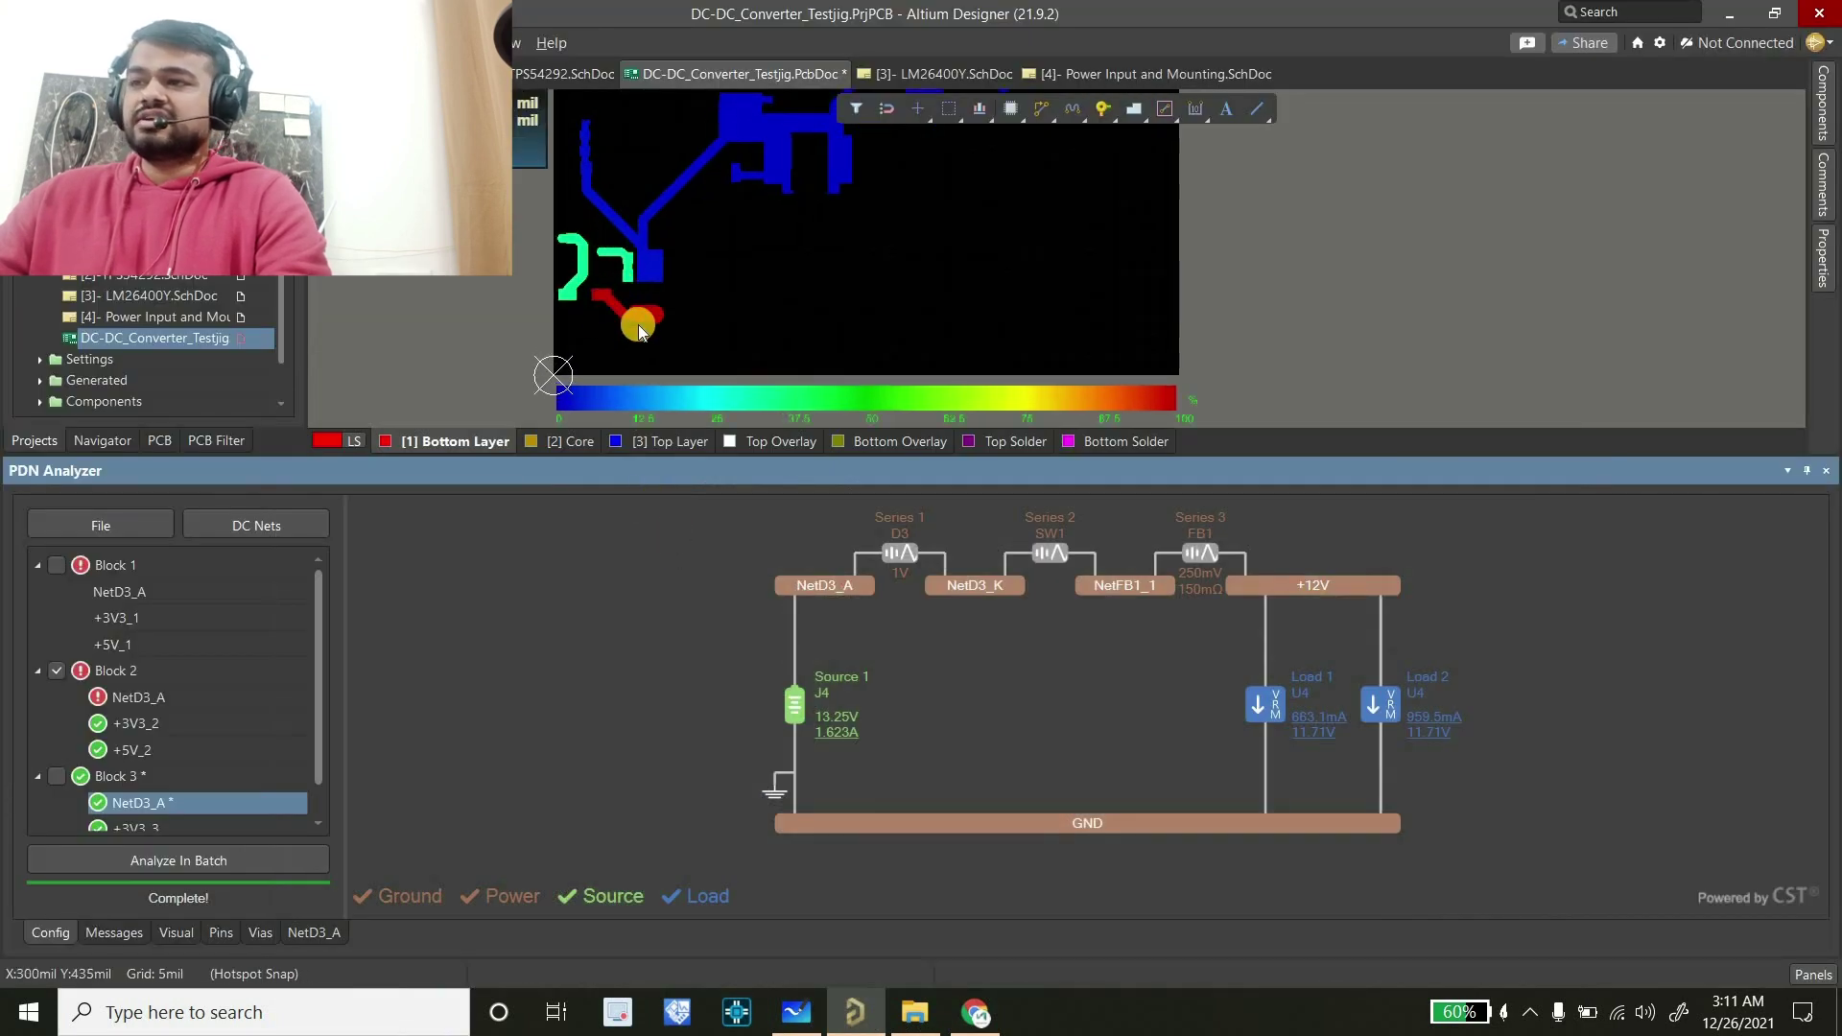